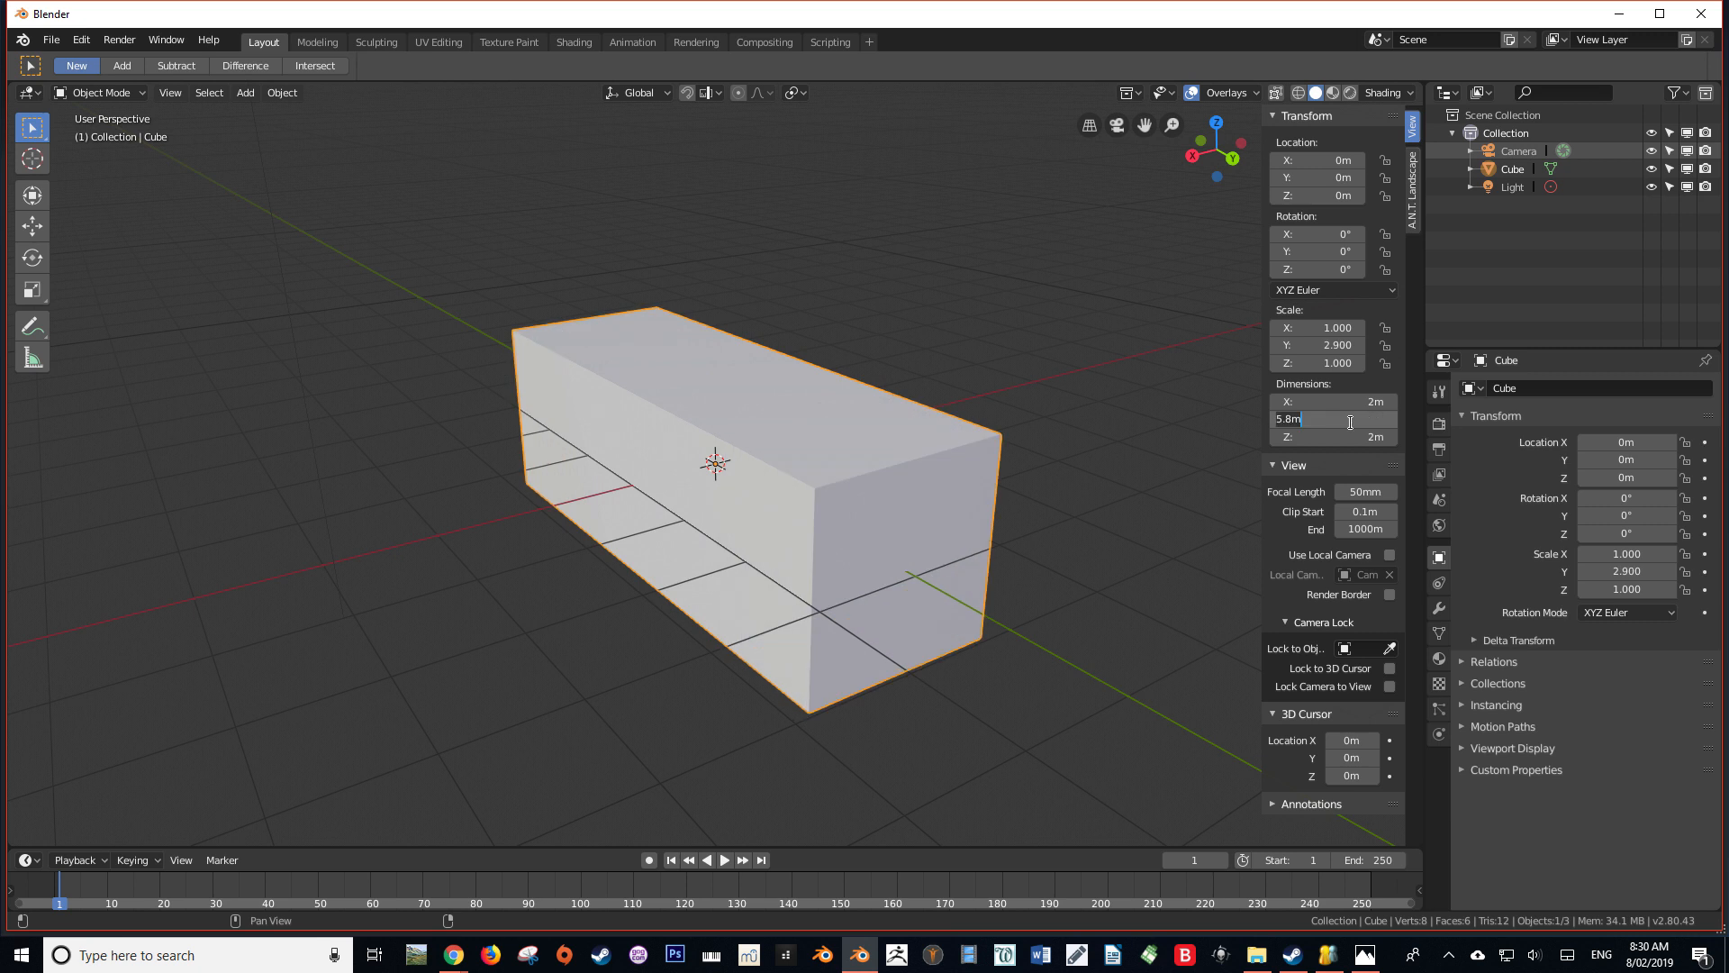
Set the cube's Y dimension to 148.9 mm
type("148.9mm")
key("Return")
middle_click_drag(920, 397, 1020, 558)
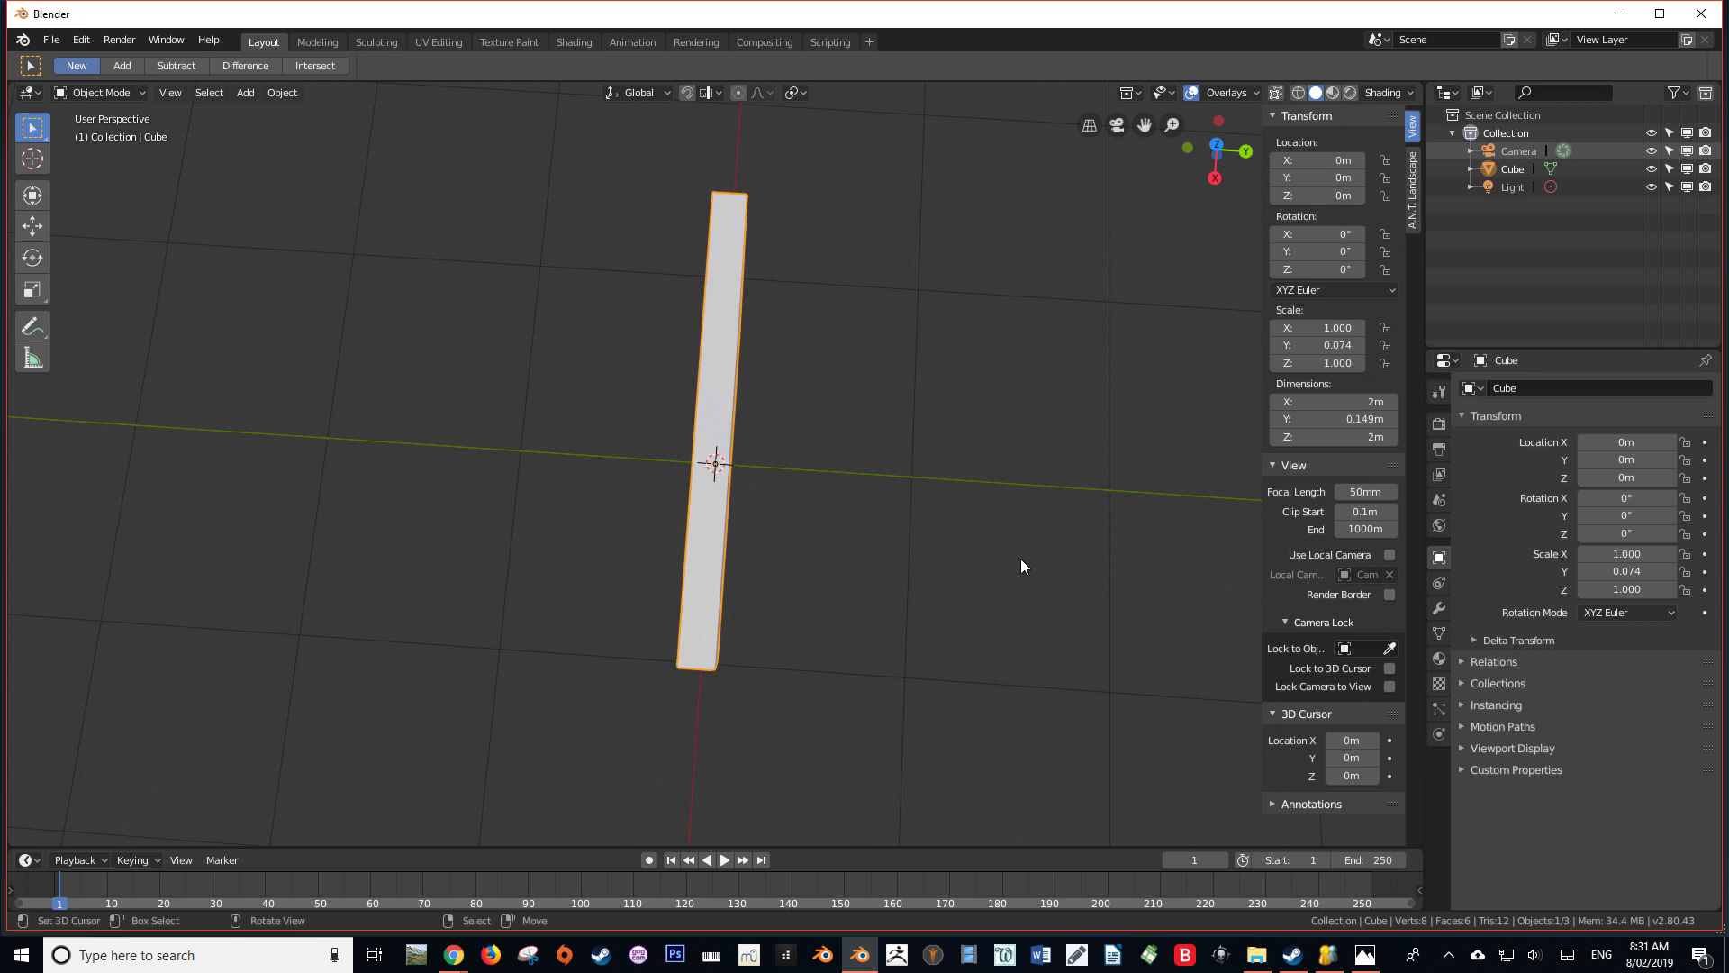
Set the cube's X dimension to 68.1 mm
mouse_move(1343, 404)
left_mouse_down()
mouse_move(1365, 403)
mouse_move(1338, 403)
left_mouse_up()
left_click(1338, 402)
type("68")
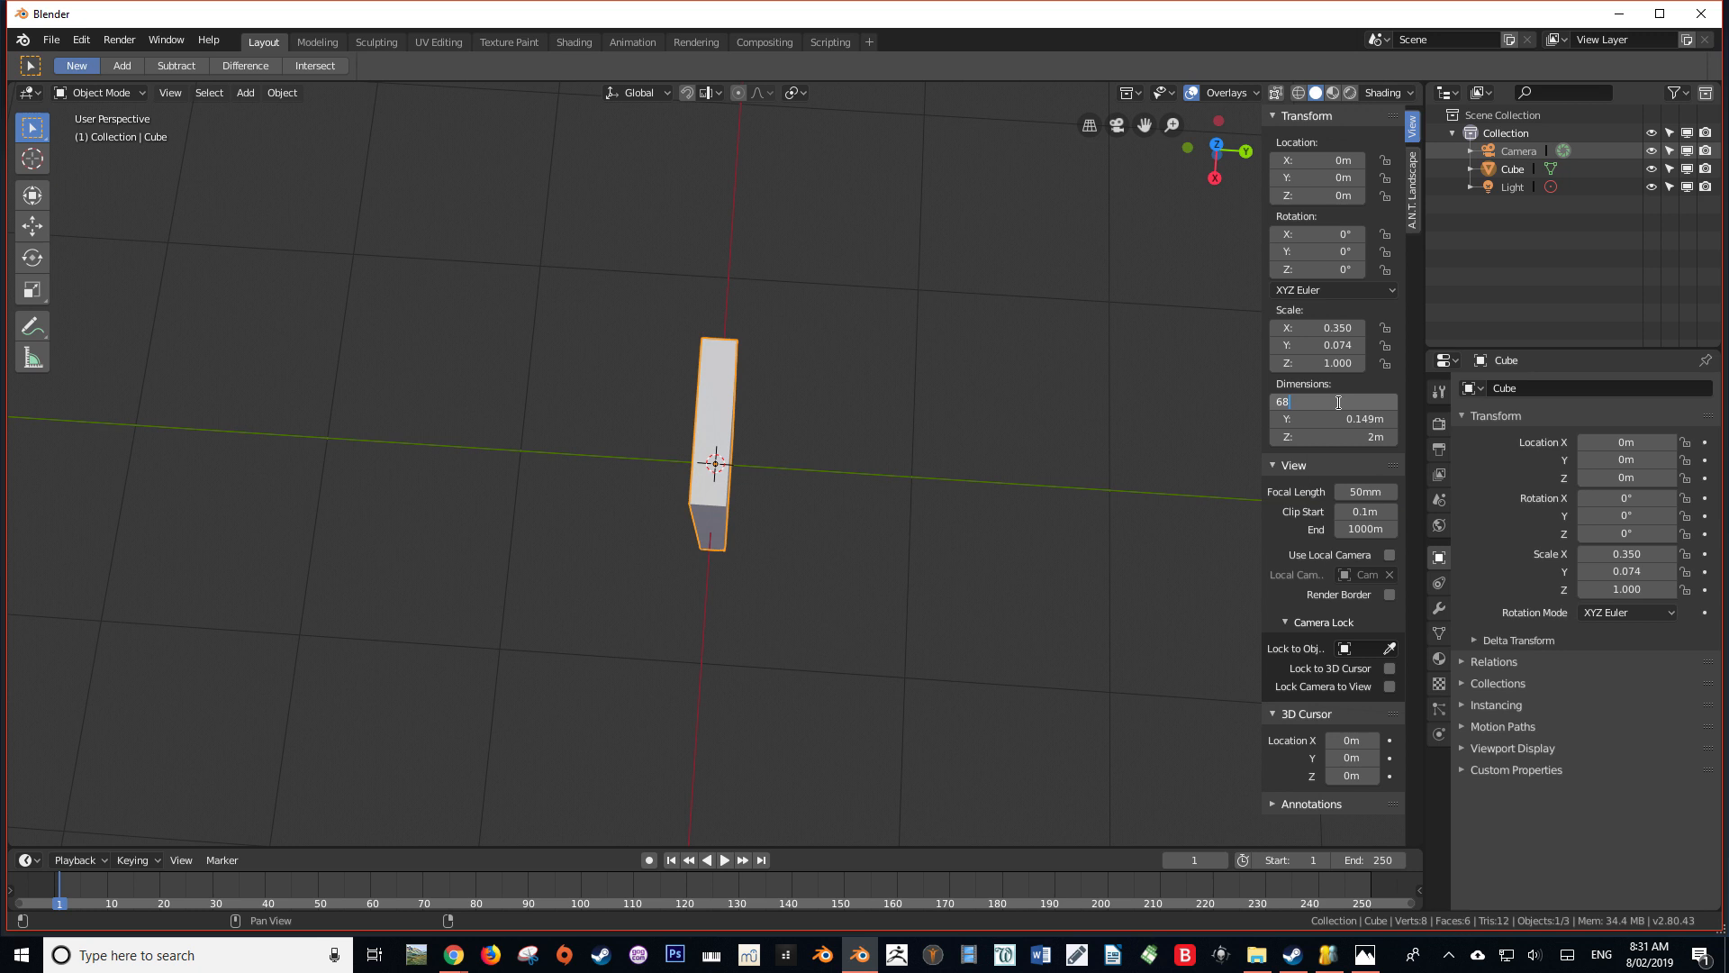
type(".1mm")
key("Return")
middle_click_drag(808, 293, 720, 393)
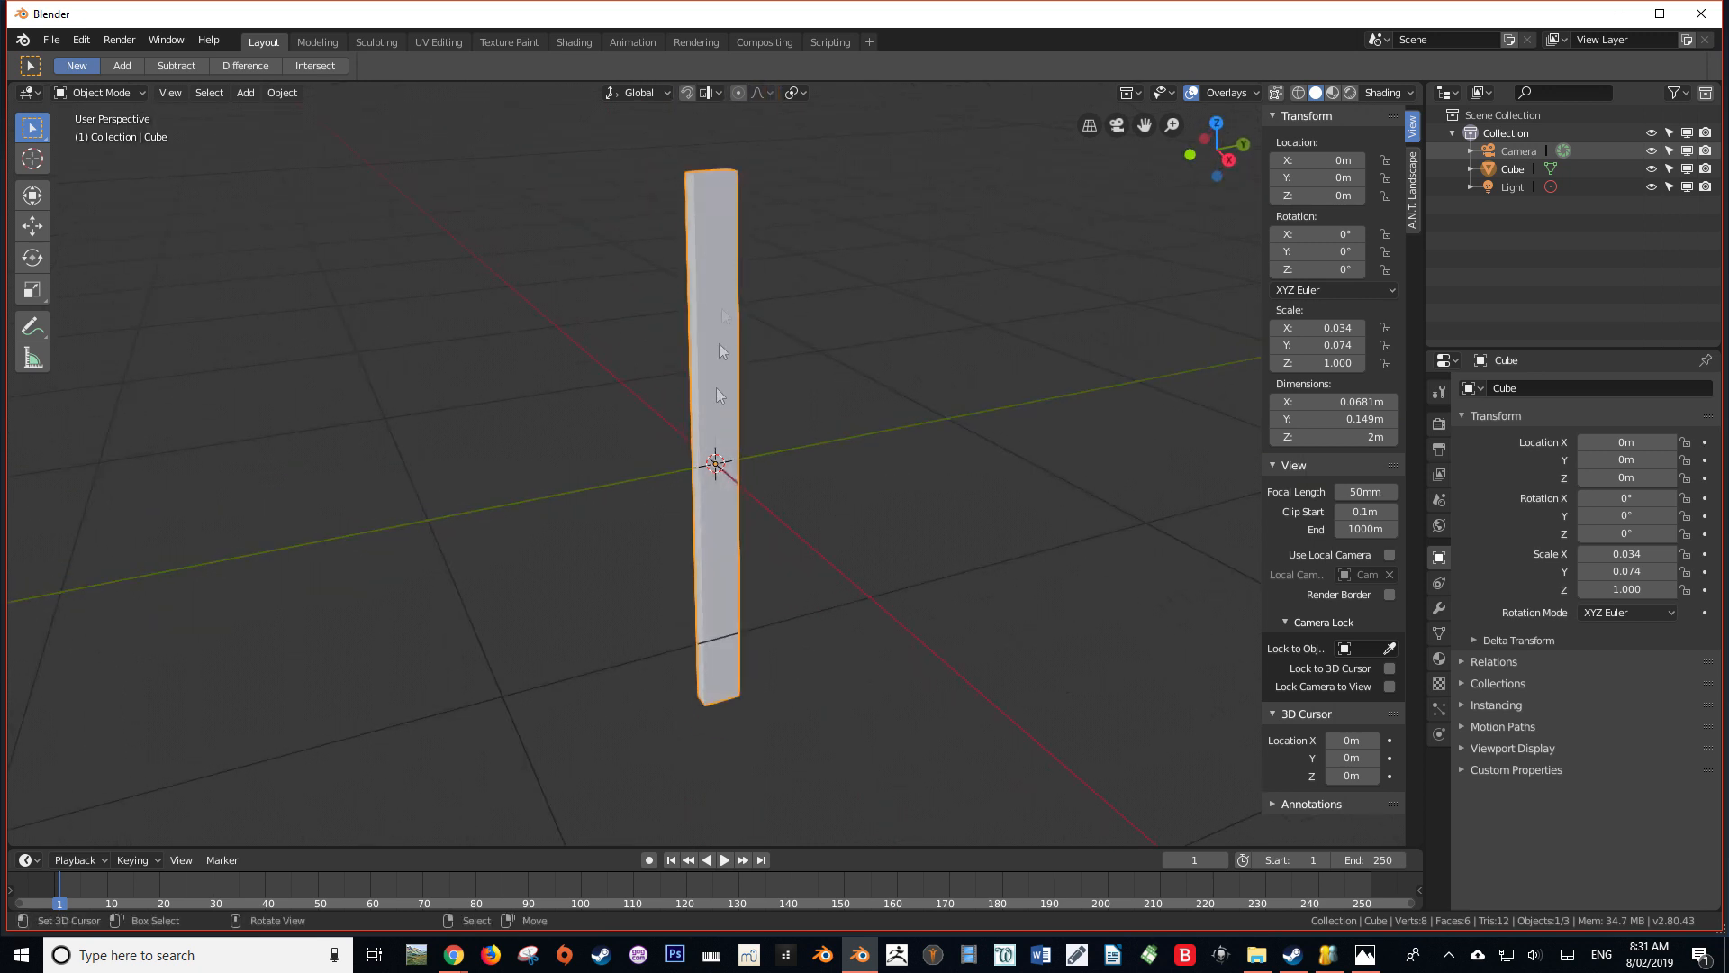
Set the cube's Z dimension to 8 mm to make it a thin slab
mouse_move(1353, 437)
left_mouse_down()
mouse_move(1297, 437)
mouse_move(1353, 437)
left_mouse_up()
left_click(1352, 437)
type("8mm")
key("Return")
scroll(761, 527, "up", 10)
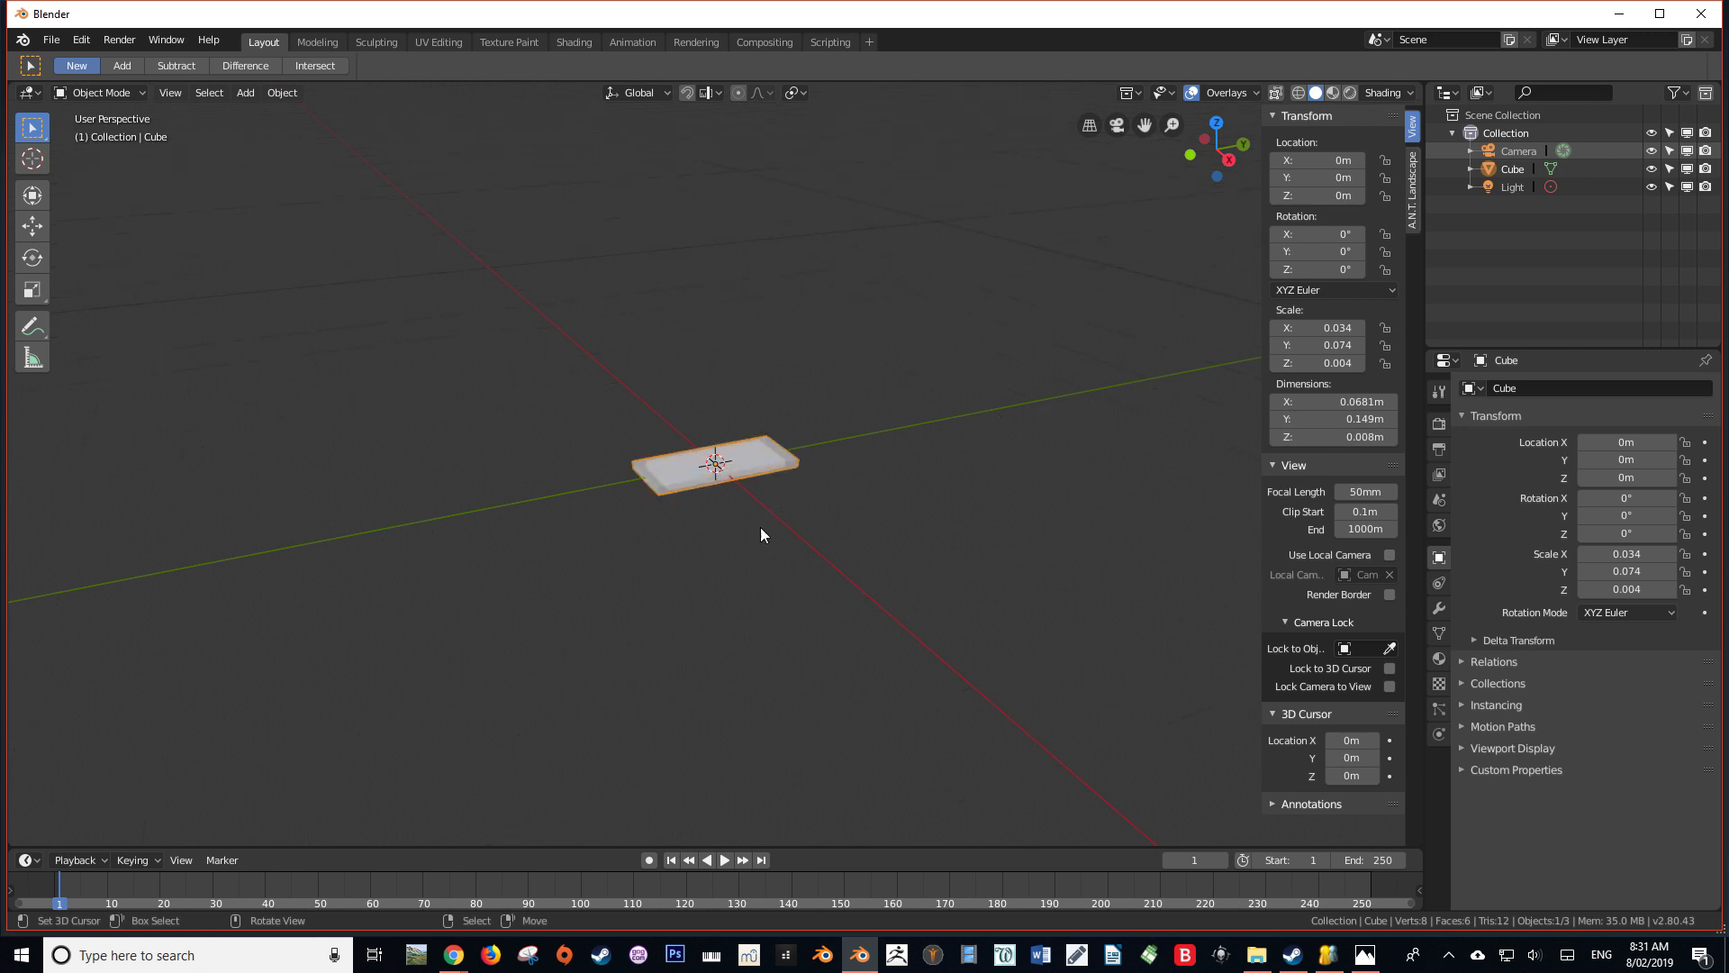
Apply the slab's scale to its mesh data
middle_click_drag(744, 522, 1108, 522)
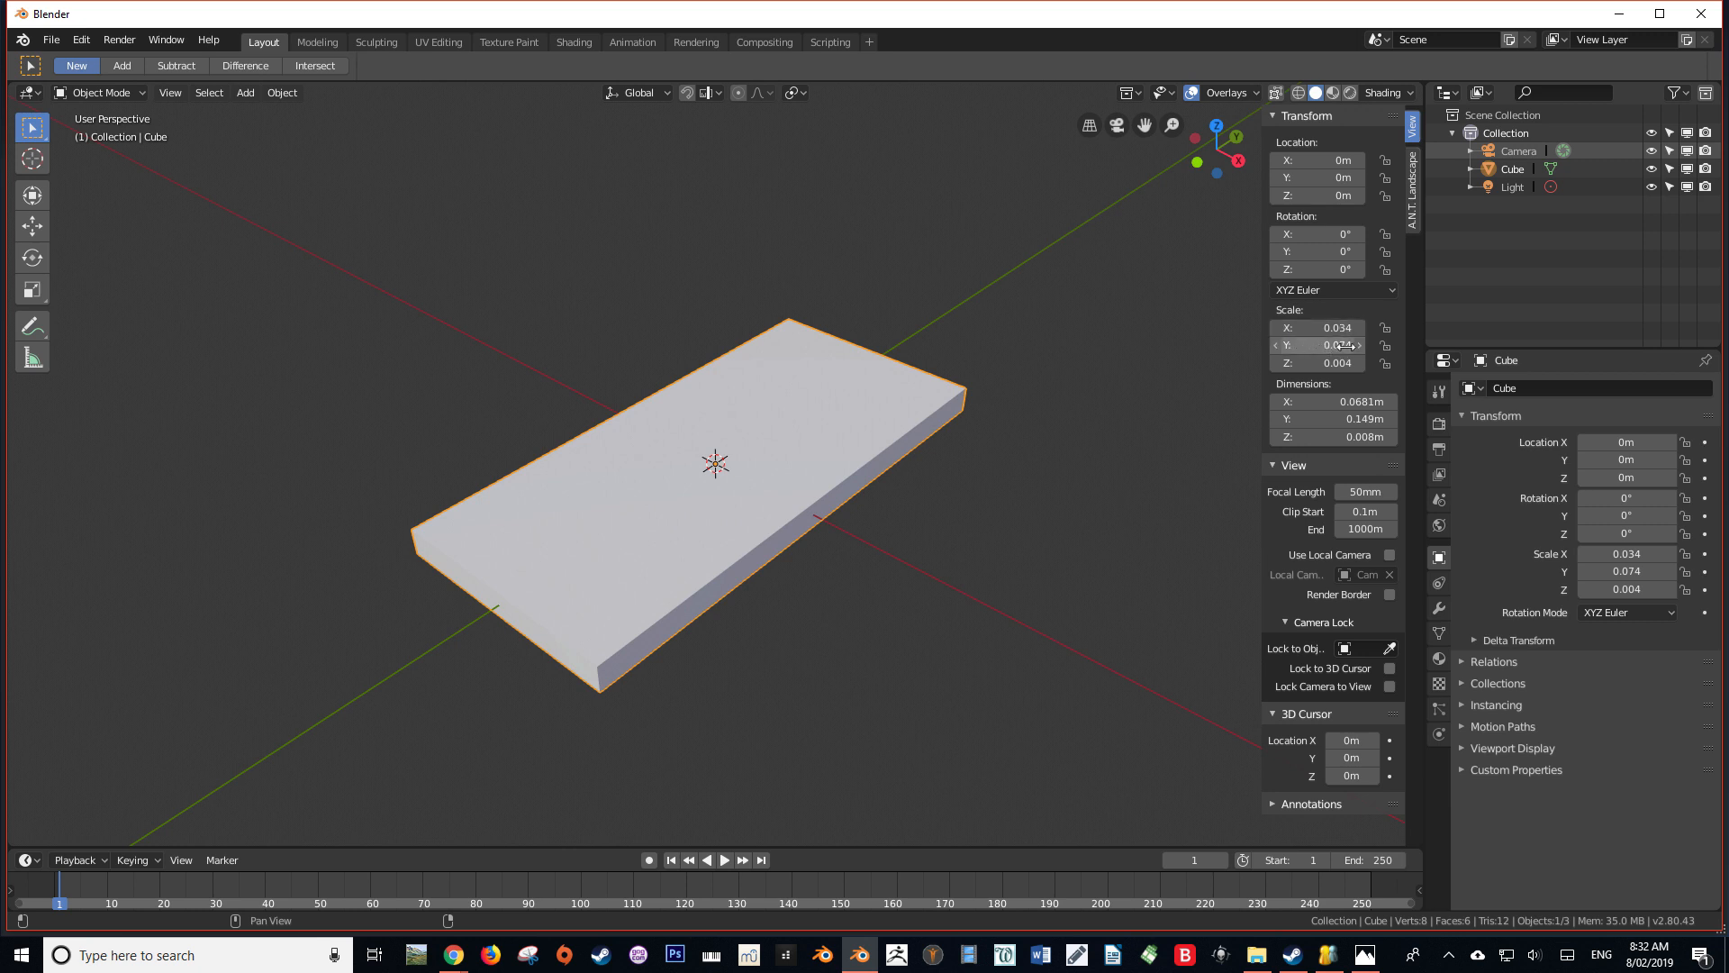
middle_click_drag(900, 445, 903, 438)
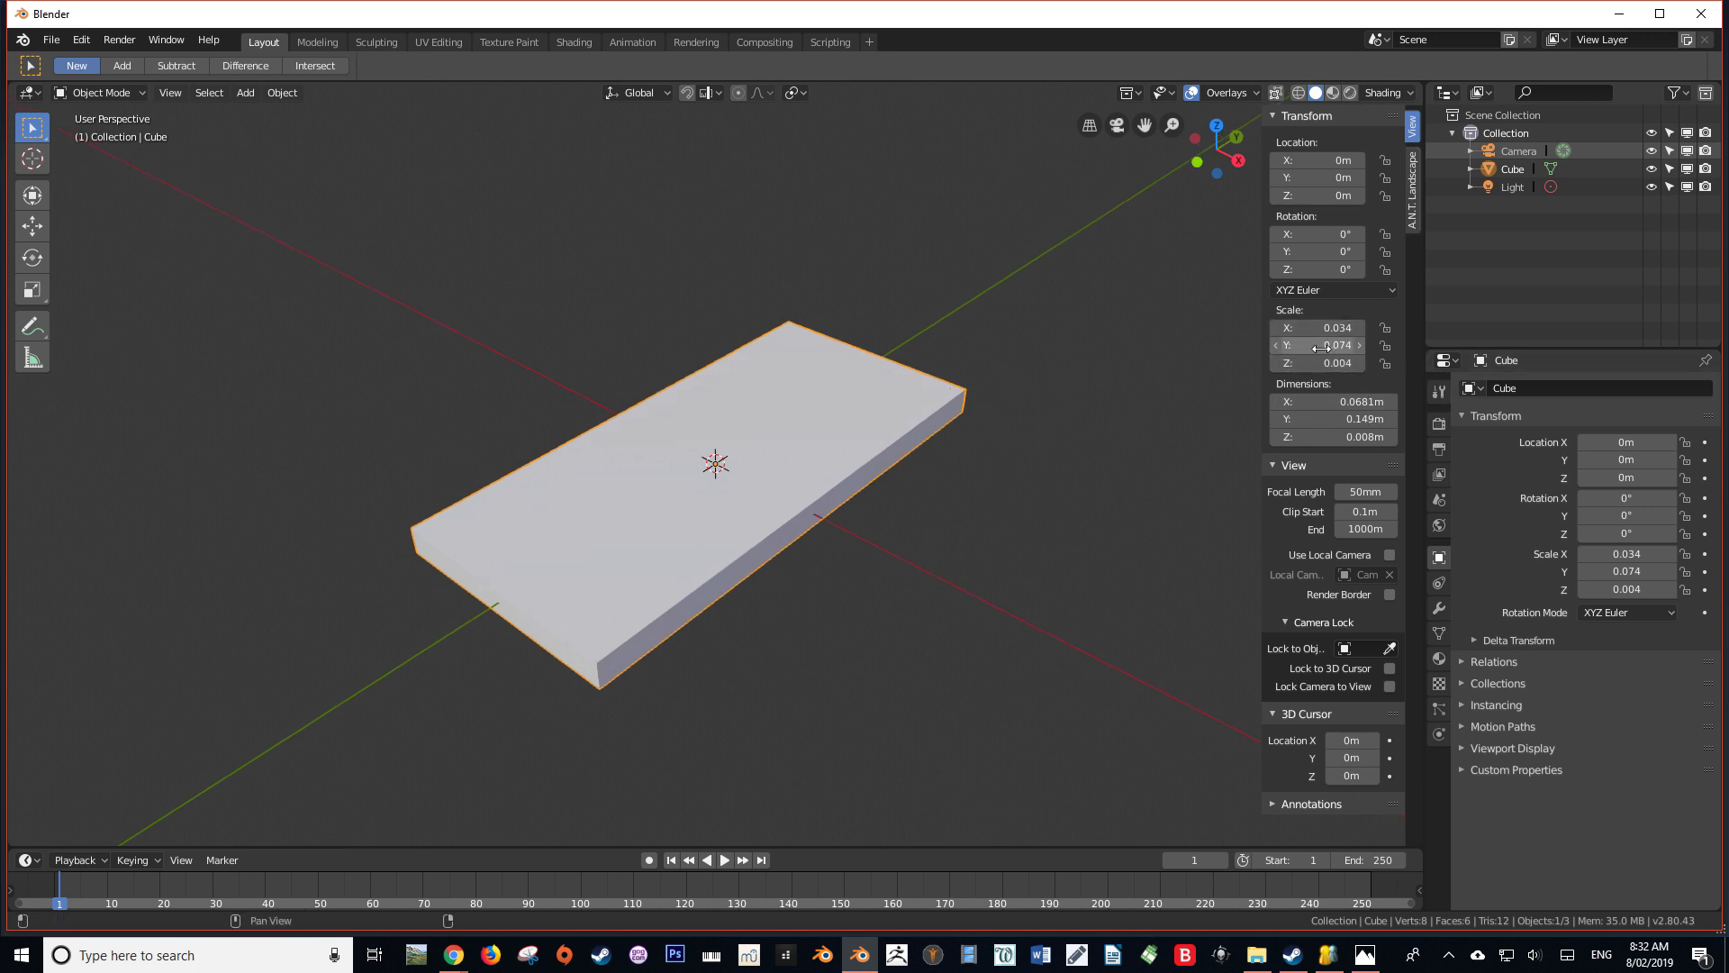
middle_click_drag(824, 467, 778, 503)
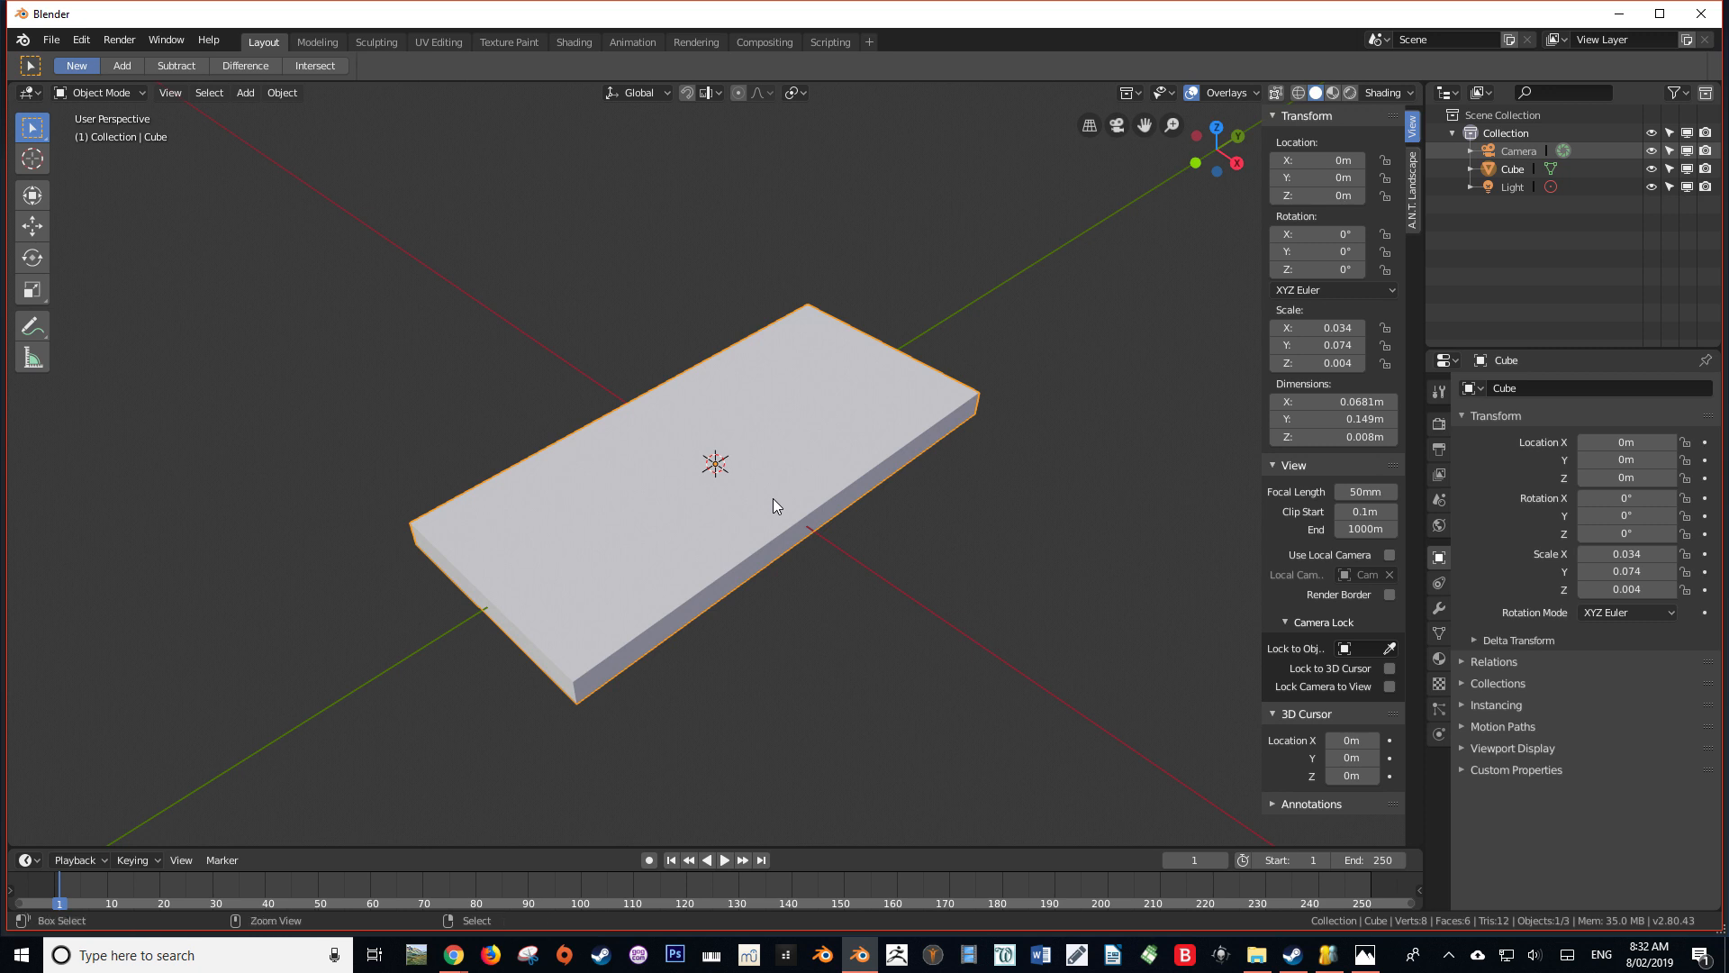
key("ctrl+a")
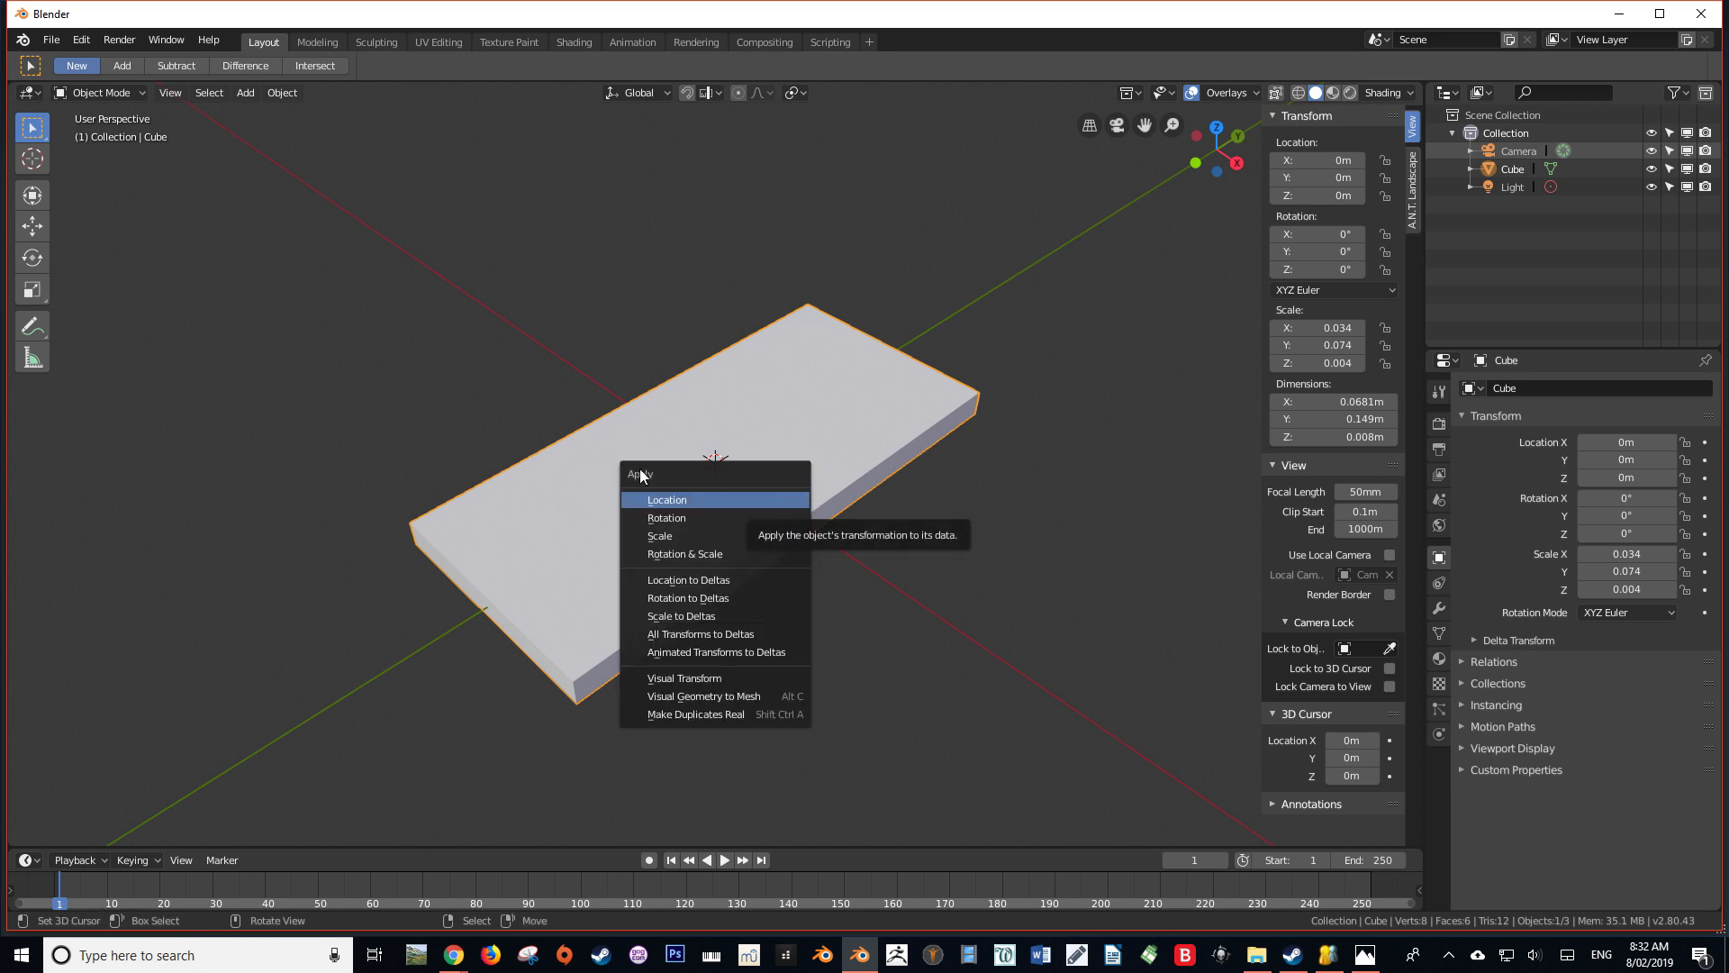
left_click(679, 536)
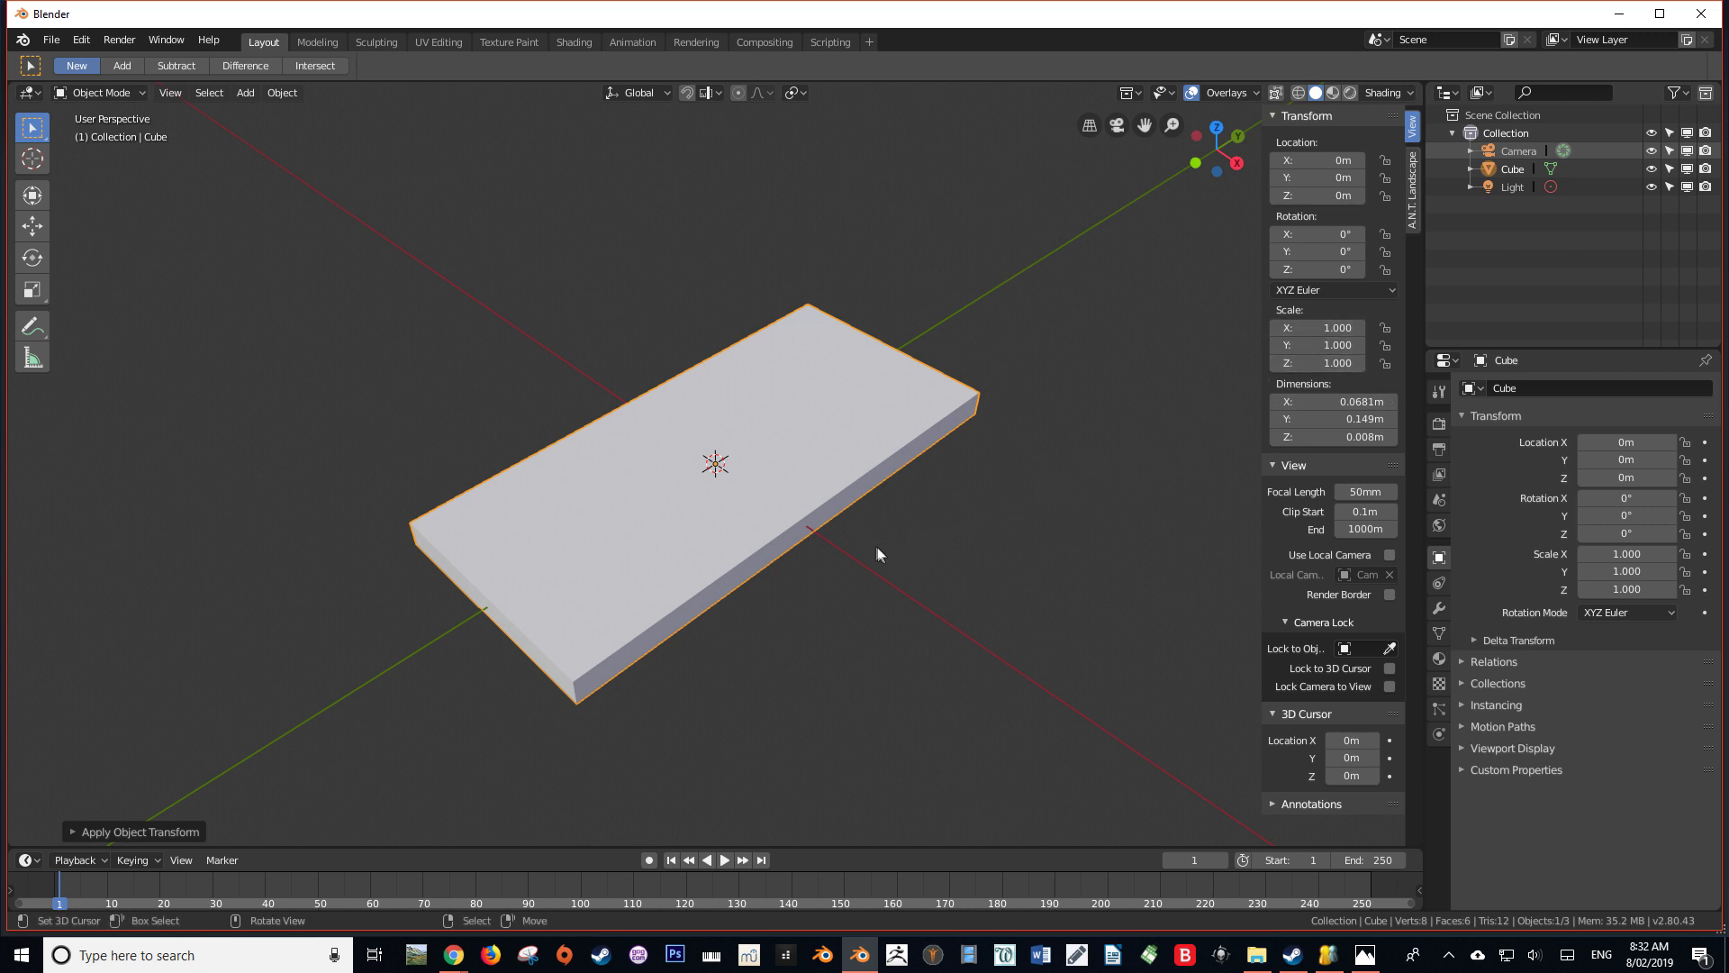
Switch the slab to Edit Mode
middle_click_drag(842, 542, 970, 534)
scroll(708, 484, "down", 10)
scroll(875, 550, "up", 5)
scroll(970, 538, "up", 3)
middle_click_drag(692, 426, 649, 490)
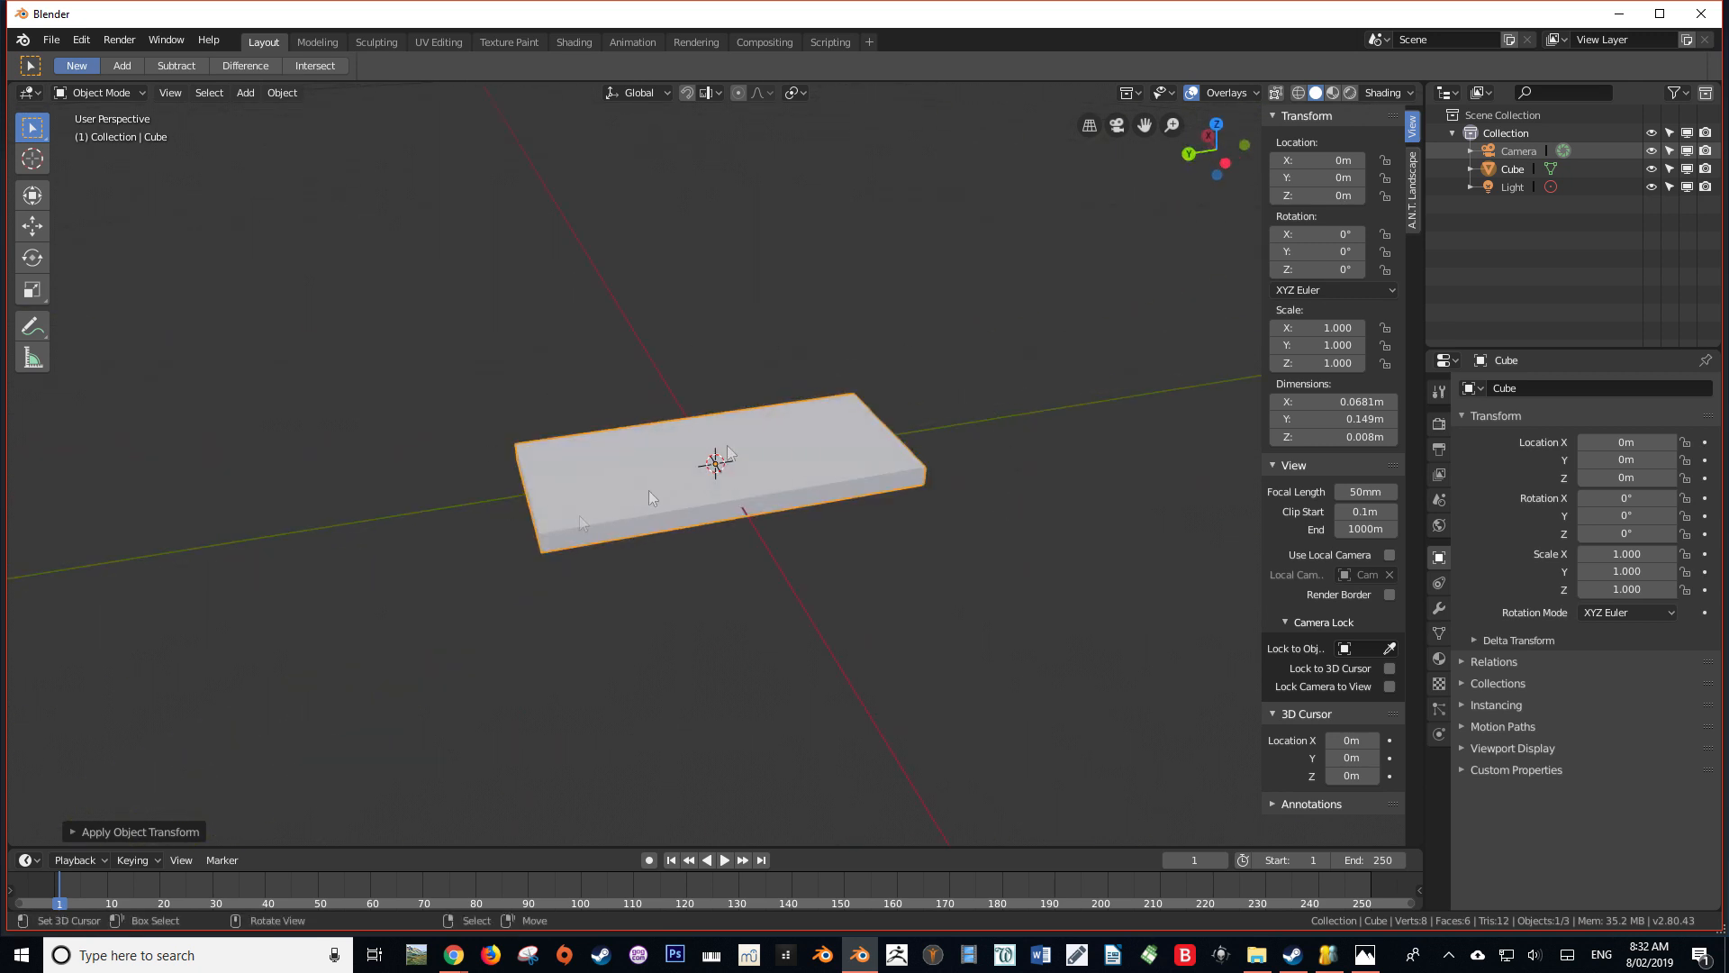
middle_click_drag(950, 450, 578, 515)
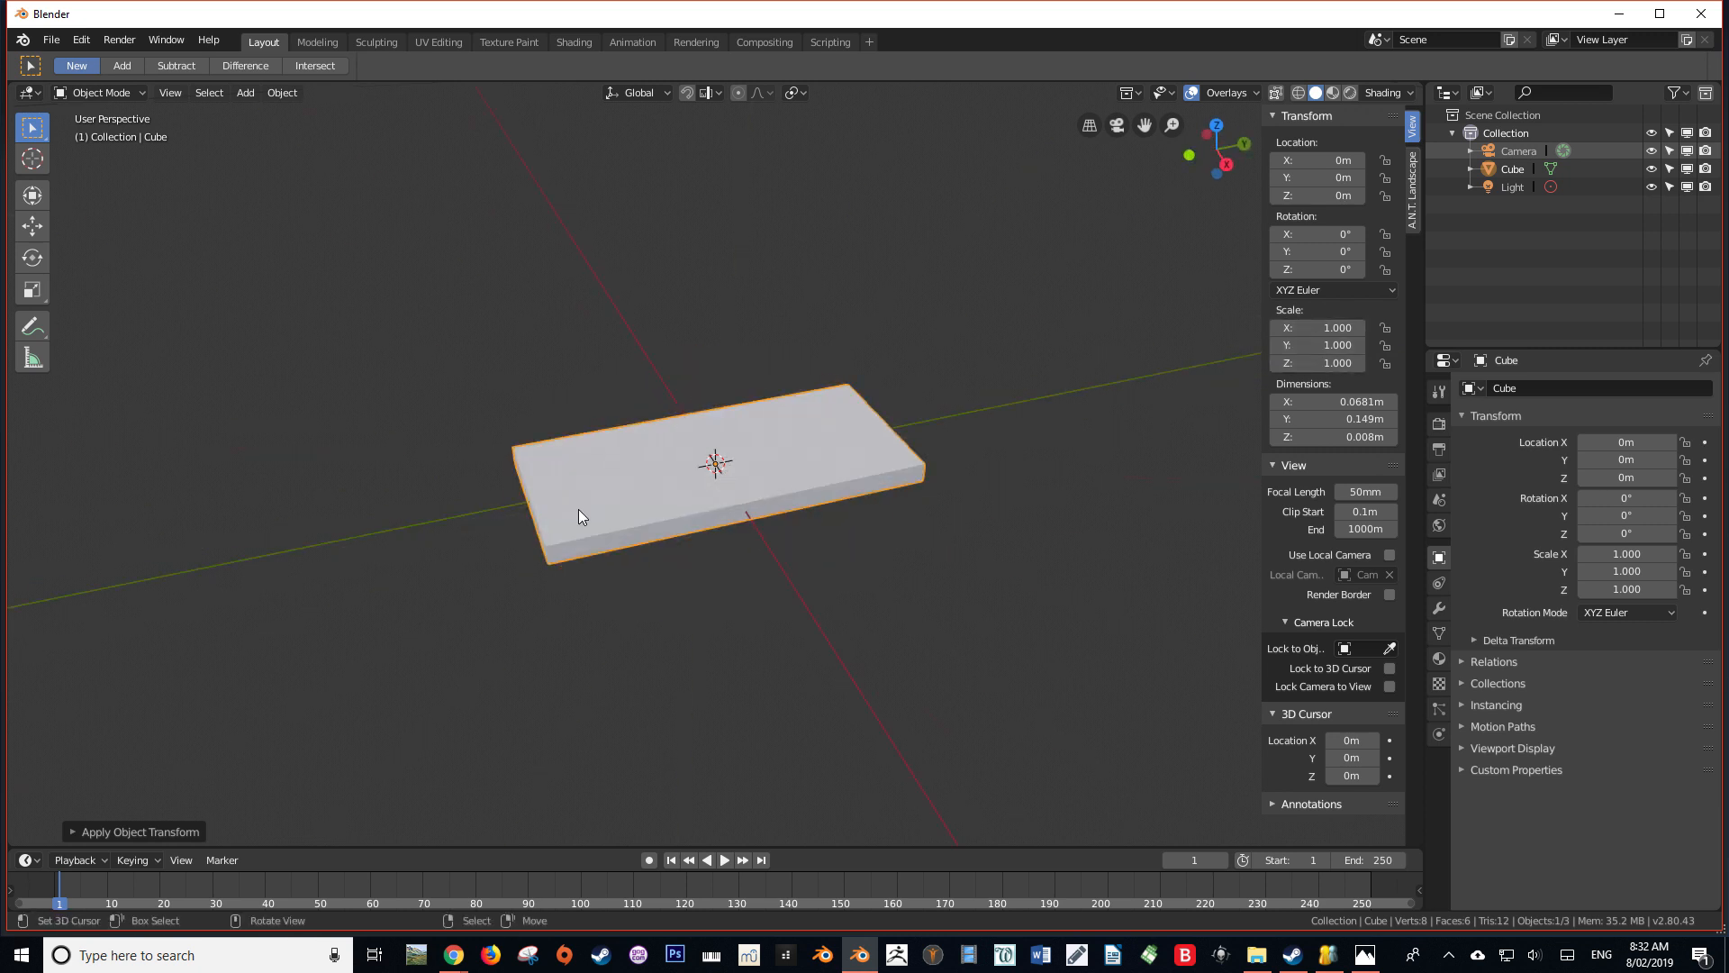
middle_click_drag(798, 440, 415, 414)
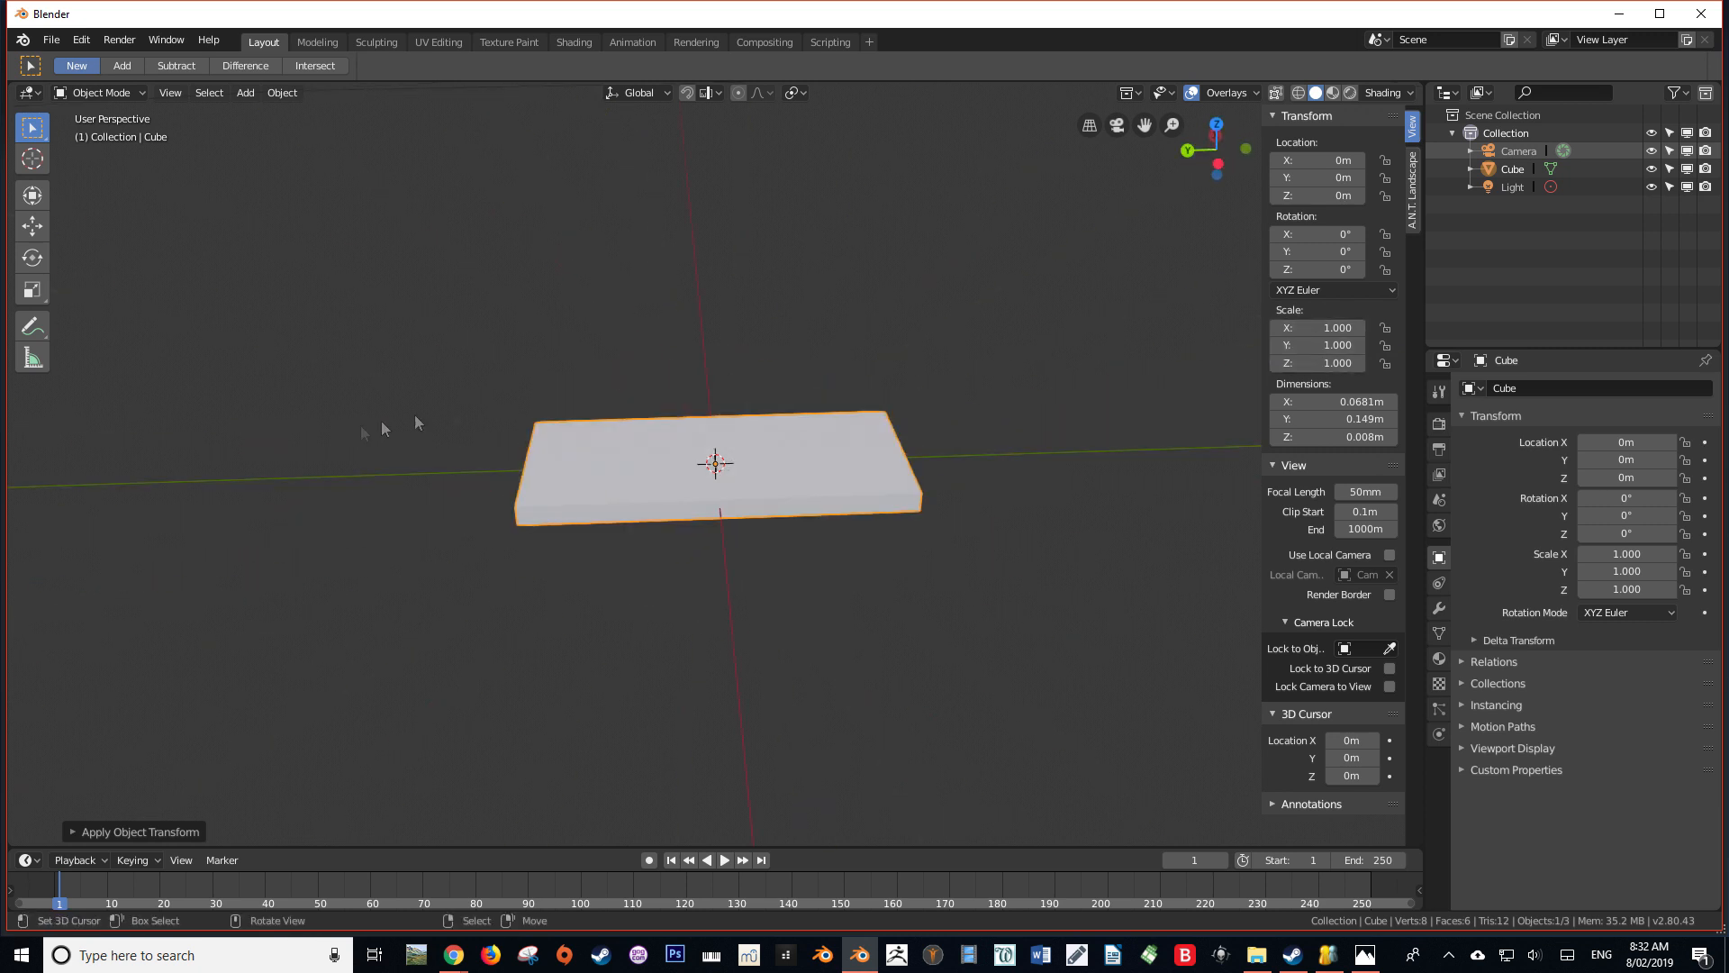
key("Tab")
middle_click_drag(734, 446, 573, 490)
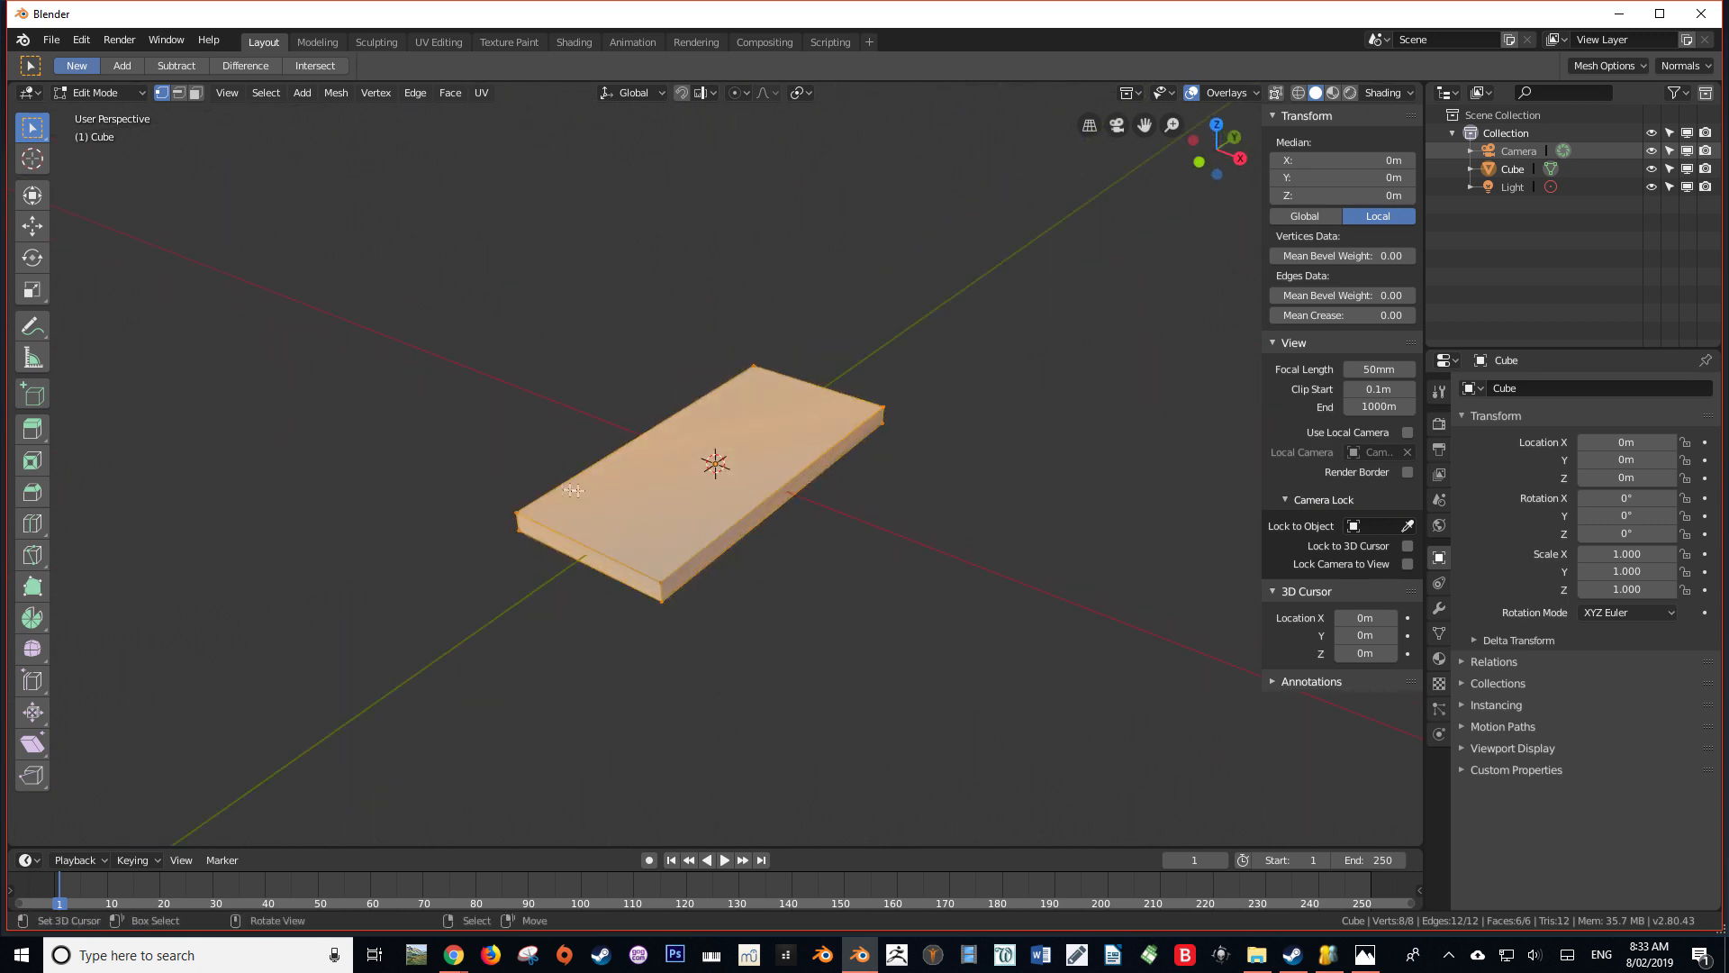
middle_click_drag(708, 458, 724, 526)
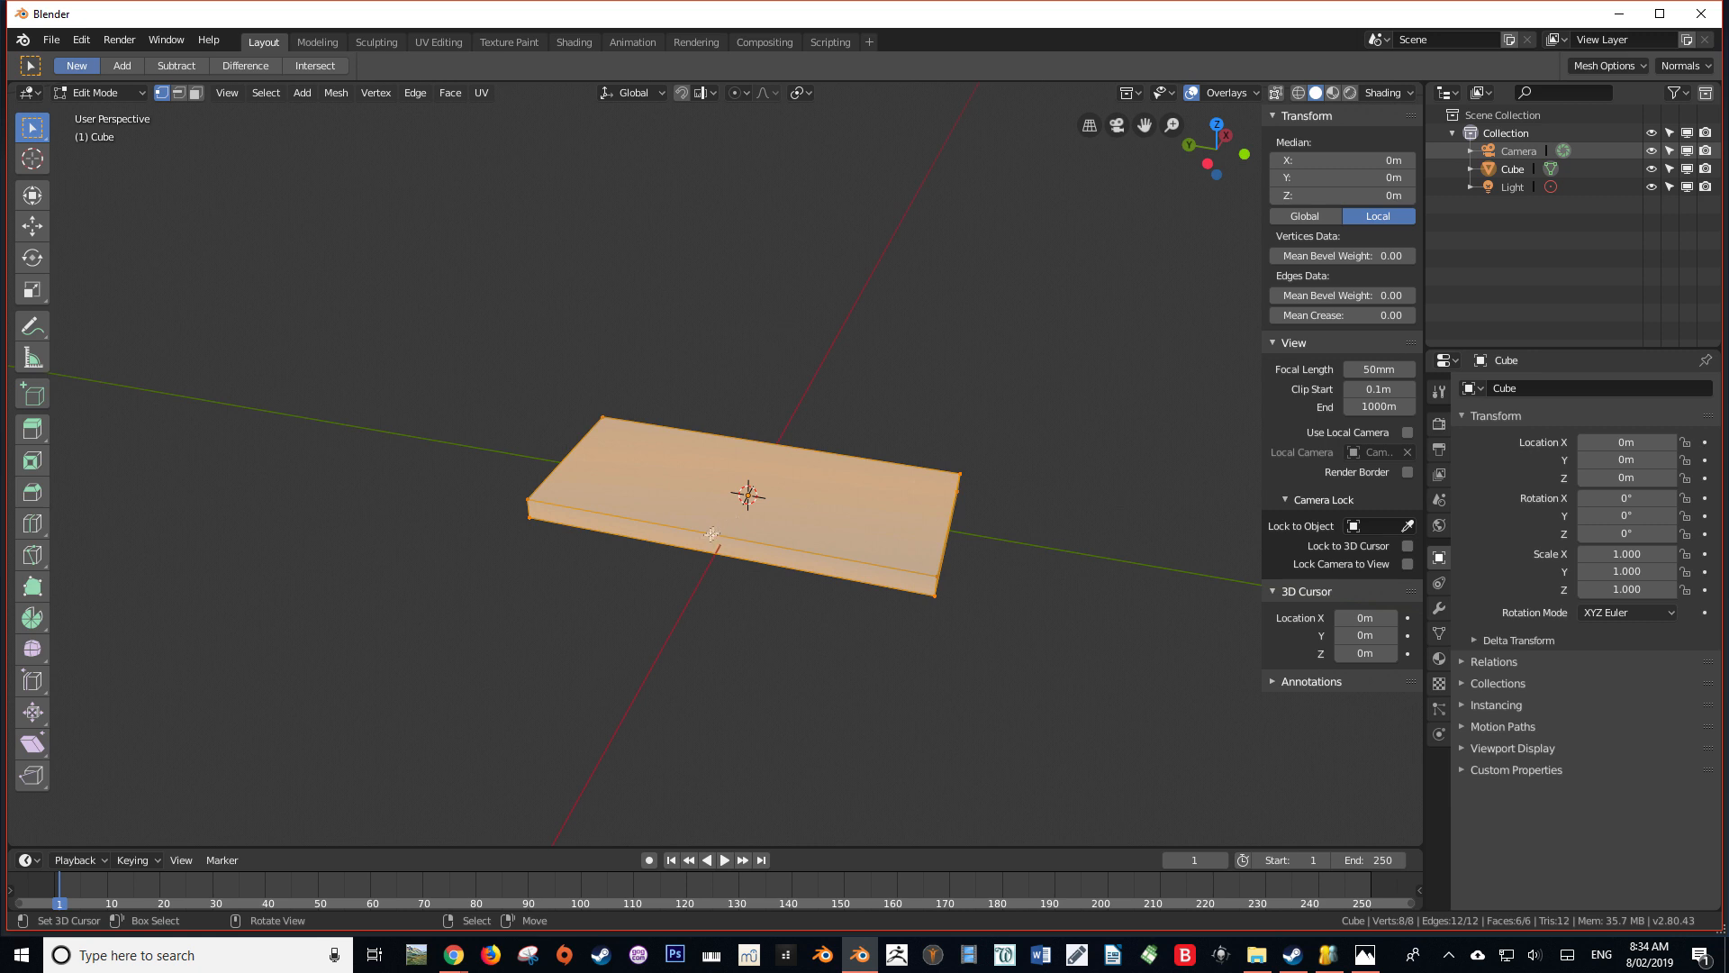
Try selecting the slab's corner vertices in pairs, clearing the selection between attempts
left_click(527, 503)
middle_click_drag(606, 415, 663, 472)
left_click(617, 561, "shift")
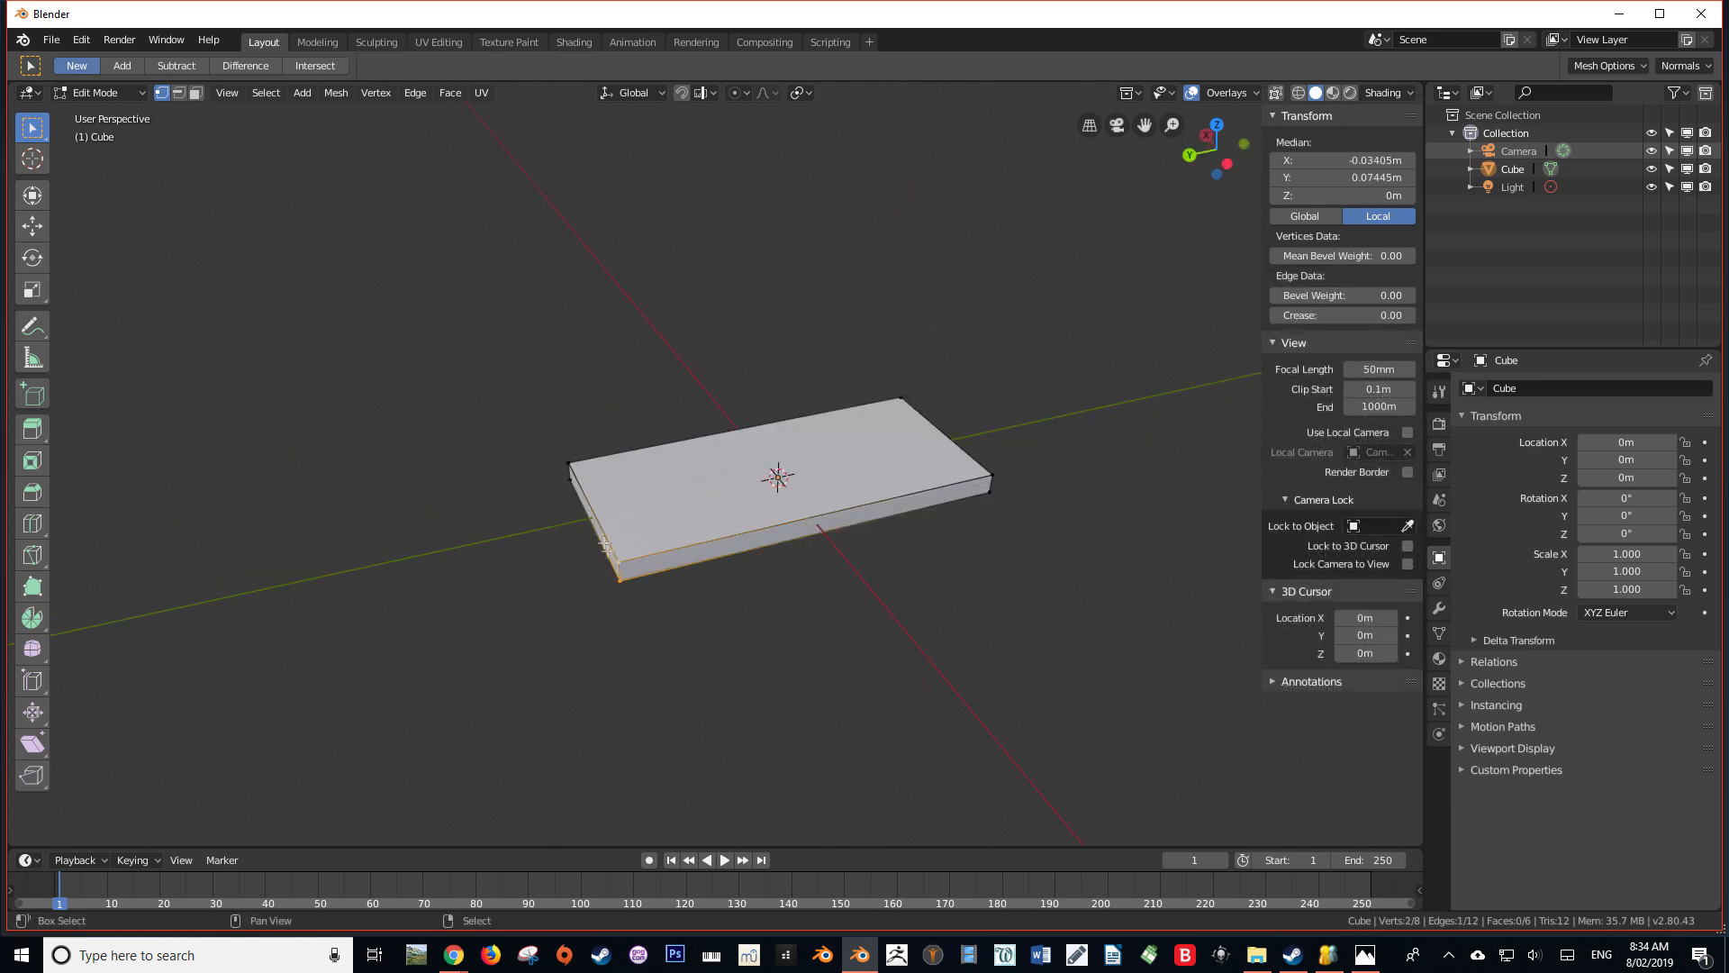
scroll(622, 573, "up", 3)
left_click(526, 673, "shift")
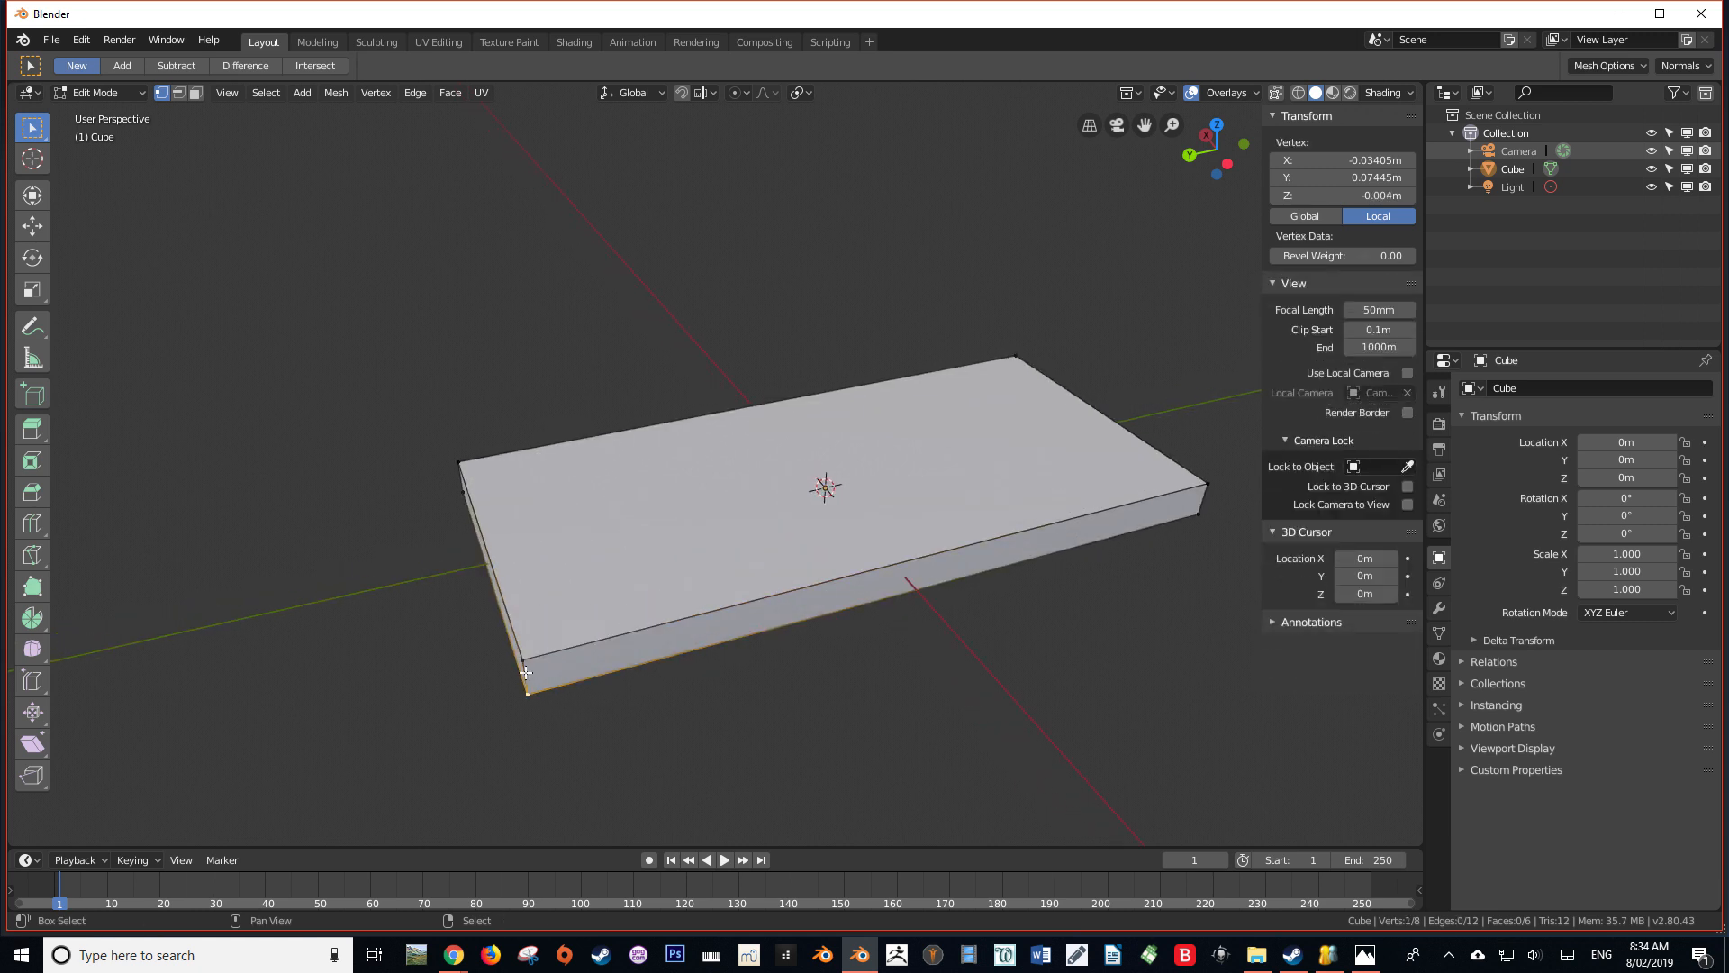
left_click(526, 673, "shift")
middle_click_drag(526, 672, 454, 560)
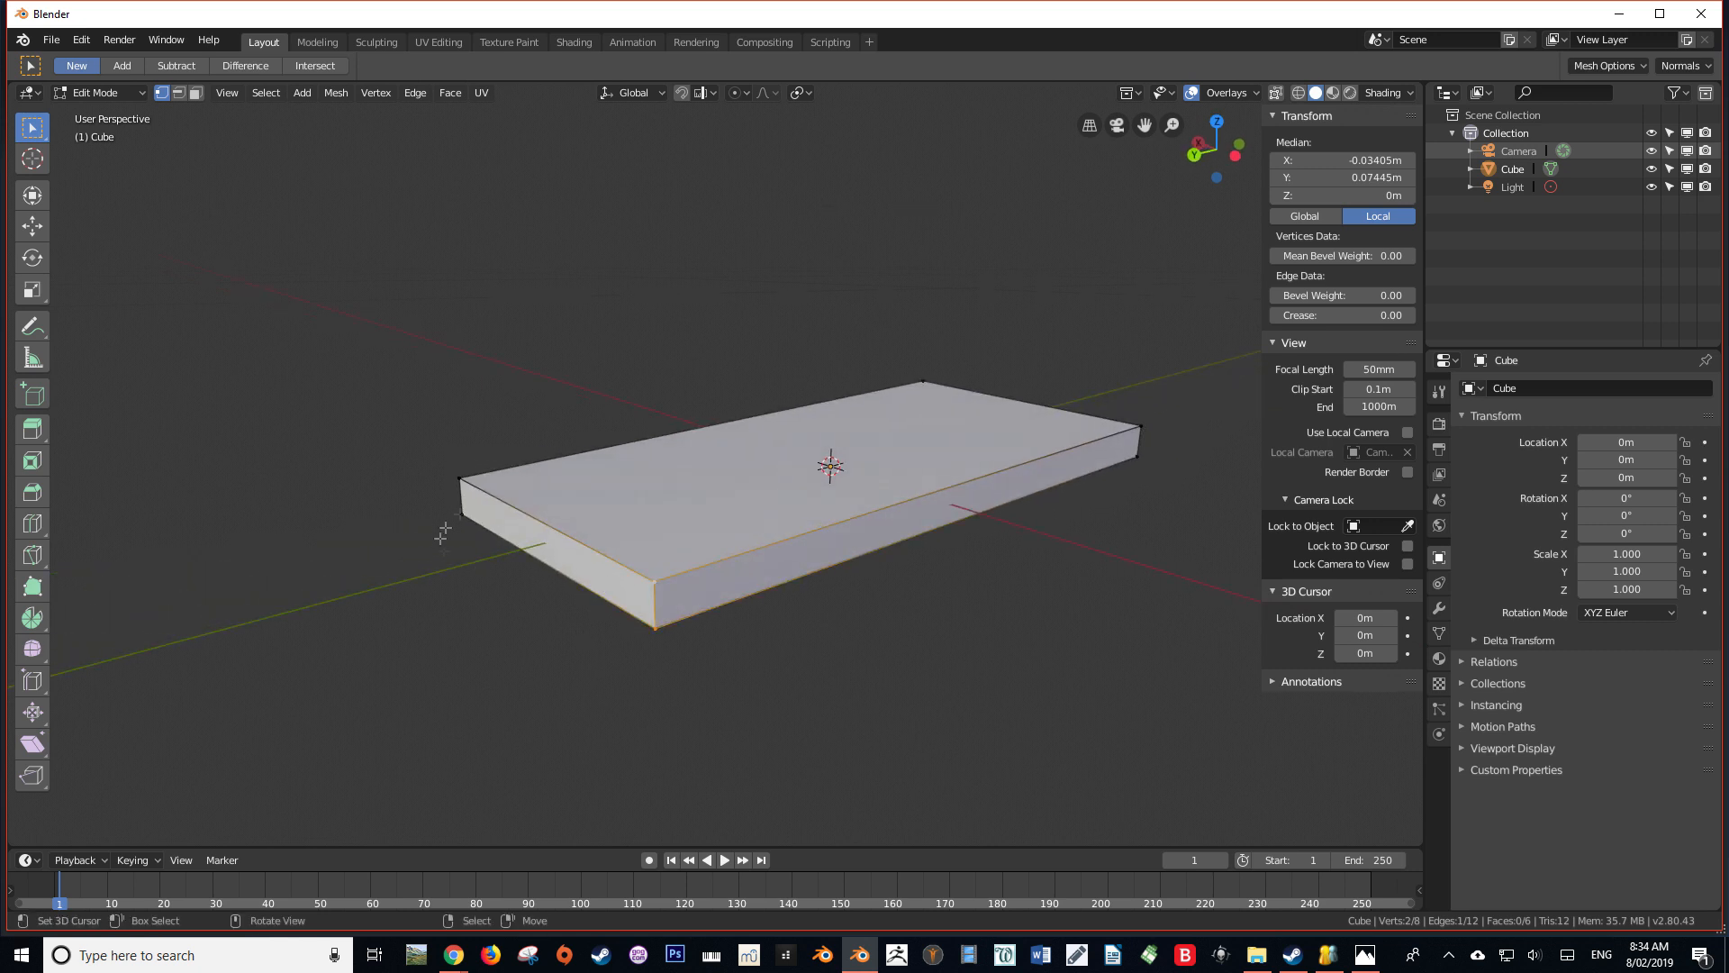
key("a")
key("alt+a")
left_click(654, 607, "alt")
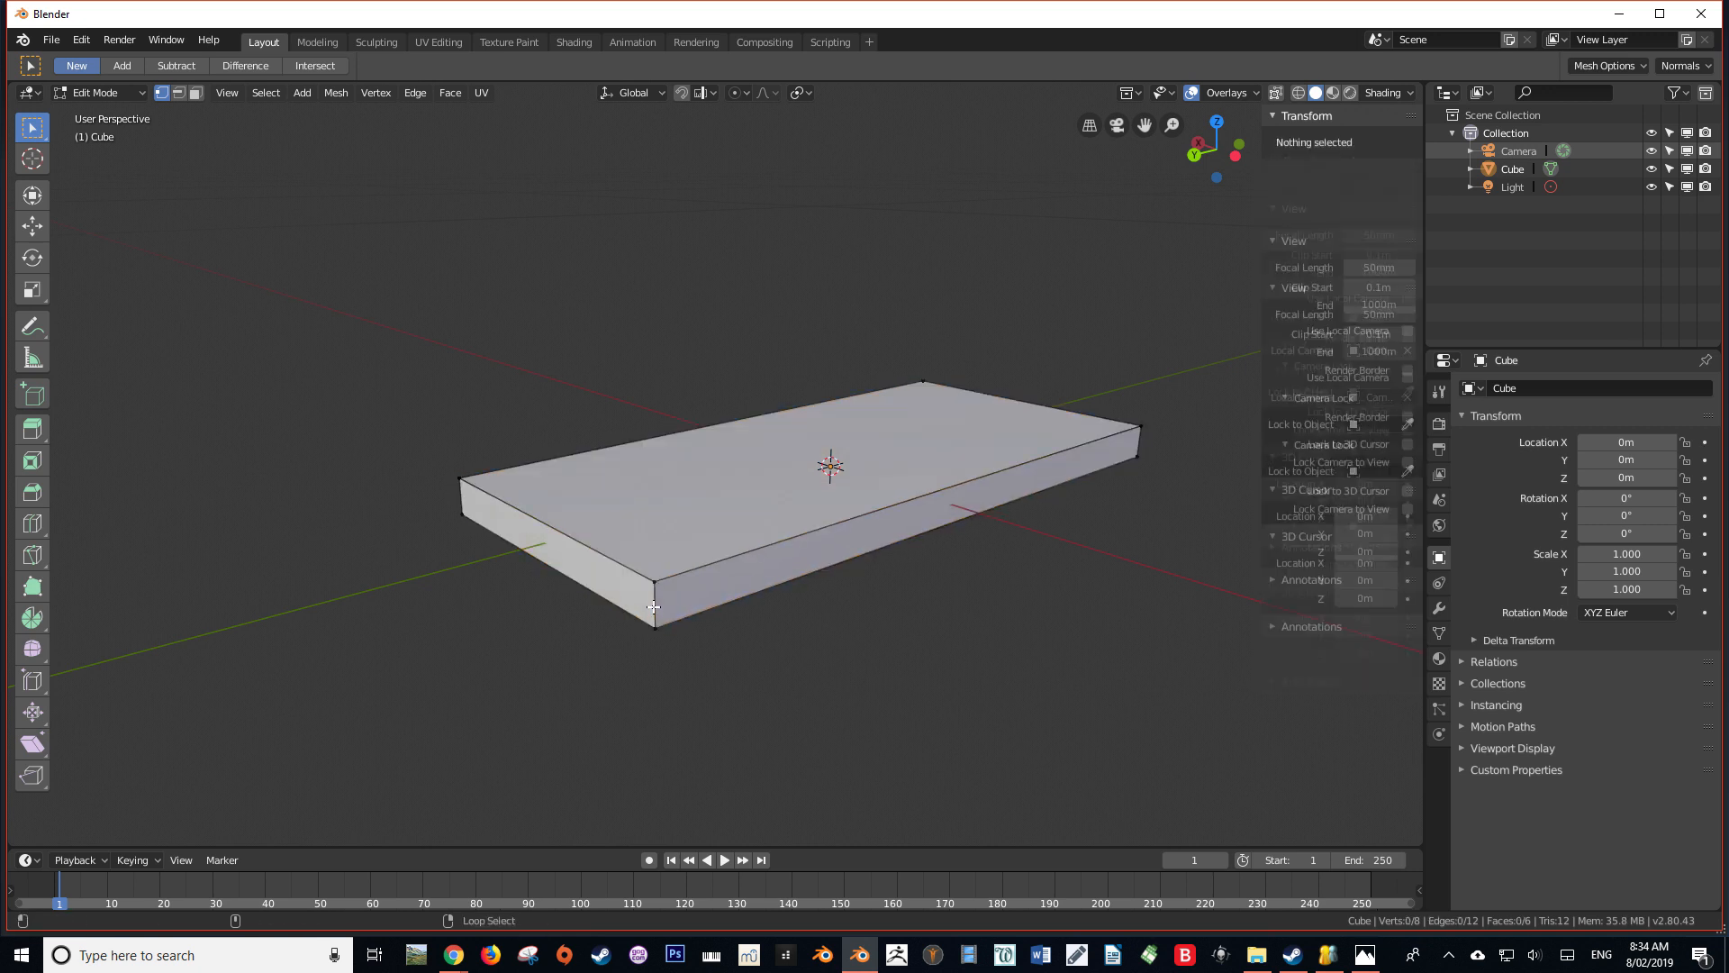
middle_click_drag(654, 607, 758, 515)
left_click(979, 565, "alt+shift")
middle_click_drag(1019, 556, 928, 554)
Change to edge selection and select all four short vertical edges at the slab's corners
left_click(178, 93)
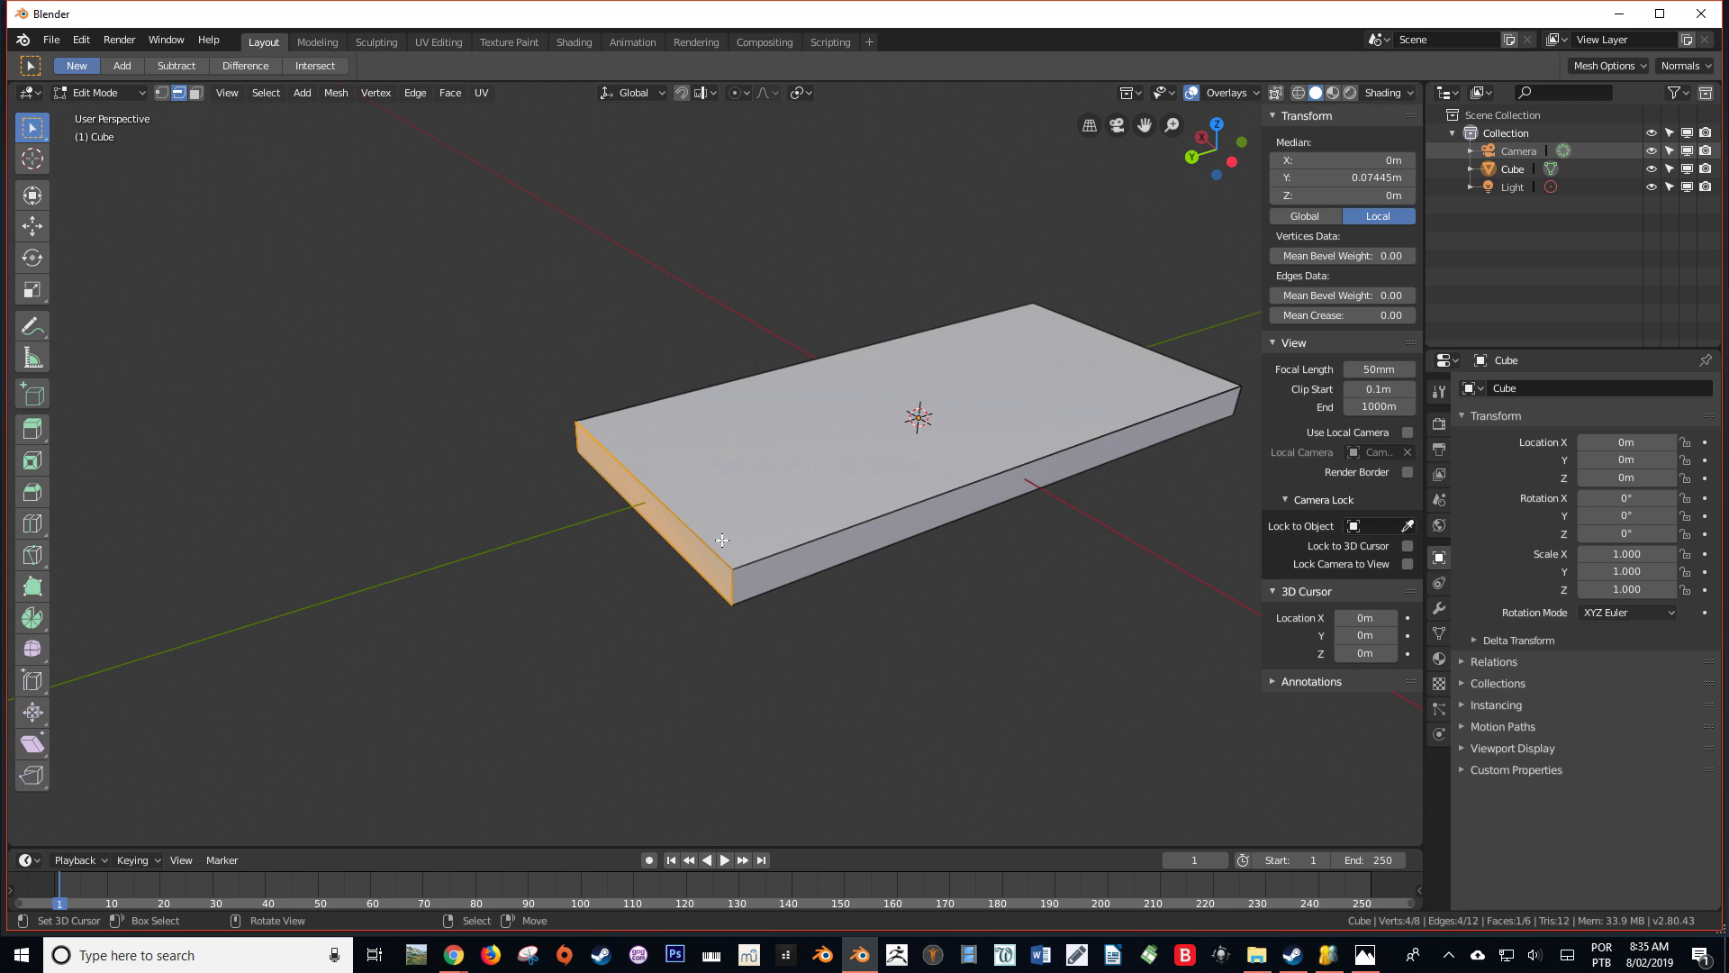
right_click(730, 578)
middle_click_drag(736, 519, 874, 528)
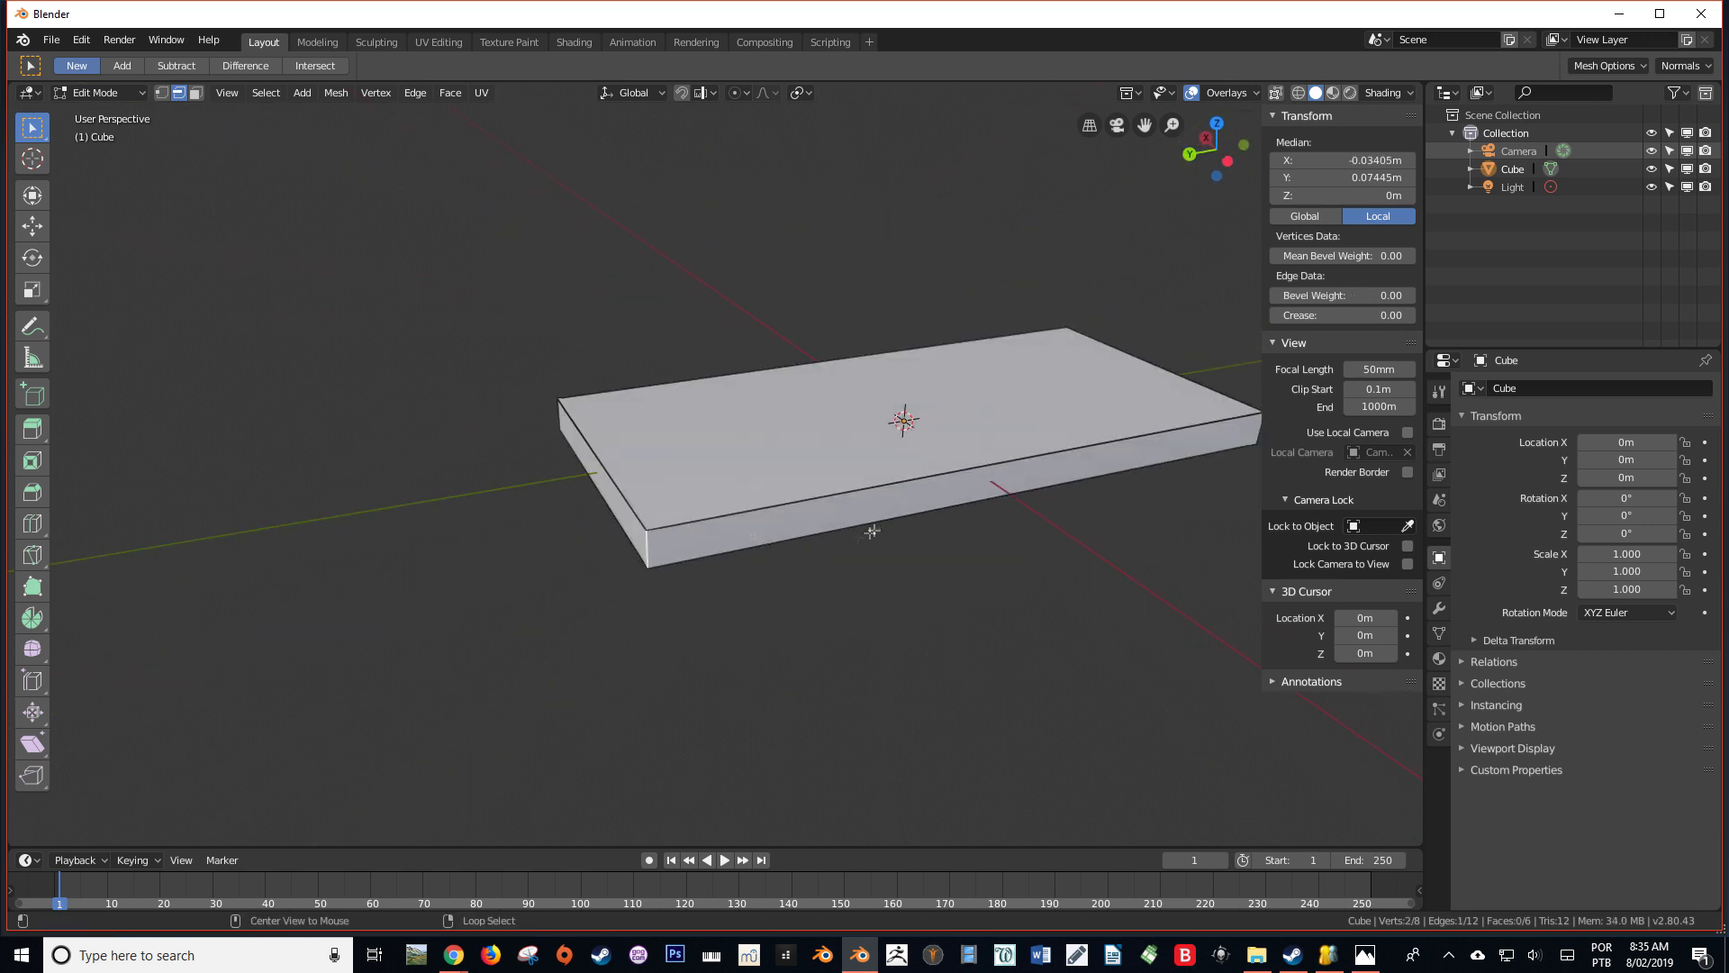
scroll(1063, 500, "down", 1)
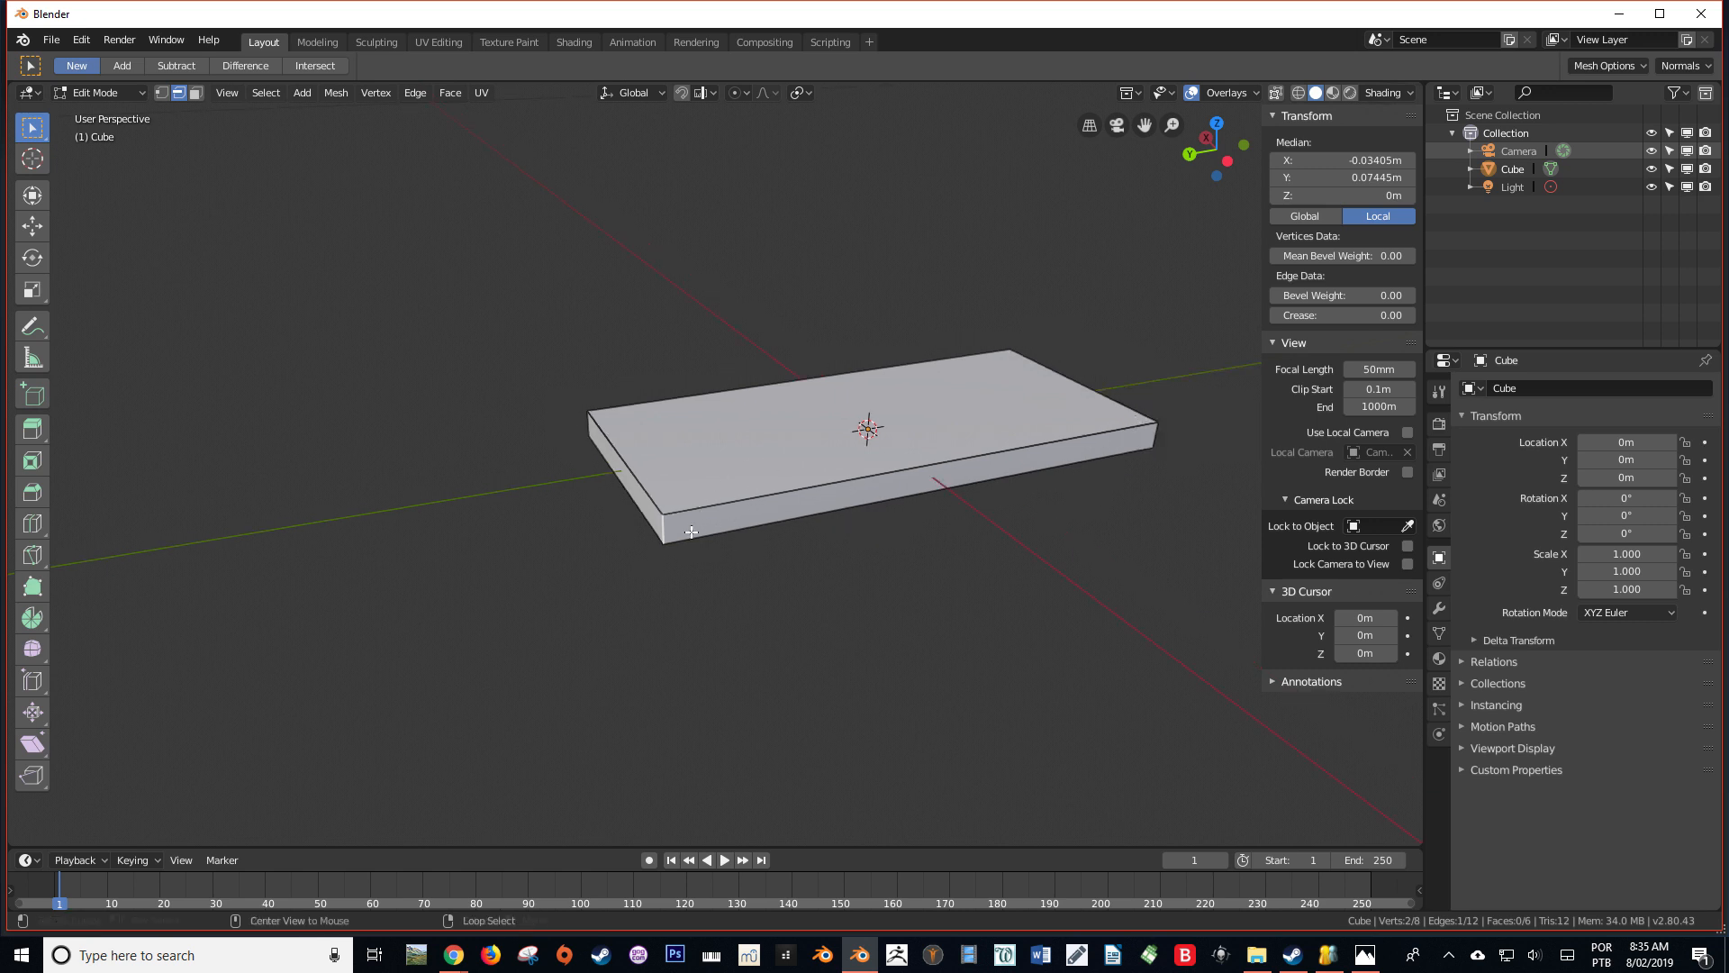
left_click(664, 528, "ctrl+alt")
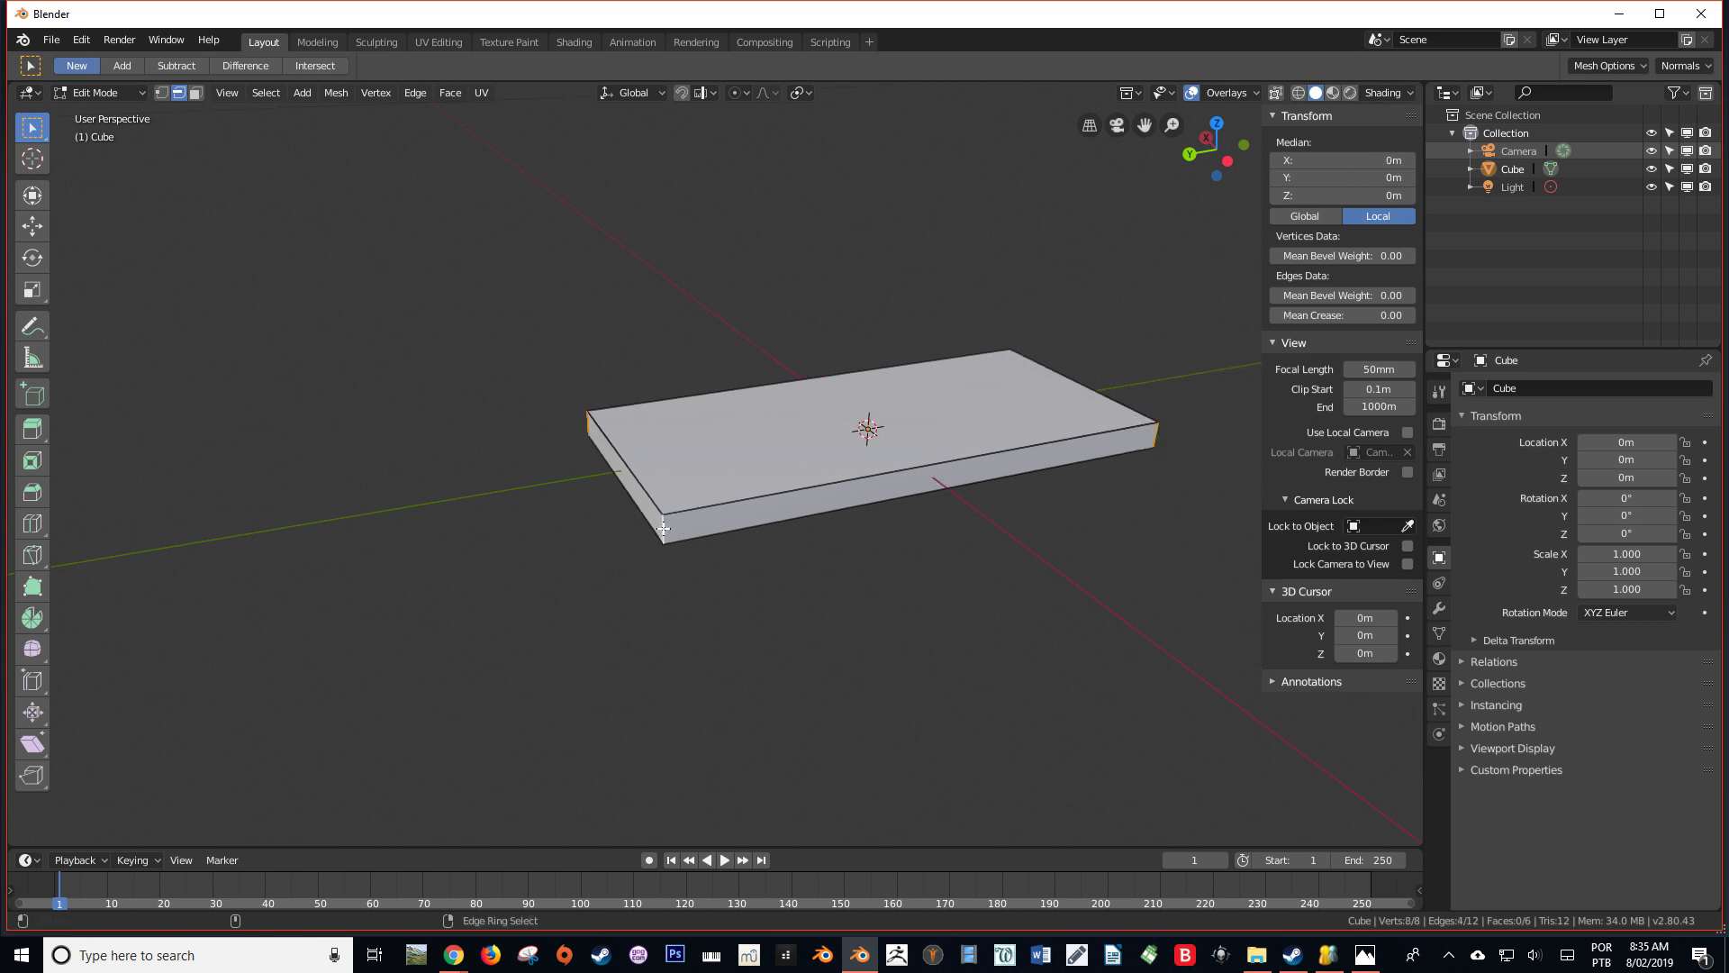
middle_click_drag(1171, 440, 1240, 460)
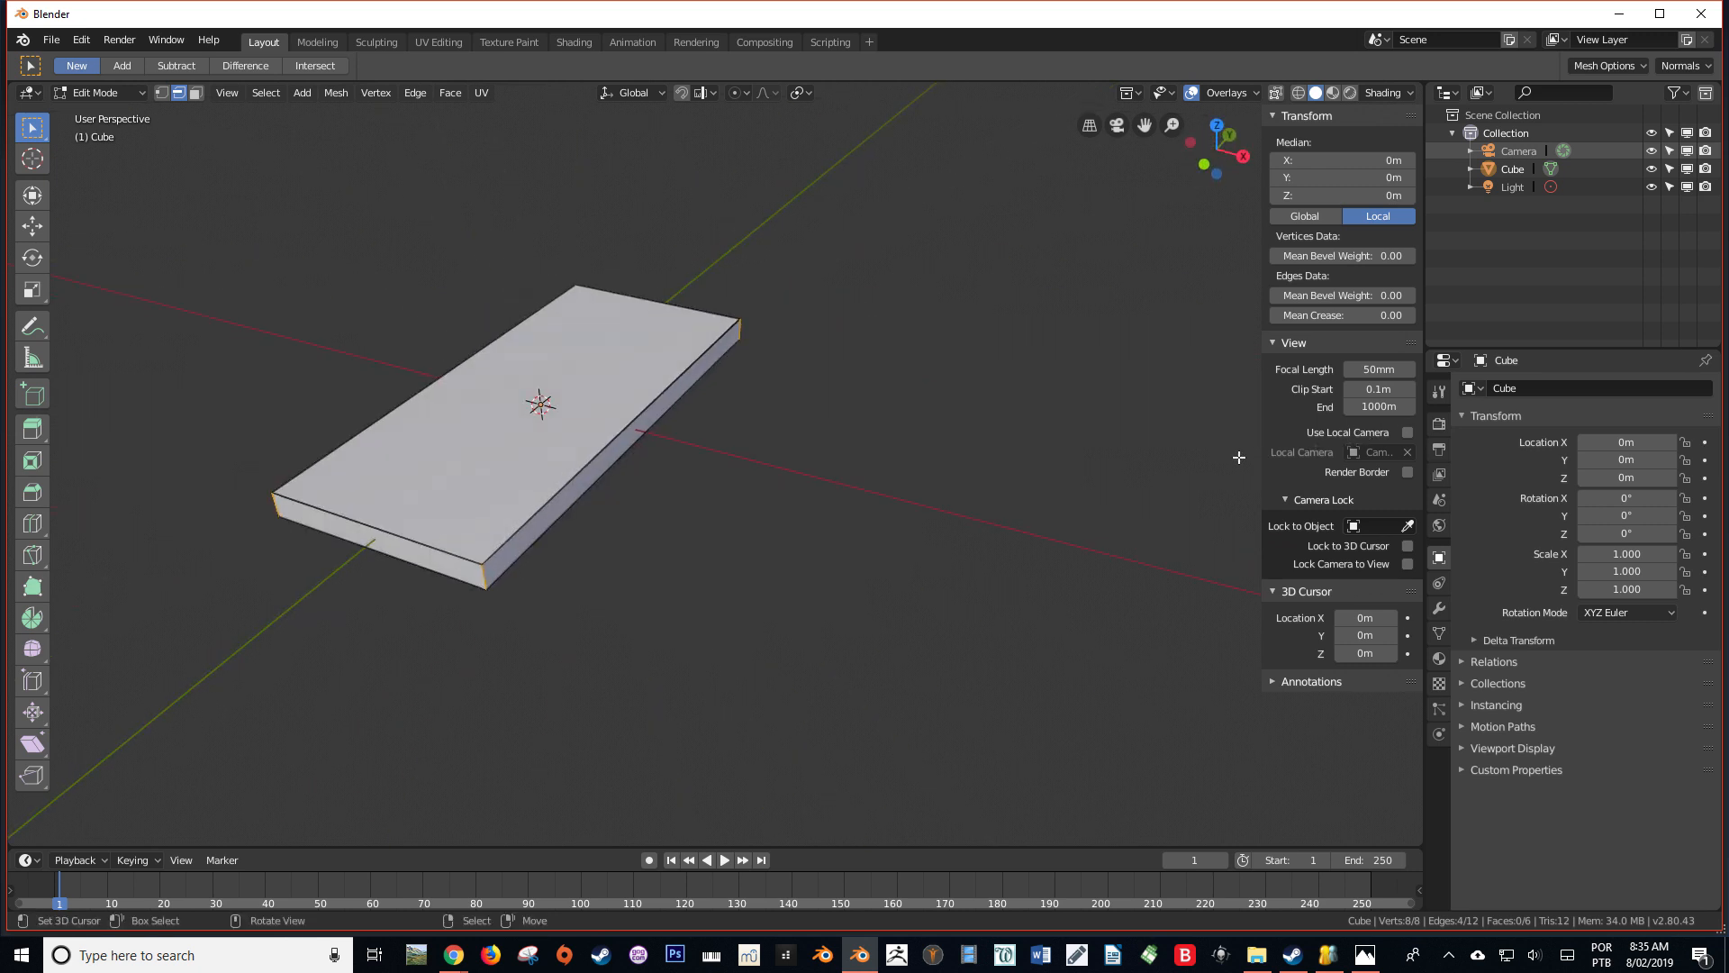
Bevel the four selected corner edges with an offset of 0.01 and 5 segments, working from the top view
key("KP_7")
middle_click_drag(888, 444, 1008, 421, "shift")
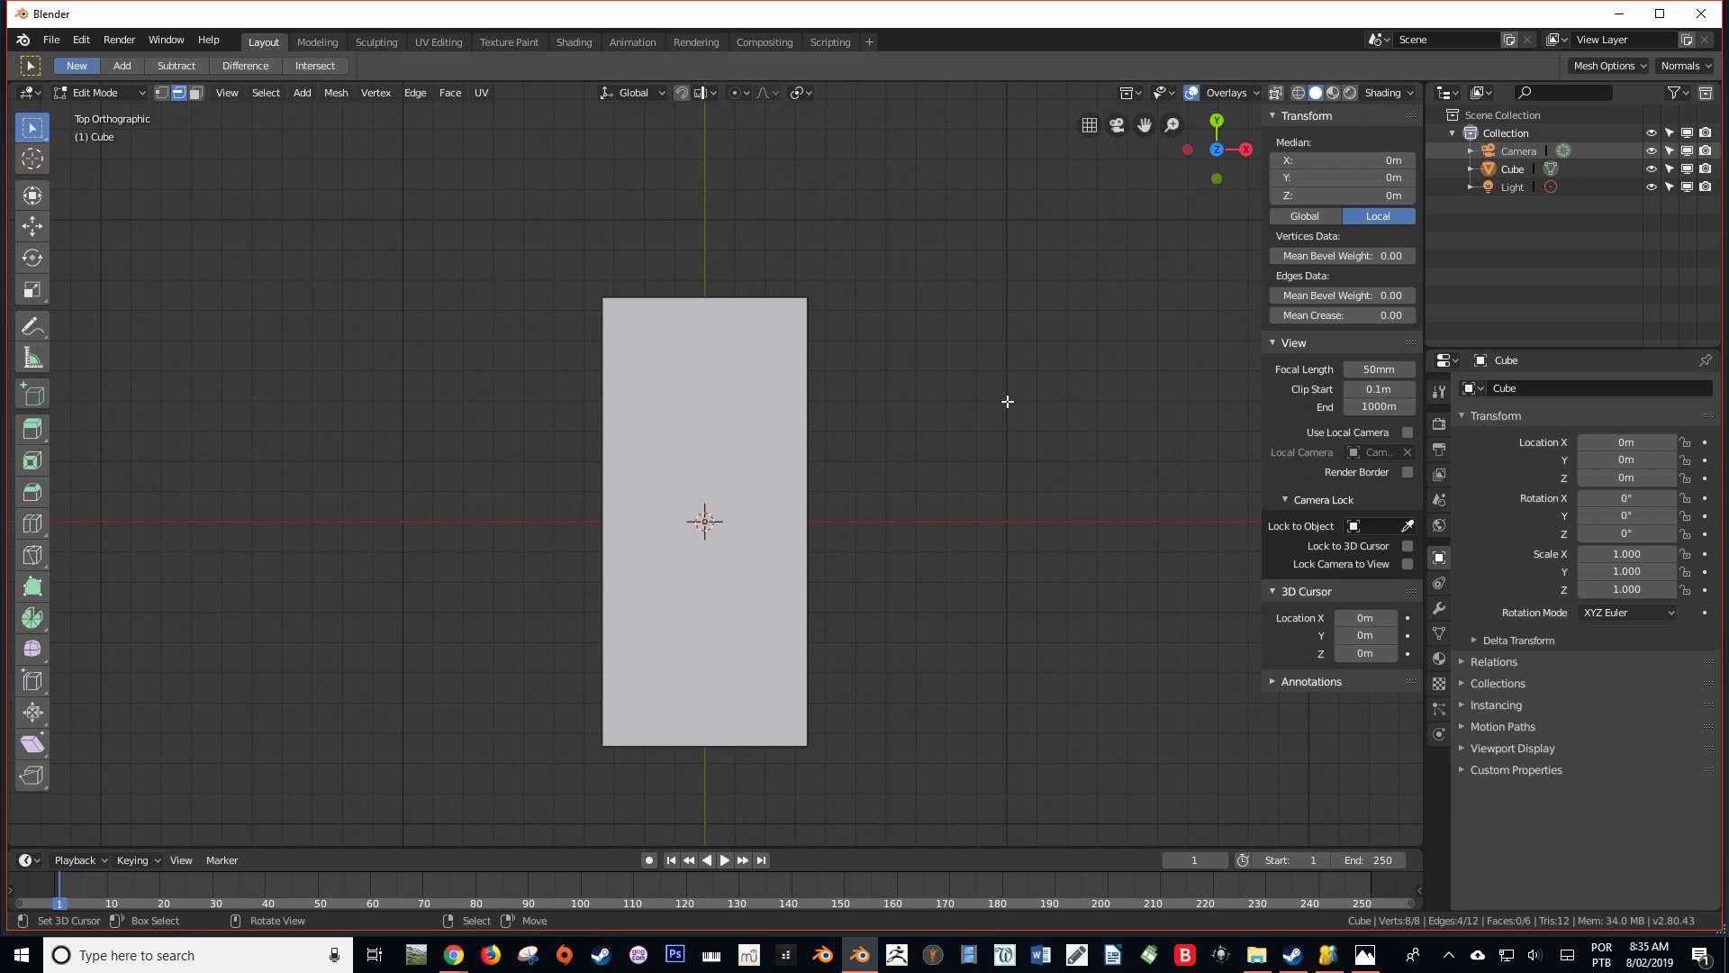
key("ctrl+b")
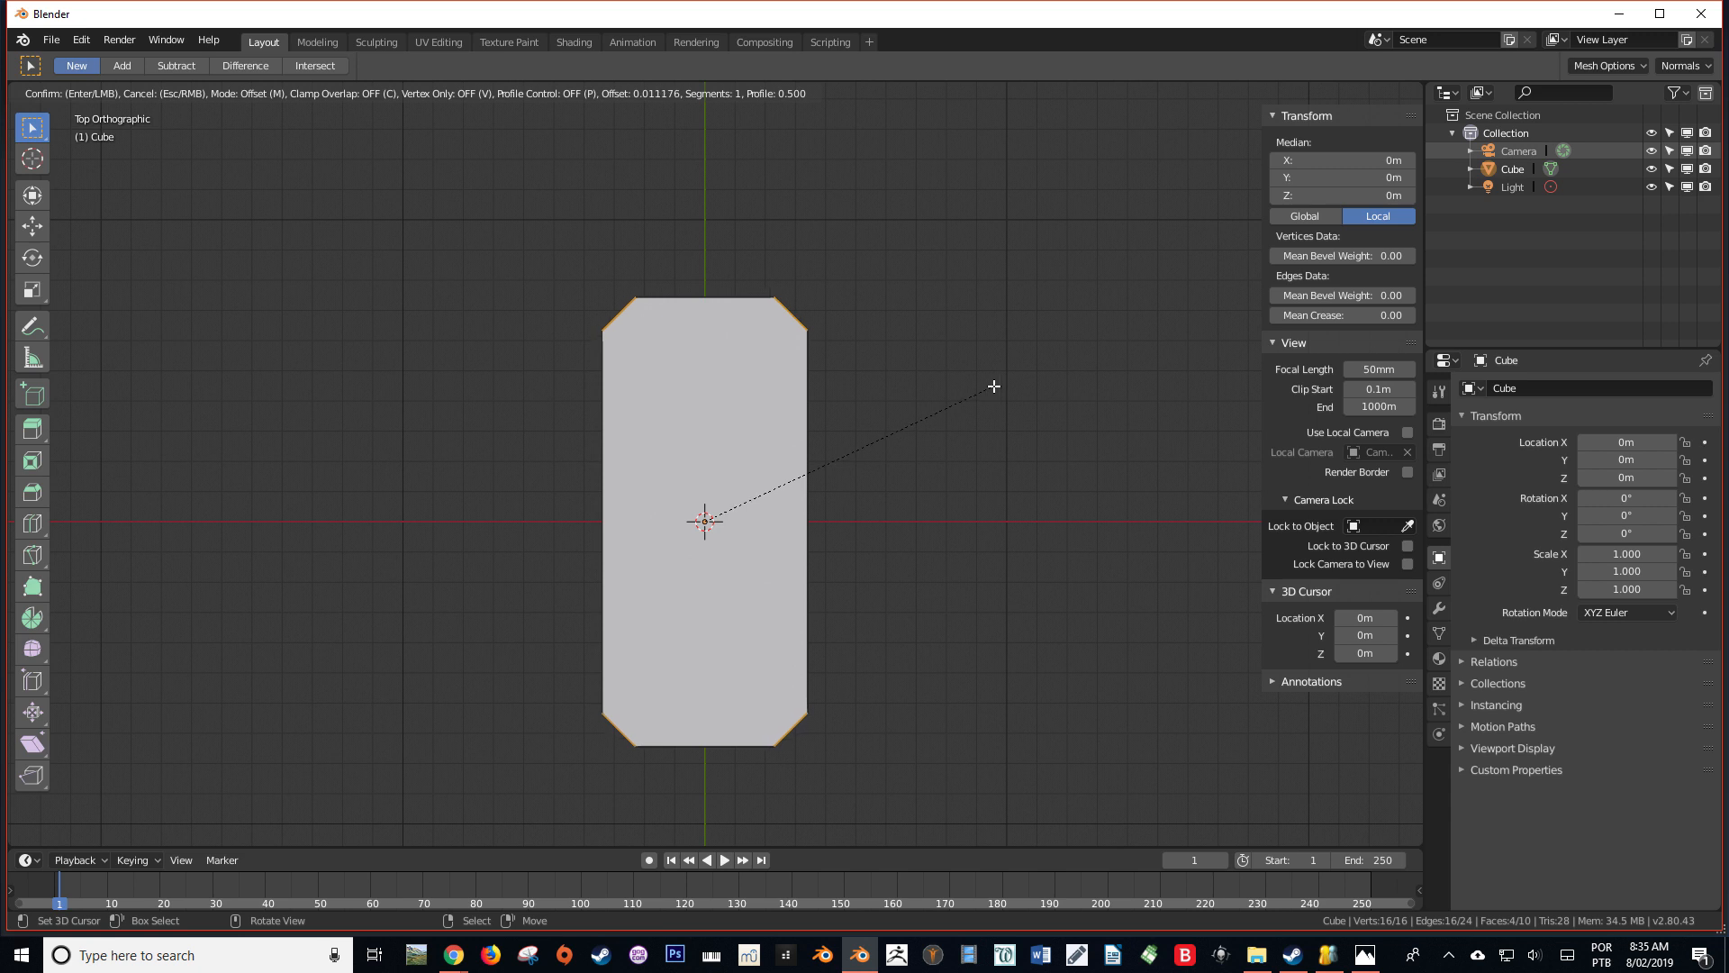
scroll(993, 385, "up", 3)
type("0.01")
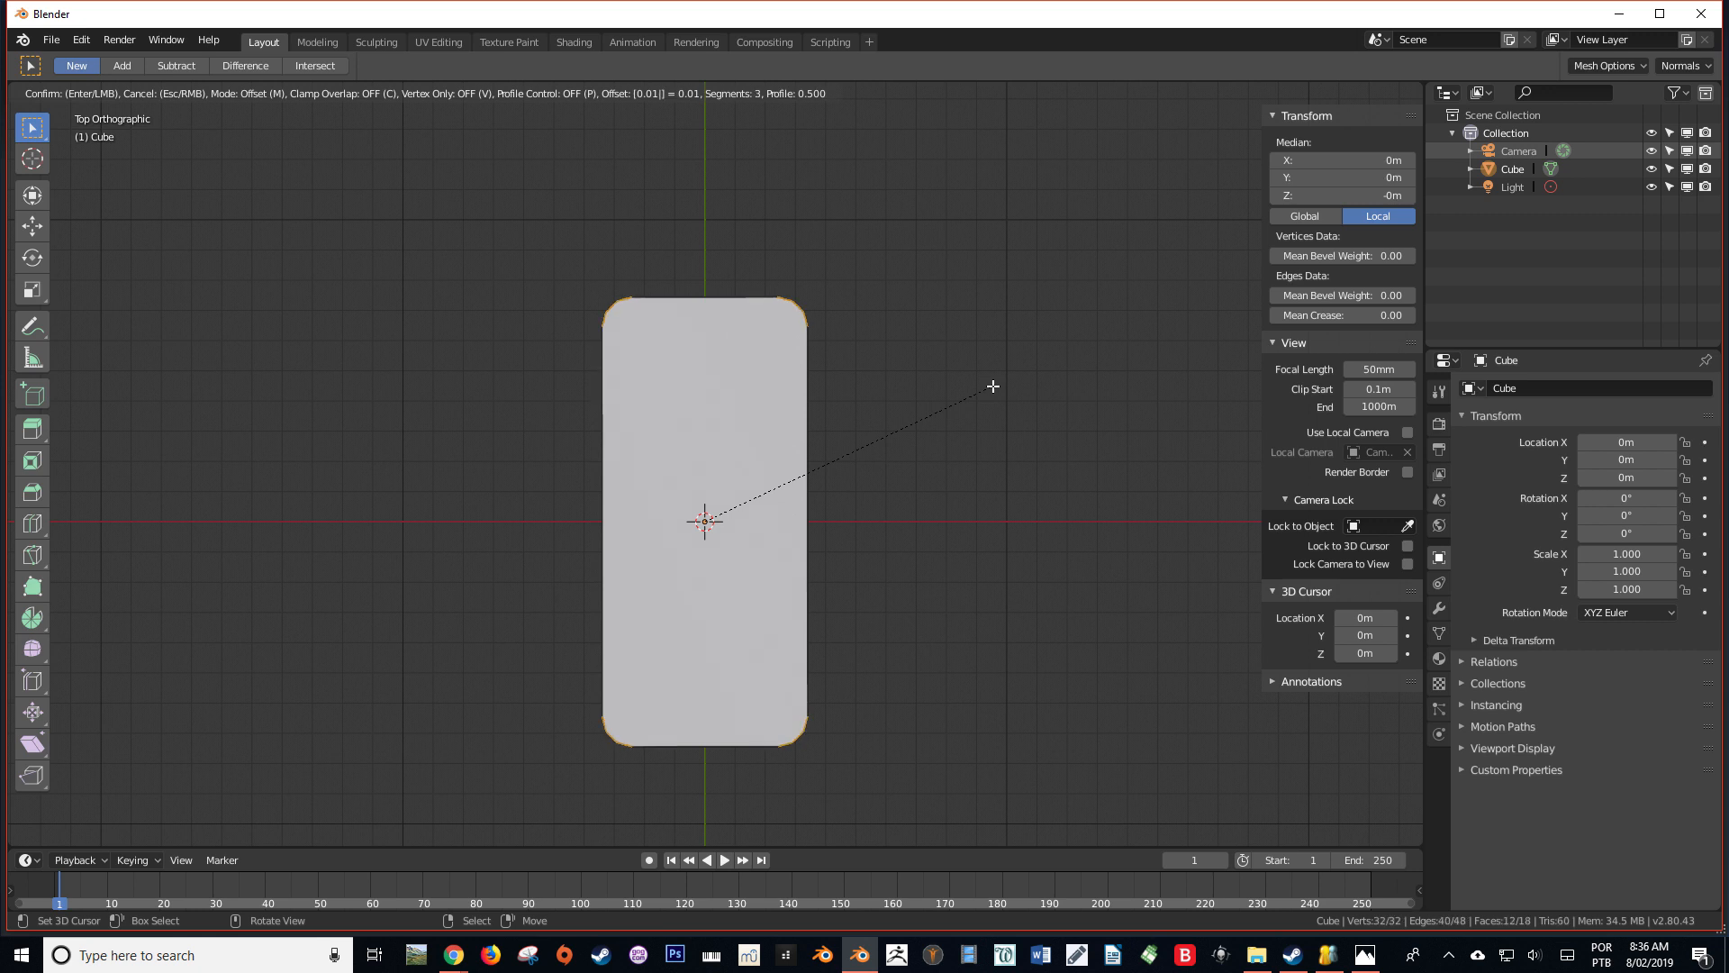
scroll(993, 386, "up", 1)
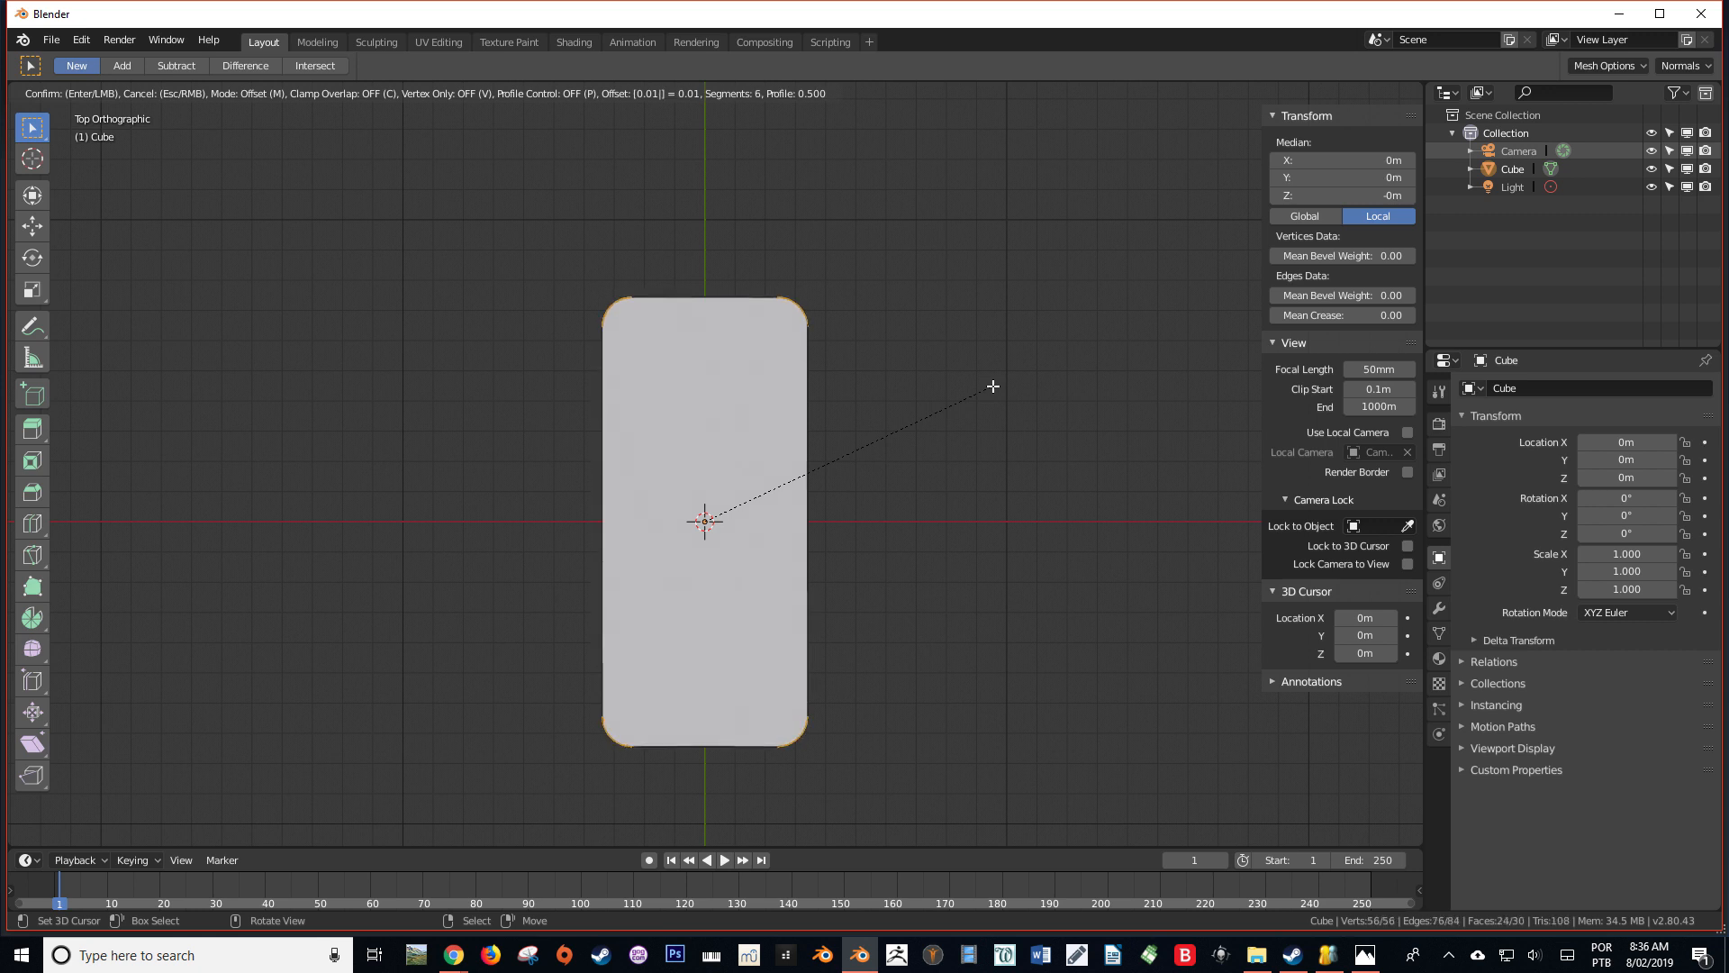
scroll(993, 385, "up", 1)
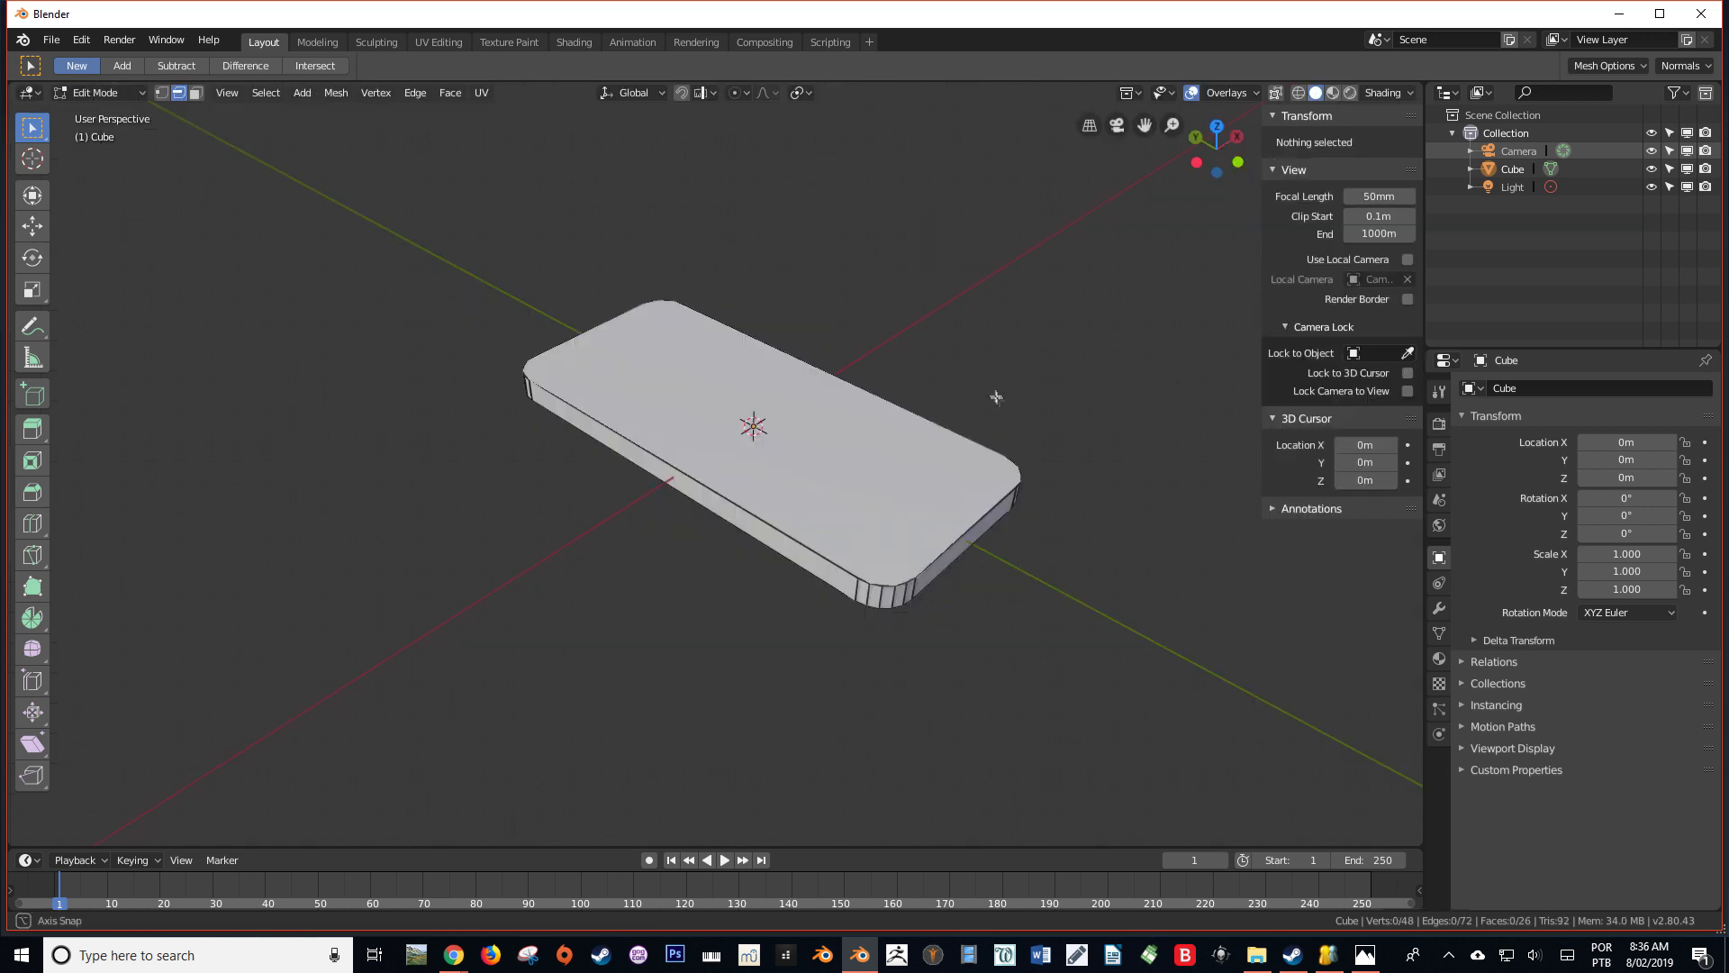
Add two evenly spaced horizontal loop cuts around the slab's side faces, without sliding them
middle_click_drag(996, 397, 878, 375)
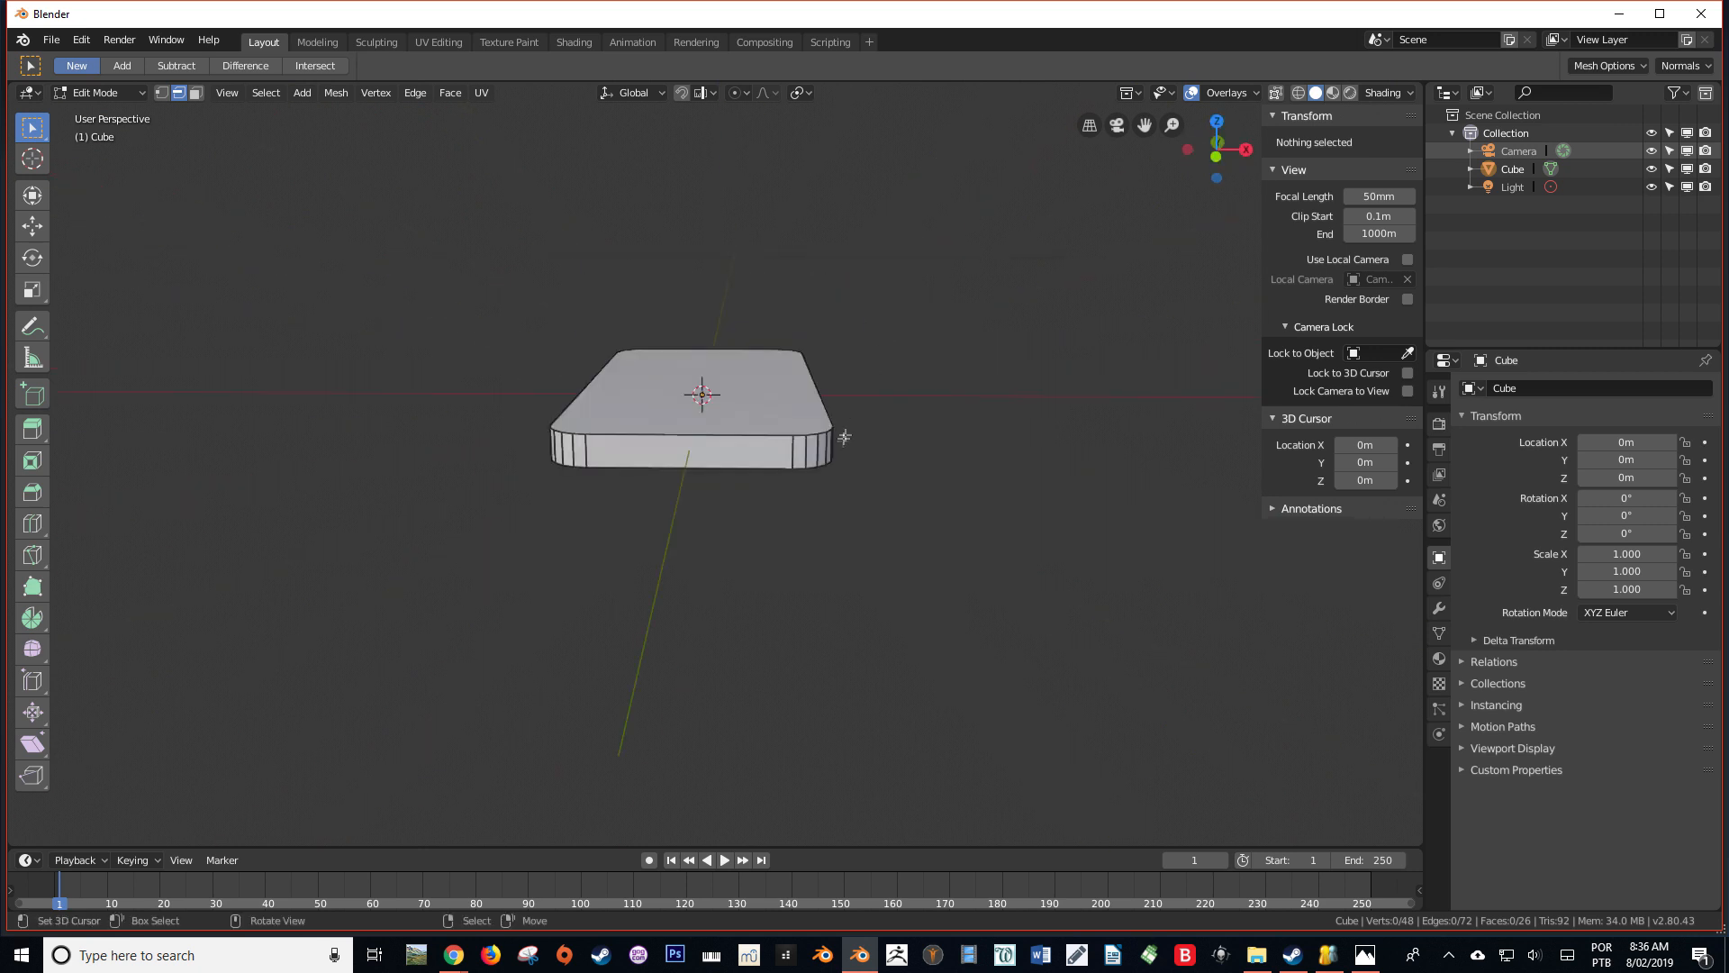
middle_click_drag(766, 477, 705, 486)
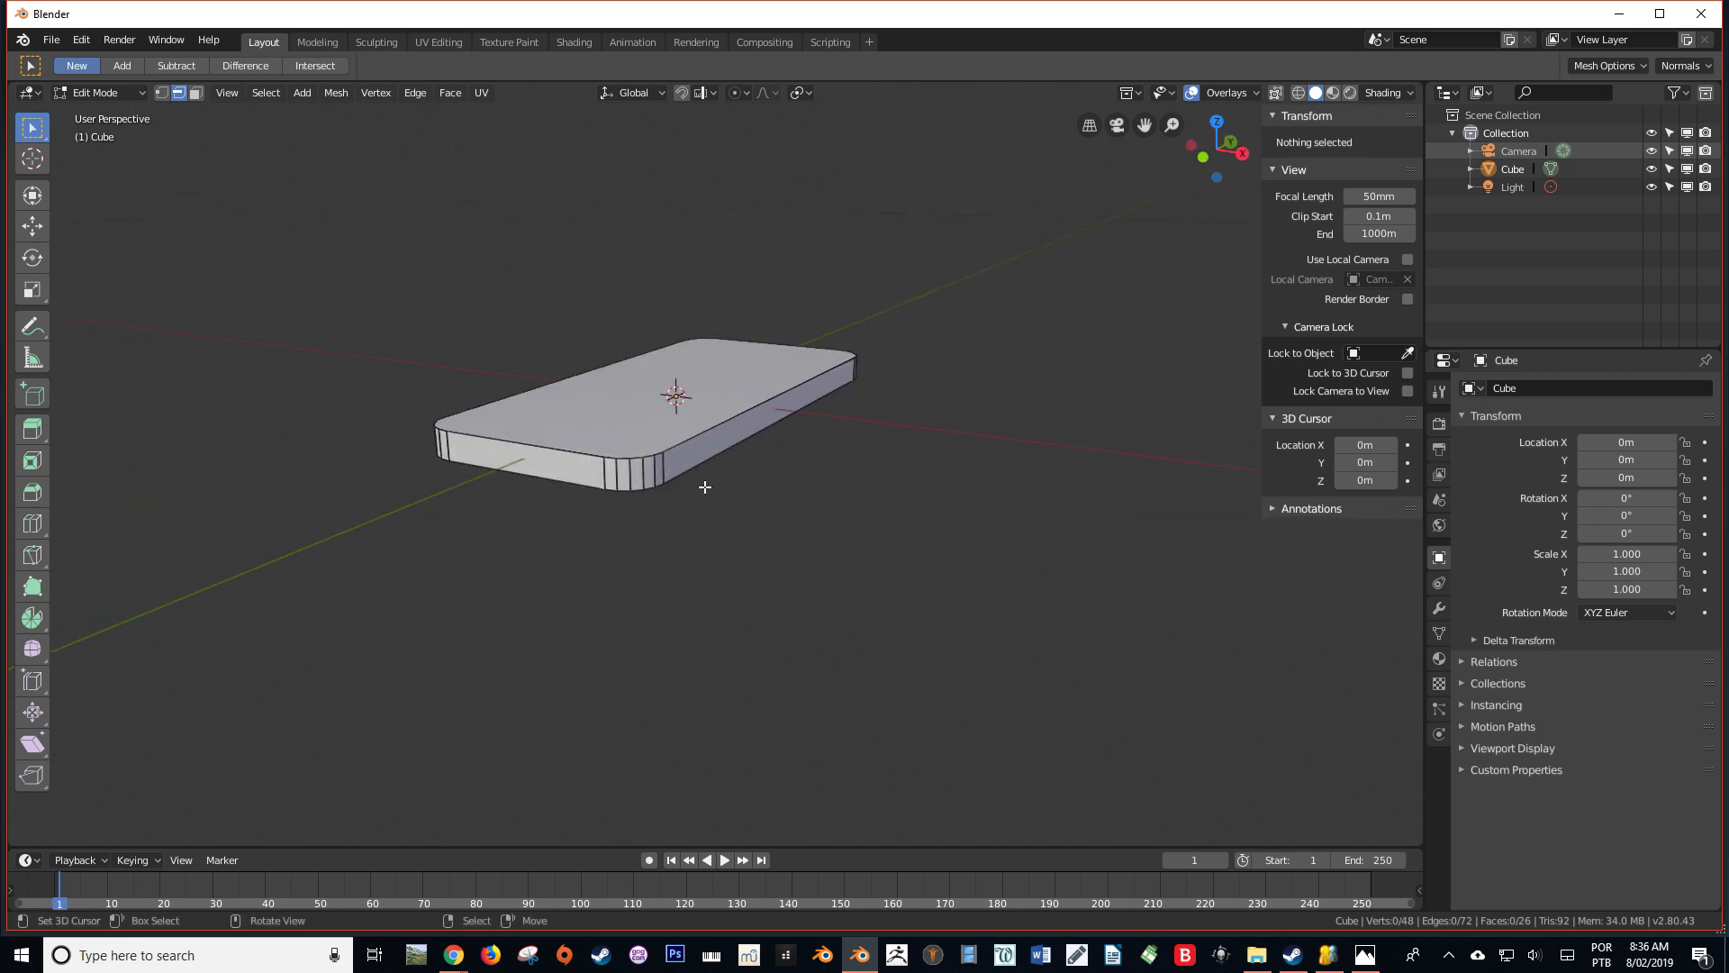
scroll(608, 499, "up", 3)
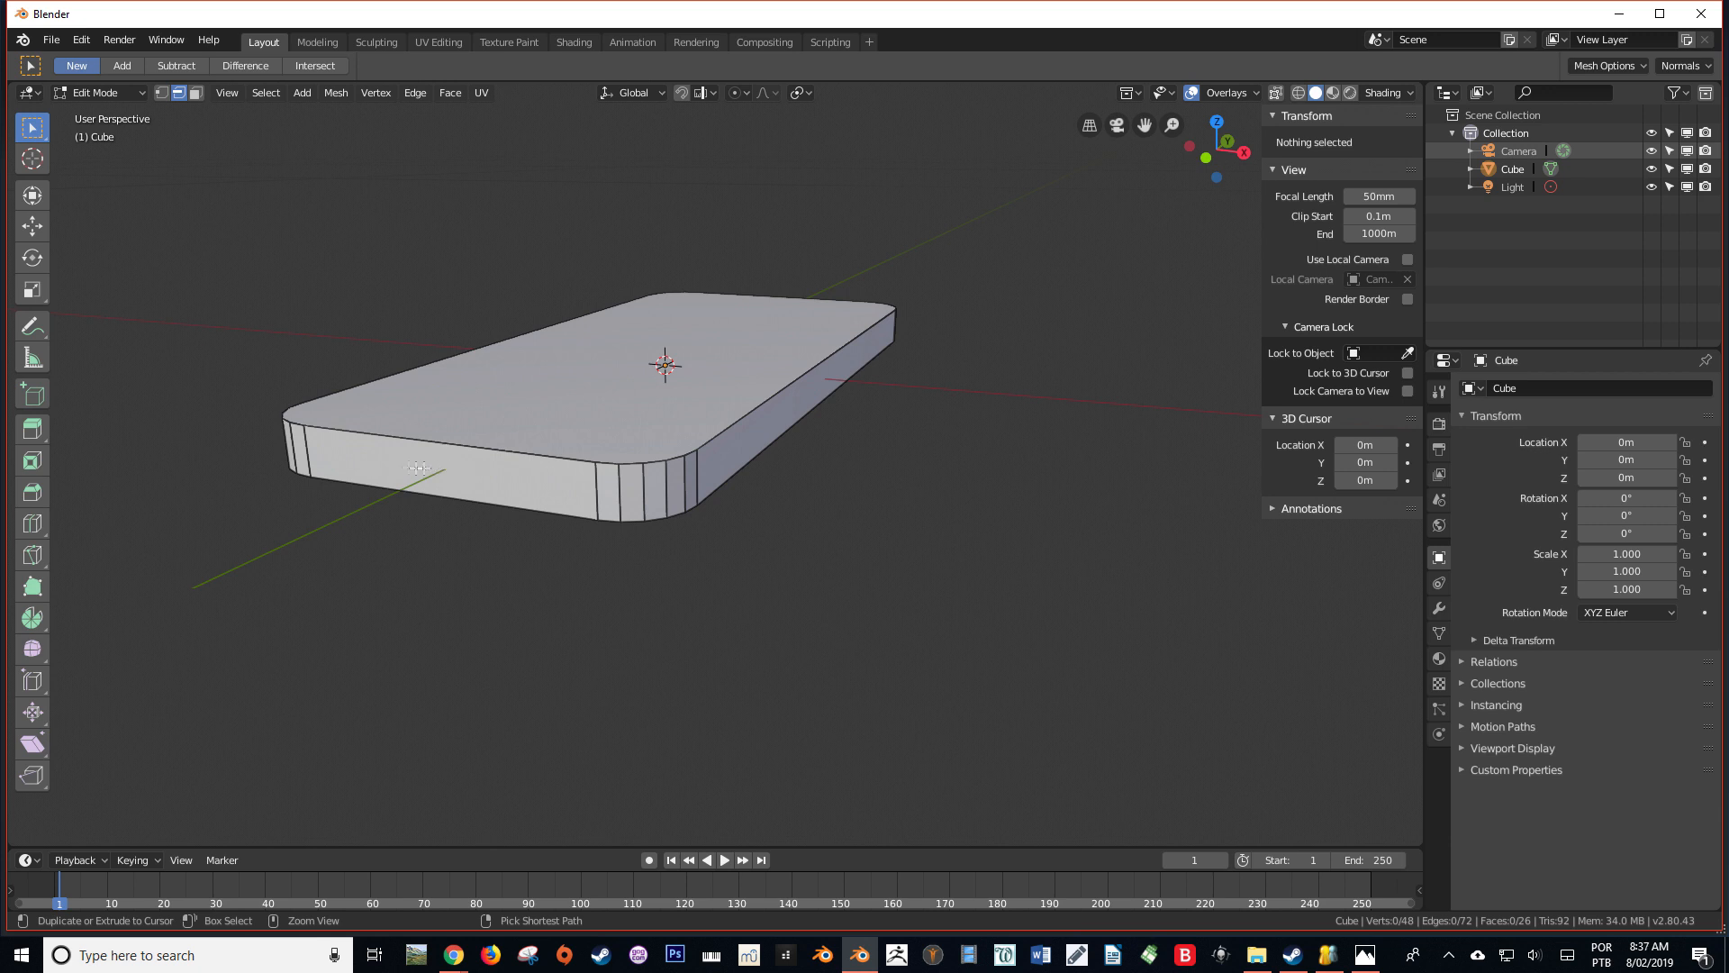
key("ctrl+r")
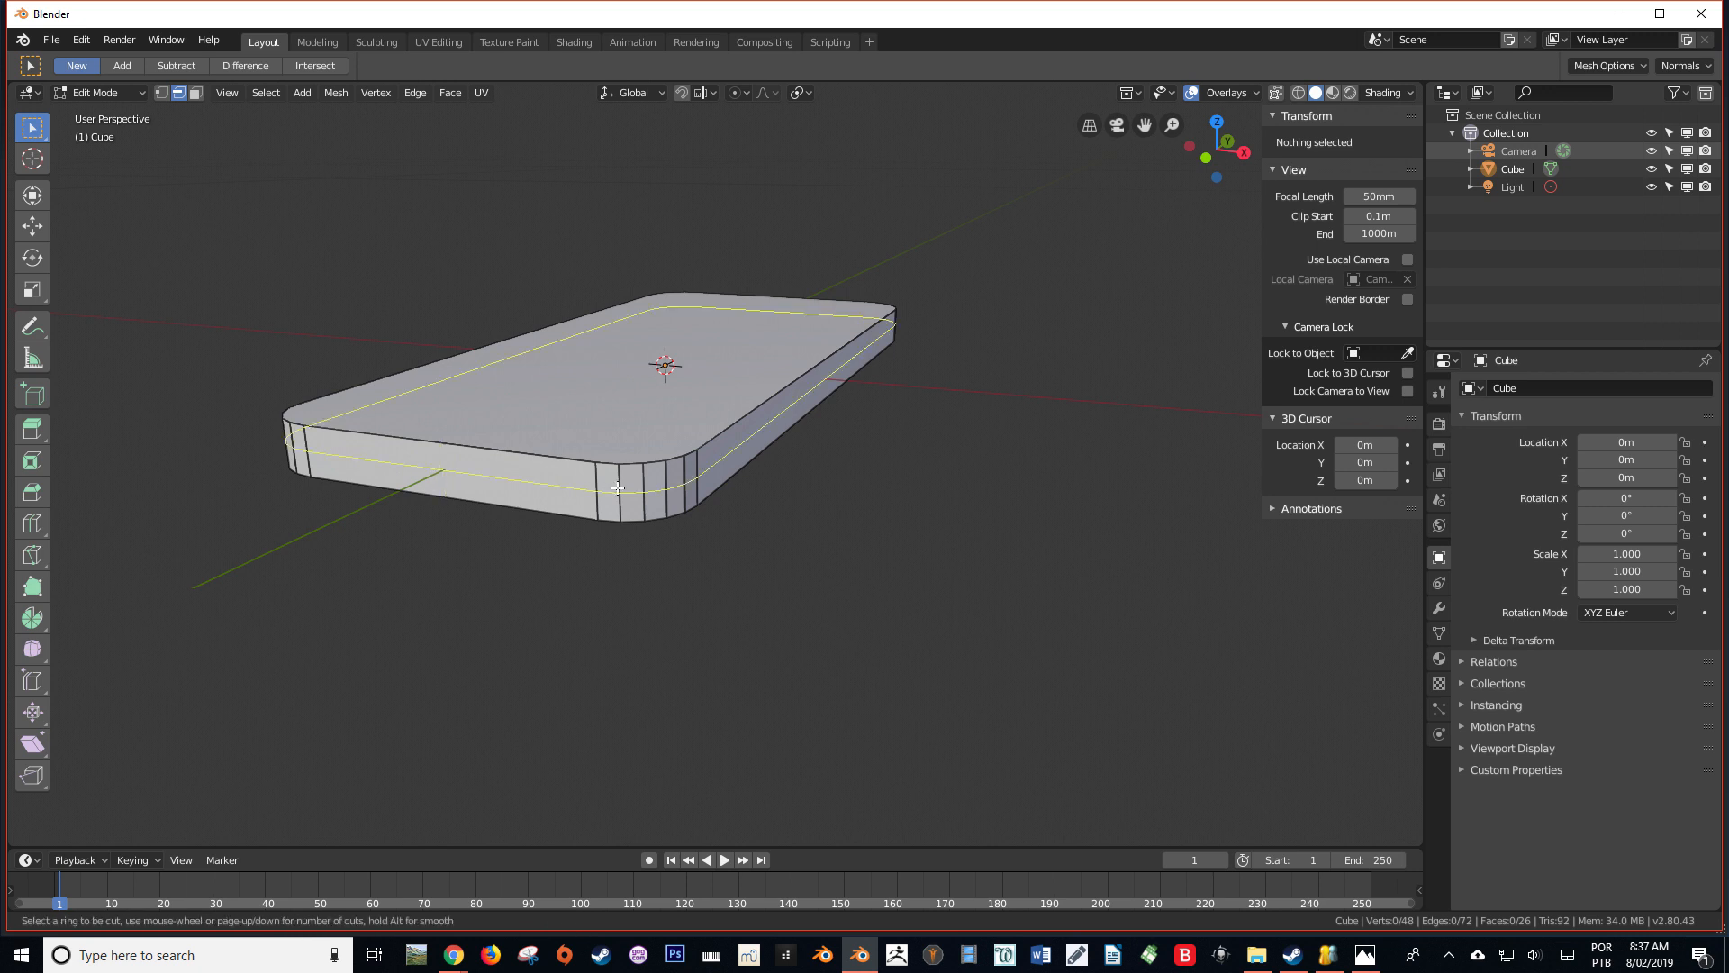
scroll(617, 489, "up", 1)
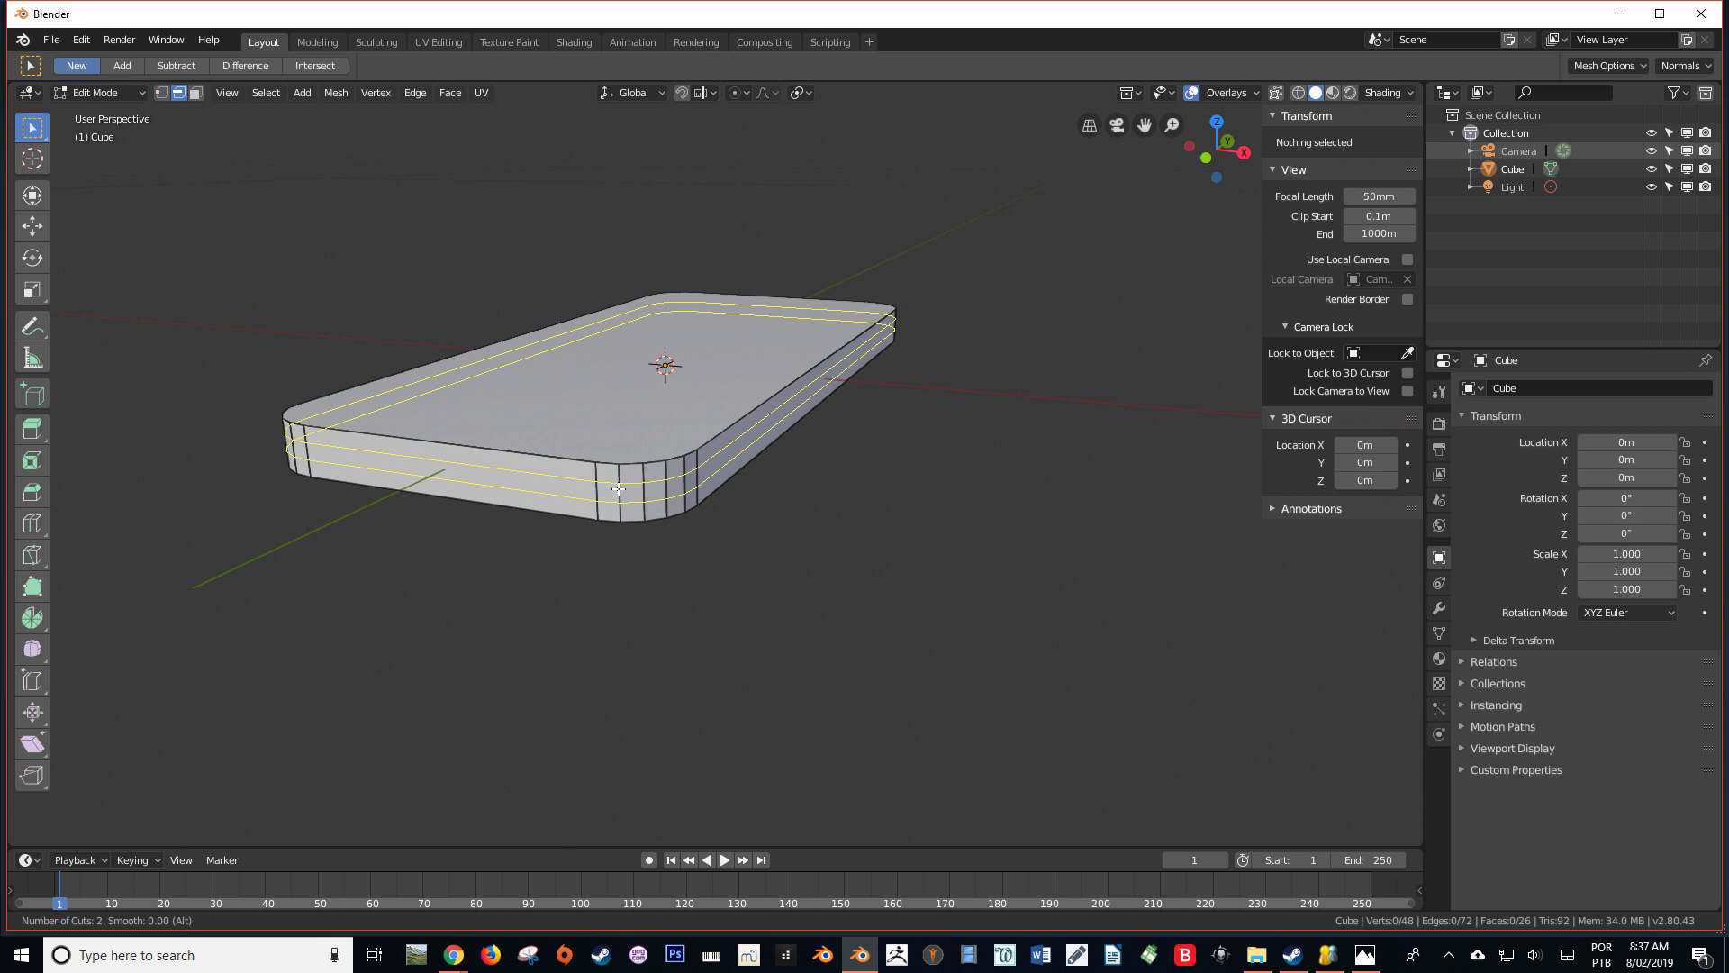
left_click(618, 488)
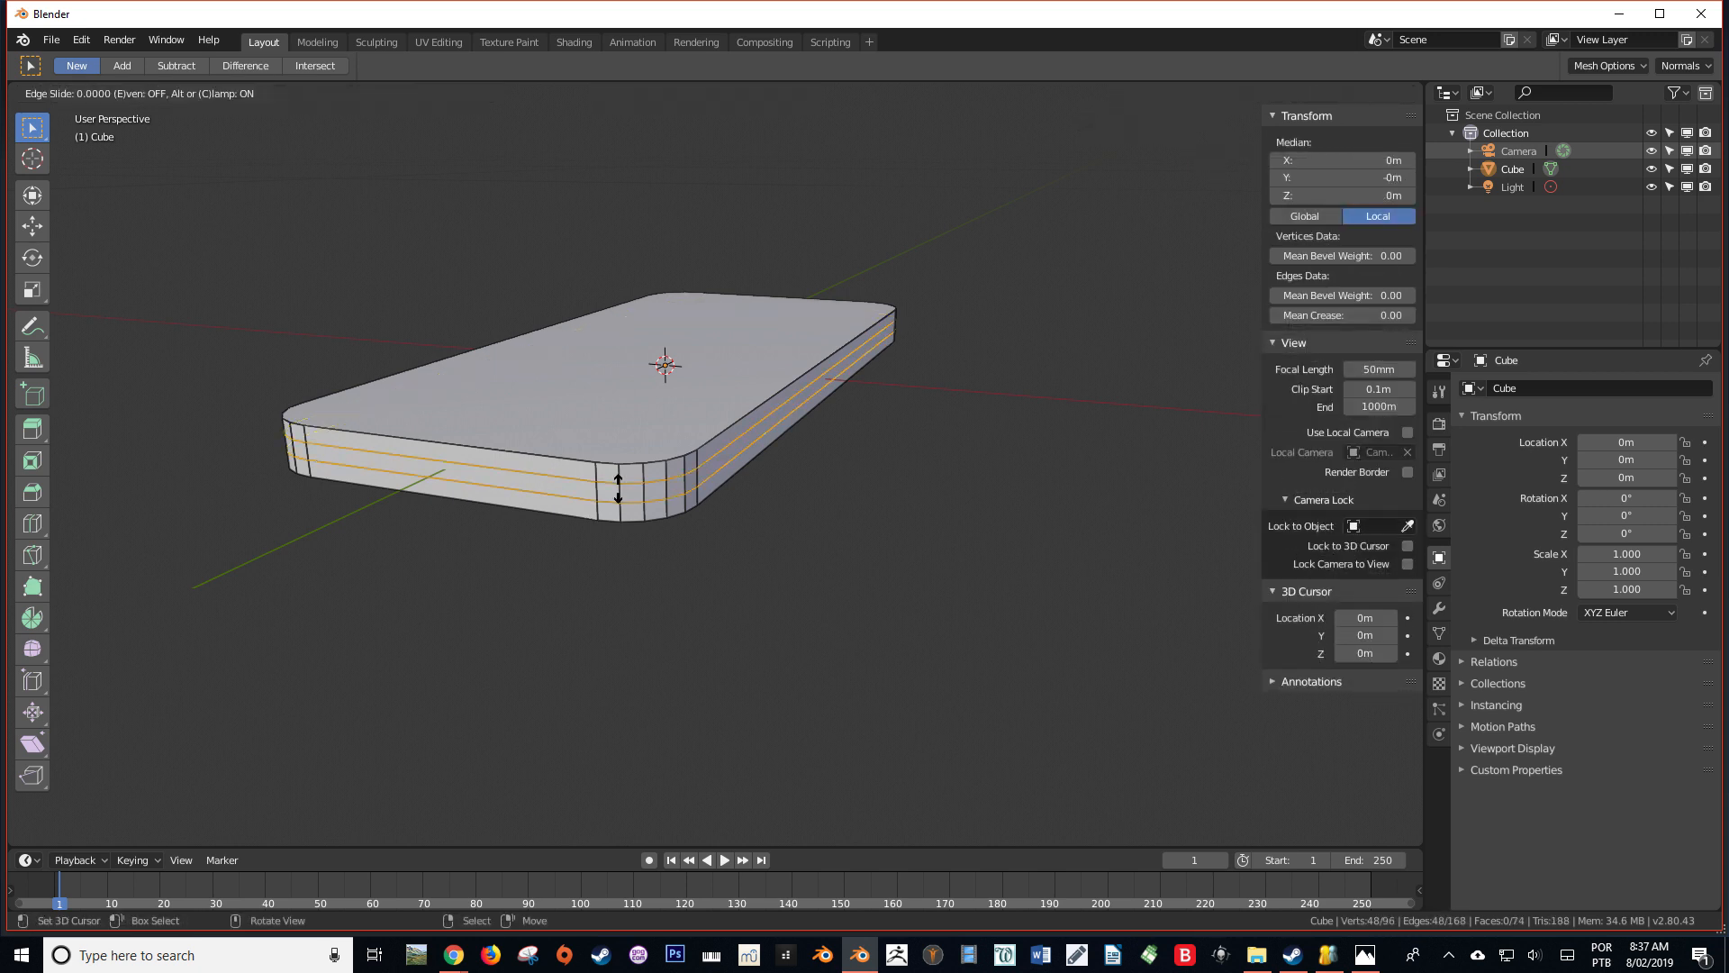
left_click(618, 488)
Clear the selection and add one vertical loop cut at the middle of the slab's long side face
middle_click_drag(547, 533, 1052, 511)
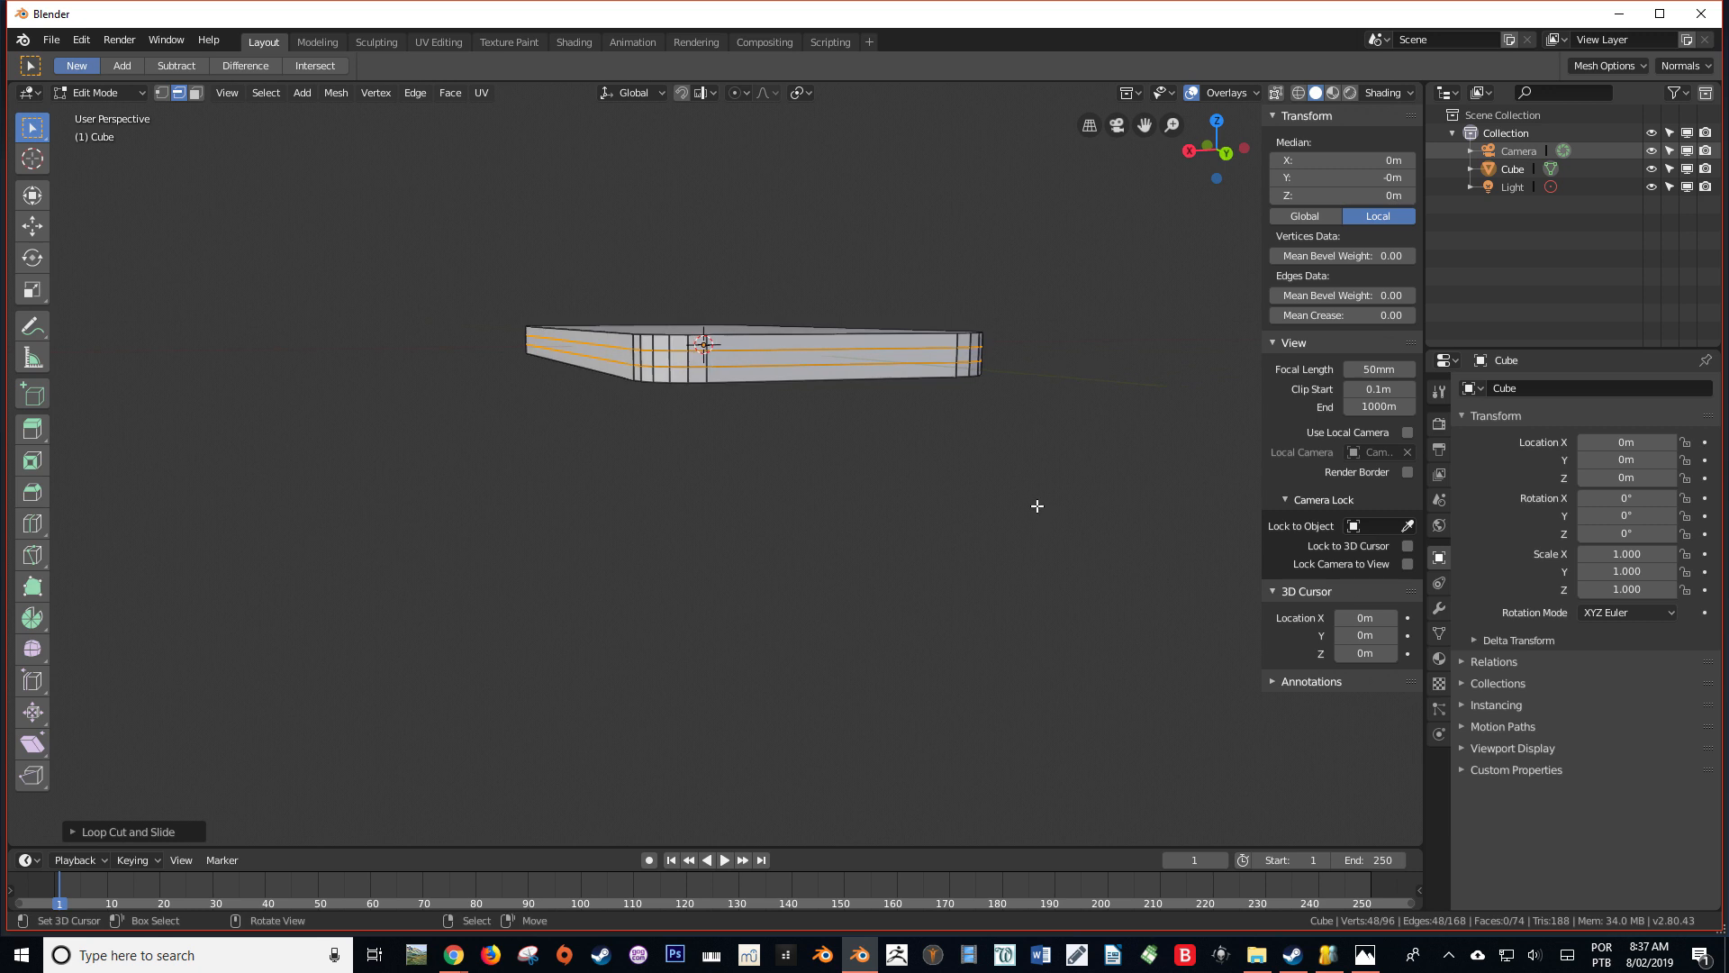
key("KP_1")
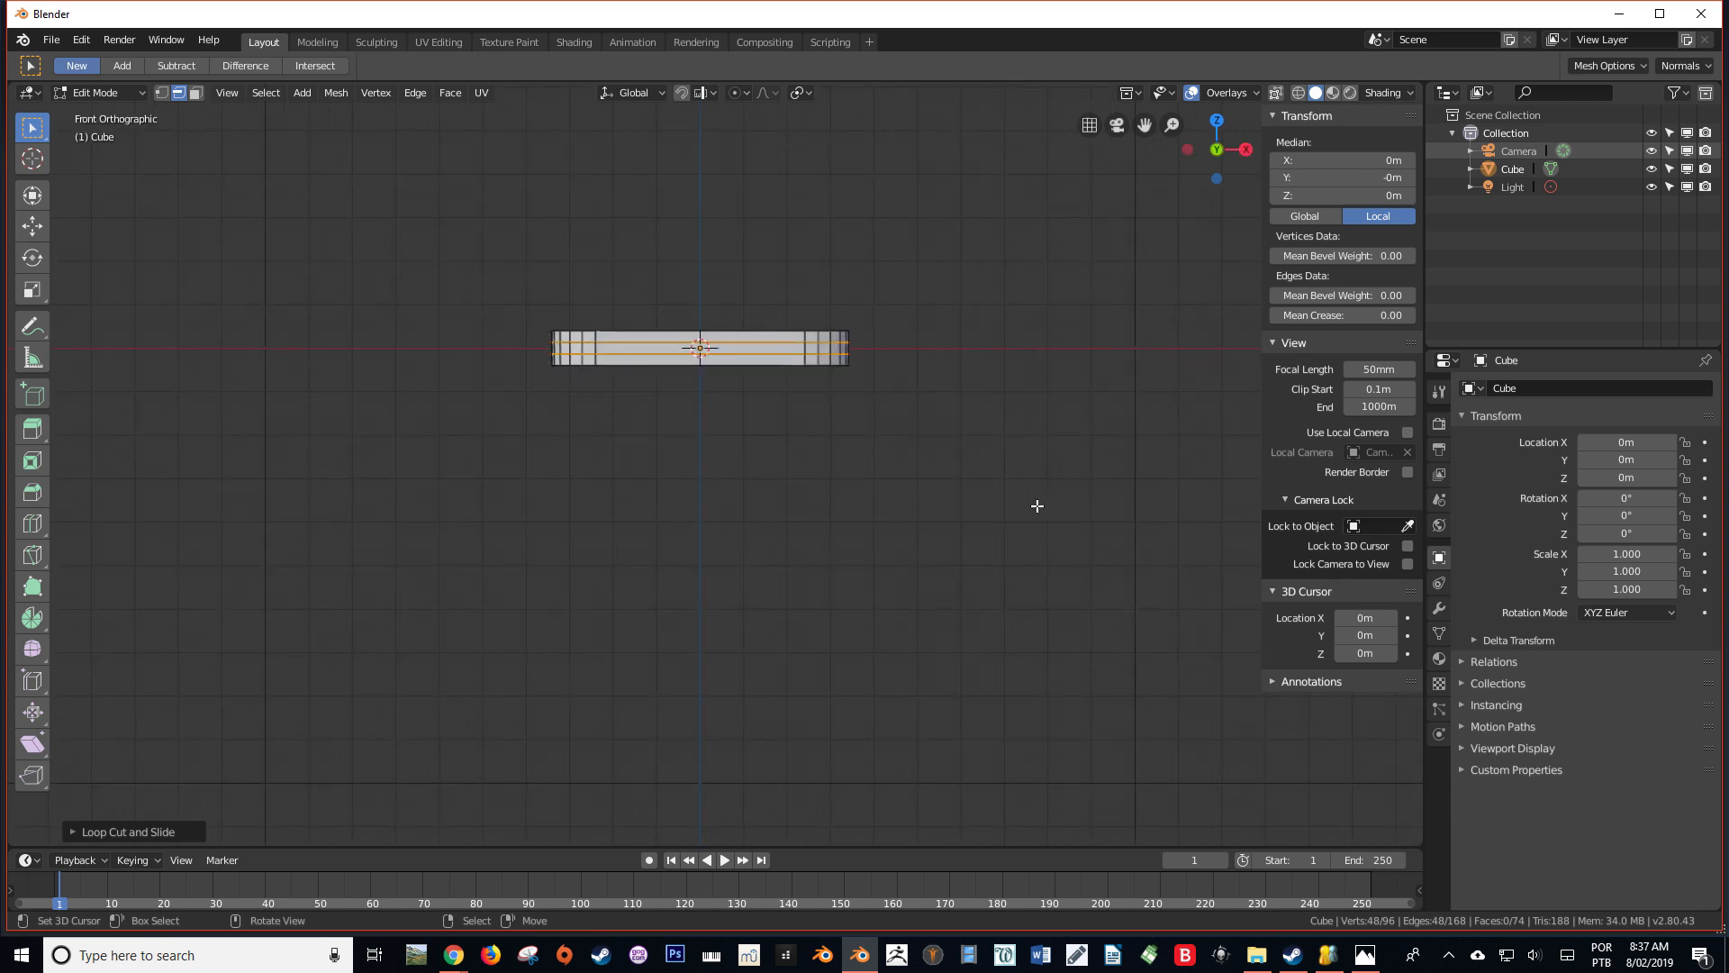
middle_click_drag(981, 323, 632, 483)
key("alt+a")
key("ctrl+r")
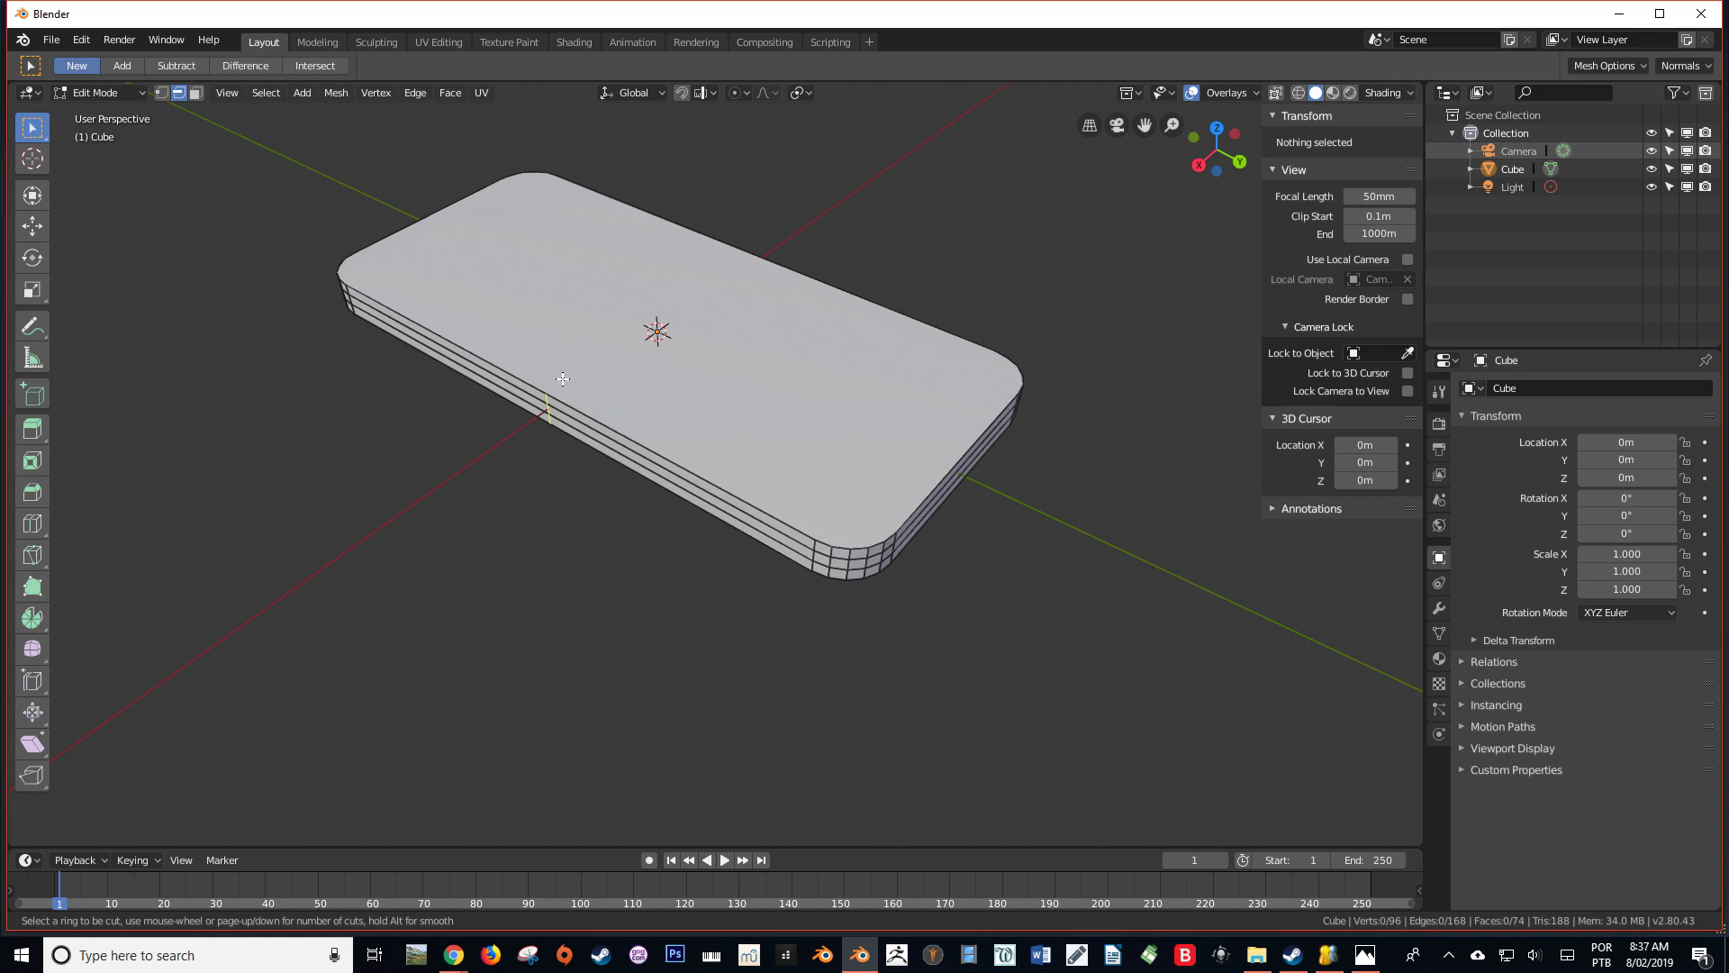
left_click(553, 411)
left_click(555, 412)
Add a matching centred vertical cut on the slab's other long side face
middle_click_drag(773, 469, 639, 431)
key("ctrl+r")
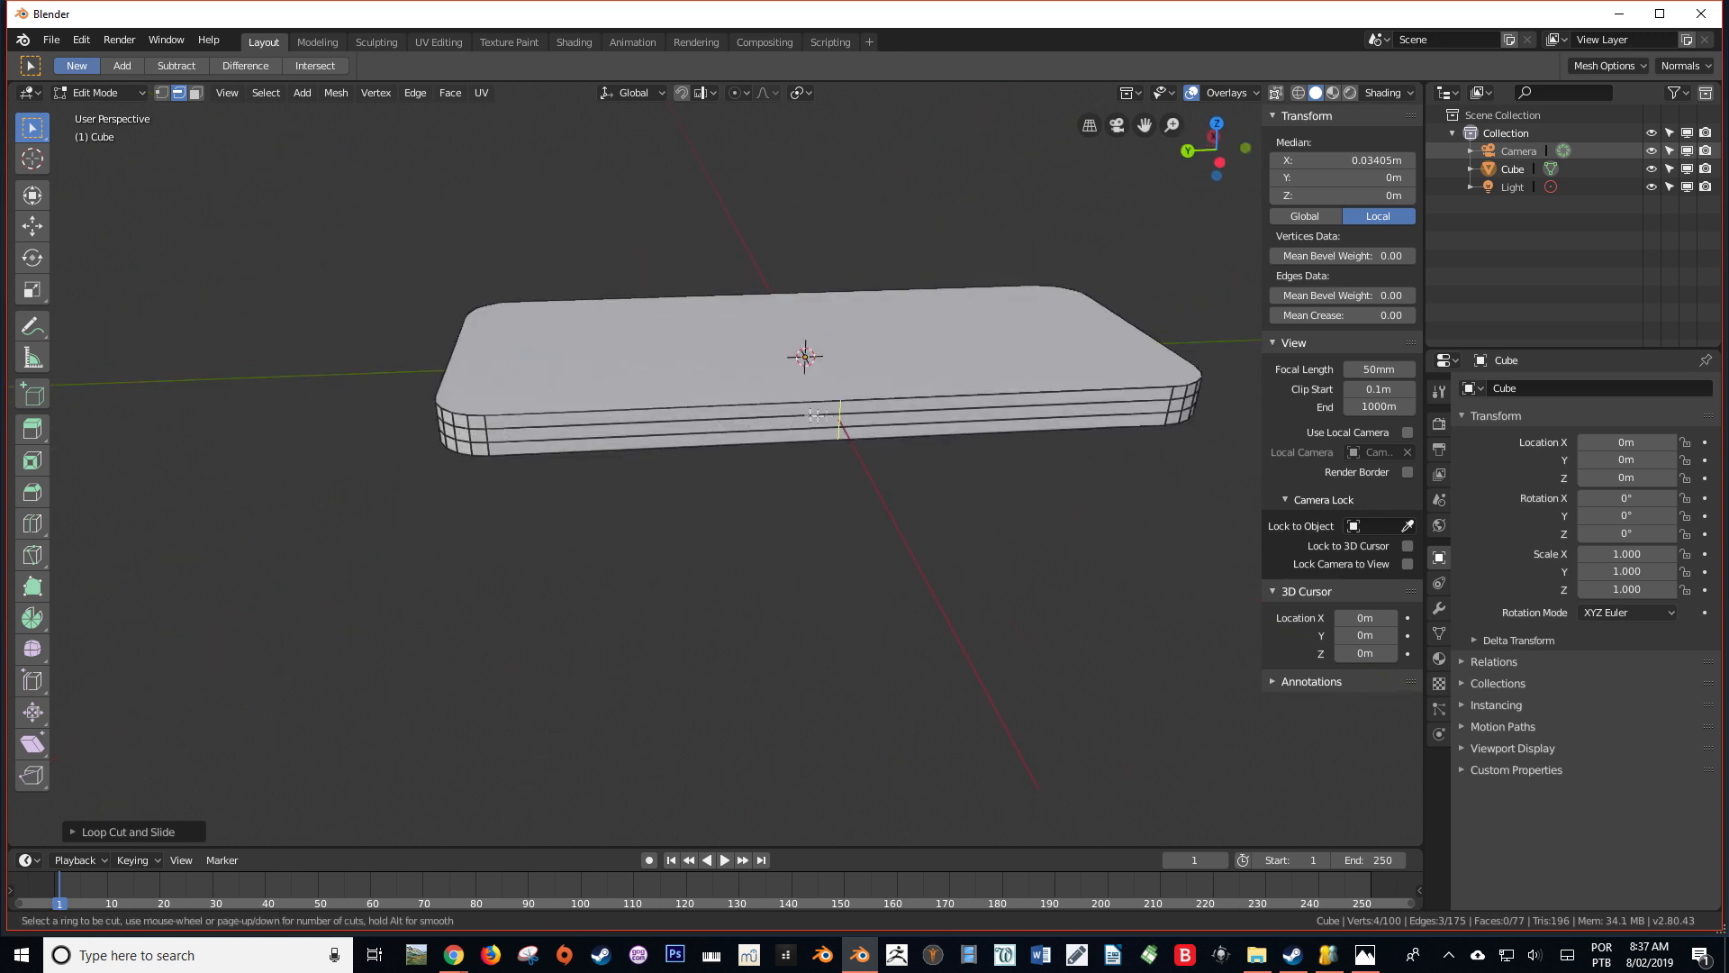
left_click(837, 416)
left_click(838, 416)
mouse_move(840, 415)
middle_mouse_down()
mouse_move(867, 372)
mouse_move(850, 410)
middle_mouse_up()
In wireframe with vertex selection, knife an angle-constrained straight cut across the top face between the two side midpoints
key("KP_7")
key("alt+a")
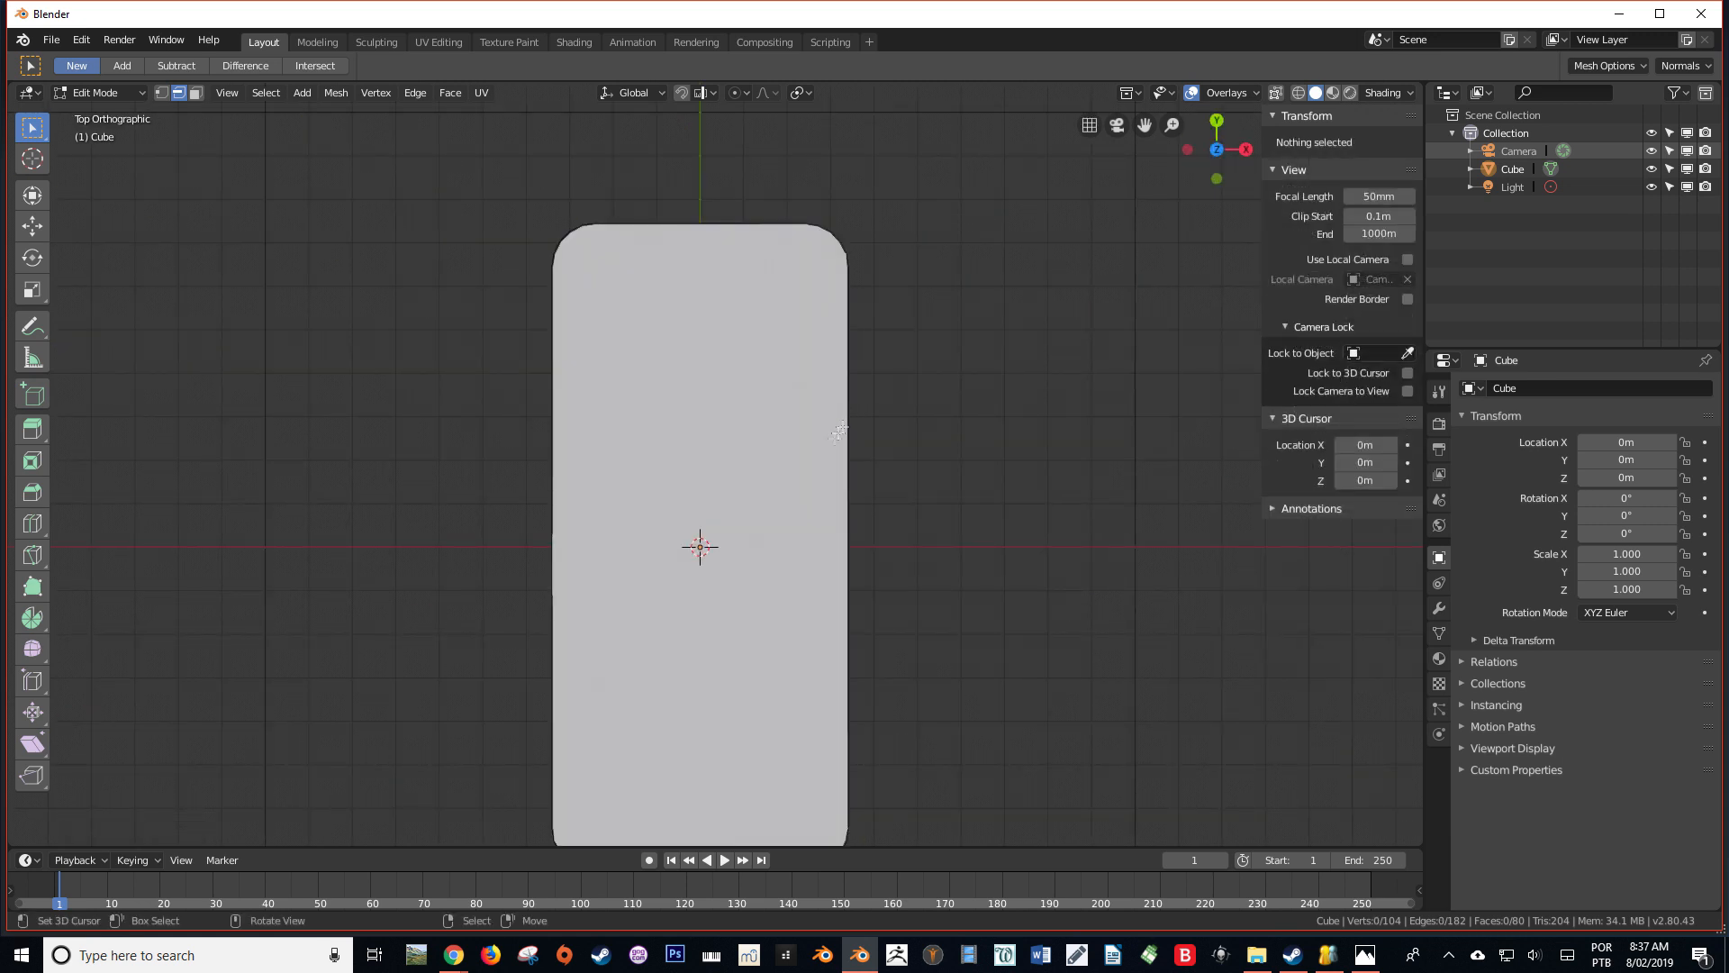
key("shift+z")
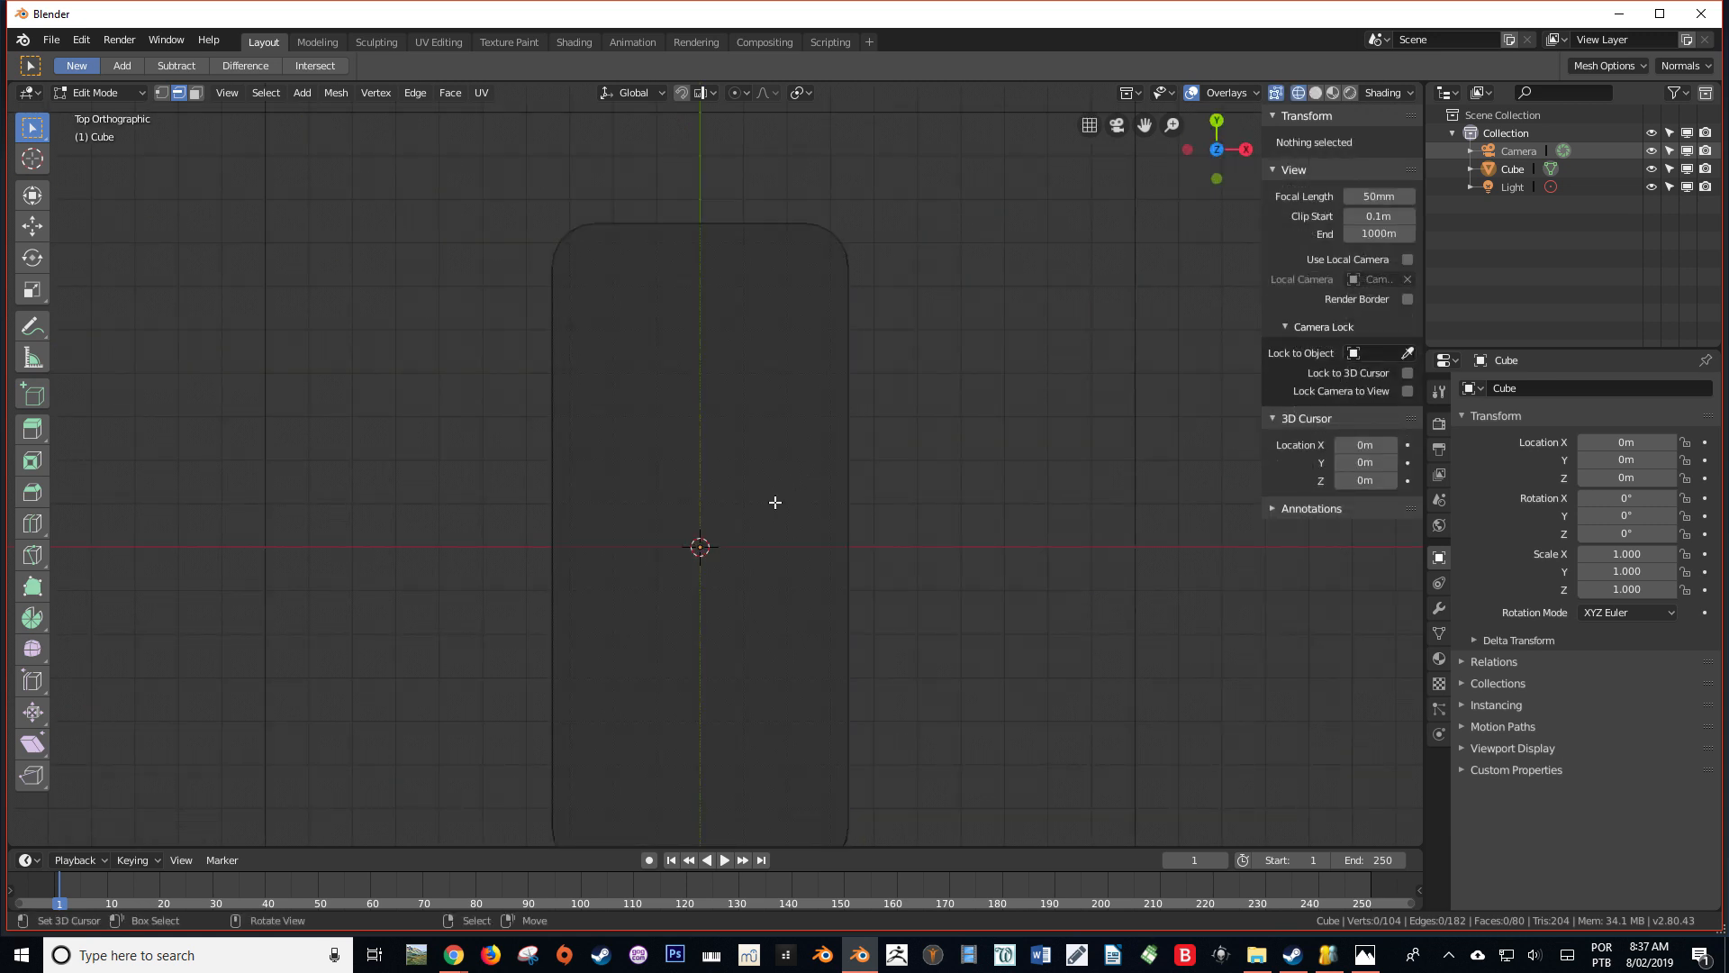
left_click(161, 93)
middle_click_drag(543, 512, 502, 459, "shift")
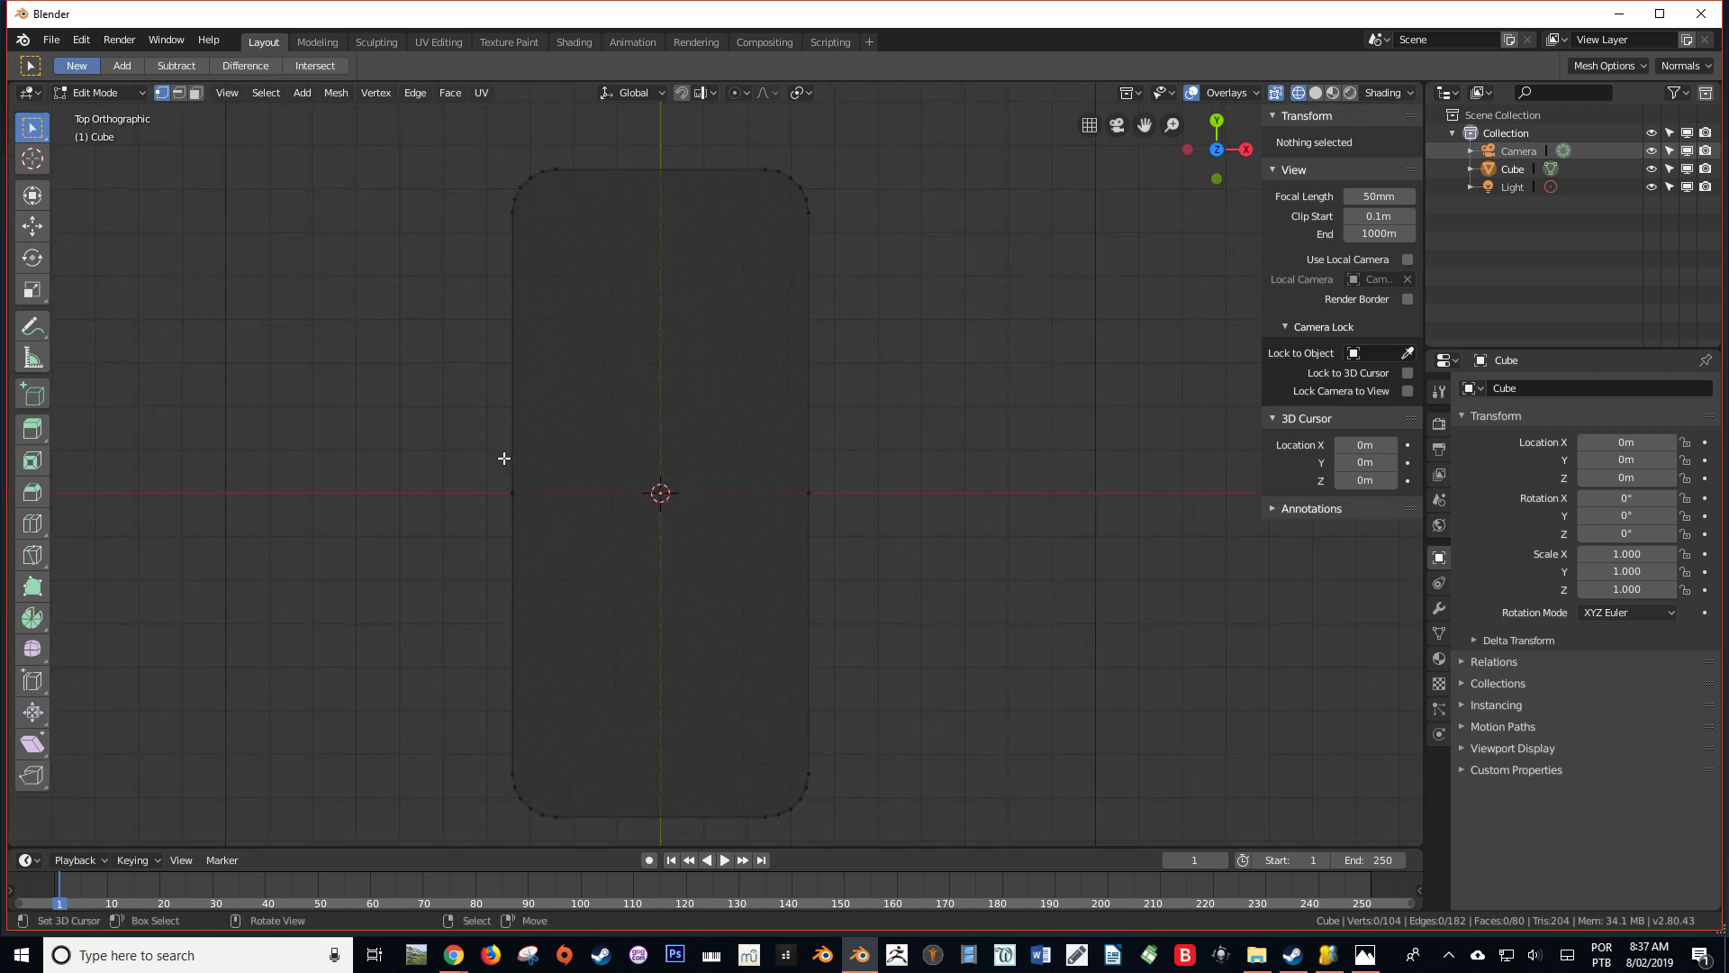
key("k")
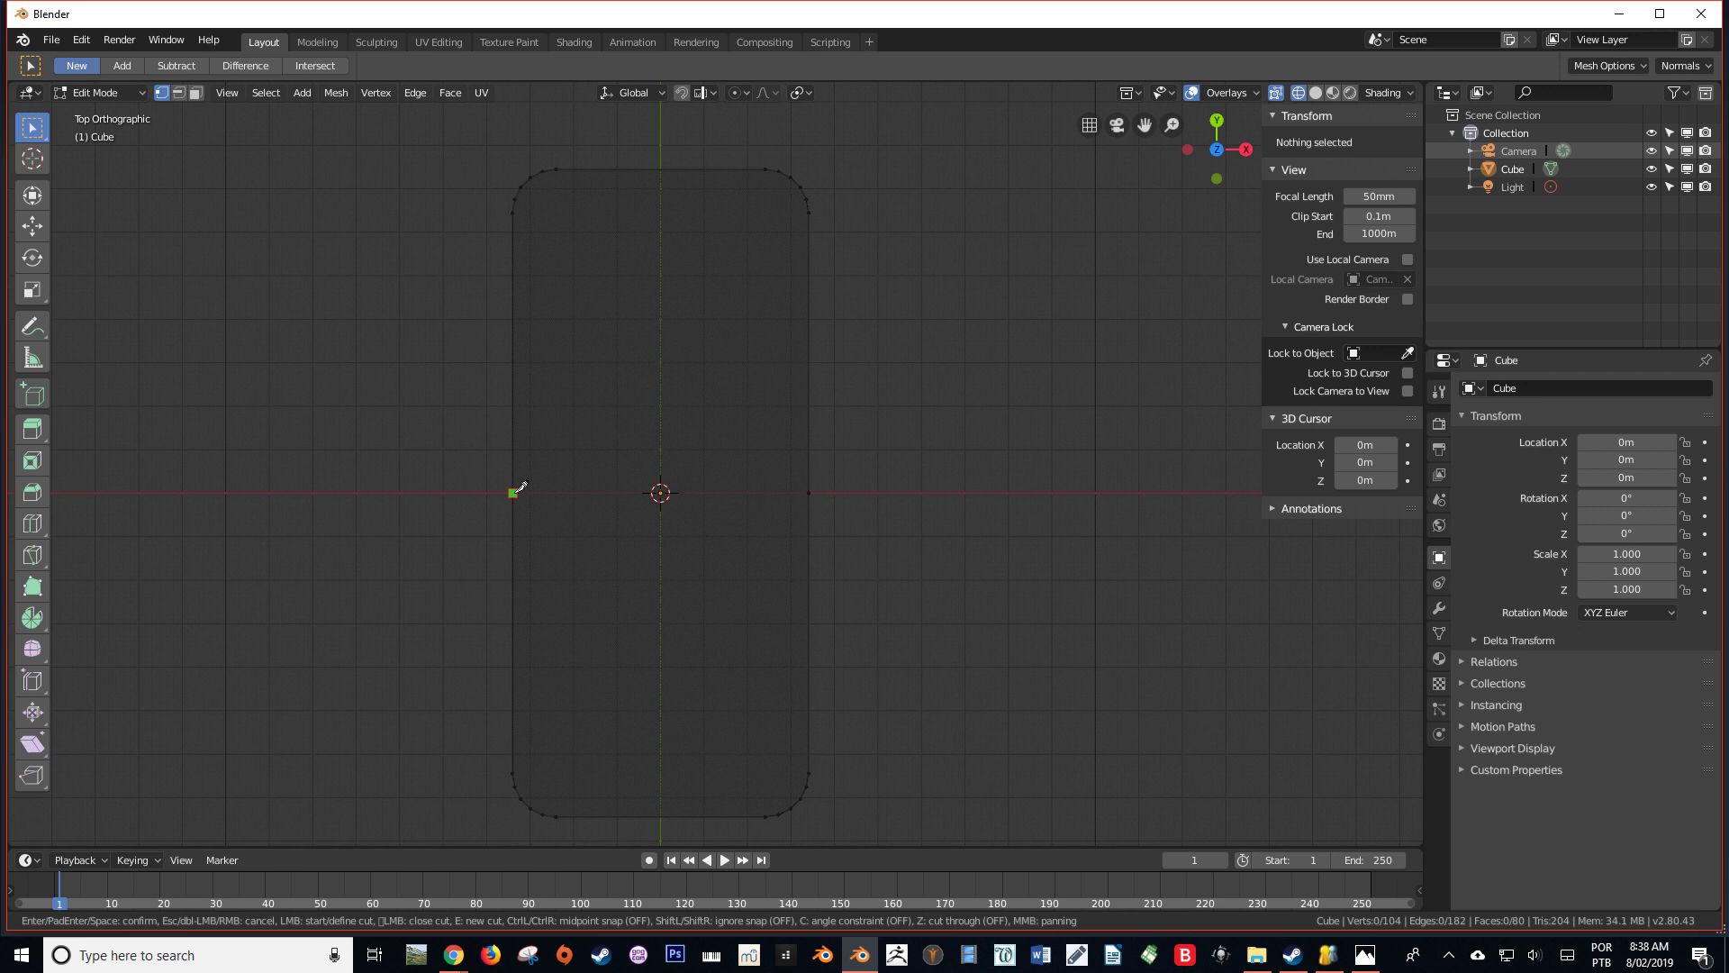
left_click(513, 493)
key("c")
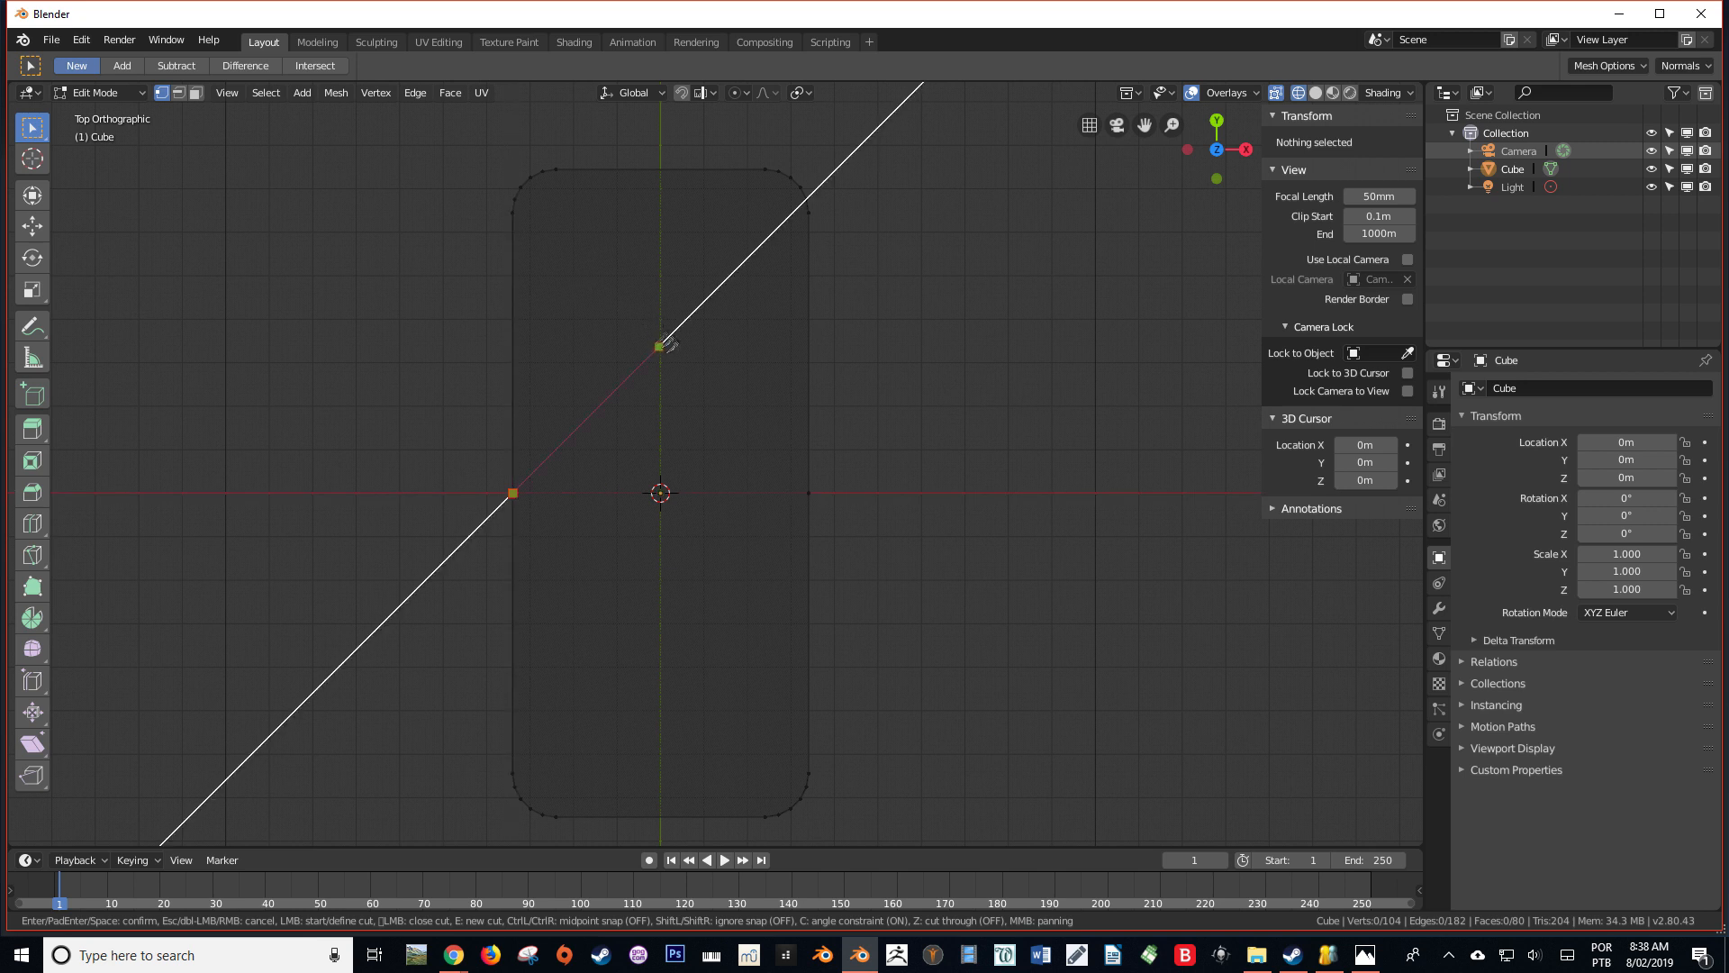
left_click(809, 493)
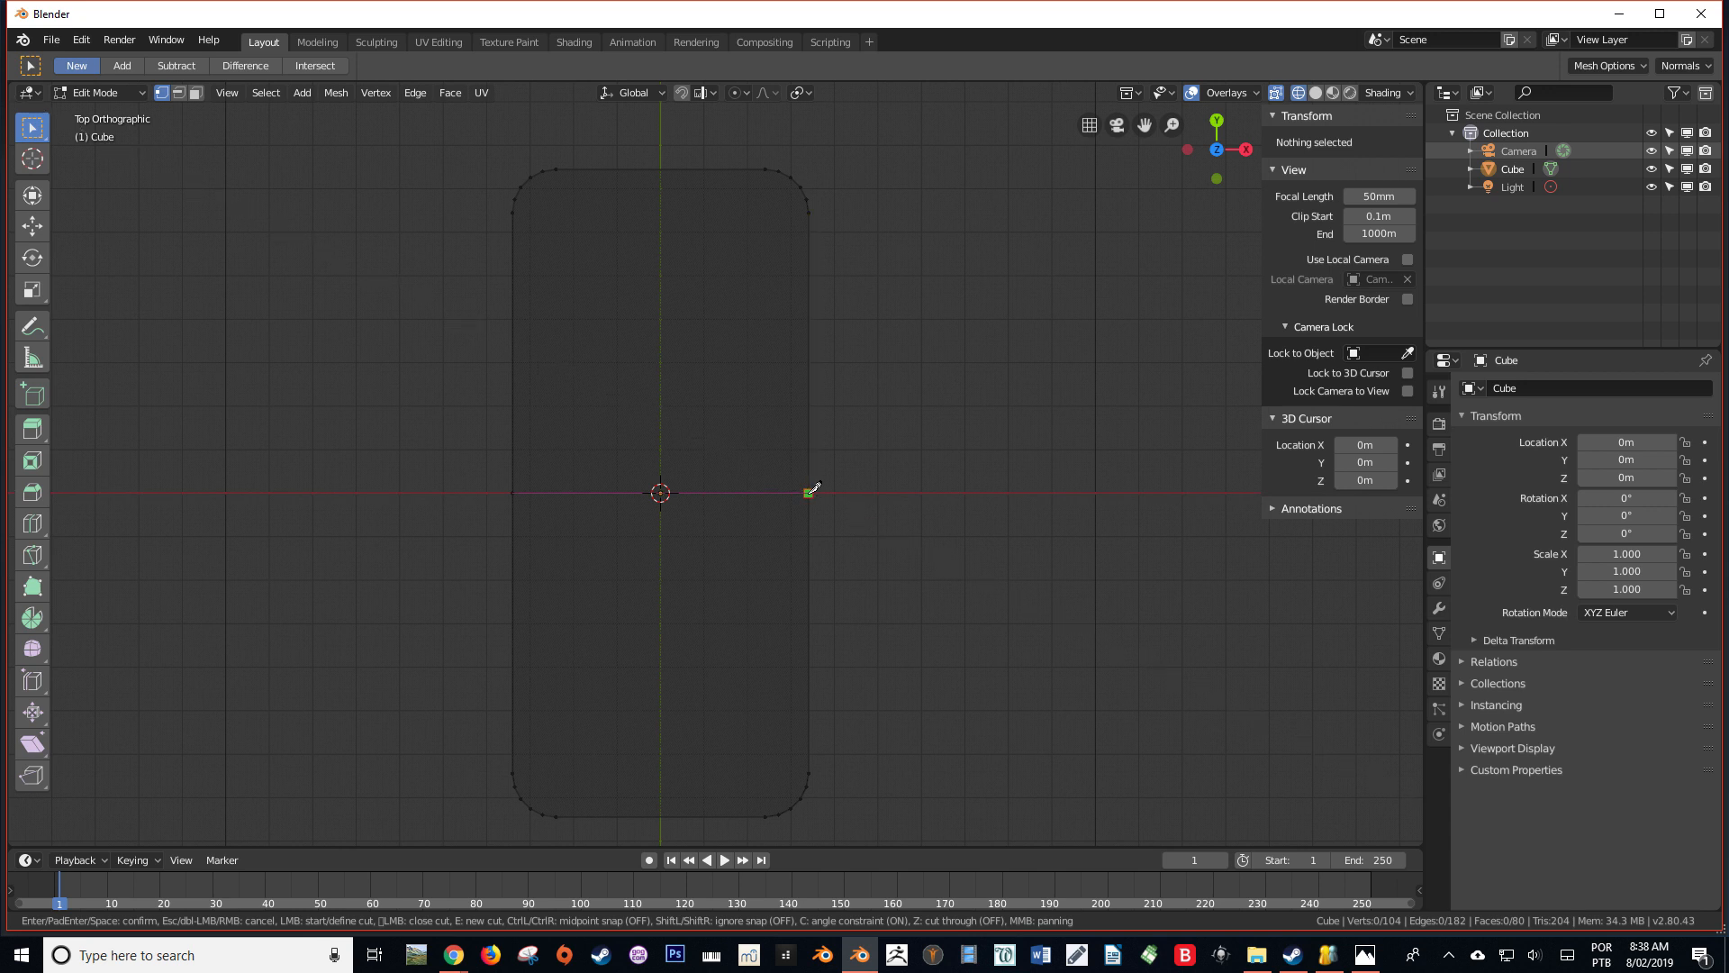
key("Return")
From the bottom view in solid shading, knife a straight cut across the bottom face between the two side midpoints
middle_click_drag(872, 563, 749, 409)
key("KP_3")
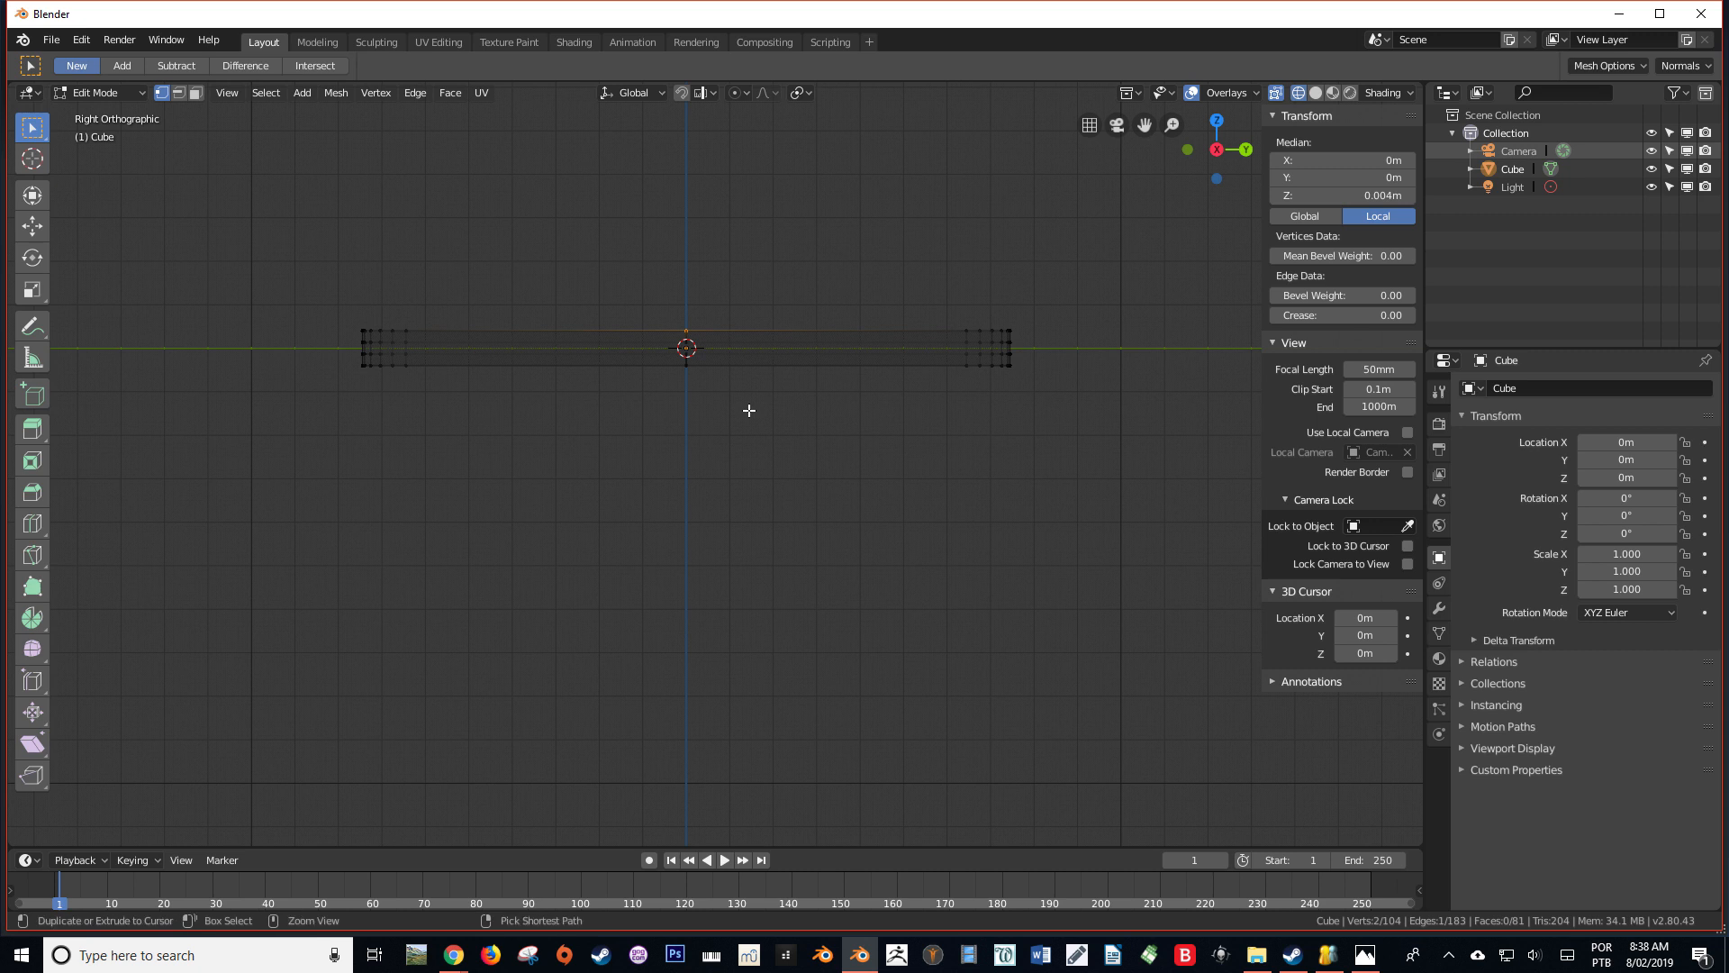
key("ctrl+KP_7")
key("alt+a")
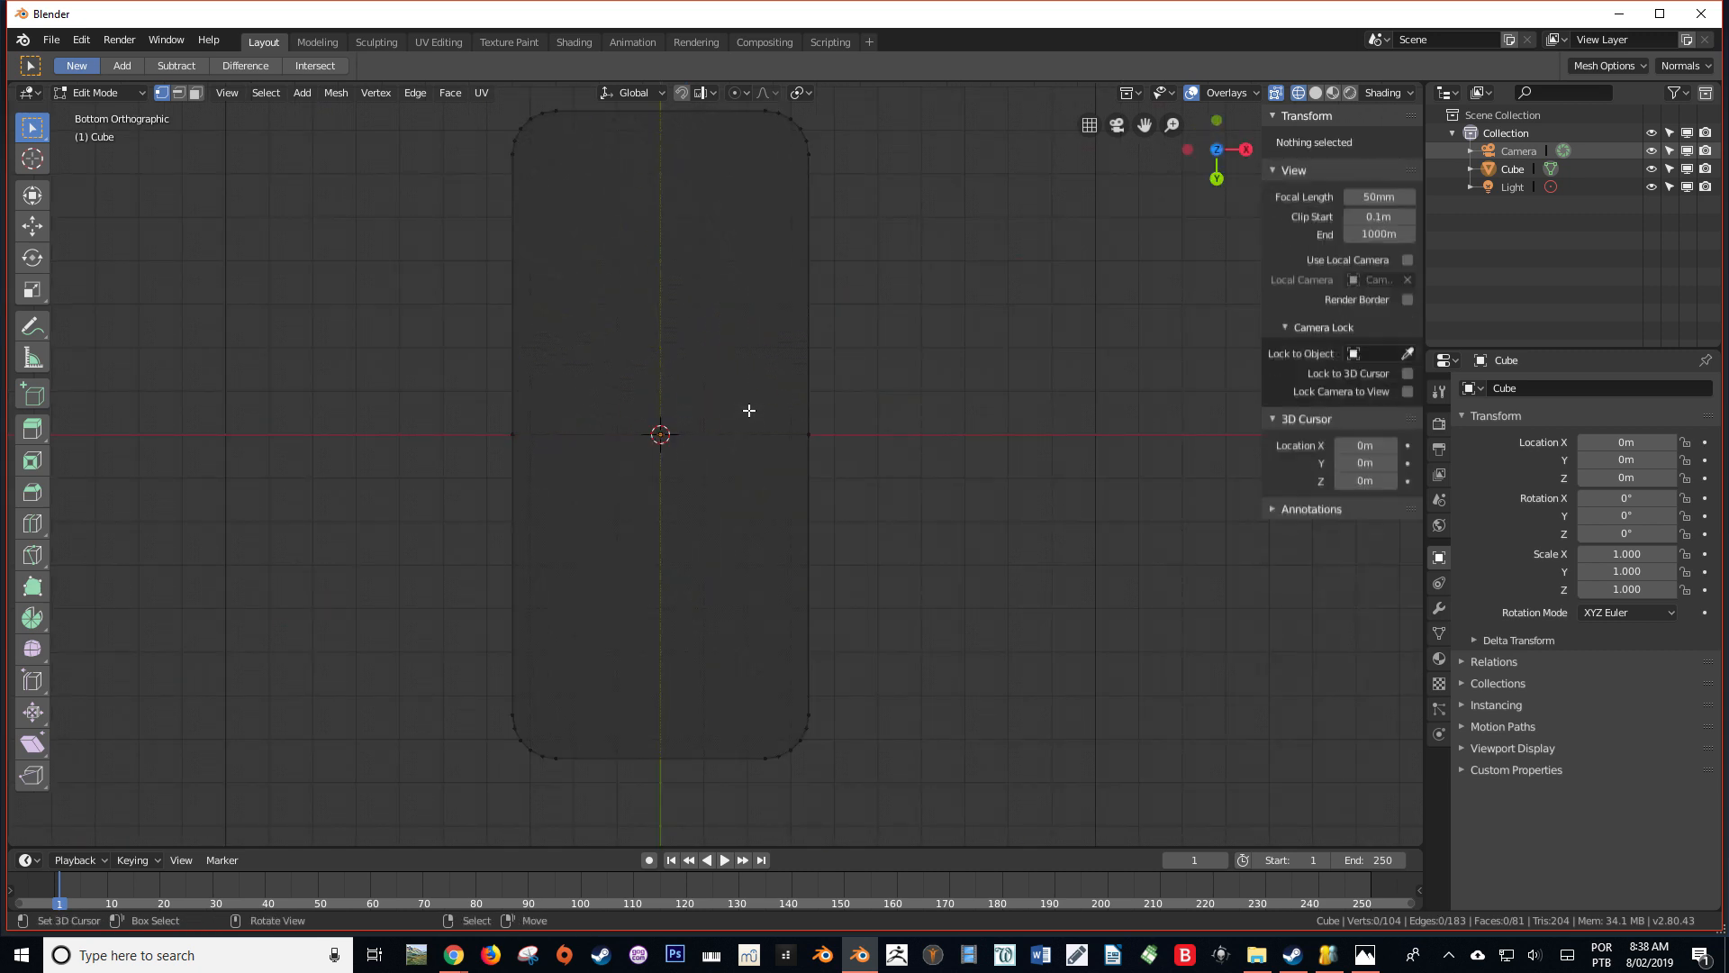
key("shift+z")
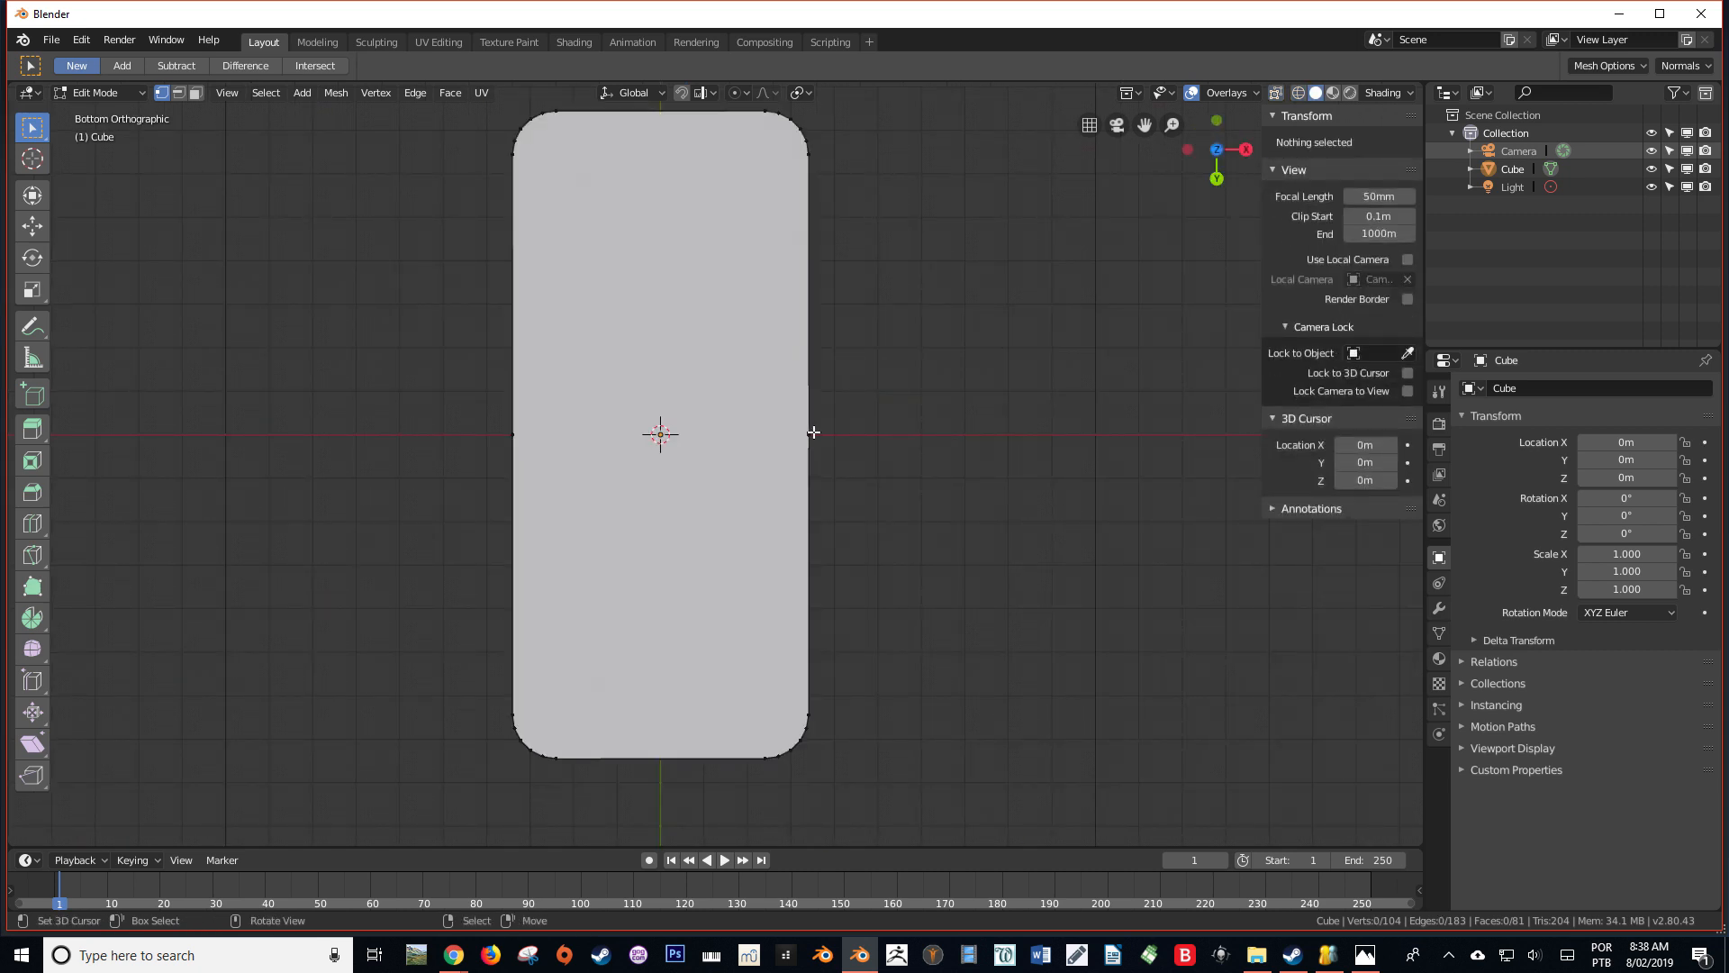
key("k")
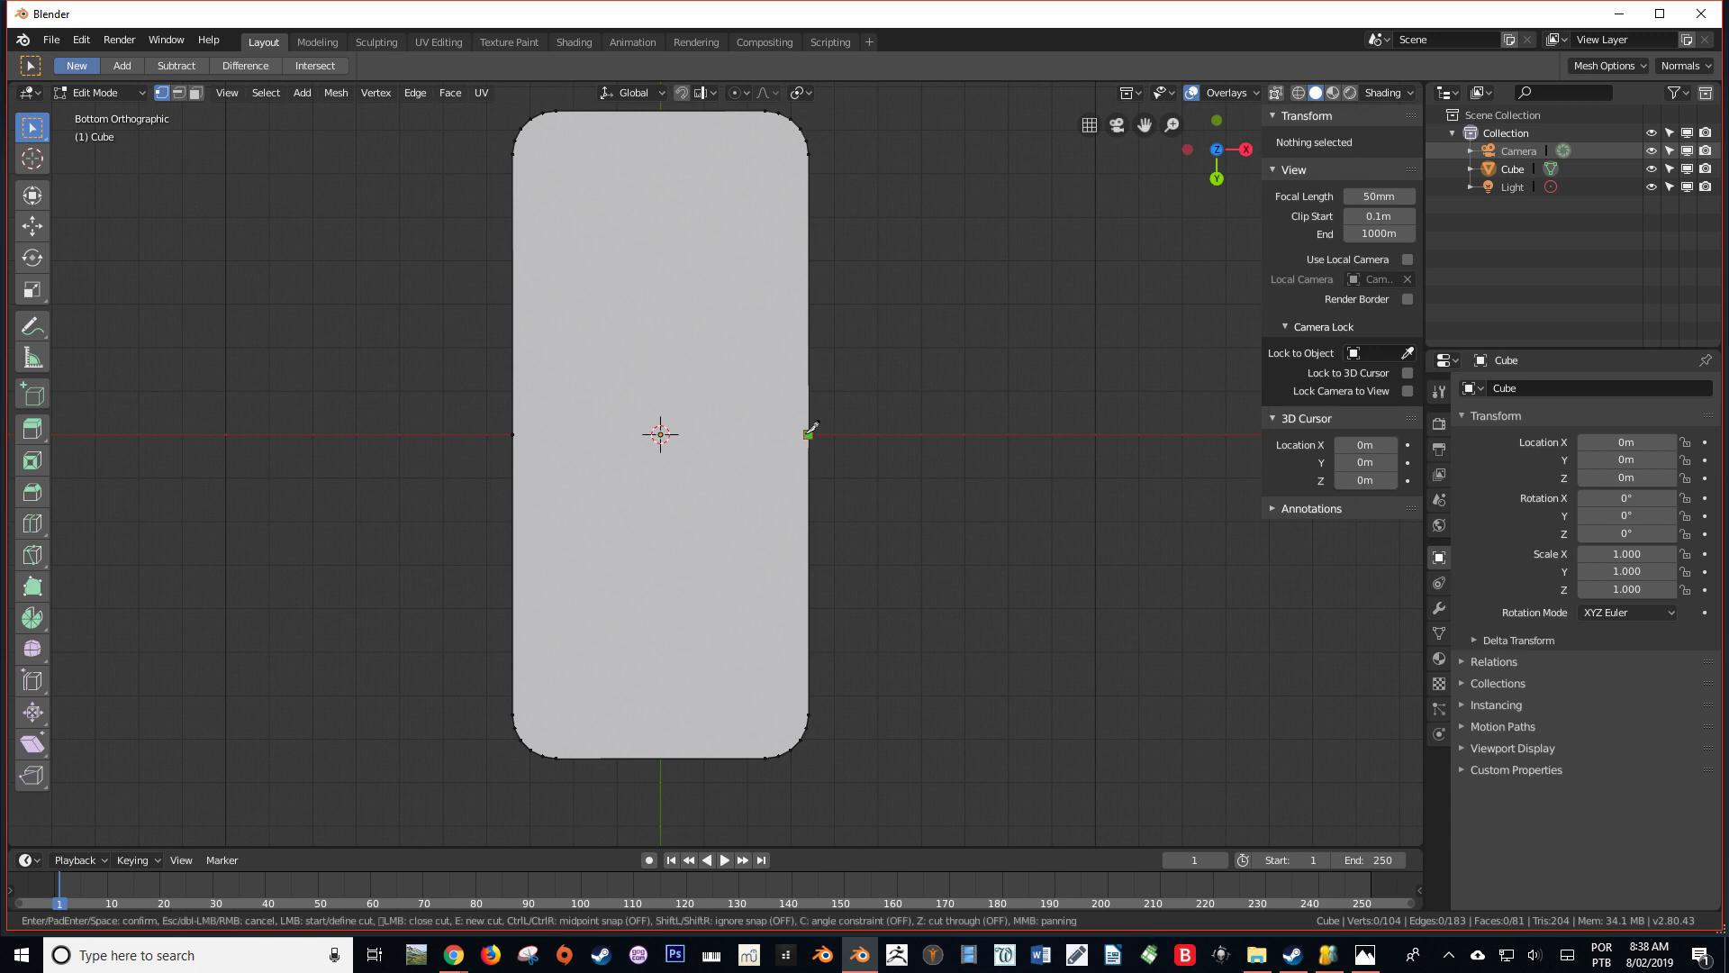
left_click(809, 434)
left_click(514, 435)
key("Return")
Select the middle edge loop and inspect whether it runs all around the body
middle_click_drag(520, 437, 689, 716)
left_click(550, 421, "alt")
middle_click_drag(550, 421, 603, 417)
middle_click_drag(678, 374, 488, 472)
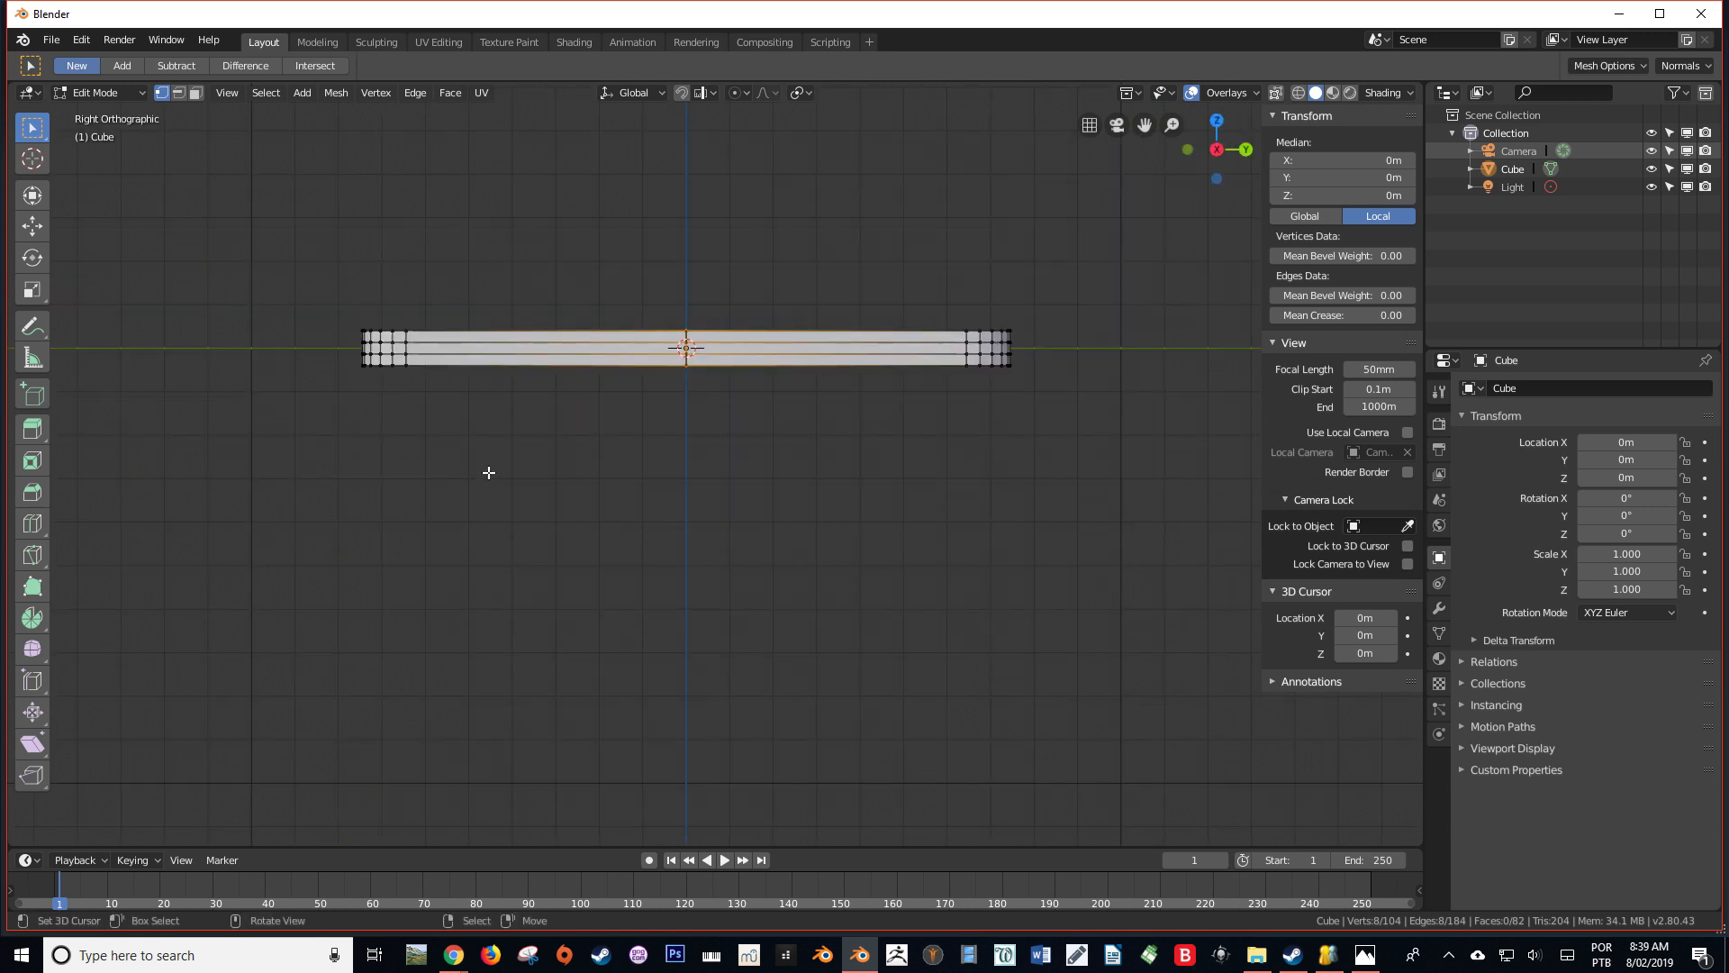
Box-select all vertices of the negative Y half in the wireframe right view and delete them
key("shift+z")
key("alt+a")
key("b")
left_click_drag(600, 489, 236, 224)
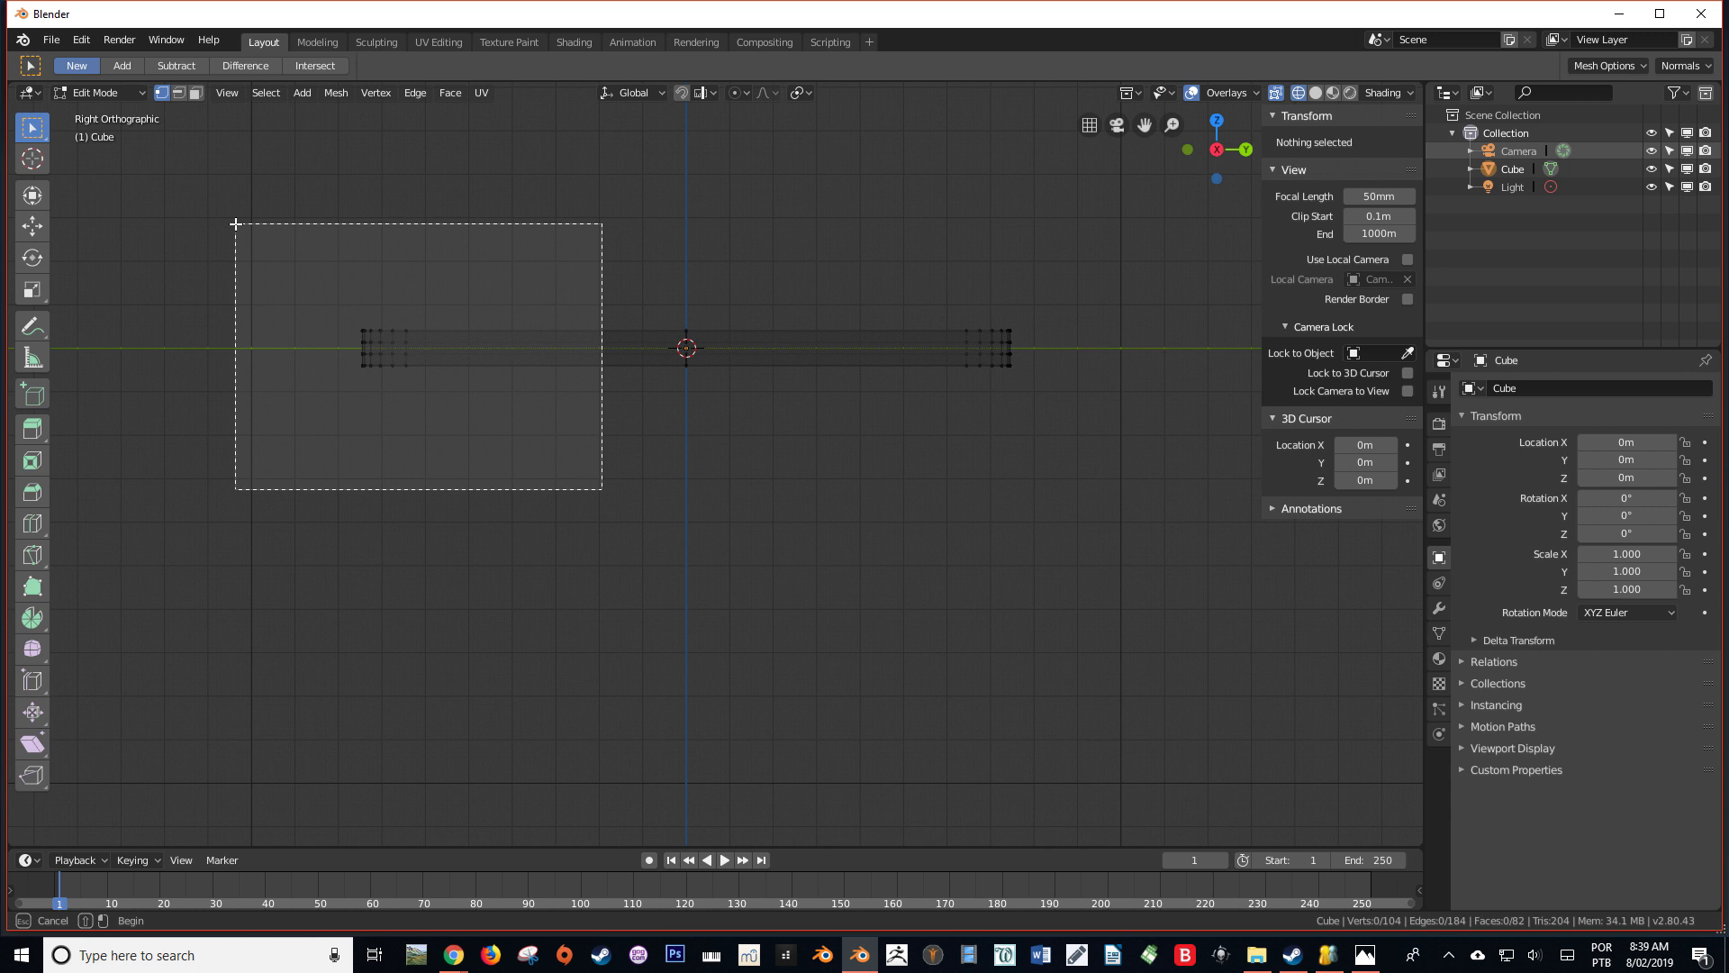
left_click_drag(236, 223, 236, 223)
key("x")
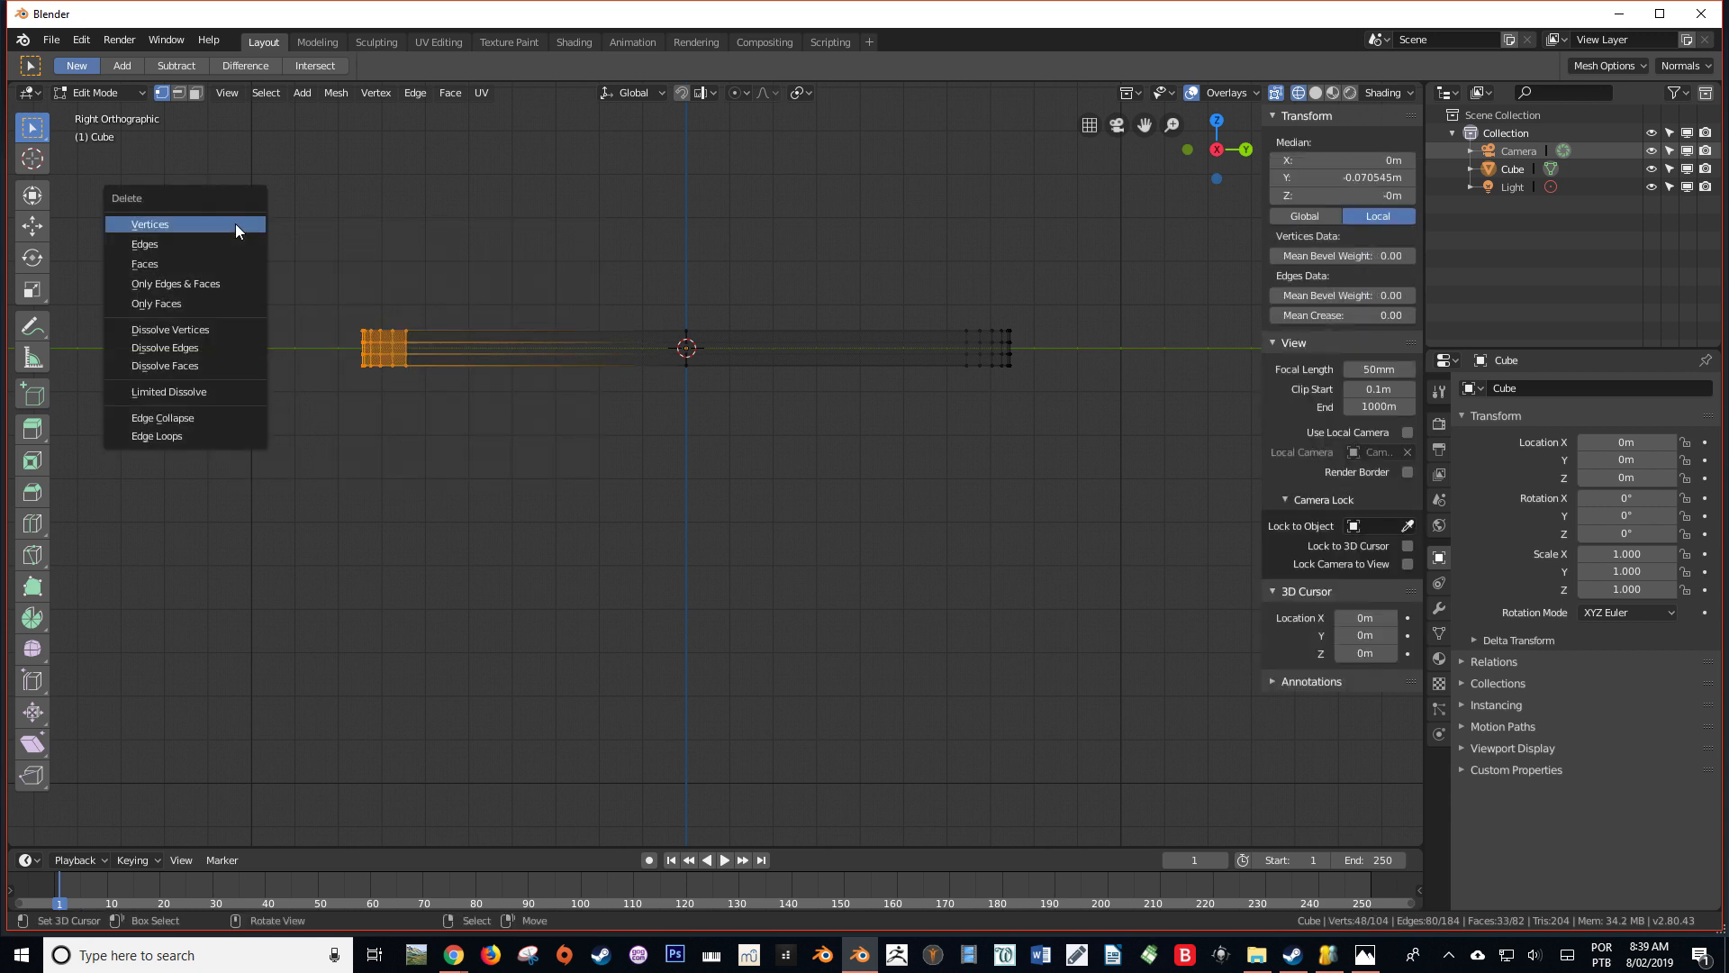
left_click(236, 225)
Return to solid shading and add a Mirror modifier that mirrors the half along Y instead of X
mouse_move(566, 380)
middle_mouse_down()
mouse_move(635, 510)
mouse_move(843, 476)
mouse_move(973, 424)
mouse_move(1013, 383)
middle_mouse_up()
key("shift+z")
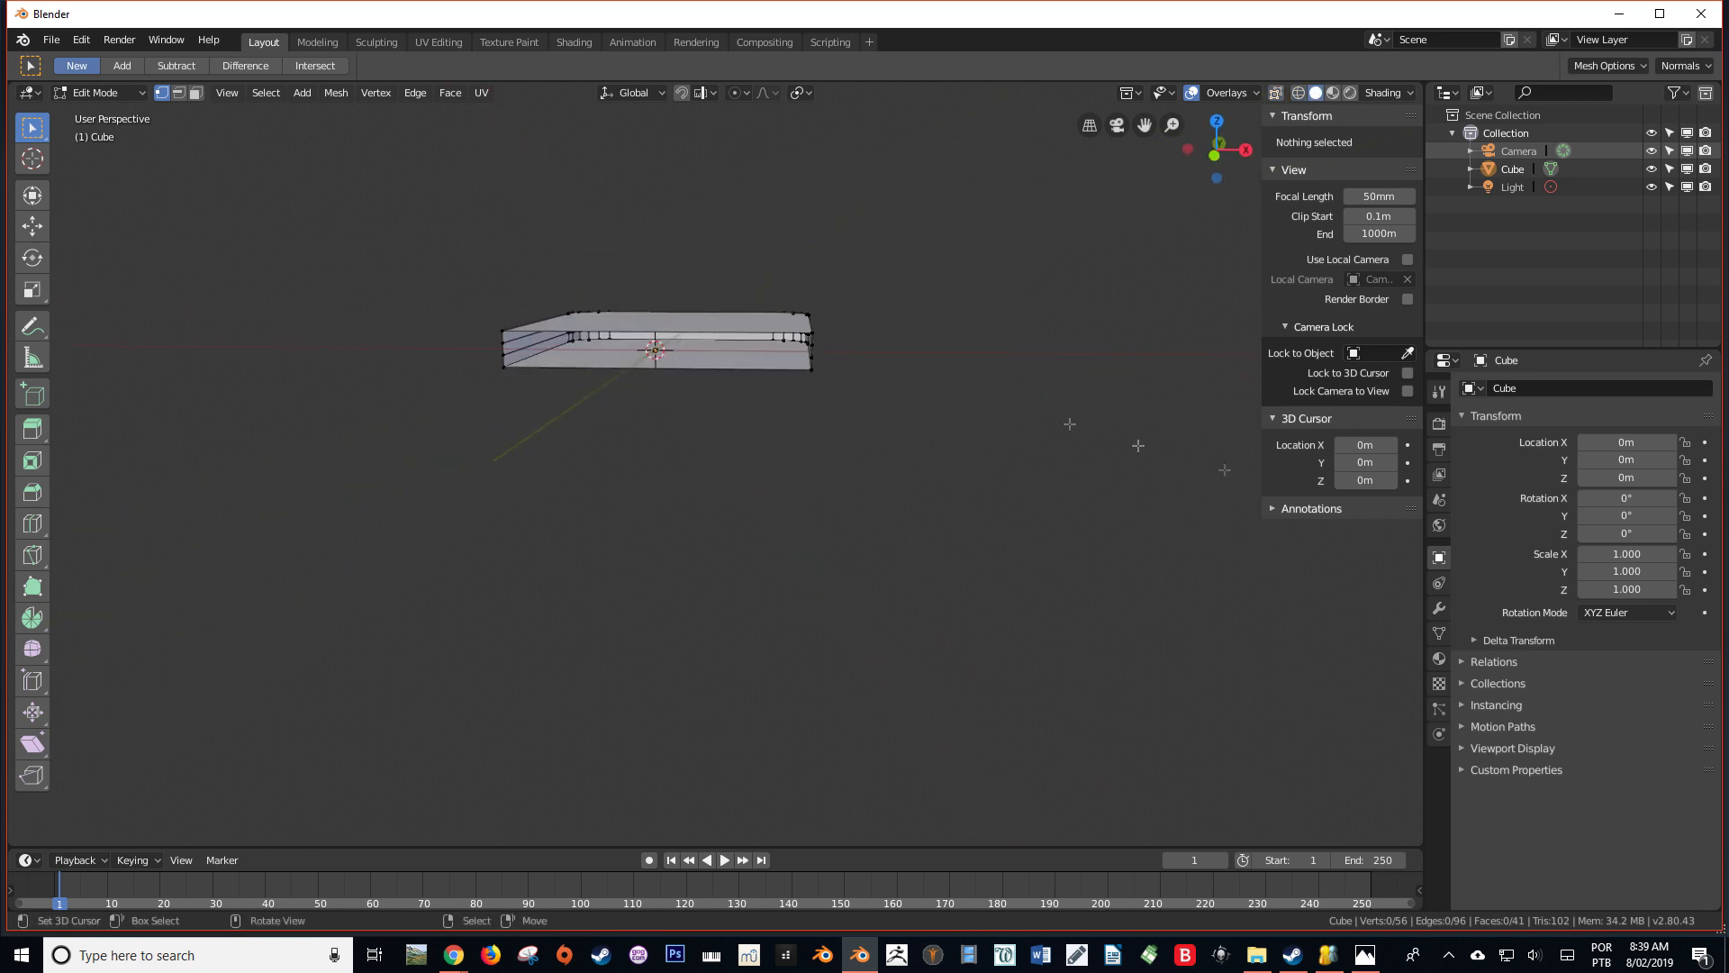
left_click(1445, 607)
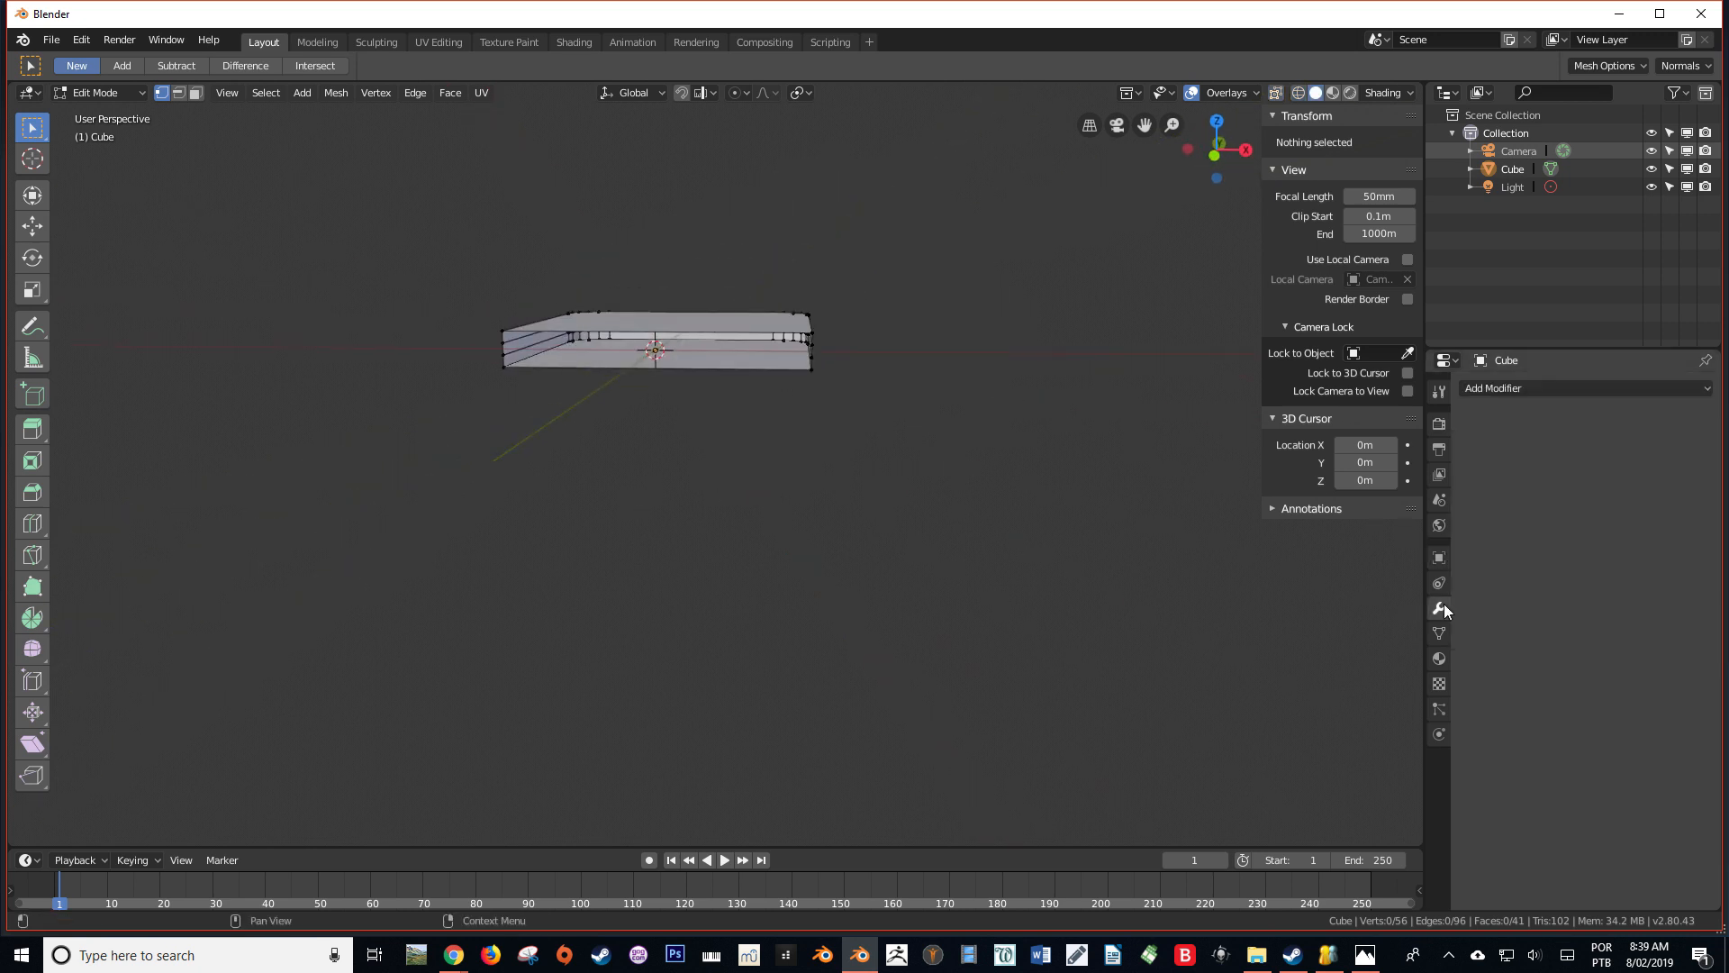
left_click(1498, 390)
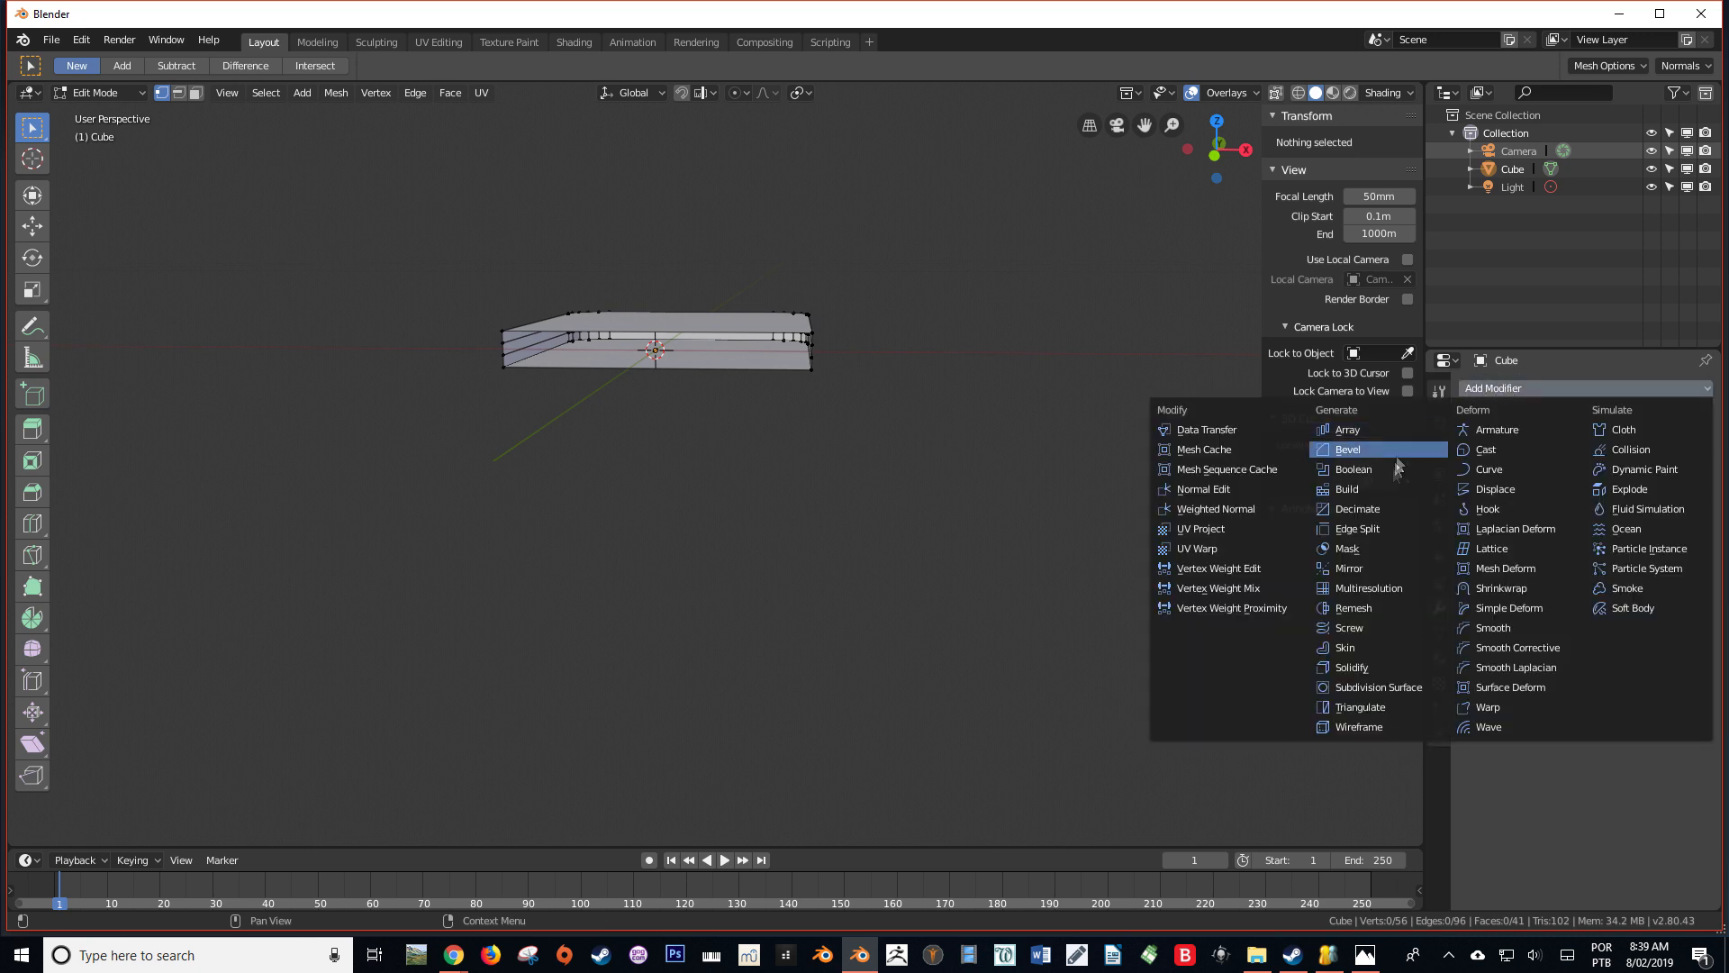
left_click(1375, 566)
middle_click_drag(1027, 425, 860, 459)
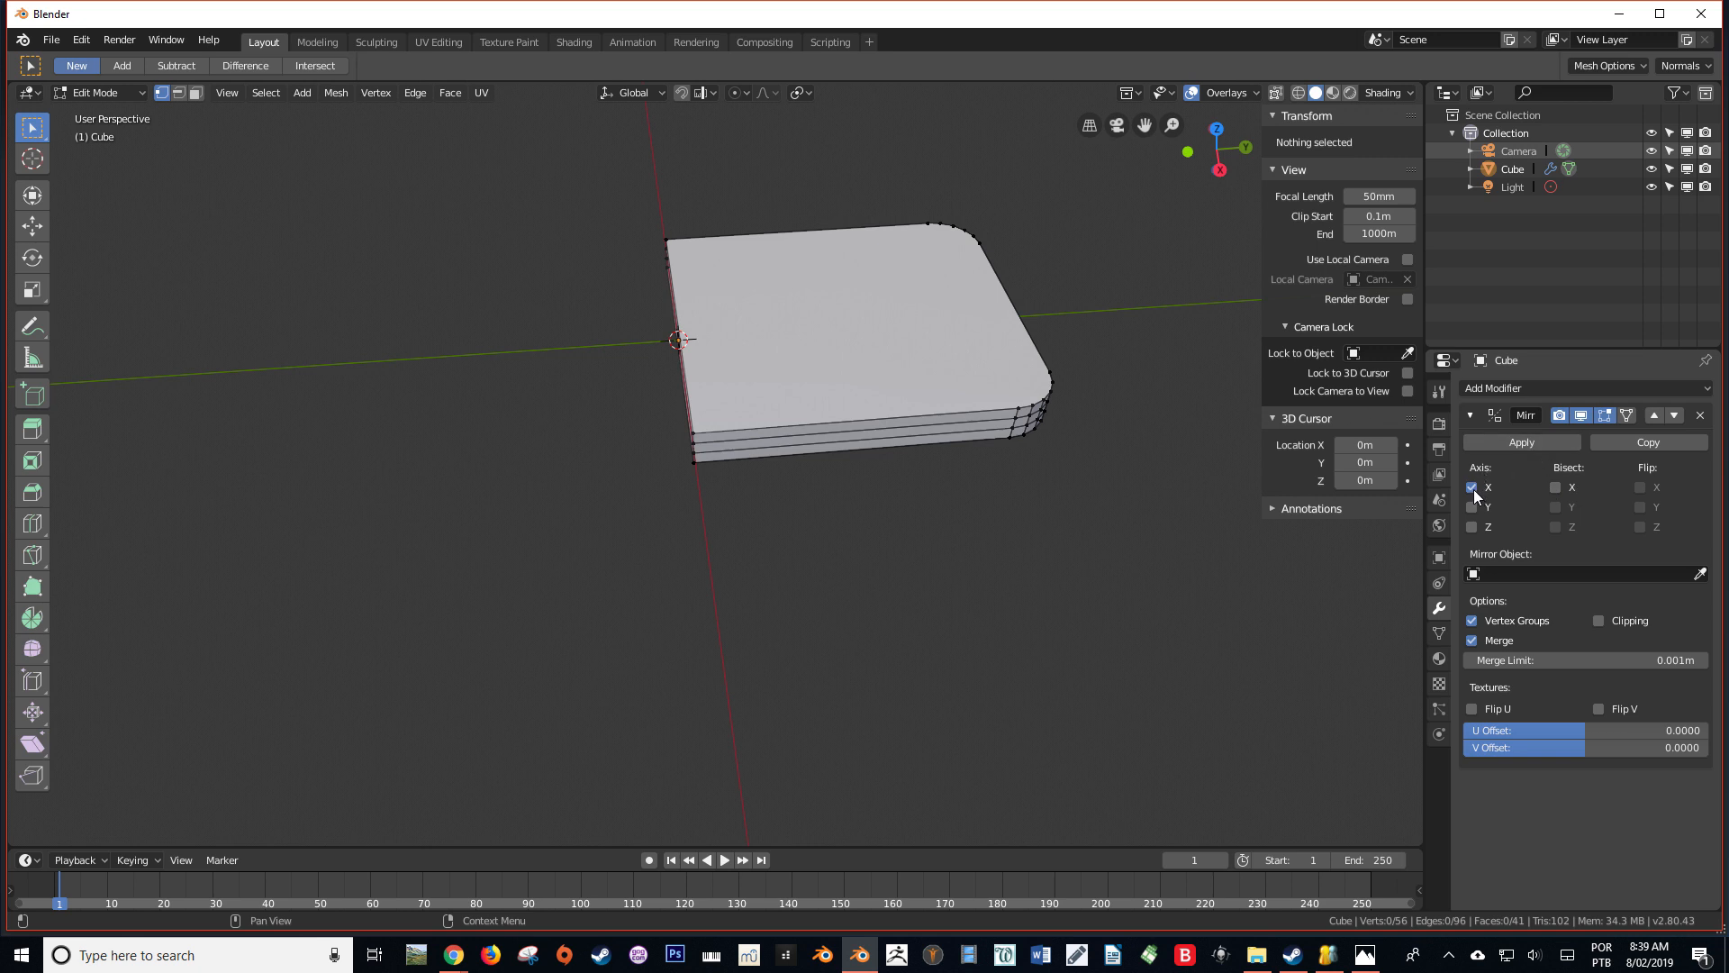
middle_click_drag(1027, 452, 1185, 494)
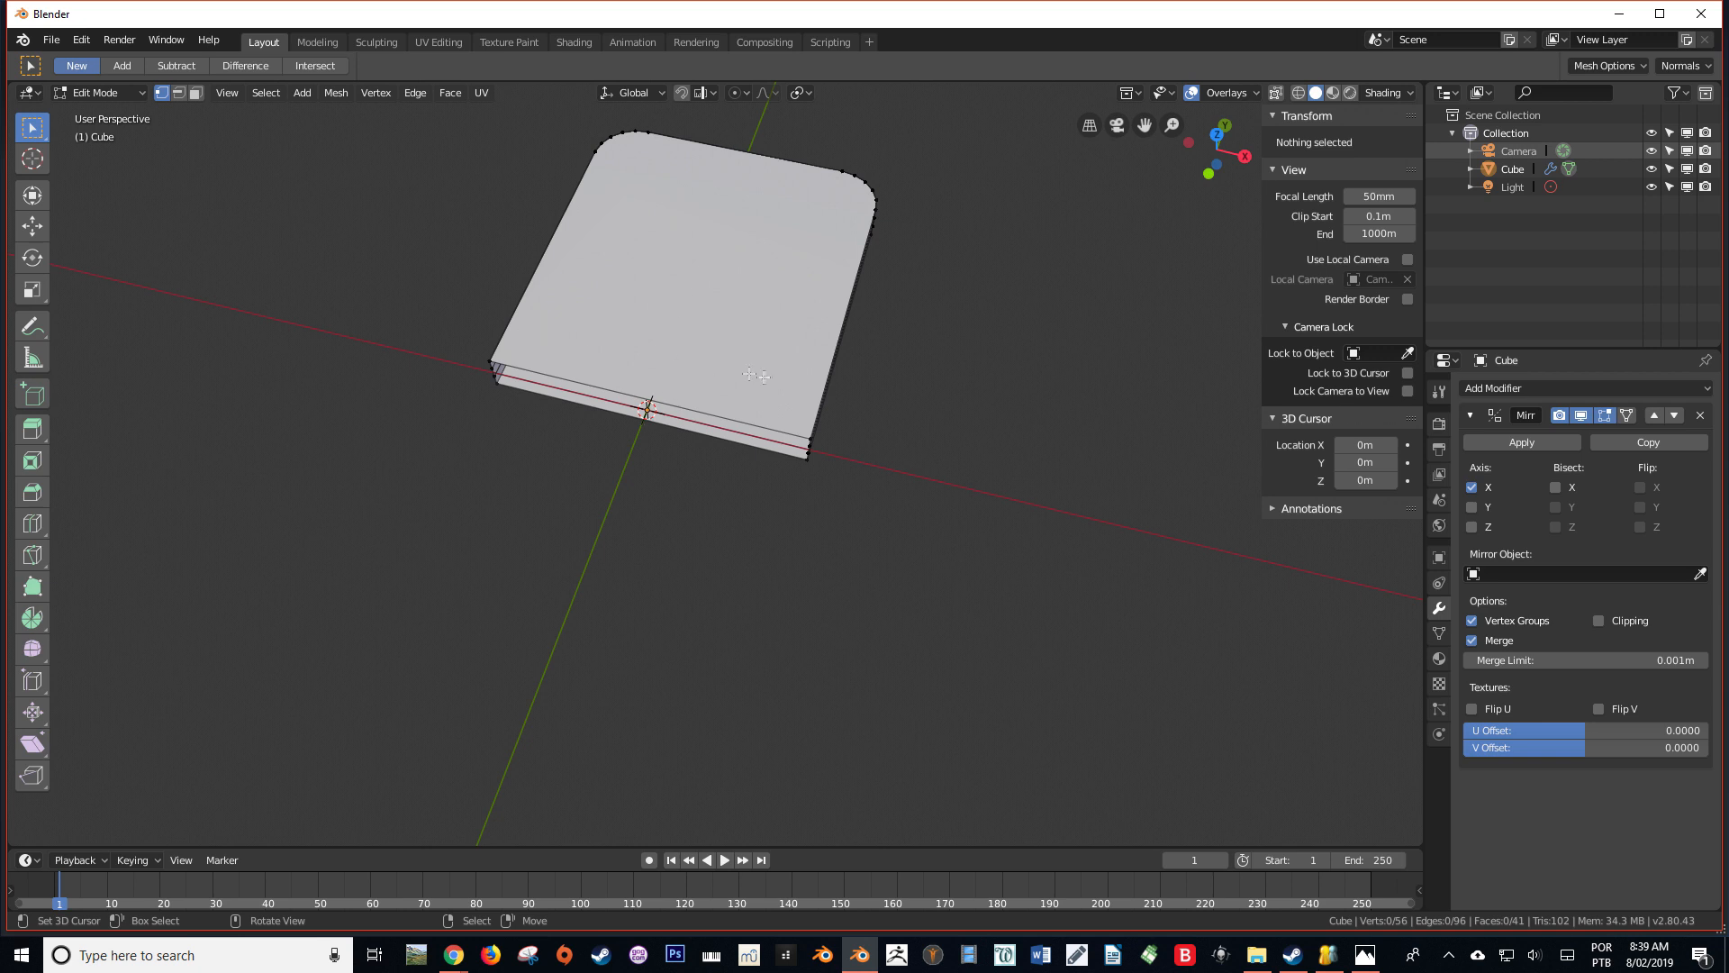
left_click(1472, 508)
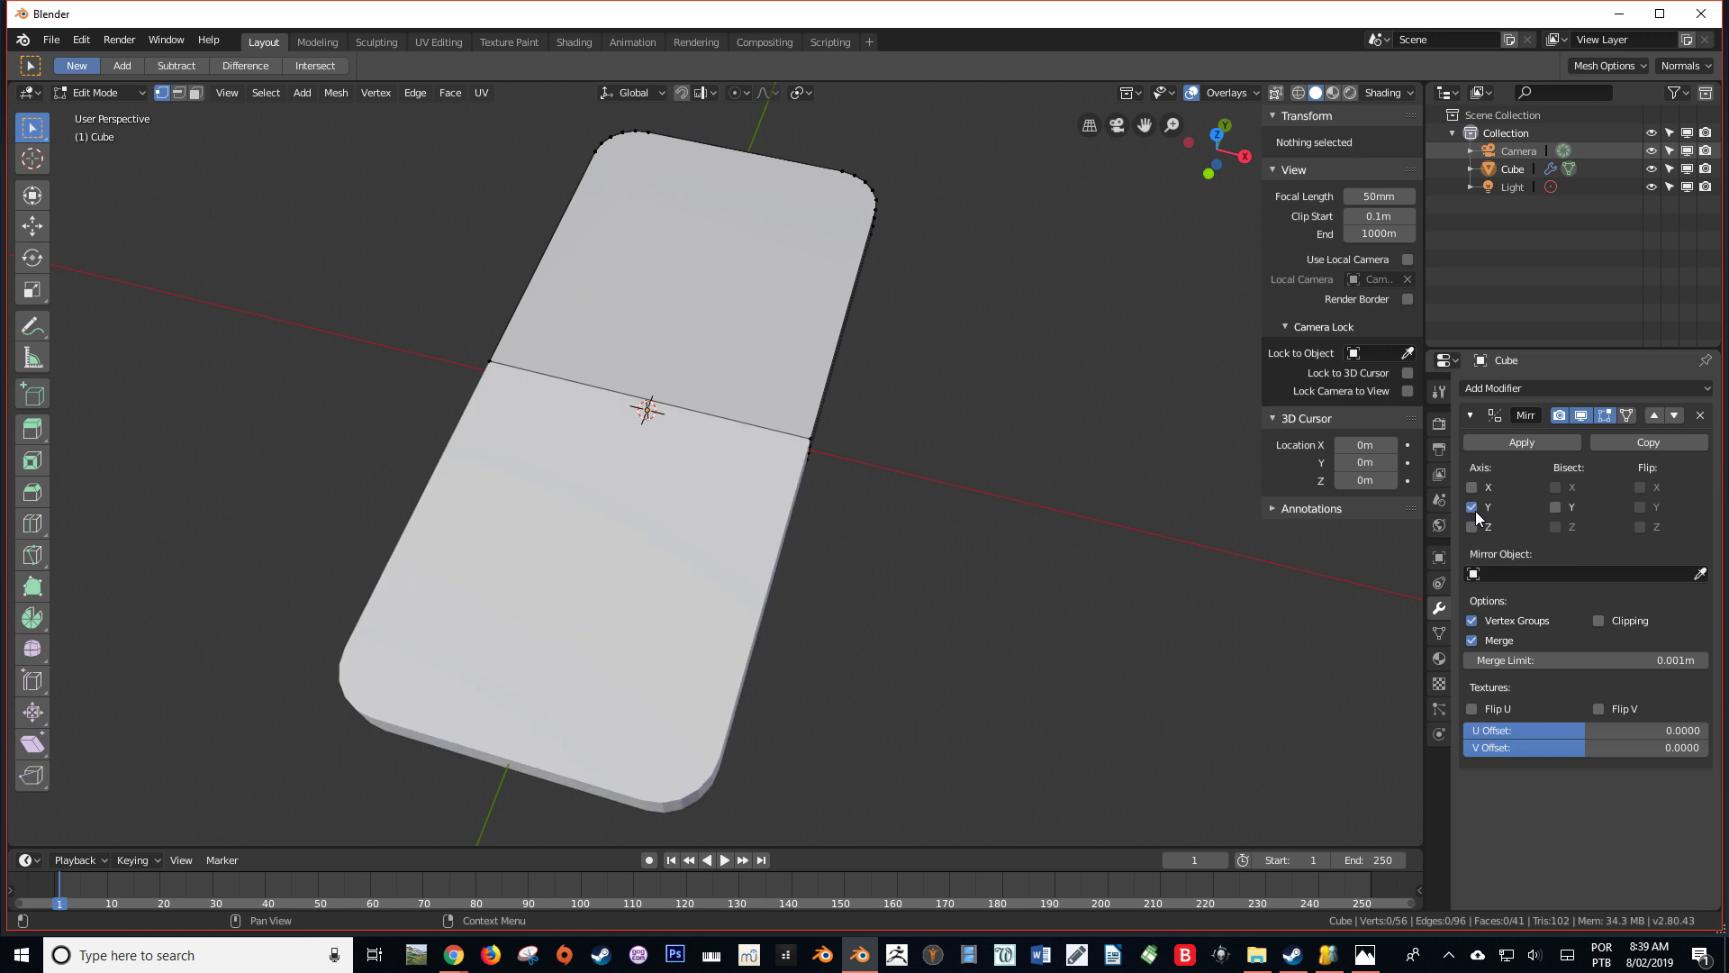
Enable Clipping in the Mirror modifier and select the top side vertex on the mirror seam
left_click_drag(1216, 149, 988, 322)
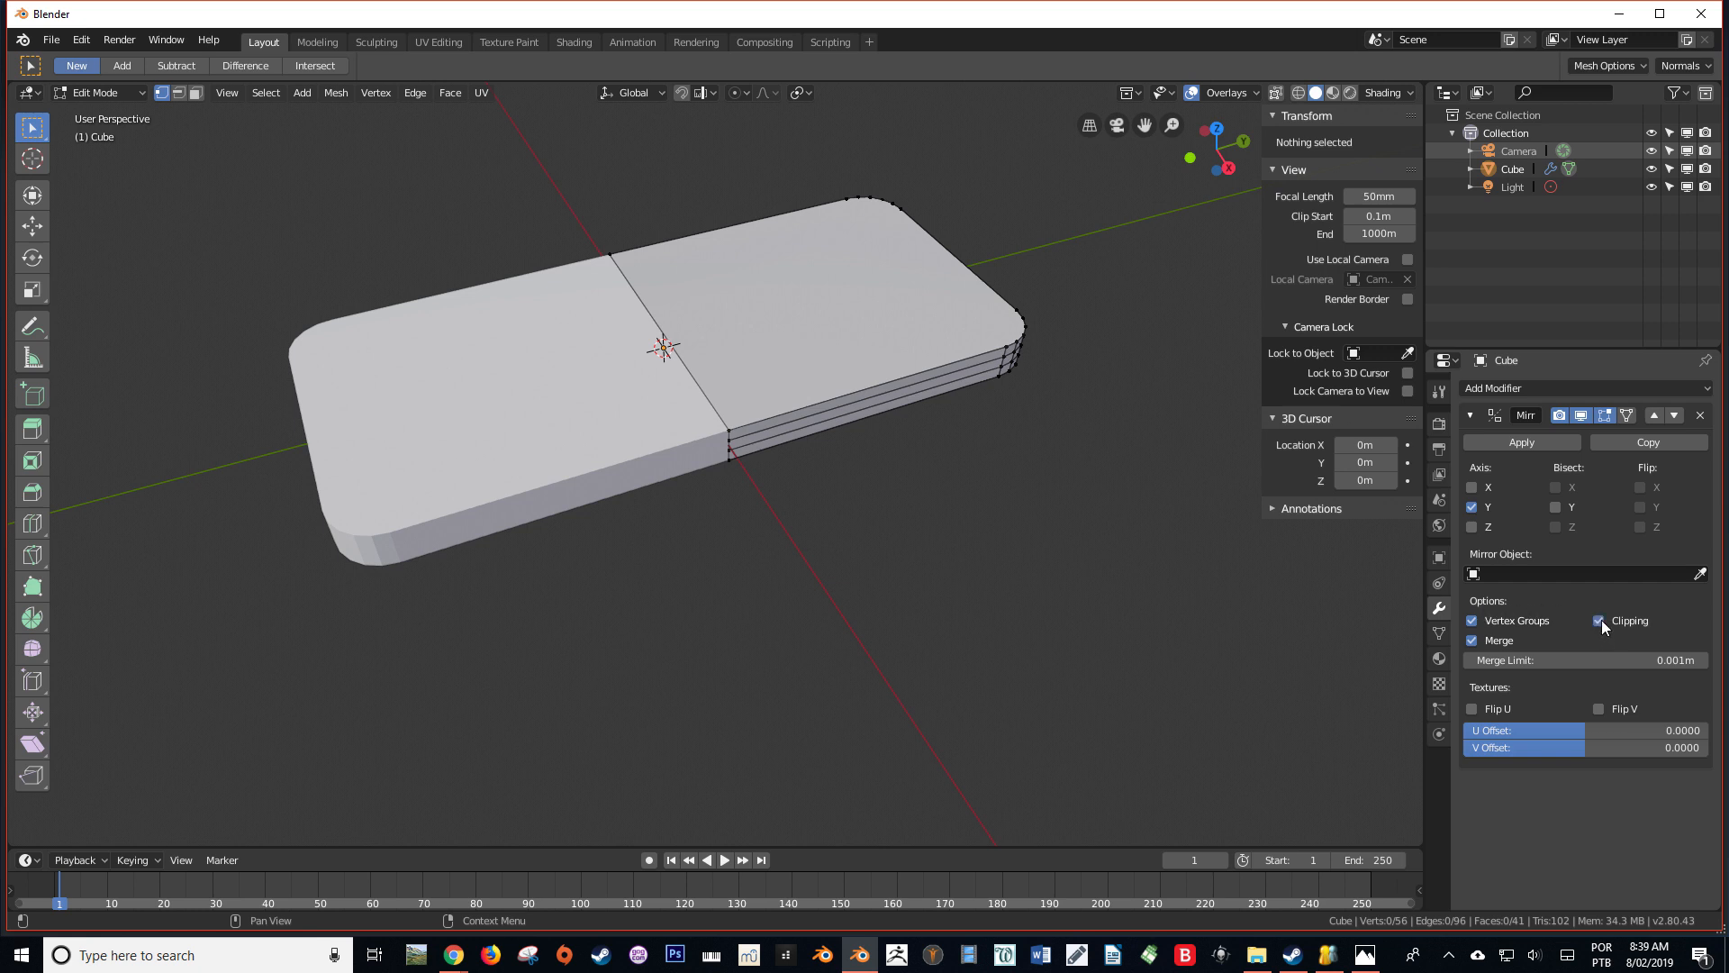
middle_click_drag(924, 491, 896, 468)
scroll(753, 395, "up", 3)
middle_click_drag(752, 394, 711, 409, "shift")
left_click(709, 406)
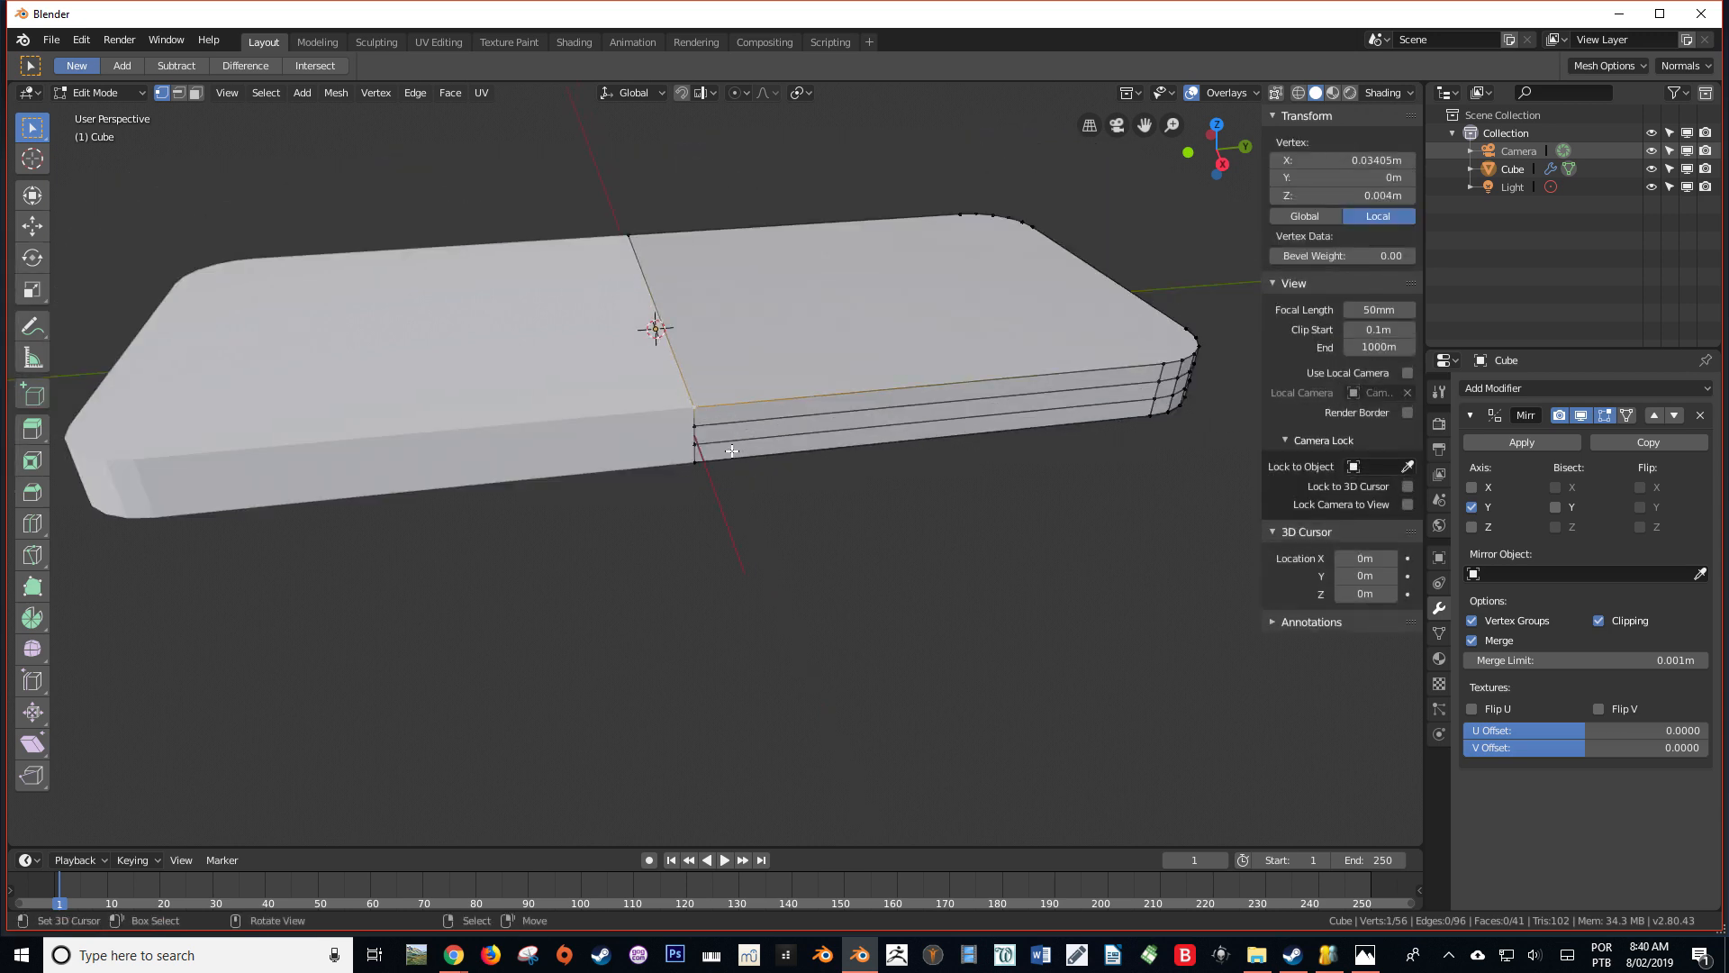
Test moving the seam vertex with Clipping turned off and with it re-enabled, cancelling each move
left_click(1598, 621)
key("g")
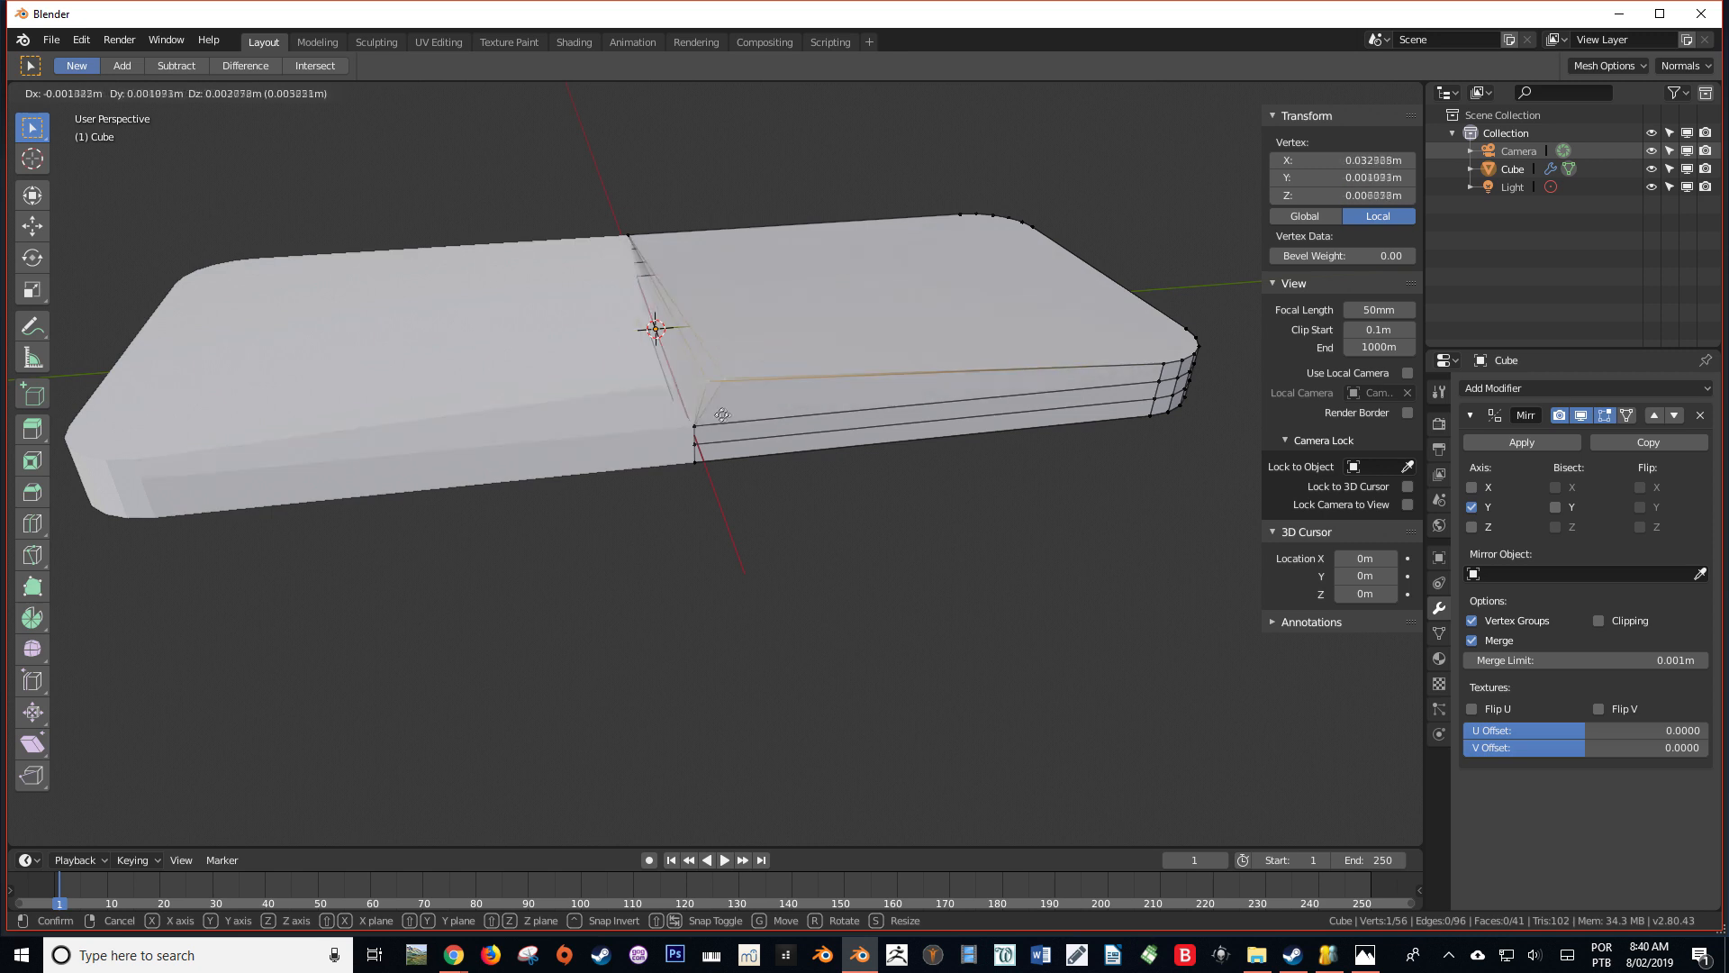
key("Escape")
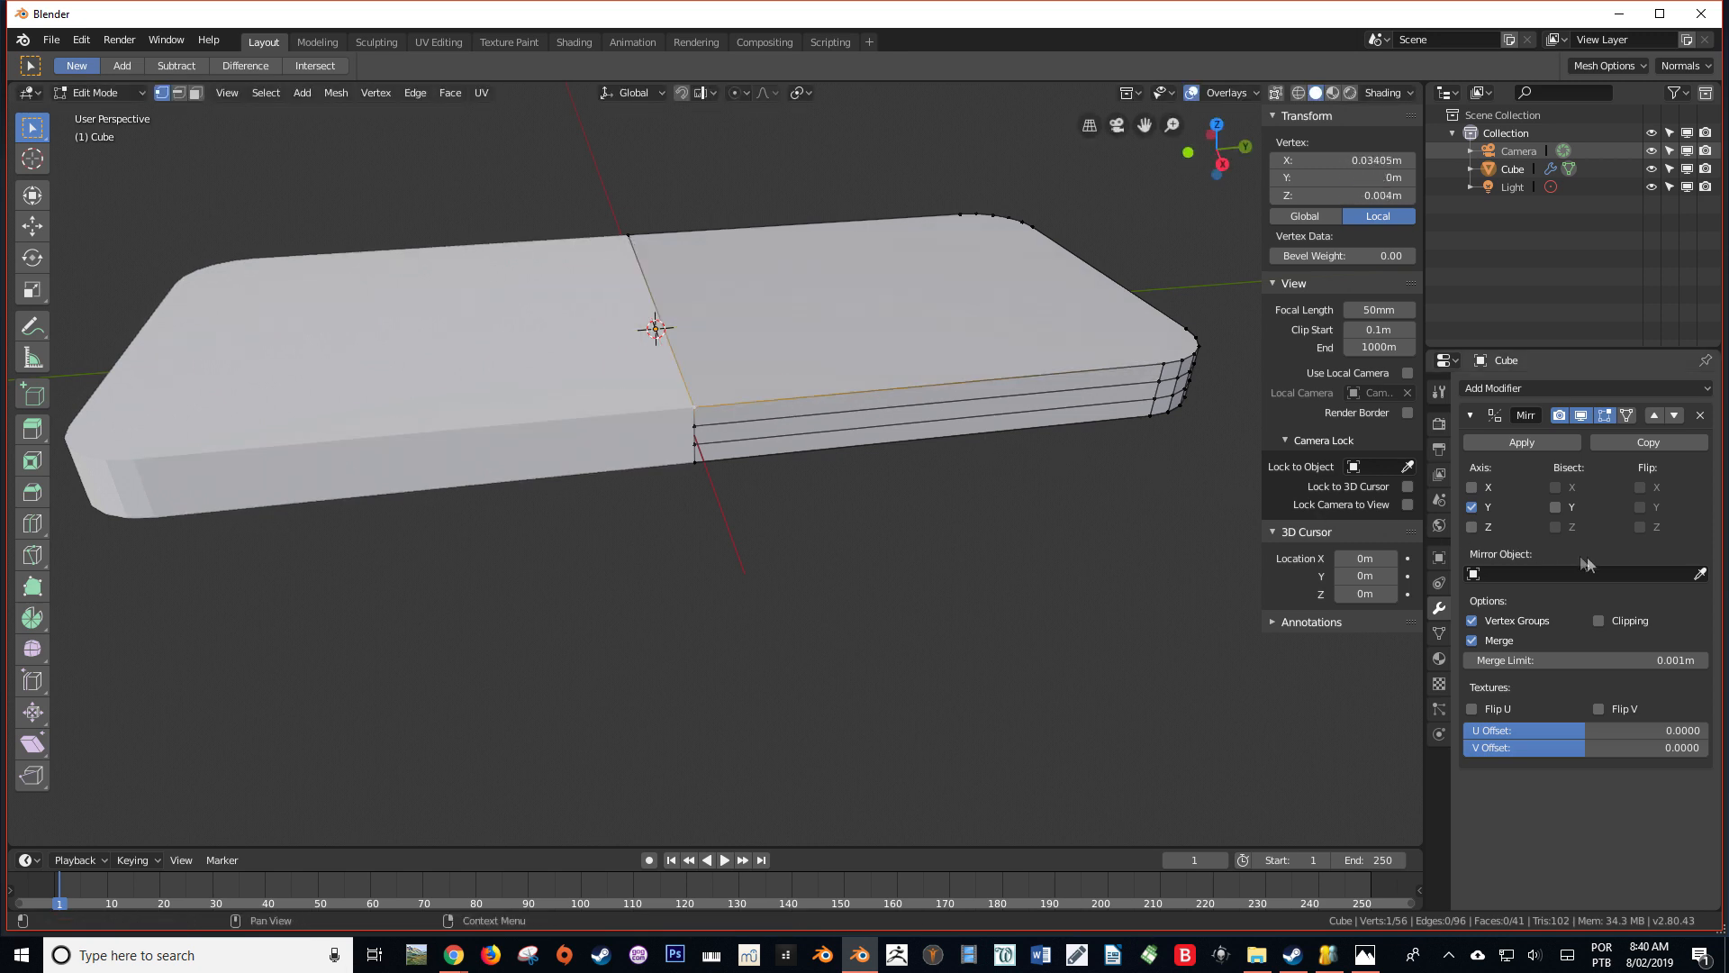
left_click(1599, 619)
key("g")
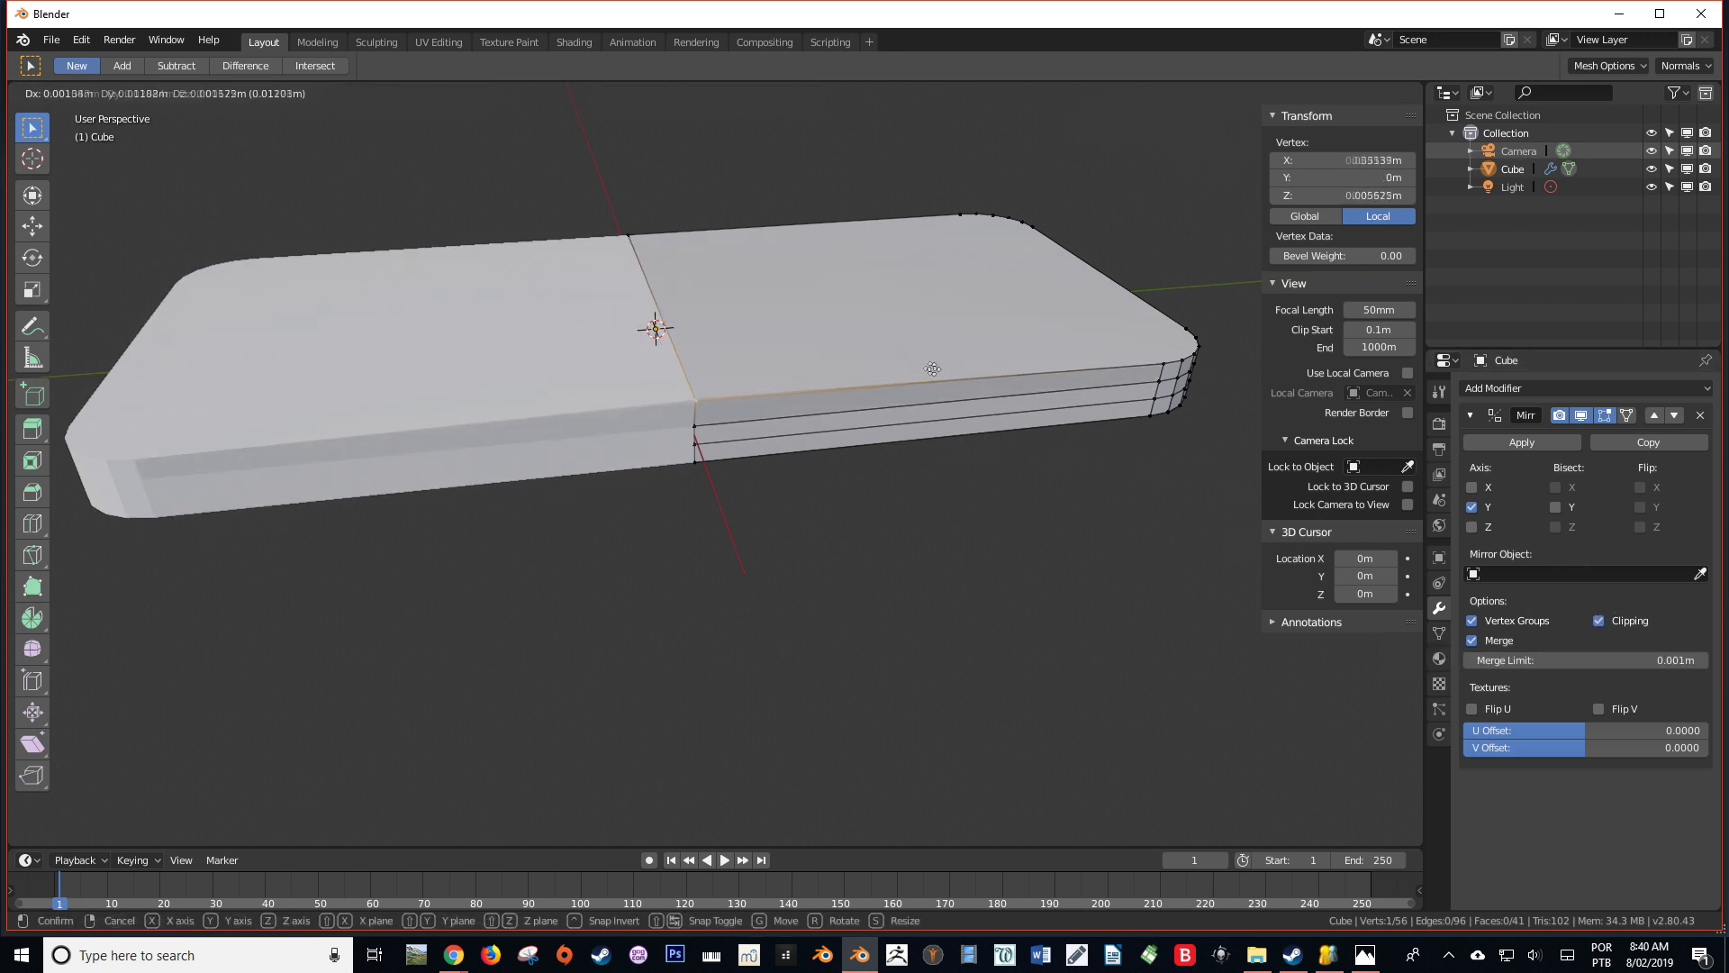
right_click(757, 341)
middle_click_drag(746, 347, 784, 457)
key("g")
right_click(801, 412)
Show the editing cage on the mirrored half and test moving a vertex at the body's end, cancelling the move
scroll(708, 414, "down", 3)
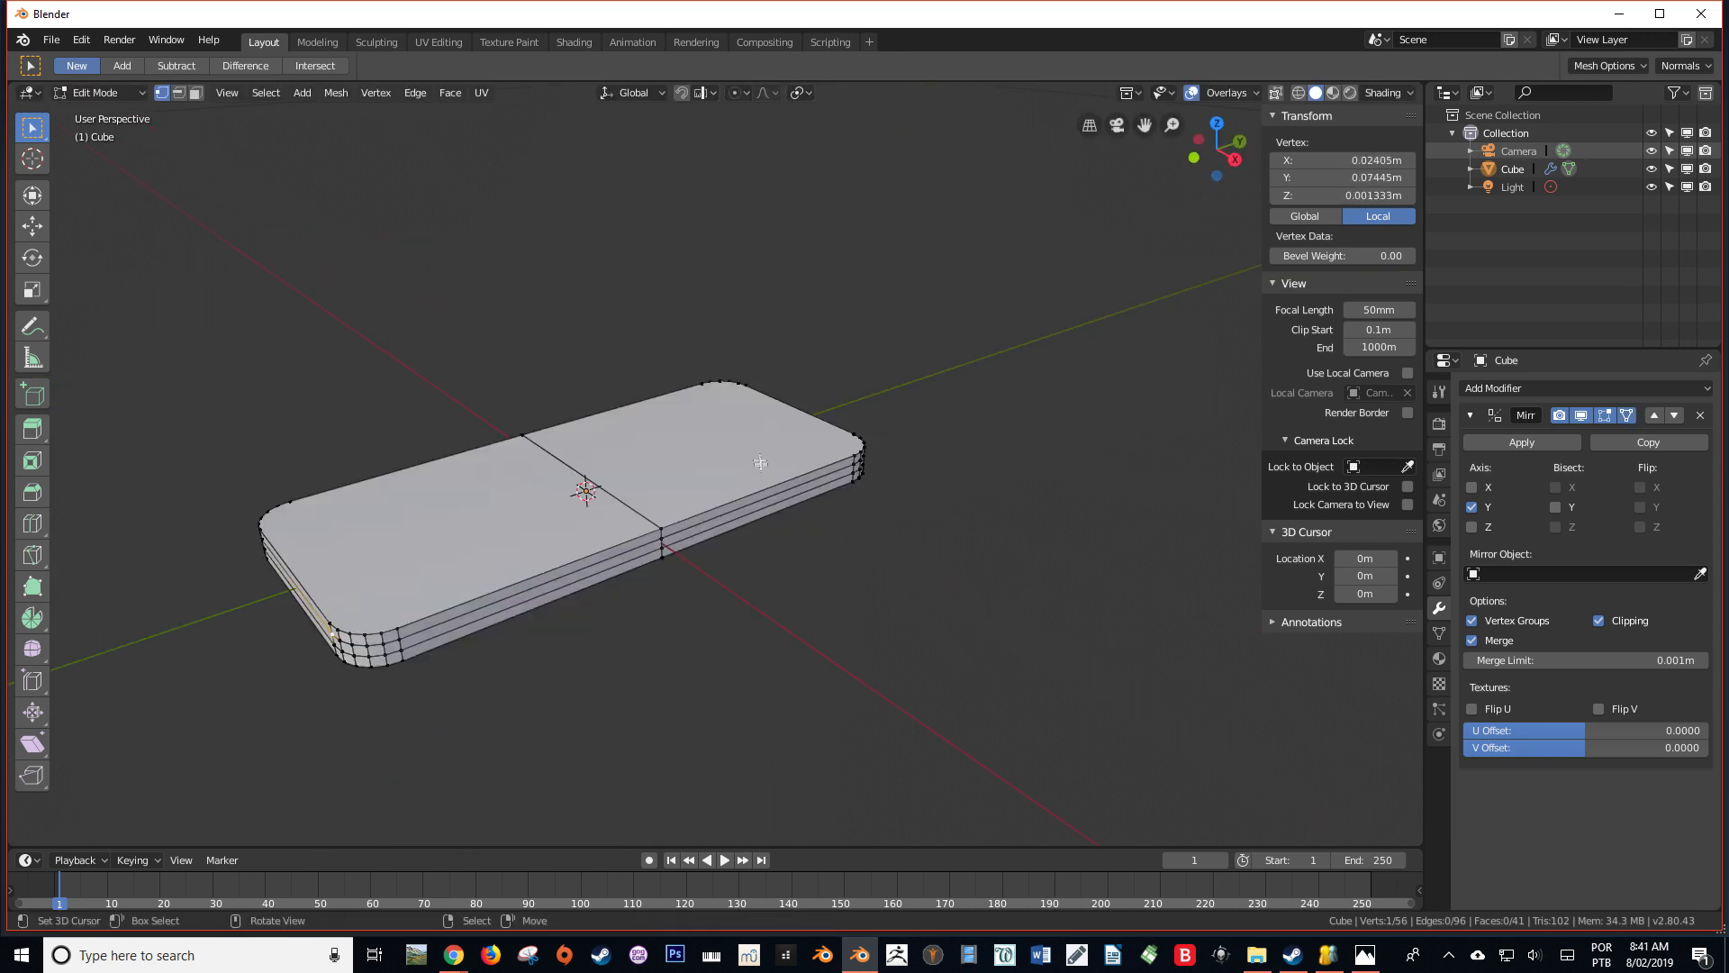
scroll(760, 461, "down", 3)
middle_click_drag(761, 461, 735, 457)
scroll(734, 457, "up", 3)
key("g")
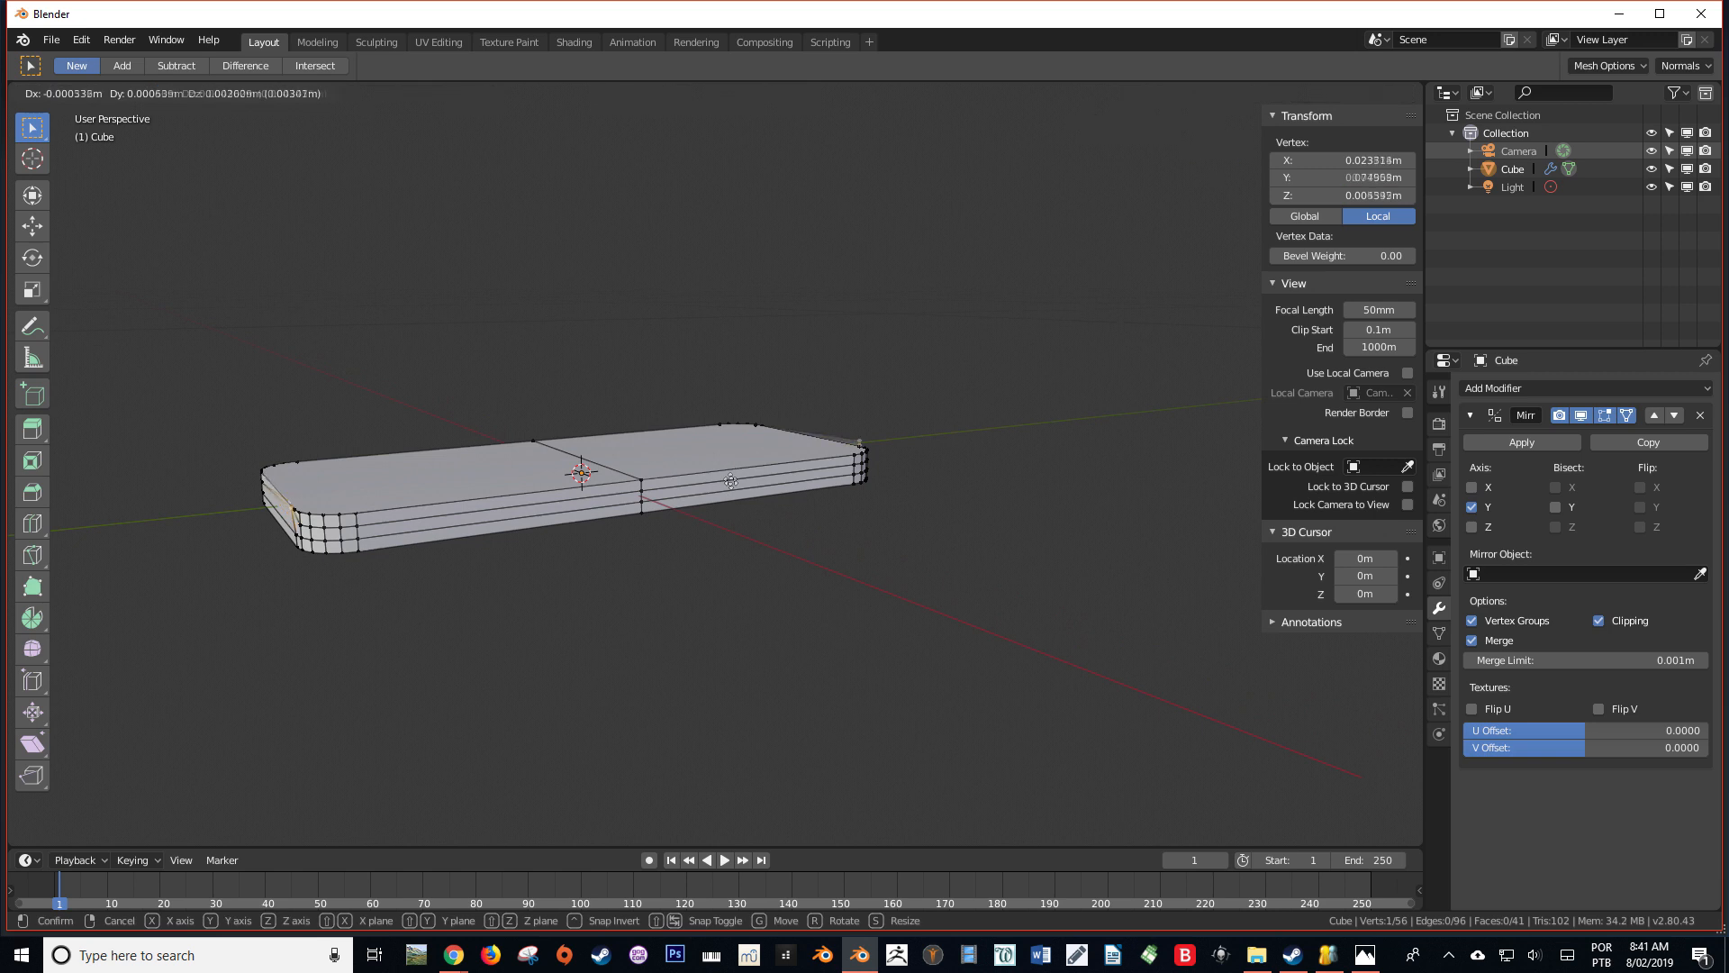
right_click(868, 451)
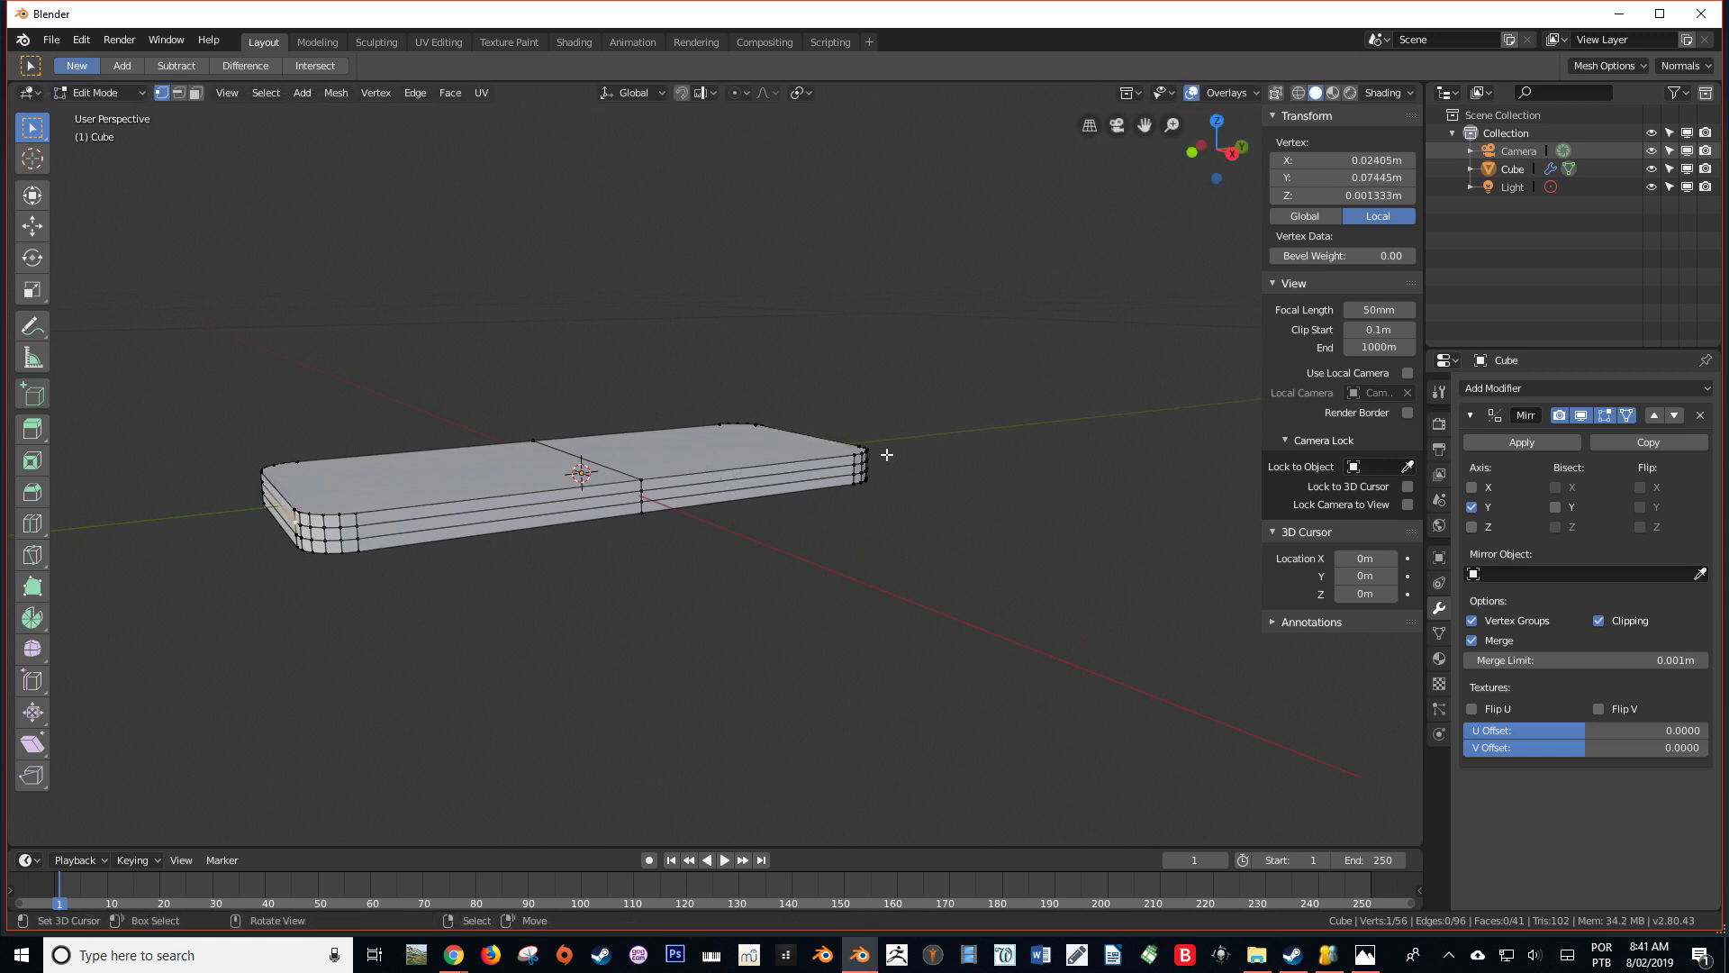
Set the viewport's Clip Start to 0.02 m for viewing the body up close
key("KP_1")
scroll(879, 449, "up", 5)
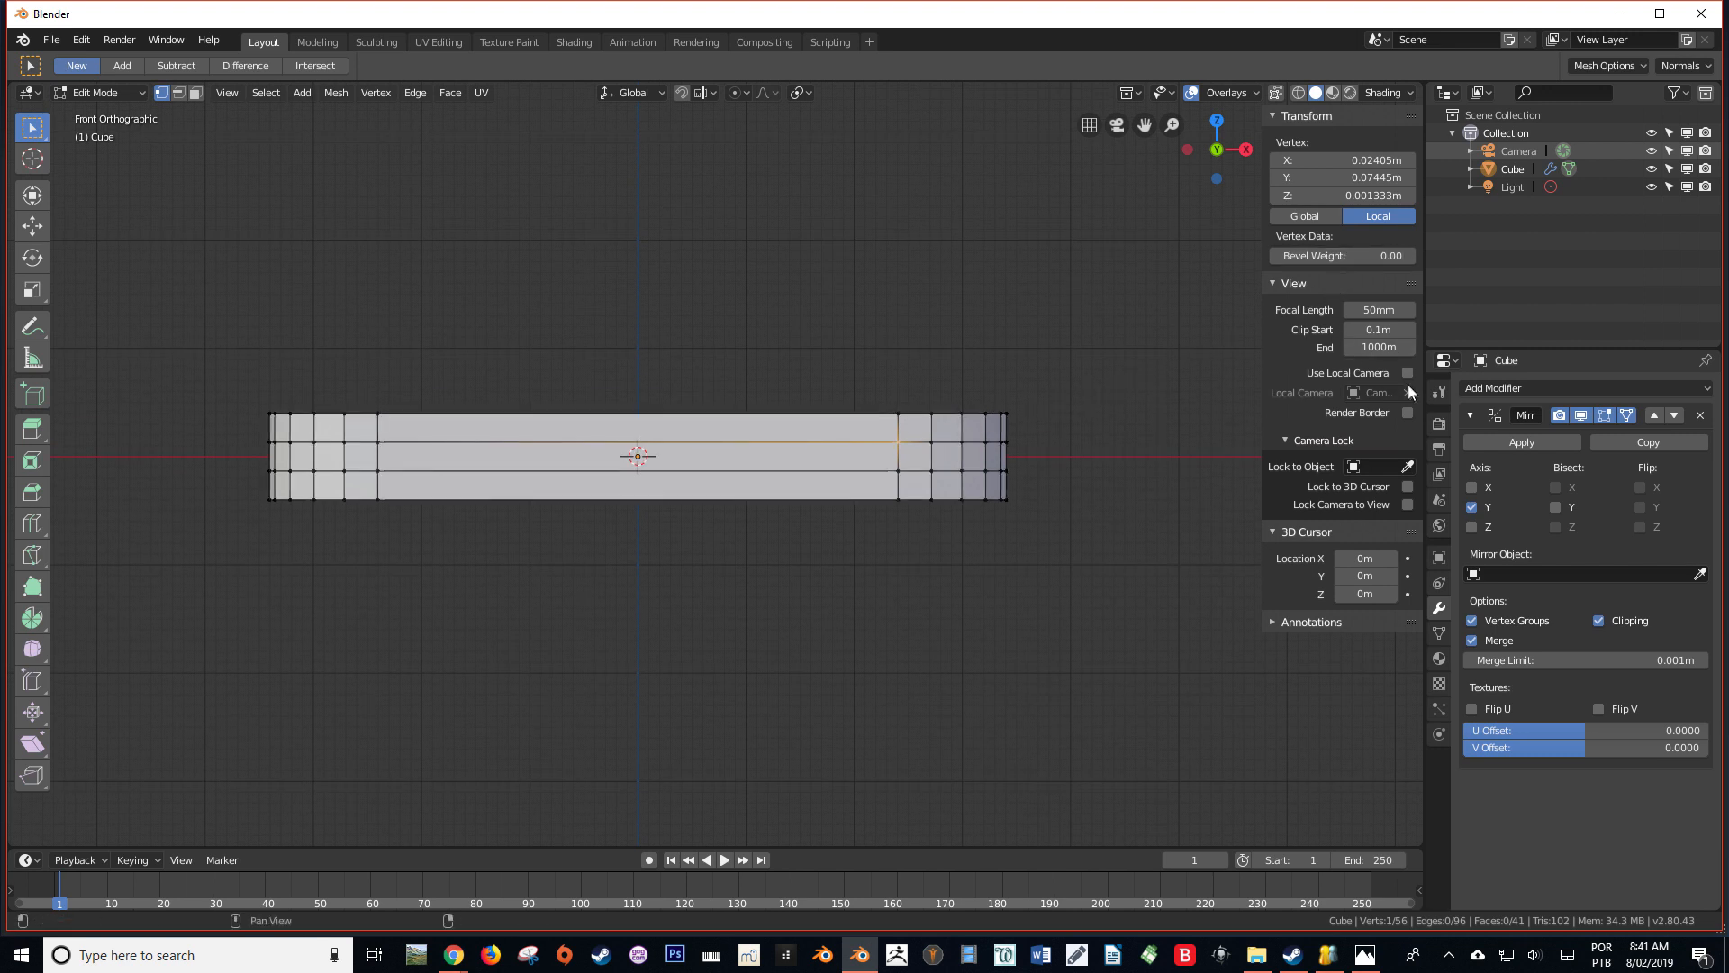
left_click(1379, 331)
key("Return")
scroll(1152, 430, "up", 4)
middle_click_drag(1156, 431, 999, 538)
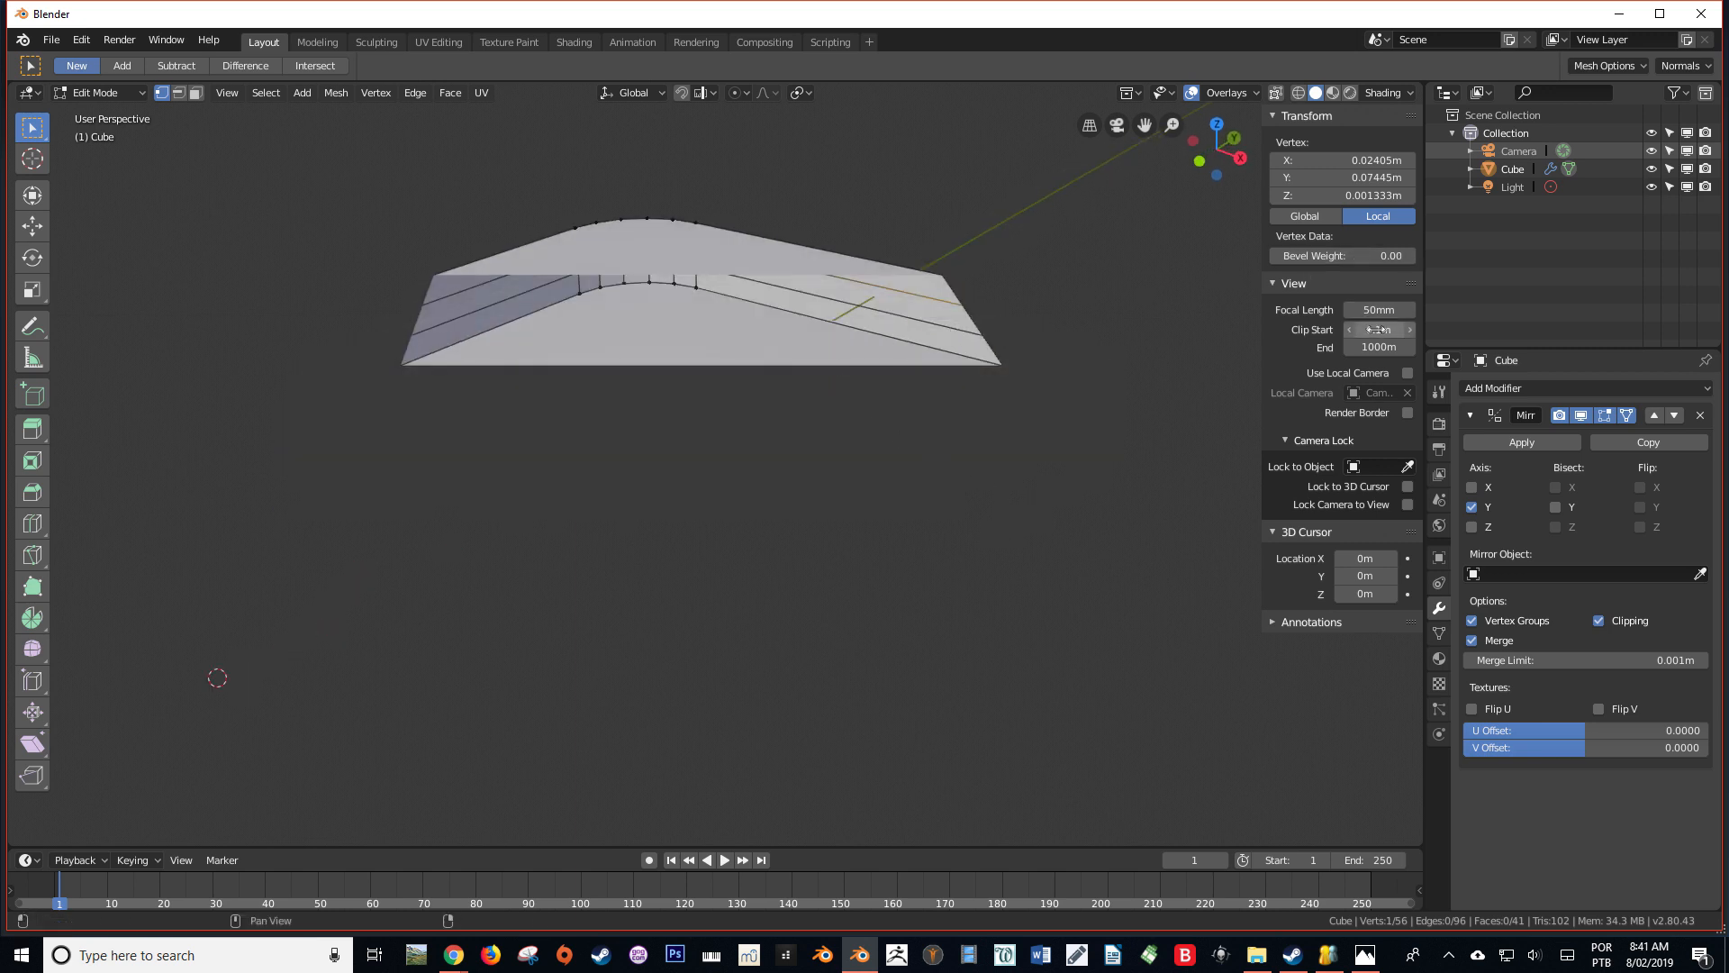
mouse_move(1378, 329)
left_mouse_down()
mouse_move(1442, 330)
mouse_move(1347, 330)
left_mouse_up()
scroll(801, 500, "down", 7)
middle_click_drag(799, 505, 857, 473)
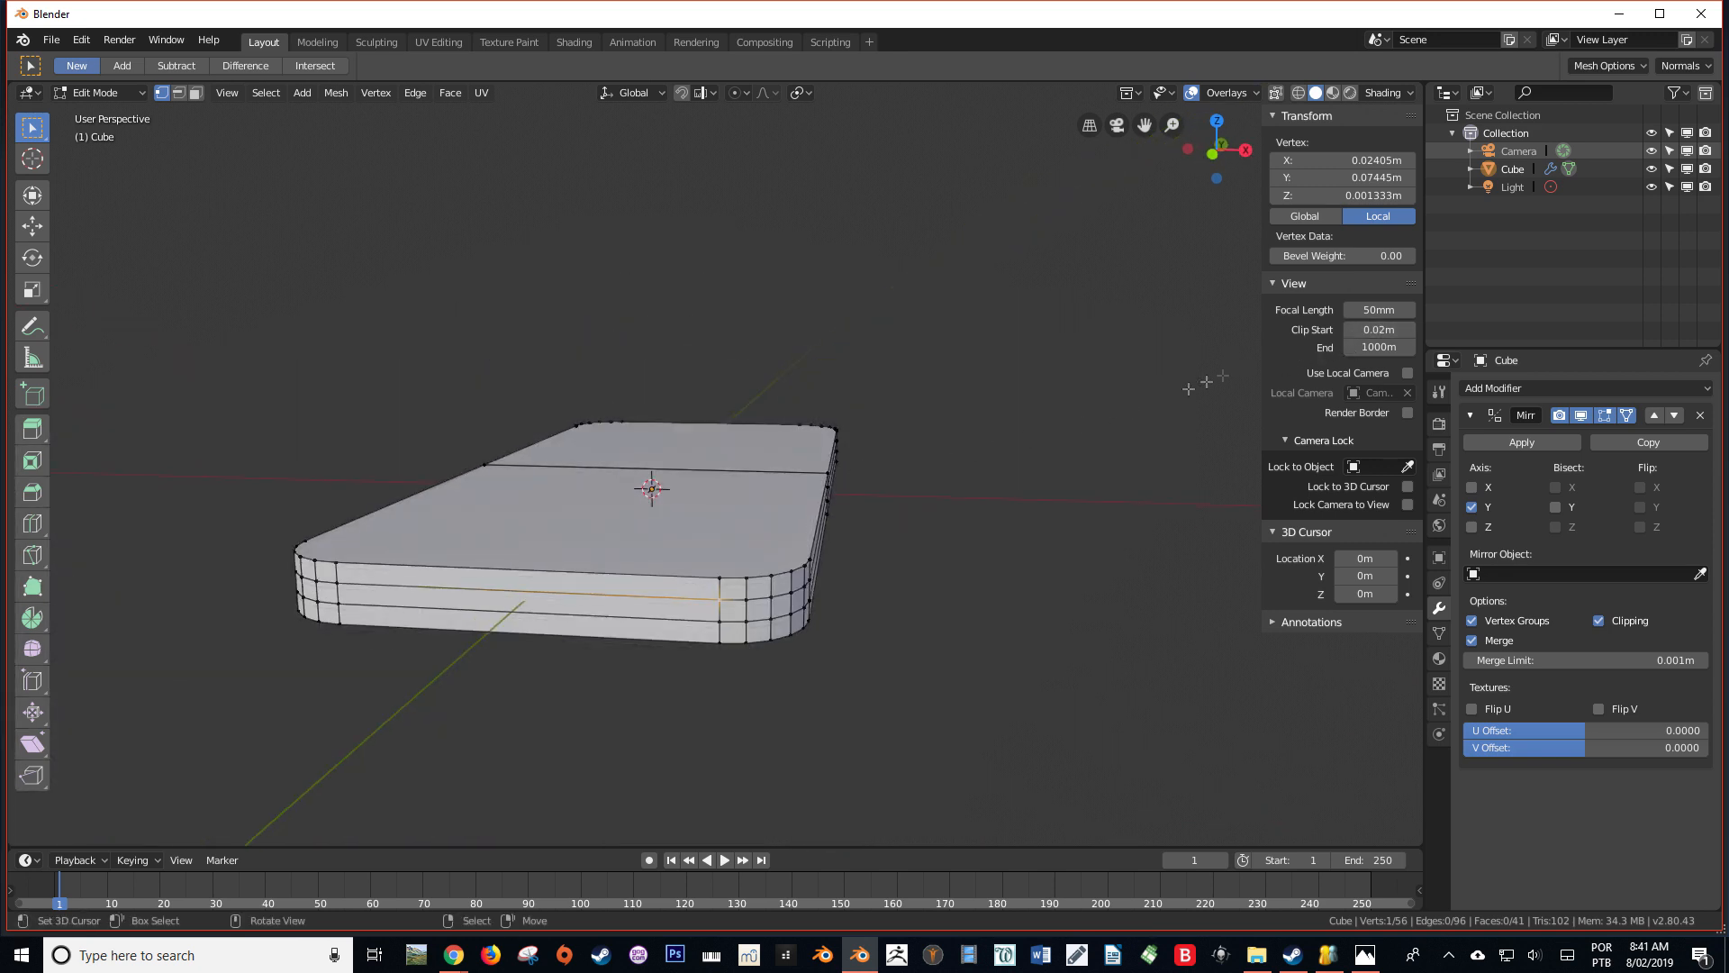
Set the viewport's Clip End distance to 100 m
left_click(1378, 348)
type("100M")
key("Return")
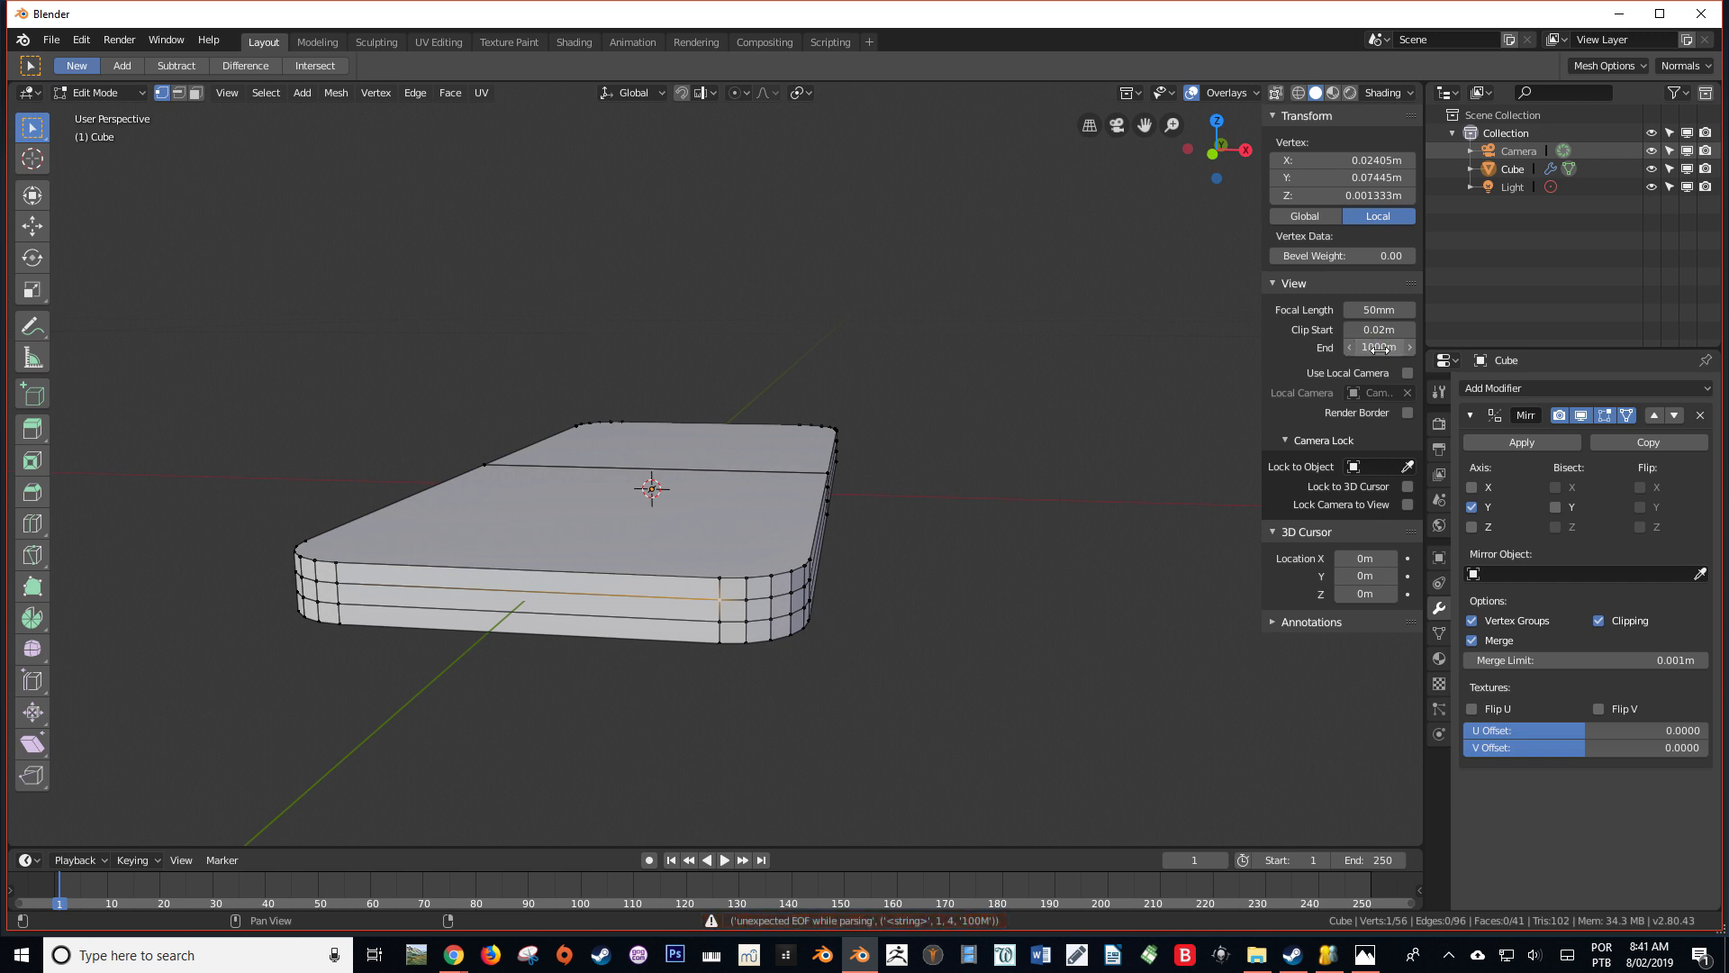
left_click(1362, 344)
type("1")
key("Return")
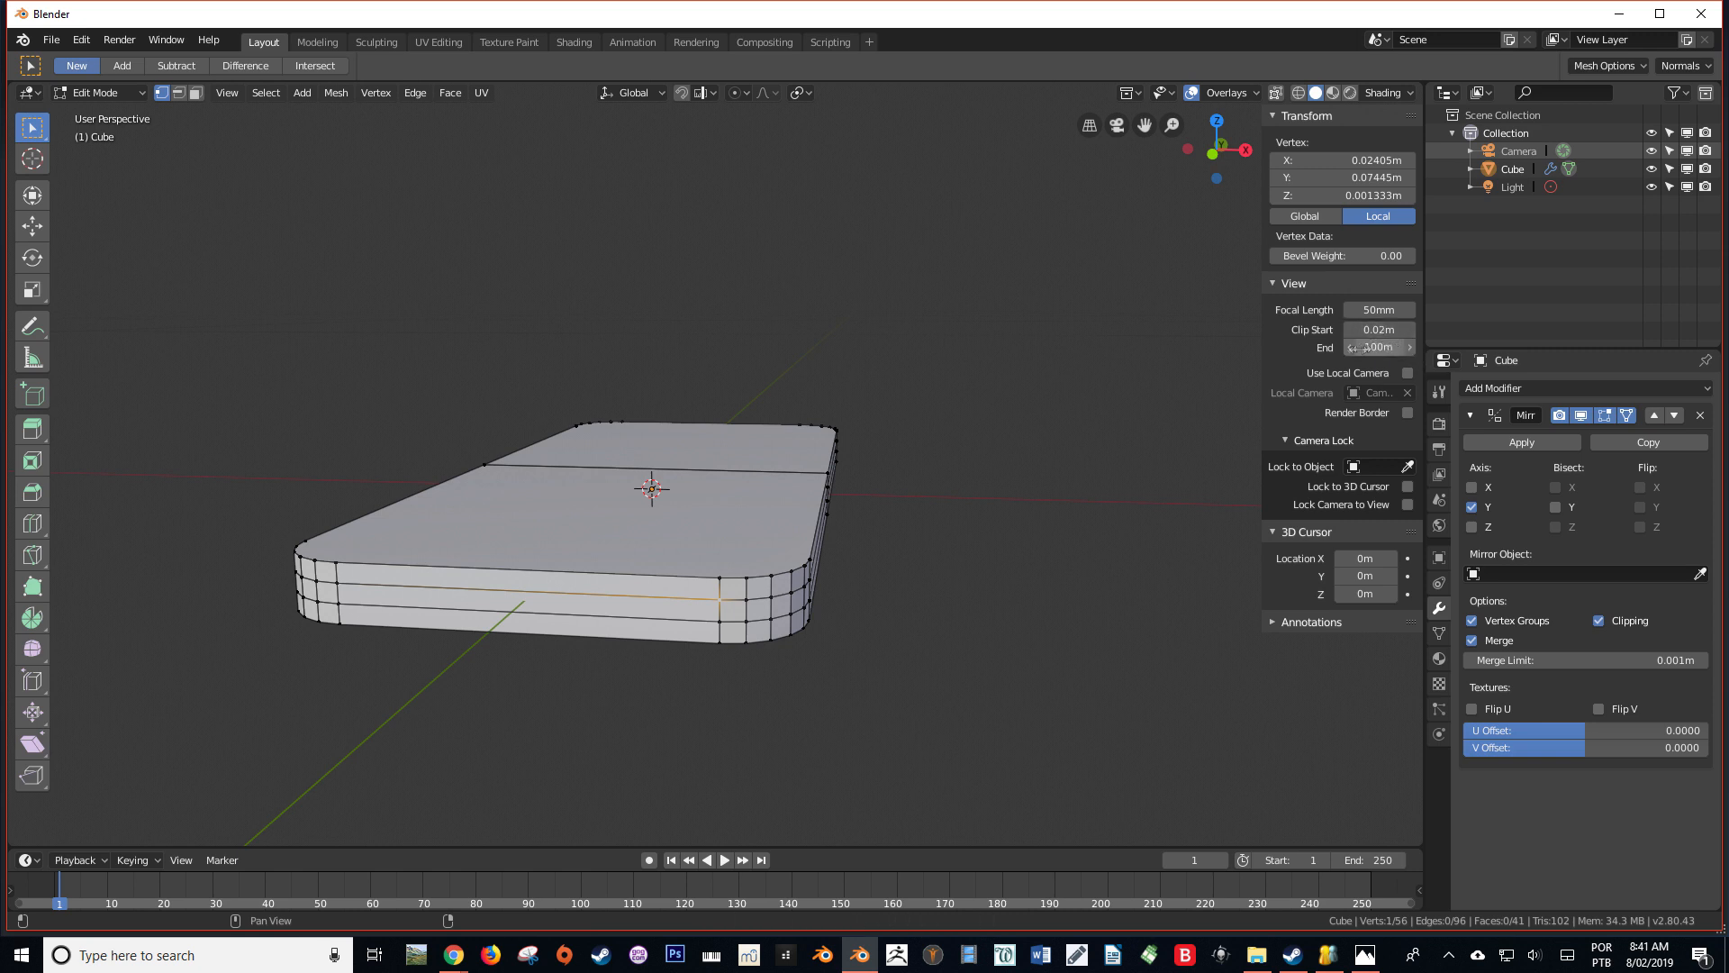
Examine the body up close in perspective and in front view with the adjusted clipping distances
middle_click_drag(811, 478, 753, 521)
scroll(749, 531, "up", 2)
middle_click_drag(702, 622, 956, 419, "shift")
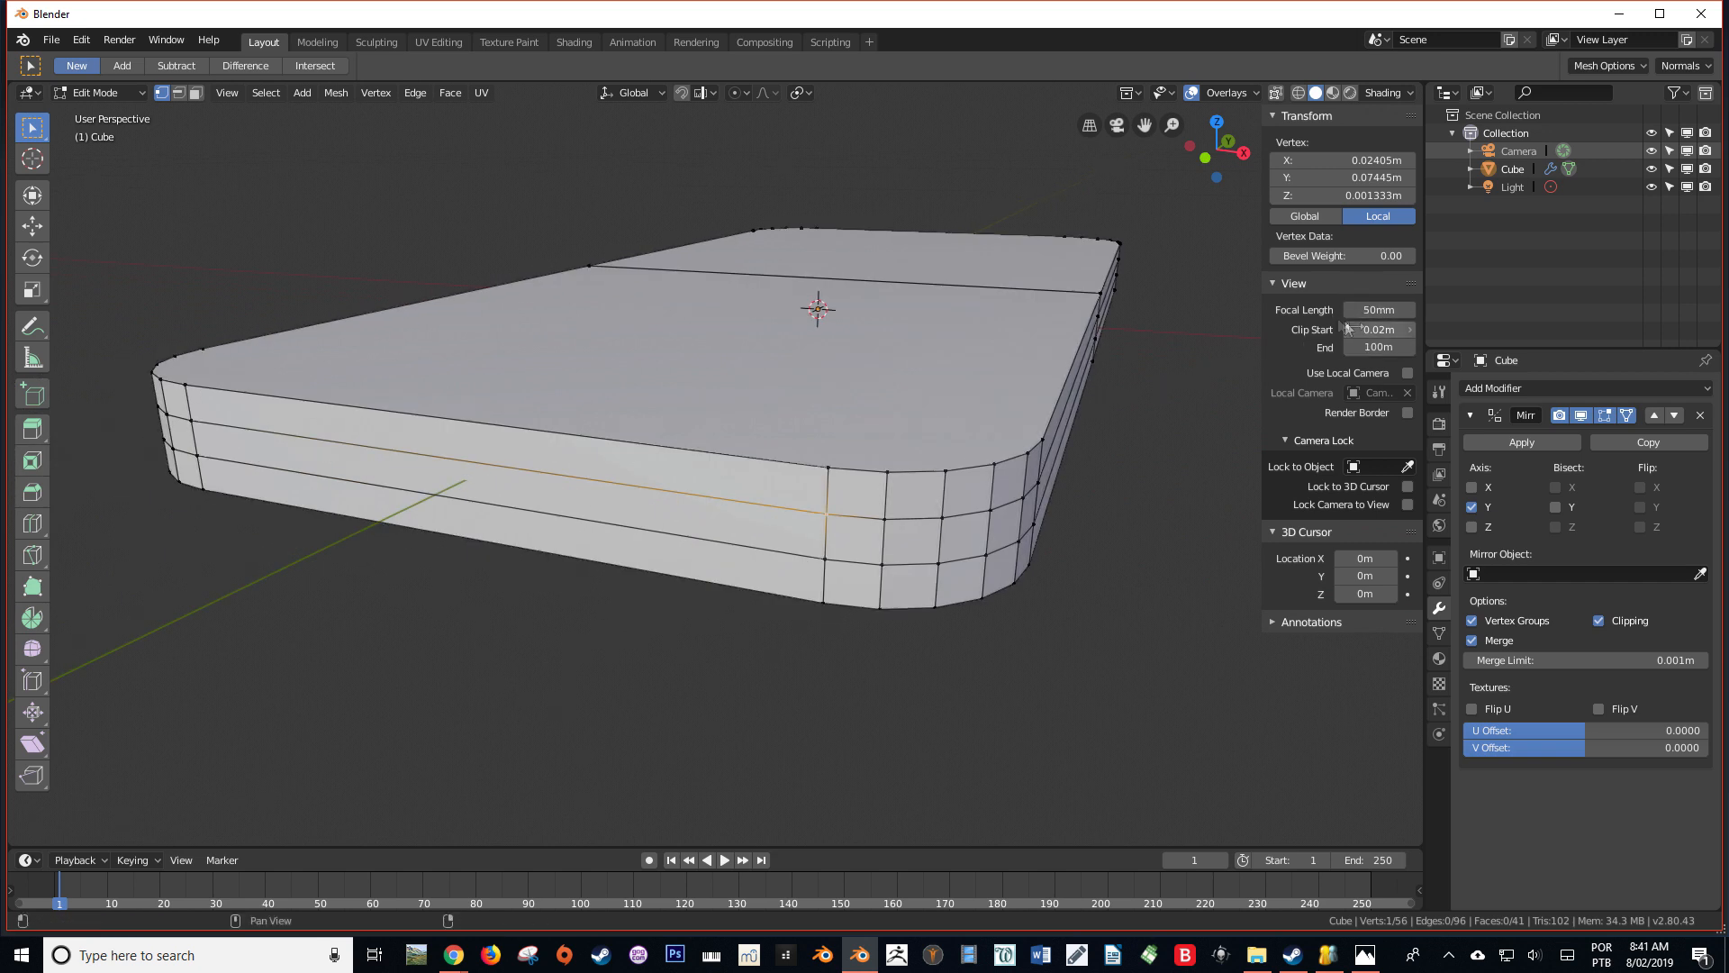
middle_click_drag(1045, 451, 997, 476)
scroll(989, 475, "down", 4)
key("KP_1")
scroll(1085, 529, "up", 10)
middle_click_drag(969, 323, 625, 711, "shift")
scroll(625, 711, "down", 3, "shift")
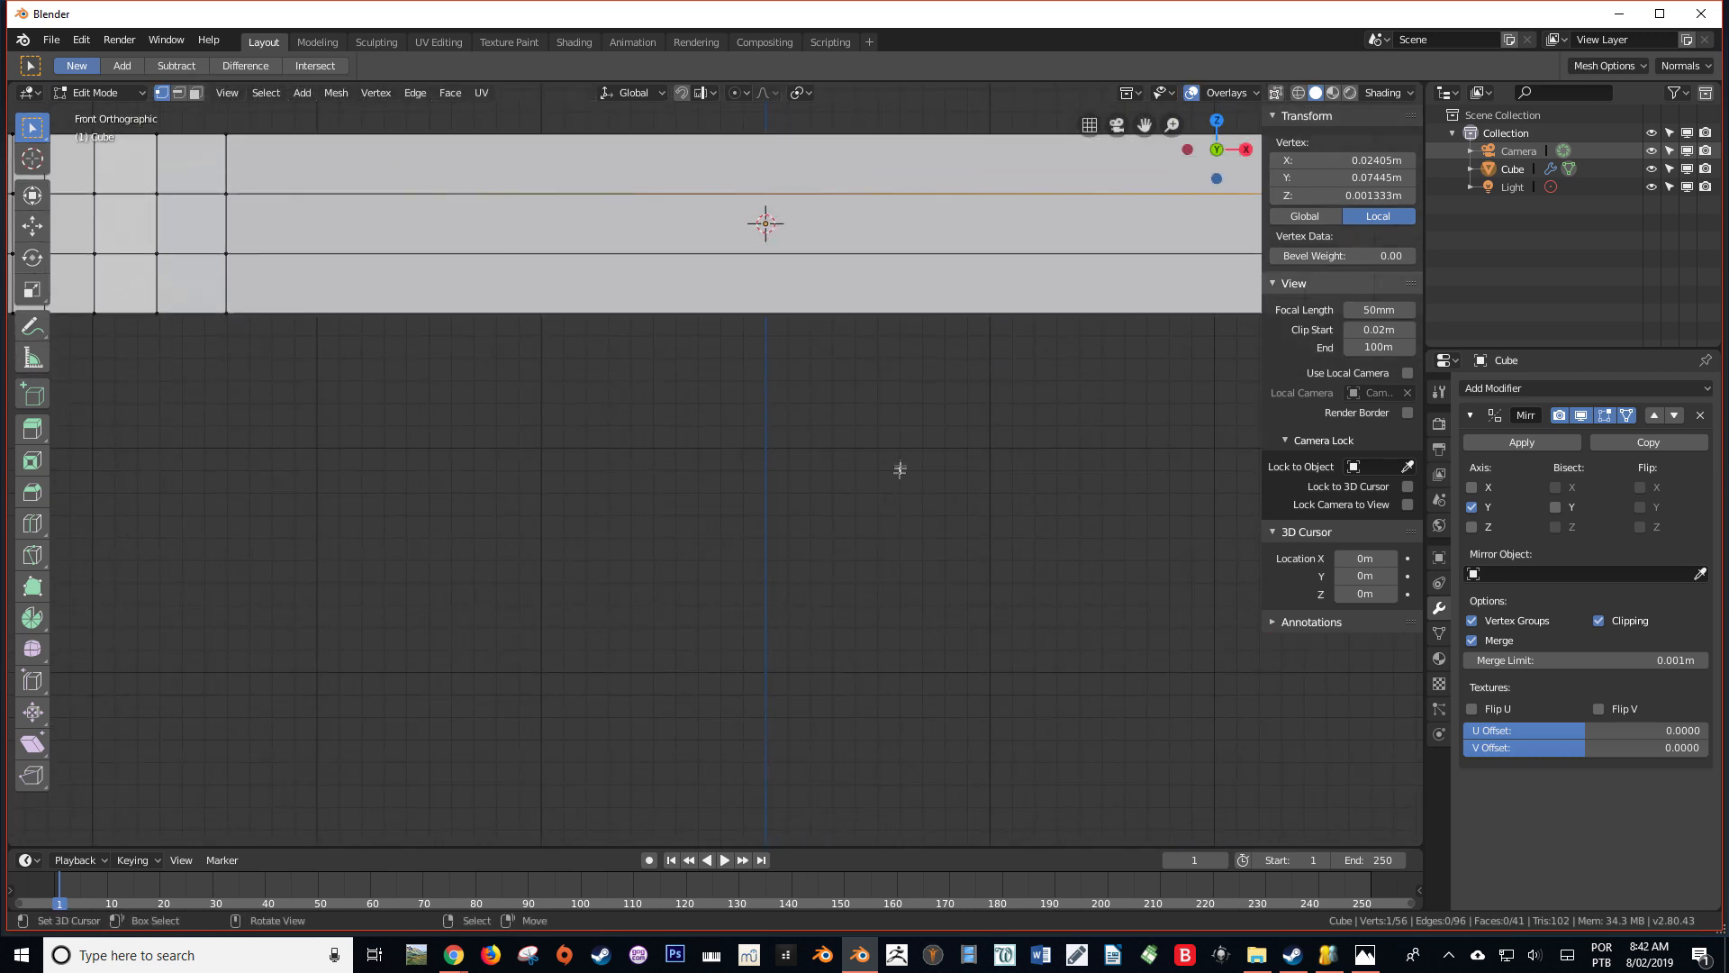
scroll(900, 468, "down", 3)
middle_click_drag(738, 453, 692, 489, "shift")
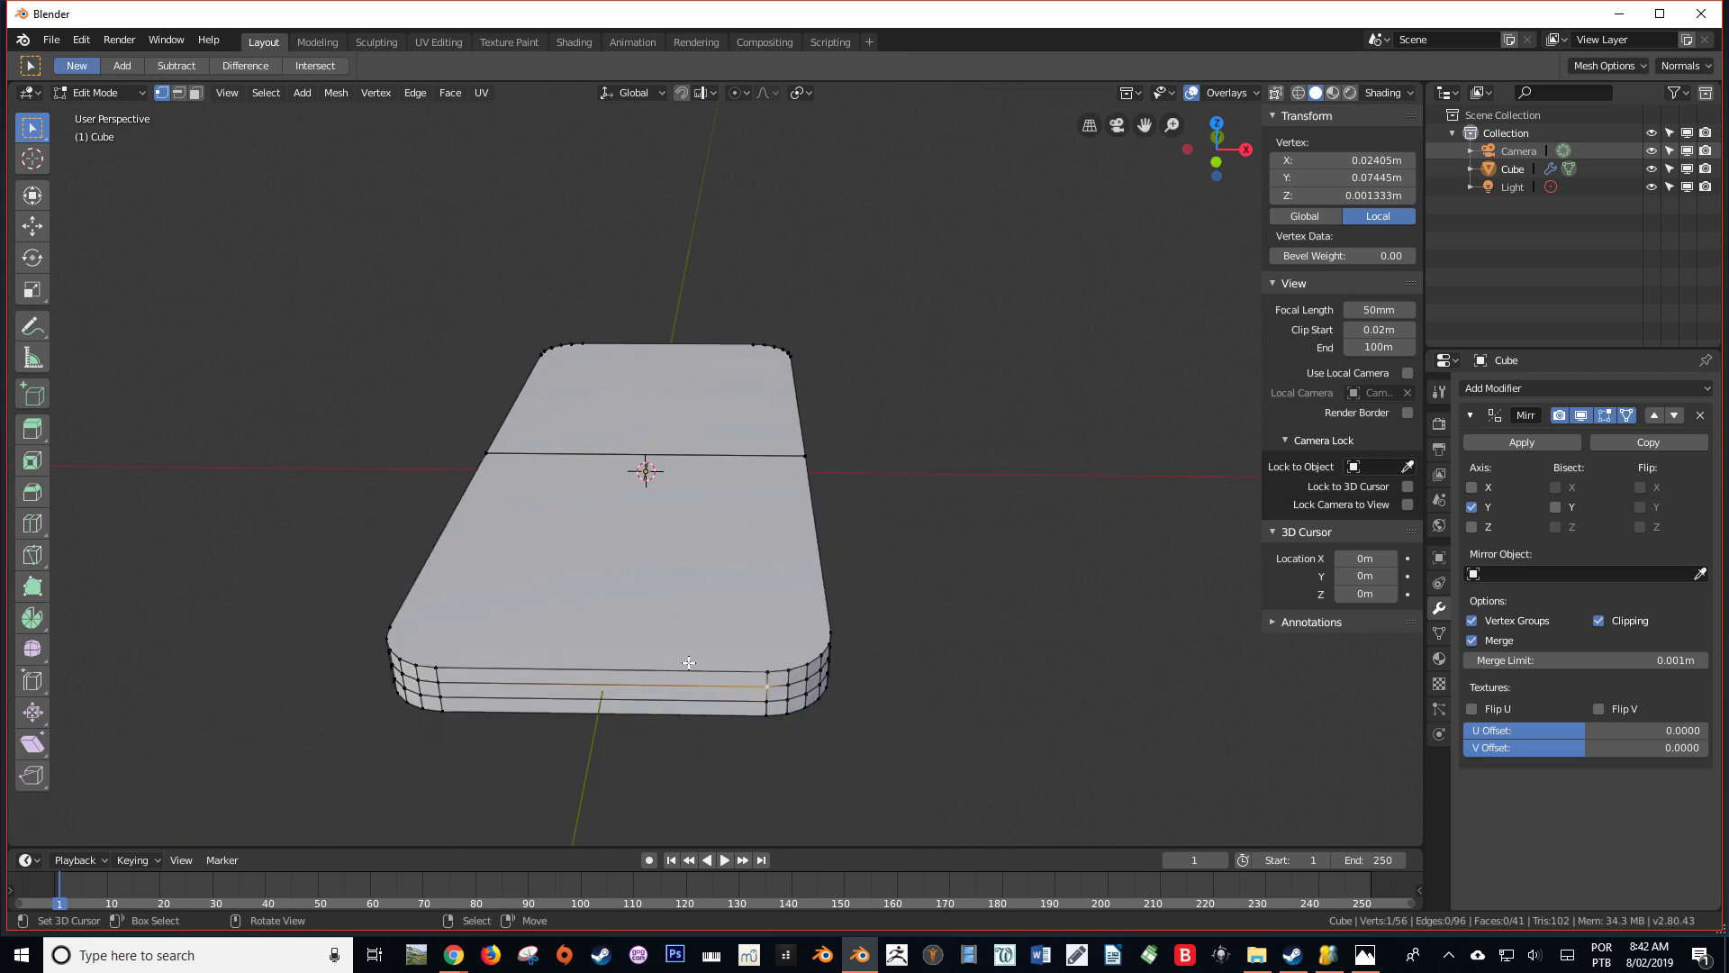
Add a centred vertical loop cut through the side faces at the body's rounded end
middle_click_drag(643, 539, 387, 667)
key("ctrl+r")
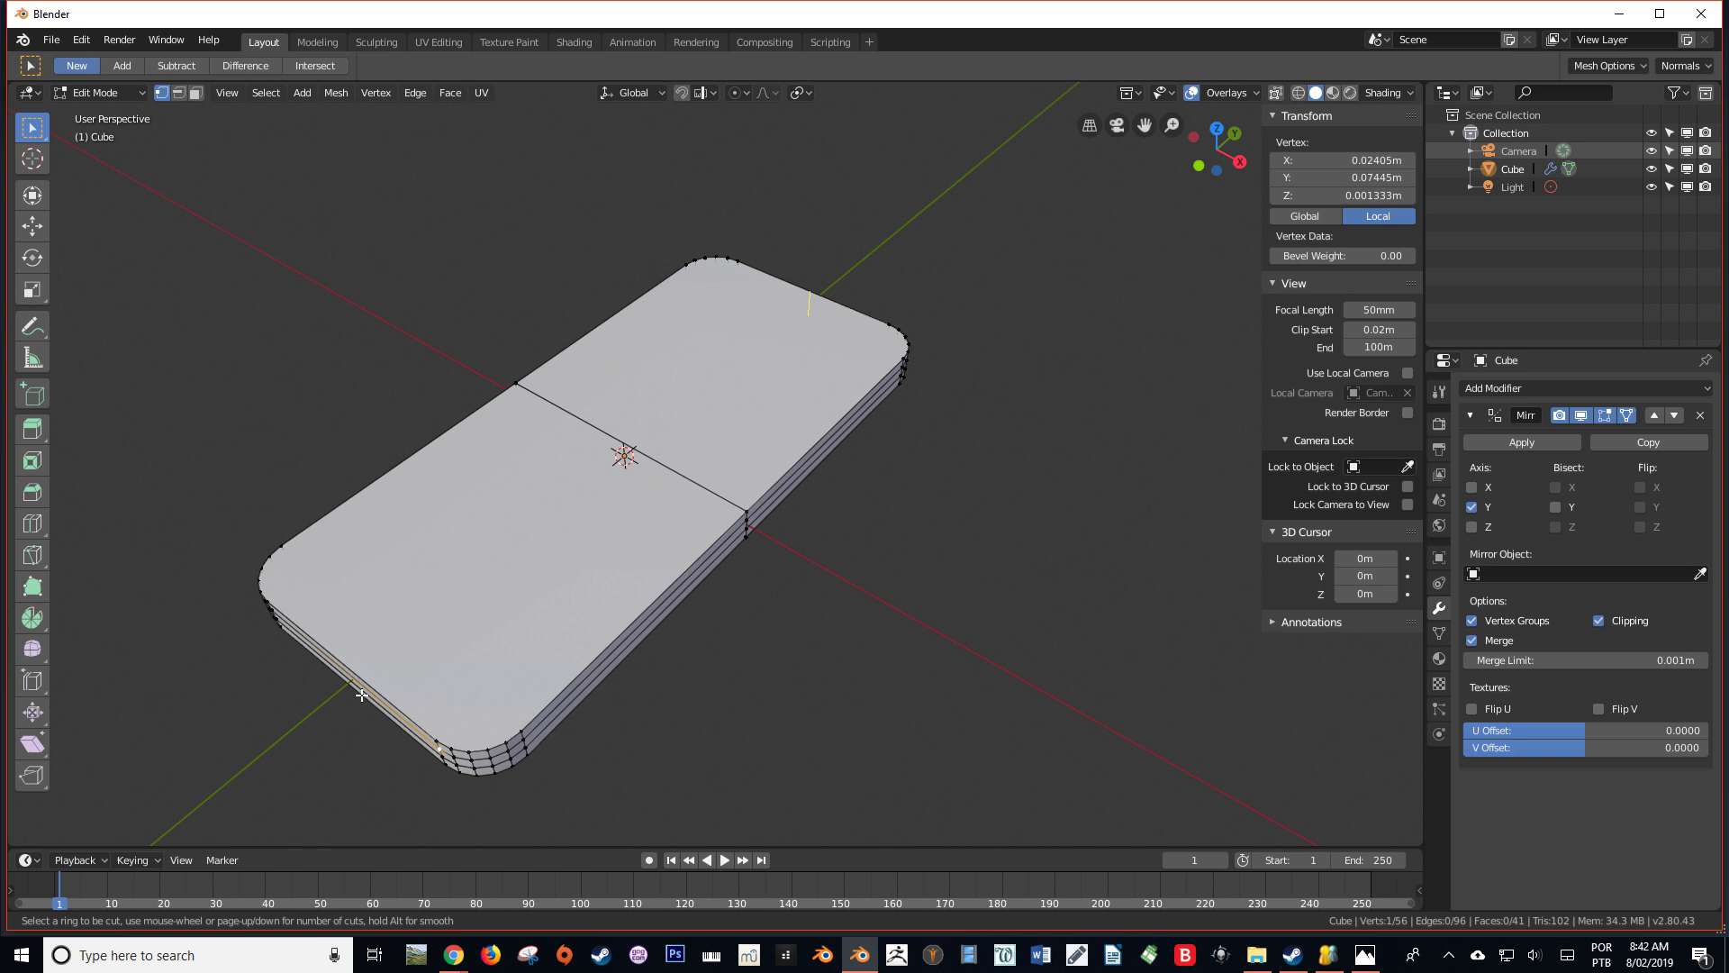
middle_click_drag(694, 689, 879, 567)
key("ctrl+r")
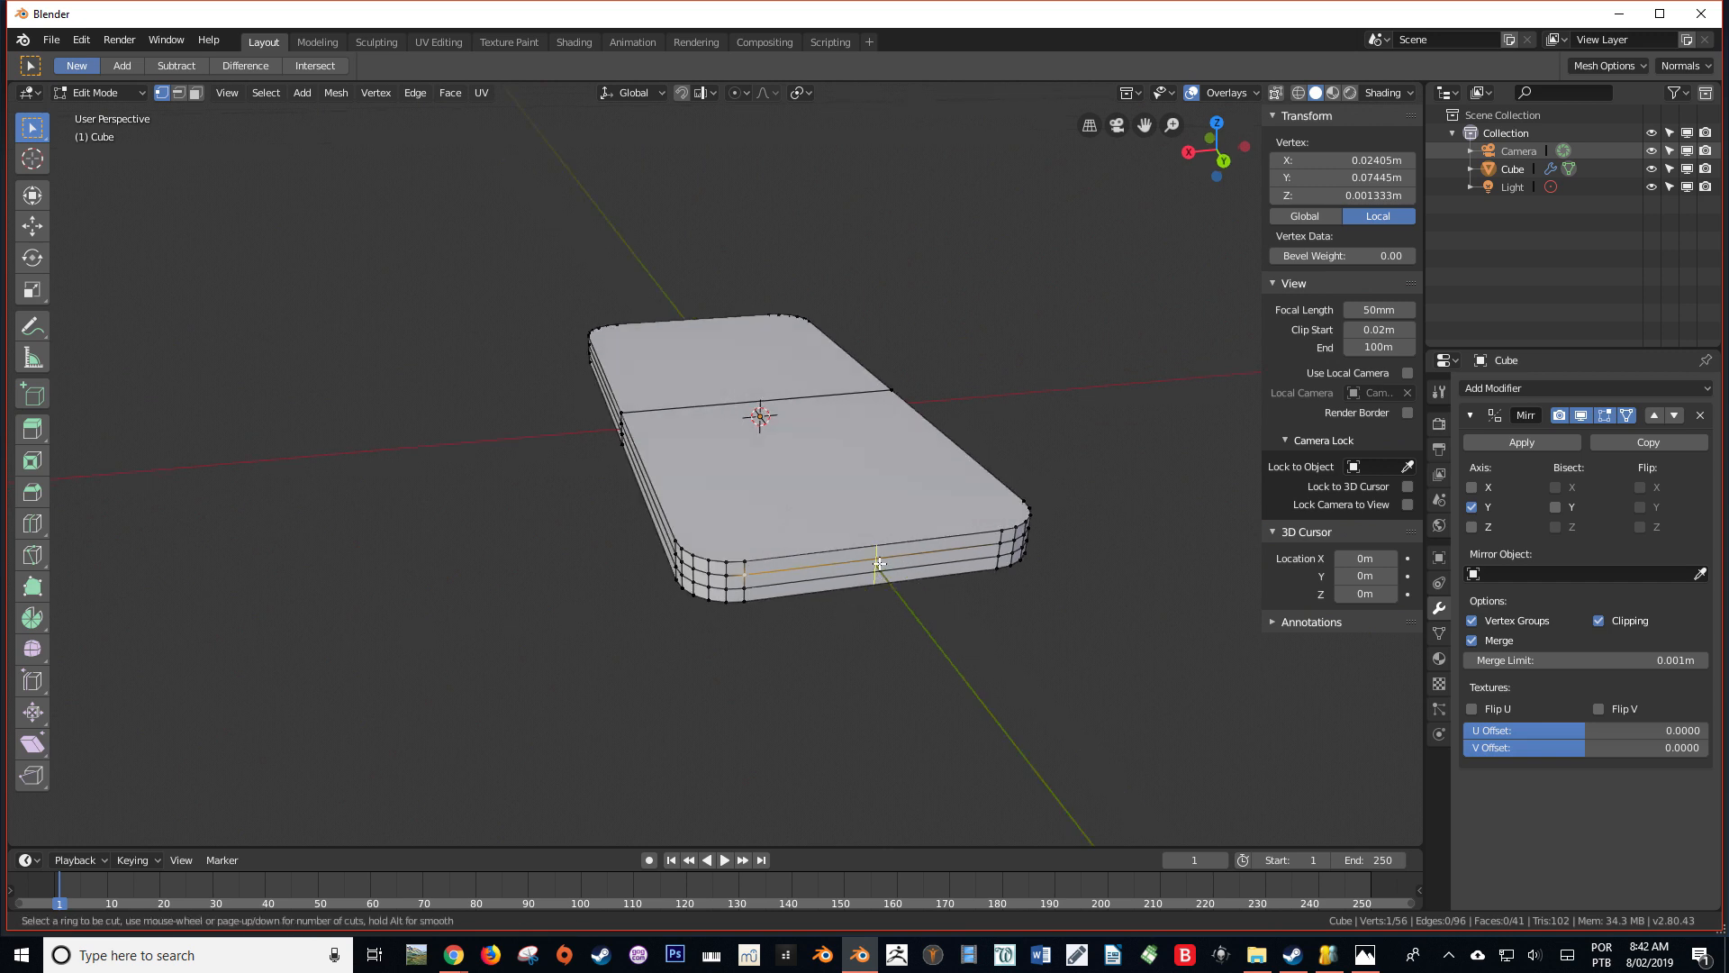
left_click(879, 563)
left_click(879, 563)
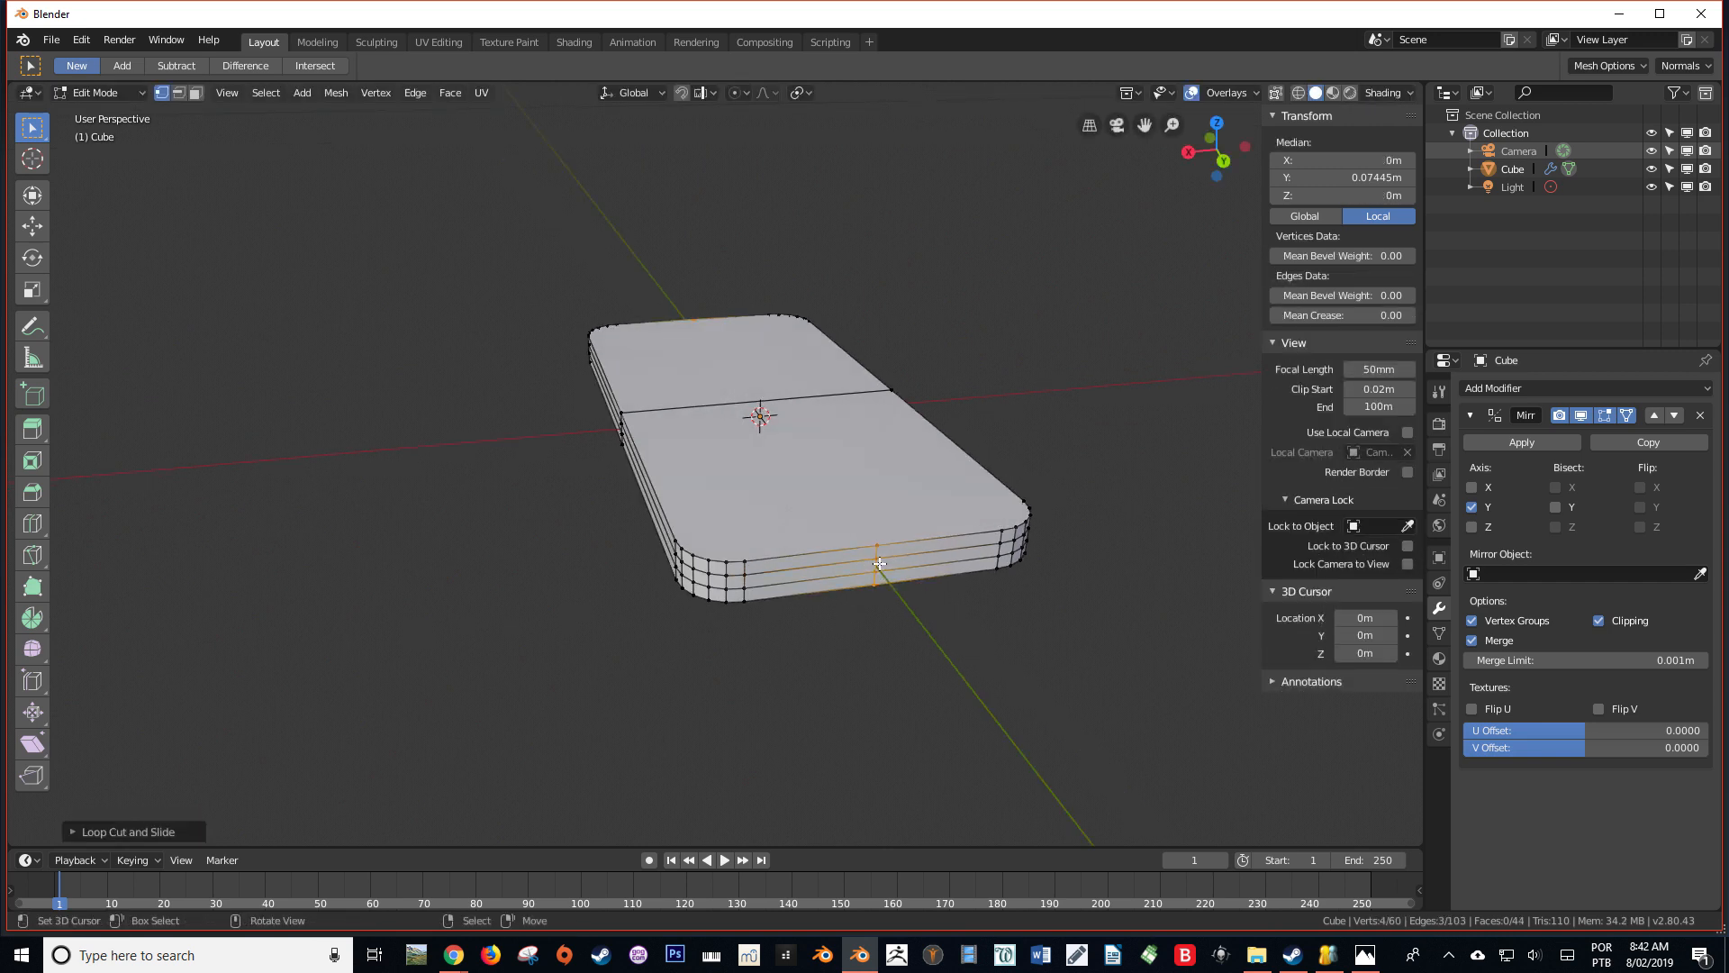
Knife-cut the top face in wireframe from the midpoint of the end edge to the body's centre on the mirror seam
key("KP_7")
key("shift+z")
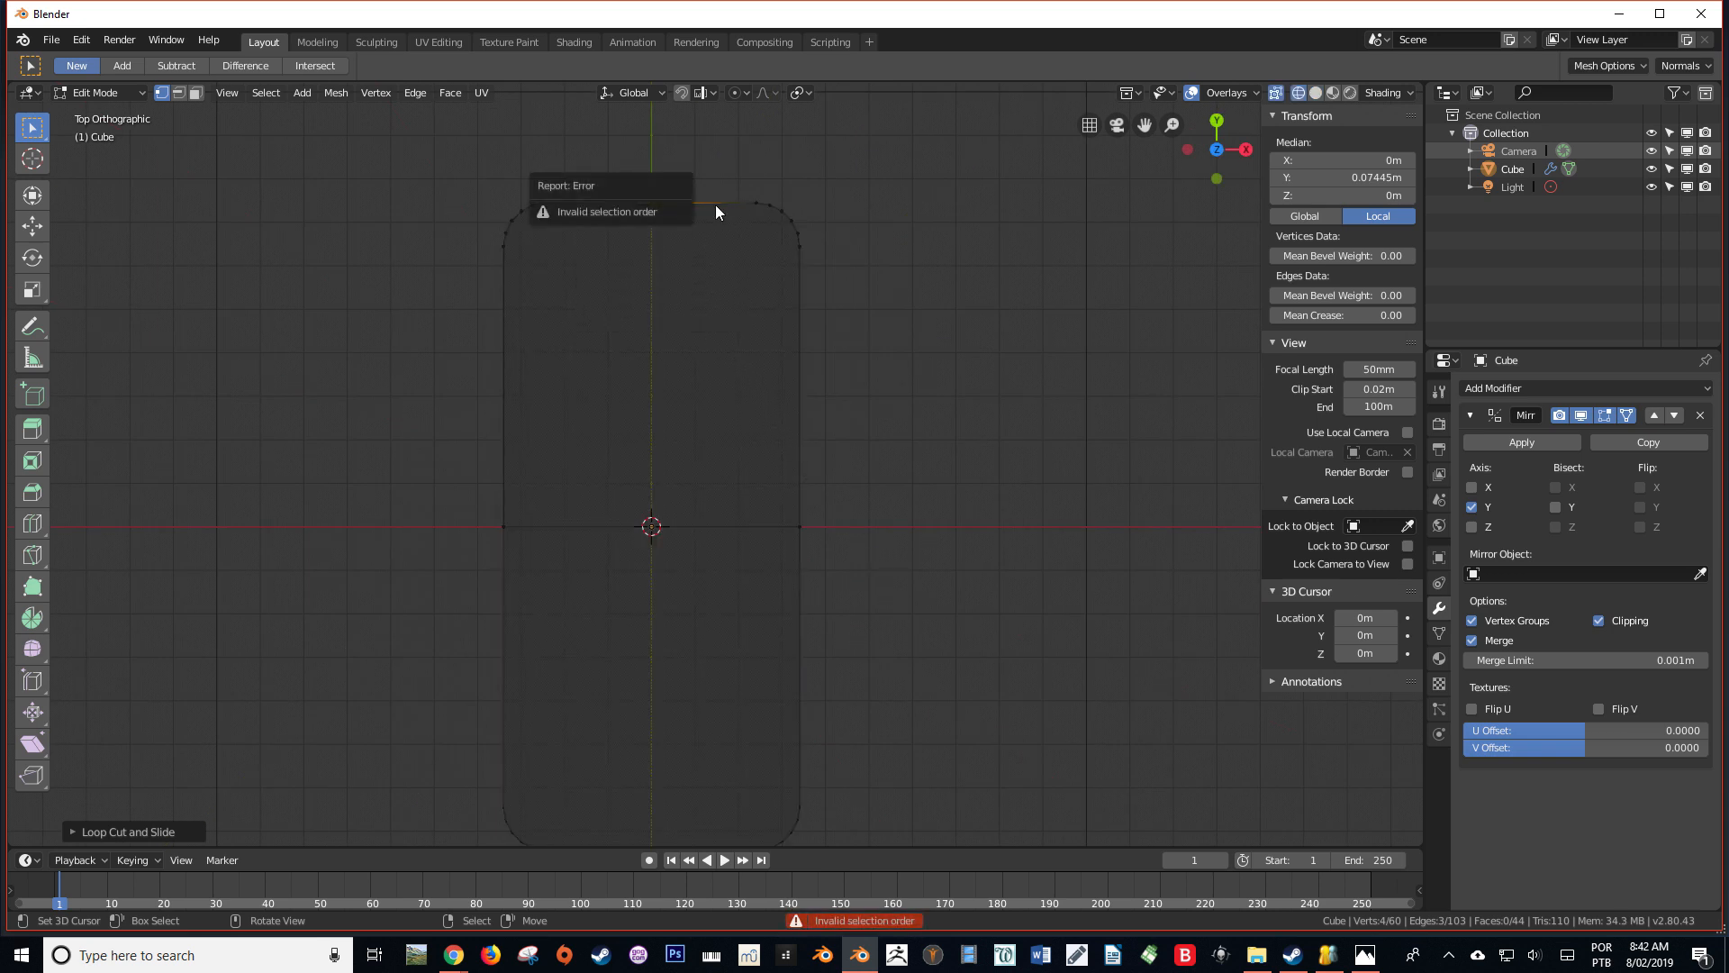
key("k")
left_click(655, 200)
left_click(652, 525)
key("Return")
Knife-cut the bottom face from the midpoint of the end edge to the body's centre on the mirror seam
key("ctrl+KP_7")
key("shift+z")
key("alt+a")
key("k")
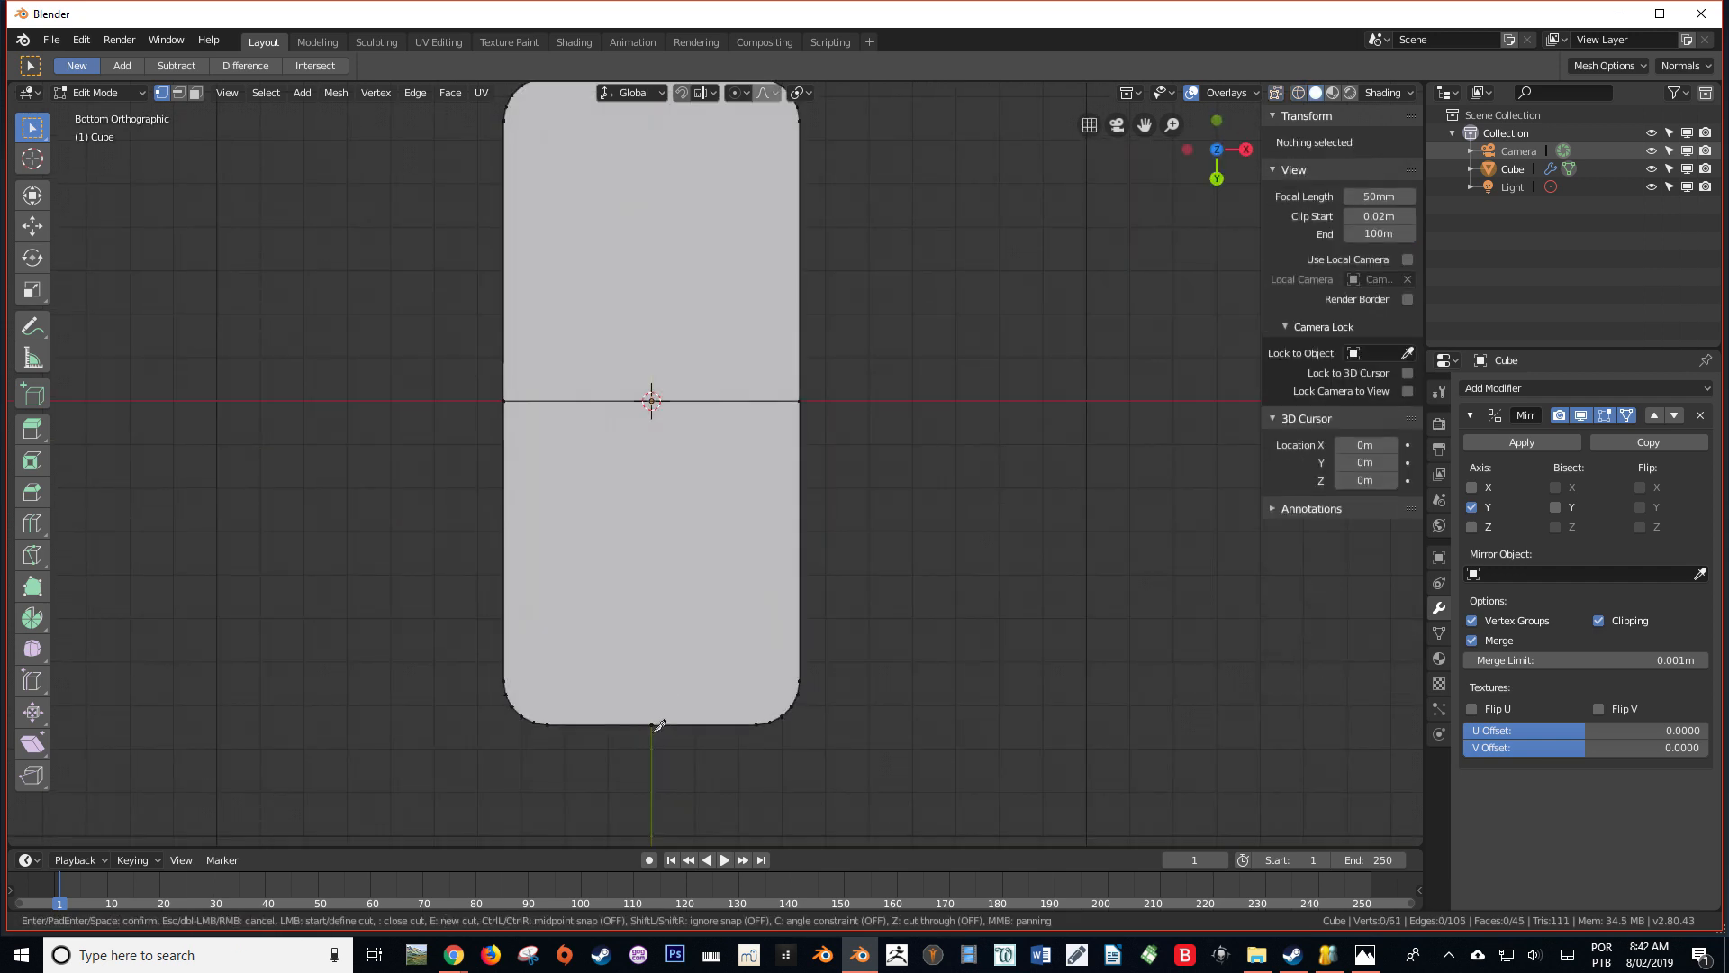
left_click(652, 723)
left_click(652, 400)
key("Return")
In wireframe top view, box-select the vertices on the negative X side of the centre line and delete them
mouse_move(652, 400)
middle_mouse_down()
mouse_move(687, 733)
mouse_move(570, 778)
middle_mouse_up()
key("KP_7")
key("shift+z")
key("alt+a")
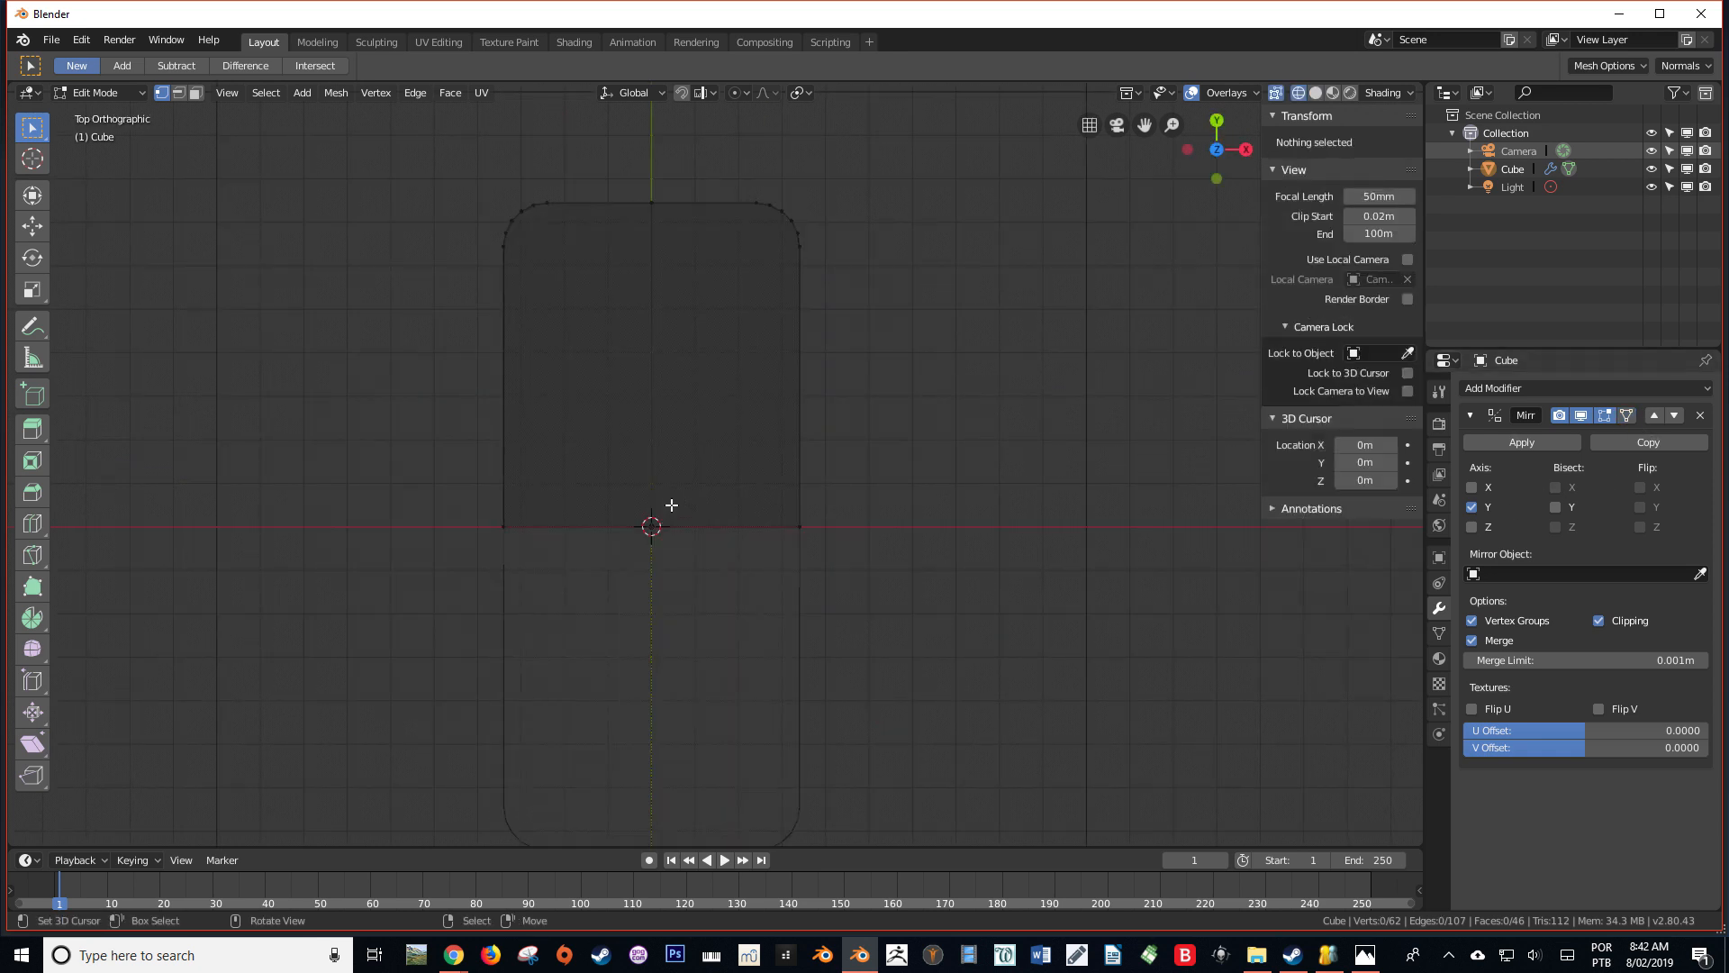
key("b")
left_click_drag(635, 640, 285, 90)
key("x")
left_click(288, 127)
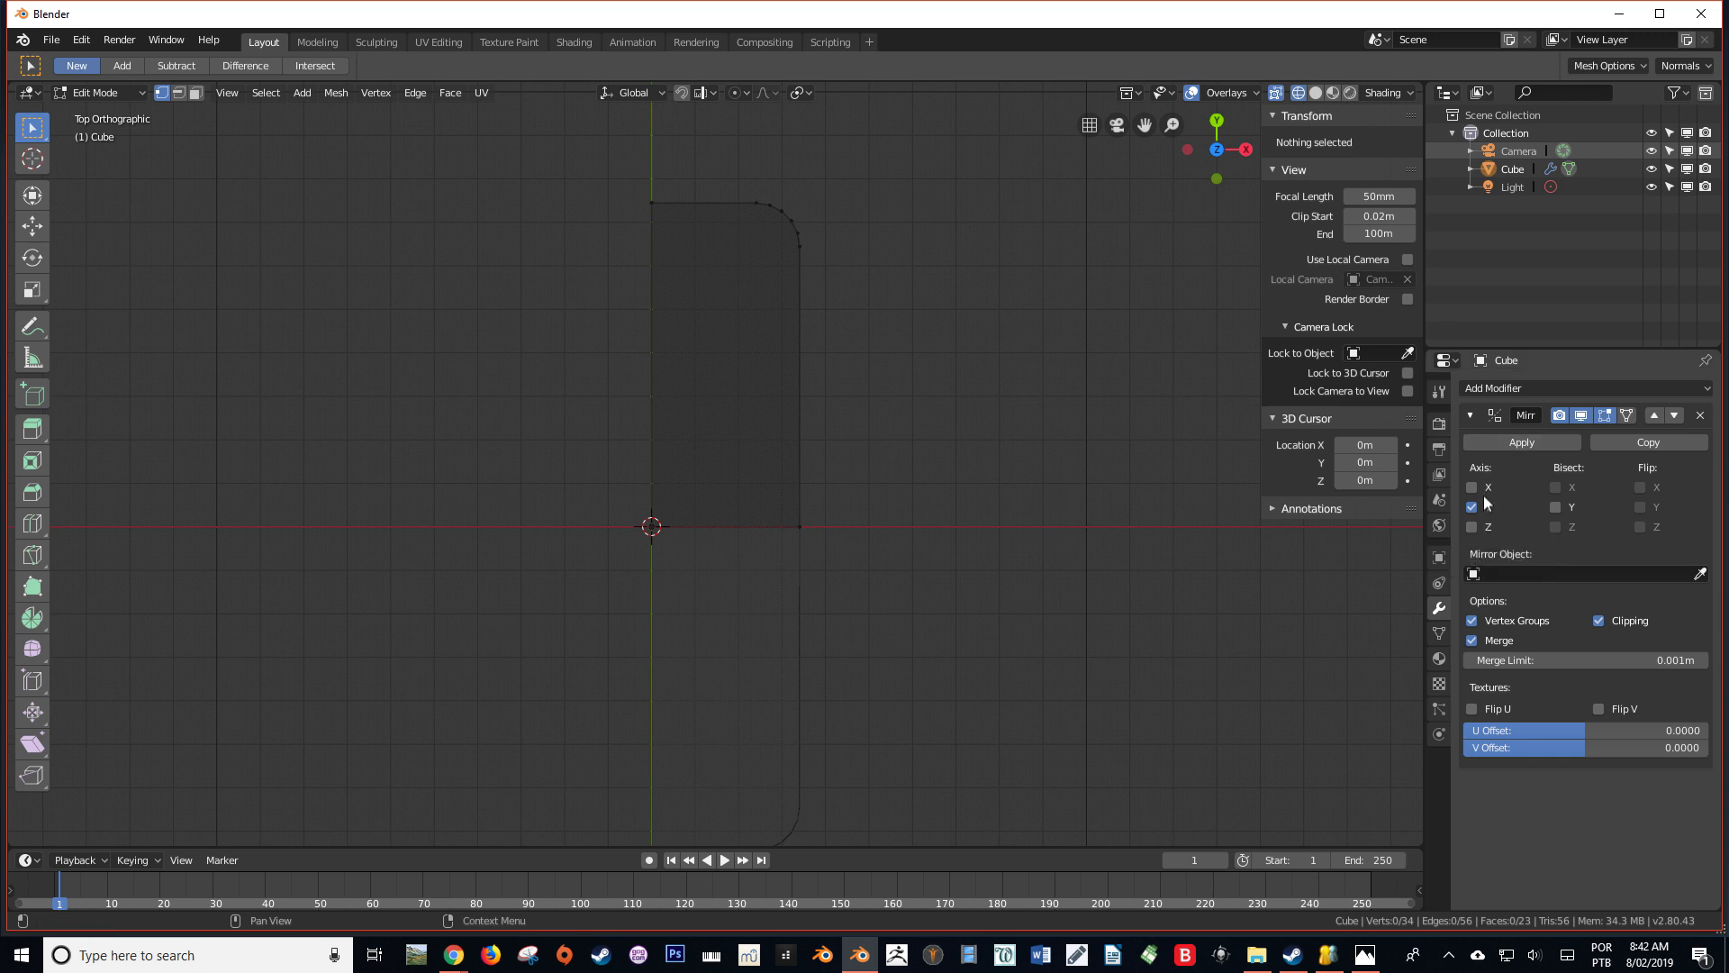
Enable the X axis in the Mirror modifier and return to solid shading to inspect the mirrored body
left_click(1473, 486)
middle_click_drag(795, 637, 759, 538)
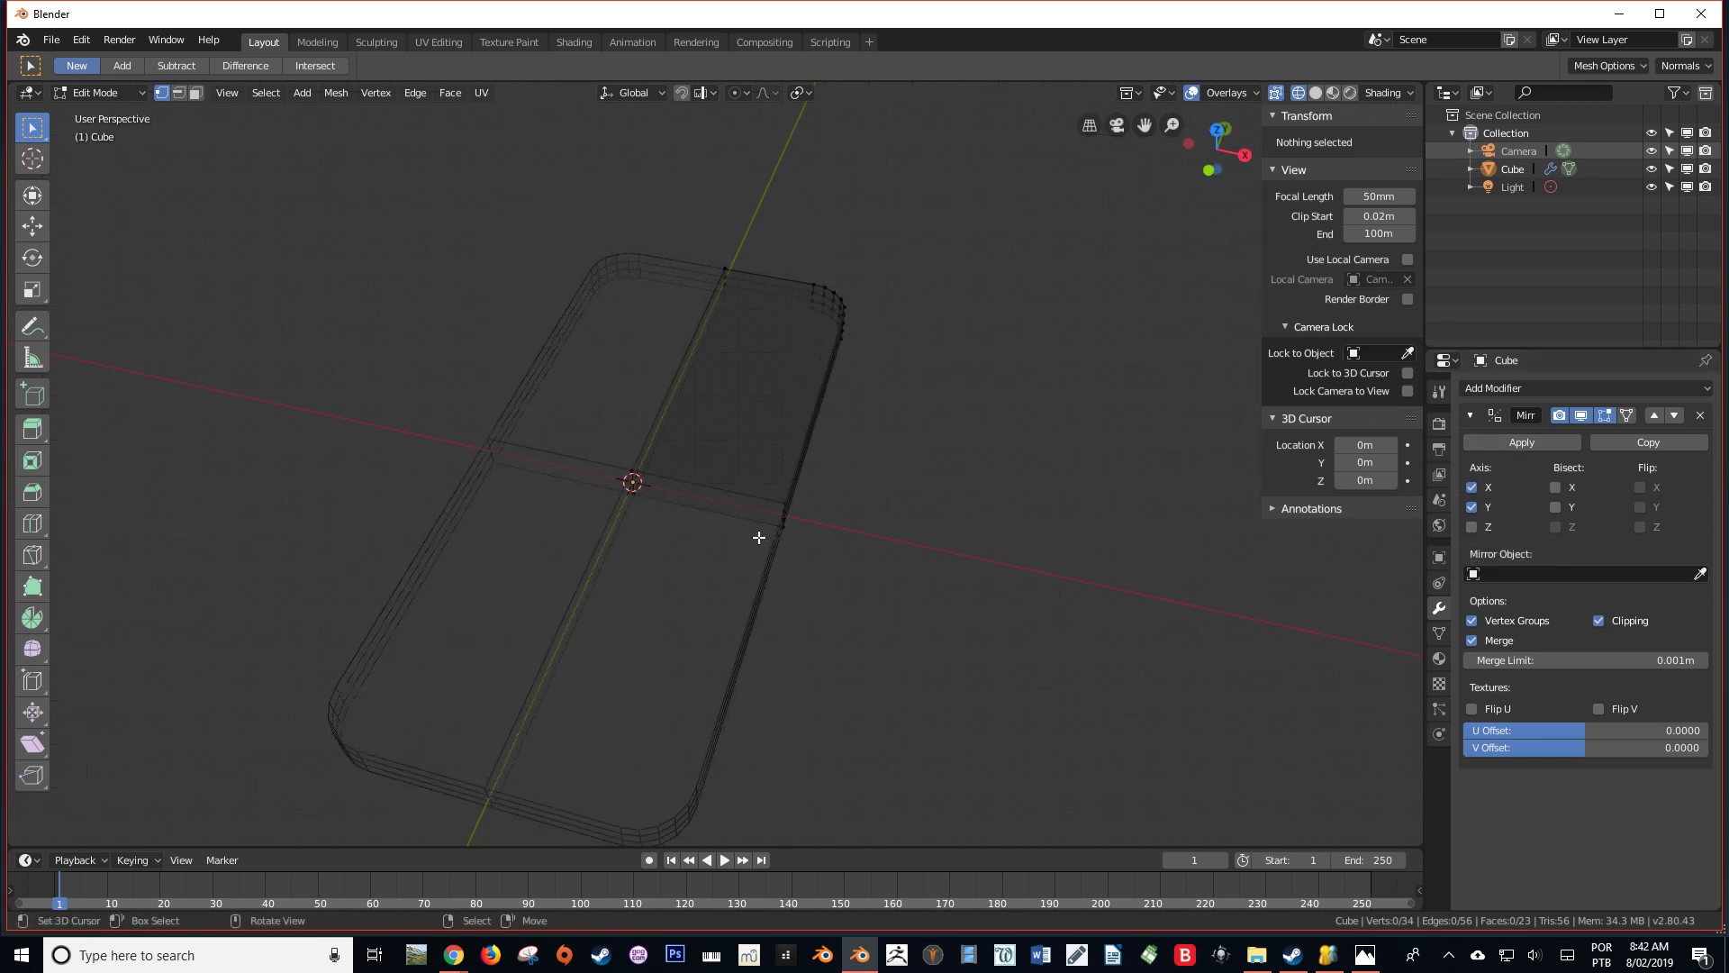
key("z")
mouse_move(869, 563)
middle_mouse_down()
mouse_move(576, 448)
mouse_move(533, 538)
middle_mouse_up()
middle_click_drag(772, 531, 764, 530)
middle_click_drag(838, 576, 741, 524, "shift")
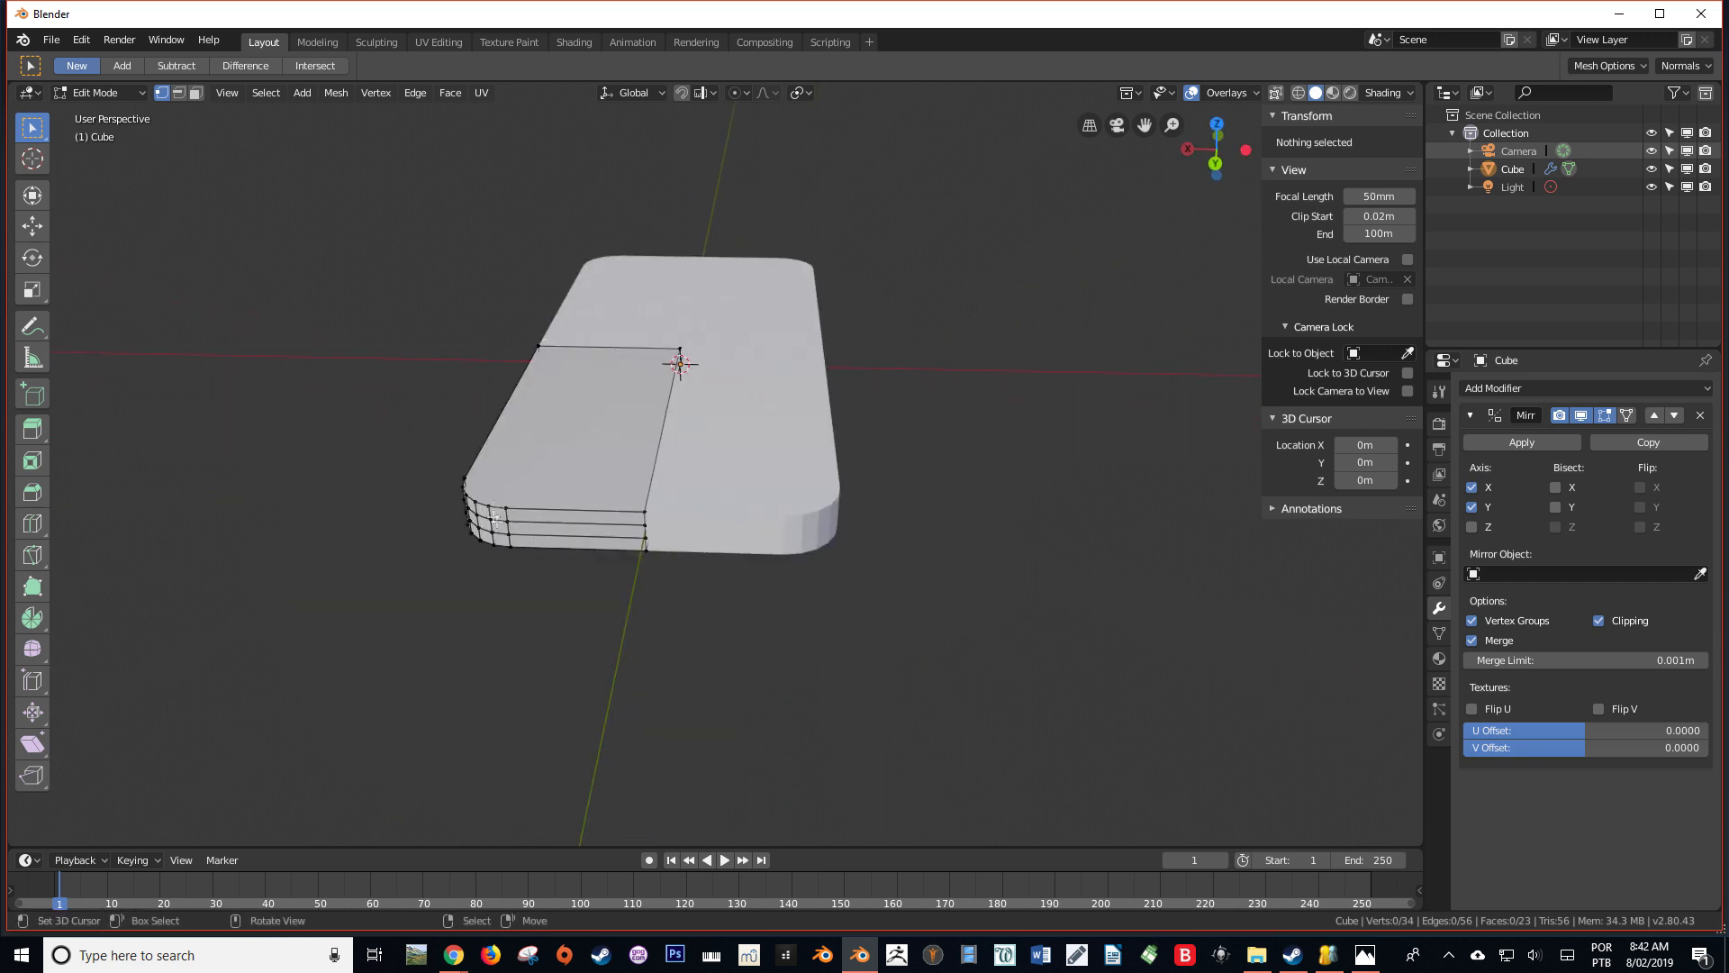
middle_click_drag(463, 527, 798, 515)
middle_click_drag(768, 288, 824, 541)
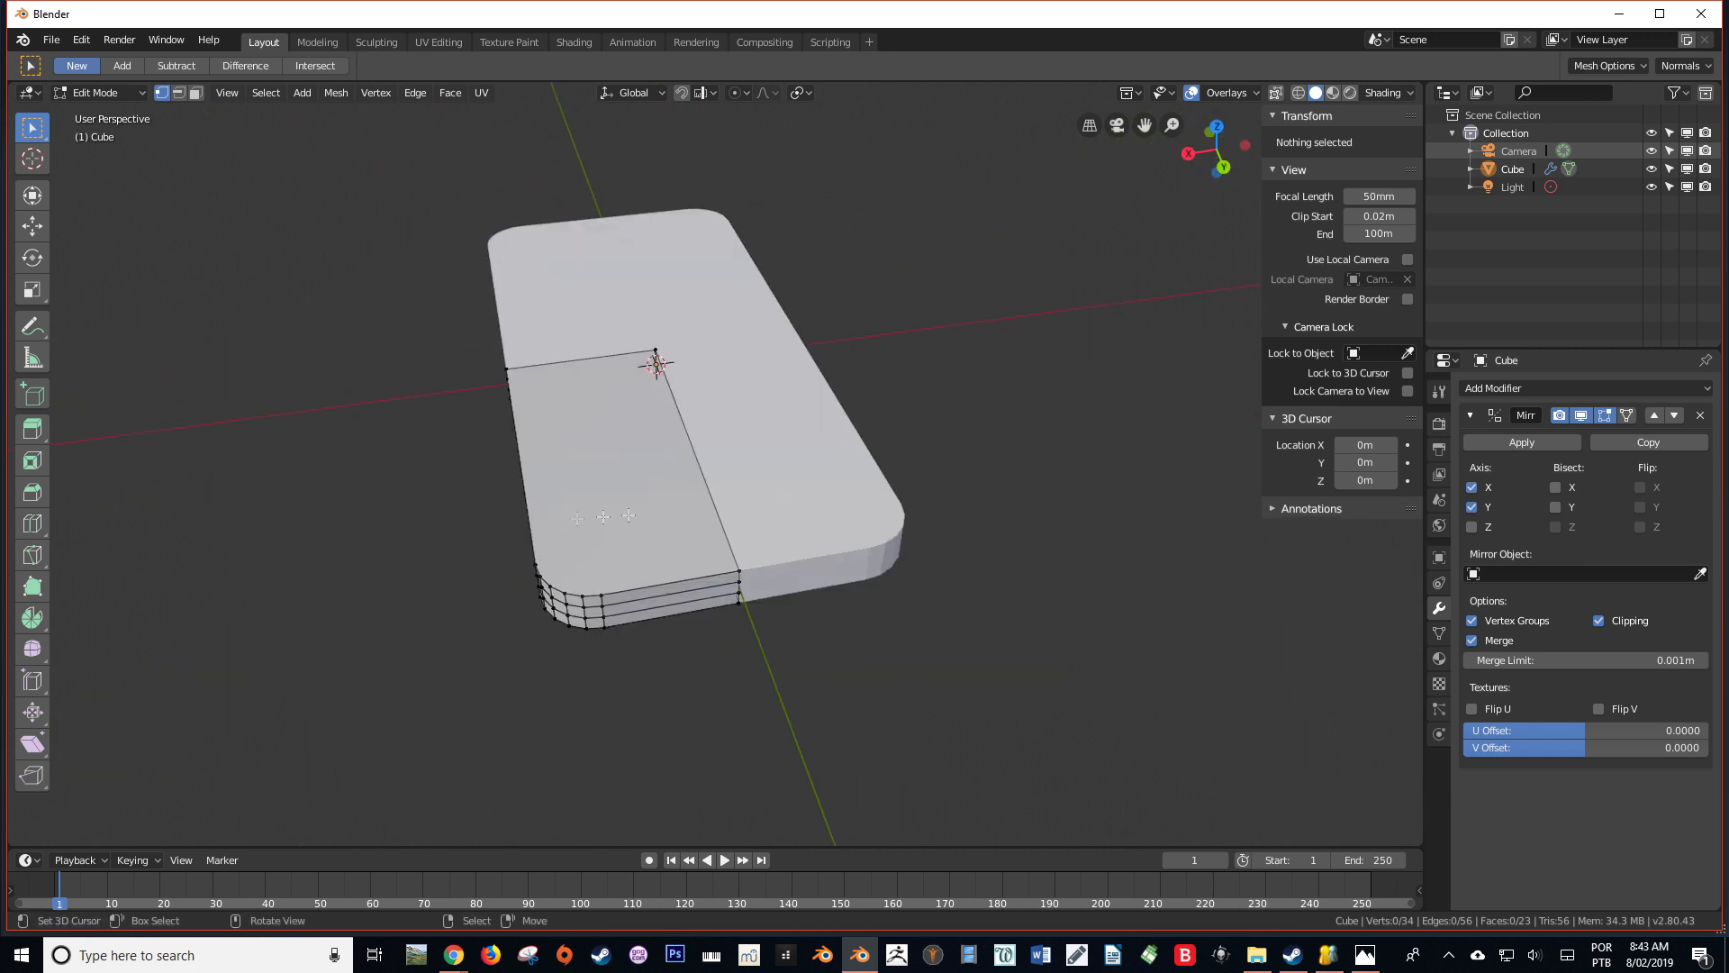
middle_click_drag(699, 579, 720, 464)
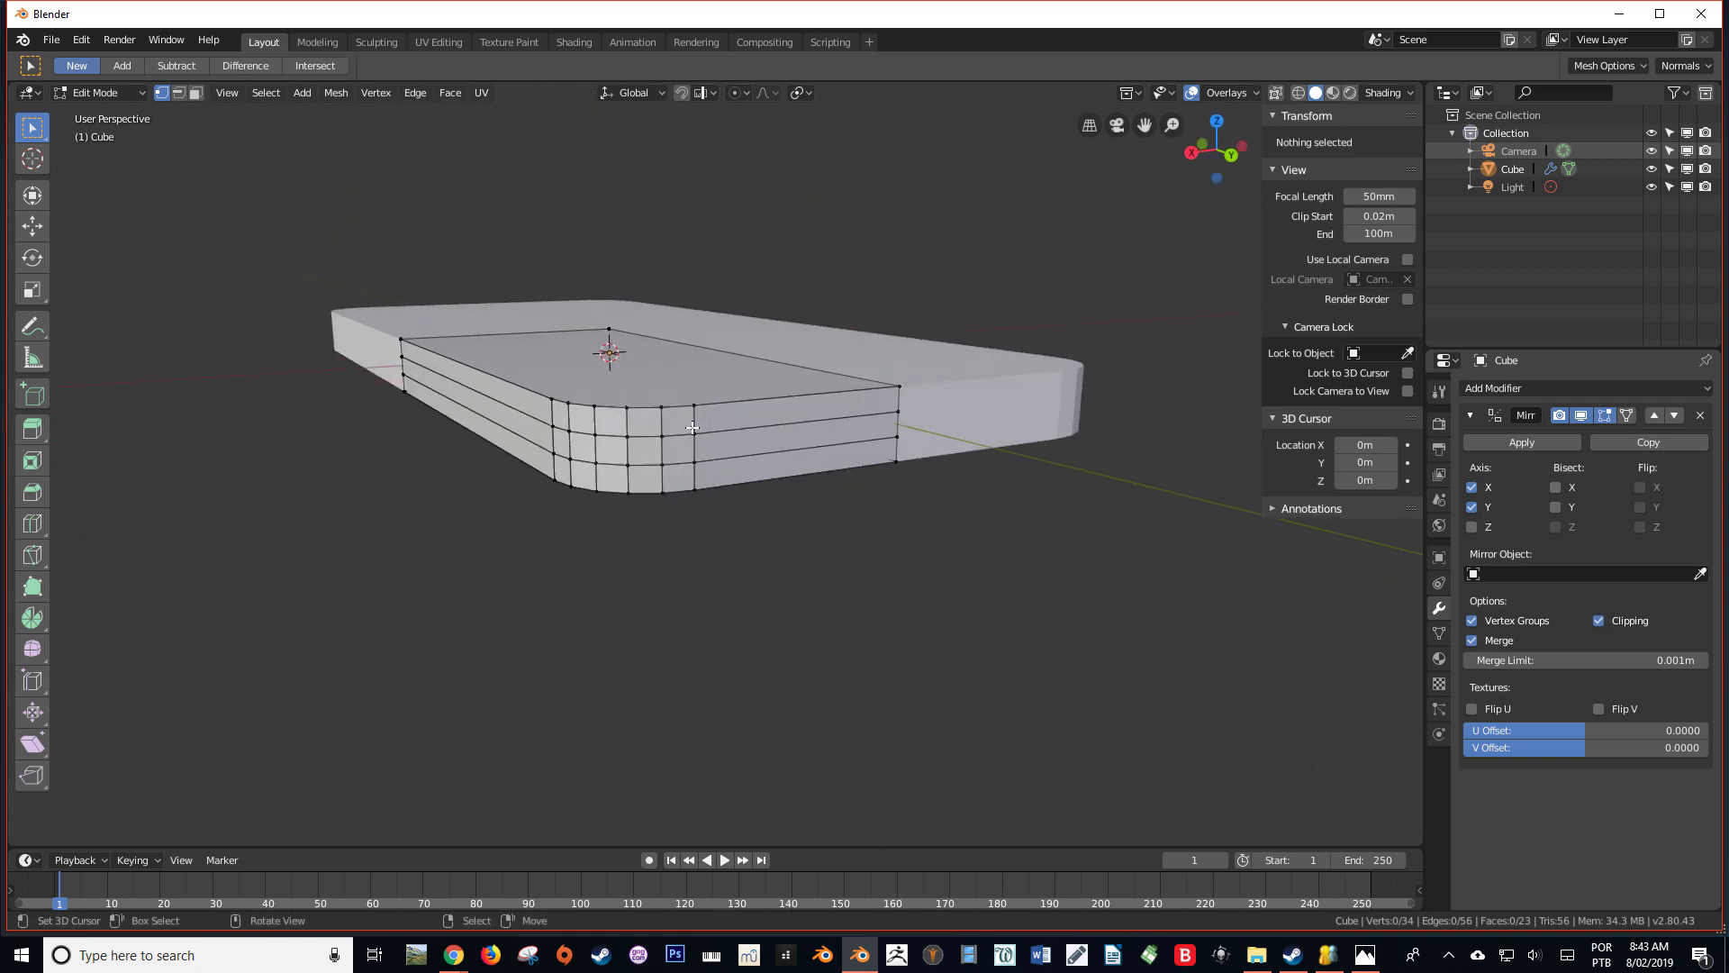
Select the middle side face at the body's end and try scaling it along Z
left_click(693, 428)
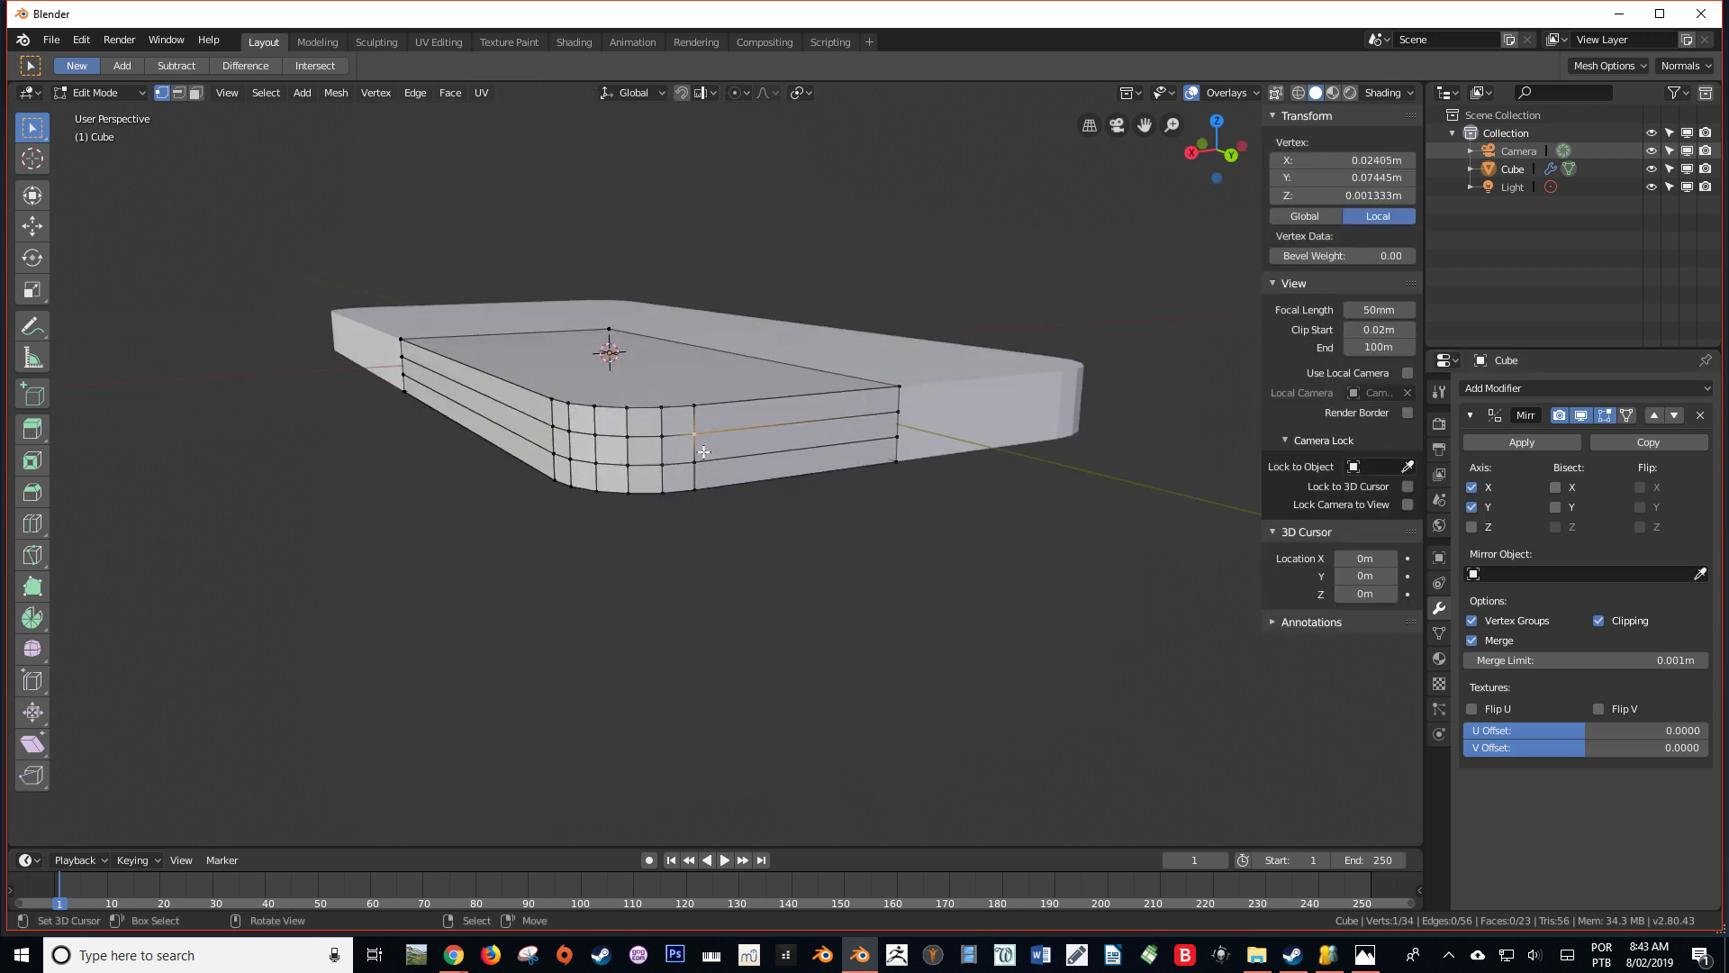
right_click(702, 457, "shift")
right_click(905, 416, "shift")
right_click(903, 434, "shift")
key("s")
key("z")
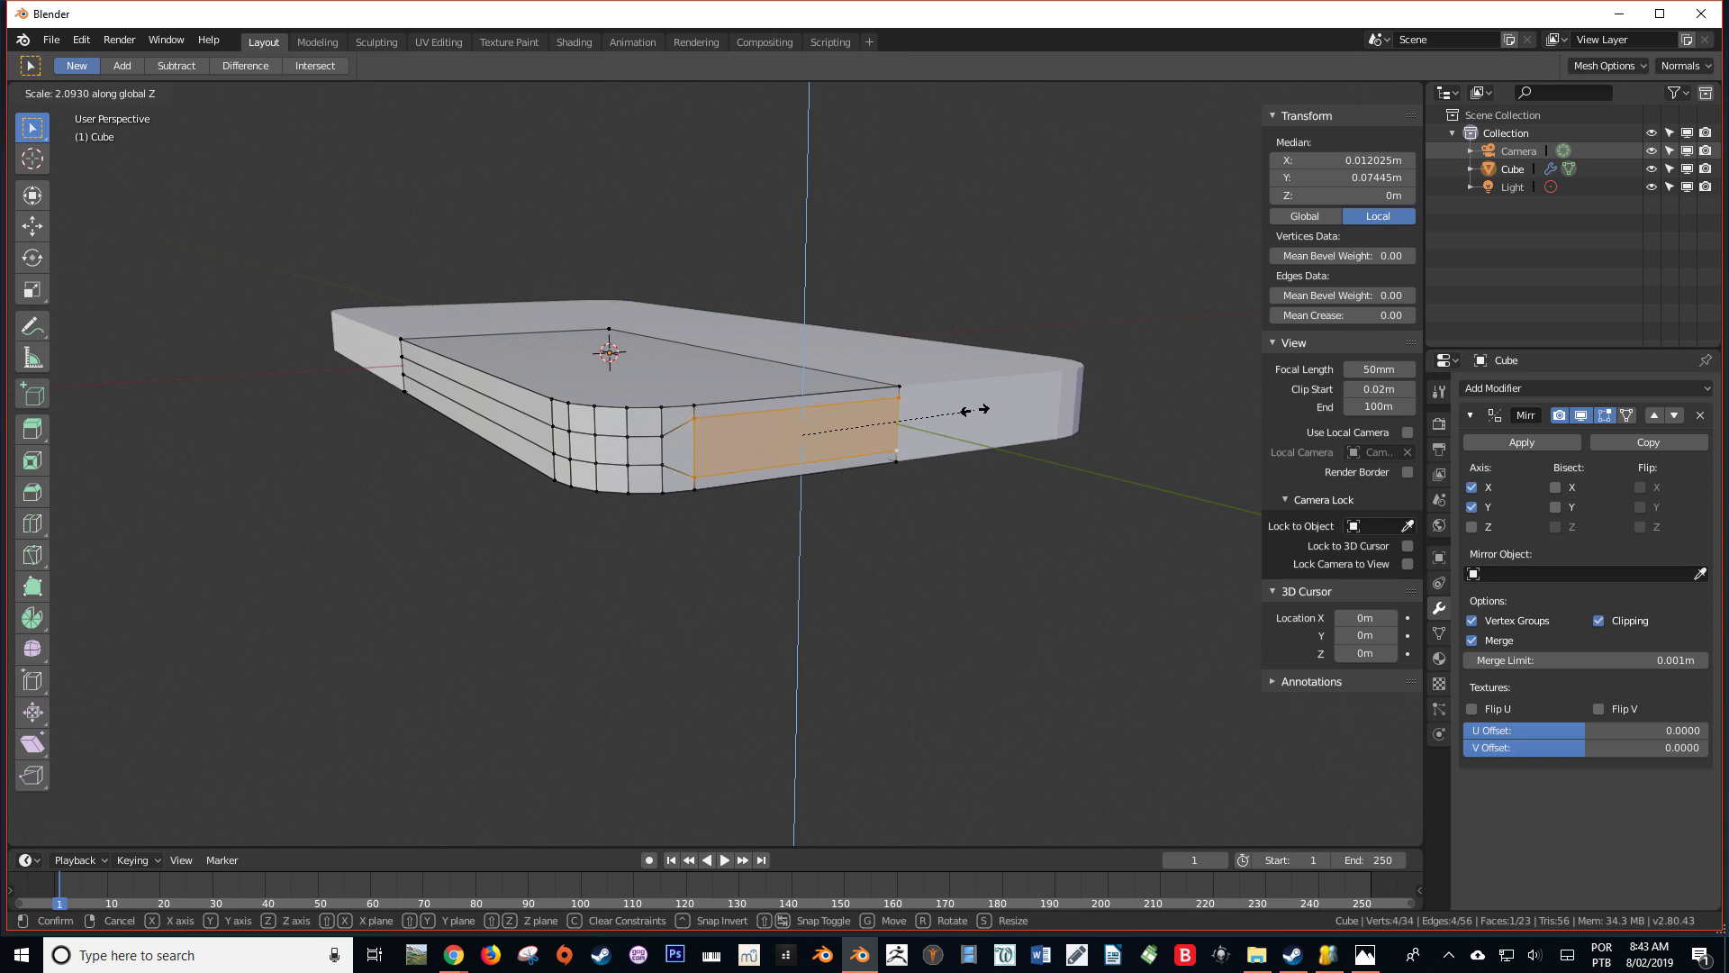
key("Escape")
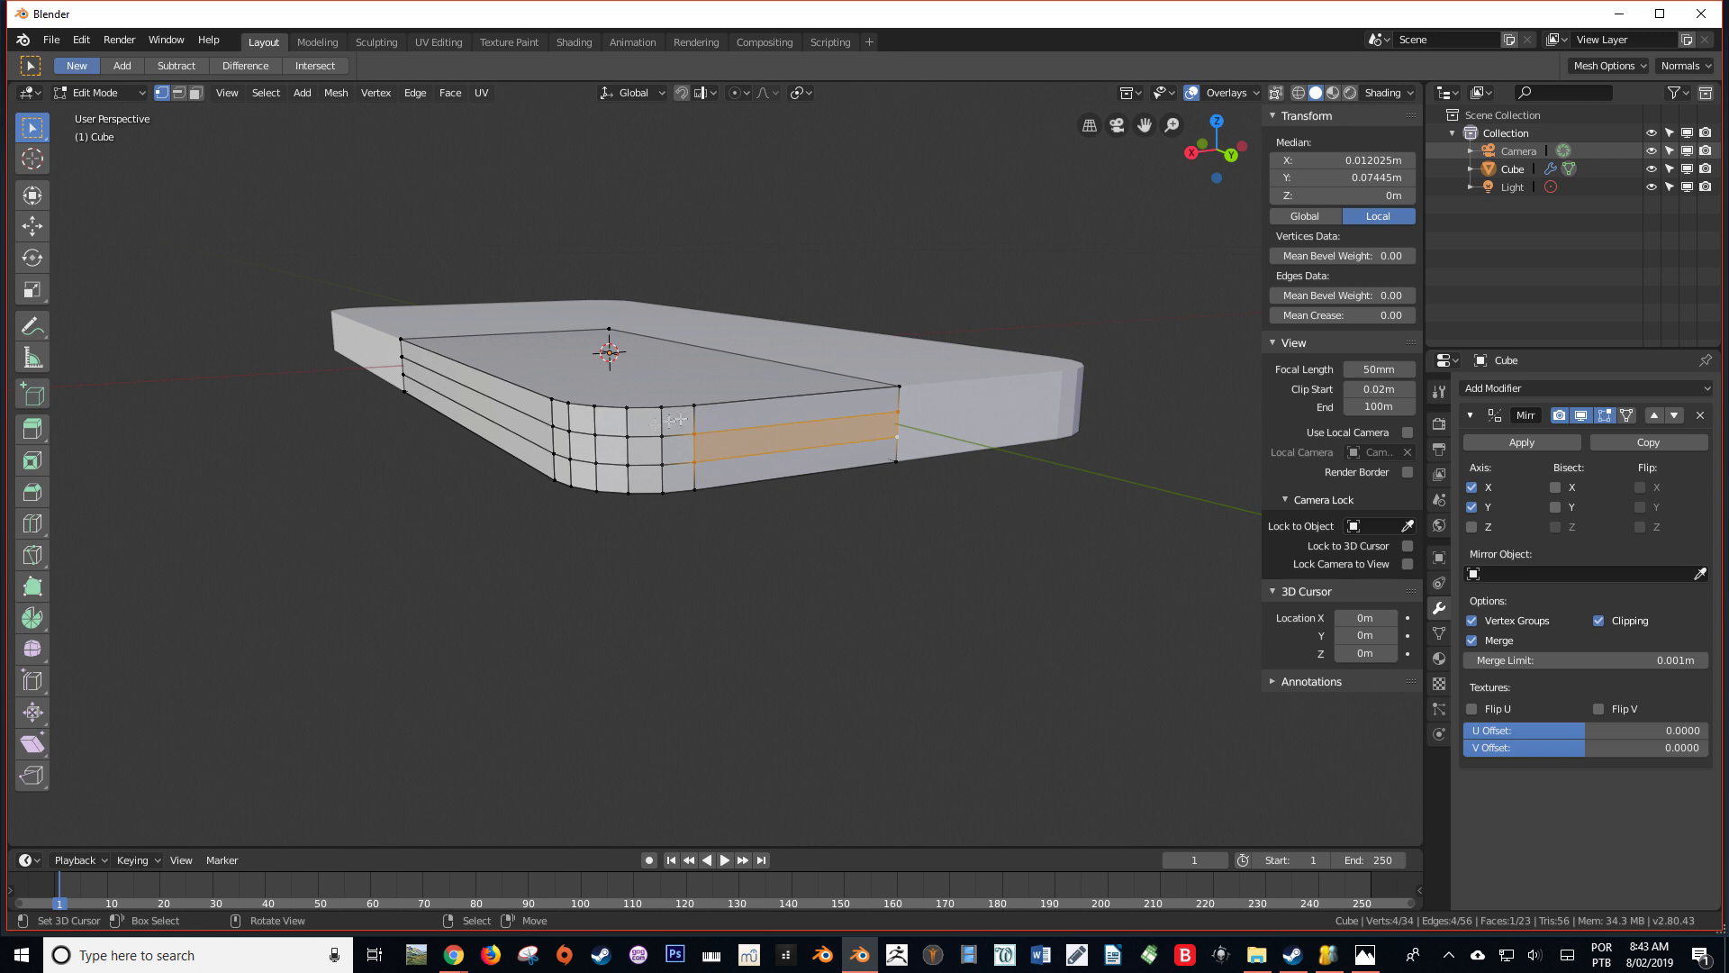
Turn on proportional editing, then select the quarter's top and bottom edge loops and hide them
key("KP_3")
key("ctrl+KP_1")
scroll(734, 426, "up", 4)
middle_click_drag(513, 324, 608, 508, "shift")
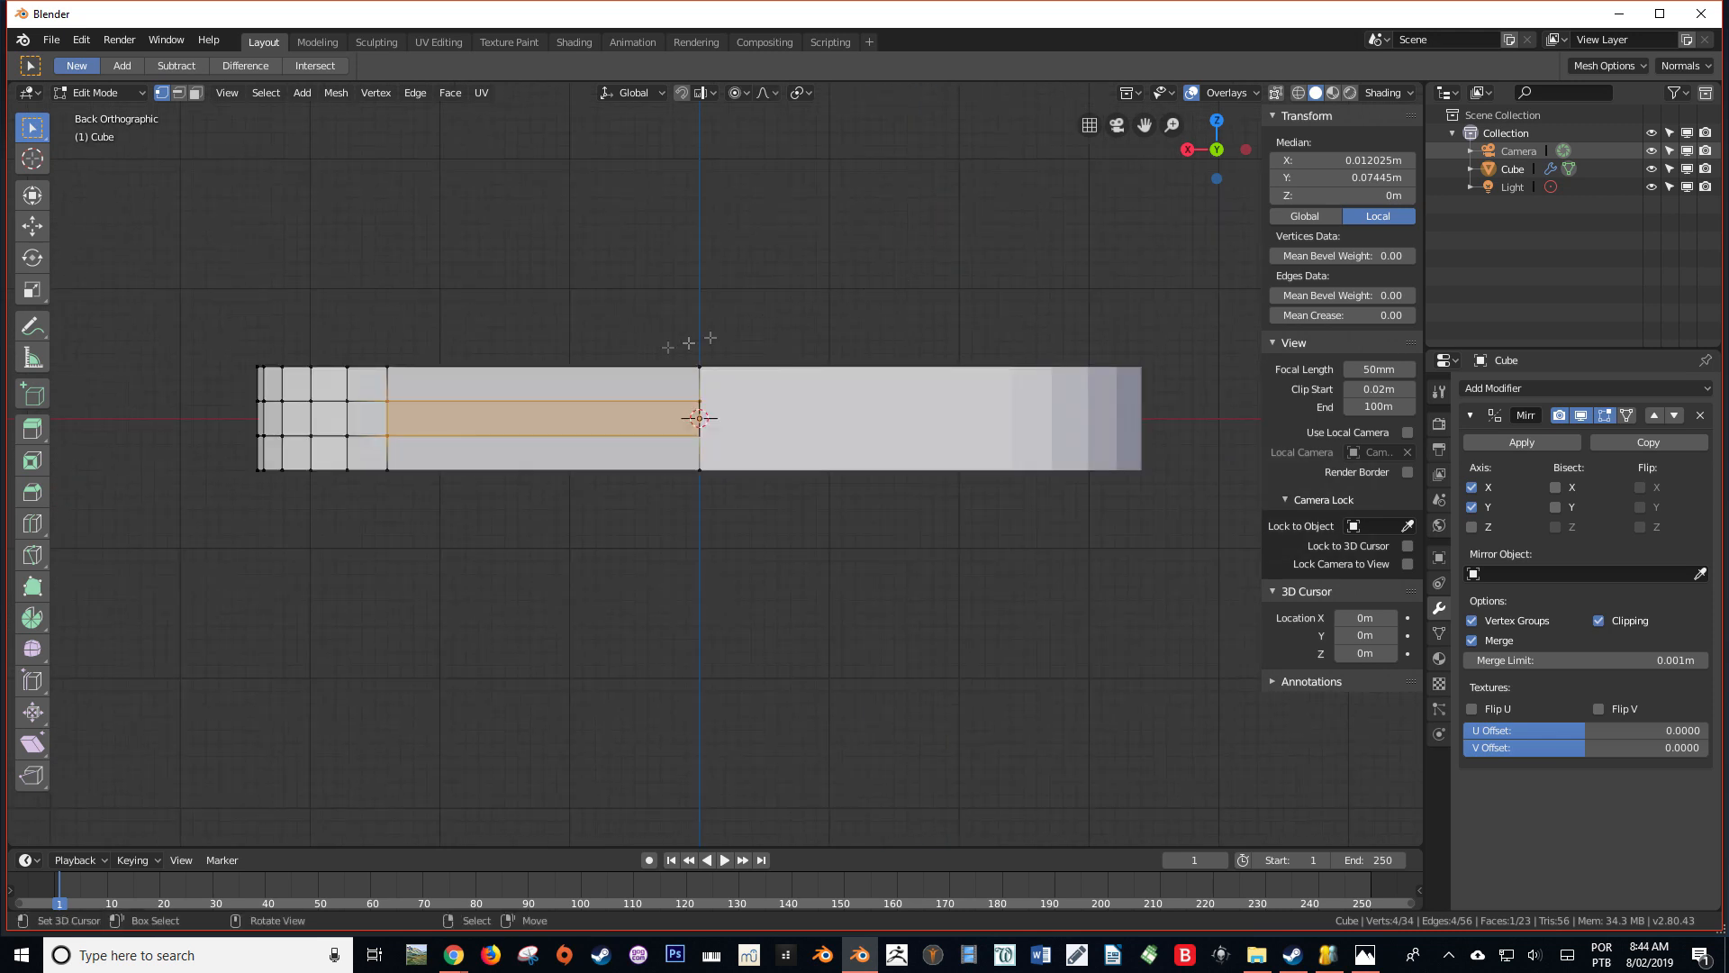
left_click(355, 359, "alt")
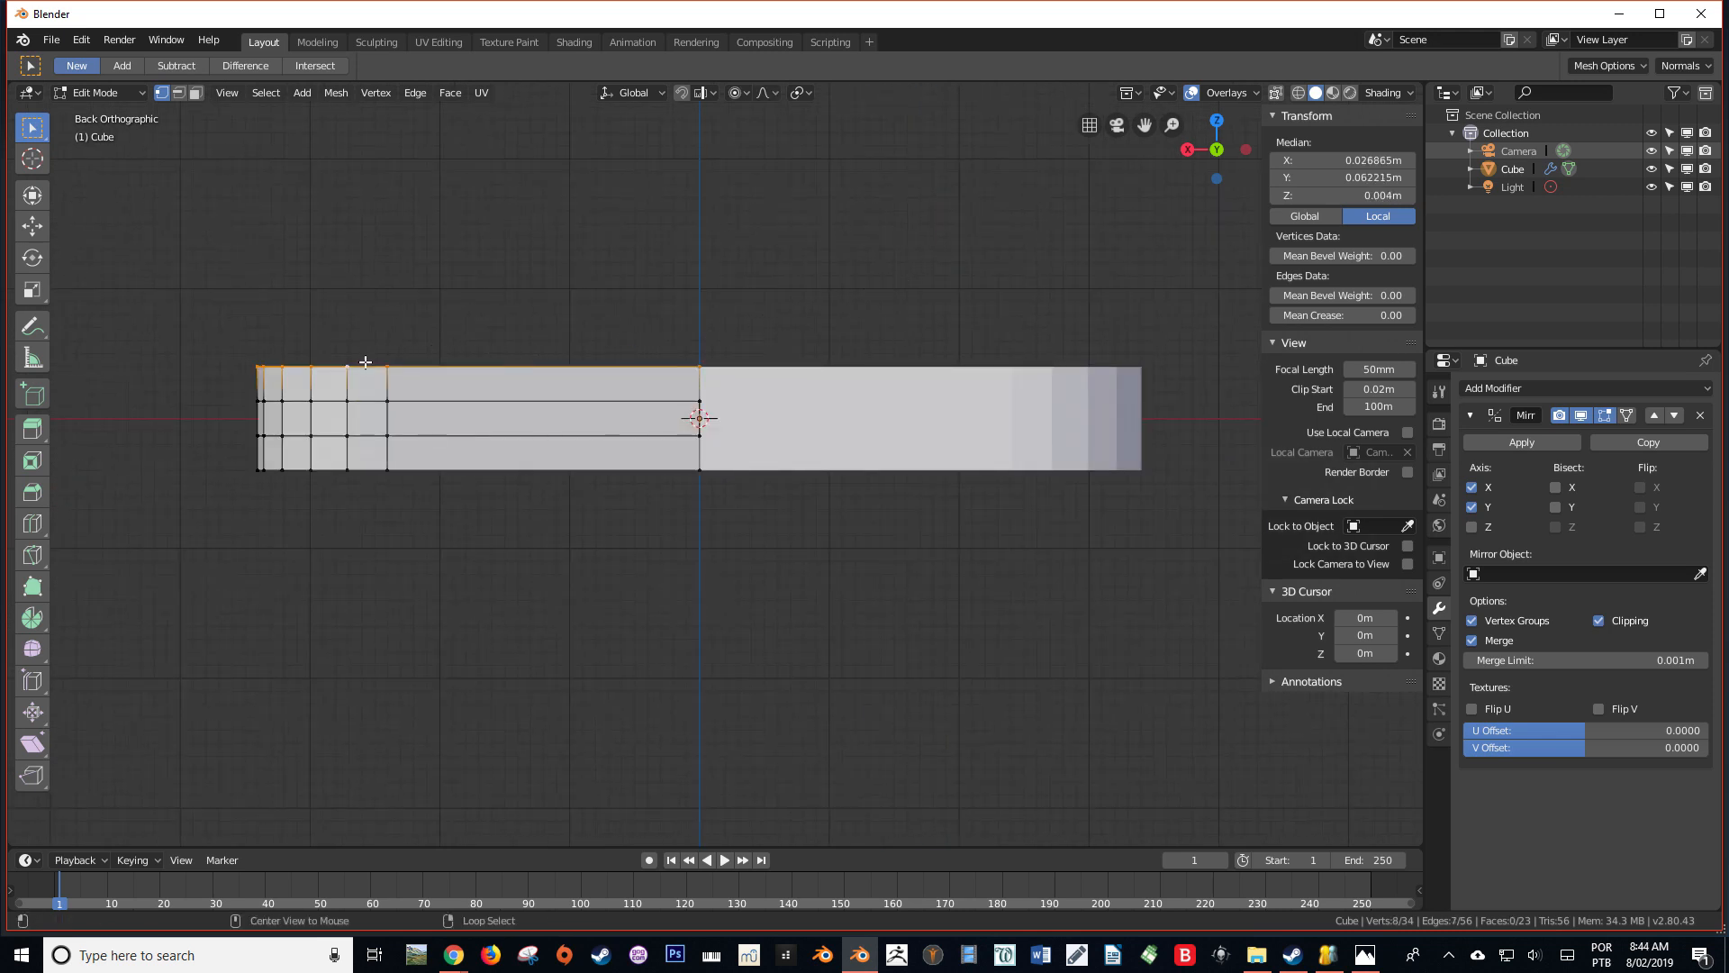
left_click(350, 468, "alt+shift")
middle_click_drag(349, 468, 534, 558)
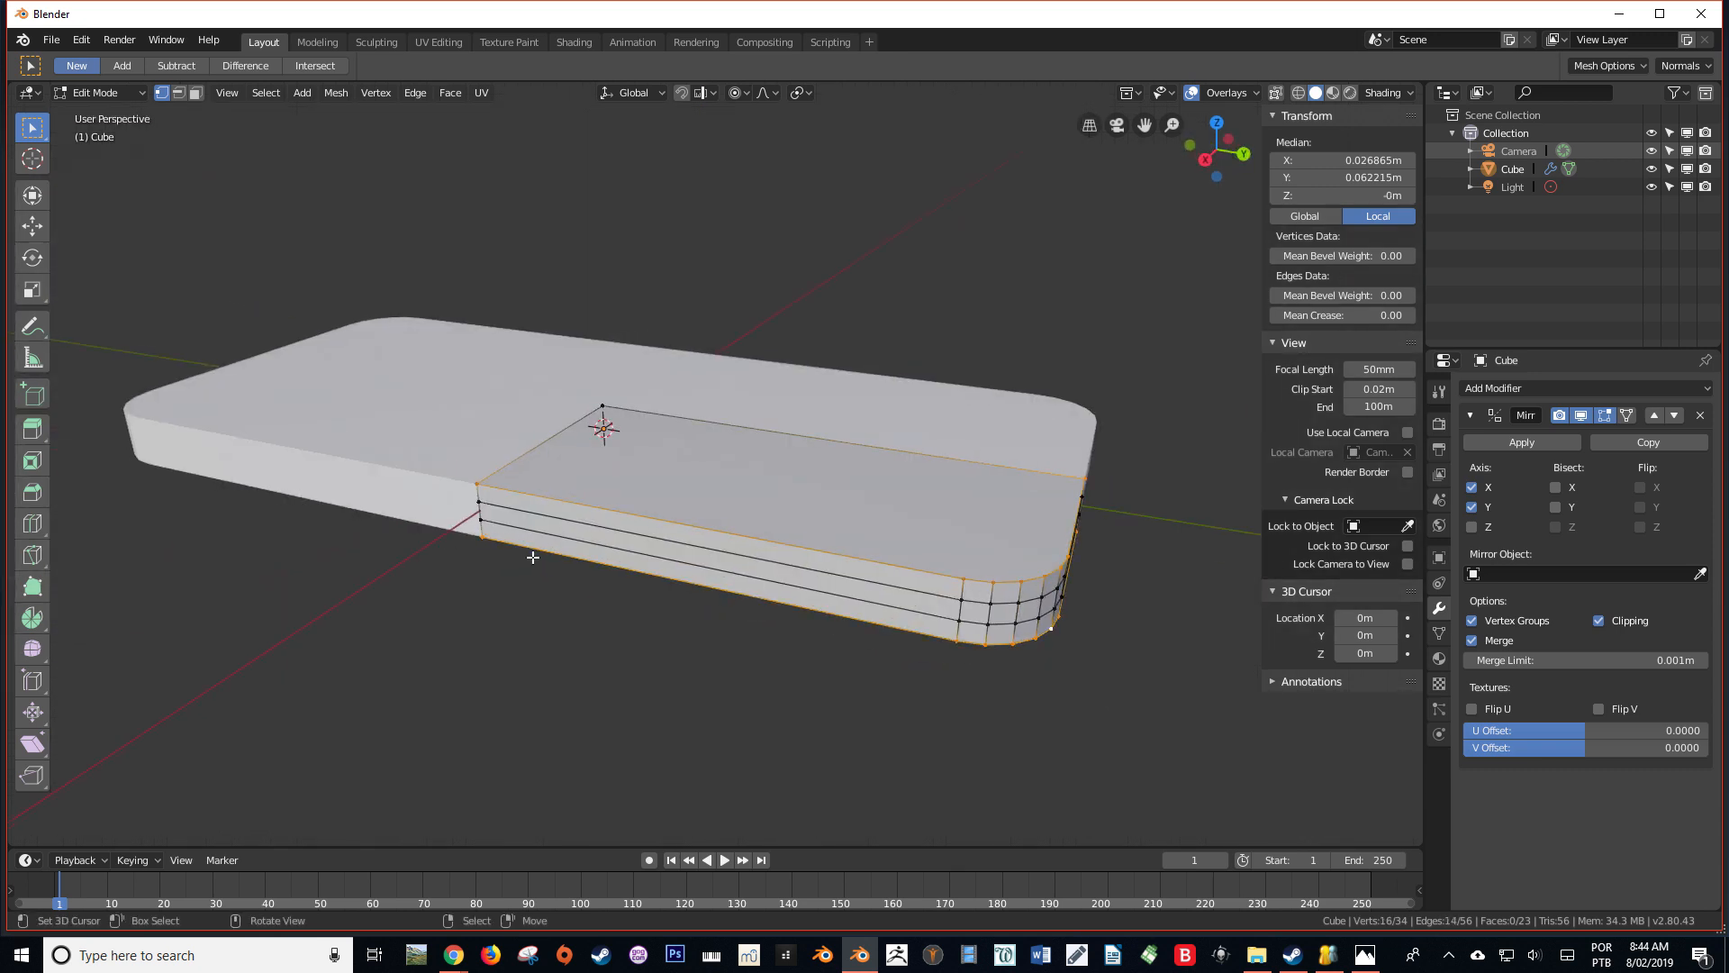
key("h")
Hide the stray vertex left at the body's centre inside the remaining side strip
middle_click_drag(670, 529, 503, 441)
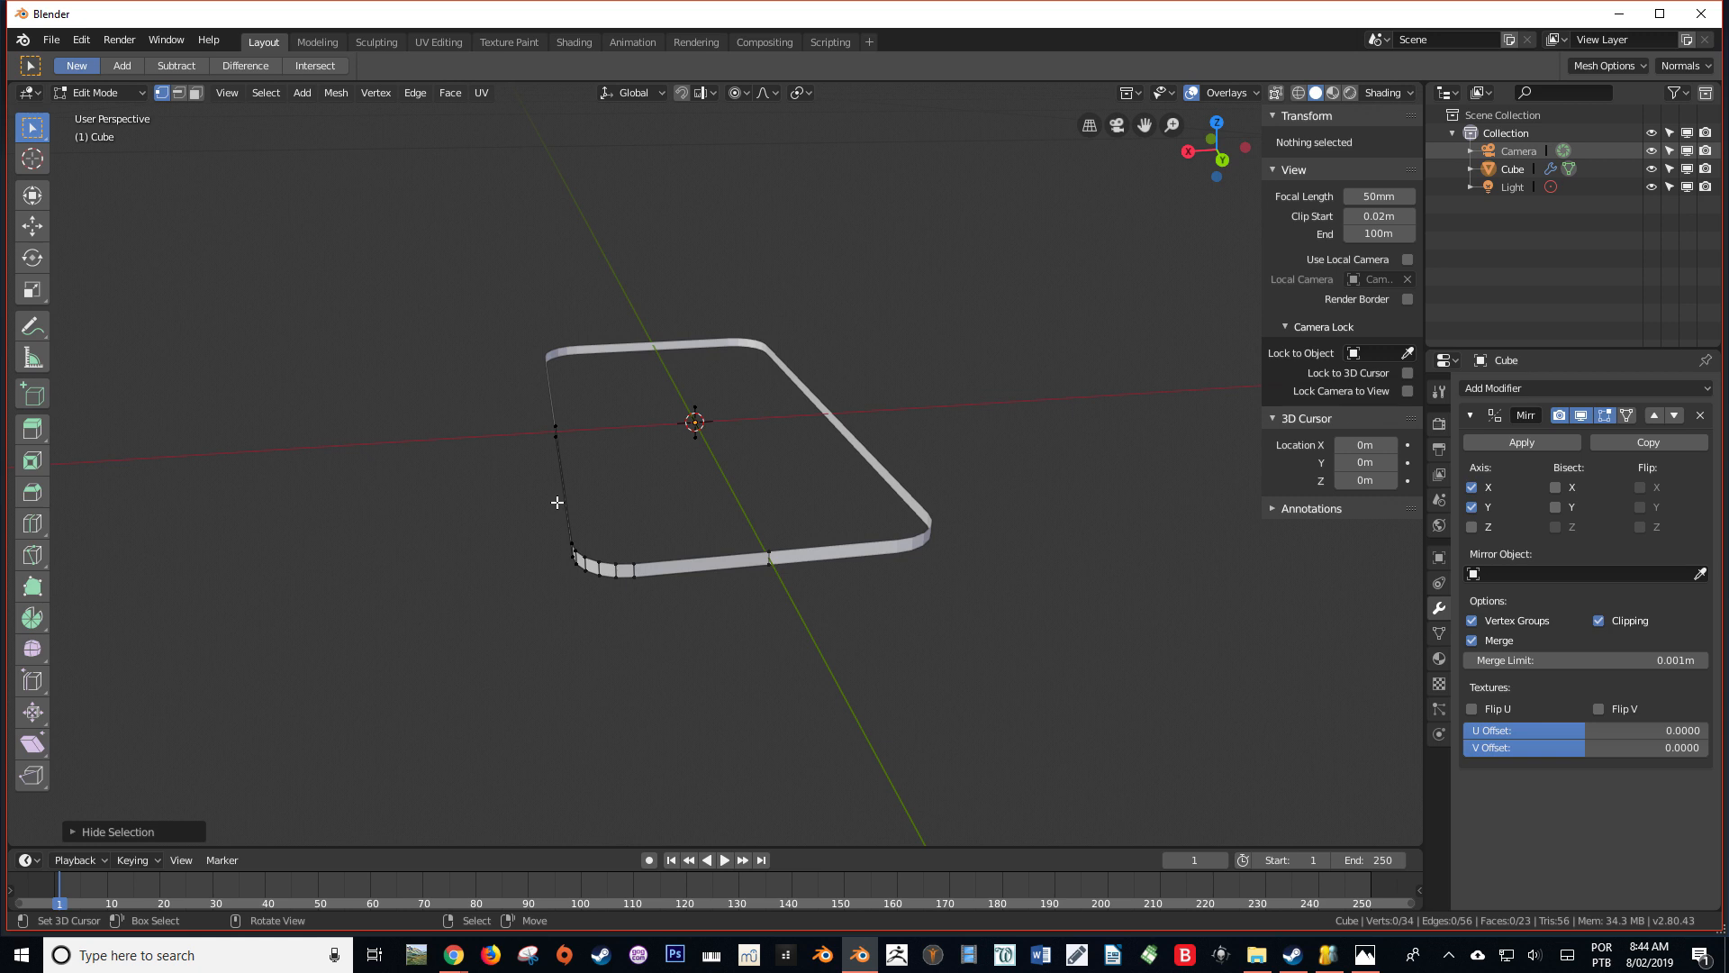
key("ctrl+KP_1")
scroll(557, 502, "up", 5)
middle_click_drag(621, 428, 812, 473, "shift")
right_click(812, 473)
key("h")
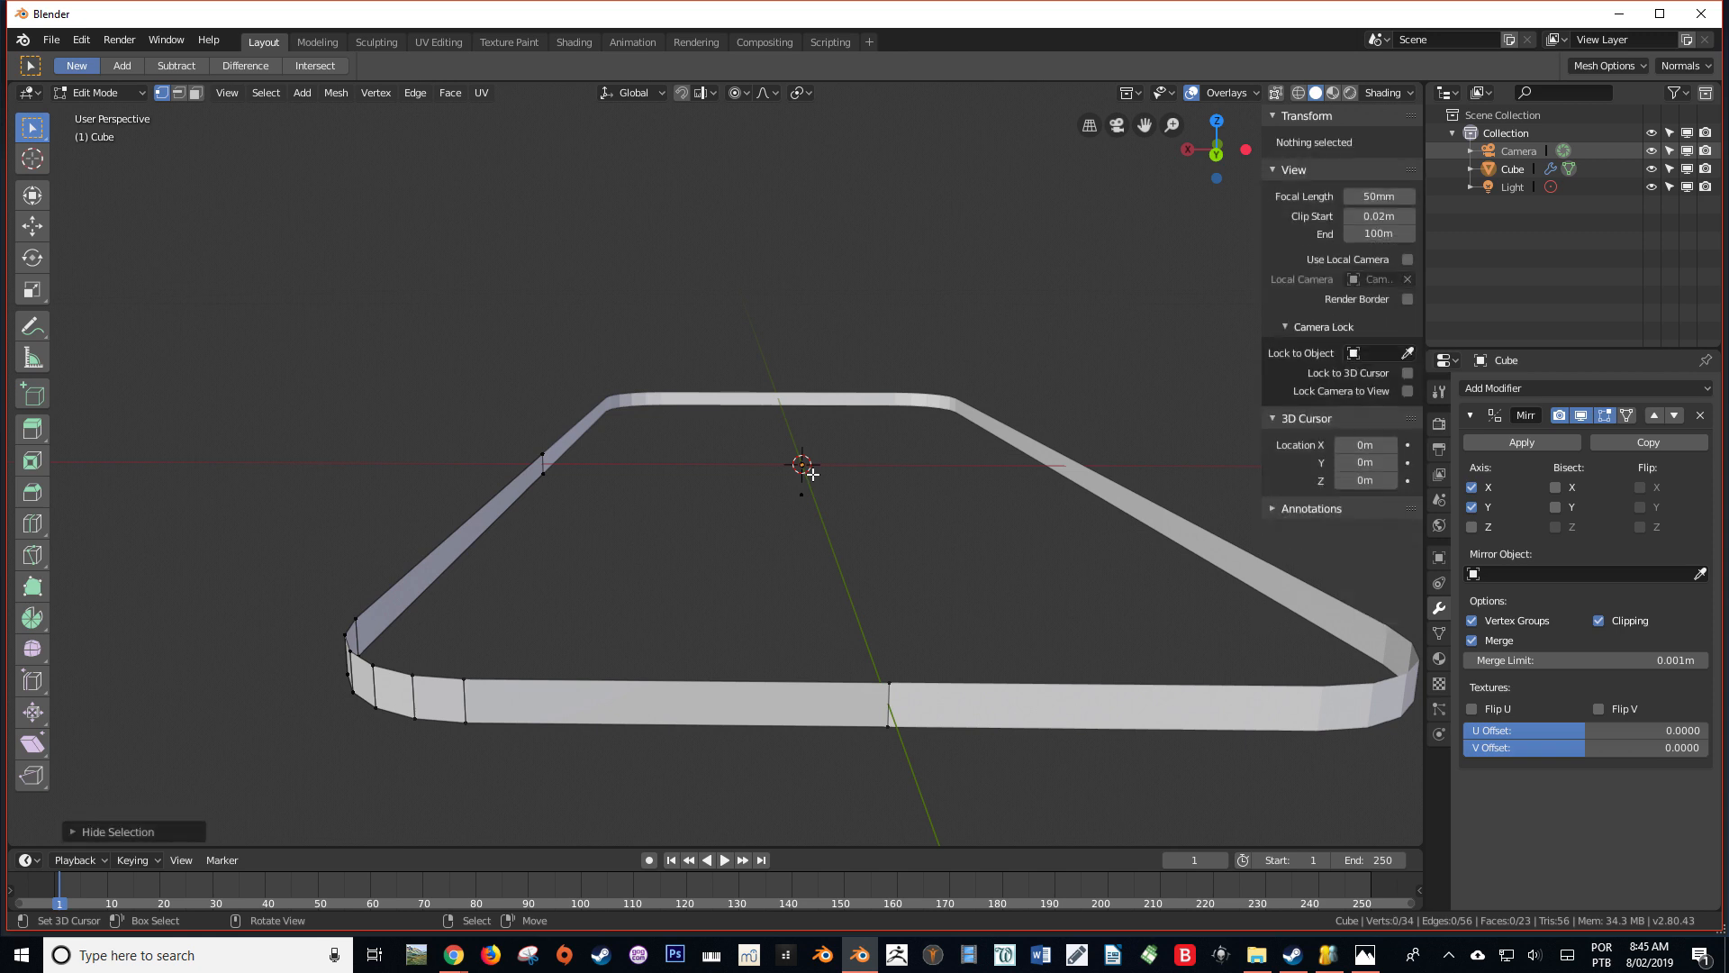
Select the four corner vertices of the side strip's flat end face in front view
middle_click_drag(802, 490, 765, 546)
key("KP_1")
right_click(723, 487)
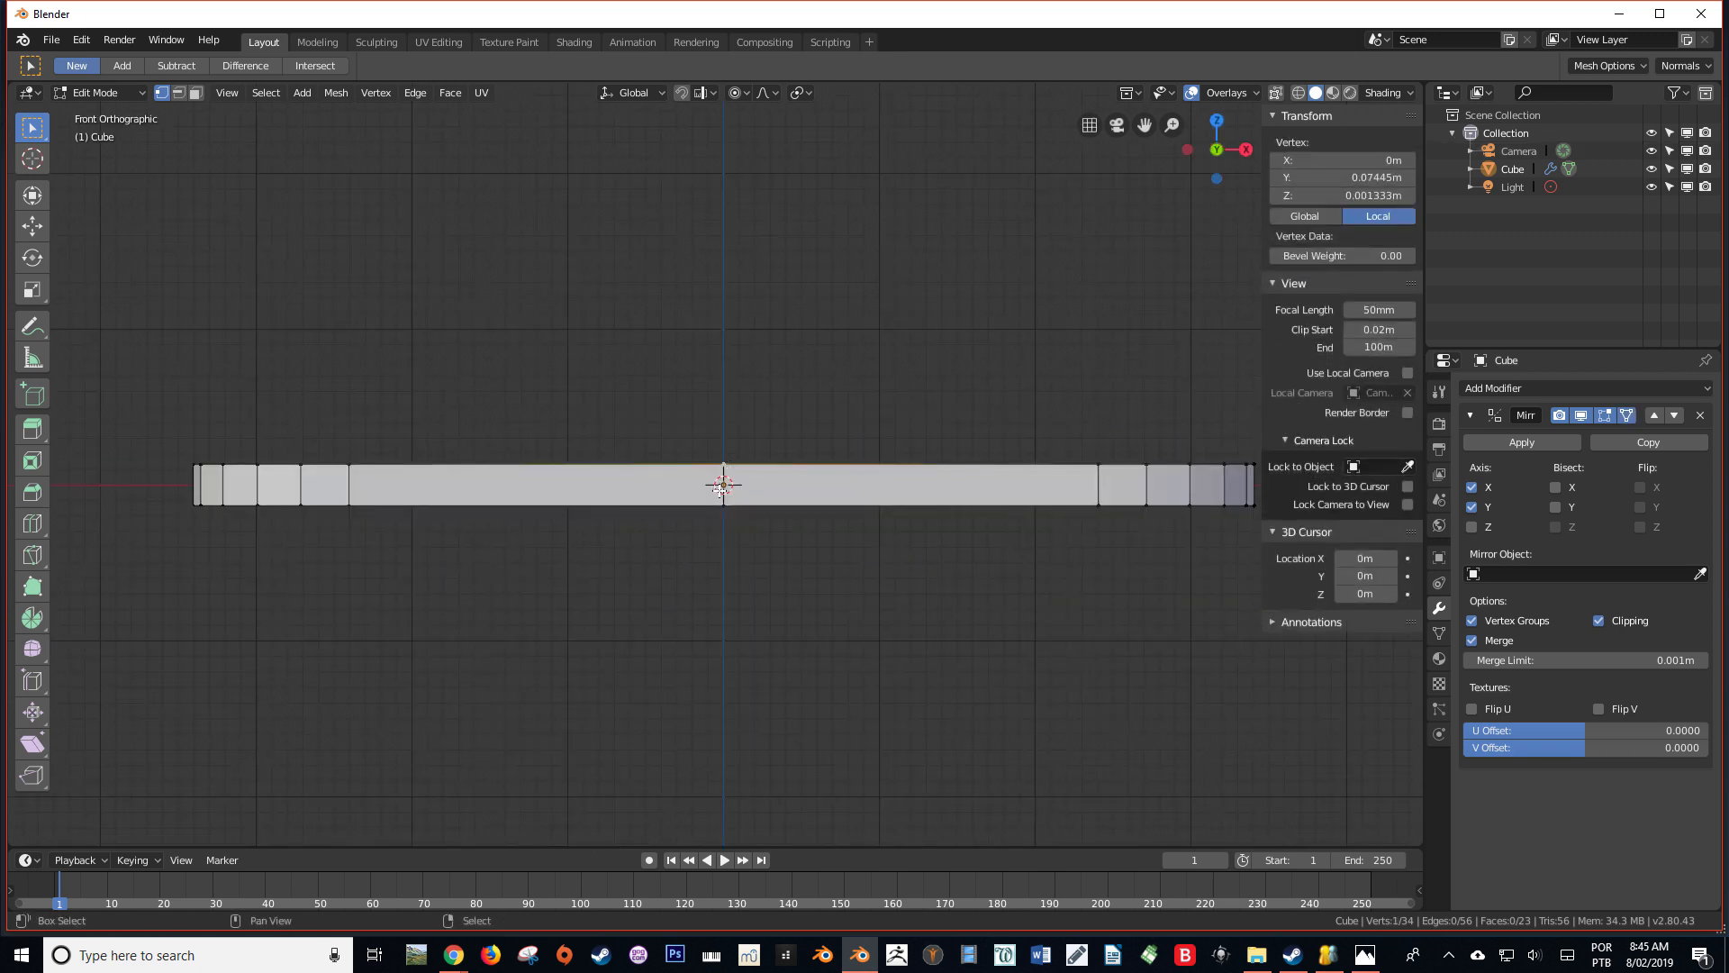
right_click(723, 502, "shift")
right_click(348, 505, "shift")
right_click(346, 461, "shift")
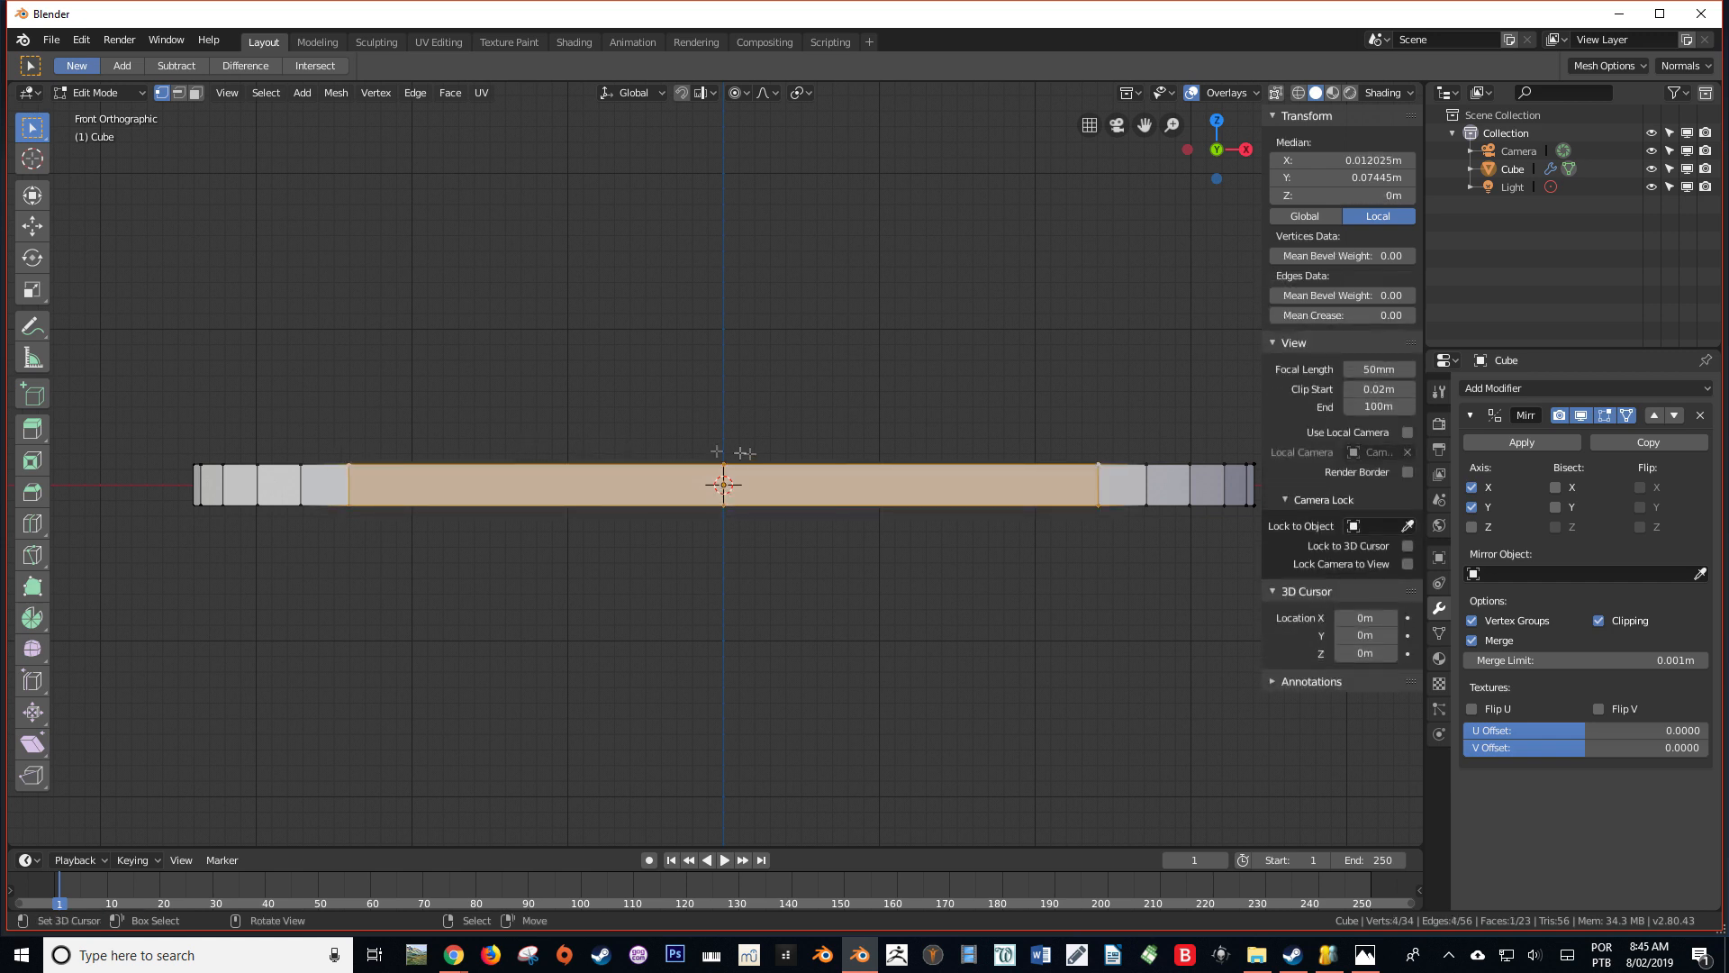
Try scaling the end face along Z with the Smooth proportional falloff, adjusting the influence size
key("s")
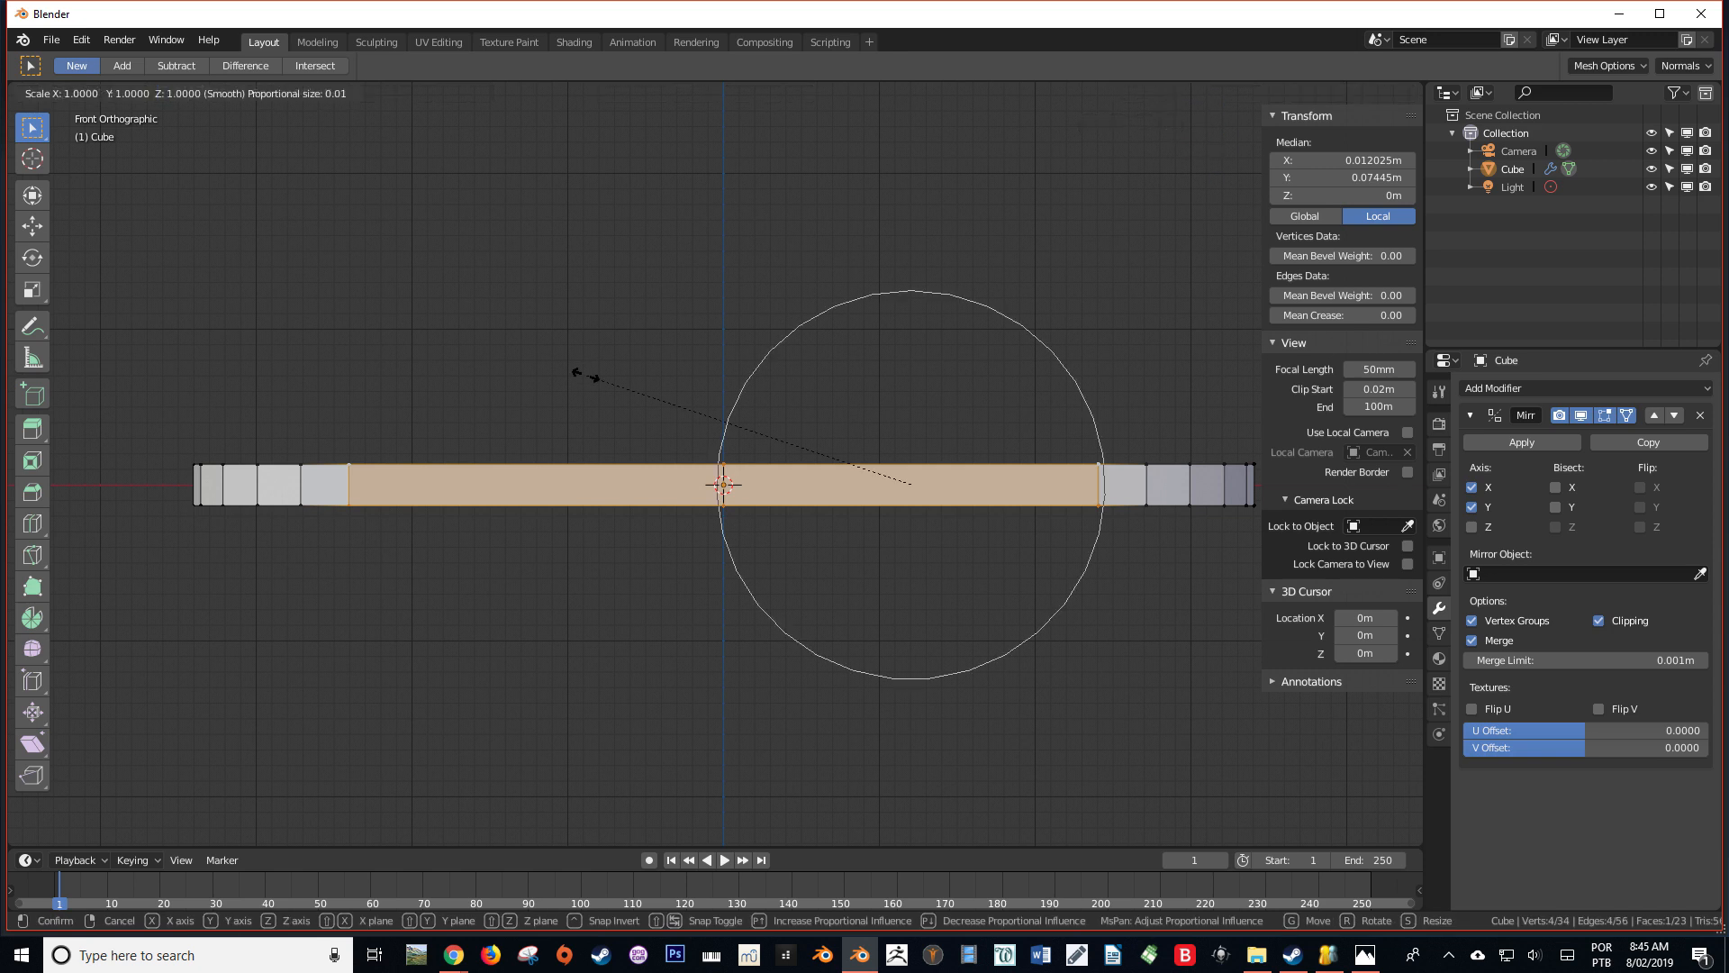
right_click(586, 376)
middle_click_drag(930, 446, 711, 463, "shift")
key("s")
key("z")
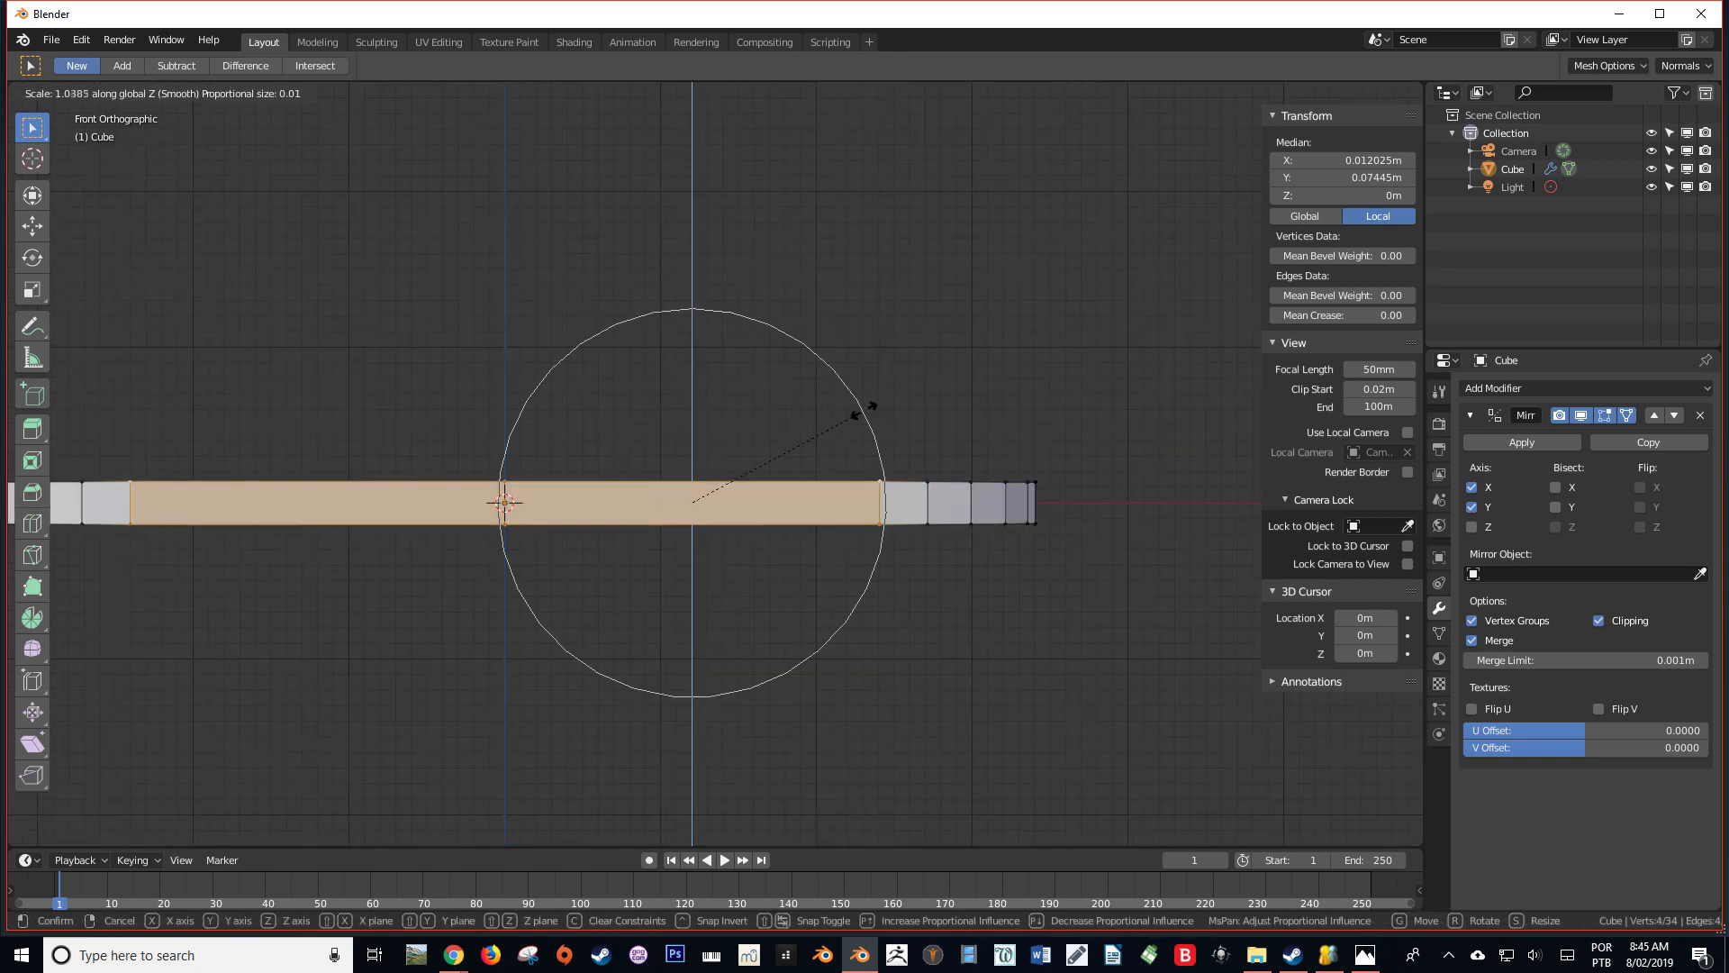
scroll(939, 395, "up", 1)
scroll(945, 395, "down", 1)
scroll(961, 390, "up", 1)
scroll(1016, 374, "up", 1)
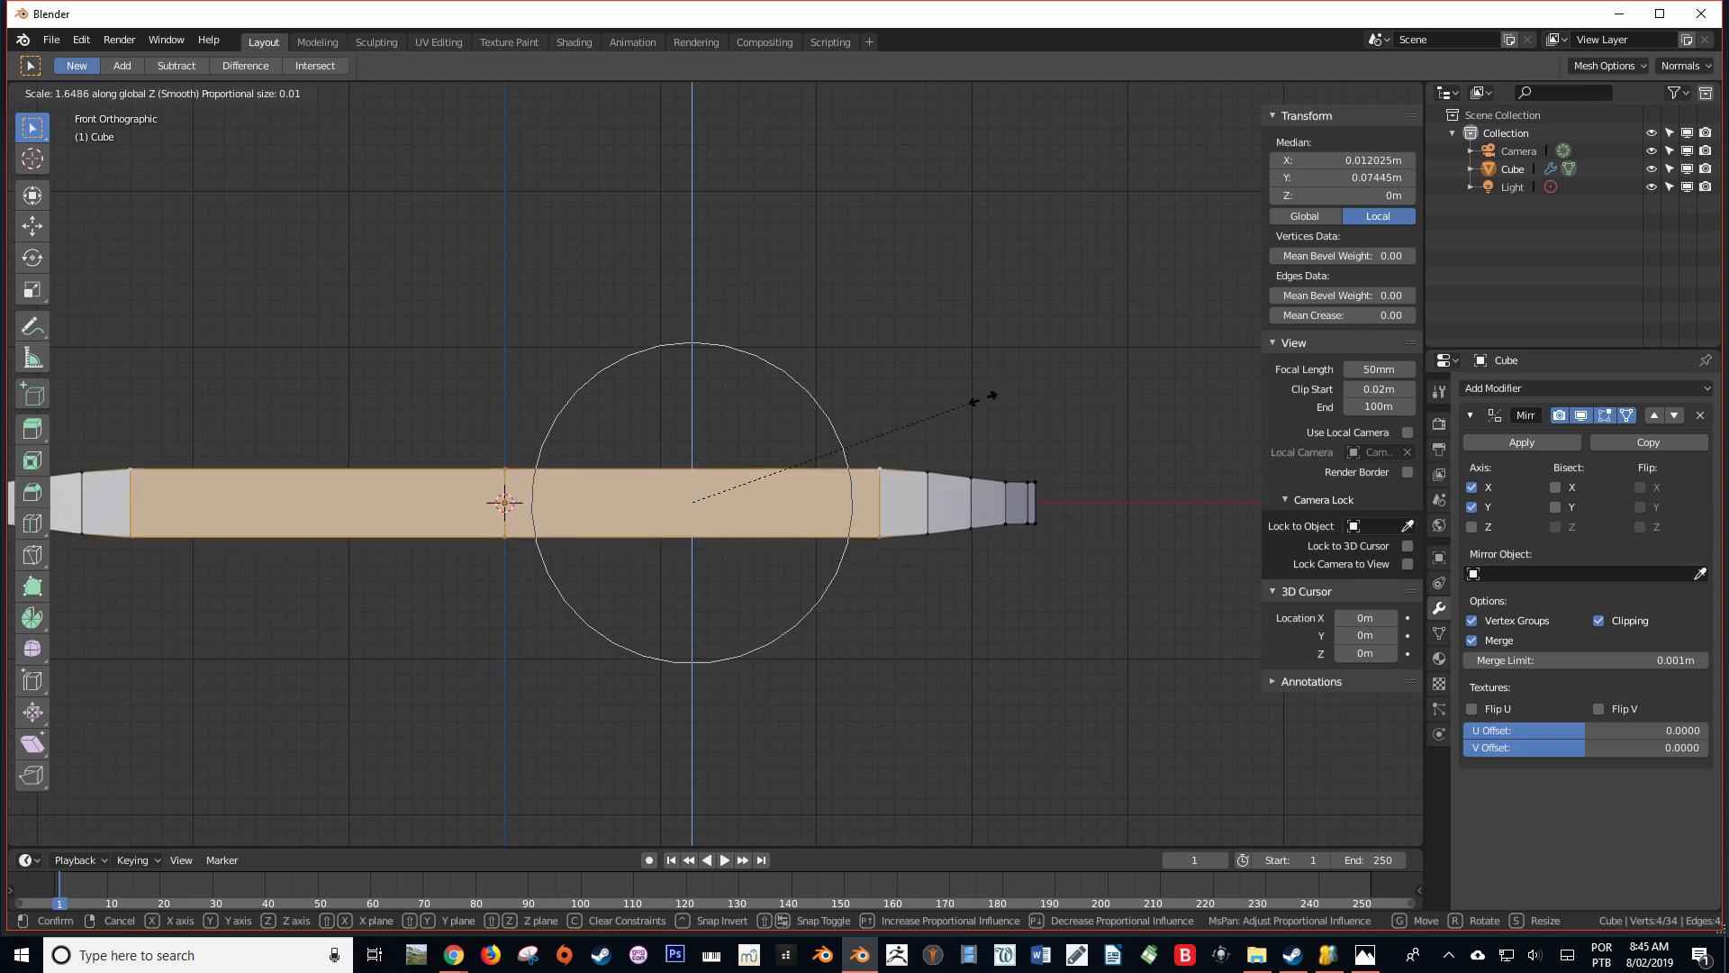
right_click(983, 398)
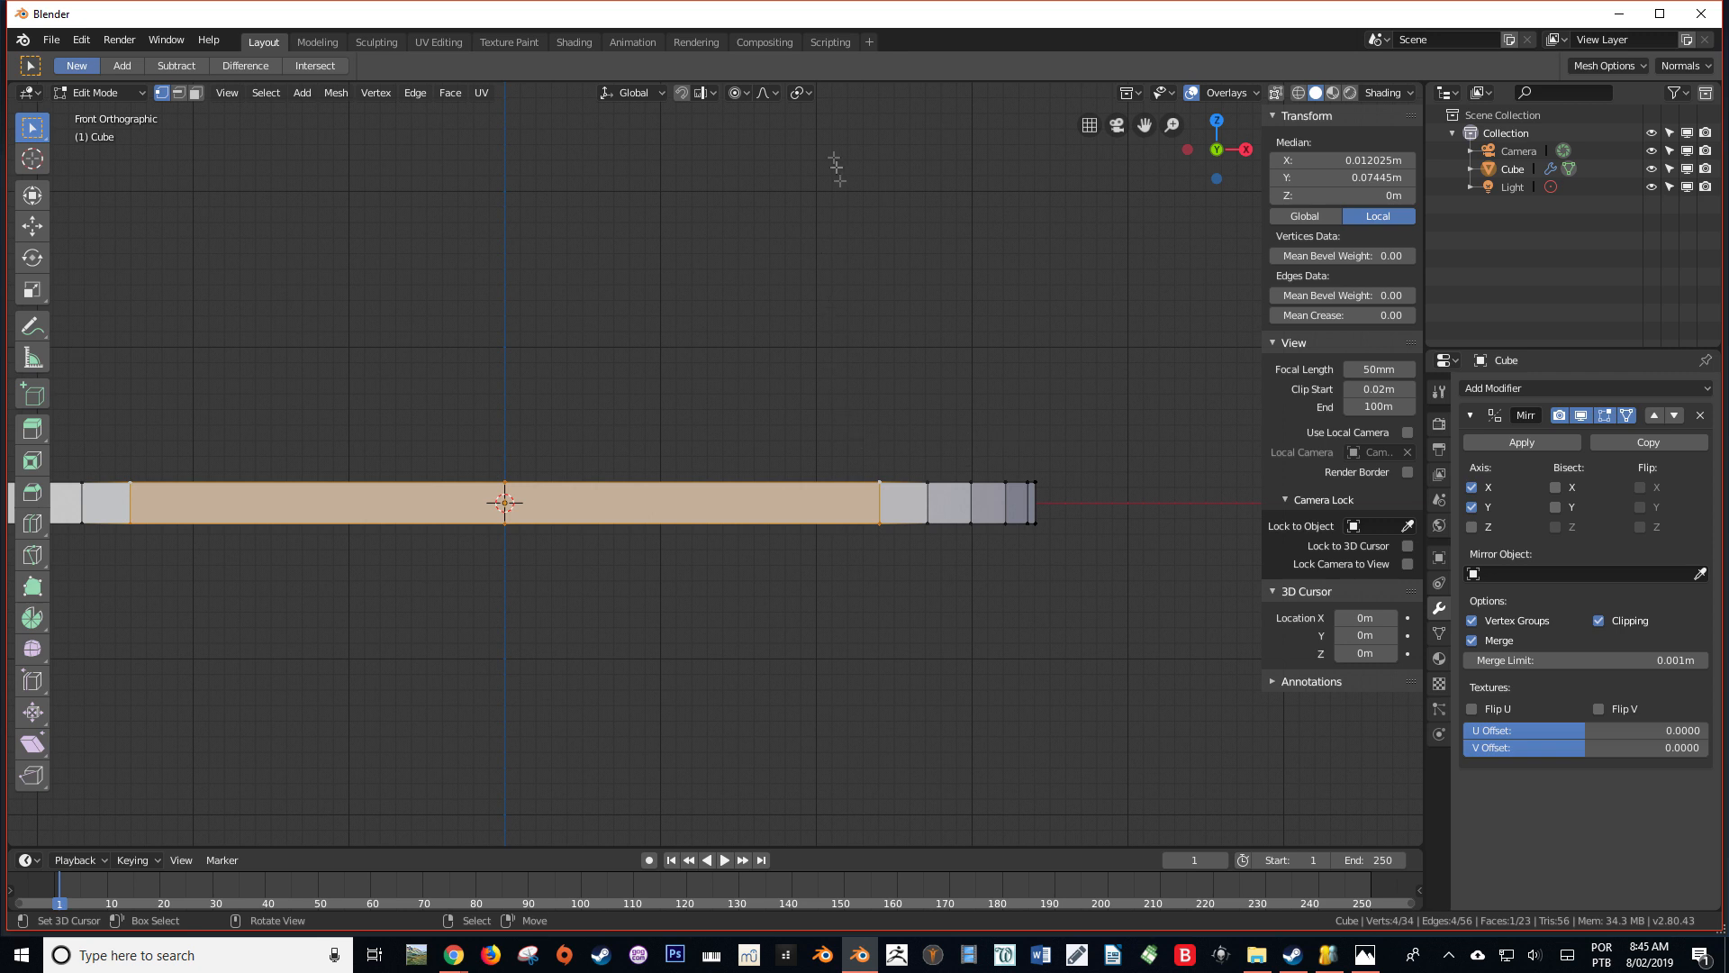
Set the proportional falloff to Sharp and scale the end face about 2.2 times along Z with an enlarged influence area
left_click(777, 91)
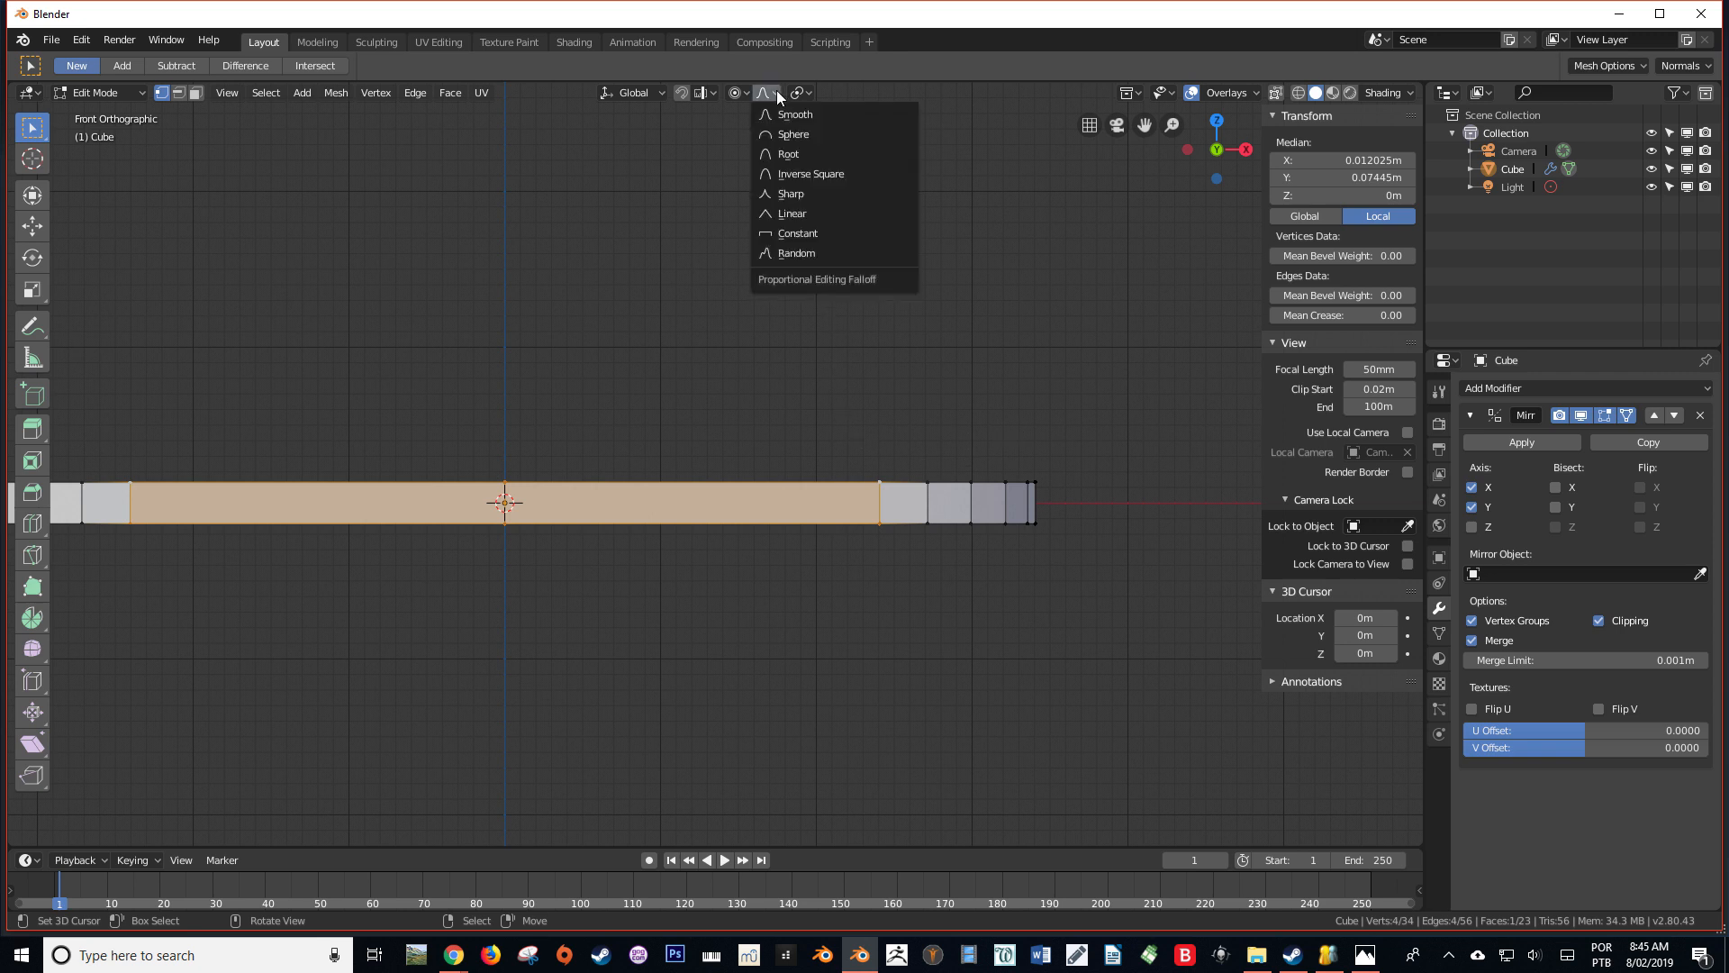
left_click(813, 193)
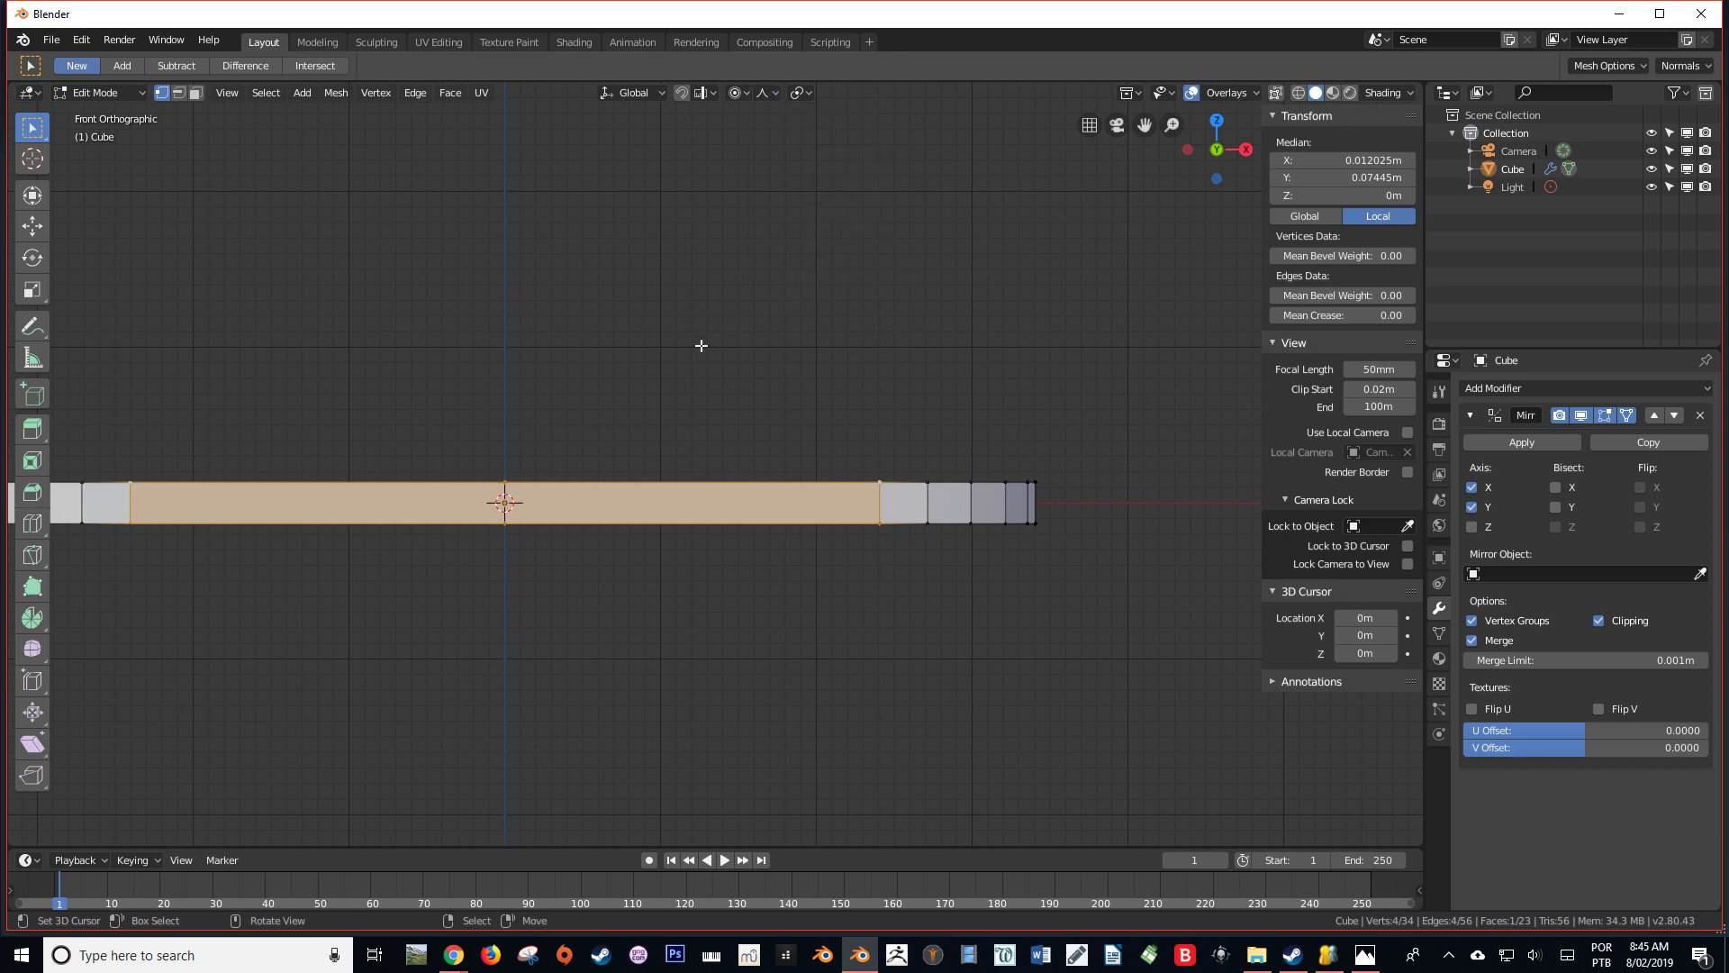
key("s")
key("z")
scroll(857, 282, "down", 4)
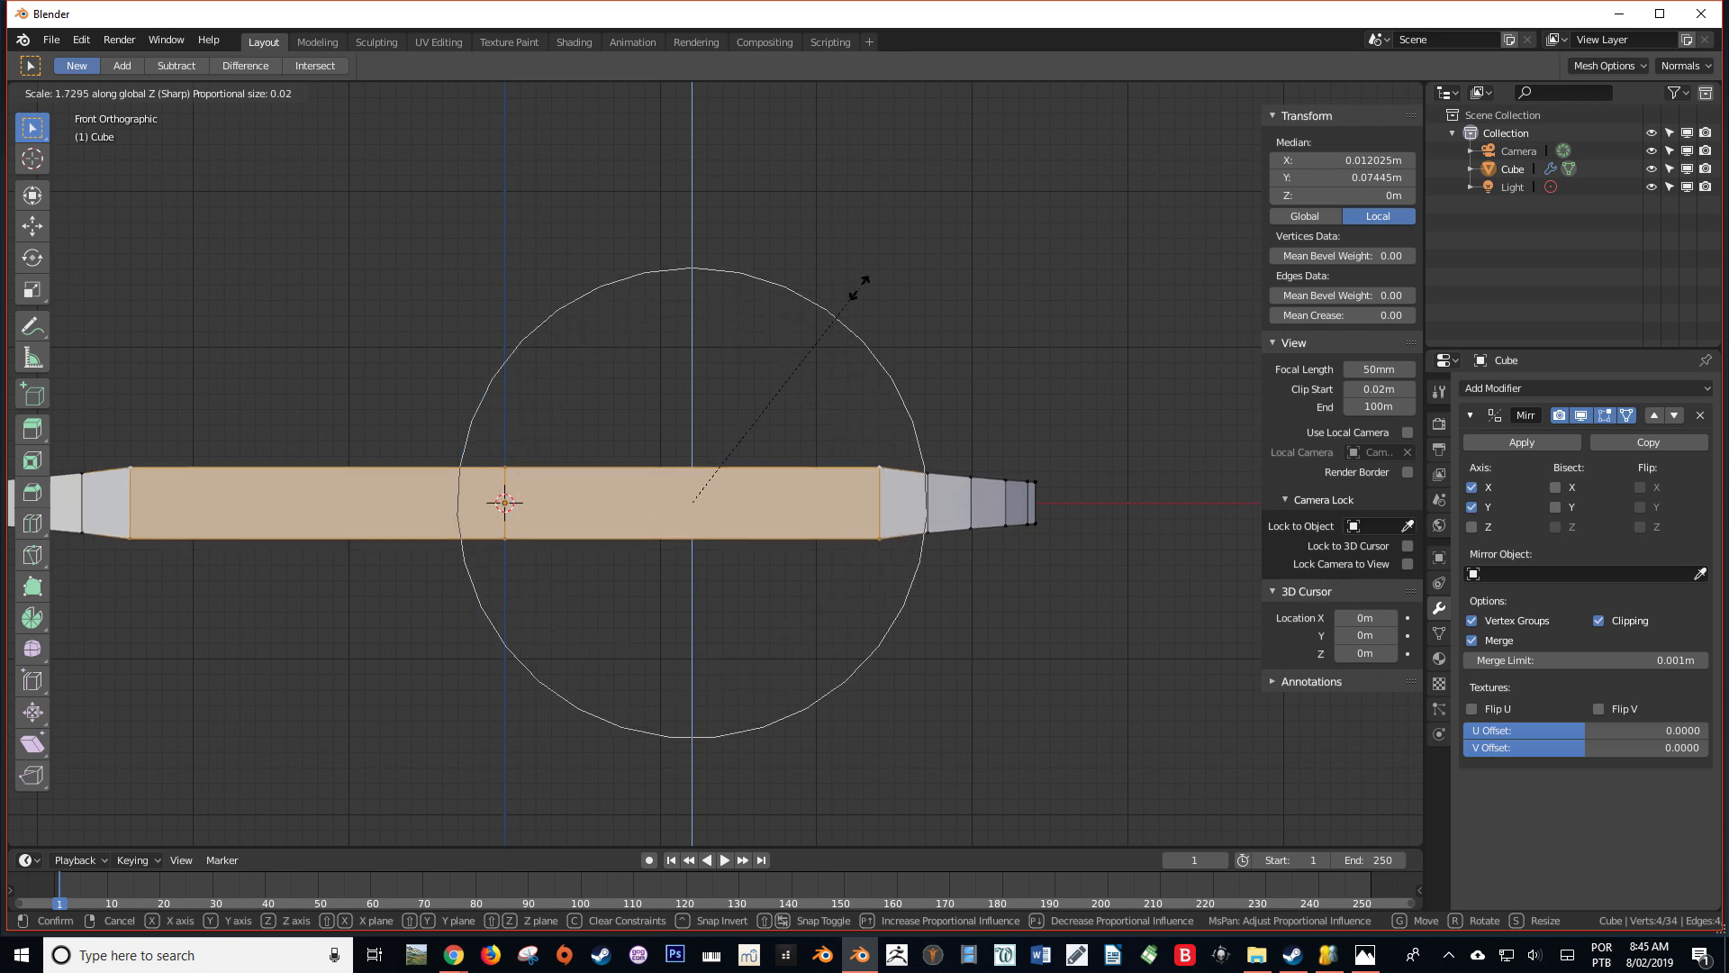
scroll(920, 272, "down", 2)
left_click(919, 270)
Reveal the hidden geometry and select the edge loop around the quarter's top face
middle_click_drag(919, 270, 490, 416)
key("alt+h")
scroll(655, 547, "up", 1)
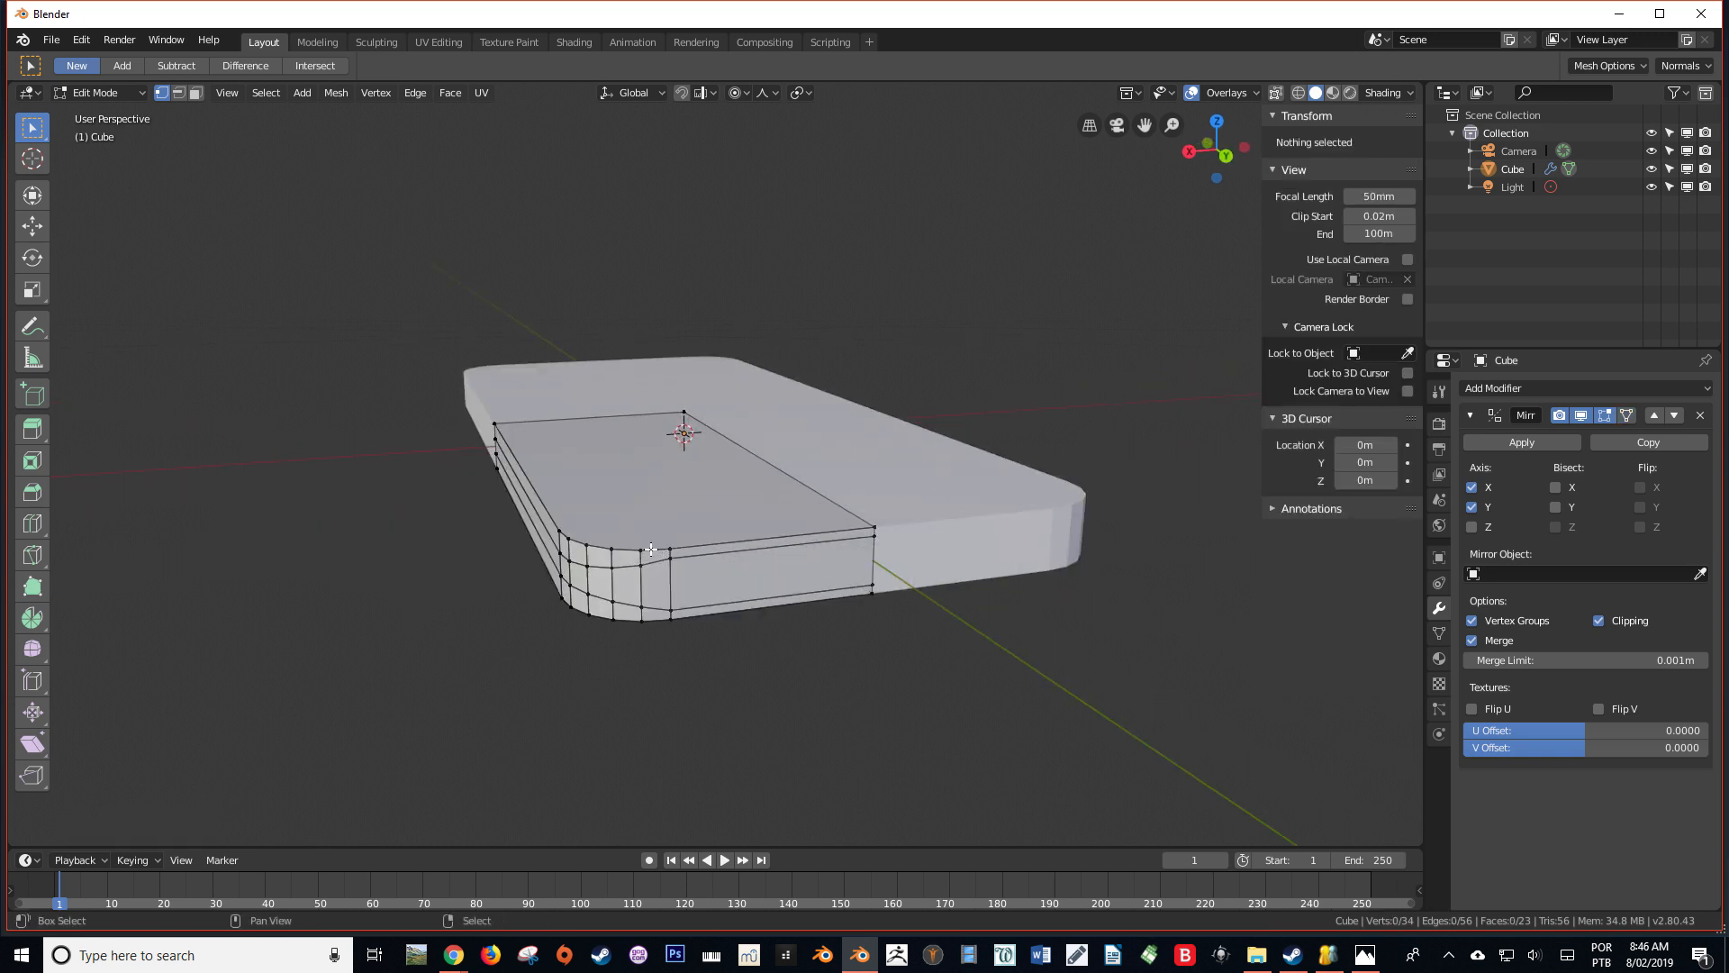
left_click(652, 550, "alt")
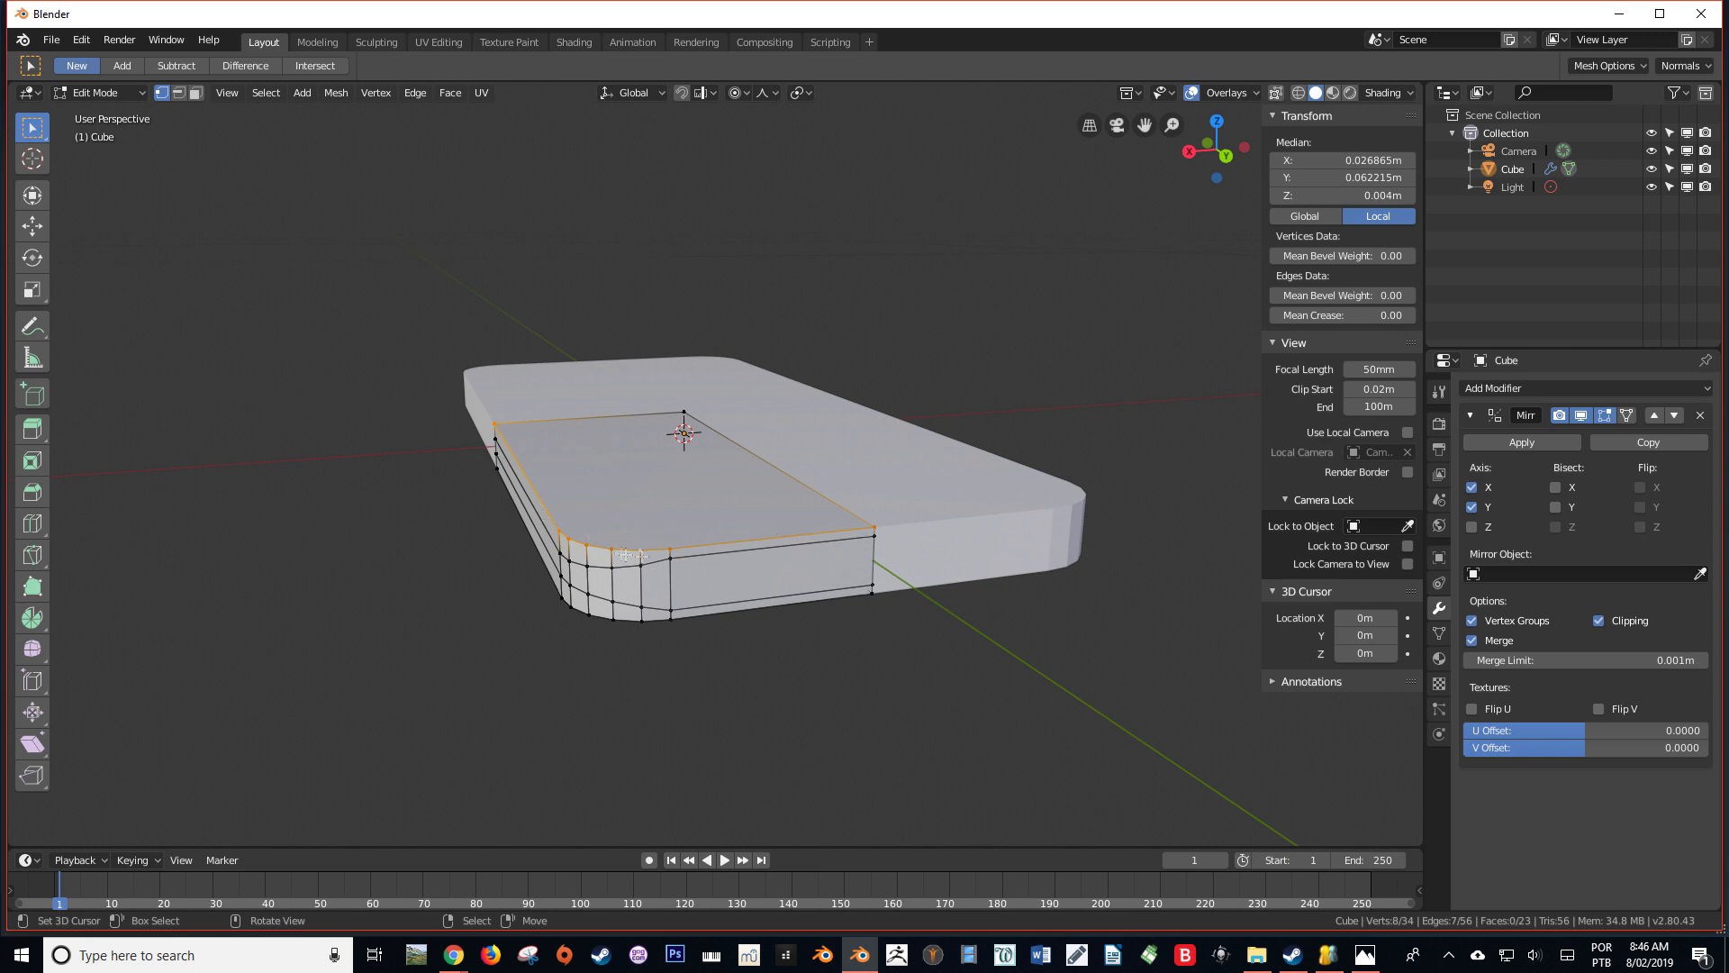
Add the underside's outer edge loop to the selection and move both loops inward along X by about 0.004 m in front view
middle_click_drag(624, 553, 667, 577)
left_click(734, 606, "alt+shift")
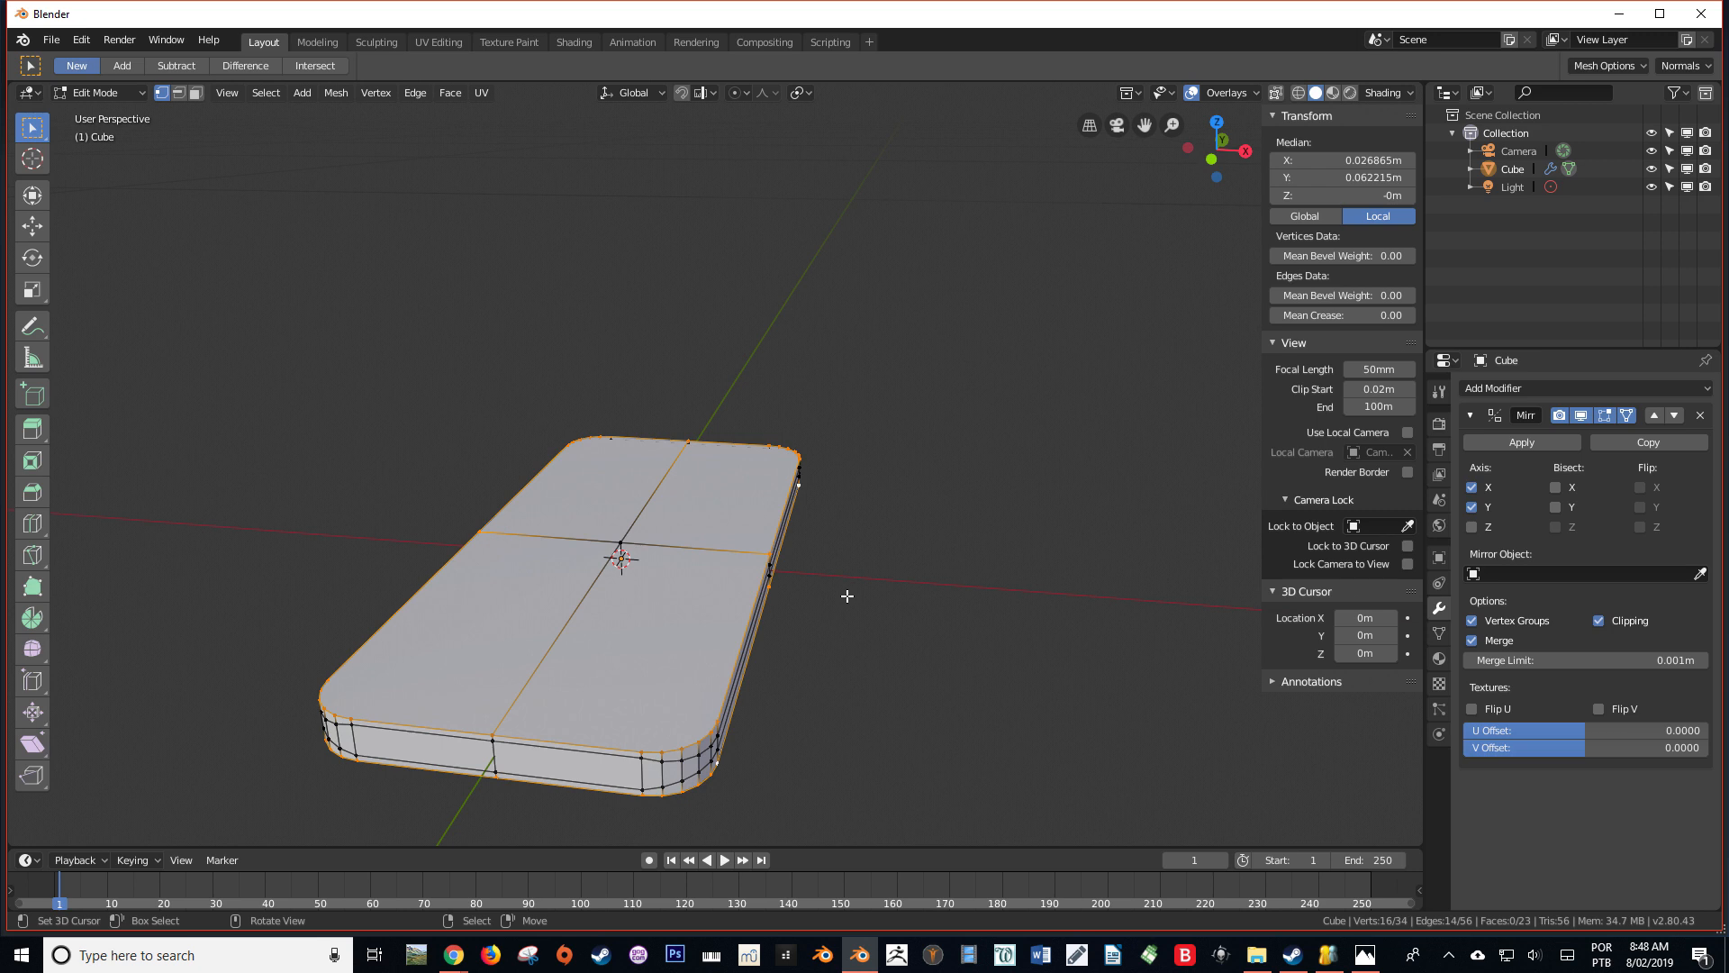
key("KP_1")
key("g")
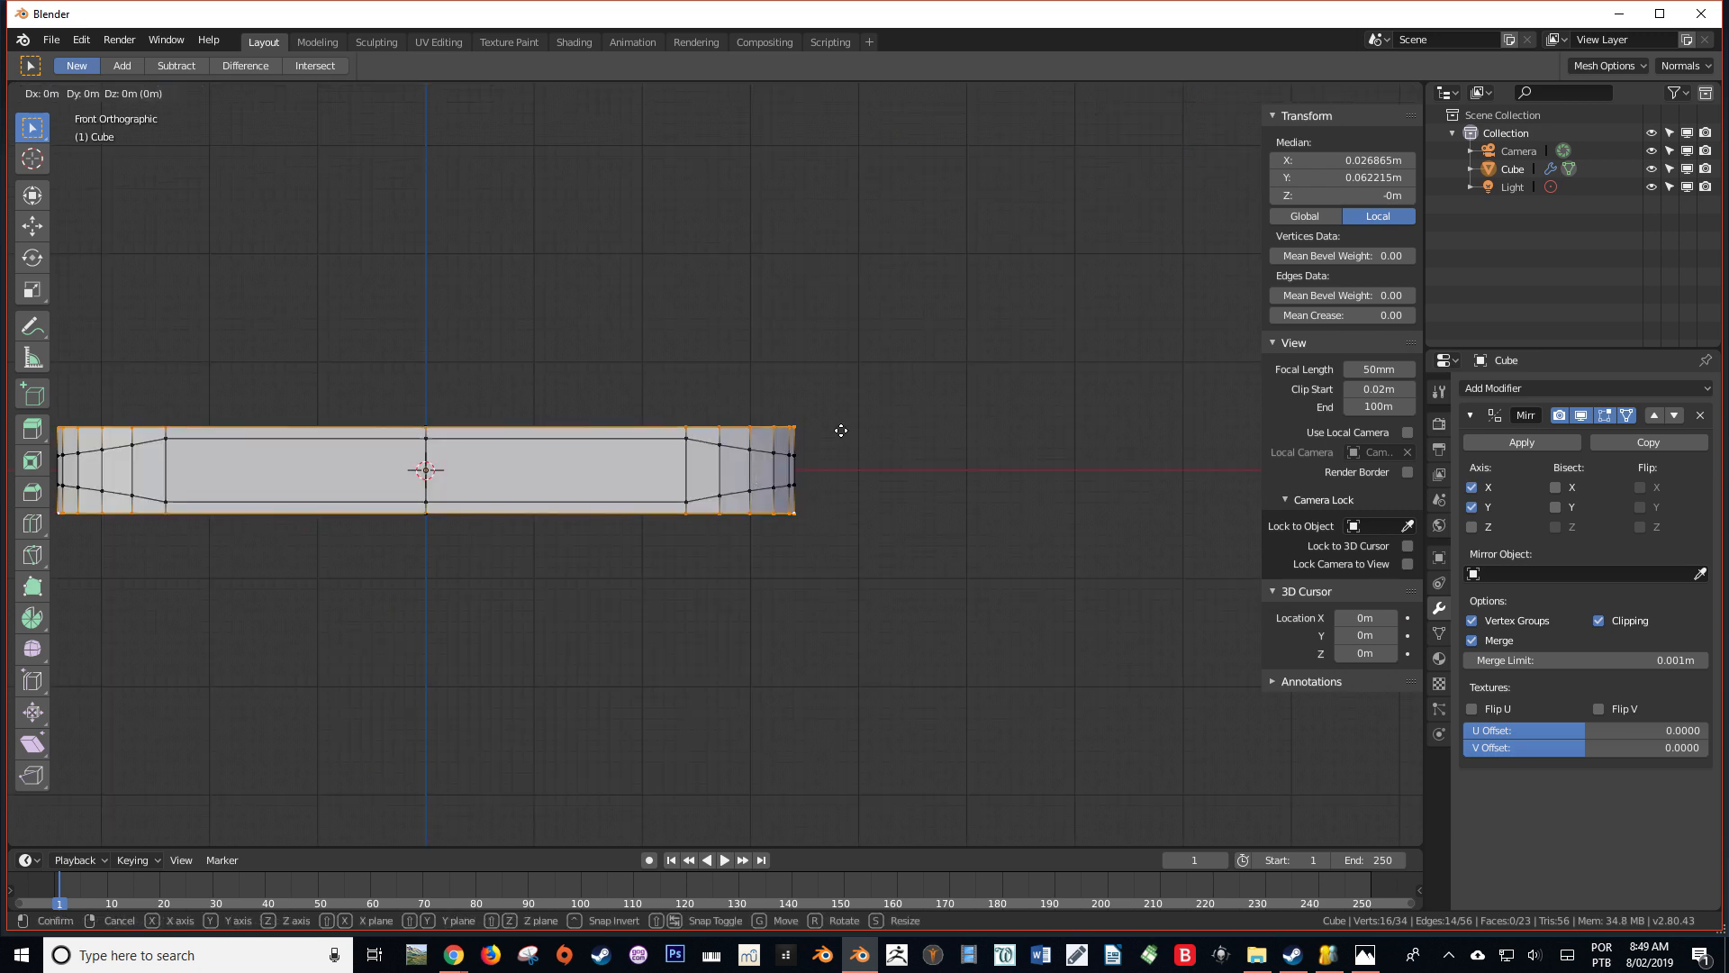
key("x")
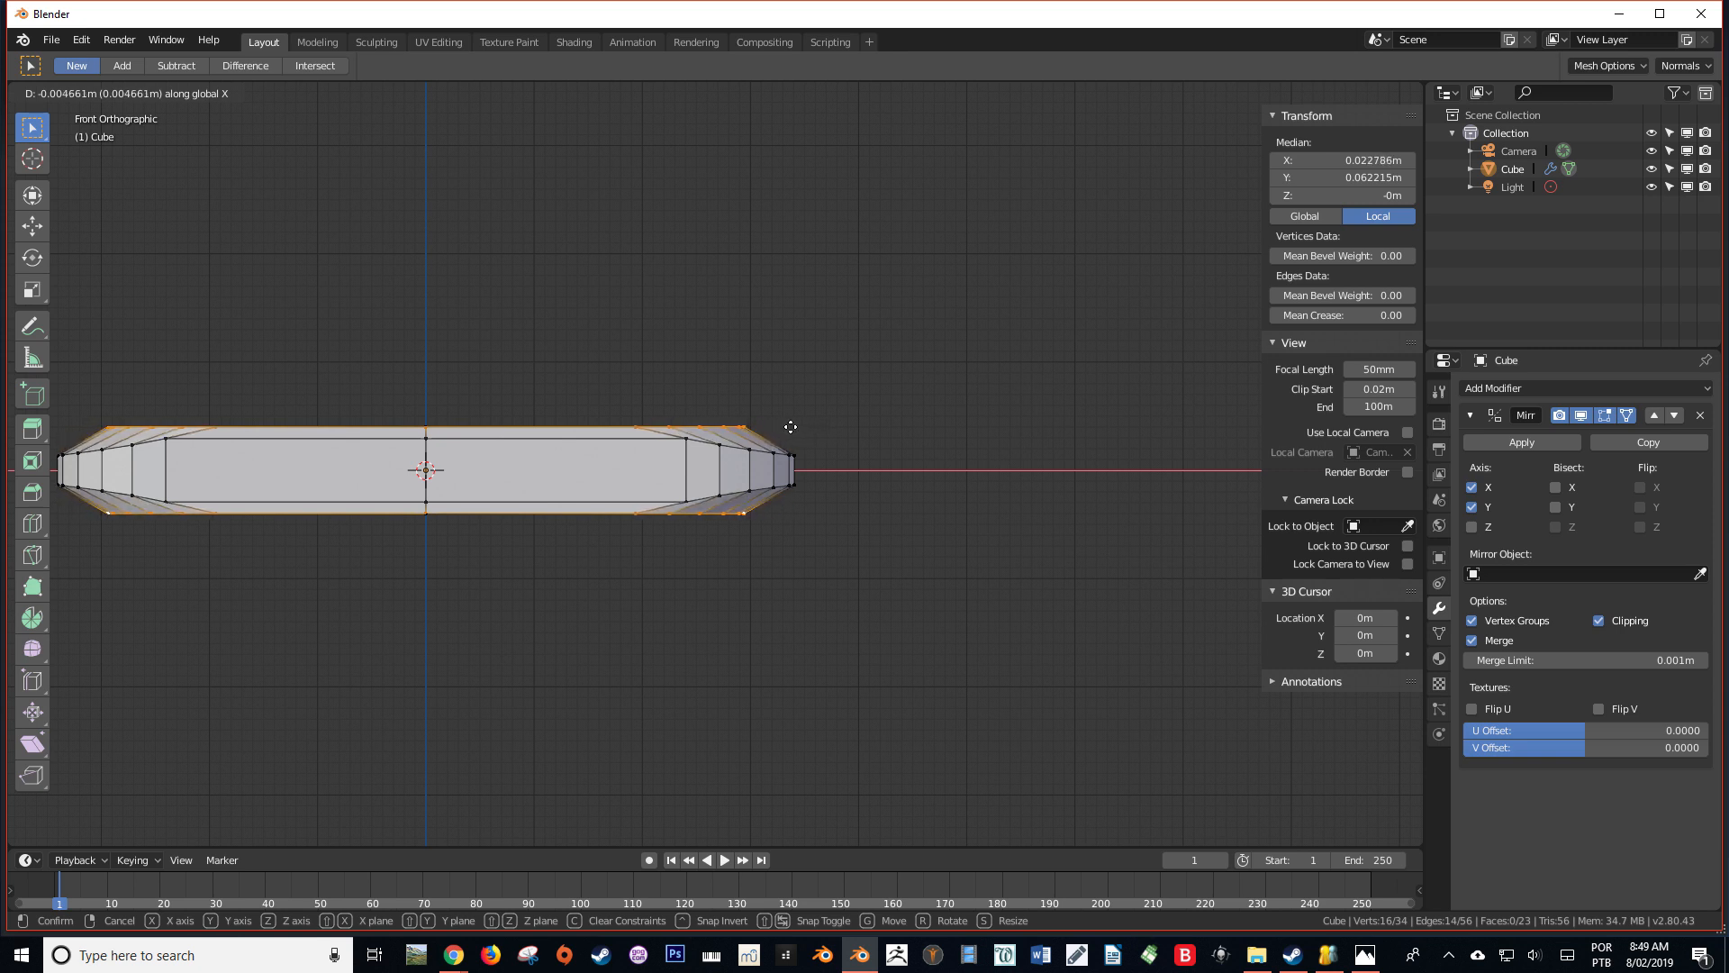
left_click(795, 426)
Move the selected top and underside edge loops inward along Y by about 0.002 m in top view
middle_click_drag(796, 429, 765, 520)
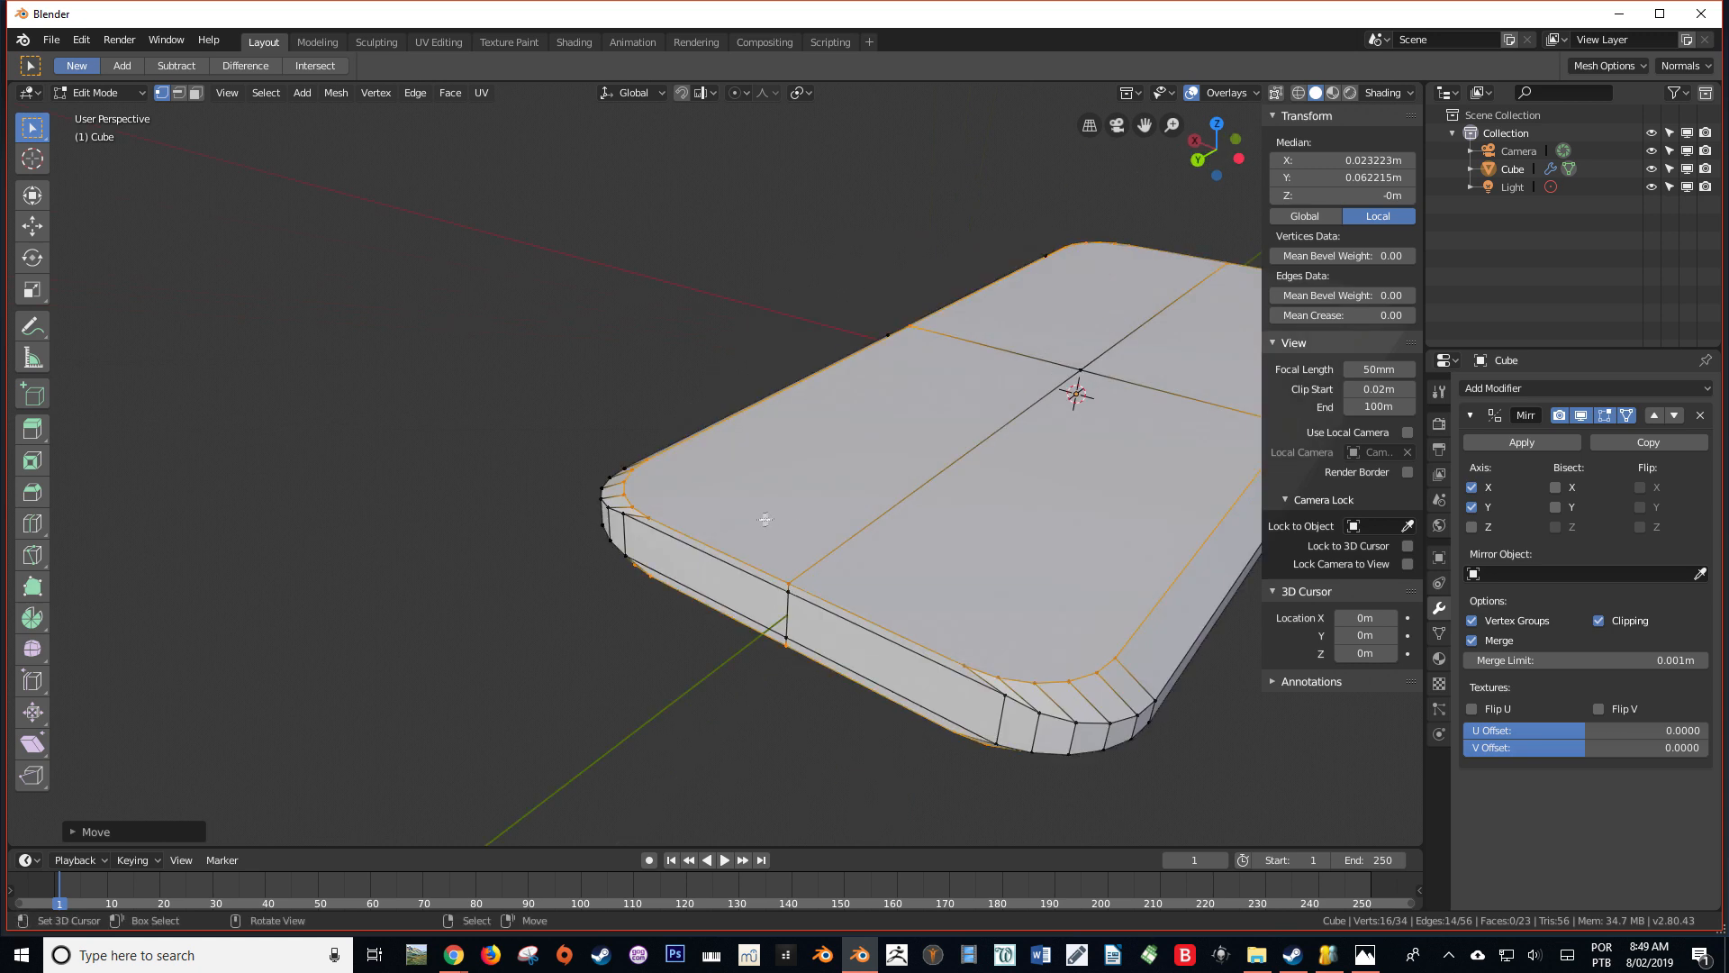
key("KP_7")
middle_click_drag(727, 428, 609, 309, "shift")
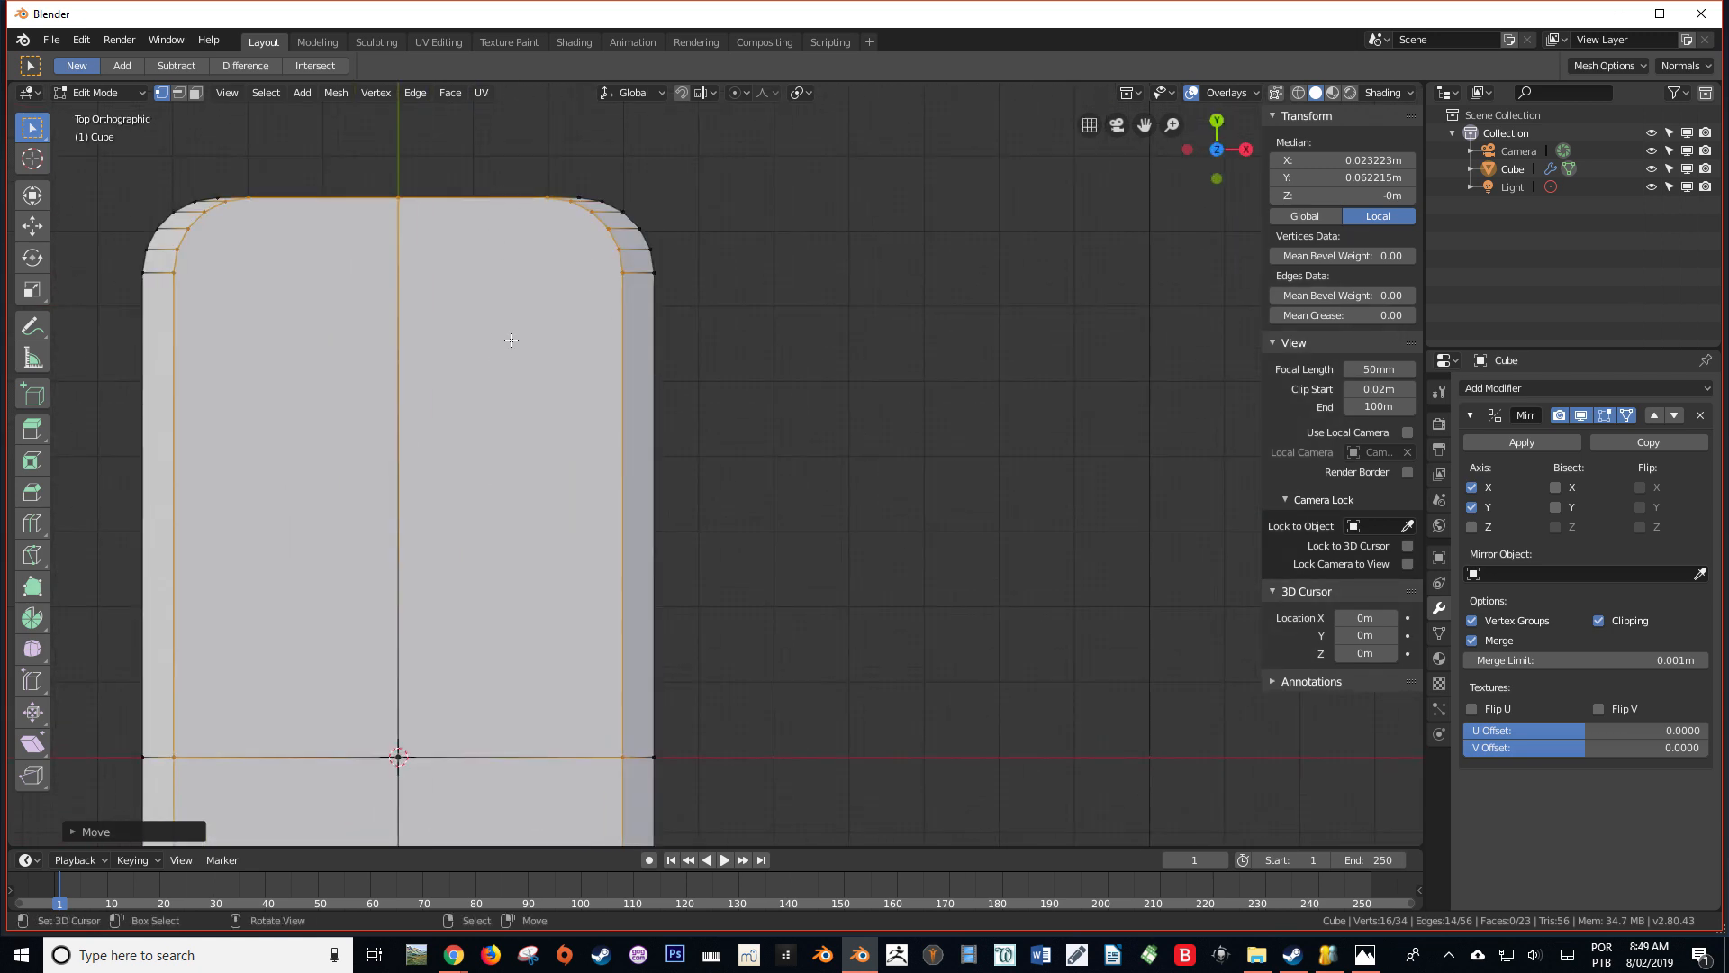
key("g")
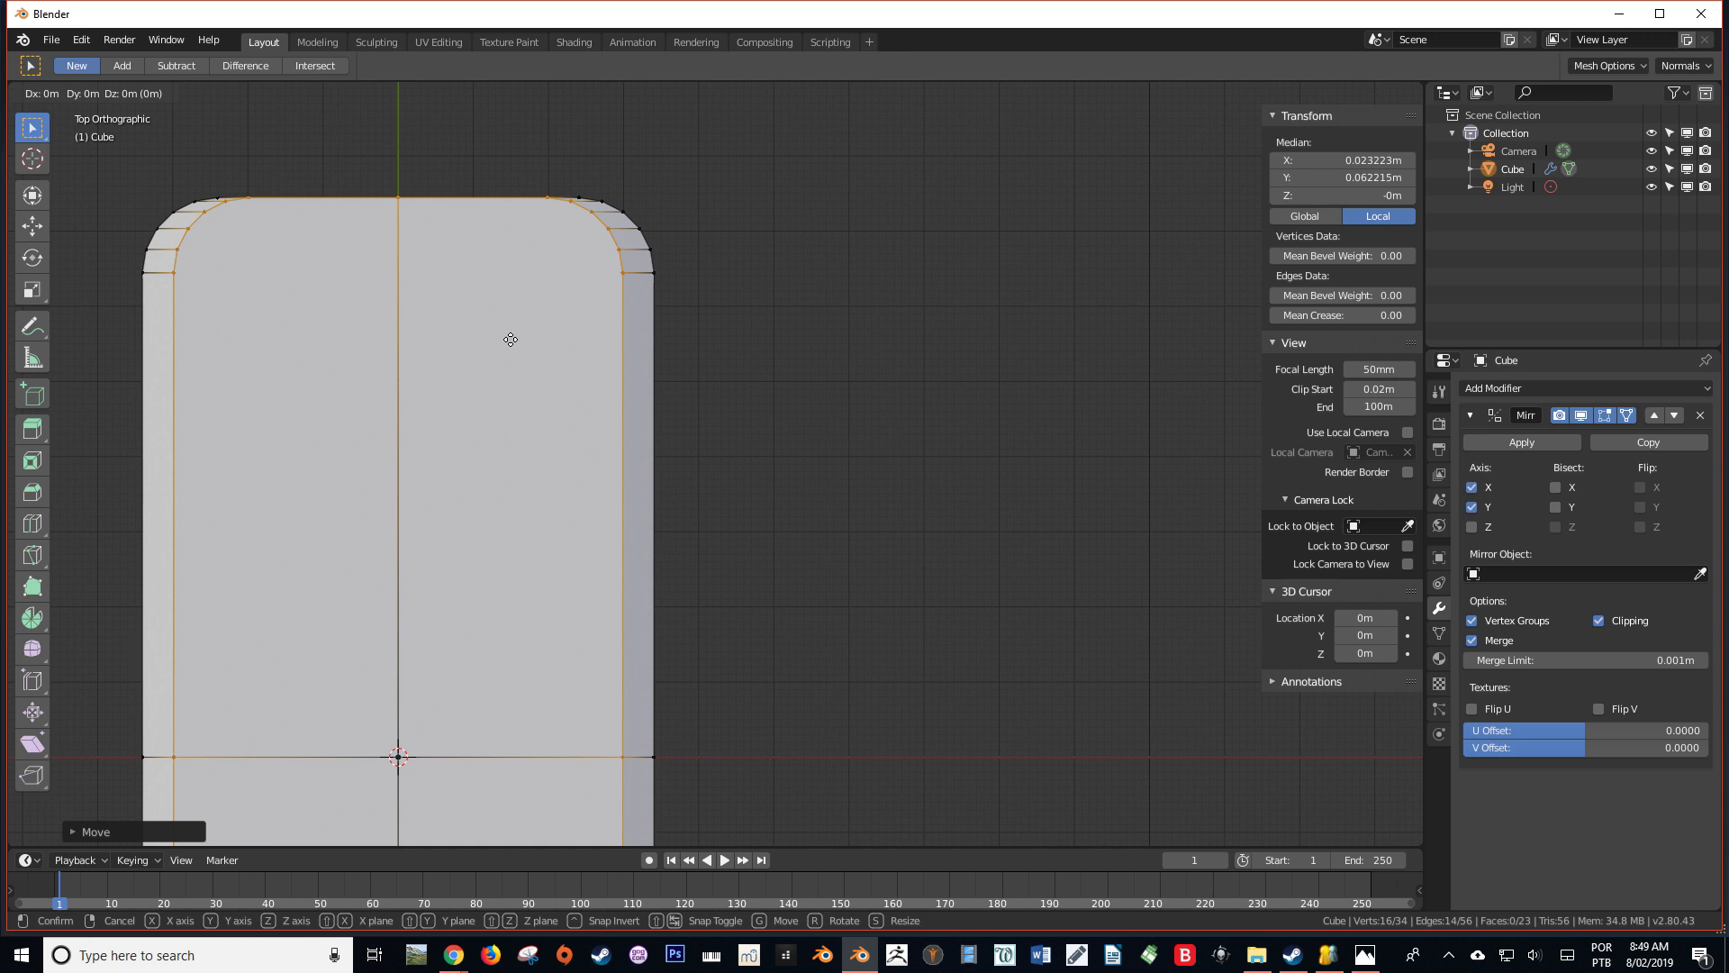
key("y")
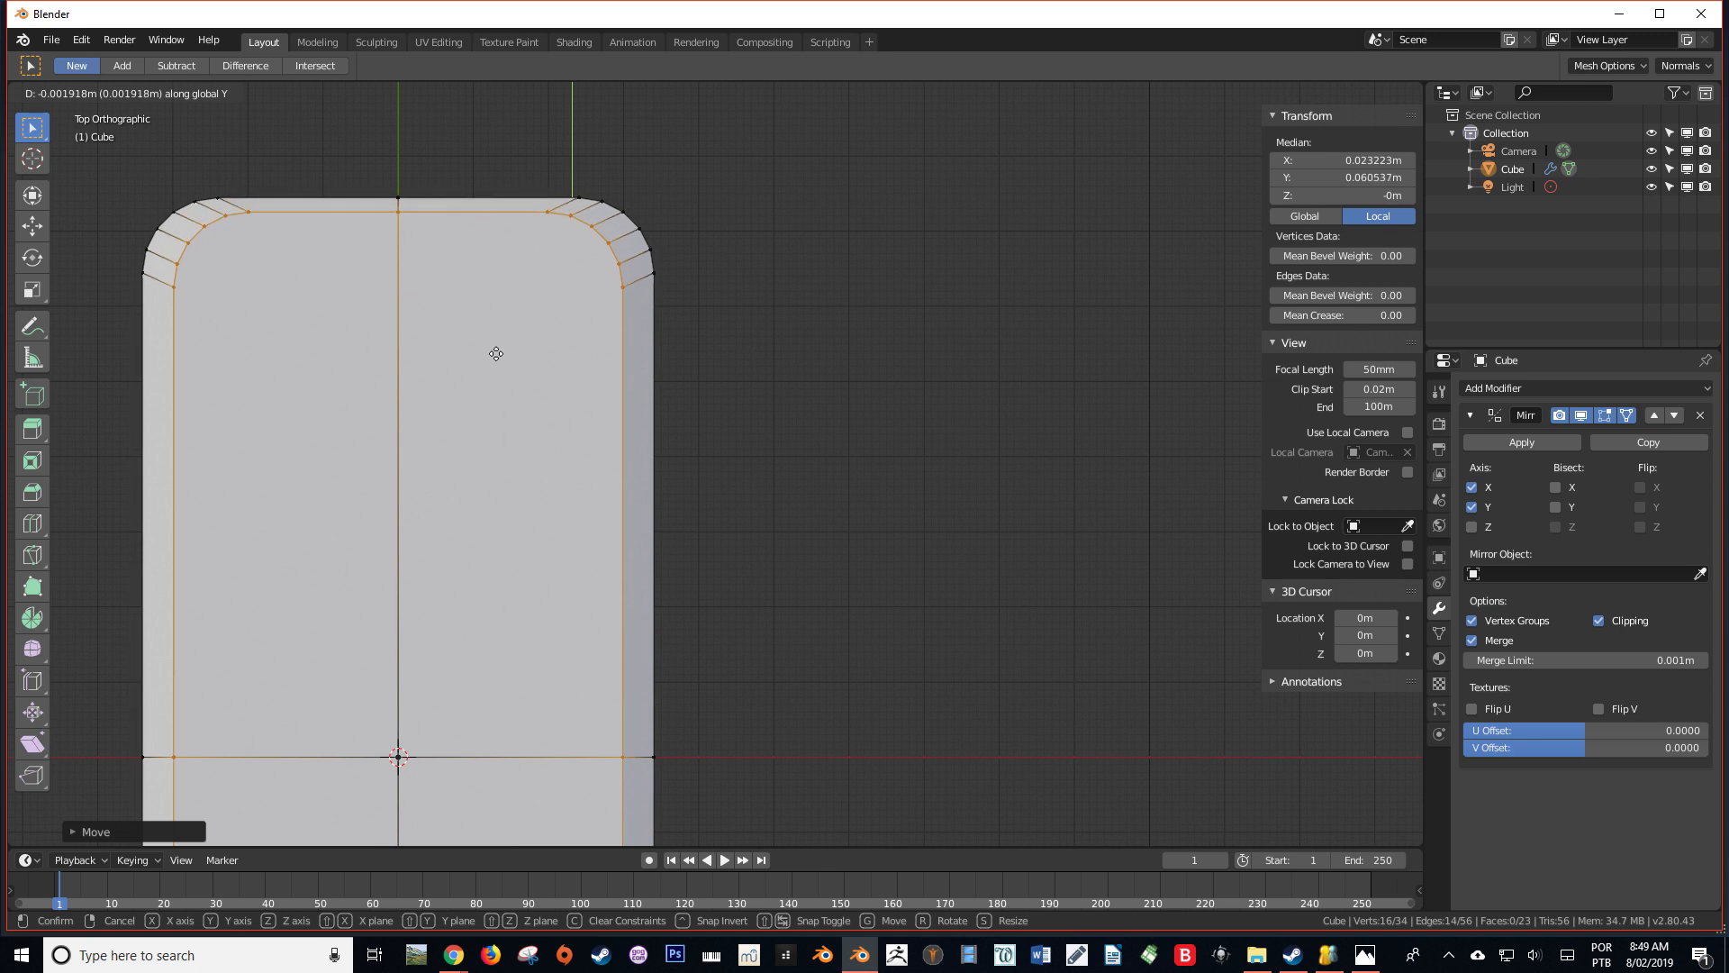
left_click(490, 353)
Clear the selection and select the two horizontal edge loops bounding the vertical band around the body's side
middle_click_drag(491, 353, 289, 151)
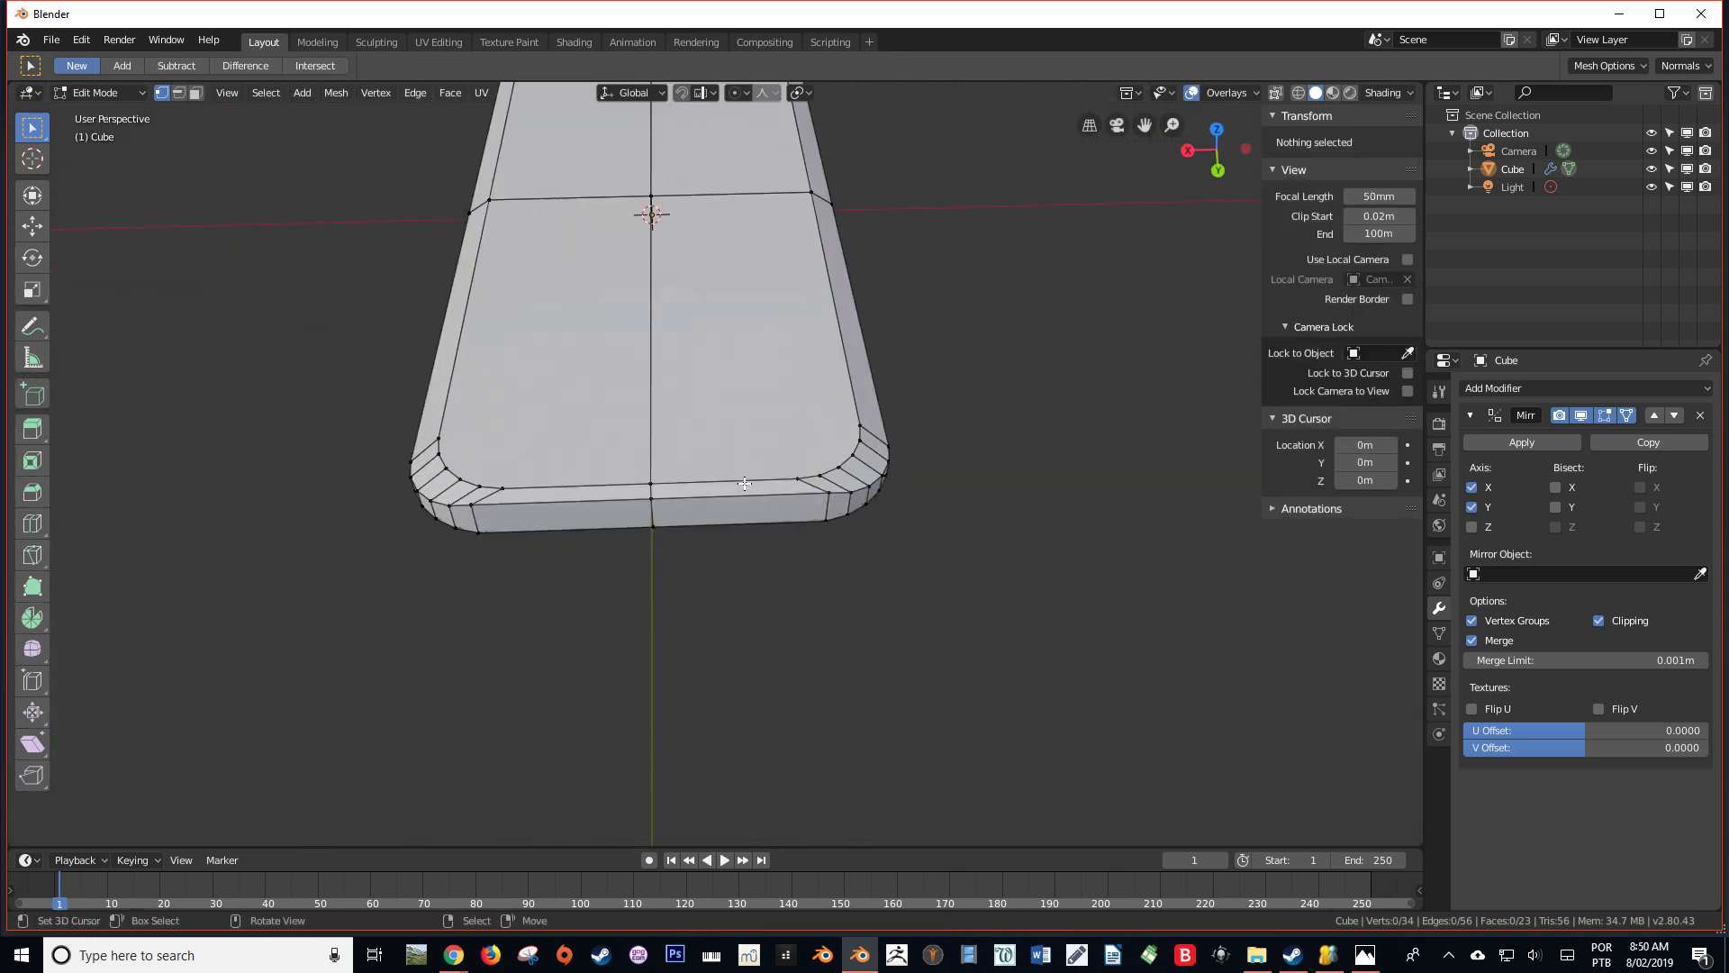
middle_click_drag(758, 493, 760, 419)
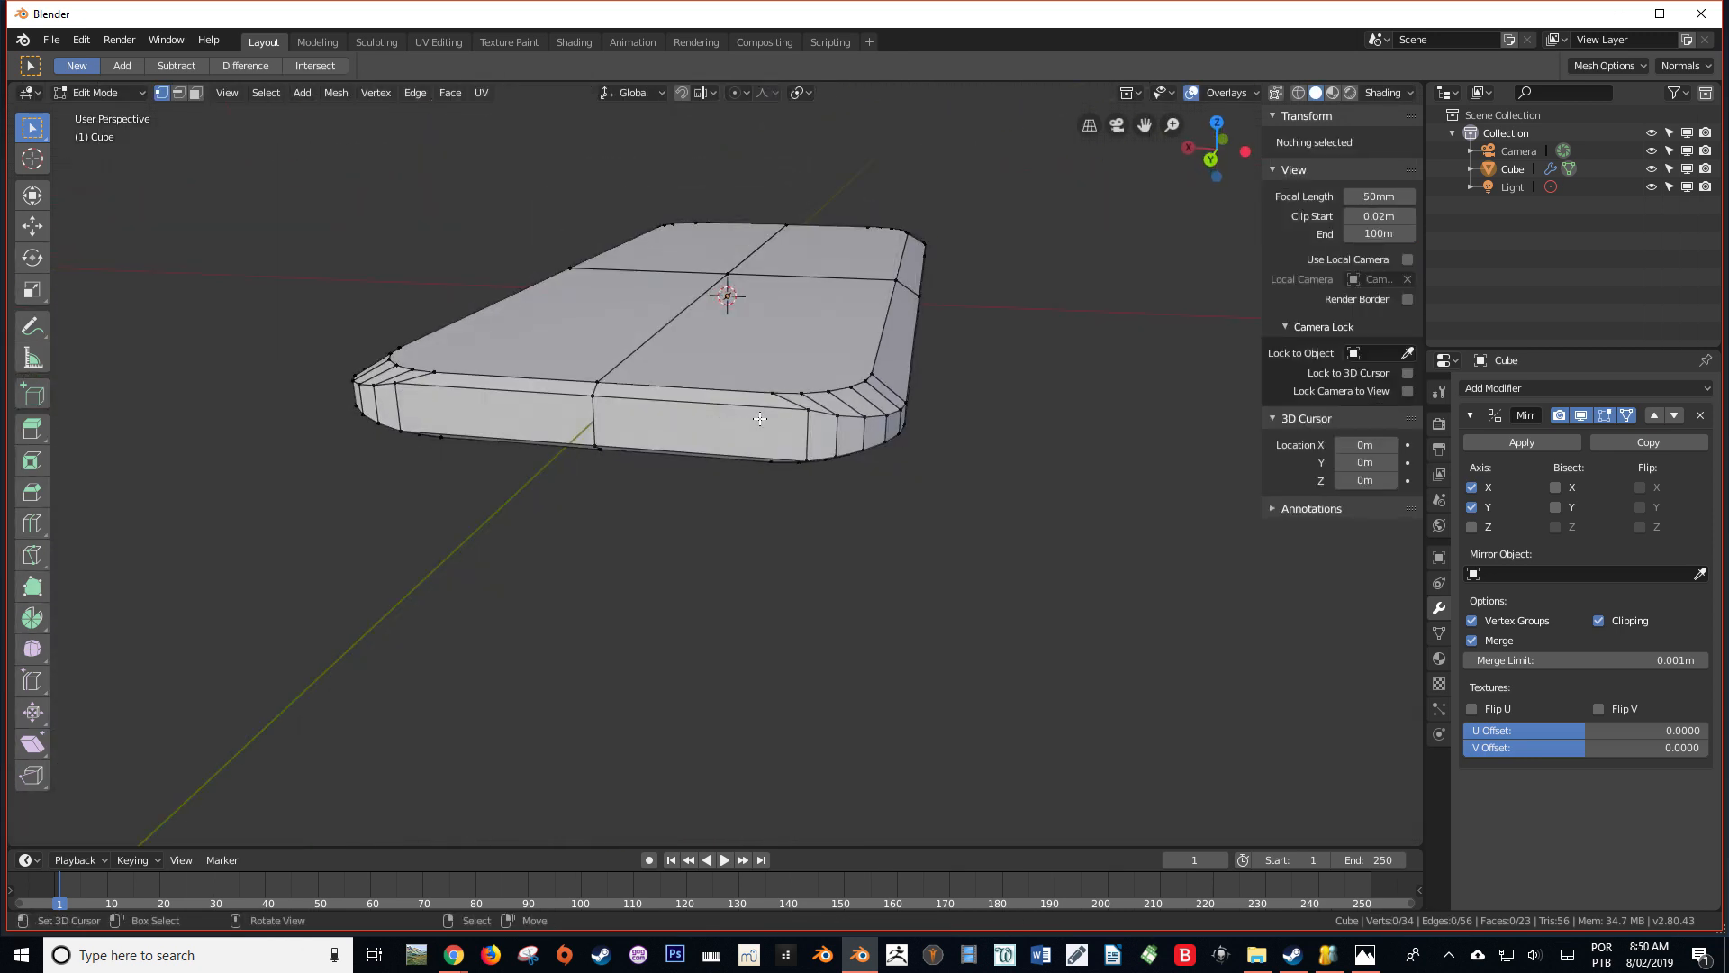
left_click(773, 416, "alt")
left_click(754, 459, "alt+shift")
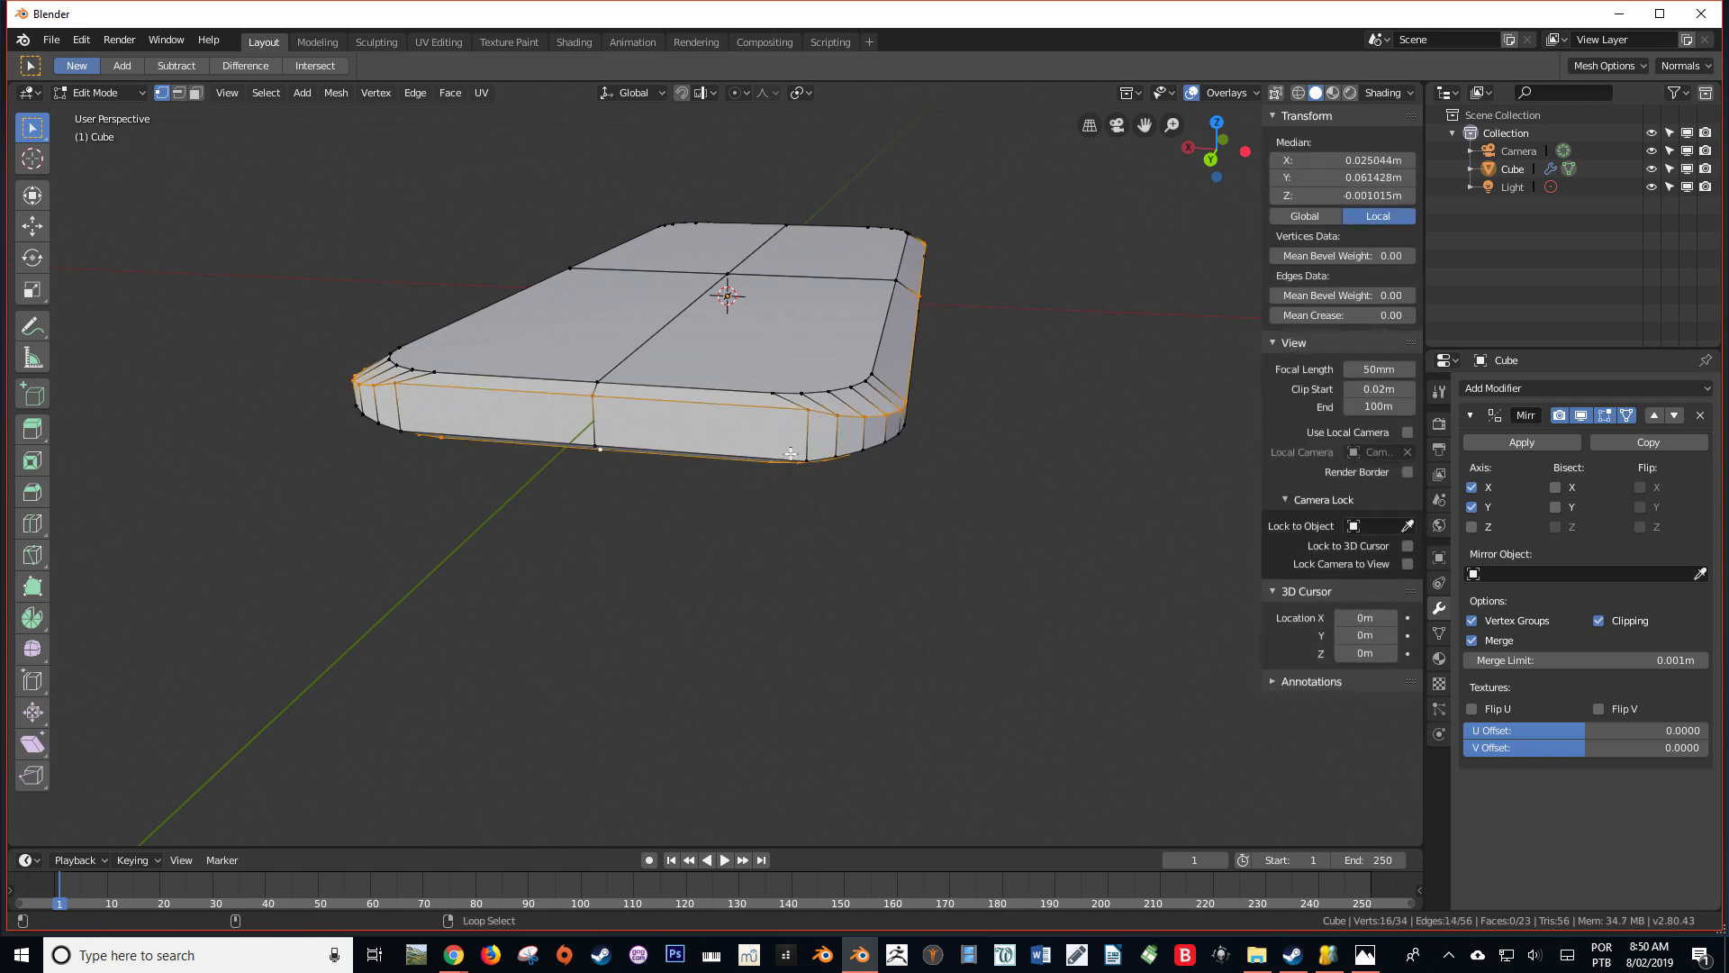
key("ctrl+z")
left_click(714, 453, "alt+shift")
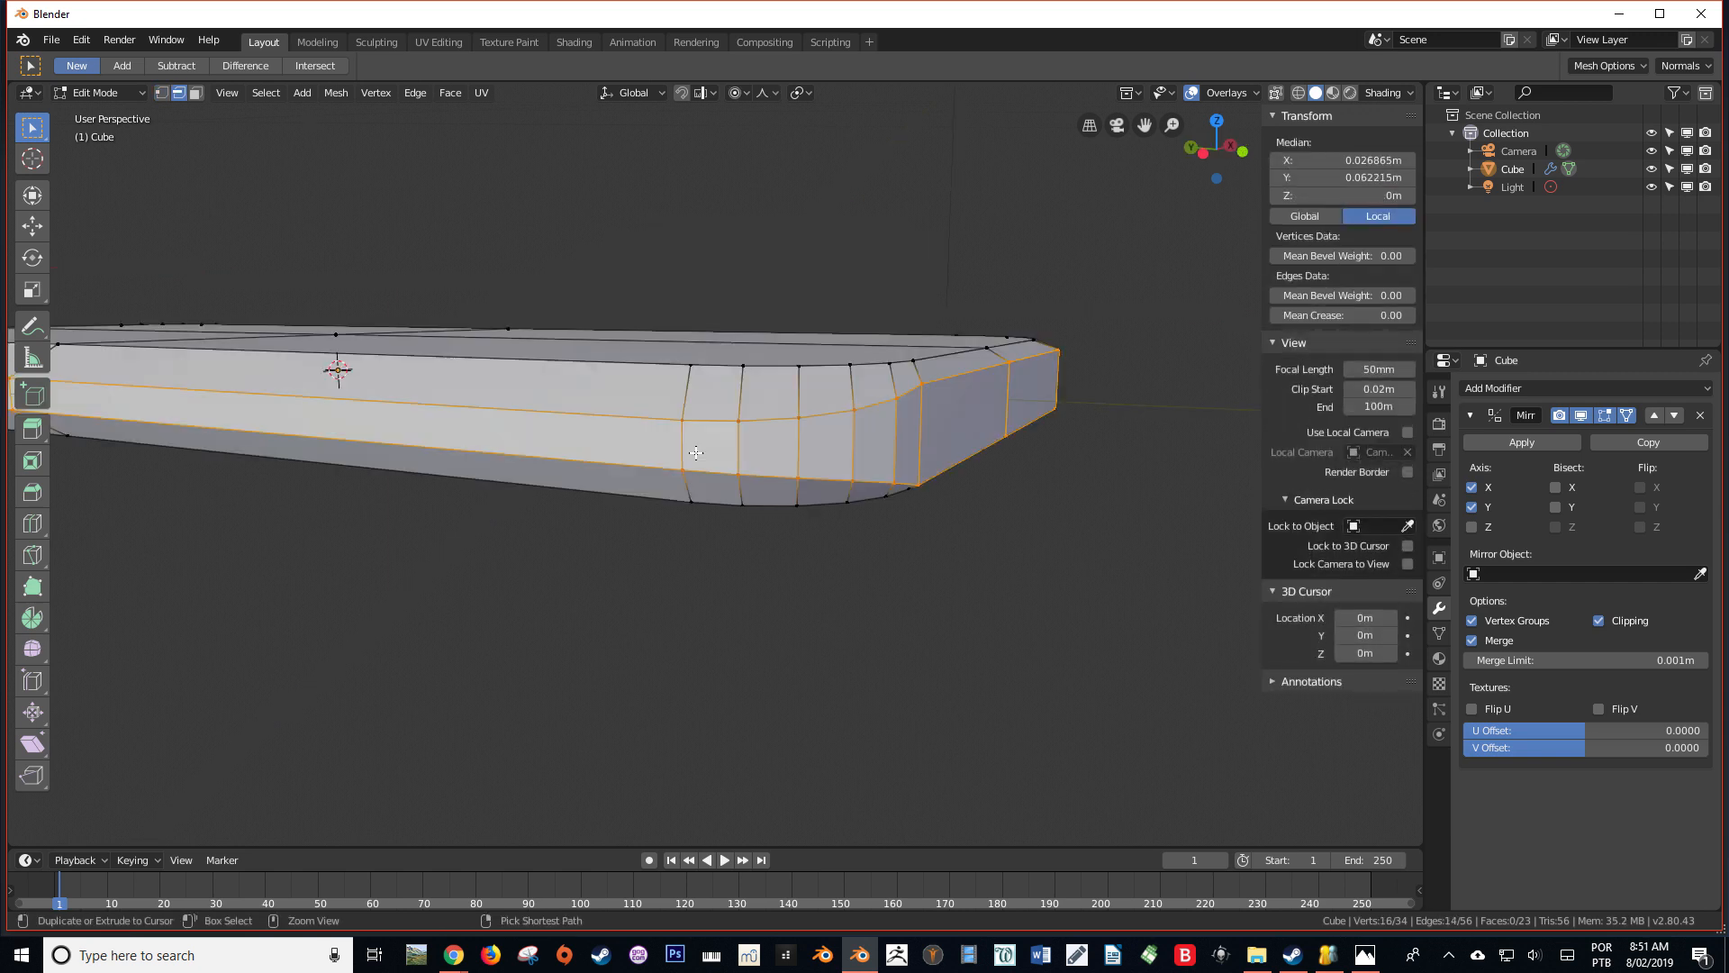
Bevel the two side edge loops with 3 segments and an offset of about 0.0011
key("ctrl+b")
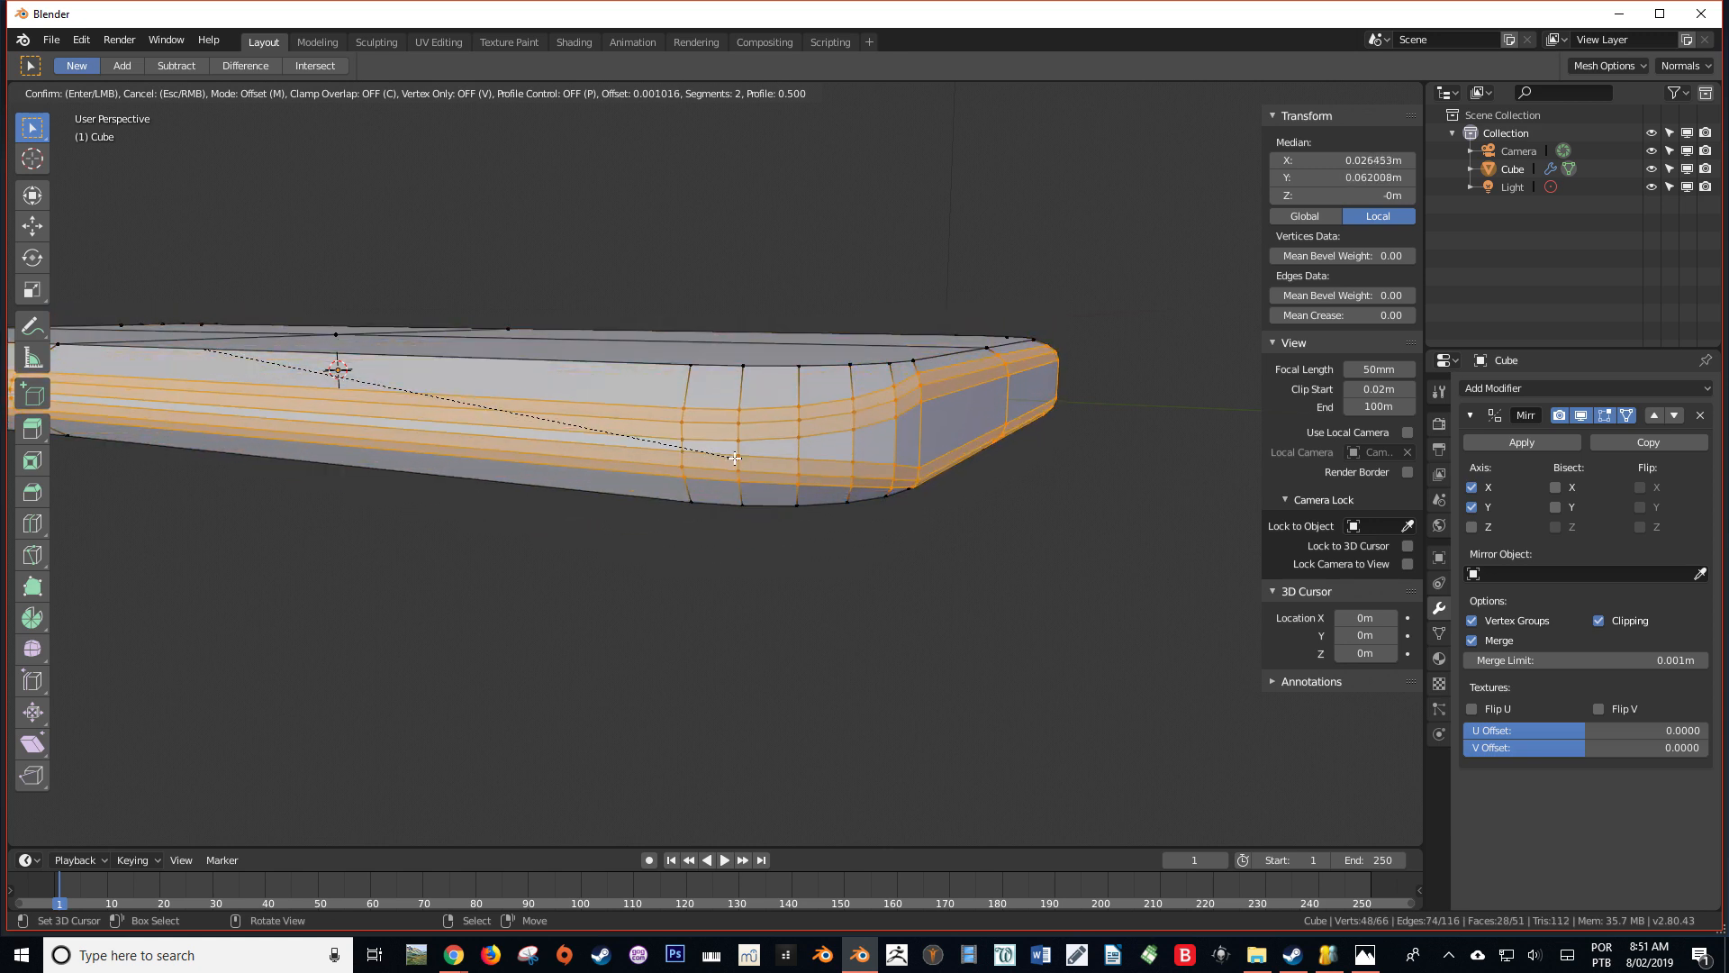
scroll(735, 457, "up", 1)
key("shift")
scroll(739, 458, "up", 1)
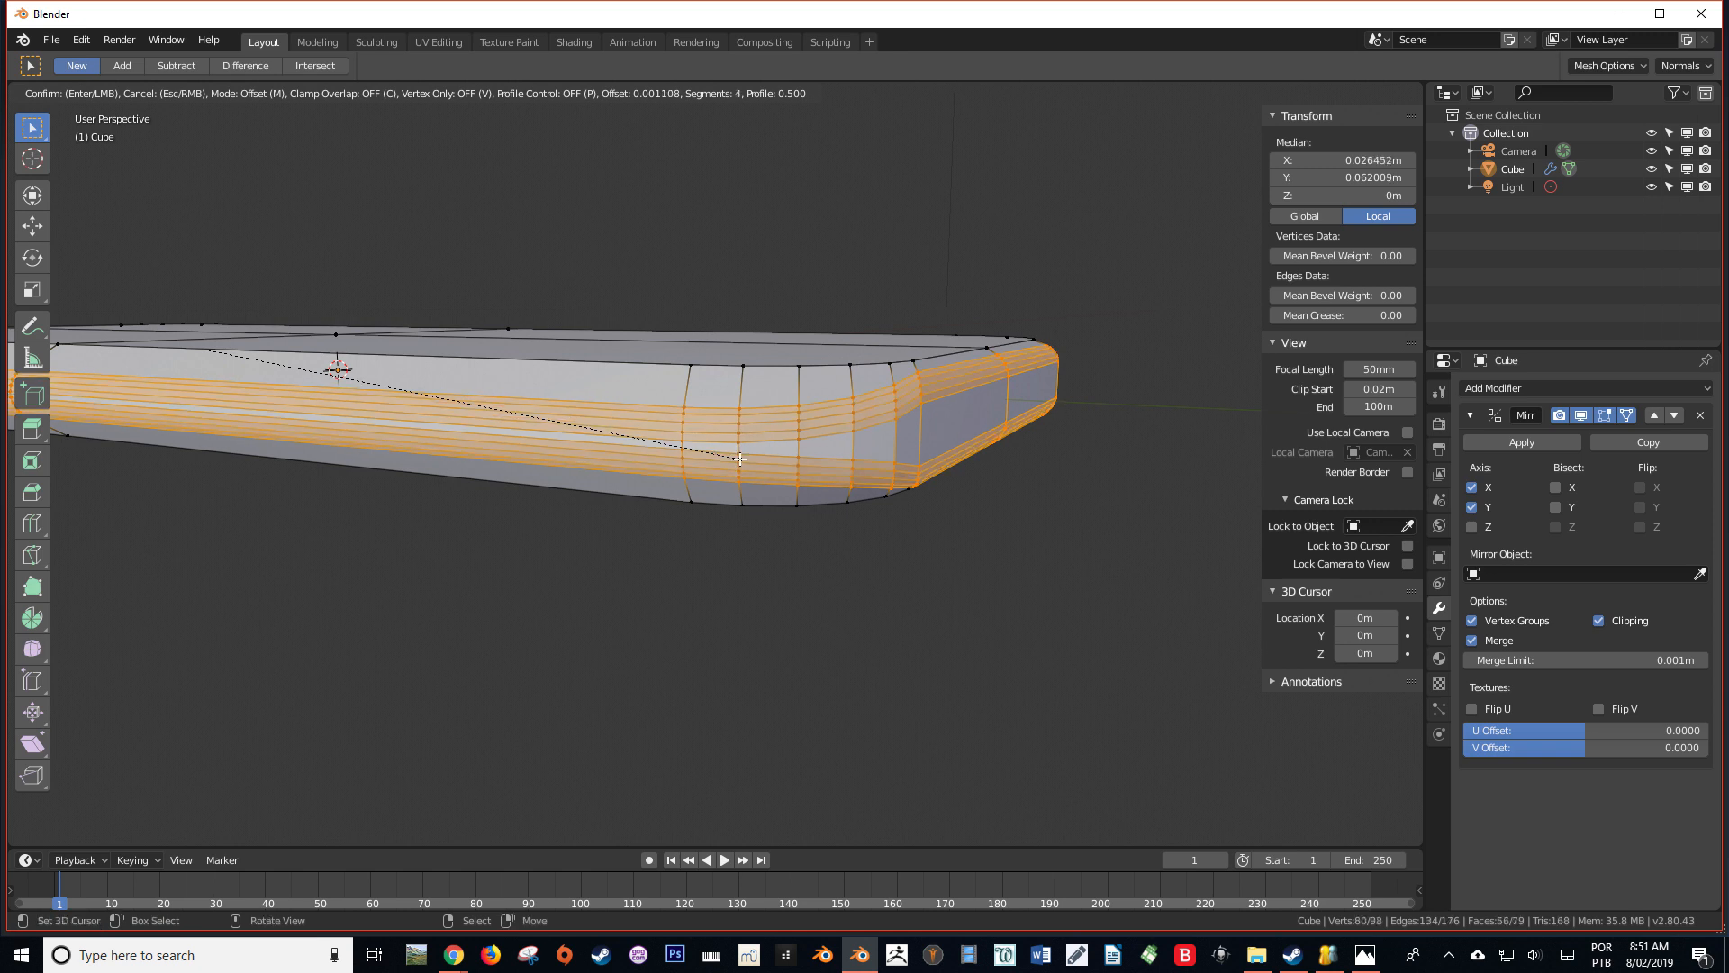
scroll(740, 458, "down", 2)
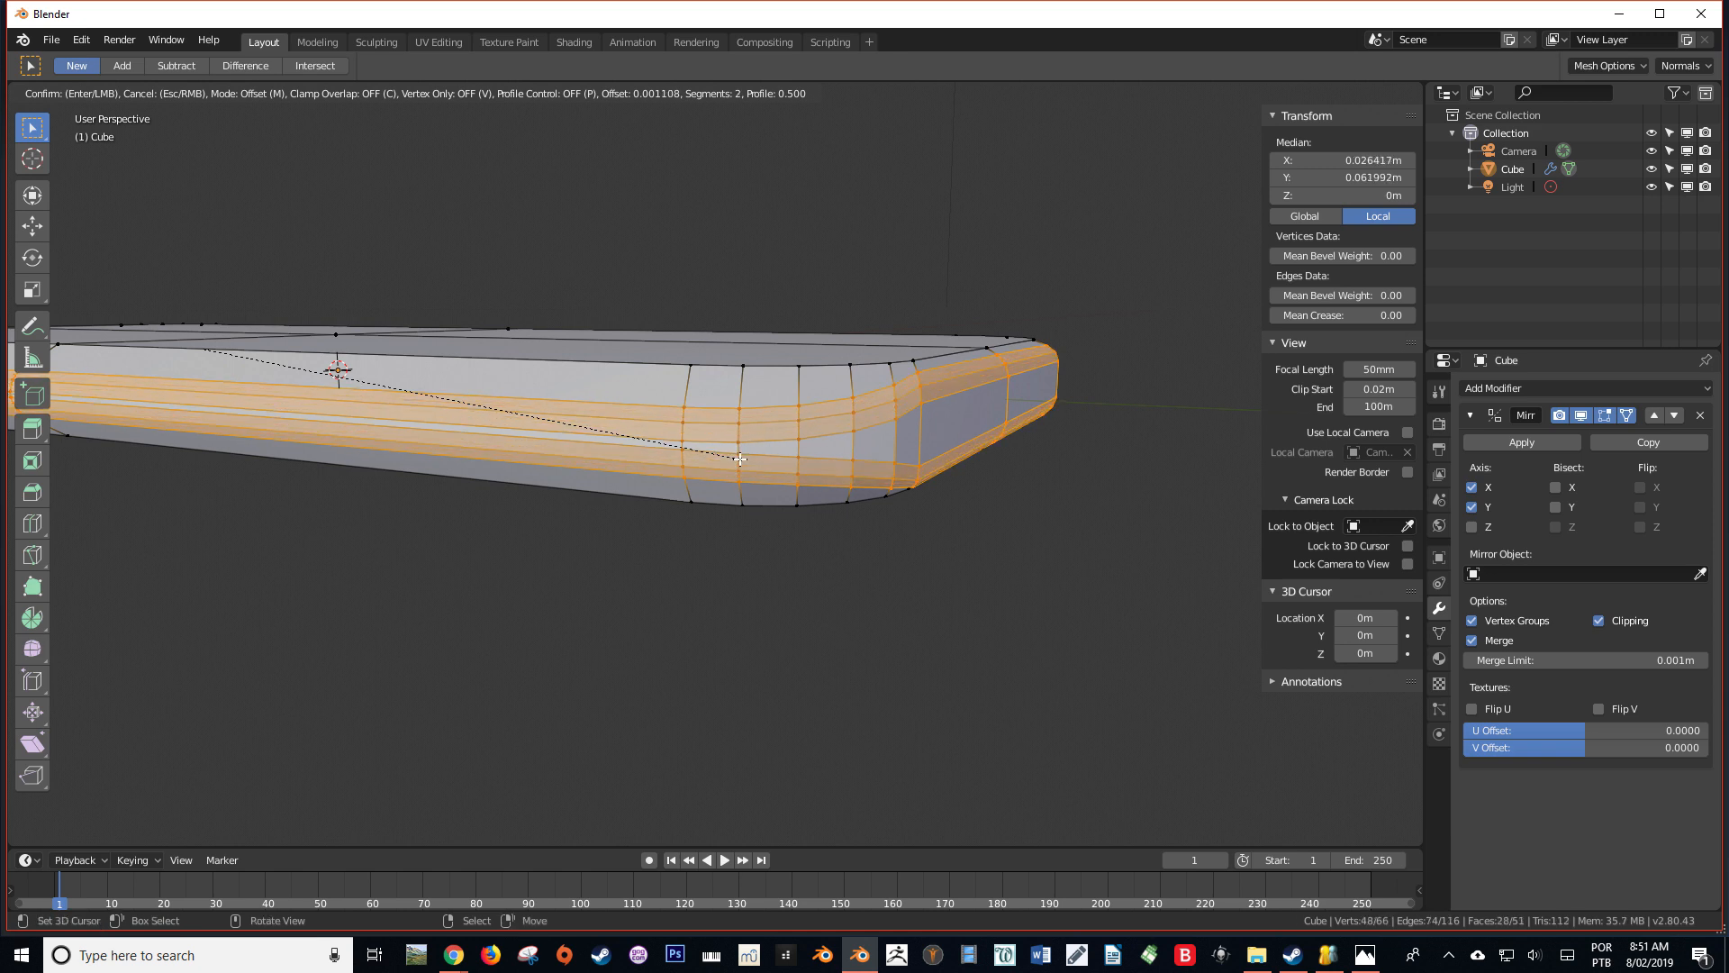
scroll(740, 458, "up", 1)
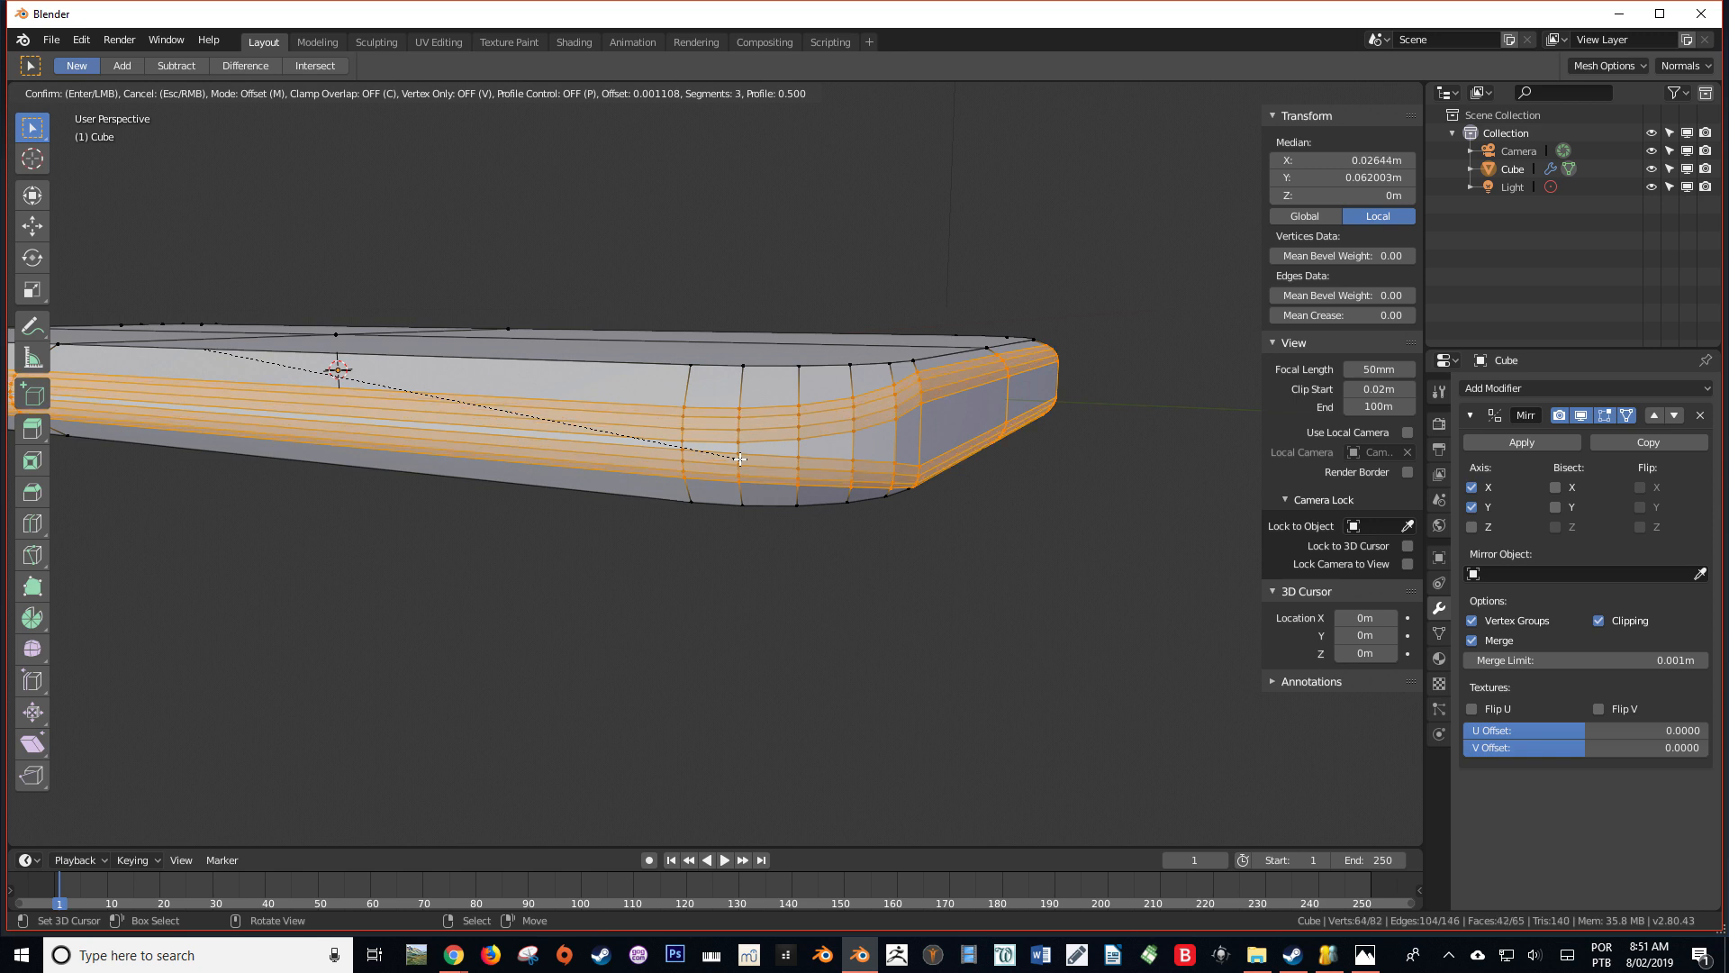
left_click(740, 459)
Add a loop cut in the sloped strip beside the flat underside face, slid towards the flat face's edge
right_click_drag(743, 457, 720, 446)
middle_click_drag(720, 445, 629, 439)
right_click(719, 438)
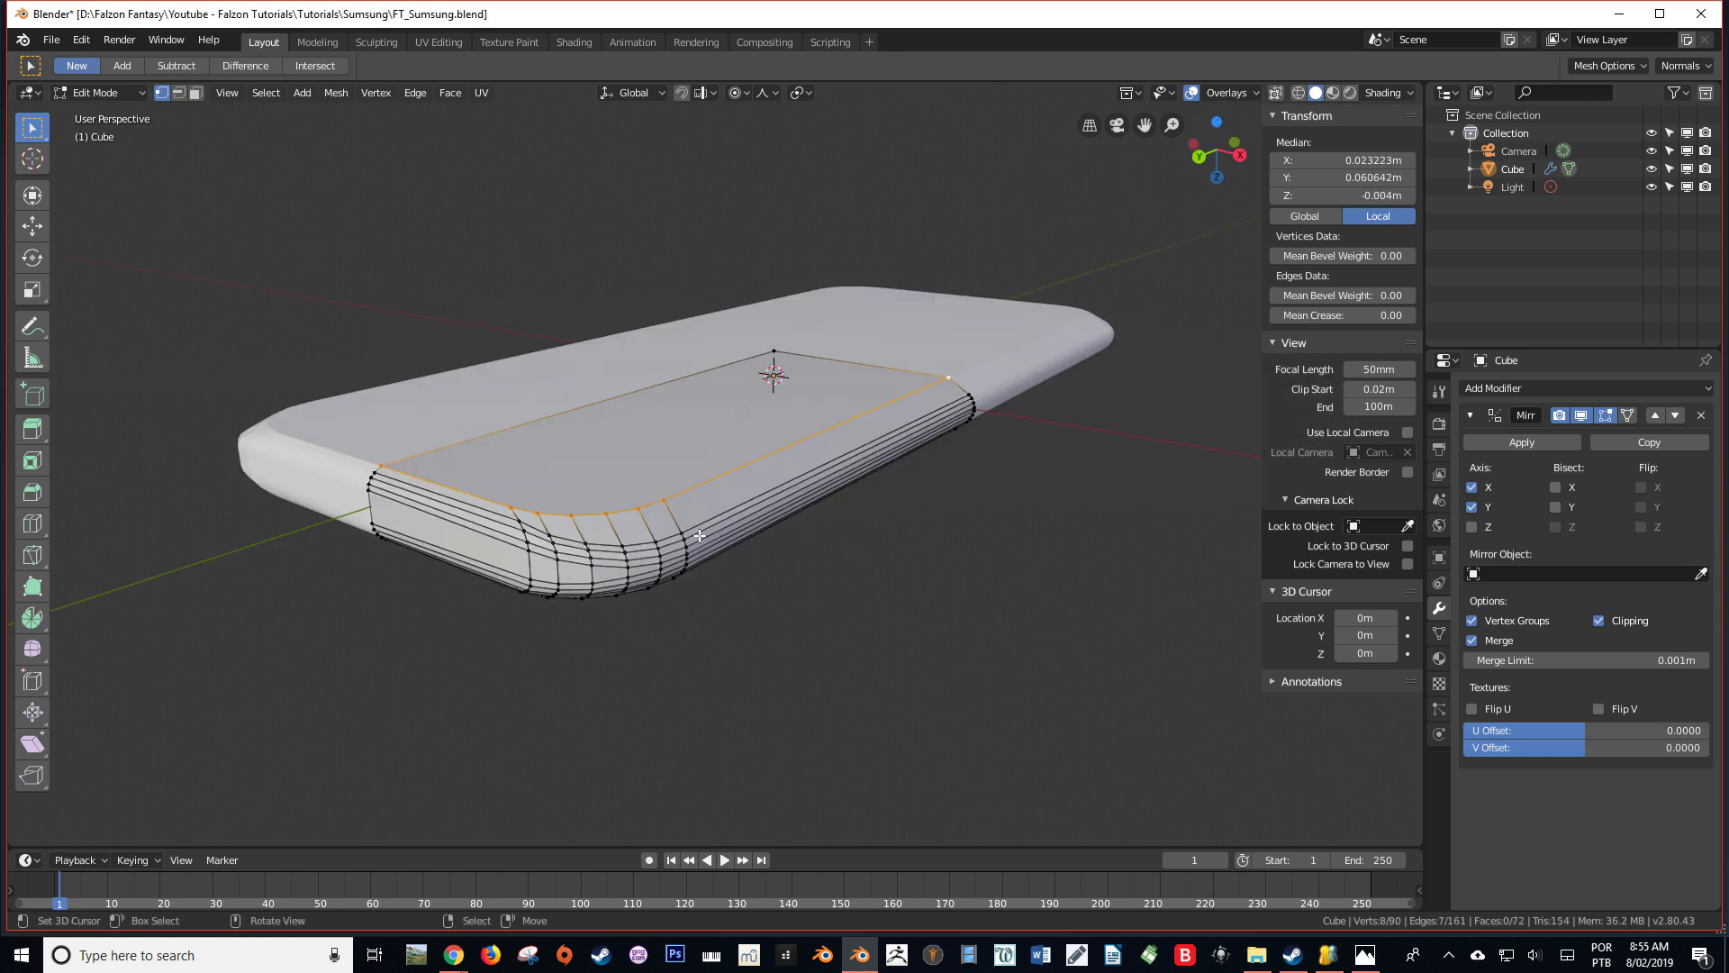
mouse_move(698, 535)
middle_mouse_down()
mouse_move(769, 502)
mouse_move(709, 546)
middle_mouse_up()
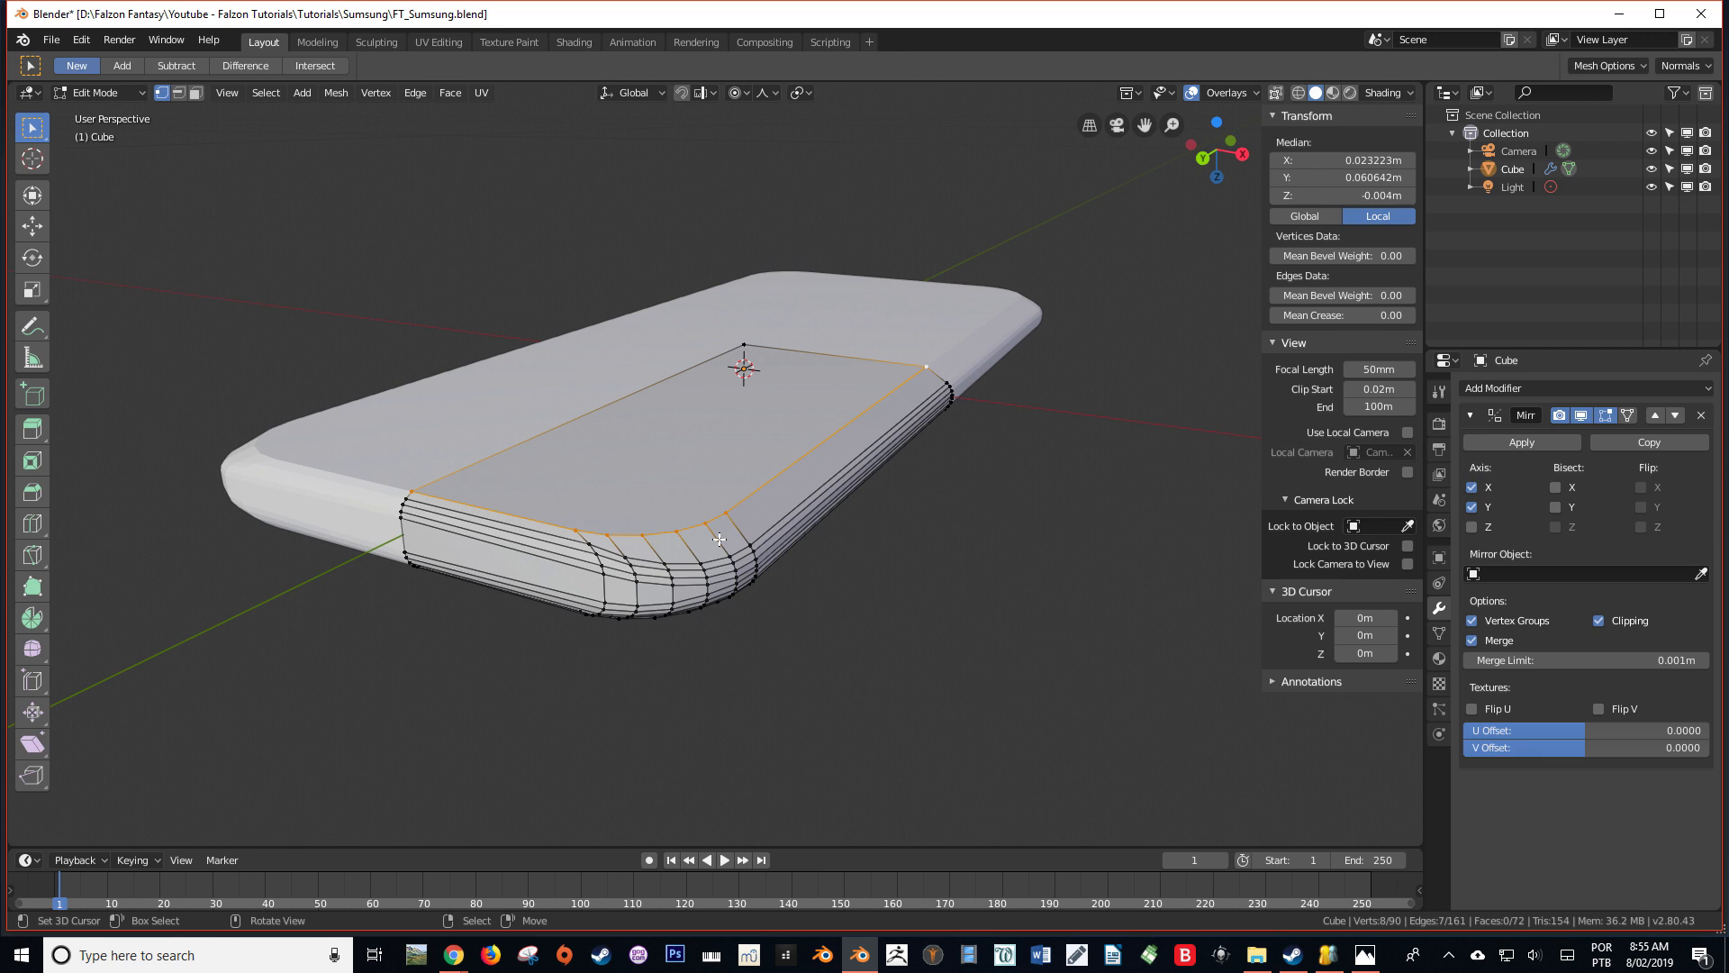
key("ctrl+r")
left_click(718, 535)
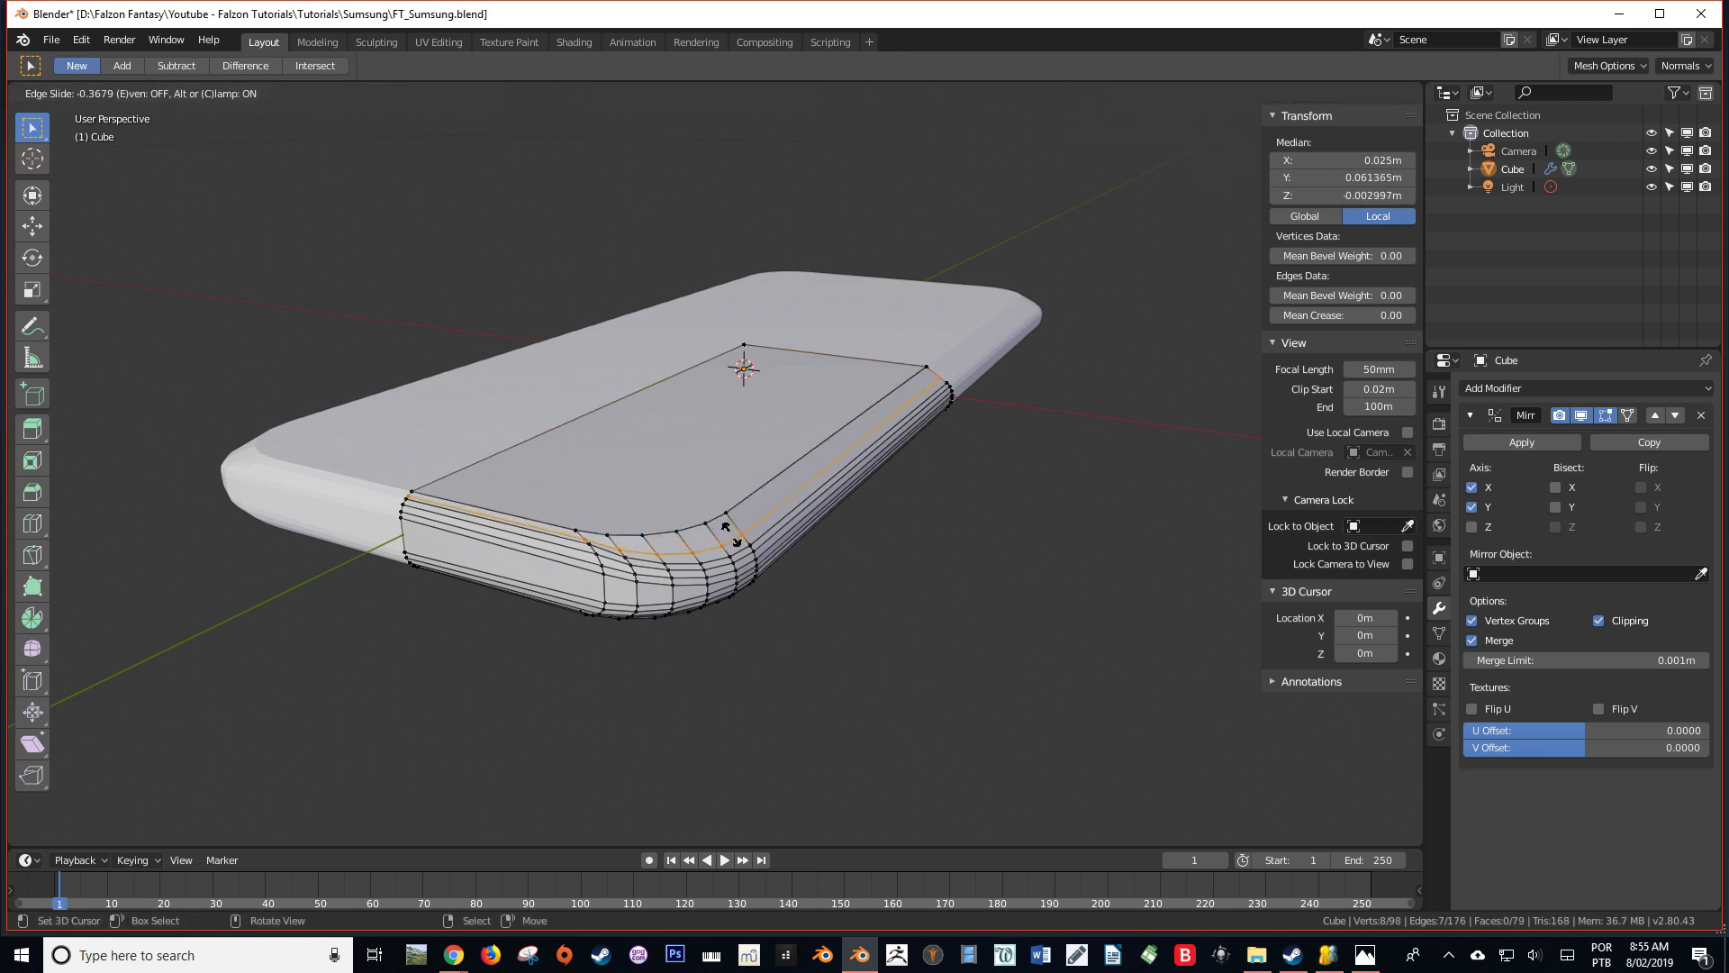
left_click(727, 528)
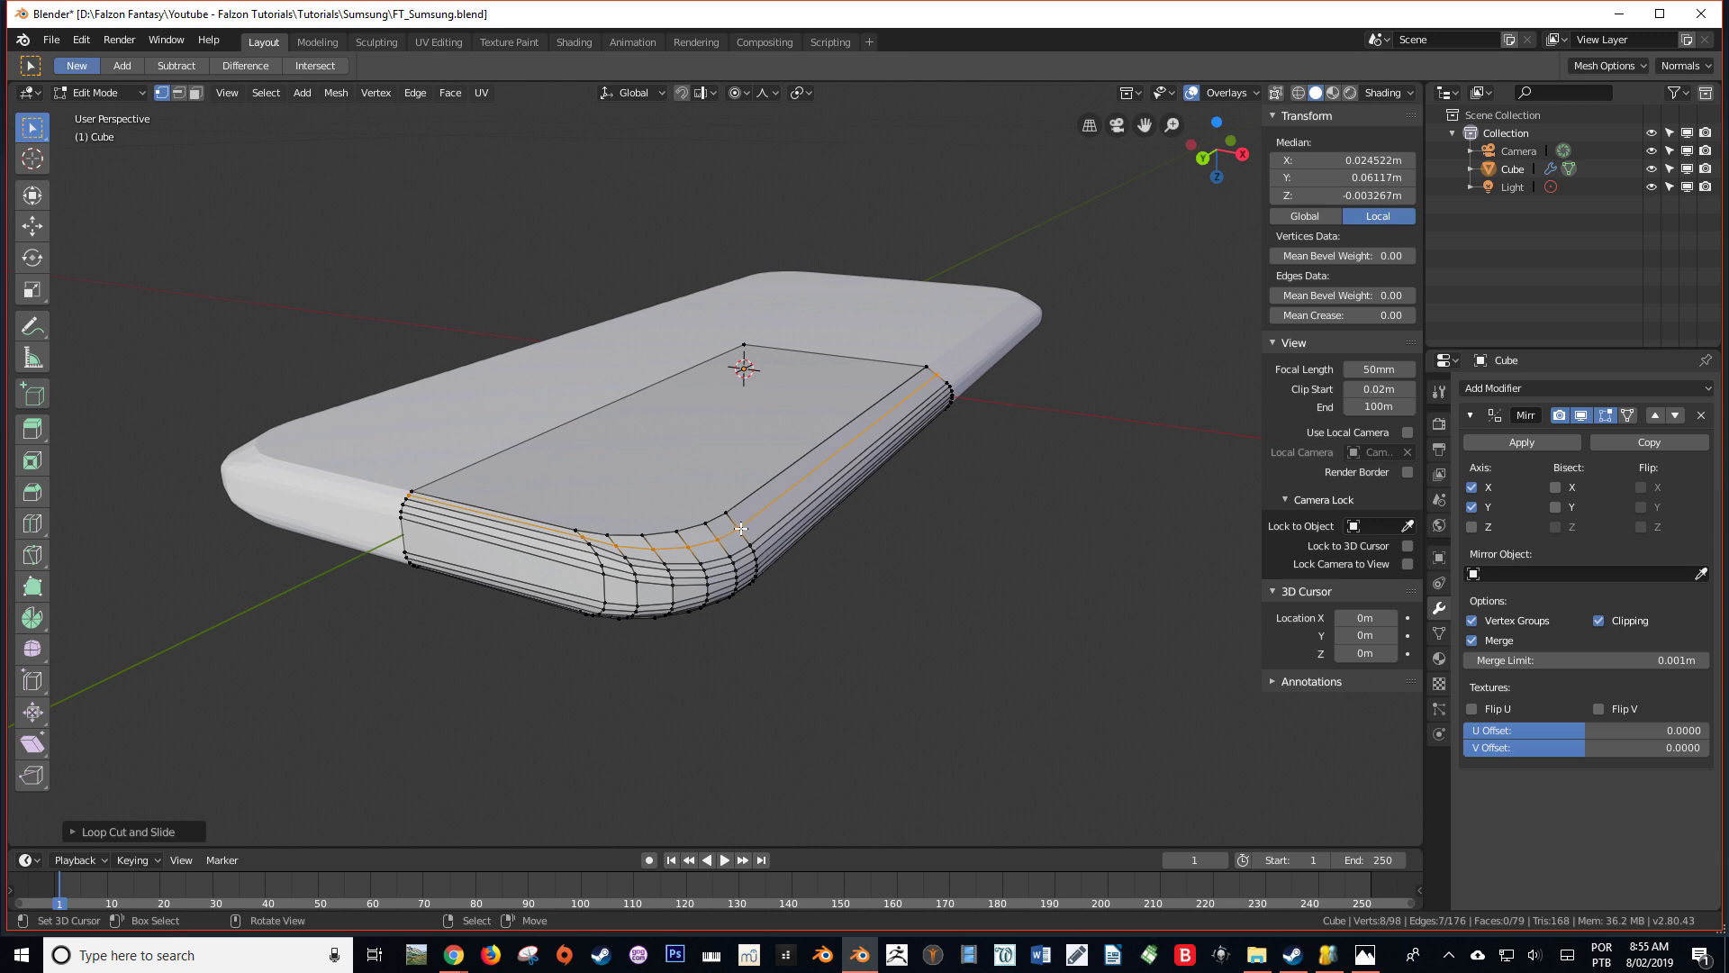
Select the new loop's long straight side edge and move it down along Z by about 0.0003 m in front view
middle_click_drag(710, 537, 768, 509)
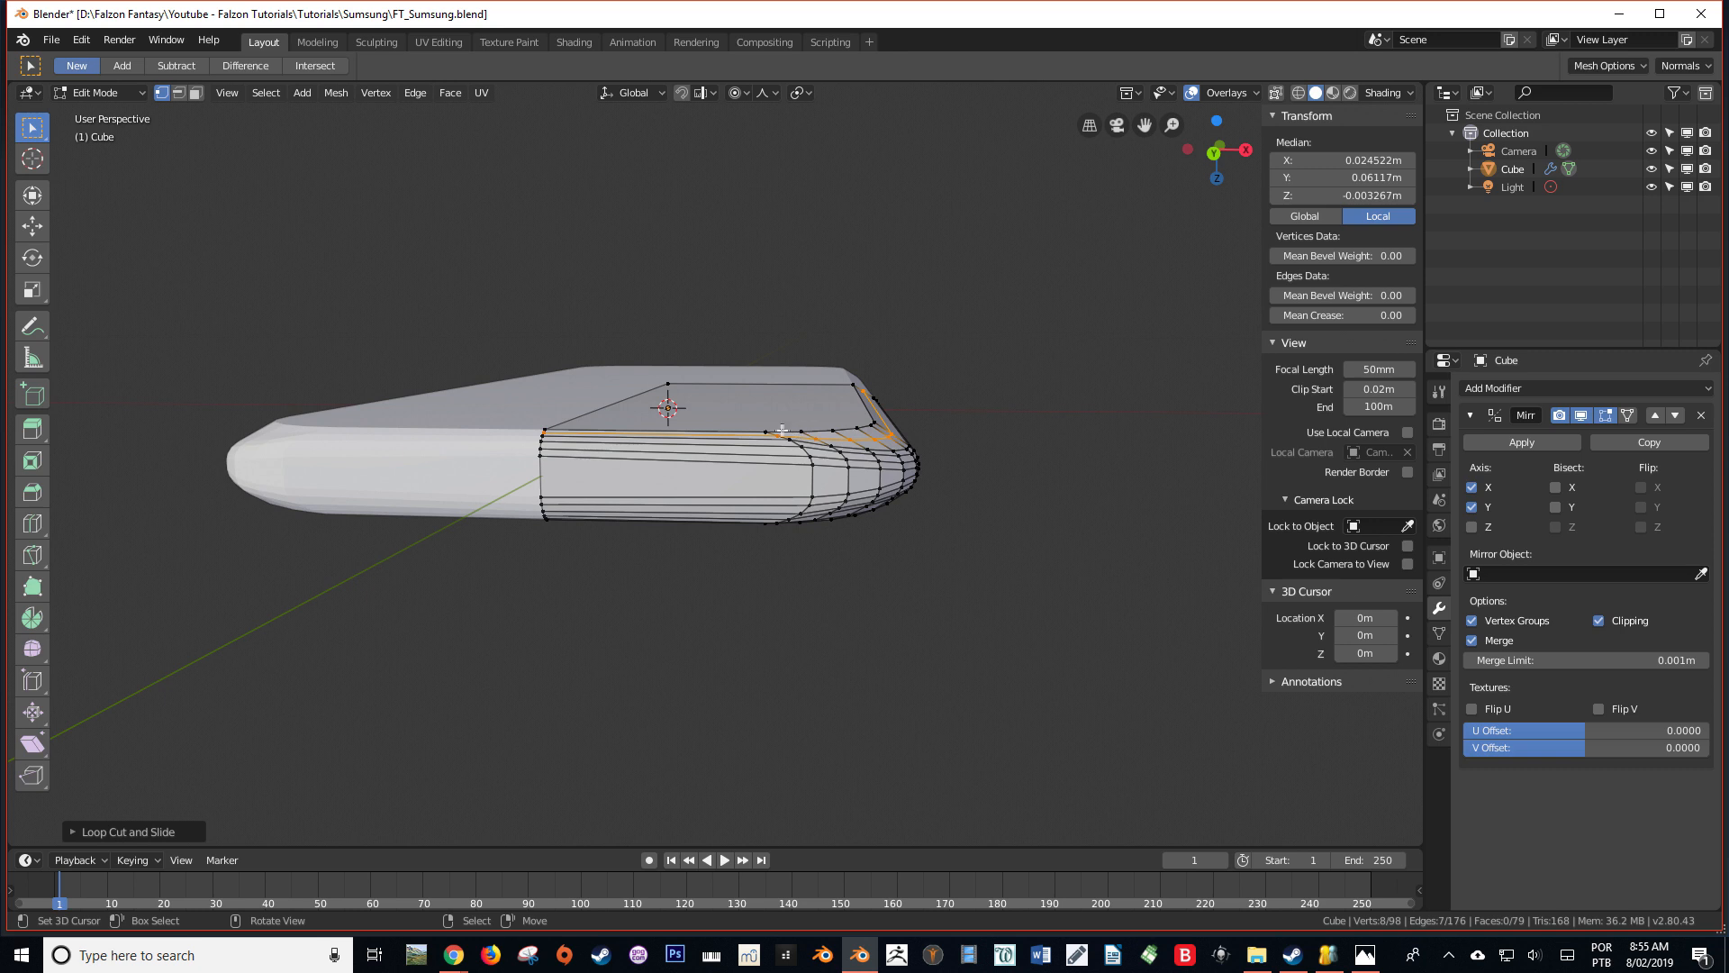
middle_click_drag(940, 433, 770, 420)
scroll(770, 419, "up", 2)
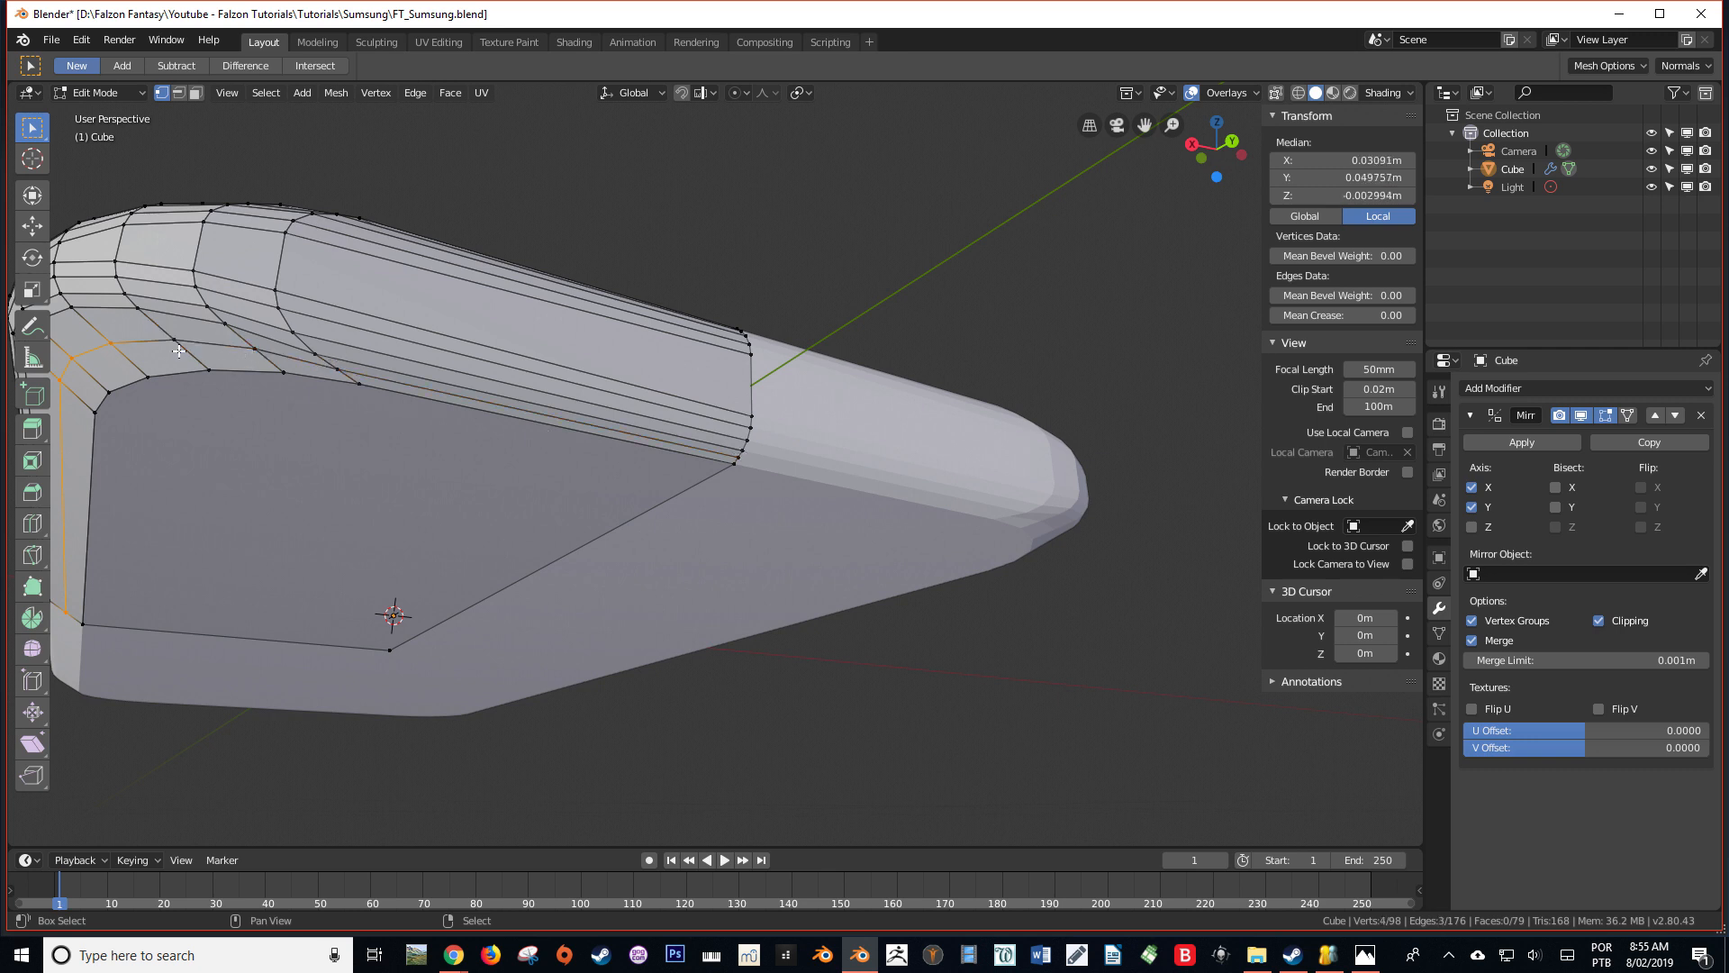
key("KP_3")
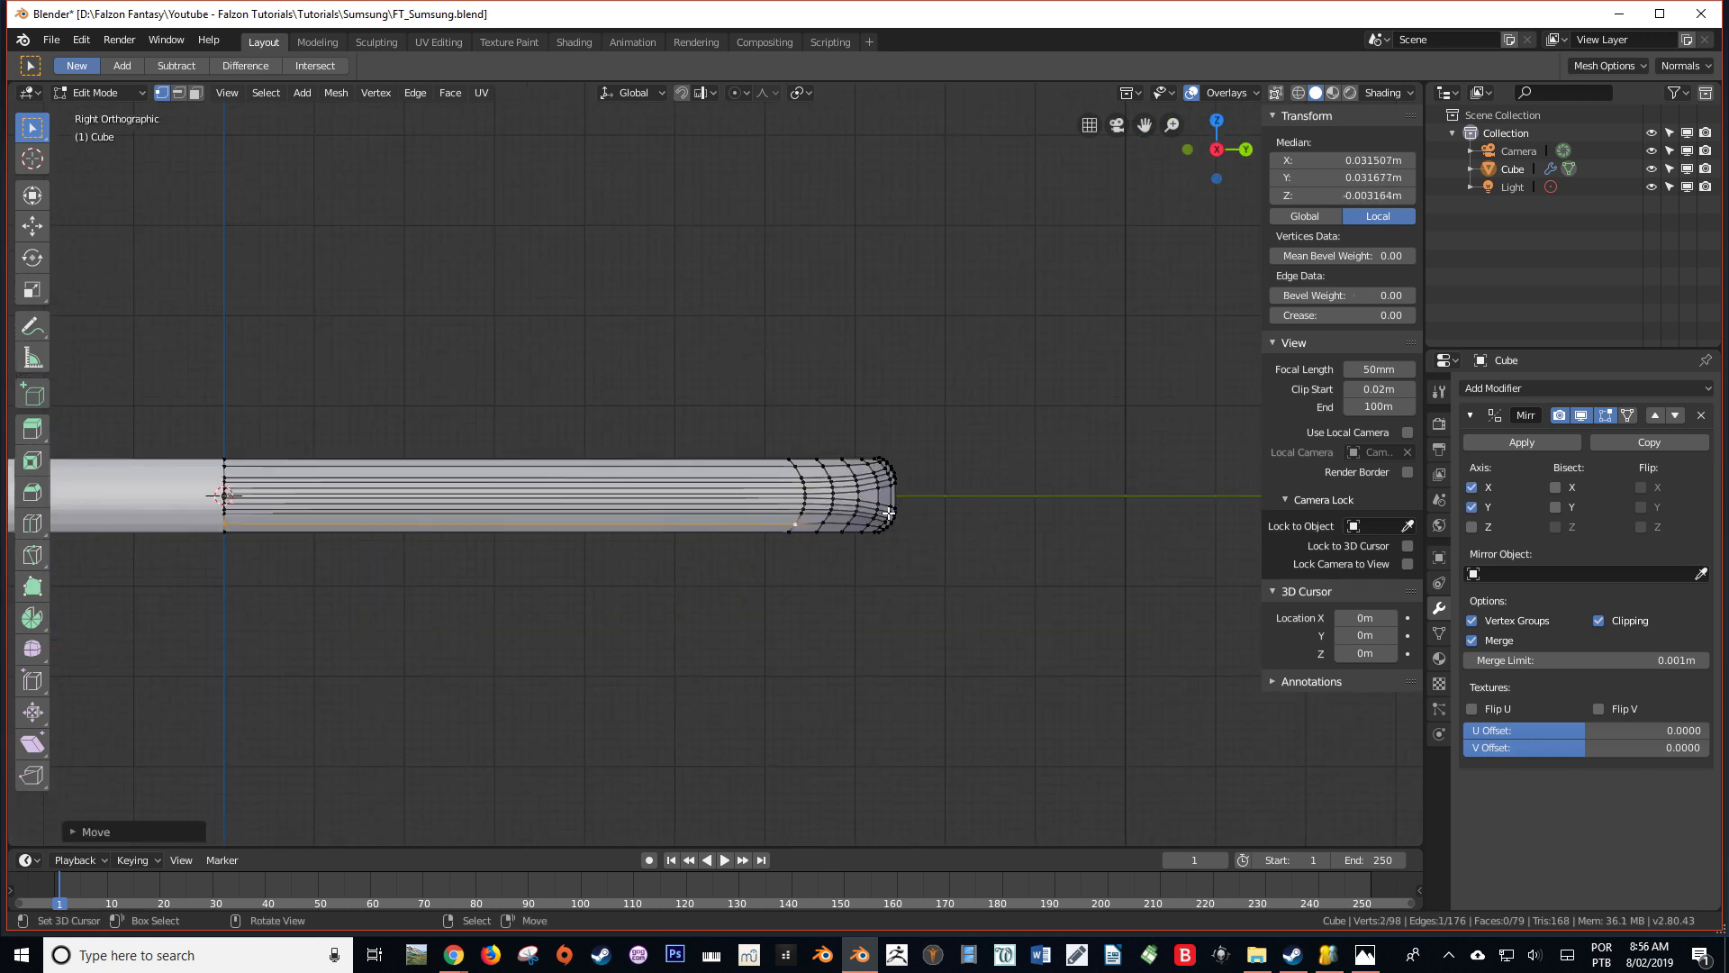
key("KP_1")
scroll(889, 513, "up", 5)
middle_click_drag(855, 514, 54, 321, "shift")
scroll(954, 340, "up", 2)
middle_click_drag(962, 339, 783, 386, "shift")
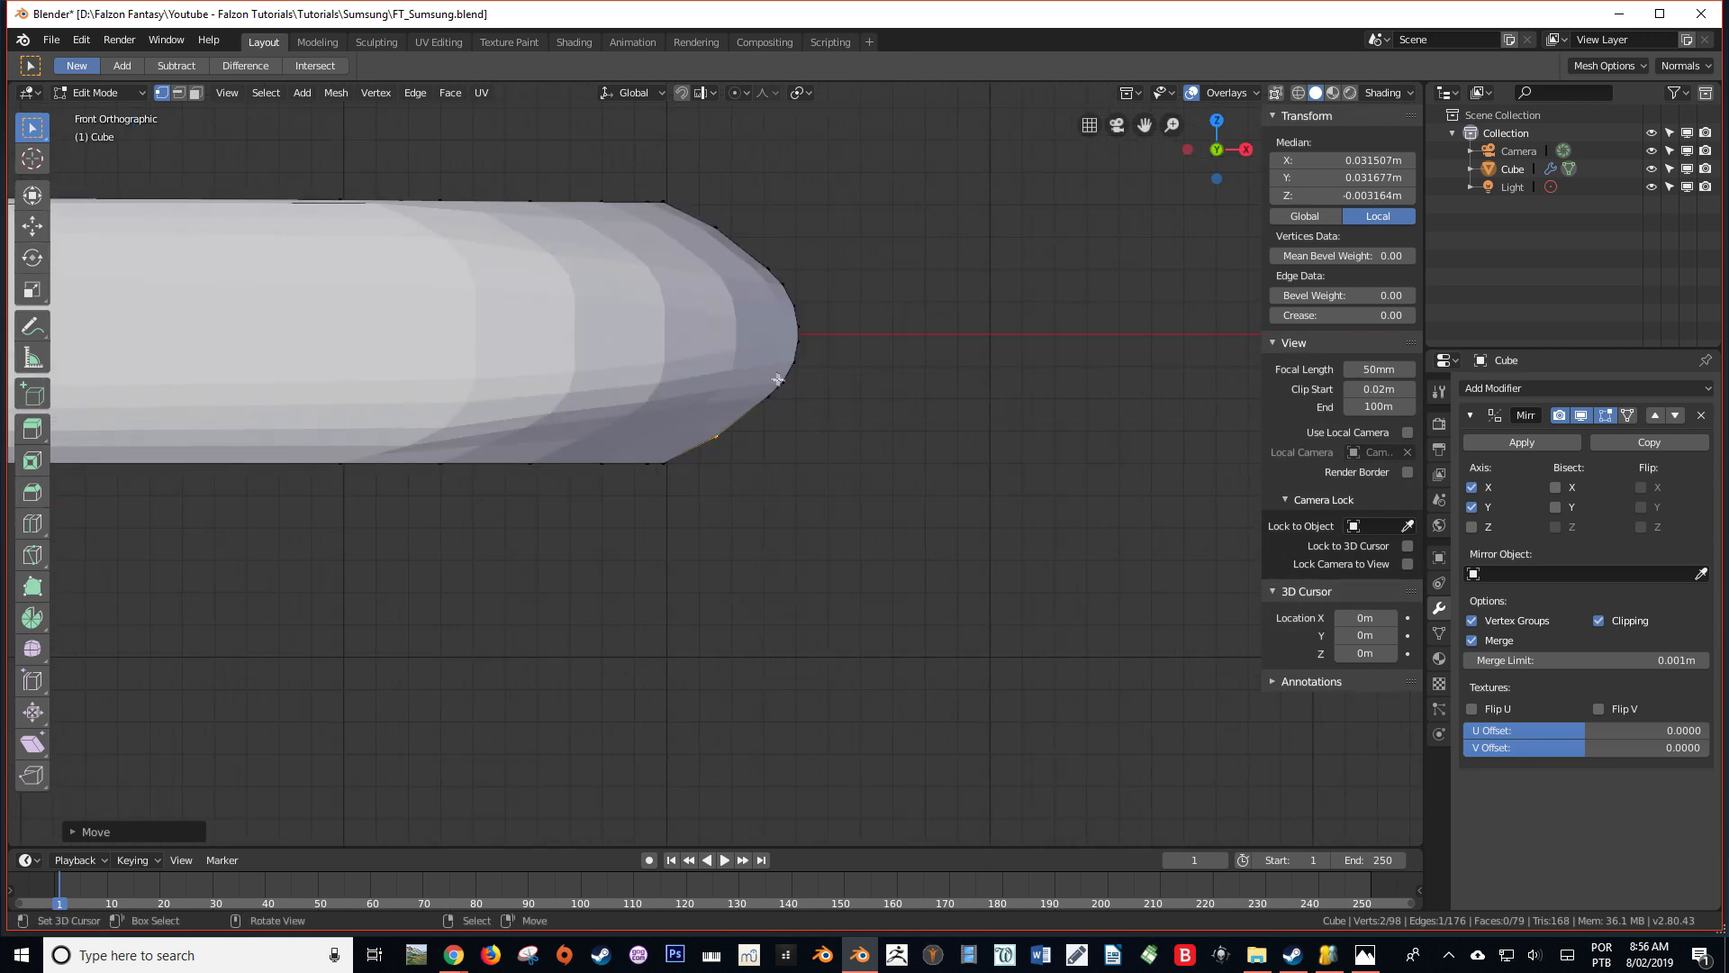
scroll(779, 379, "up", 1)
key("g")
key("z")
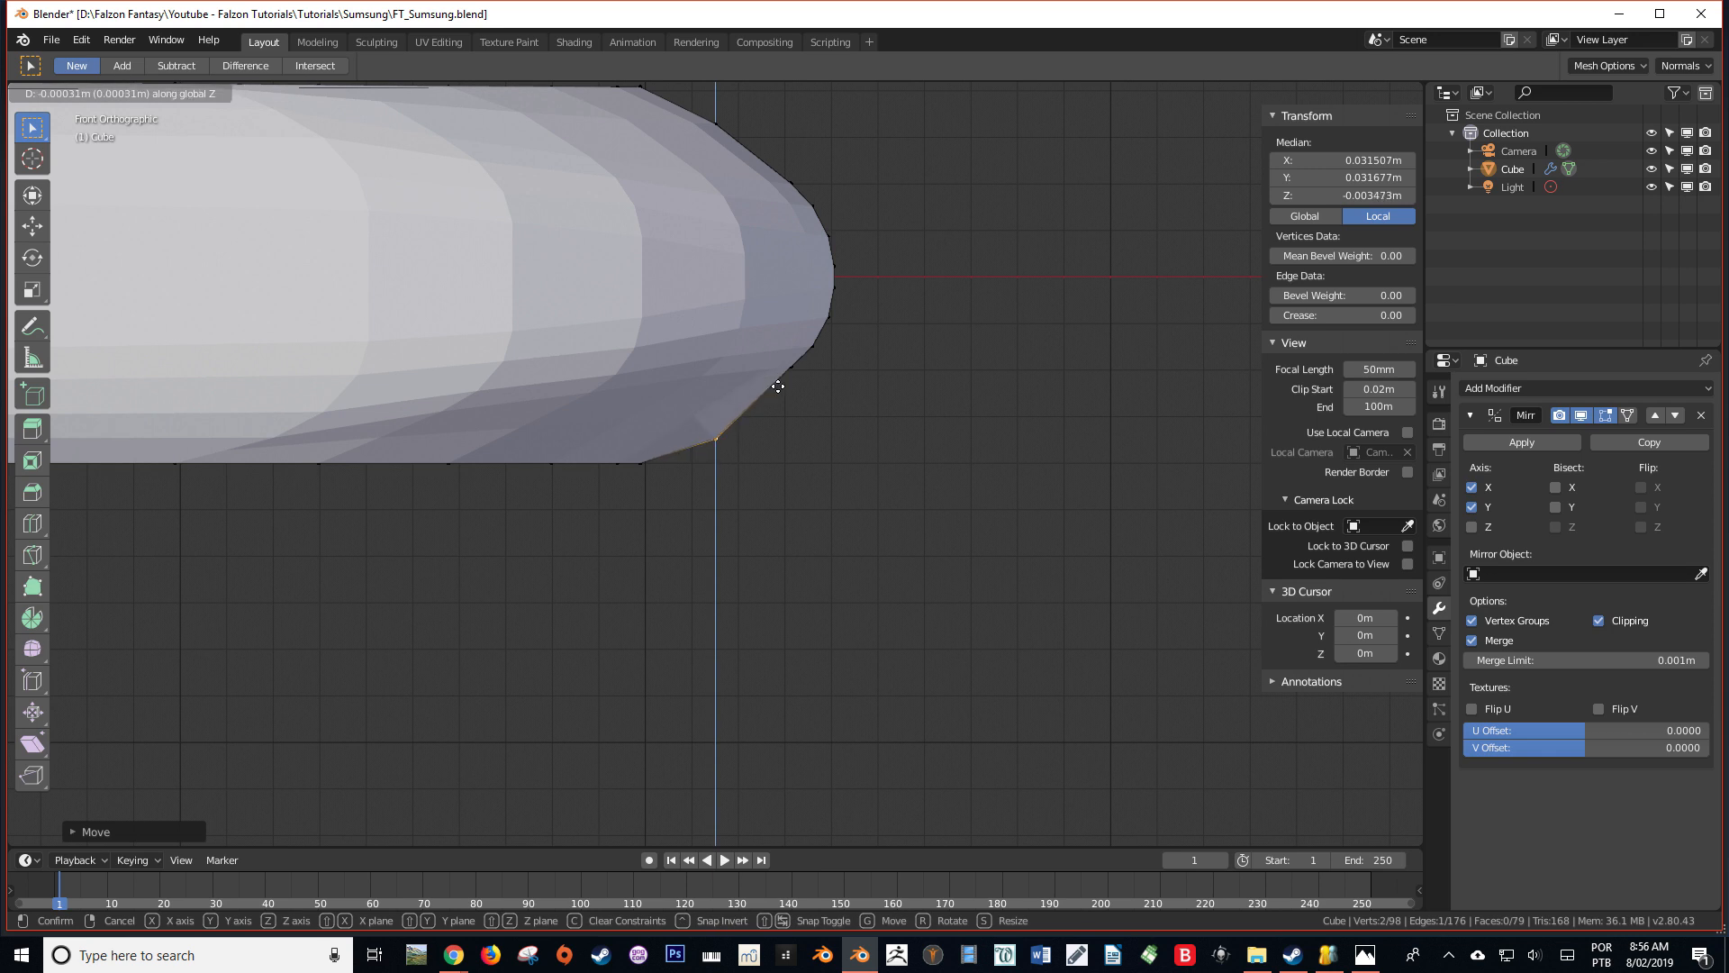
left_click(778, 386)
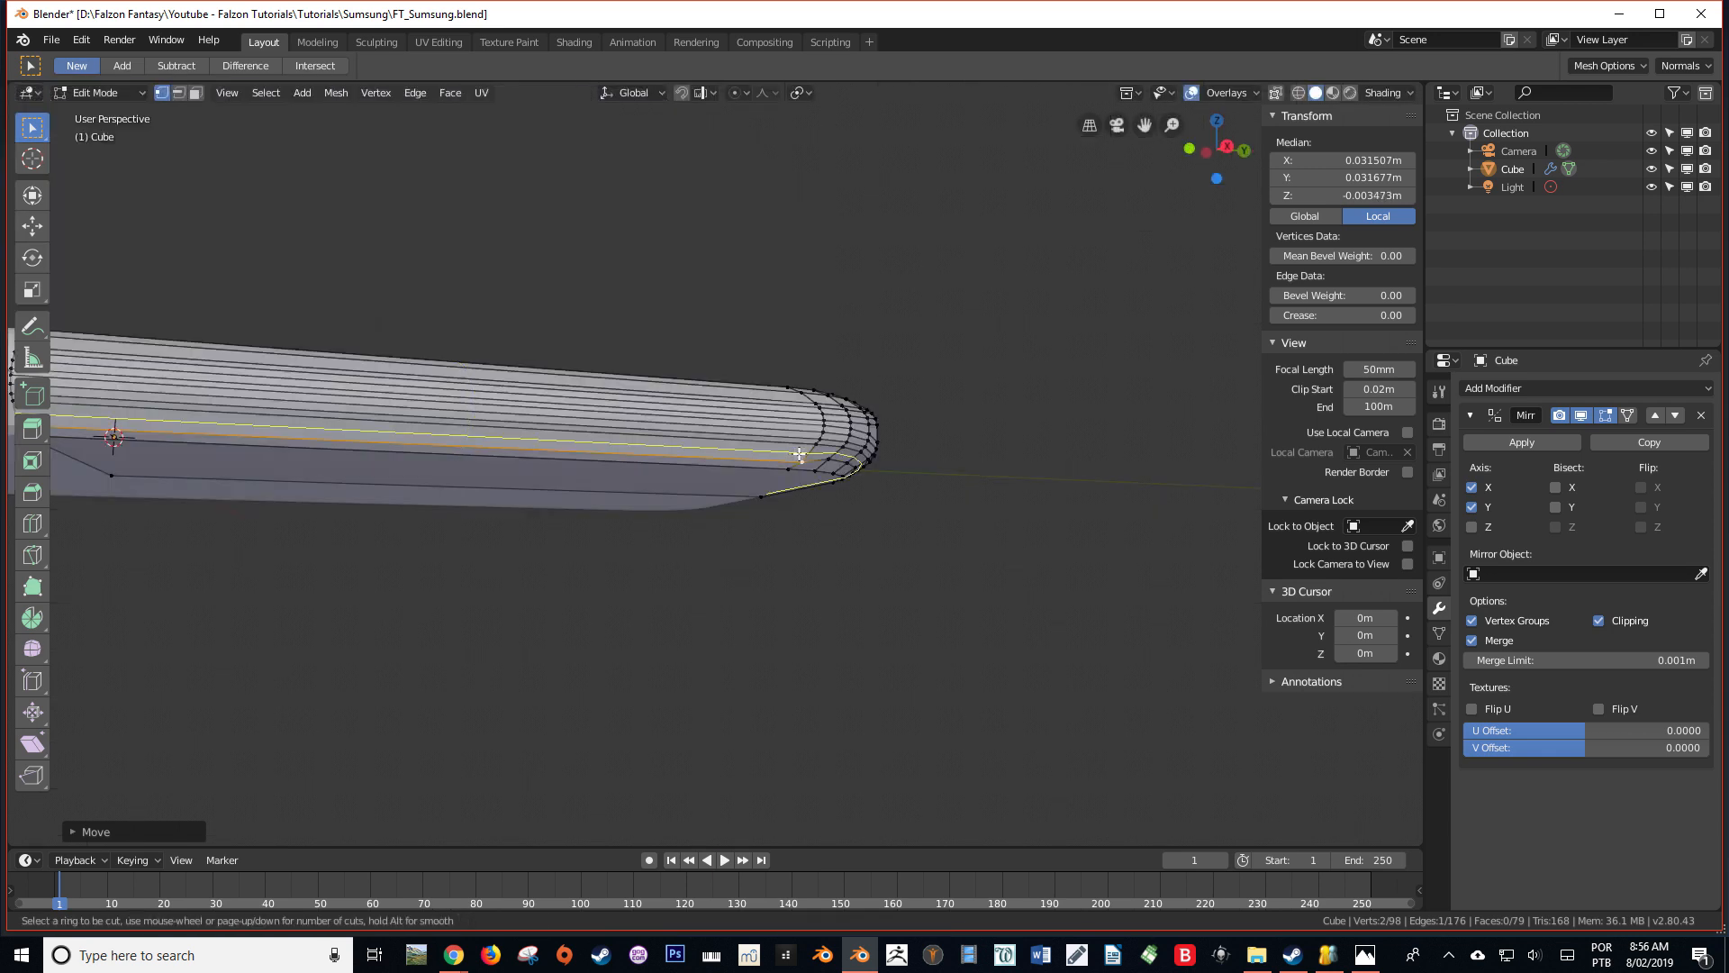
Add another loop cut along the lower side strip, between the adjusted edge and the beveled band
left_click(803, 454)
left_click(803, 454)
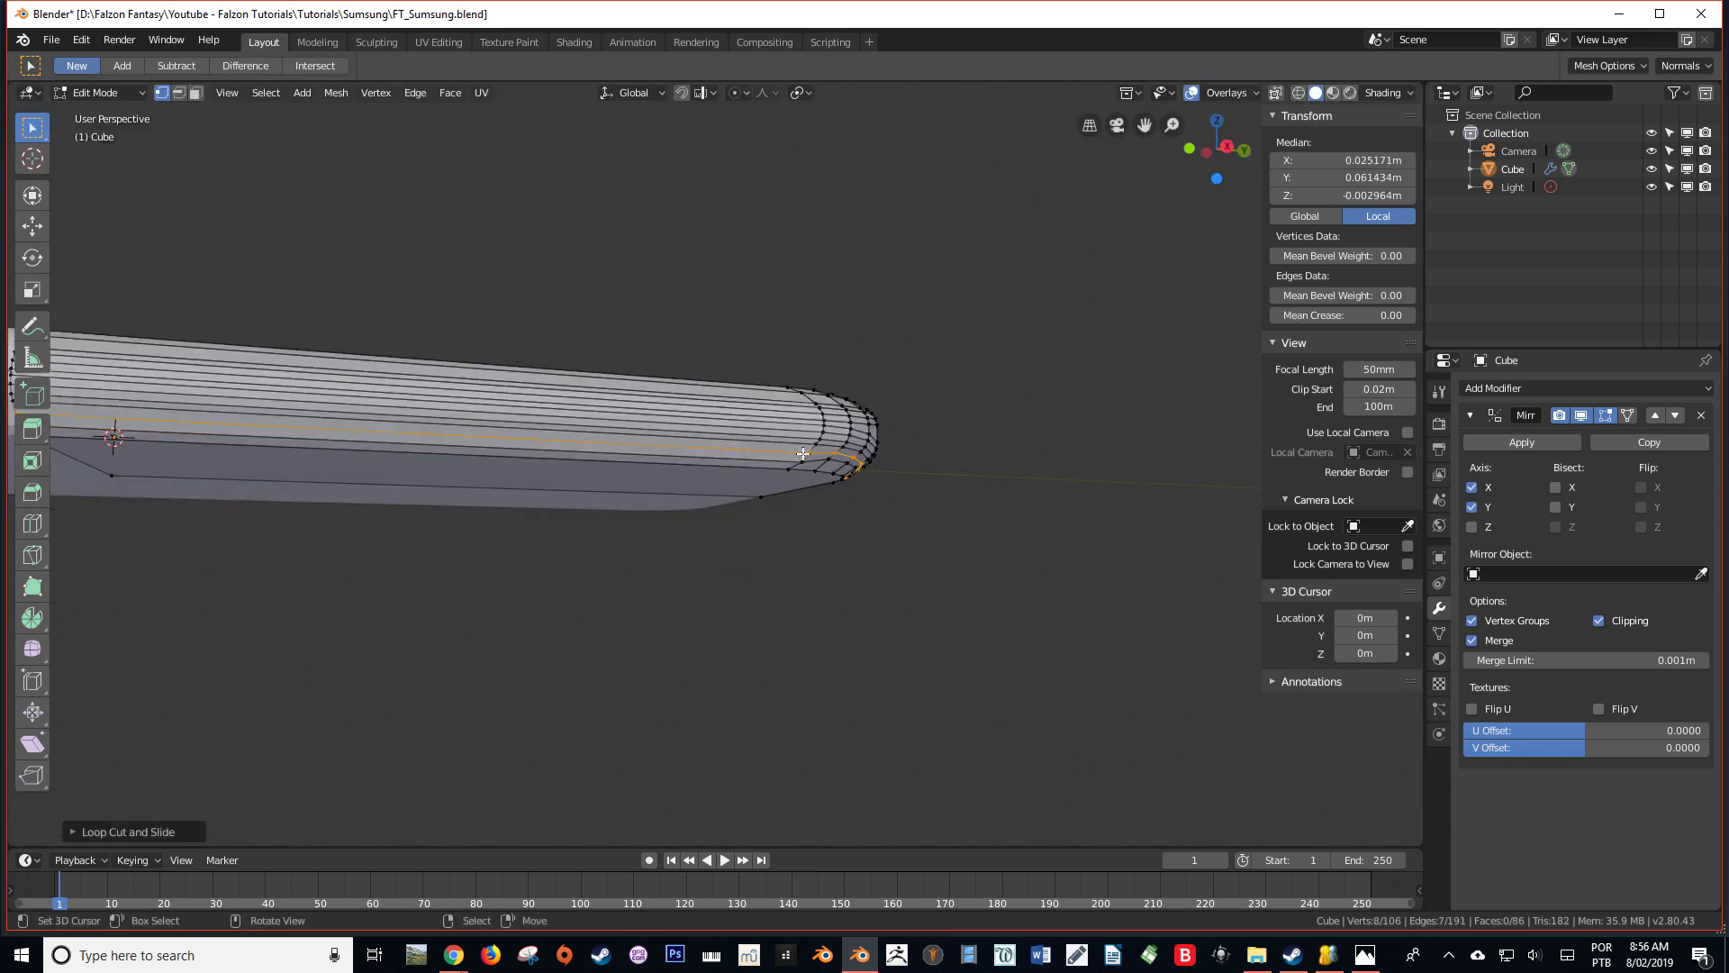
key("KP_1")
scroll(803, 453, "up", 7)
middle_click_drag(802, 452, 546, 406)
scroll(811, 441, "down", 3)
Select the second loop's long straight side edge and adjust its height along Z to round the profile in front view
right_click(853, 446)
scroll(843, 446, "down", 6)
scroll(419, 452, "up", 1)
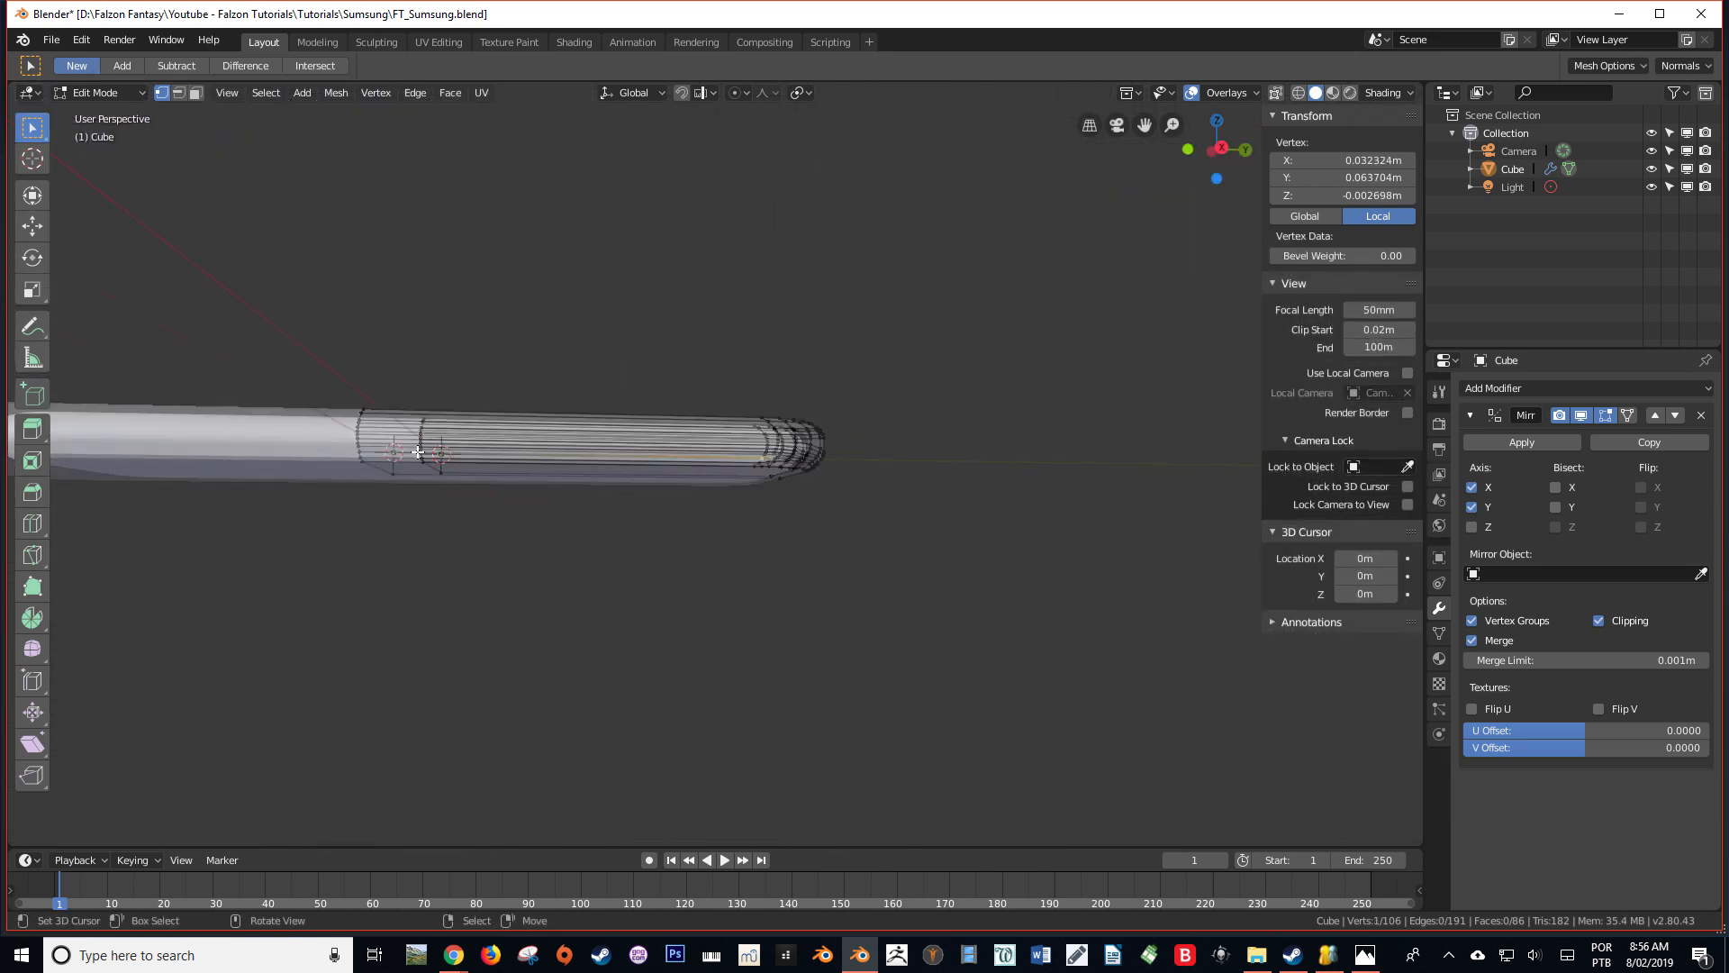
scroll(418, 453, "up", 4)
right_click(242, 447, "shift")
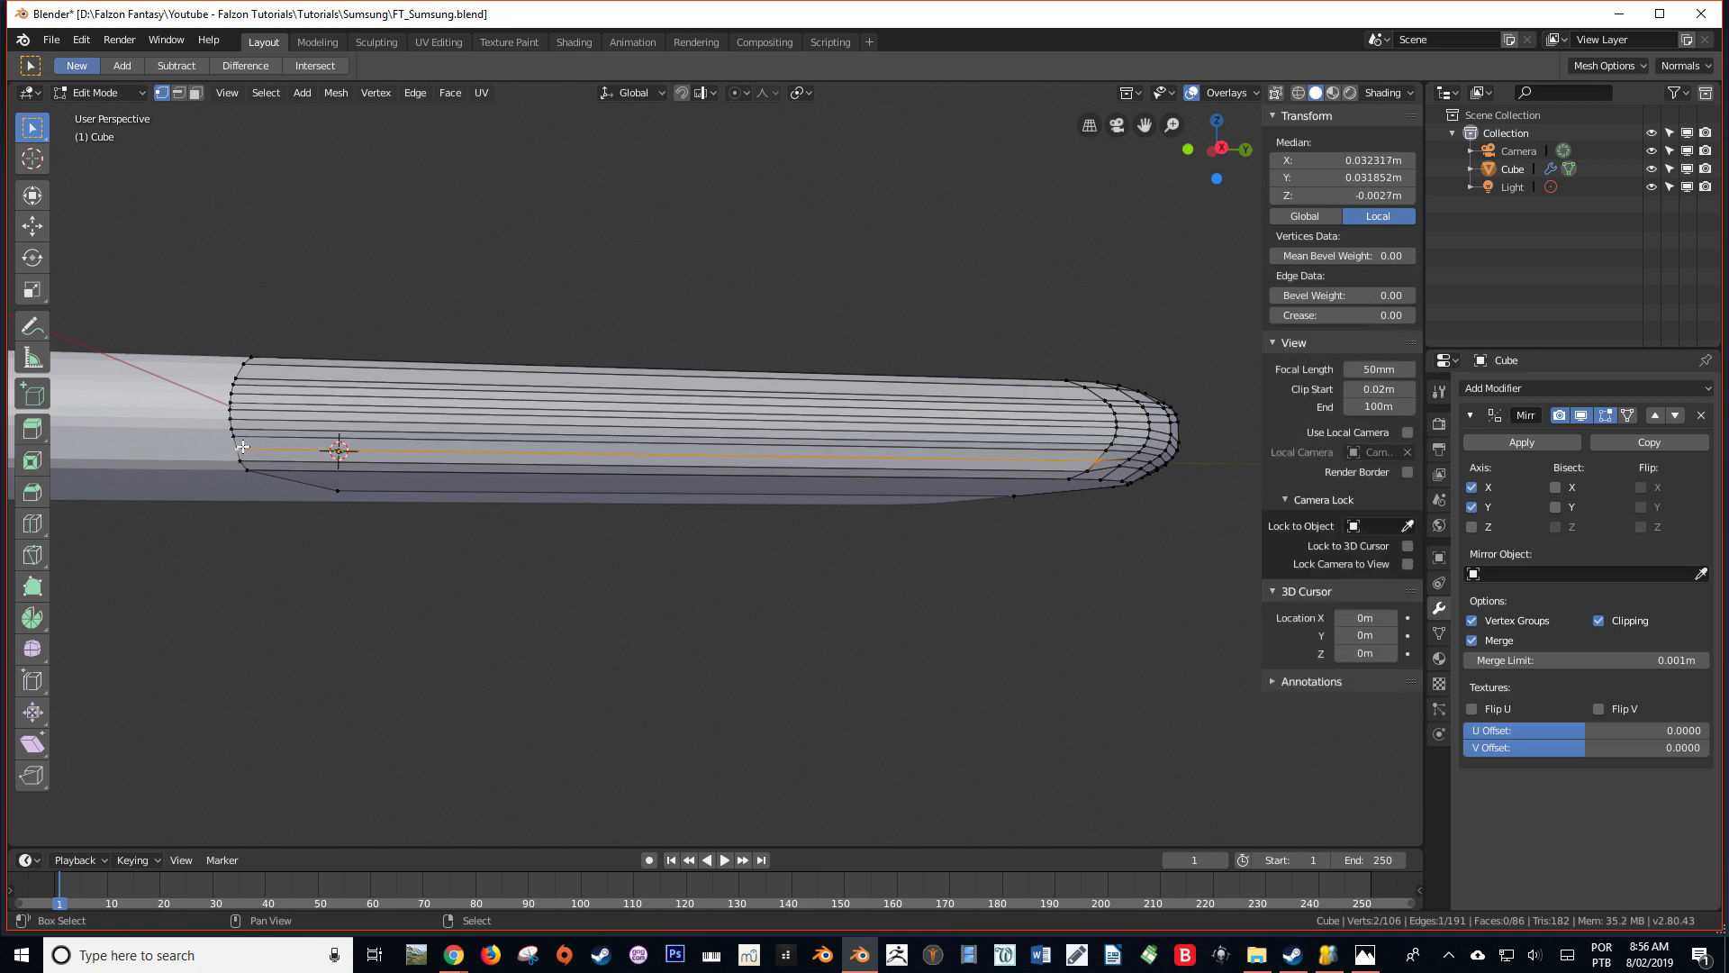
key("KP_1")
scroll(379, 415, "up", 5)
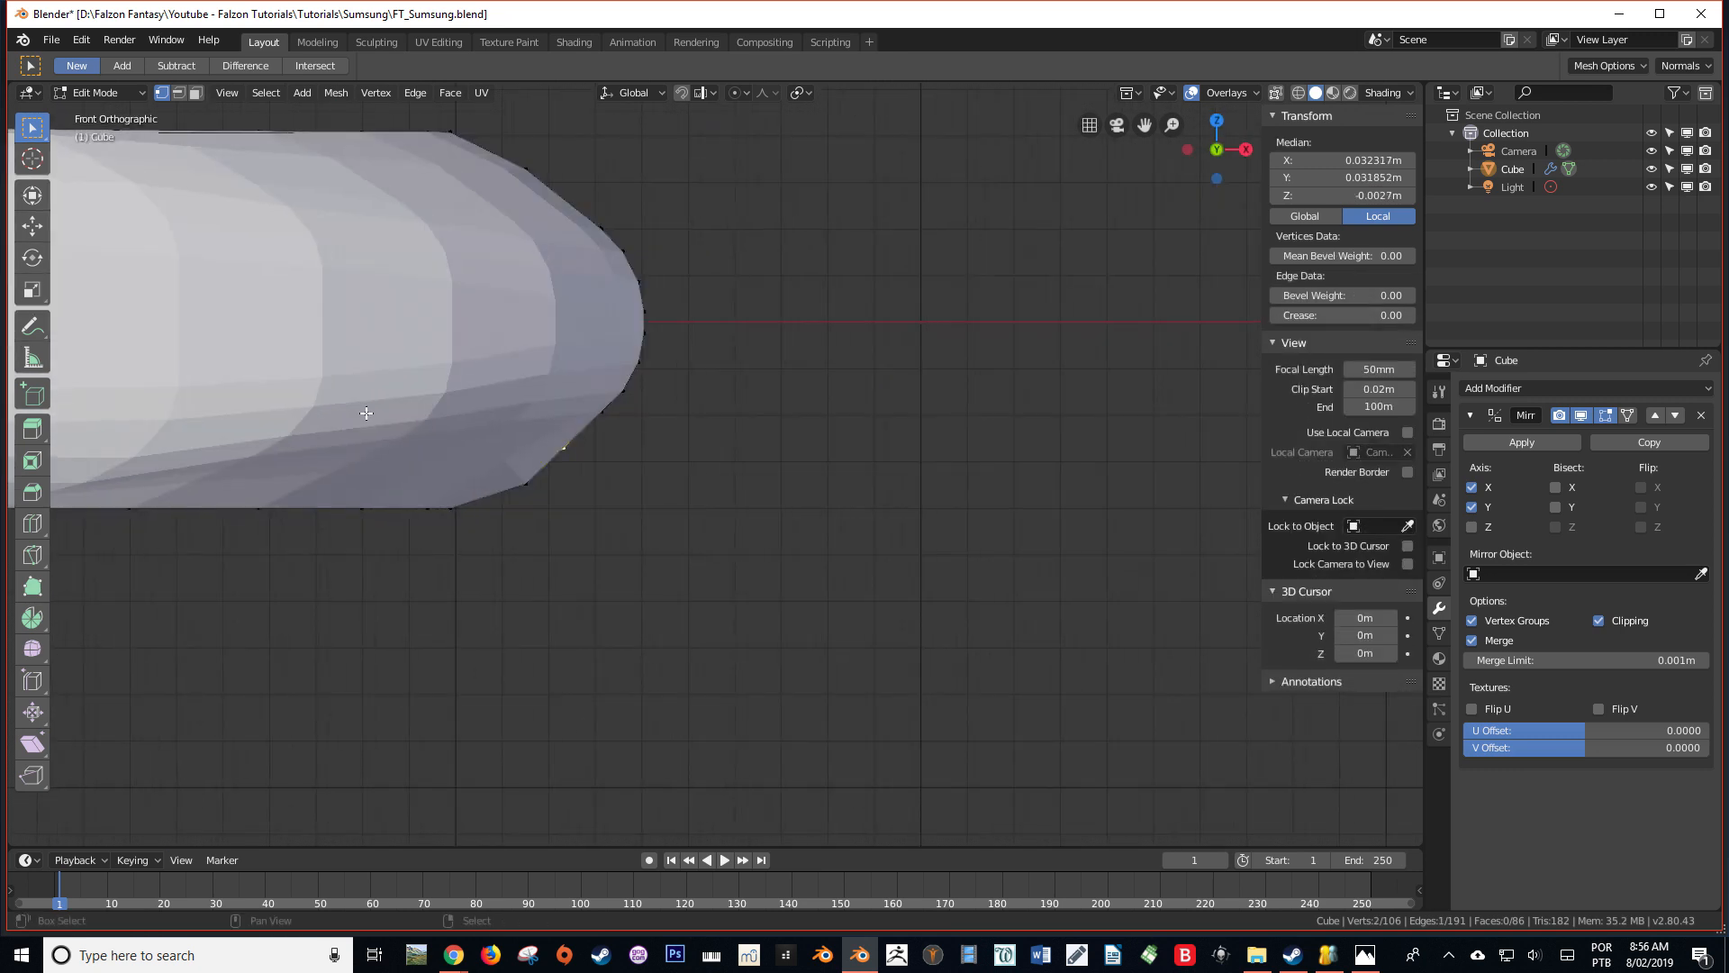
key("g")
key("z")
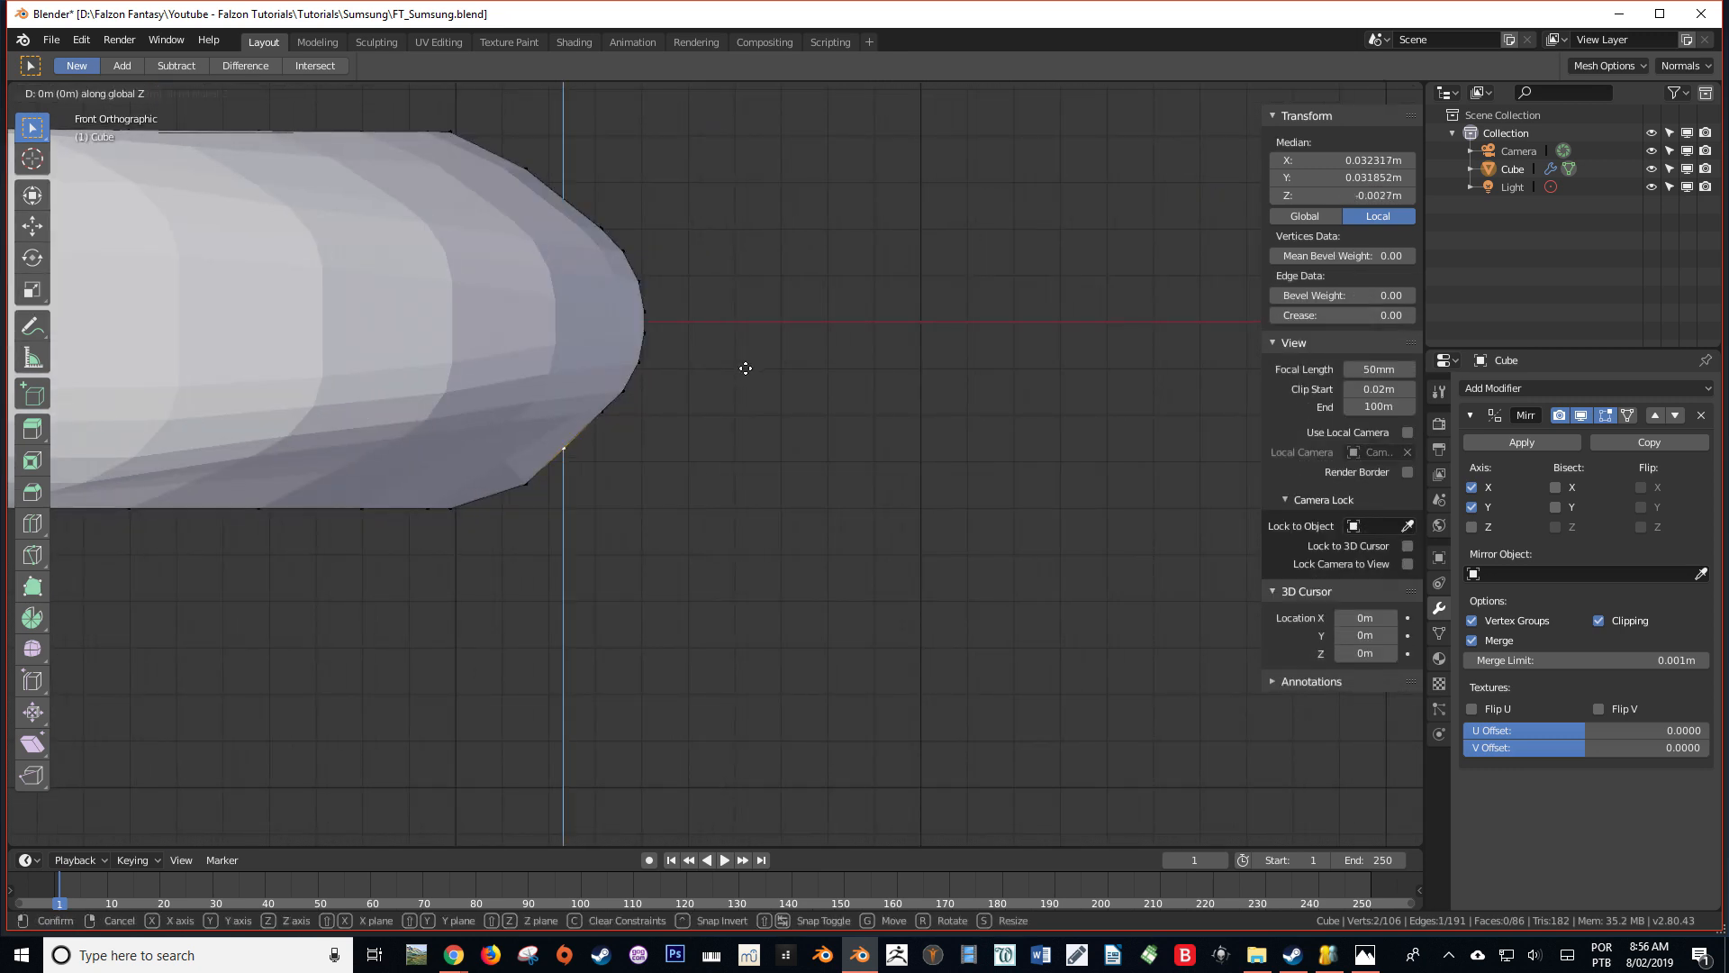
left_click(745, 369)
Reselect the first added loop's long side edge and raise it along Z by about 0.0002 m in front view
middle_click_drag(536, 487, 820, 487)
left_click(880, 509)
scroll(711, 511, "down", 2)
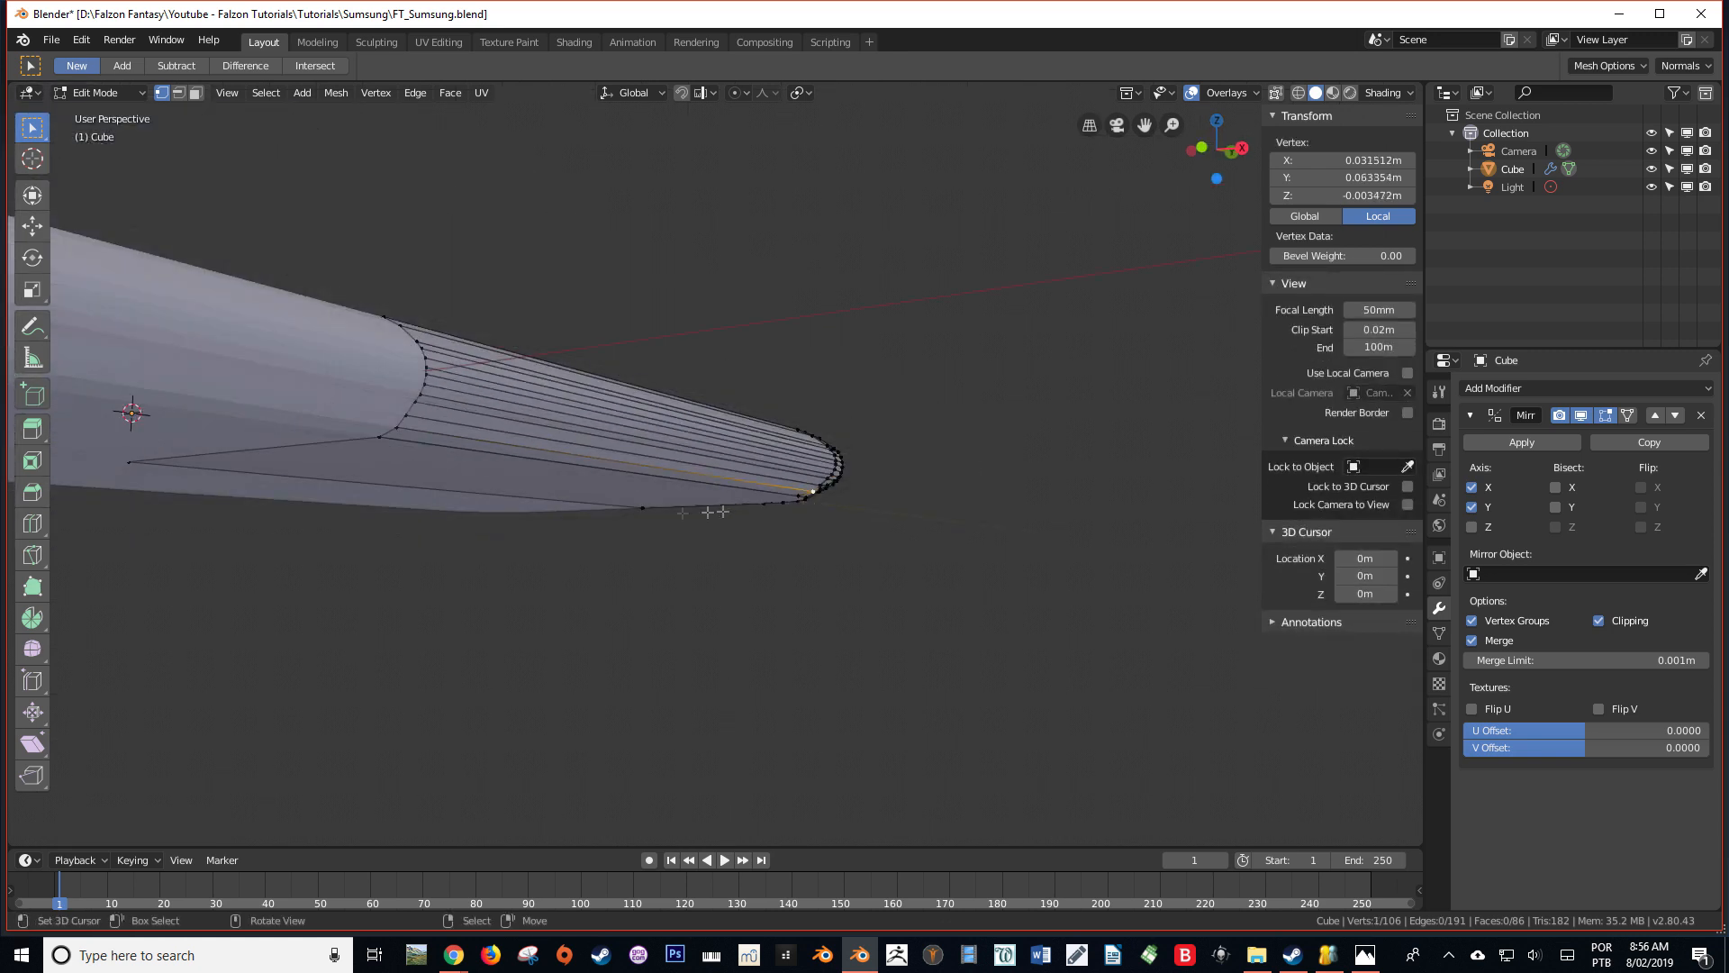
left_click(397, 431, "shift")
key("KP_1")
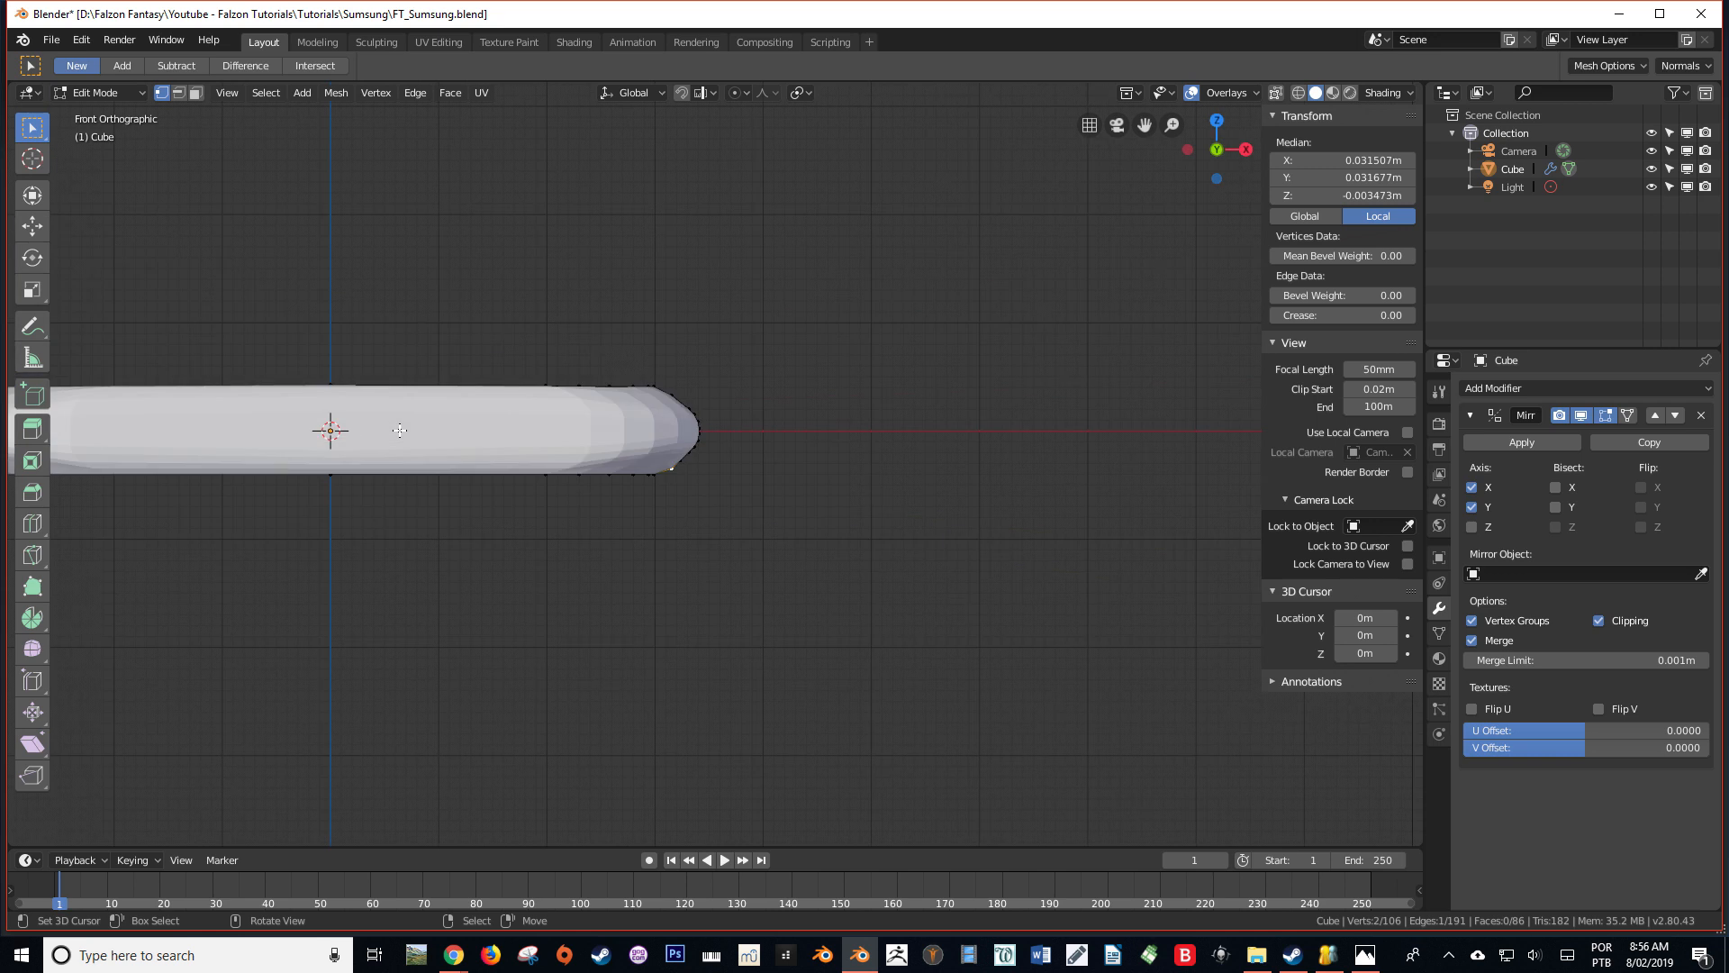
scroll(581, 495, "up", 5)
key("g")
key("z")
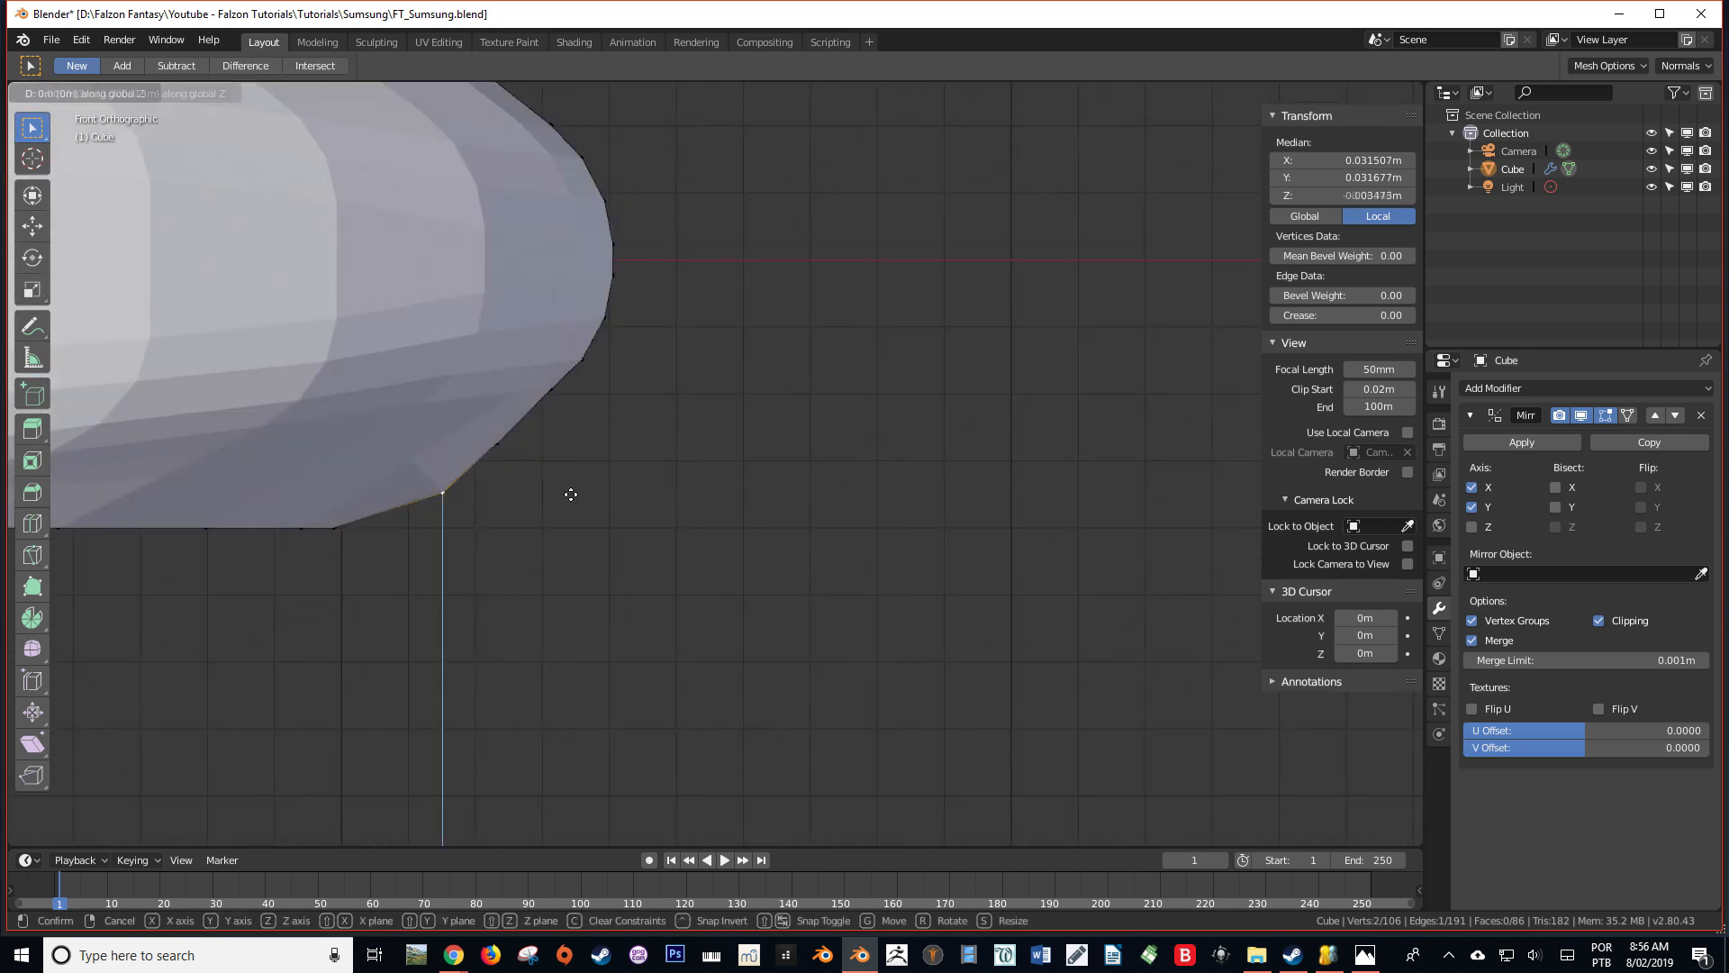
left_click(574, 486)
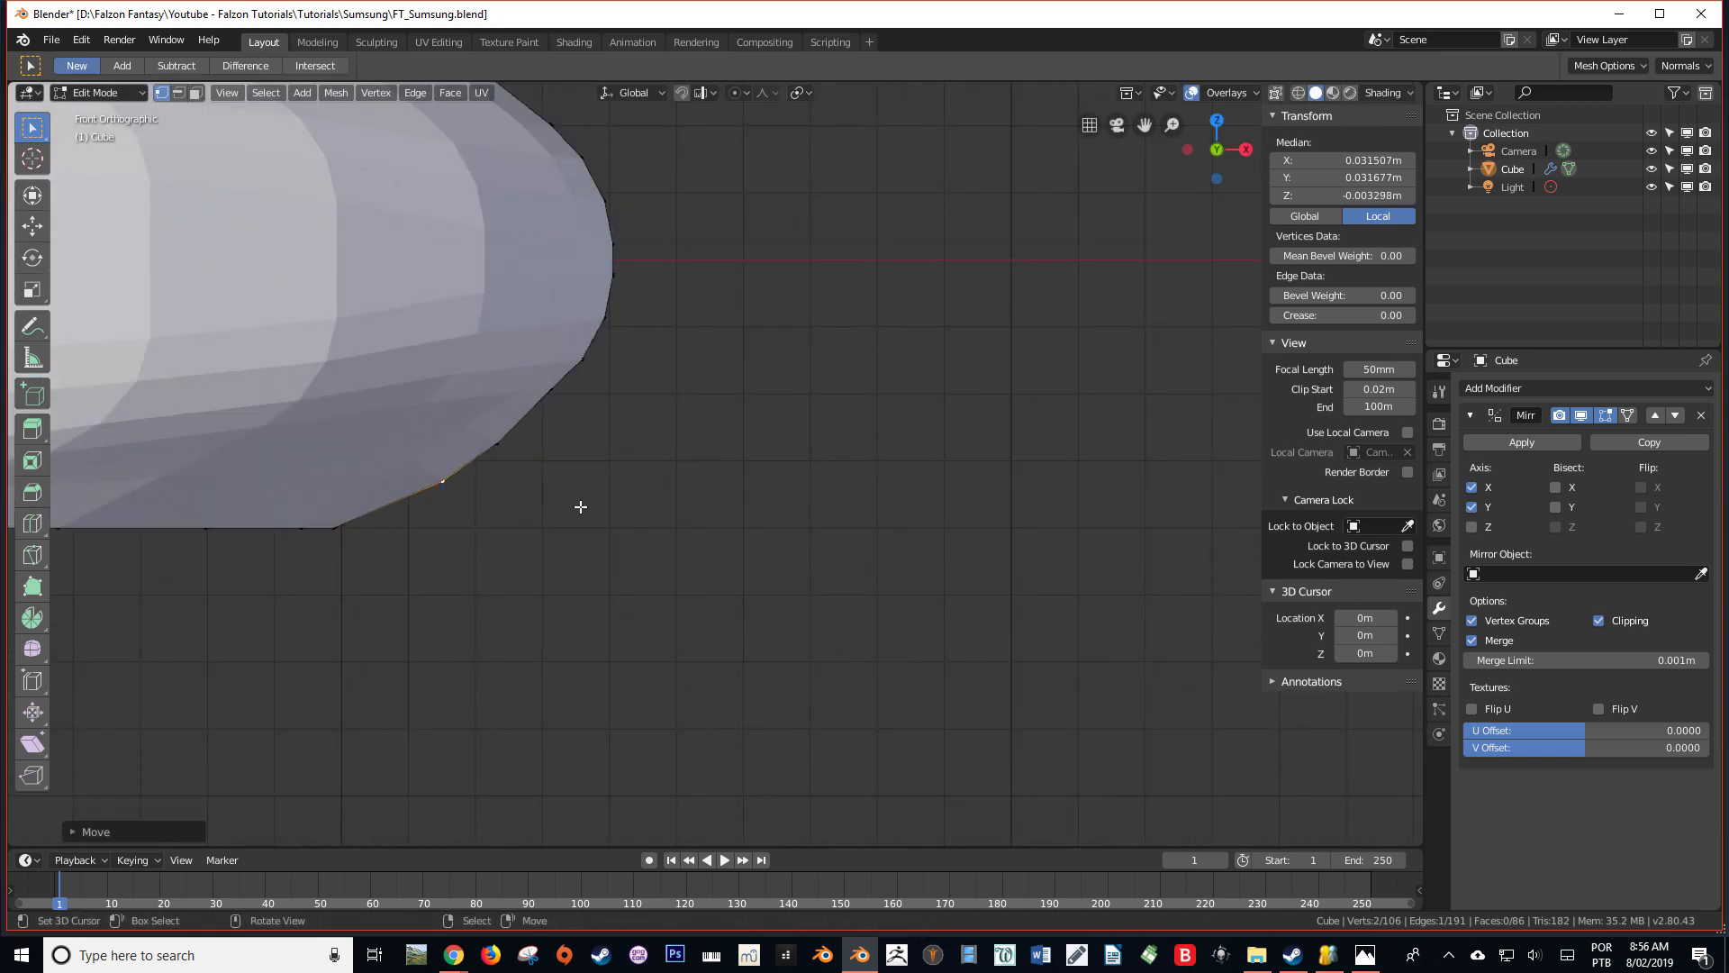
Add a loop cut between the flat underside face and the adjusted edge, and select its long straight side edge
scroll(579, 507, "down", 3)
middle_click_drag(599, 510, 531, 463)
key("ctrl+r")
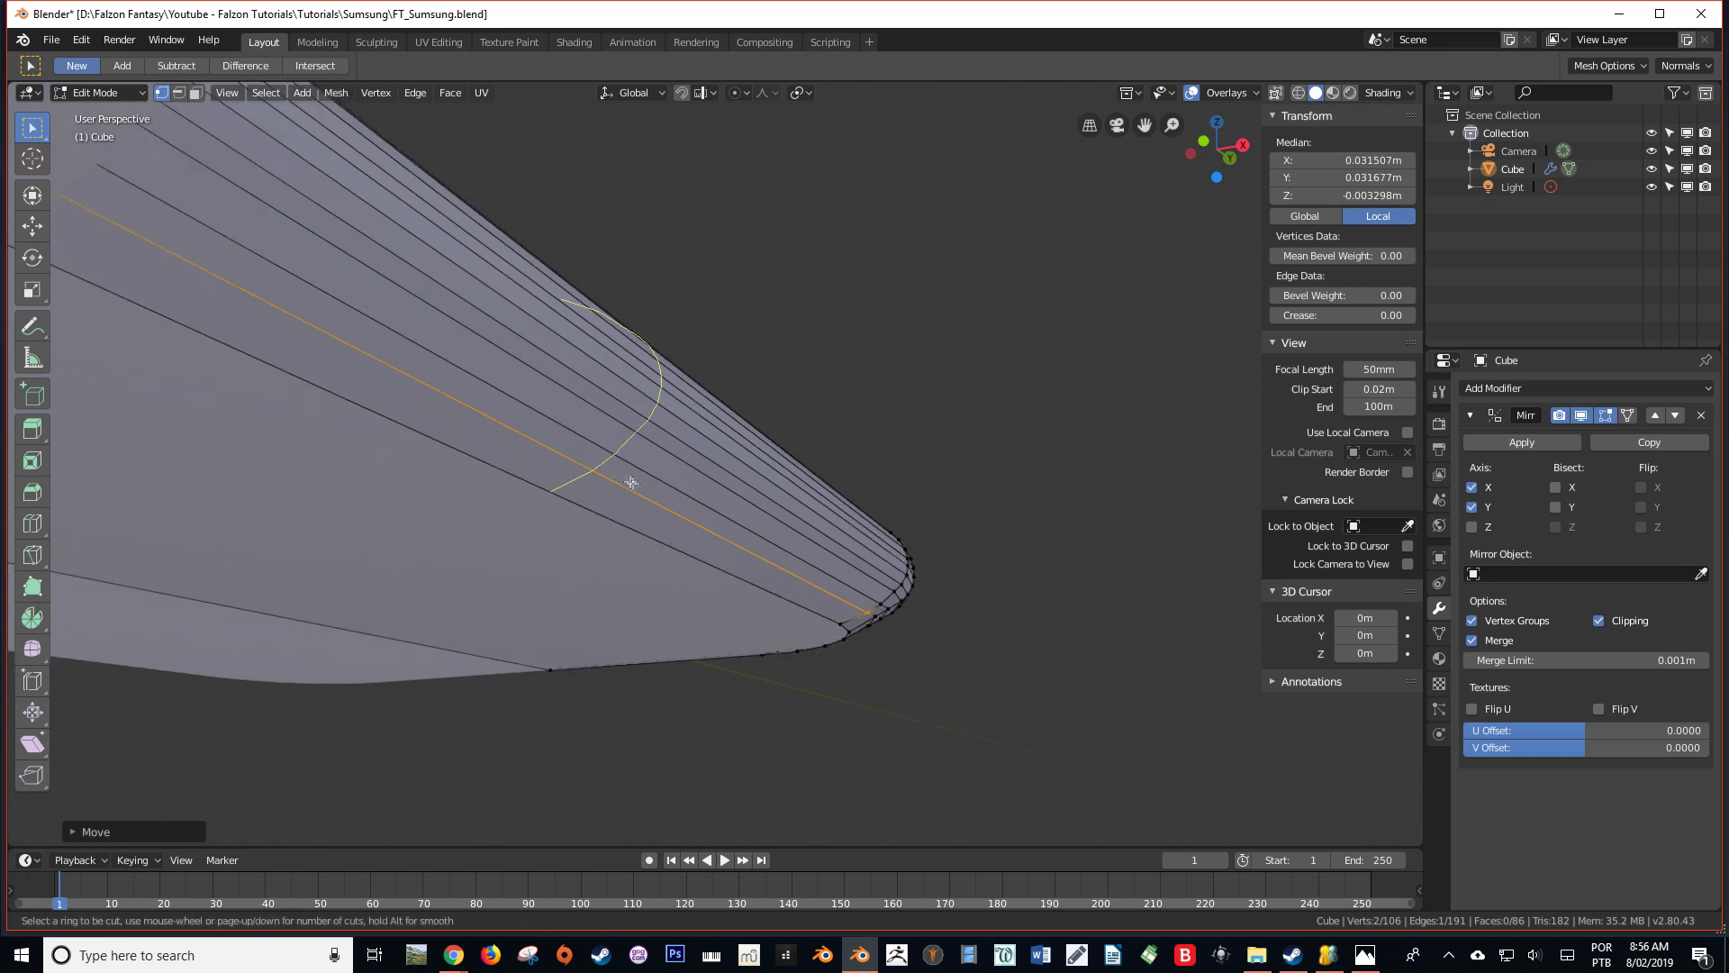
left_click(864, 627)
left_click(865, 627)
right_click(852, 615)
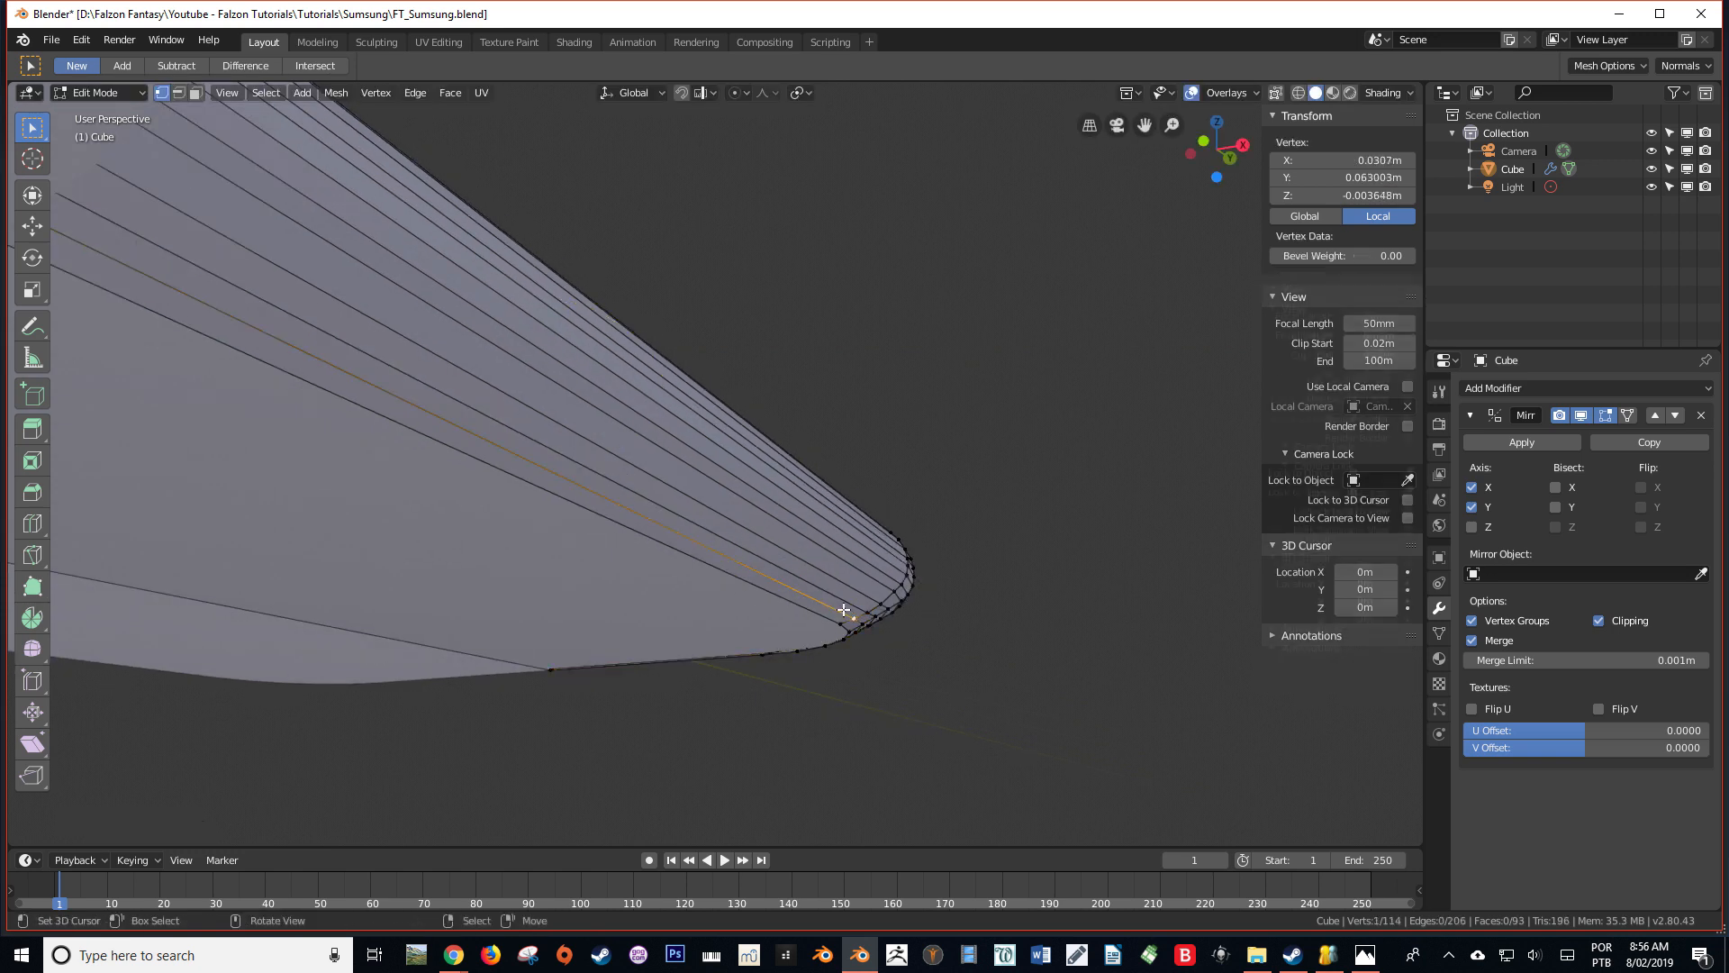
scroll(685, 563, "down", 3)
right_click(420, 339, "shift")
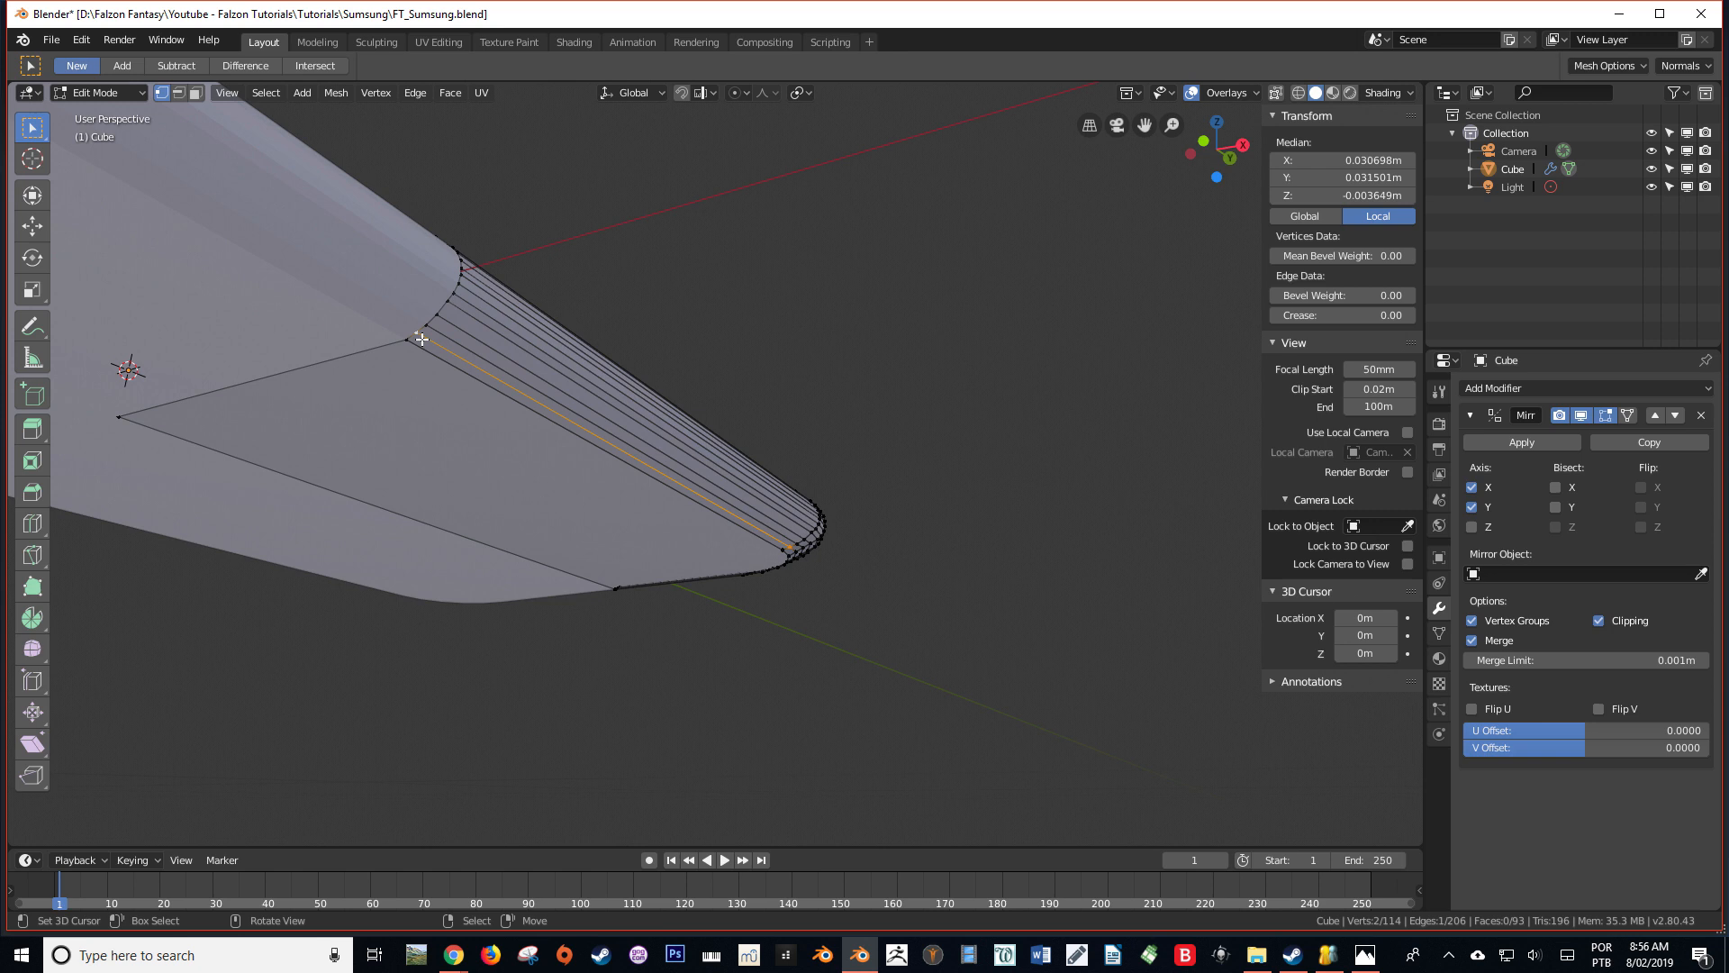
Lower the selected straight side edge along Z by about 0.0001 m in front view
key("KP_1")
scroll(475, 347, "up", 5)
key("g")
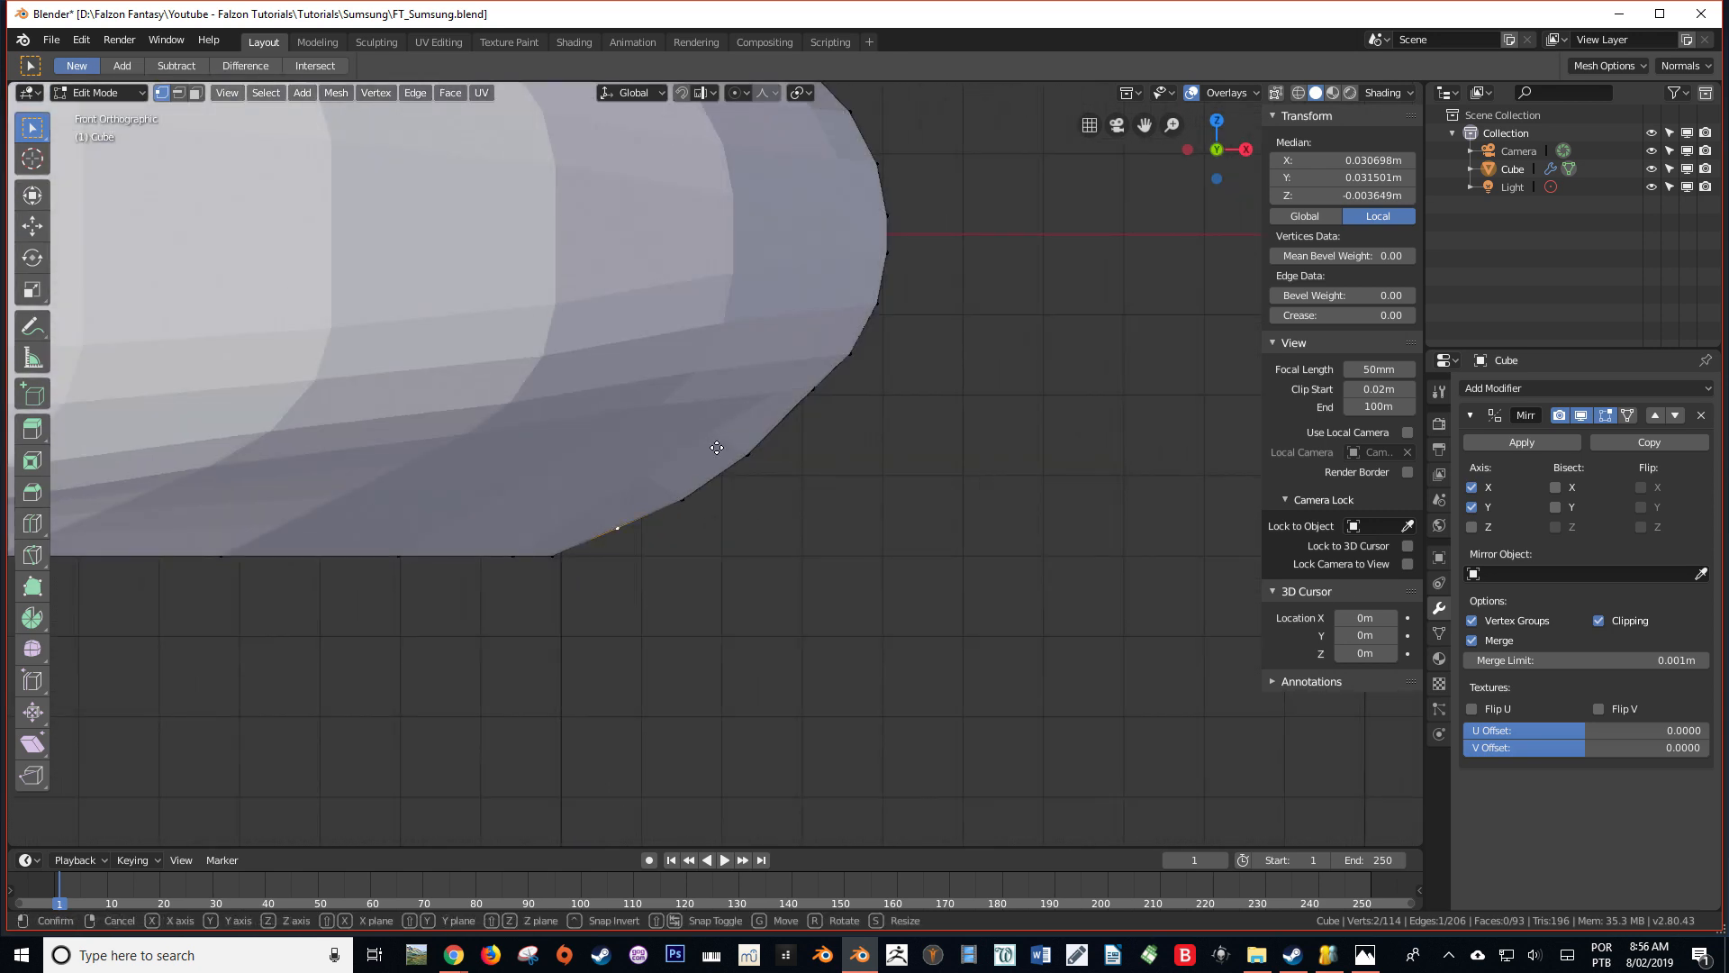
key("z")
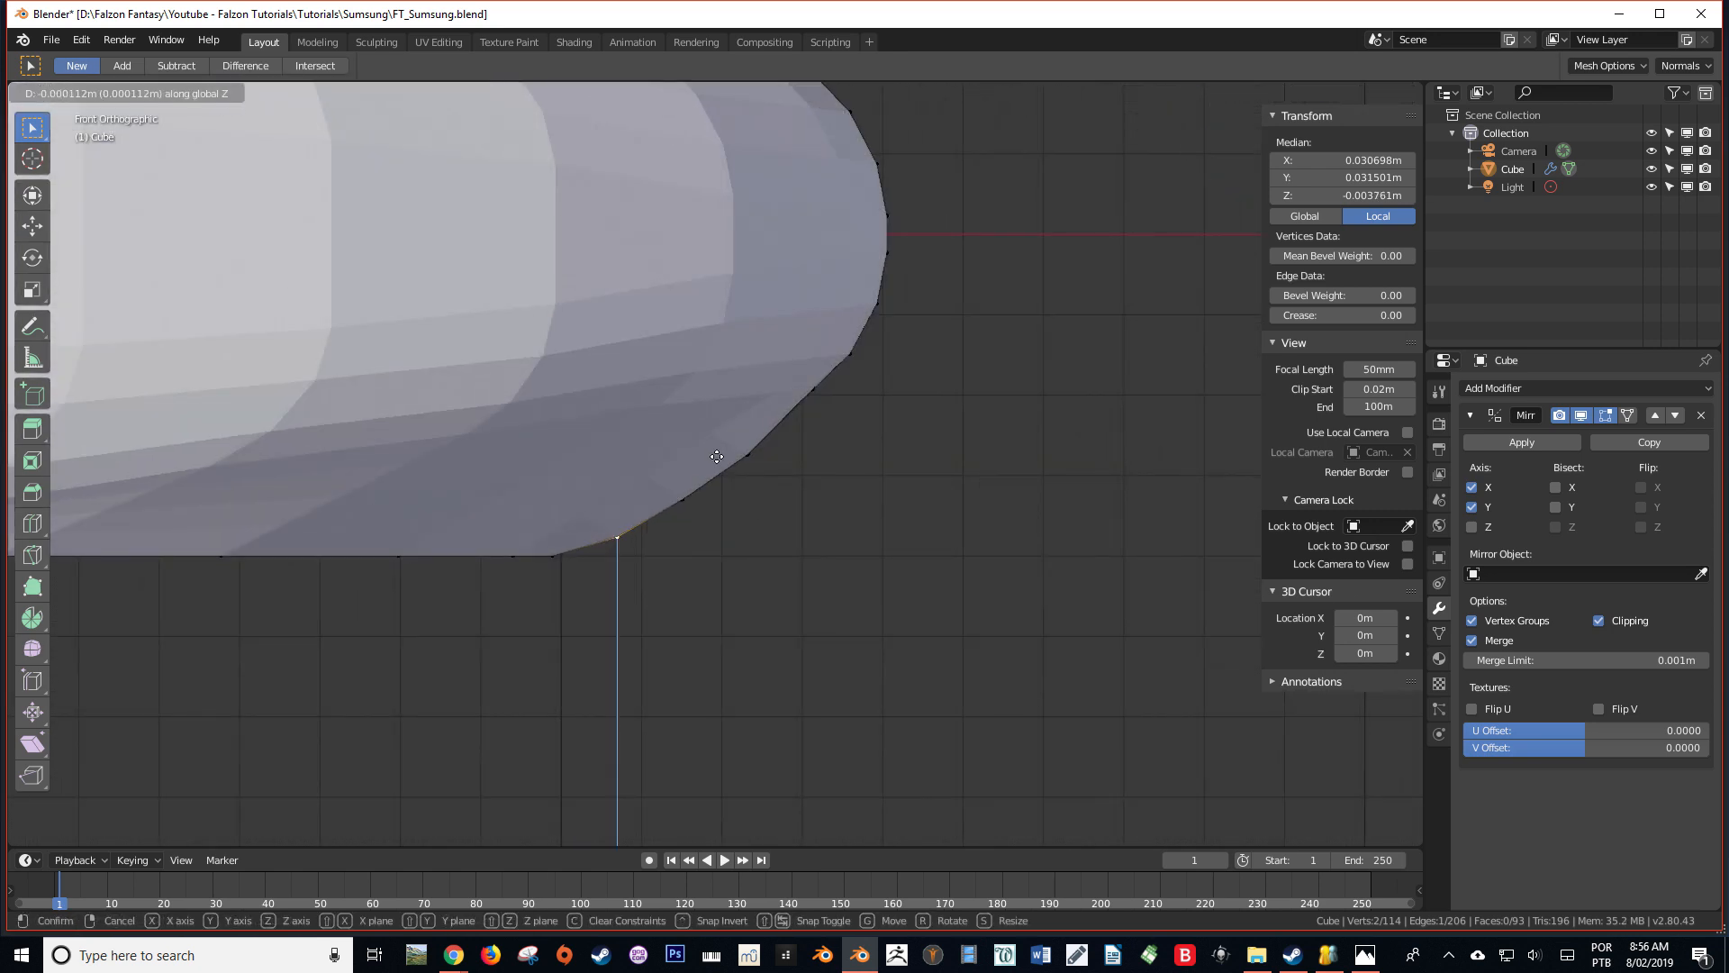
left_click(717, 457)
middle_click_drag(718, 459, 685, 445)
scroll(783, 478, "down", 3)
Select the edge loop bordering the flat underside face and bevel it with one segment and an offset of about 0.0002 m
key("Tab")
middle_click_drag(783, 478, 532, 529)
key("Tab")
left_click(809, 333, "alt")
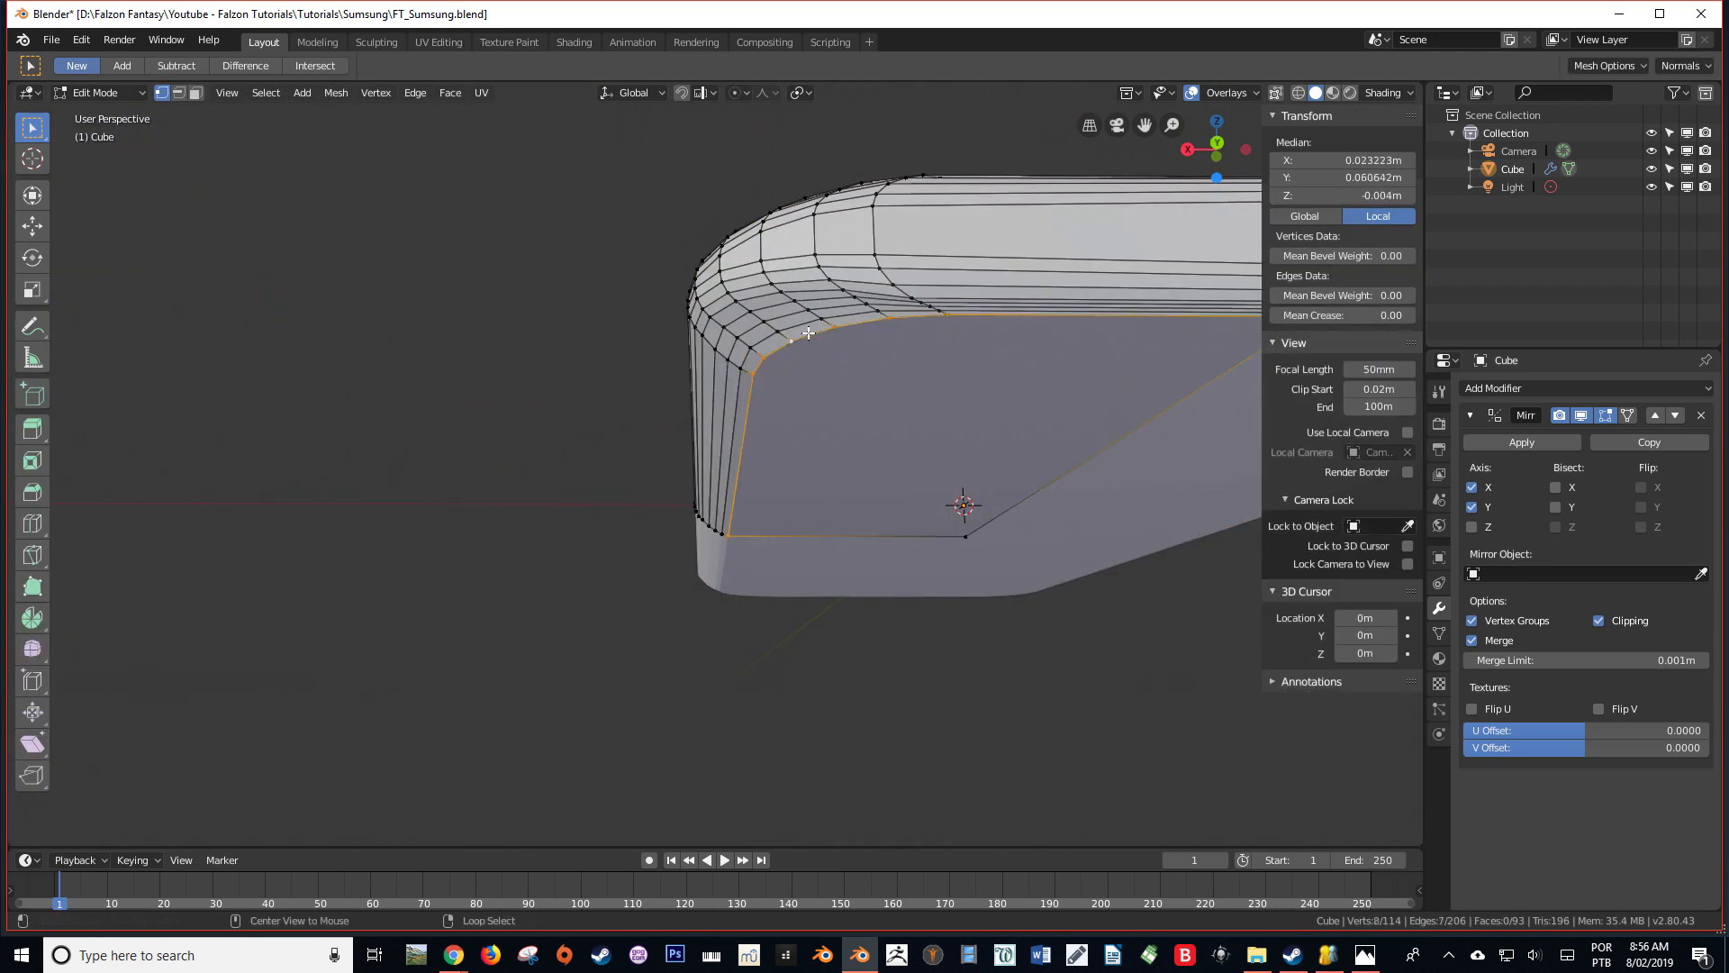
key("ctrl+b")
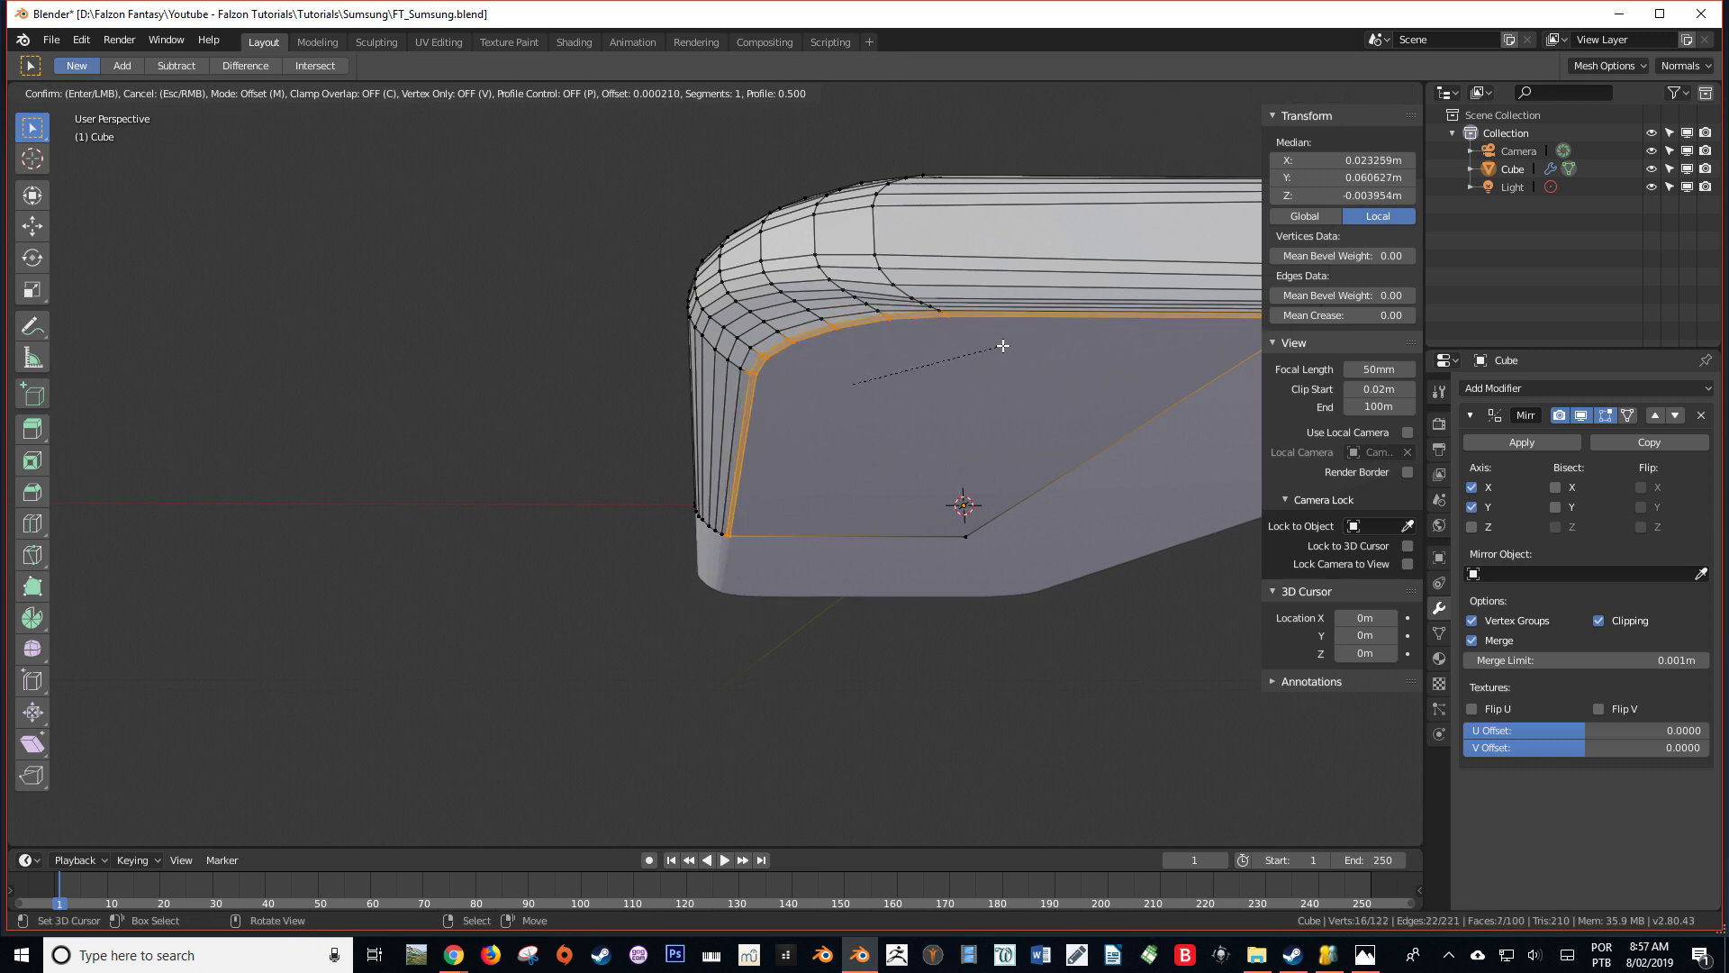
left_click(1004, 346)
Select the beveled band's straight edge on the short side and nudge it inward by about 0.0001 m in side view
middle_click_drag(1069, 360, 741, 381)
scroll(742, 381, "up", 5)
key("alt+z")
right_click(644, 302)
scroll(975, 346, "down", 3)
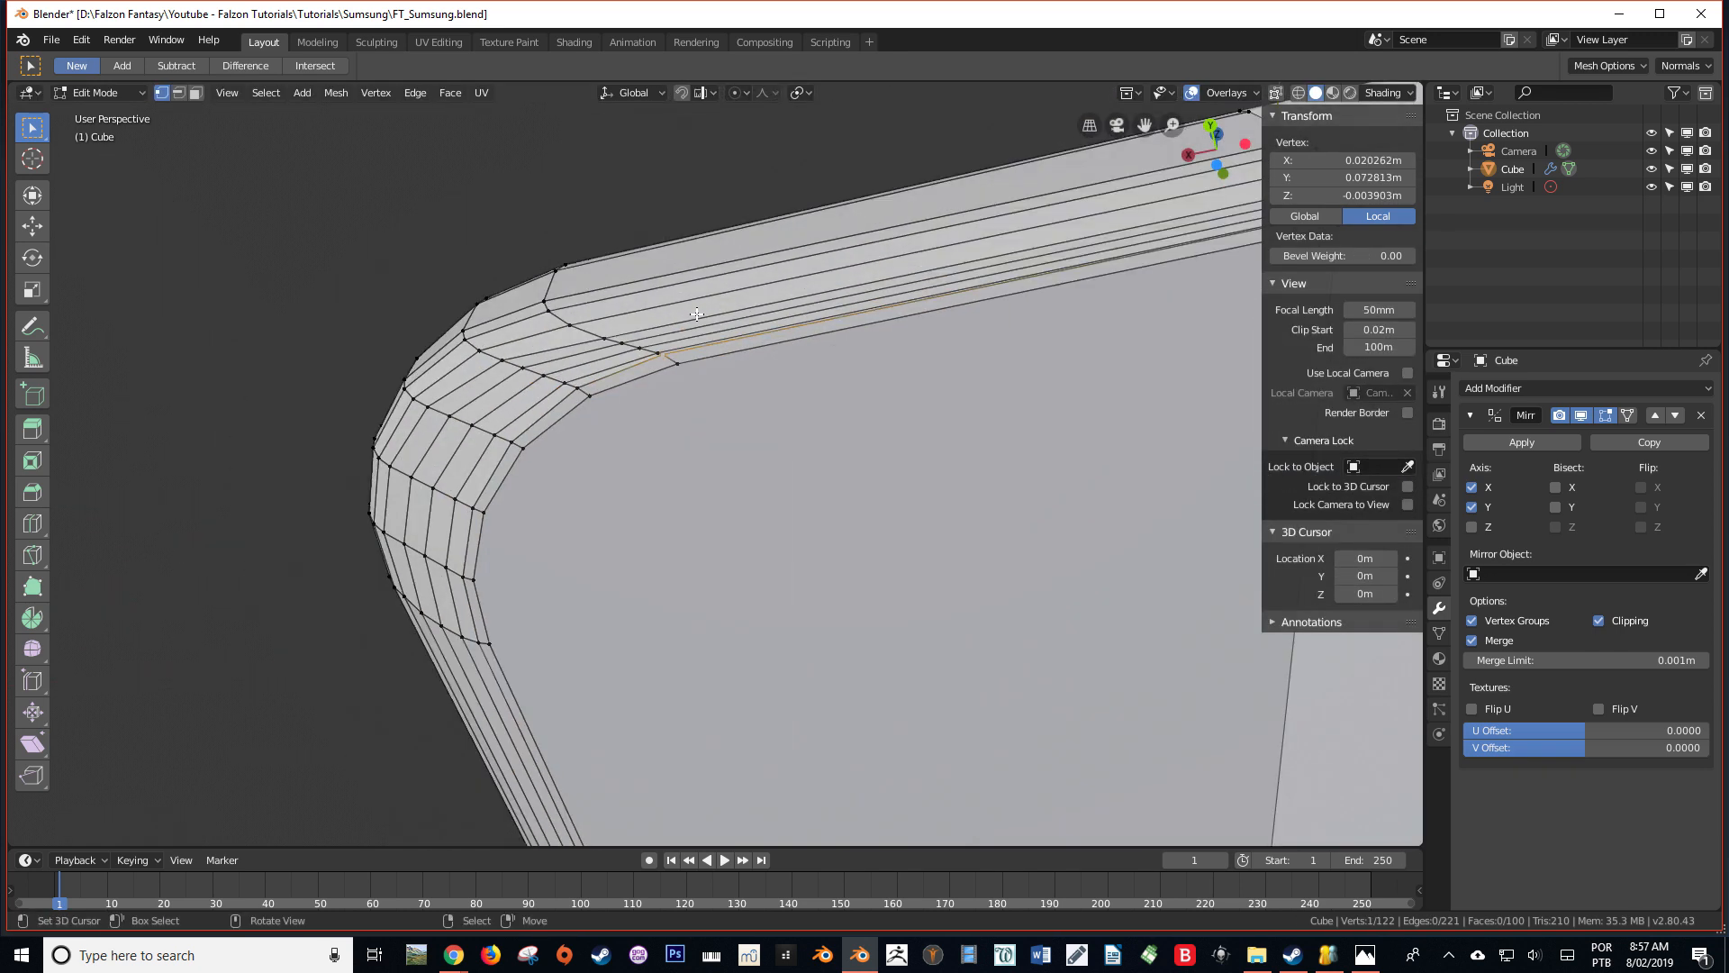
right_click(1147, 289, "shift")
key("KP_3")
middle_click_drag(1162, 577, 684, 504, "shift")
scroll(720, 577, "up", 6)
key("g")
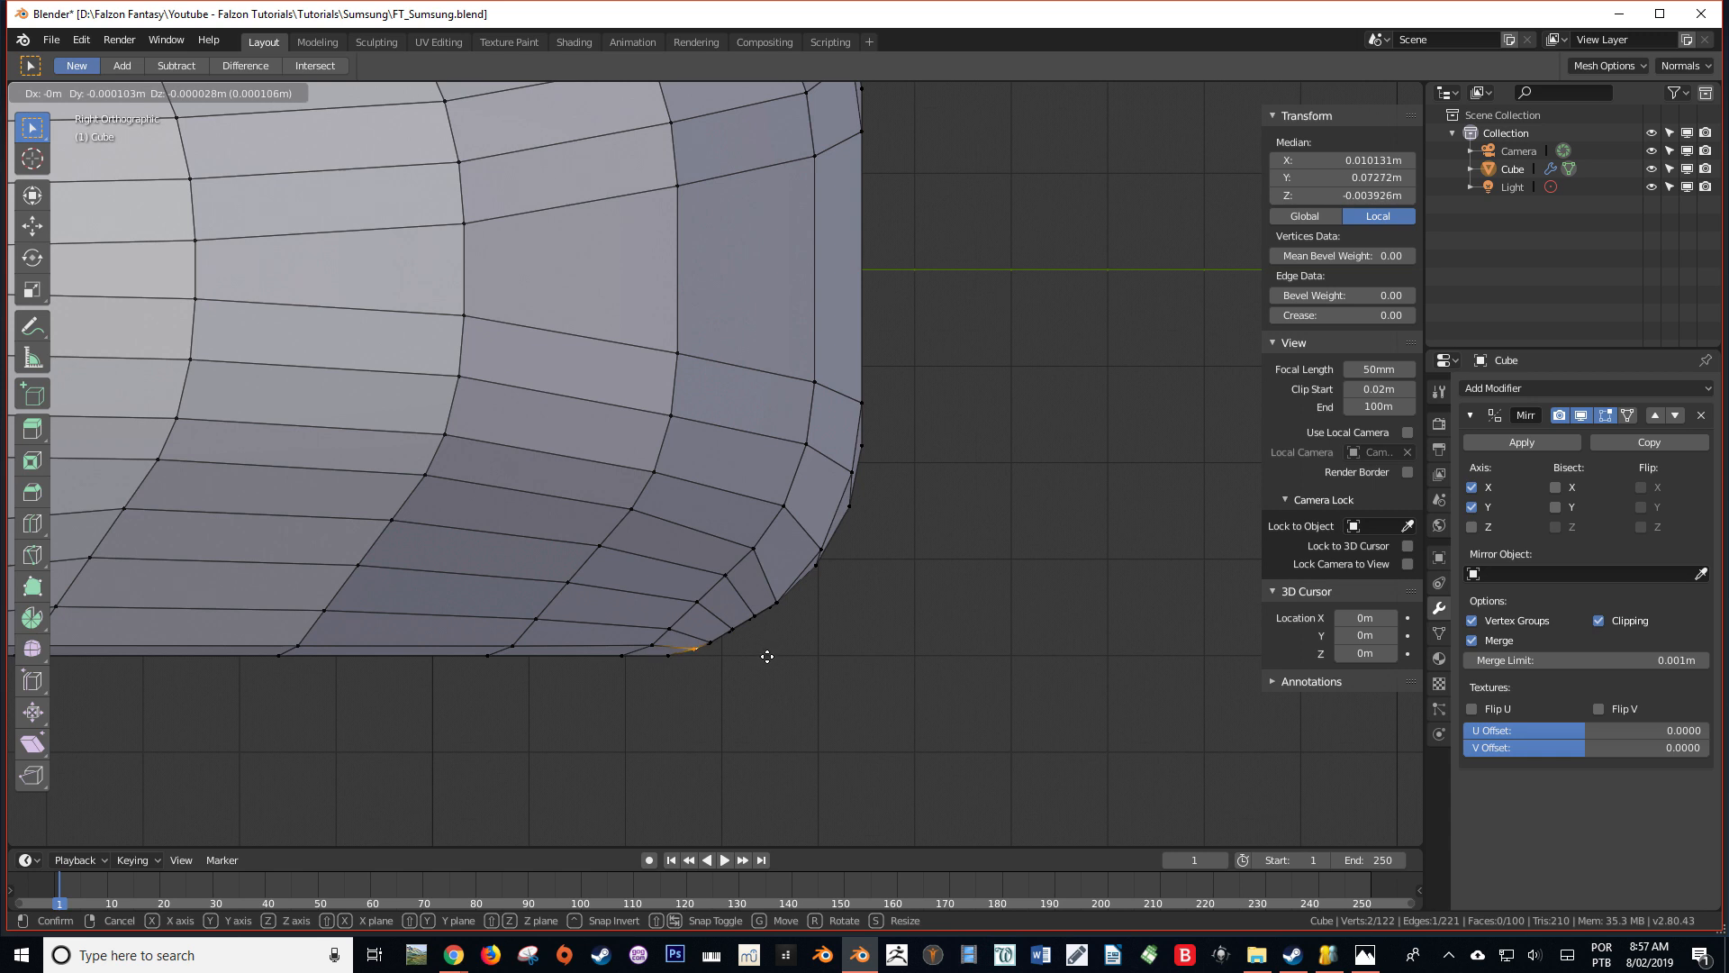
left_click(767, 656)
scroll(767, 657, "down", 3)
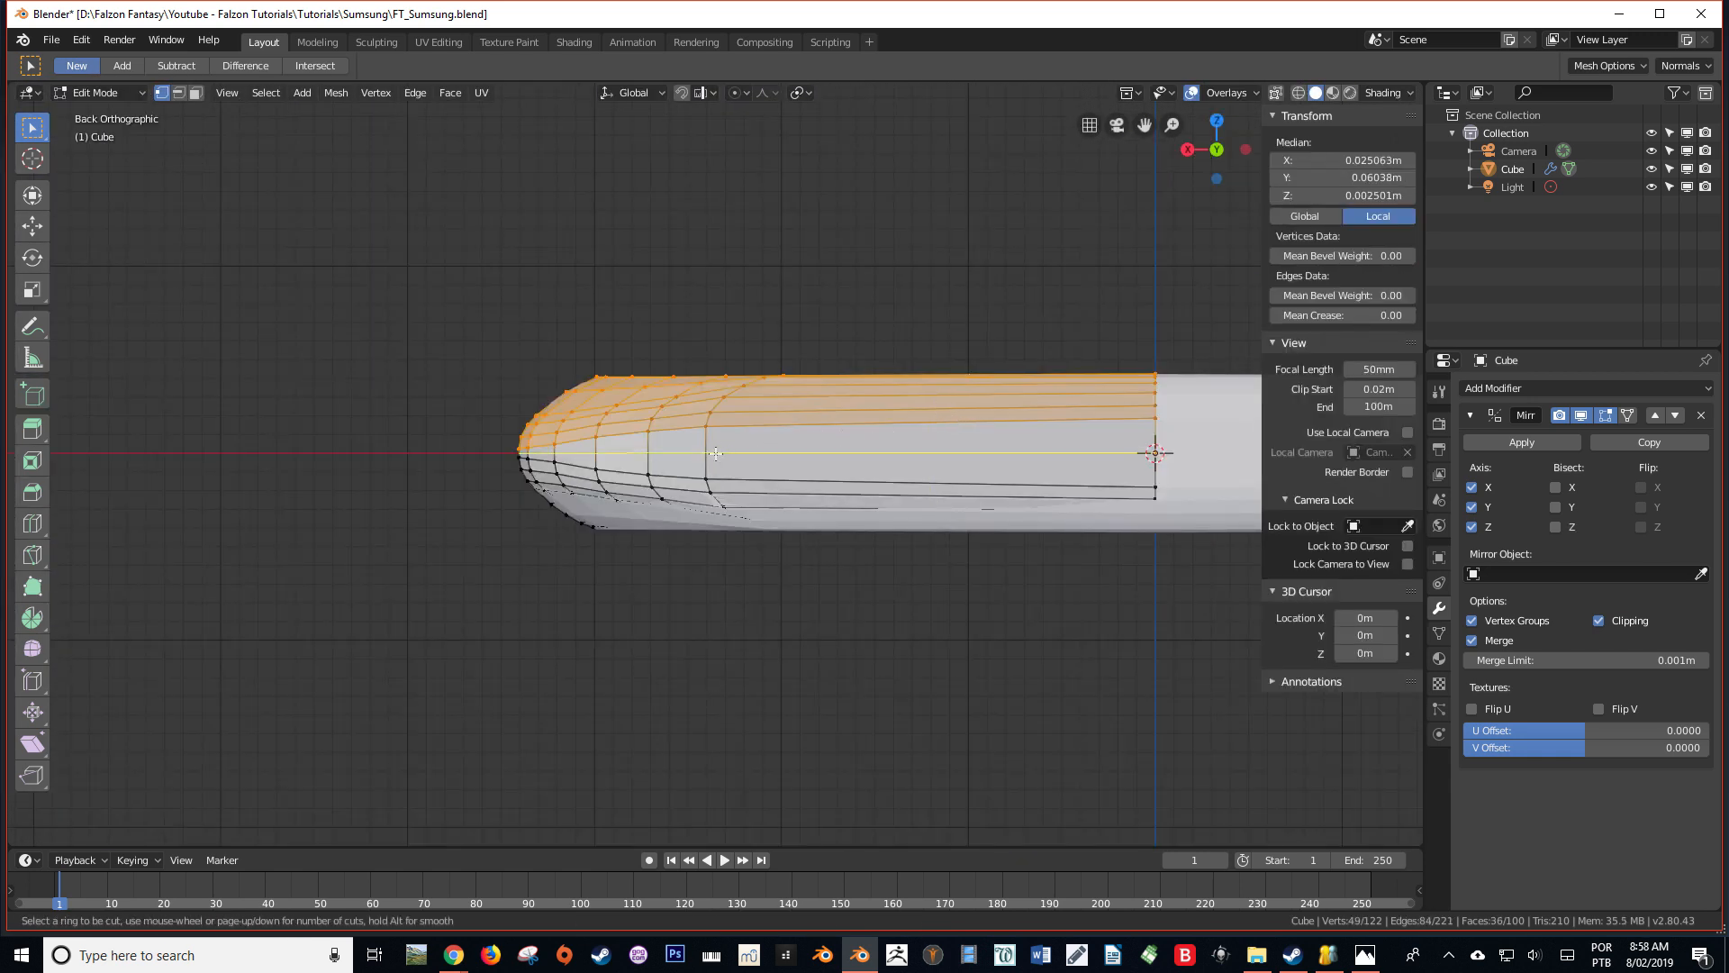
Add an unslid loop cut around the body's side at mid-height, on the Z mirror plane, and clear the selection
left_click(715, 453)
right_click(715, 453)
key("alt+a")
In see-through wireframe, box-select all vertices above the middle loop and delete them
key("alt+z")
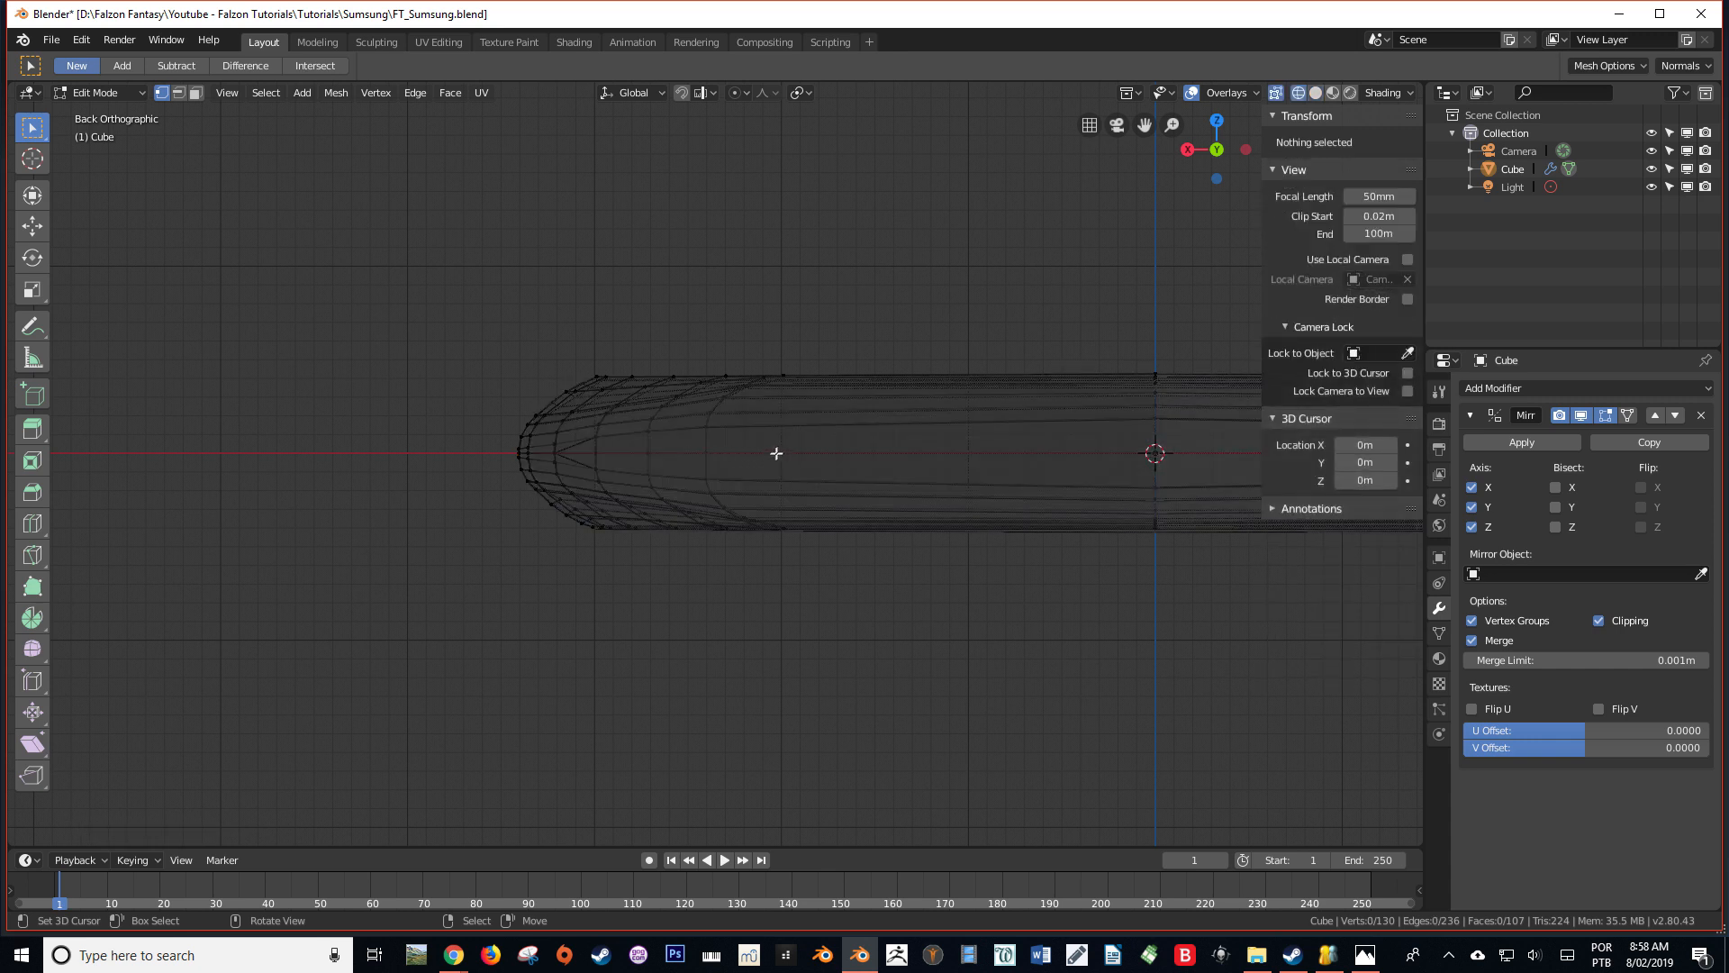
left_click_drag(1177, 430, 396, 267)
key("b")
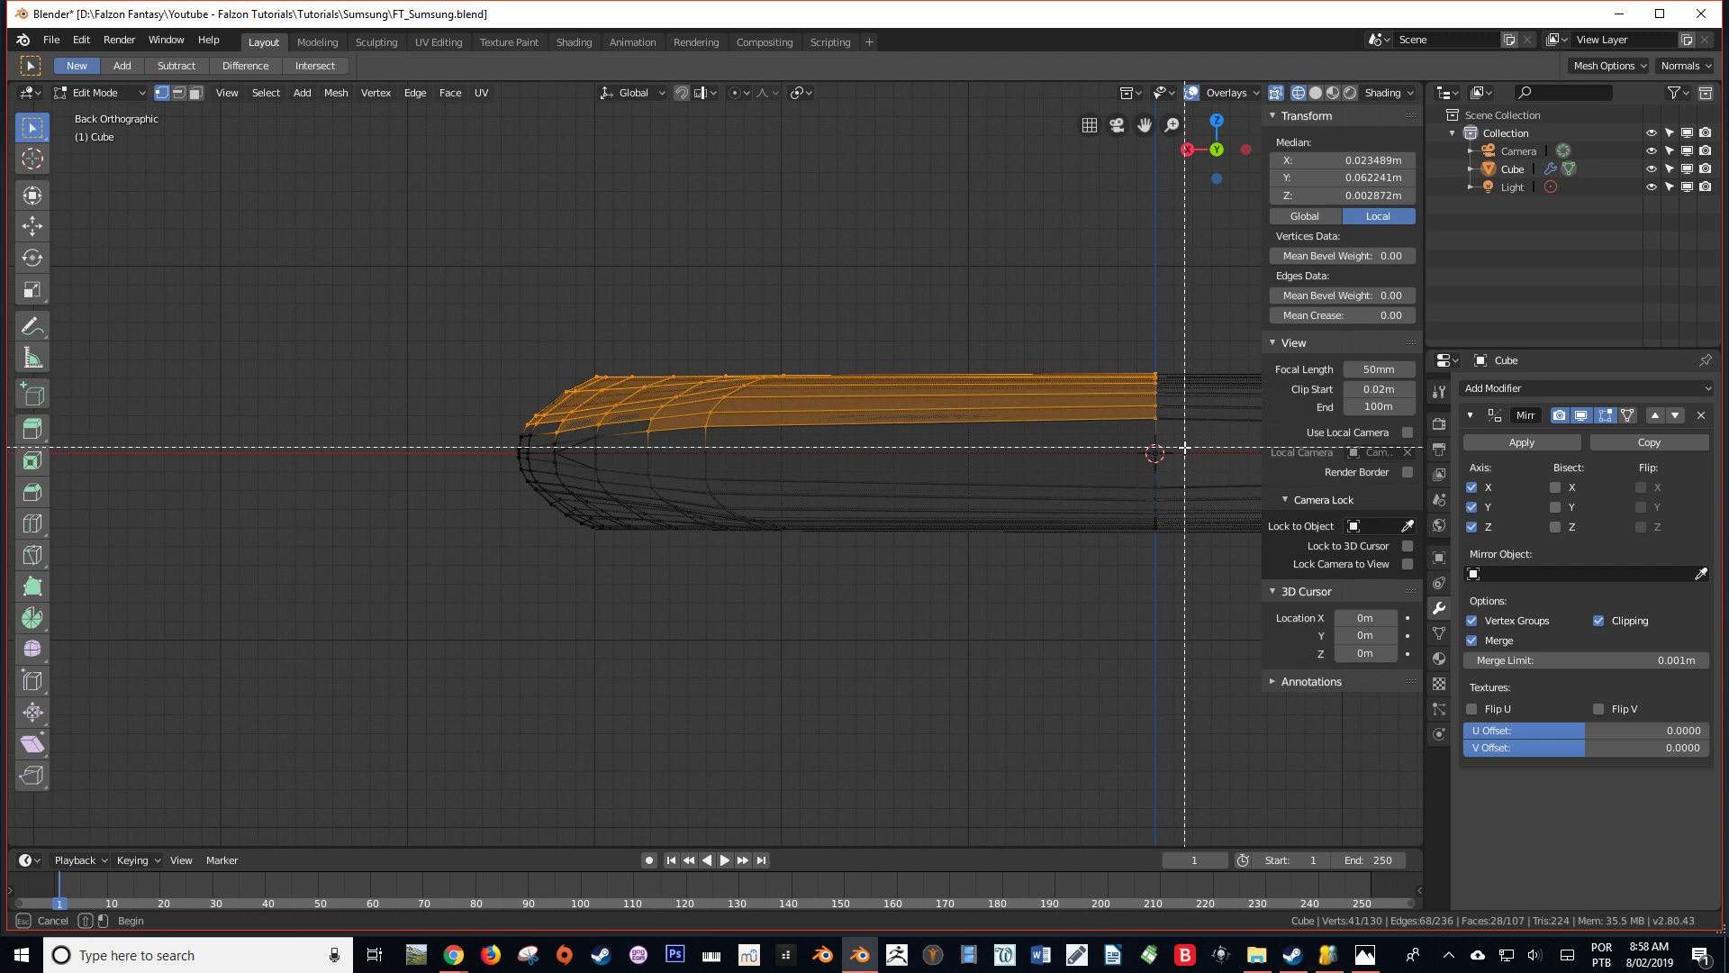
left_click_drag(1184, 448, 291, 256)
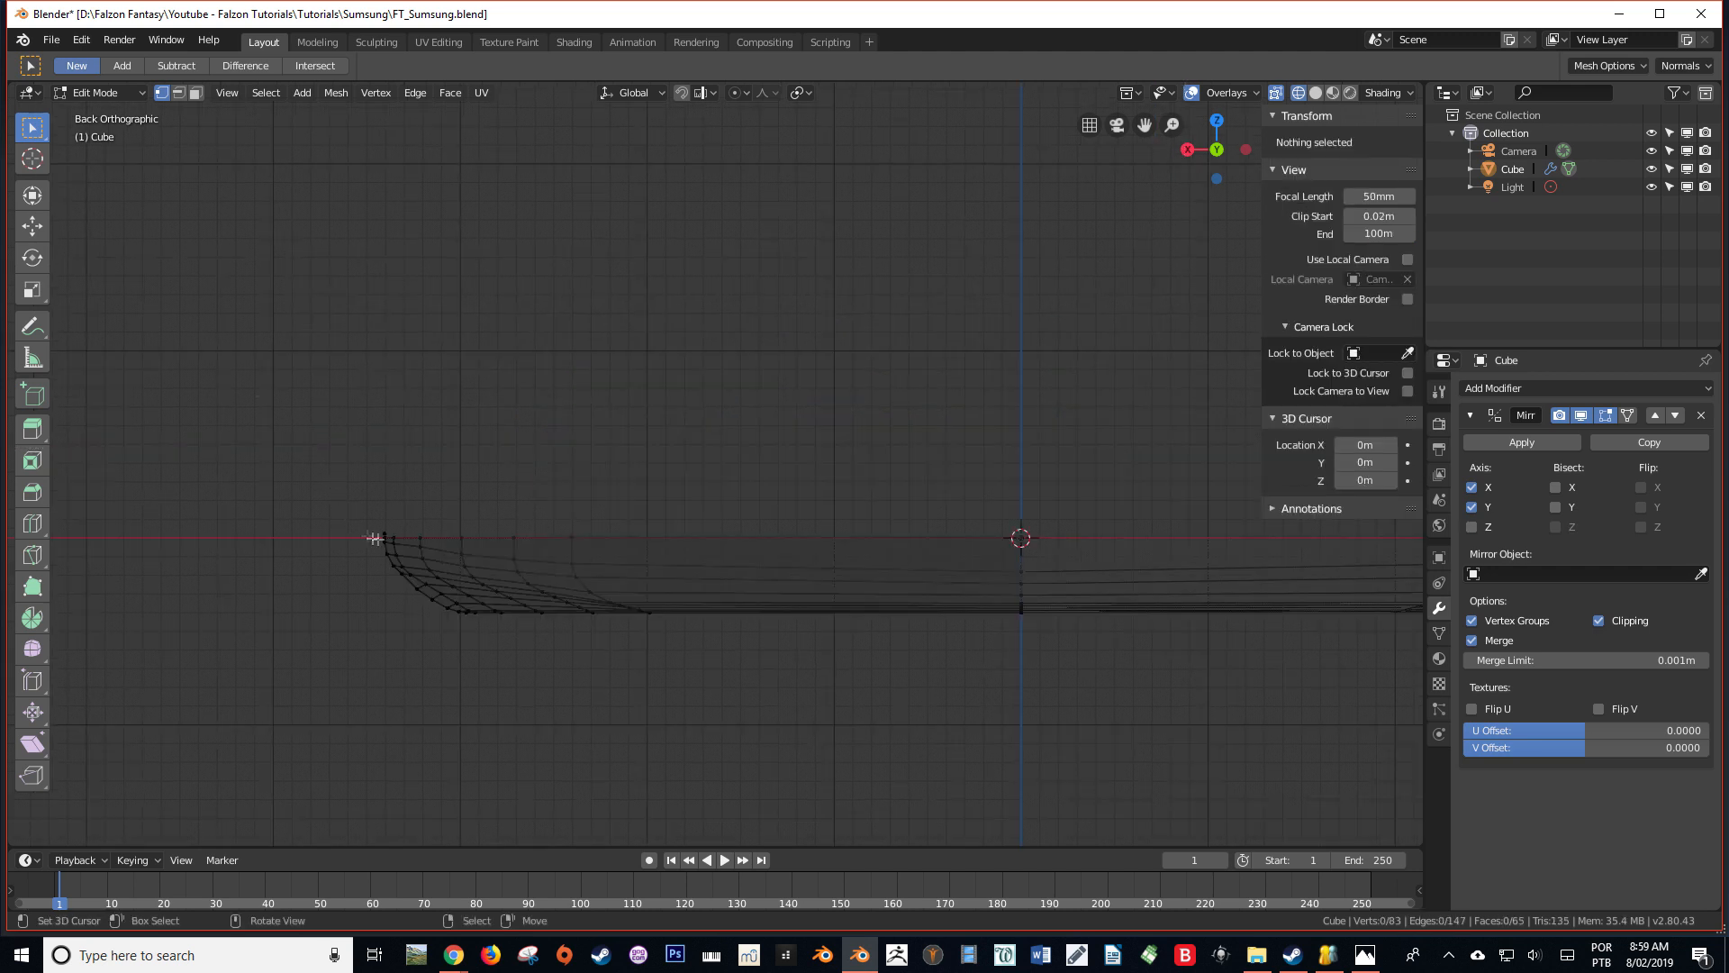
left_click(389, 526)
key("x")
key("Escape")
key("x")
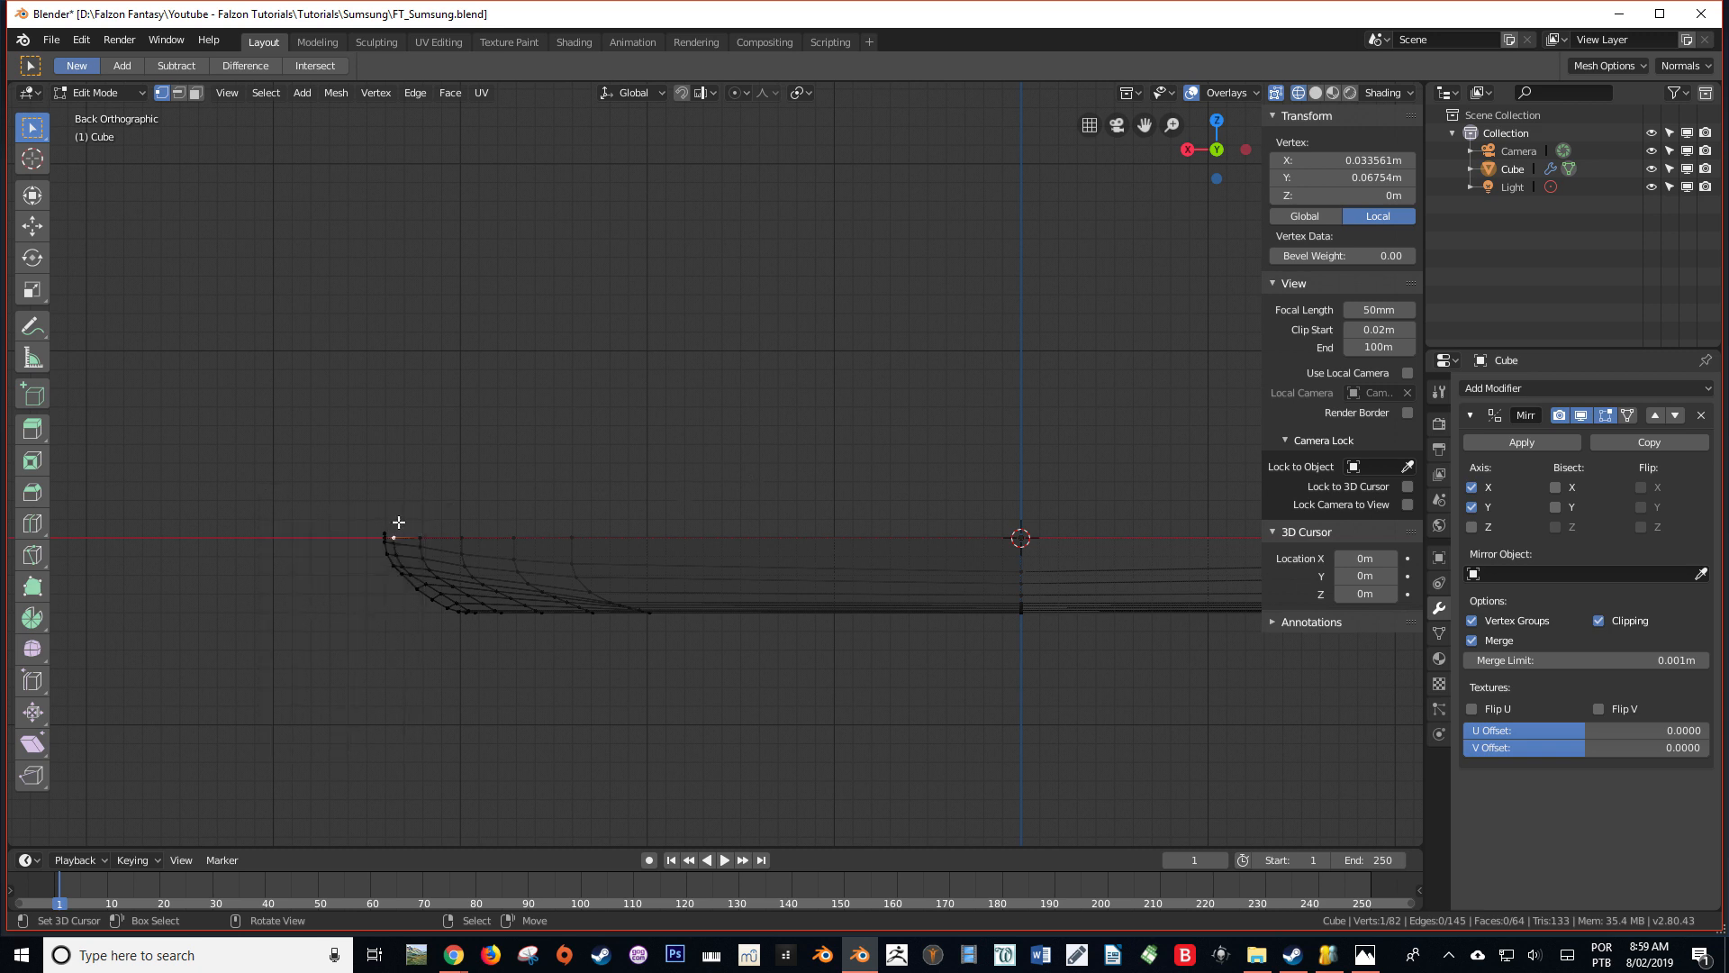
Delete the leftover vertex at the rim's outer end and enable Z-axis mirroring in the Mirror modifier
key("x")
left_click(389, 524)
scroll(503, 507, "down", 2)
middle_click_drag(503, 506, 564, 532)
key("KP_1")
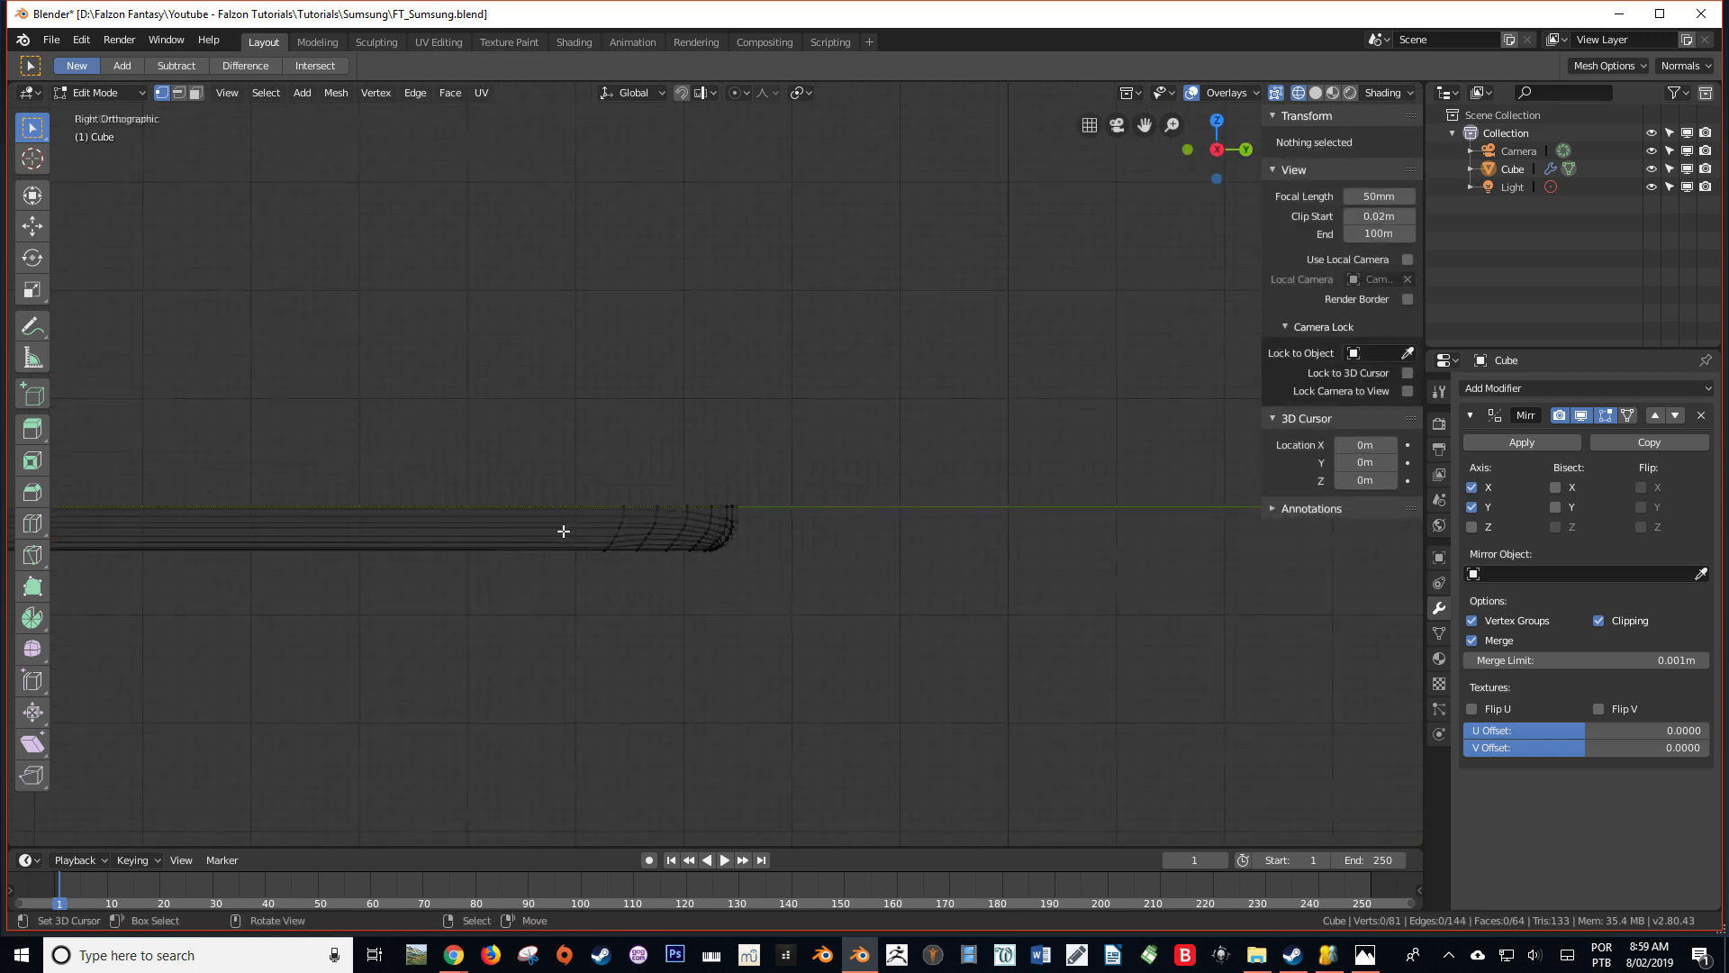
left_click(1472, 527)
middle_click_drag(1171, 549, 1076, 574)
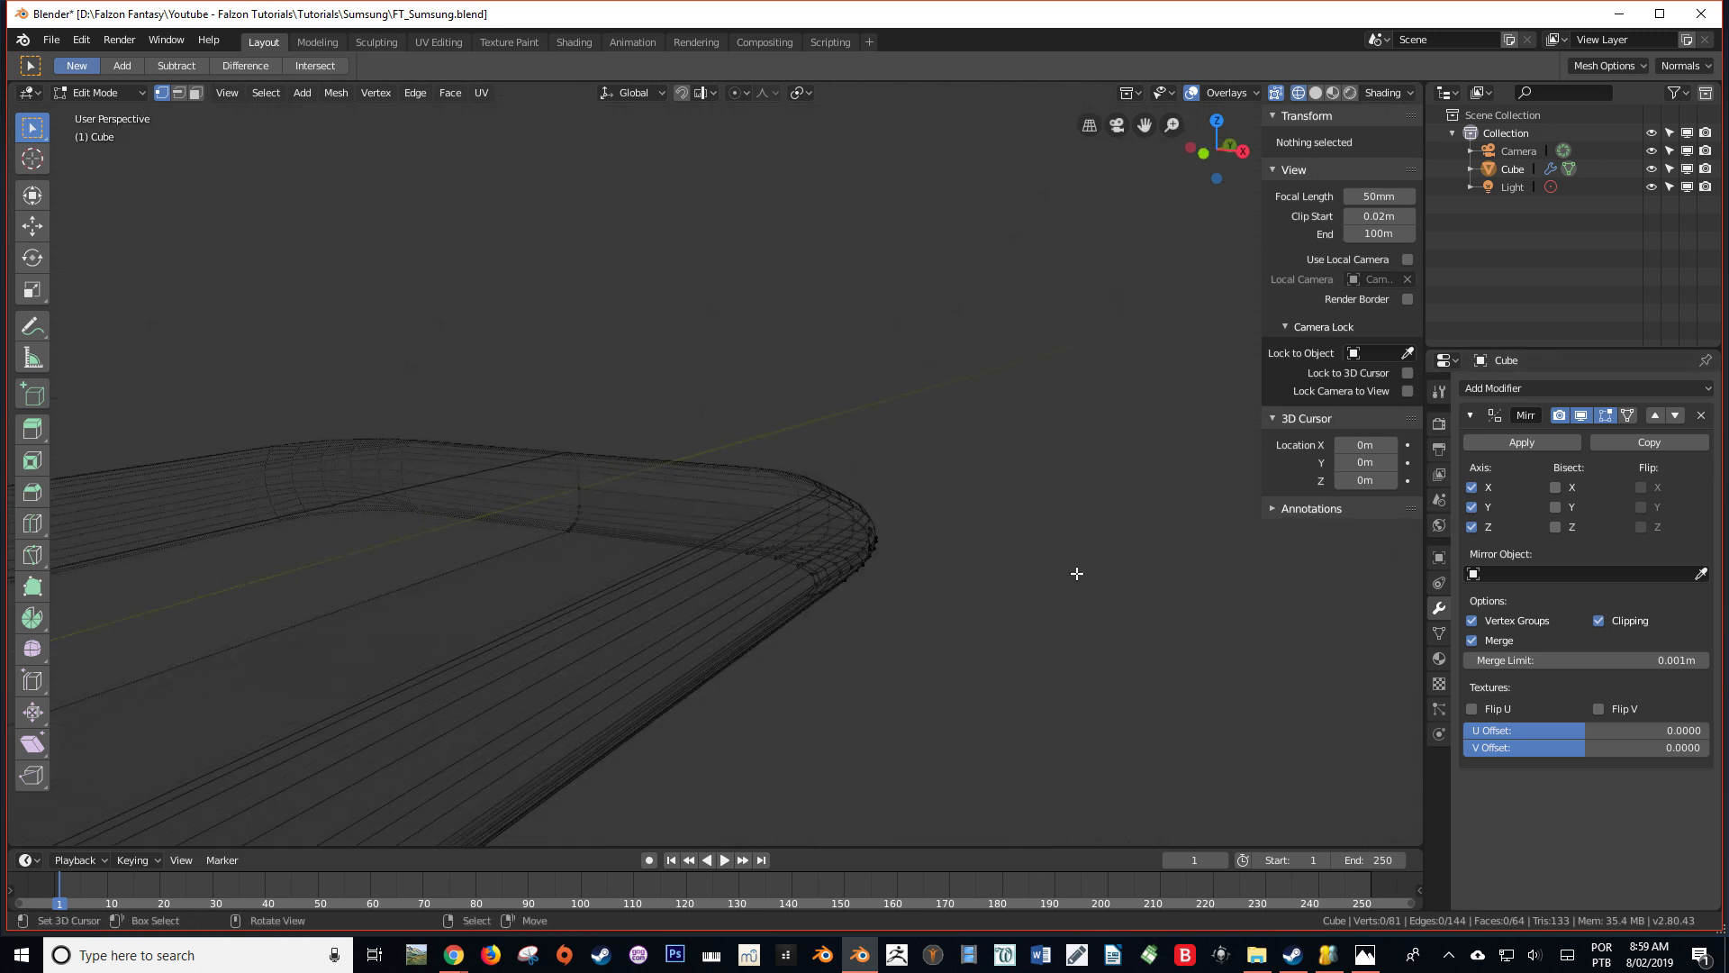
Examine the fully mirrored body from several angles in solid shading outside Edit Mode
key("shift+z")
key("Tab")
scroll(937, 581, "down", 3)
mouse_move(919, 564)
middle_mouse_down()
mouse_move(944, 477)
mouse_move(962, 663)
mouse_move(897, 647)
mouse_move(892, 565)
mouse_move(1011, 471)
mouse_move(996, 606)
middle_mouse_up()
key("alt+a")
scroll(852, 646, "down", 4)
scroll(996, 607, "up", 3)
middle_click_drag(888, 598, 417, 614)
scroll(793, 427, "down", 4)
Select the adjacent edge loops of the side band nearest the body's mid-height in Edit Mode
key("Tab")
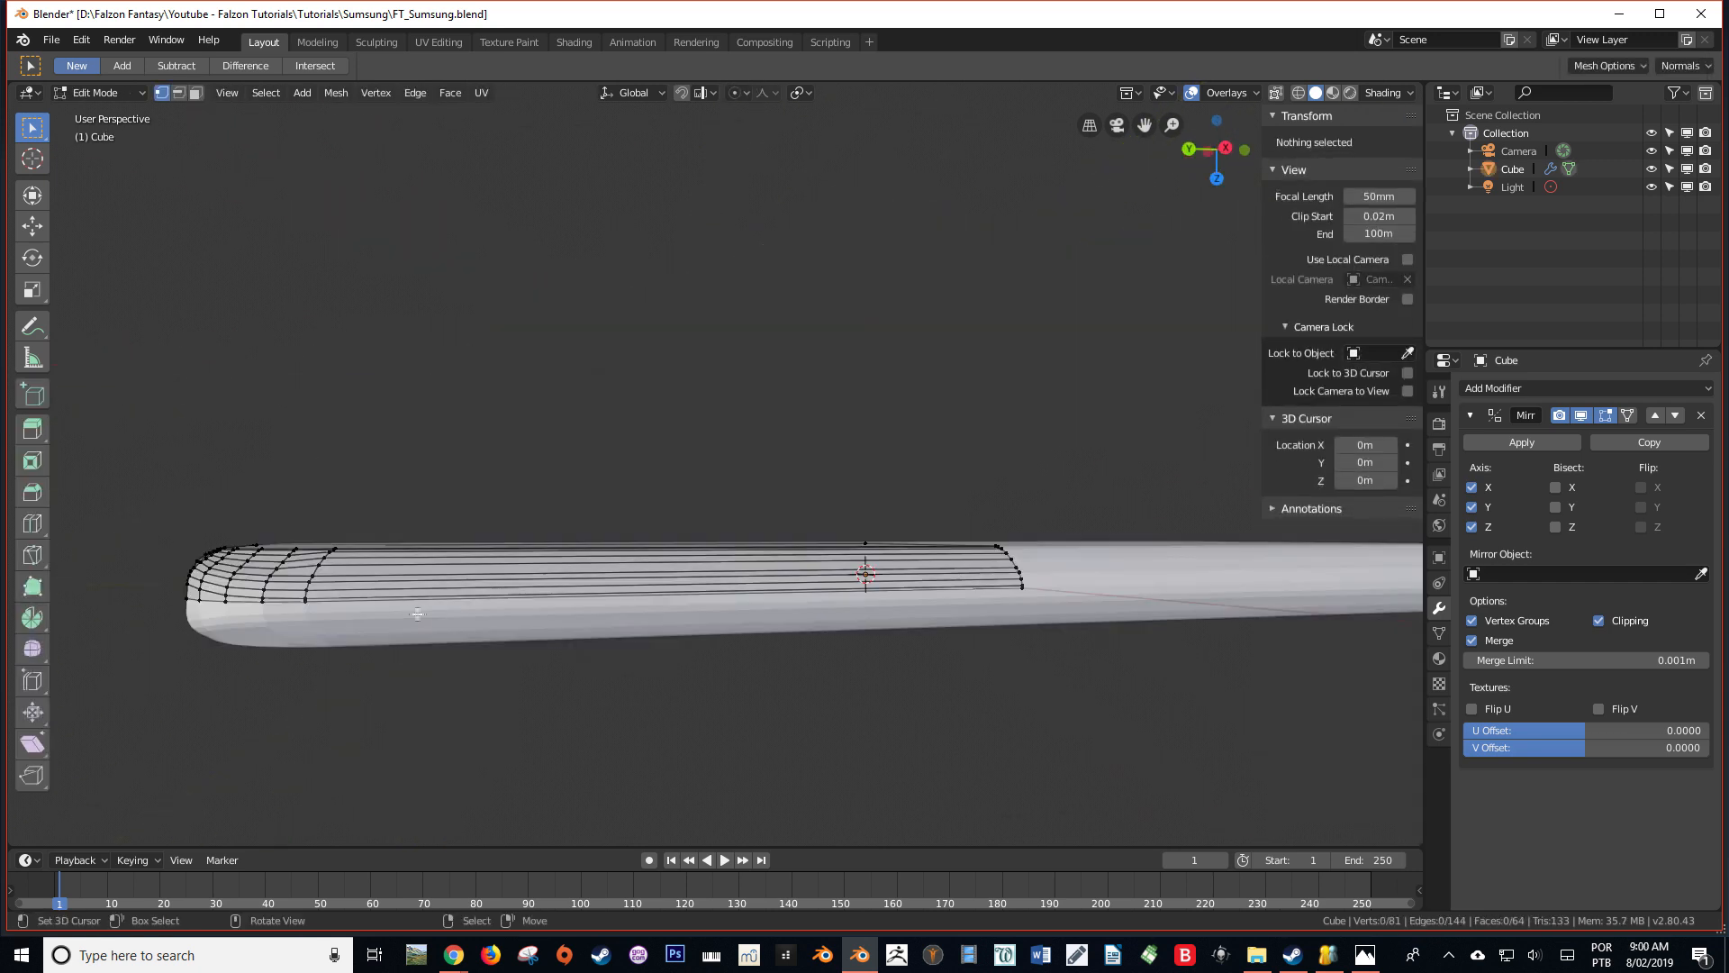
left_click(367, 581, "alt")
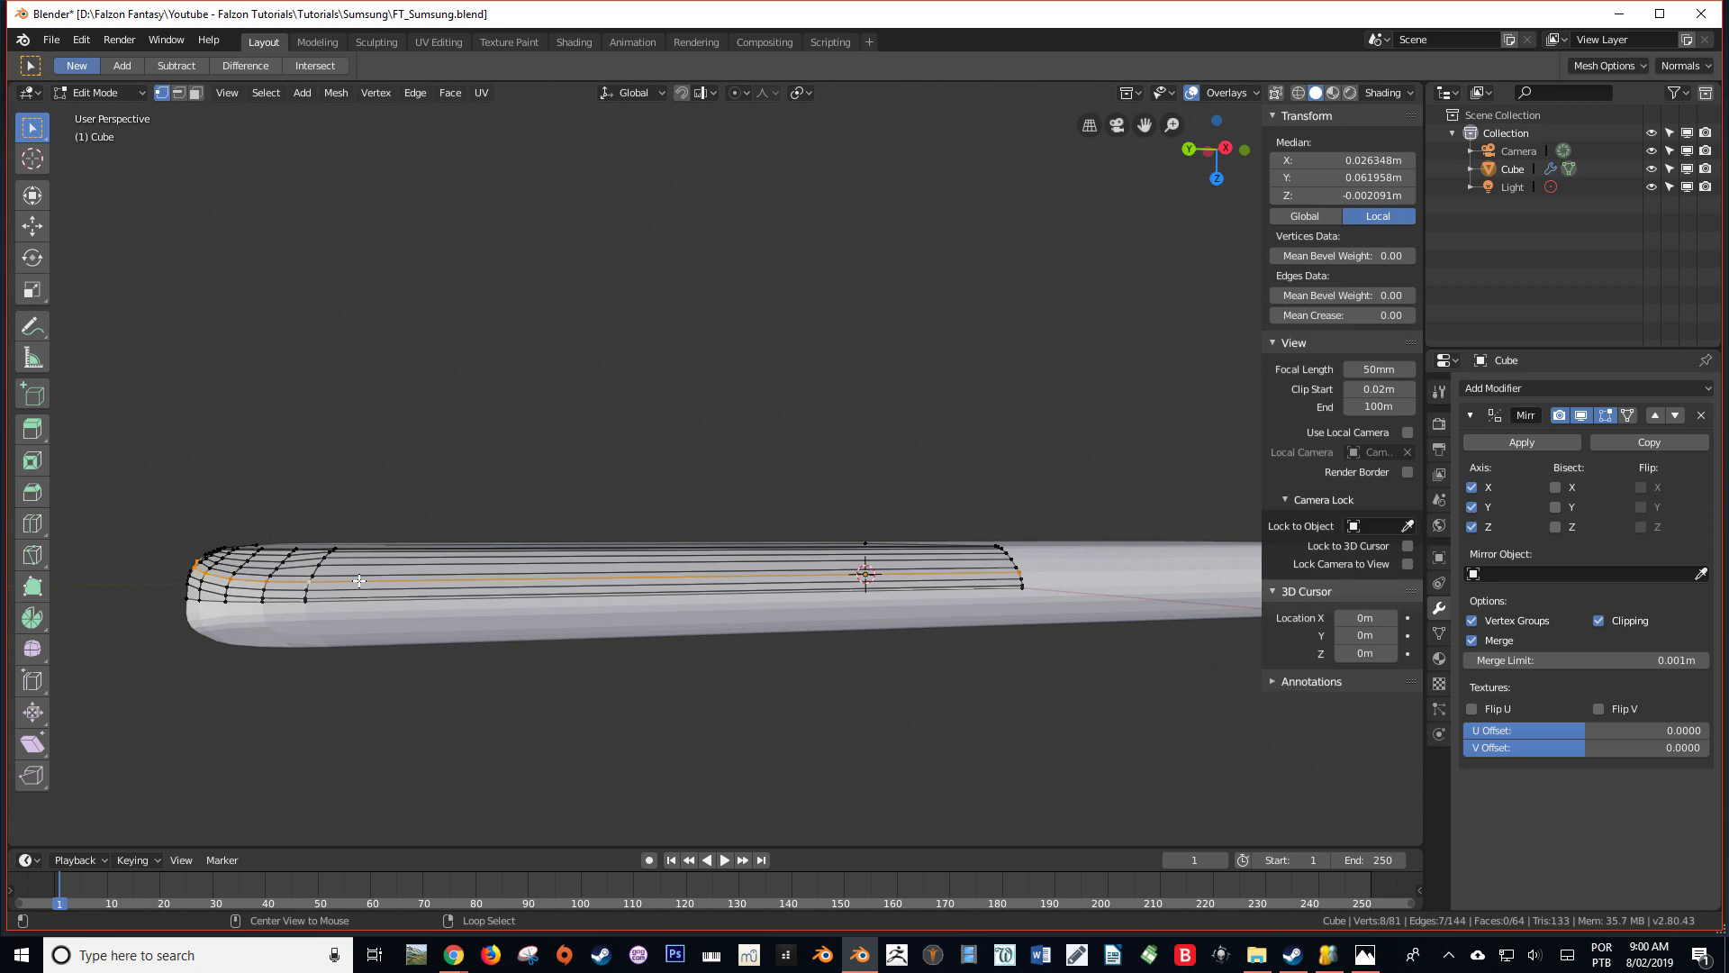
left_click(323, 591, "alt+shift")
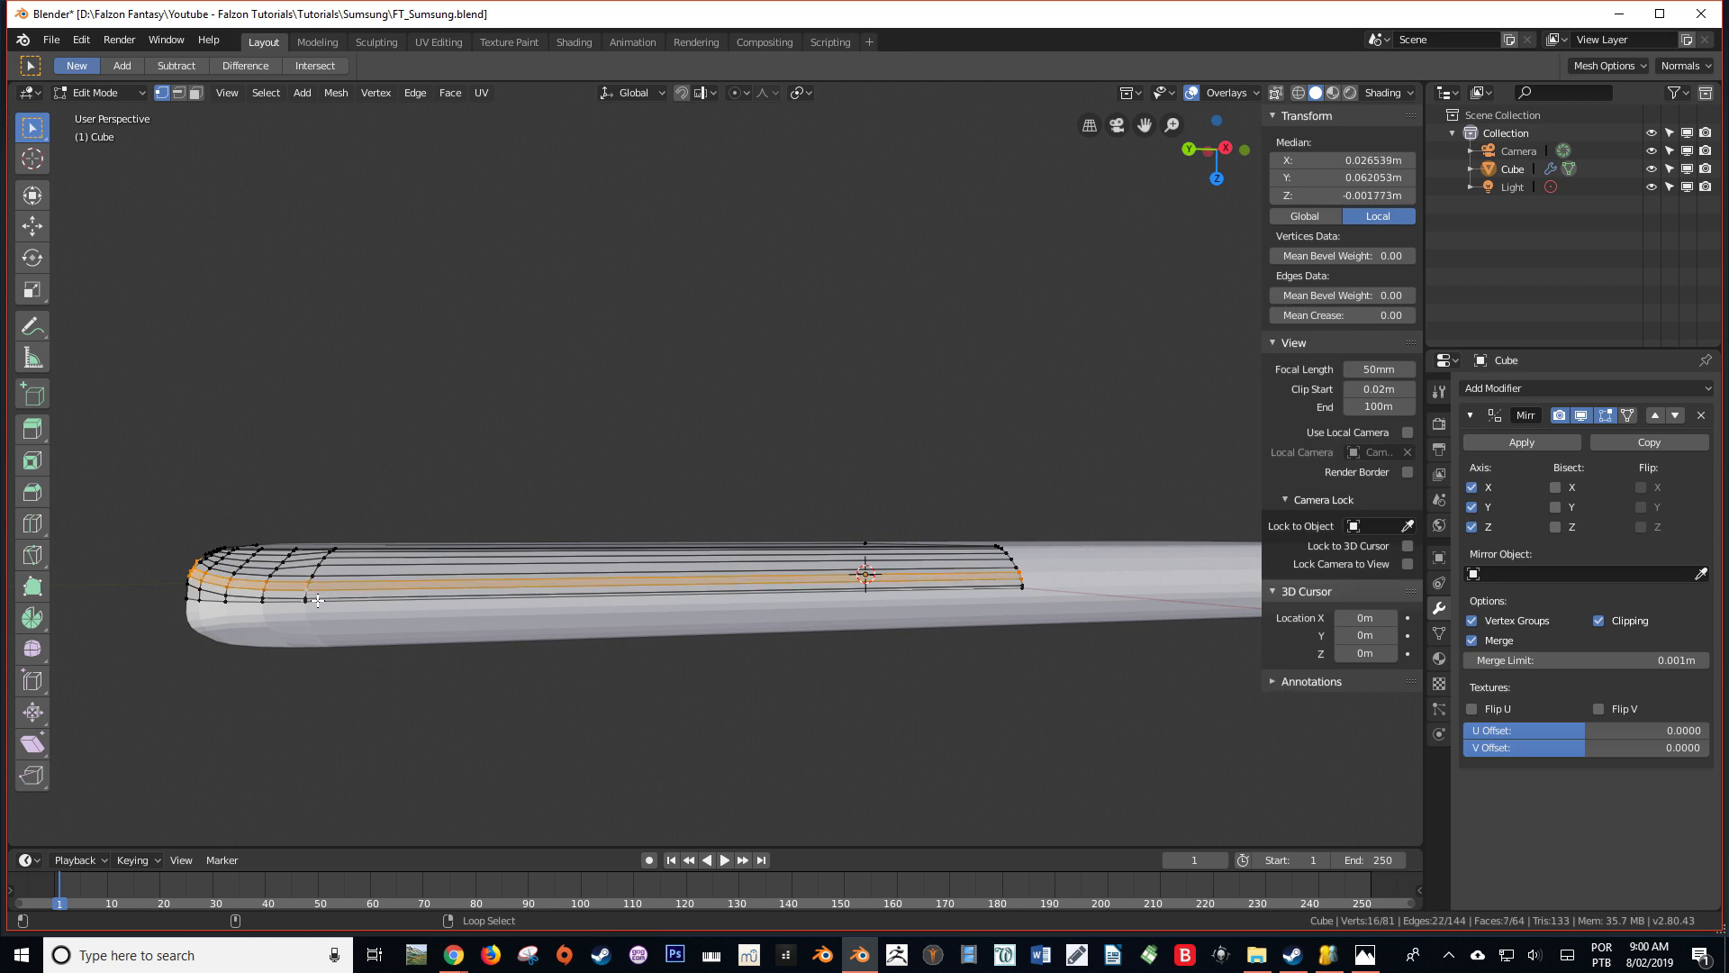
left_click(310, 598, "alt+shift")
middle_click_drag(255, 602, 411, 626)
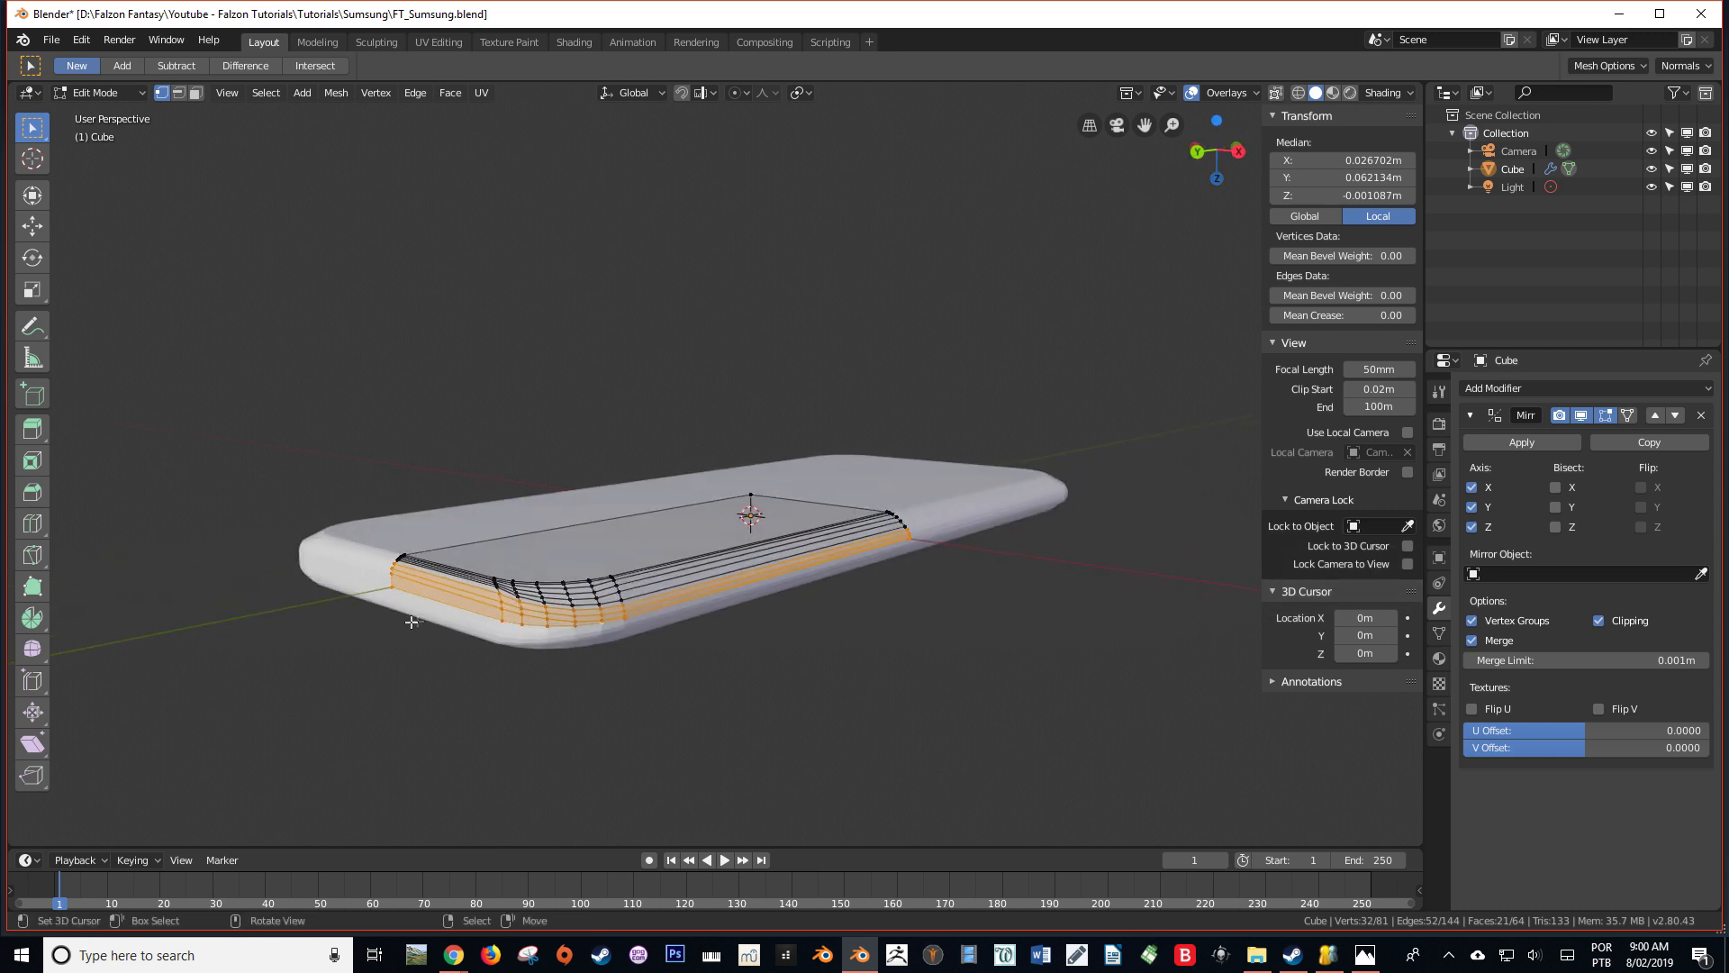
Duplicate the selected side band in place and separate the copy into its own object
key("shift+d")
right_click(547, 606)
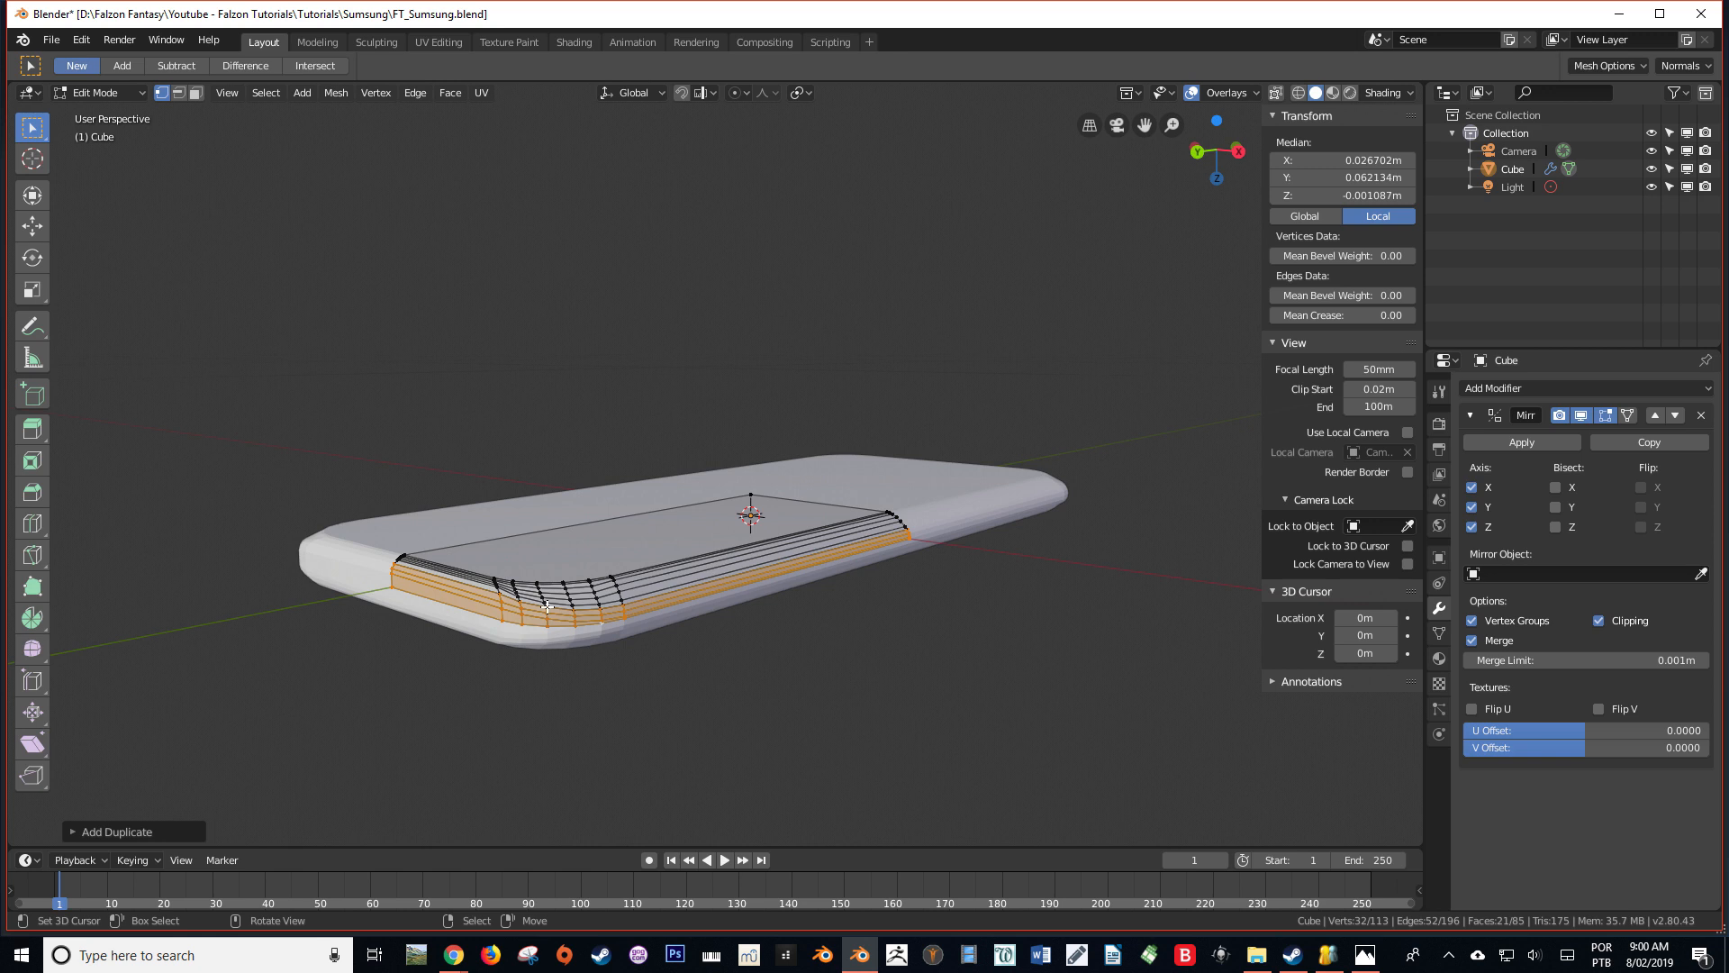
key("p")
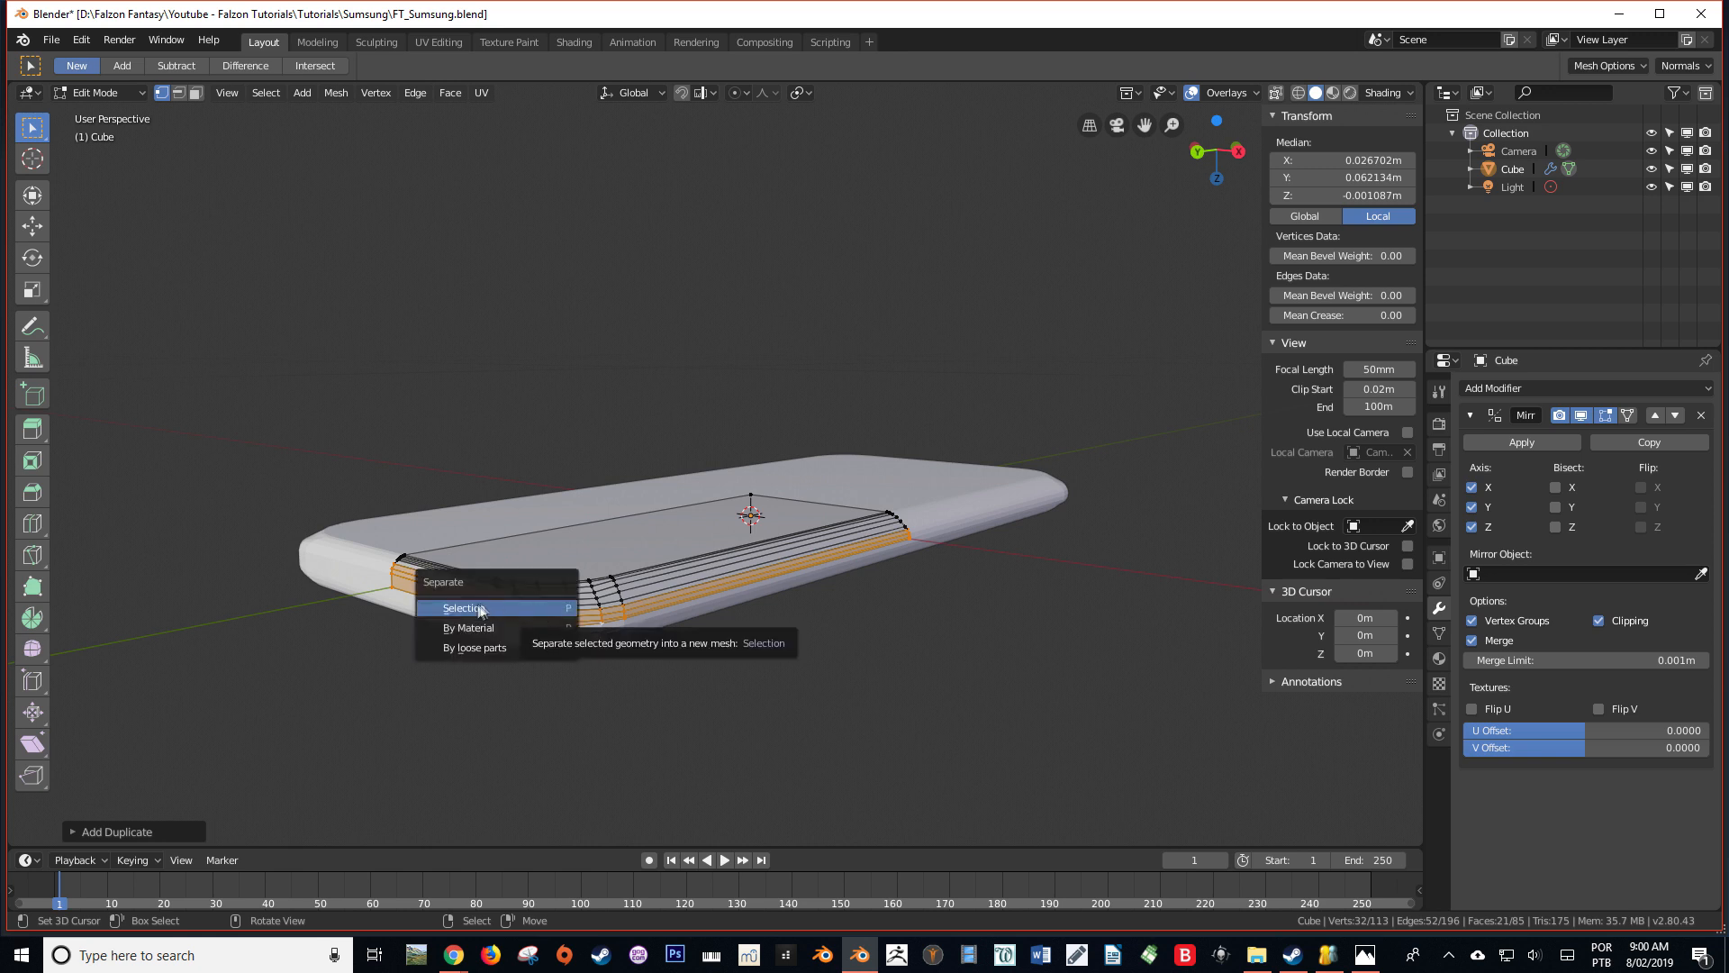
left_click(472, 615)
Select the separated side band in Object Mode and add a Solidify modifier to it
middle_click_drag(478, 622, 720, 538)
key("Tab")
left_click(530, 601)
key("Tab")
key("Tab")
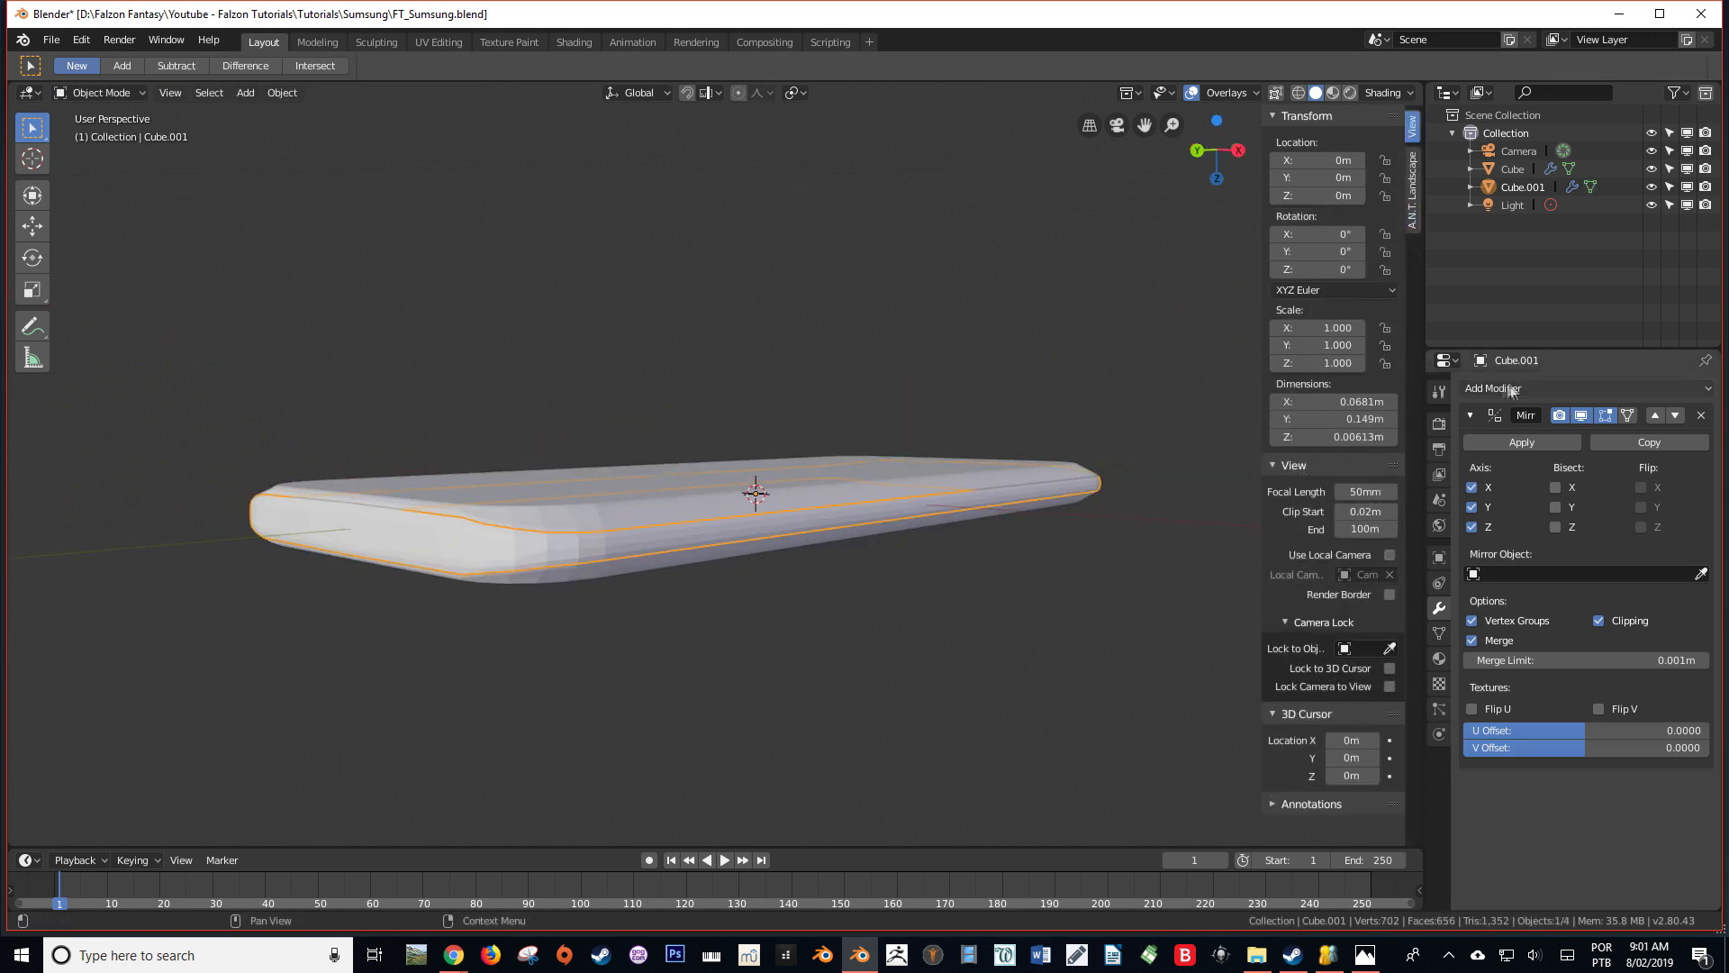
left_click(1511, 390)
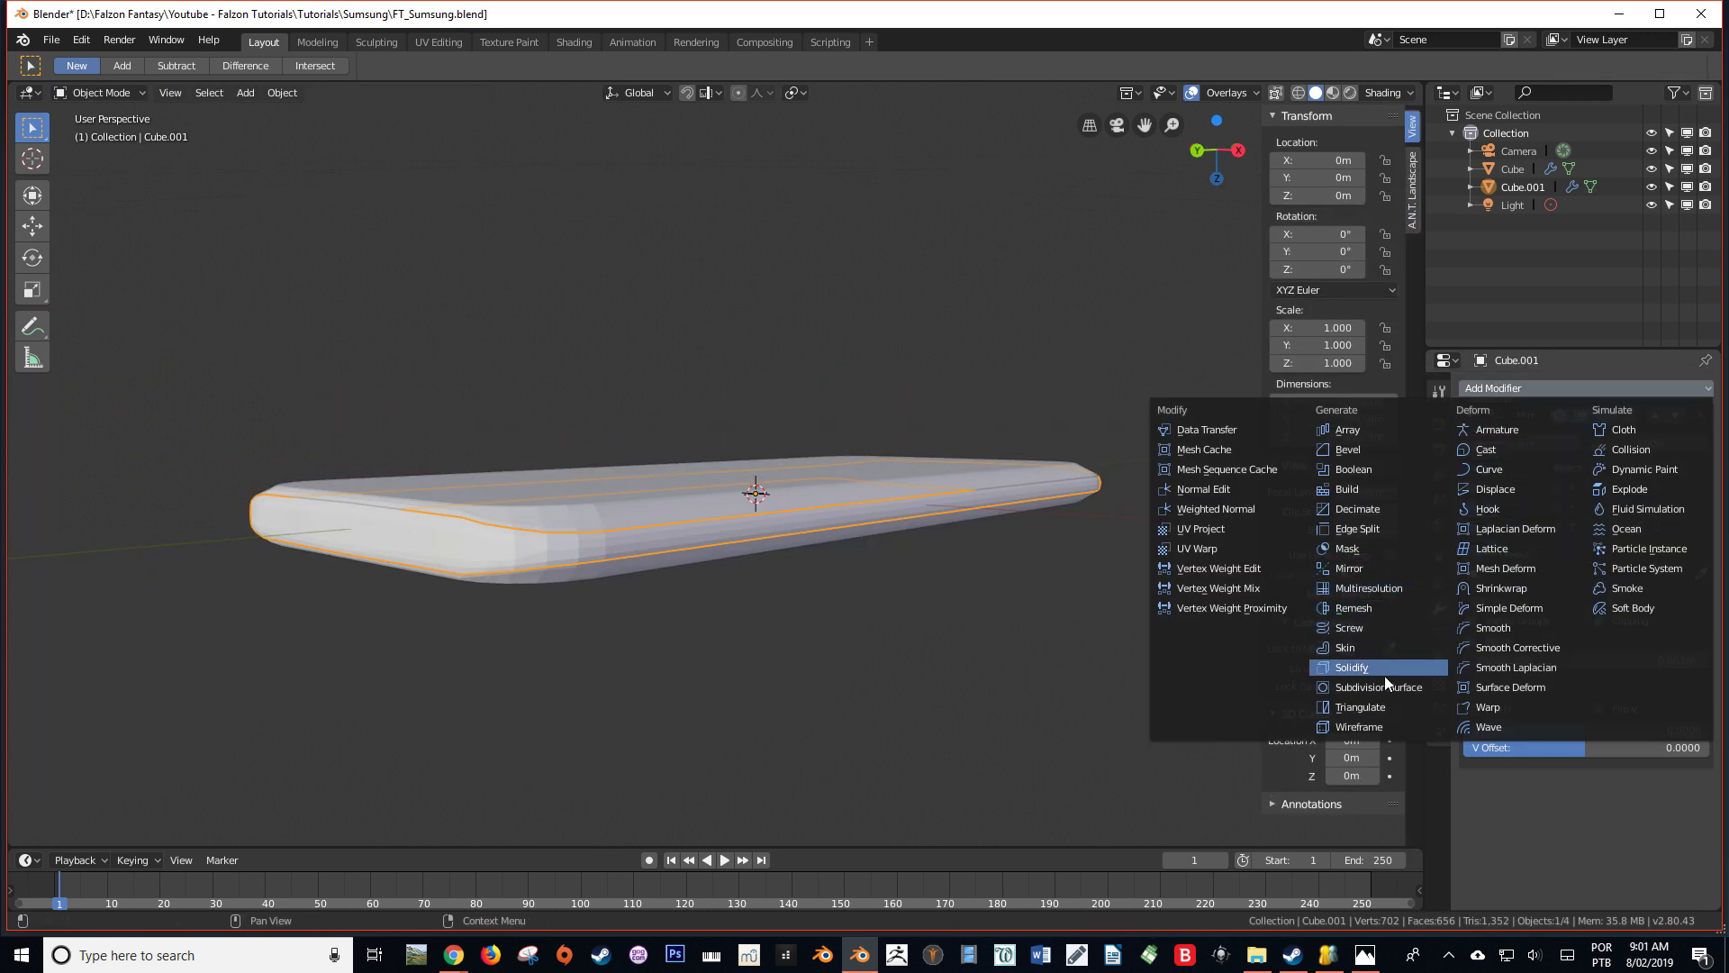
left_click(1340, 678)
middle_click_drag(973, 571, 991, 640)
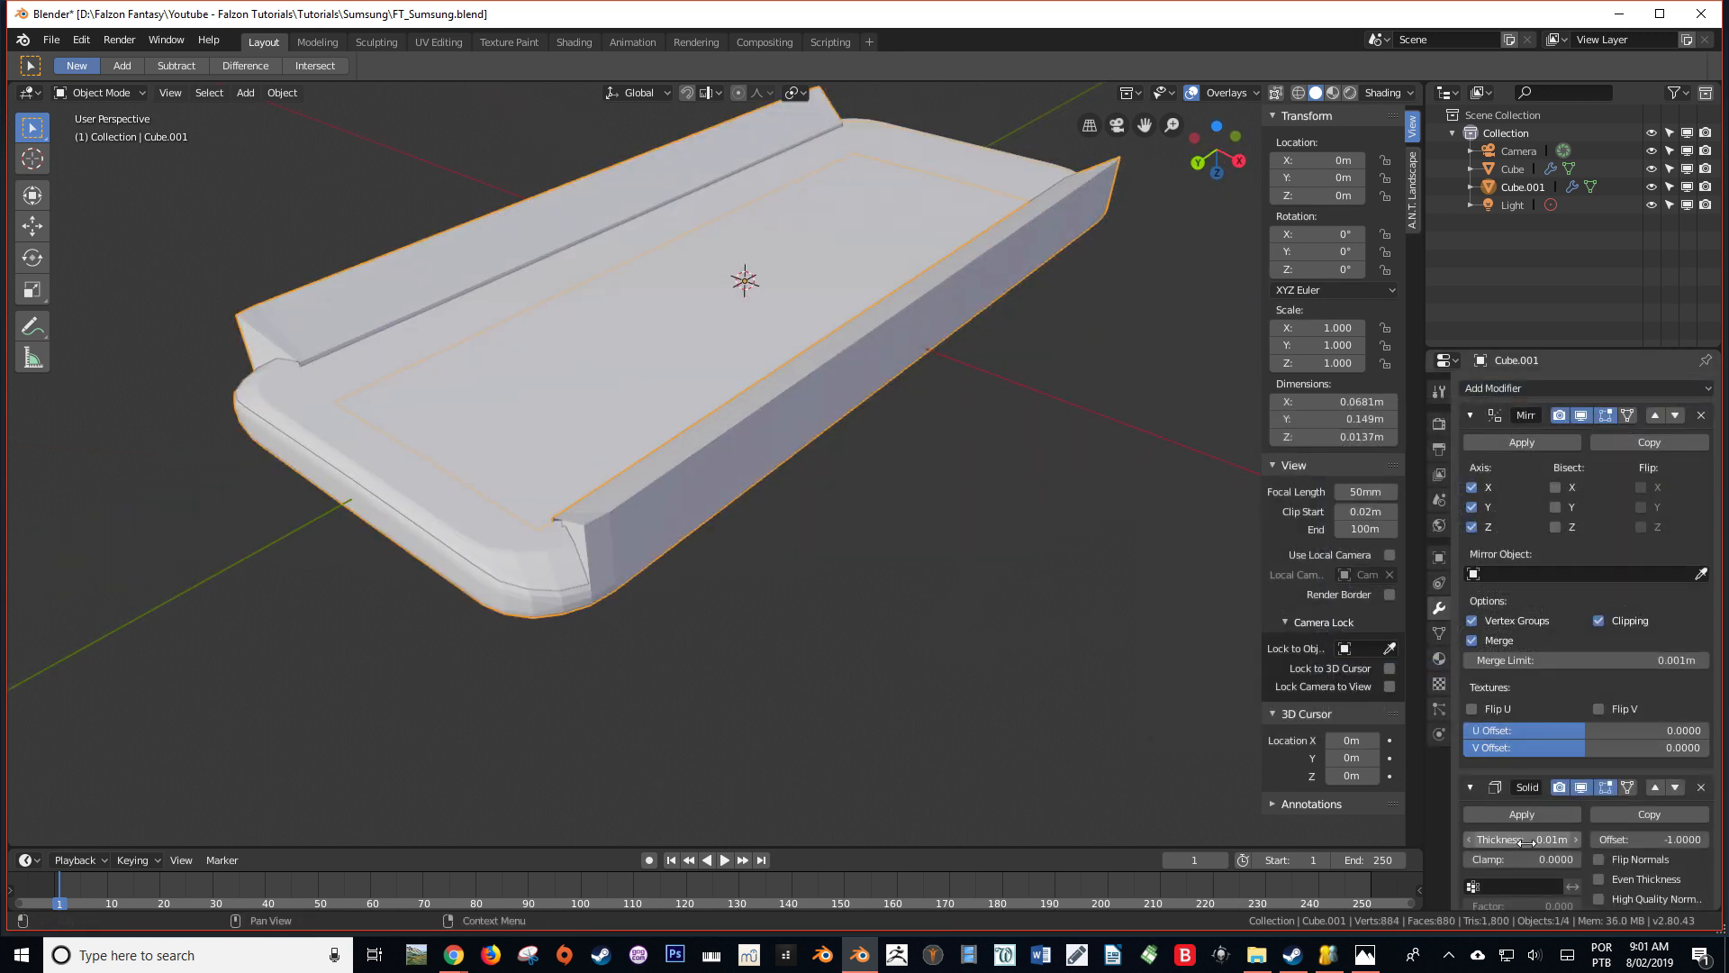
Set the side band's Solidify thickness to -0.0001 m
mouse_move(1522, 839)
left_mouse_down()
mouse_move(1484, 839)
mouse_move(1512, 840)
left_mouse_up()
middle_click_drag(973, 639, 753, 607)
middle_click_drag(884, 700, 986, 815)
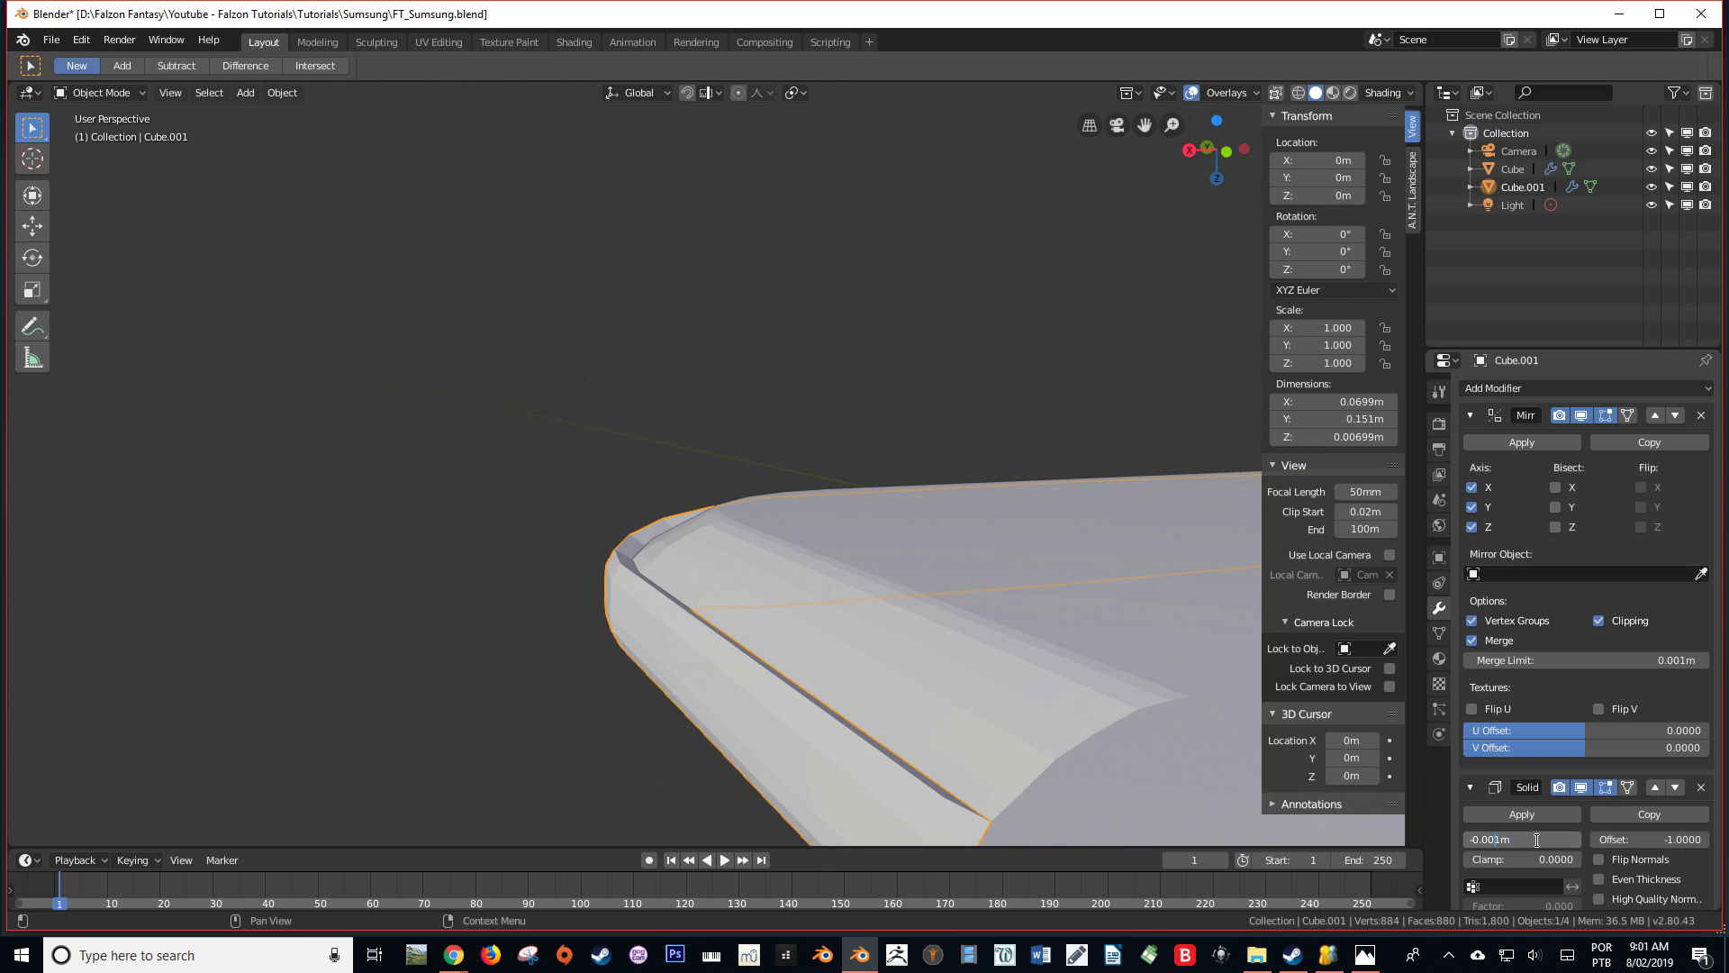
middle_click_drag(800, 638, 667, 646)
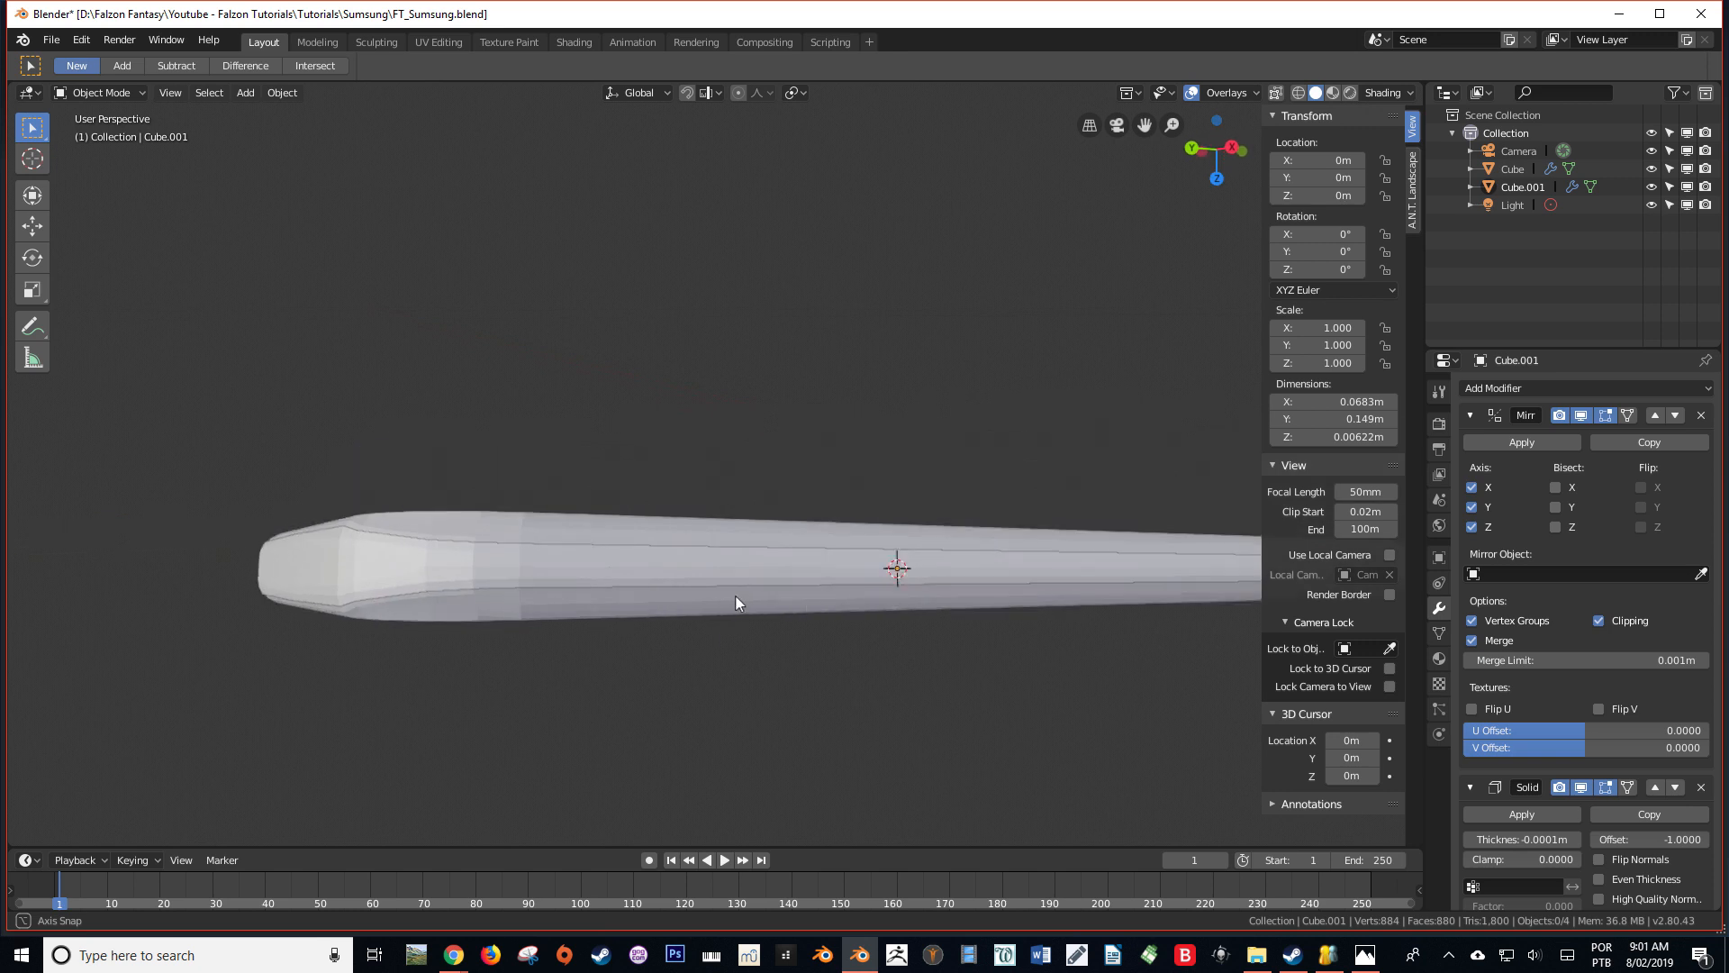
Apply smooth shading to the phone body and the separated side band, and clear the selection
left_click(674, 511)
right_click(672, 506)
key("Escape")
key("alt+a")
scroll(899, 663, "down", 4)
scroll(603, 544, "up", 3)
left_click(607, 539)
right_click(607, 539)
key("Escape")
key("alt+a")
Edit the side band from below and select the rim vertex where the short straight edge meets the corner curve
key("Tab")
right_click(646, 631, "shift")
key("KP_7")
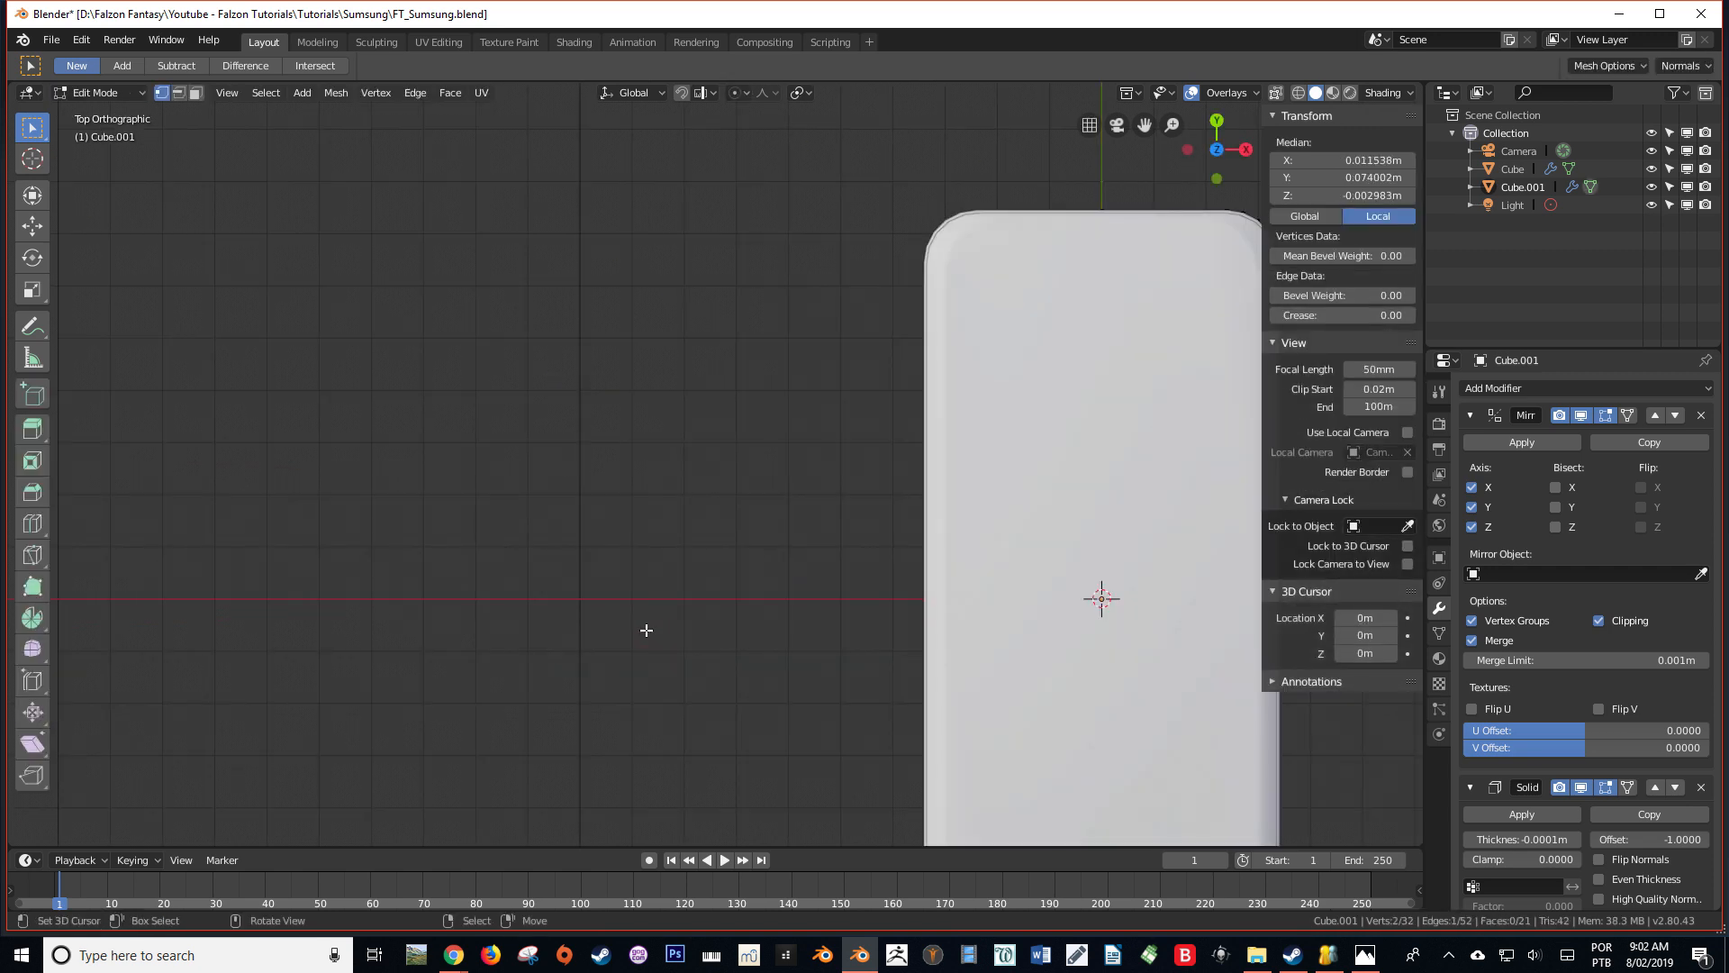
middle_click_drag(1174, 370, 749, 271, "shift")
key("ctrl+KP_7")
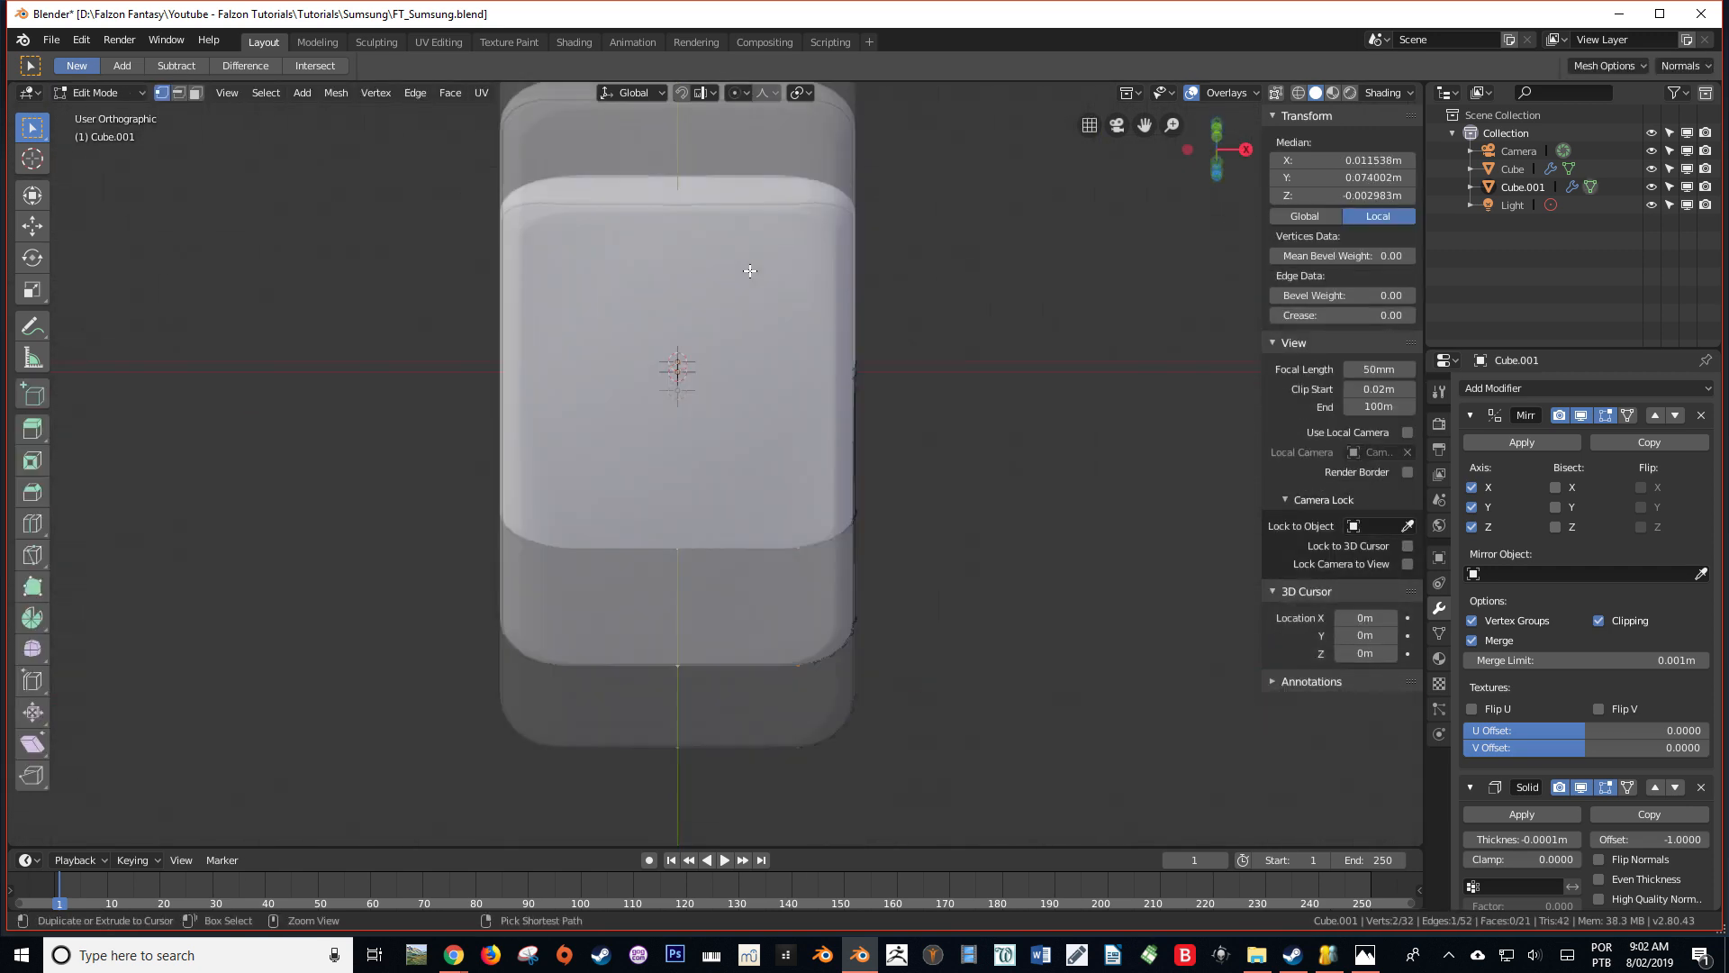
middle_click_drag(868, 360, 830, 186, "shift")
scroll(829, 186, "up", 6)
middle_click_drag(867, 815, 685, 605, "shift")
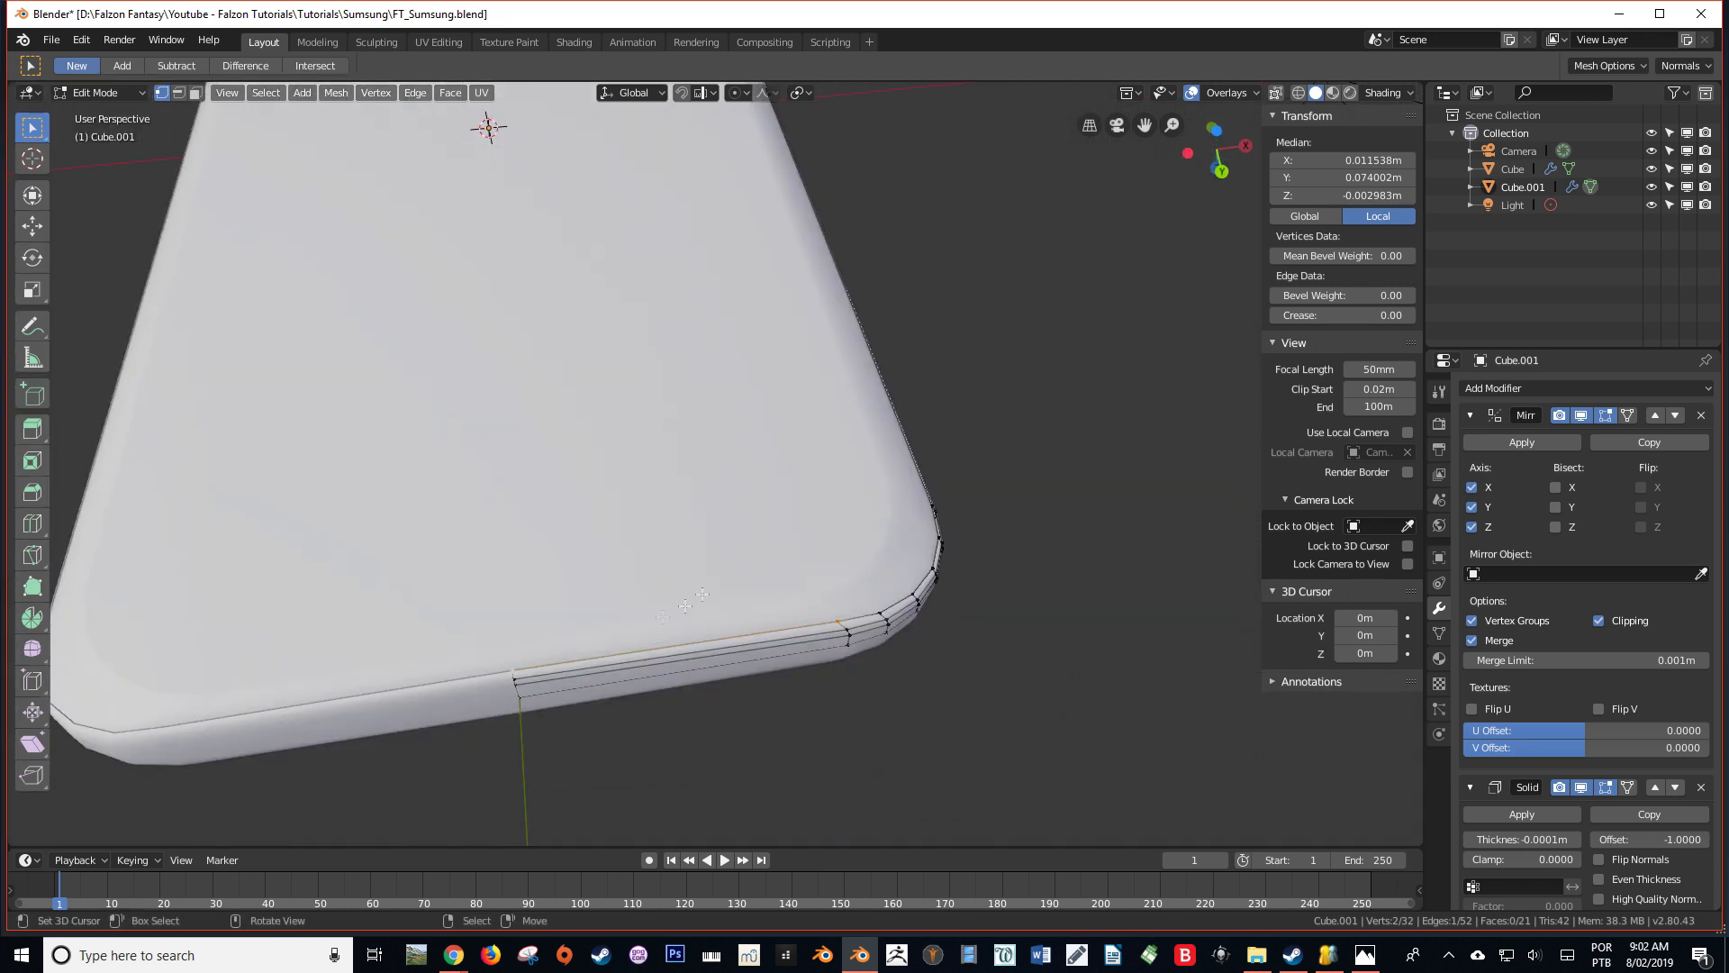
key("ctrl+KP_7")
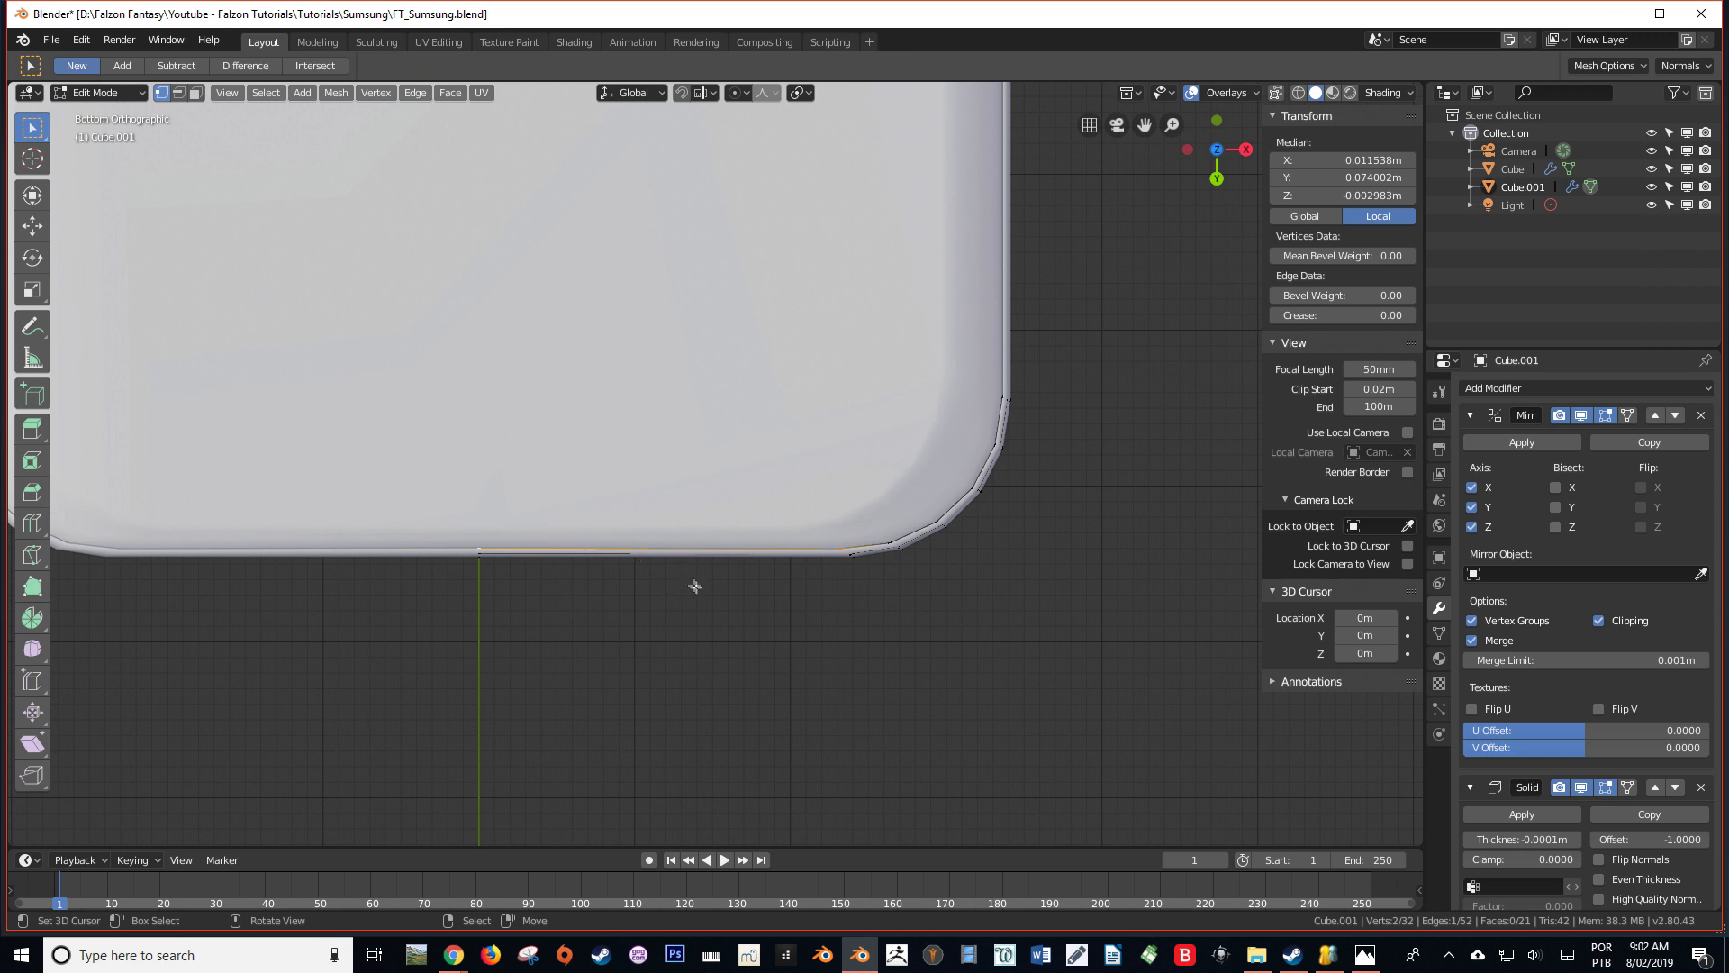
middle_click_drag(695, 587, 720, 588, "ctrl")
middle_click_drag(832, 569, 854, 557)
left_click(852, 567)
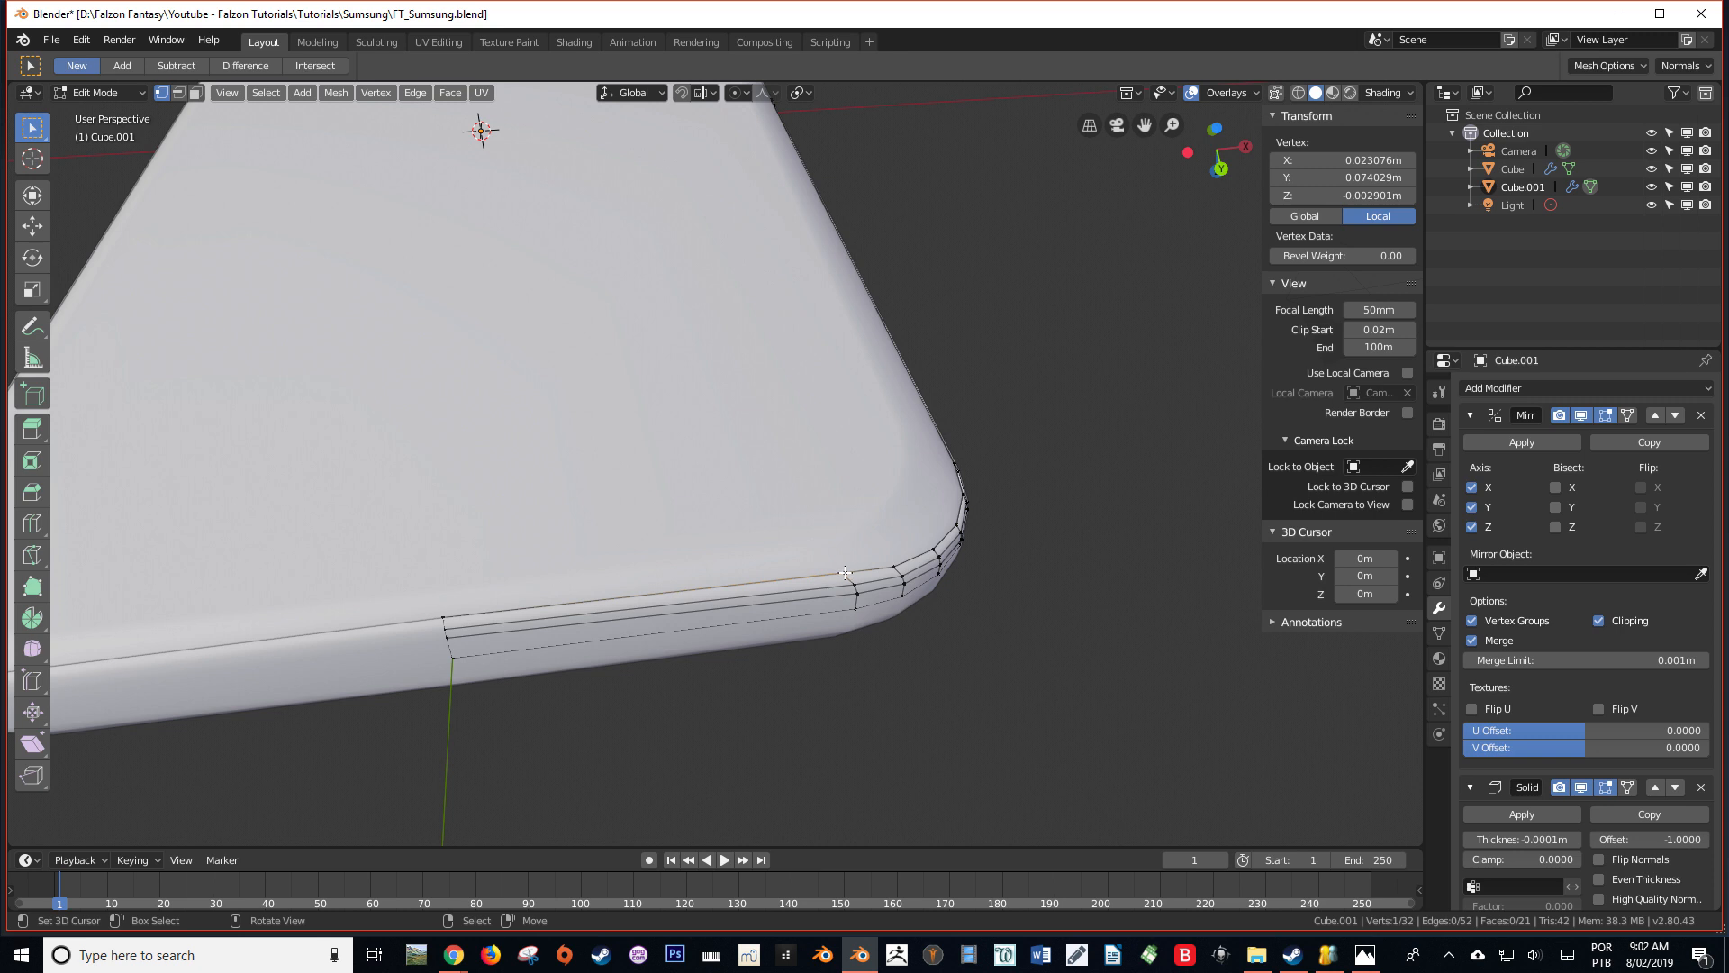
Enable snapping and set the snap target type to Face
left_click(681, 94)
left_click(698, 93)
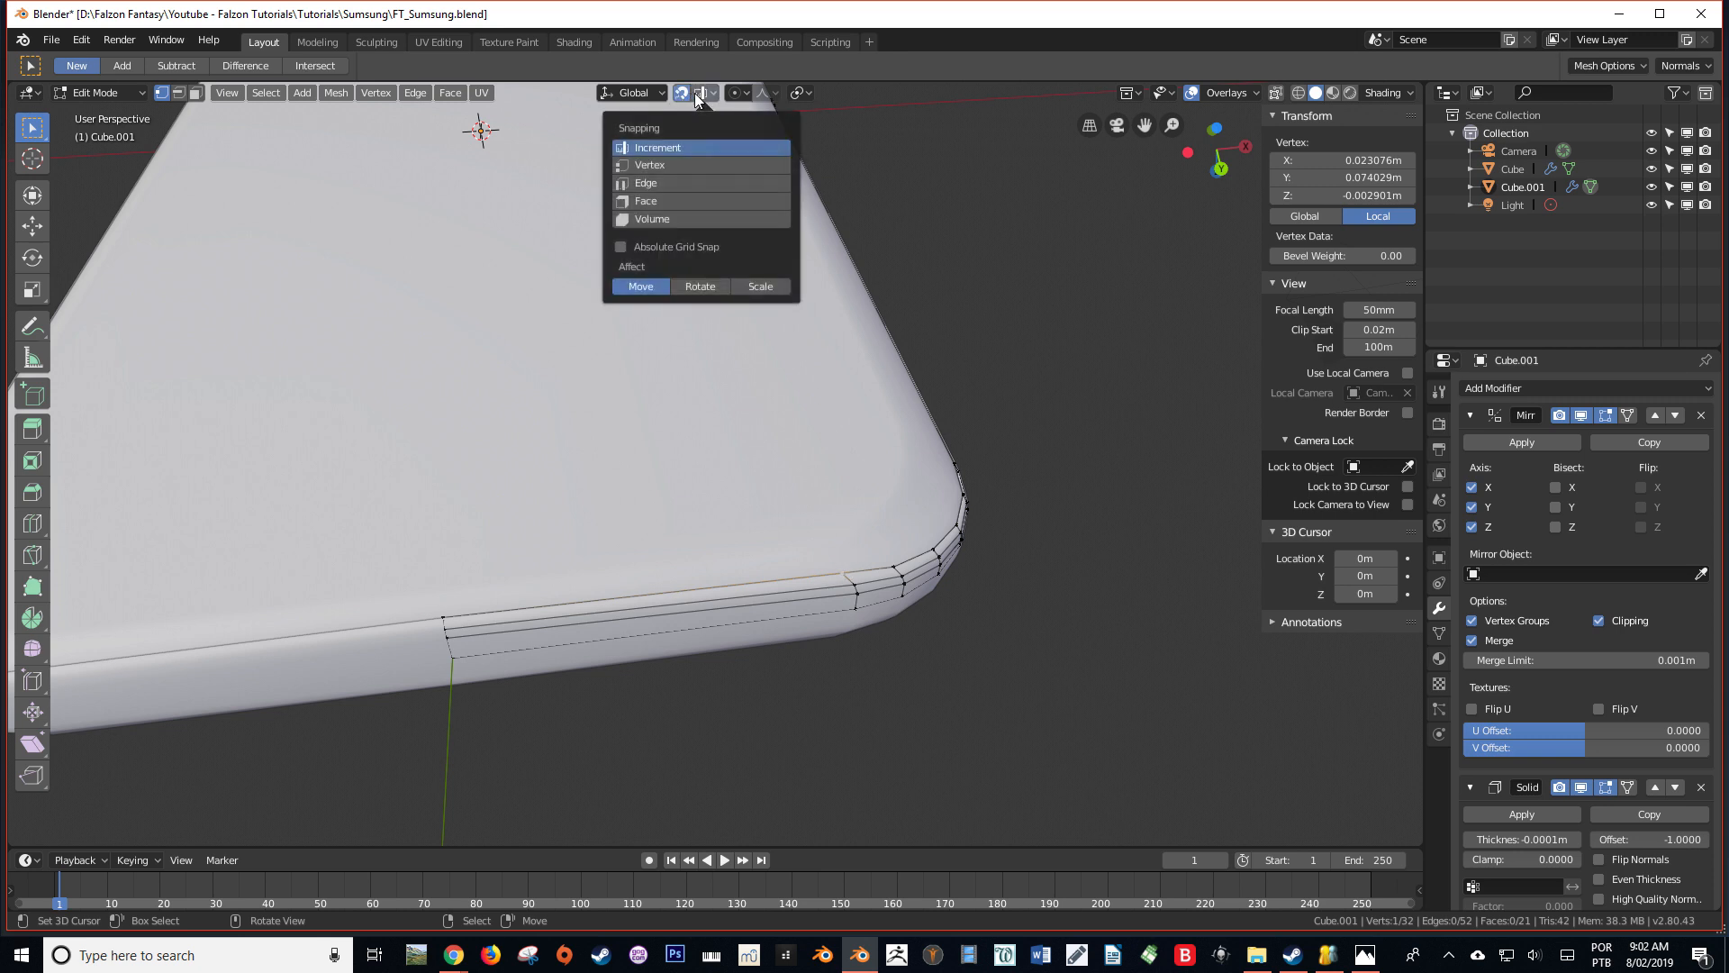
left_click(651, 202)
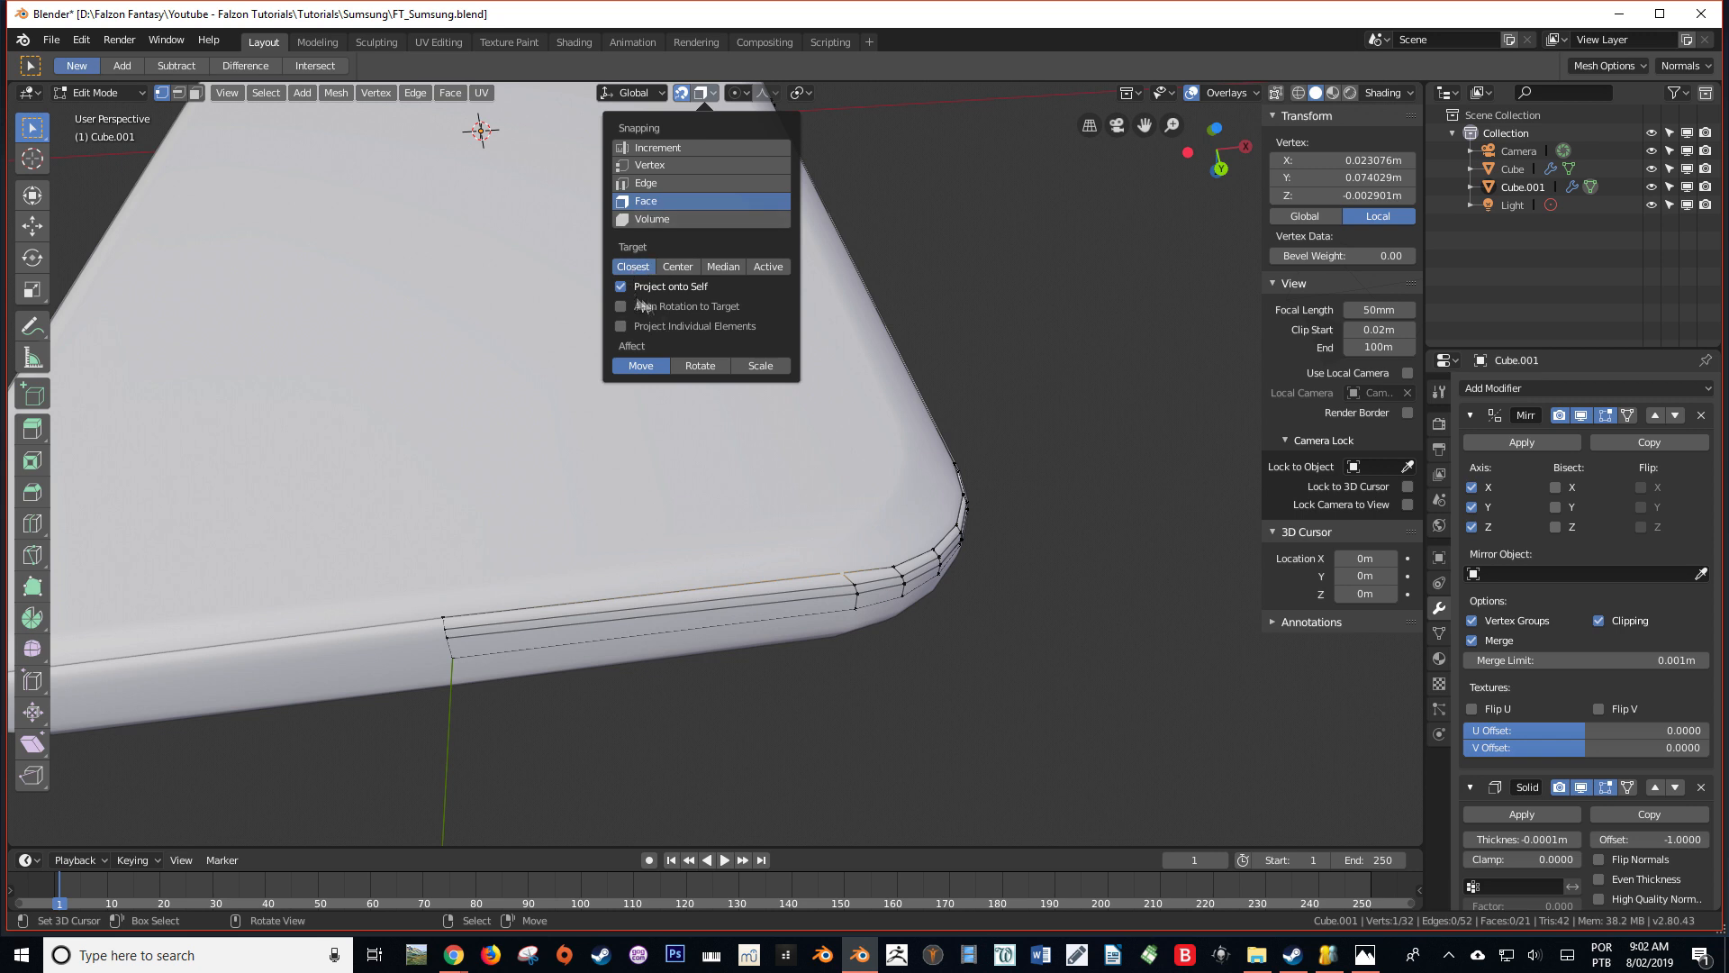
Slide the side band's selected rim vertex along the Y axis, inward toward the phone's centre
key("KP_4")
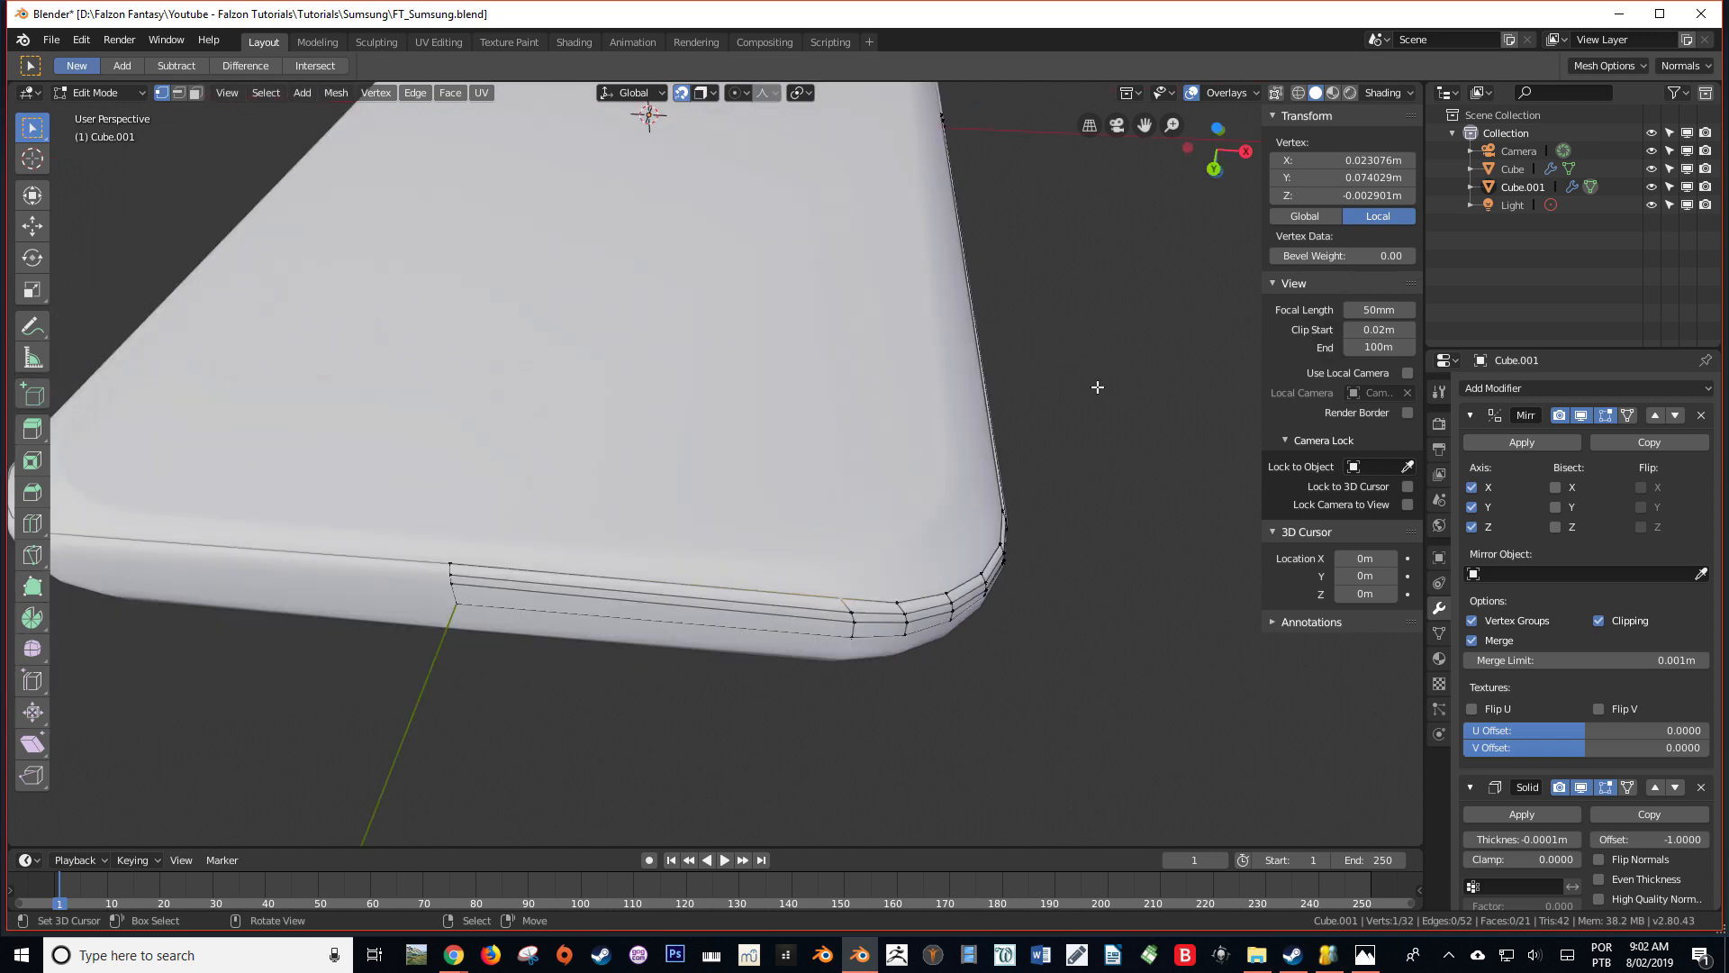
key("ctrl+KP_1")
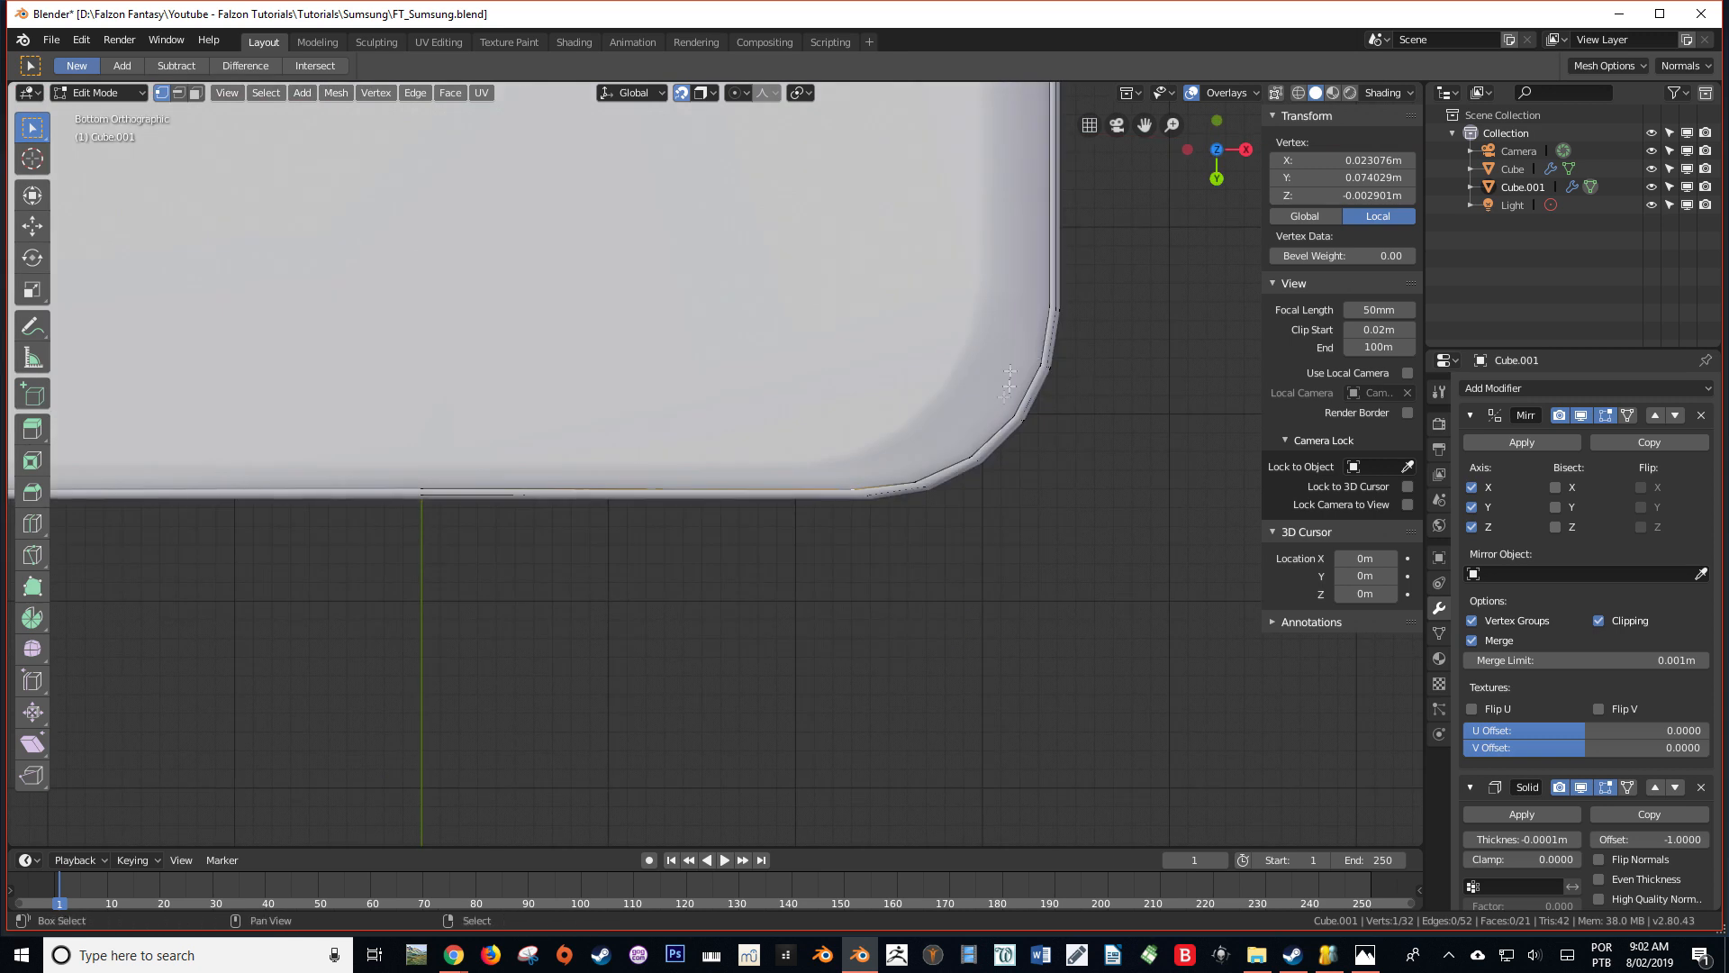
middle_click_drag(1097, 385, 937, 560, "shift")
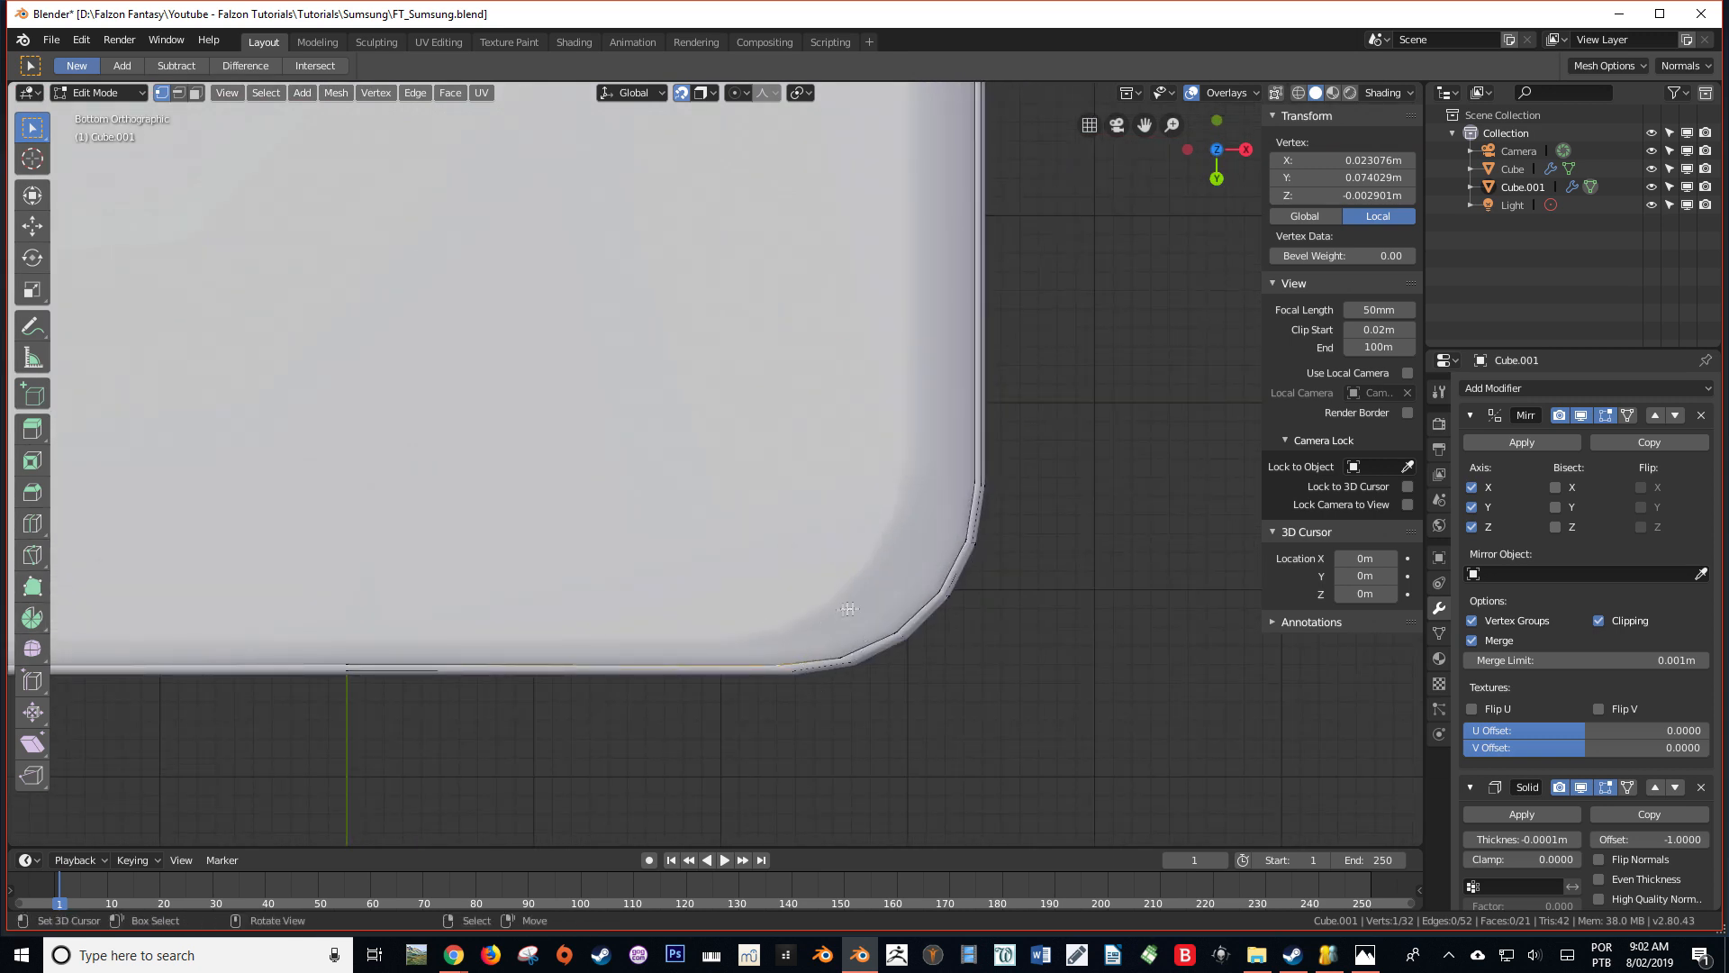
key("g")
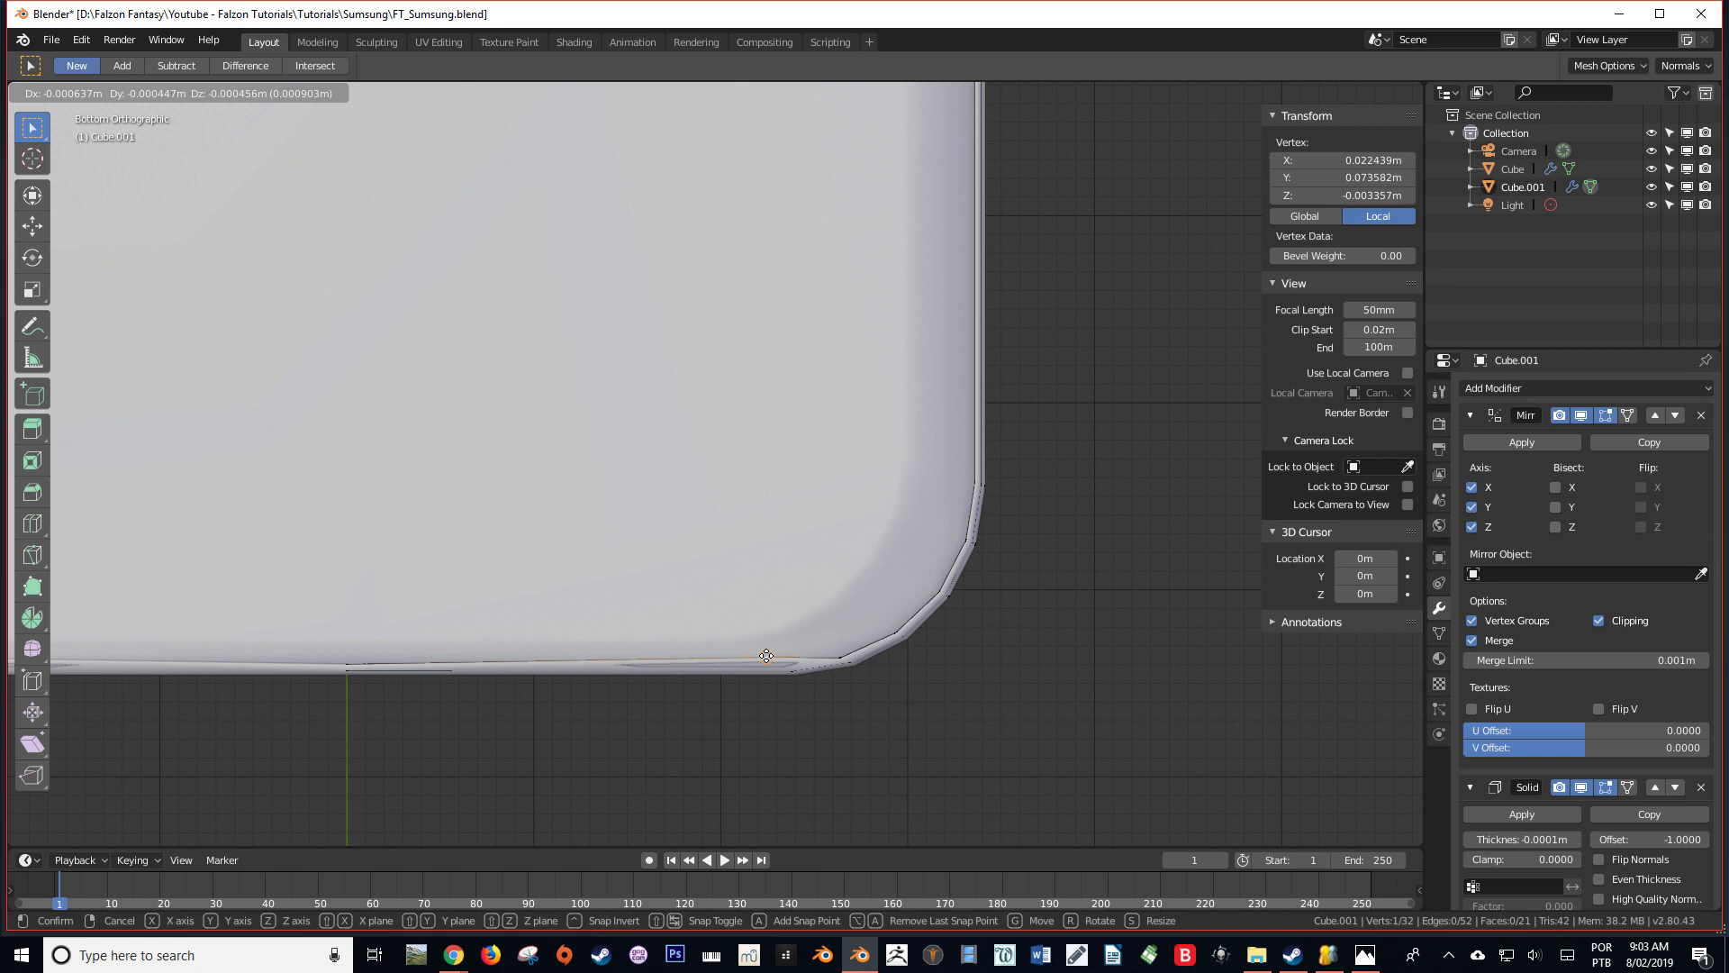
key("y")
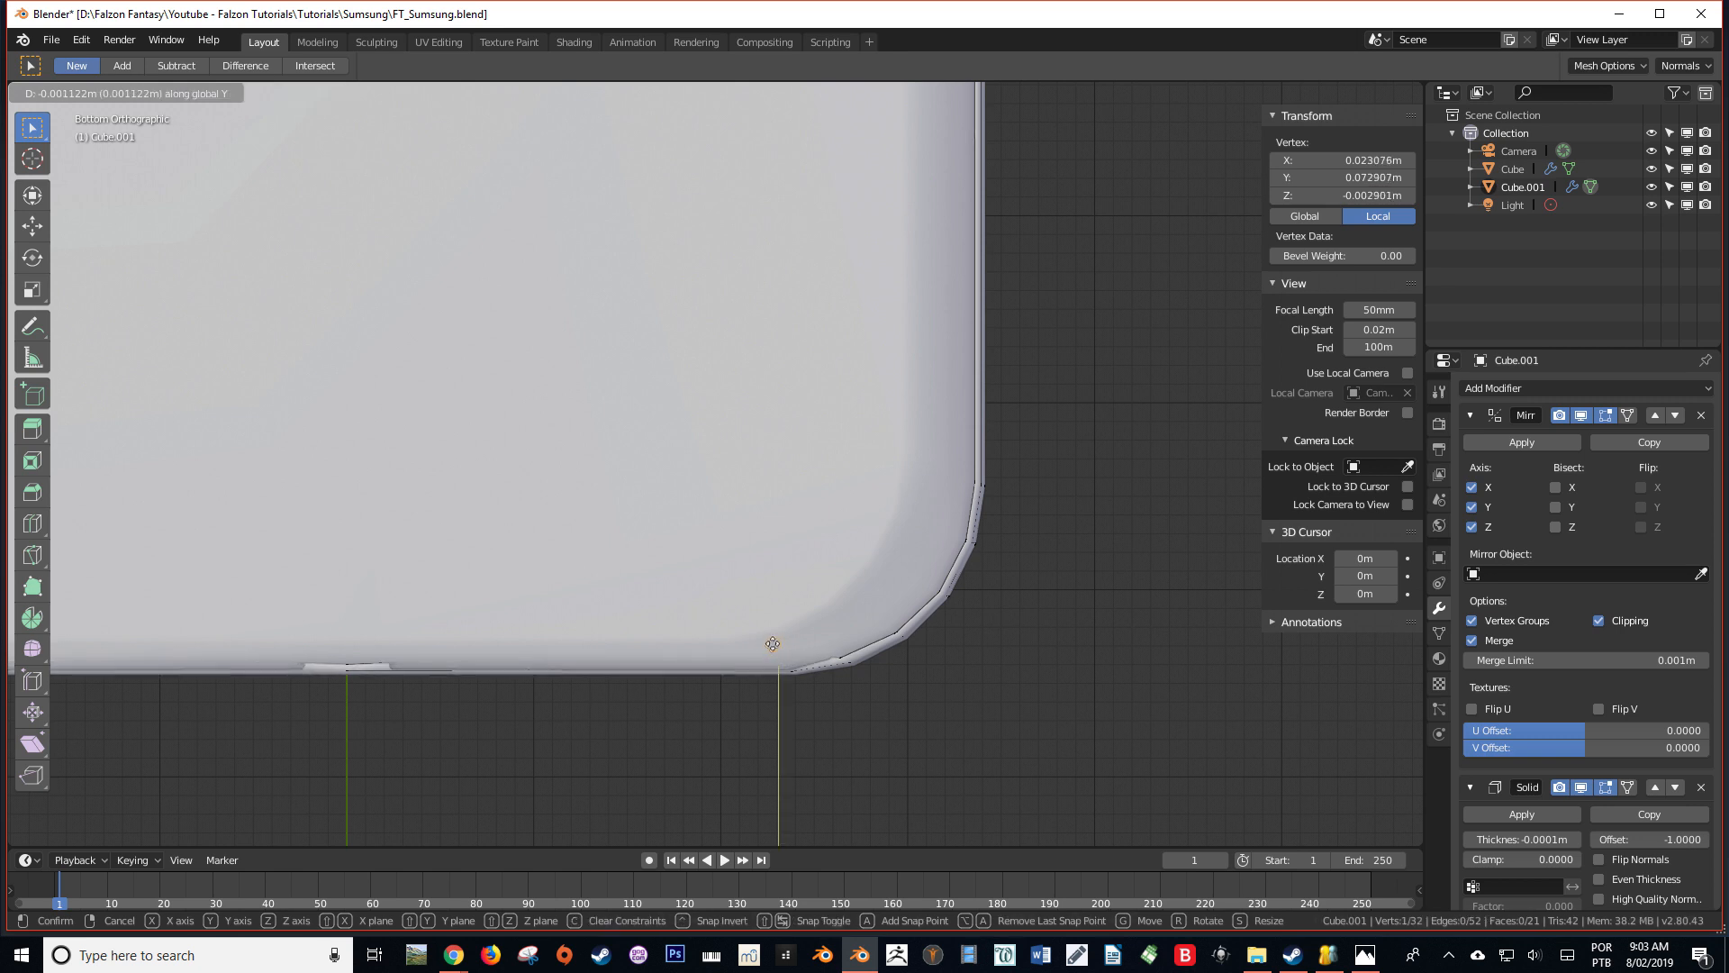
left_click(776, 647)
Readjust the same rim vertex along Y from below to line it up with the rest of the rim
middle_click_drag(775, 648, 707, 561)
key("shift+z")
key("KP_7")
key("ctrl+KP_7")
key("g")
key("y")
left_click(772, 652)
Reposition the rim vertex from the side in wireframe to about Y 0.0735 m, Z -0.0035 m
key("KP_3")
key("ctrl+KP_3")
scroll(796, 525, "up", 10)
key("shift+z")
key("g")
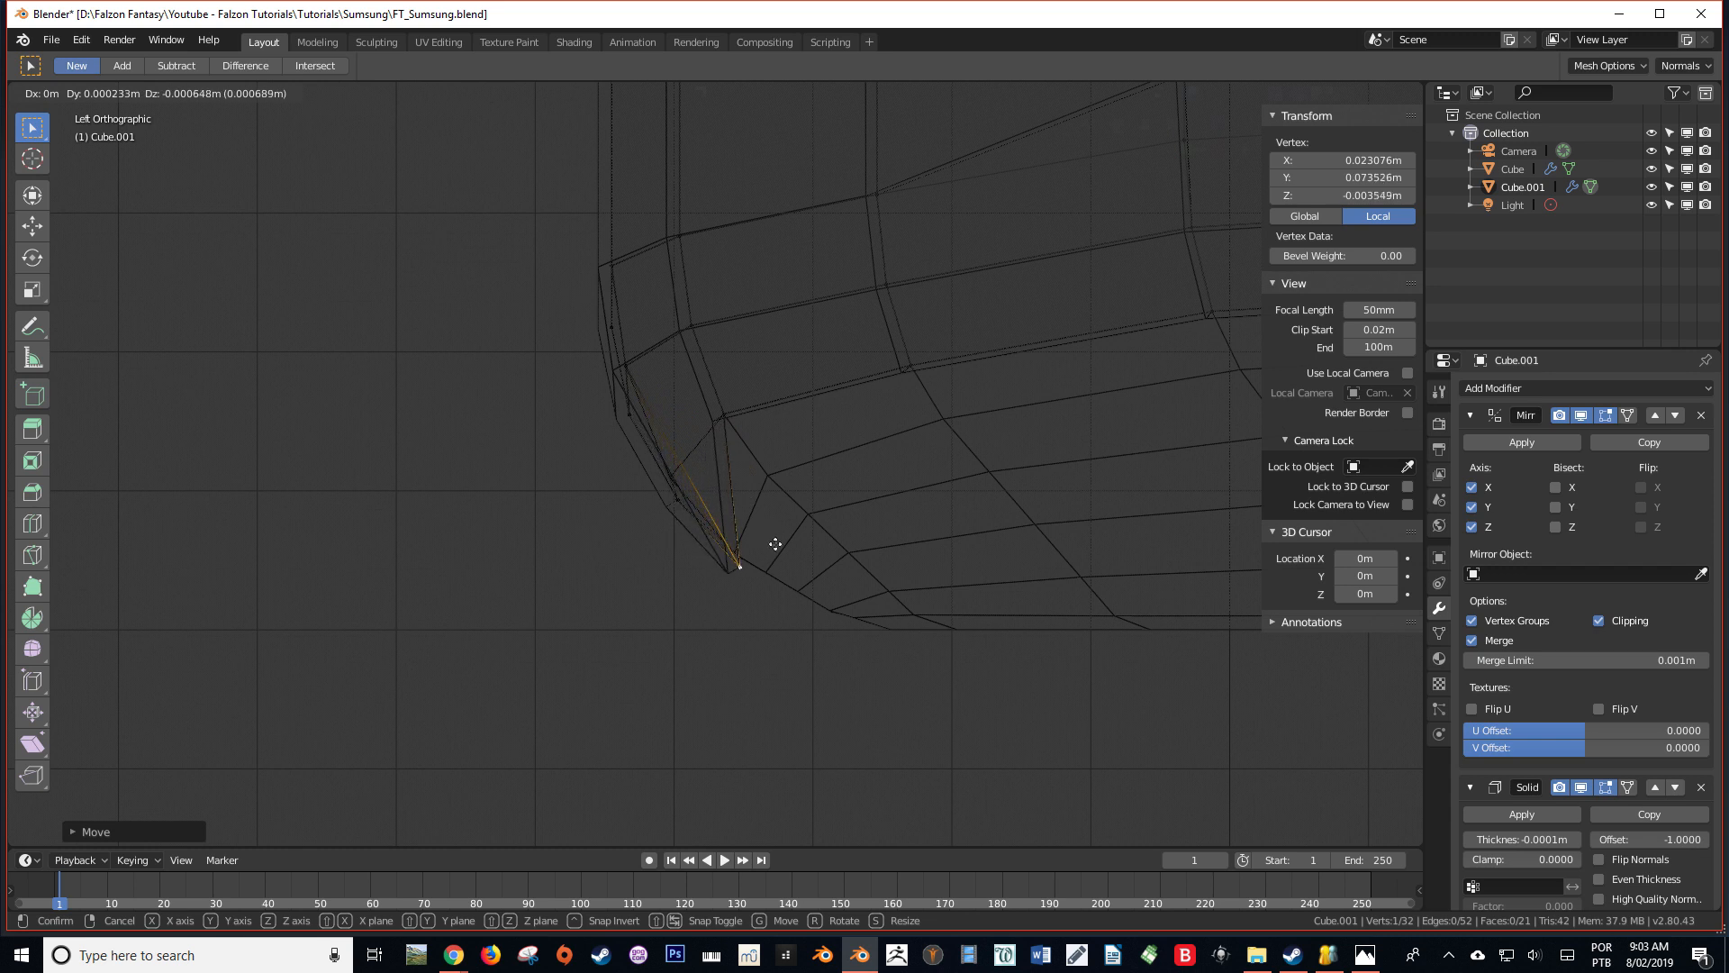
left_click(775, 544)
Move a vertex on the band's rim freely in solid shading to refine its fit against the phone body
key("shift+z")
mouse_move(776, 544)
middle_mouse_down()
mouse_move(889, 413)
mouse_move(787, 480)
mouse_move(865, 432)
mouse_move(766, 577)
middle_mouse_up()
key("Tab")
key("Tab")
key("g")
left_click(860, 490)
key("Tab")
Move the band's lower end vertex in the left wireframe view to bring it toward the phone body's outline
key("KP_7")
middle_click_drag(641, 629, 1045, 508)
key("KP_1")
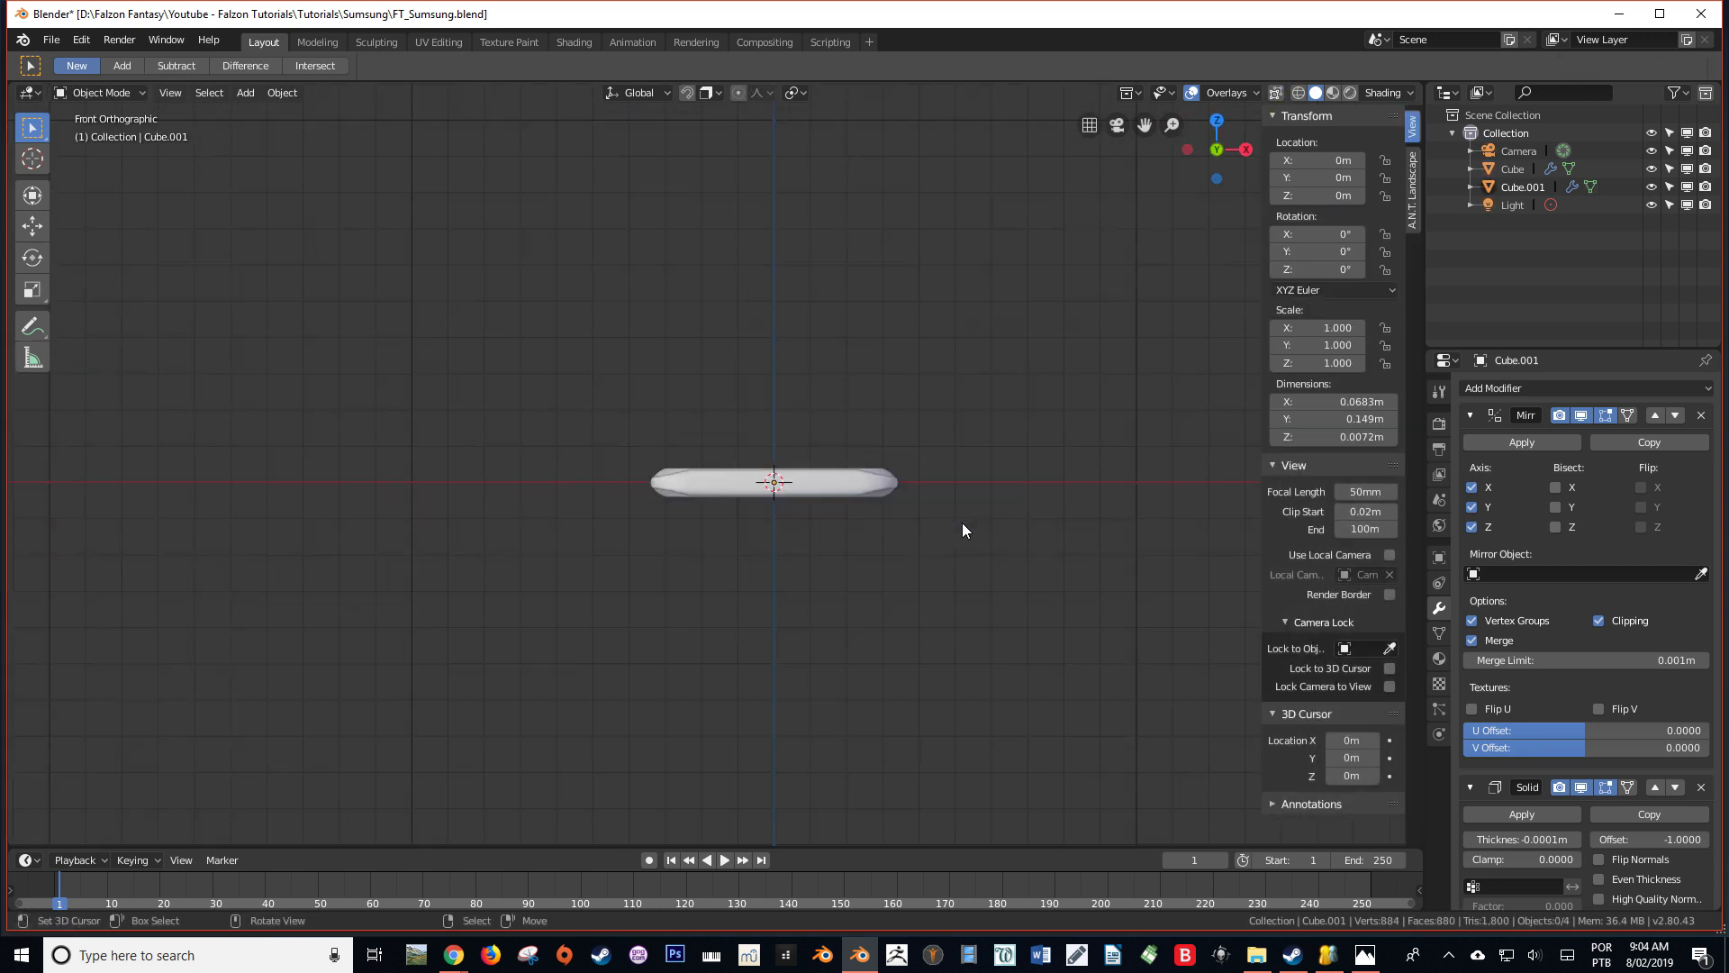
key("KP_3")
scroll(1045, 504, "up", 6)
key("Tab")
scroll(1066, 498, "up", 4)
middle_click_drag(1071, 702, 869, 598, "shift")
scroll(868, 598, "up", 3)
key("shift+z")
key("ctrl+KP_3")
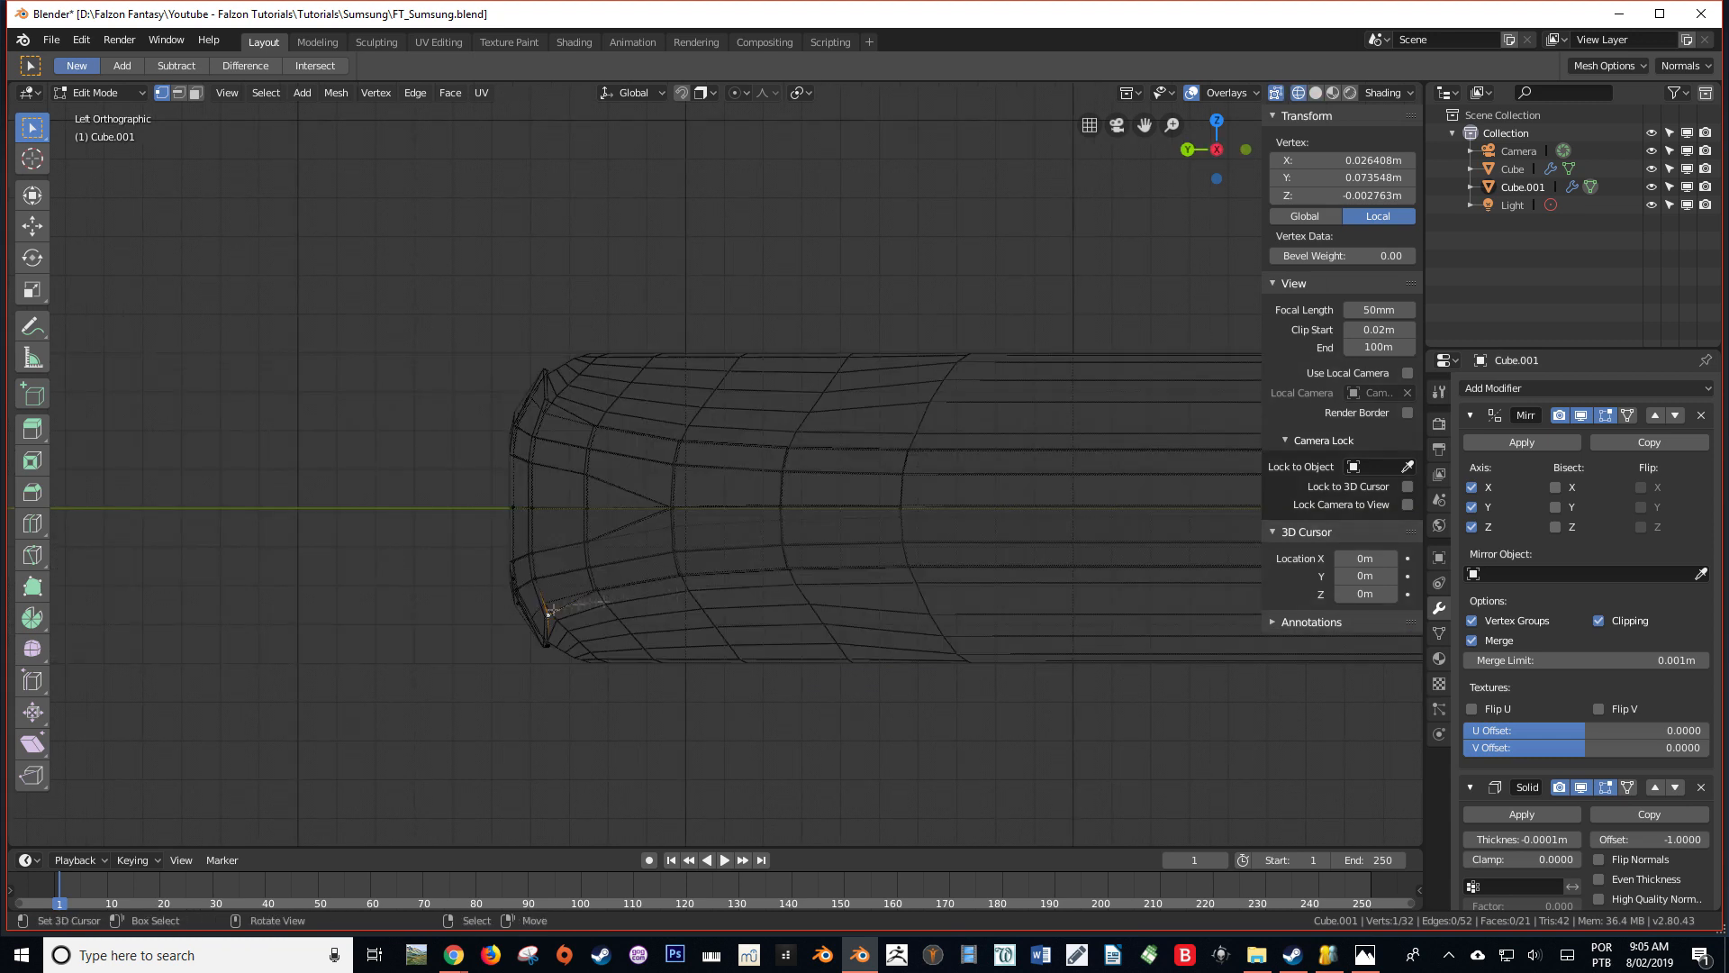
left_click(561, 652)
key("g")
left_click(694, 583)
Select the rim vertex at the band's lower tip and nudge it slightly inward along the phone body's outline
right_click(569, 656)
key("g")
left_click(587, 649)
Fine-tune the position of another rim vertex in solid shading, leave Edit Mode and save the file
key("shift+z")
mouse_move(811, 579)
middle_mouse_down()
mouse_move(390, 610)
mouse_move(504, 361)
mouse_move(642, 452)
middle_mouse_up()
right_click(481, 274)
right_click(978, 504)
key("g")
left_click(980, 502)
key("Tab")
middle_click_drag(946, 513, 672, 459)
key("ctrl+s")
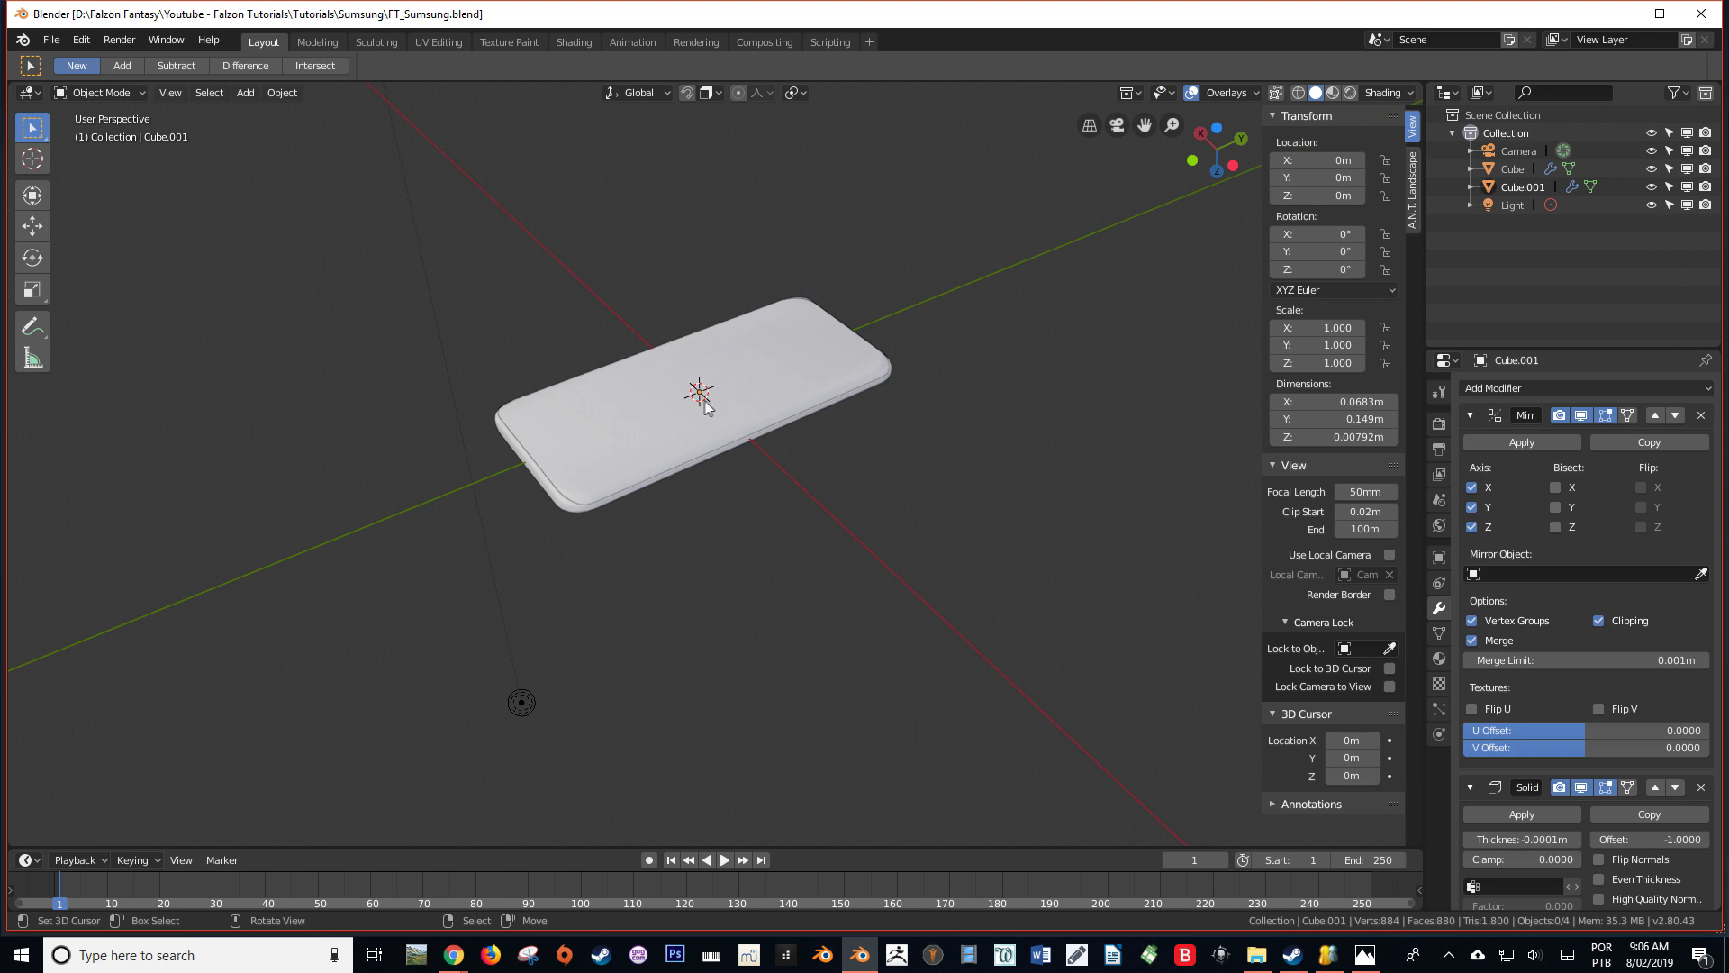
Select the side band in wireframe and apply its Mirror modifier
mouse_move(703, 408)
middle_mouse_down()
mouse_move(782, 465)
mouse_move(654, 385)
middle_mouse_up()
scroll(654, 385, "up", 3)
key("shift+z")
right_click(601, 362)
right_click(533, 378)
middle_click_drag(241, 410, 366, 385)
middle_click_drag(740, 325, 596, 385)
middle_click_drag(631, 467, 515, 469)
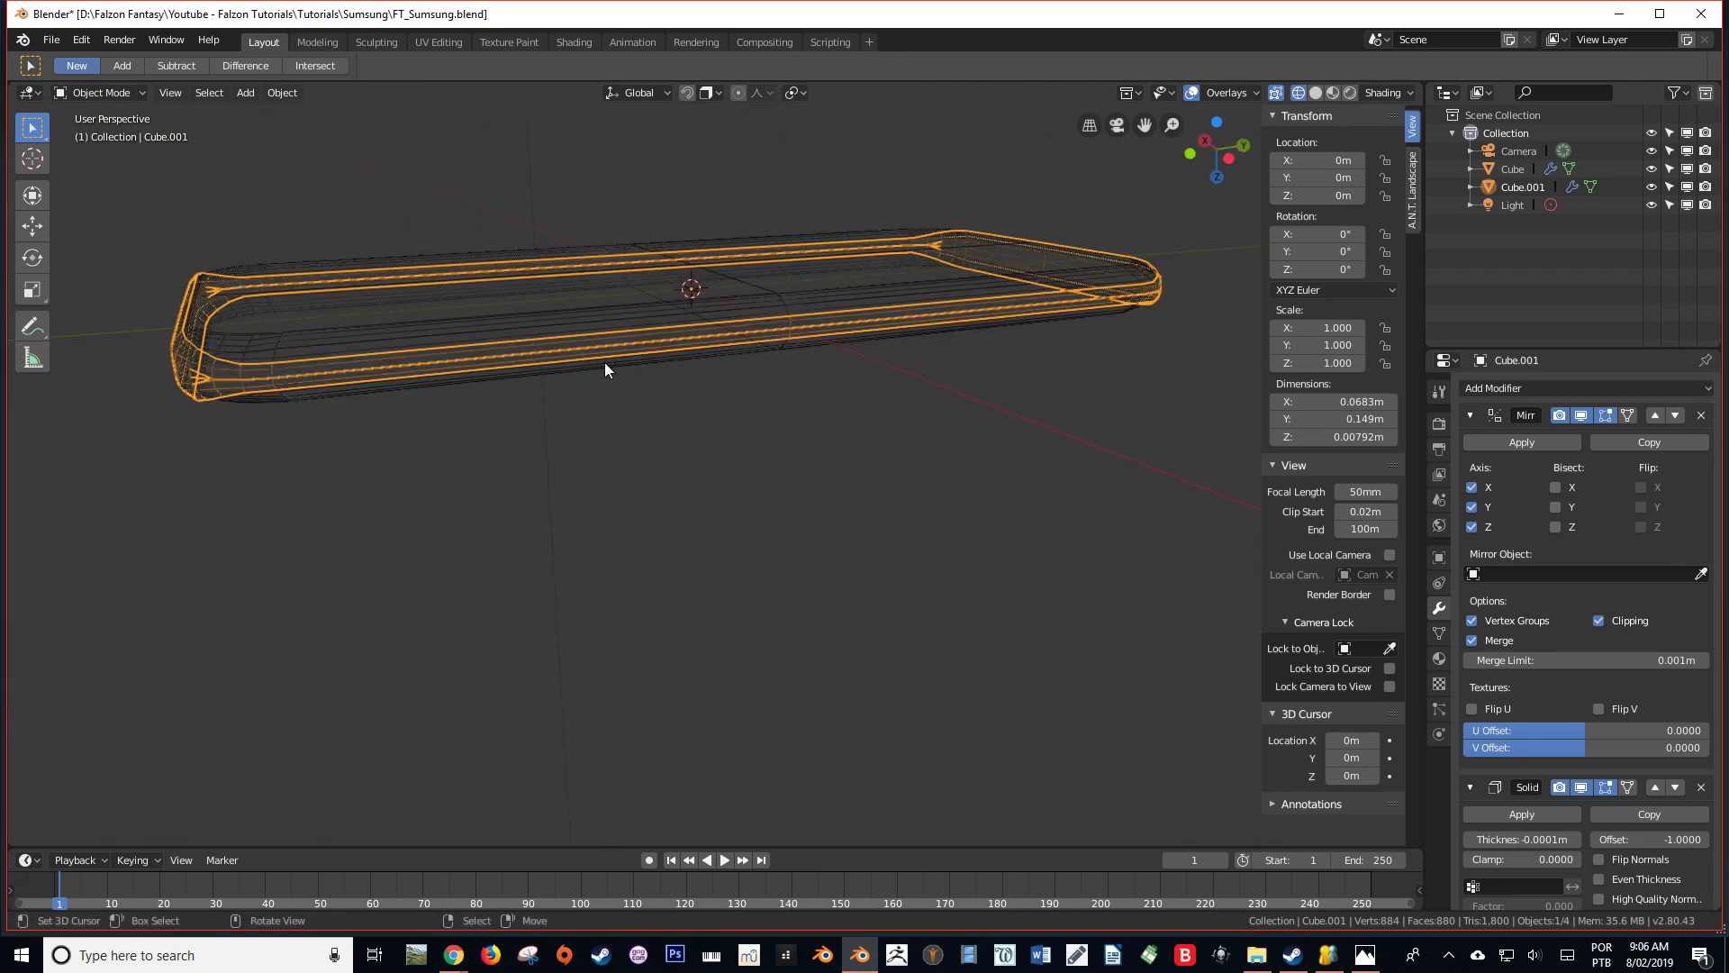
middle_click_drag(707, 343, 699, 436)
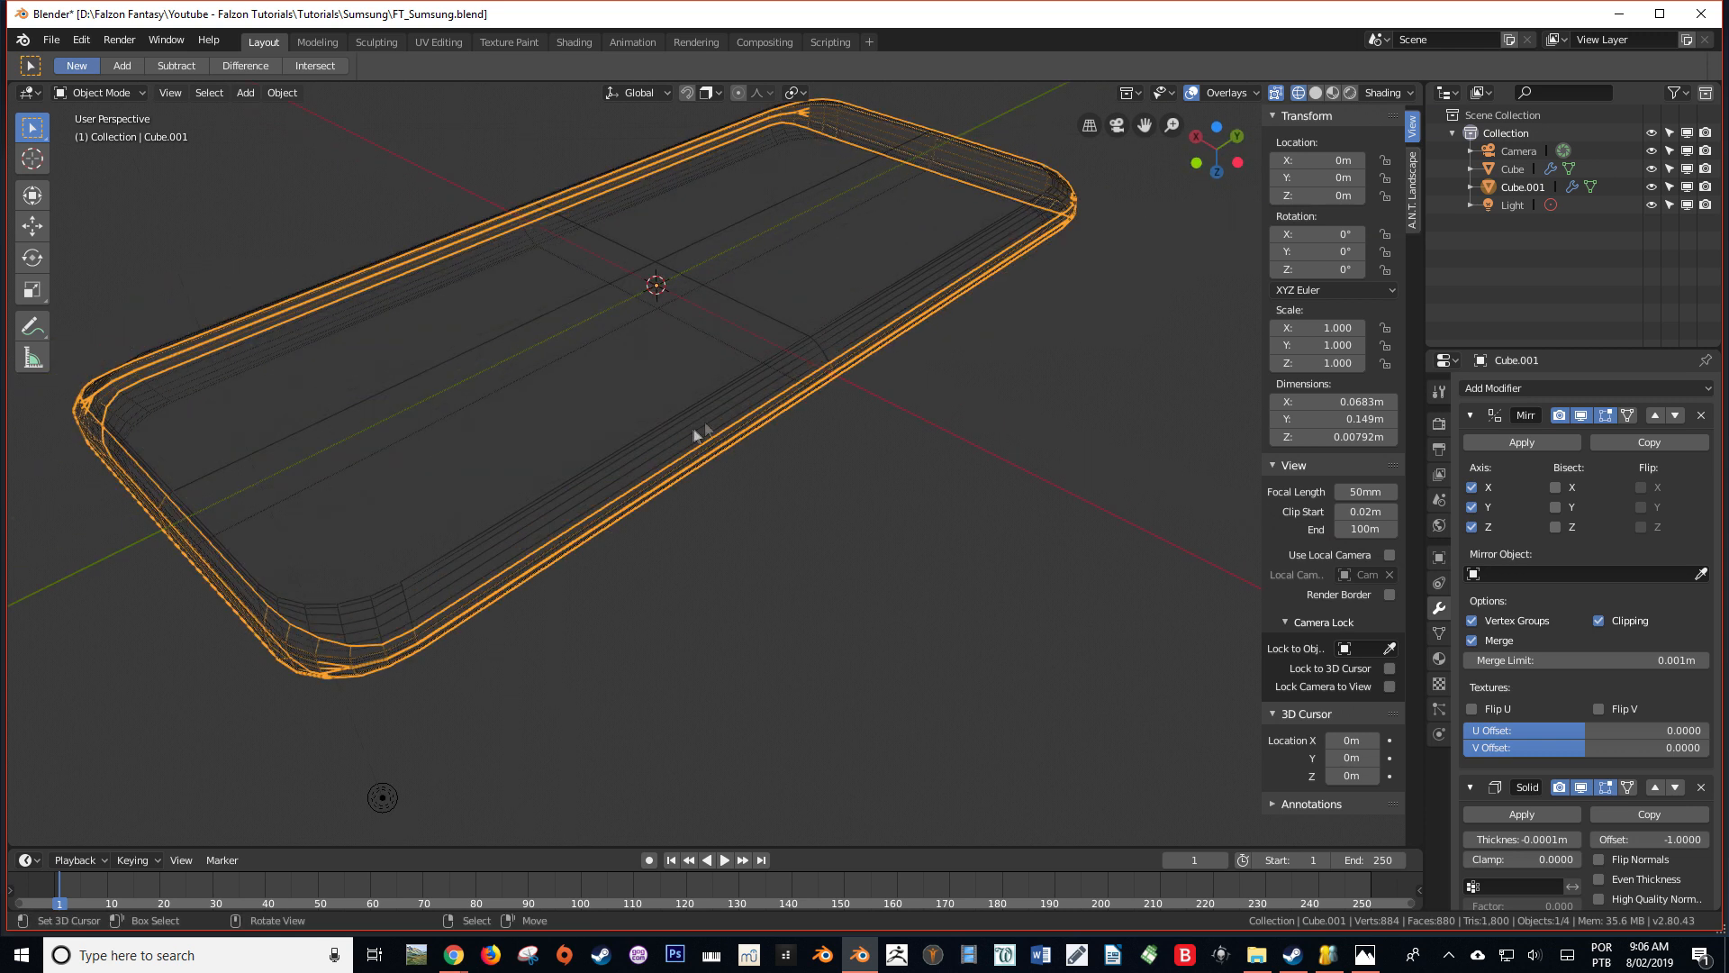
scroll(783, 466, "down", 2)
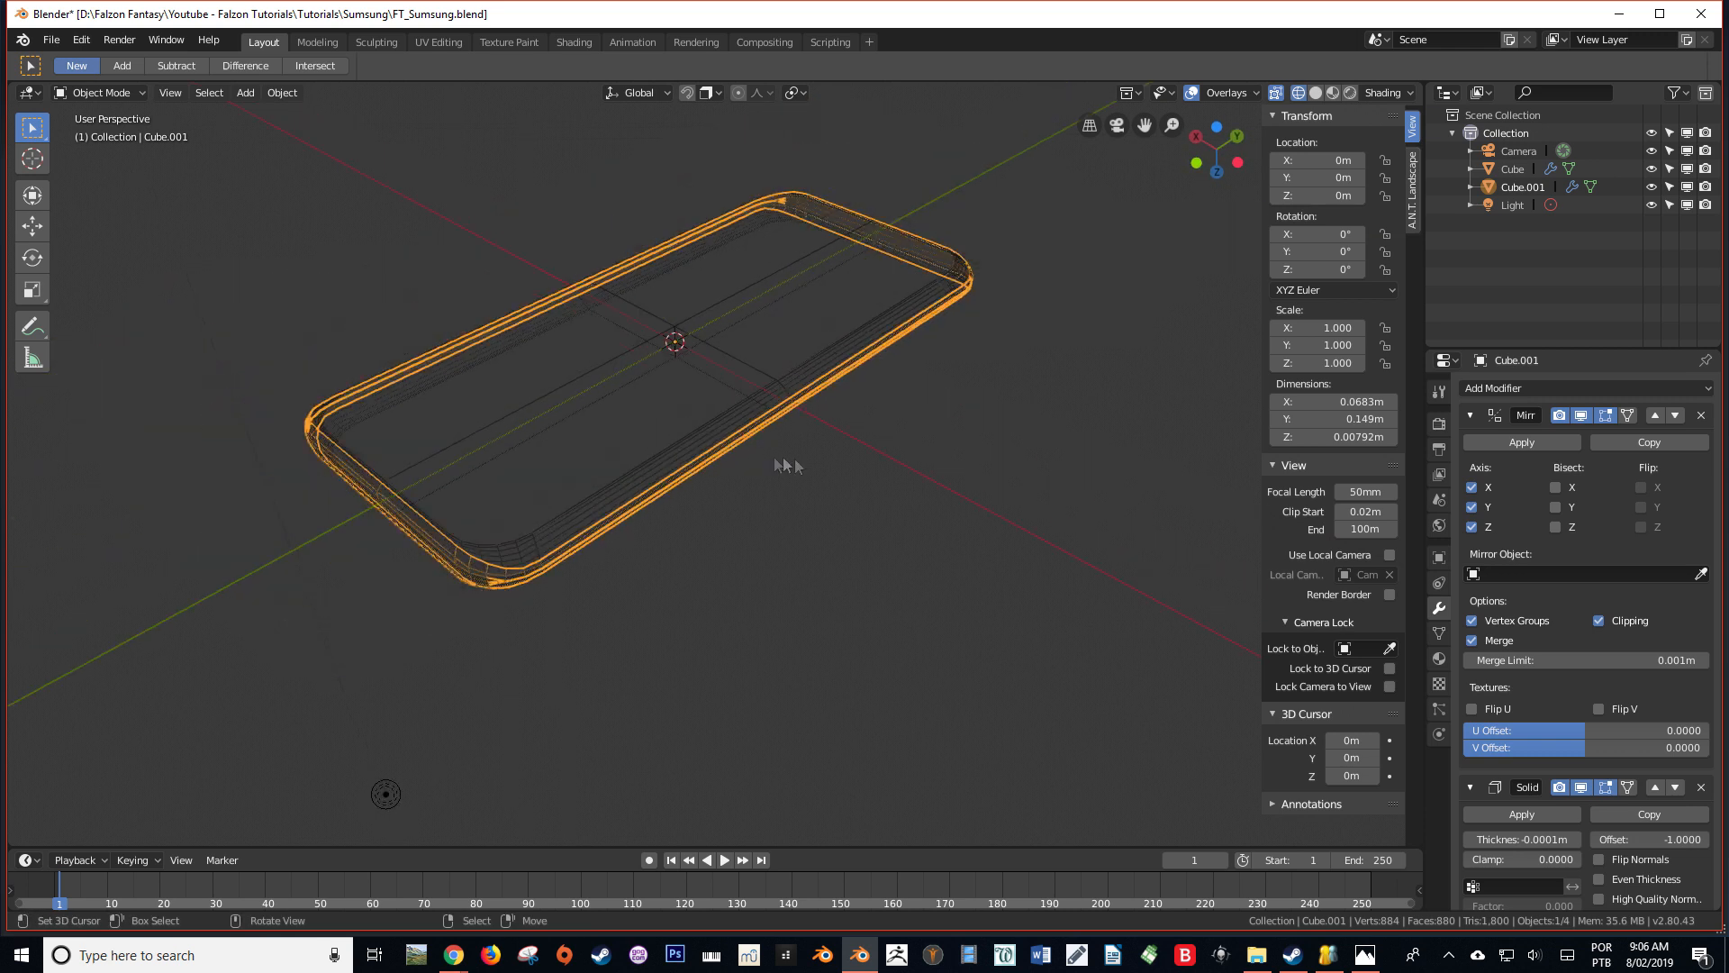
left_click(1511, 451)
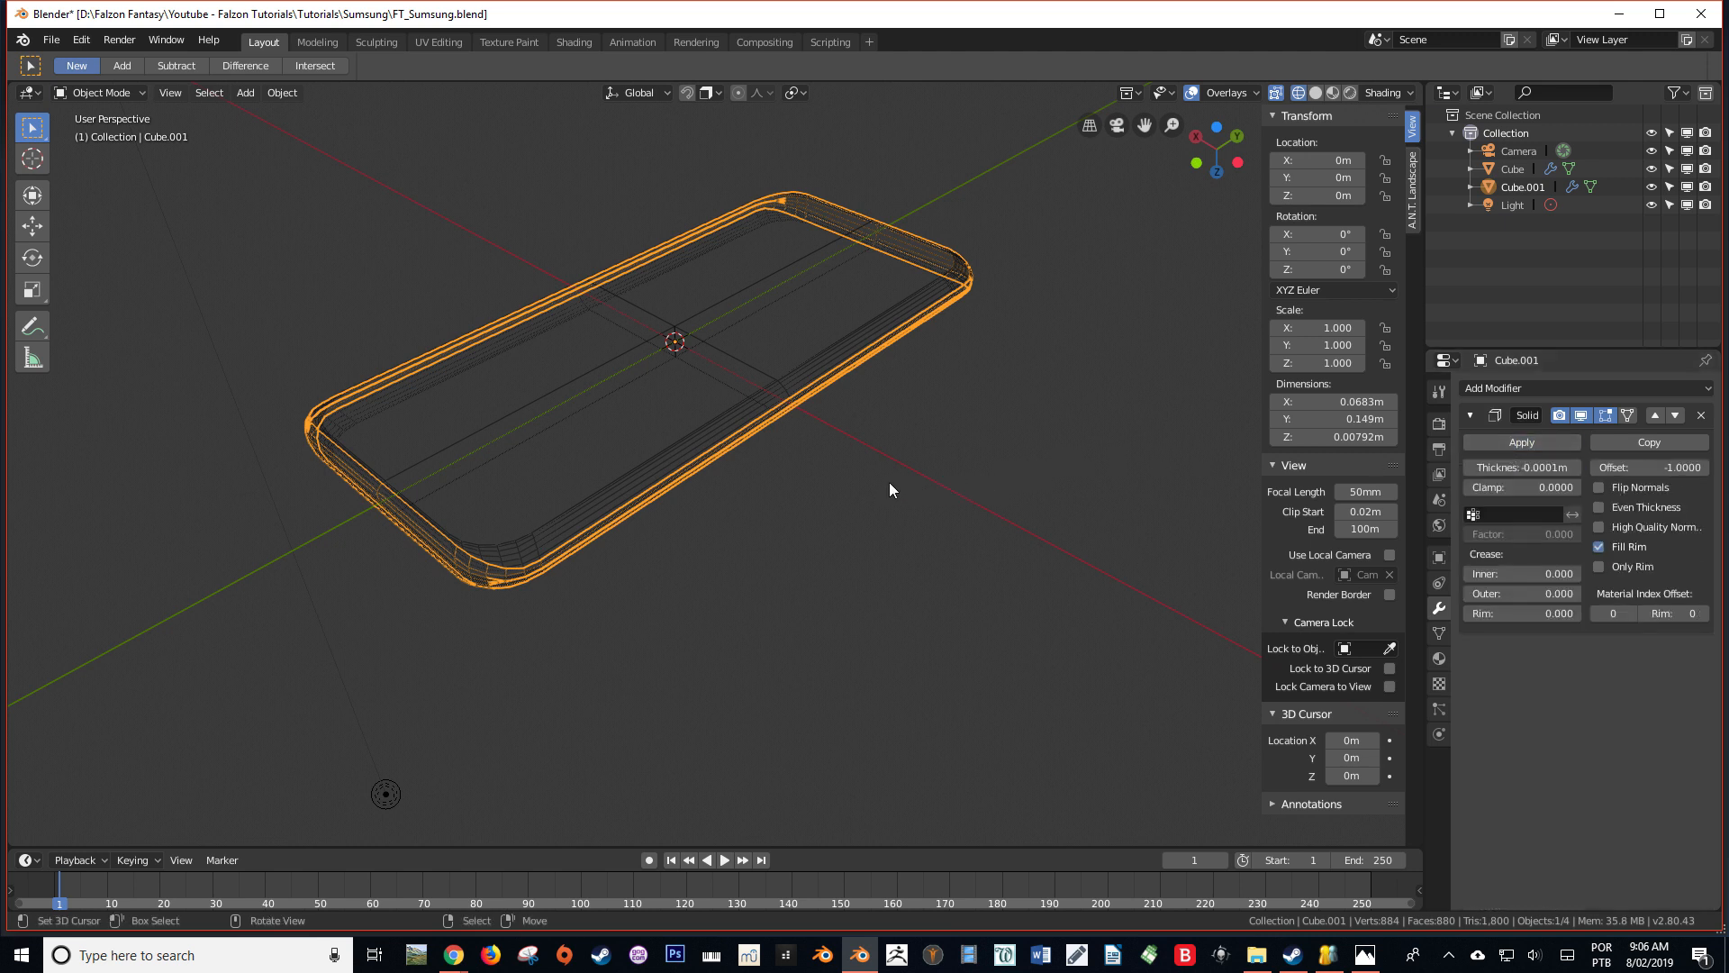
Check the side band's full mesh in Edit Mode, return to Object Mode and save the file
key("Tab")
middle_click_drag(889, 490, 873, 387)
key("Tab")
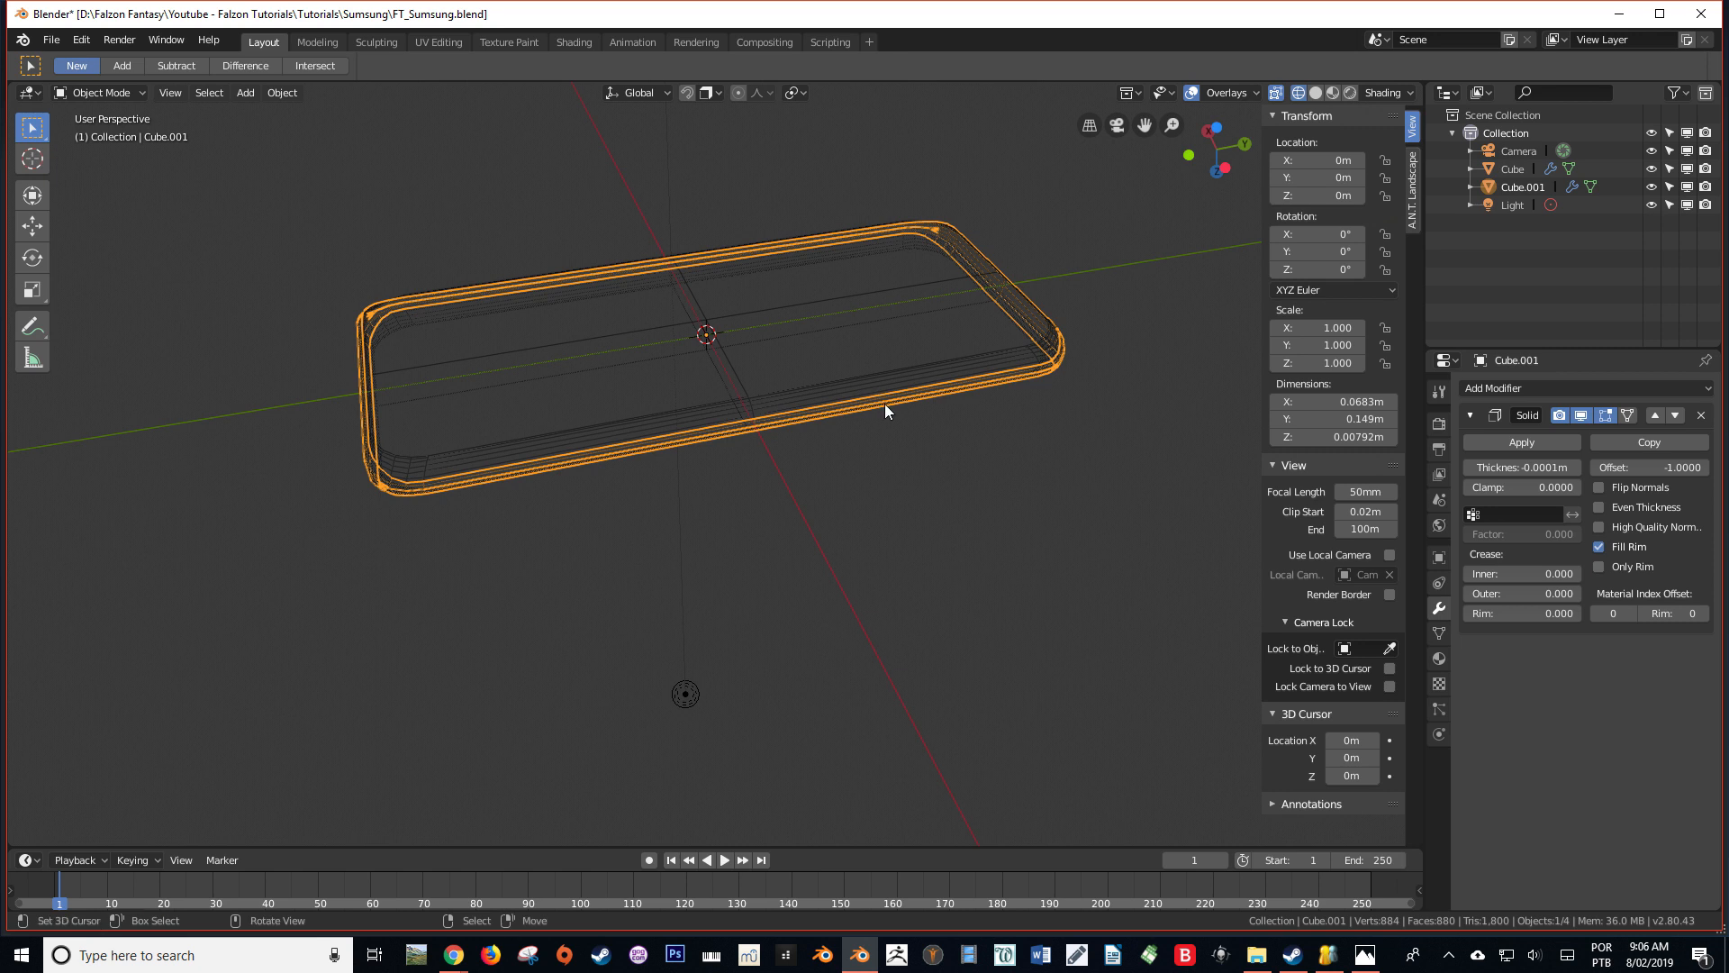
key("ctrl+s")
middle_click_drag(900, 490, 857, 444)
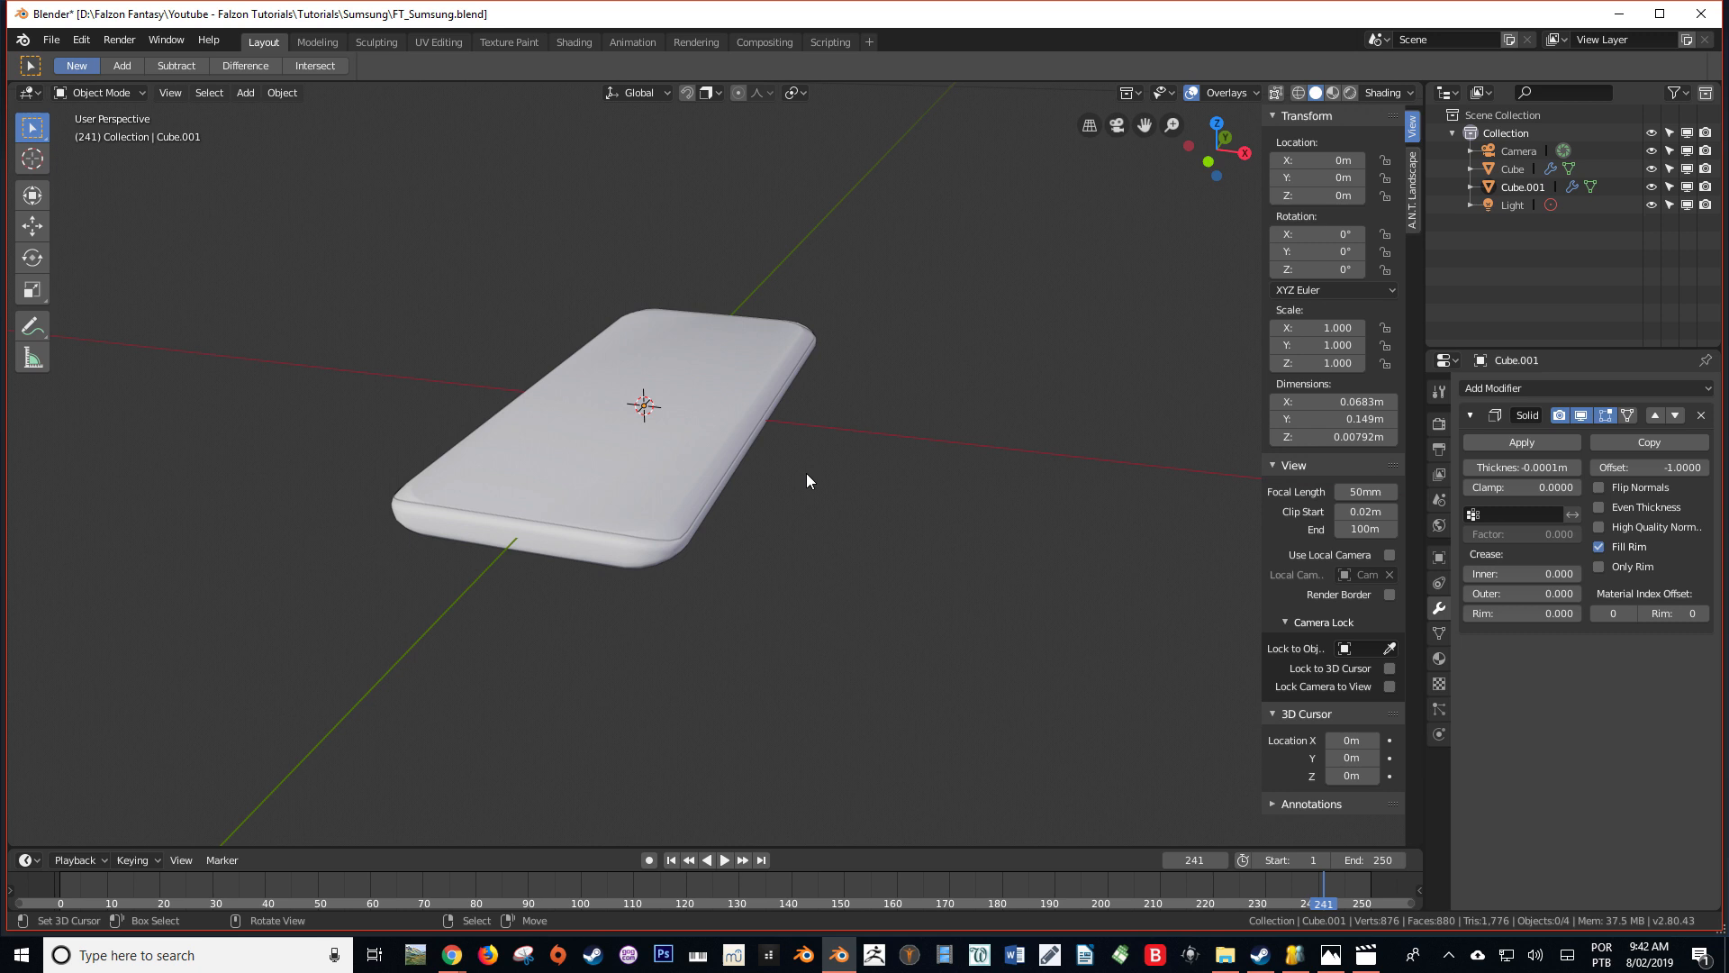
Add a cube at the origin and scale it down uniformly to about 0.019 m
middle_click_drag(807, 480, 887, 464)
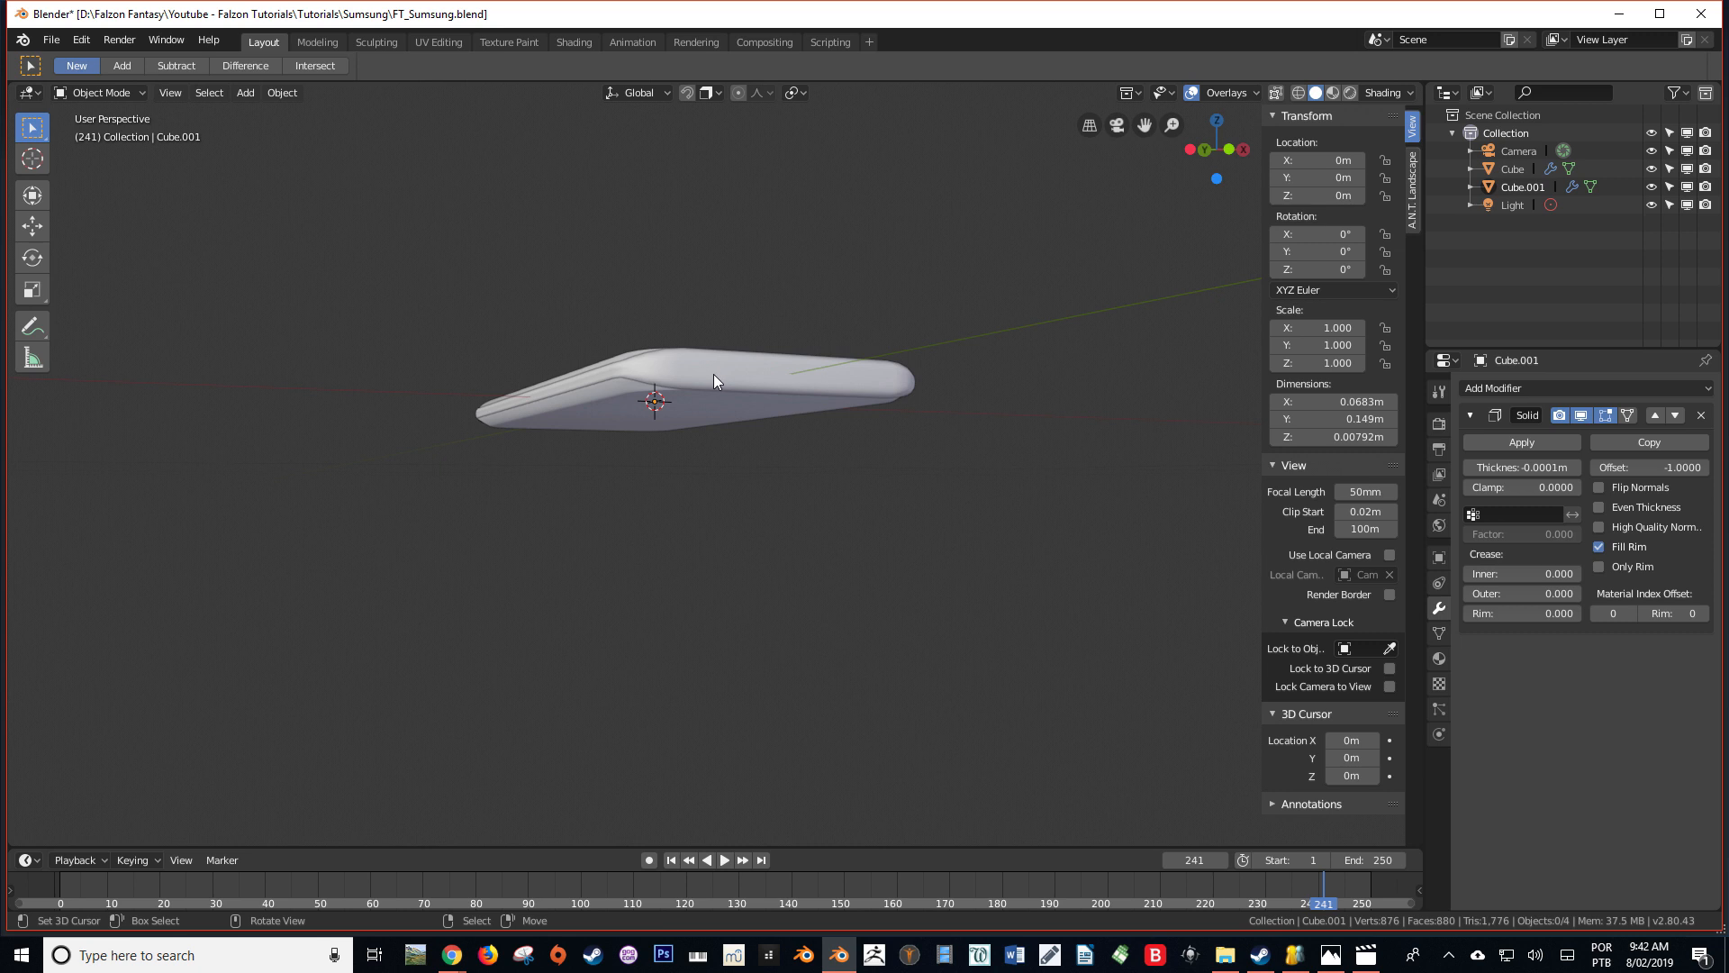
middle_click_drag(748, 357, 714, 409)
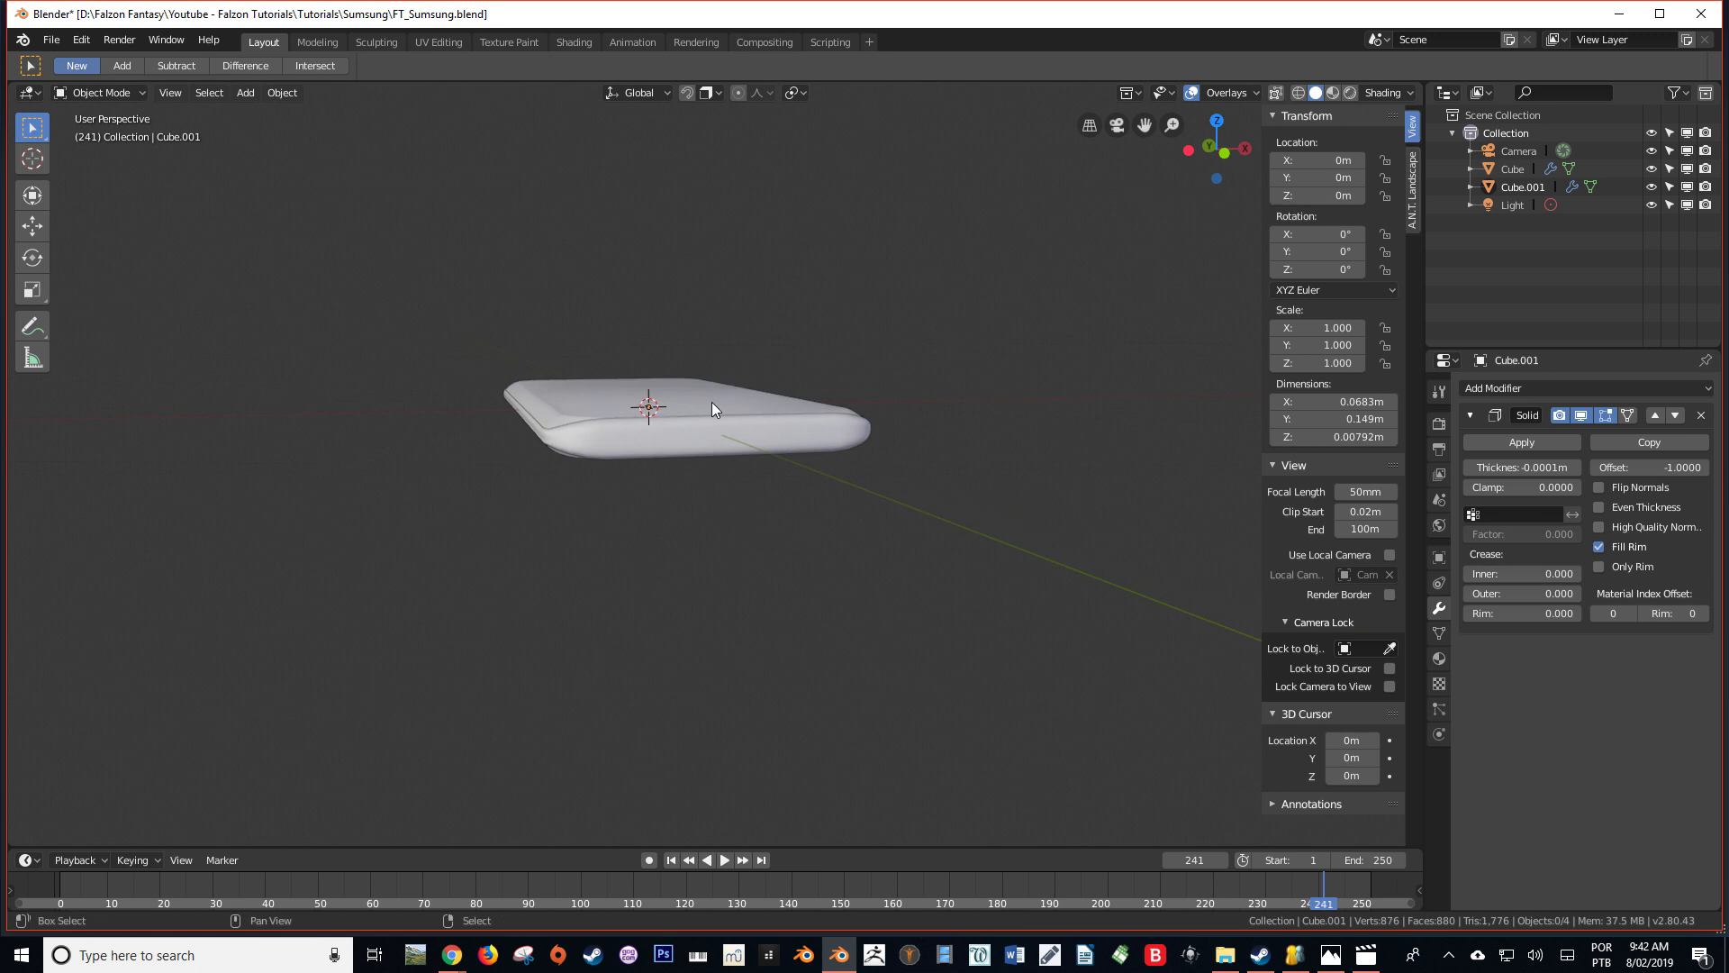
key("shift+a")
mouse_move(712, 401)
left_click(787, 420)
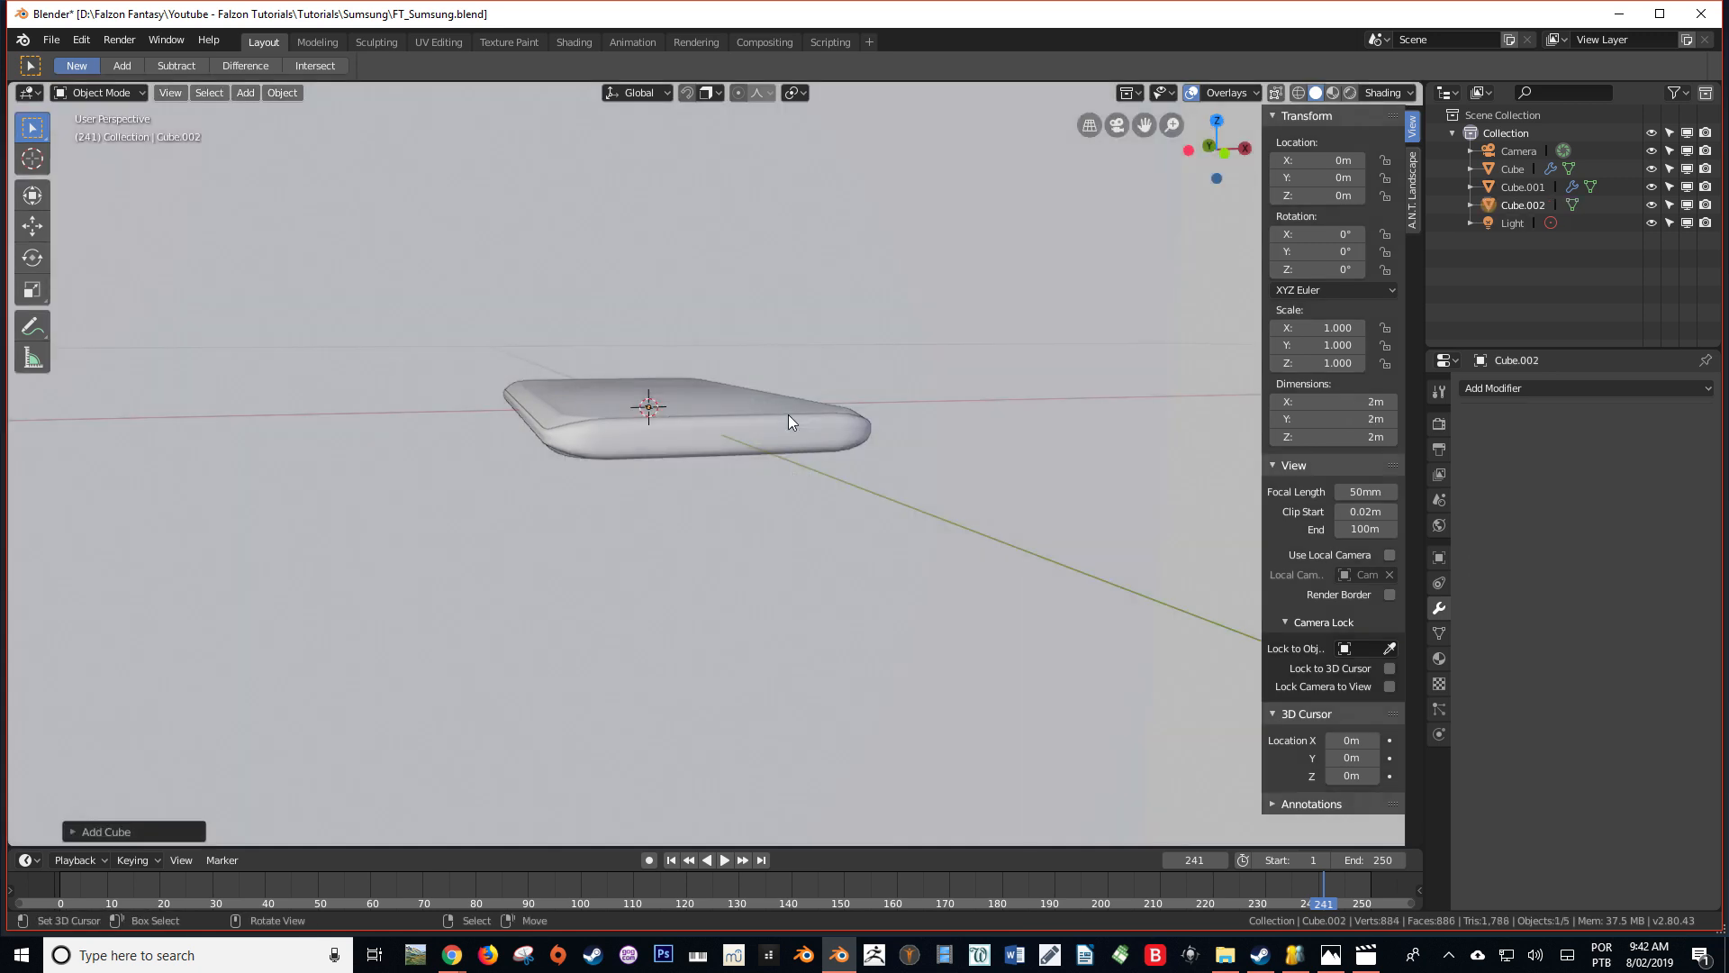
scroll(820, 429, "down", 5)
key("s")
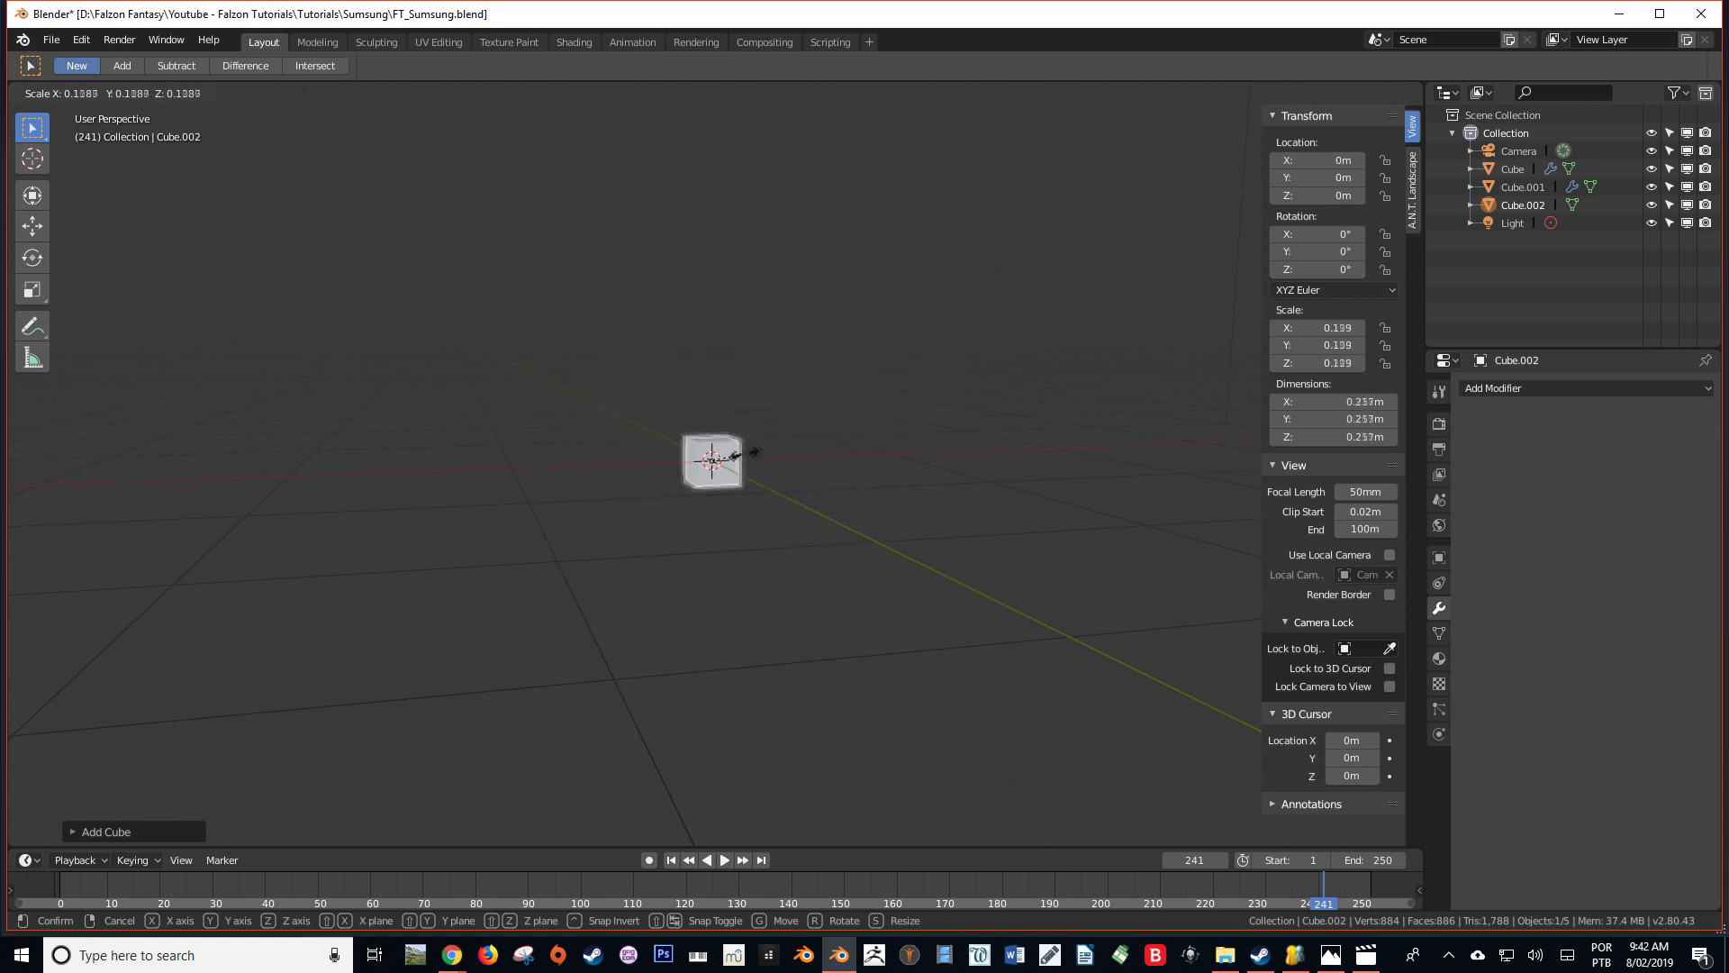
left_click(733, 459)
scroll(1009, 436, "up", 11)
key("s")
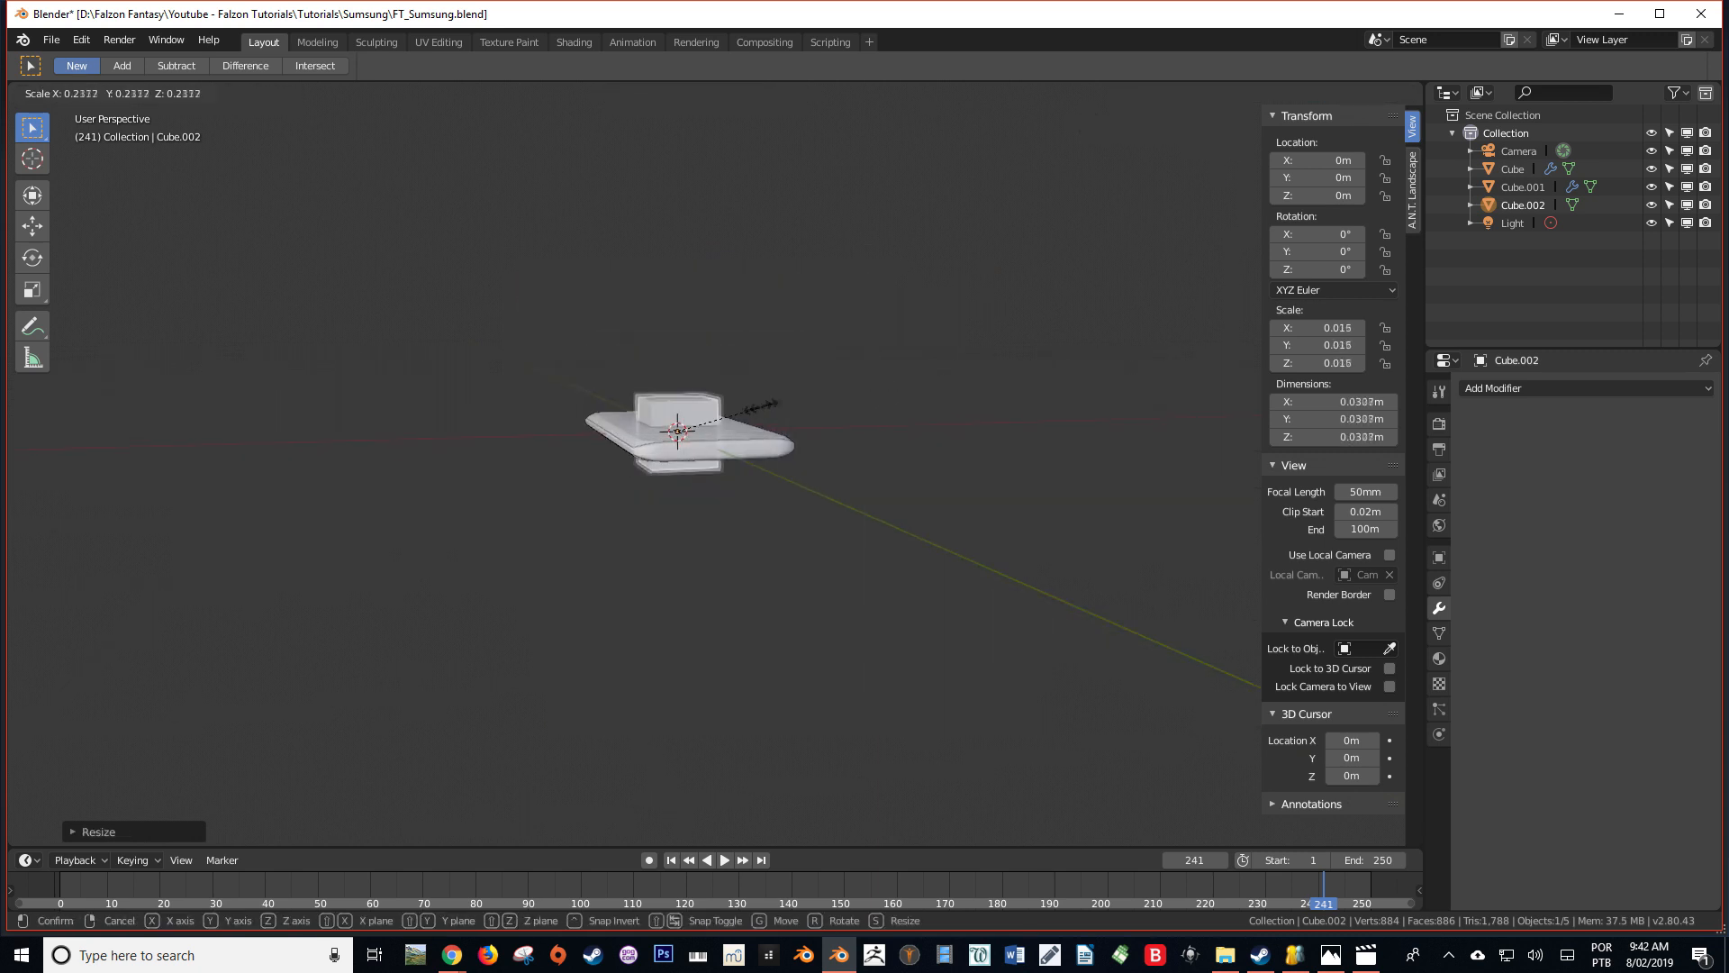
left_click(726, 407)
Move the cube along Y to about -0.089 m, just beyond the phone's short end
key("KP_7")
key("g")
key("z")
key("x")
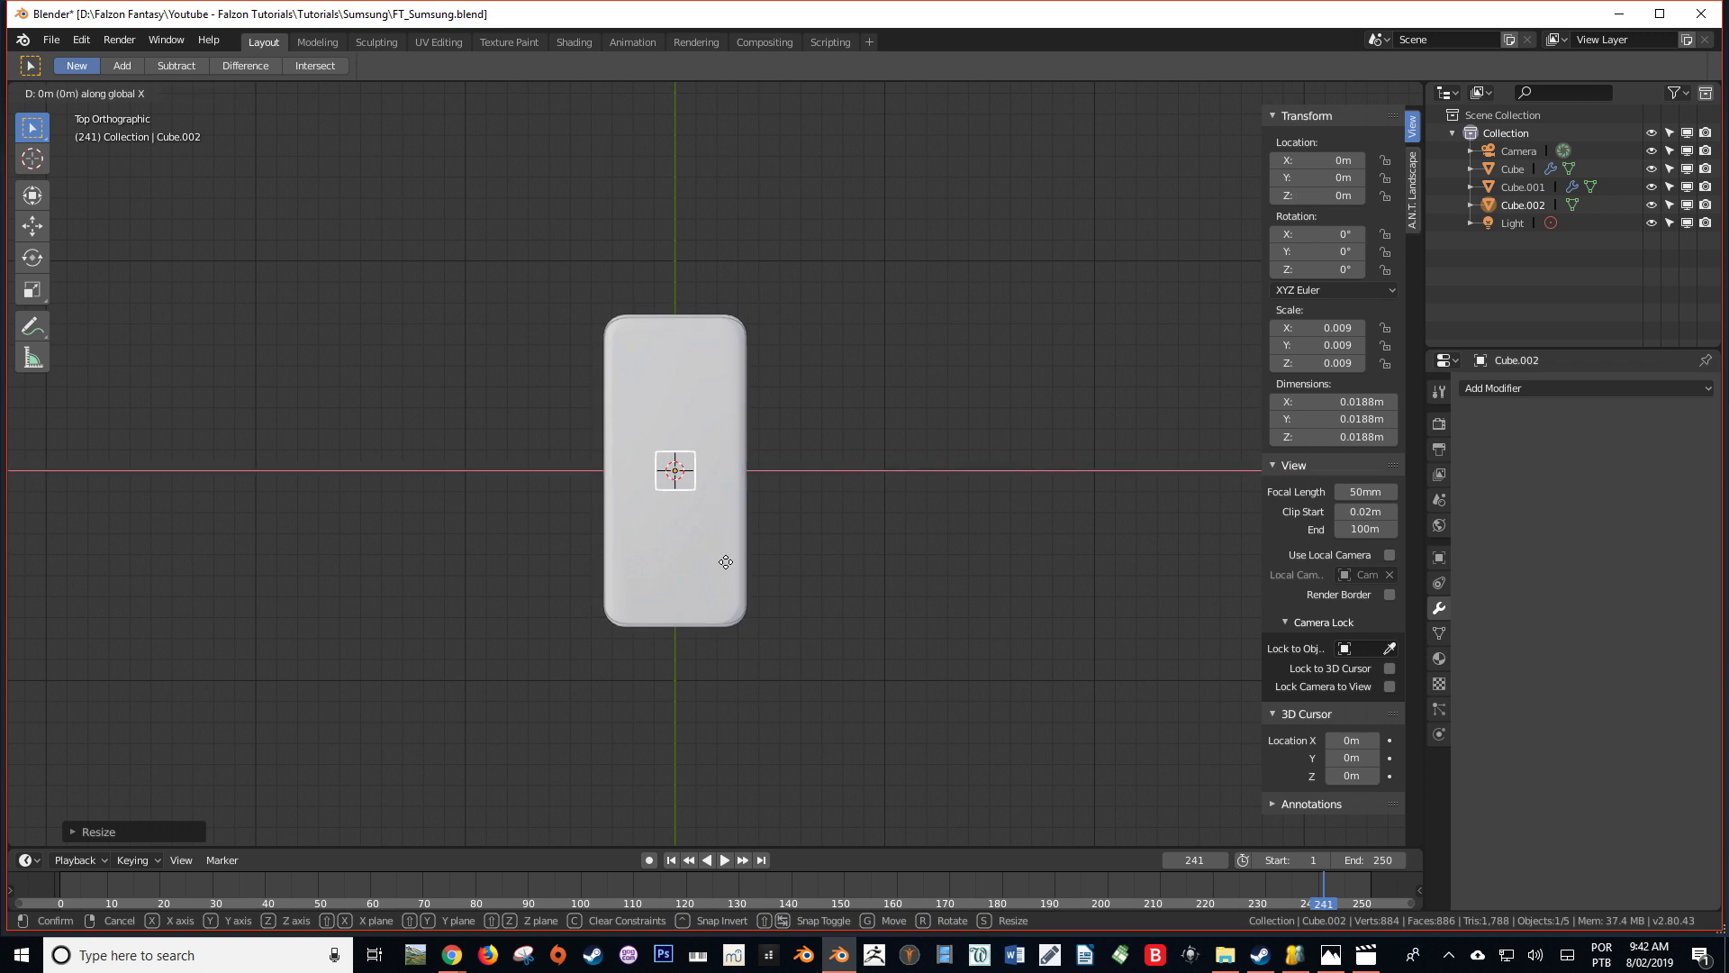
key("y")
left_click(717, 586)
Scale the cube down uniformly to about 0.0035 m so it fits within the phone's thickness
middle_click_drag(717, 587, 878, 581)
key("s")
left_click(903, 655)
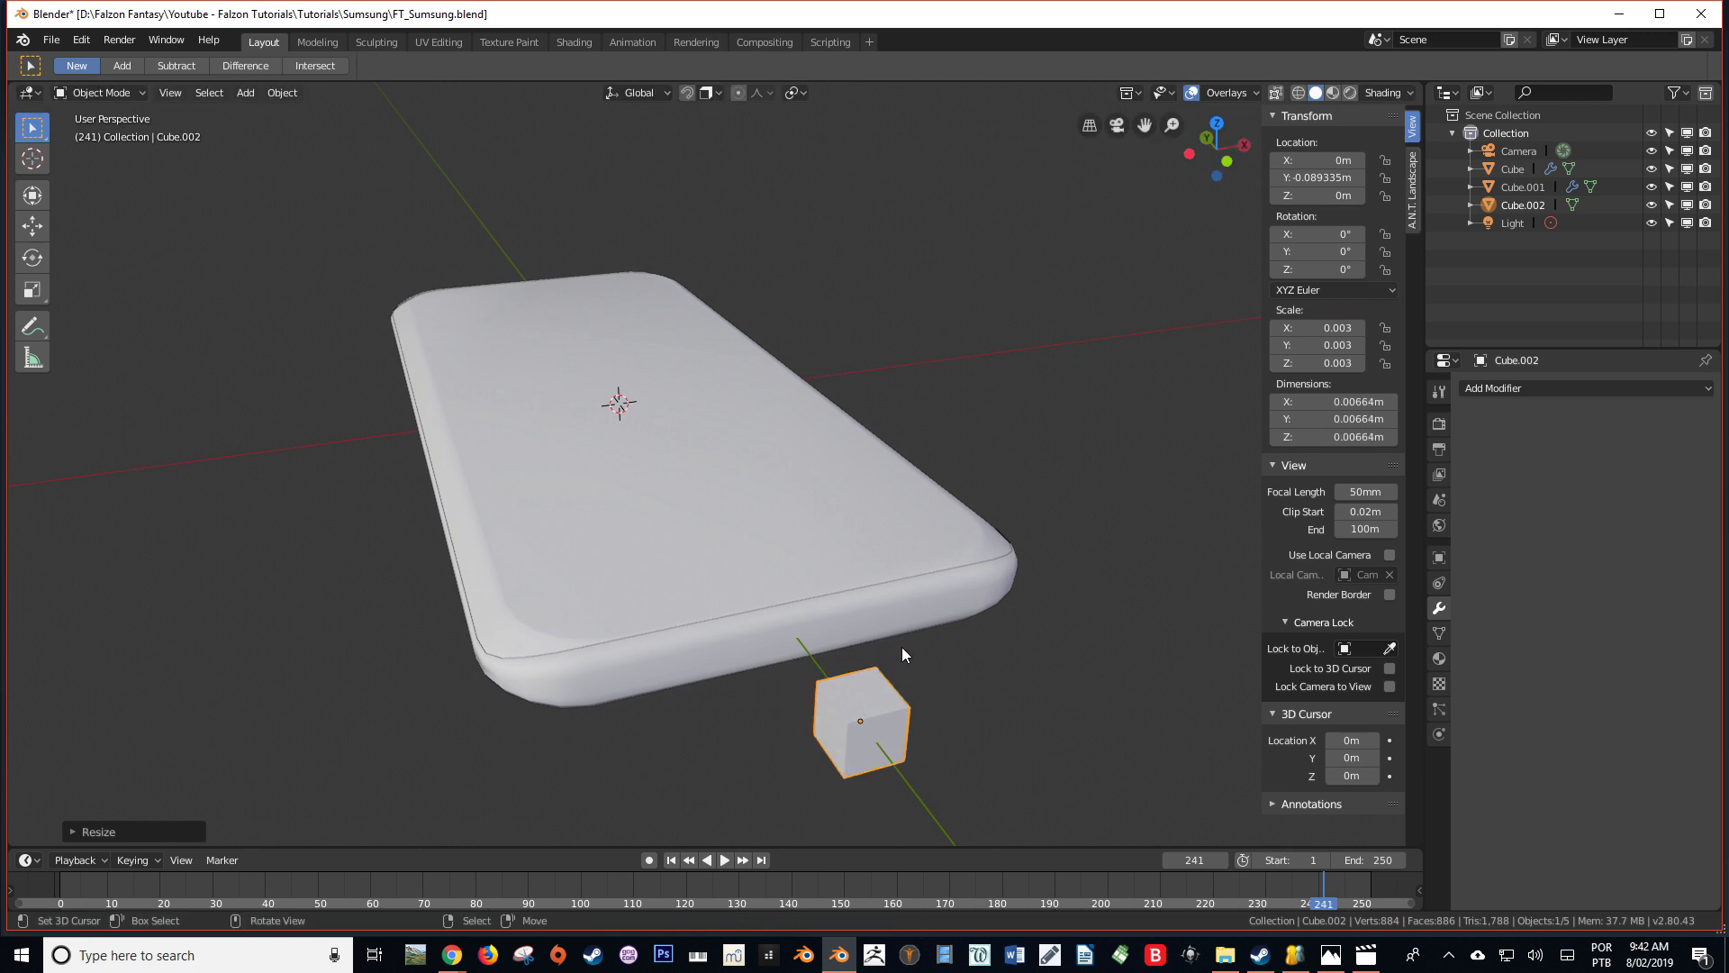
key("ctrl+KP_1")
key("KP_Decimal")
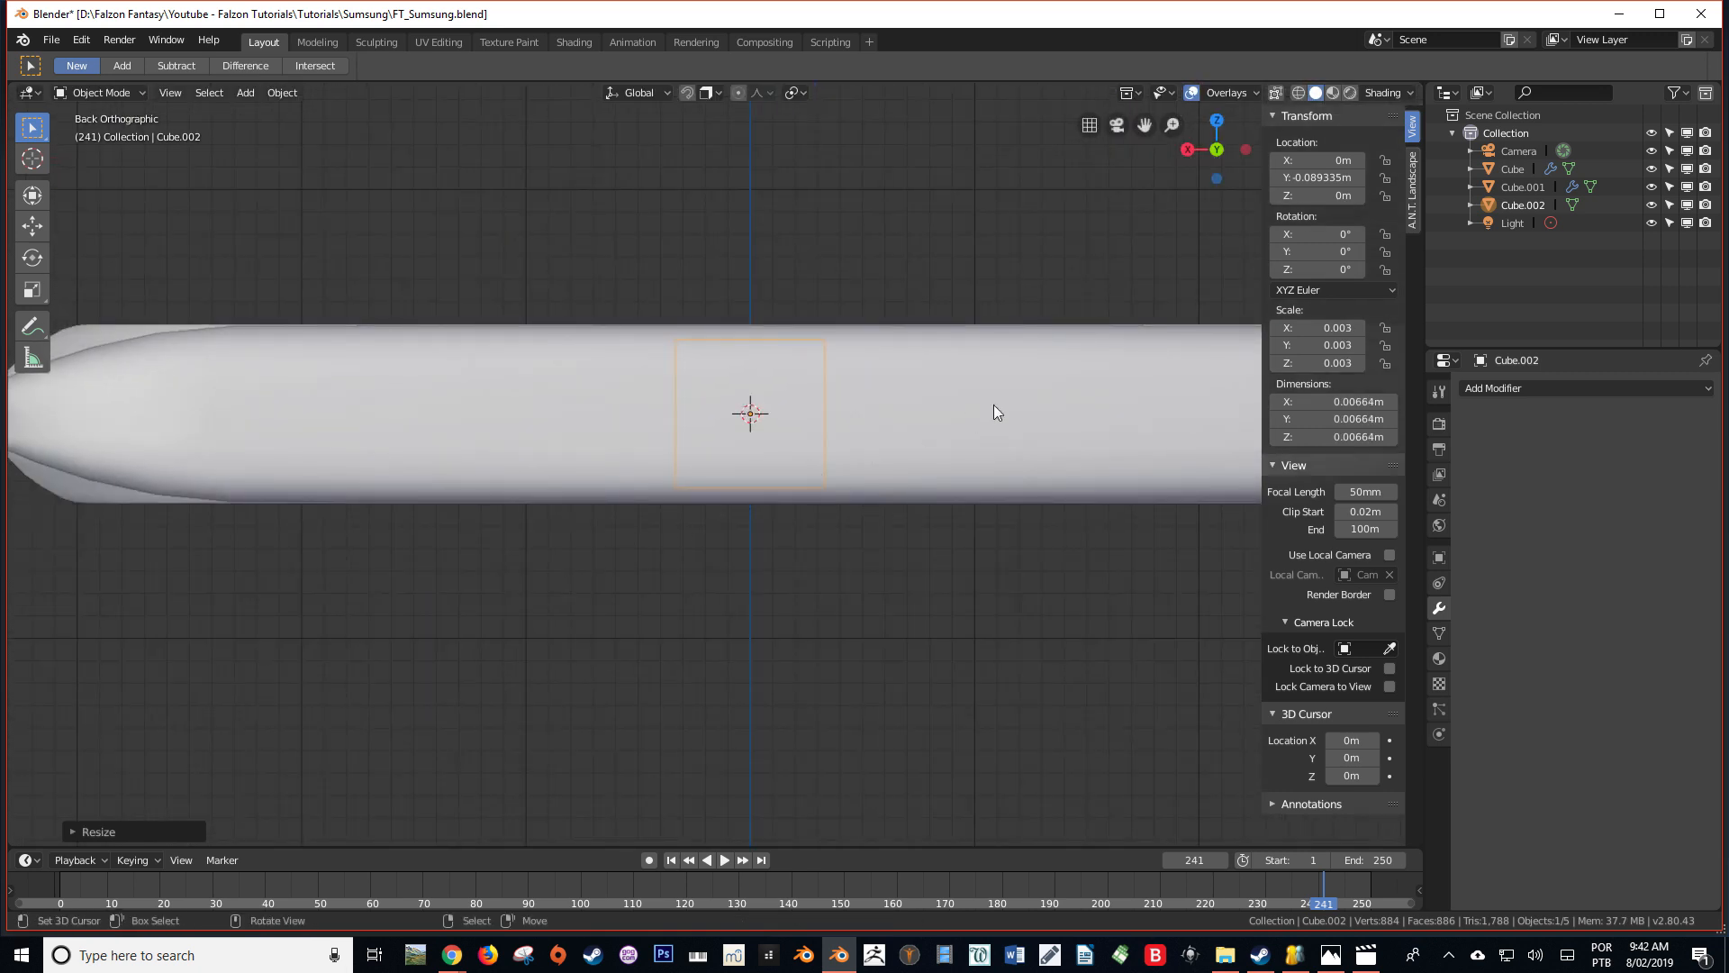
key("s")
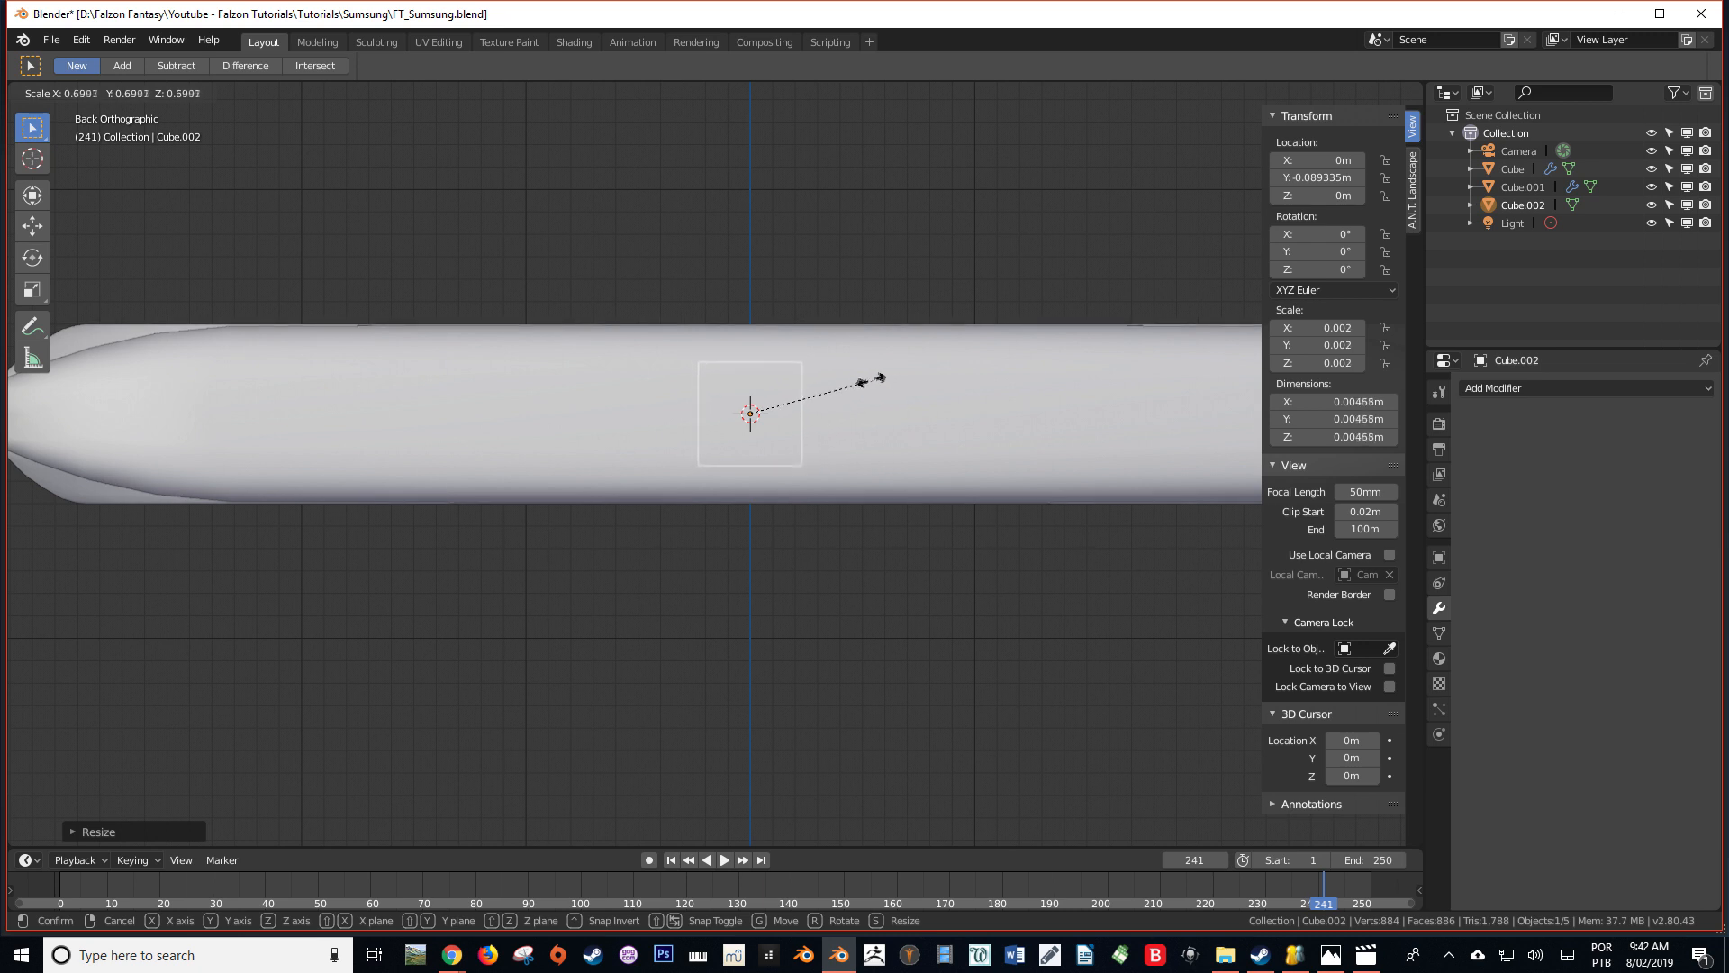
left_click(839, 376)
Stretch the cube along X to about 0.0096 m and flatten it along Z to about 0.0023 m
scroll(840, 376, "down", 3)
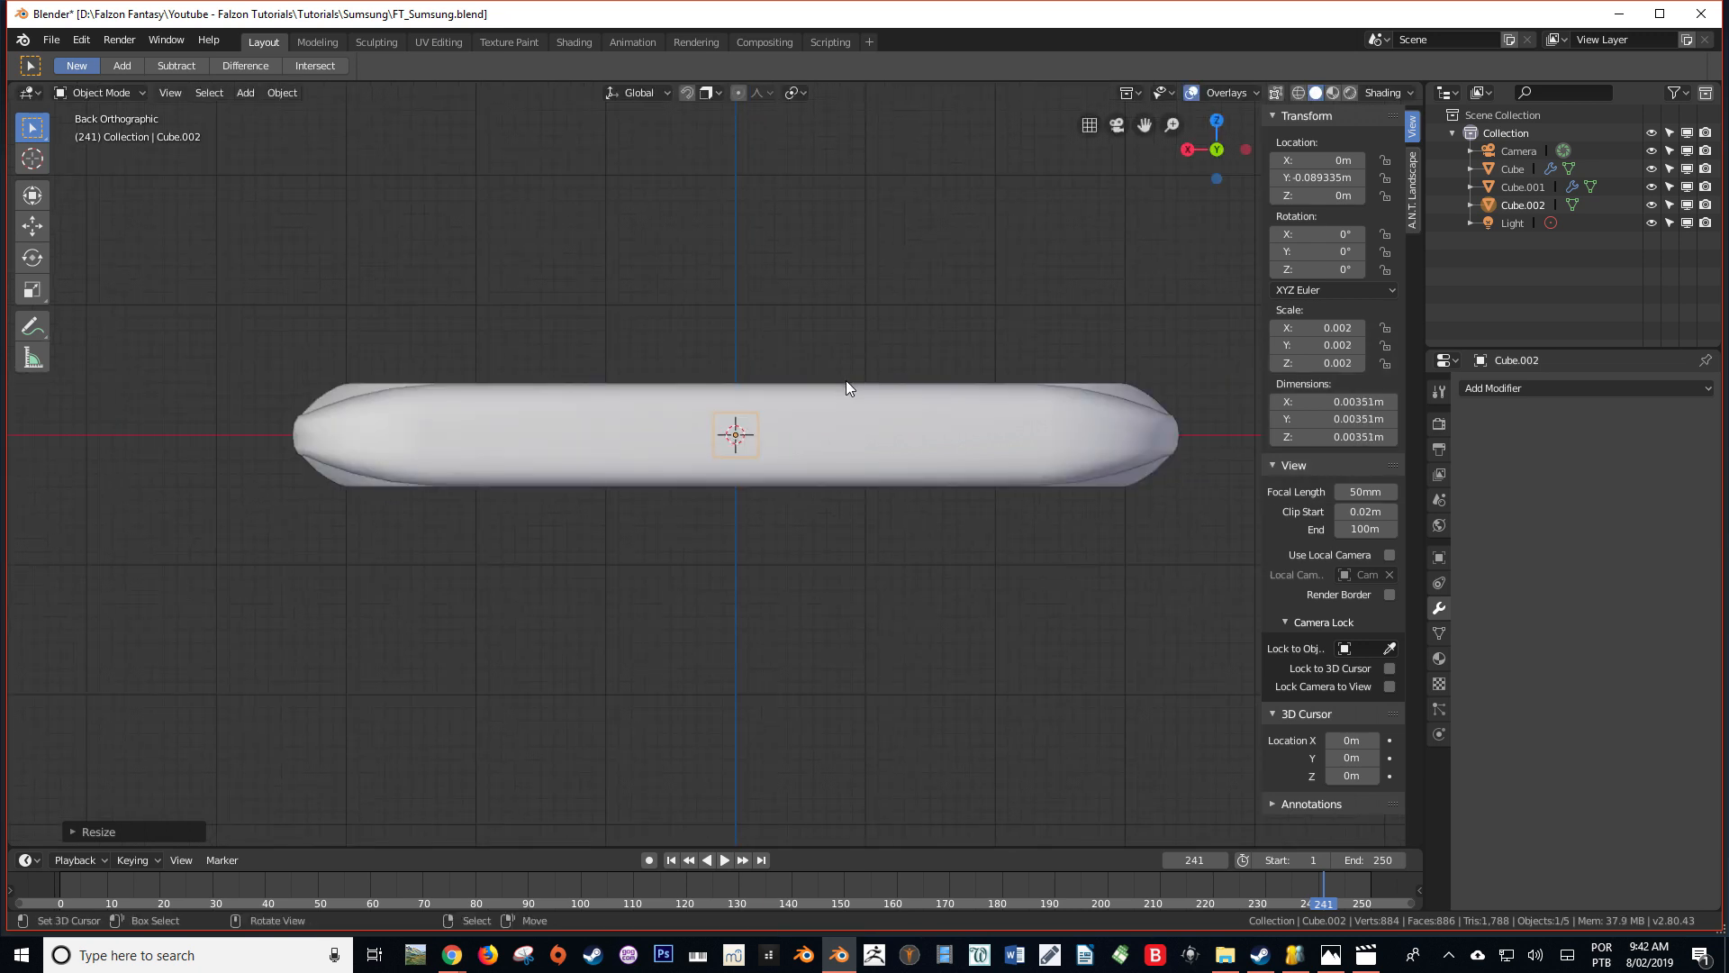
key("s")
key("x")
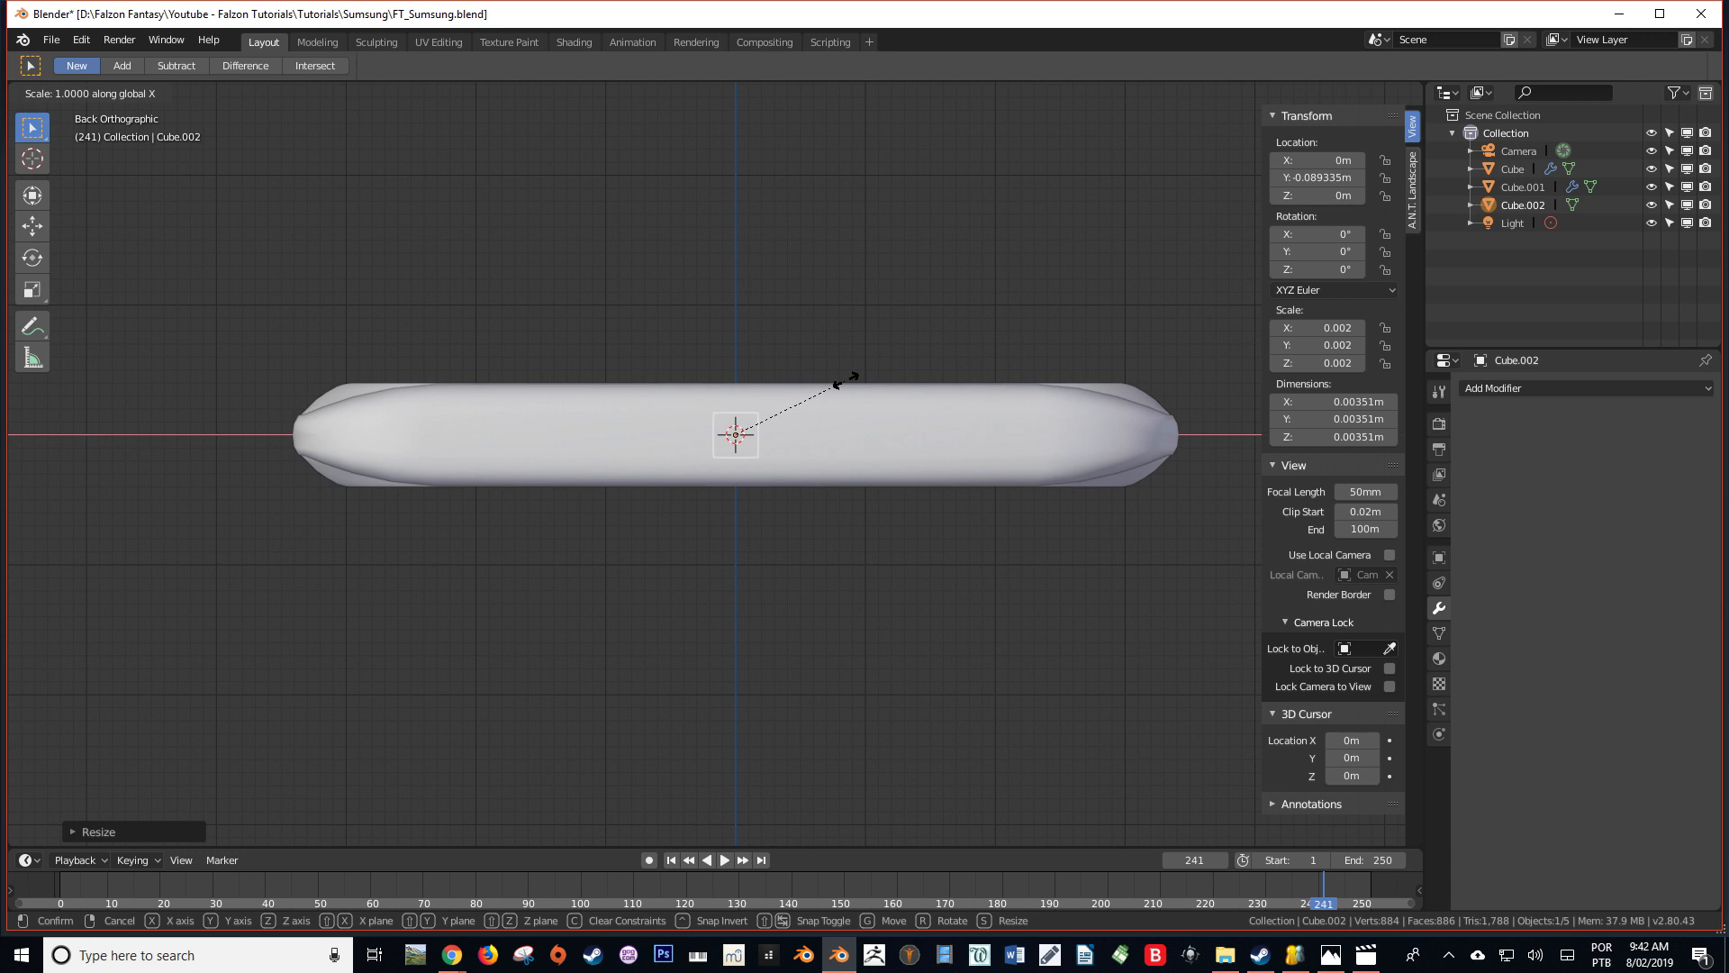
left_click(1068, 395)
key("s")
key("z")
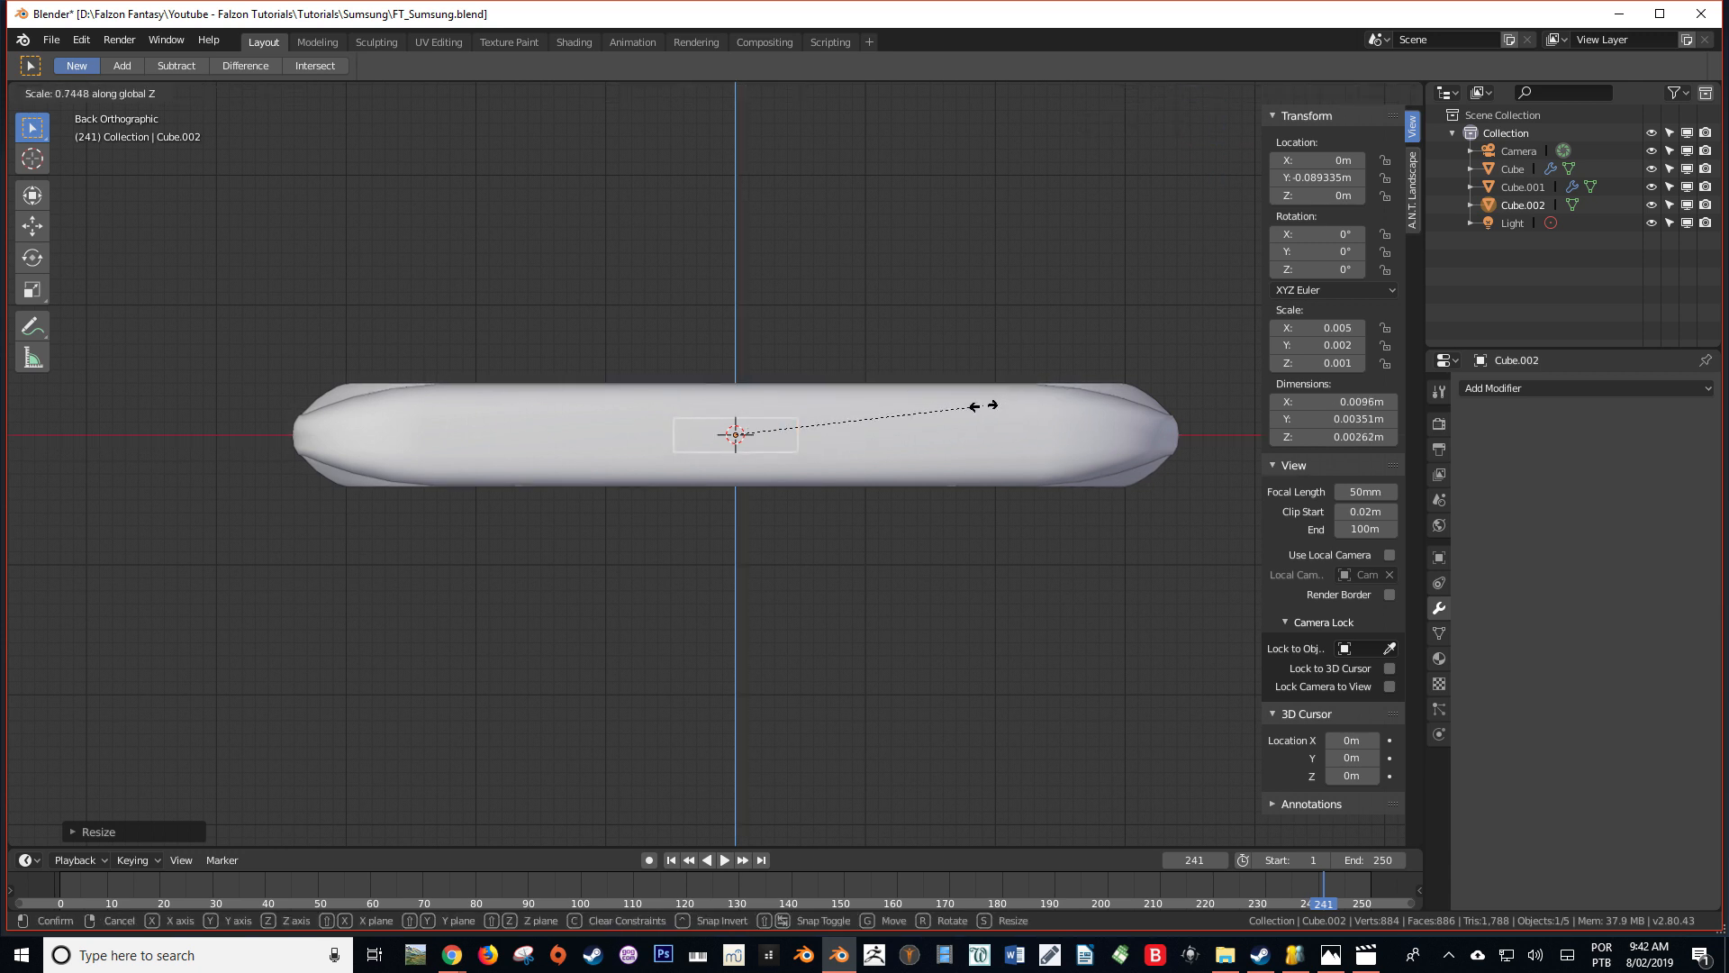
left_click(946, 408)
Edit the small block and add a centred loop cut across its length
middle_click_drag(953, 409, 617, 444)
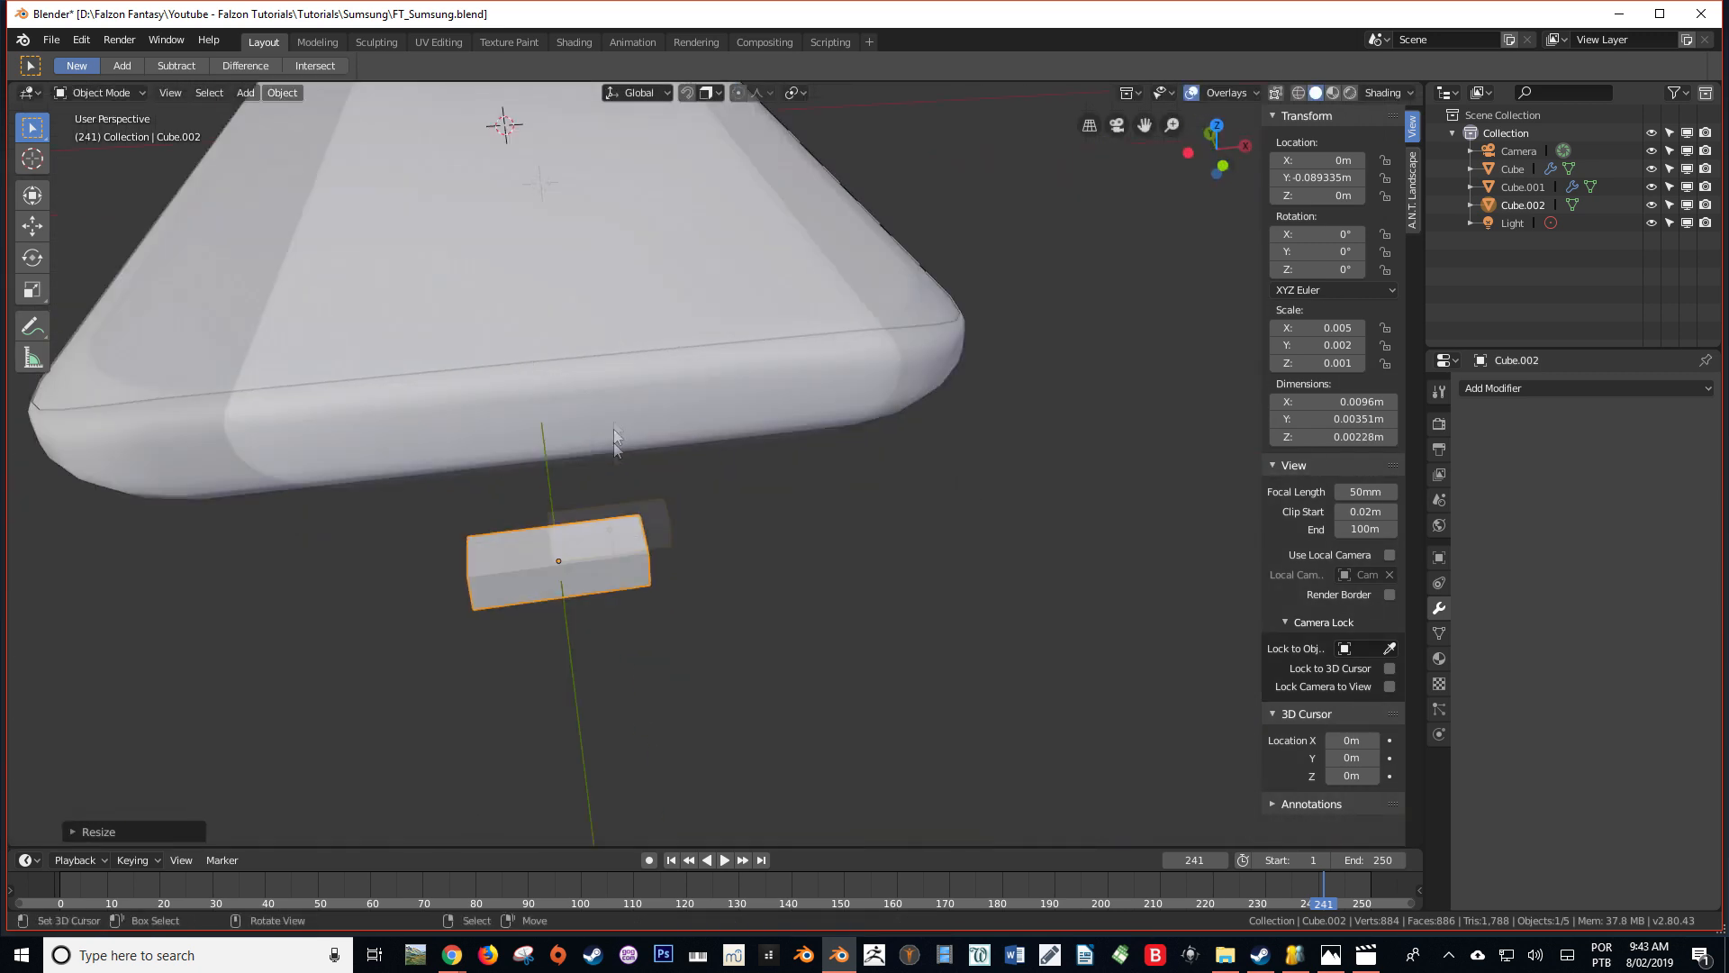
key("Tab")
middle_click_drag(664, 542, 683, 577)
scroll(720, 595, "down", 2)
middle_click_drag(797, 630, 768, 540, "shift")
scroll(747, 536, "up", 2)
middle_click_drag(703, 539, 743, 523)
right_click(651, 461)
right_click(658, 495, "shift")
right_click(692, 546, "shift")
right_click(691, 516, "shift")
key("ctrl+r")
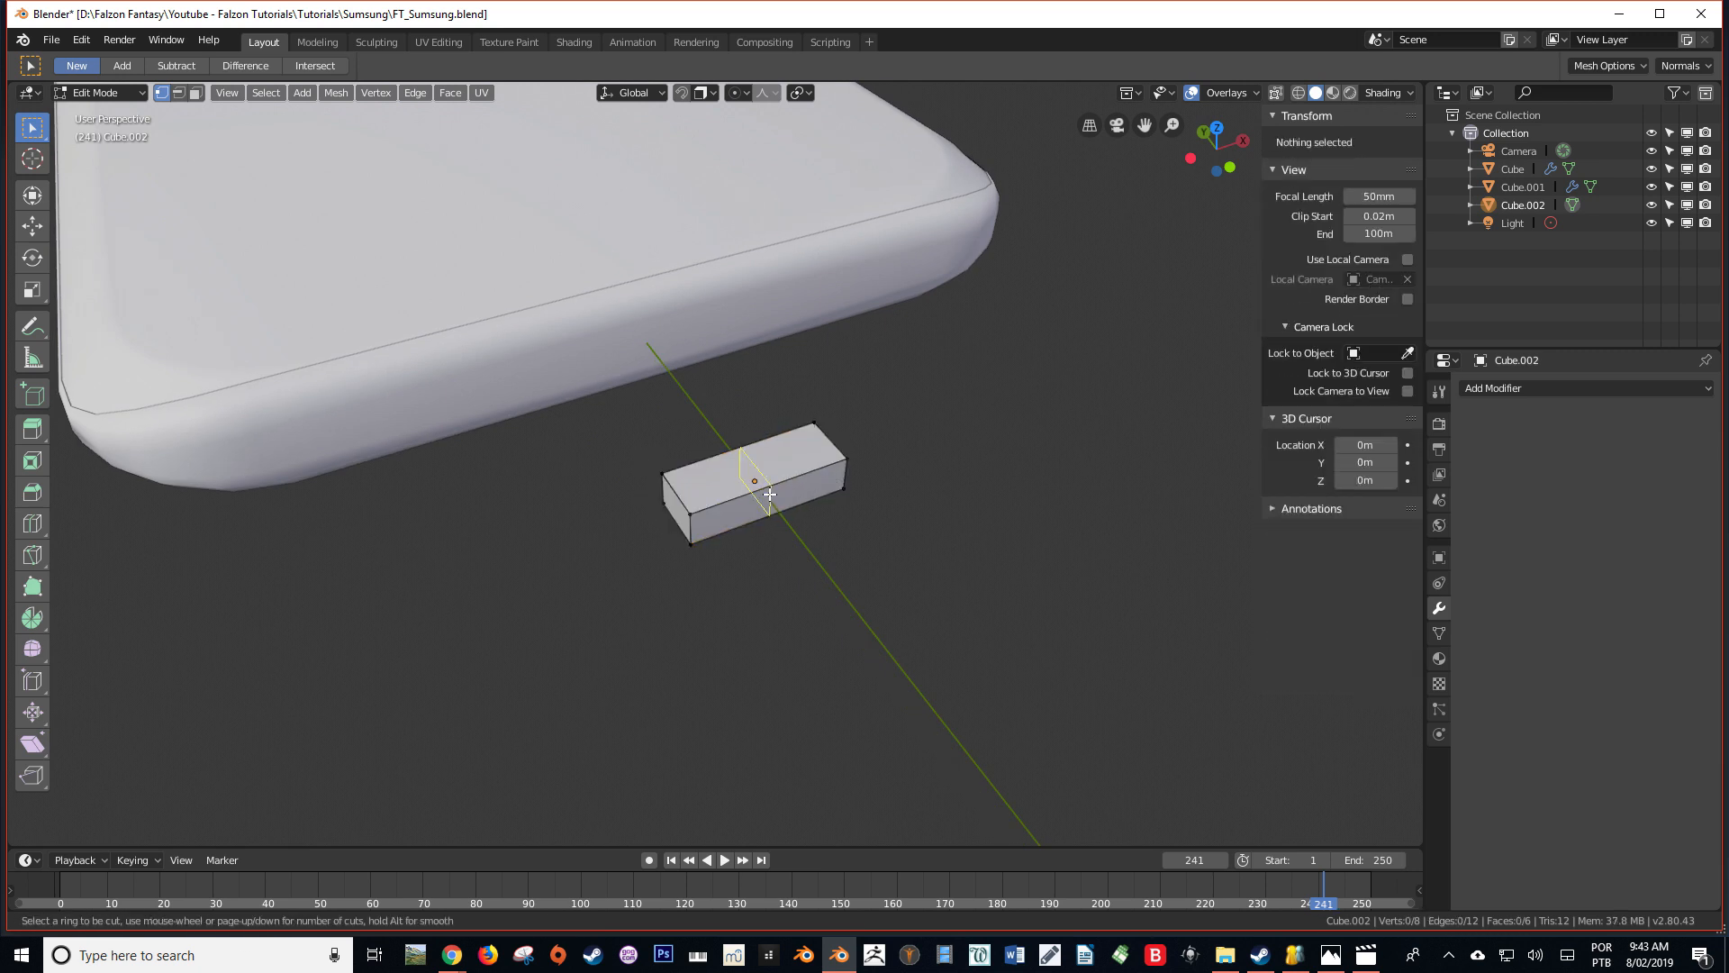
left_click(770, 493)
right_click(770, 493)
Delete the block's negative-X half and add a Mirror modifier on X with Clipping enabled
key("alt+a")
right_click(682, 500, "alt")
right_click(675, 522, "alt+shift")
key("x")
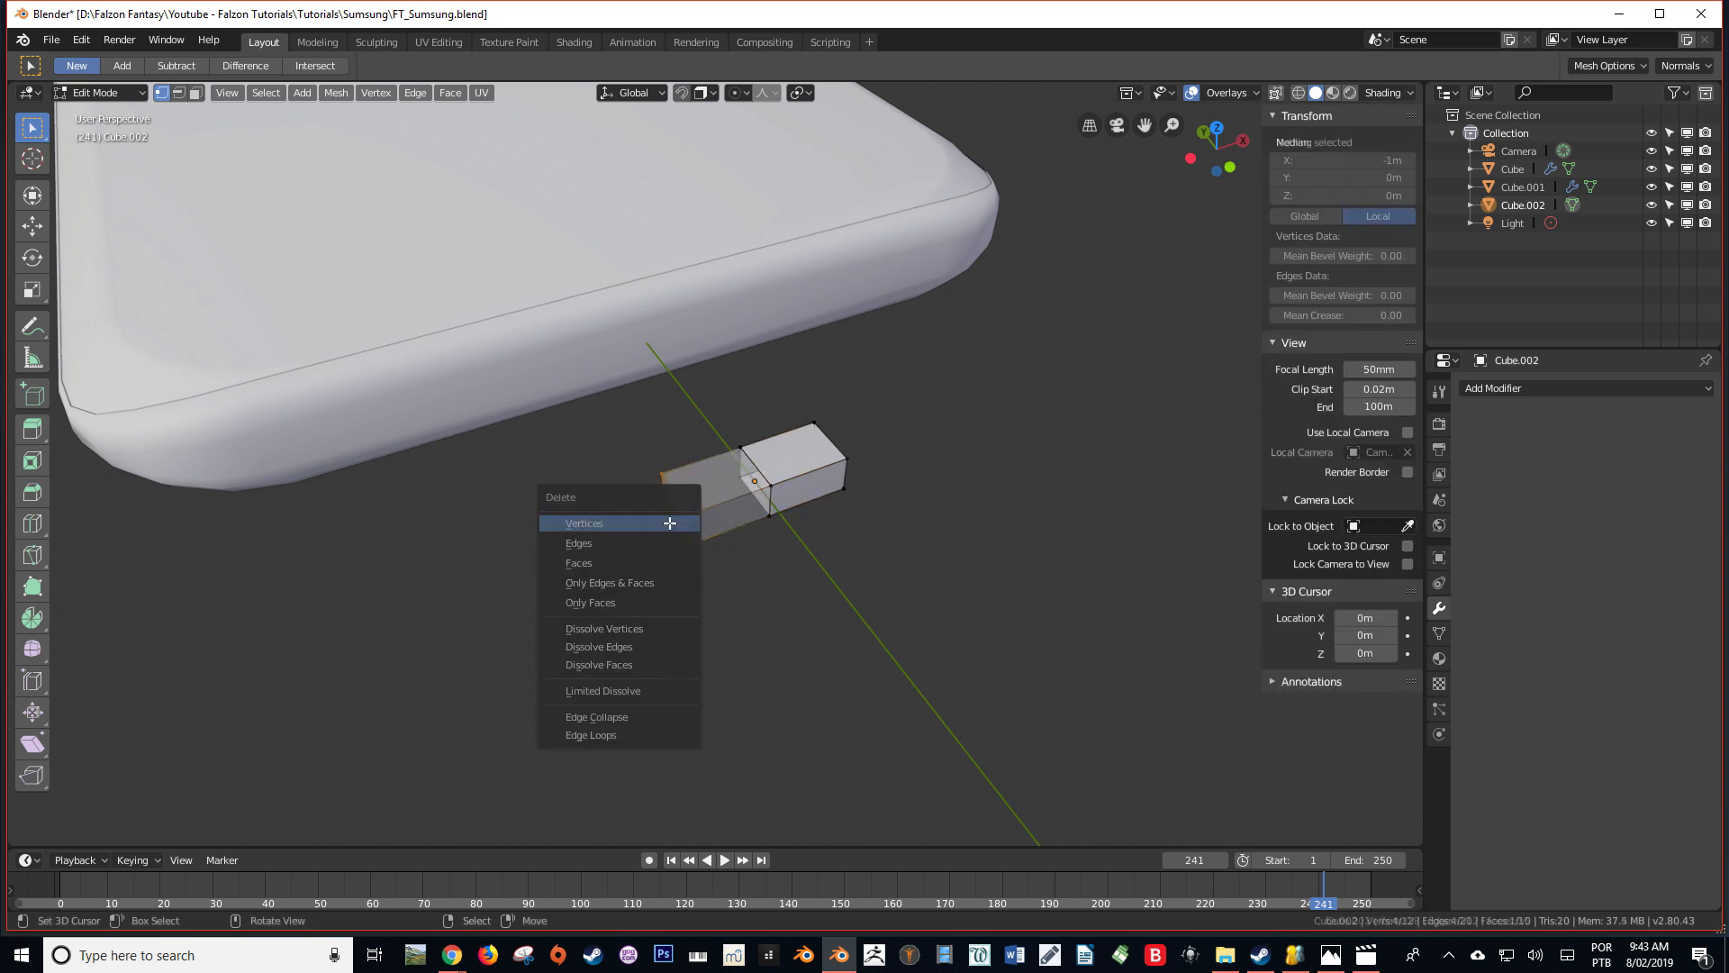
left_click(662, 523)
left_click(1524, 394)
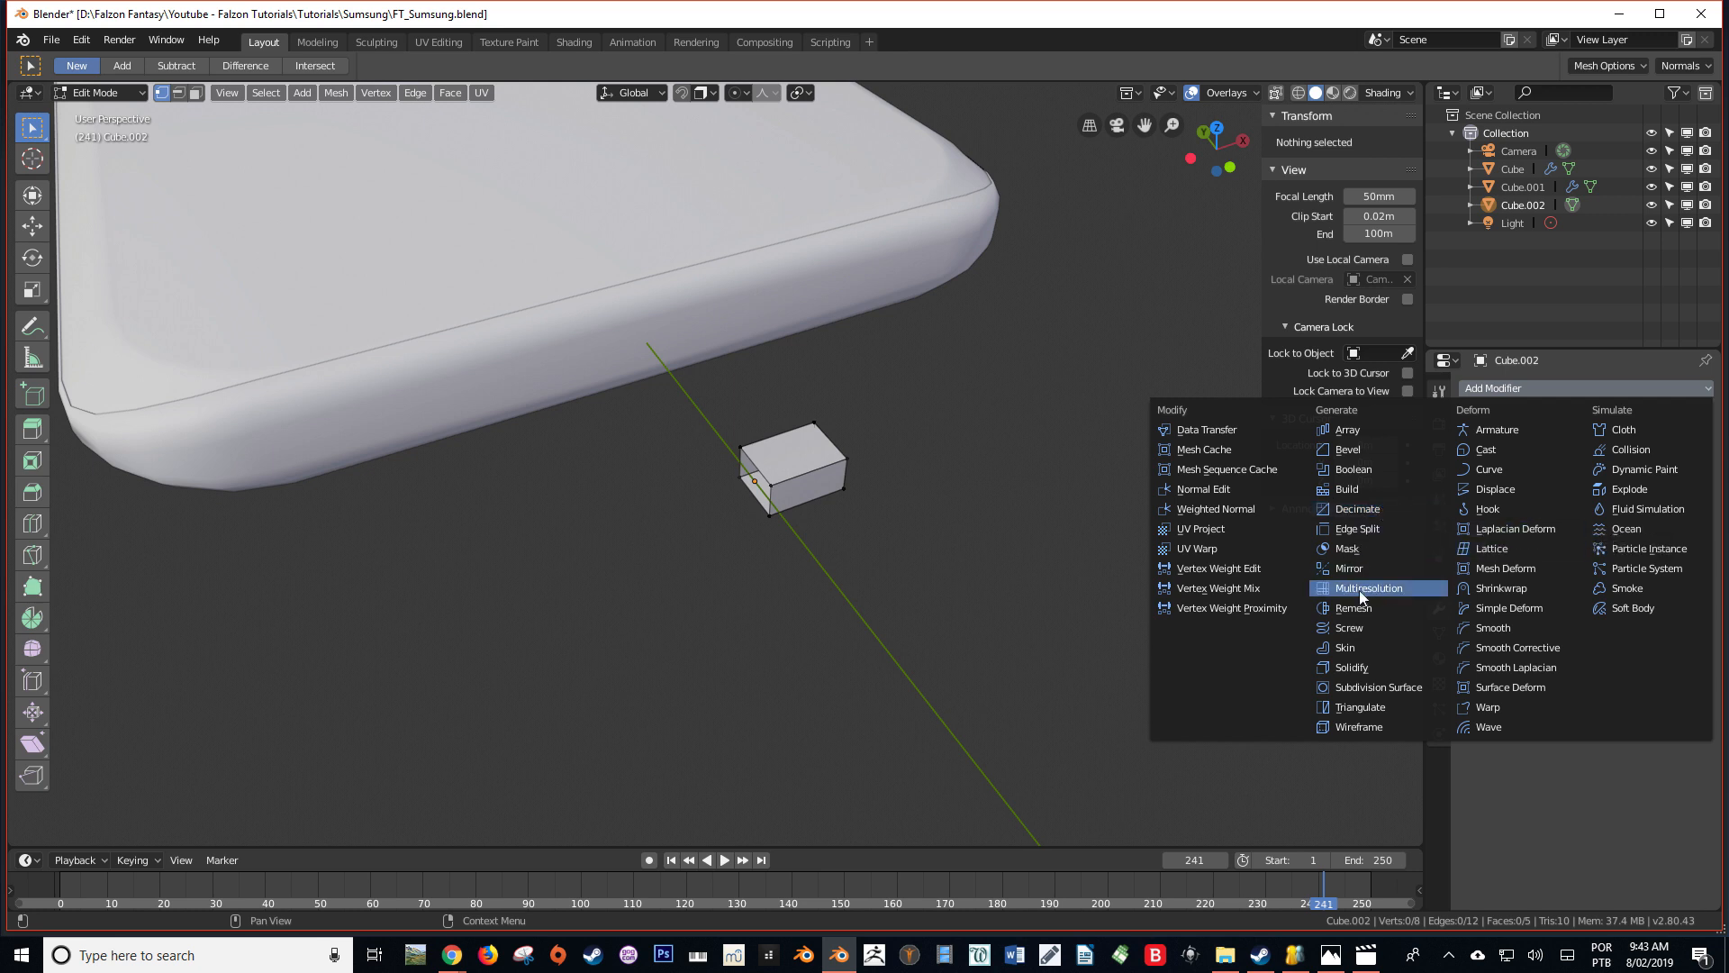
left_click(1355, 568)
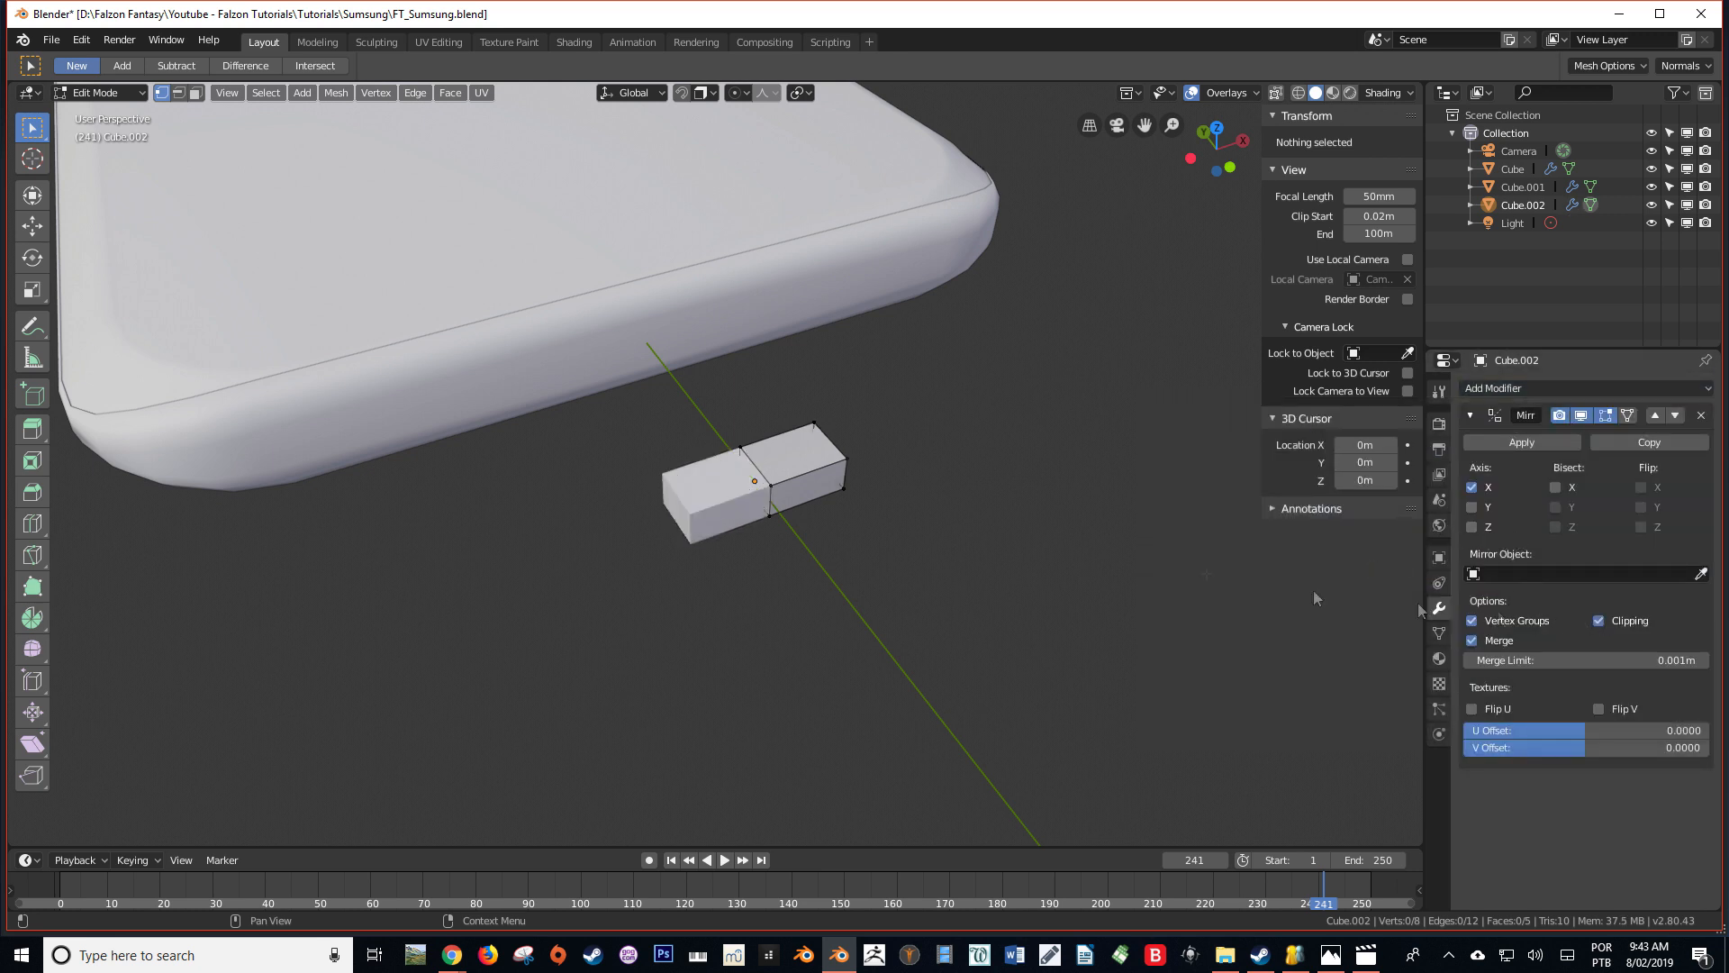
Select the upper and lower edges at the half block's outer end in edge select mode
middle_click_drag(880, 451, 747, 450)
middle_click_drag(294, 420, 491, 509, "shift")
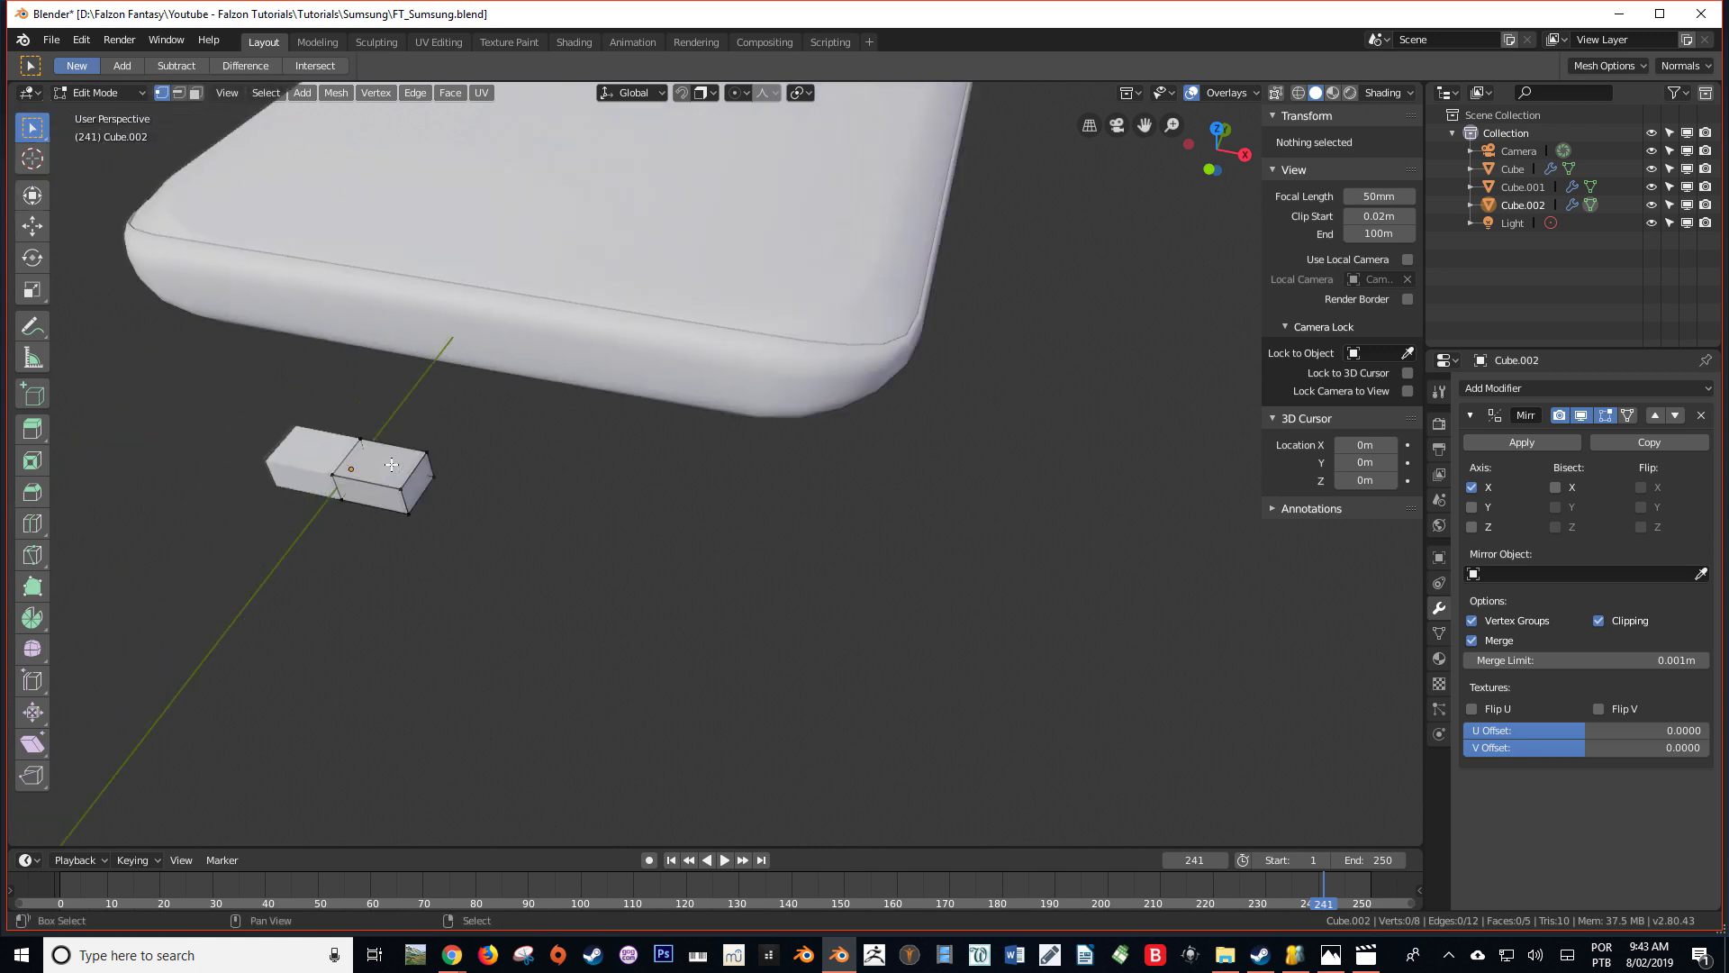
right_click(428, 453)
right_click(402, 490, "shift")
right_click(410, 514, "shift")
right_click(437, 477, "shift")
left_click(196, 93)
left_click(179, 93)
right_click(416, 470)
right_click(415, 499, "shift")
Apply the block's scale and bevel the selected outer edges with several segments to round its end
key("ctrl+a")
left_click(996, 421)
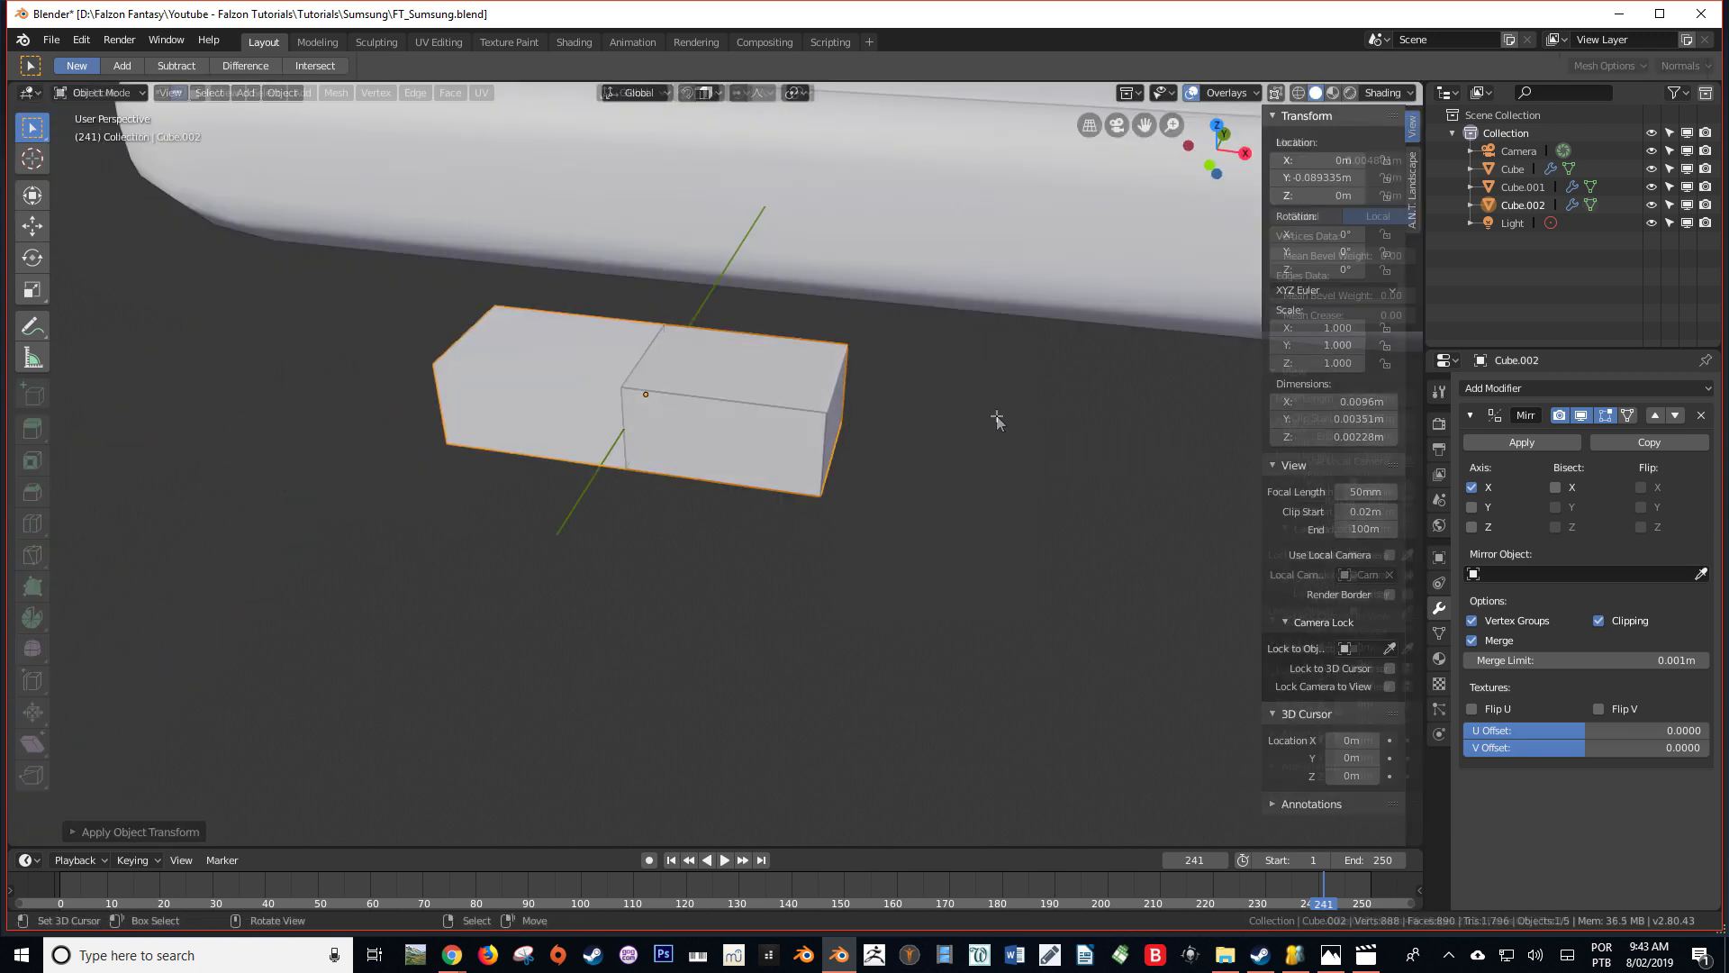
key("Tab")
key("ctrl+b")
scroll(988, 394, "up", 4)
left_click(988, 393)
middle_click_drag(988, 393, 439, 350)
Lengthen the rounded block's mesh along Y until it is almost as deep as it is wide
key("Tab")
scroll(436, 379, "down", 5)
middle_click_drag(500, 430, 575, 546, "shift")
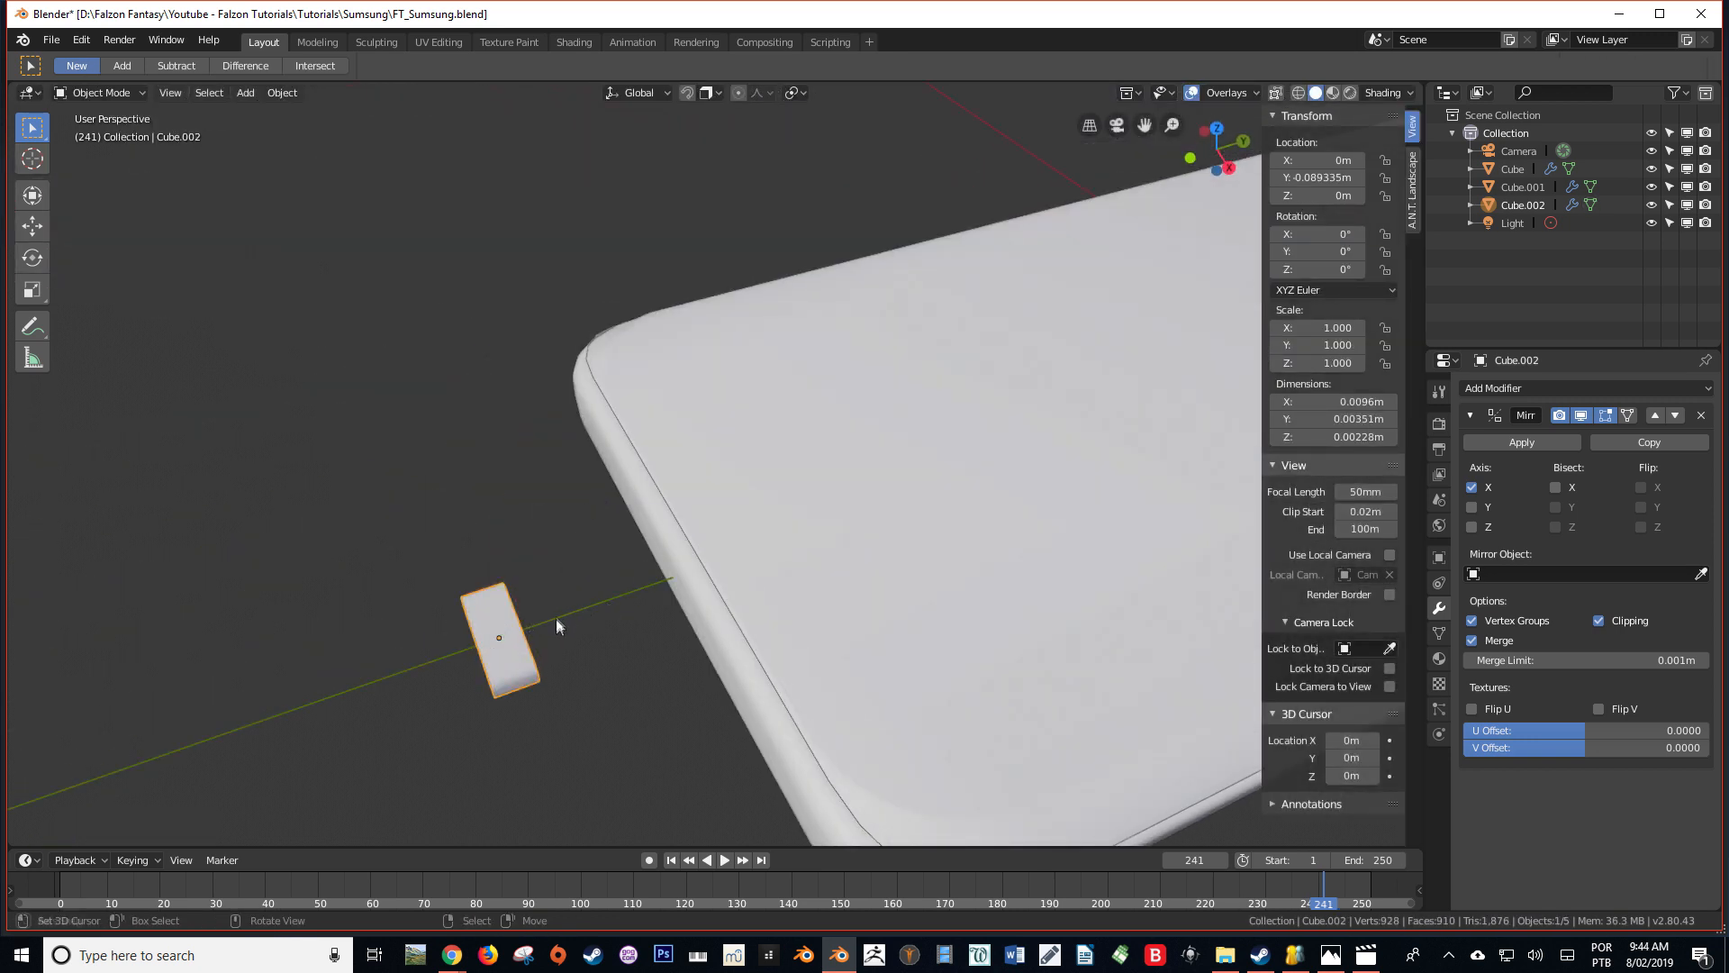
middle_click_drag(555, 619, 552, 551)
key("Tab")
key("s")
key("y")
left_click(668, 545)
key("Tab")
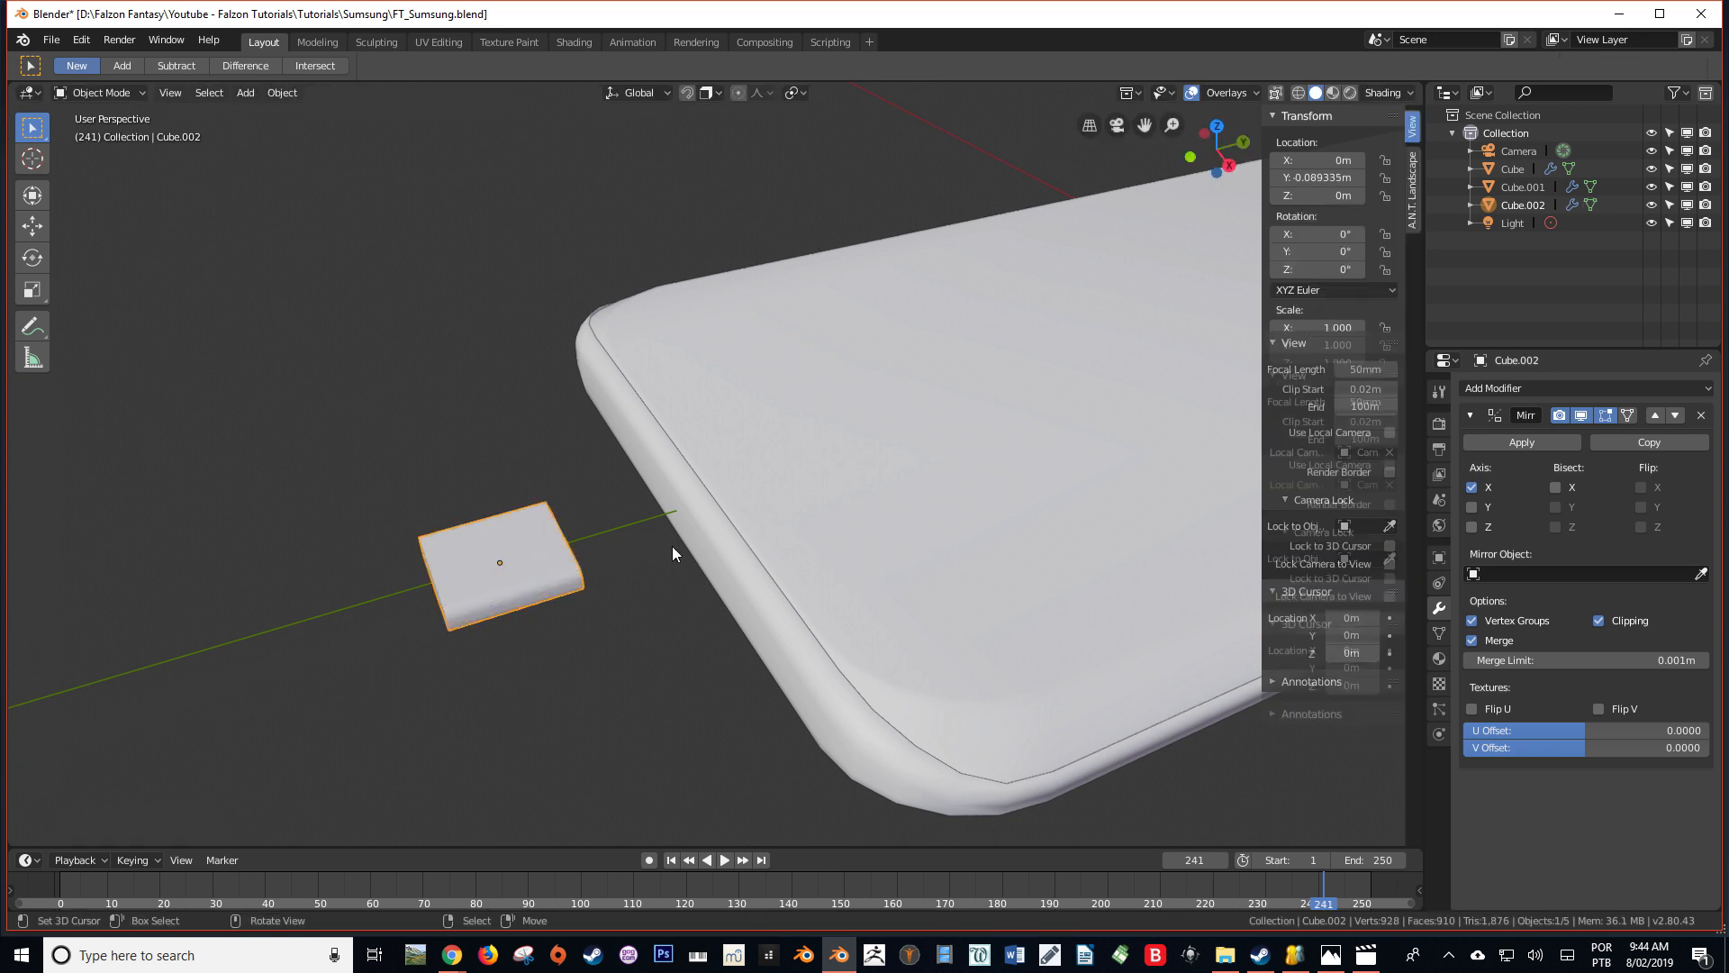
Move the small rounded block along Y to about -0.0743 m so it partly sinks into the phone's short end
scroll(672, 540, "down", 2)
middle_click_drag(672, 531, 598, 468)
scroll(706, 453, "up", 2)
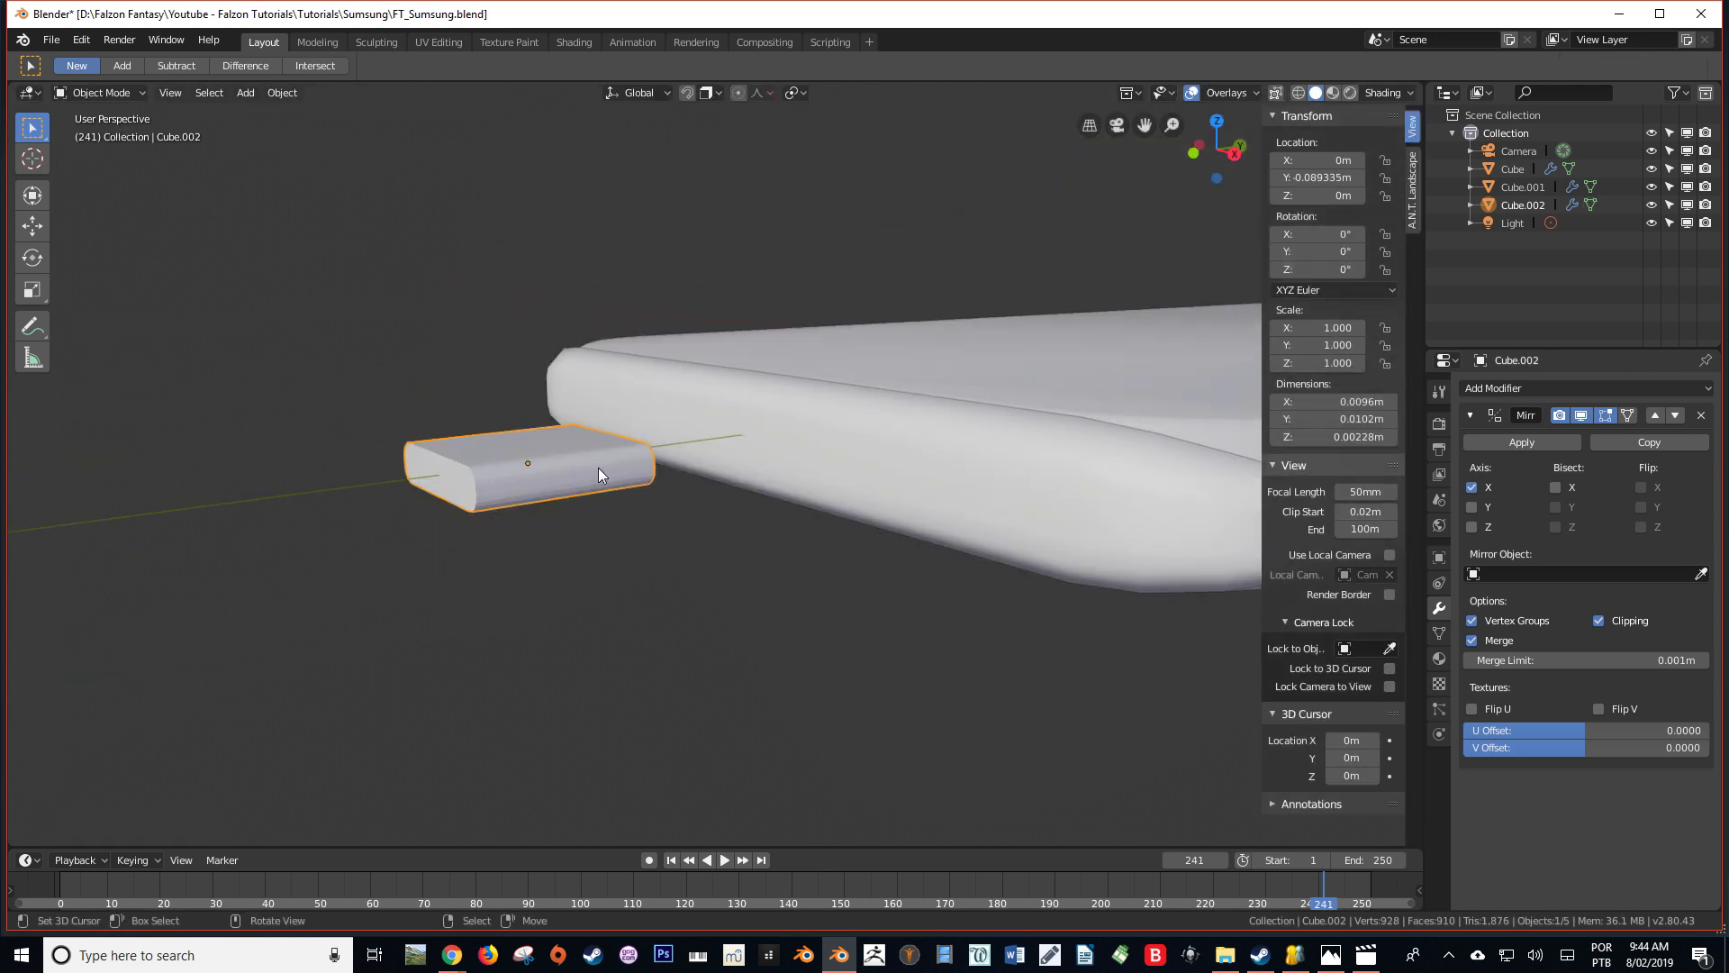
key("g")
key("y")
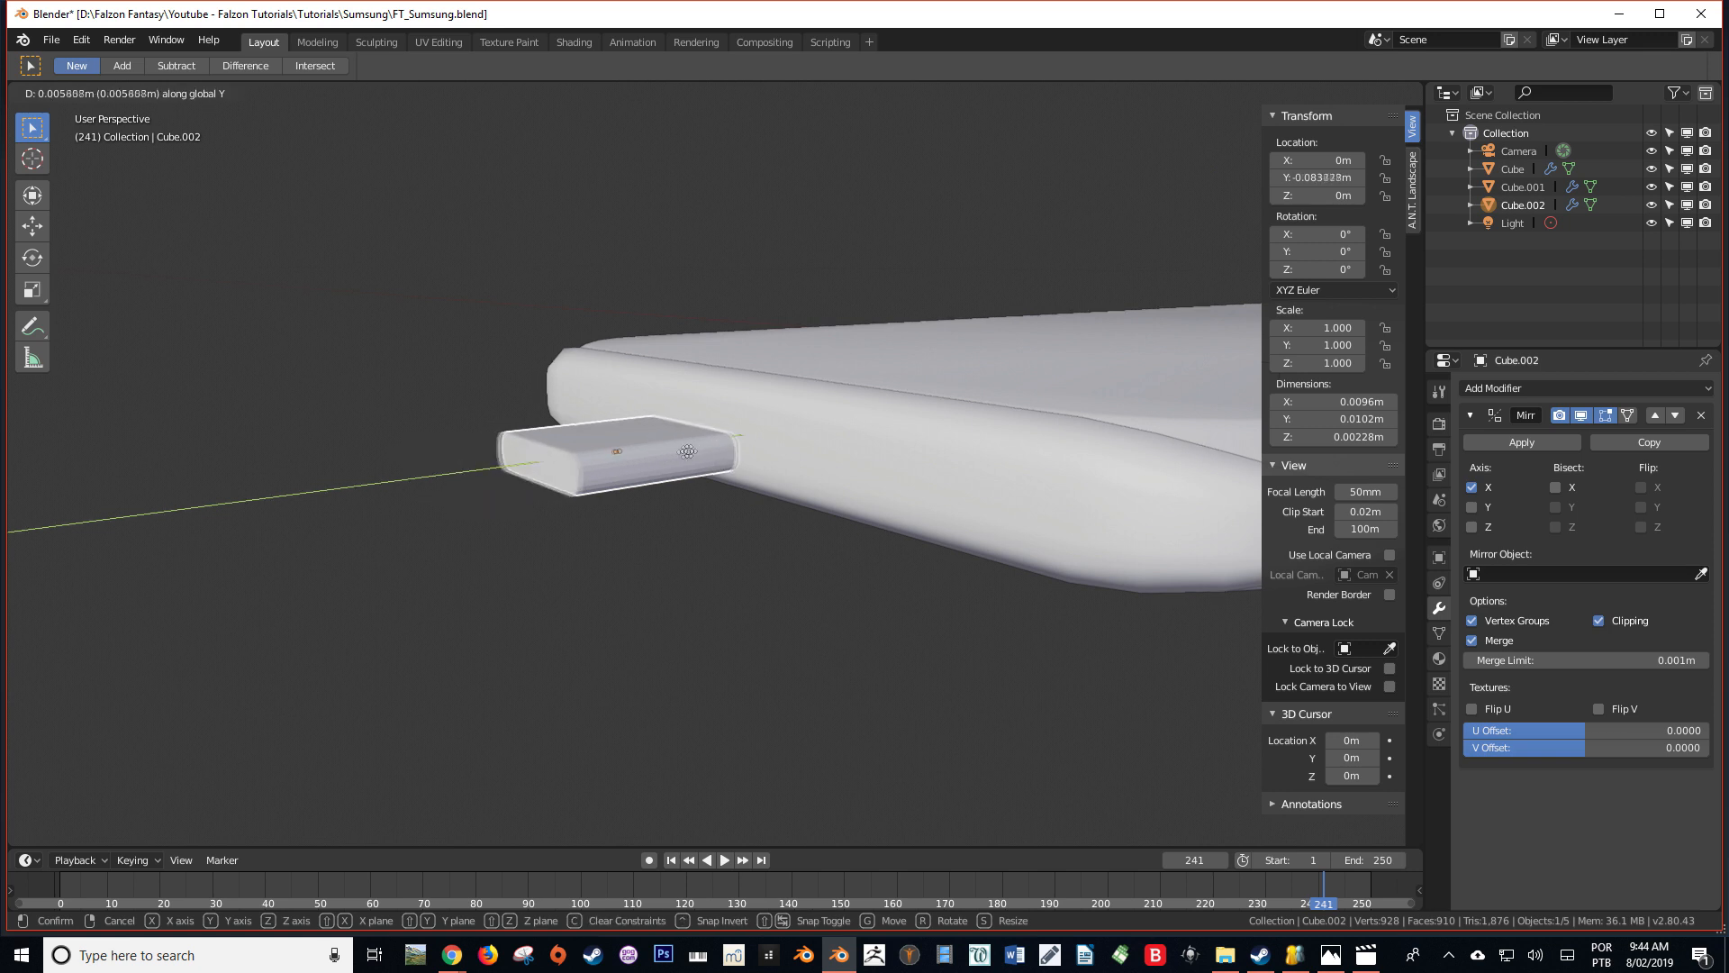
left_click(814, 411)
scroll(810, 419, "down", 3)
middle_click_drag(807, 433, 598, 569)
scroll(576, 563, "up", 5)
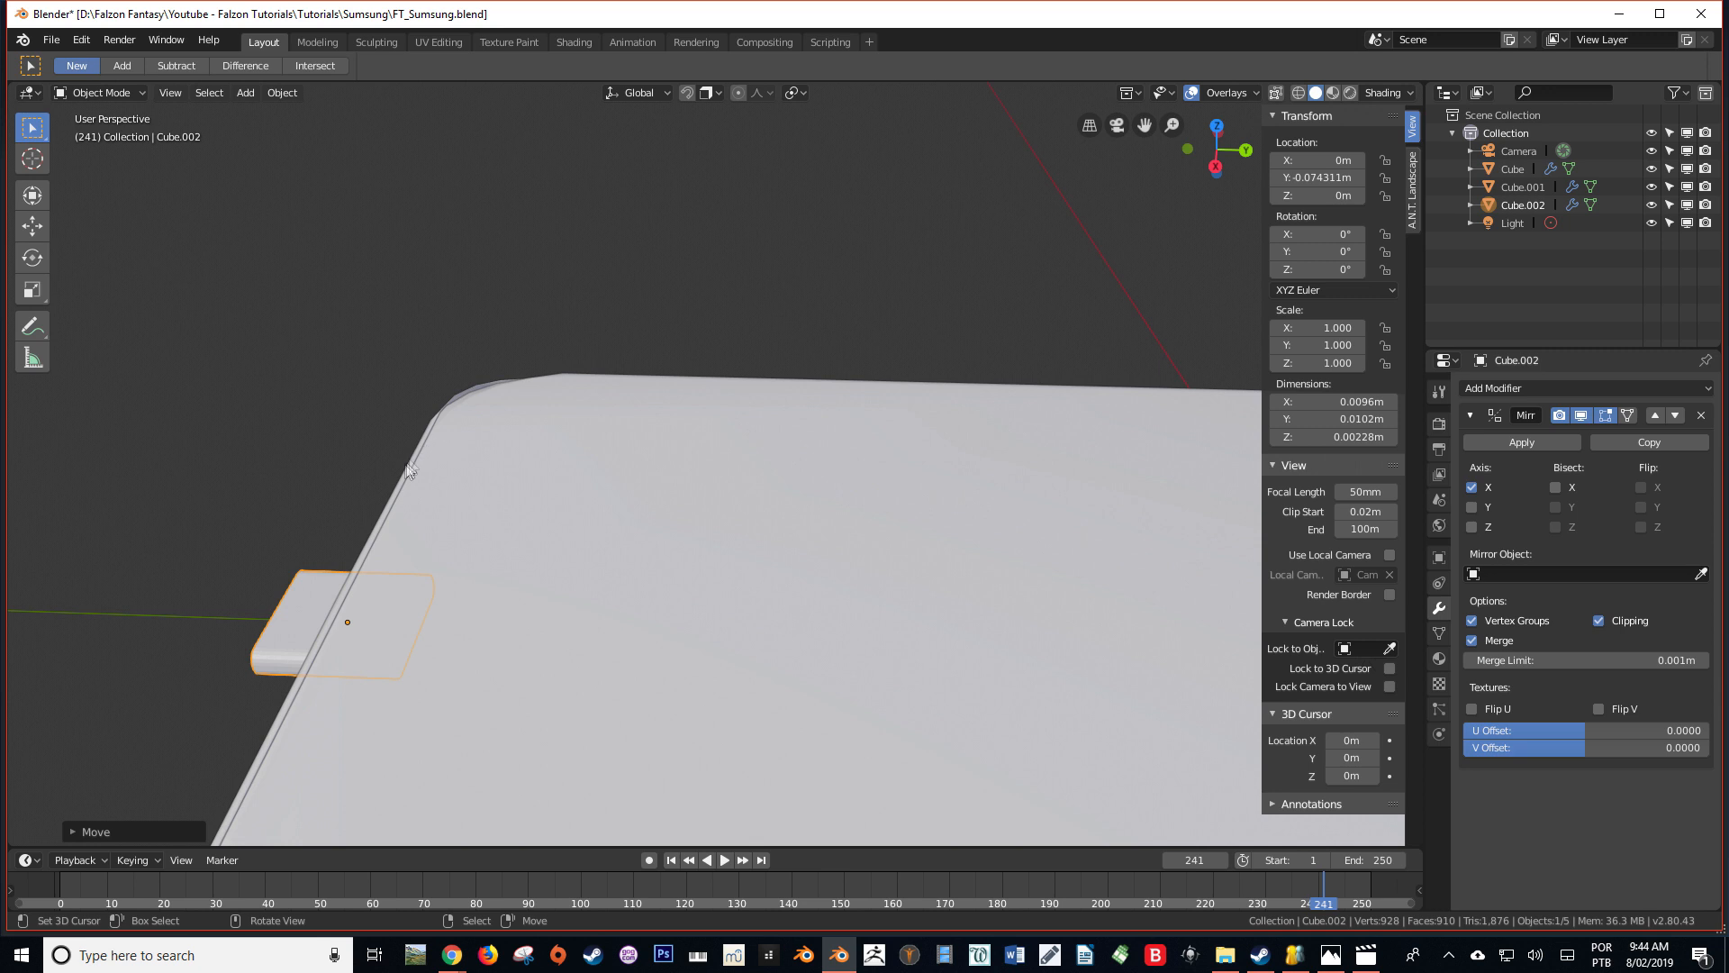
middle_click_drag(407, 477, 444, 480)
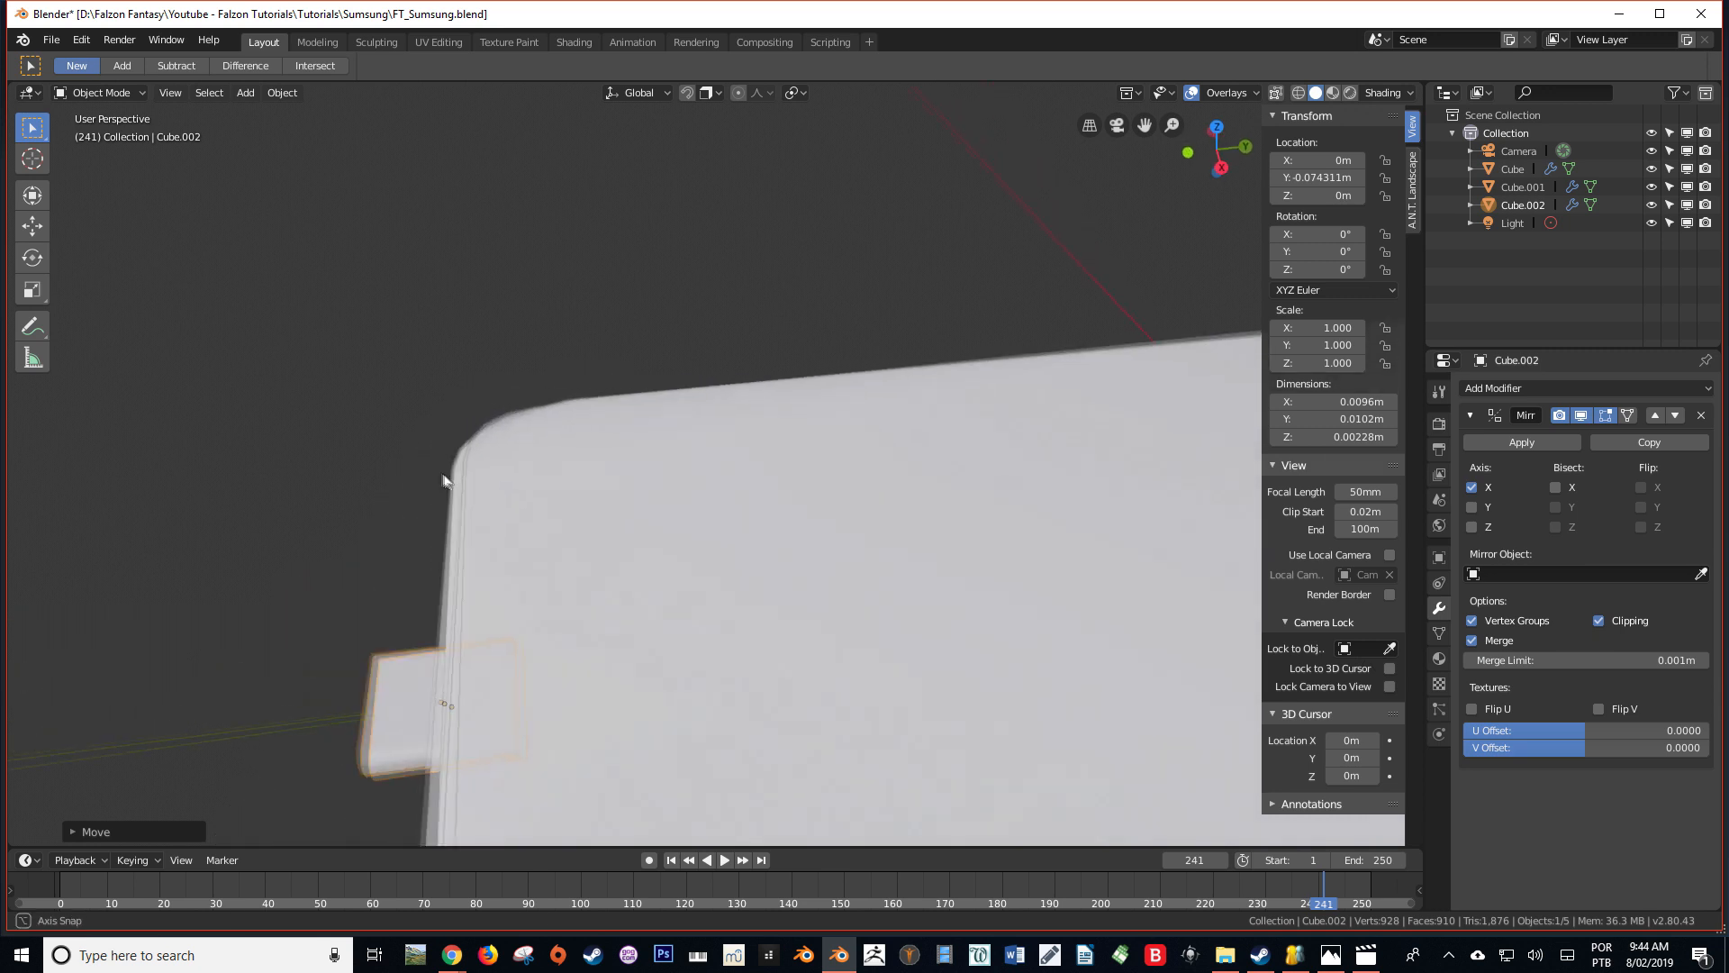
Select the main phone body inside the side frame
left_click(630, 429)
scroll(720, 476, "down", 3)
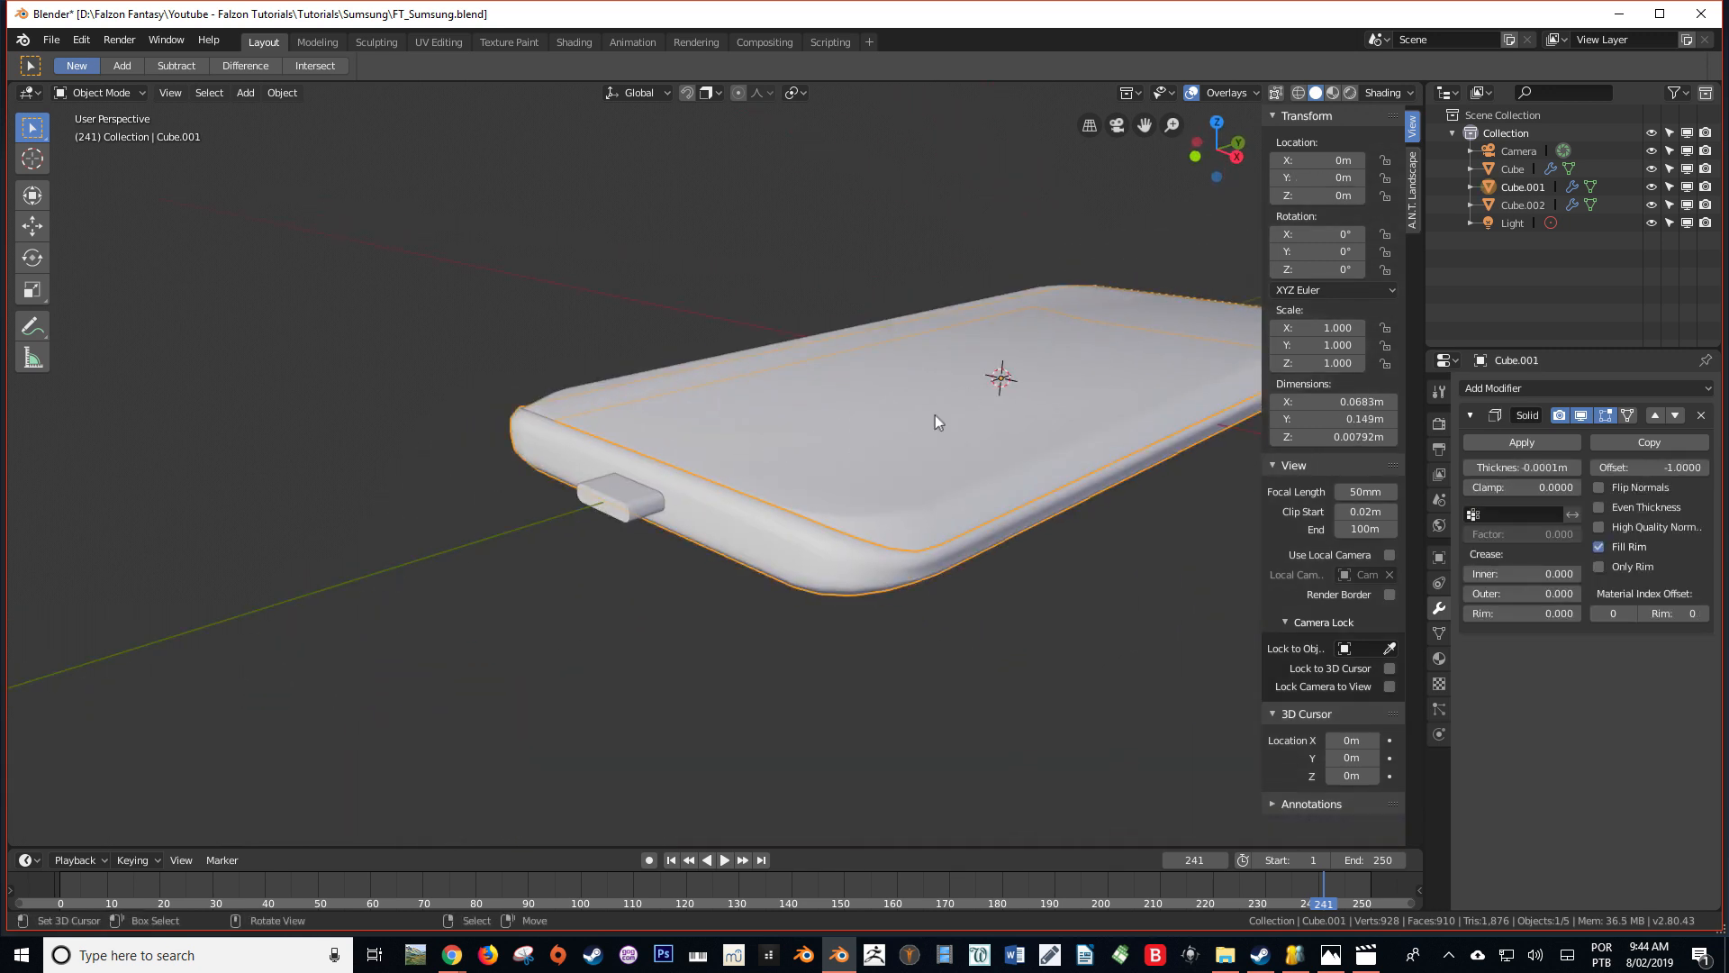
left_click(748, 533)
scroll(693, 527, "up", 3)
middle_click_drag(998, 411, 785, 442)
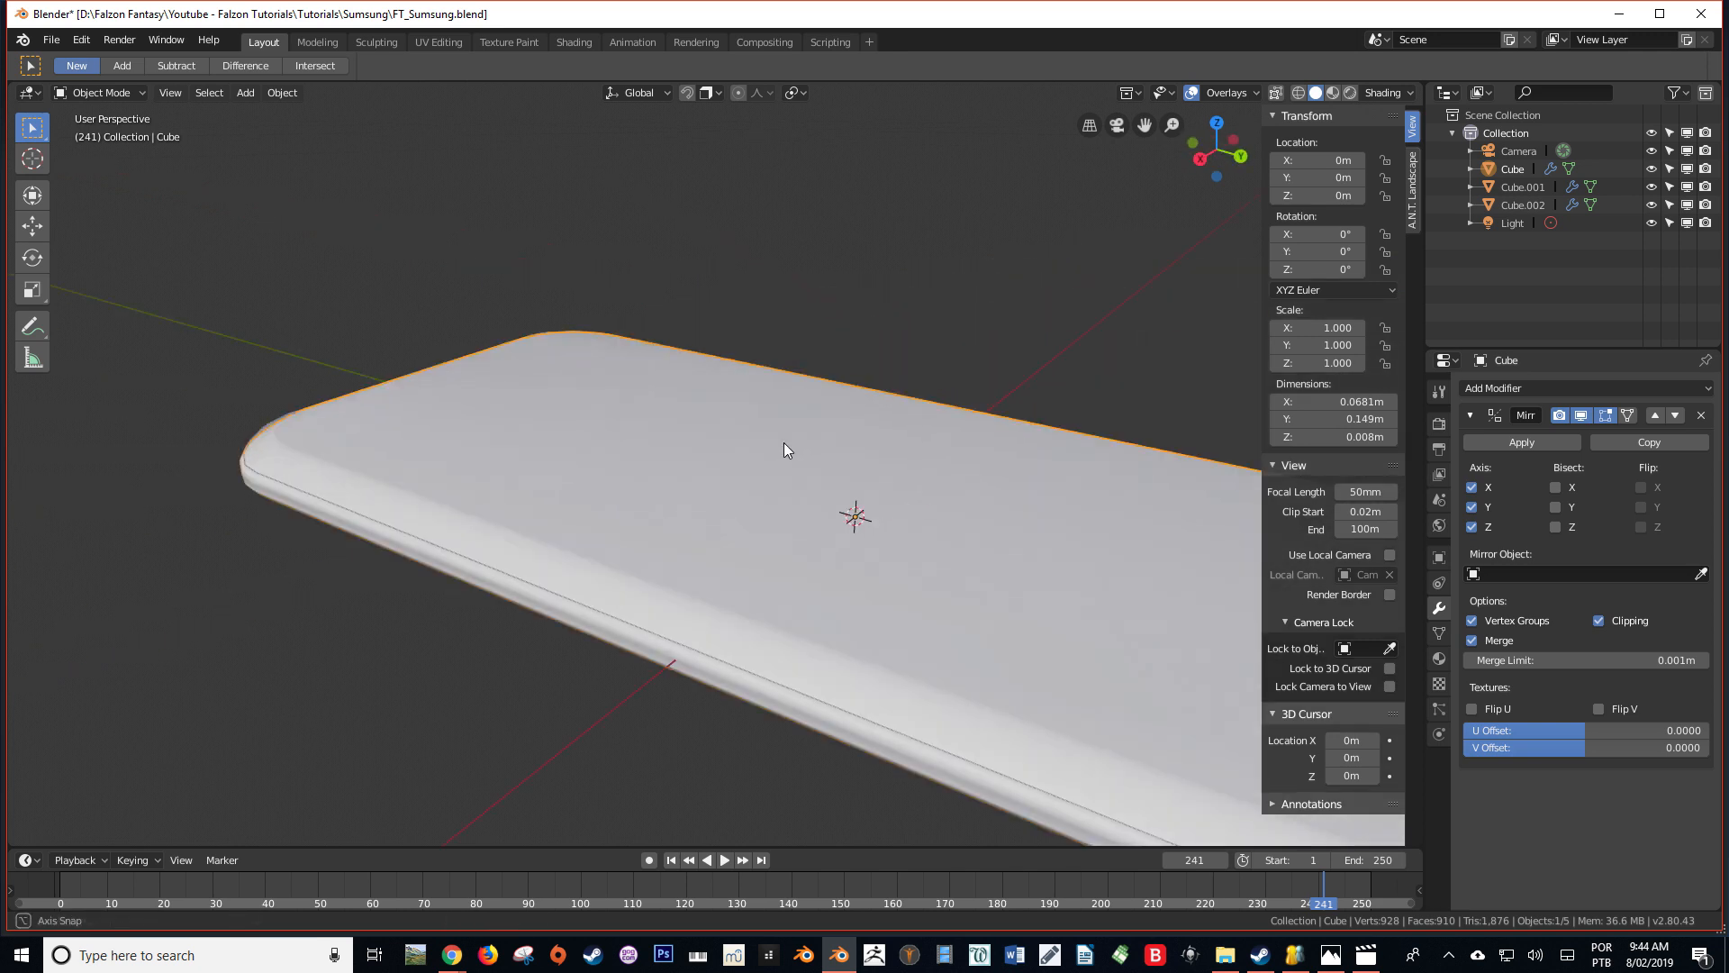
left_click(1510, 440)
middle_click_drag(684, 531, 587, 535)
scroll(809, 504, "up", 1)
key("ctrl+z")
scroll(717, 490, "down", 4)
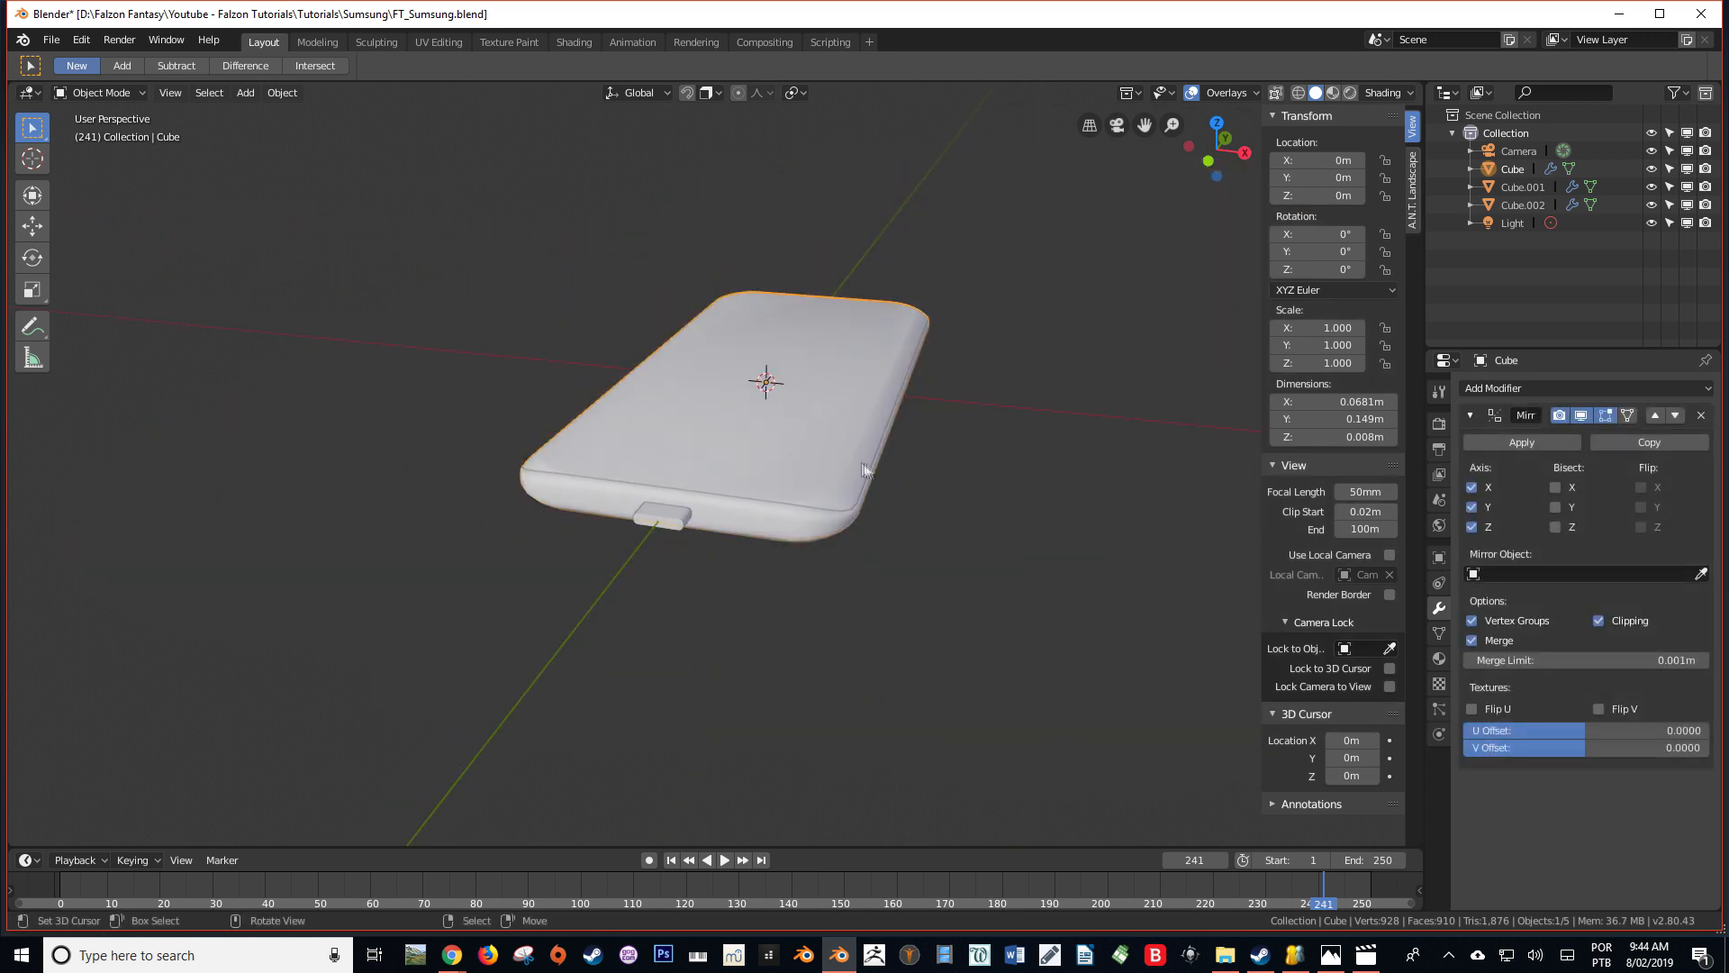
Duplicate the phone body in place into a new collection named Bin and hide that collection
key("shift+d")
right_click(724, 357)
key("m")
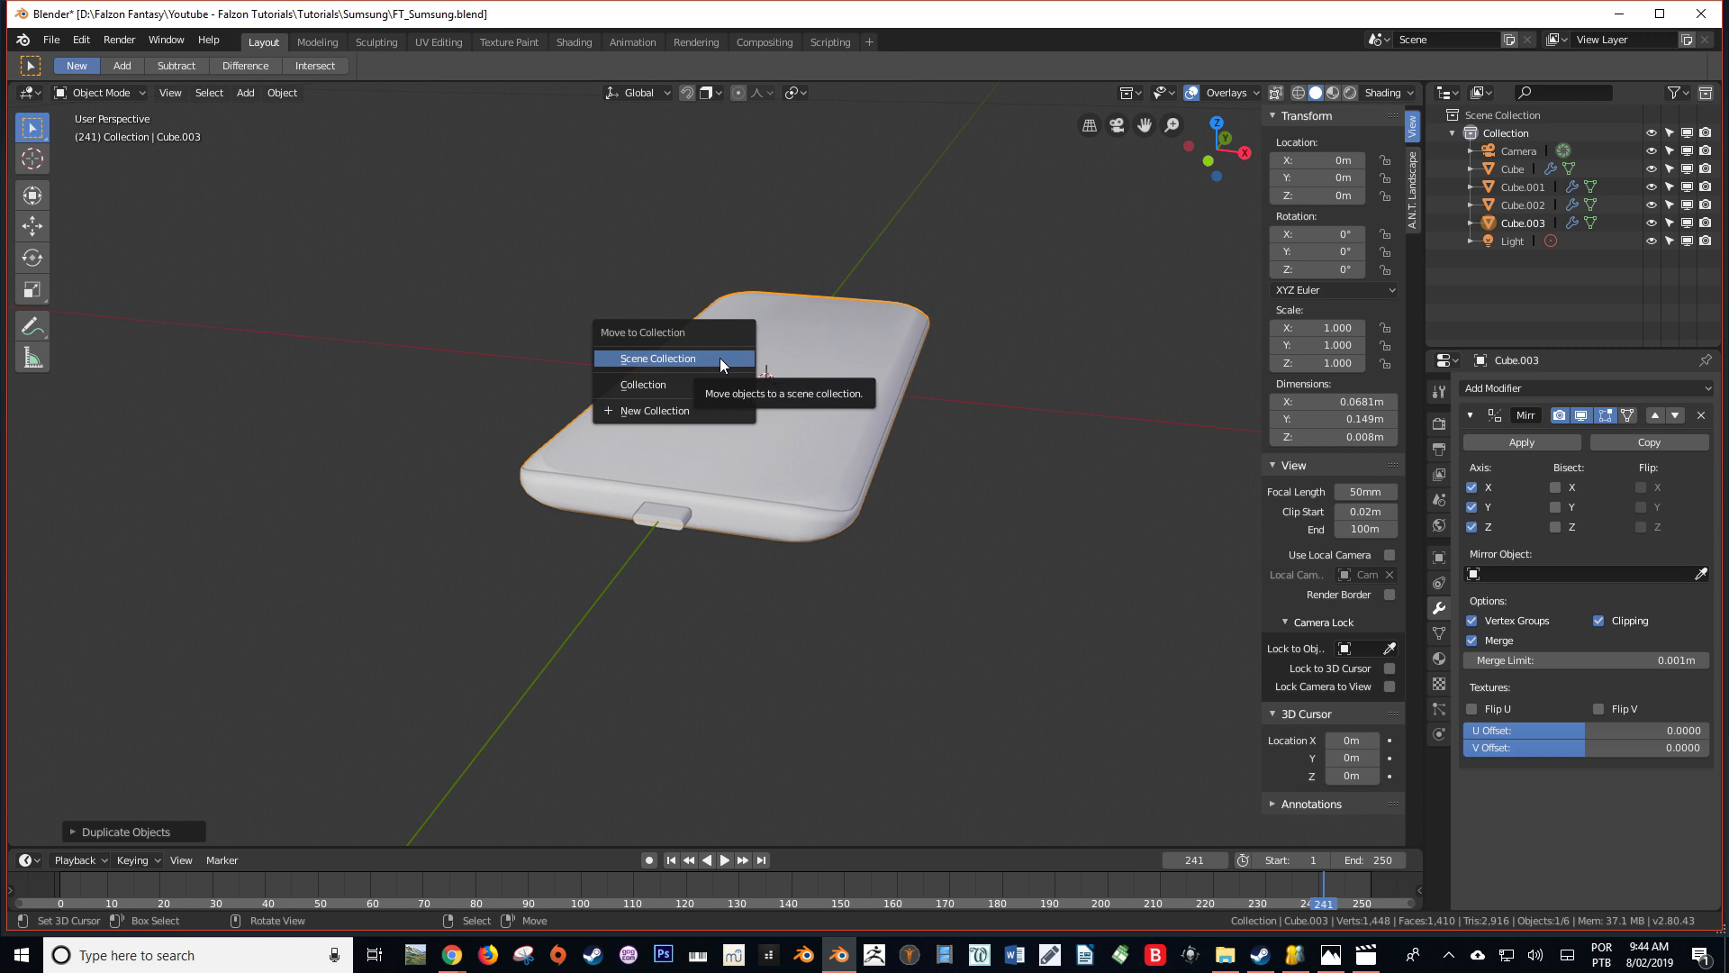
left_click(676, 412)
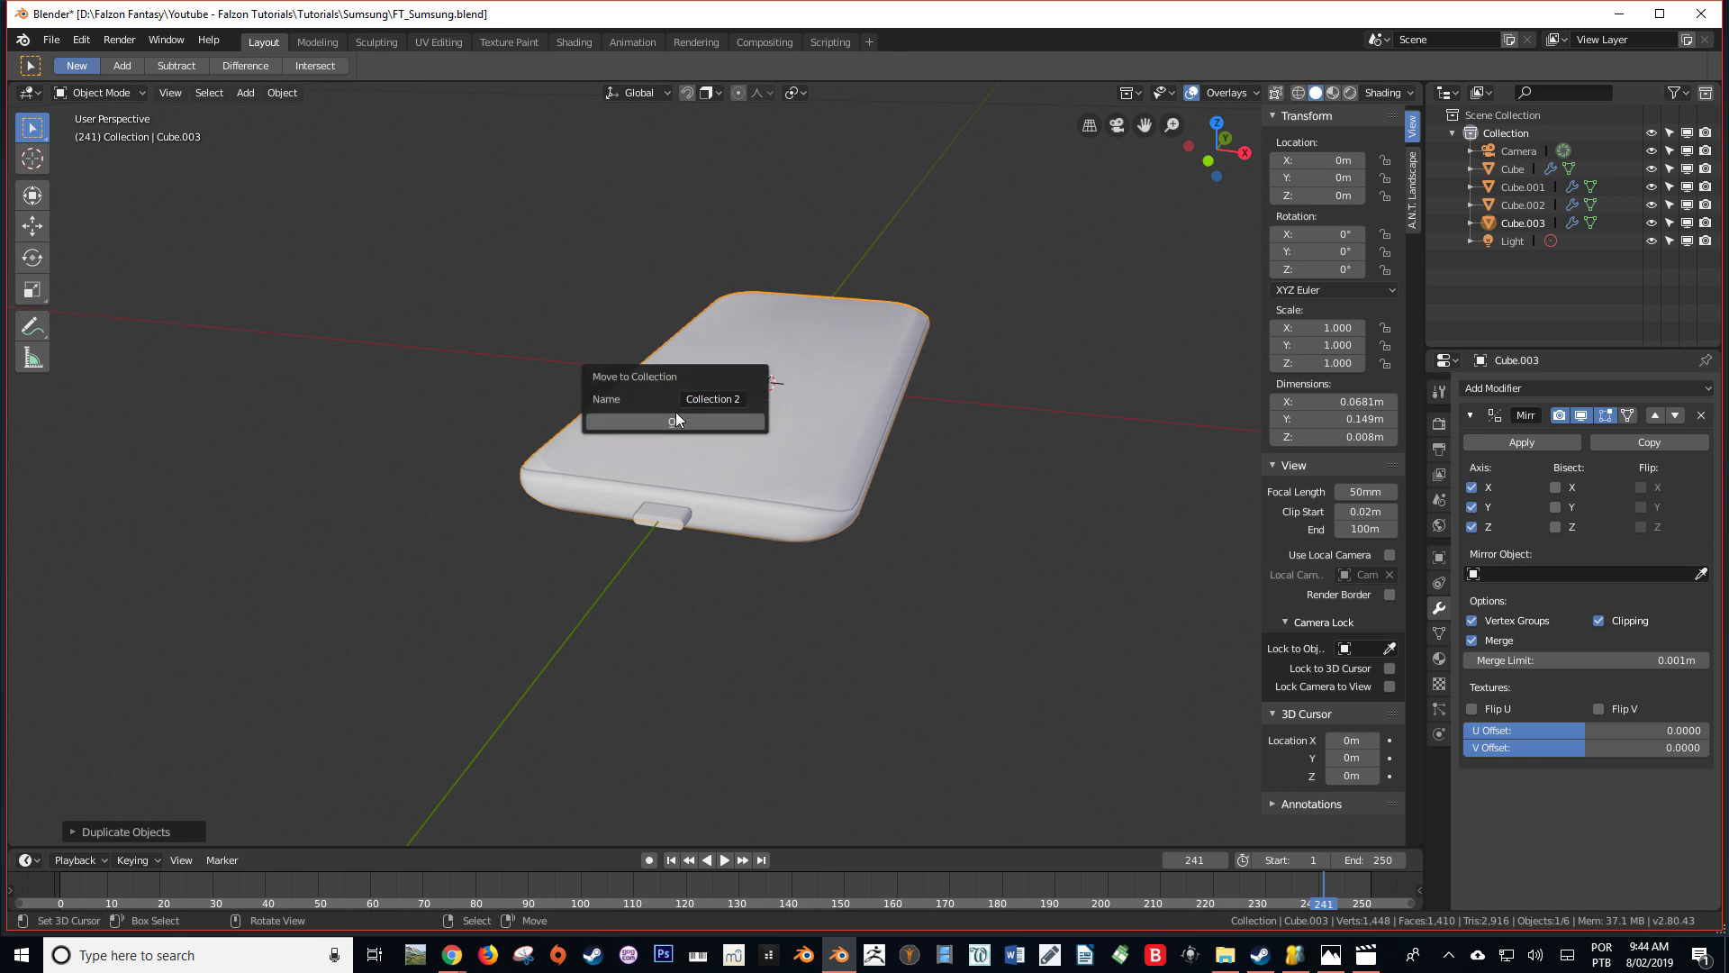
left_click(708, 402)
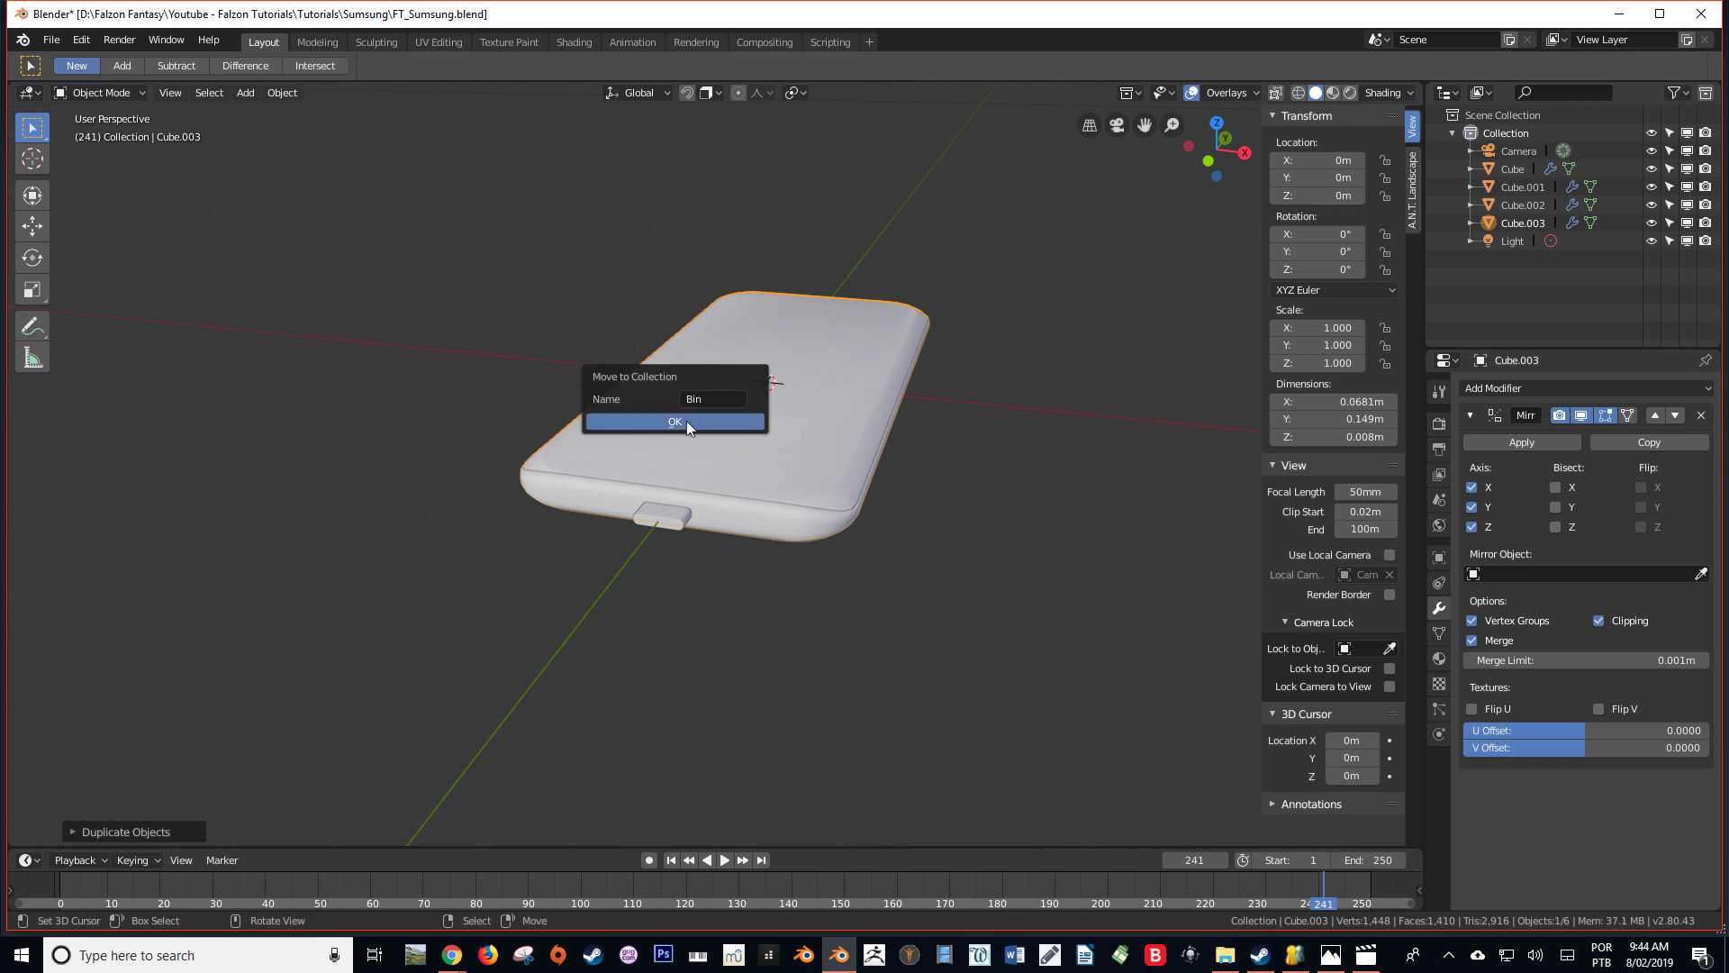
left_click(687, 420)
left_click(1655, 242)
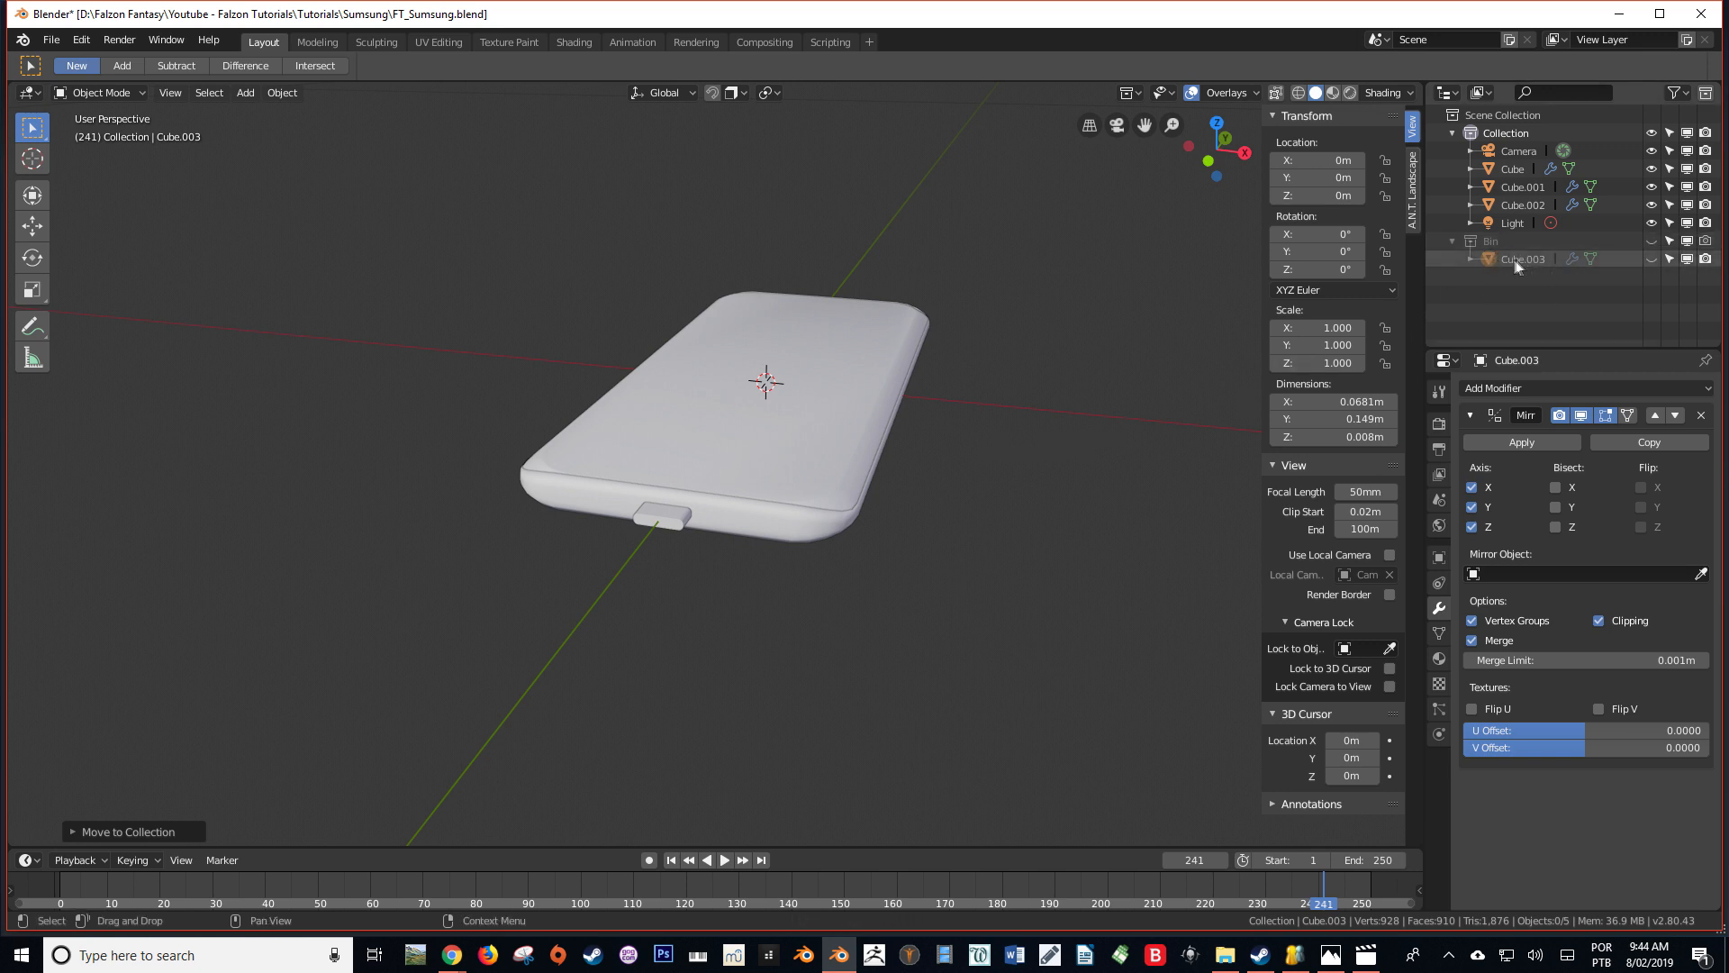
Duplicate the side frame in place into the Bin collection, and collapse that collection in the outliner
middle_click_drag(837, 491, 880, 486)
middle_click_drag(752, 572, 667, 531)
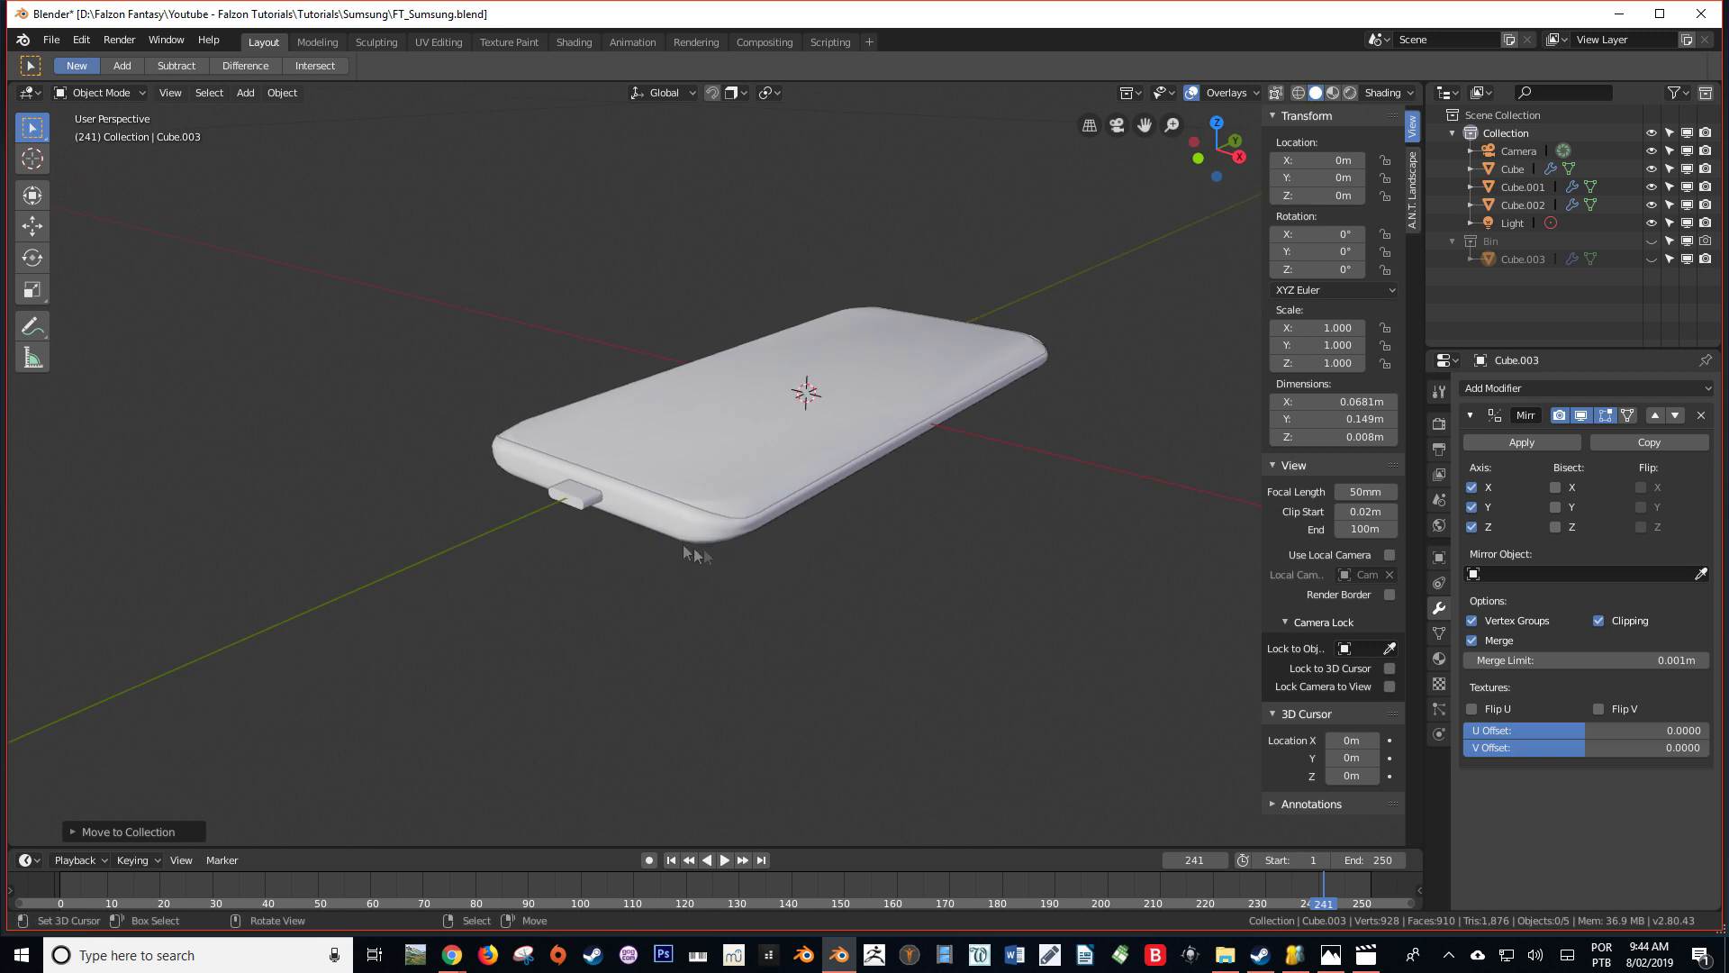
left_click(659, 526)
key("shift+d")
right_click(701, 443)
key("m")
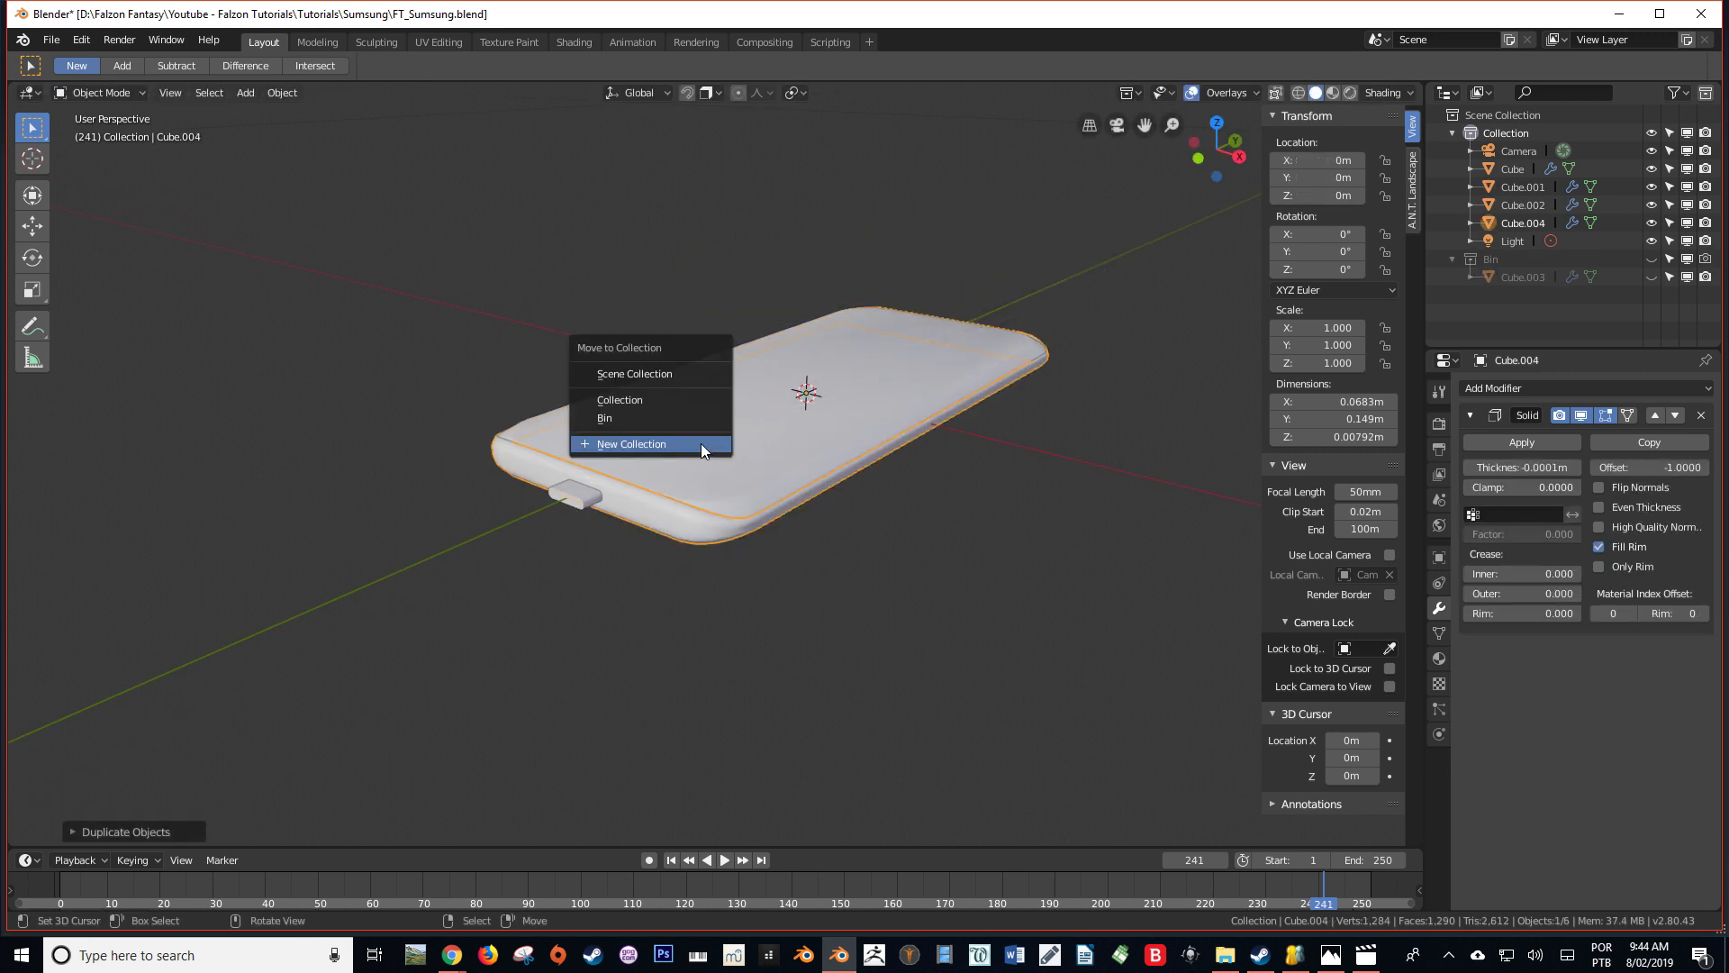
left_click(686, 418)
scroll(630, 486, "up", 3)
middle_click_drag(591, 538, 636, 515)
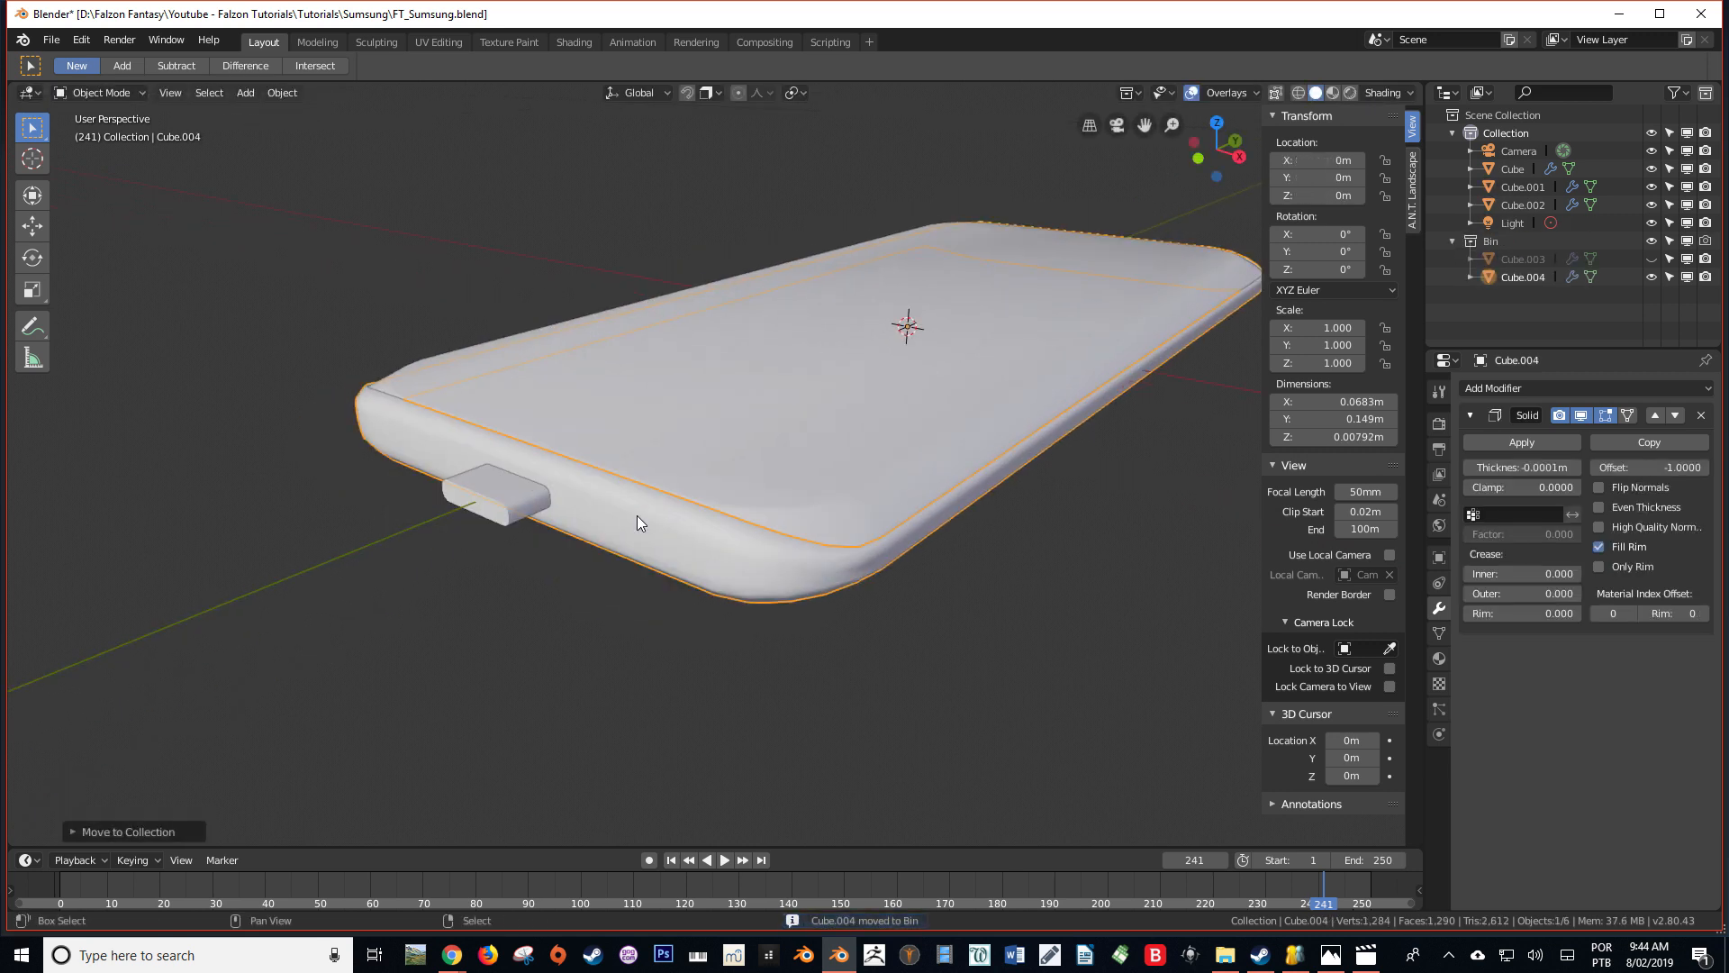
left_click(510, 501)
middle_click_drag(510, 500, 567, 492)
left_click(1450, 243)
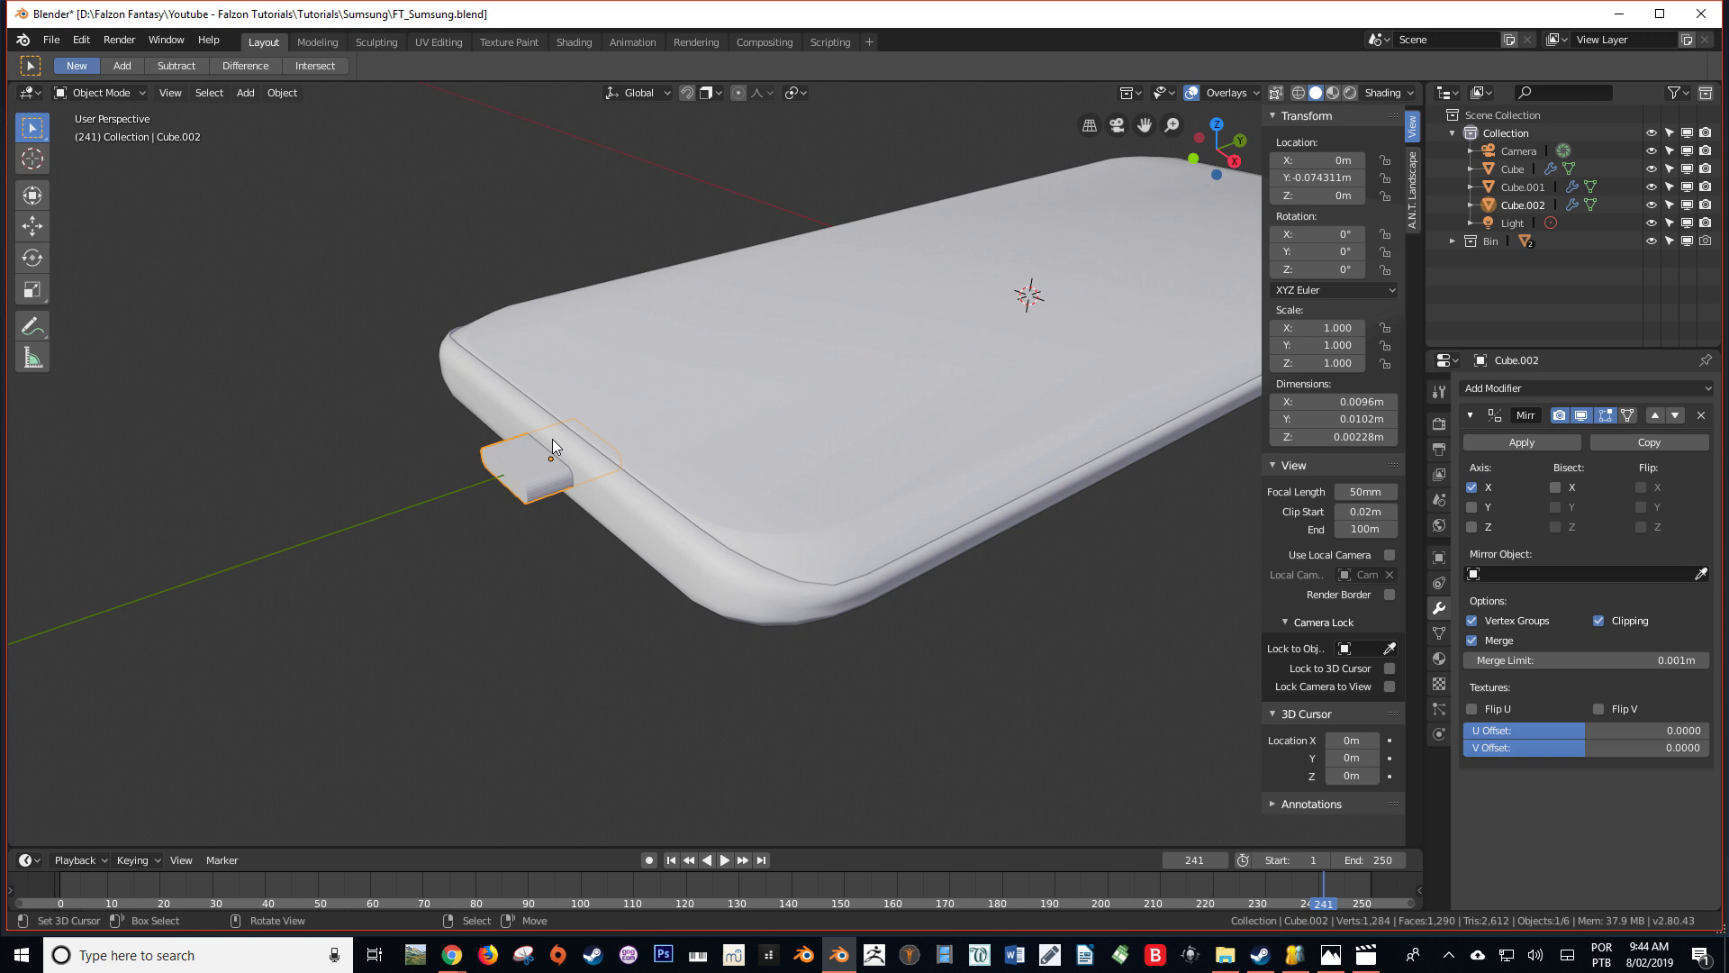
Apply the phone body's Mirror modifier and add a Boolean modifier set to Difference with the small block as its object
left_click(621, 386)
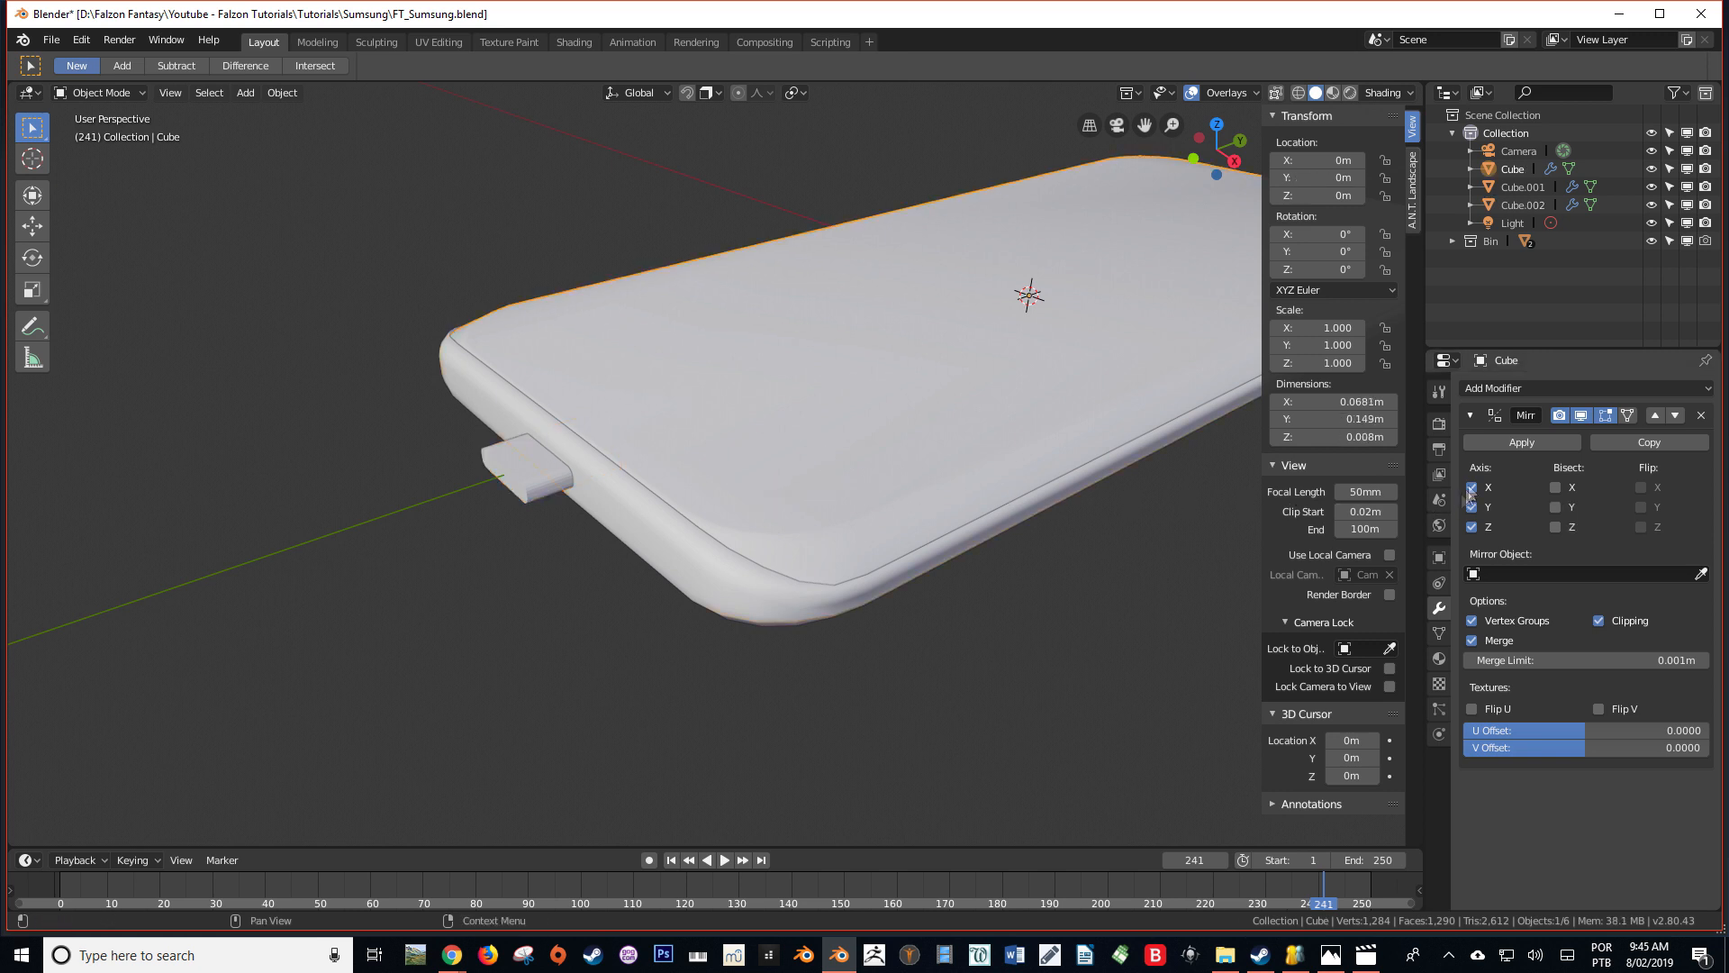
left_click(1538, 435)
left_click(1533, 389)
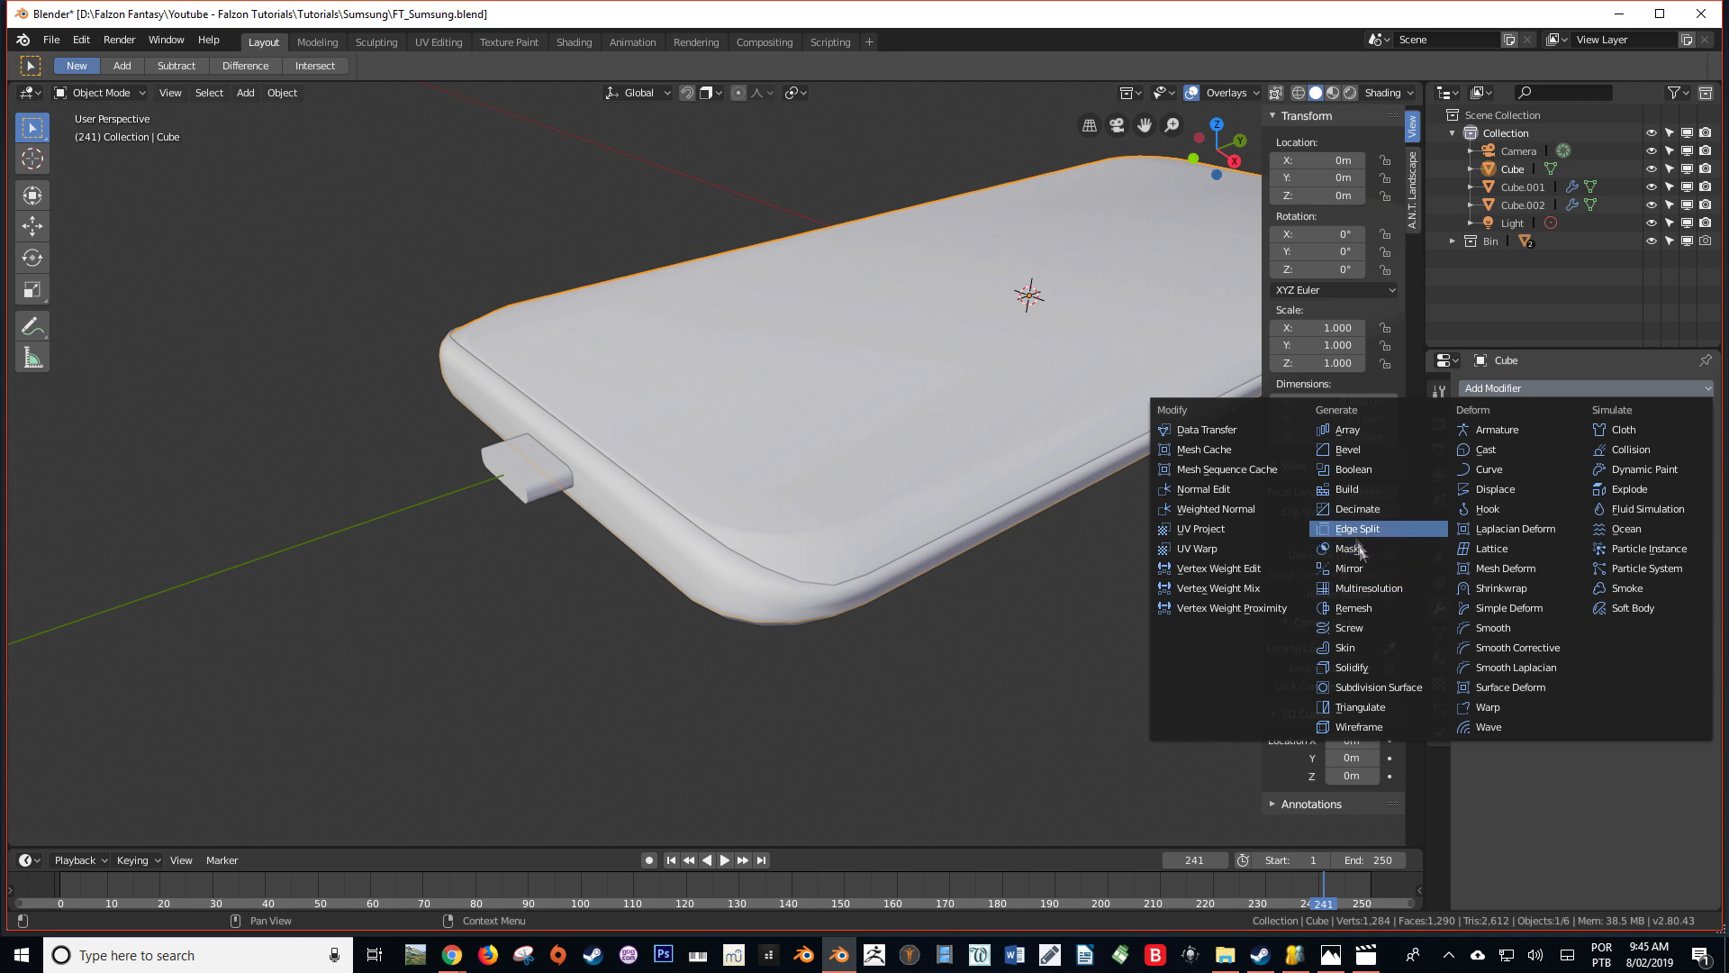
left_click(1351, 469)
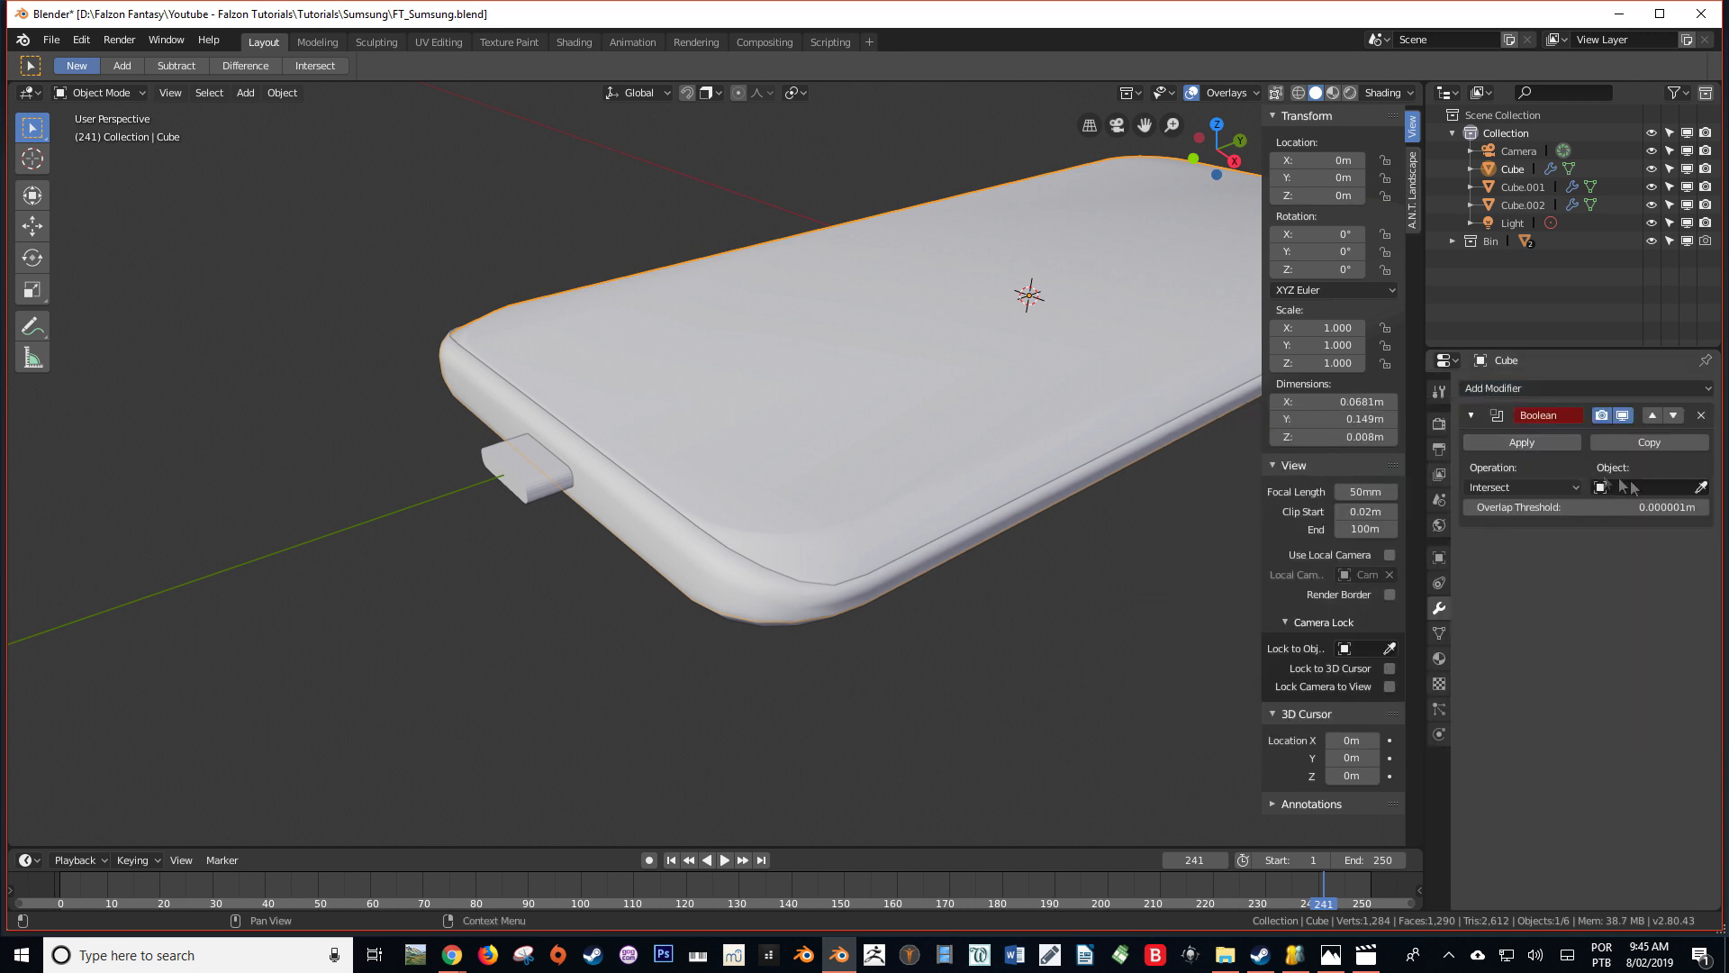
left_click(1536, 488)
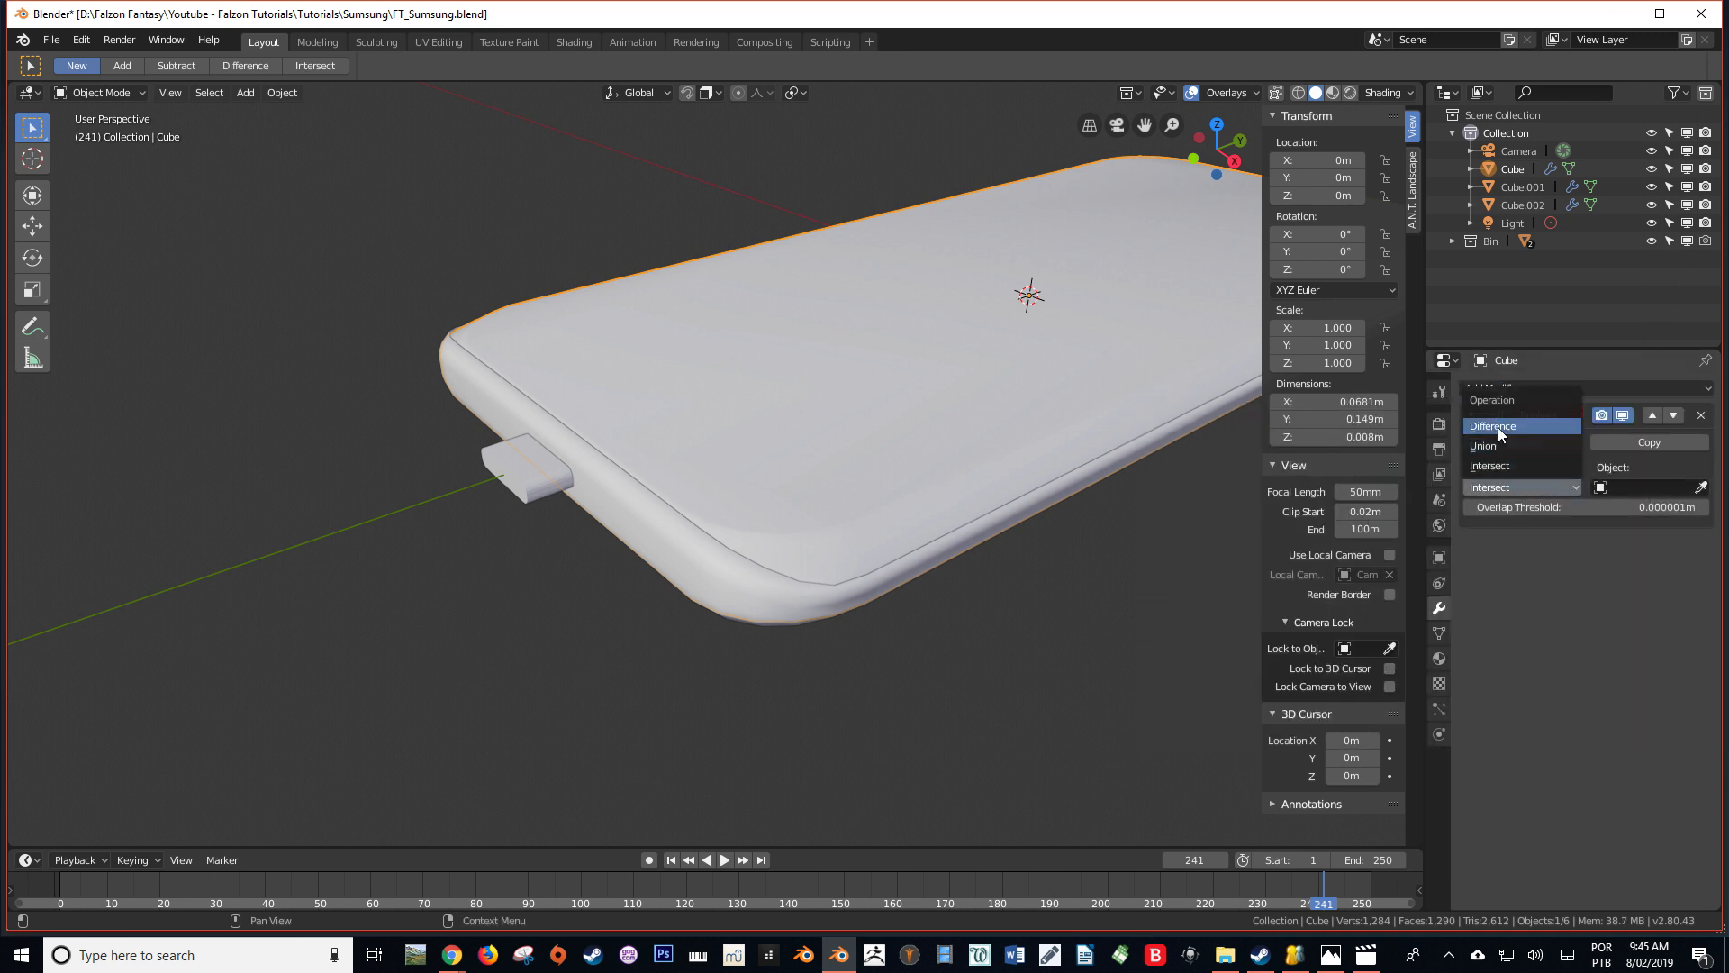
left_click(1701, 488)
left_click(526, 475)
Add a Boolean modifier to the side frame with the small block as its object
left_click(499, 391)
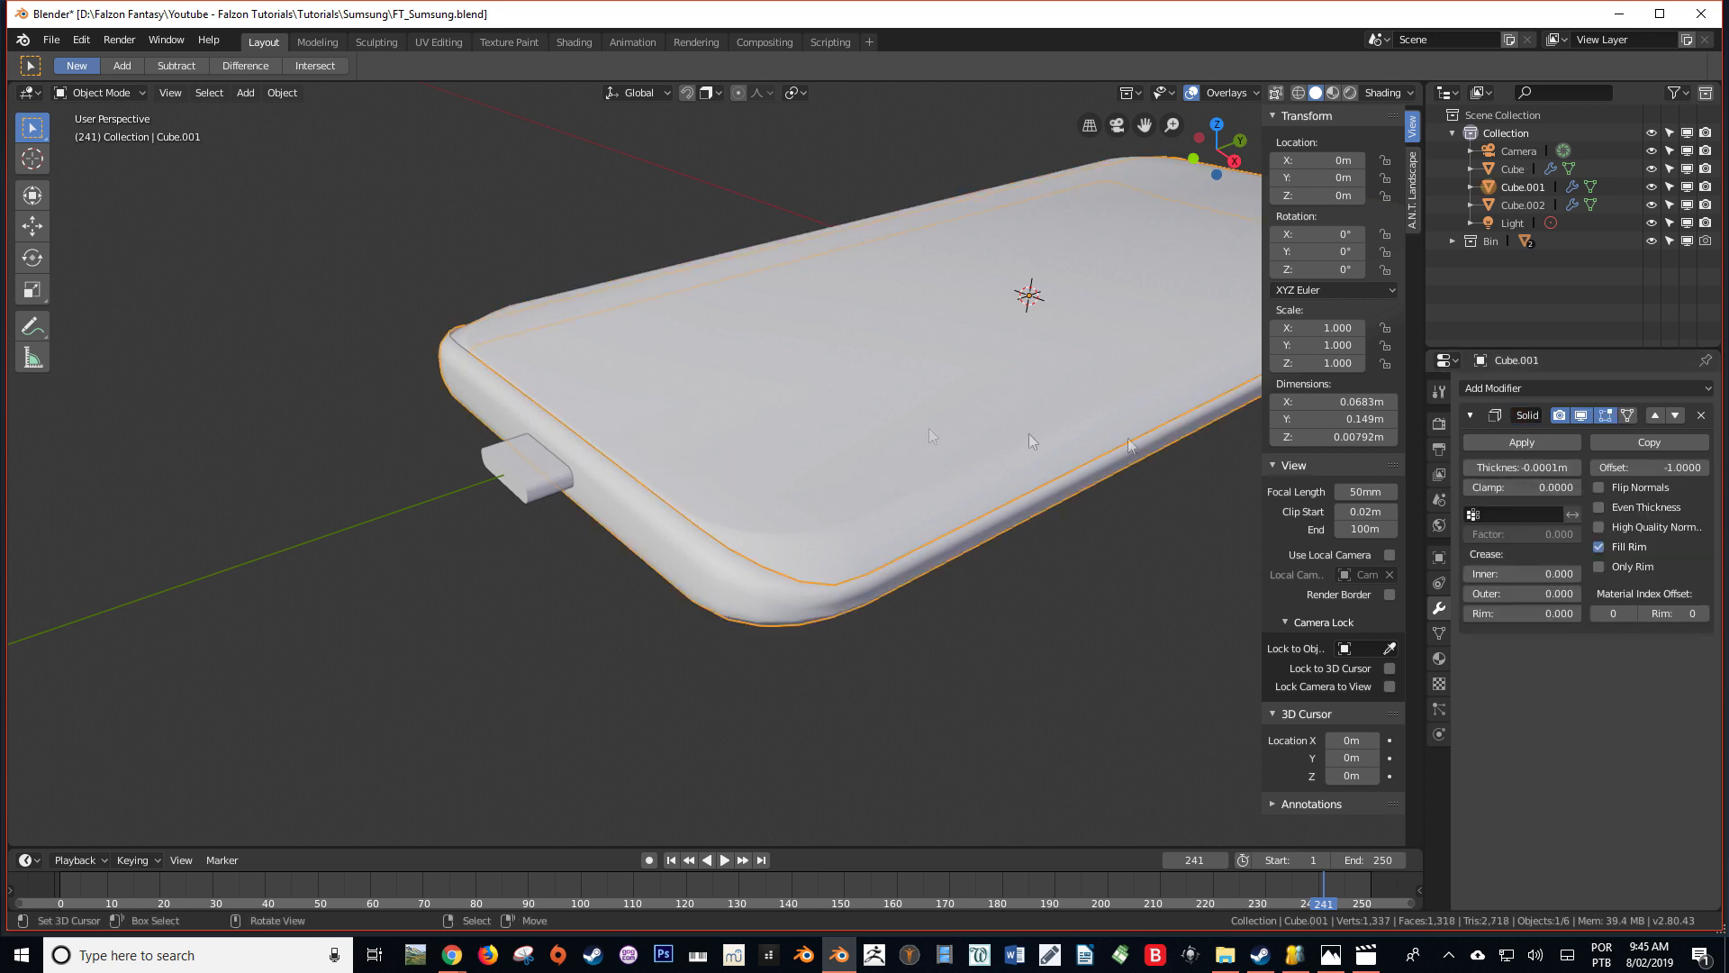
left_click(1525, 389)
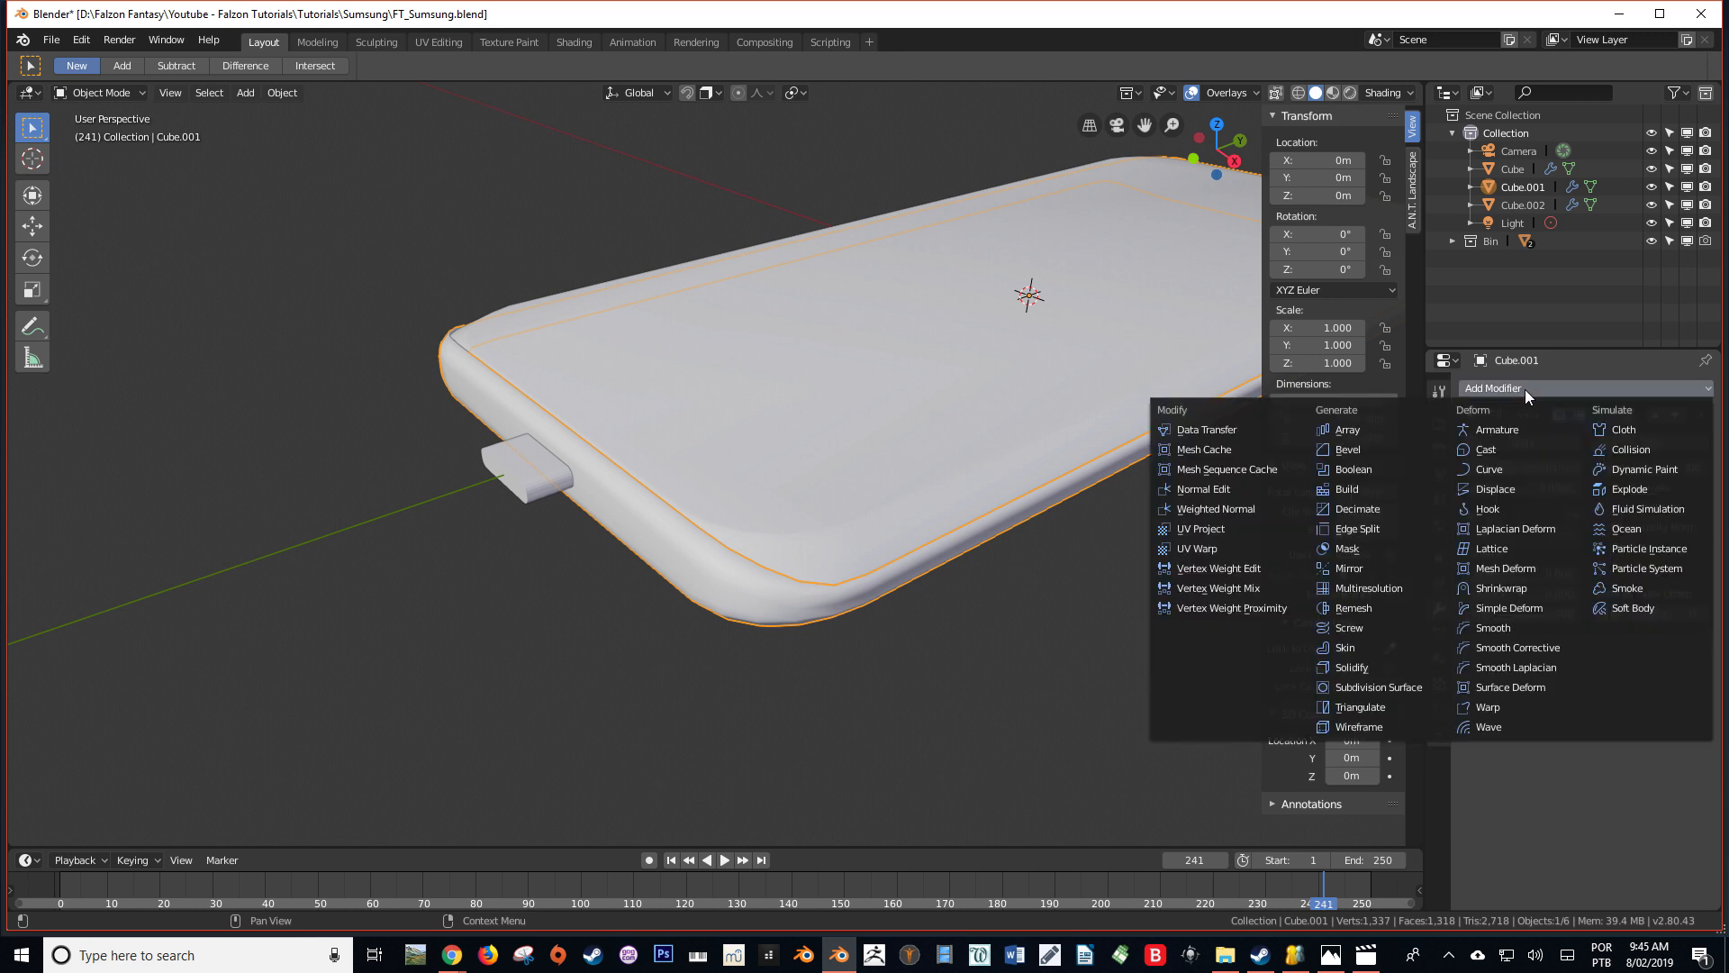
left_click(1526, 390)
left_click(1526, 389)
left_click(1712, 389)
left_click(1354, 468)
left_click(1701, 724)
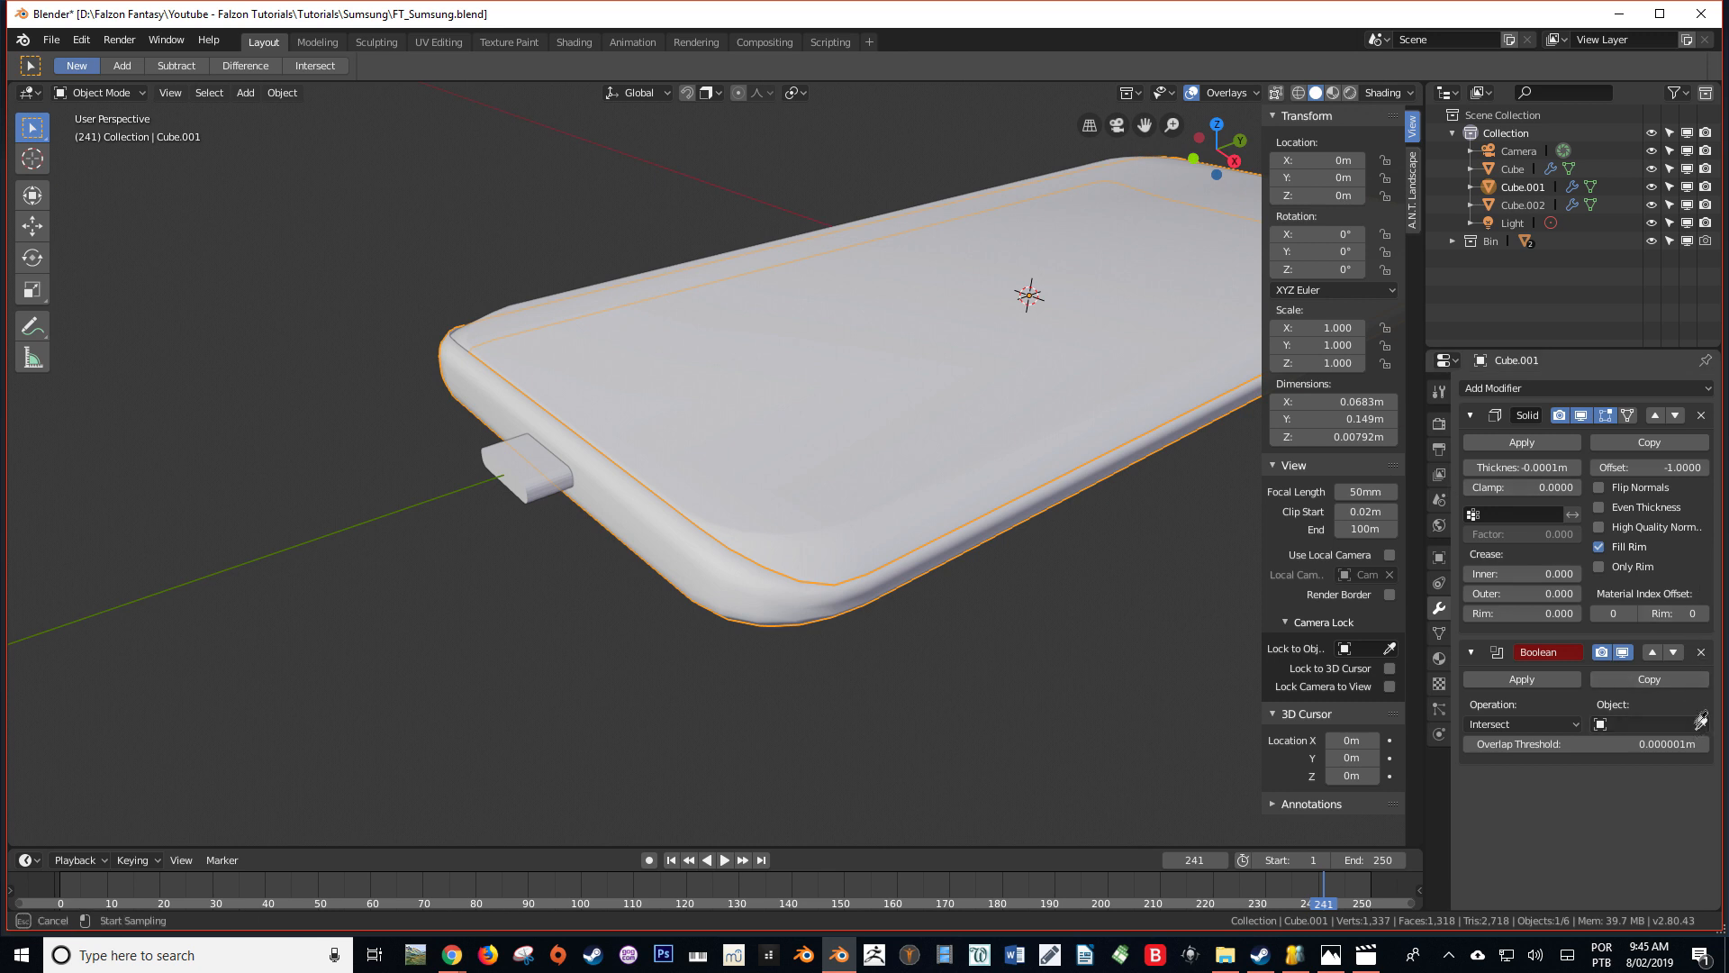
left_click(537, 478)
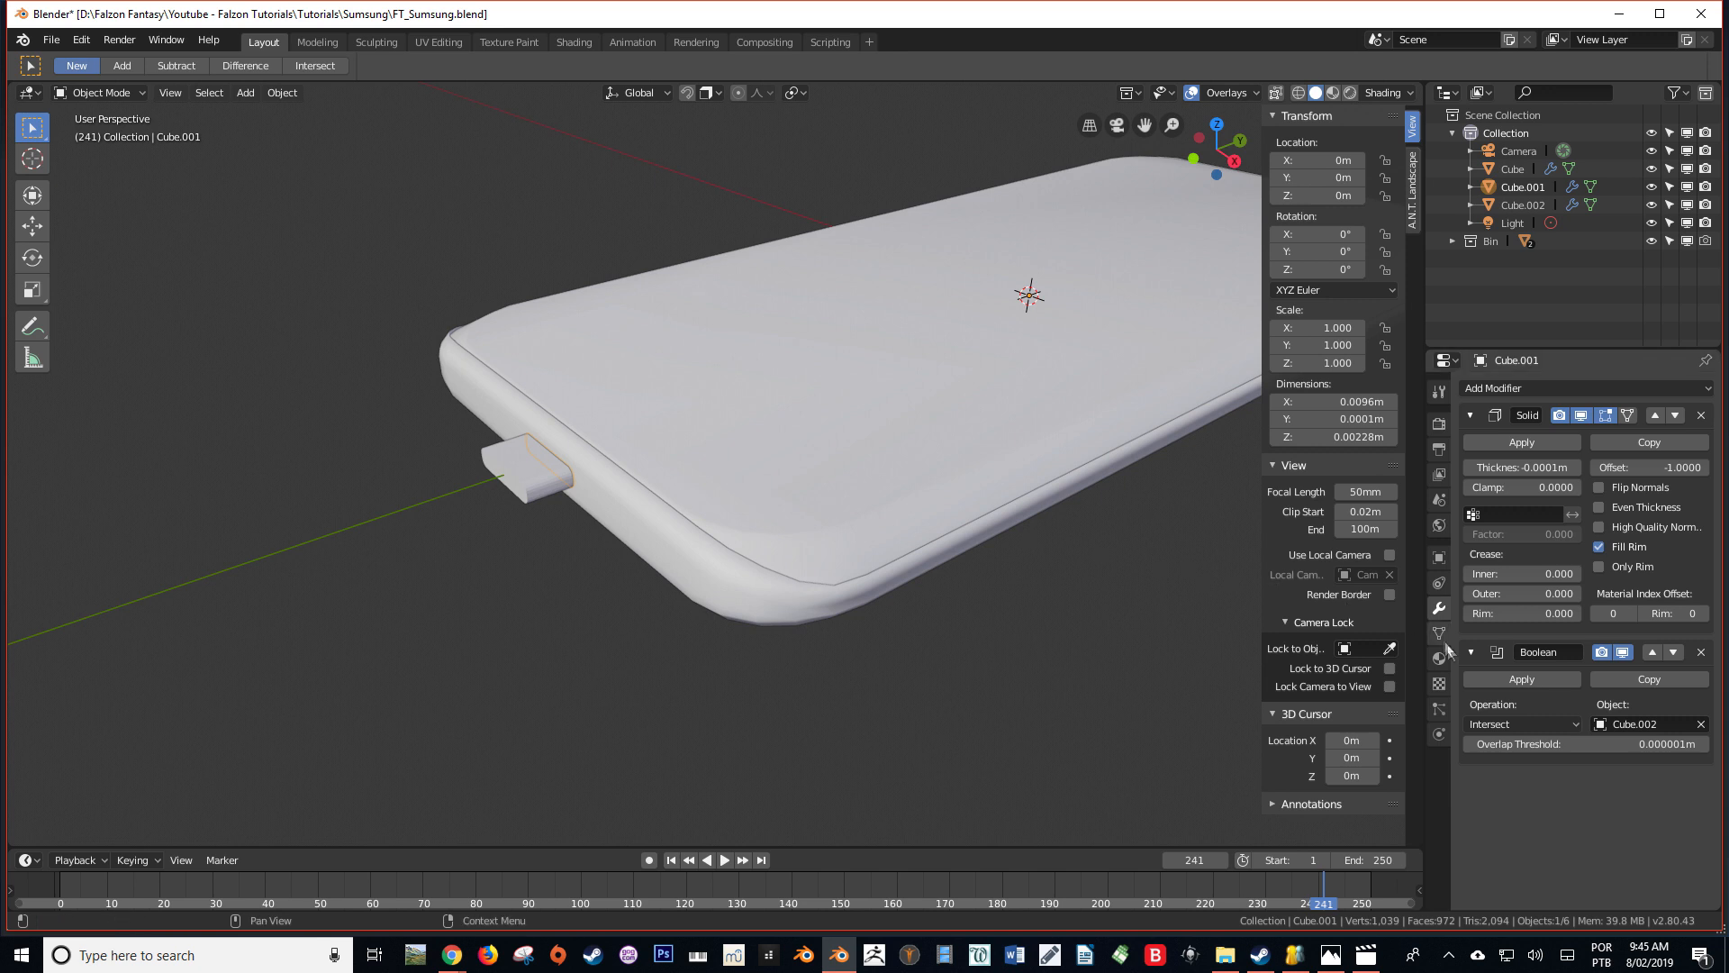
Place the side frame's Boolean modifier above its Solidify modifier and set the operation to Difference
left_click(1654, 652)
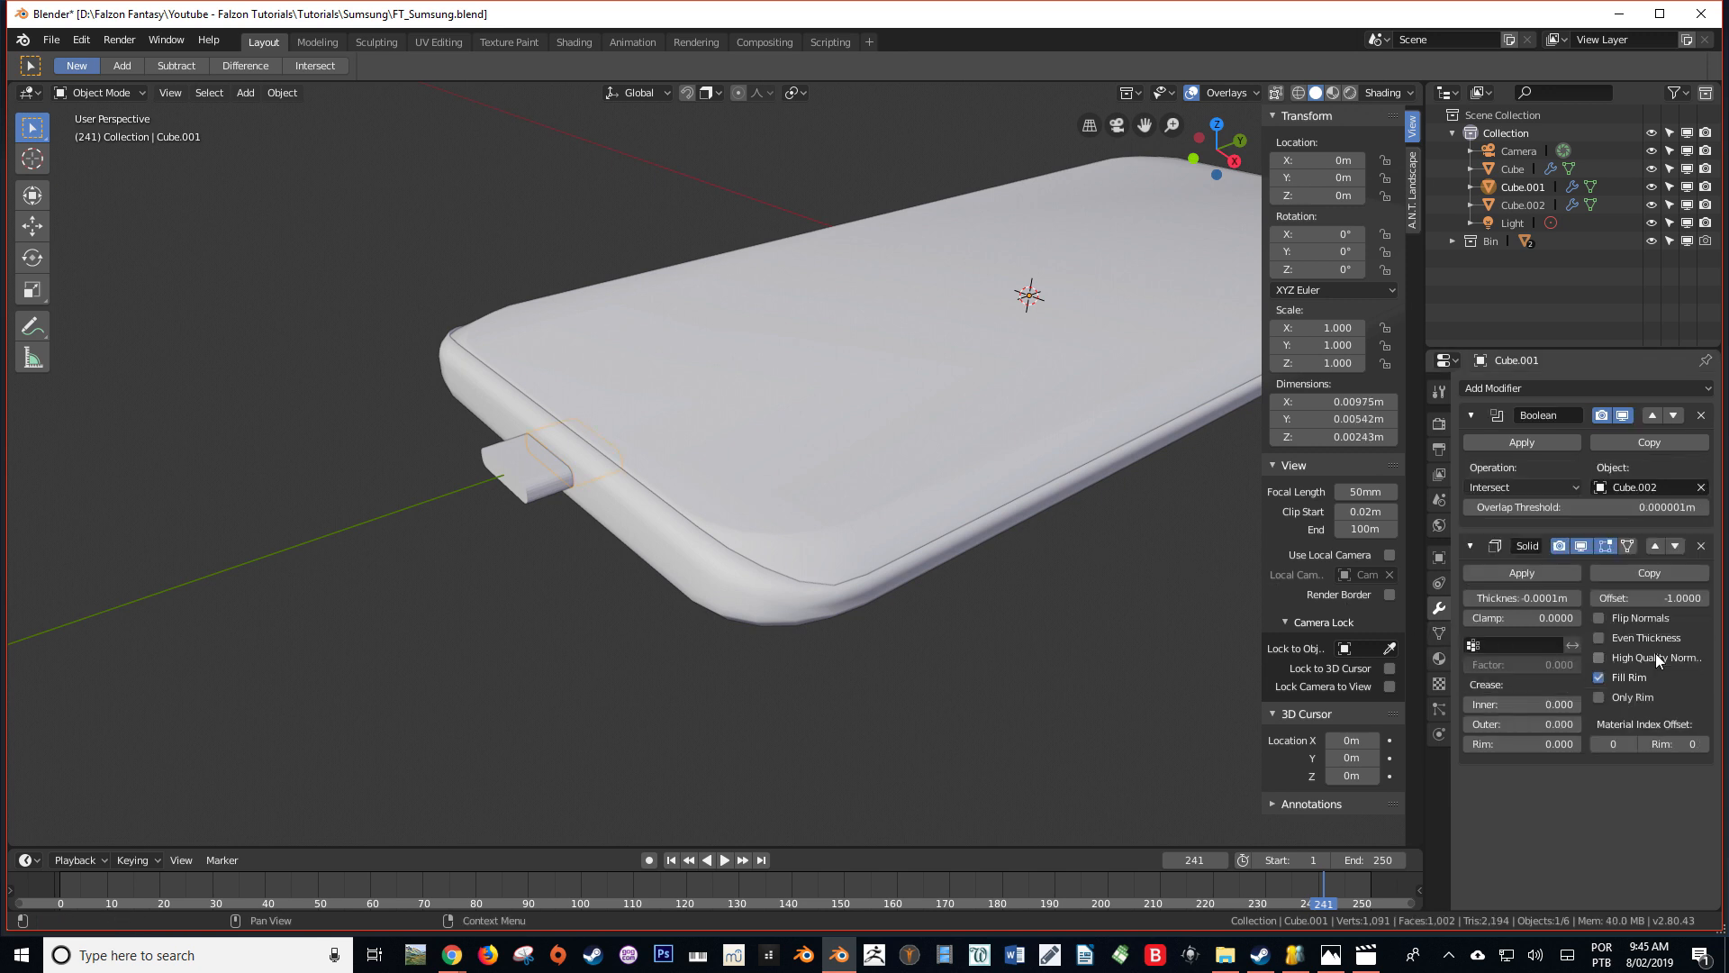
left_click(1546, 491)
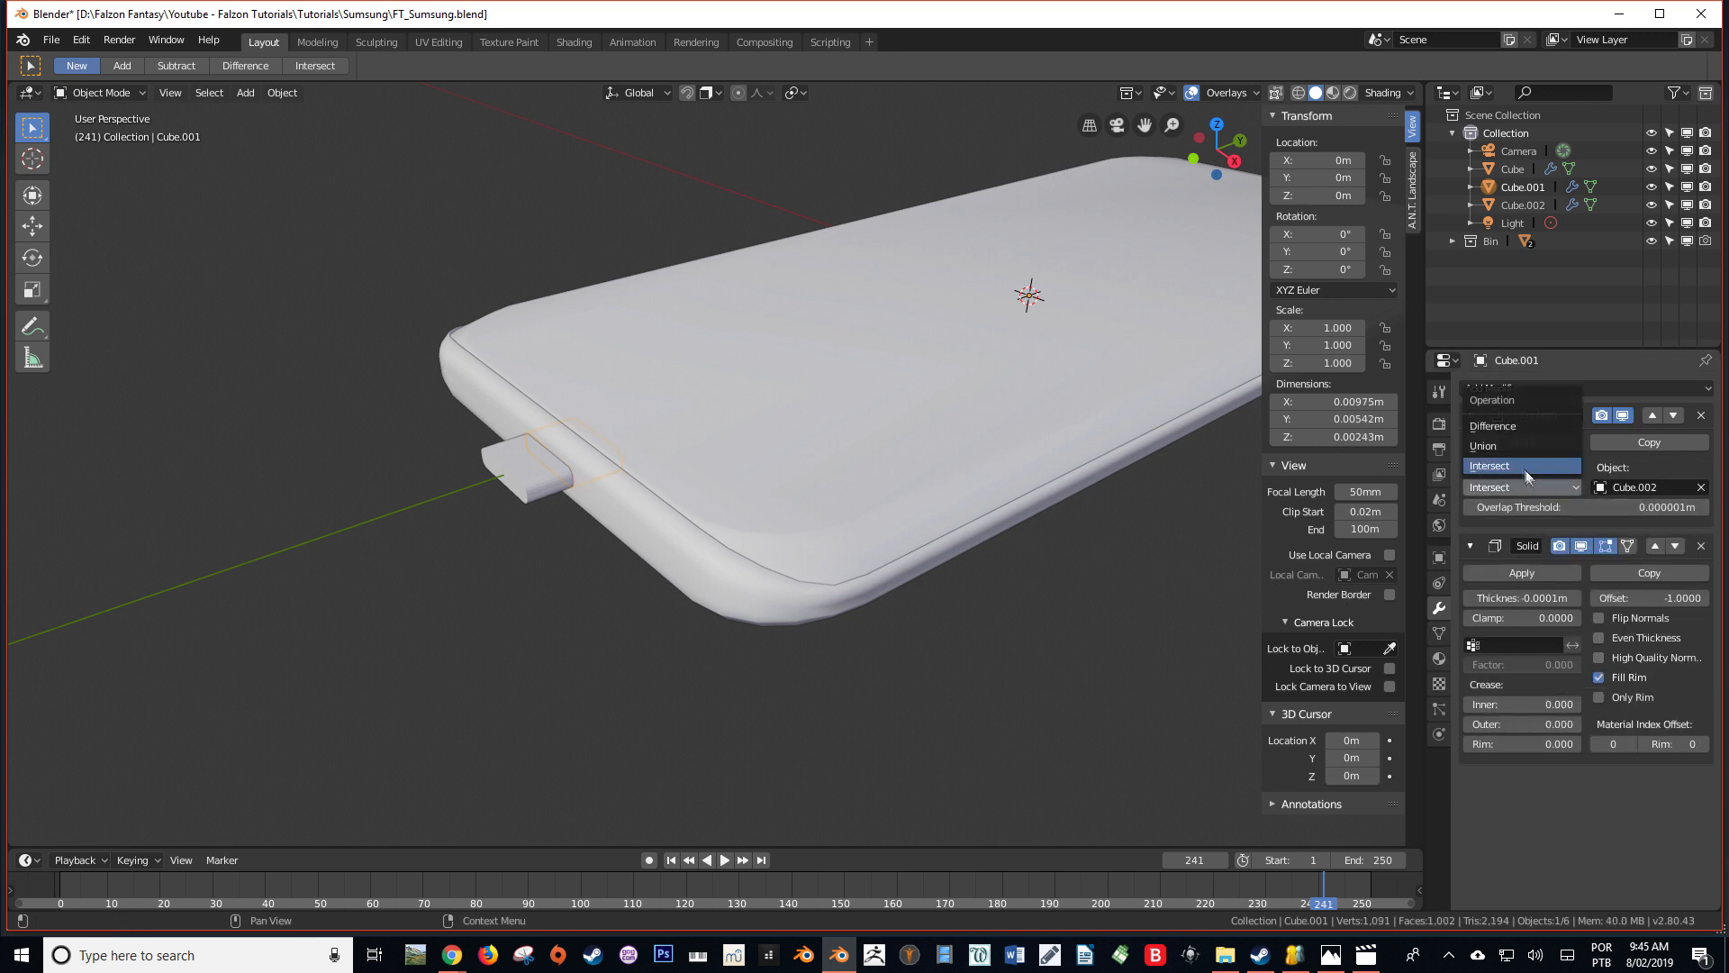
left_click(1504, 425)
Select the small cutting block at the phone's short end
mouse_move(857, 567)
middle_mouse_down()
mouse_move(764, 574)
mouse_move(822, 603)
mouse_move(796, 598)
mouse_move(869, 587)
middle_mouse_up()
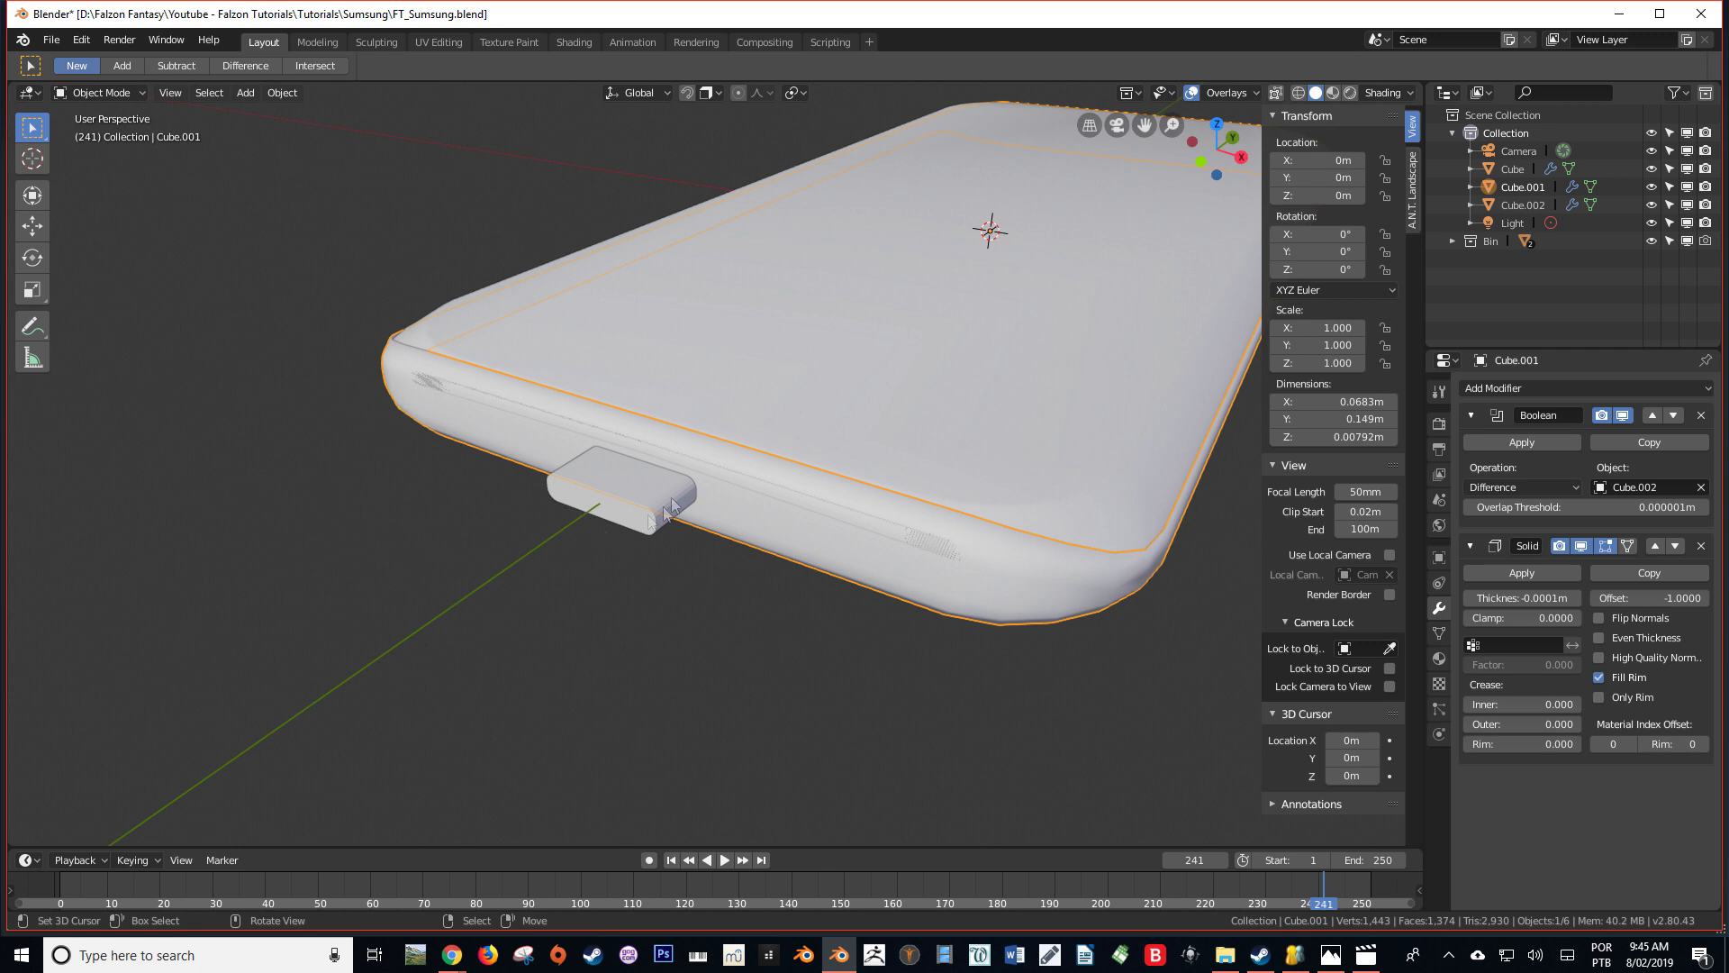
left_click(631, 488)
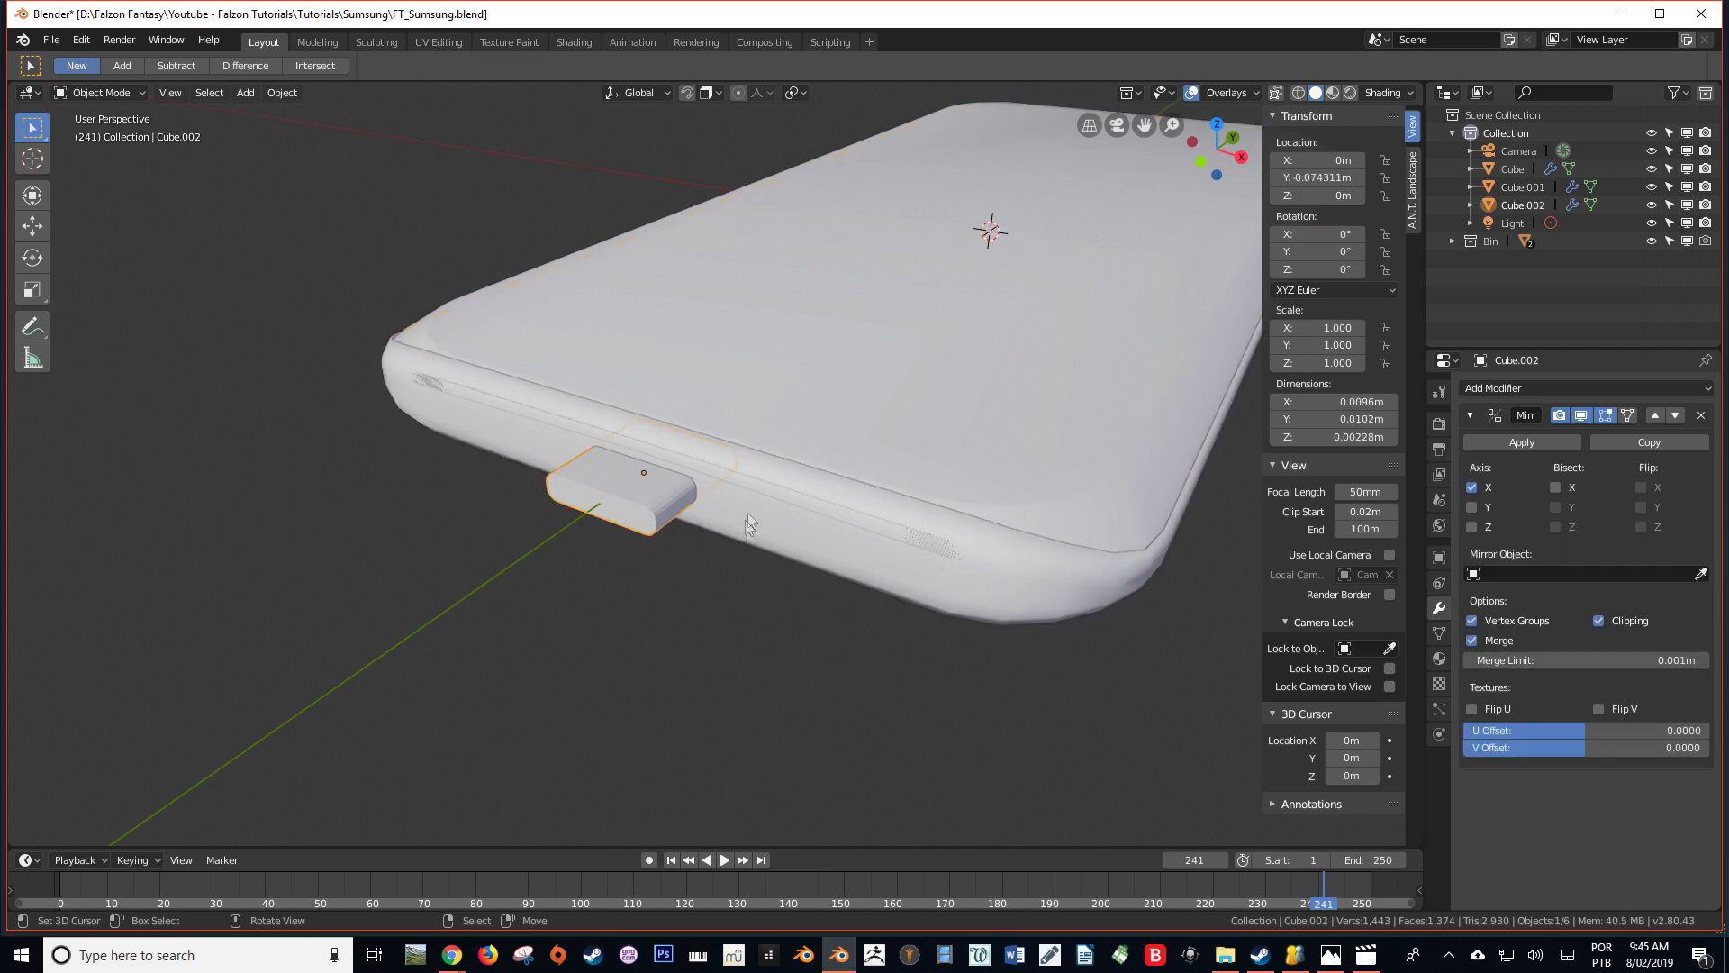
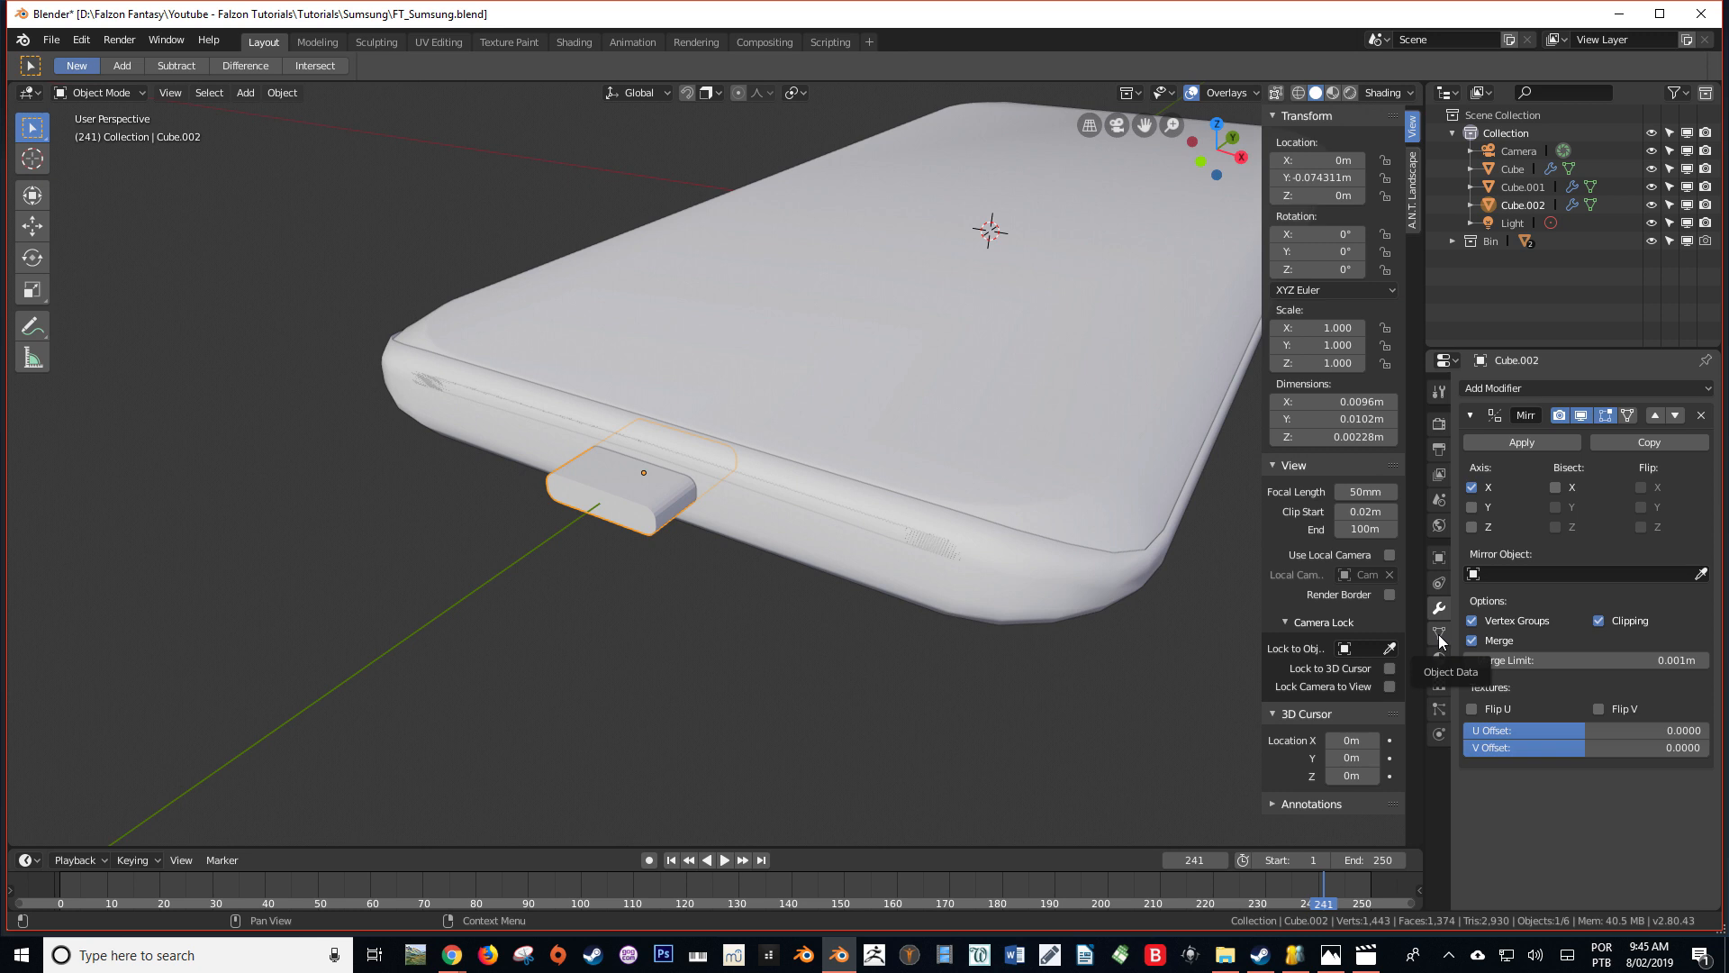
Set the small cutting block's viewport display to Bounds
left_click(1440, 557)
left_click(1508, 749)
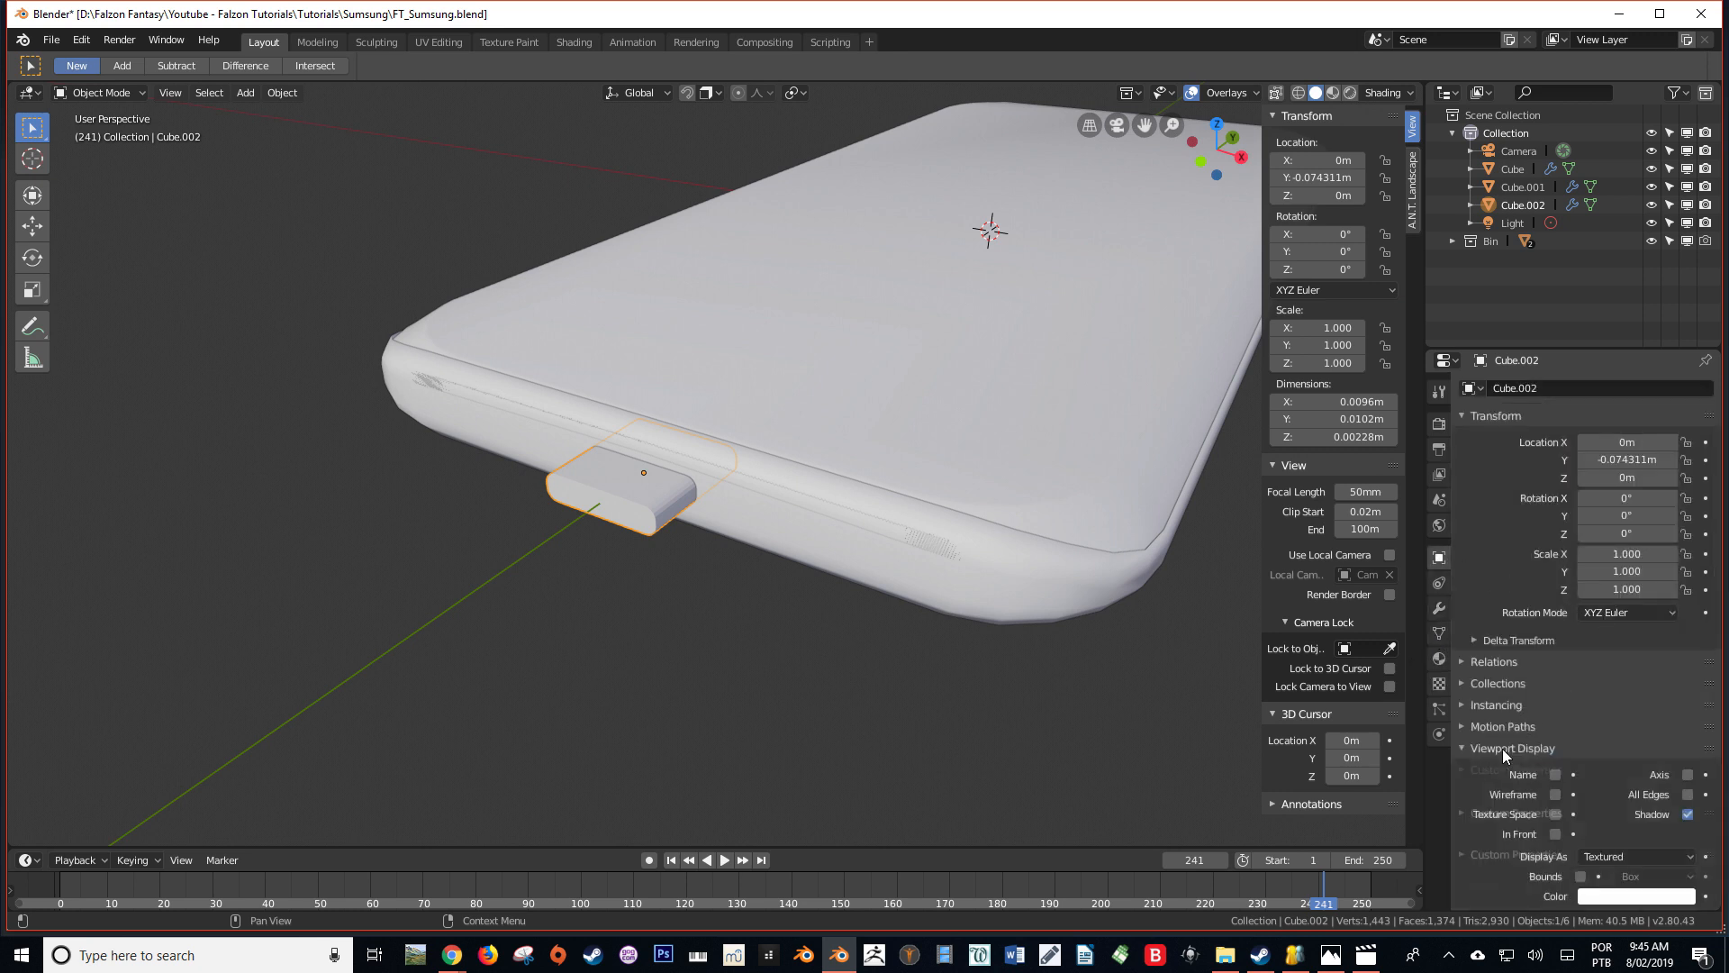
left_click(1585, 856)
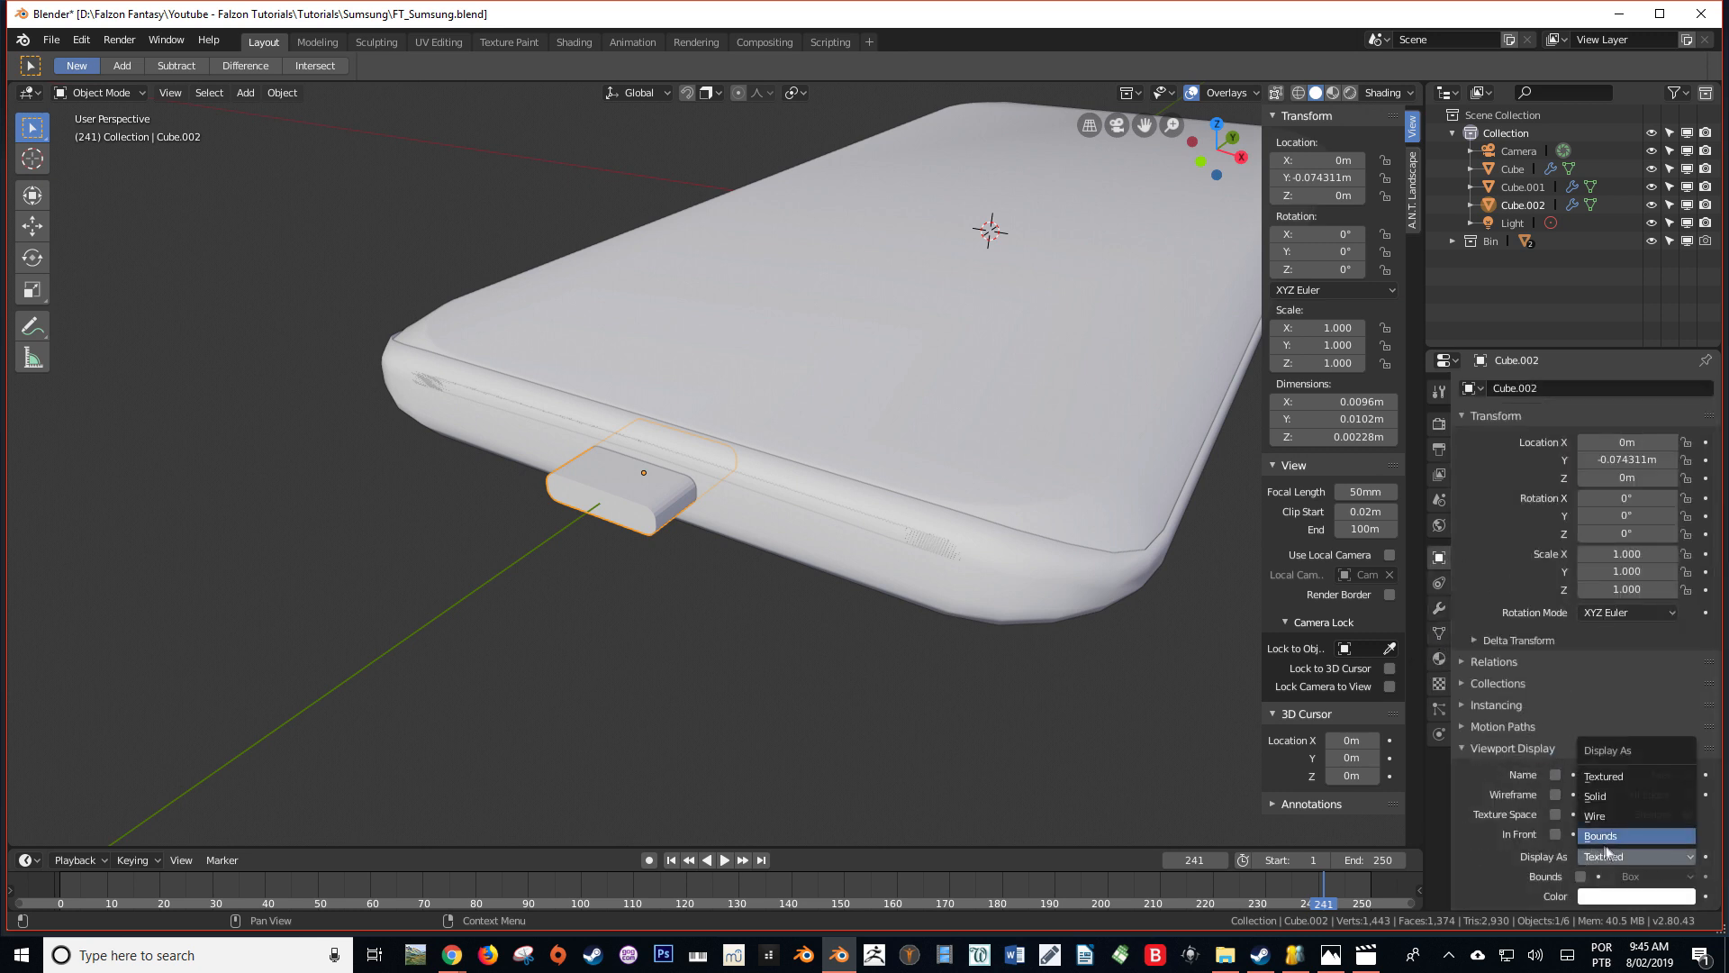
left_click(1596, 816)
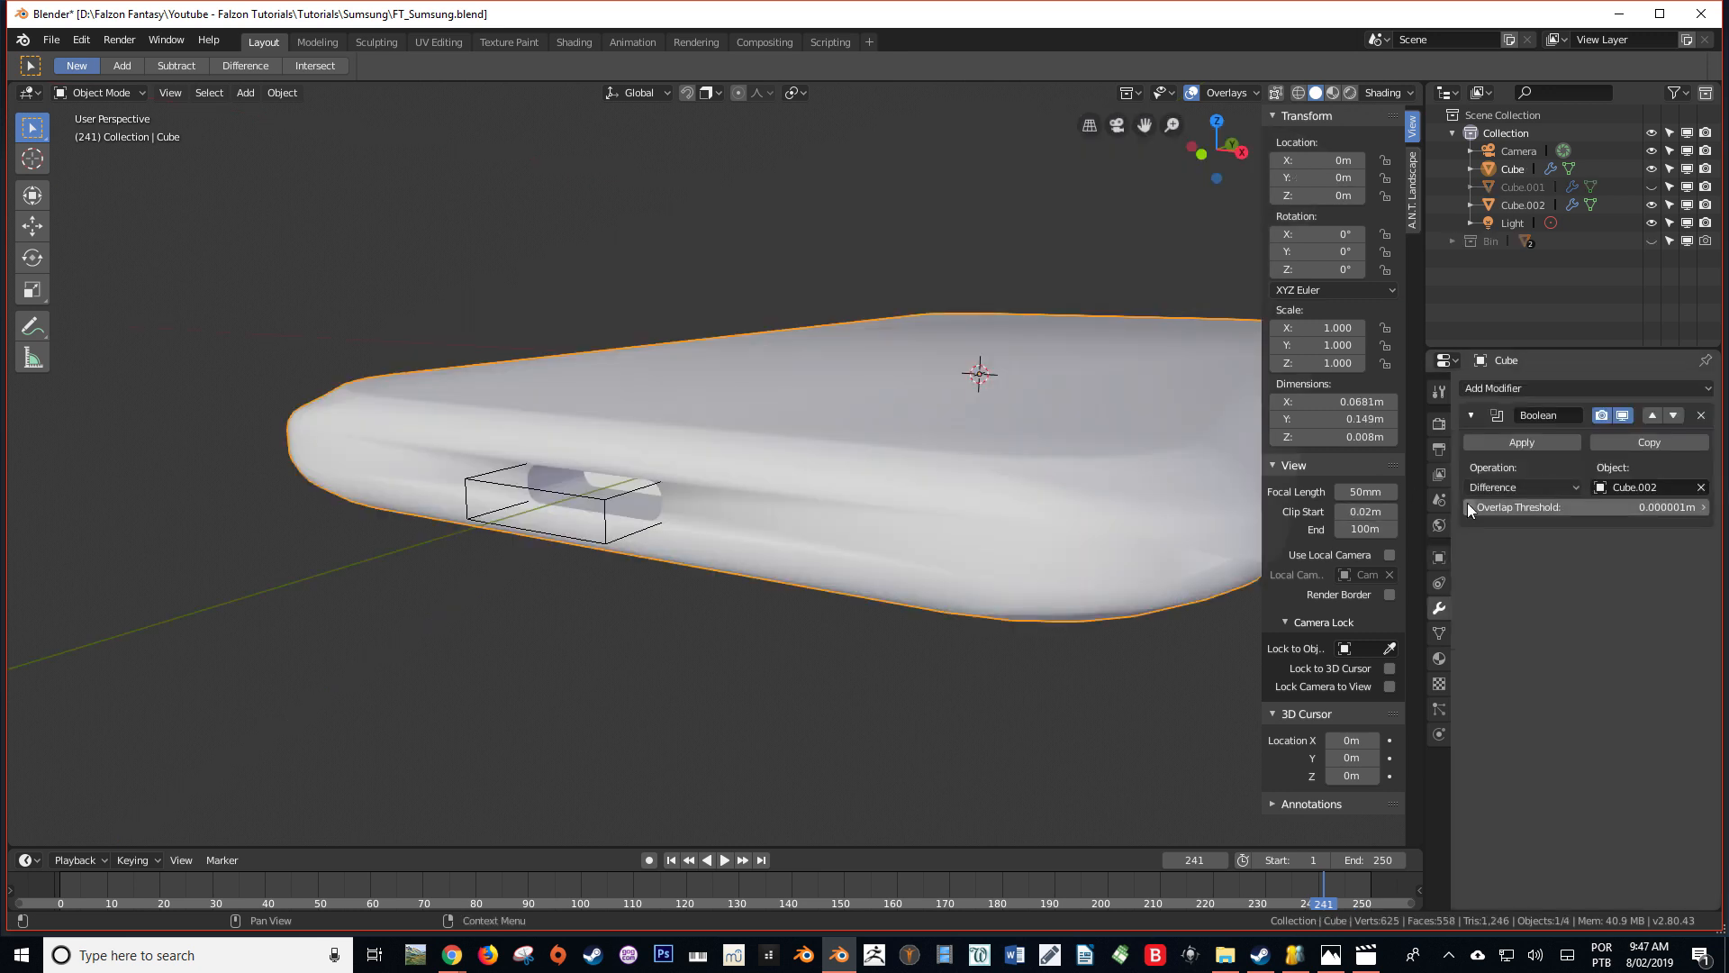
Add an Edge Split modifier to the phone body
middle_click_drag(870, 548, 689, 600)
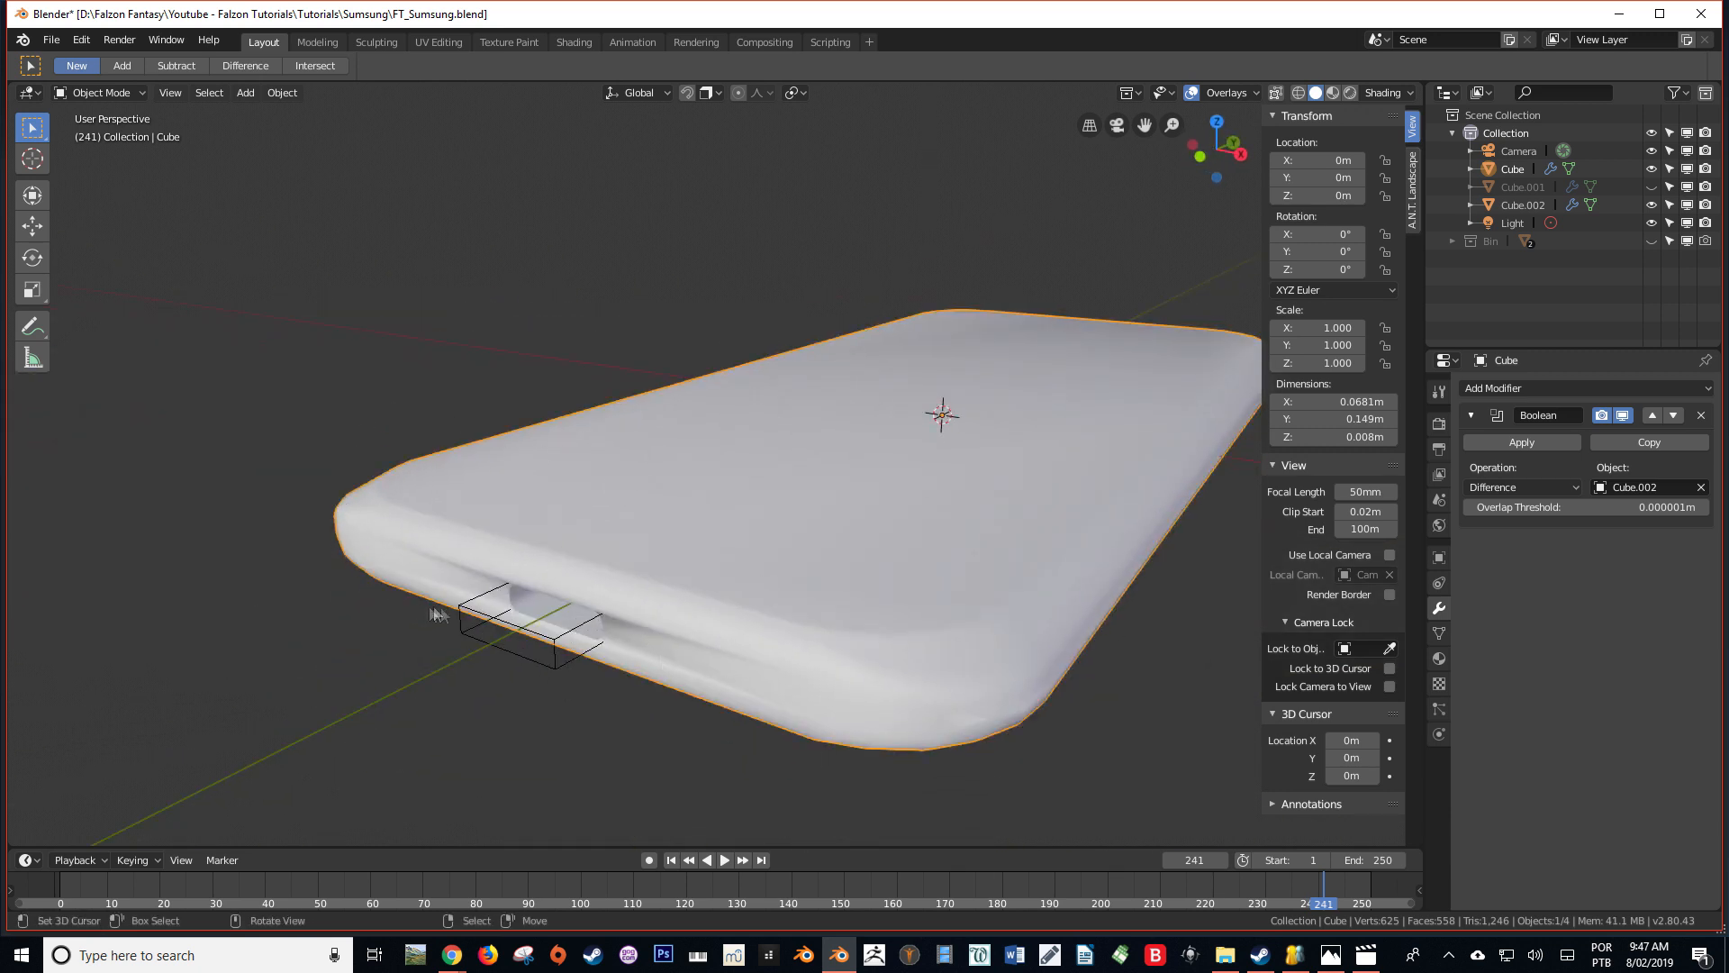
left_click(1531, 388)
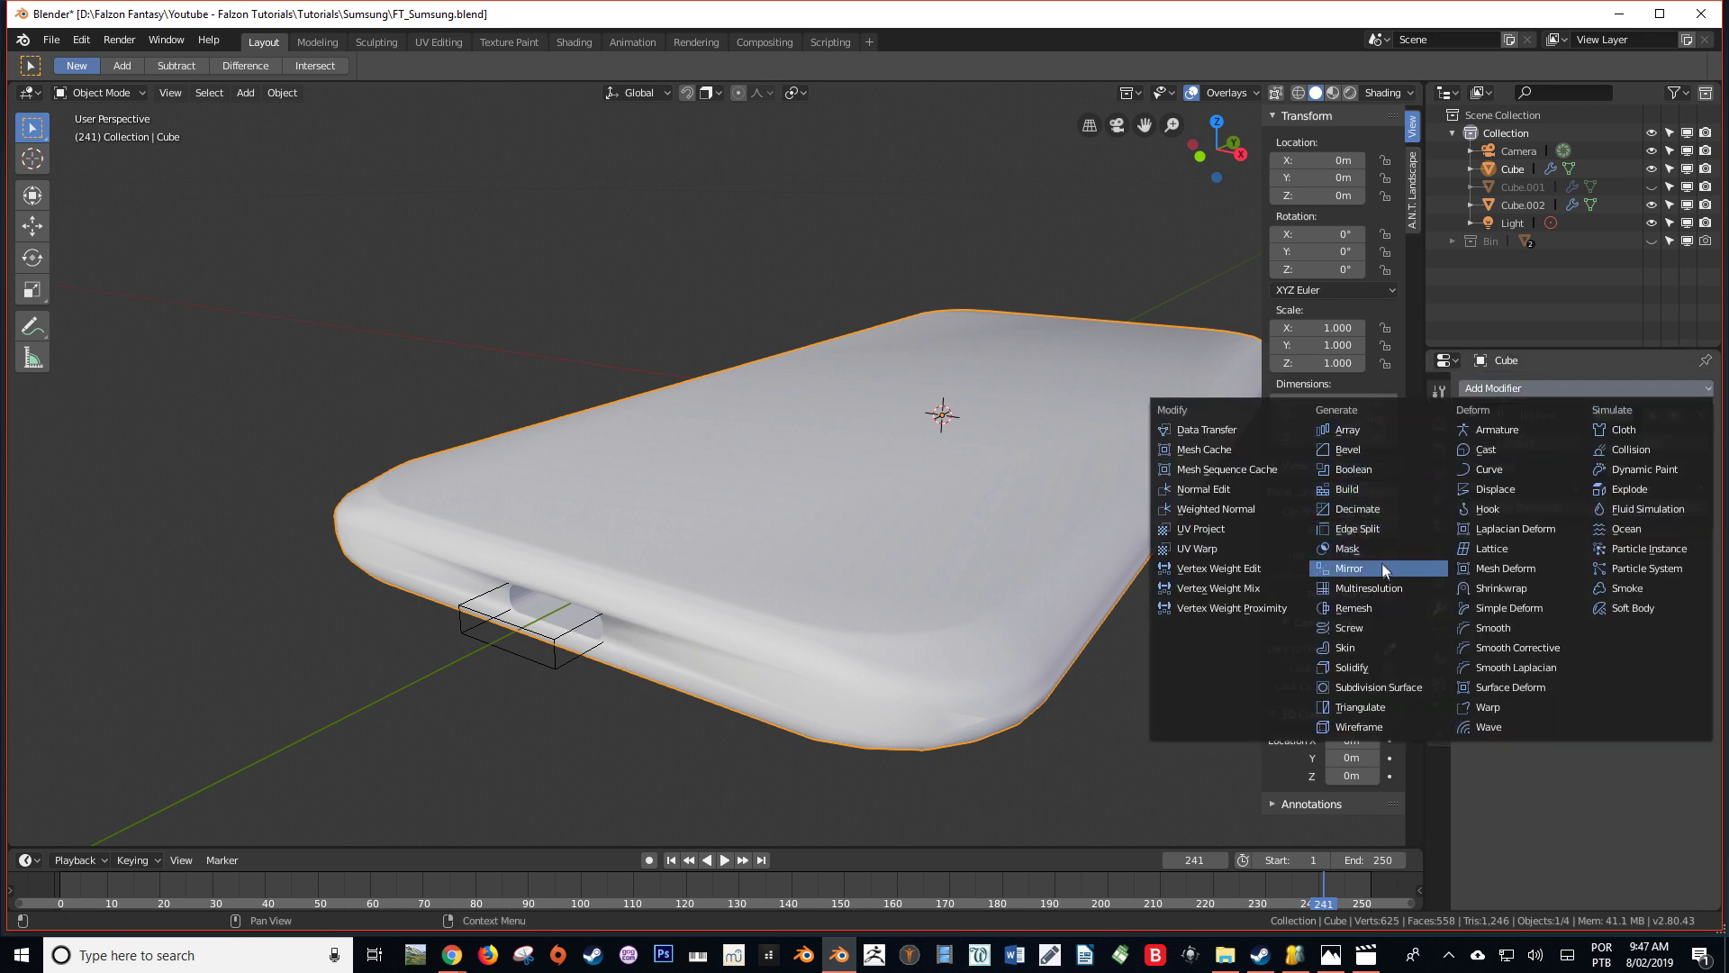
left_click(1378, 530)
middle_click_drag(652, 629, 689, 630)
scroll(670, 559, "up", 2)
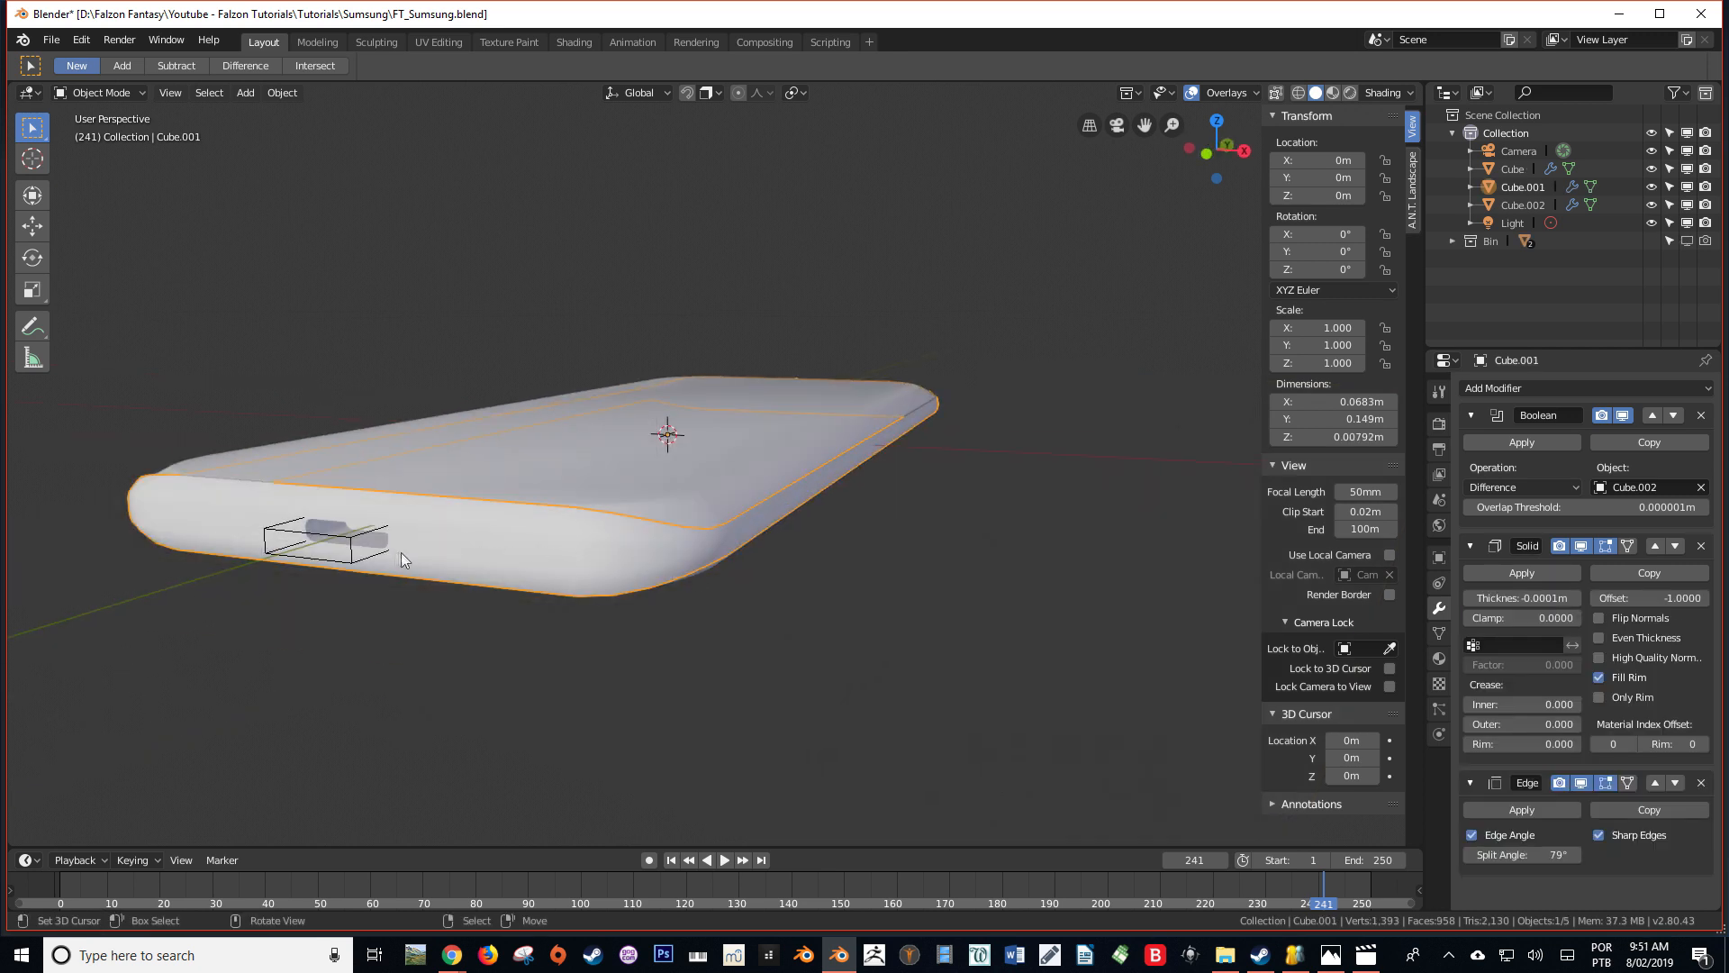
Add a cylinder mesh and scale it down to about 0.005
middle_click_drag(401, 553, 679, 597)
key("alt+a")
key("shift+a")
mouse_move(621, 590)
left_click(751, 677)
key("s")
left_click(991, 449)
key("s")
left_click(839, 430)
Move the cylinder along Y to the phone's short end and rotate its mesh 90° to point along the phone's length
key("KP_7")
key("g")
key("y")
left_click(835, 800)
key("KP_3")
key("Tab")
type("r90")
key("Return")
Resize the cylinder's mesh to about 0.0039 m in diameter and shift it along X to sit beside the rounded port
middle_click_drag(531, 489, 668, 485, "shift")
key("s")
left_click(707, 477)
key("KP_1")
scroll(708, 477, "up", 5)
key("s")
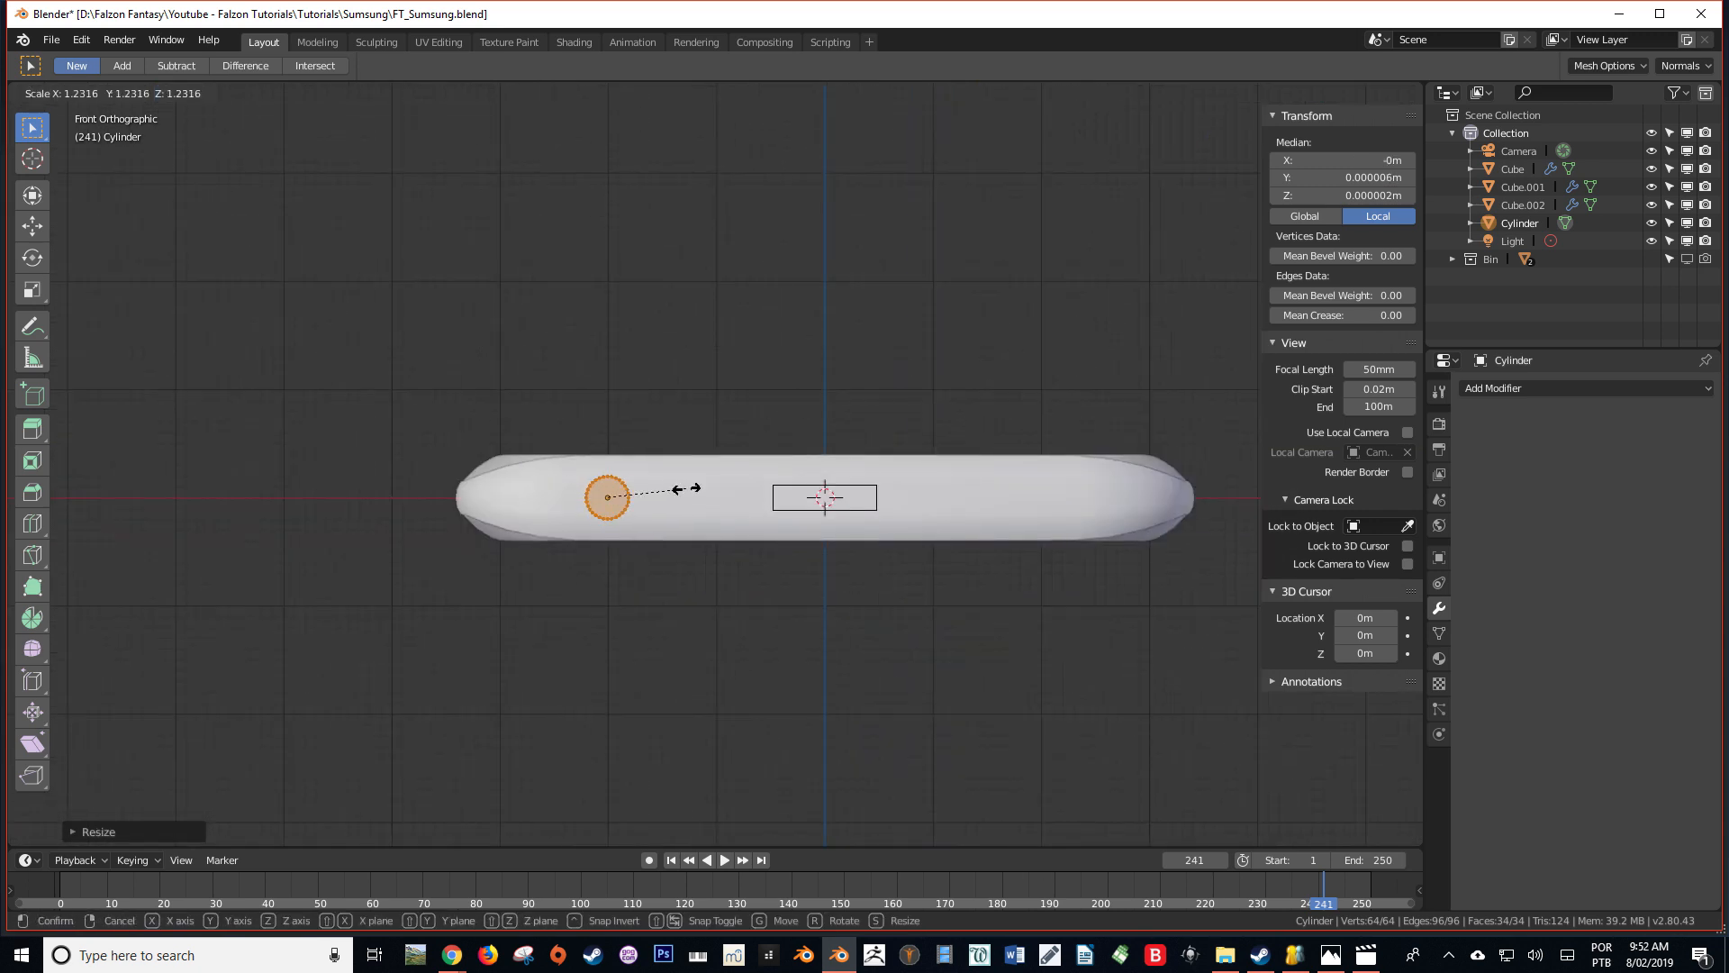
left_click(682, 489)
key("g")
key("x")
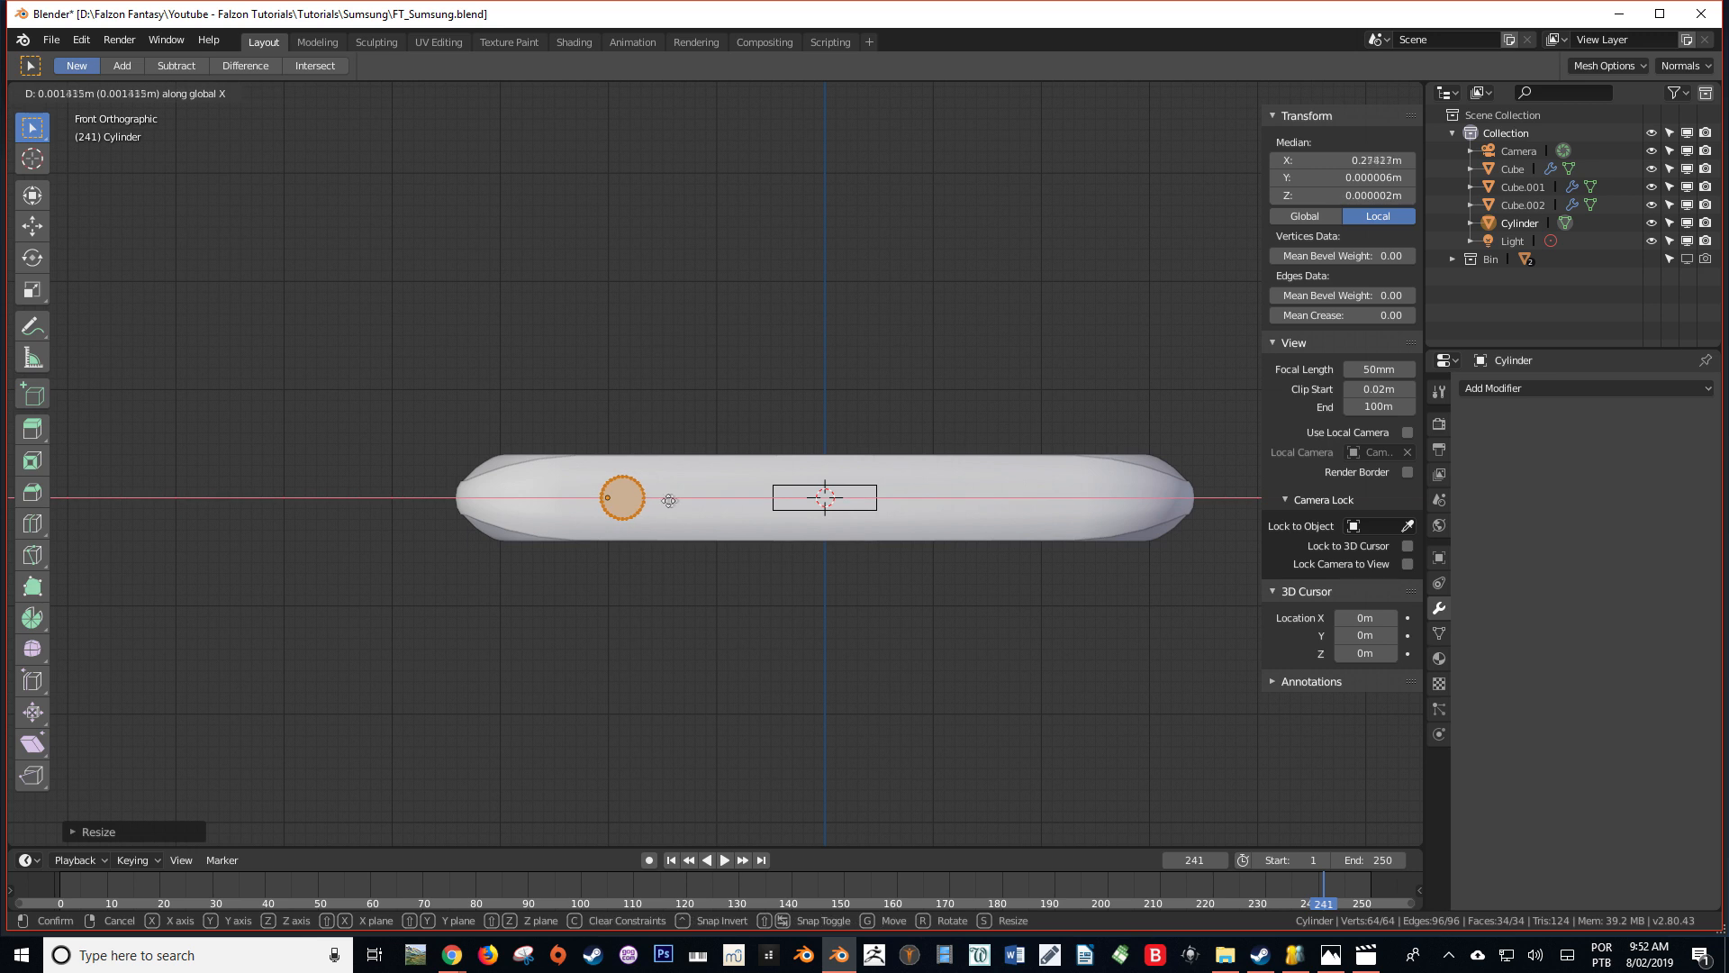
left_click(692, 498)
Scale the cylinder's mesh along Y to about 0.0138 m long and move the cylinder along Y through the short end
middle_click_drag(692, 498, 616, 500)
key("s")
key("y")
left_click(788, 515)
key("Tab")
key("g")
key("y")
left_click(750, 499)
right_click(675, 616)
scroll(616, 500, "up", 2)
right_click(446, 515)
middle_click_drag(451, 510, 532, 566)
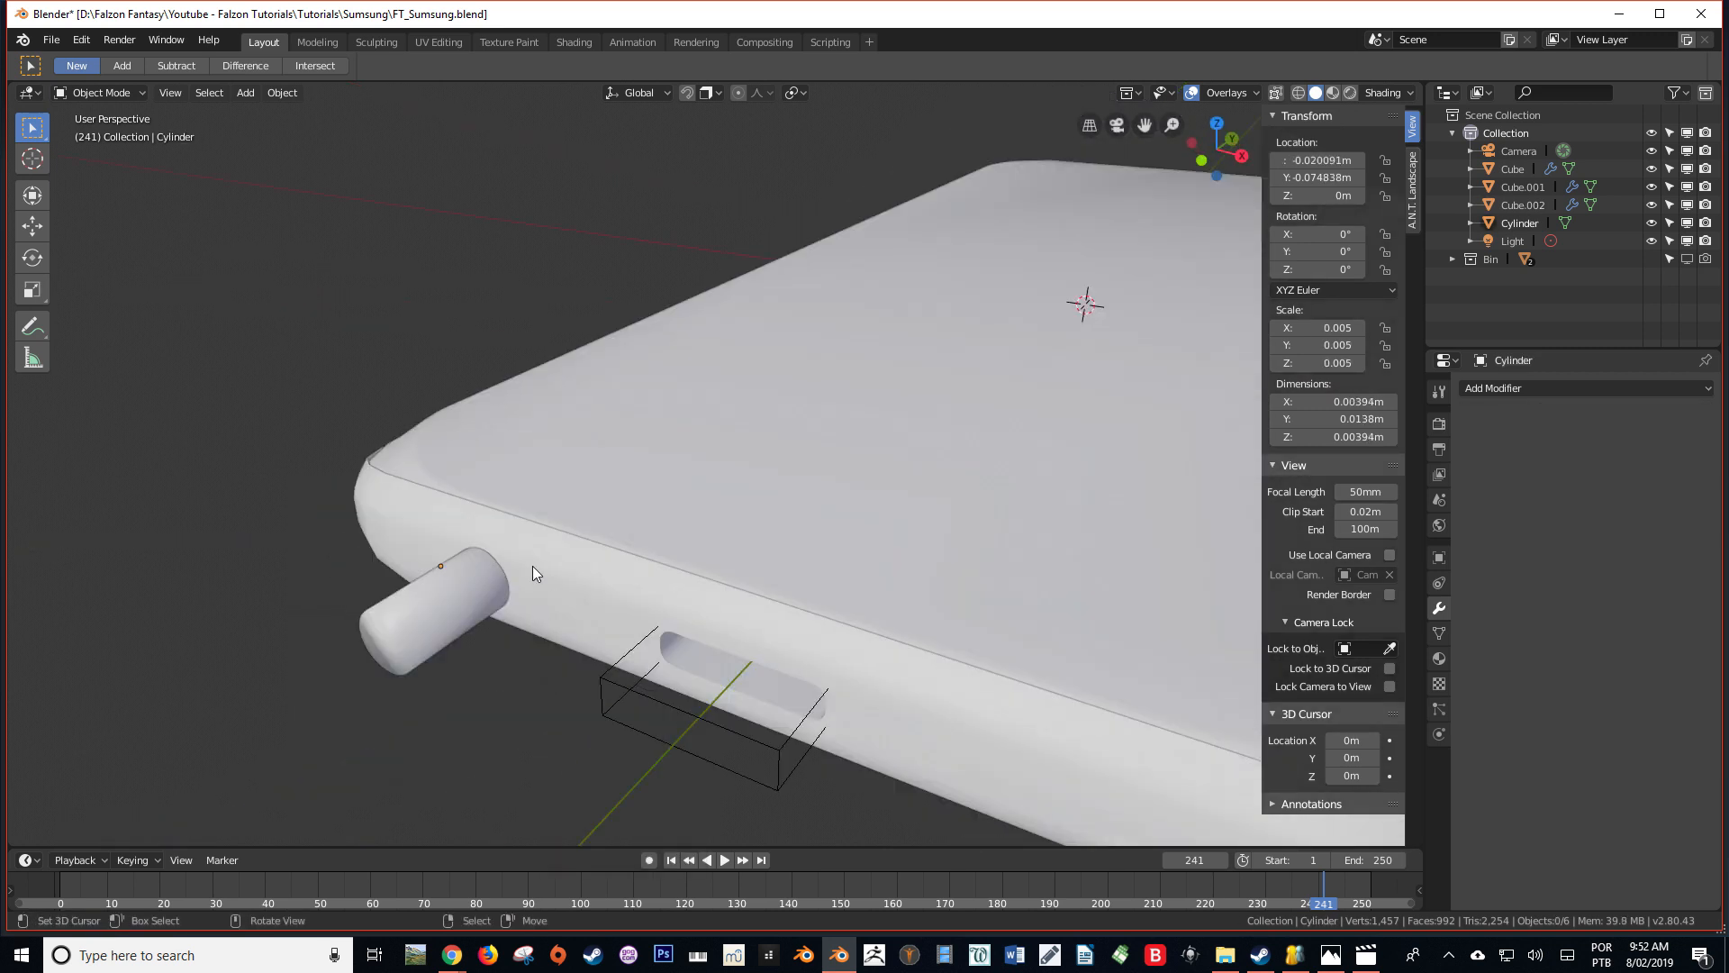
Save the file and copy the side frame's Boolean modifier, with the cylinder as the copy's object
right_click(576, 569)
key("ctrl+s")
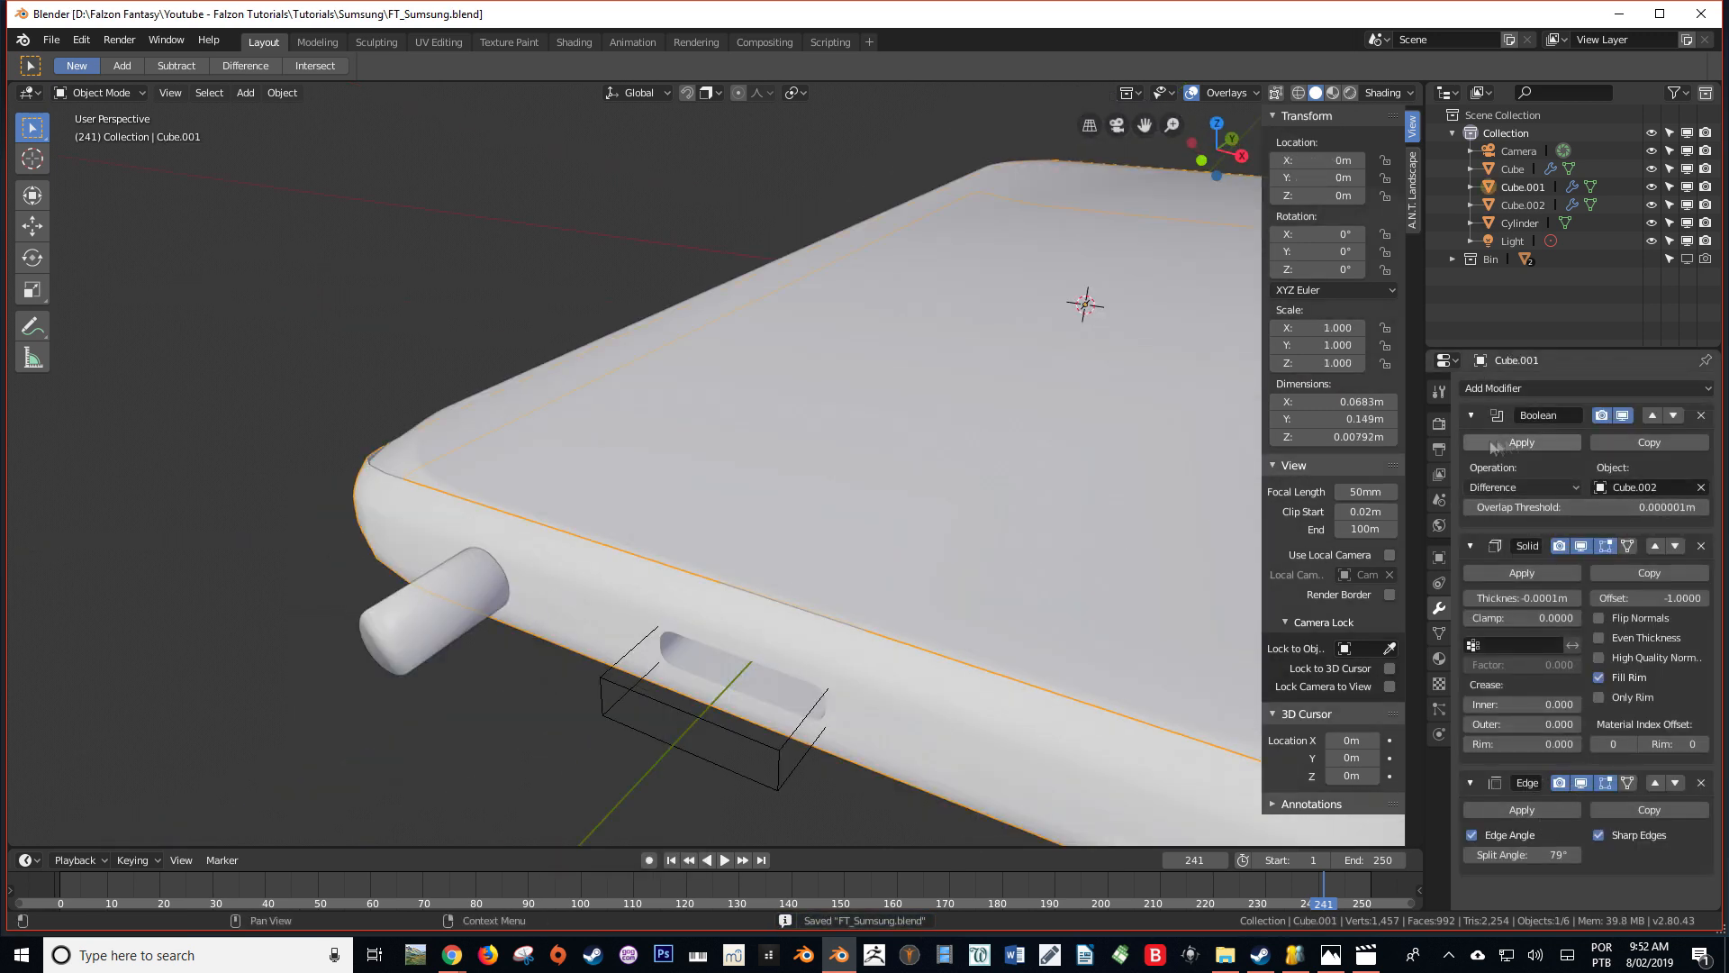
left_click(1657, 440)
key("e")
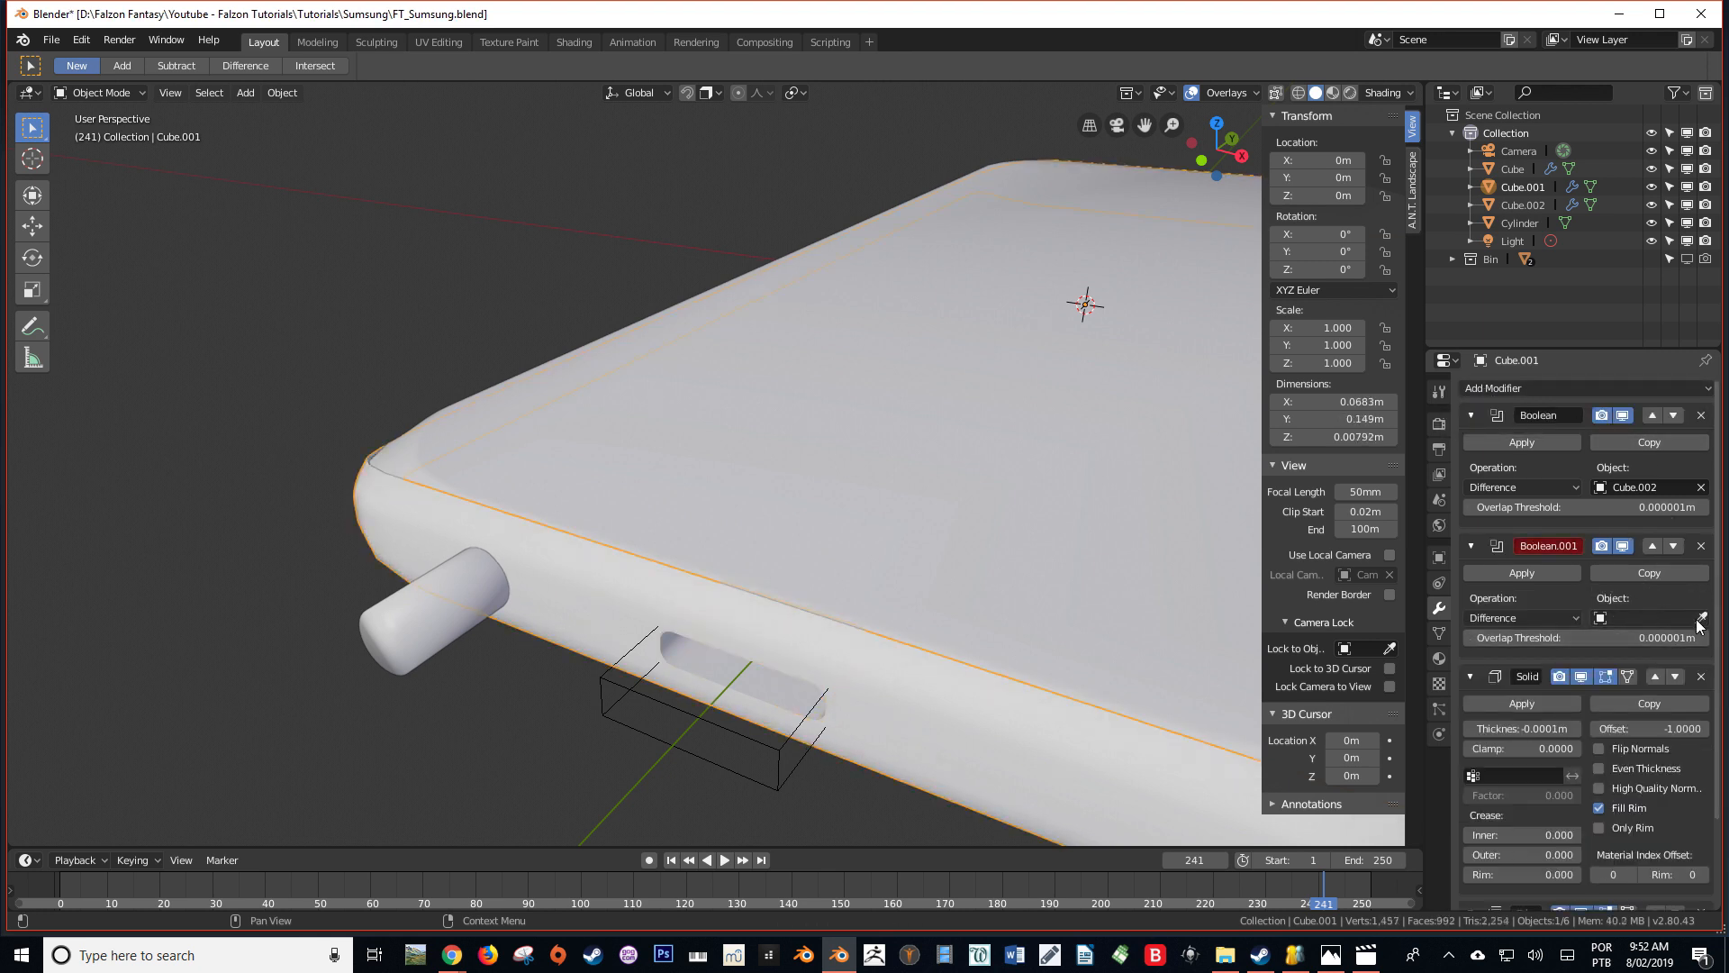
left_click(400, 635)
Set the cylinder's viewport display to Bounds
right_click(399, 634)
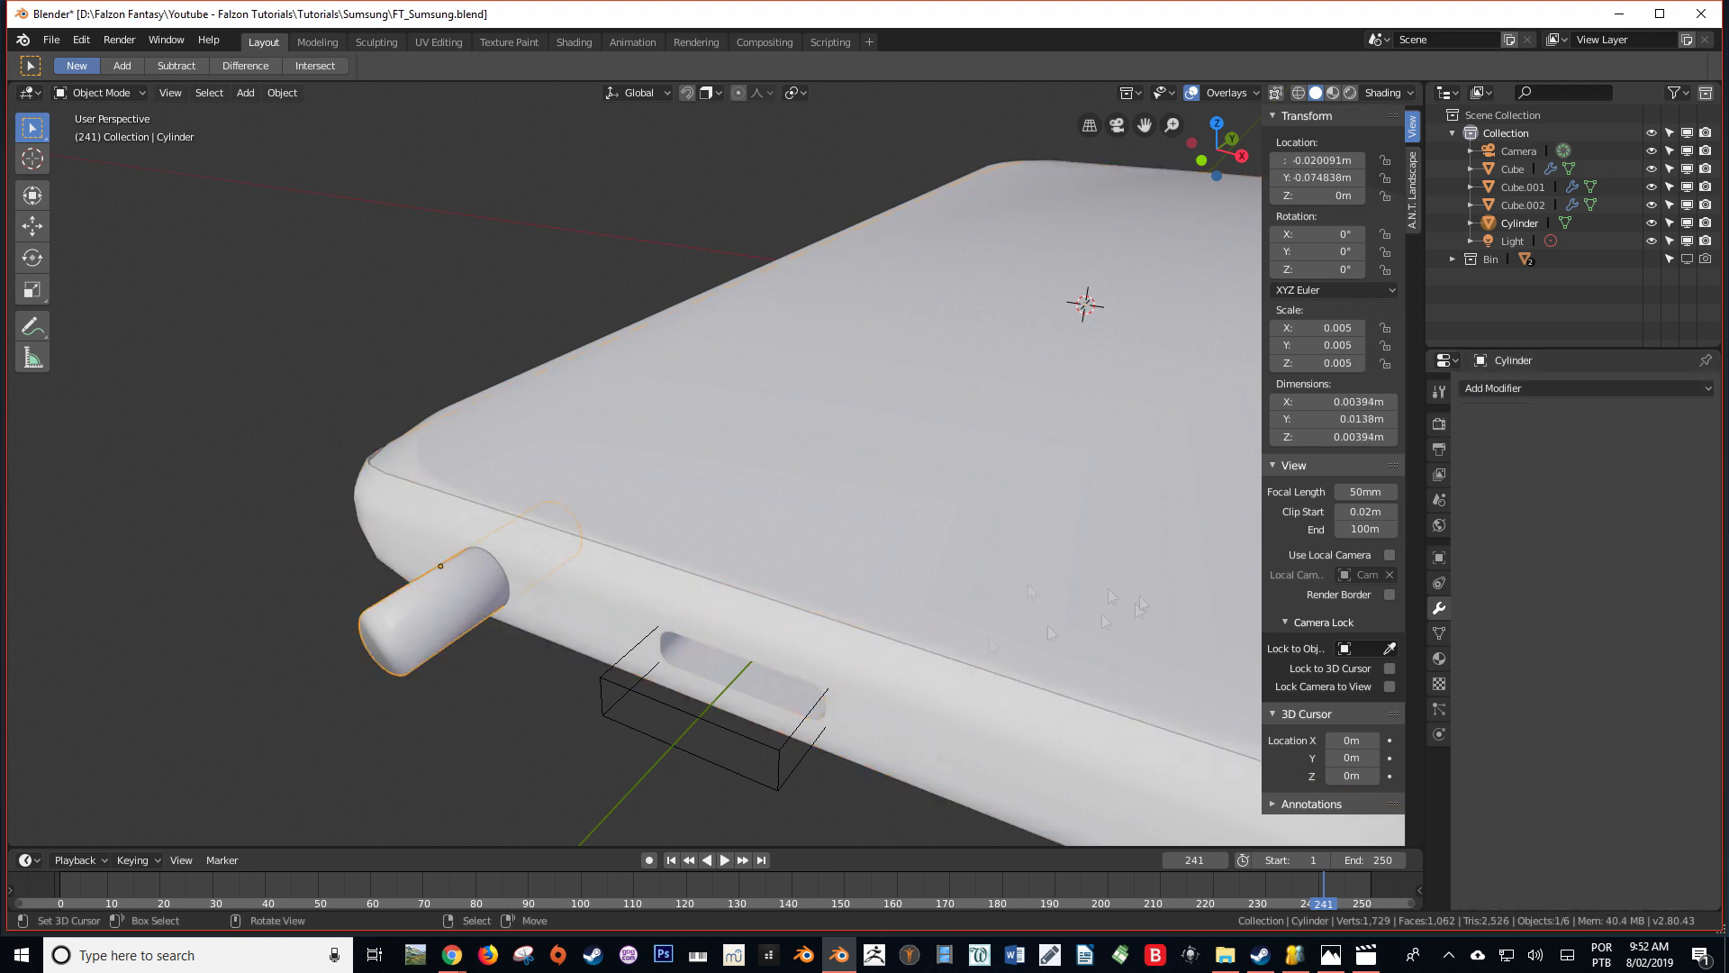
left_click(1439, 557)
left_click(1639, 857)
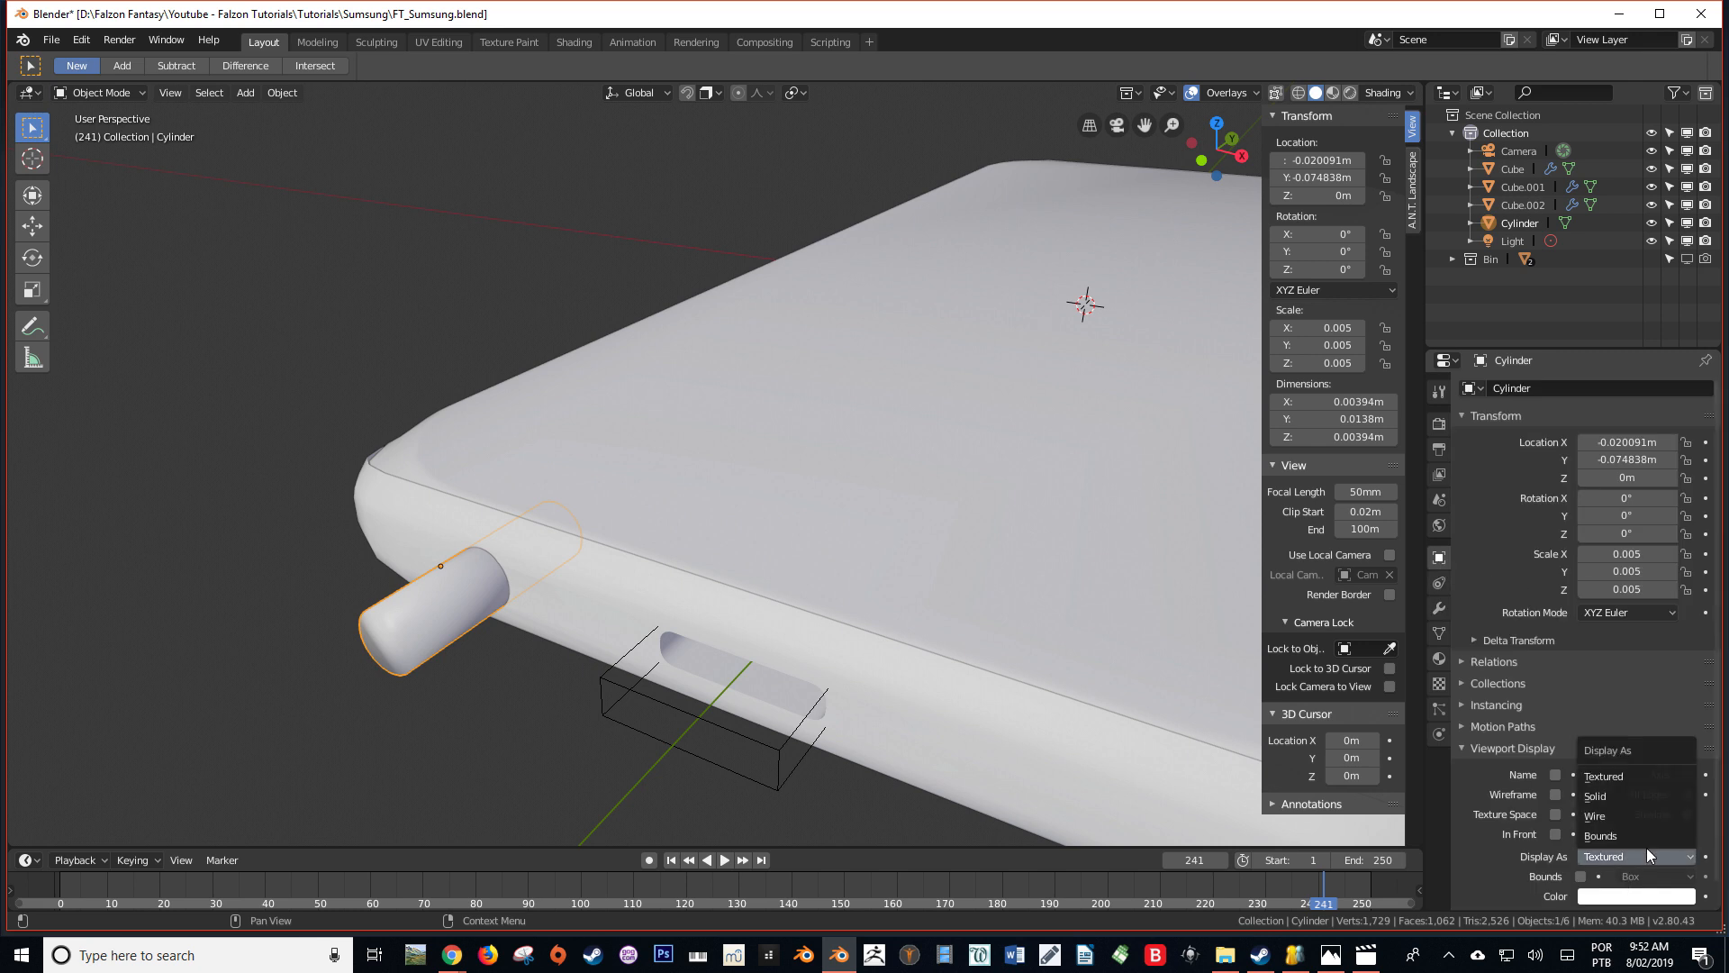
left_click(1531, 787)
mouse_move(684, 666)
middle_mouse_down()
mouse_move(541, 710)
mouse_move(560, 720)
middle_mouse_up()
Copy the phone body's Boolean modifier and set the copy's object to the cylinder
right_click(766, 550)
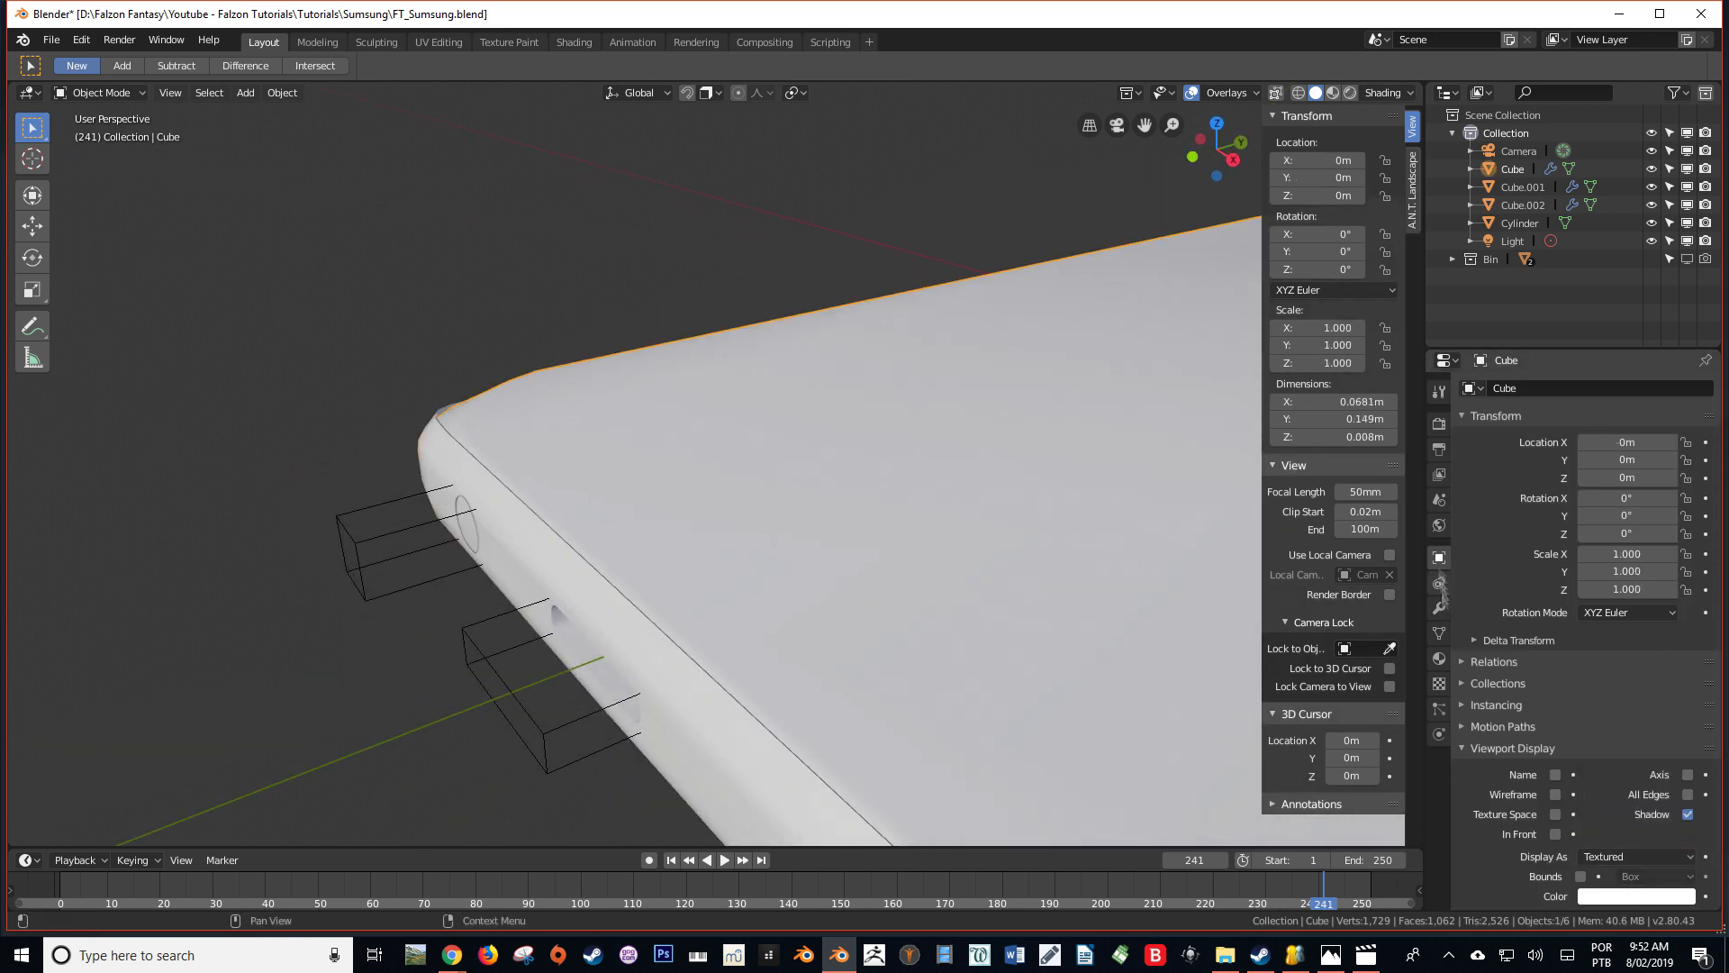
left_click(1439, 608)
left_click(1647, 442)
left_click(1700, 618)
left_click(1701, 618)
left_click(376, 533)
key("alt+a")
middle_click_drag(394, 558, 388, 477)
middle_click_drag(730, 660, 502, 556)
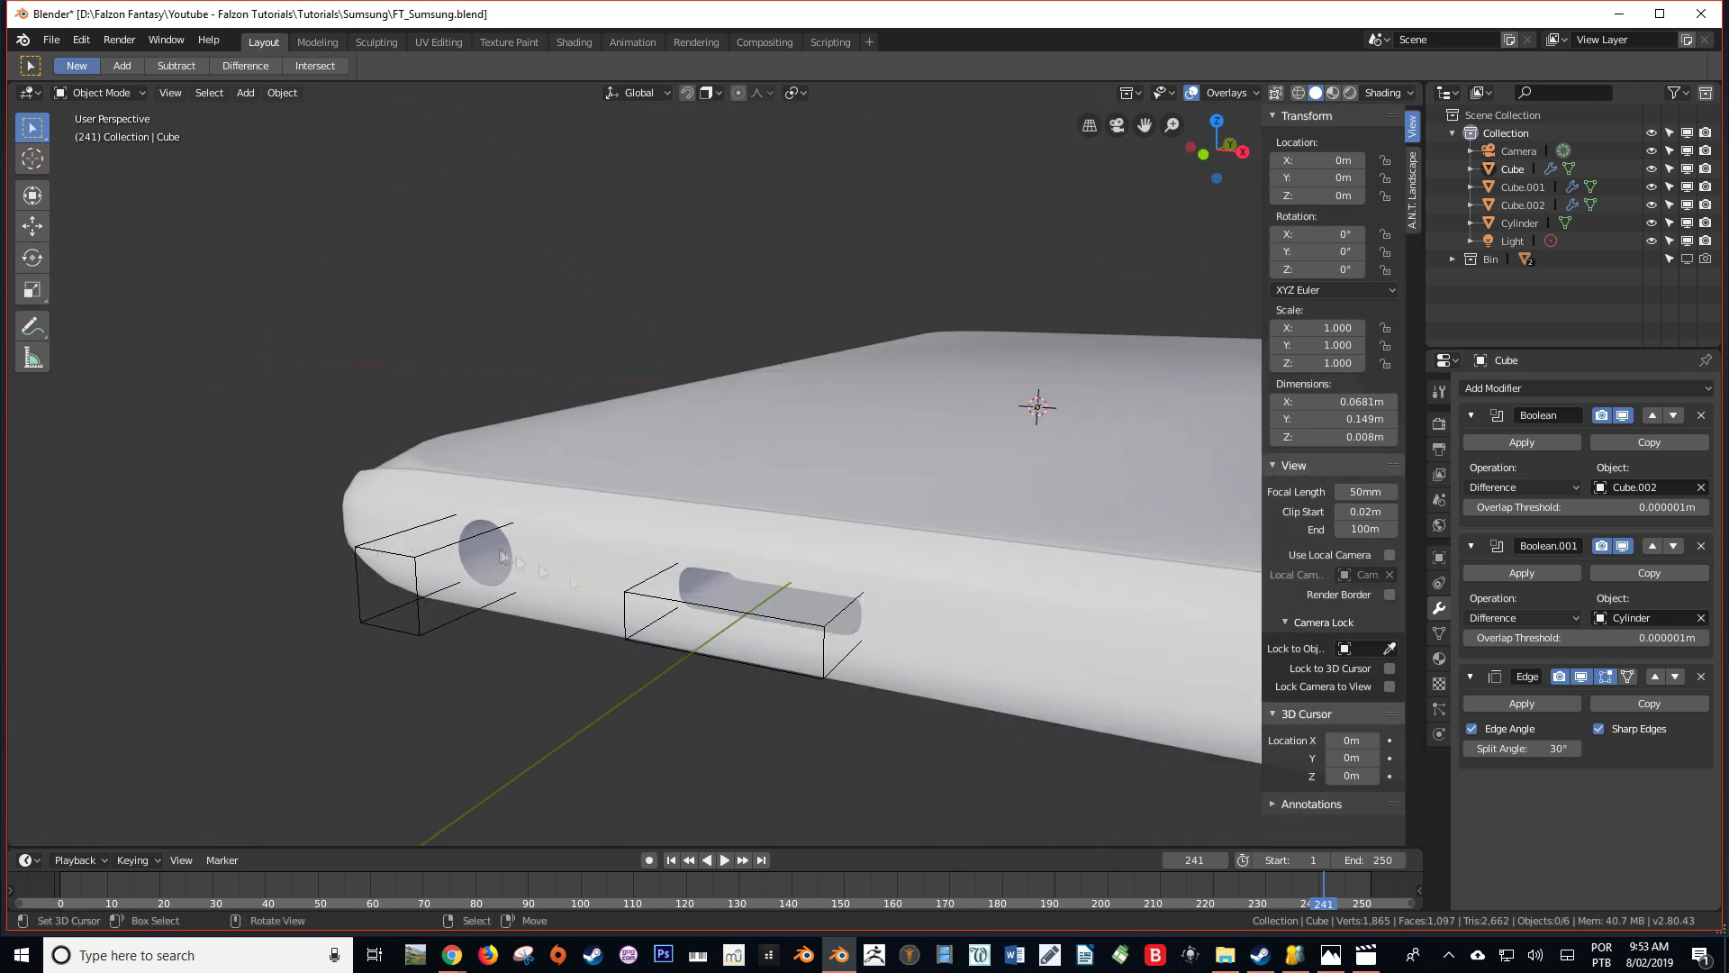
scroll(990, 635, "down", 3)
middle_click_drag(991, 635, 882, 576)
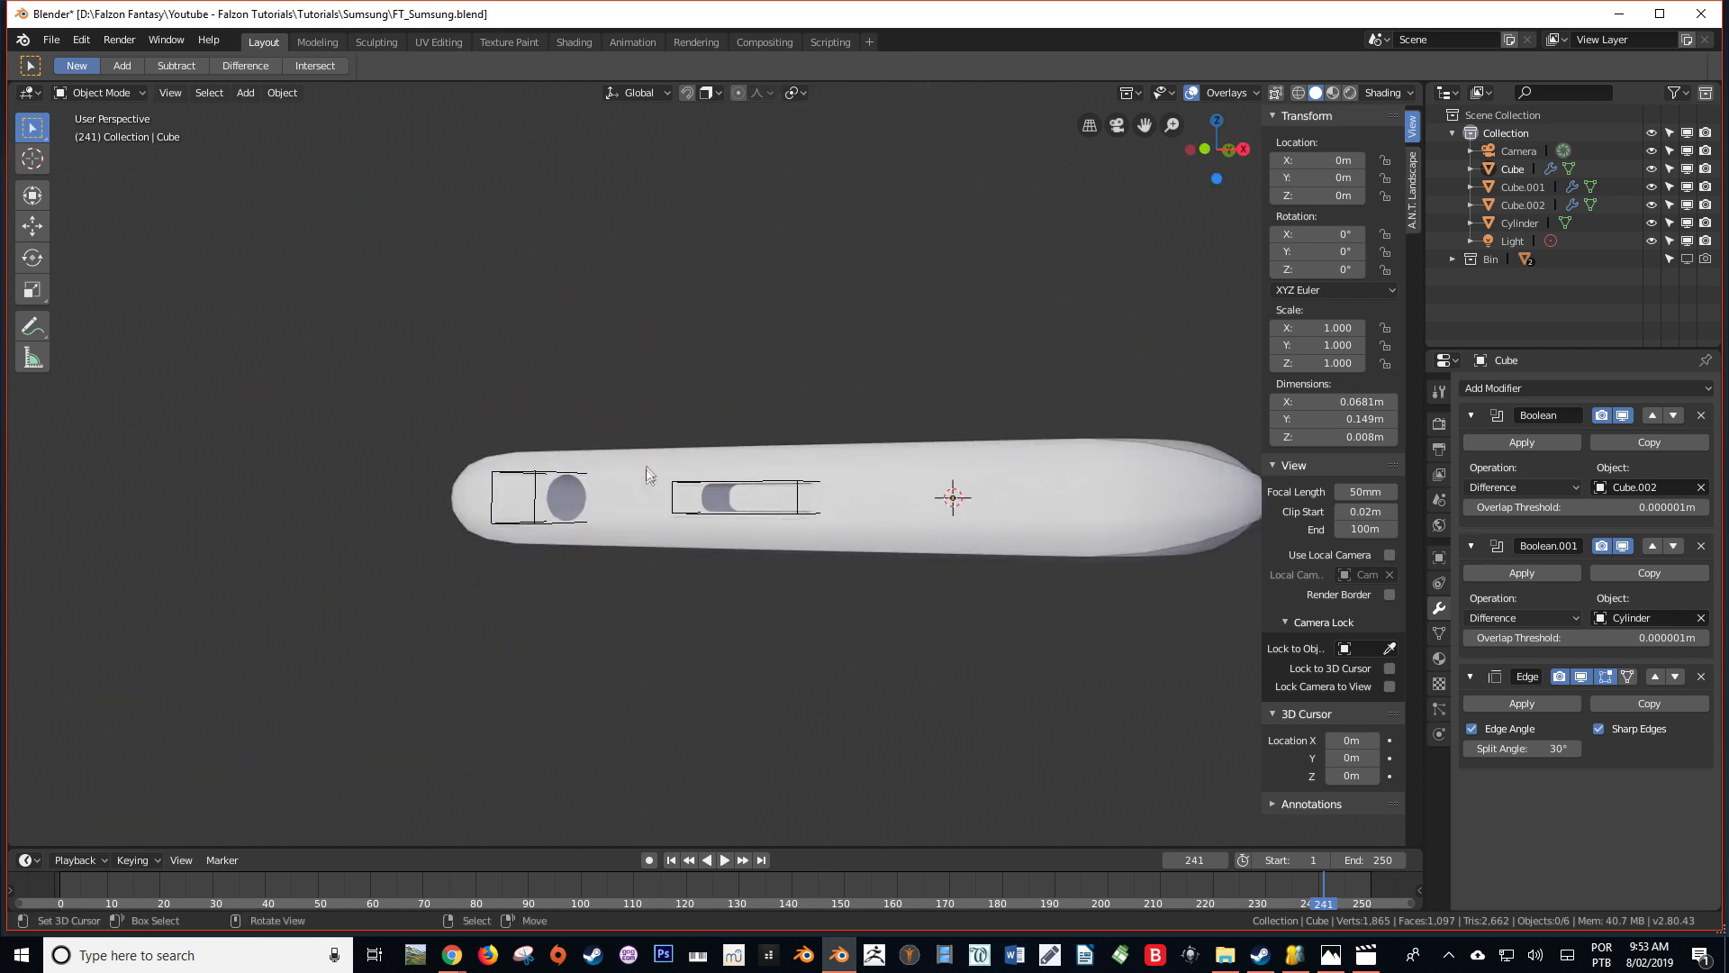
Duplicate the cylinder cutter and place the copy on the other side of the port, at about X 0.0105 m
middle_click_drag(647, 474, 494, 540)
left_click(489, 539)
key("KP_7")
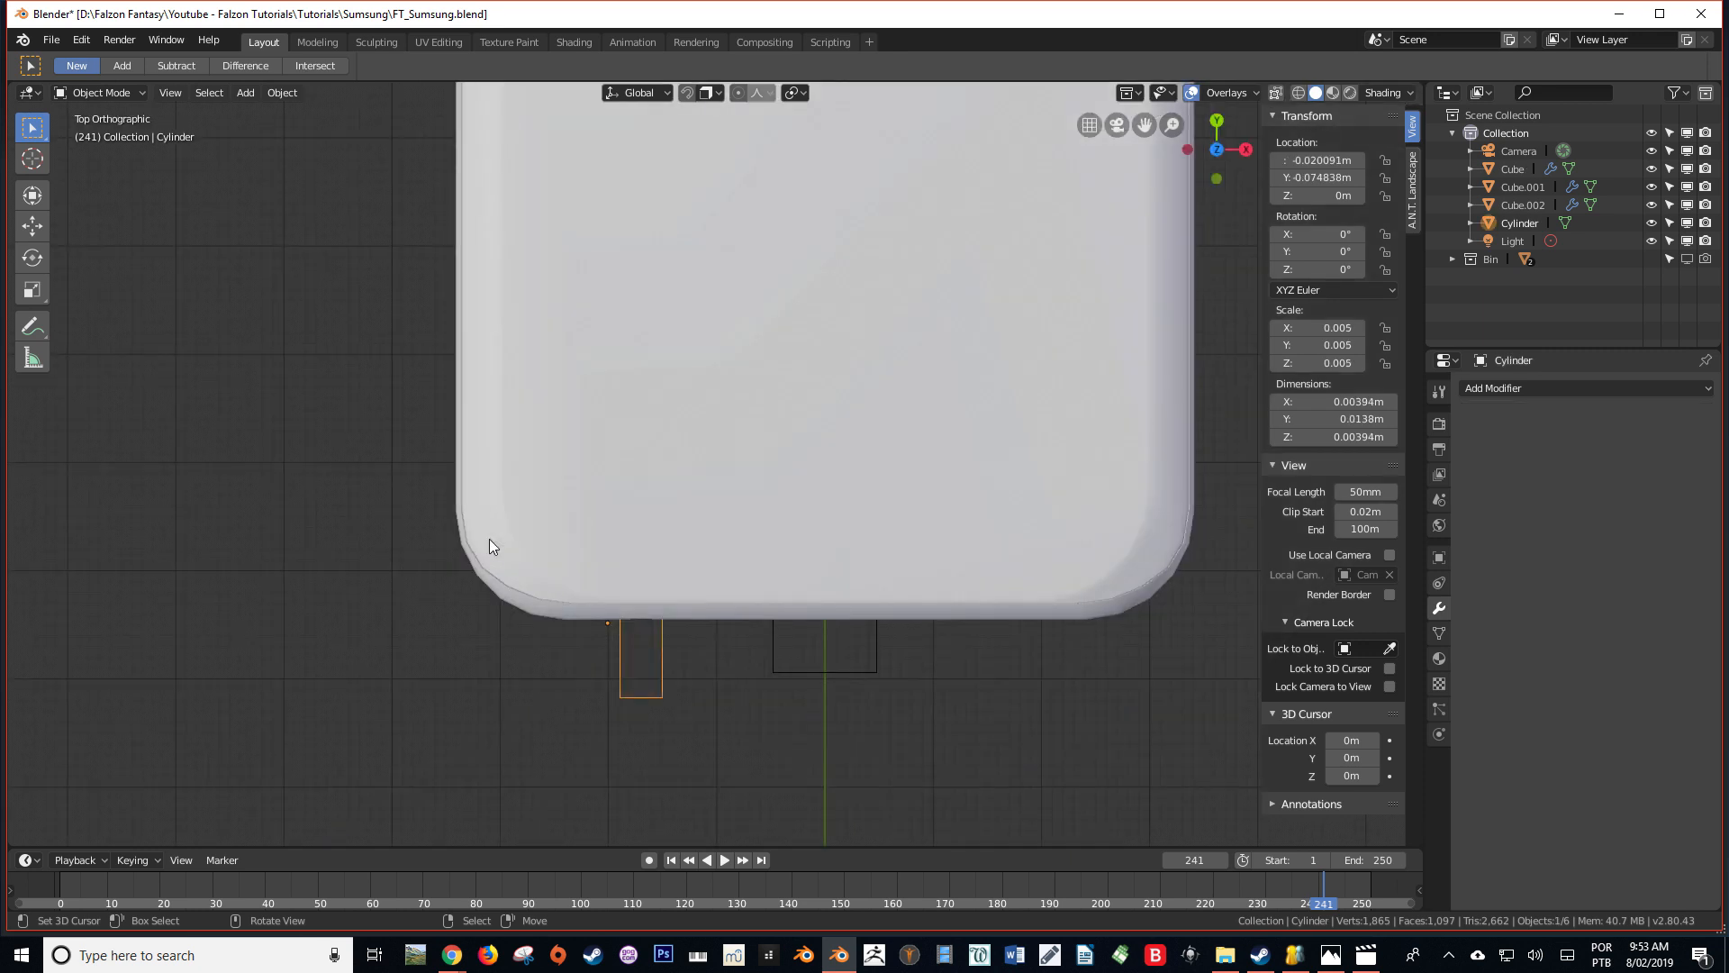
middle_click_drag(666, 609, 568, 542, "shift")
key("shift+d")
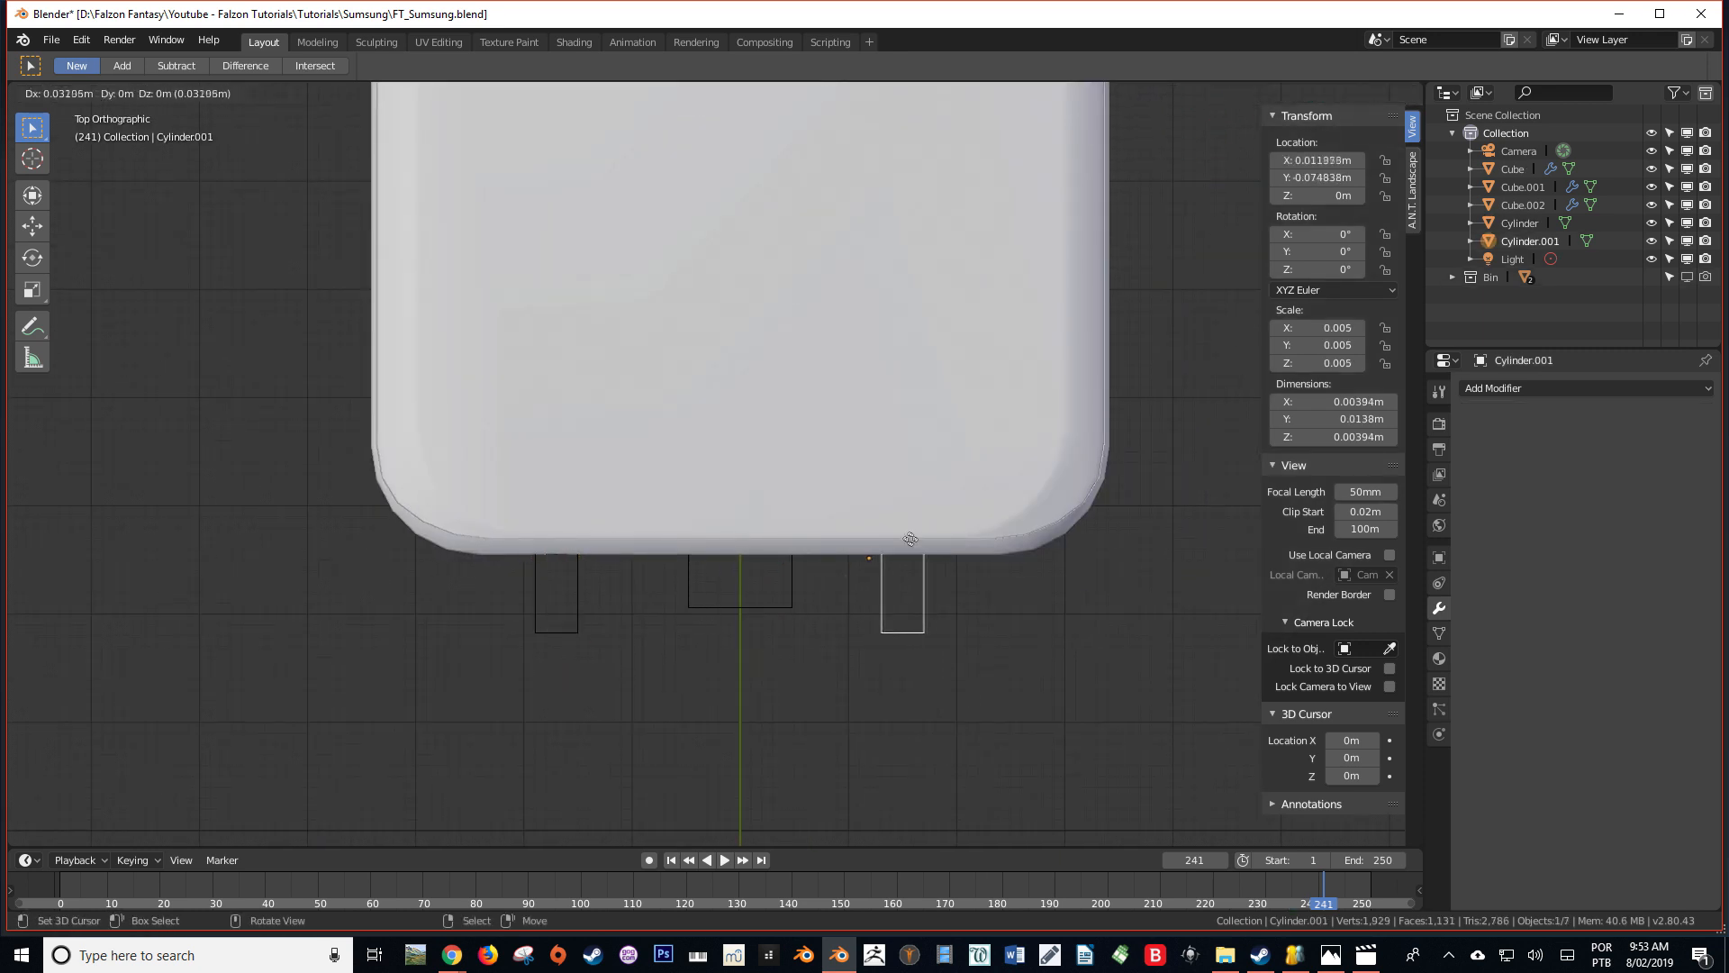
left_click(892, 543)
key("KP_1")
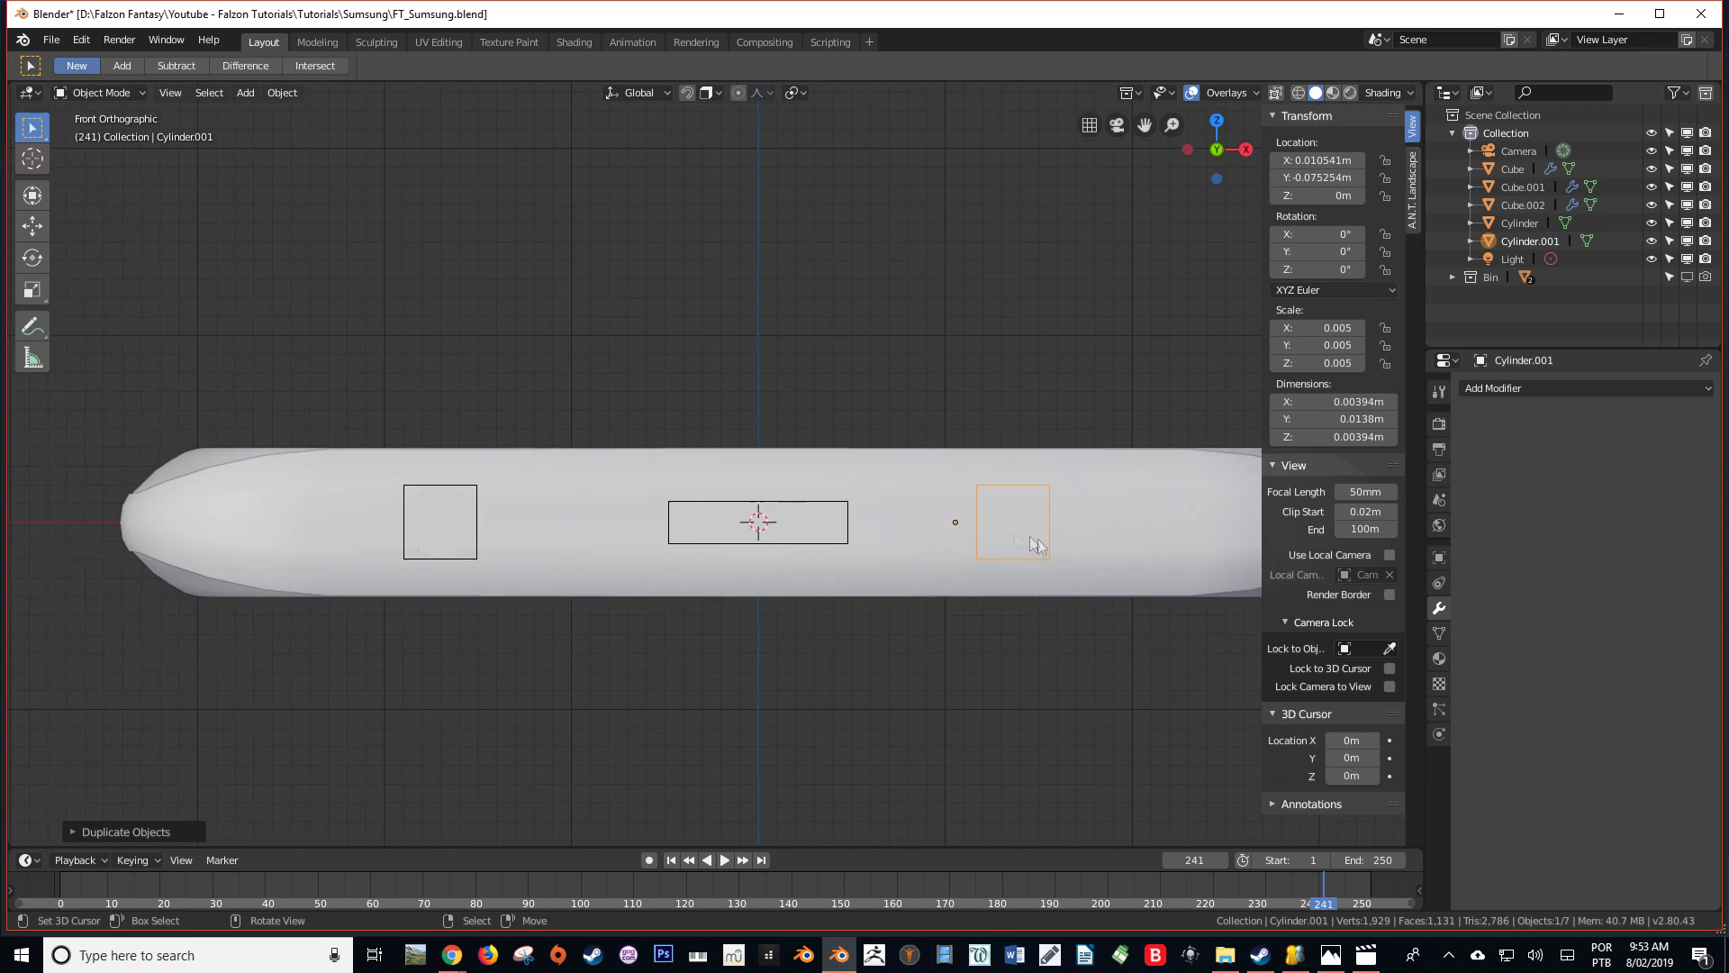
Scale the duplicated cylinder's mesh down to a small pinhole size
middle_click_drag(1045, 545, 904, 561, "shift")
key("s")
right_click(964, 544)
key("Tab")
key("s")
left_click(968, 532)
key("s")
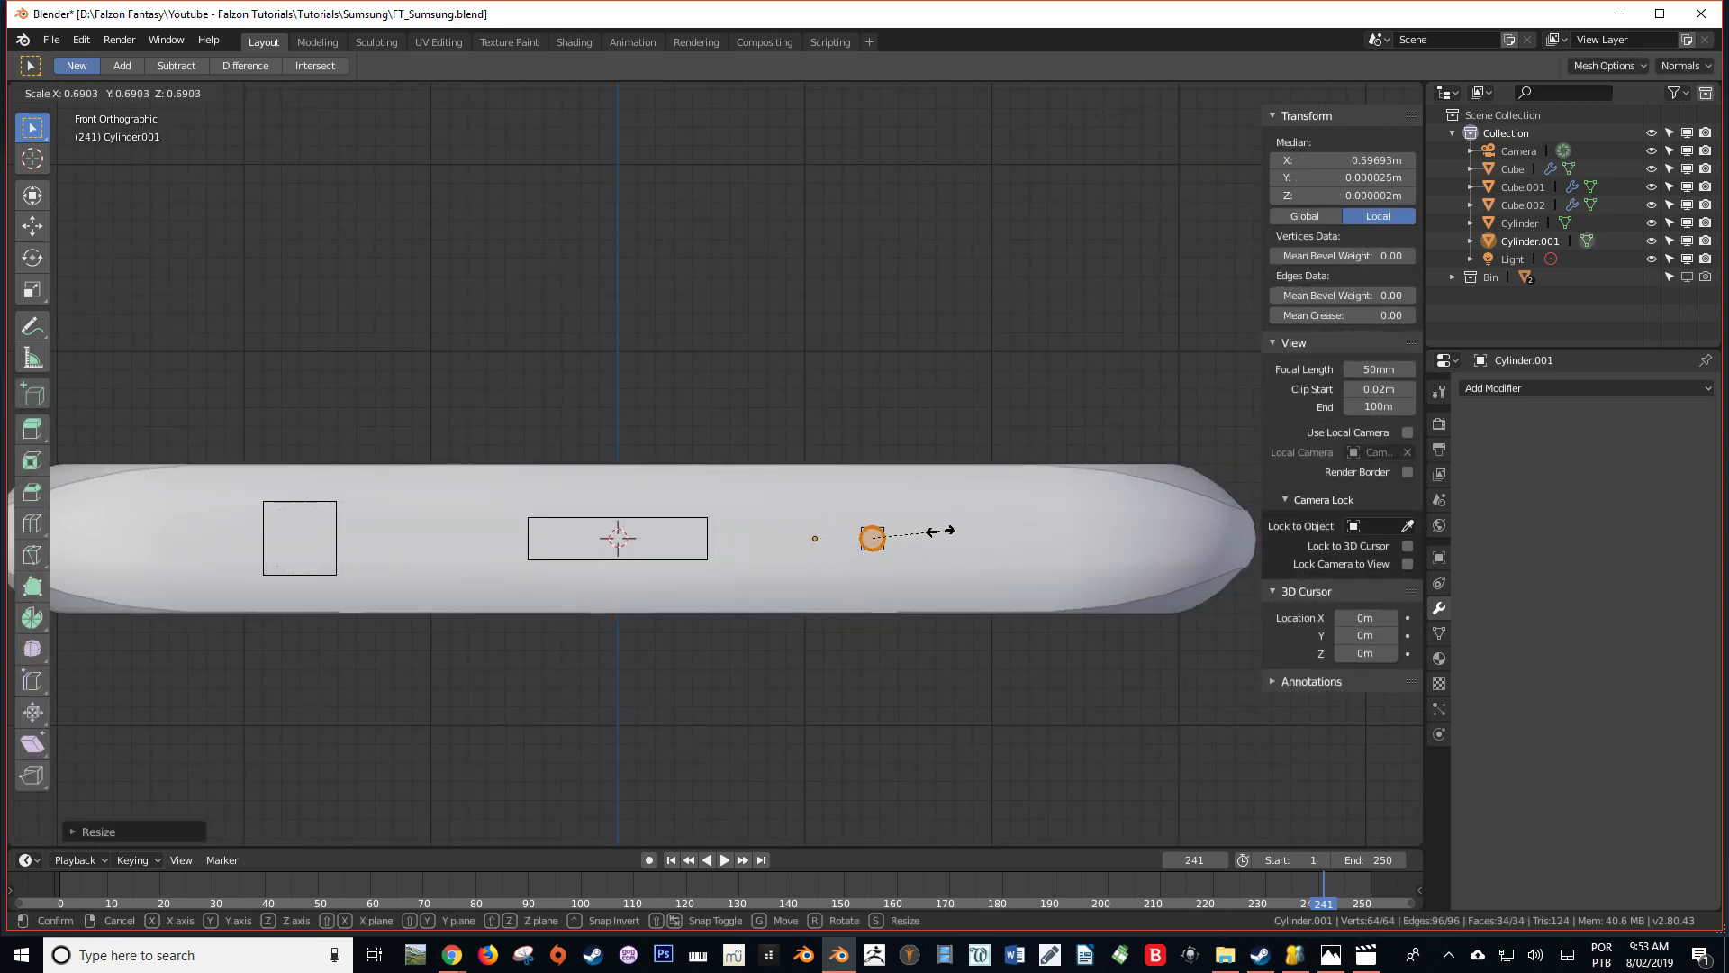
left_click(932, 531)
Move the small cylinder's mesh beside the port, slightly above the phone's centre line
key("g")
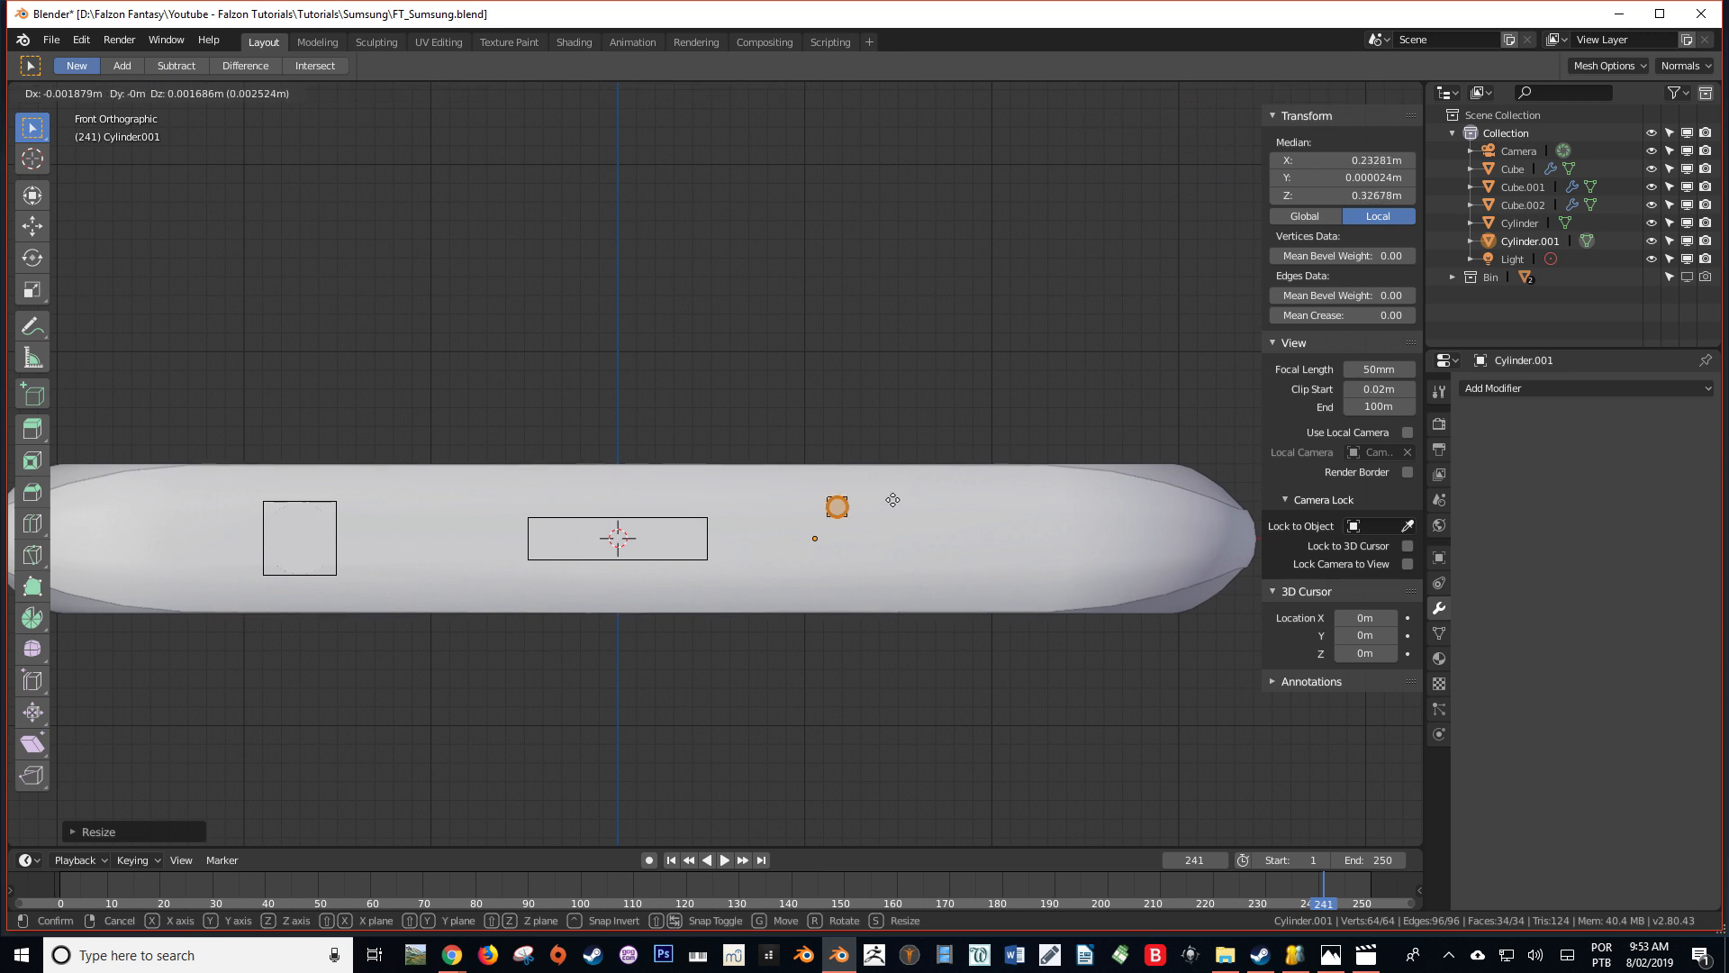
left_click(895, 501)
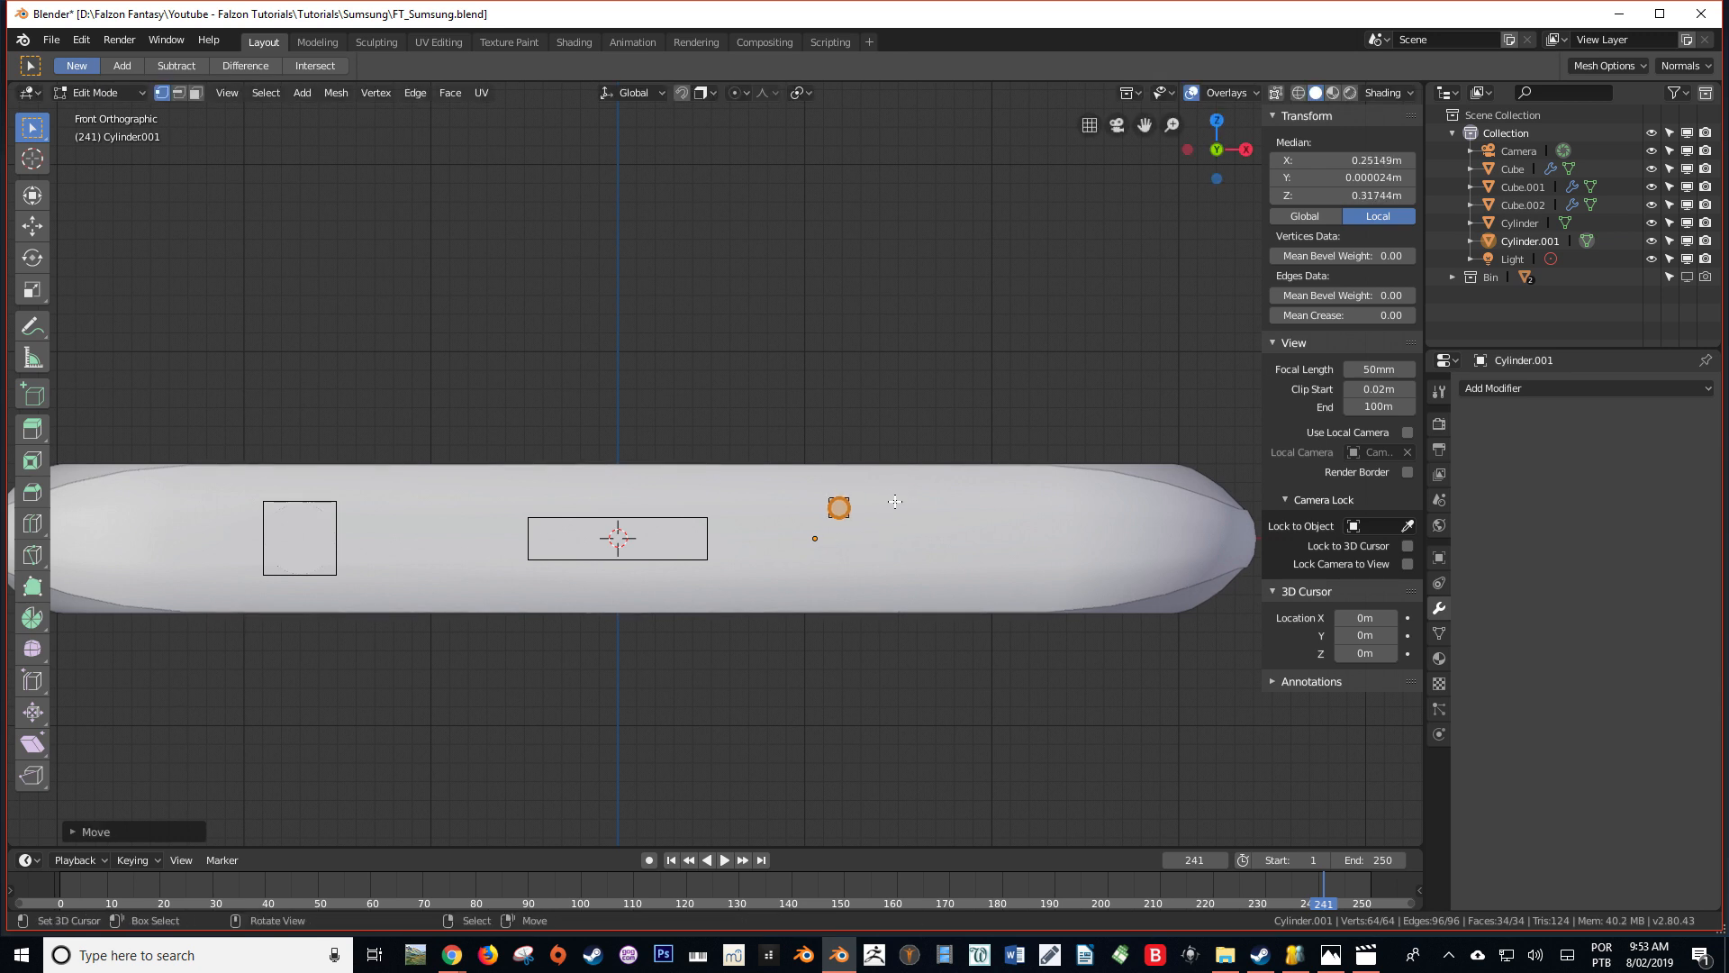
key("g")
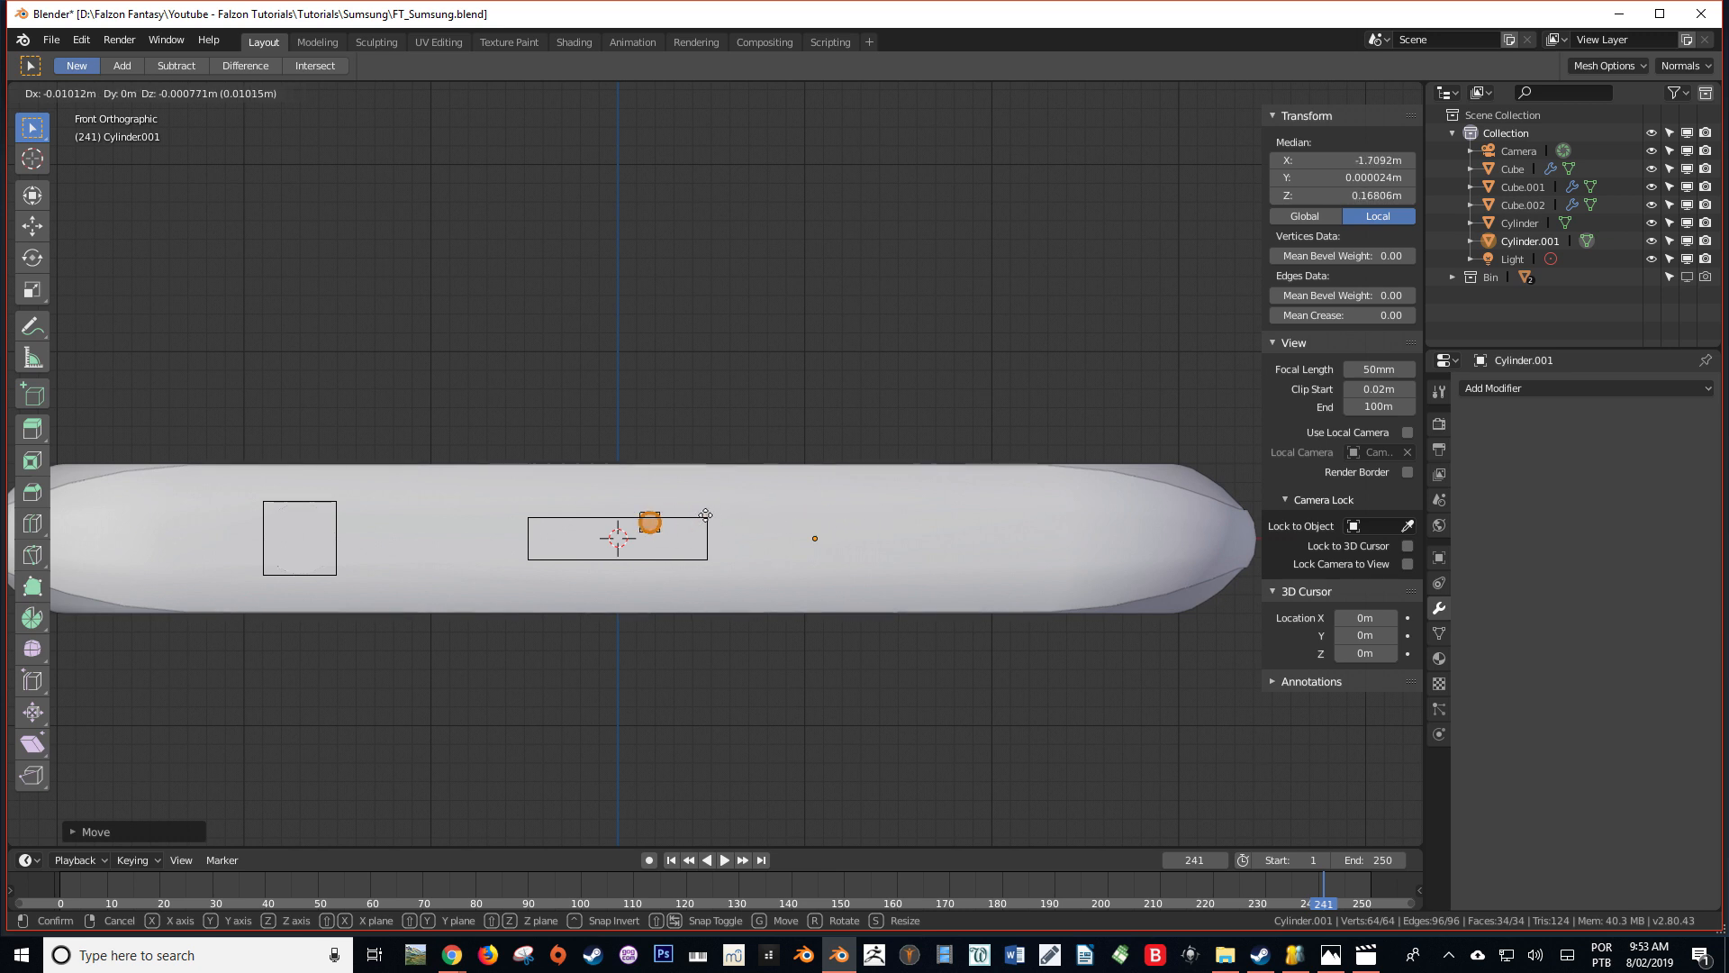
left_click(747, 511)
key("g")
key("x")
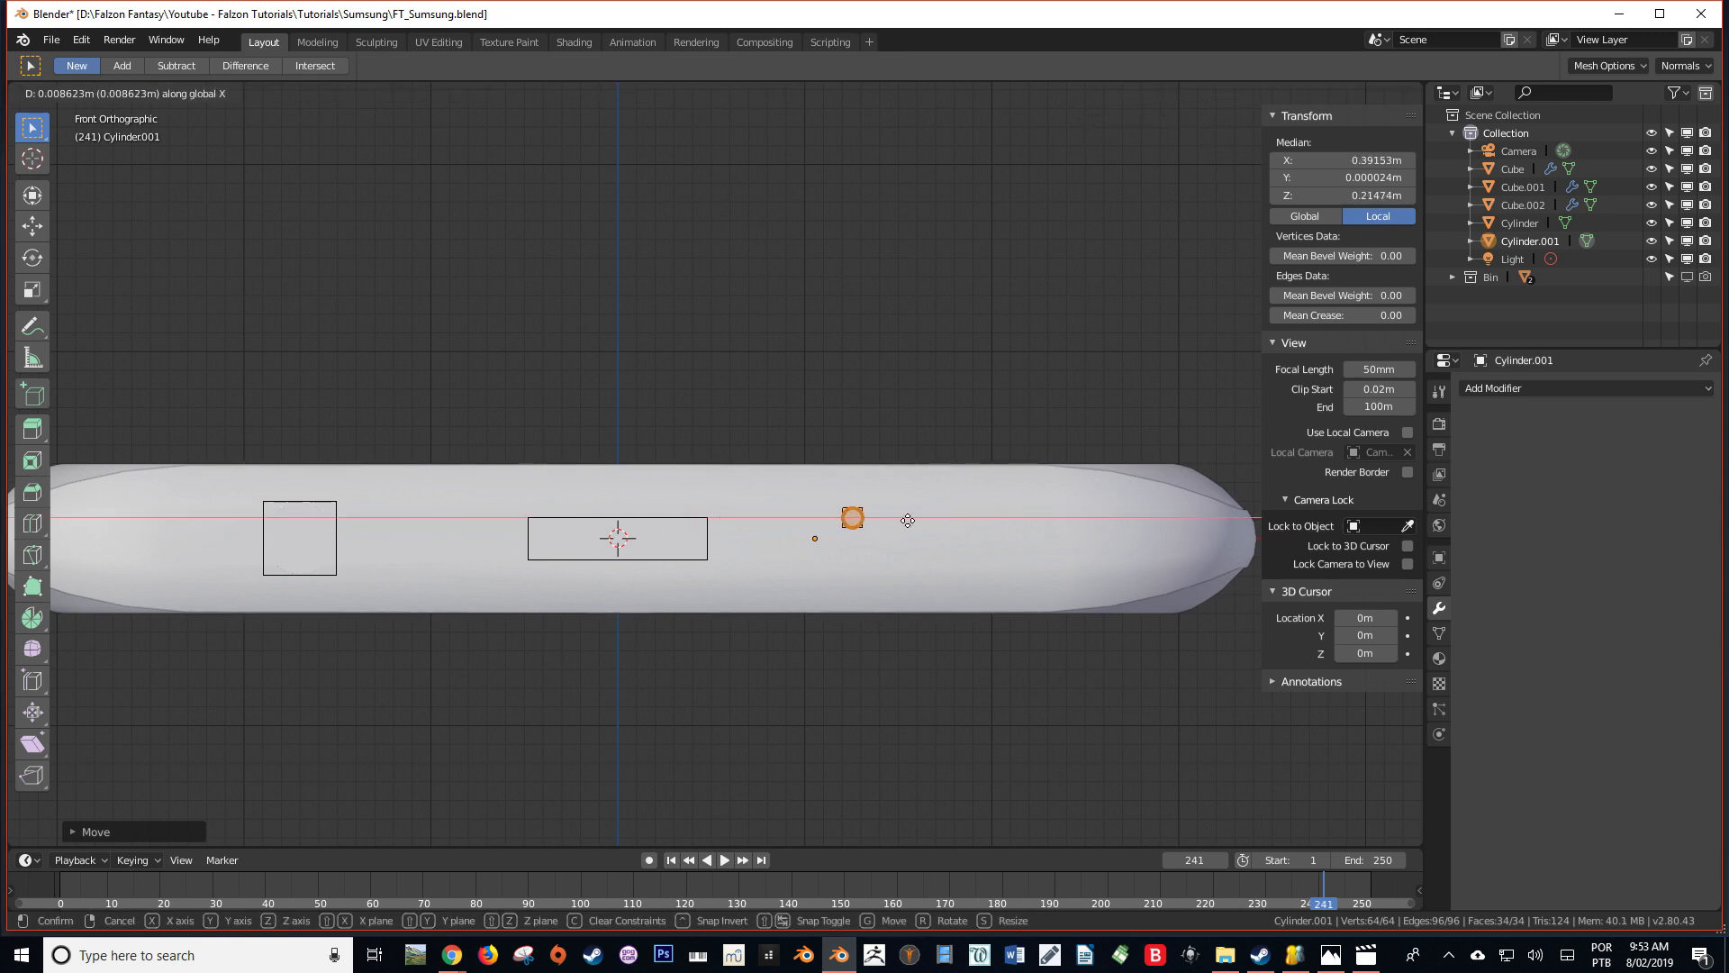
left_click(883, 520)
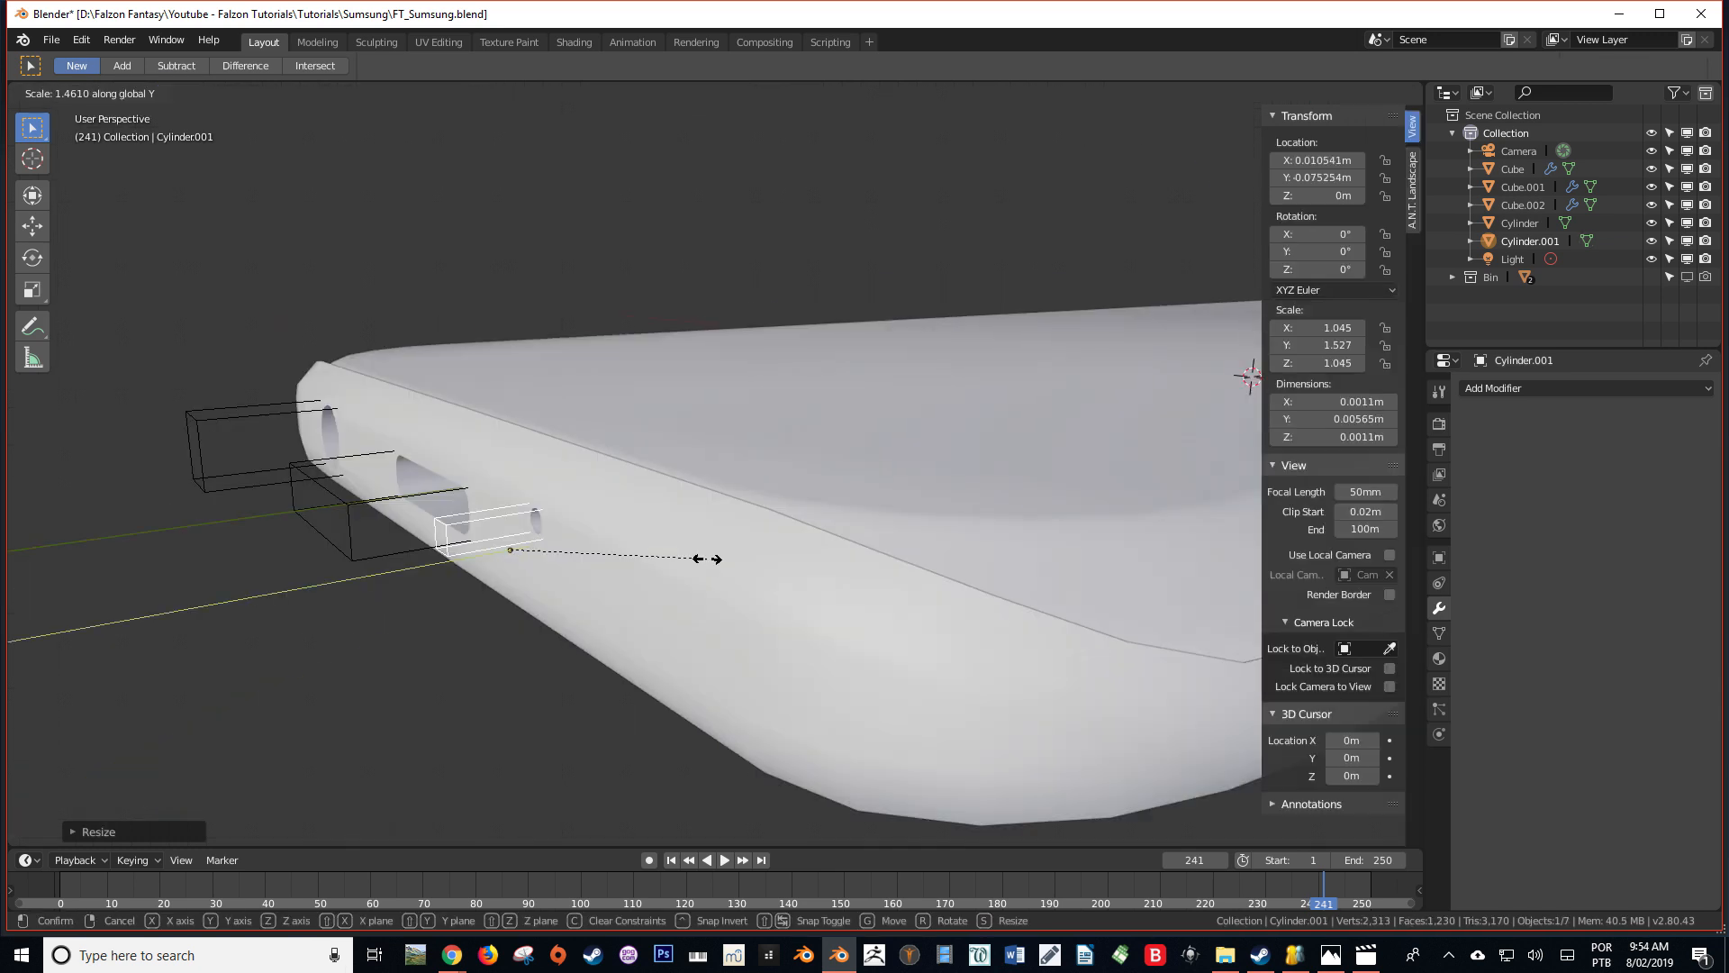
Stretch the small cylinder cutter along Y and scale it to about 0.00095 m wide and 0.009 m long
left_click(822, 546)
middle_click_drag(587, 587, 981, 501)
key("s")
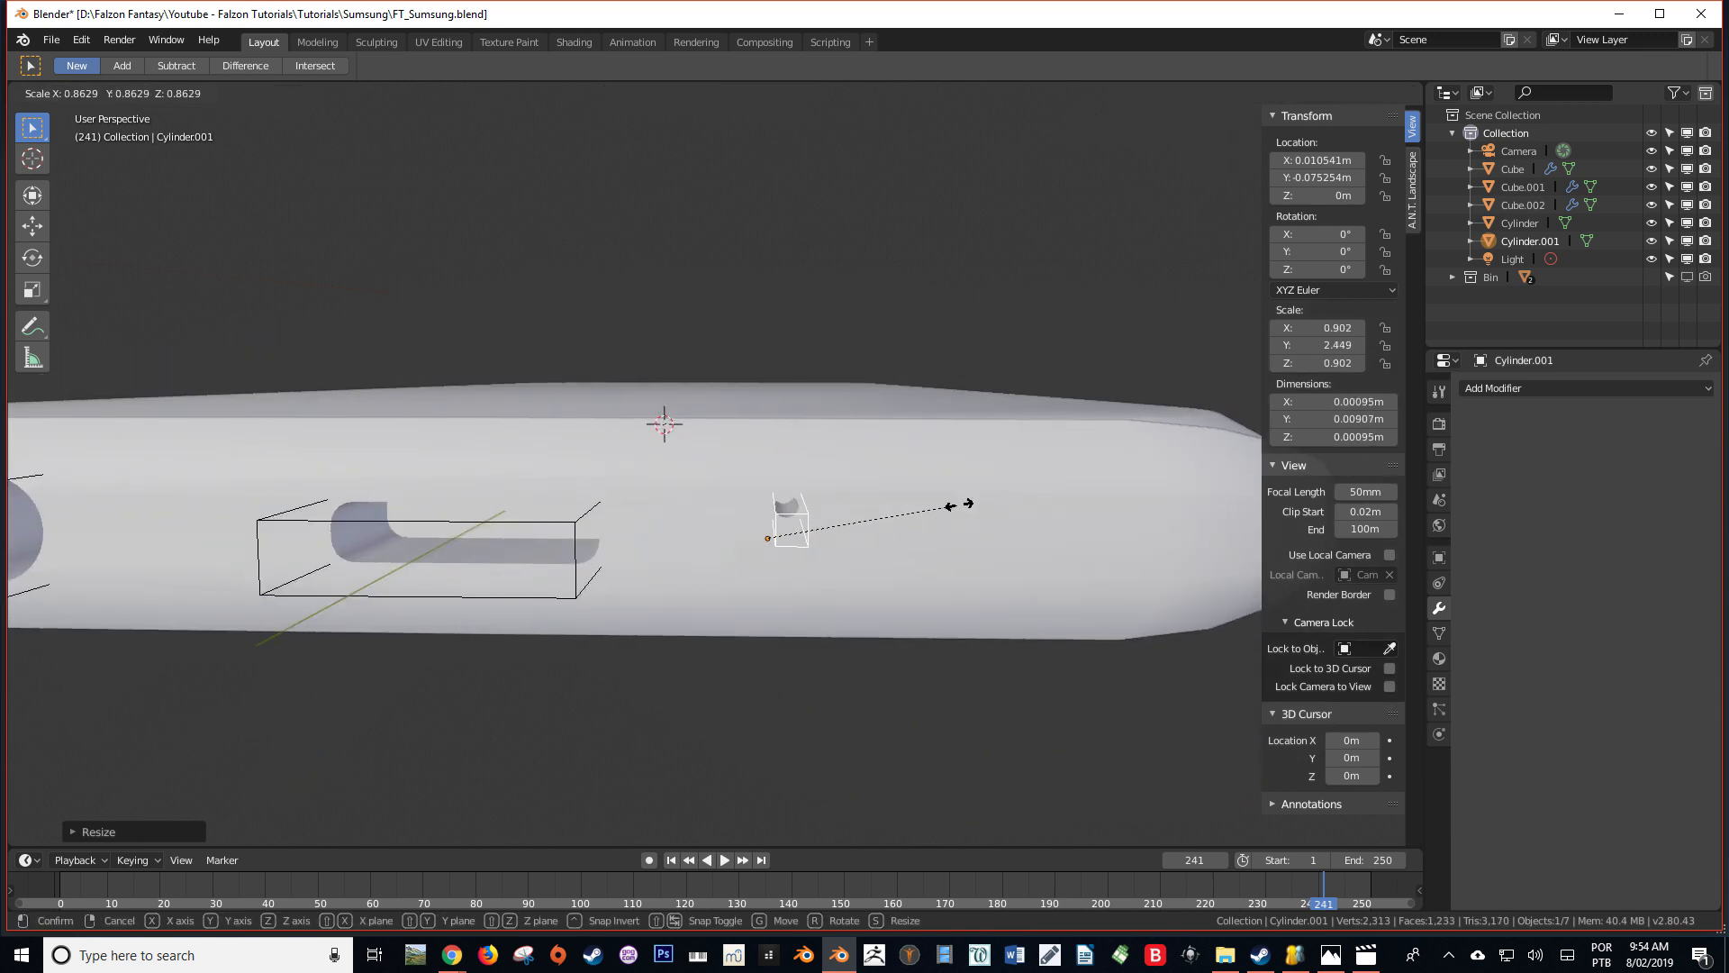
left_click(962, 504)
Duplicate the central port-cutting block in place
scroll(921, 541, "down", 3)
middle_click_drag(887, 553, 609, 564)
left_click(564, 557)
left_click(564, 552)
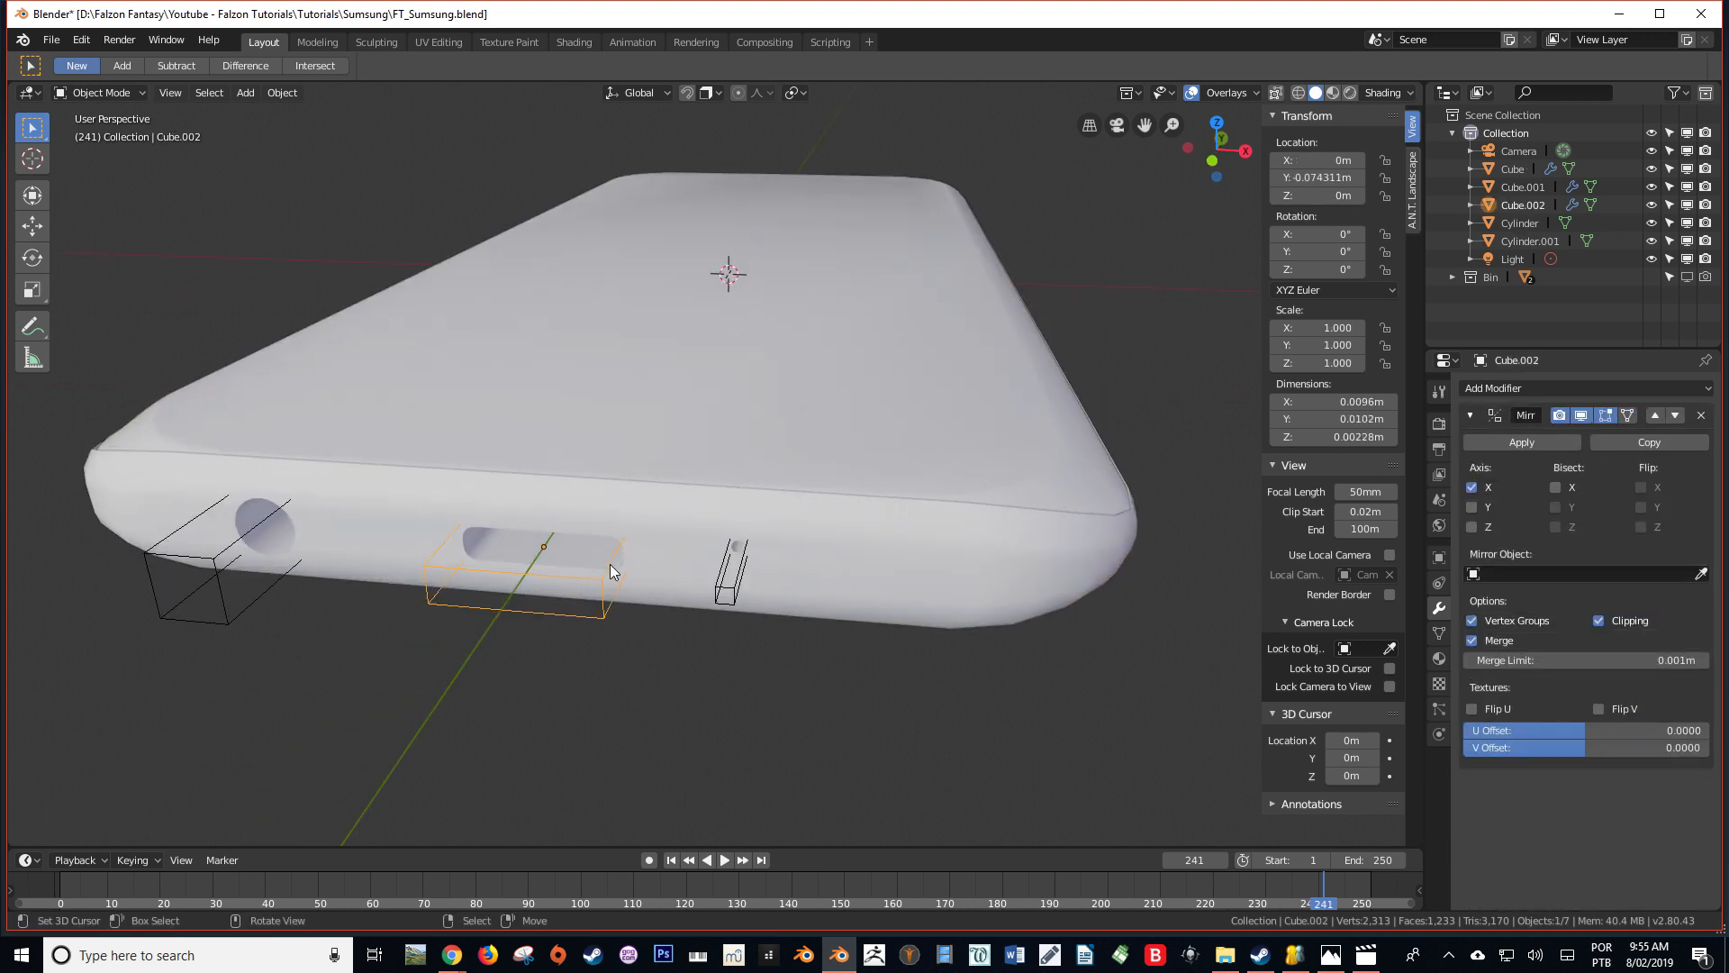
key("KP_7")
key("shift+d")
right_click(695, 586)
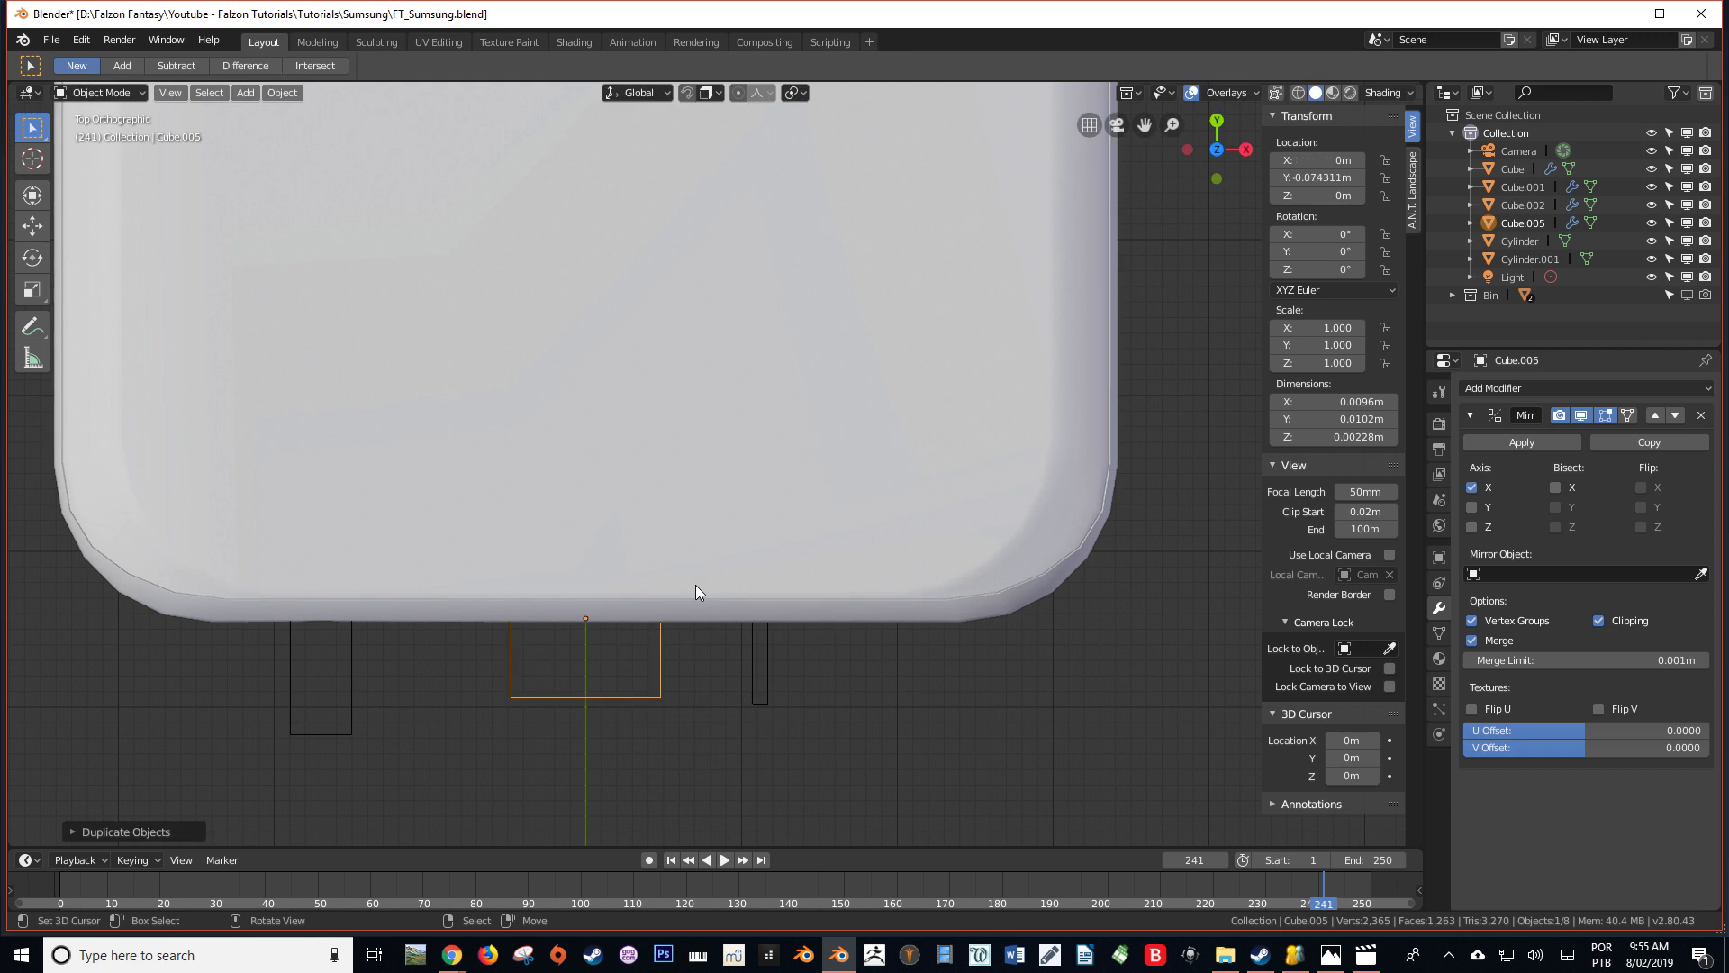
Rotate the duplicated block 90° about the Y axis
key("KP_1")
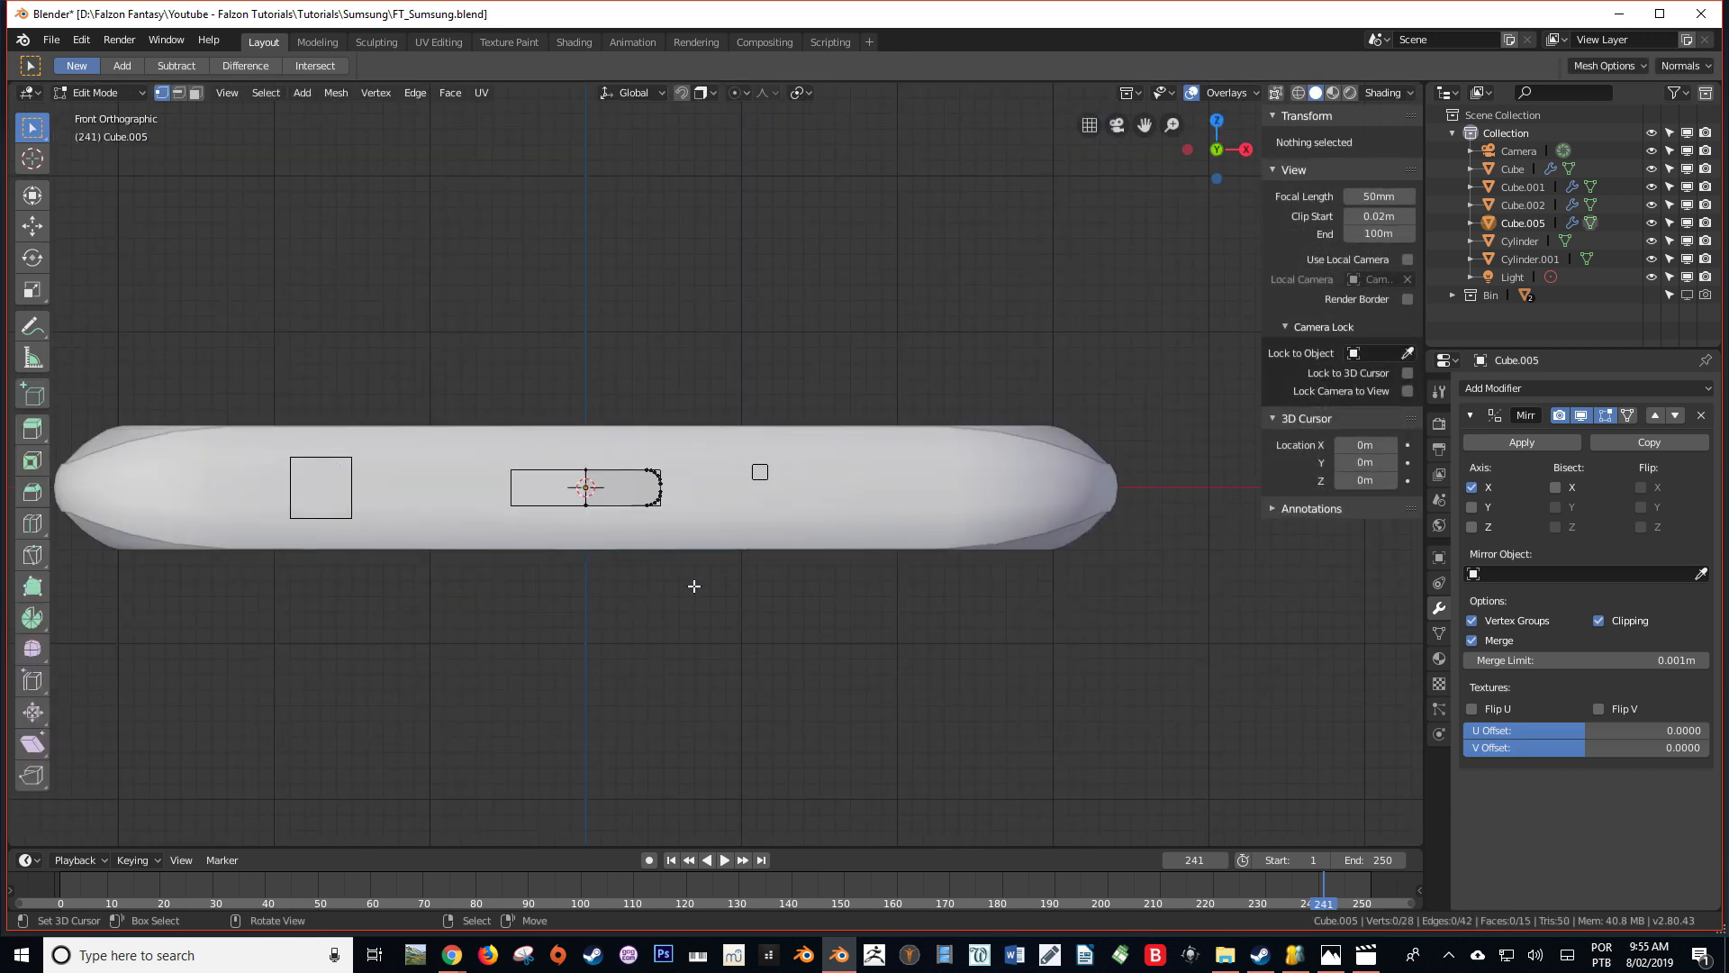
key("a")
key("Tab")
key("r")
key("y")
key("9")
key("0")
key("Return")
Try to apply the duplicated block's rotation
key("ctrl+a")
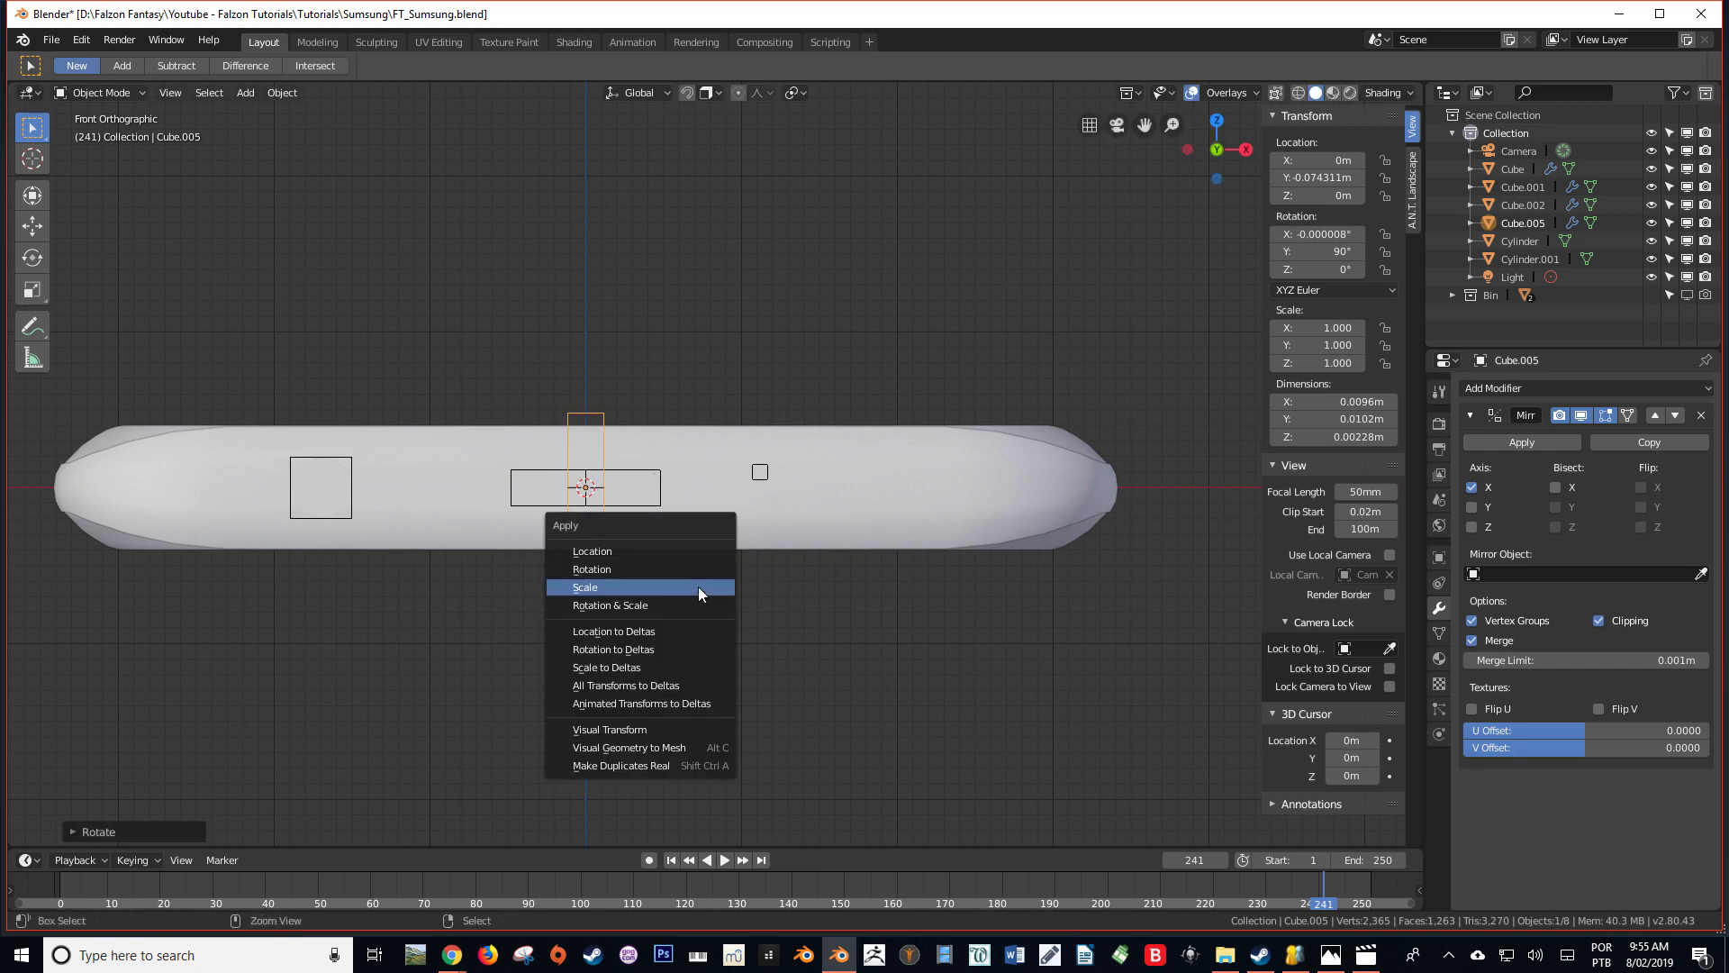
left_click(600, 564)
key("s")
right_click(926, 495)
key("ctrl+z")
Scale the upright block to about 0.551 and apply its scale
key("s")
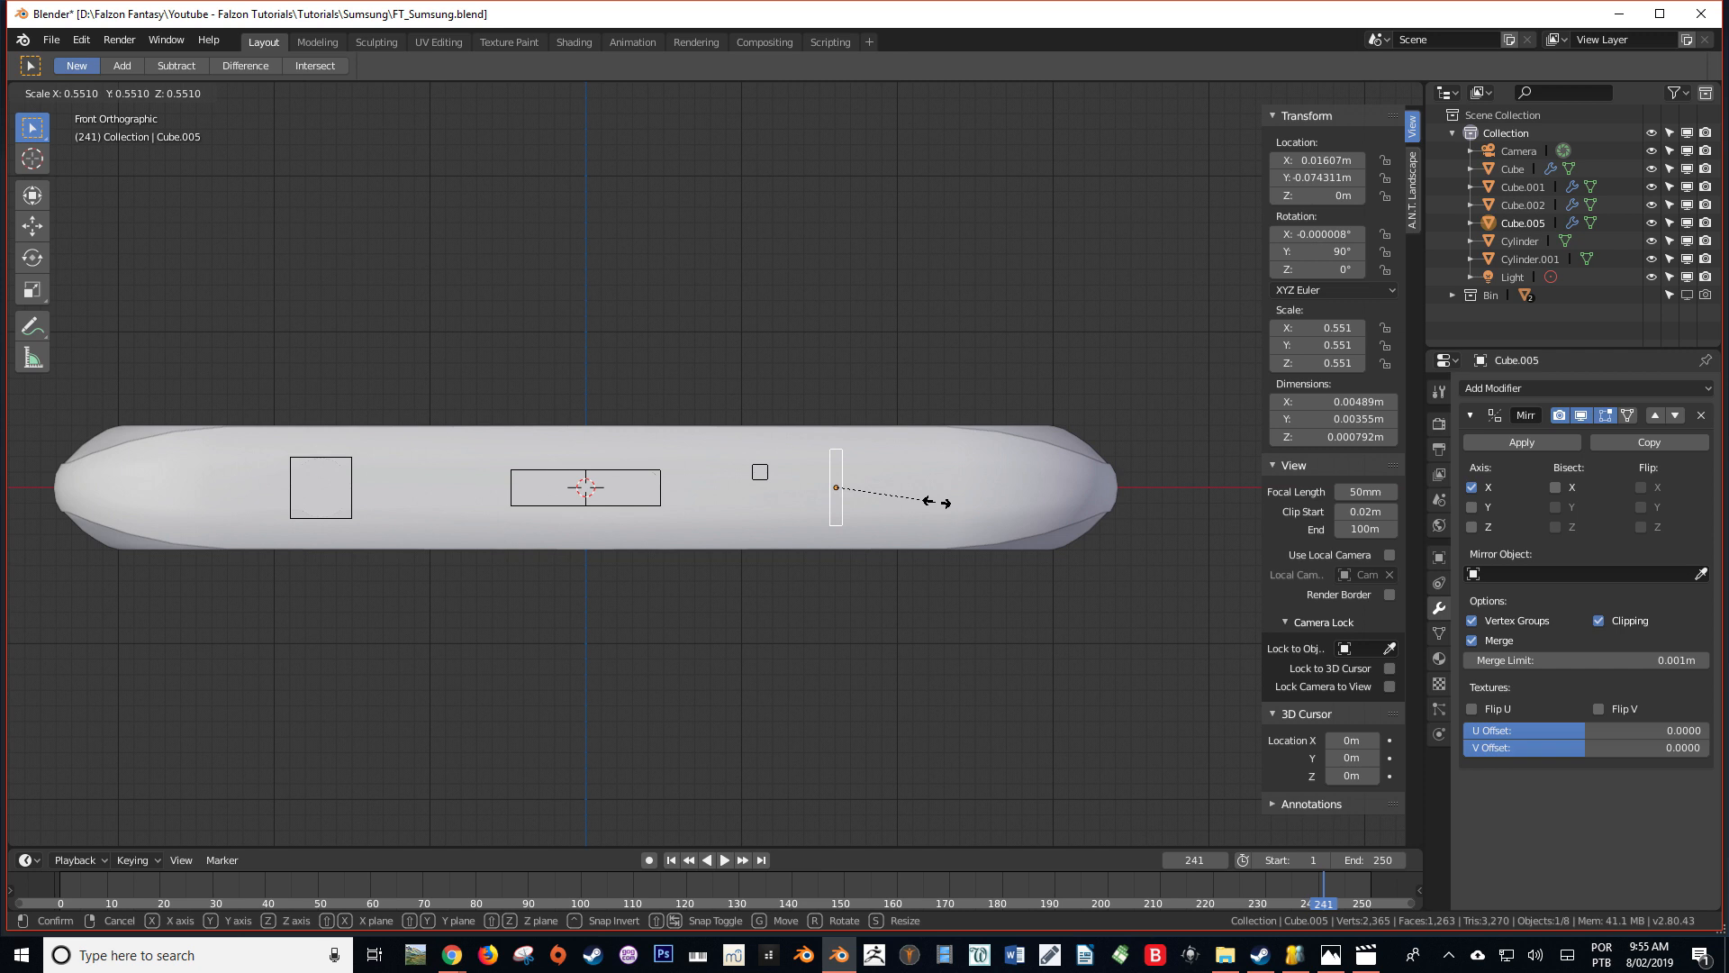
left_click(937, 501)
key("ctrl+a")
left_click(943, 504)
key("ctrl+z")
key("ctrl+a")
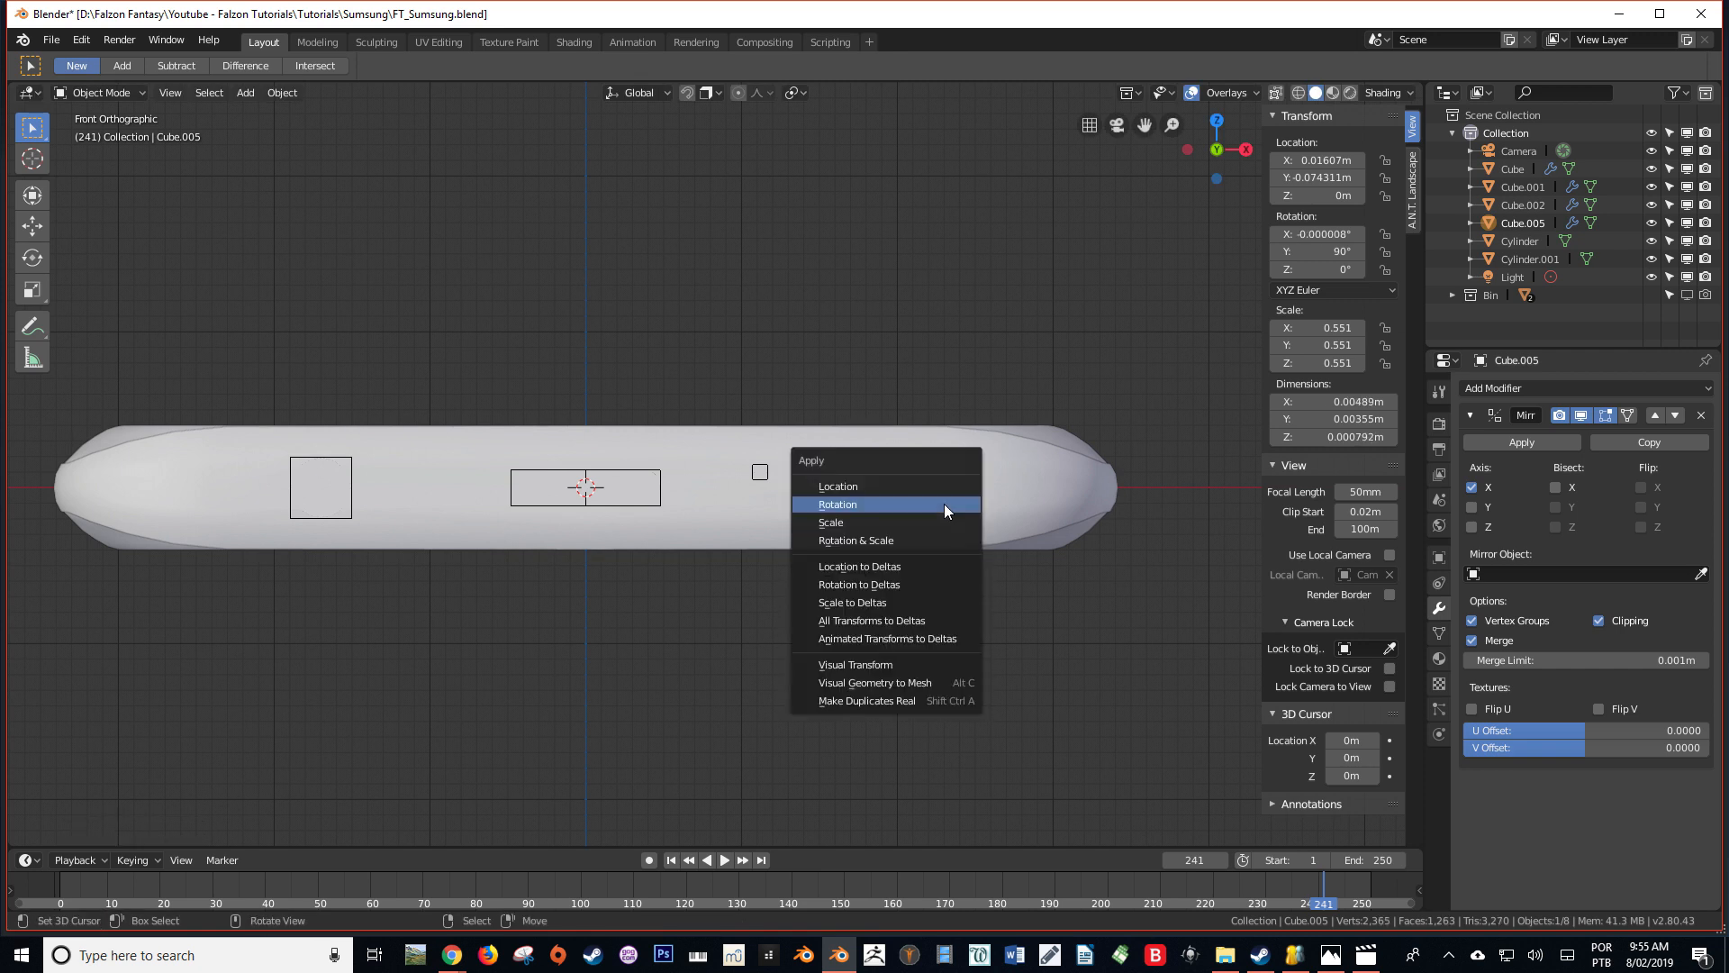
left_click(911, 522)
scroll(971, 503, "up", 3)
key("s")
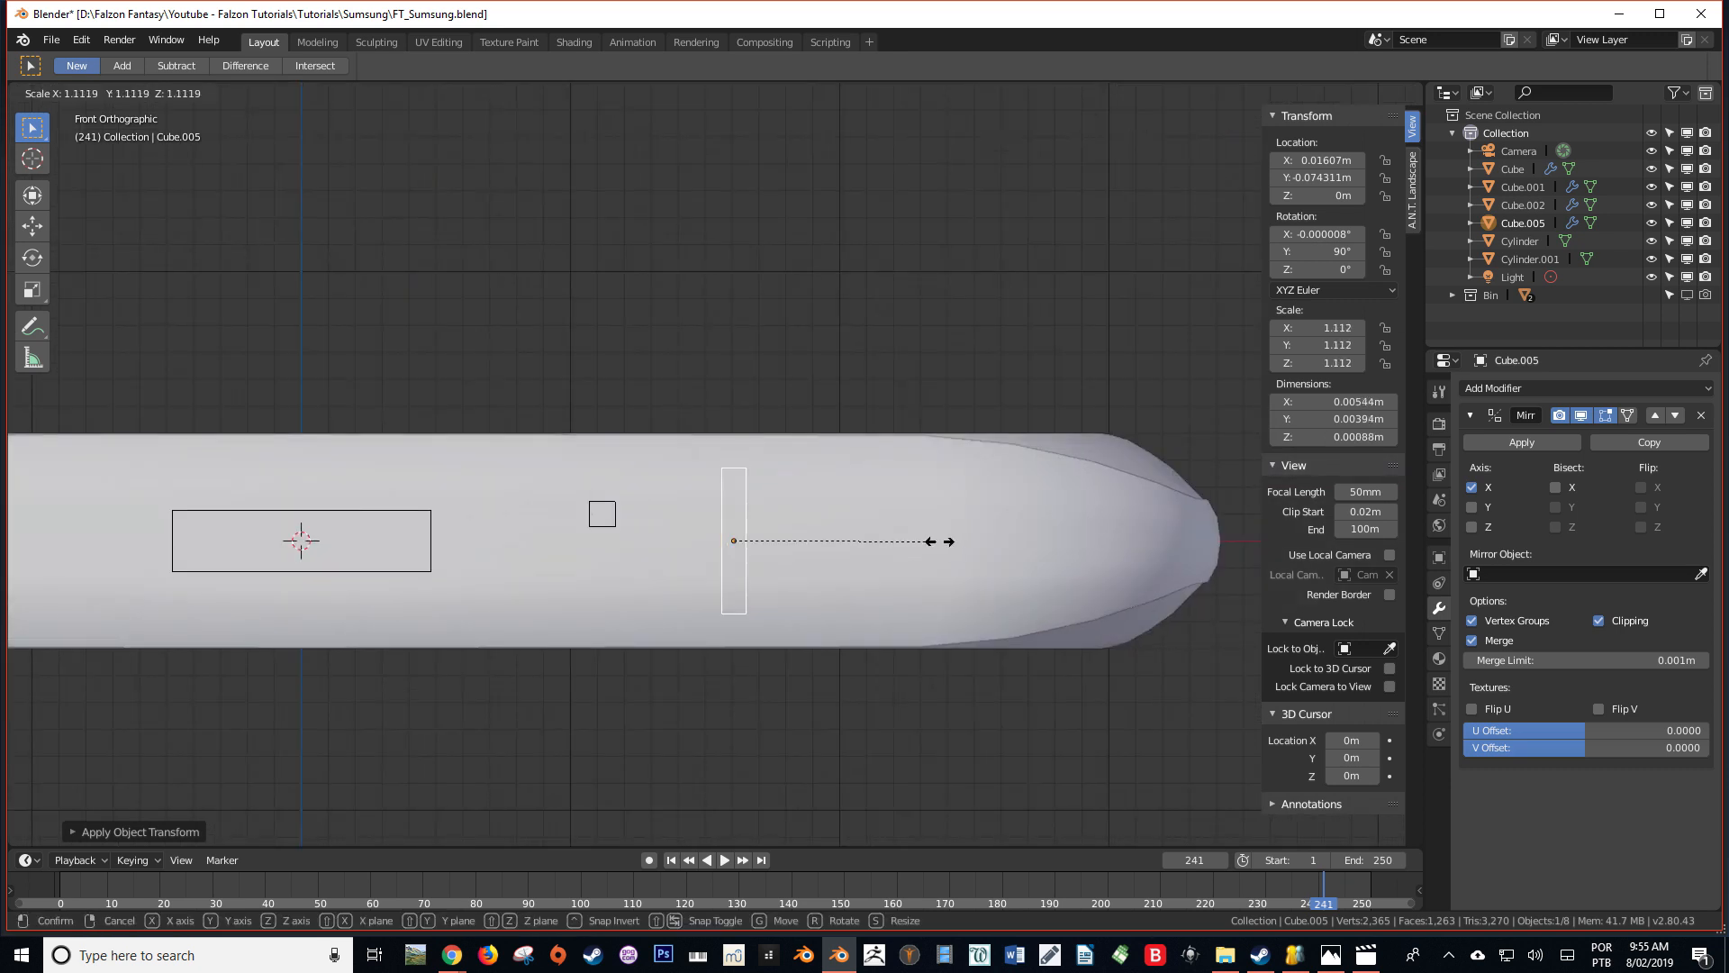
key("Escape")
key("shift+z")
key("Tab")
mouse_move(915, 552)
middle_mouse_down()
mouse_move(804, 587)
mouse_move(814, 630)
mouse_move(813, 559)
middle_mouse_up()
key("shift+z")
key("Tab")
Add an Array modifier to the thin upright cutting block
left_click(1522, 388)
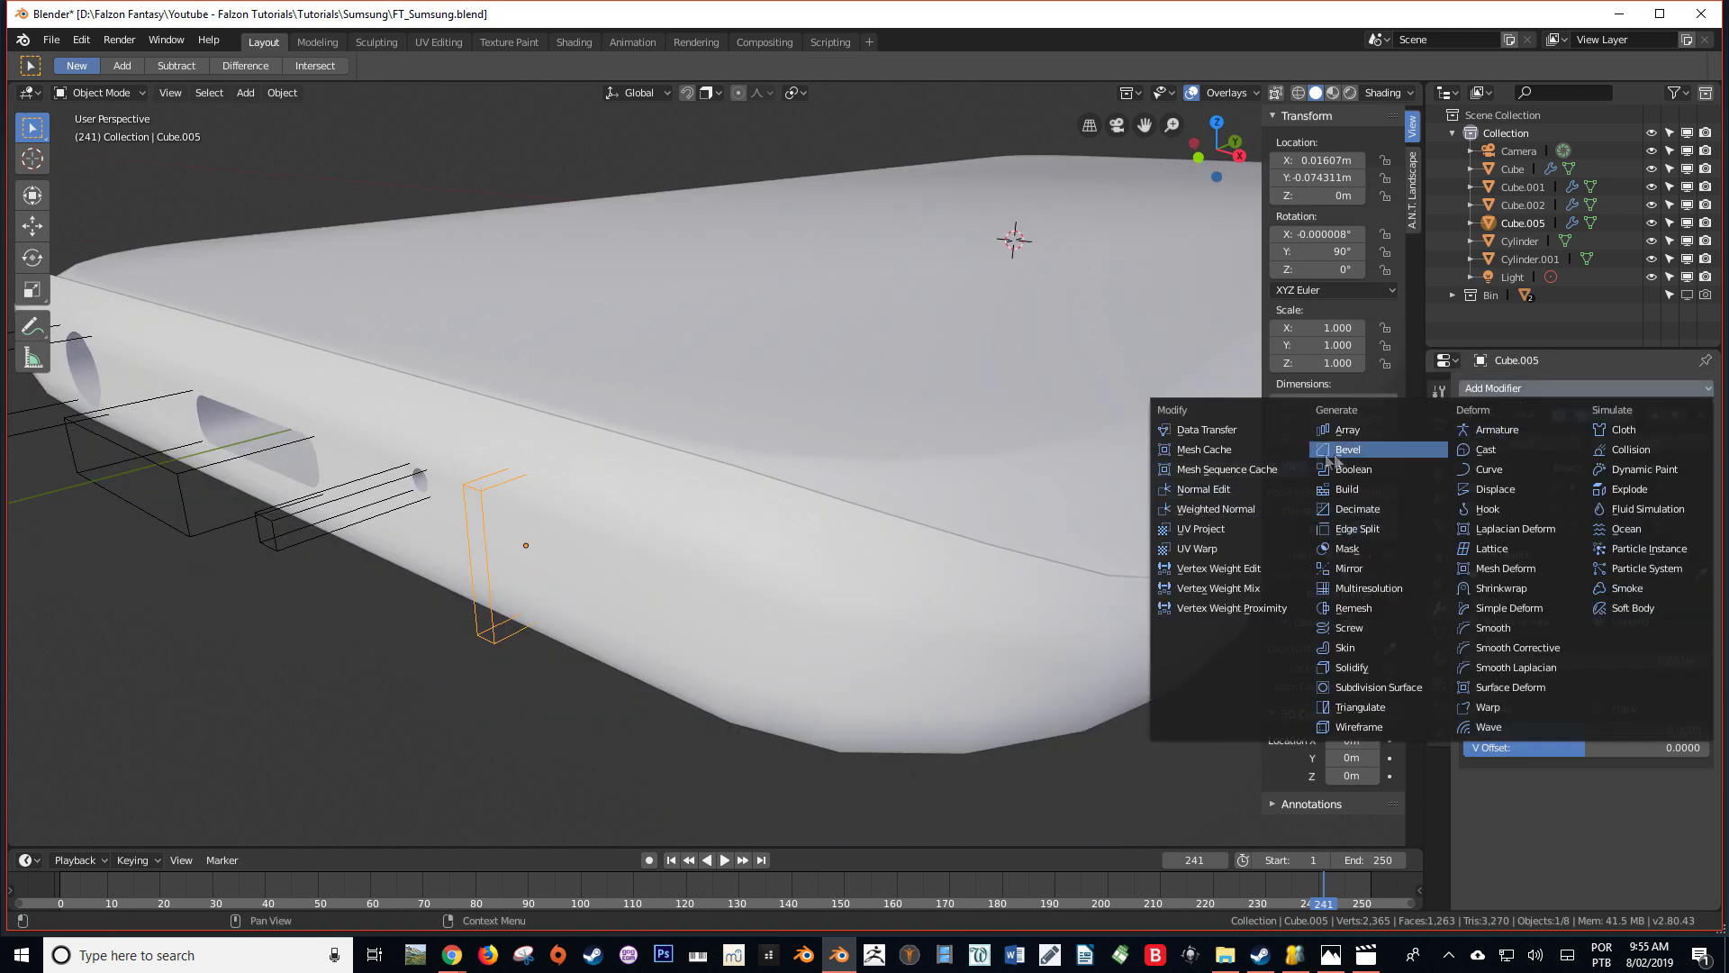
left_click(1353, 435)
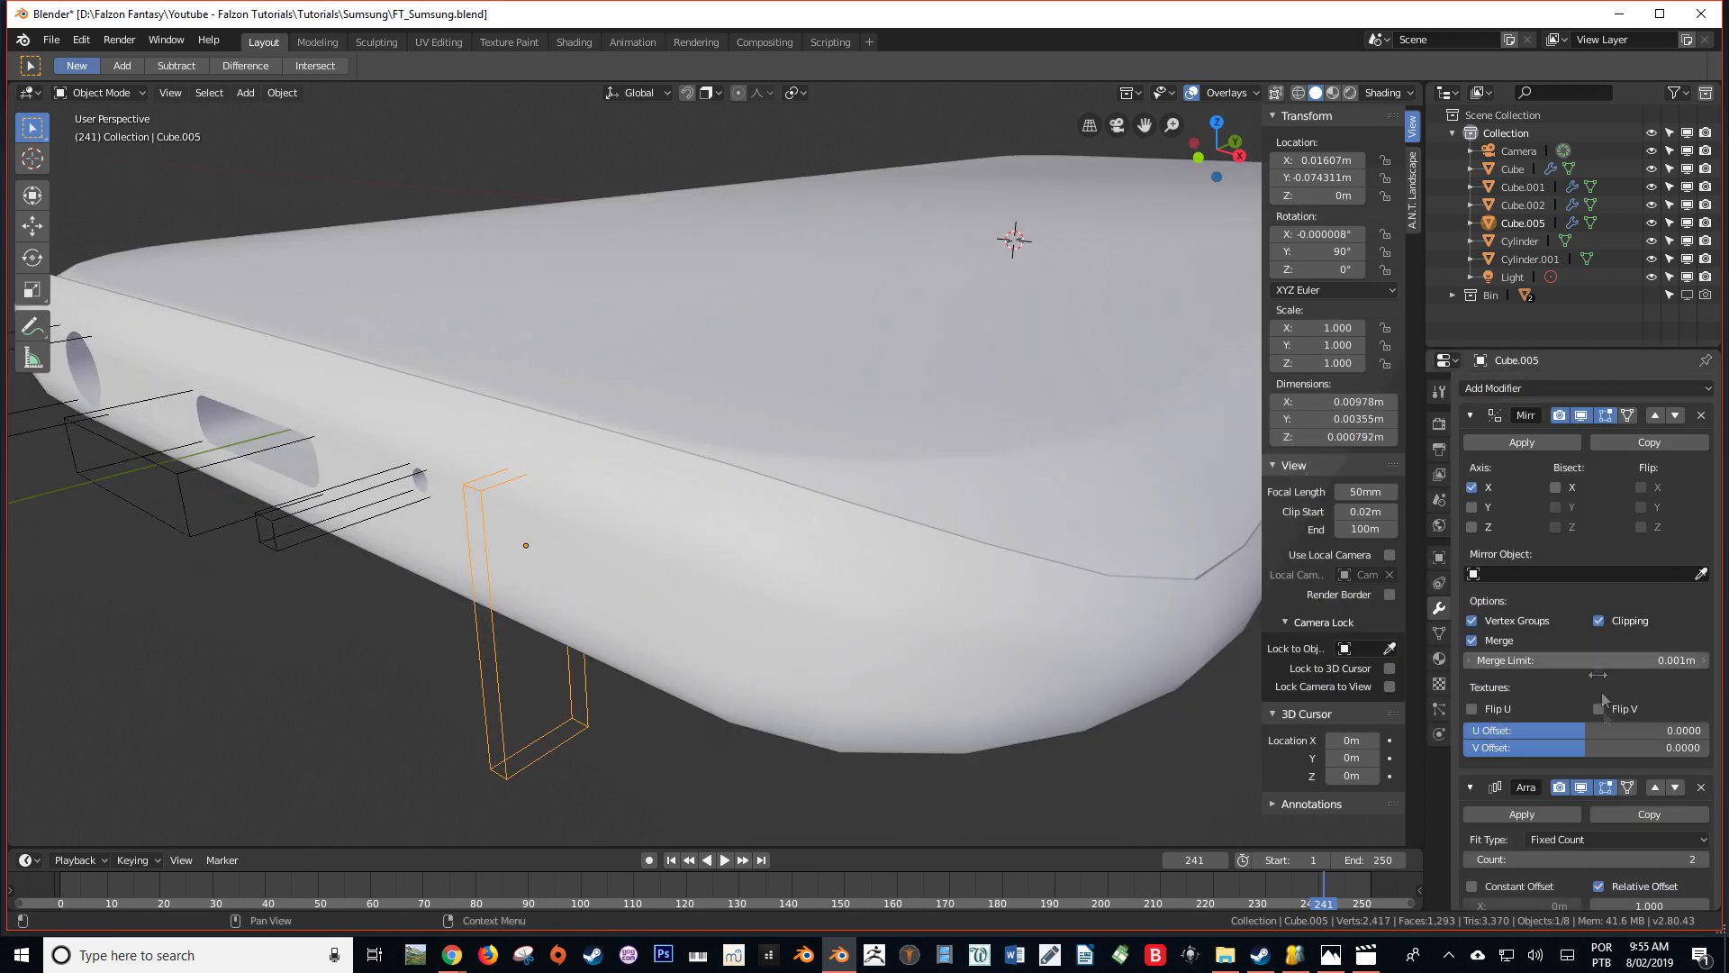
Set the cutting block's array to five copies with a relative offset of 0 on X and 2.000 on Z
scroll(1614, 795, "down", 5)
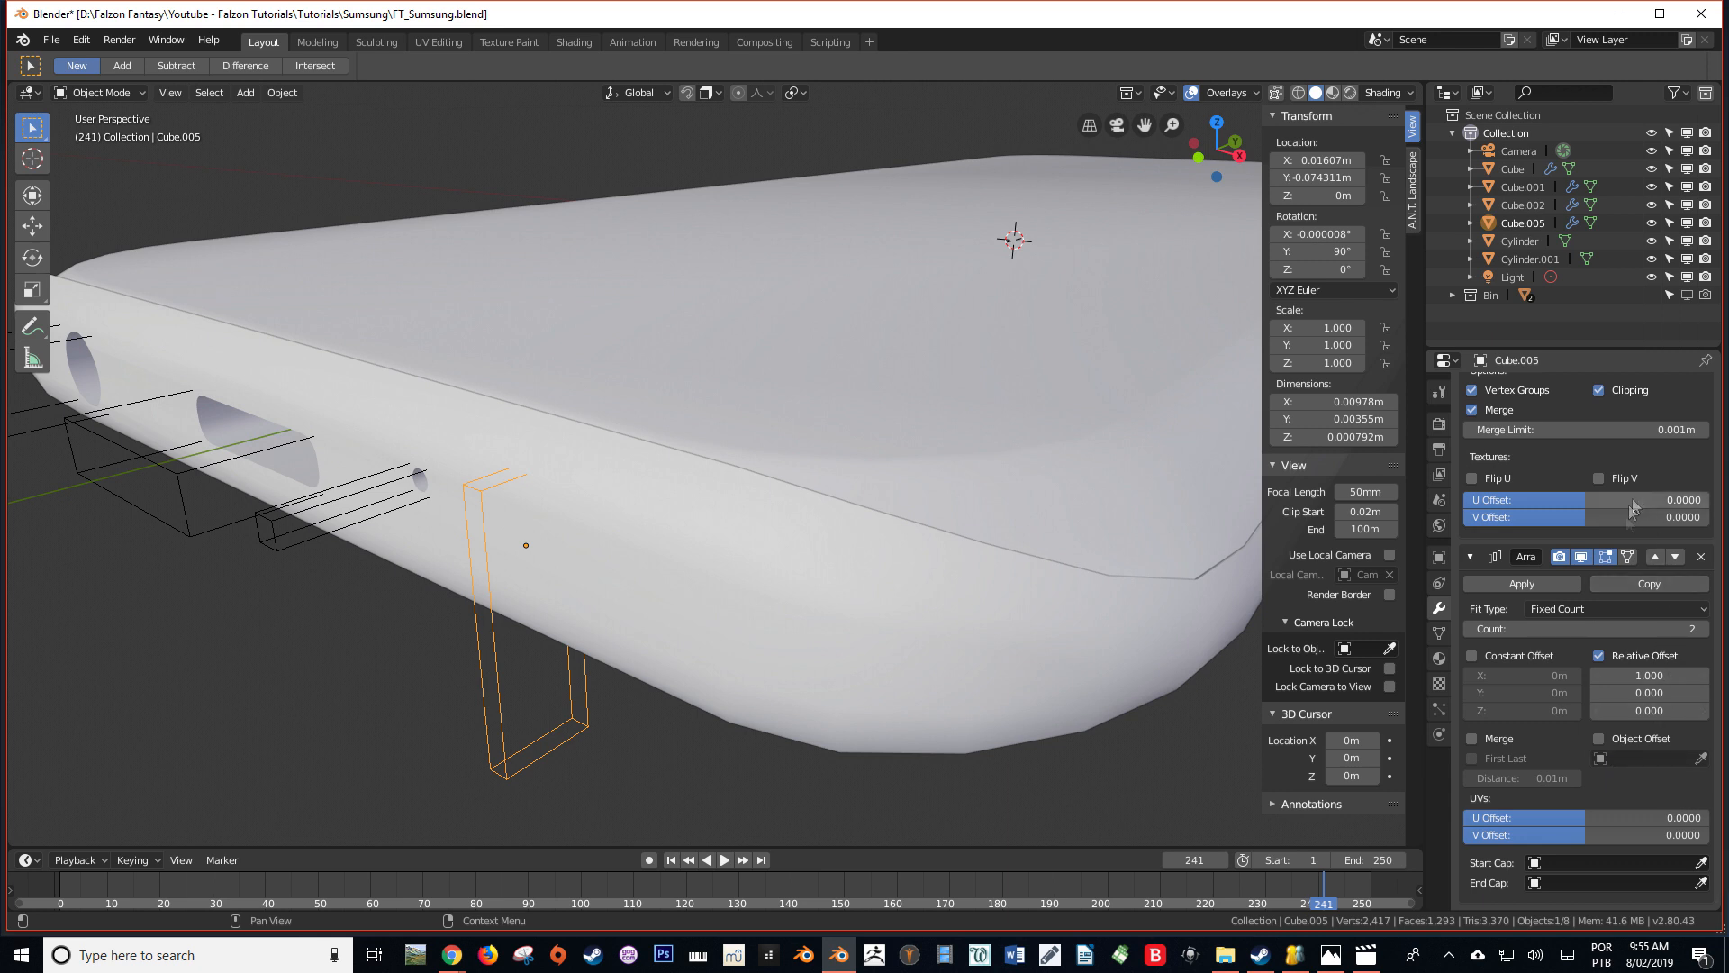
scroll(1630, 710, "up", 4)
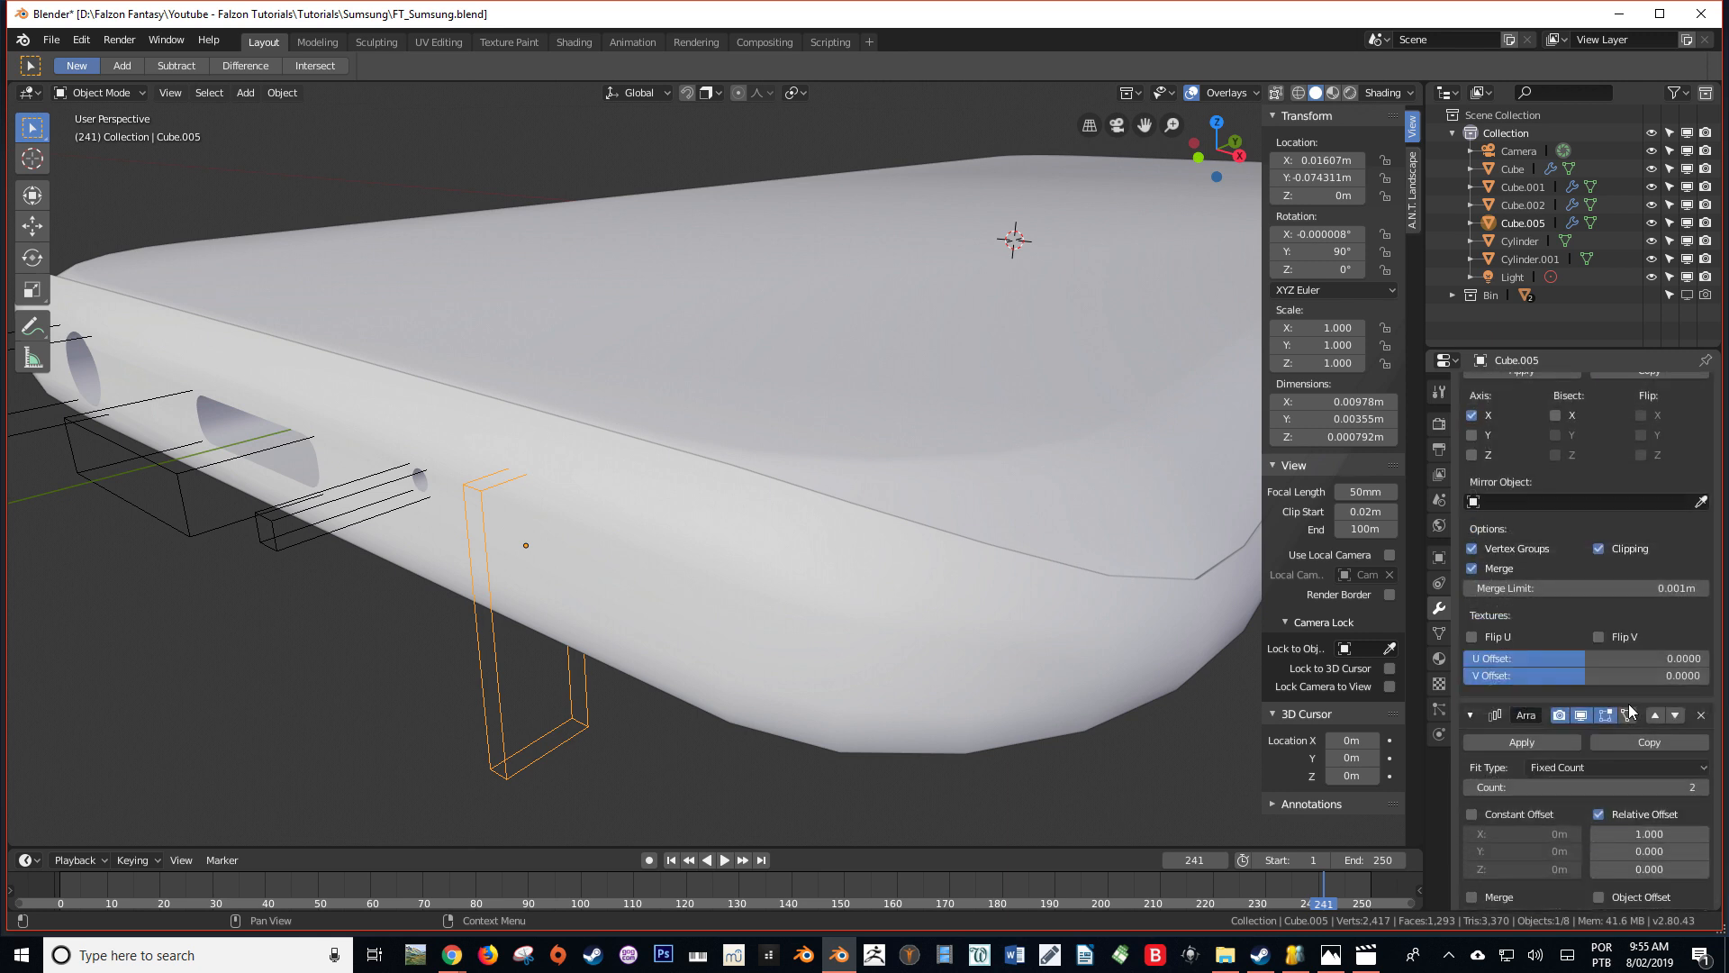
scroll(1535, 592, "up", 3)
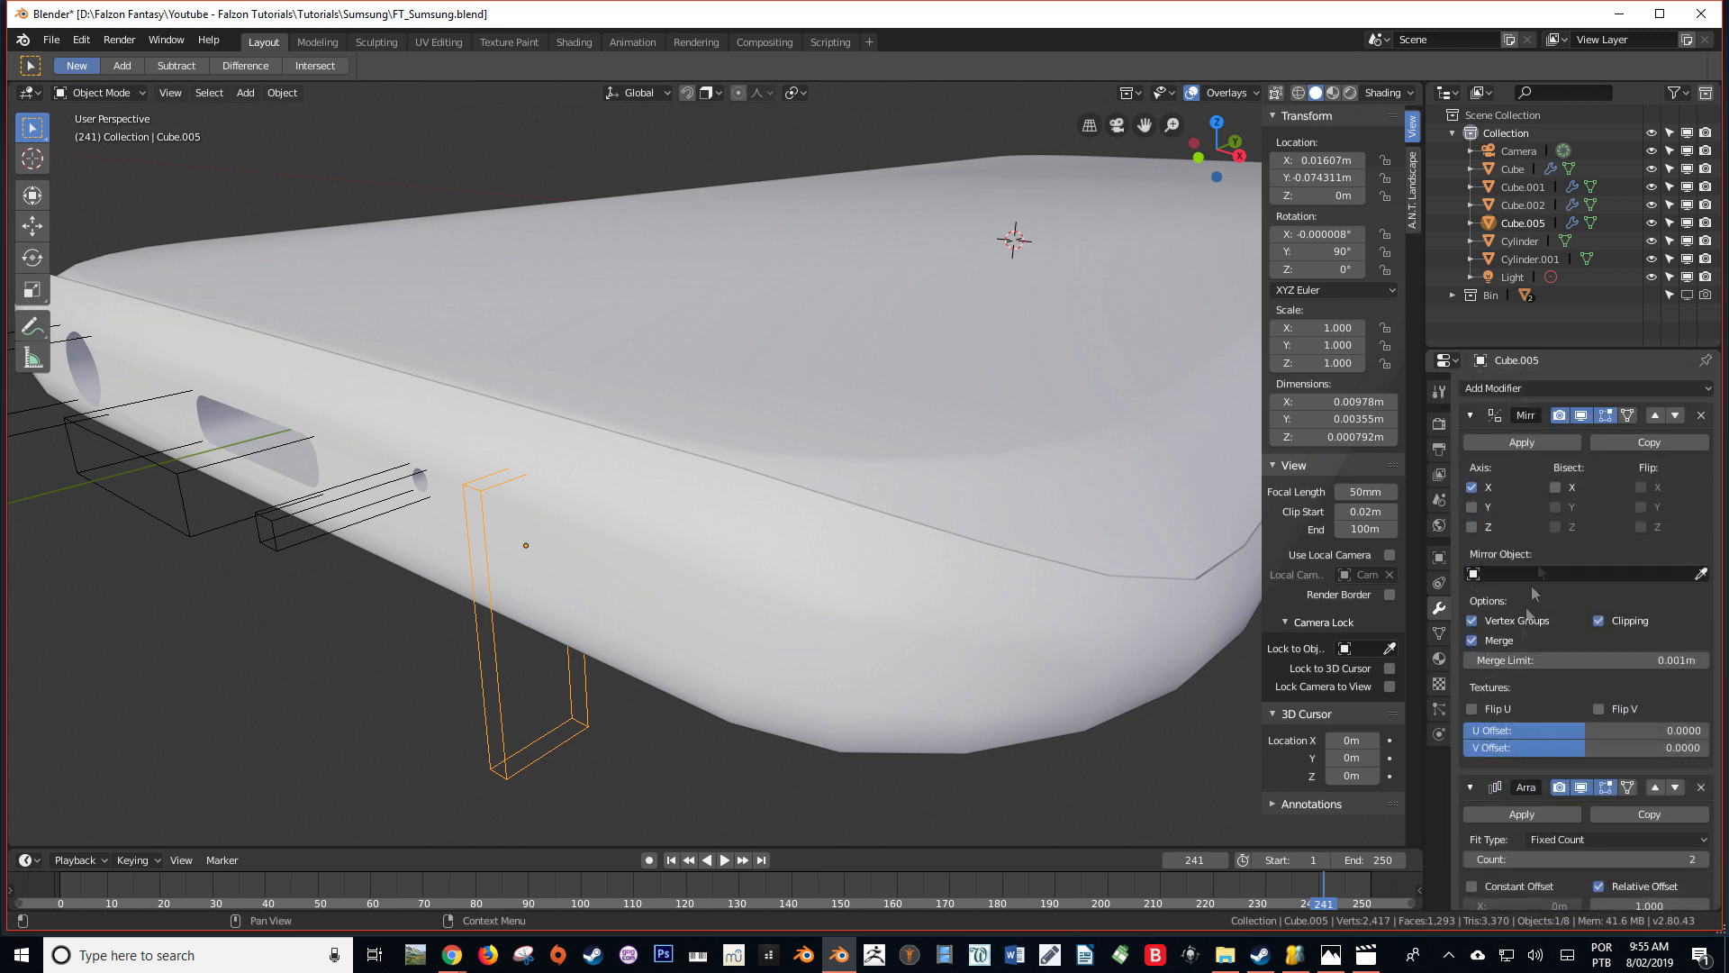
scroll(1540, 662, "down", 5)
scroll(1544, 648, "up", 5)
scroll(1585, 576, "down", 6)
key("Tab")
type("1.6")
key("Return")
left_click(1439, 633)
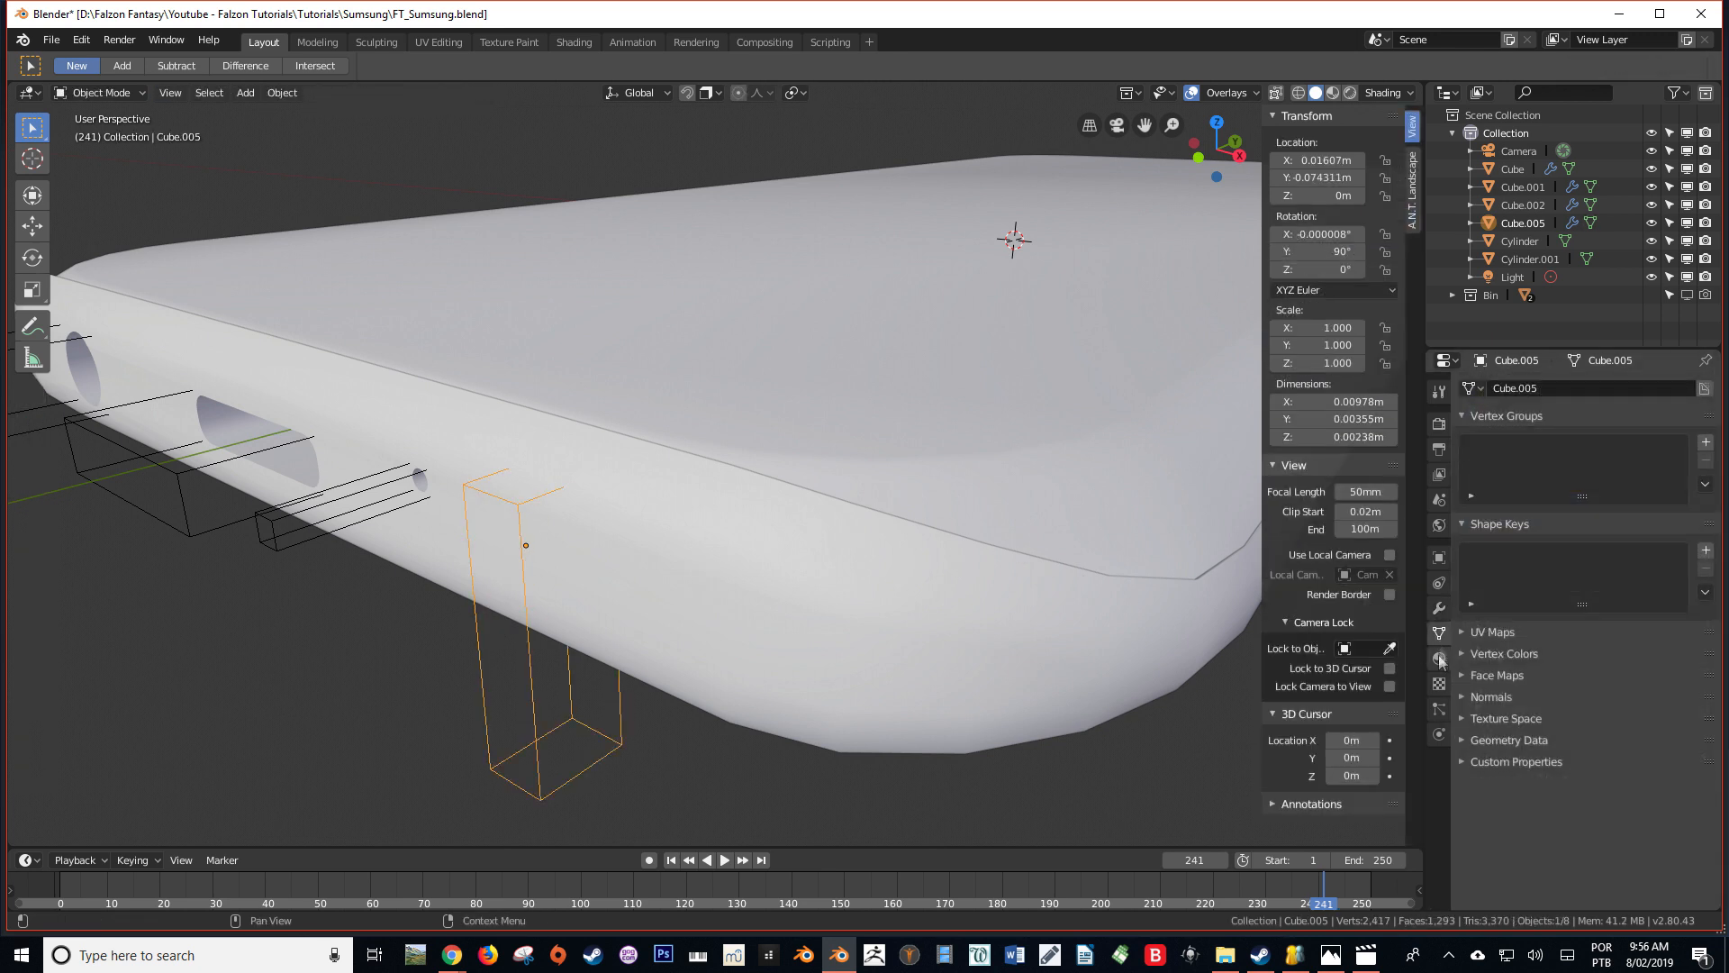
left_click(1439, 608)
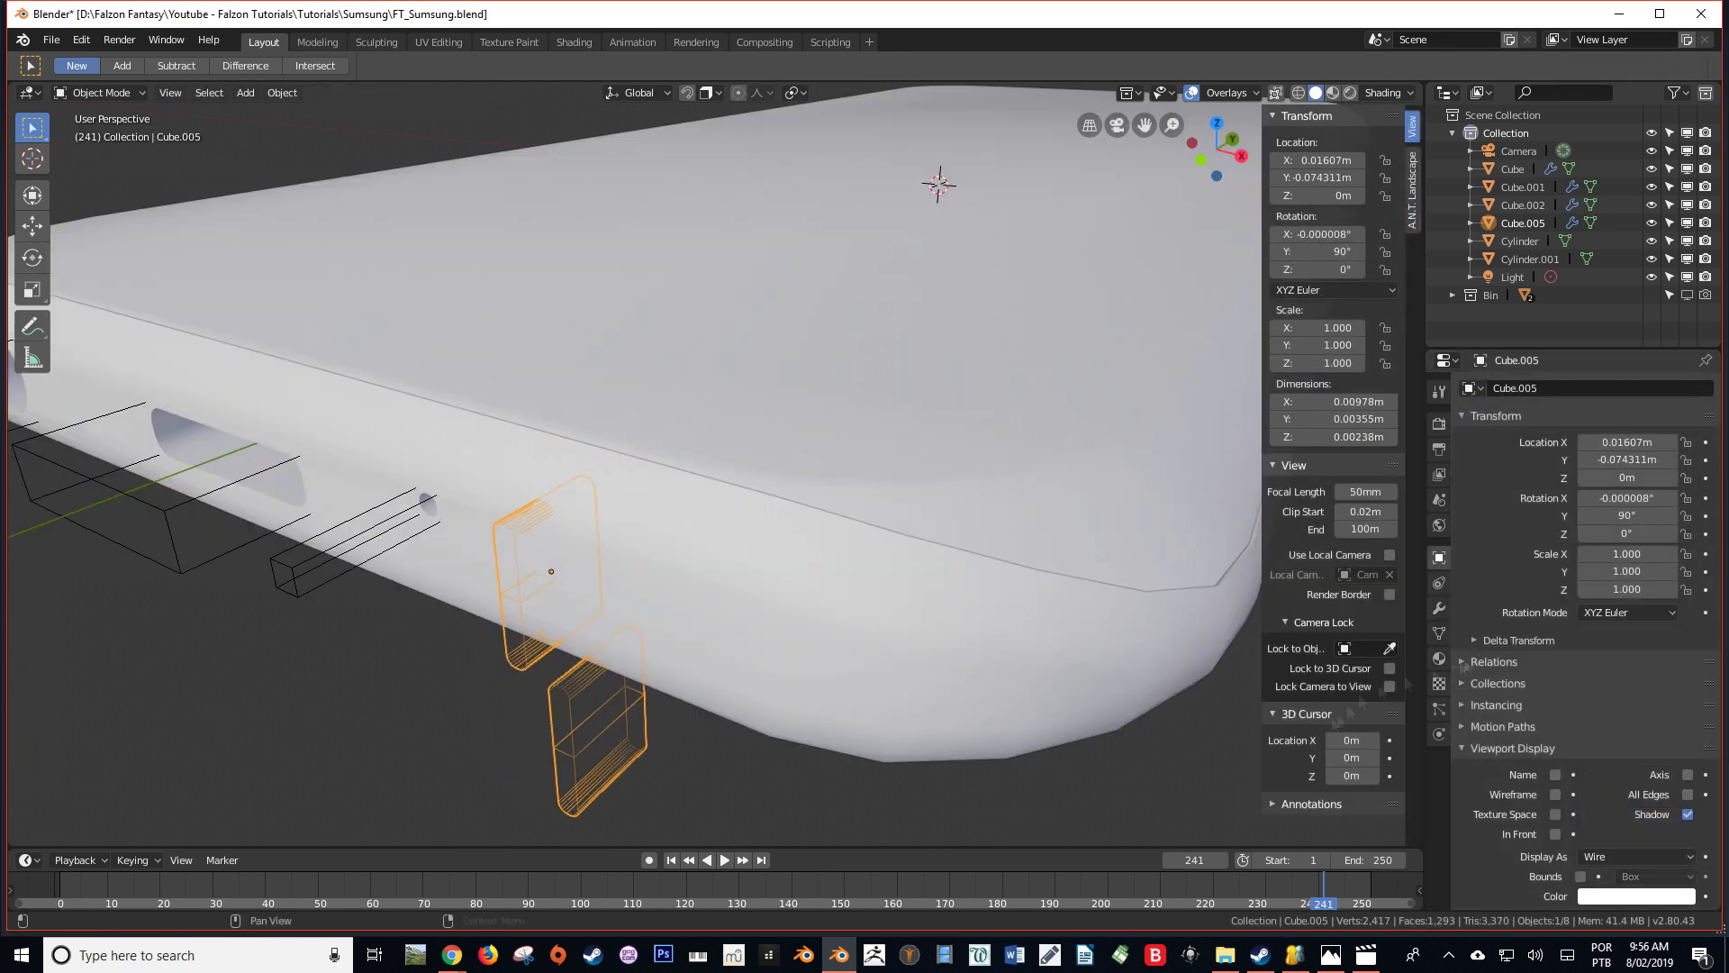
left_click(1671, 677)
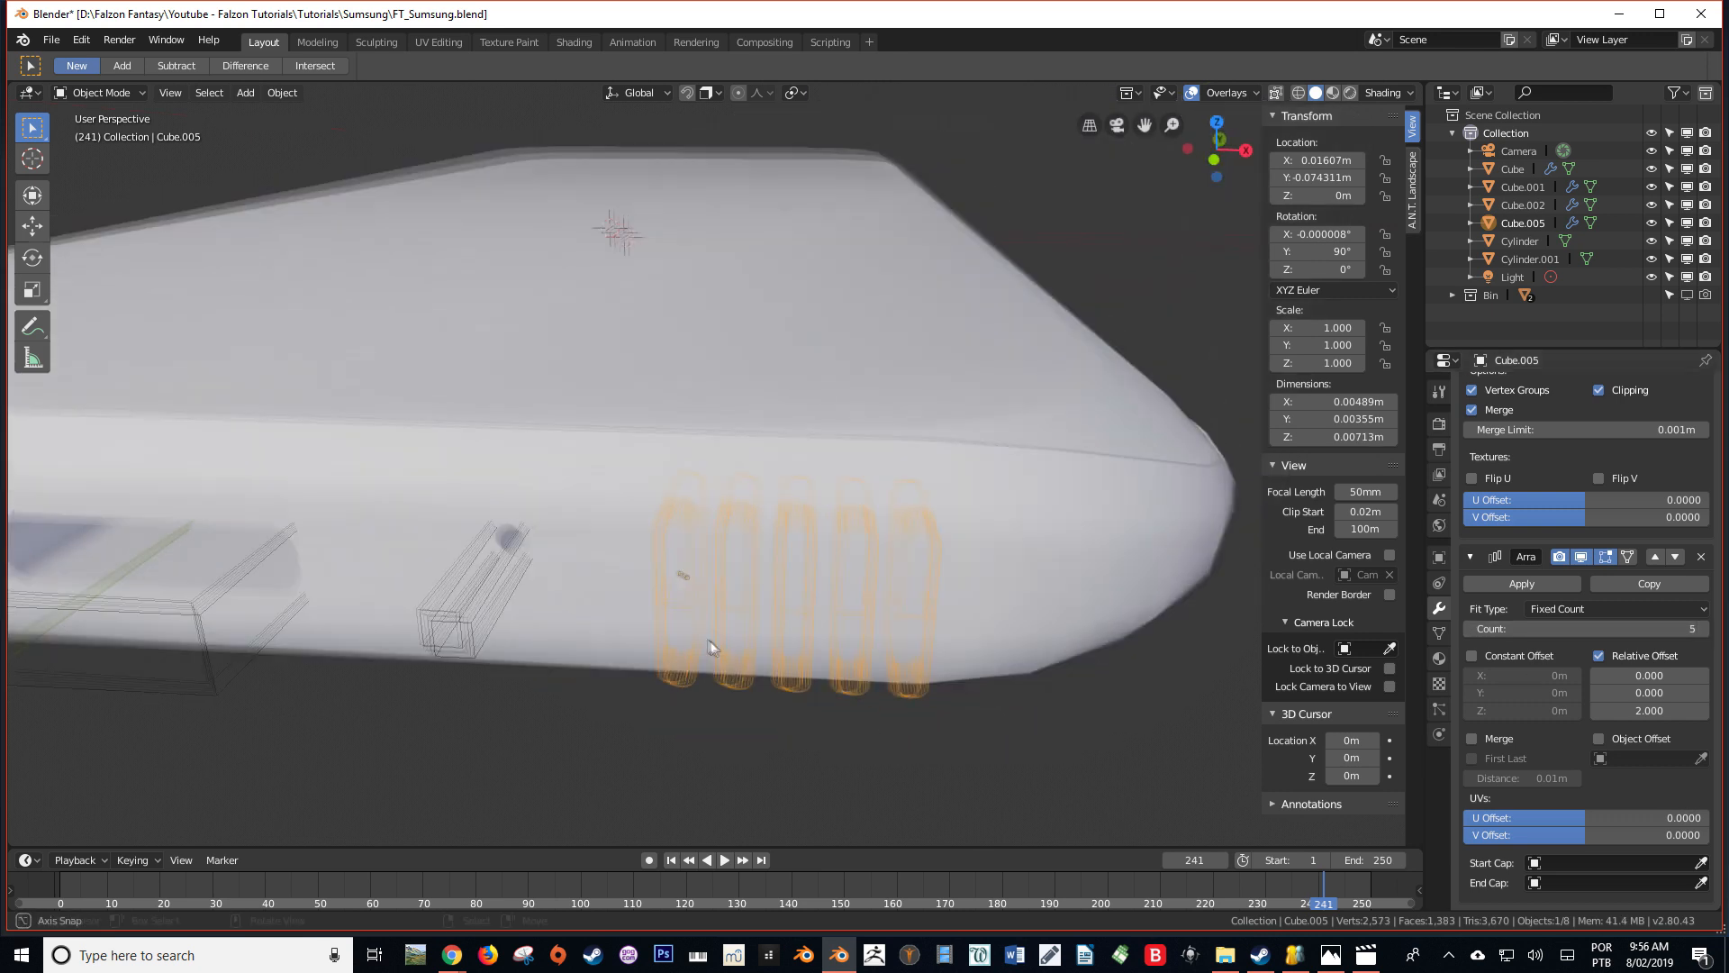
Open the rounded slot cutter's mesh for editing in the front orthographic view
key("KP_1")
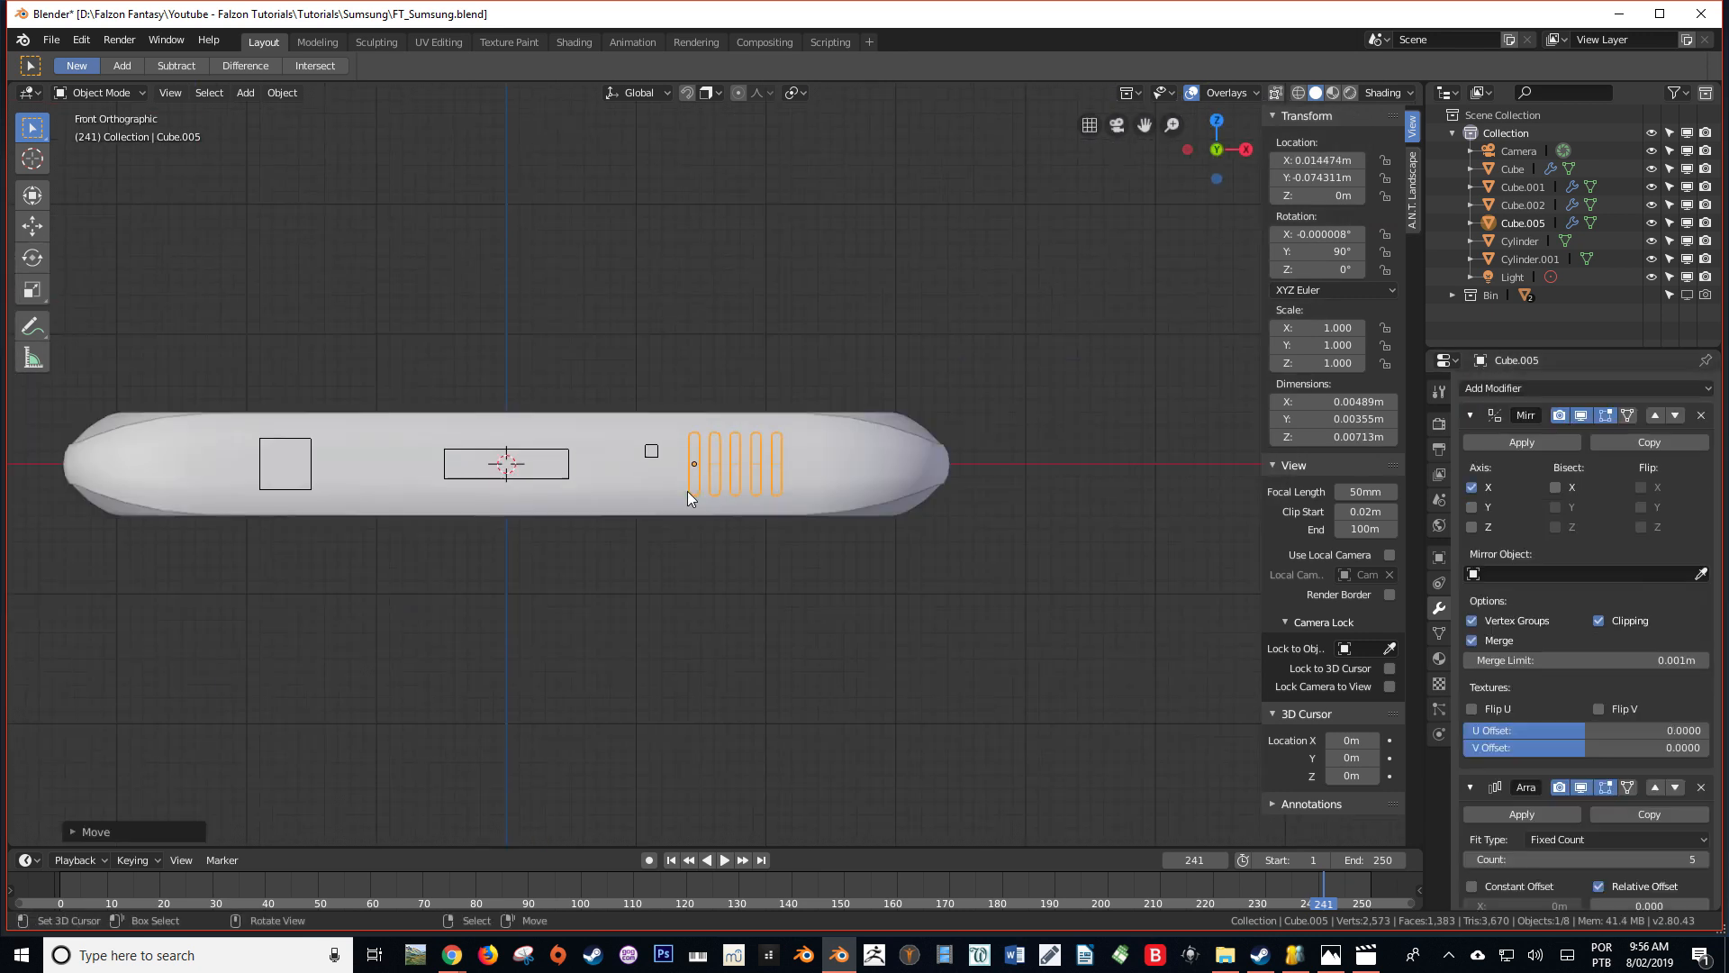
scroll(793, 509, "up", 5)
key("Tab")
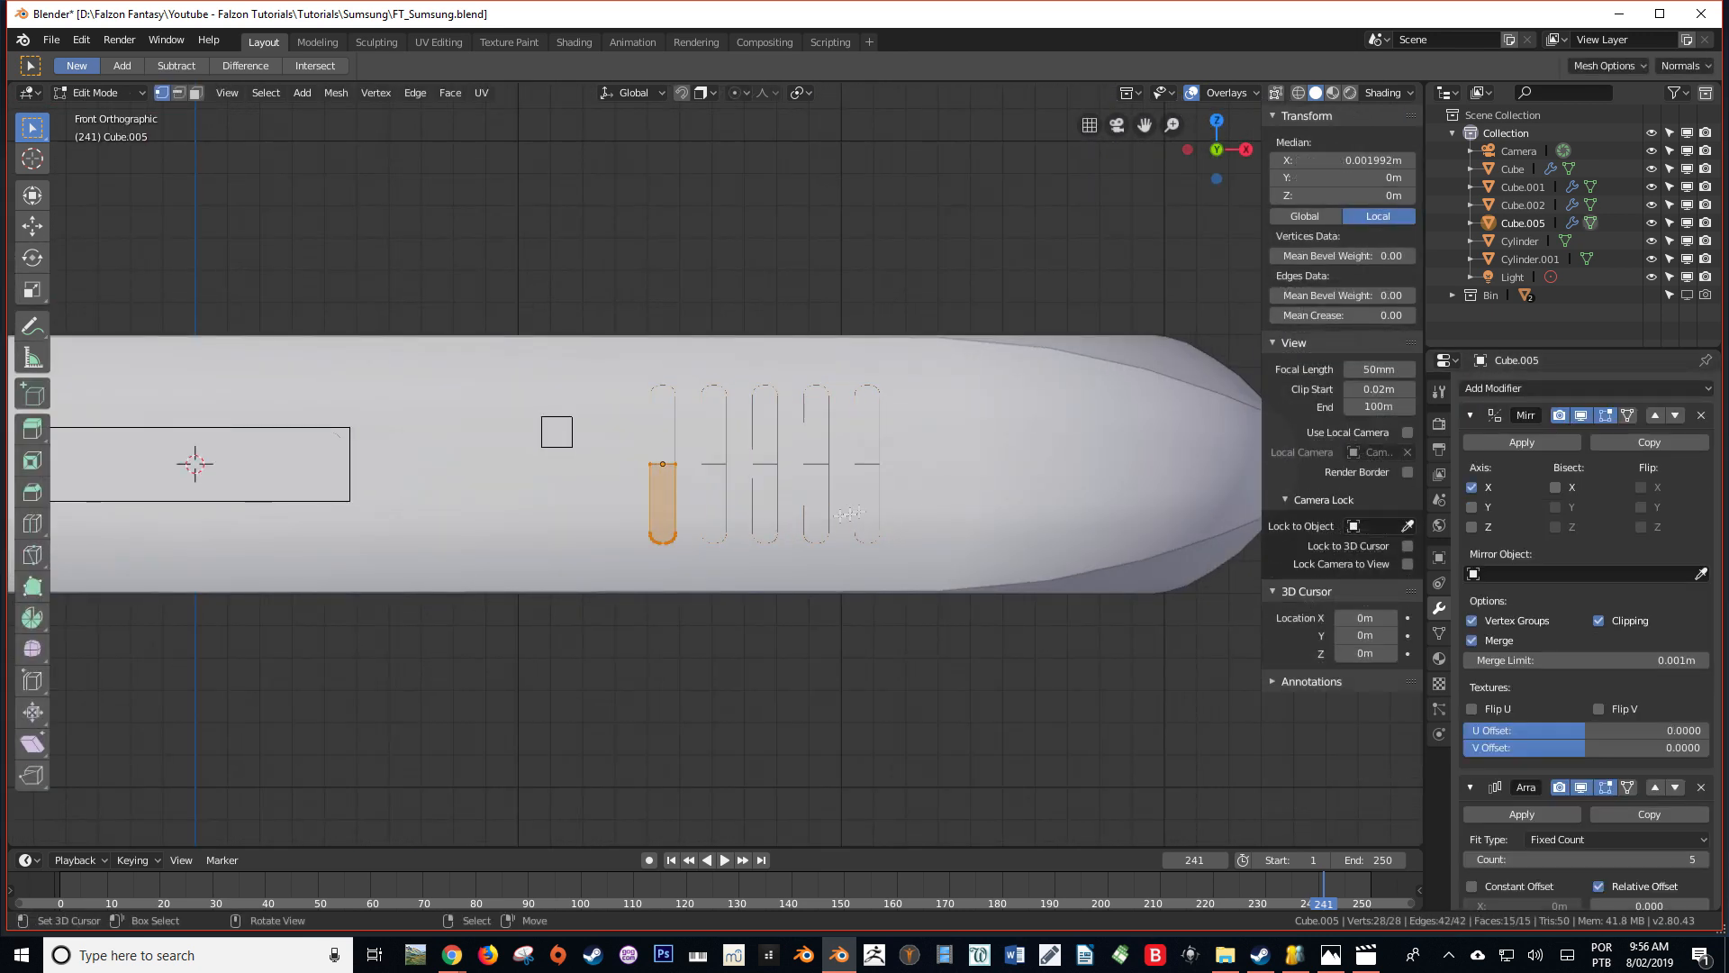
key("g")
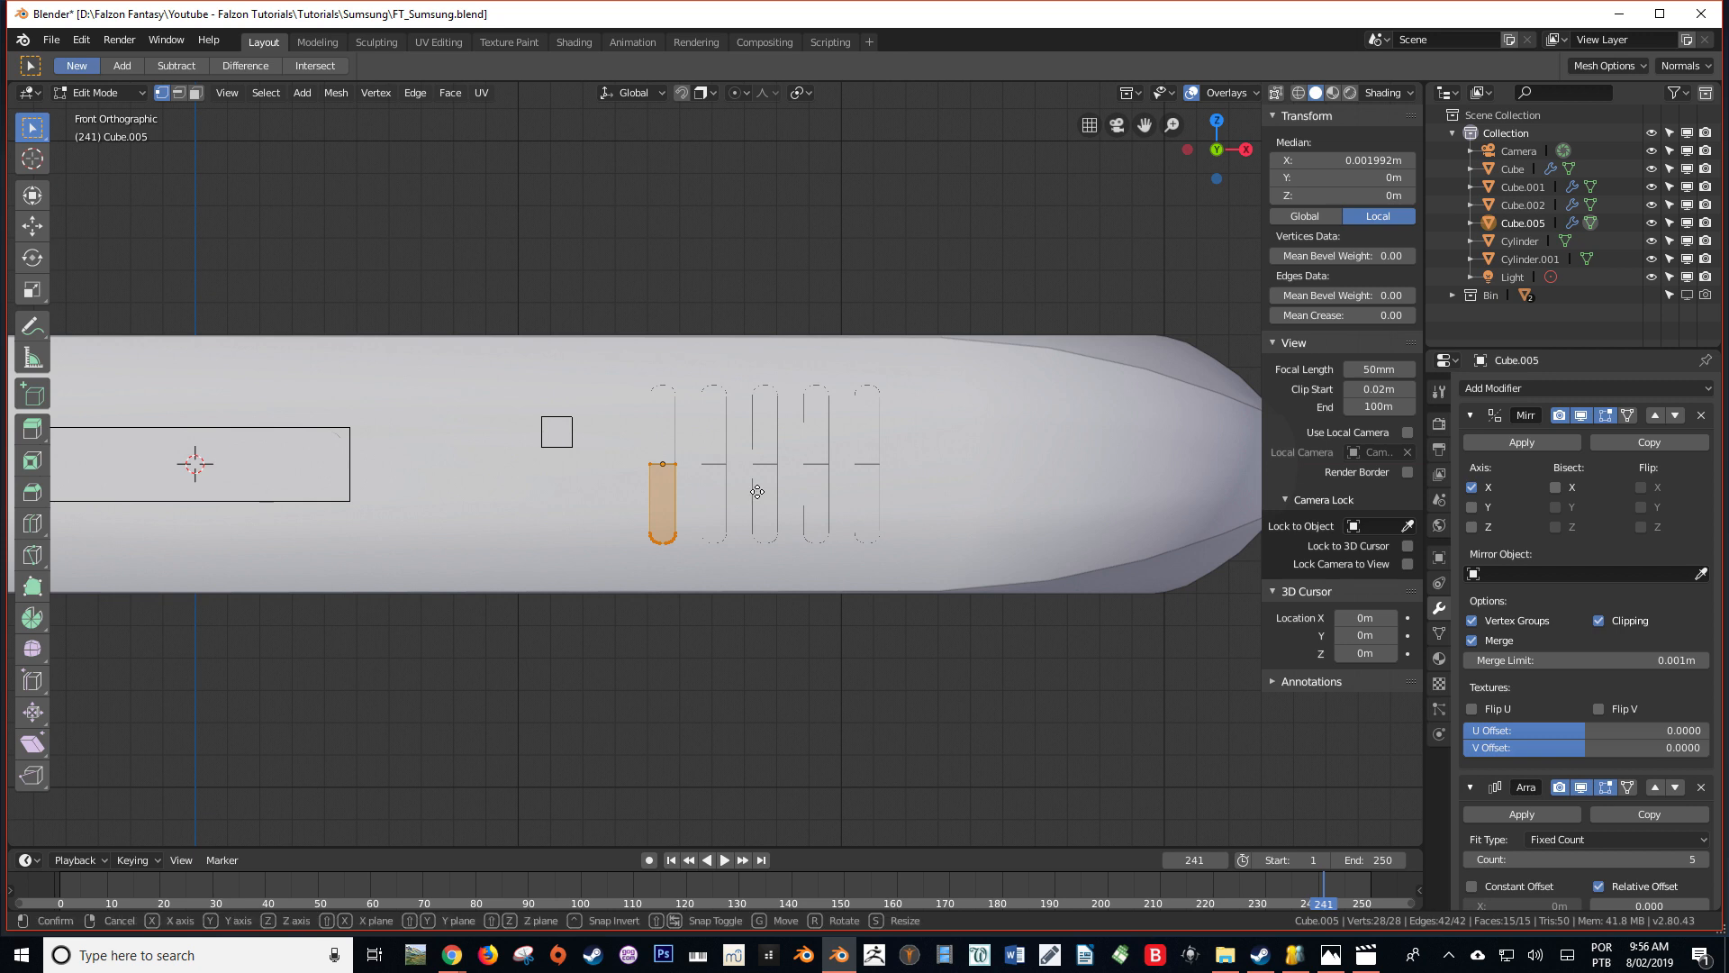
key("x")
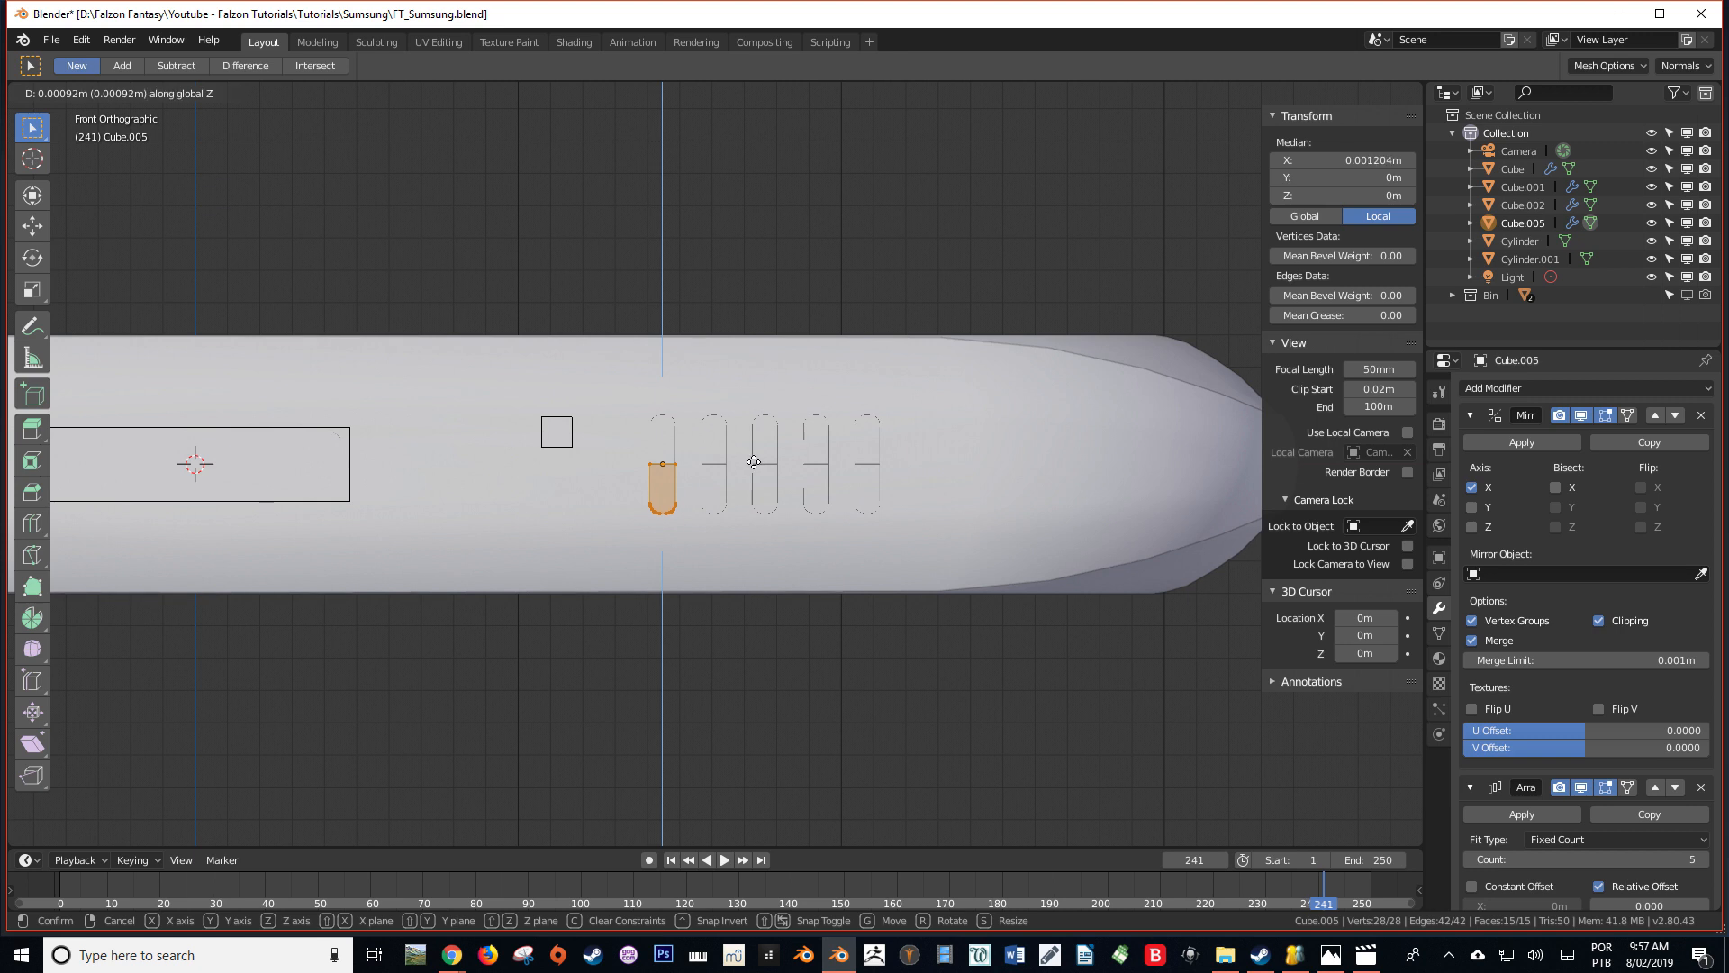
left_click(755, 459)
key("s")
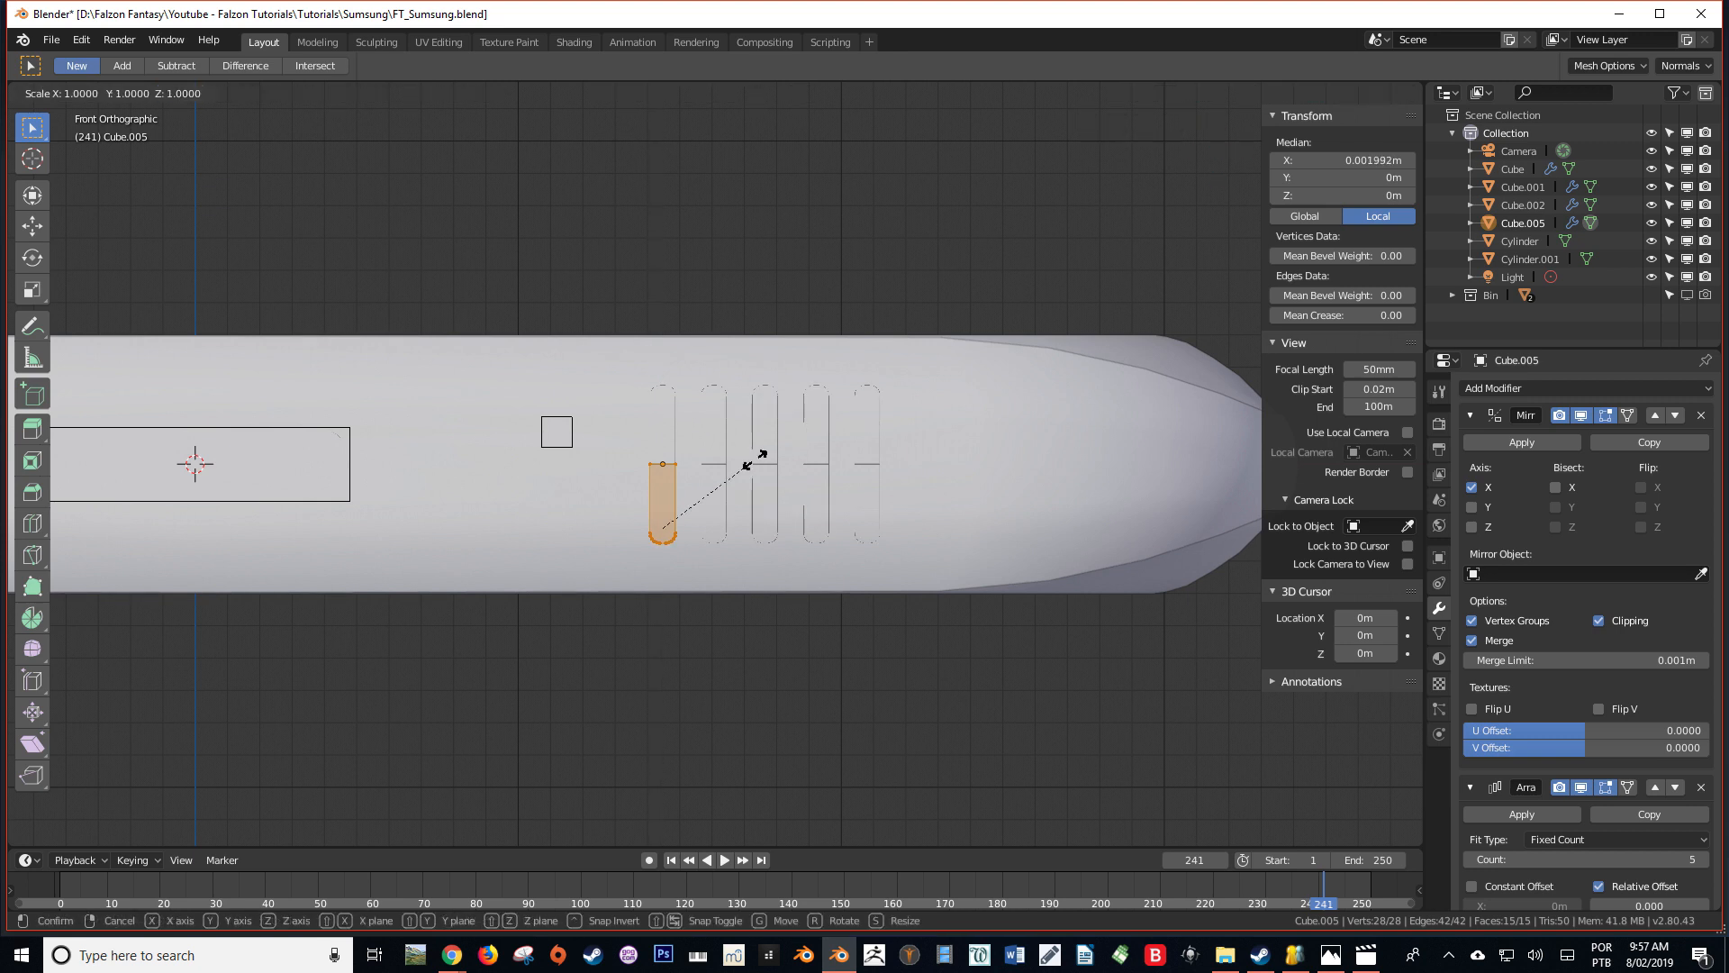
key("x")
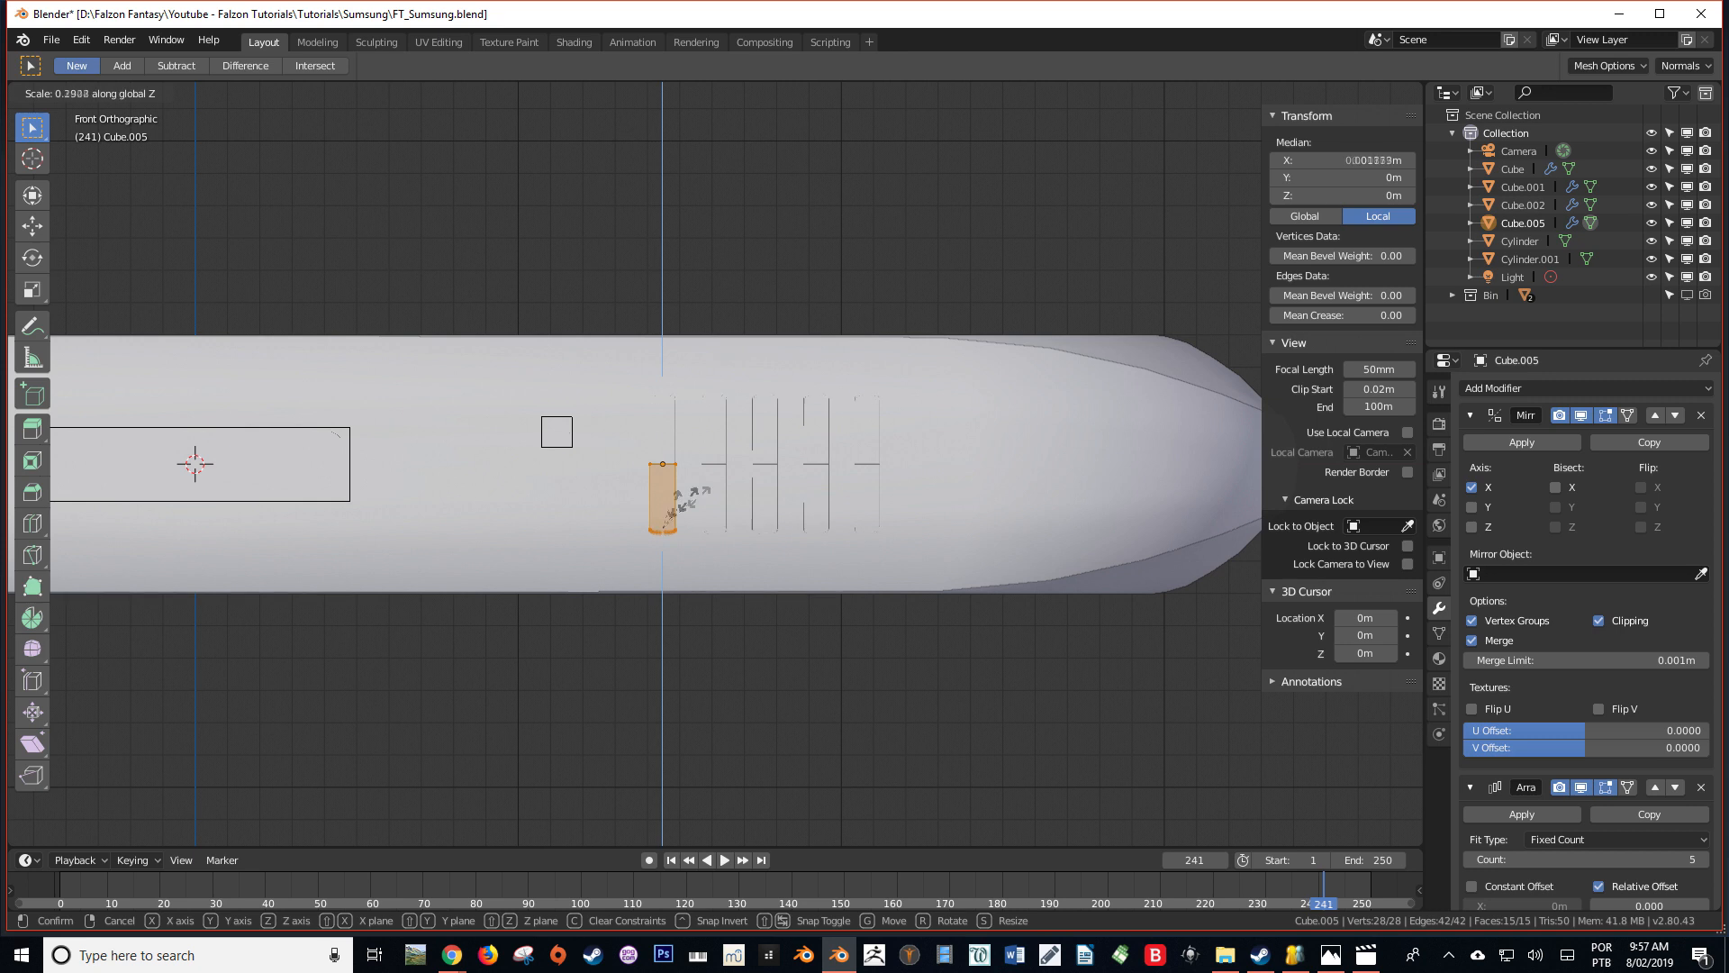
left_click(714, 495)
key("g")
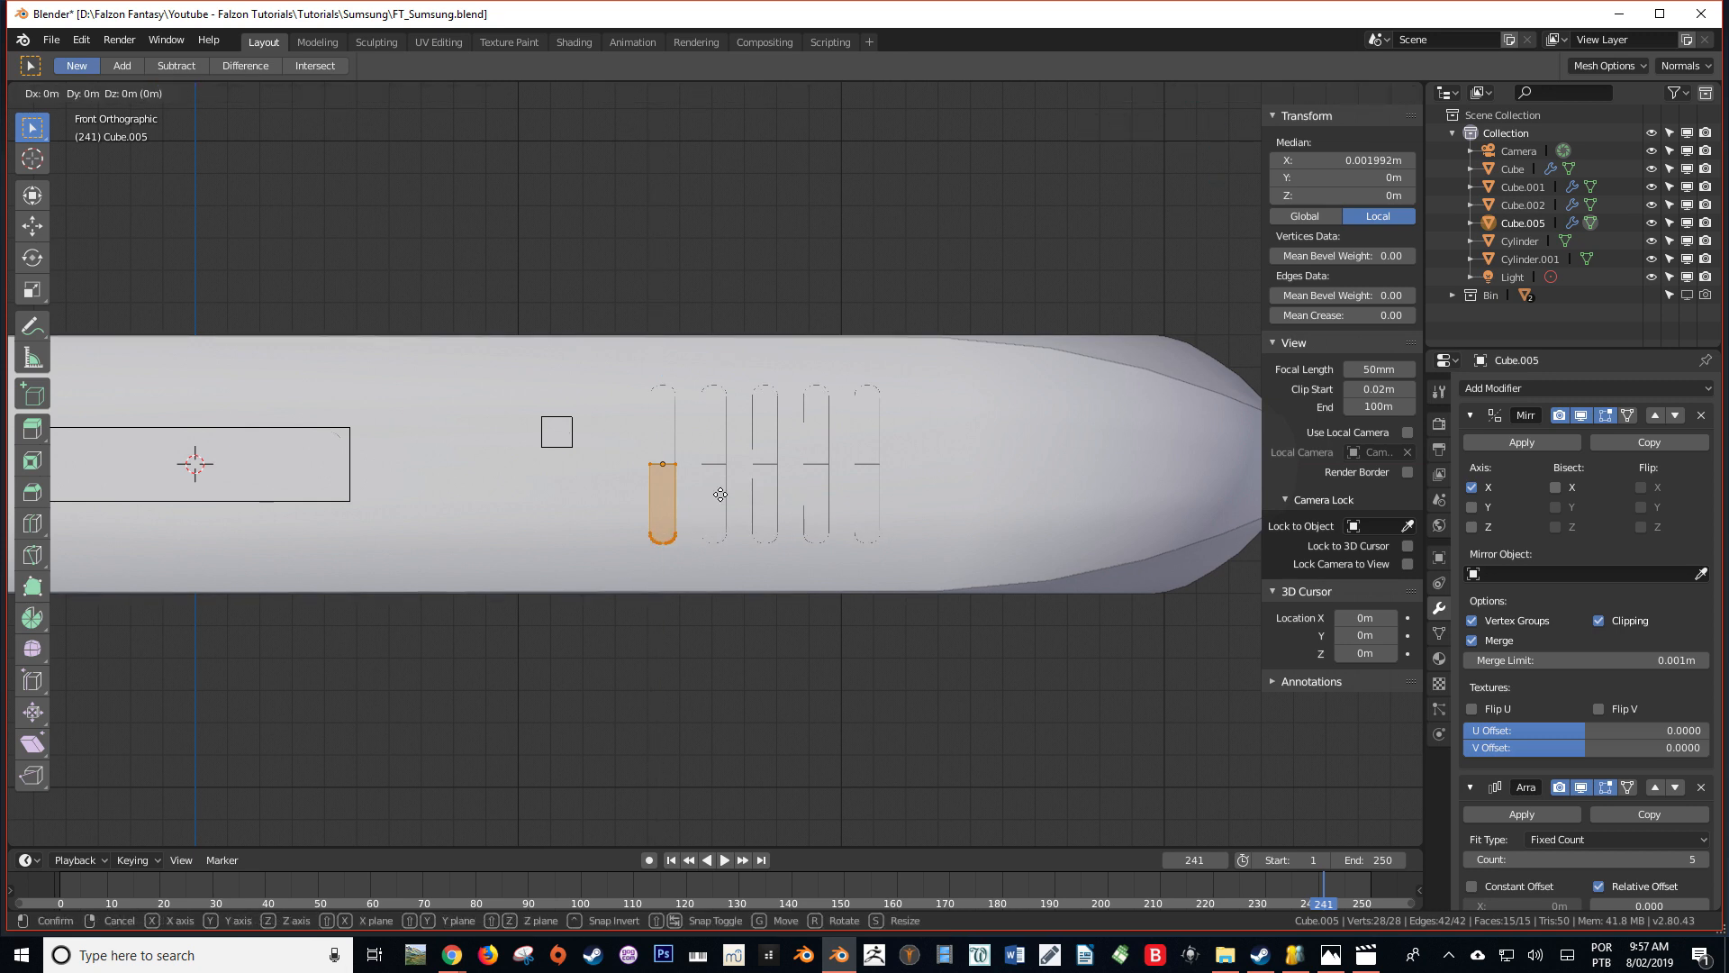
left_click(724, 488)
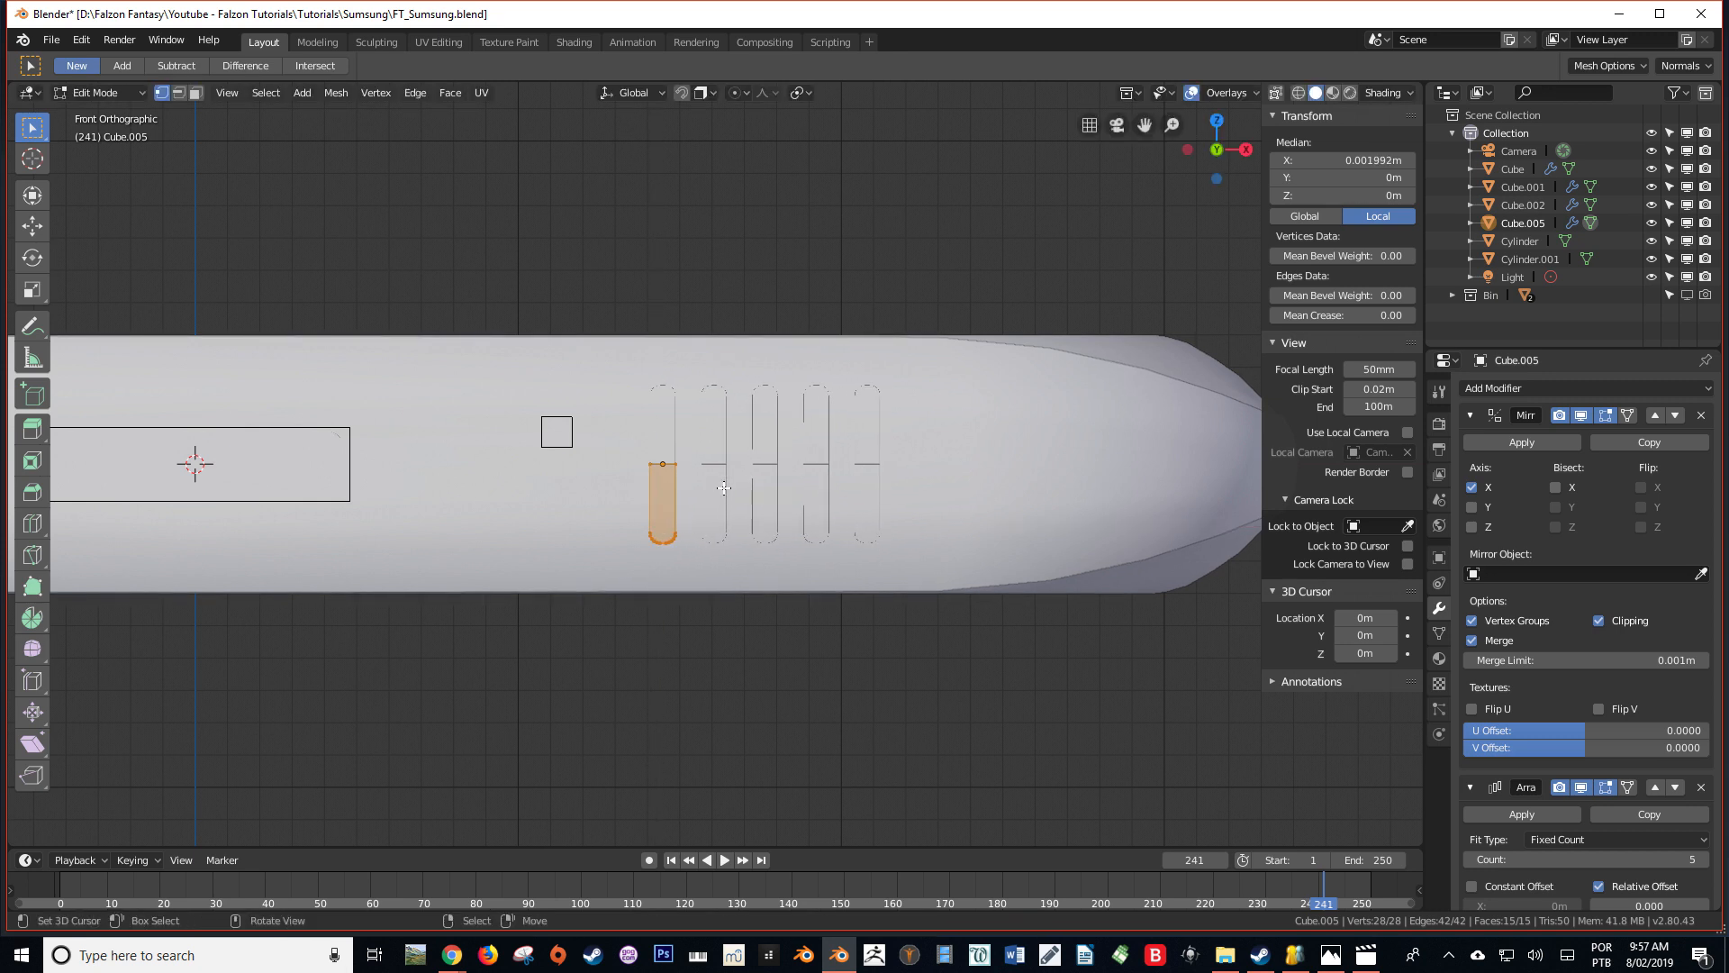
Shorten the mirrored slot cutters by moving the mesh half about 0.00084 m along Z, and save the file
key("g")
key("z")
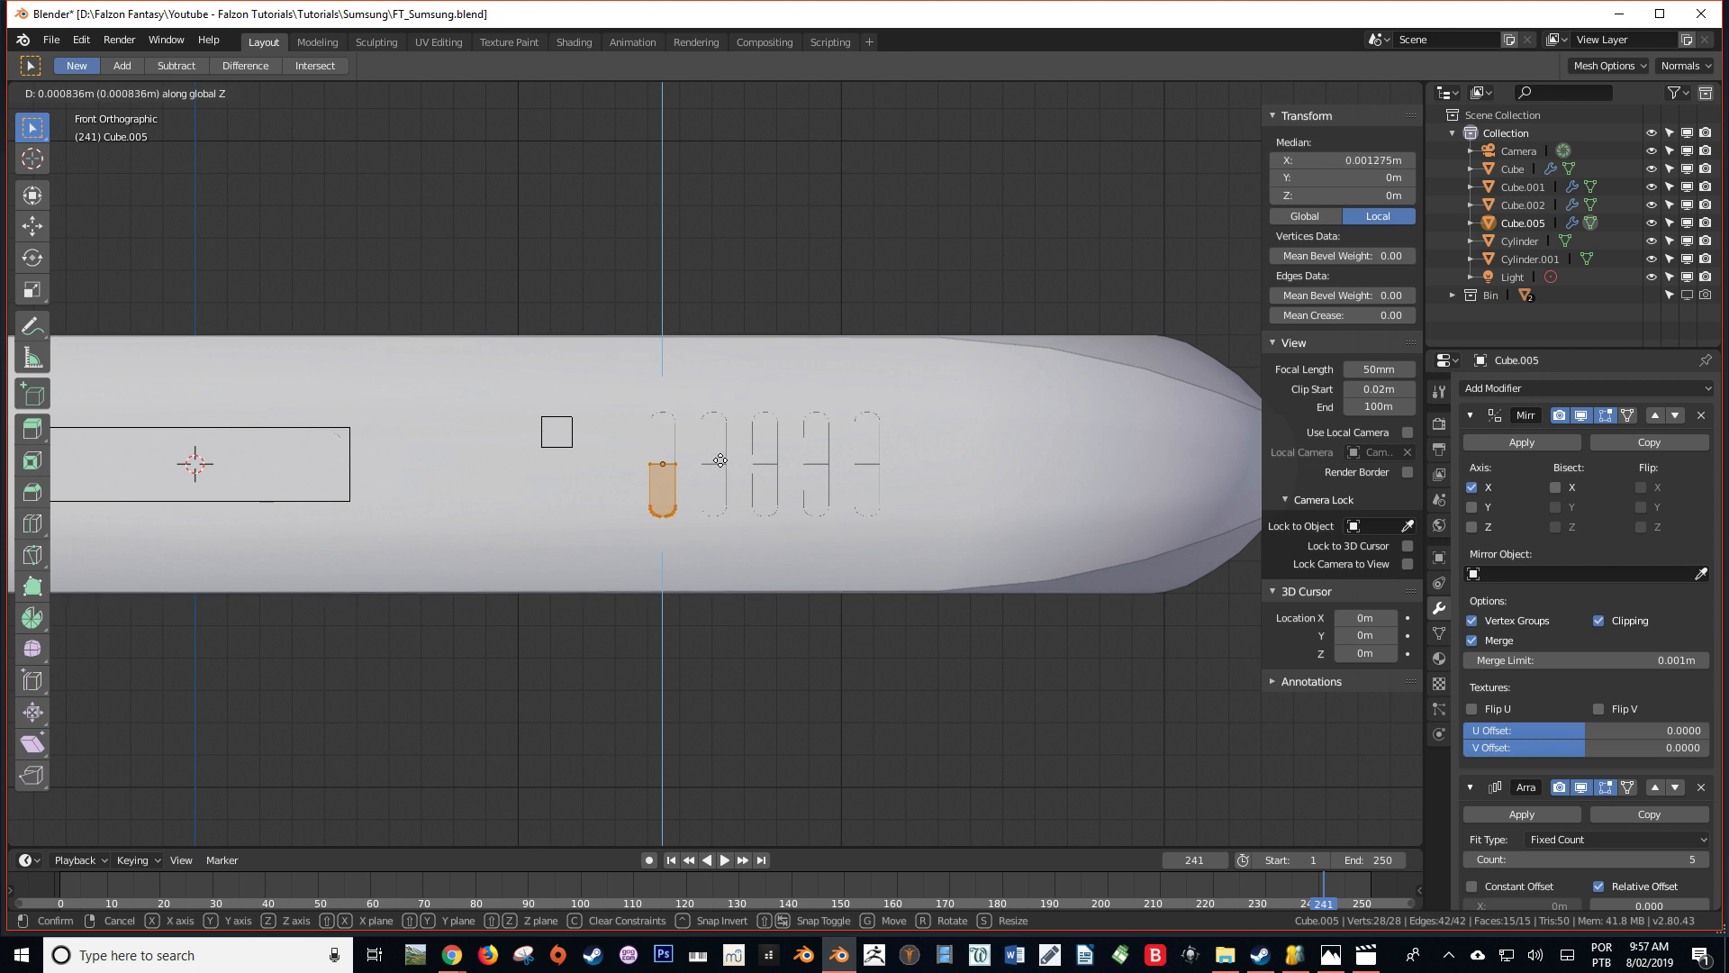
left_click(718, 461)
middle_click_drag(719, 460, 677, 545)
key("Tab")
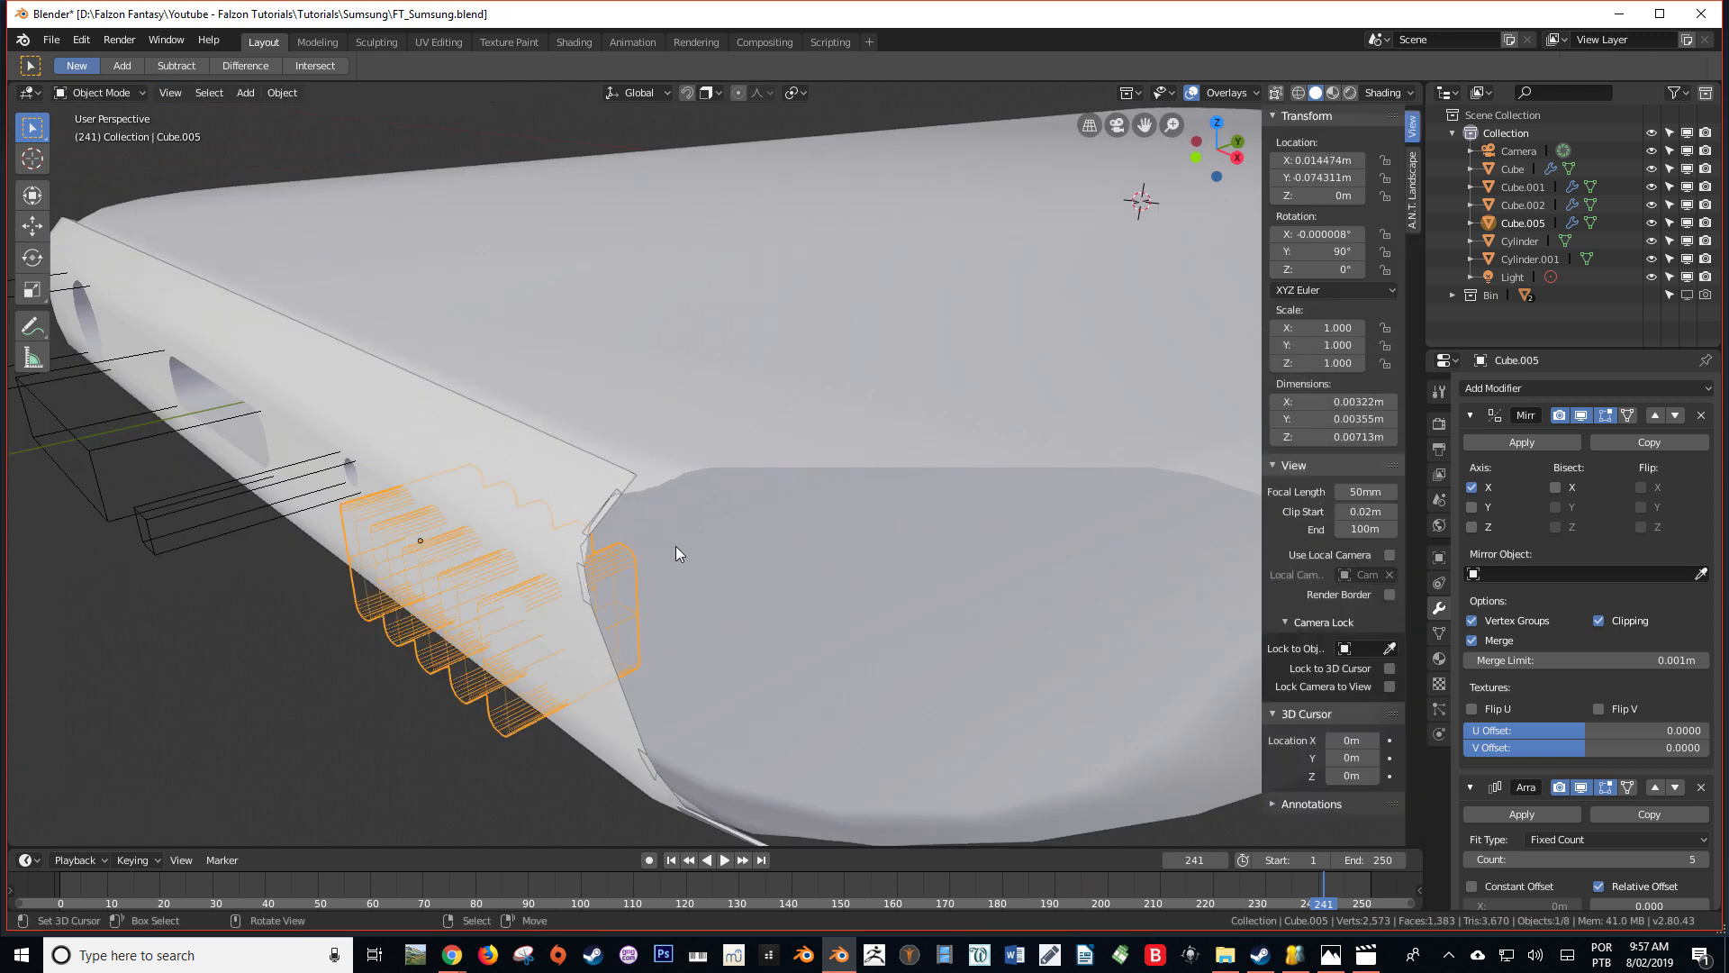
scroll(676, 546, "down", 4)
key("ctrl+s")
scroll(678, 547, "up", 3)
middle_click_drag(691, 561, 712, 569)
scroll(712, 569, "down", 3)
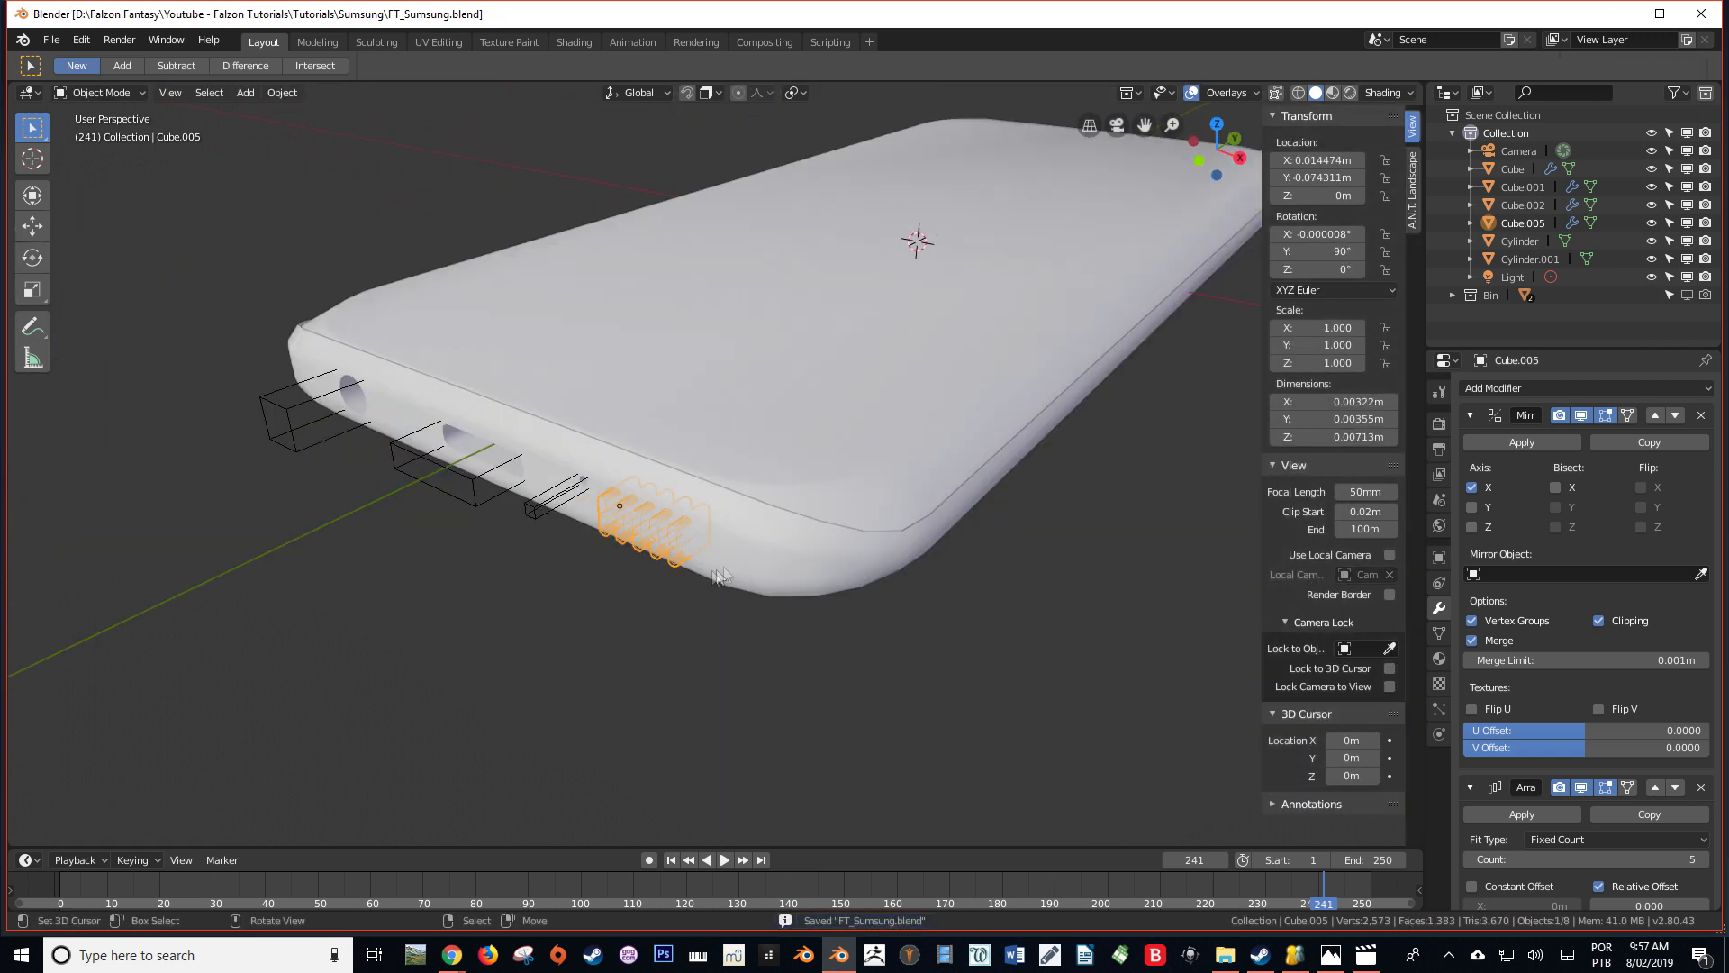
Duplicate the pinhole Boolean on the outer shell Cube.001 and set the copy's object to the slot cutter Cube.005
right_click(802, 553)
scroll(802, 553, "up", 2)
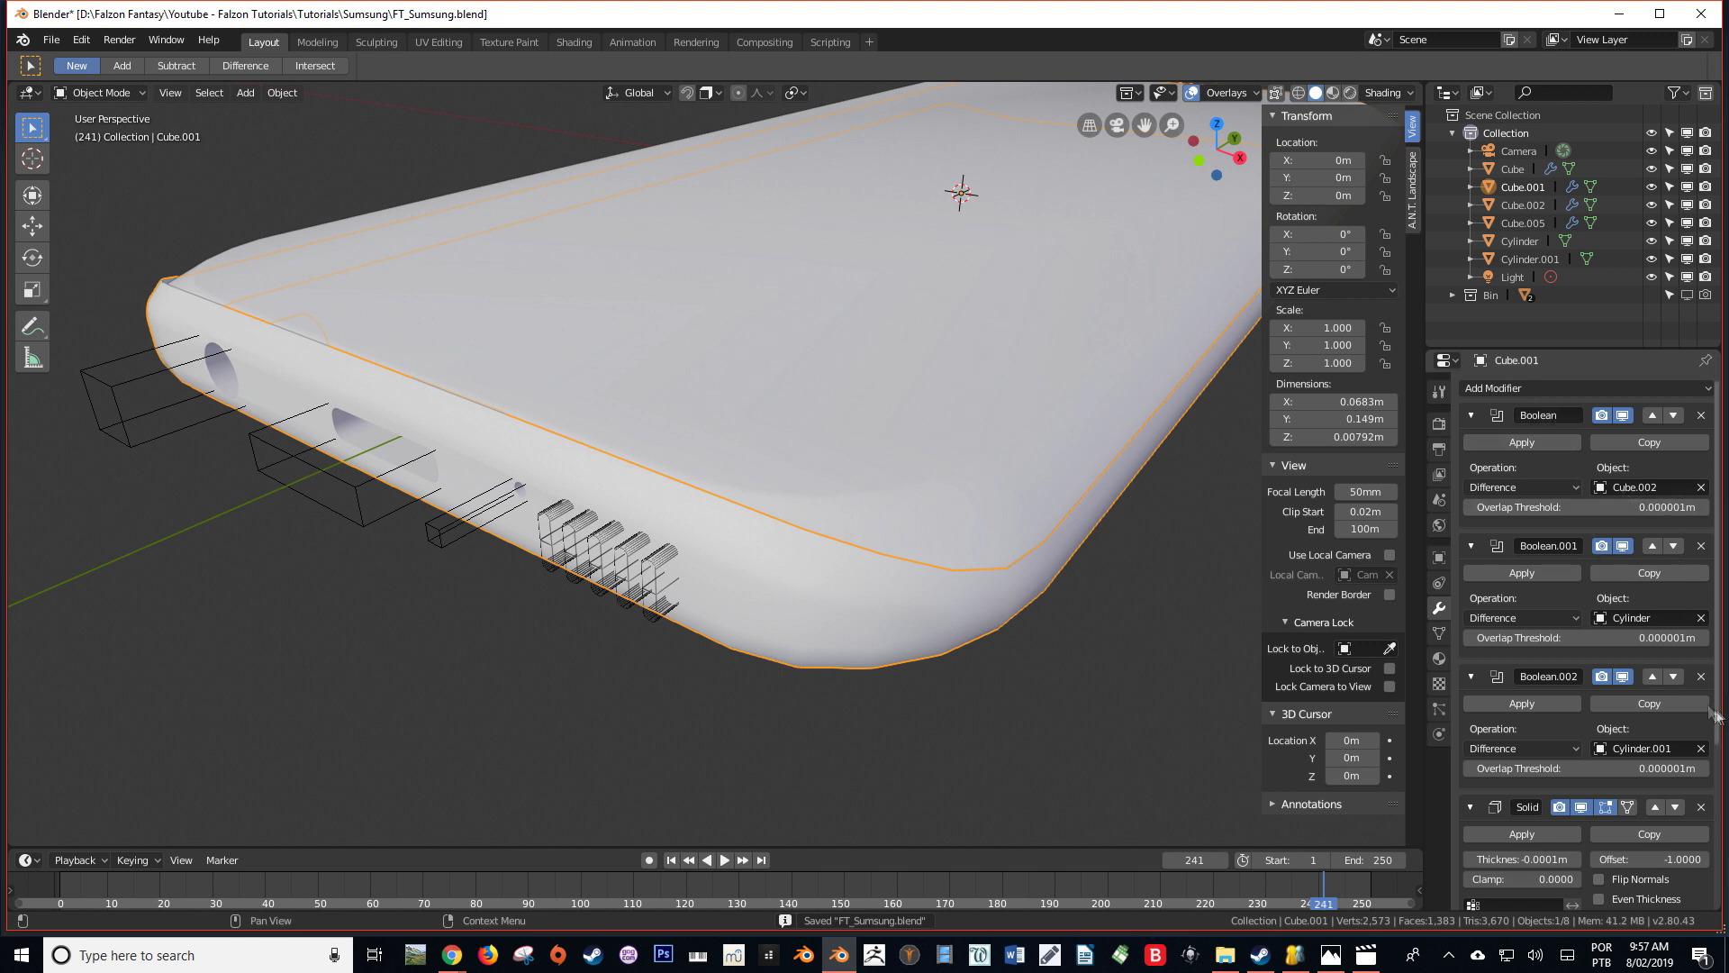
left_click(1680, 706)
mouse_move(872, 600)
middle_mouse_down()
mouse_move(747, 620)
mouse_move(869, 631)
middle_mouse_up()
scroll(1700, 740, "down", 4)
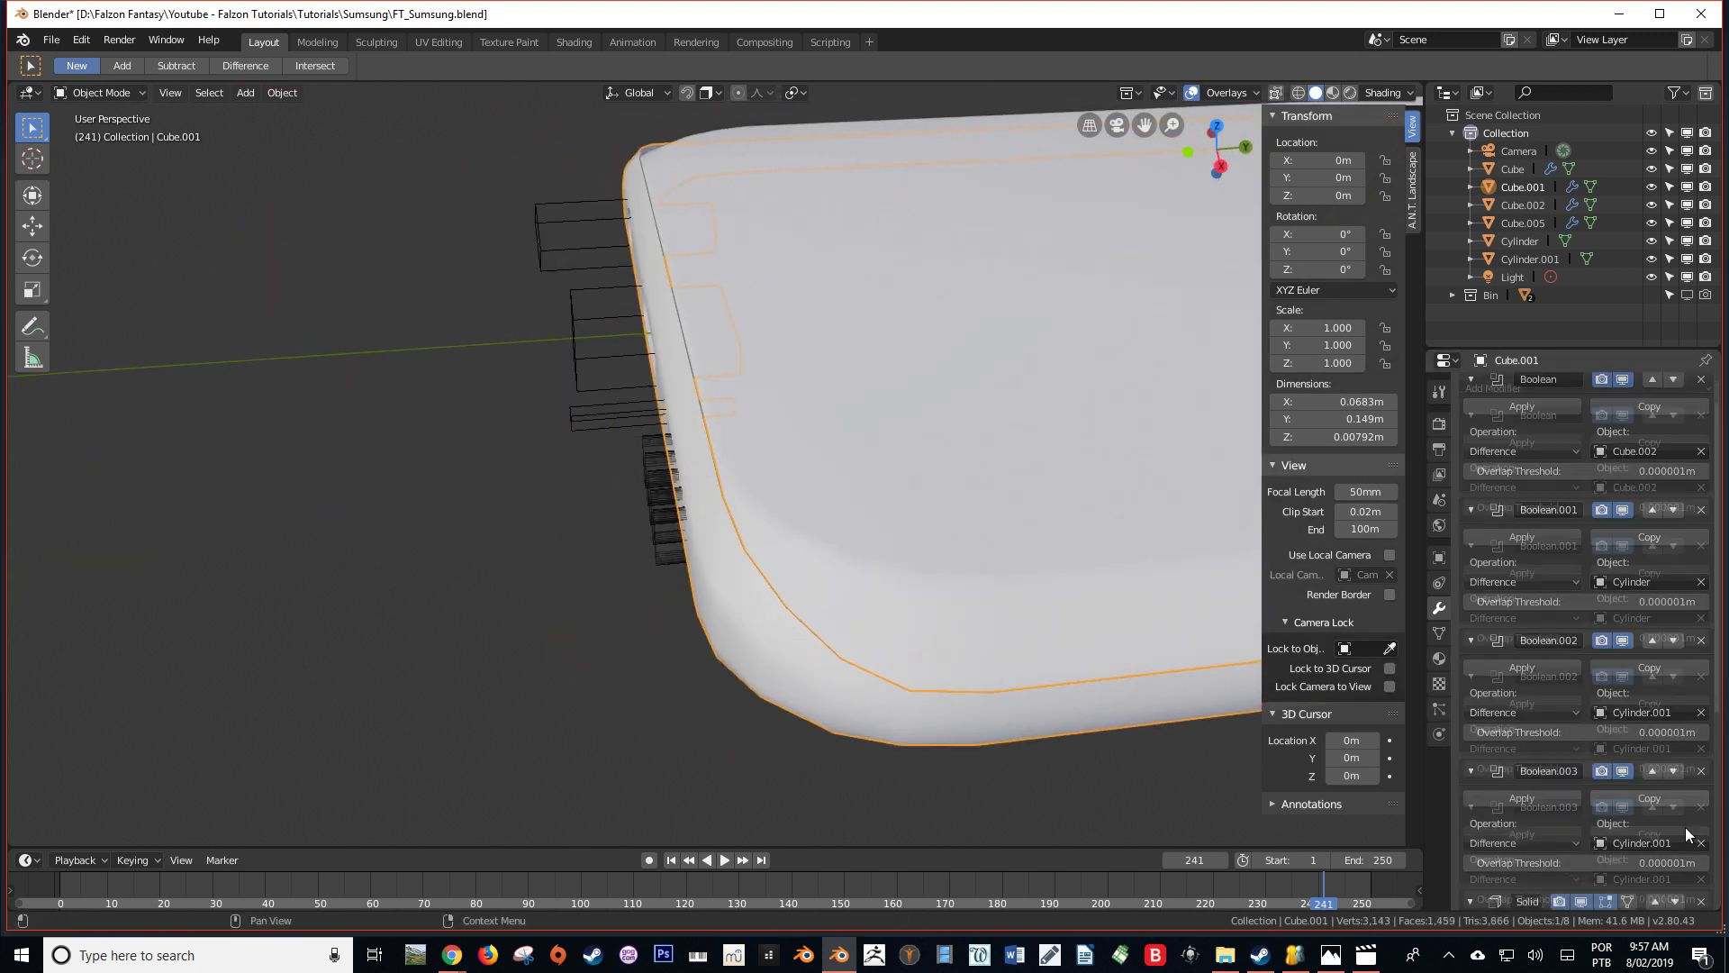
left_click(1702, 737)
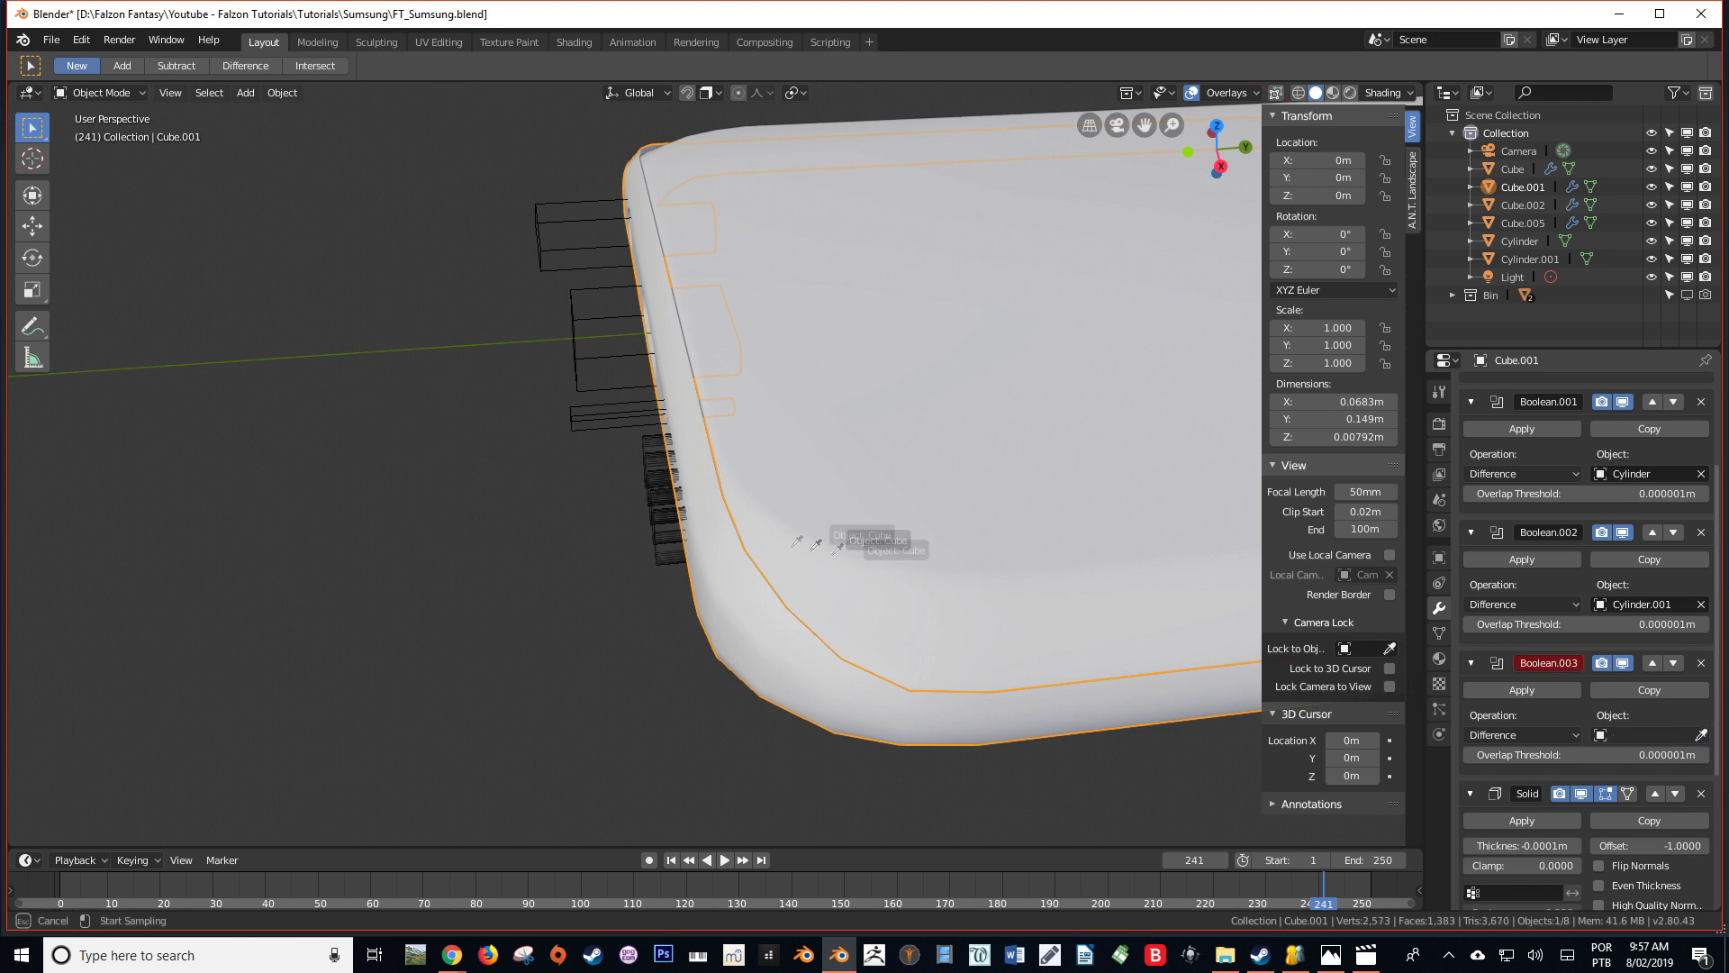
left_click(666, 509)
middle_click_drag(667, 509, 915, 545)
scroll(799, 495, "up", 3)
Duplicate the pinhole Boolean on the phone body Cube for the slot cutter
left_click(987, 363)
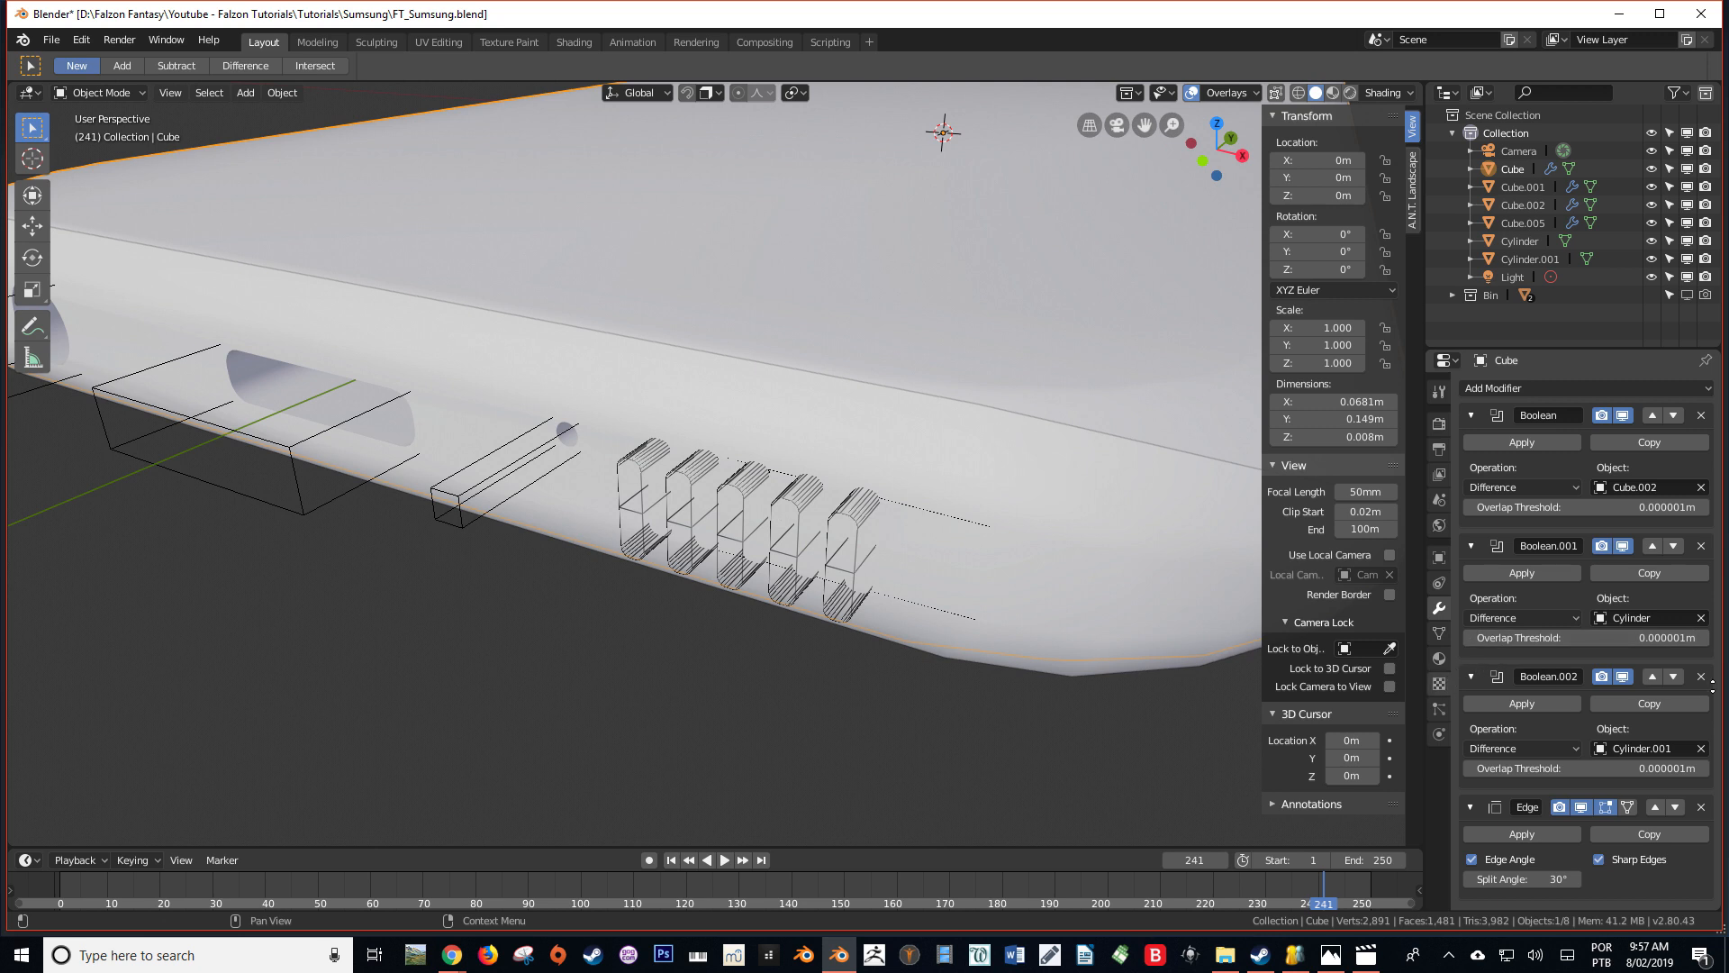
left_click(1677, 710)
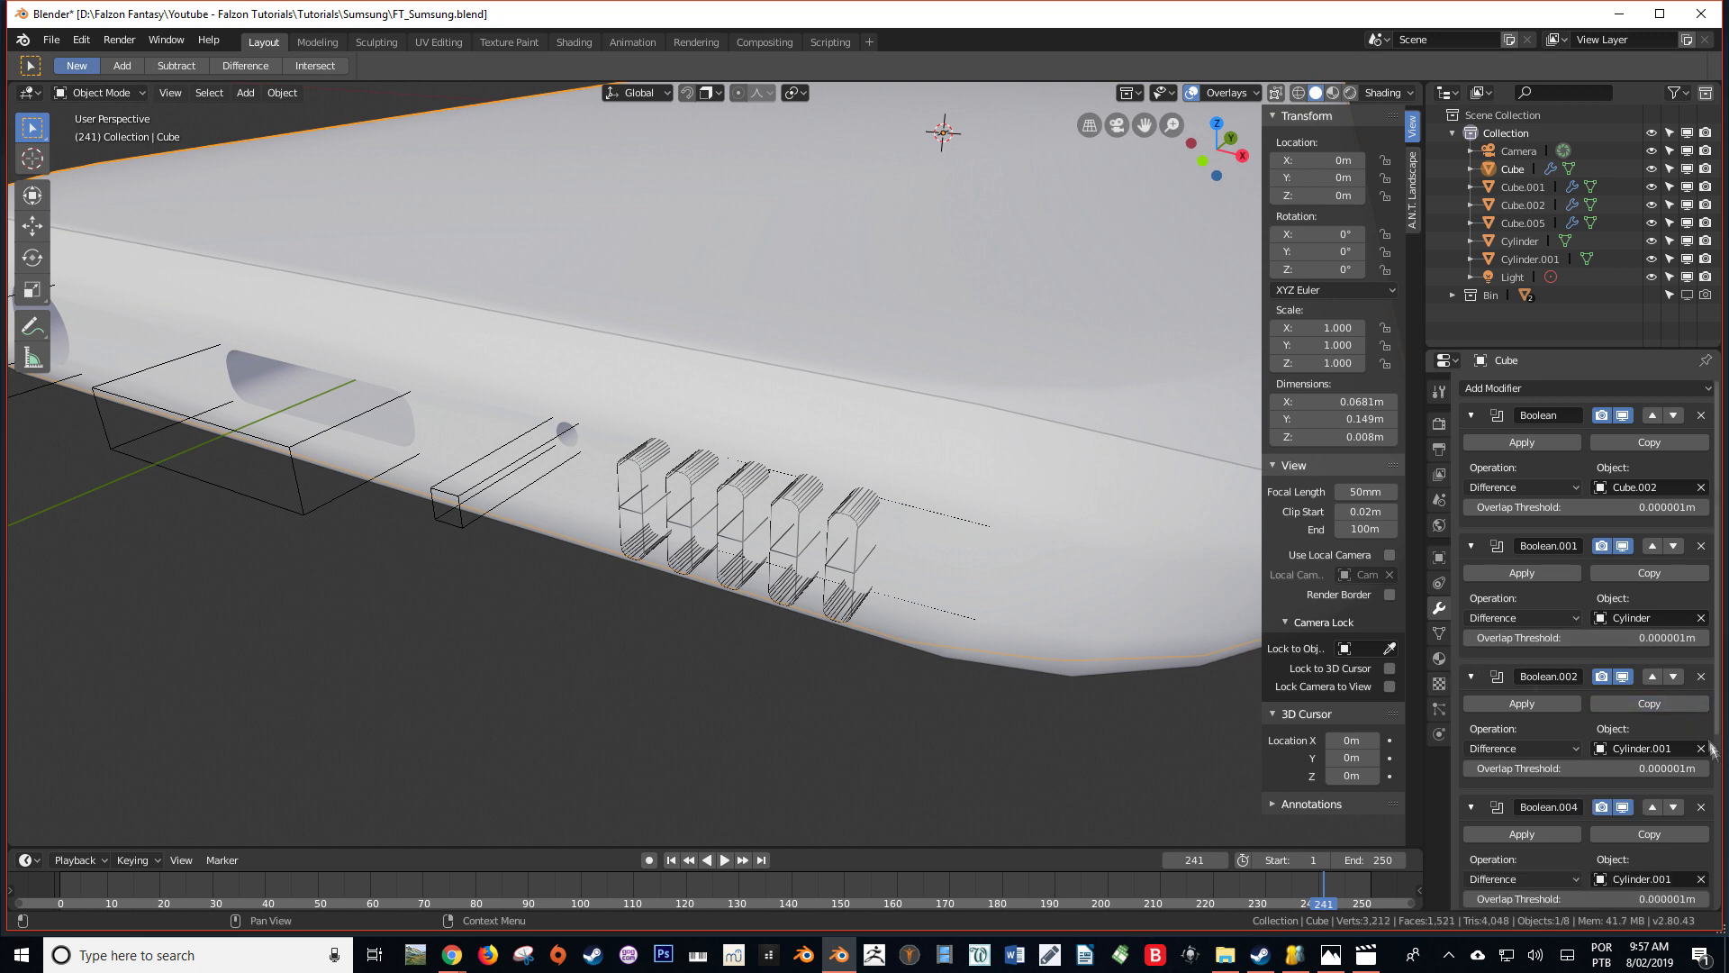
scroll(1709, 786, "down", 2)
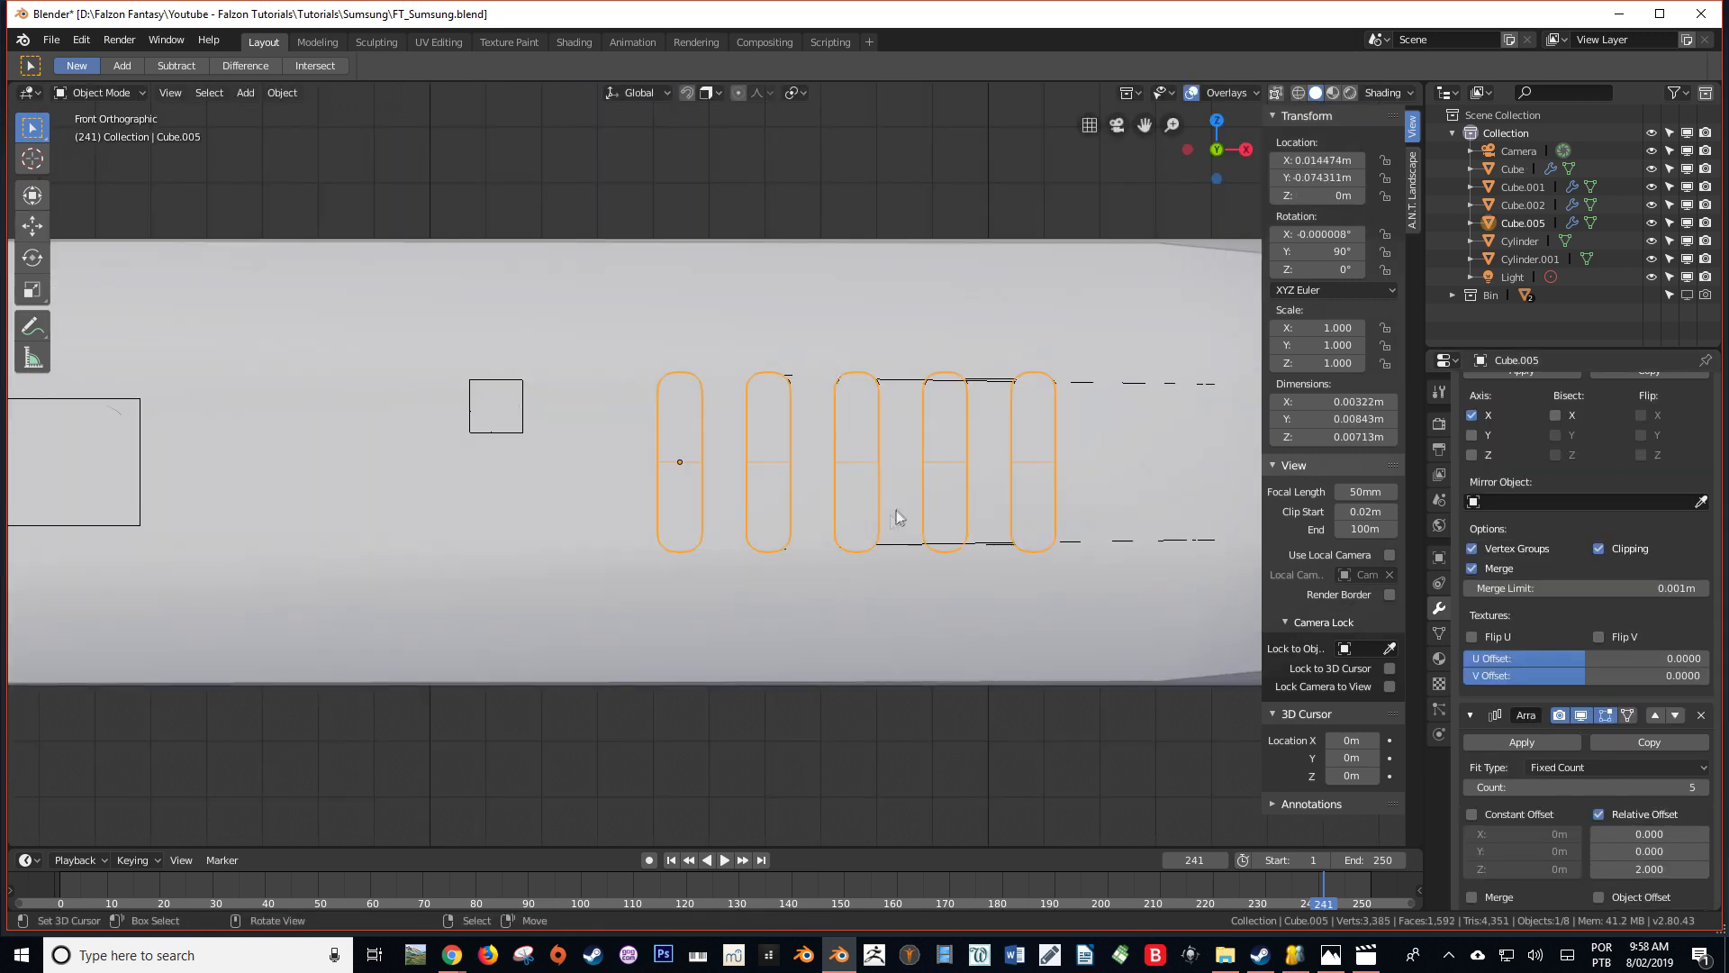
Move the slot cutter to about X 0.01426 m, Y -0.07438 m, Z 0.00017 m
middle_click_drag(895, 513, 847, 560)
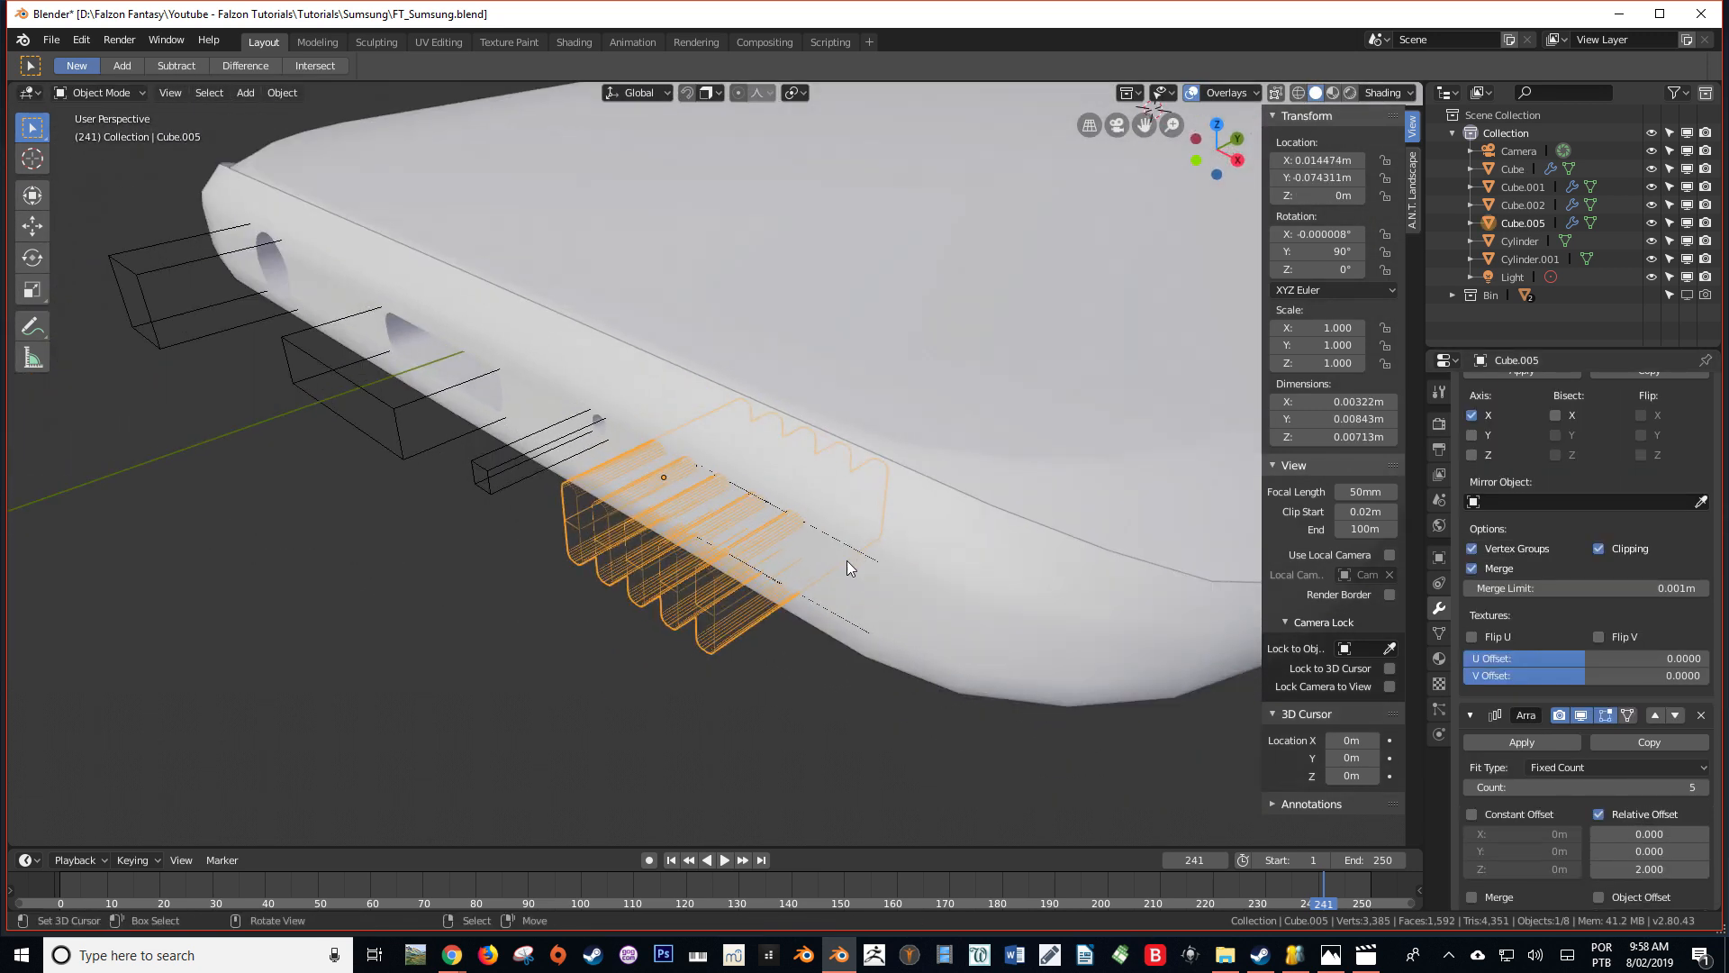
key("g")
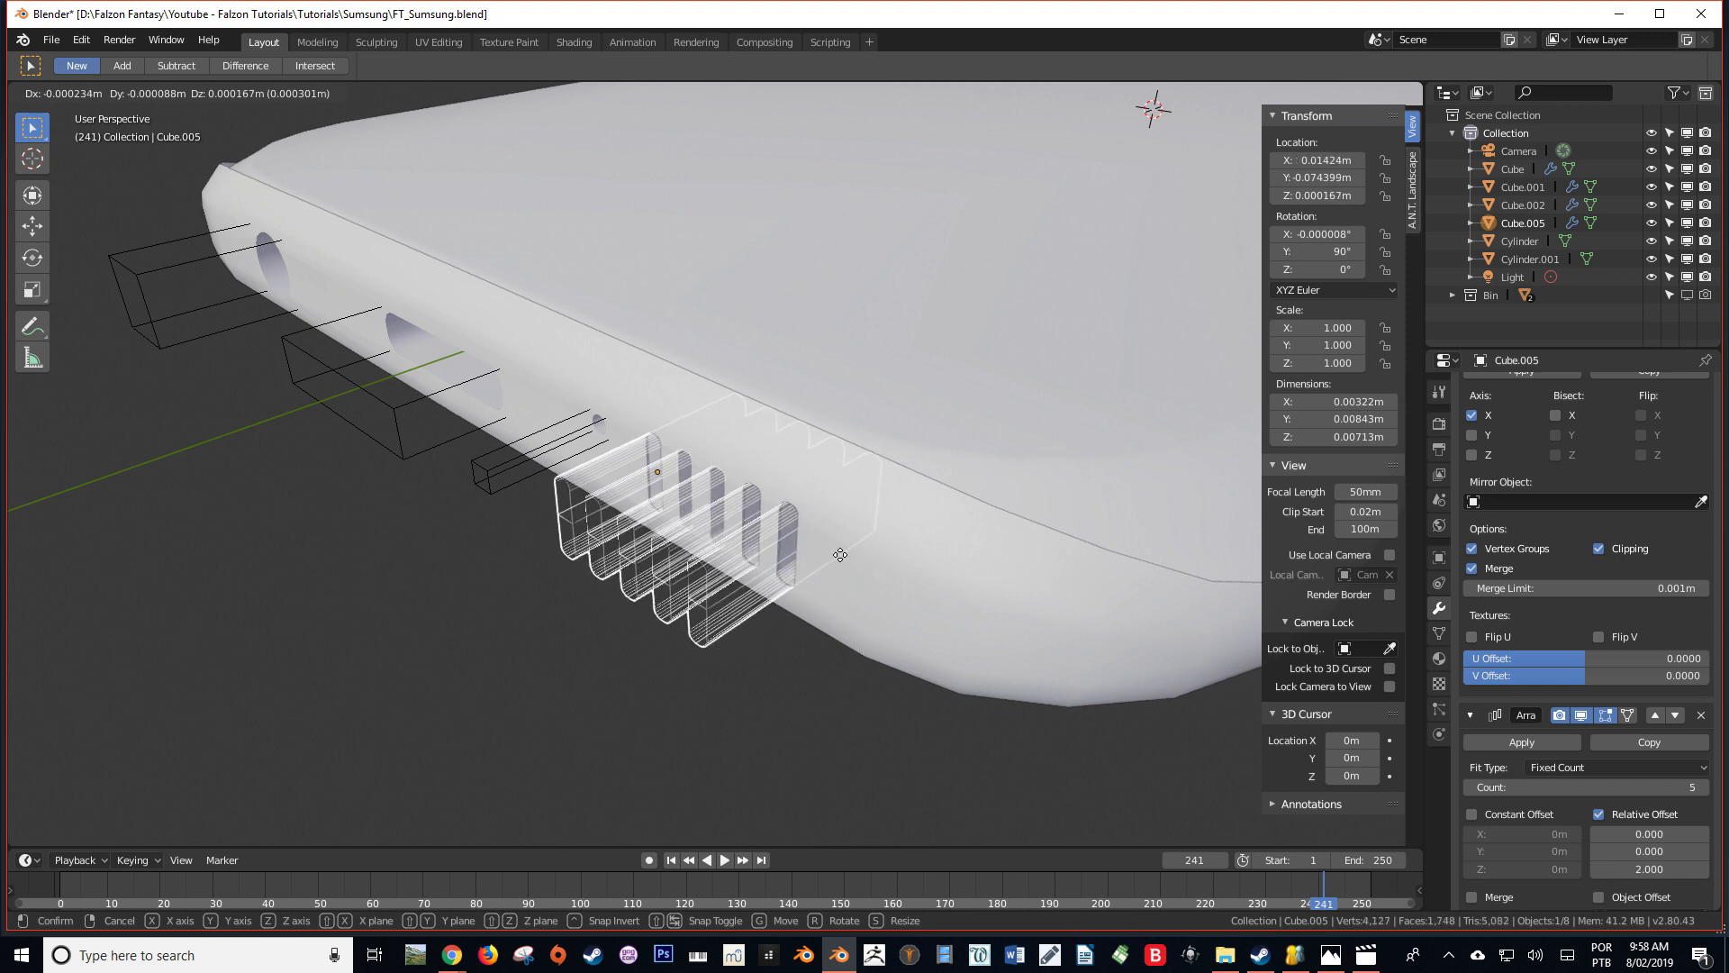
left_click(842, 558)
middle_click_drag(843, 560, 684, 541)
key("Tab")
key("Tab")
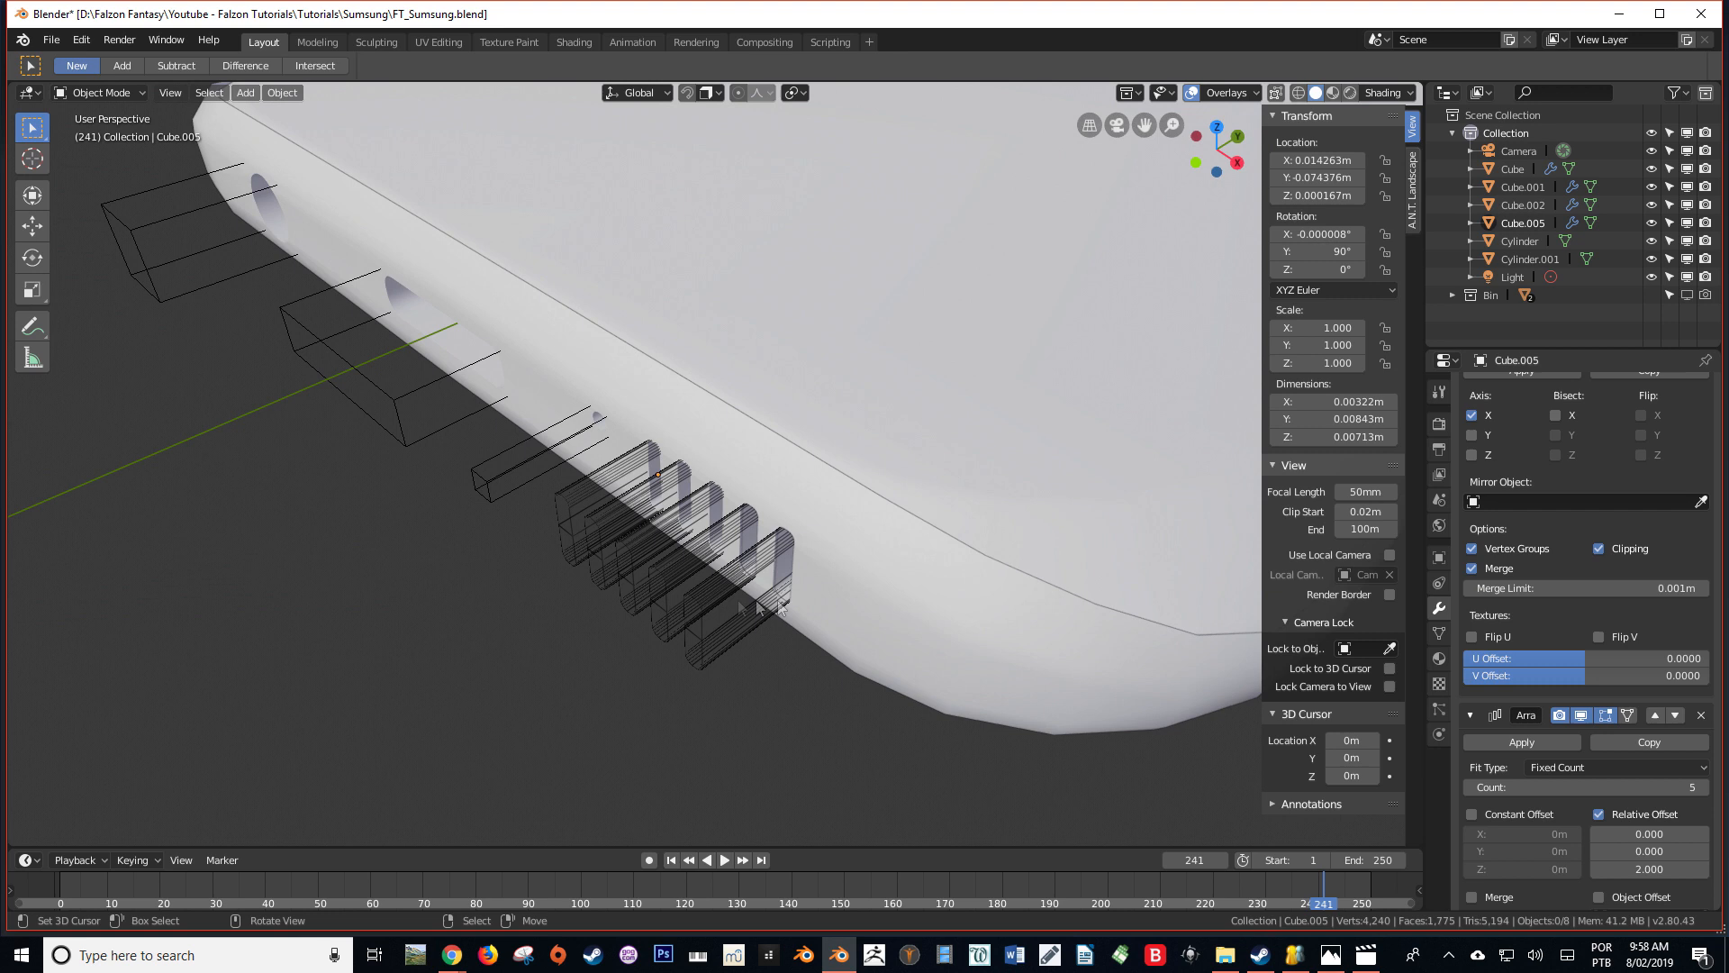
Set the slot cutter's viewport display to Bounds and save the file
left_click(684, 540)
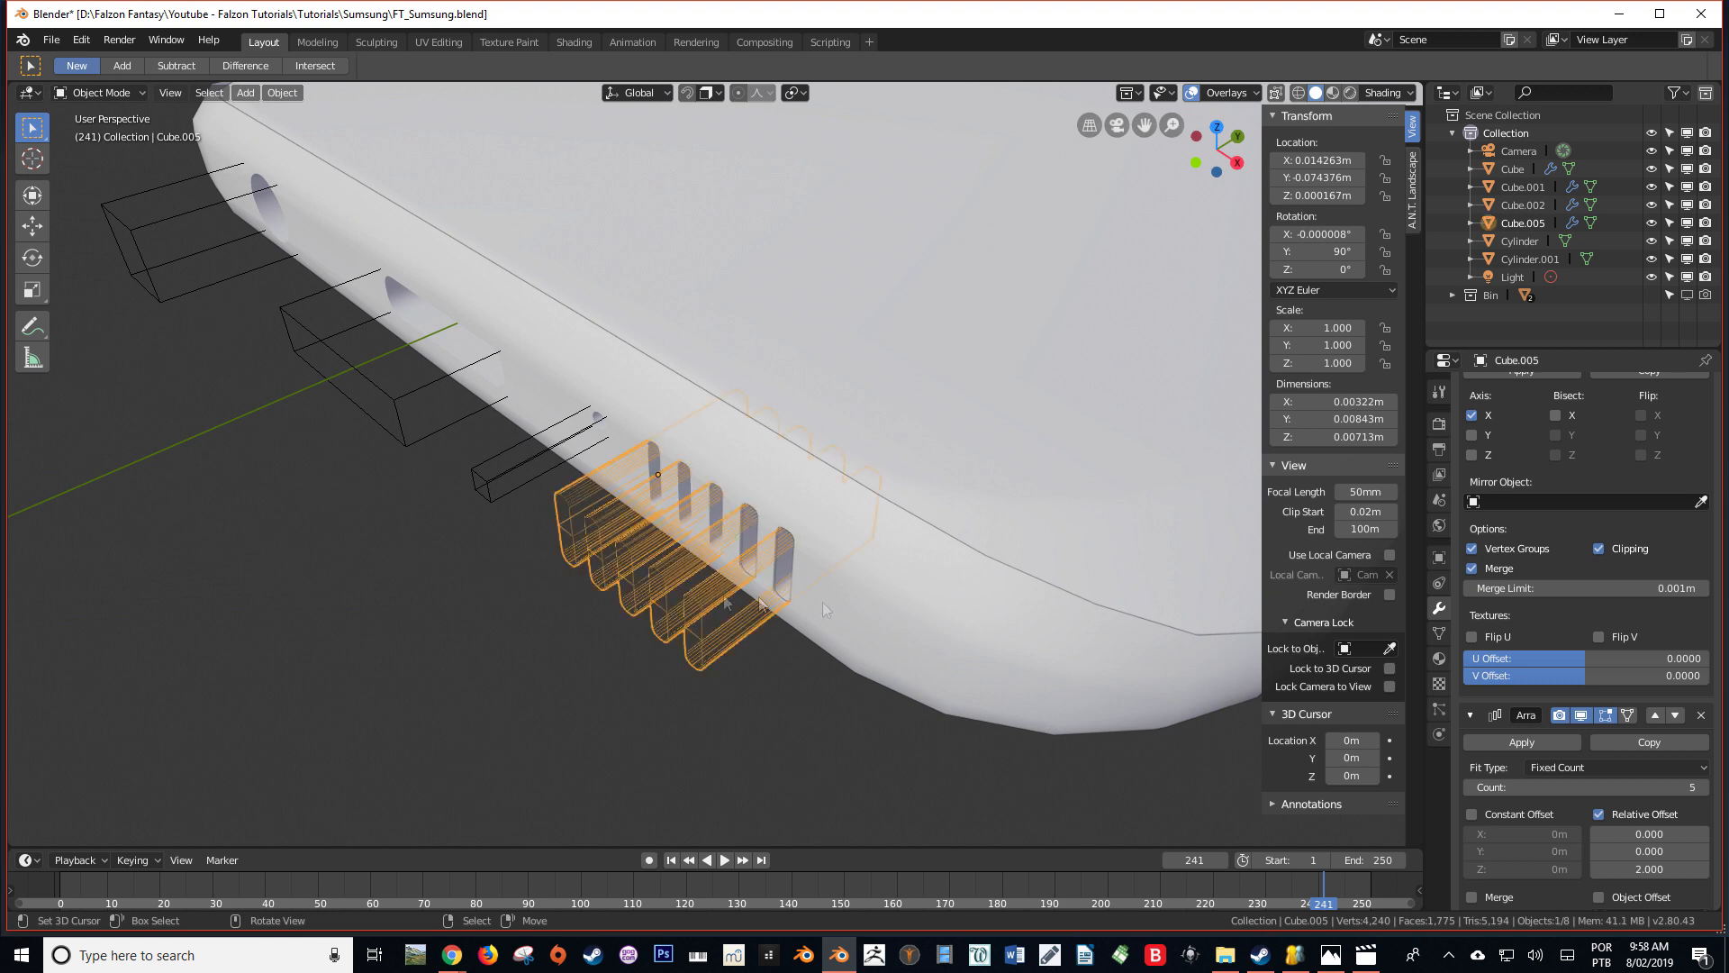
left_click(1440, 559)
left_click(1637, 856)
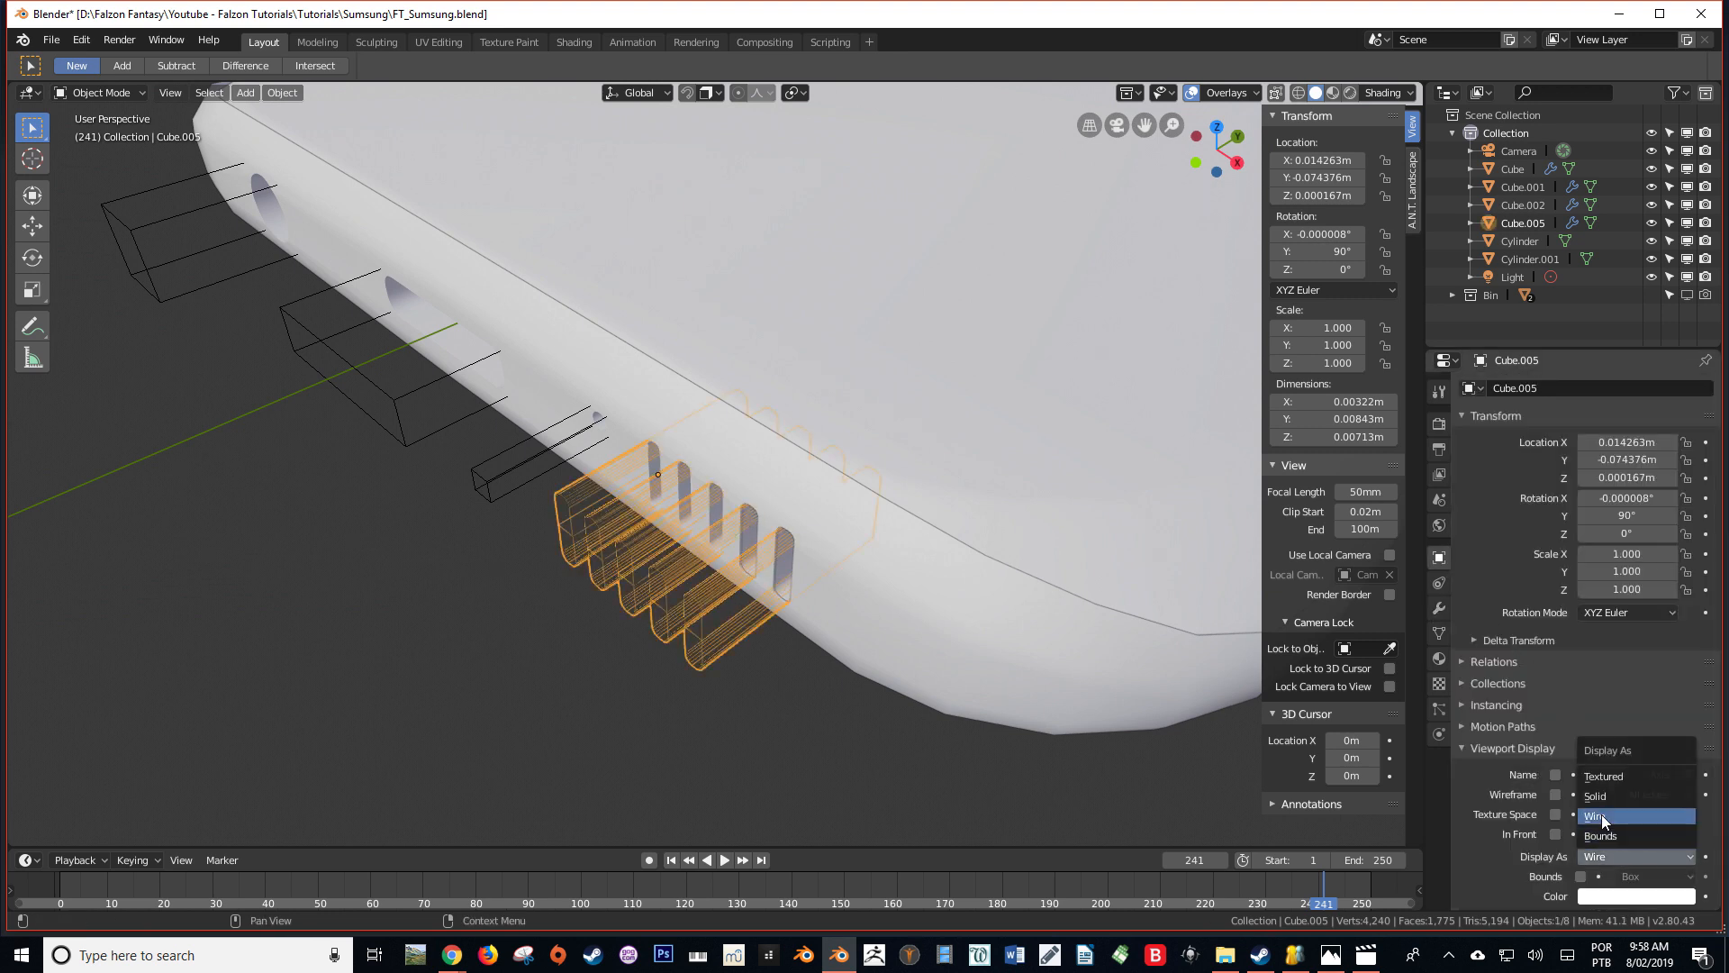
left_click(1621, 830)
key("KP_1")
key("ctrl+s")
Examine the jack hole, port, pinhole and slots cut into the phone's short end
middle_click_drag(869, 508, 888, 618)
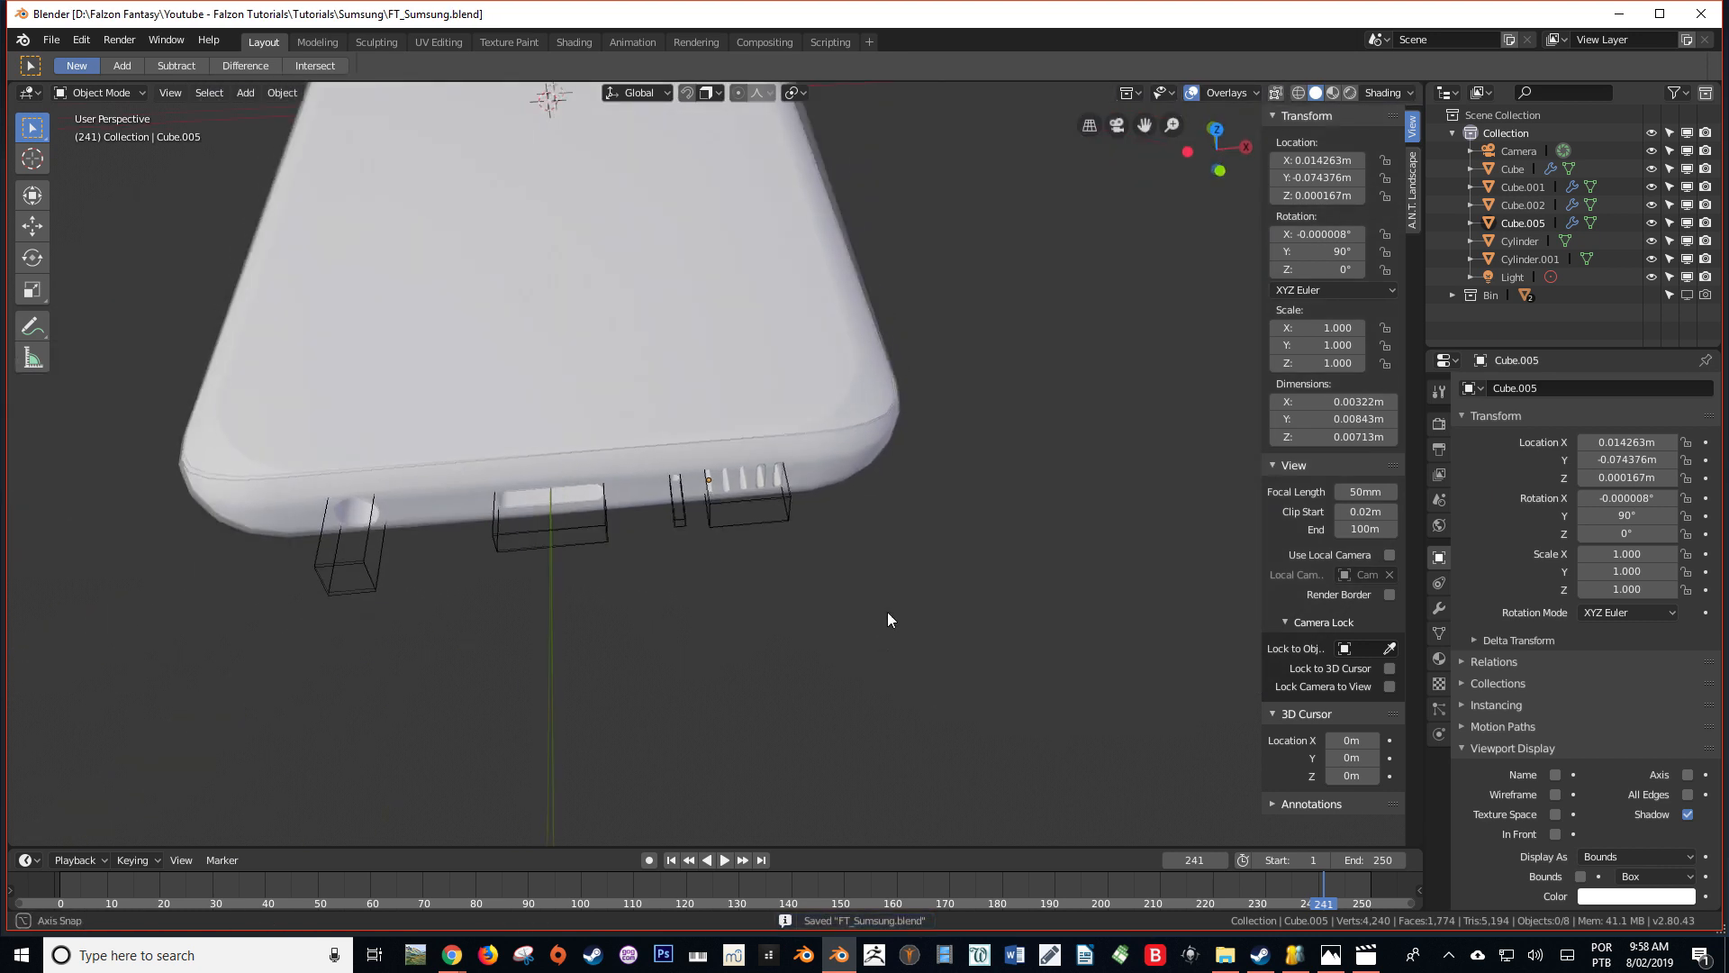
scroll(746, 464, "up", 4)
scroll(745, 462, "down", 5)
middle_click_drag(769, 408, 798, 404)
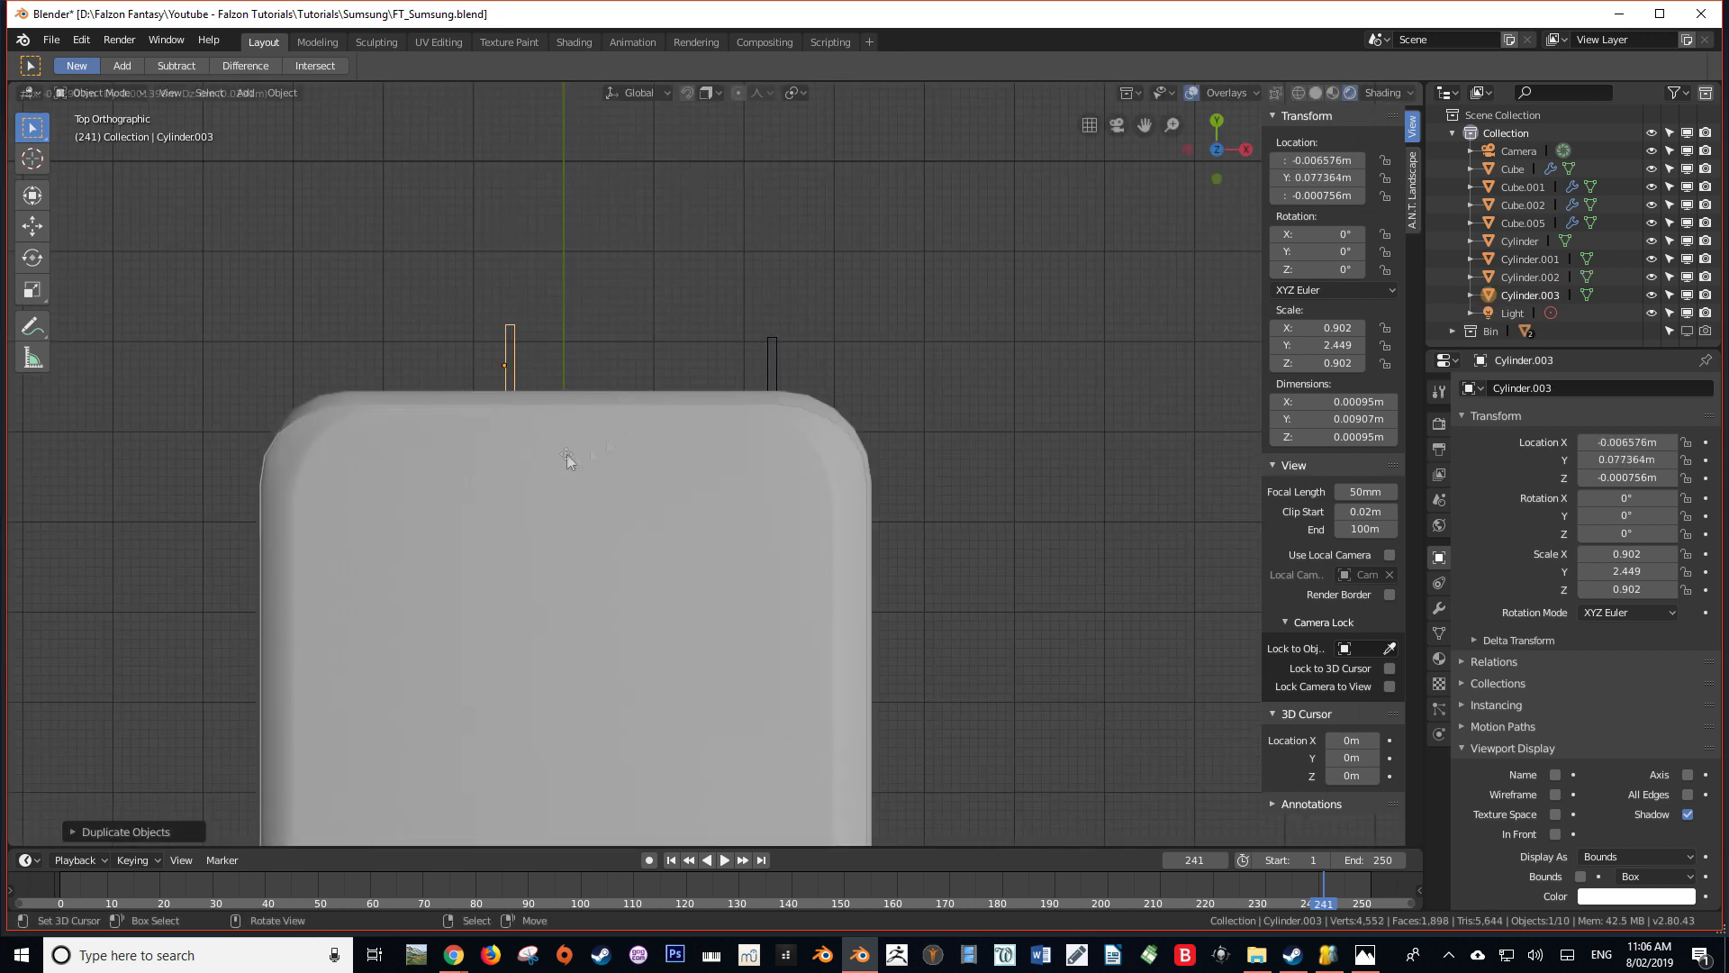
middle_click_drag(566, 454, 360, 352)
Collapse the four Boolean modifiers of the outer shell Cube.001
right_click(793, 432)
middle_click_drag(852, 517, 792, 522)
left_click(1439, 608)
scroll(1531, 567, "down", 4)
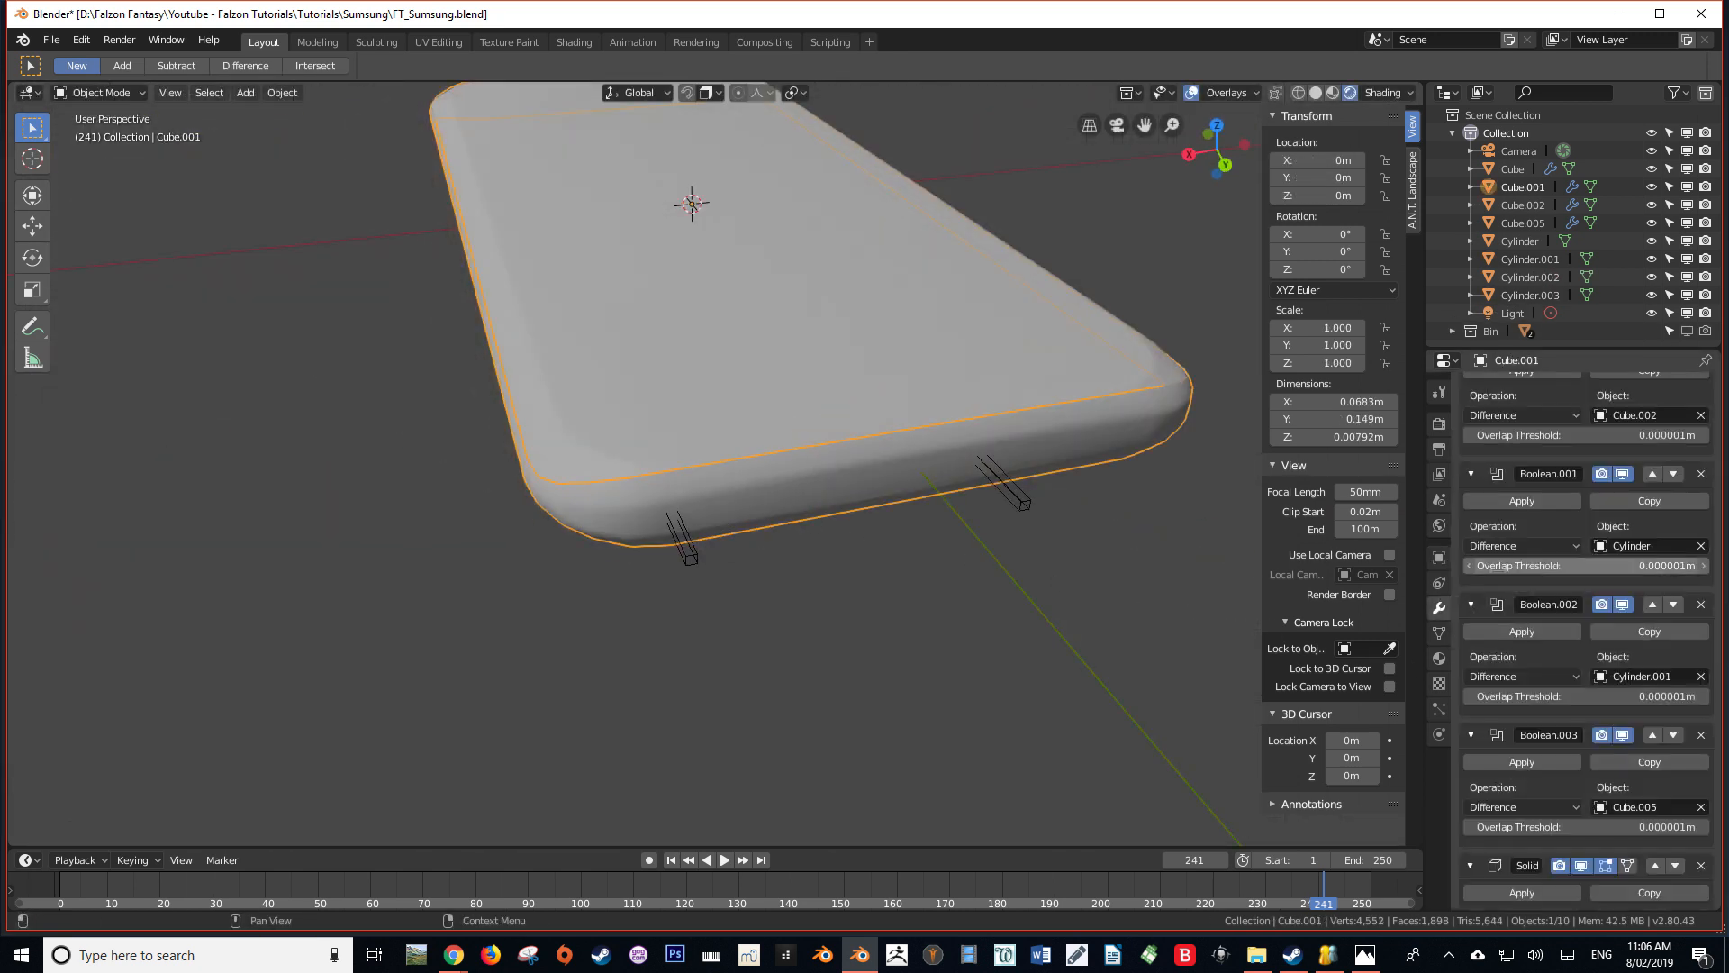
scroll(1523, 541, "up", 4)
left_click(1470, 415)
left_click(1470, 446)
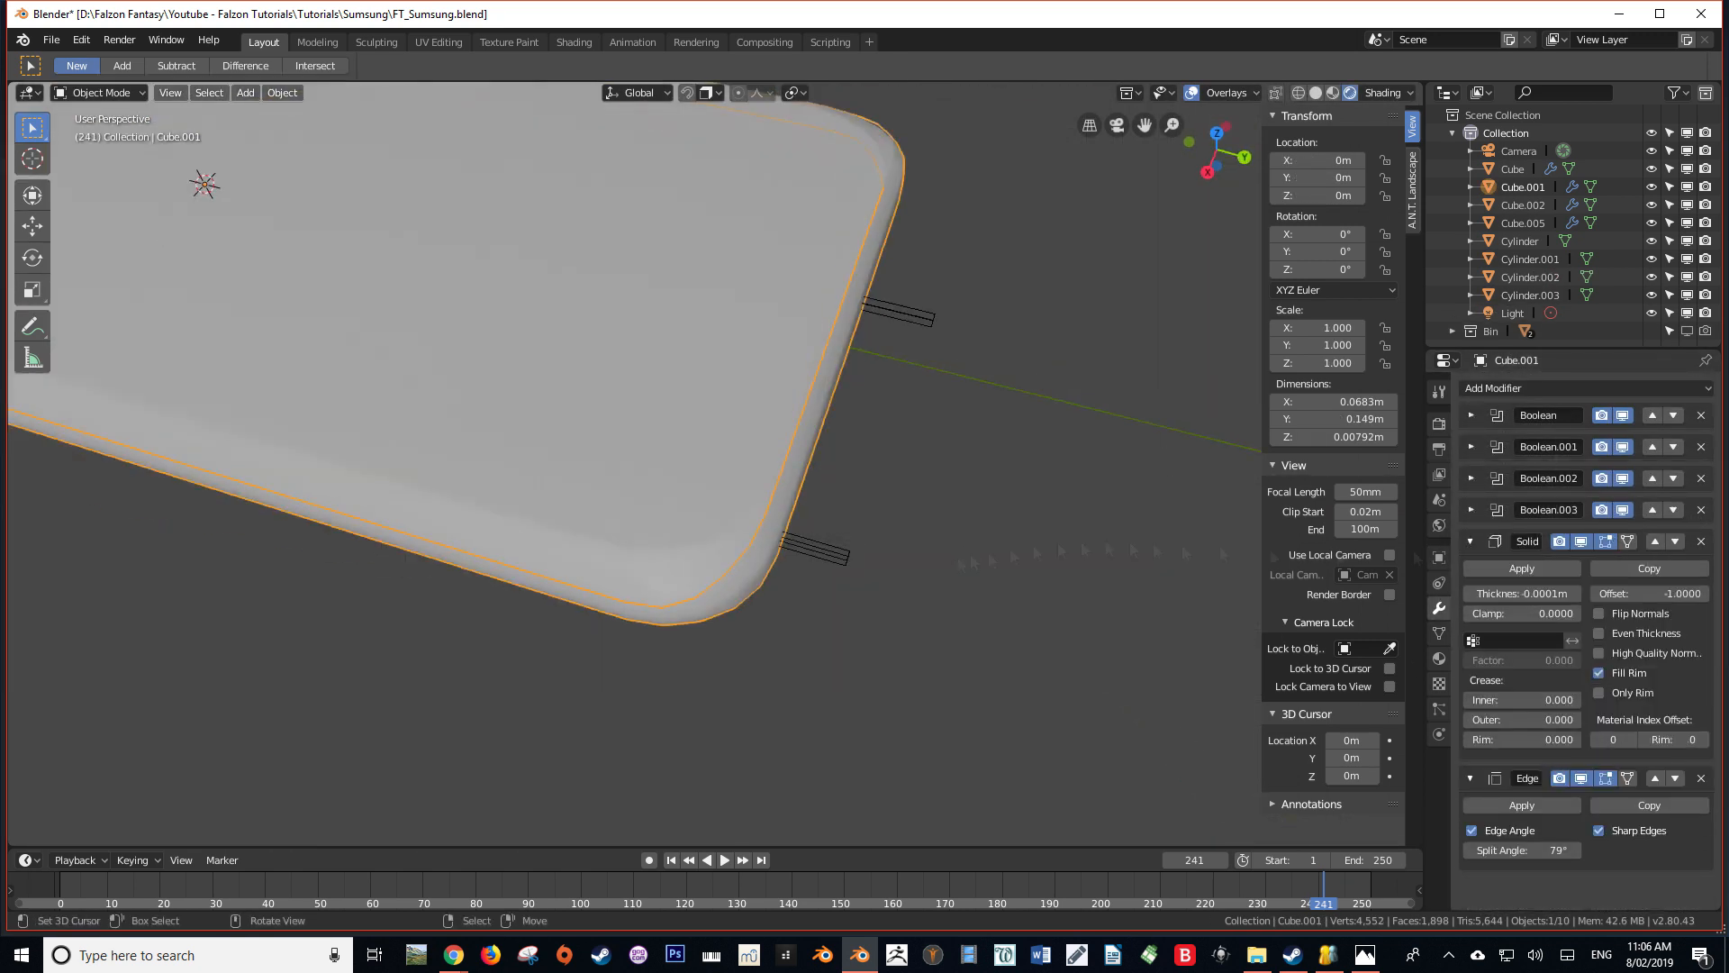
left_click(1471, 478)
left_click(1472, 510)
Move the small cutter Cylinder.003 at the opposite short end to about X -0.0042 m, Y 0.0774 m, Z -0.0009 m
middle_click_drag(630, 504, 737, 602)
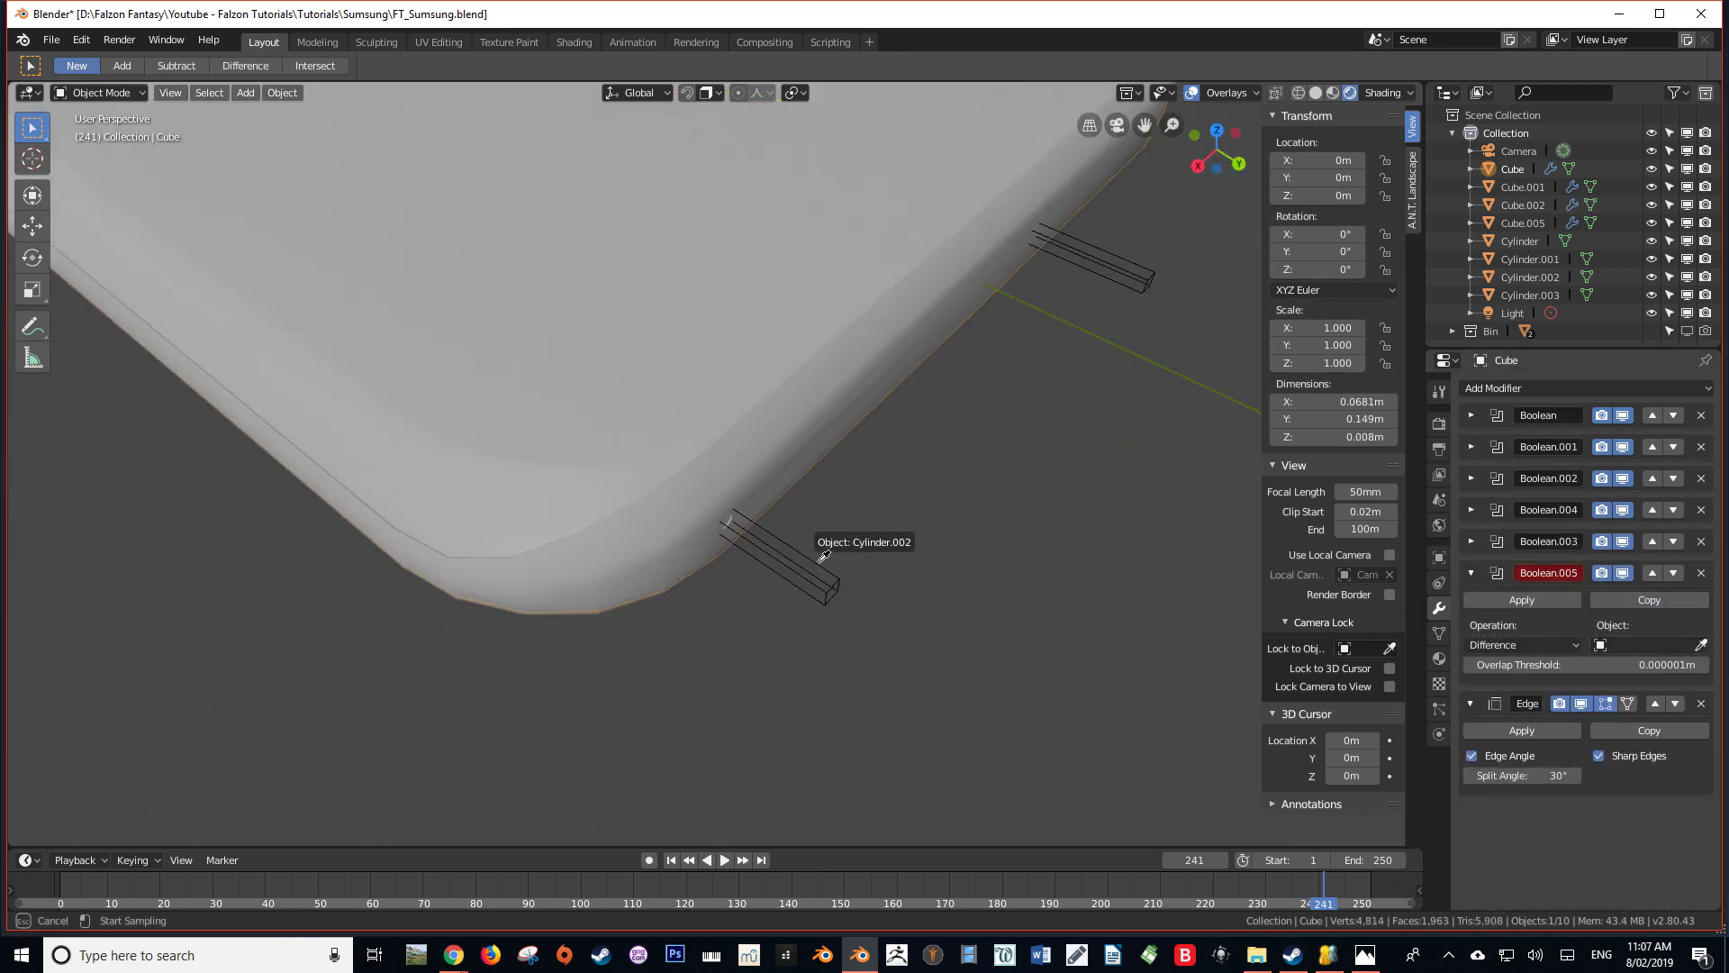
key("ctrl+KP_1")
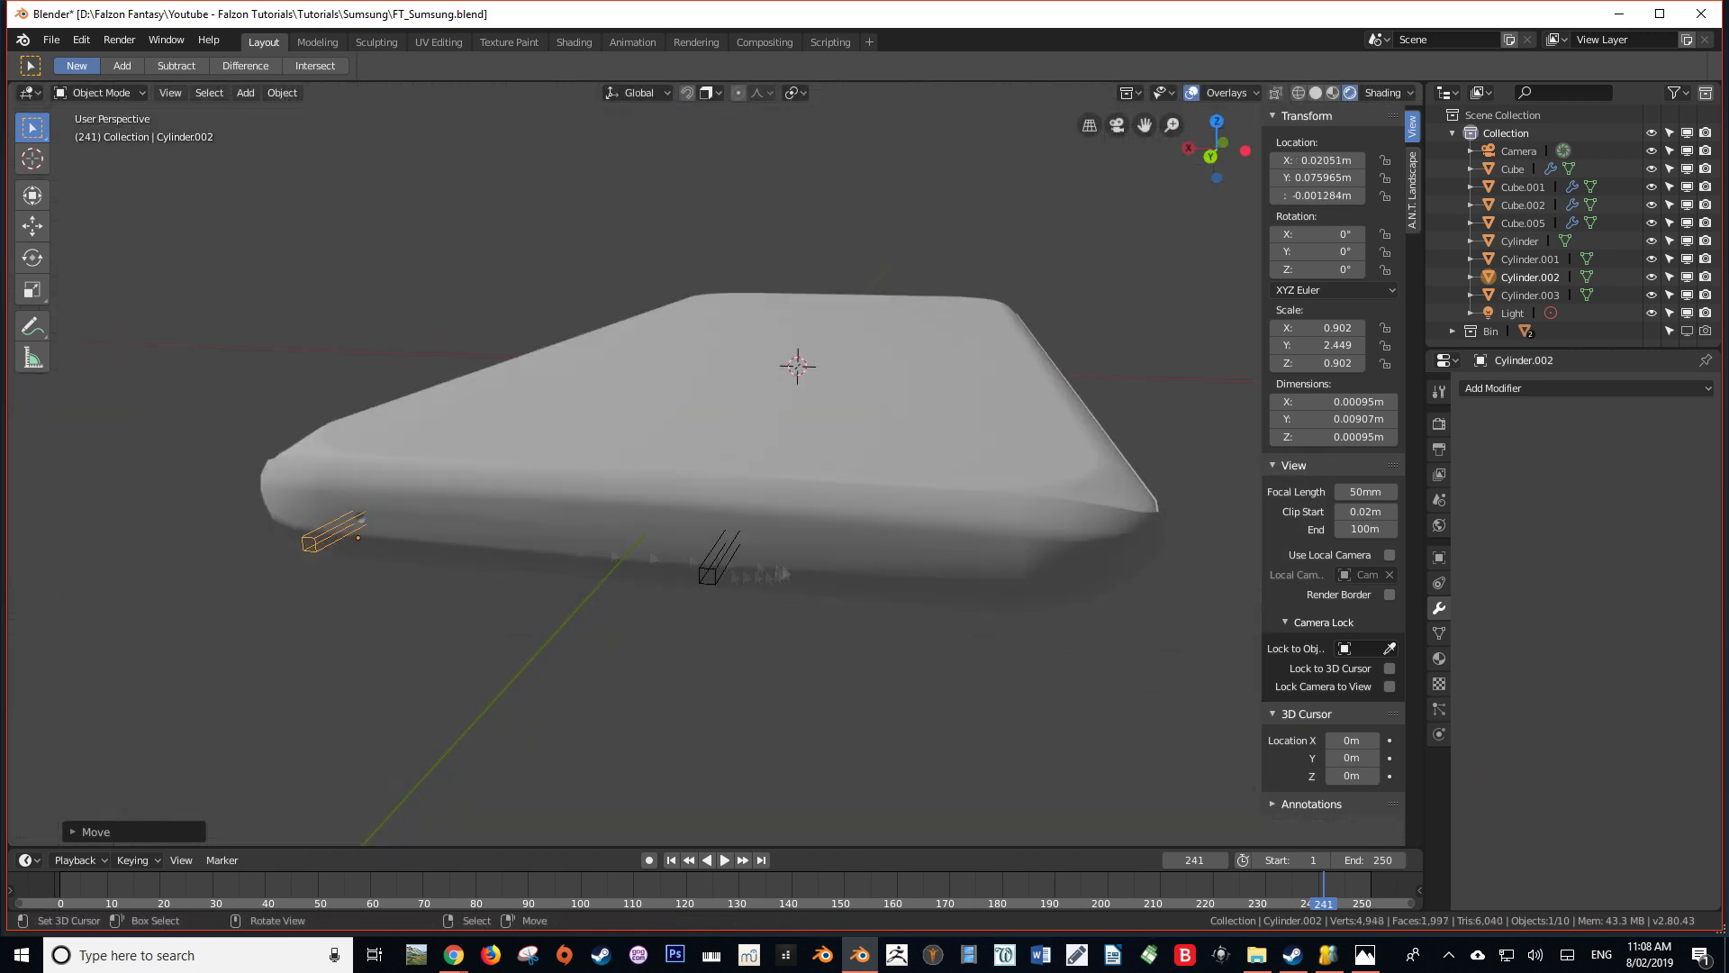
left_click(722, 569)
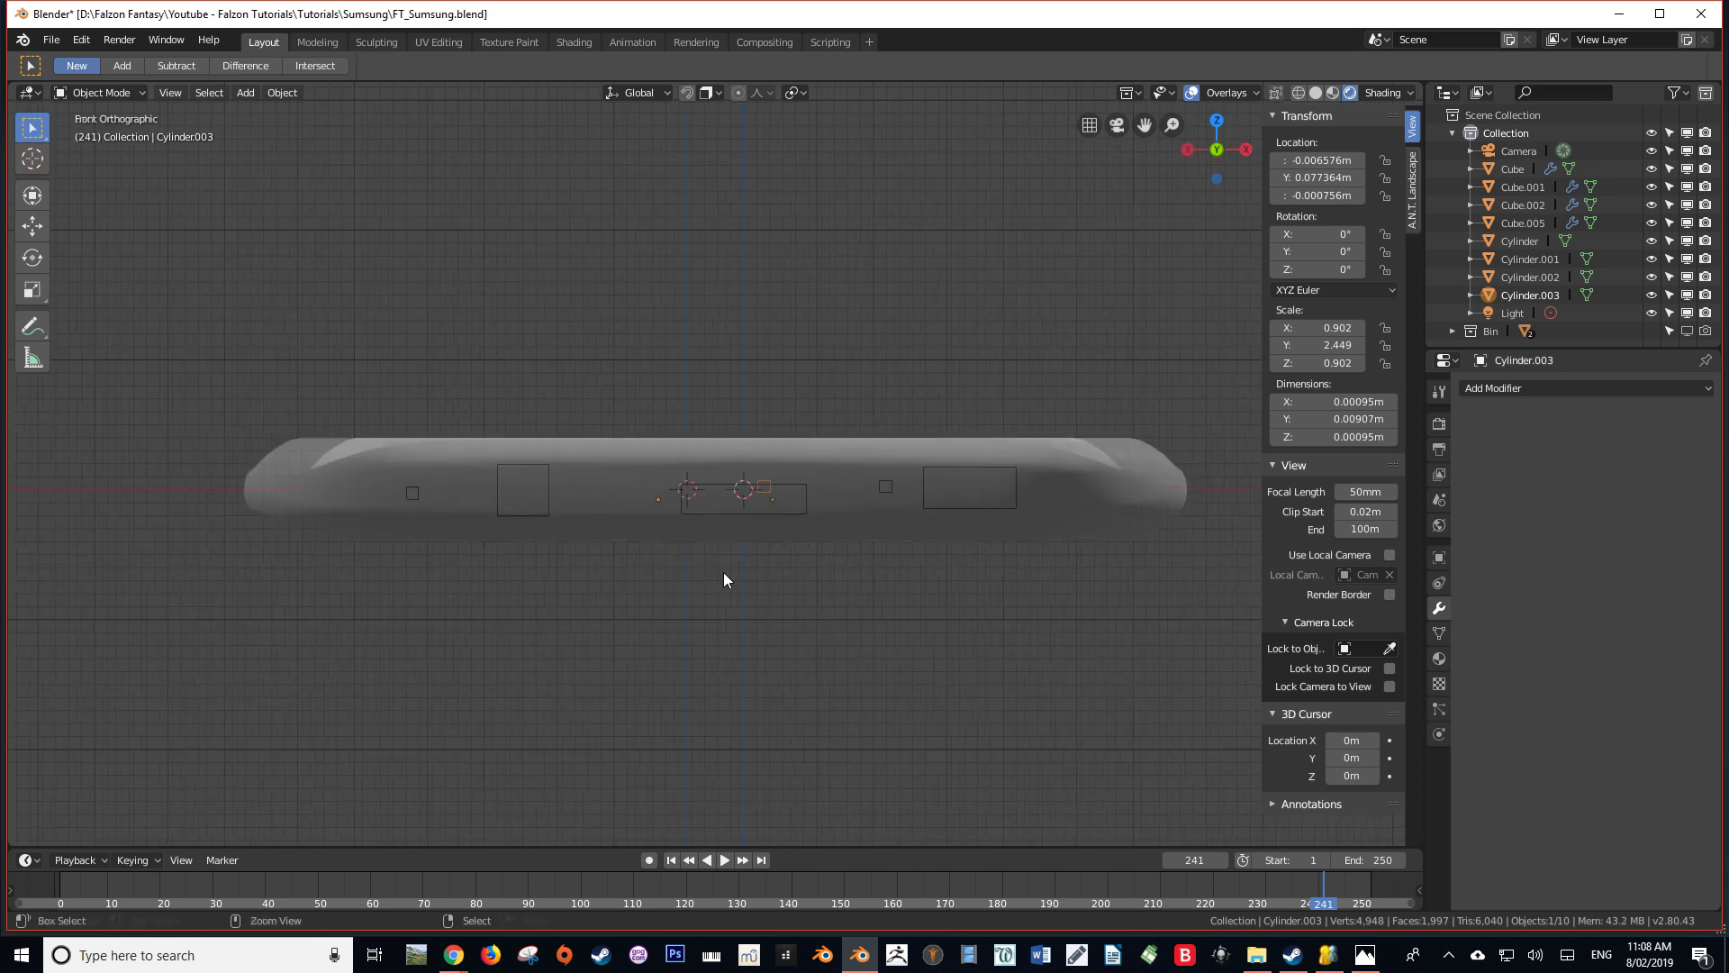
key("g")
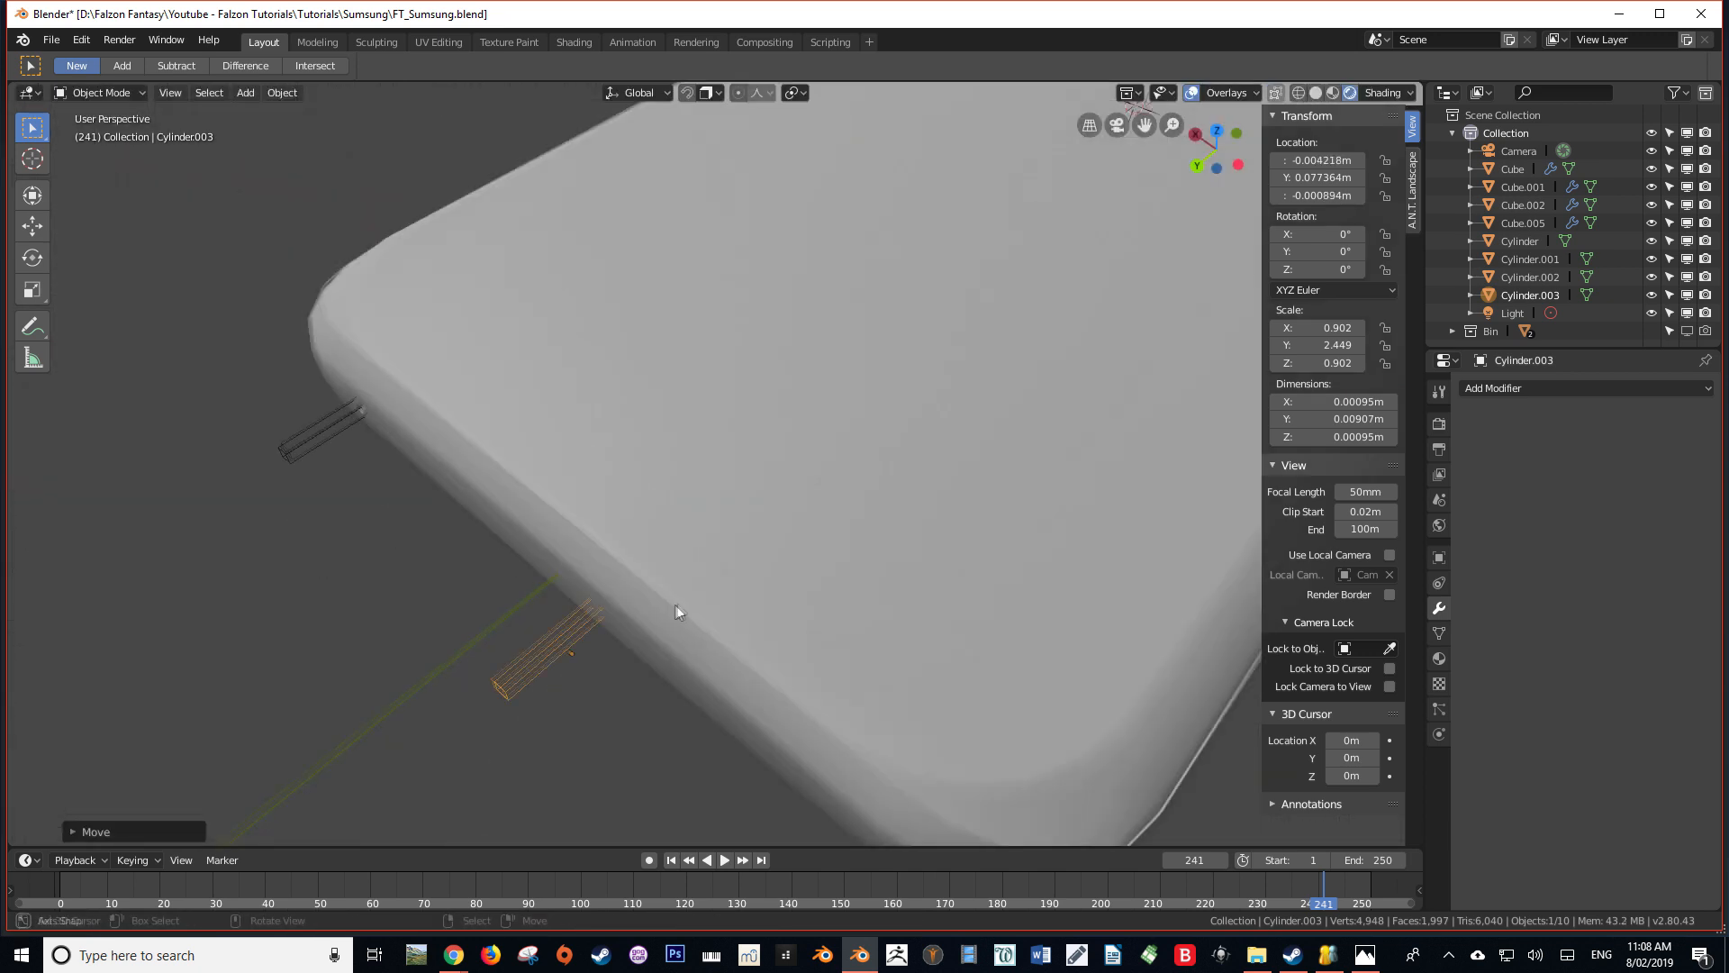
left_click(1650, 581)
left_click(1650, 581)
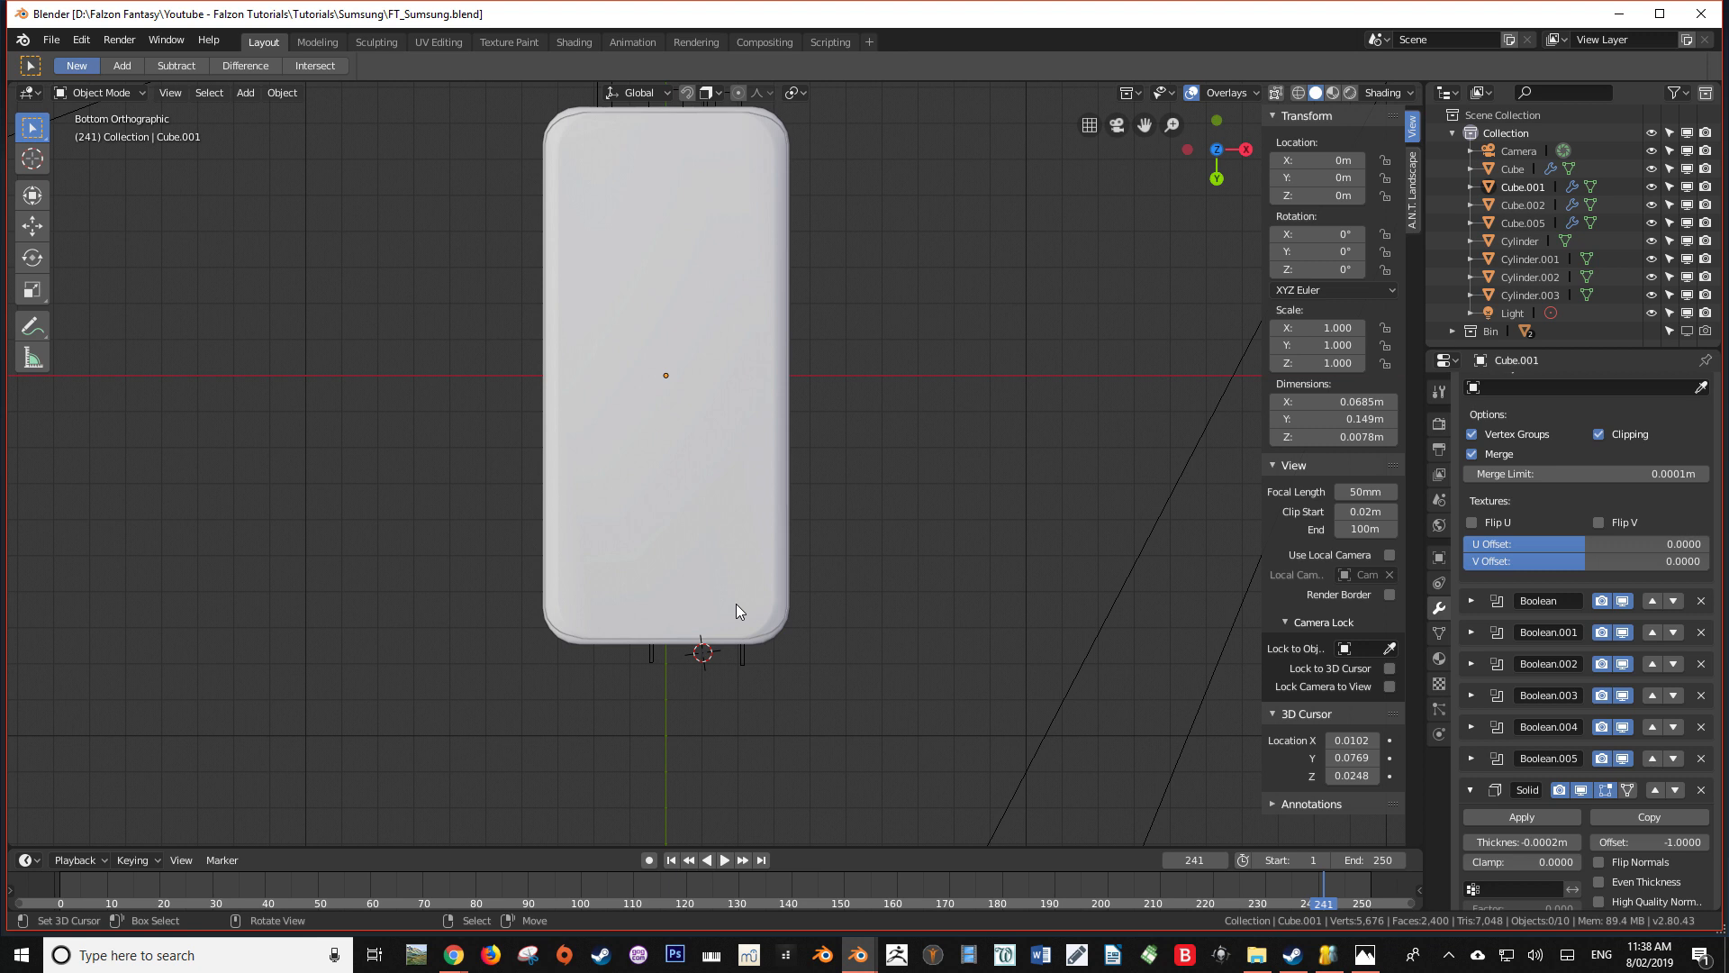
Snap the 3D cursor to the world origin
middle_click_drag(693, 414, 685, 488, "shift")
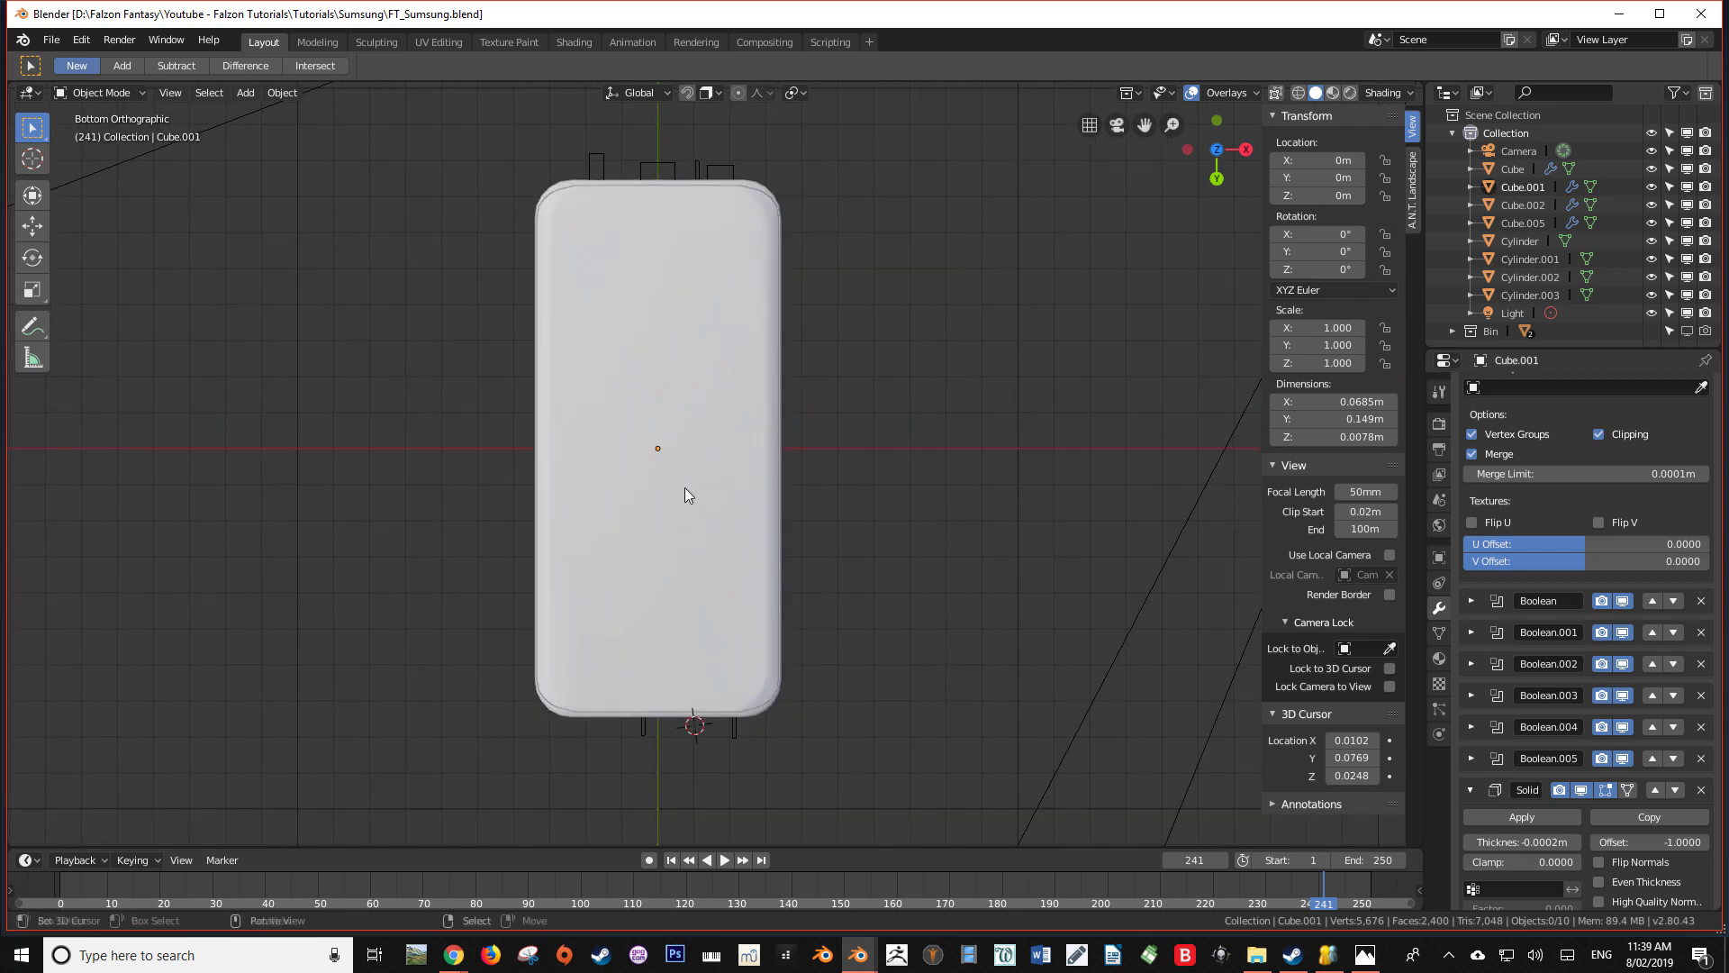
key("shift+s")
left_click(549, 552)
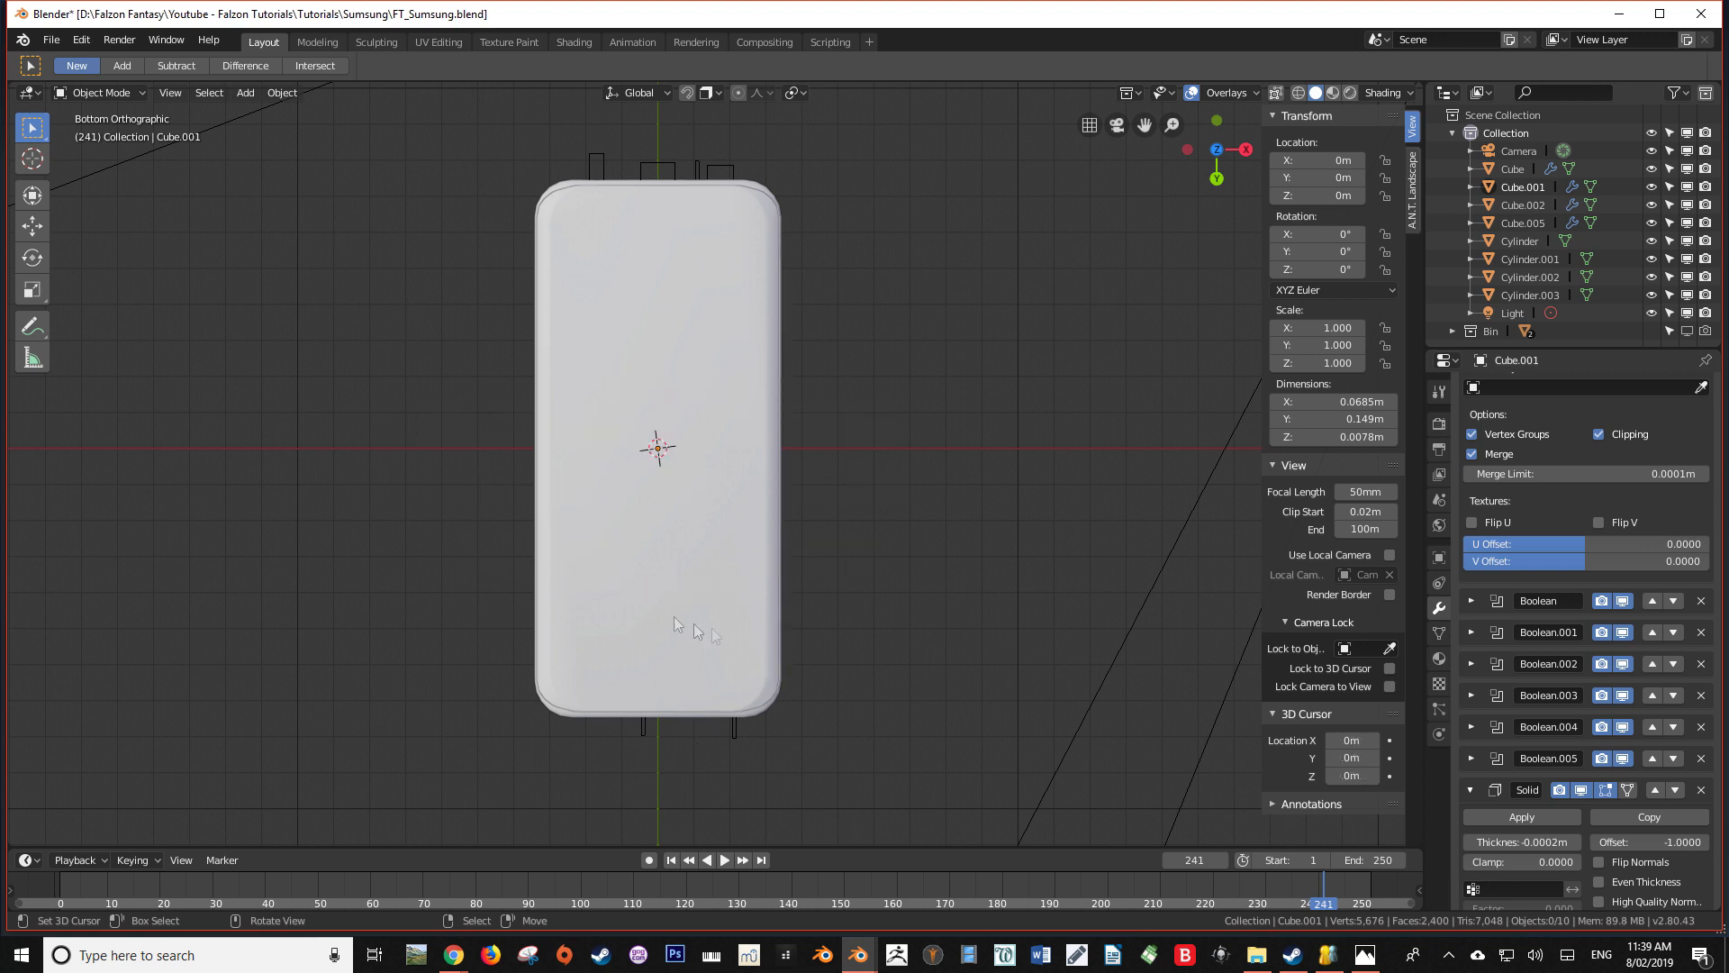
Add a plane mesh at the origin and scale it down to about 0.0246 m square
key("shift+a")
mouse_move(658, 450)
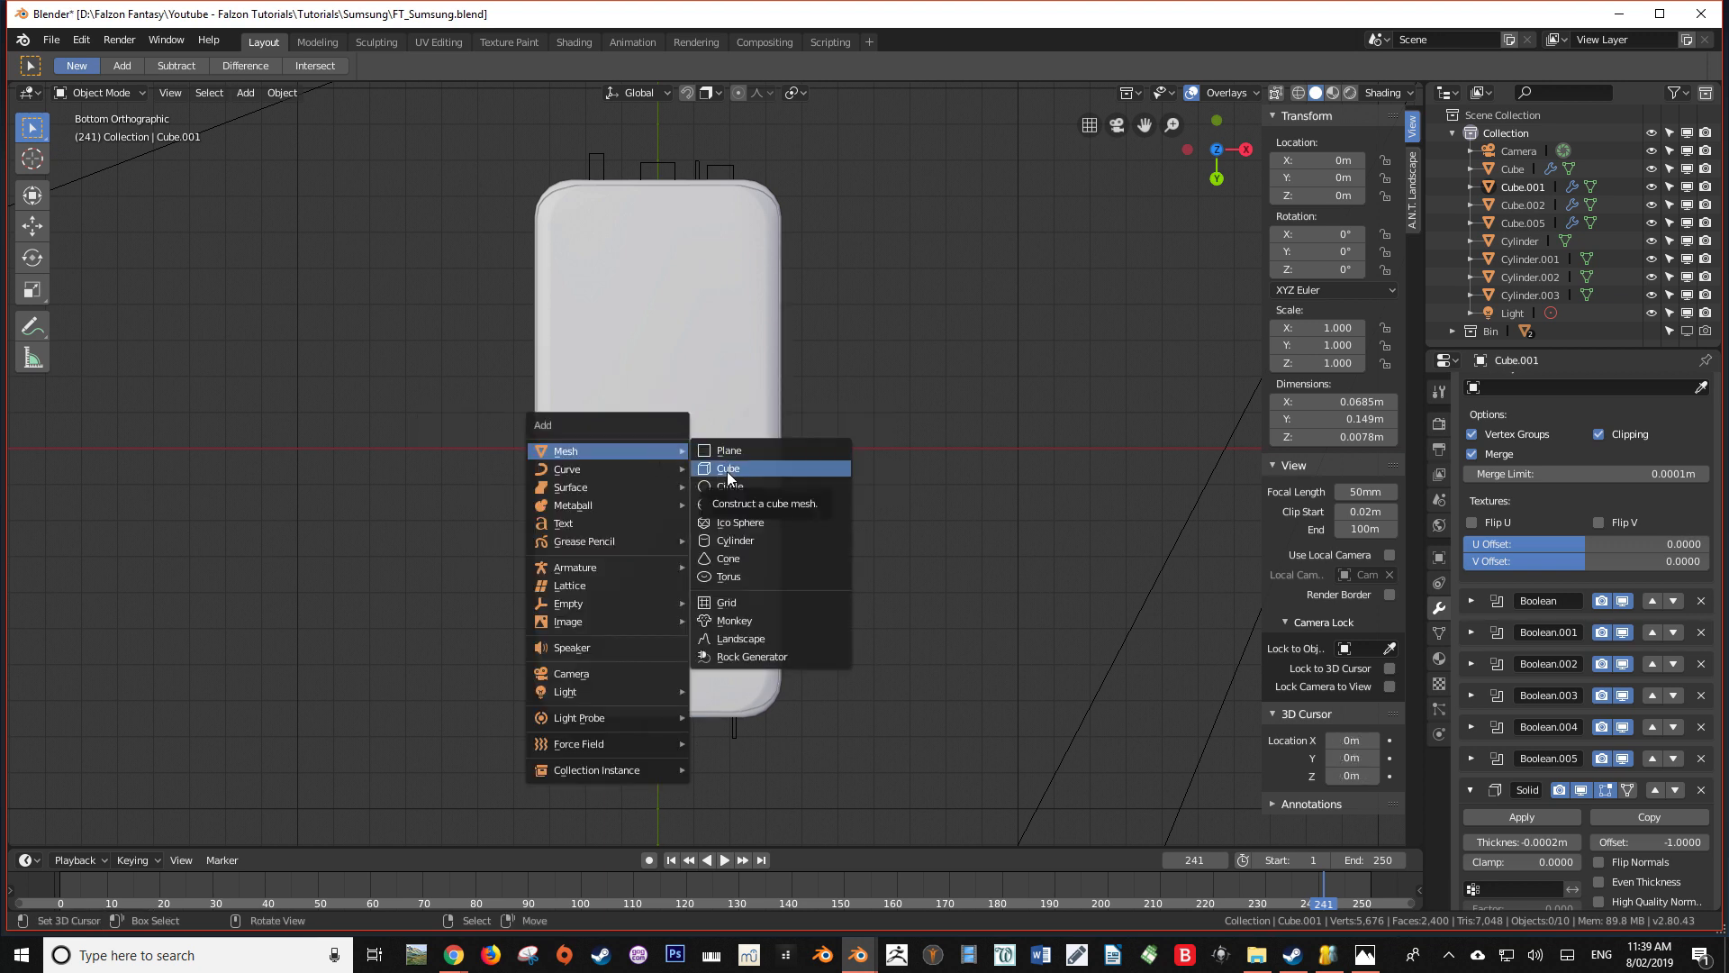
left_click(737, 448)
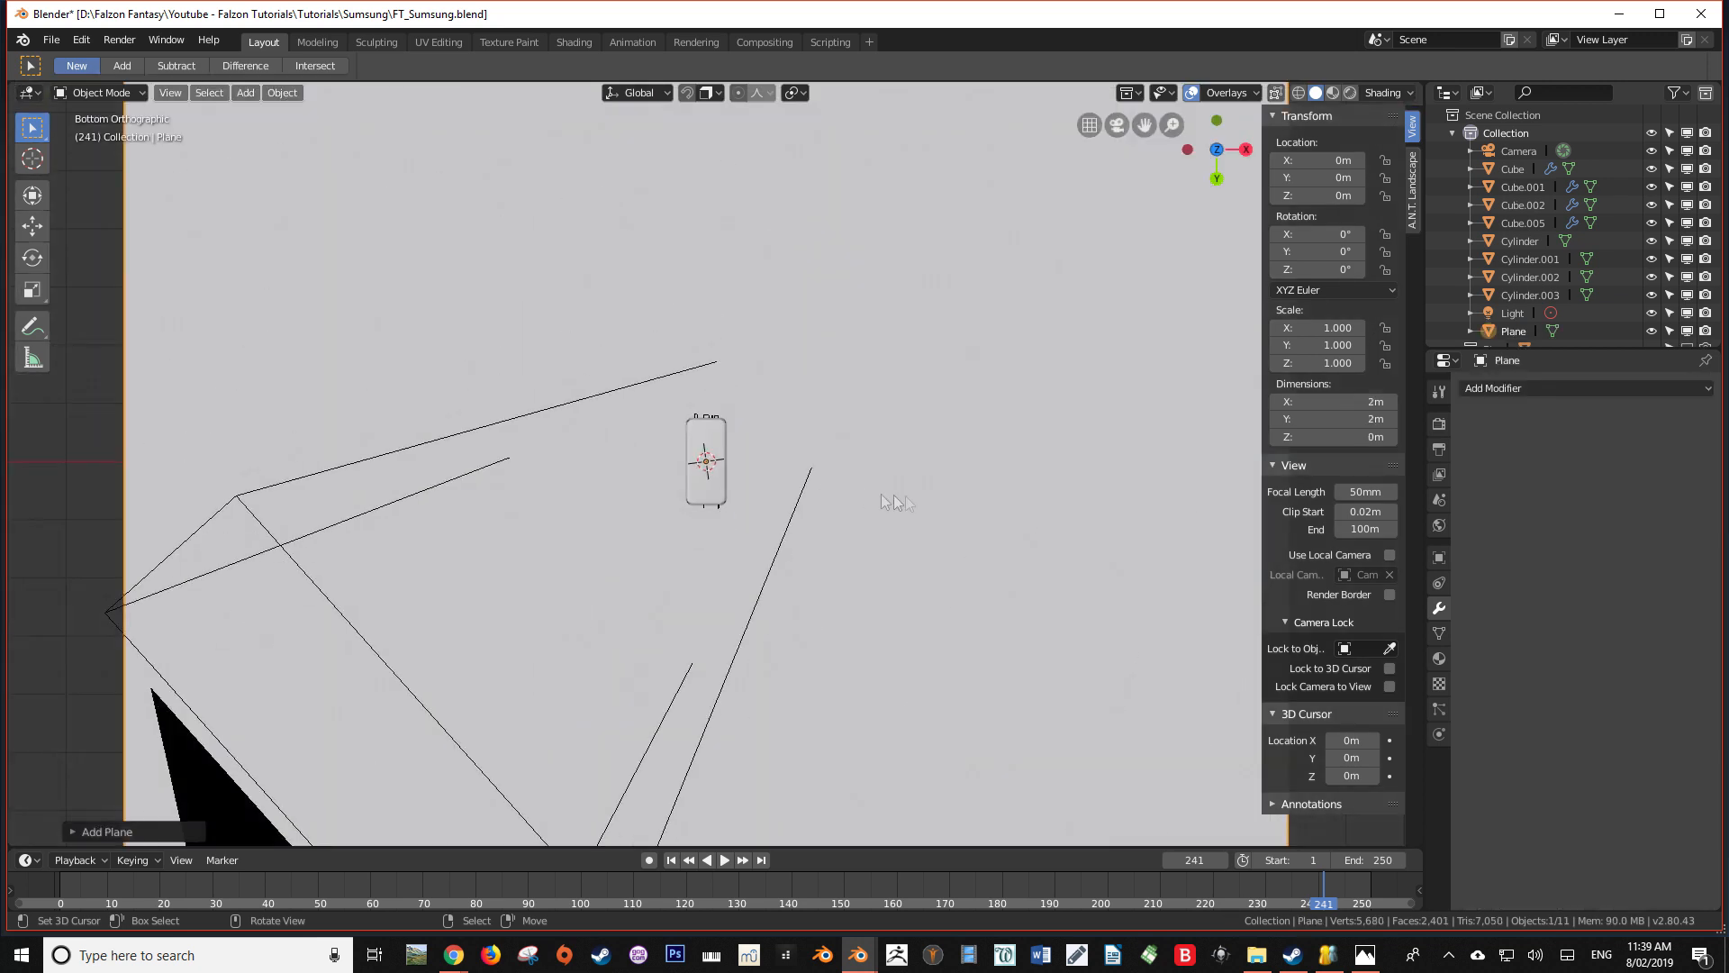
key("s")
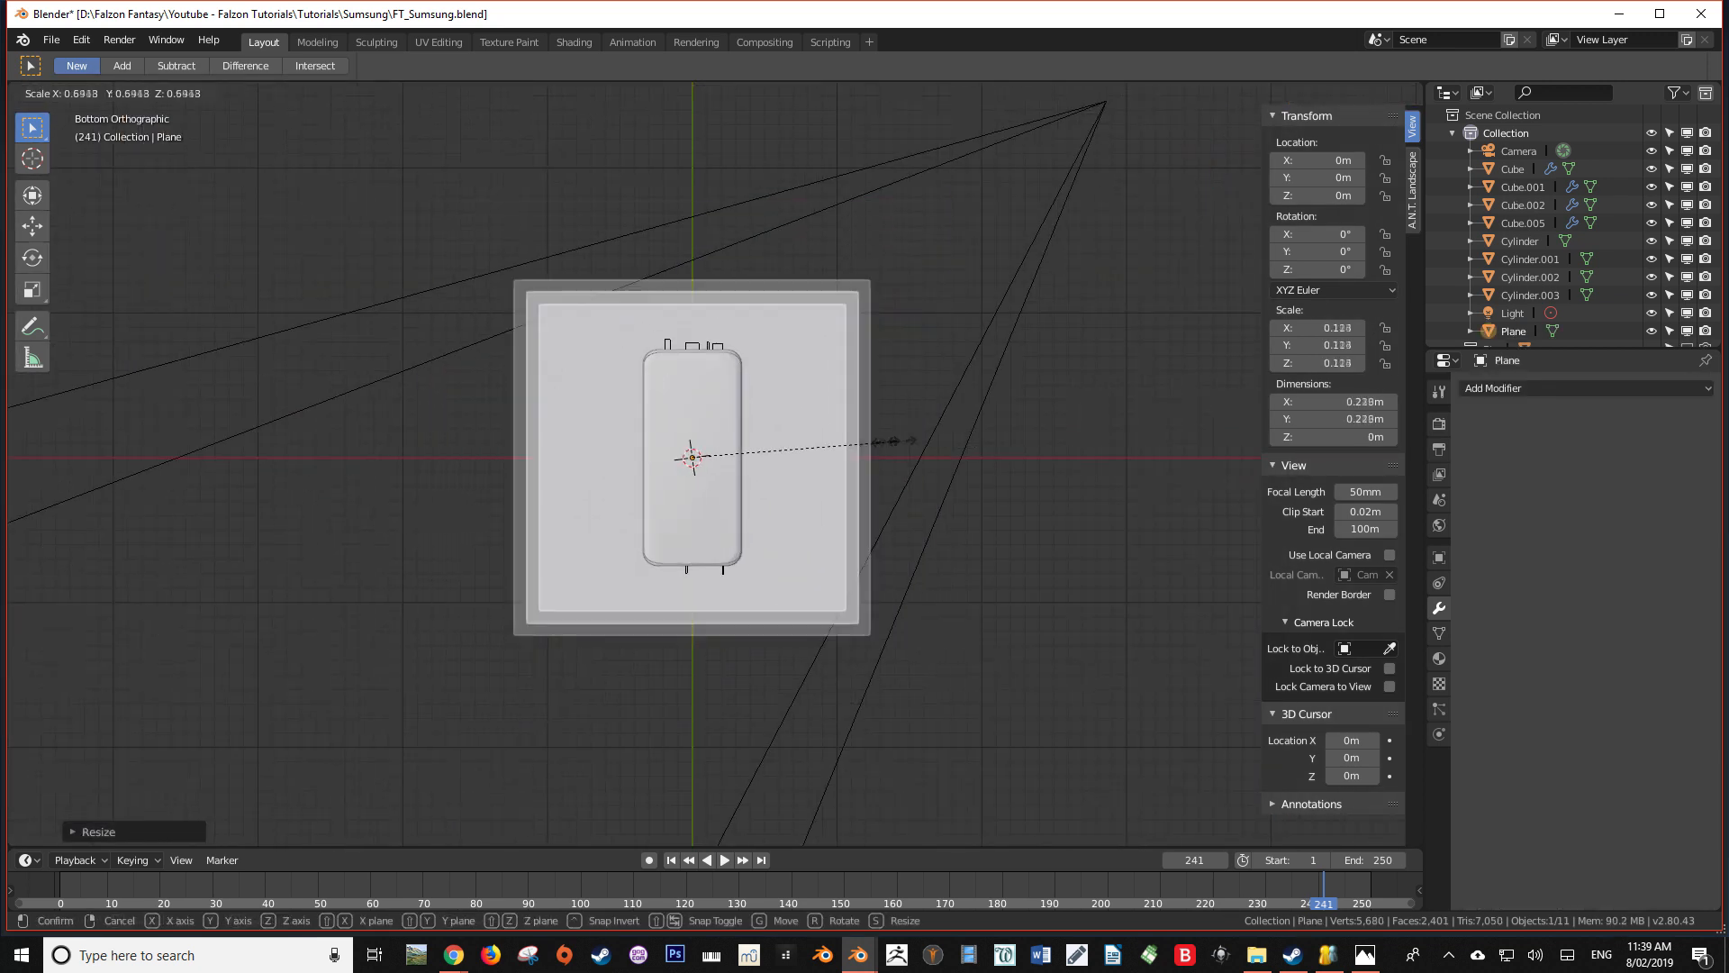
left_click(711, 447)
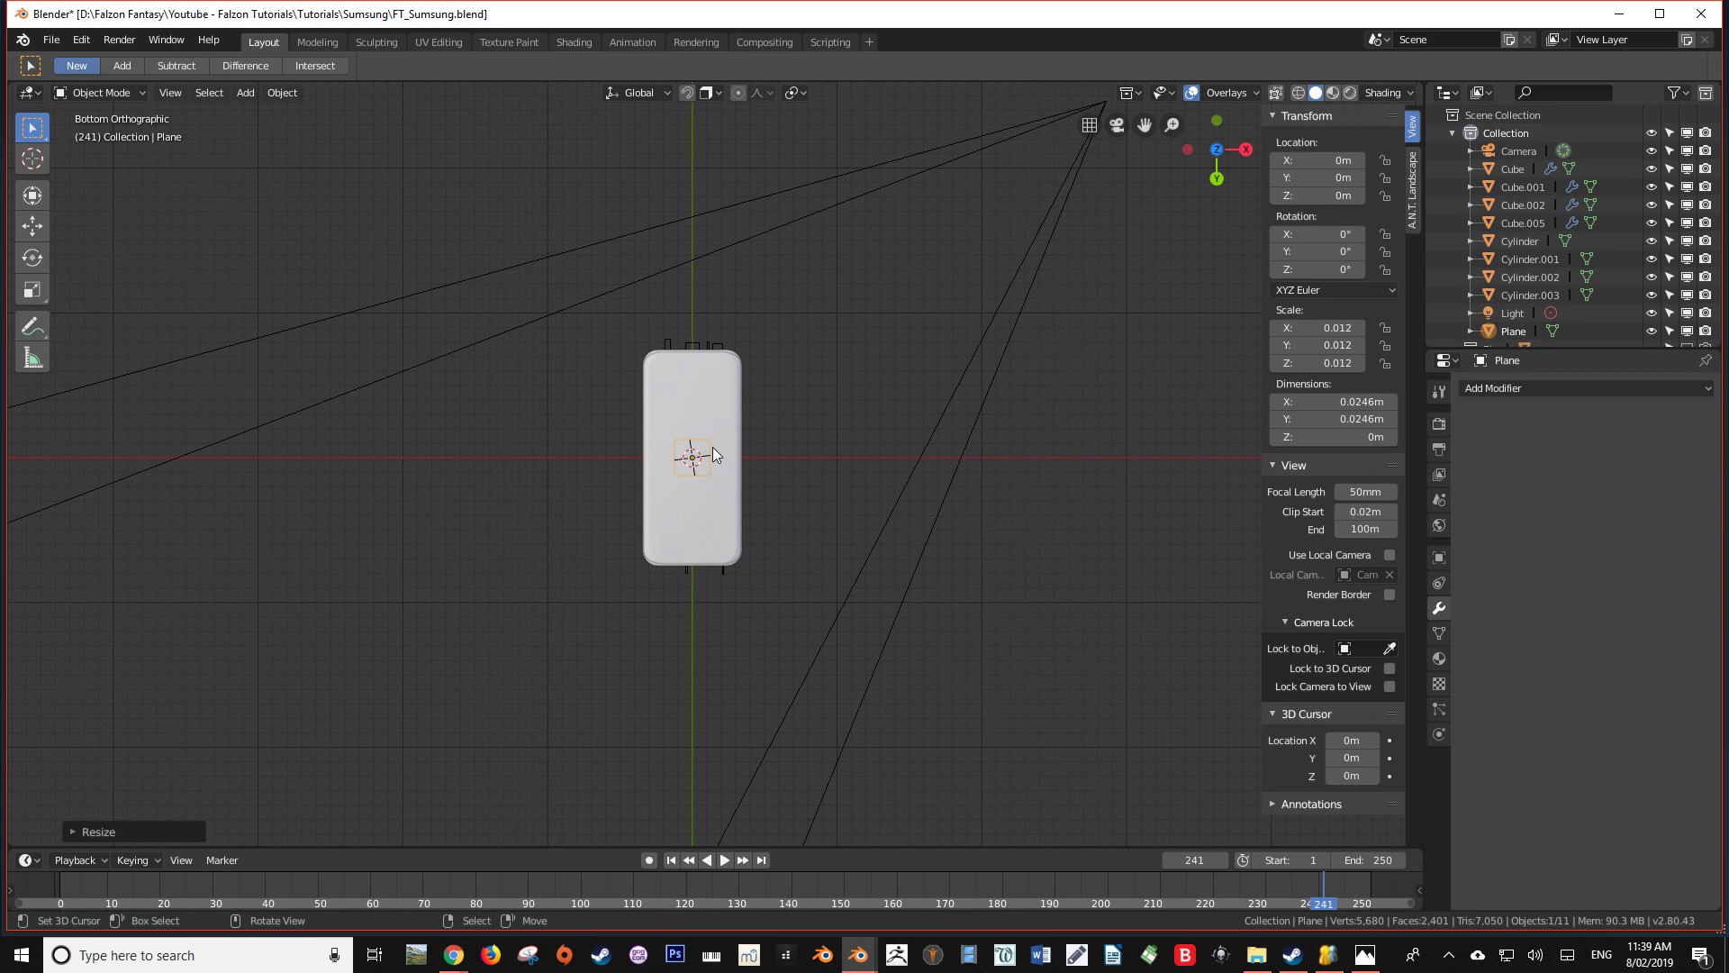
Move the plane just above the phone's flat face, to about Y -0.0328 m, Z 0.0085 m
key("KP_3")
scroll(712, 446, "up", 2)
scroll(713, 448, "up", 3)
middle_click_drag(716, 424, 821, 546, "shift")
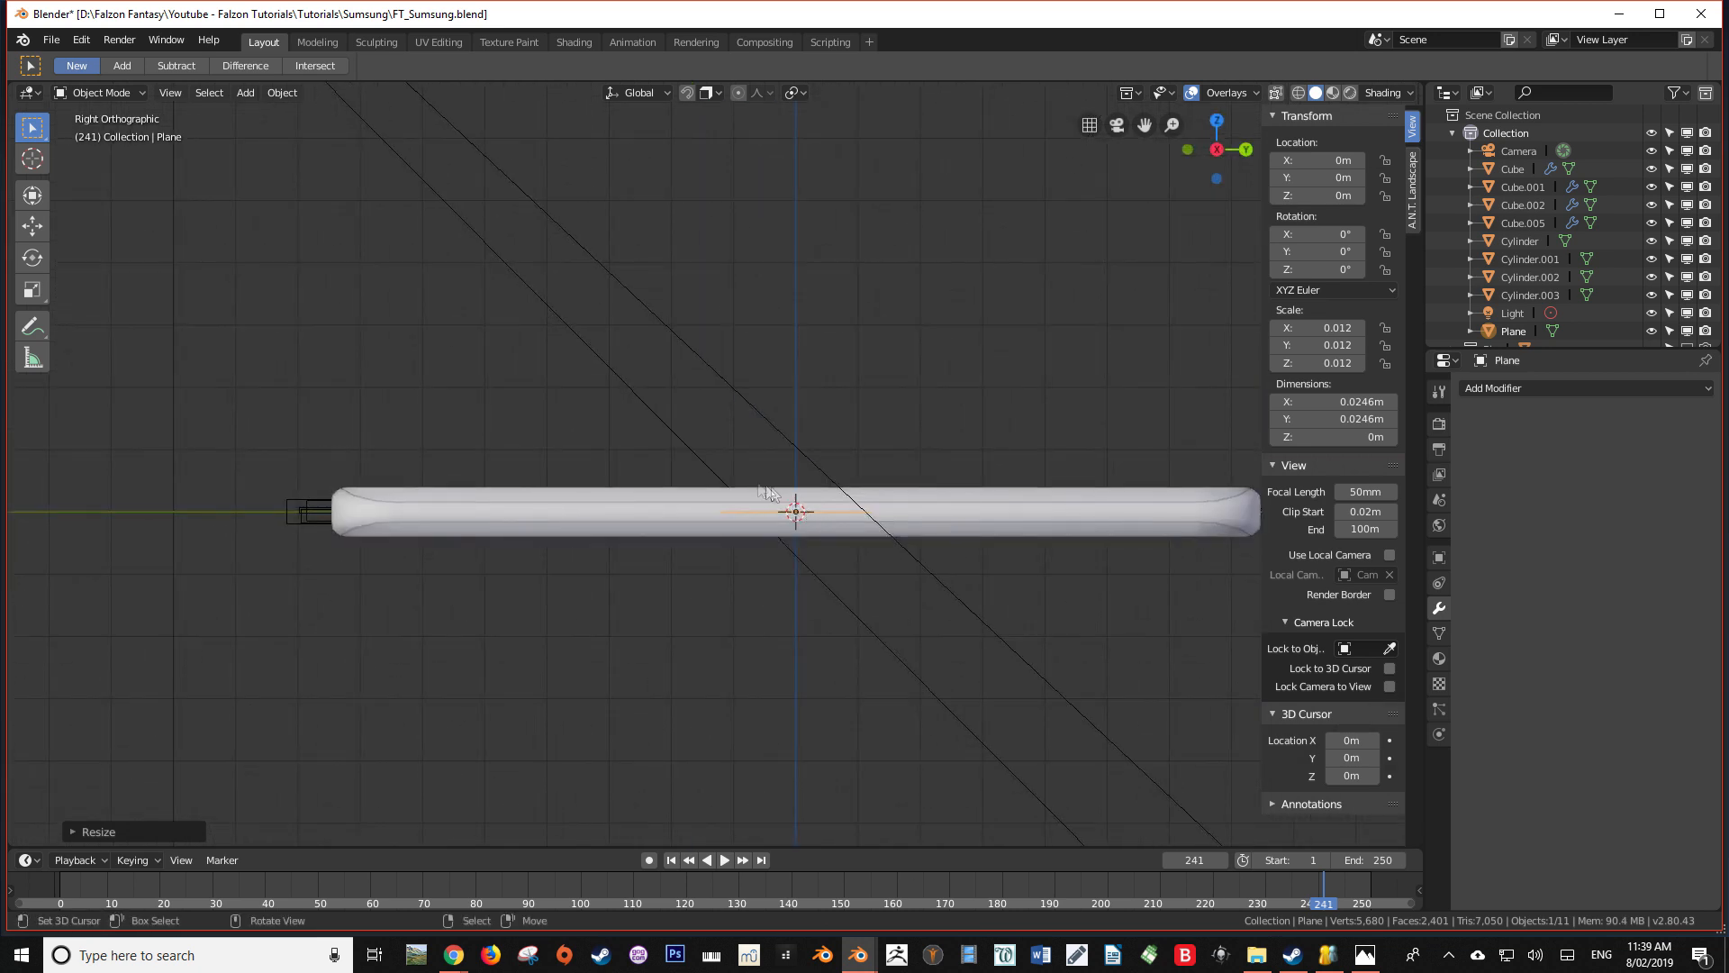
key("g")
left_click(526, 423)
Move the plane along Y towards the phone's opposite short end, to about Y 0.0497 m
key("KP_7")
middle_click_drag(619, 381, 705, 508, "shift")
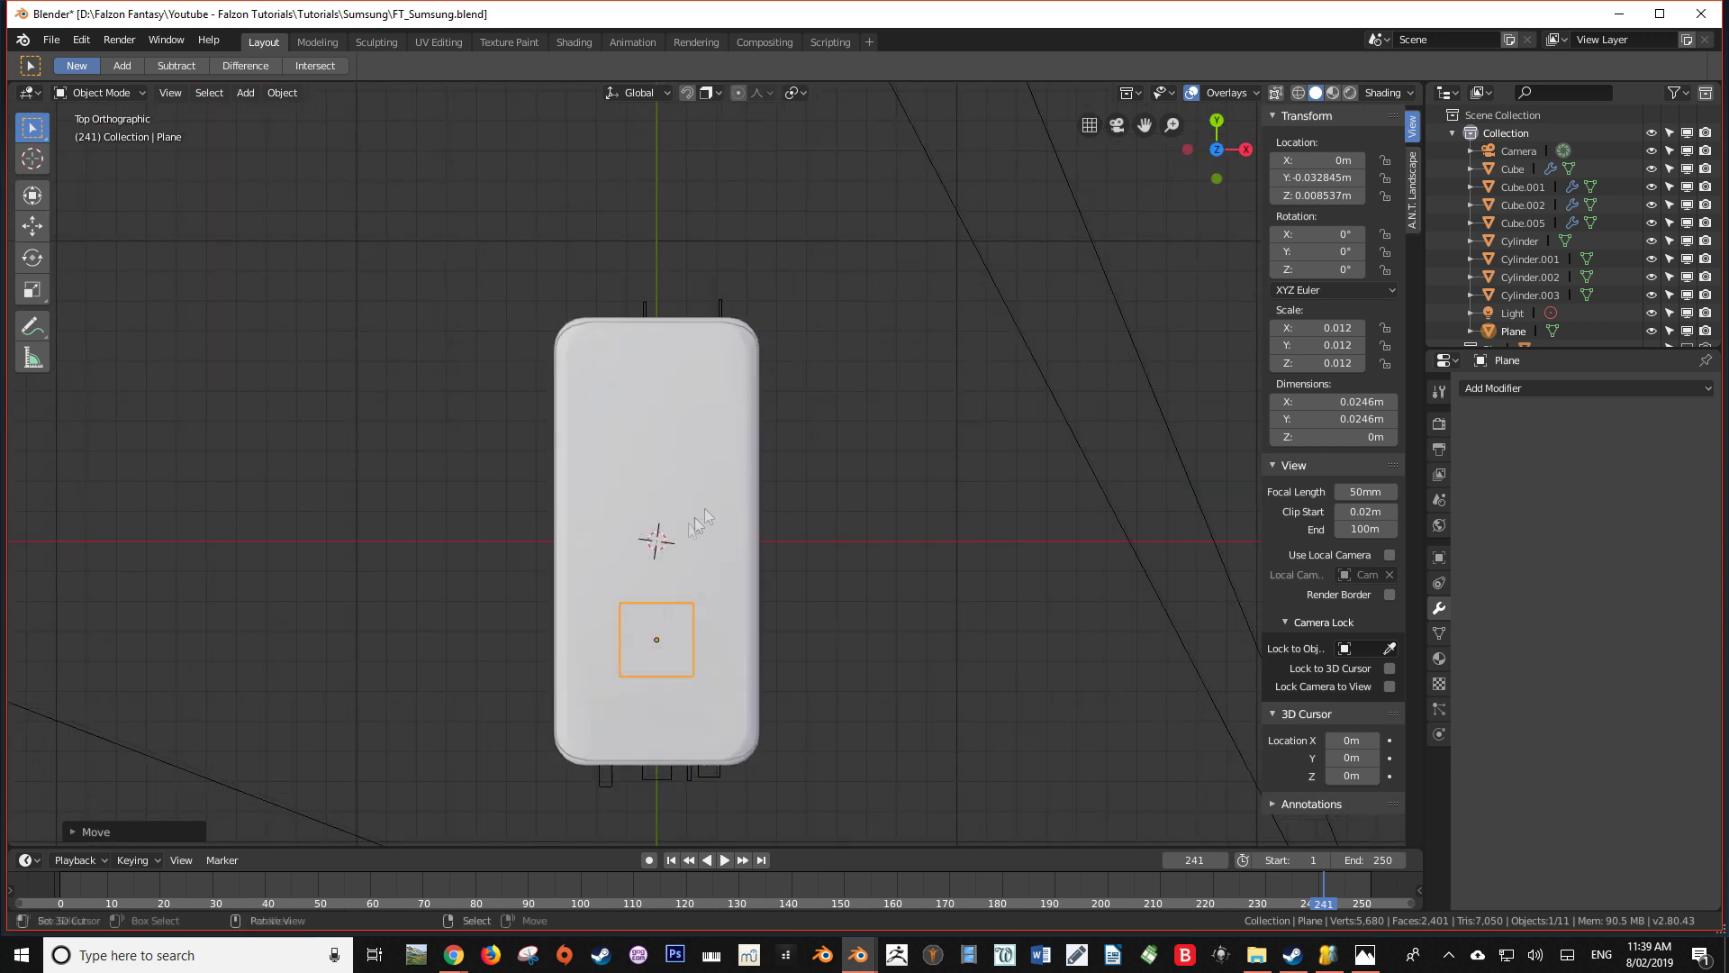
key("g")
key("x")
key("x")
key("y")
left_click(702, 269)
Scale the plane down to about 0.013 m square and shift it along Y to about 0.0469 m
scroll(702, 277, "up", 3)
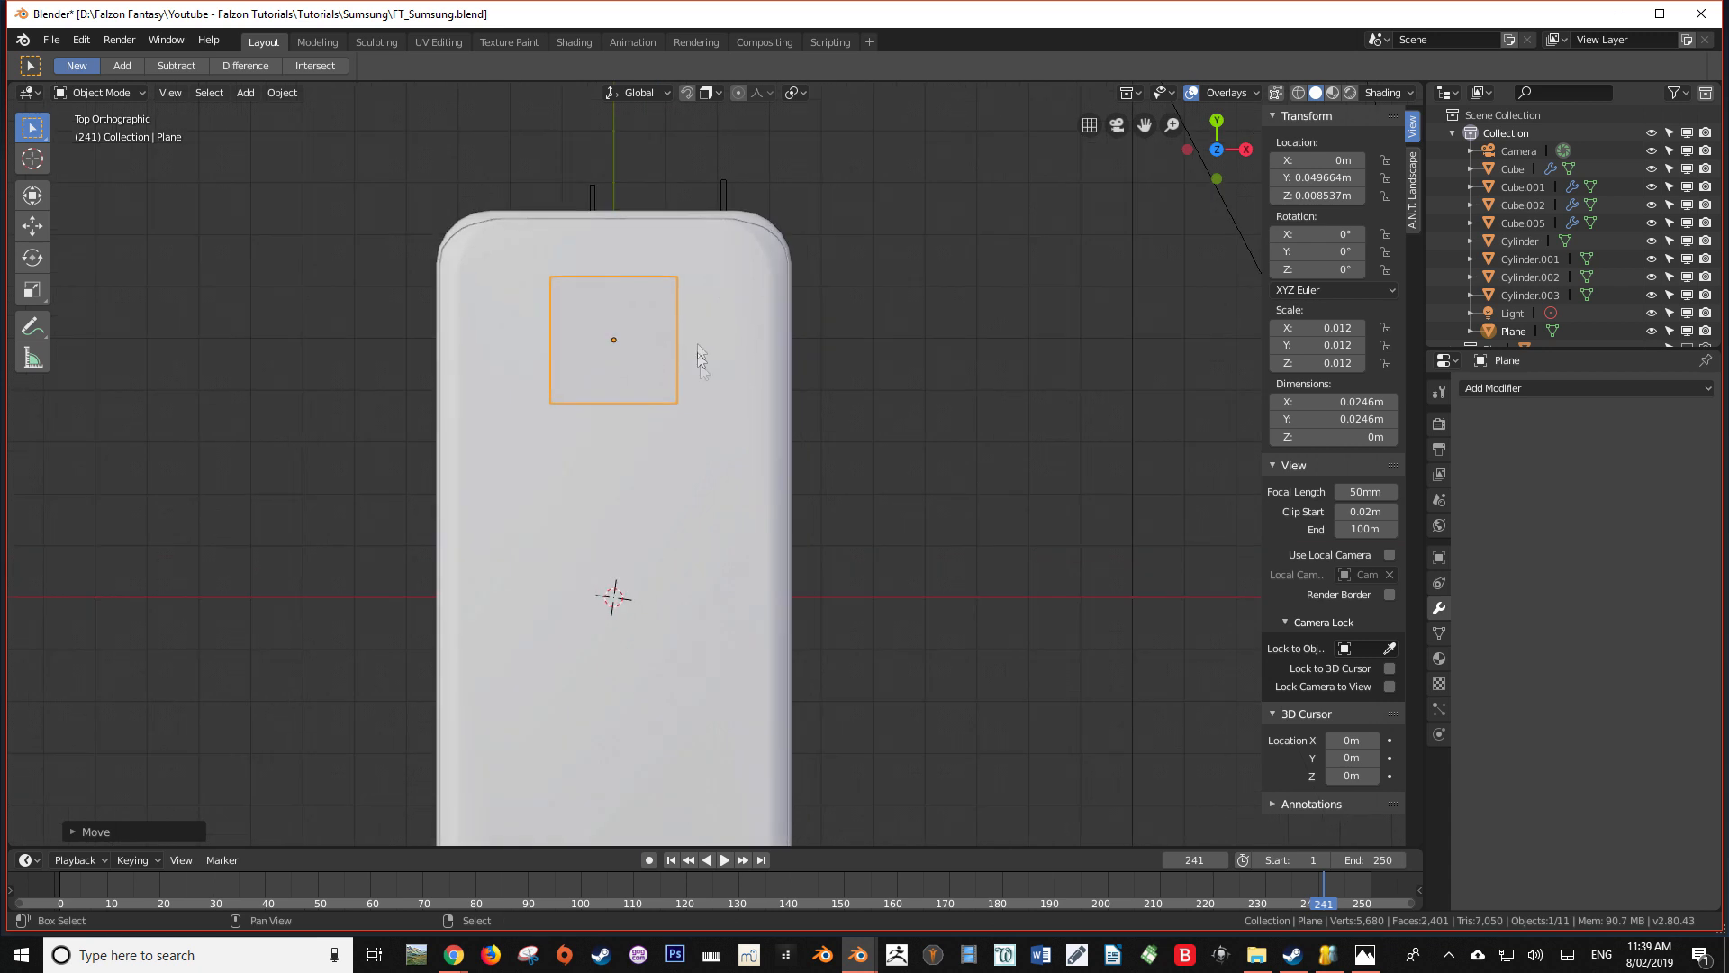
key("s")
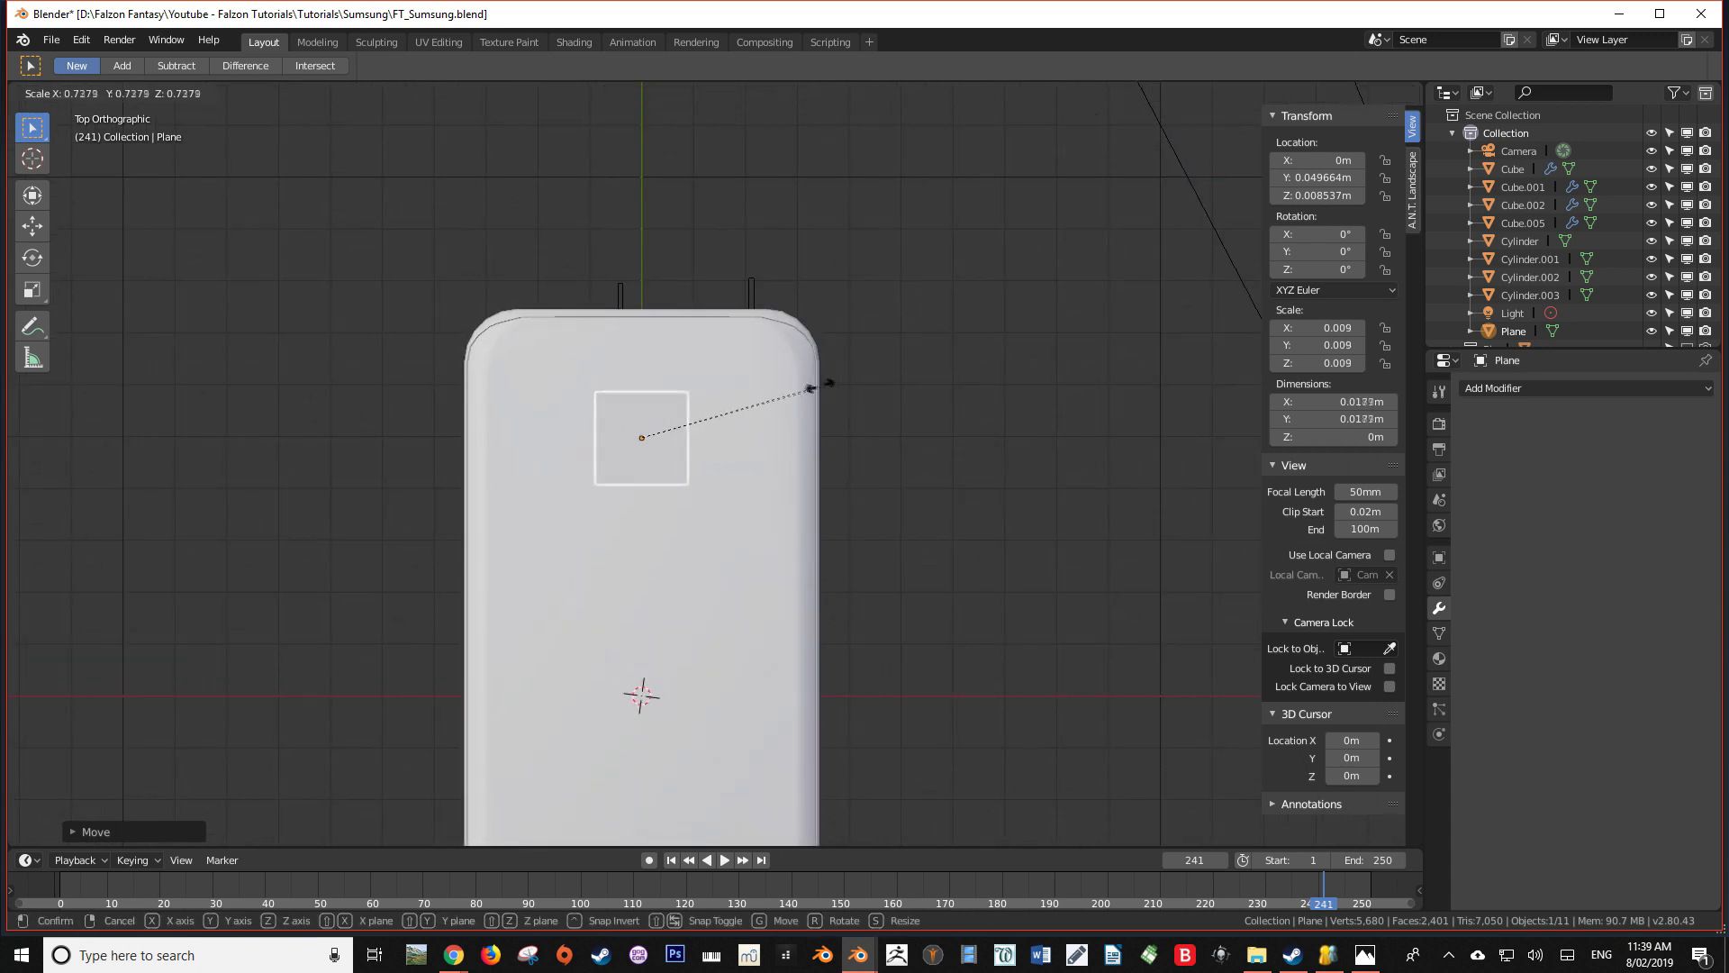
left_click(775, 376)
key("g")
key("z")
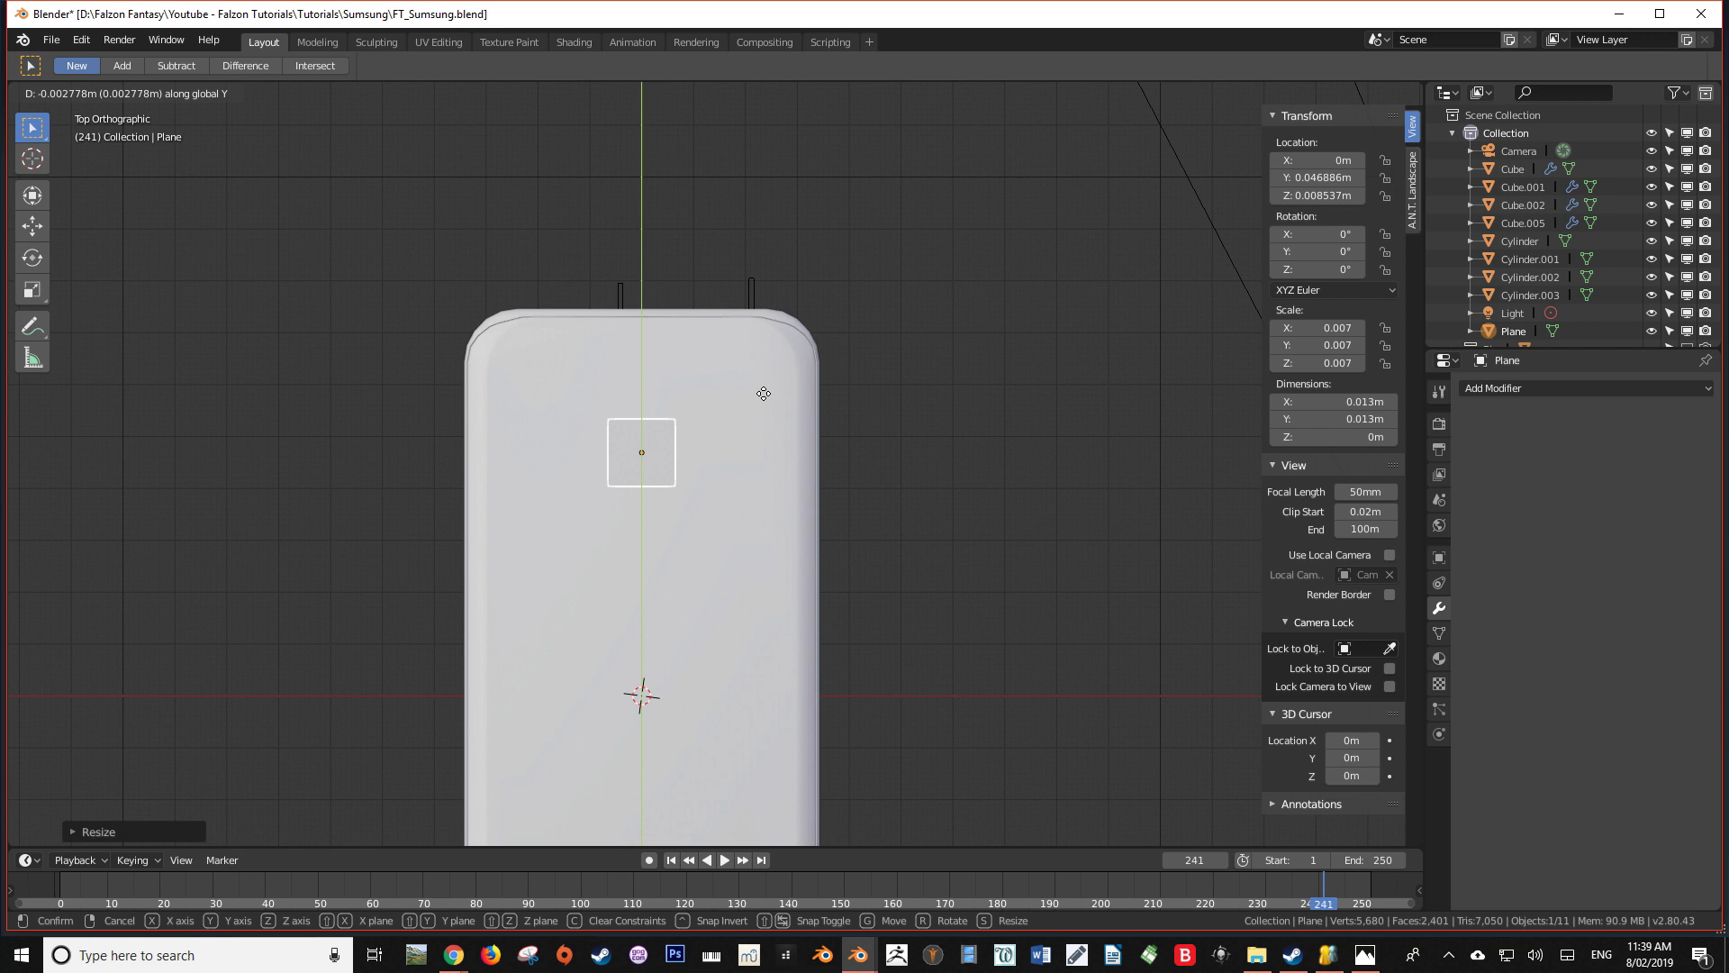
left_click(759, 392)
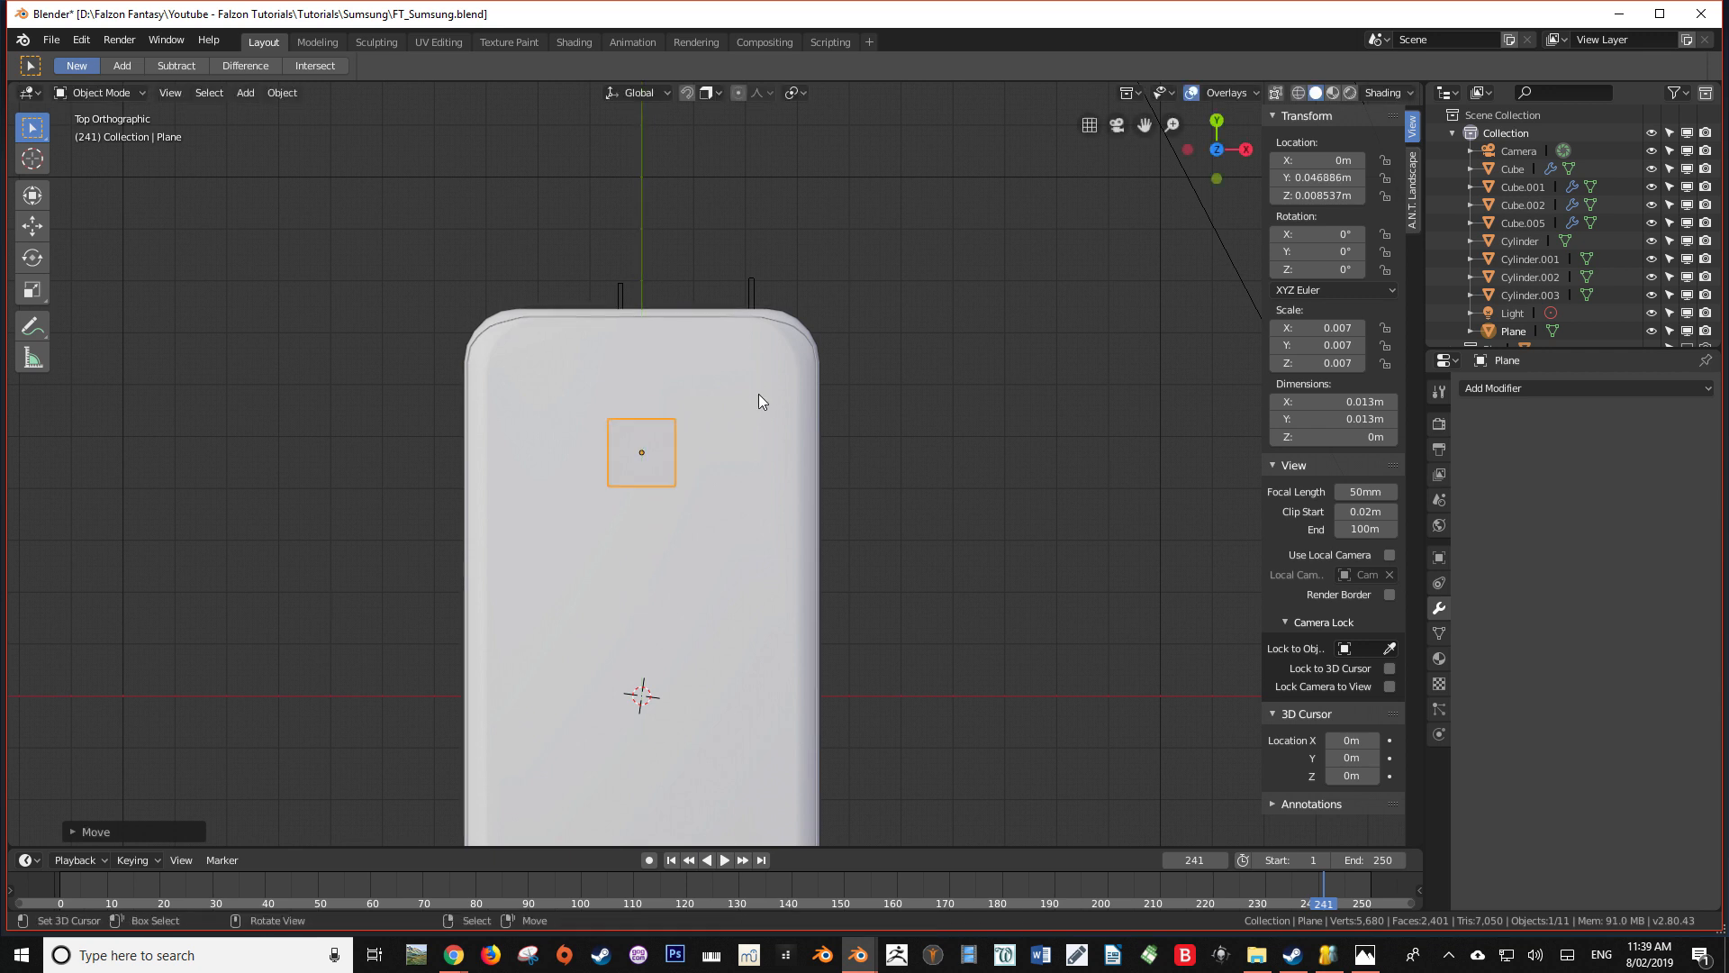
key("Tab")
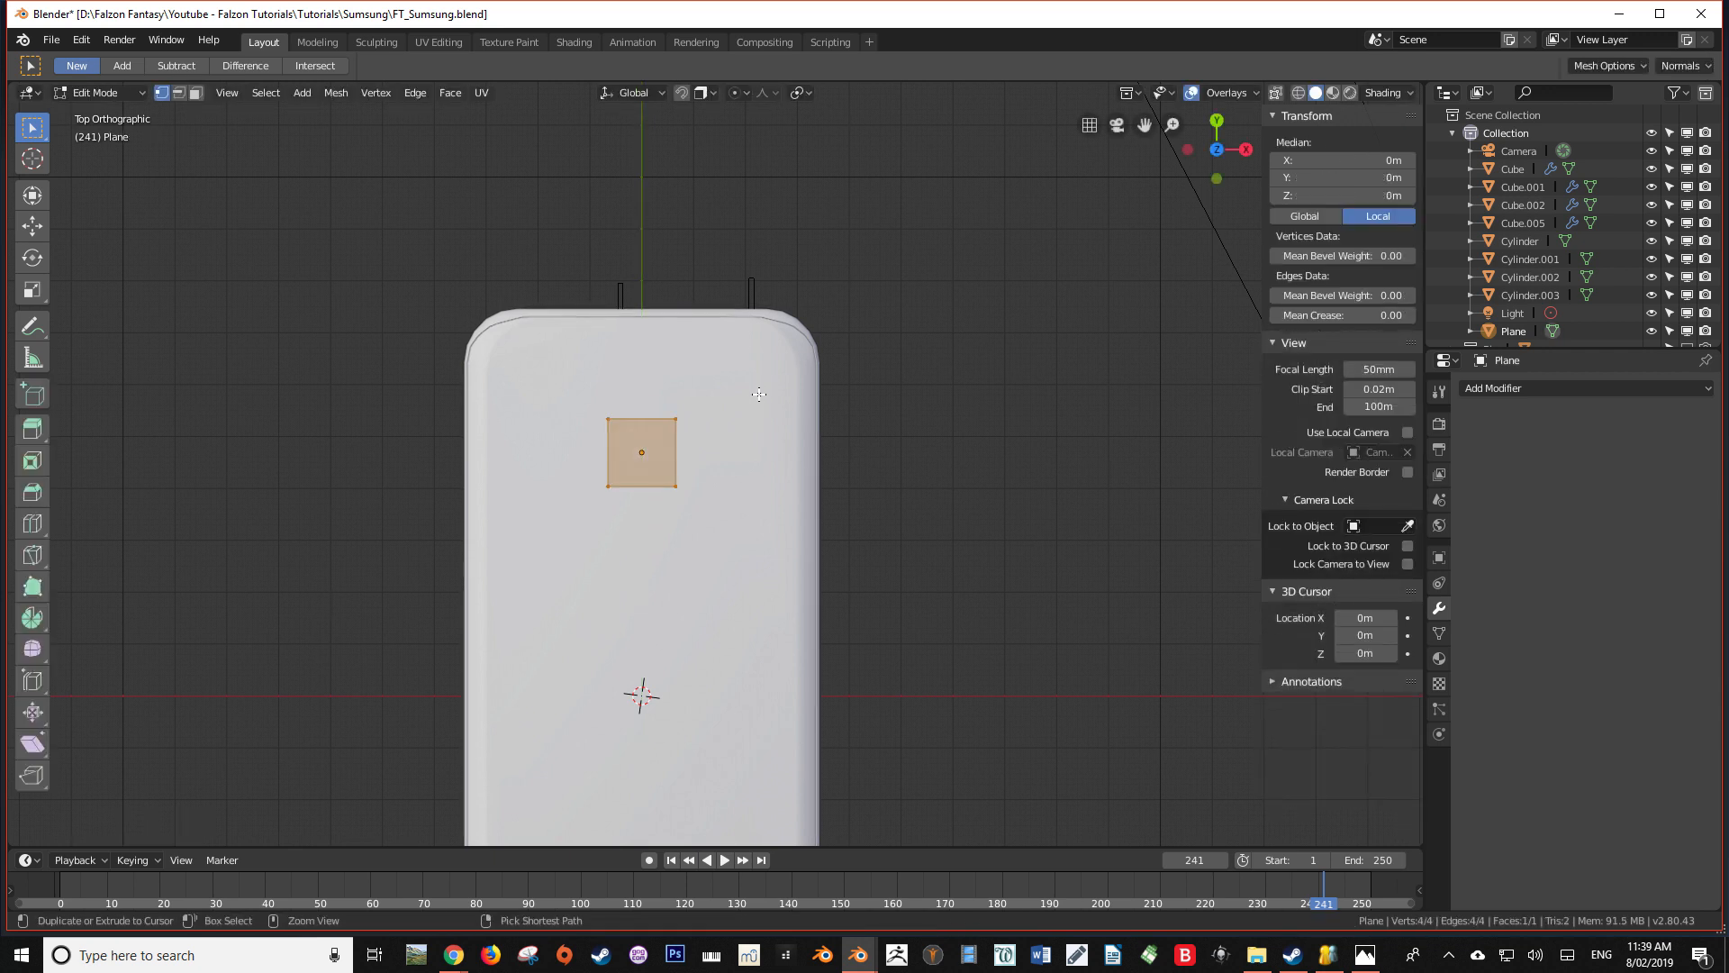
key("s")
key("Escape")
key("ctrl+shift+b")
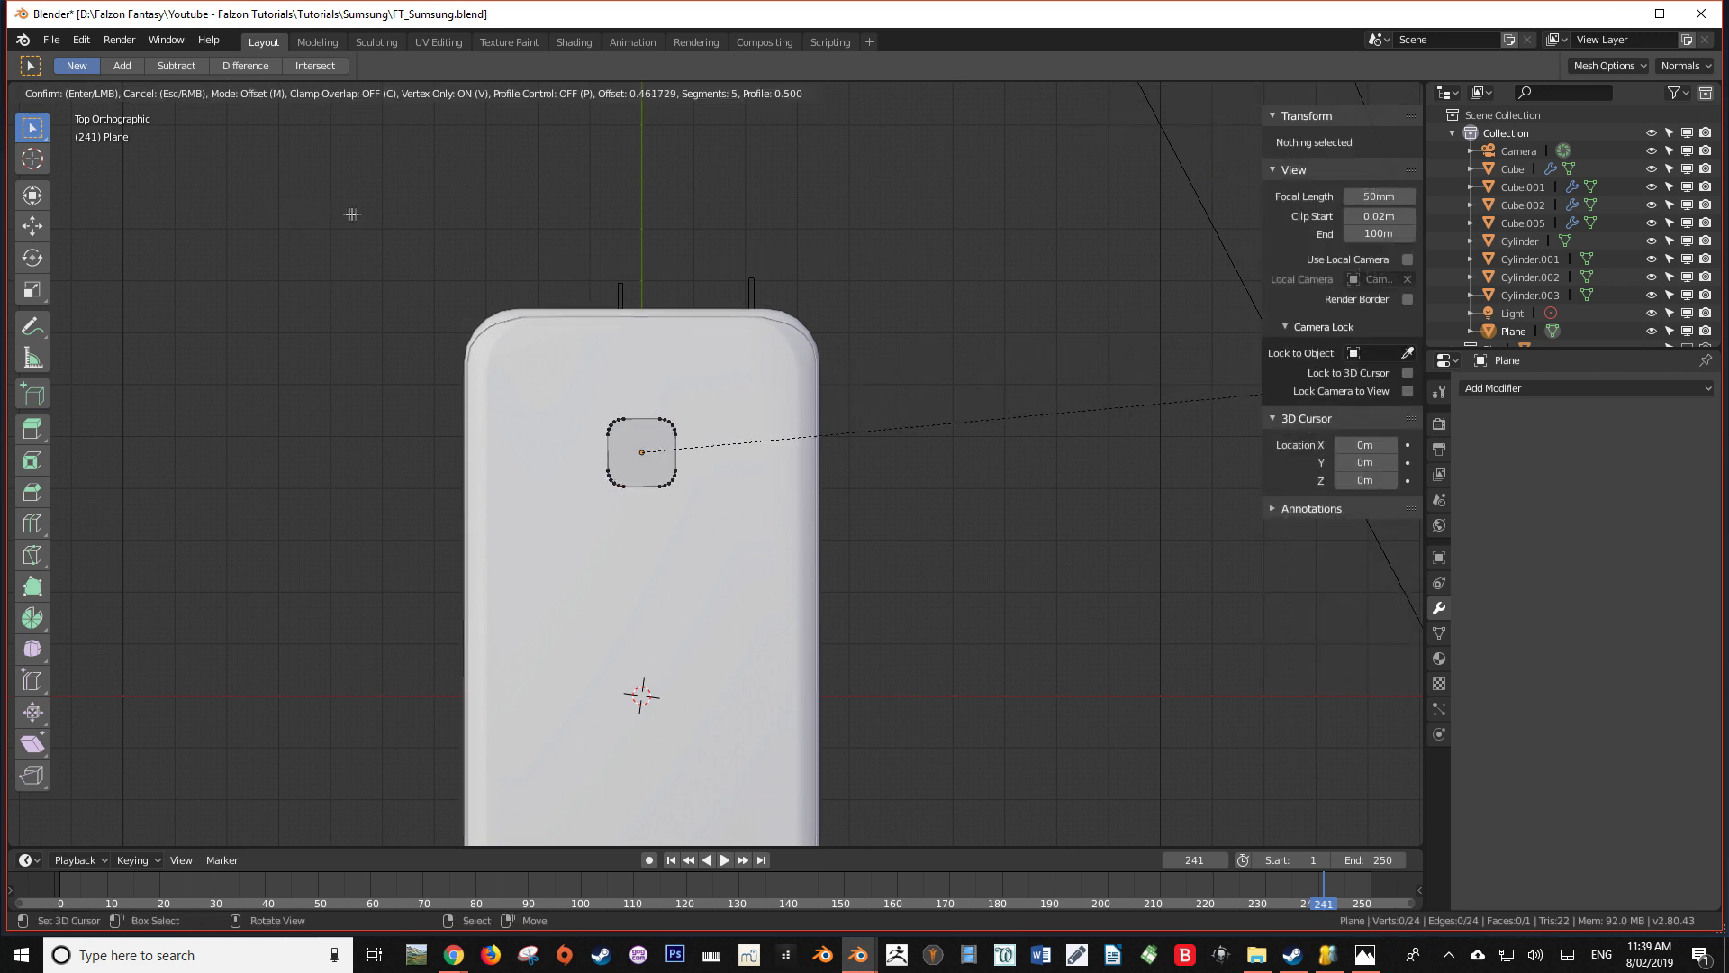
key("Escape")
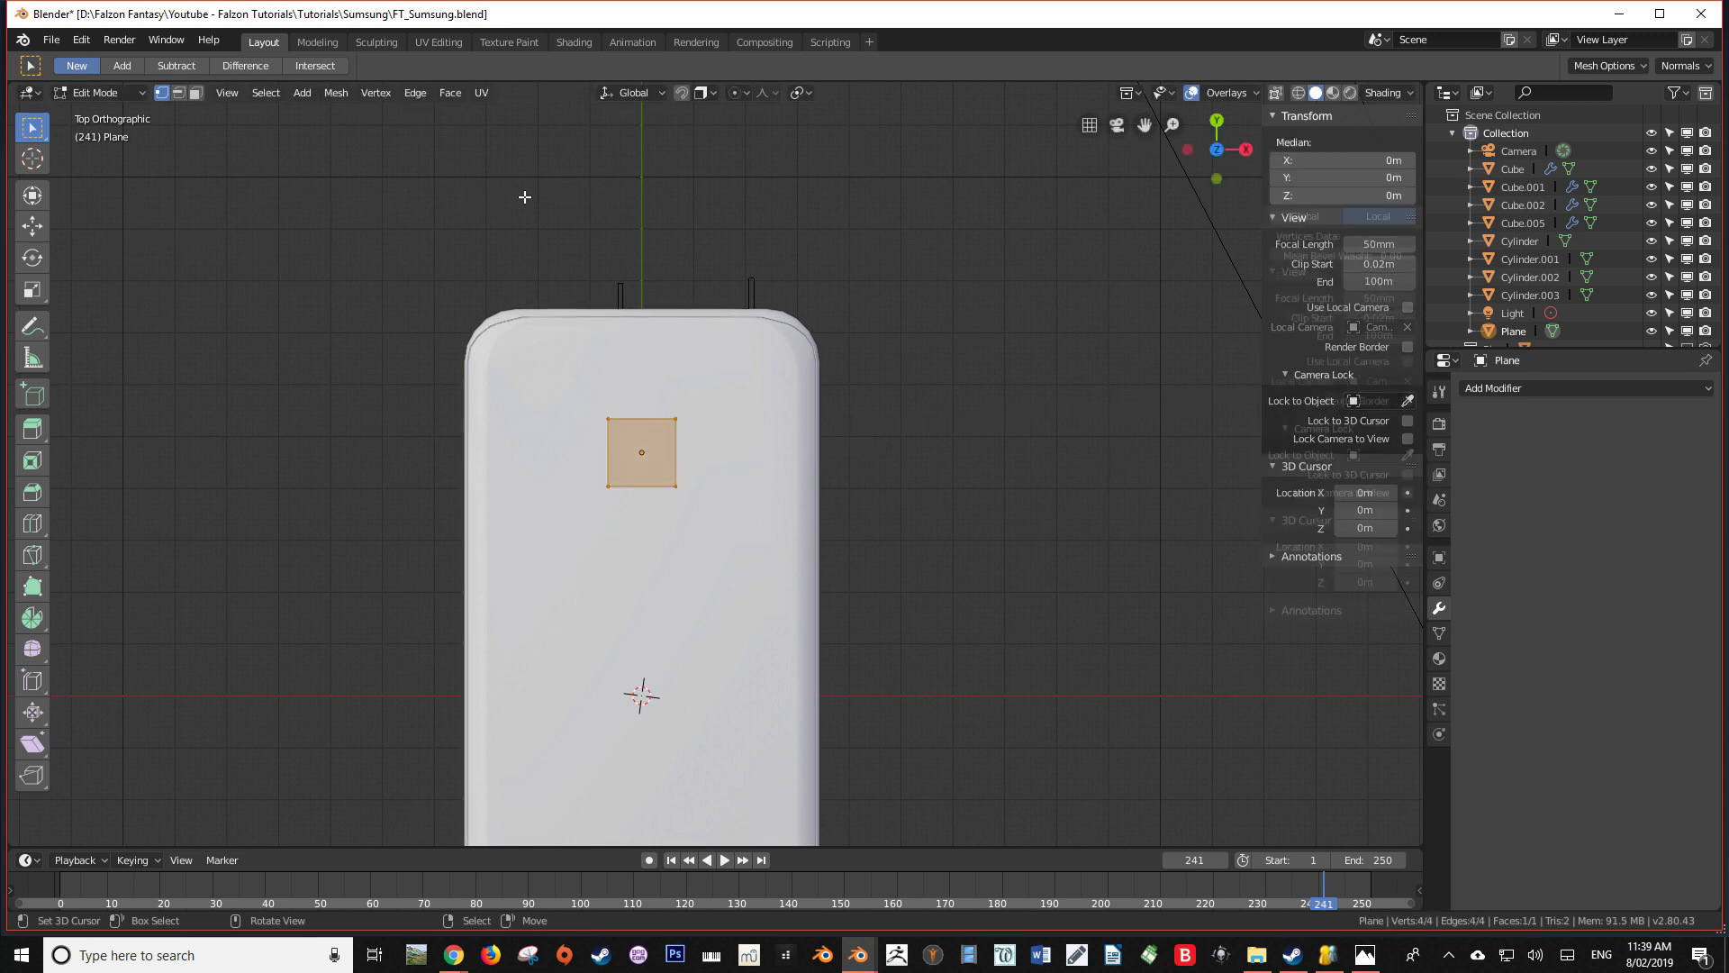
key("Tab")
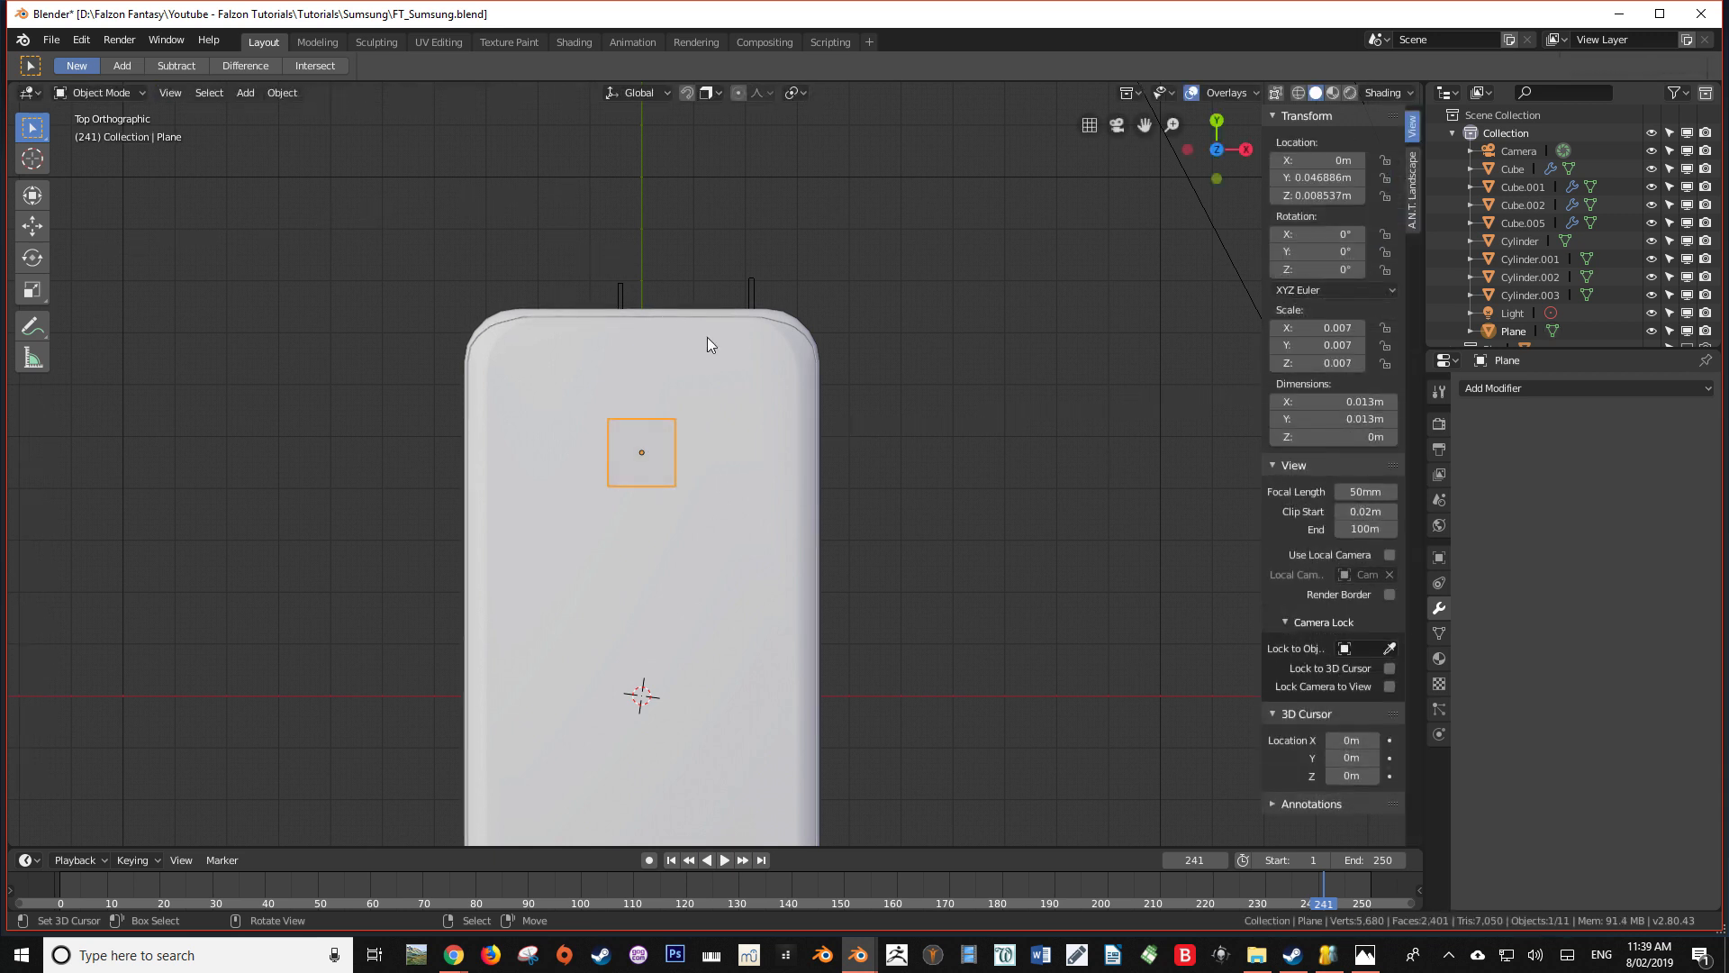
Apply the plane's scale and try a vertex bevel on its four corners
key("ctrl+a")
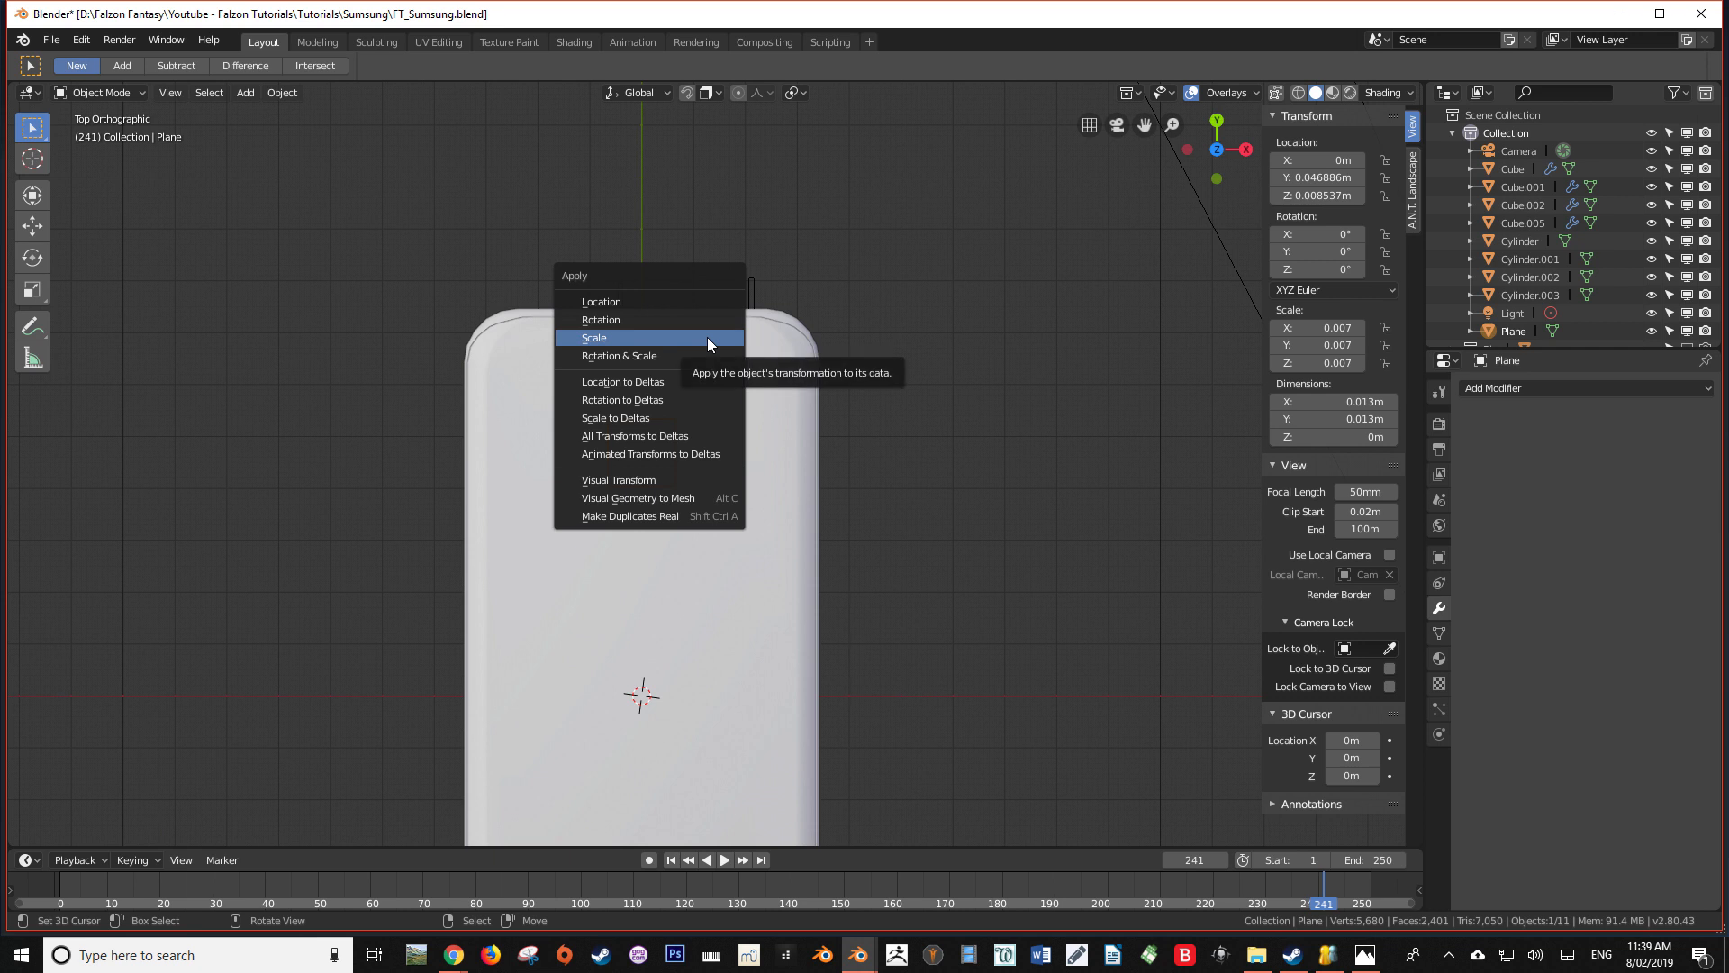
left_click(706, 337)
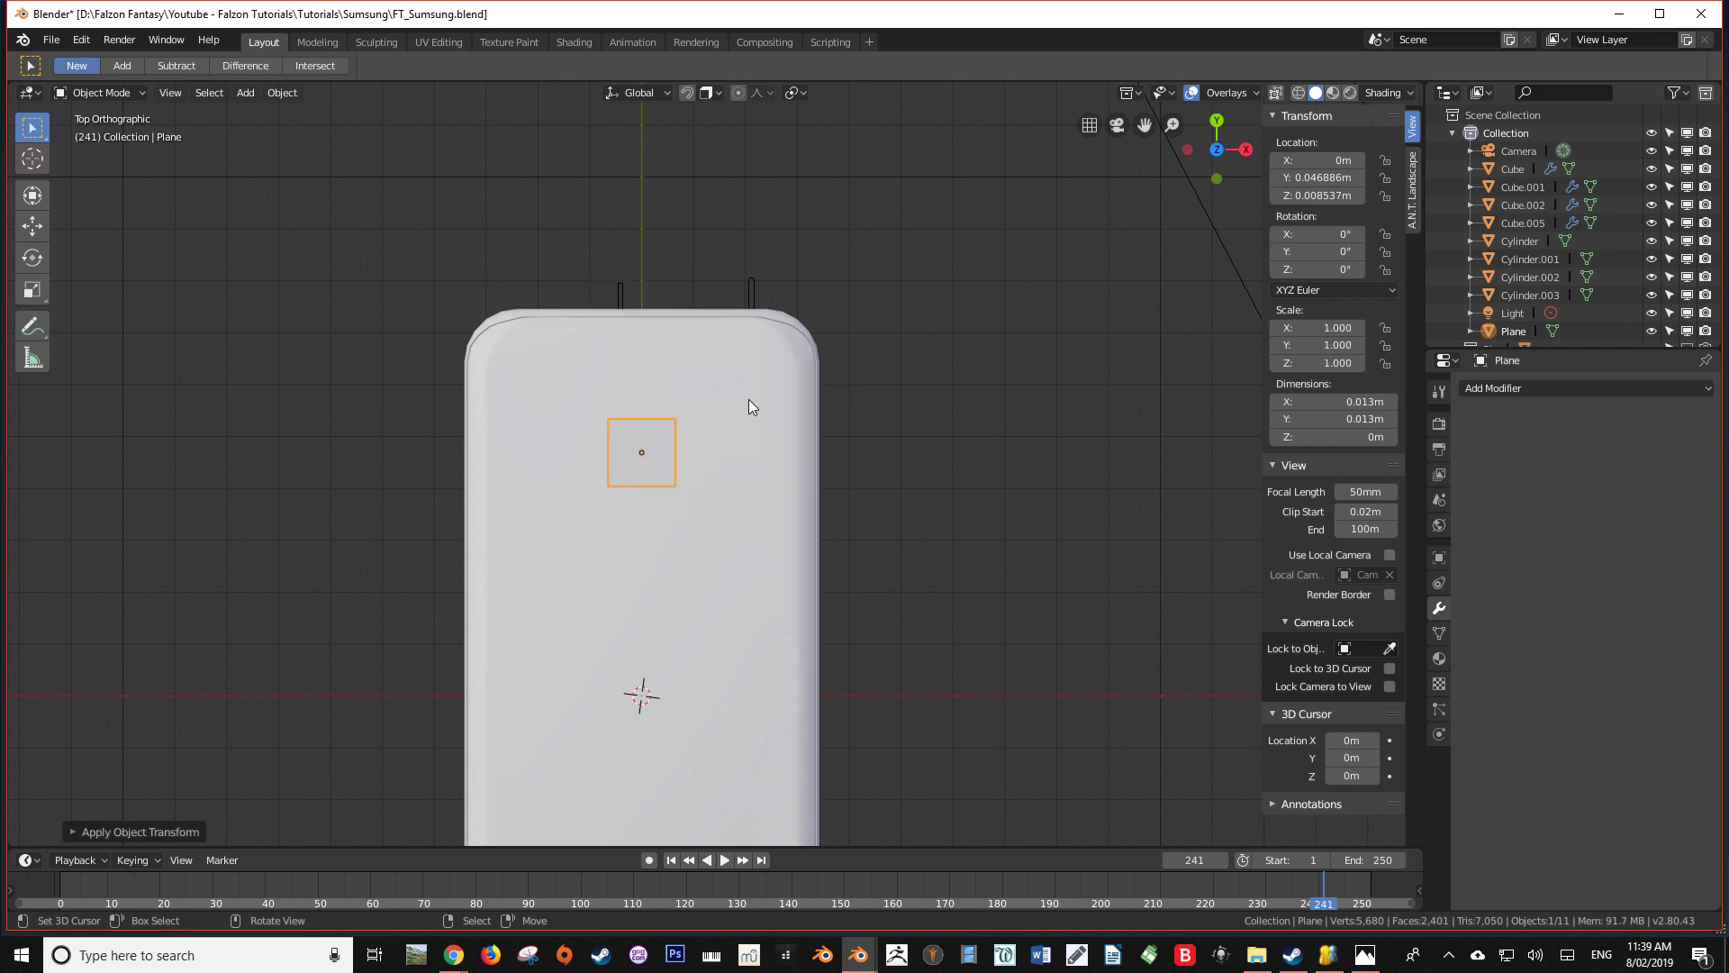
key("Tab")
key("ctrl+shift+b")
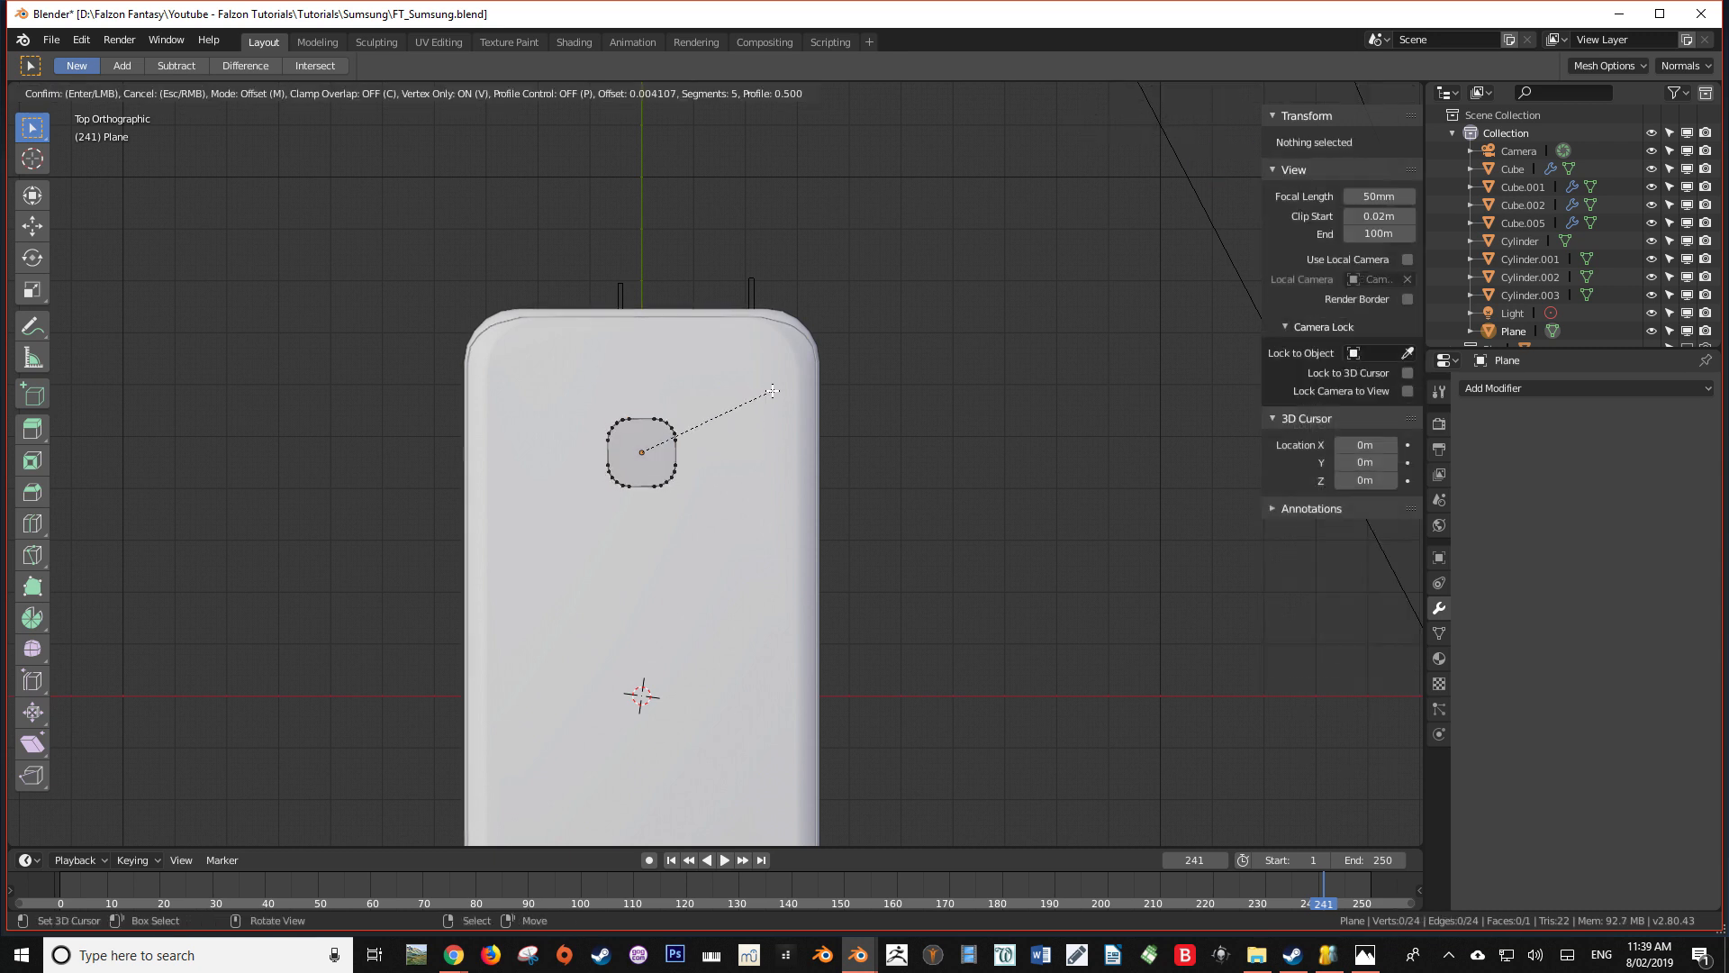
key("Escape")
Duplicate the square face within the plane's mesh and offset the copy about 0.0145 m along X
scroll(769, 388, "up", 4)
key("shift+d")
key("x")
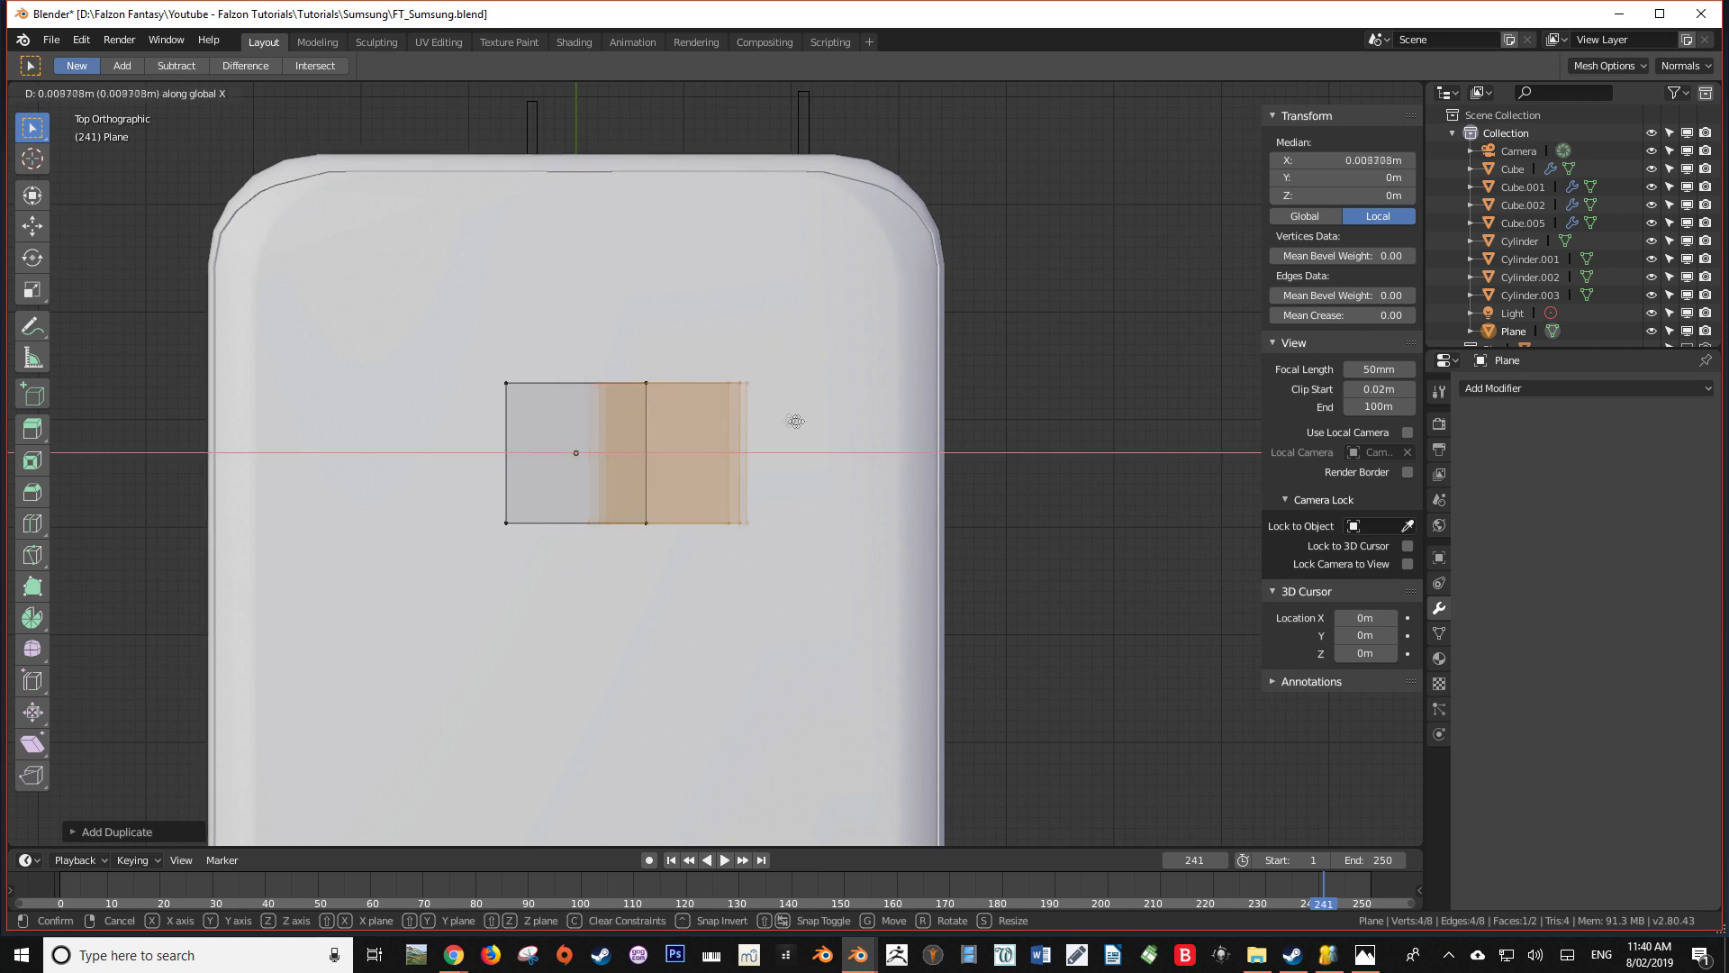
left_click(856, 419)
Scale the duplicated face to about 0.46 along X and about 0.92 along Y, forming a narrow rectangle
key("s")
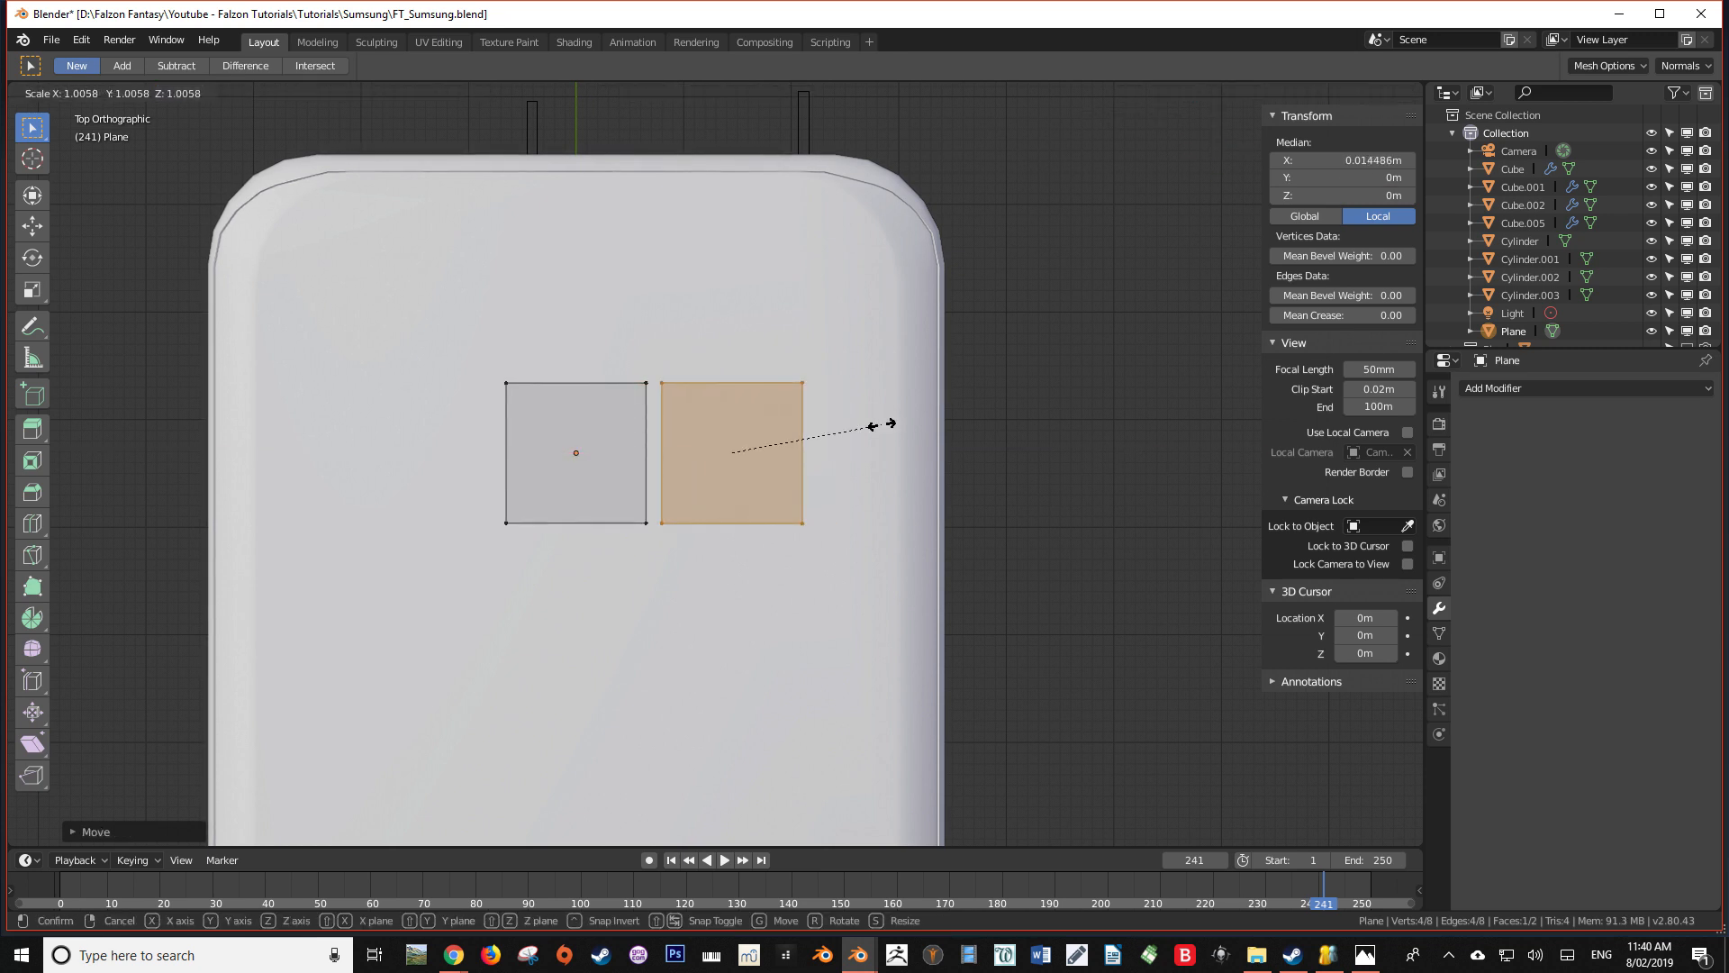
key("x")
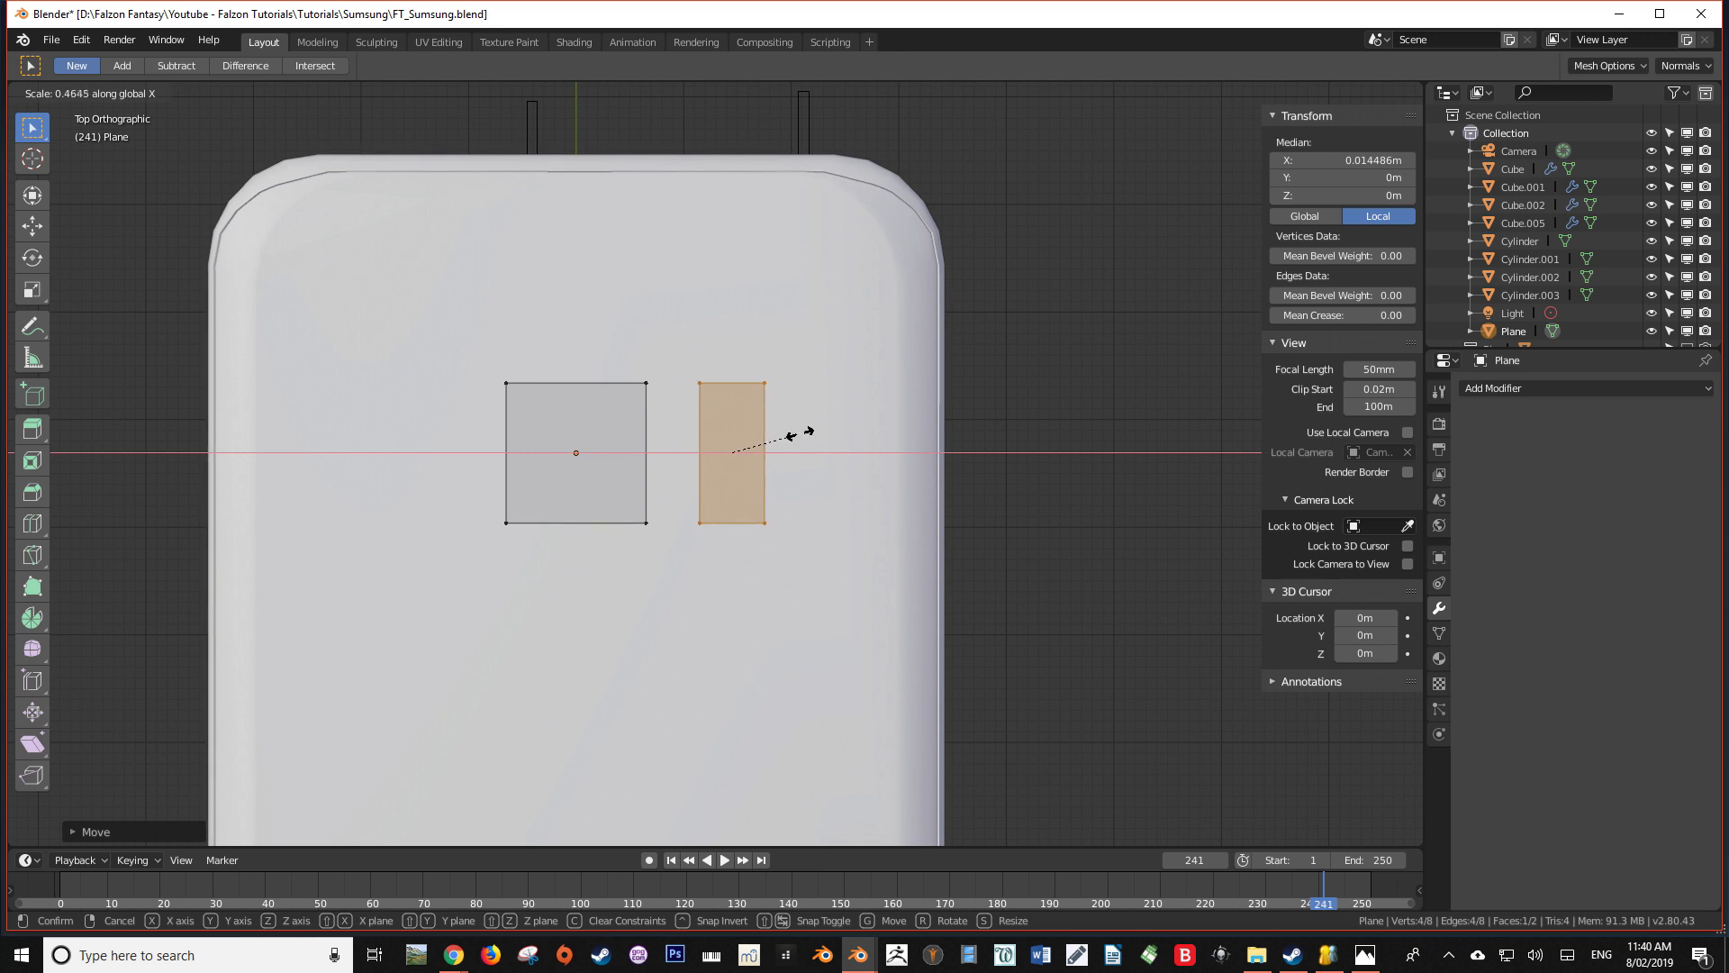
left_click(802, 435)
key("s")
key("y")
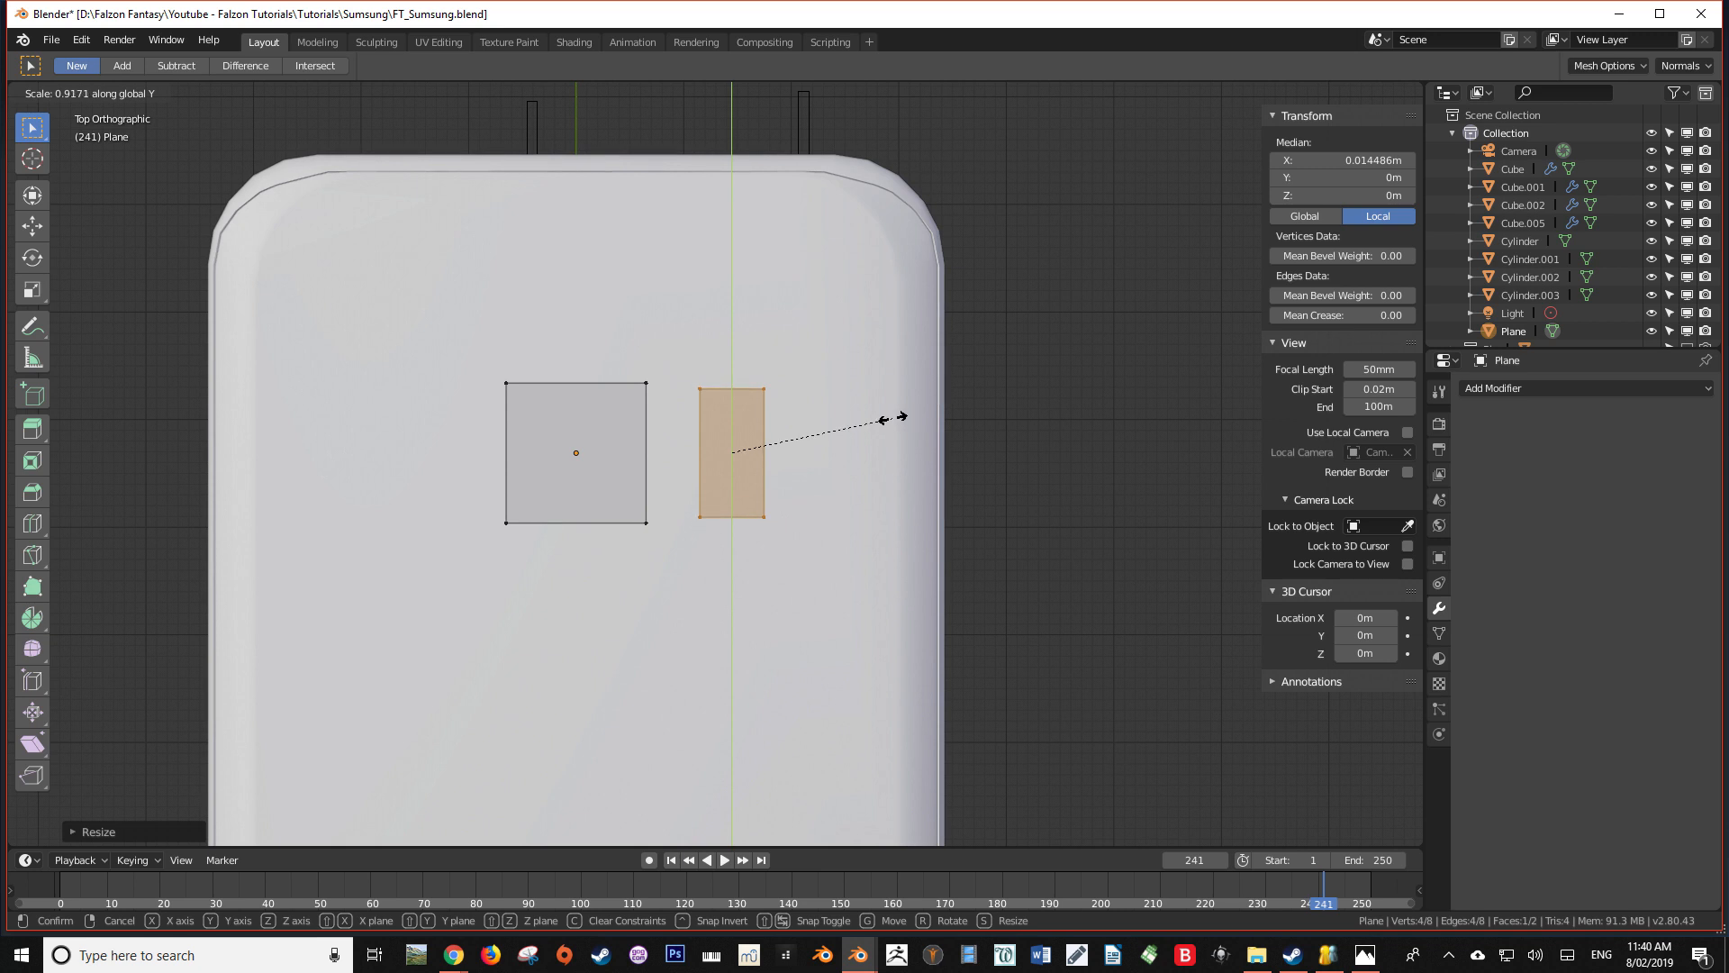
left_click(887, 418)
Round the square face's four corners with a 5-segment vertex bevel offset by about 0.0036 m
scroll(714, 356, "down", 2)
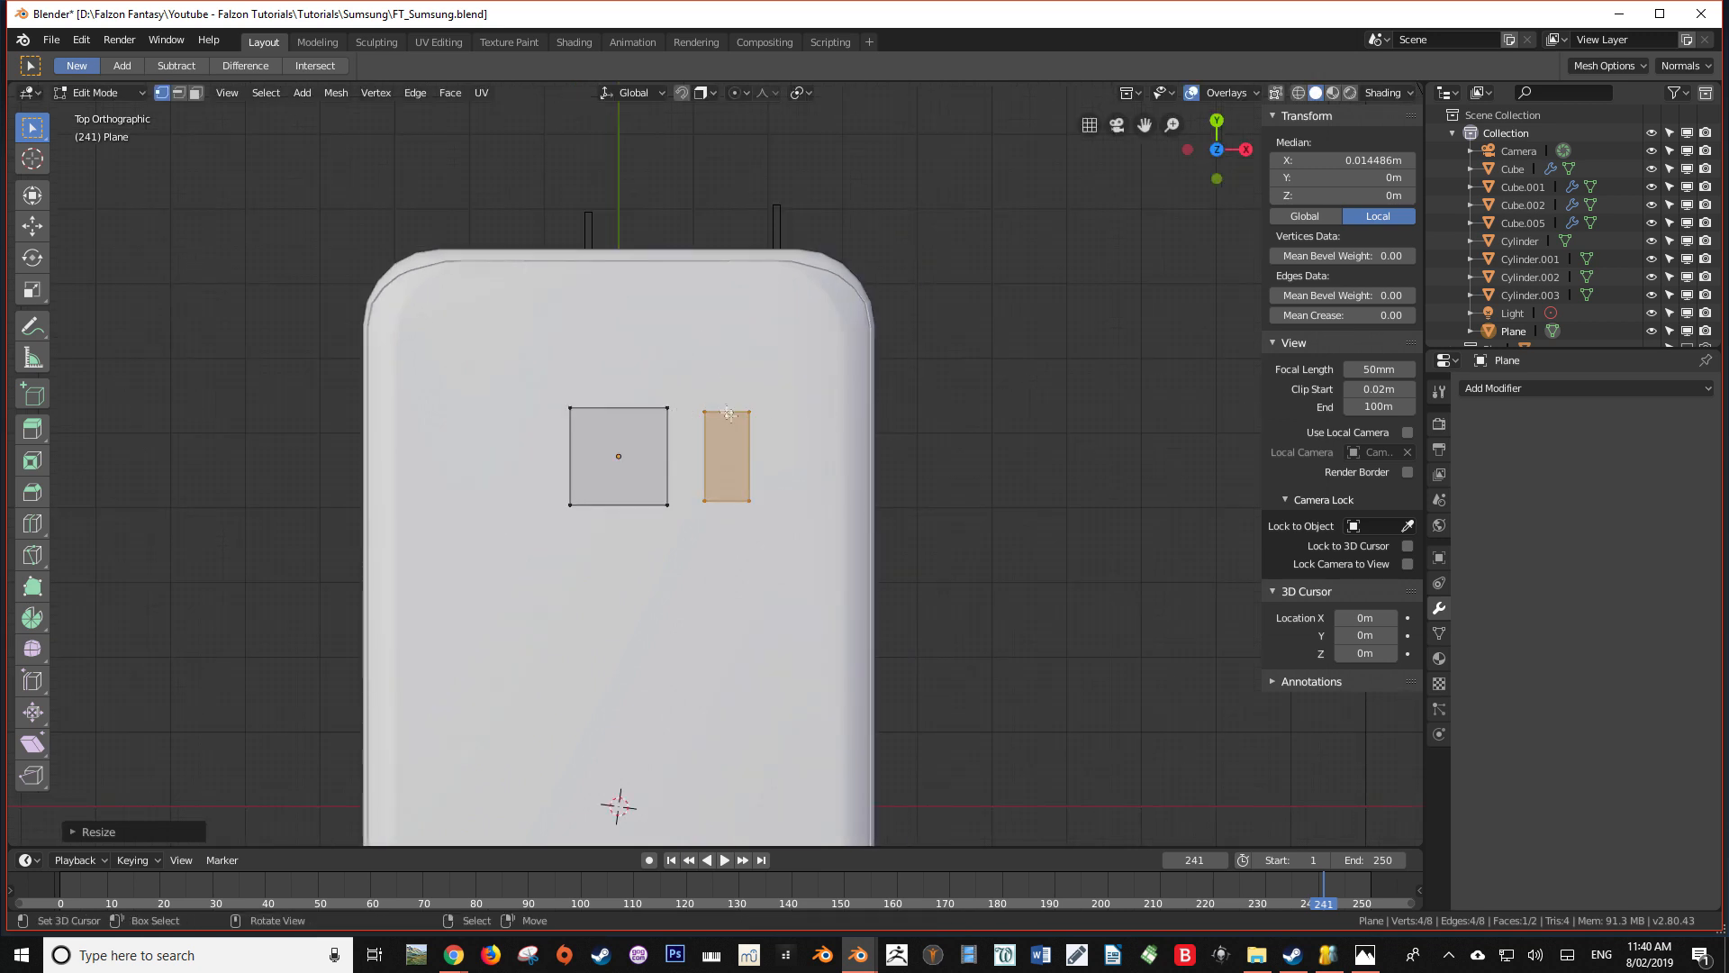
scroll(753, 414, "up", 3)
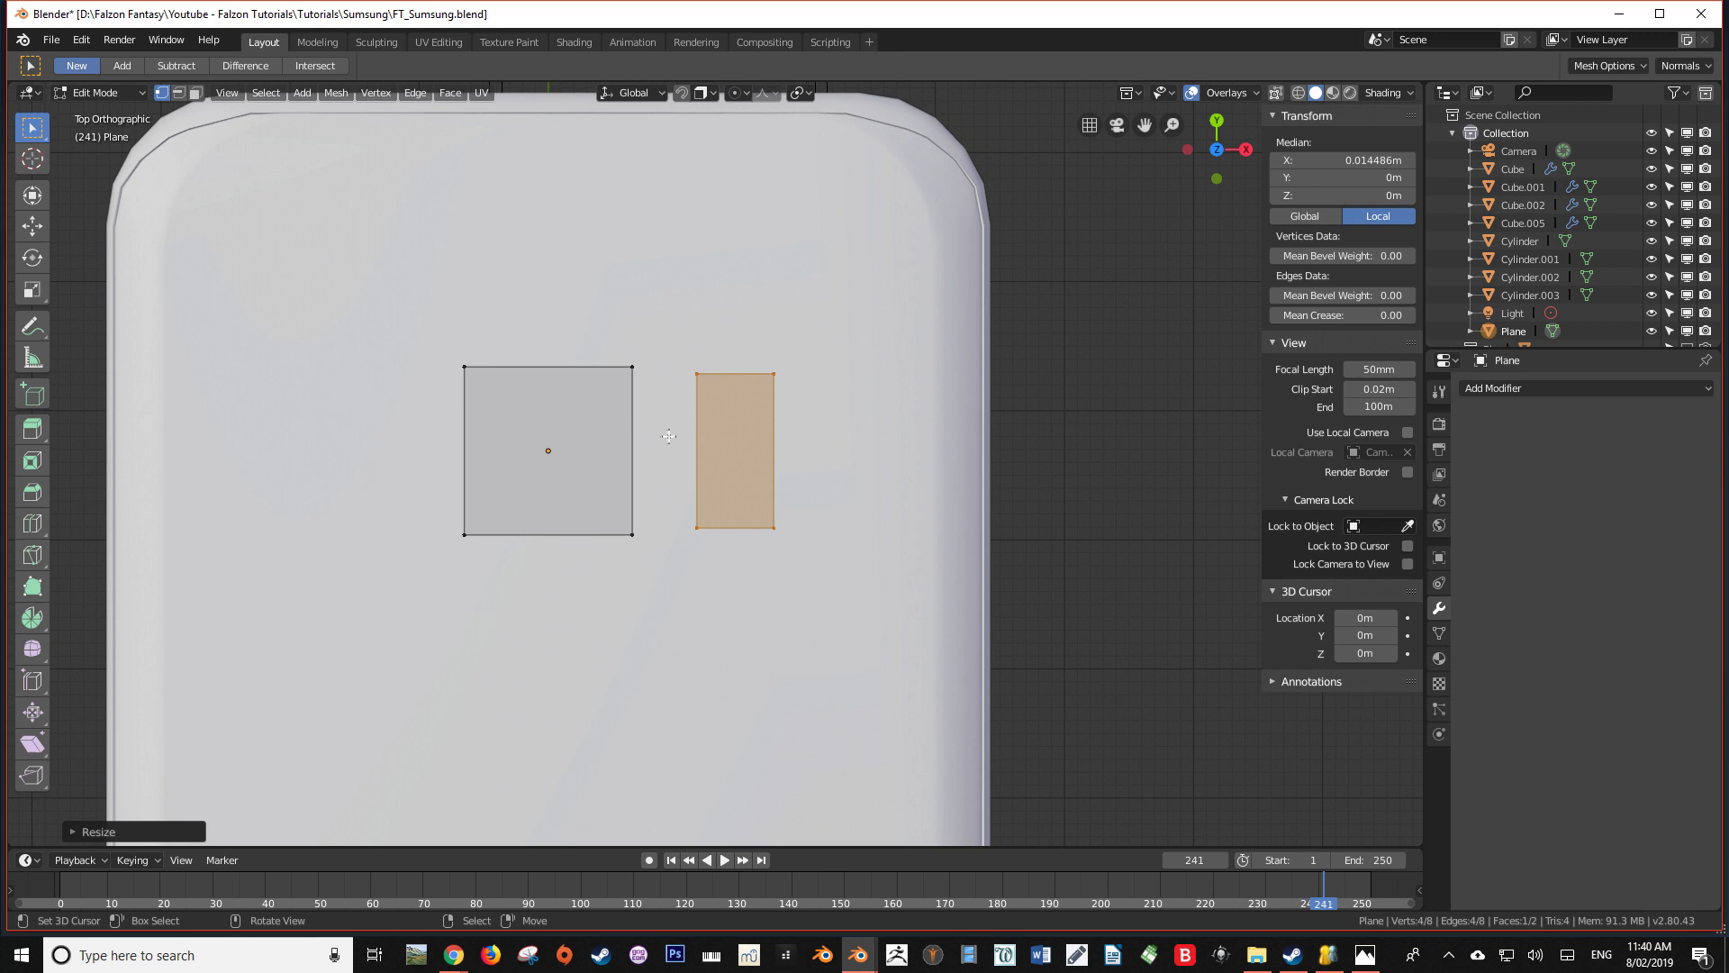
key("alt+a")
key("l")
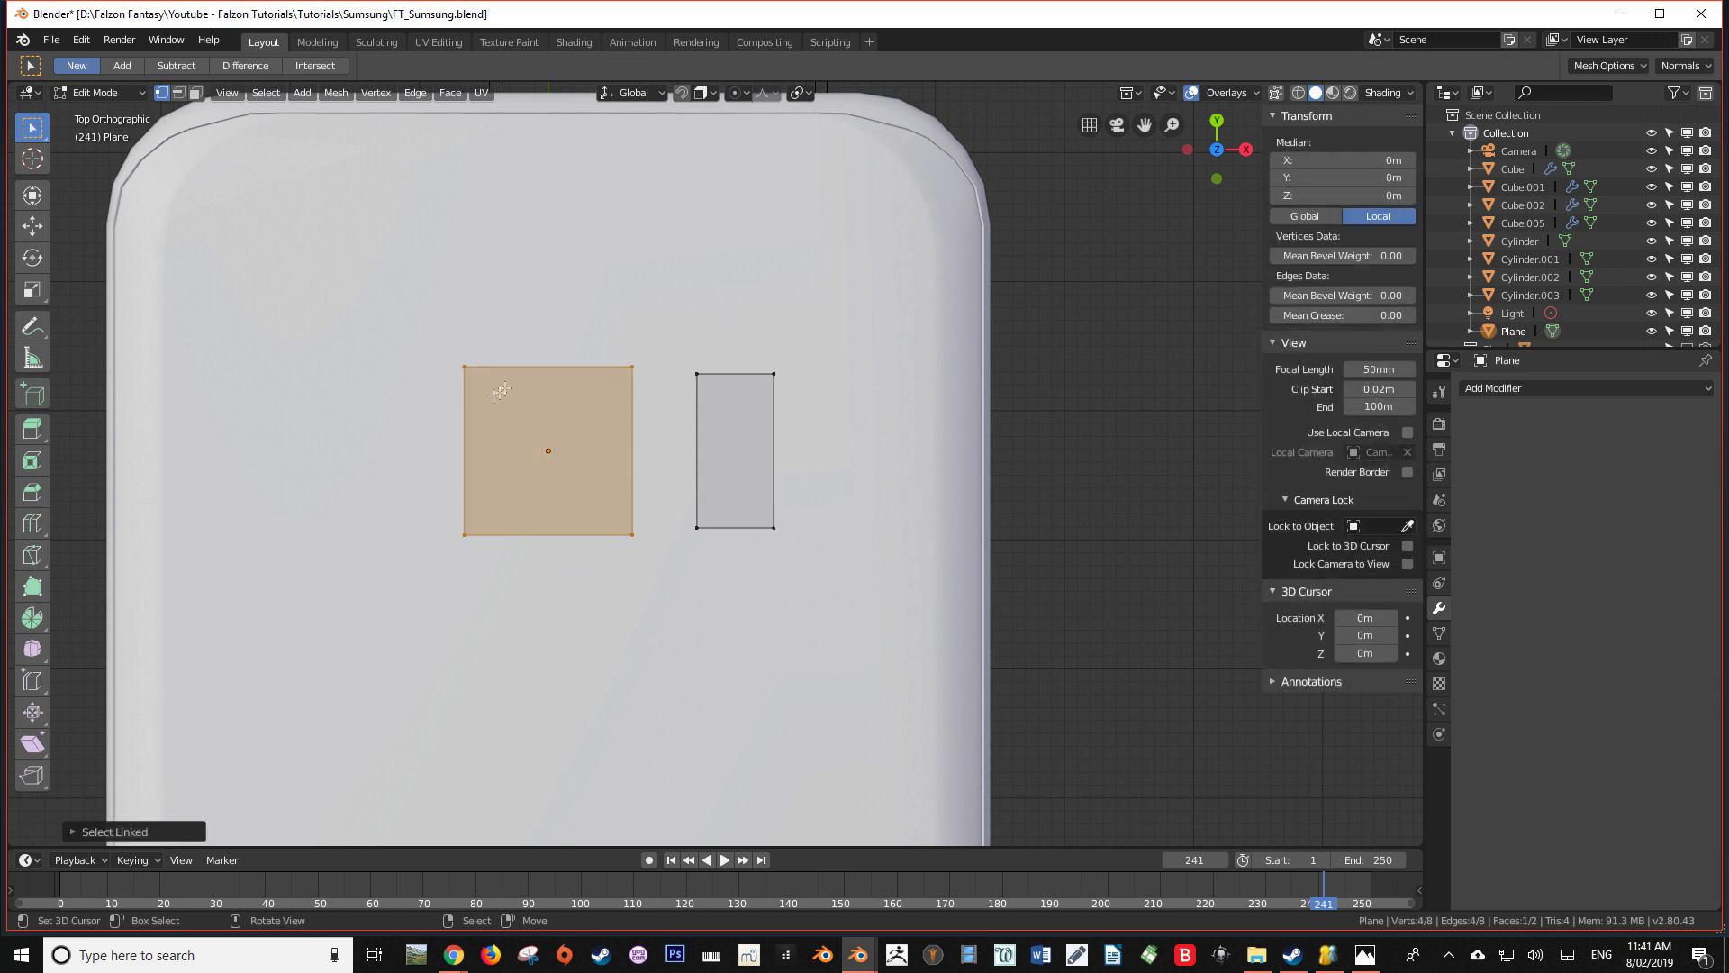
key("ctrl+shift+b")
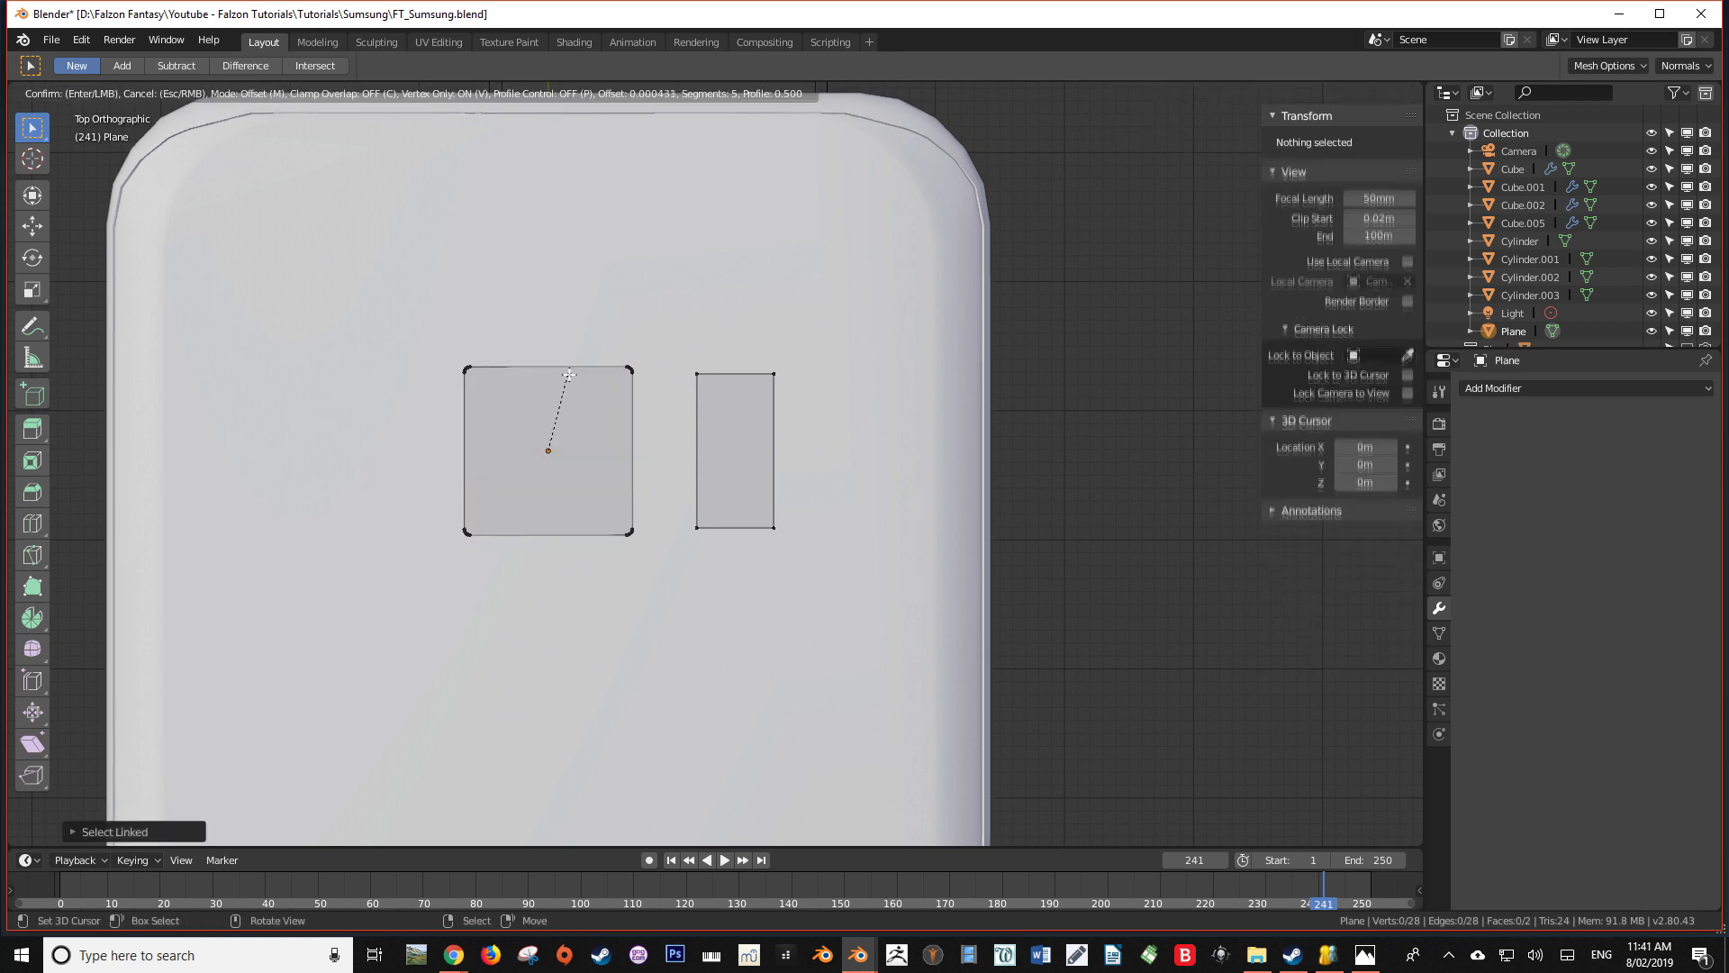
left_click(608, 348)
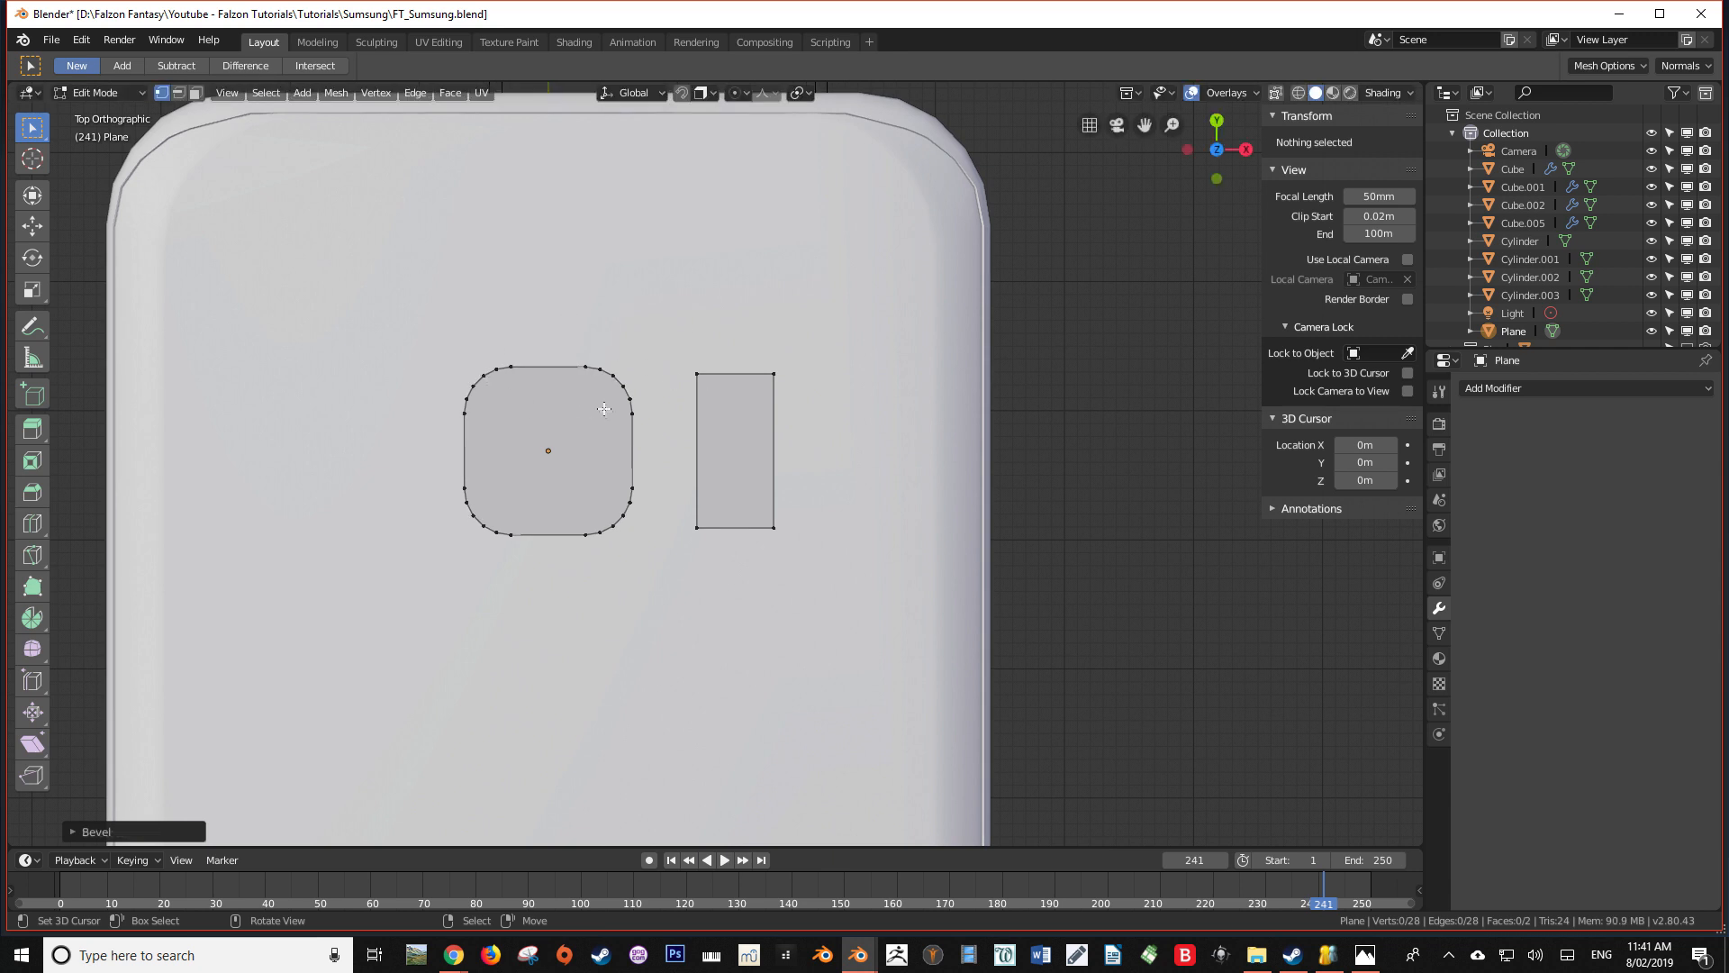
Round the narrow rectangle's four corners with a 5-segment vertex bevel offset by about 0.0018 m, and finish mesh editing
scroll(604, 409, "down", 1)
key("a")
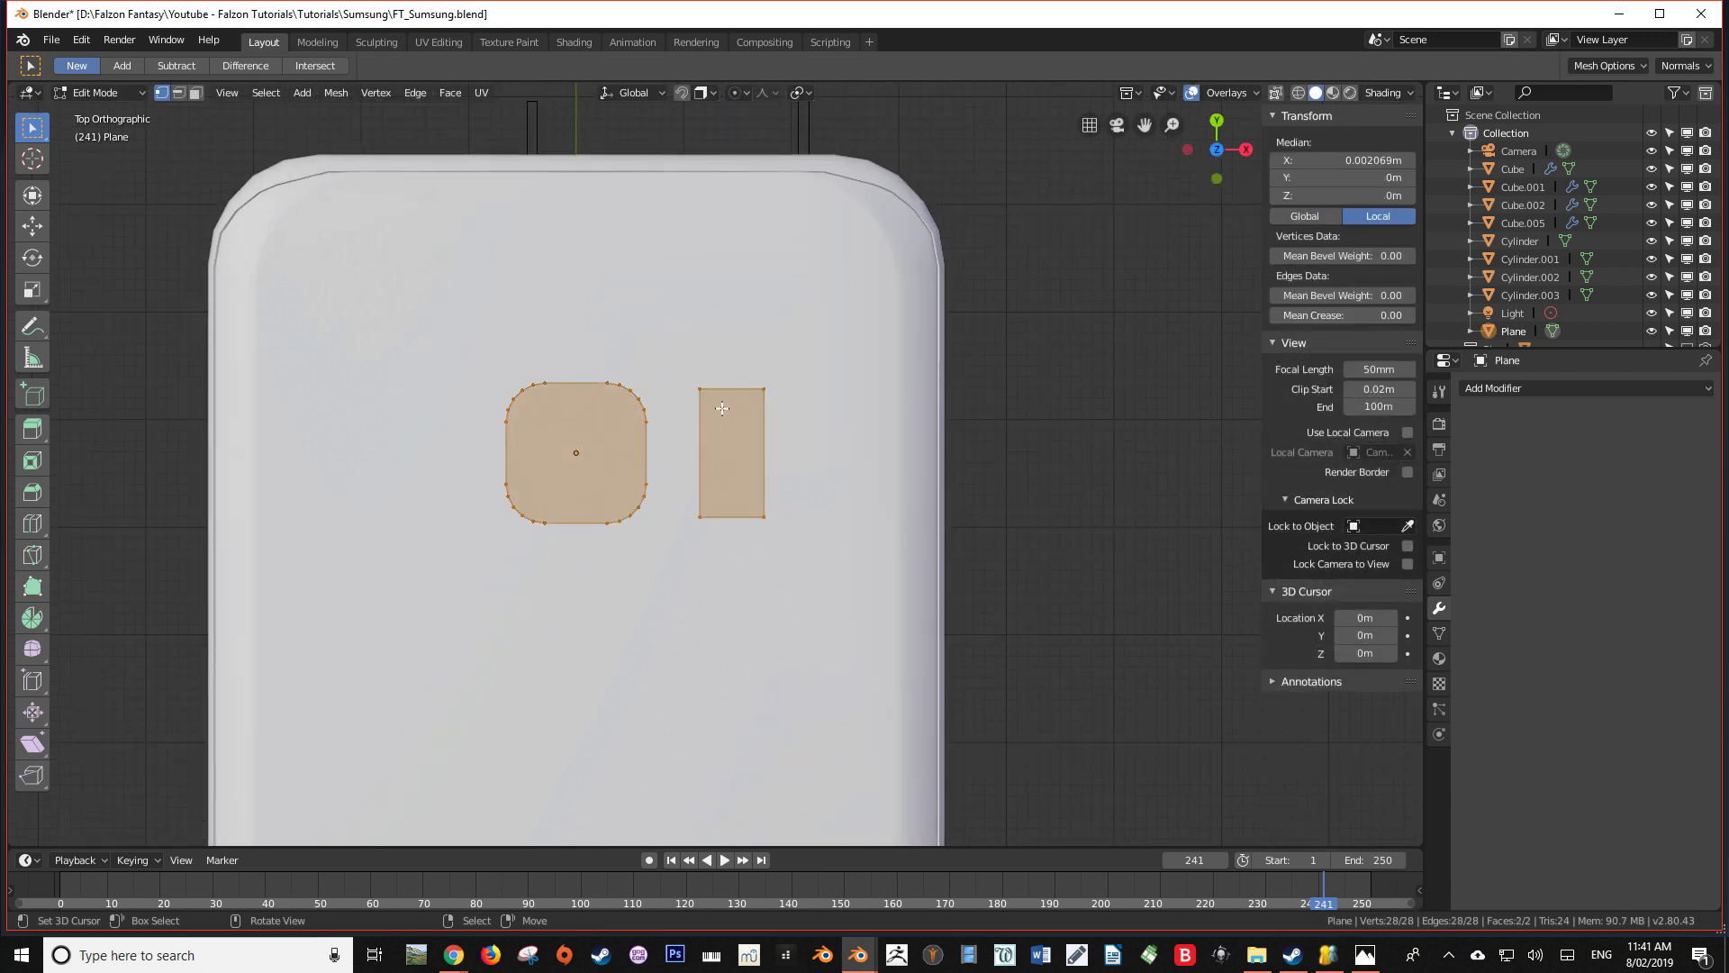
key("alt+a")
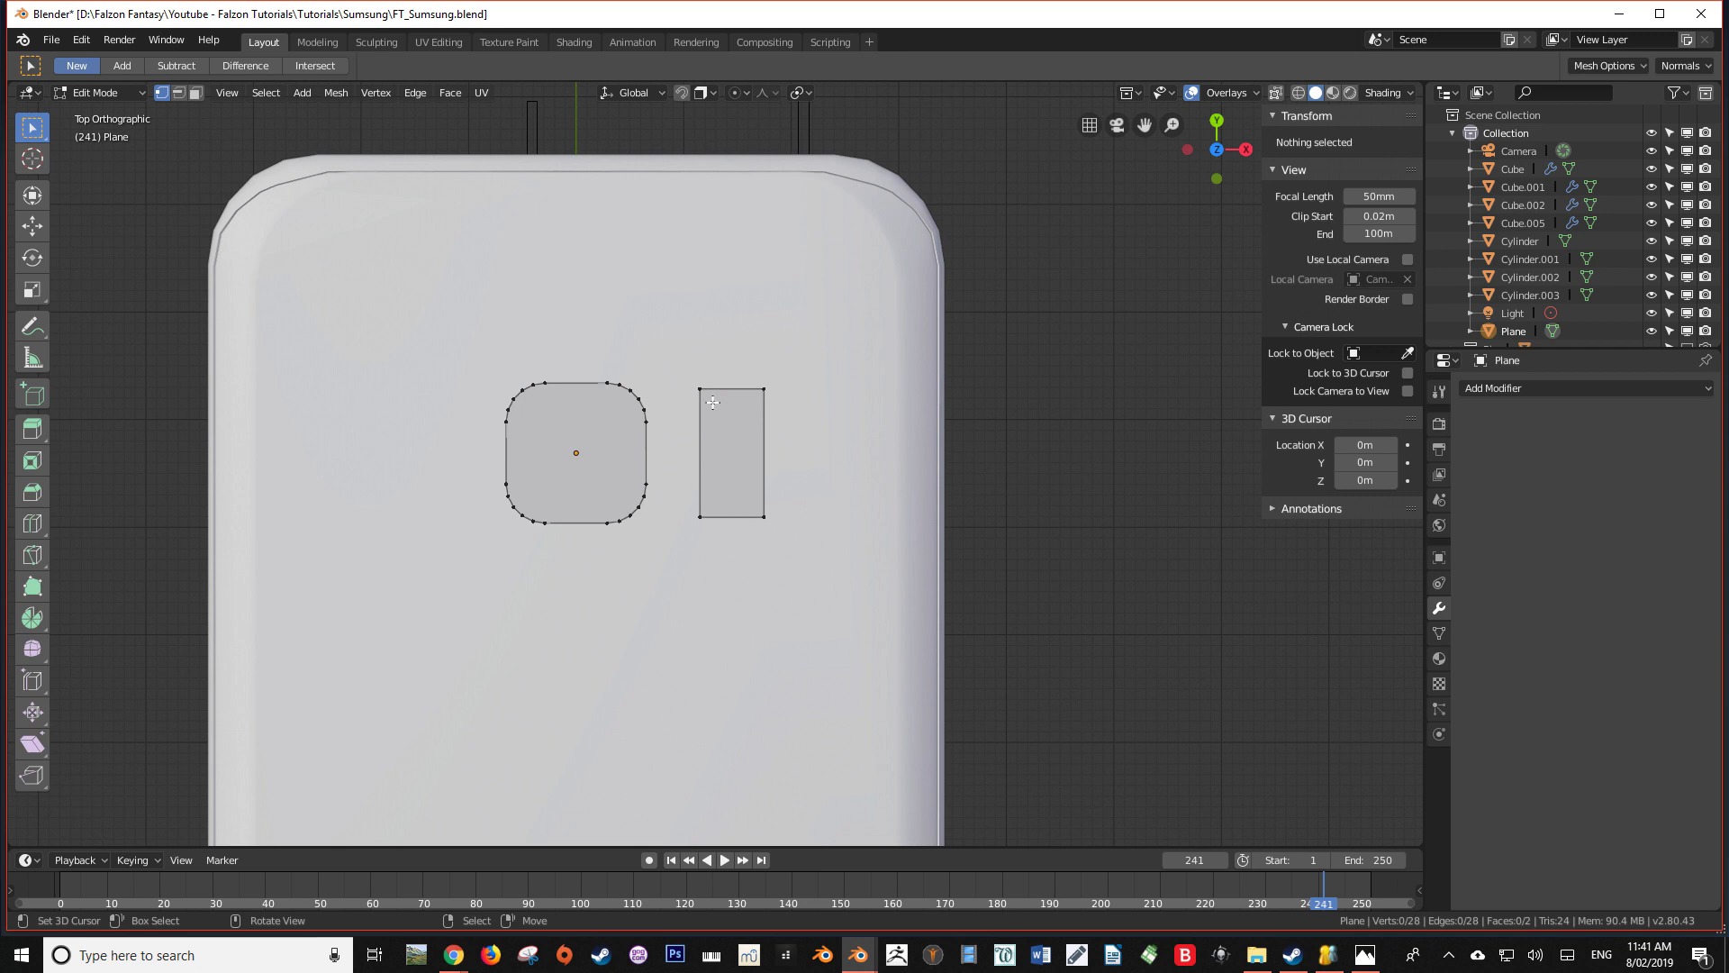
key("l")
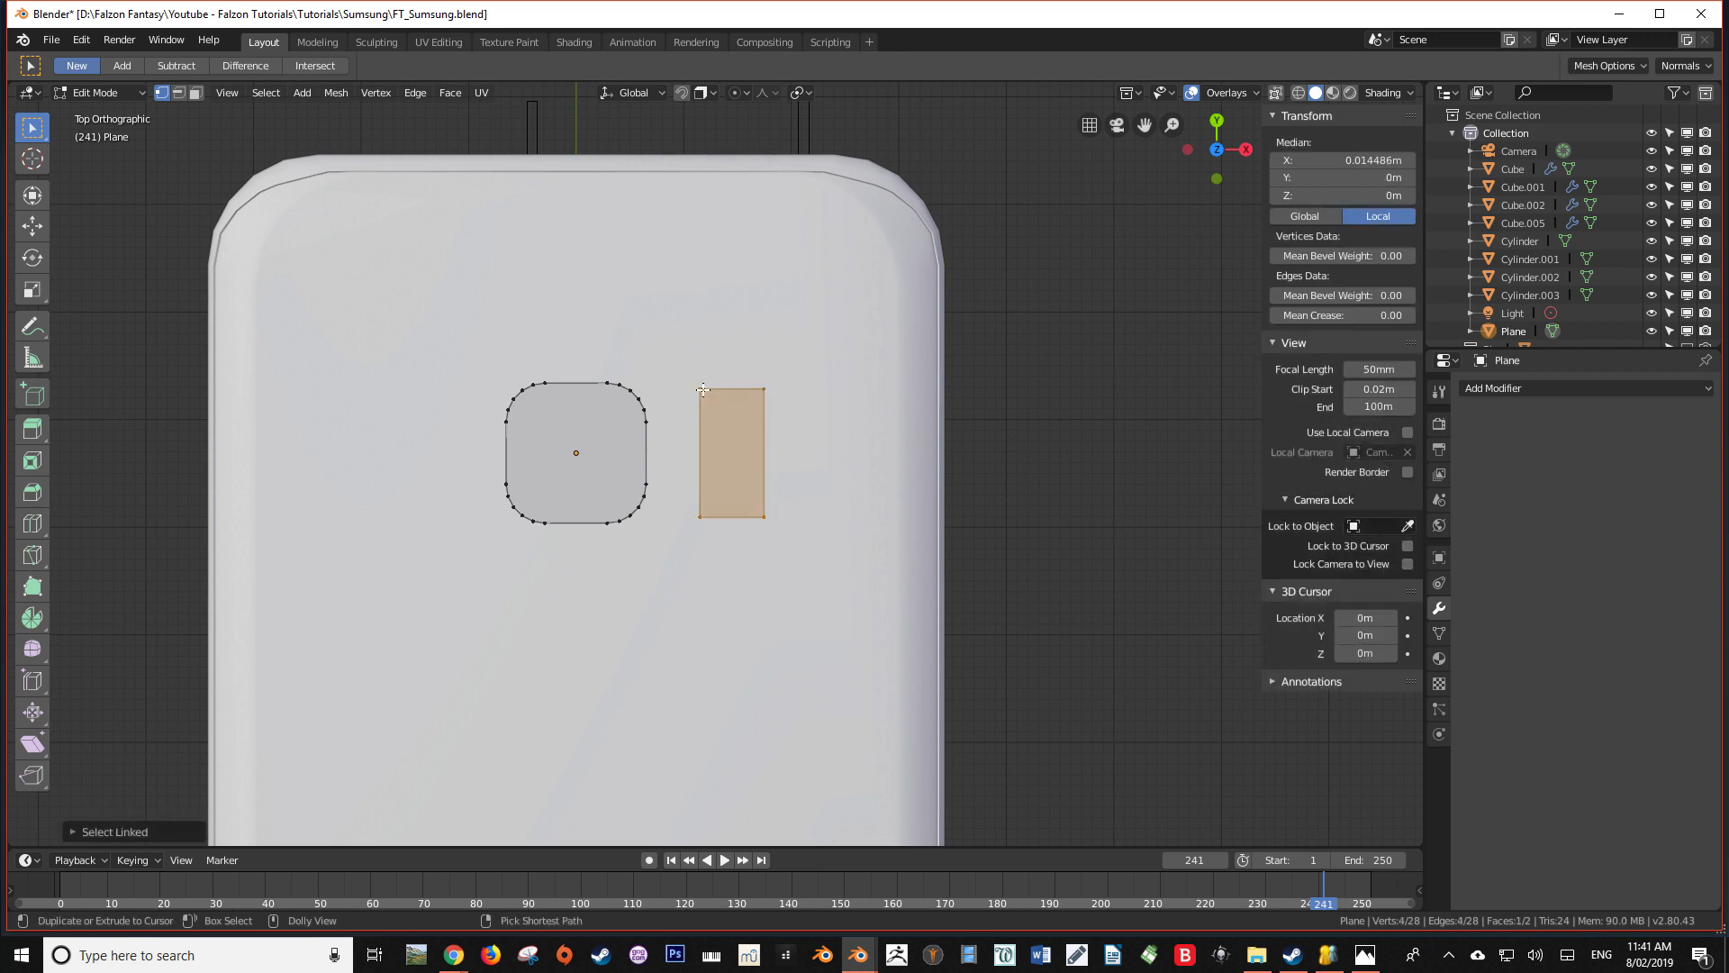
key("ctrl+shift+b")
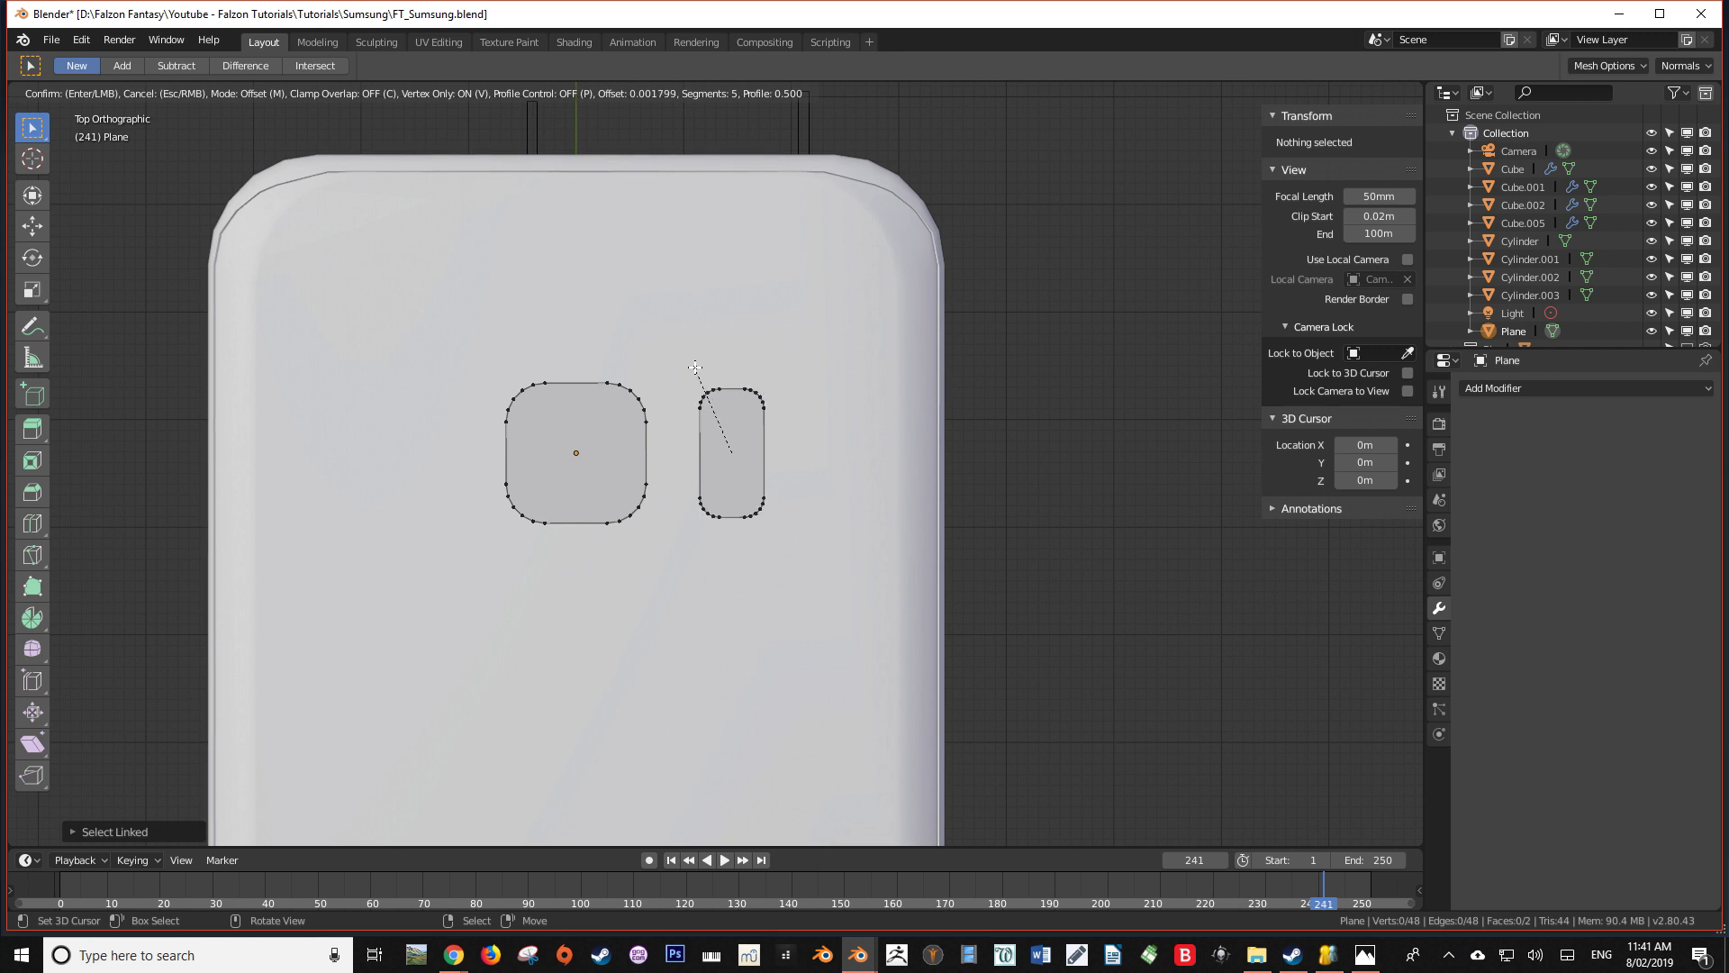
left_click(695, 368)
key("Tab")
Examine the placement of the two rounded faces over the phone from above and at an angle
scroll(739, 408, "down", 4)
middle_click_drag(737, 541, 456, 402)
key("KP_7")
scroll(465, 404, "up", 3)
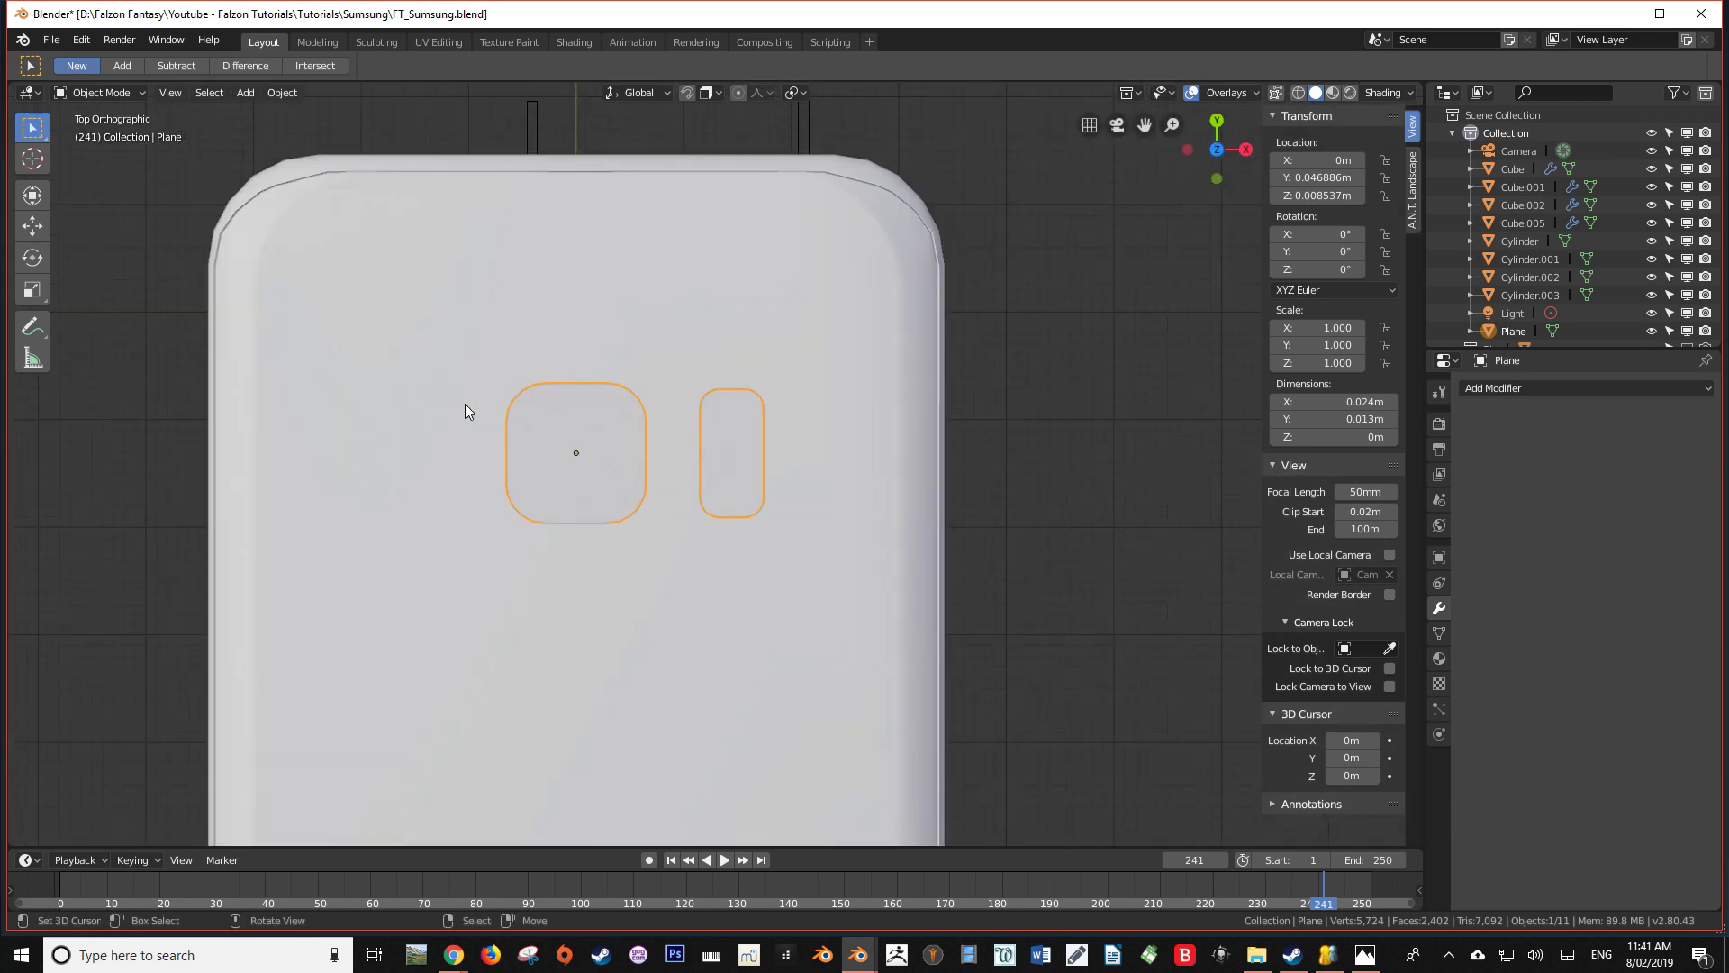
scroll(617, 486, "down", 2)
scroll(616, 487, "down", 2)
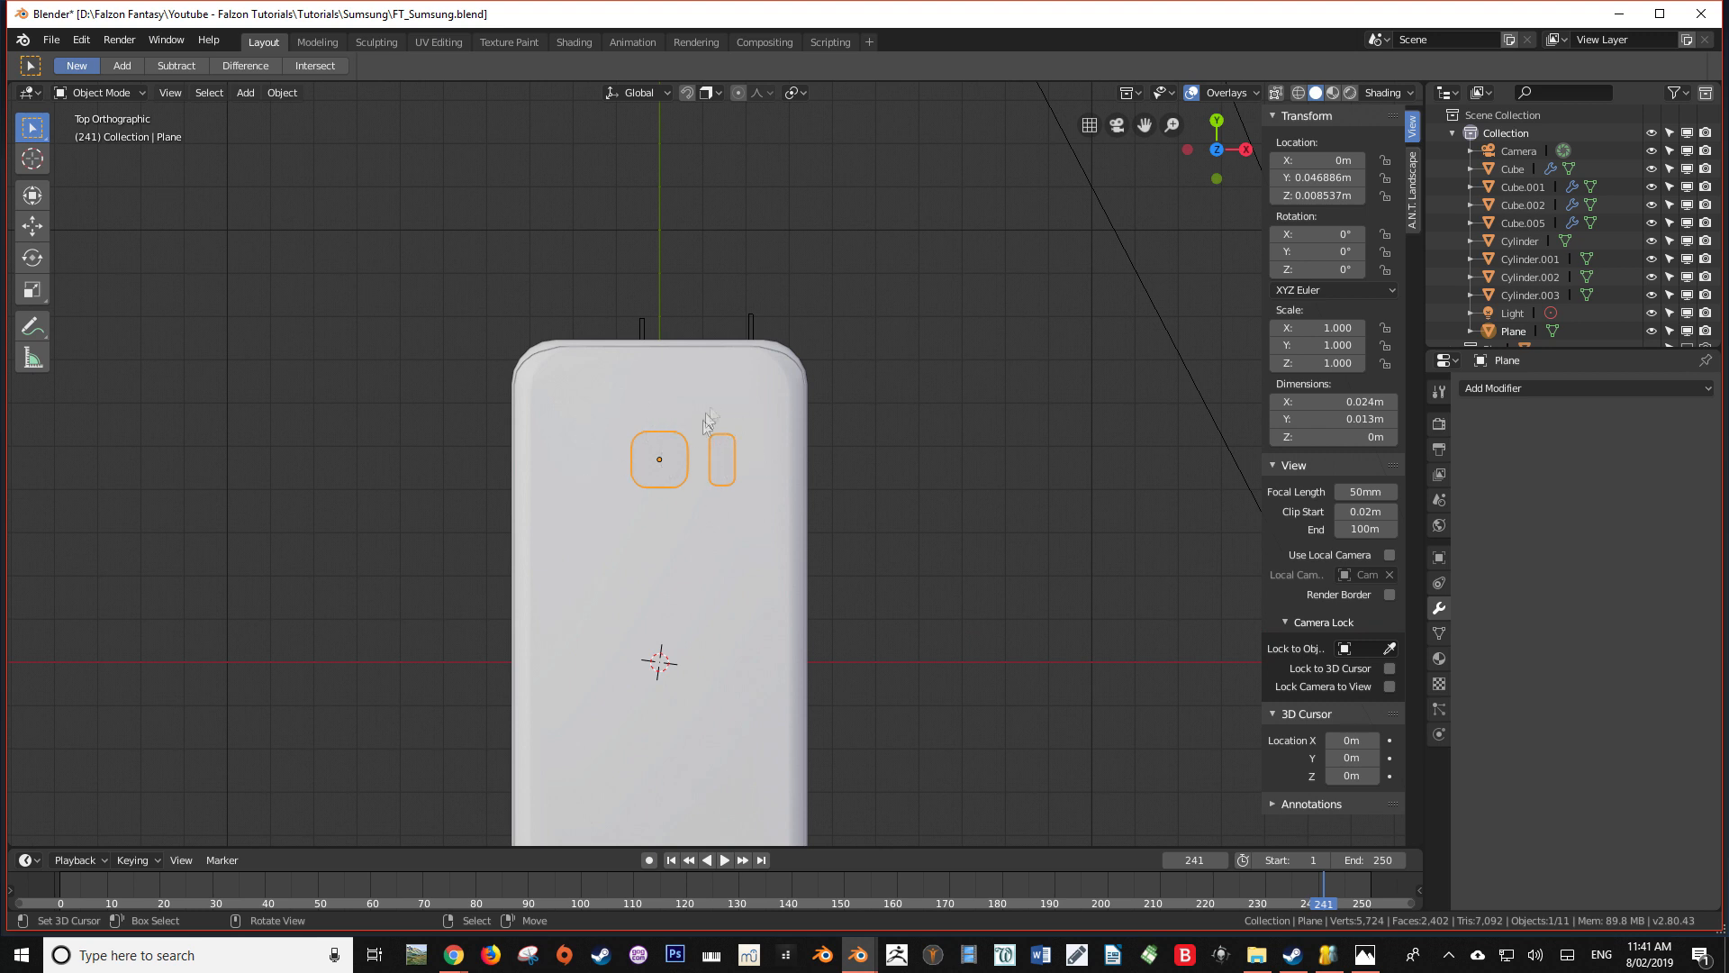
scroll(686, 440, "up", 2)
middle_click_drag(630, 412, 791, 354)
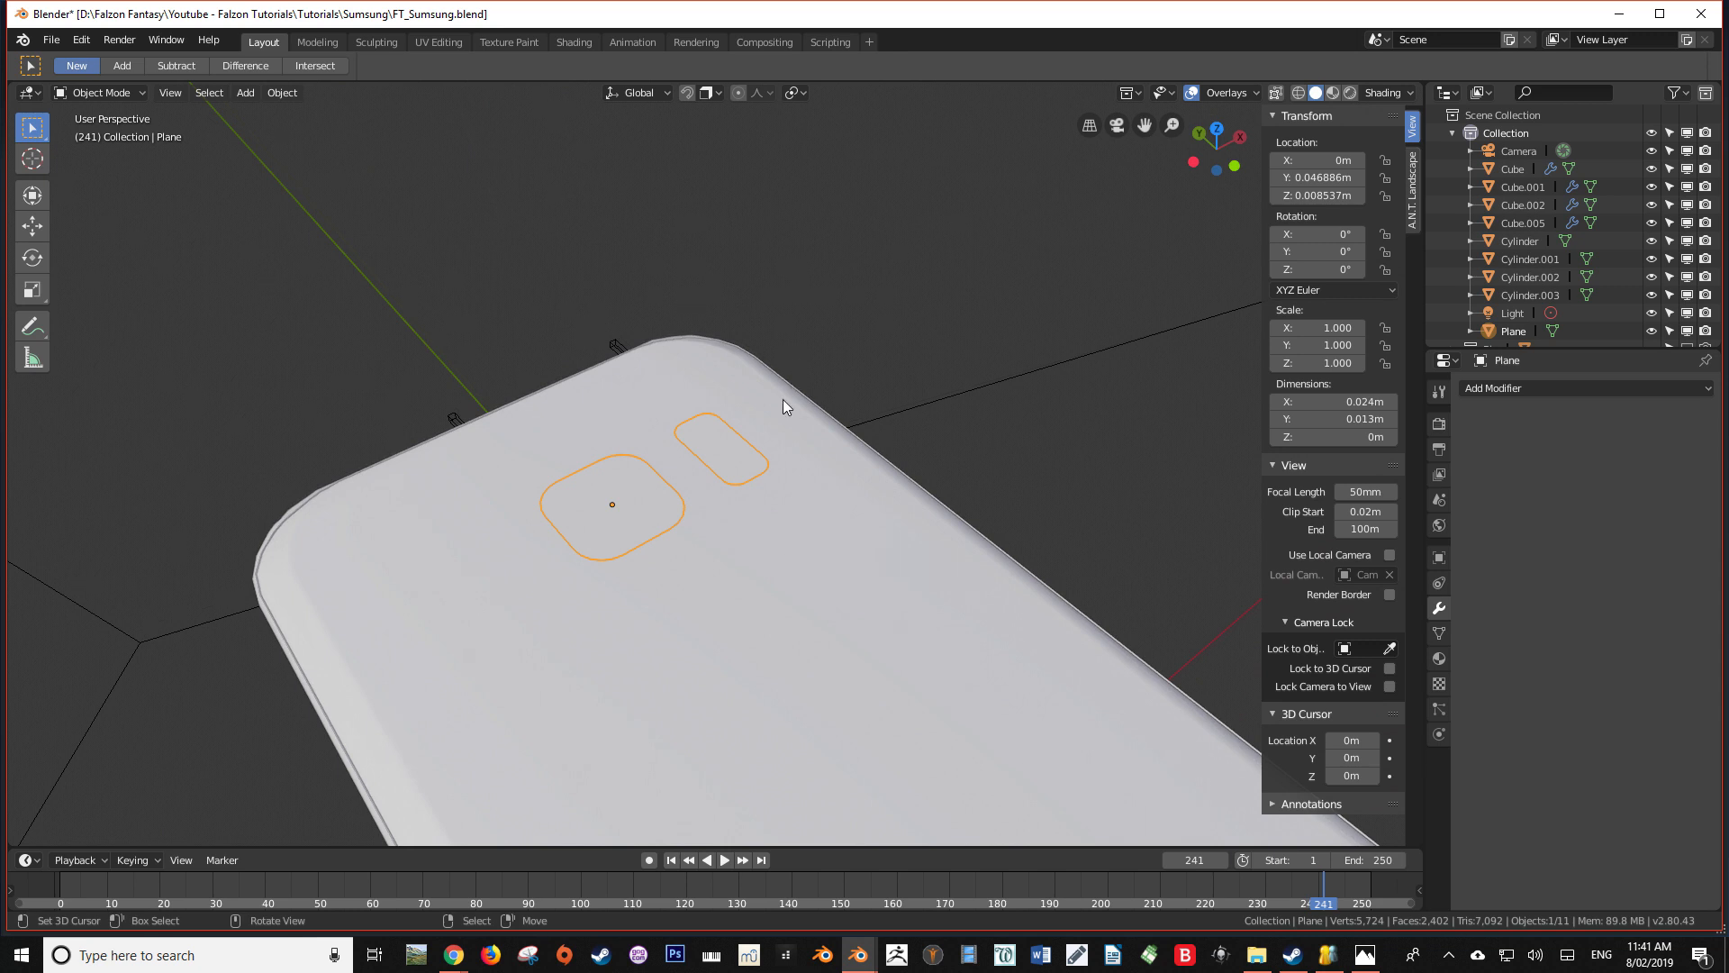
Extrude the edges of the rounded square face in place, working on the mesh from directly above
scroll(782, 398, "up", 2)
scroll(782, 398, "down", 2)
middle_click_drag(774, 423, 823, 397)
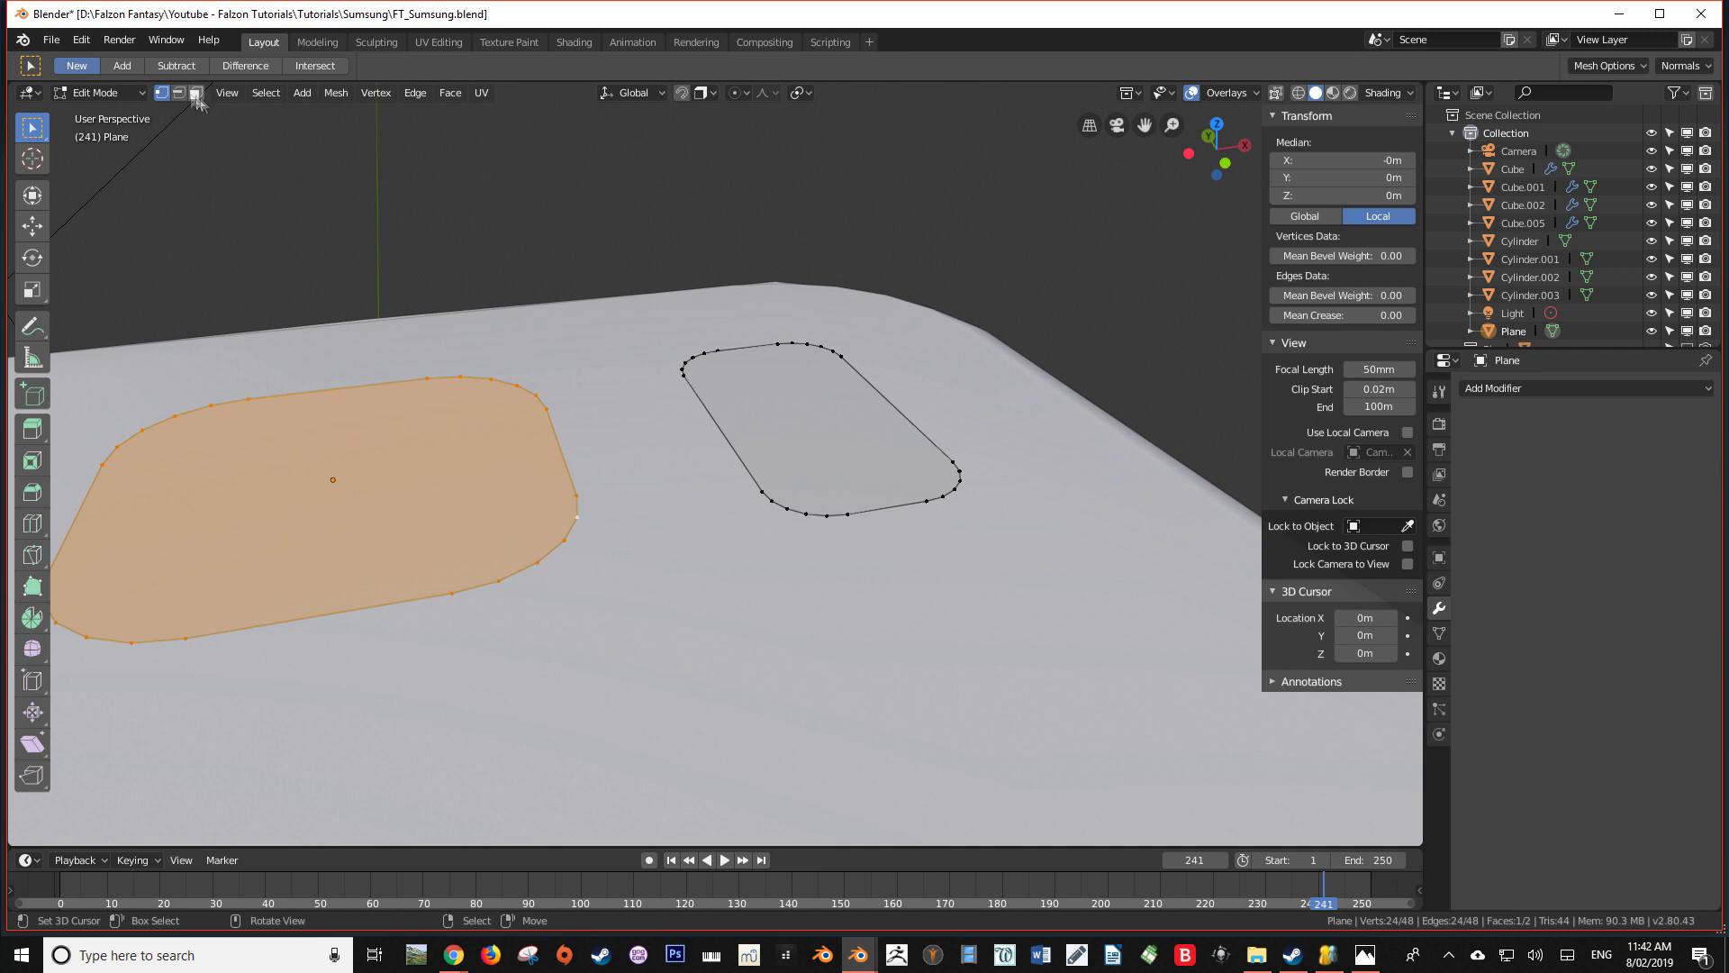
left_click(180, 94)
key("KP_7")
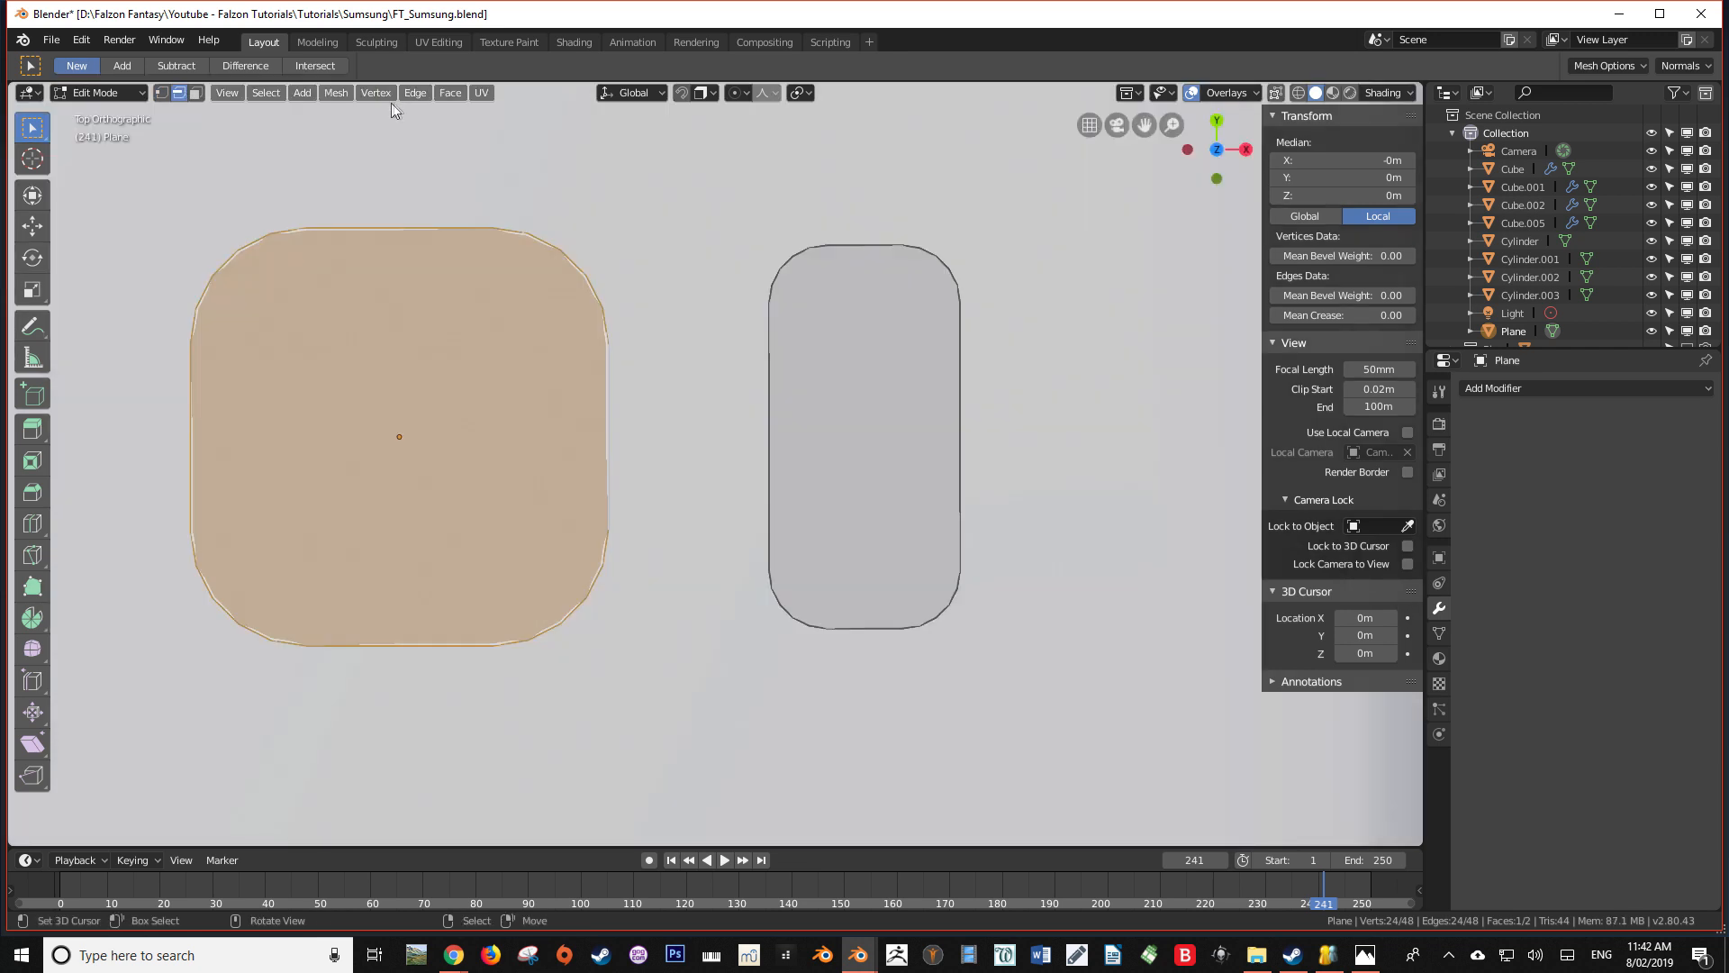
left_click(408, 92)
left_click(450, 112)
right_click(644, 242)
Scale the square's extruded outline by 1.05 in X and Y, excluding Z, to form a thin rim
middle_click_drag(516, 361, 721, 426, "shift")
scroll(721, 425, "down", 2)
scroll(811, 415, "up", 1)
key("s")
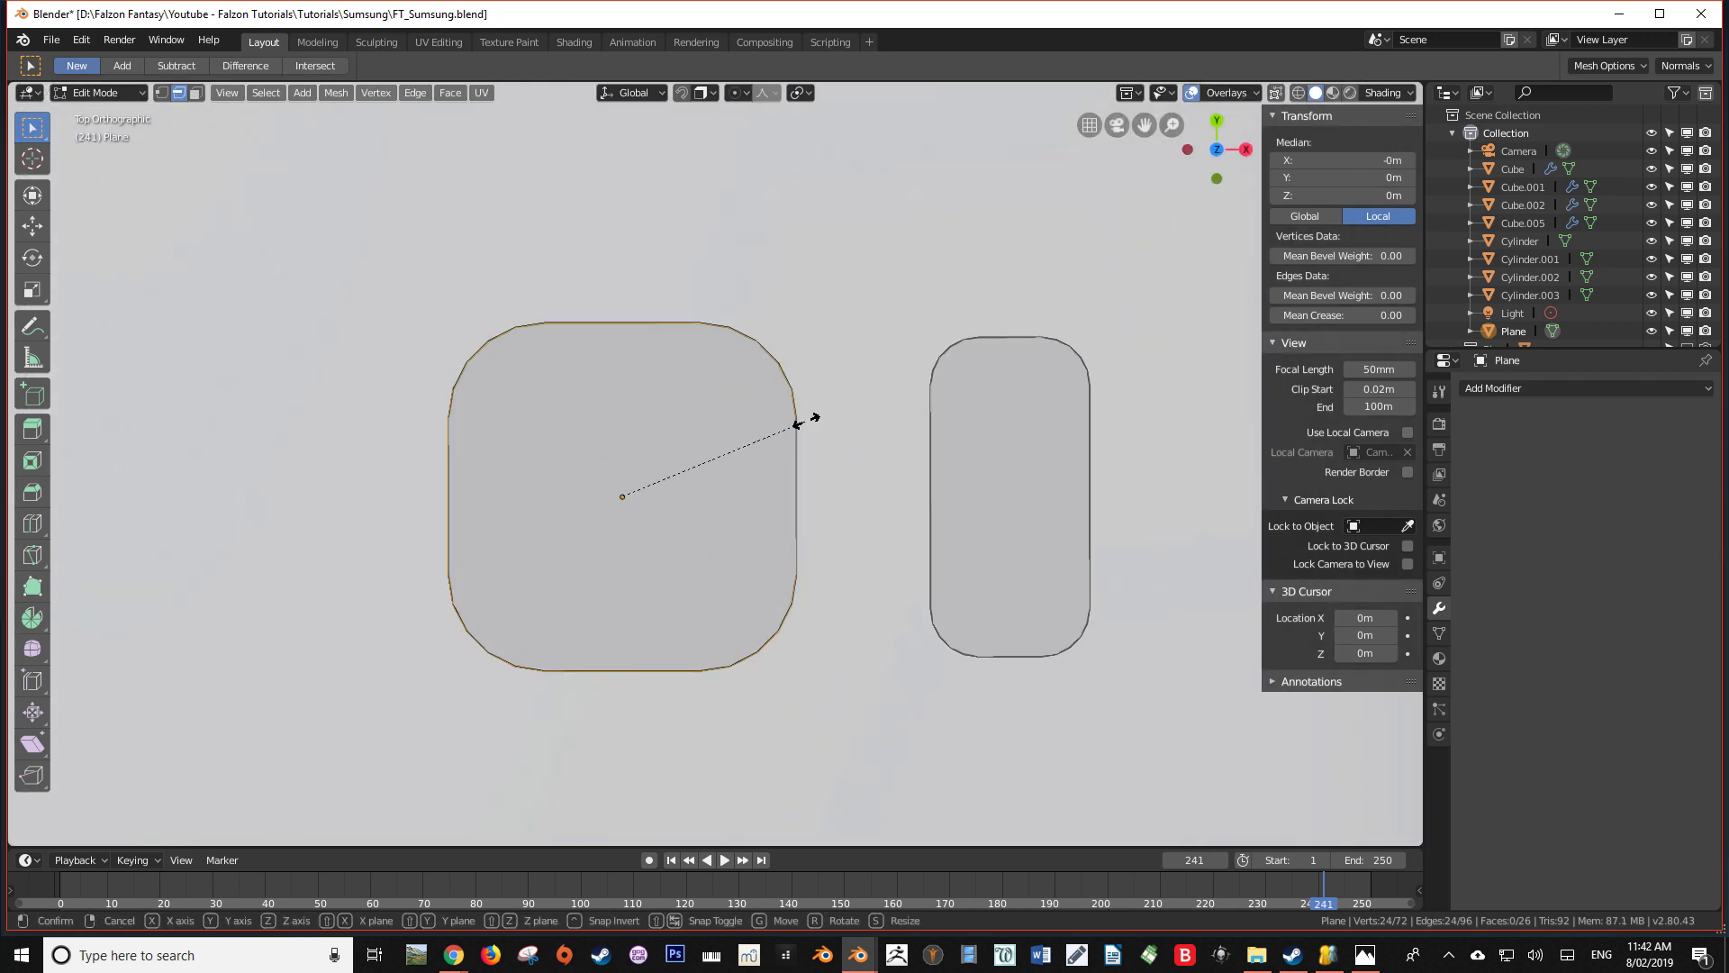
key("z")
key("shift+z")
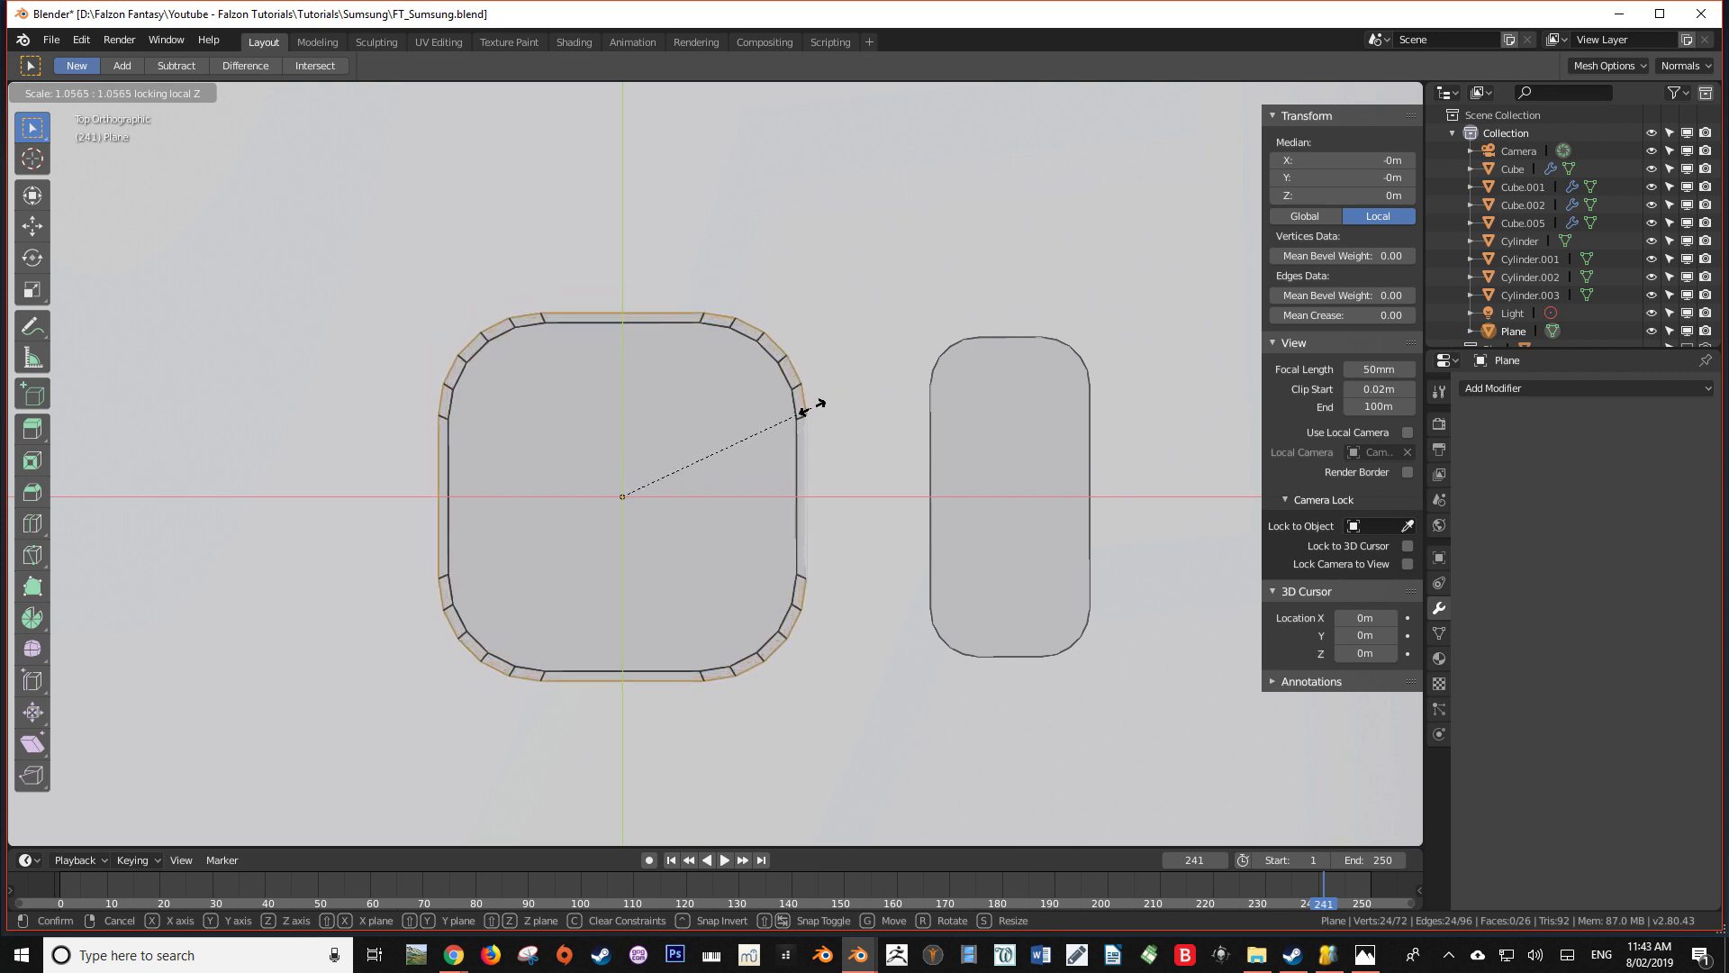
type("1")
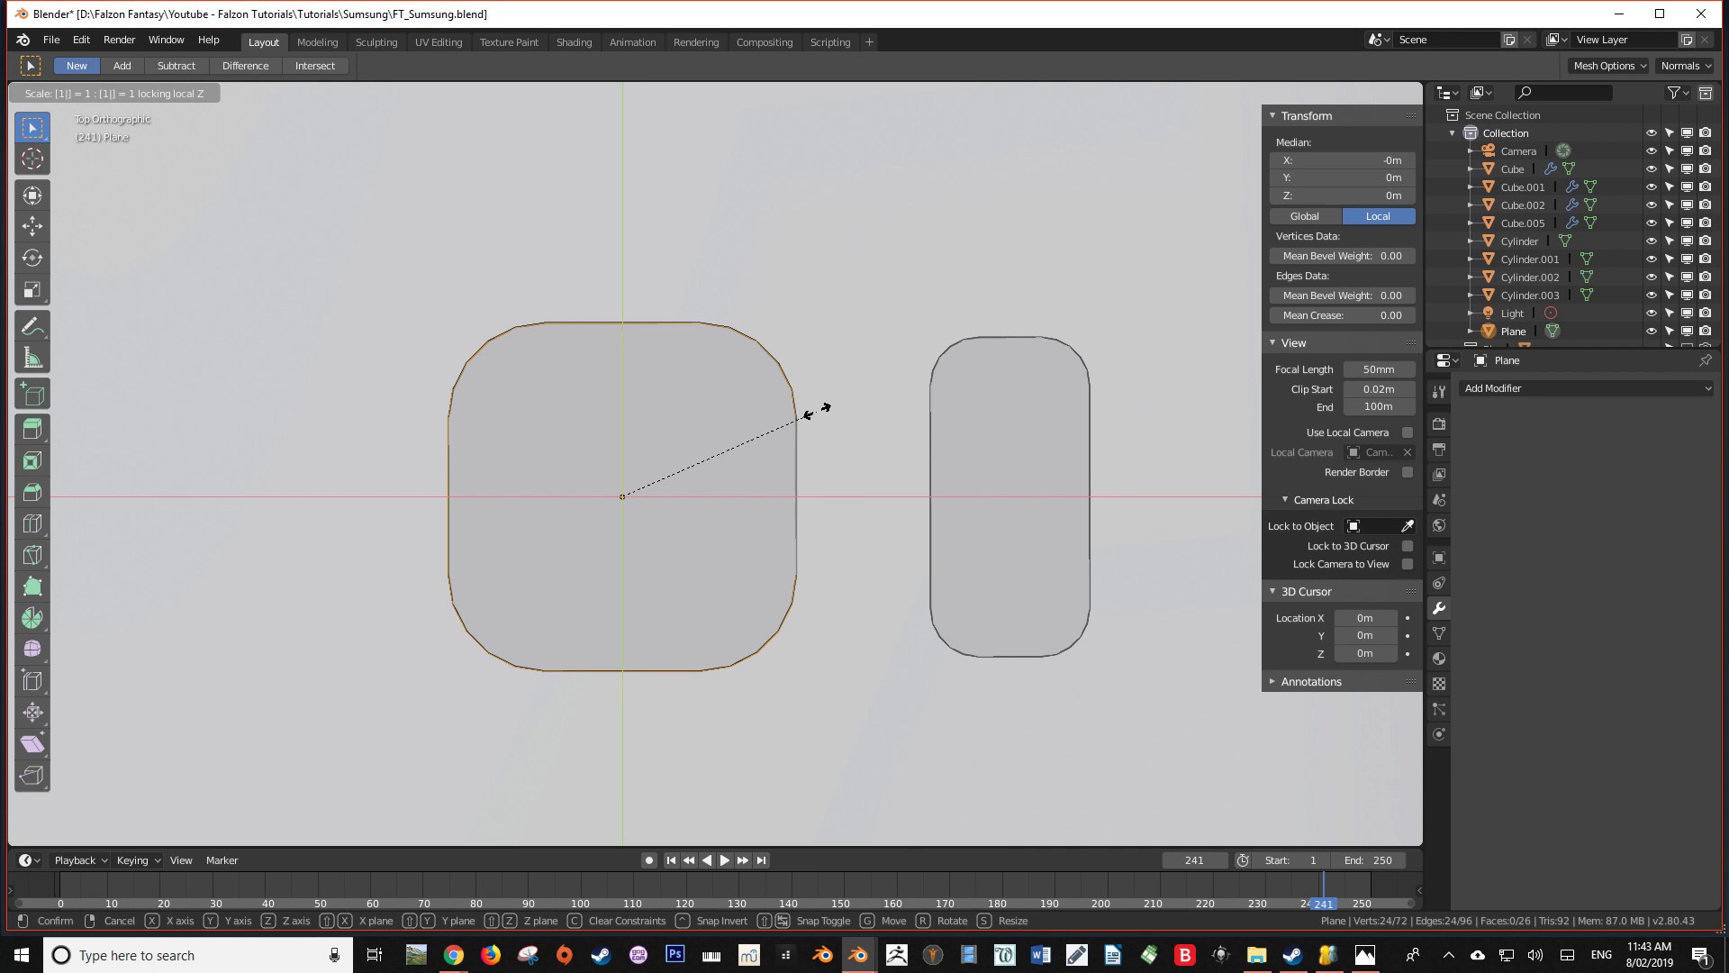
type(".1")
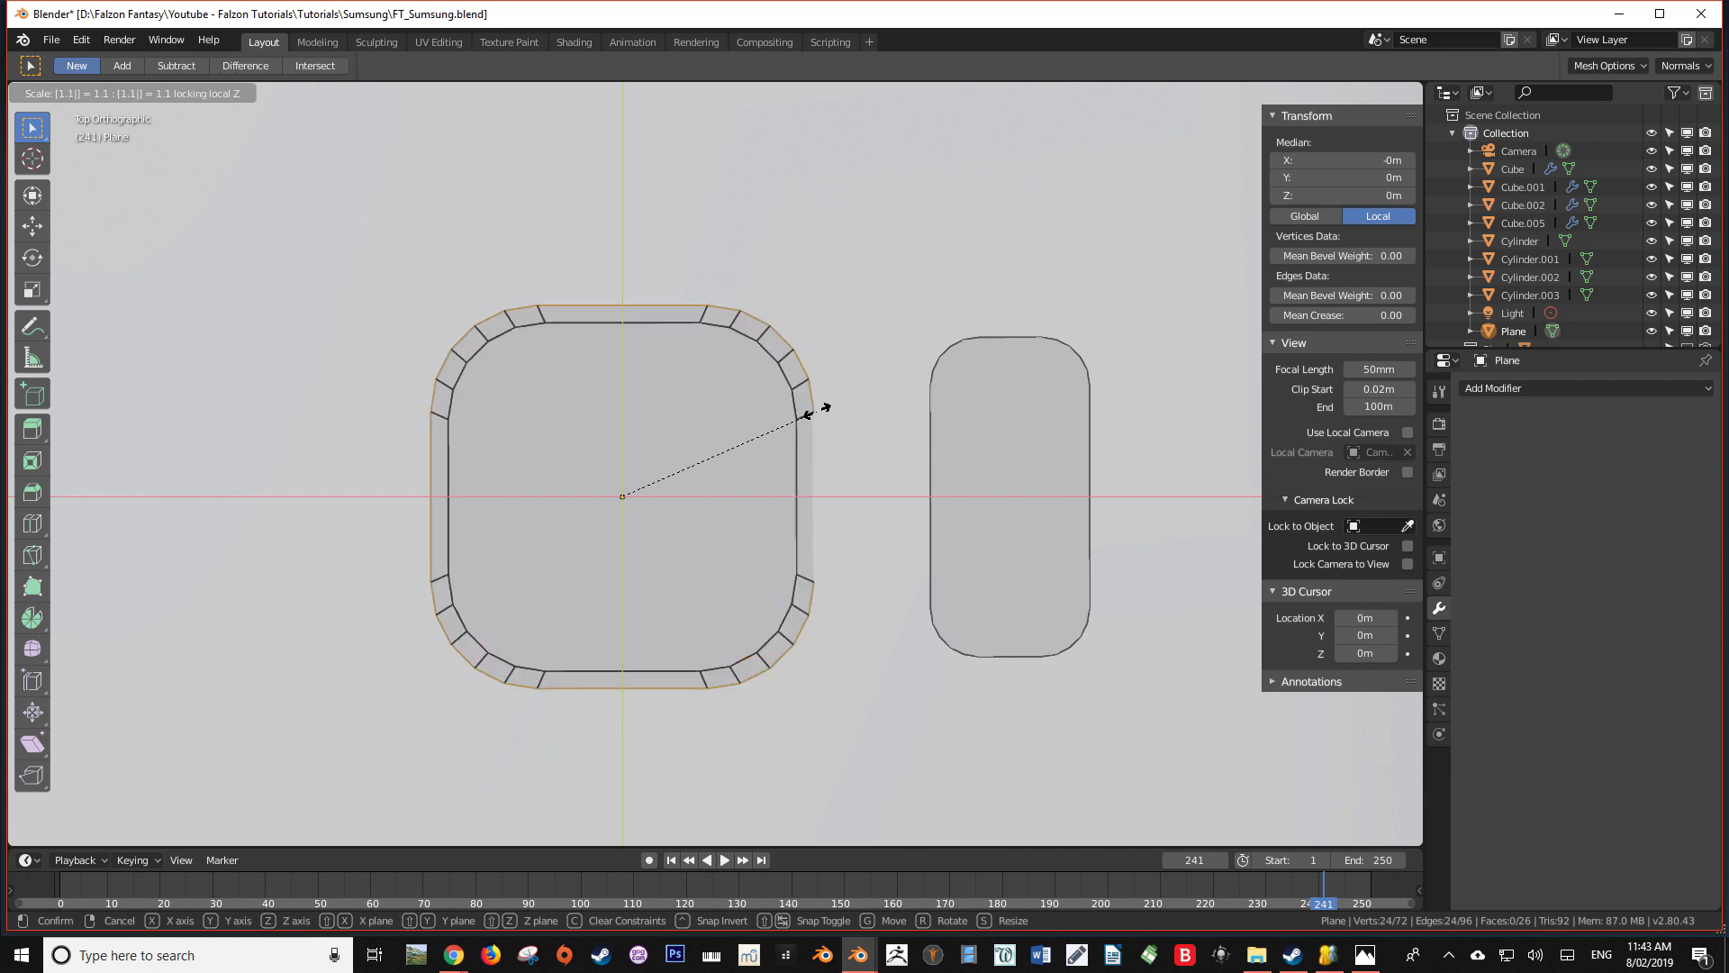
key("BackSpace")
type("0")
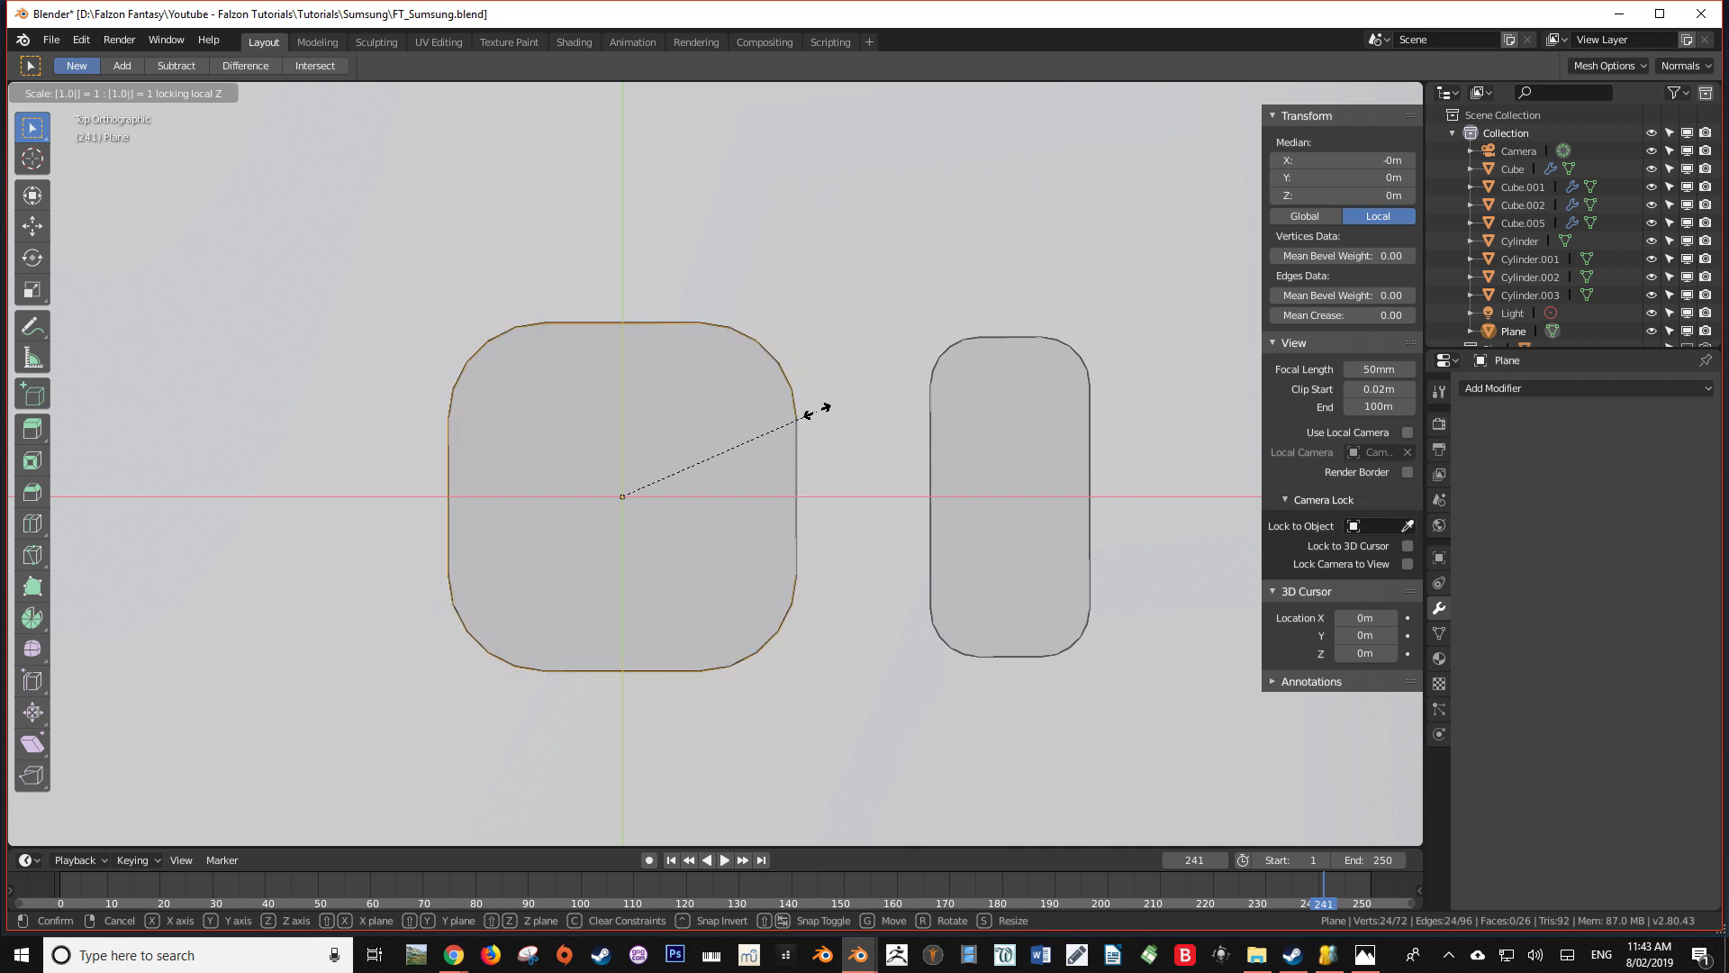
type("5")
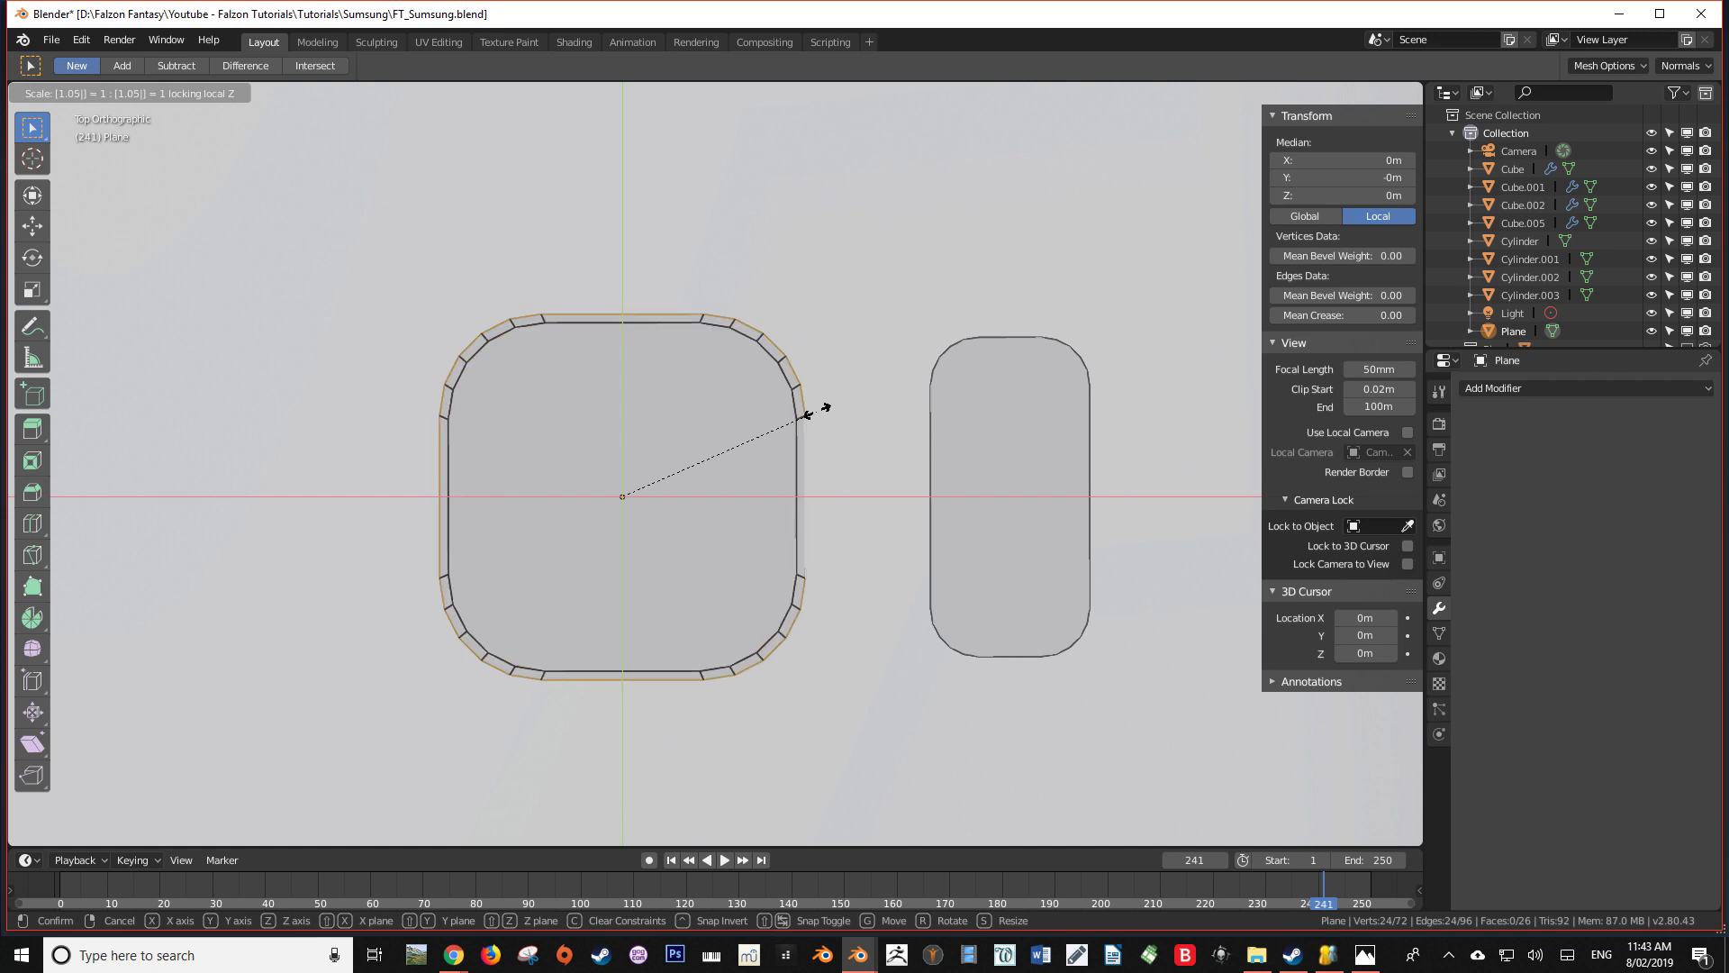
key("Return")
Select the narrow rounded rectangle alone and extrude its edges in place
key("alt+a")
right_click(969, 344, "alt")
left_click(376, 94)
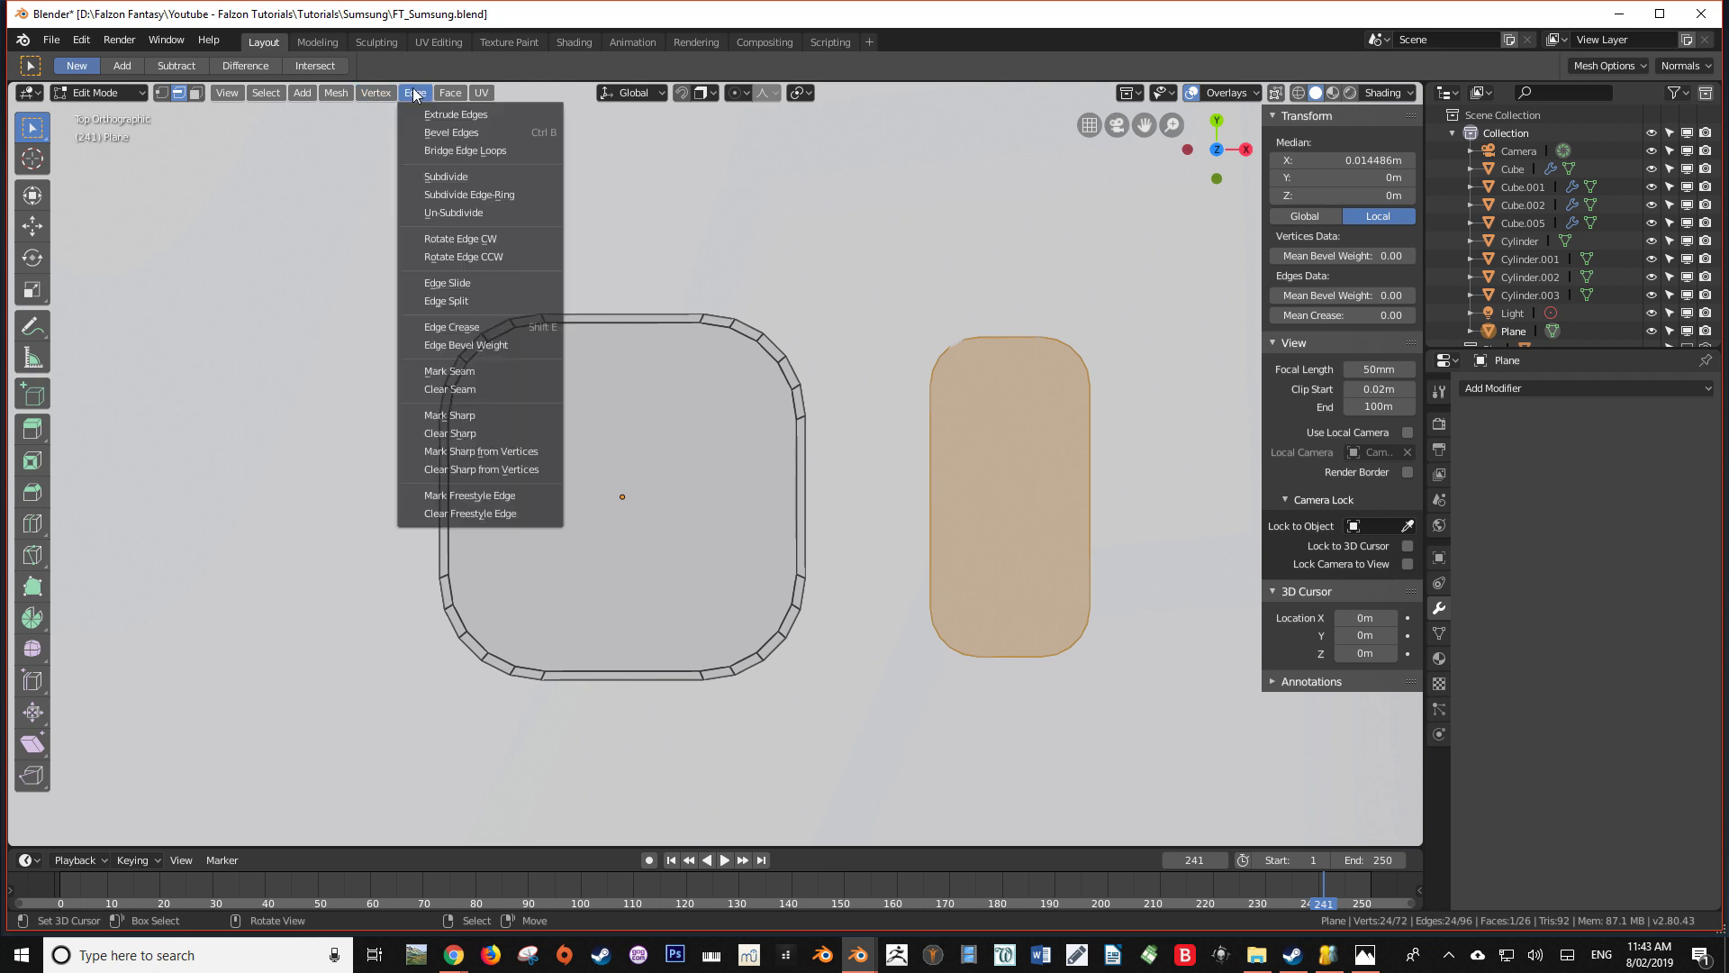
left_click(440, 119)
right_click(463, 103)
middle_click_drag(1053, 384, 931, 337, "shift")
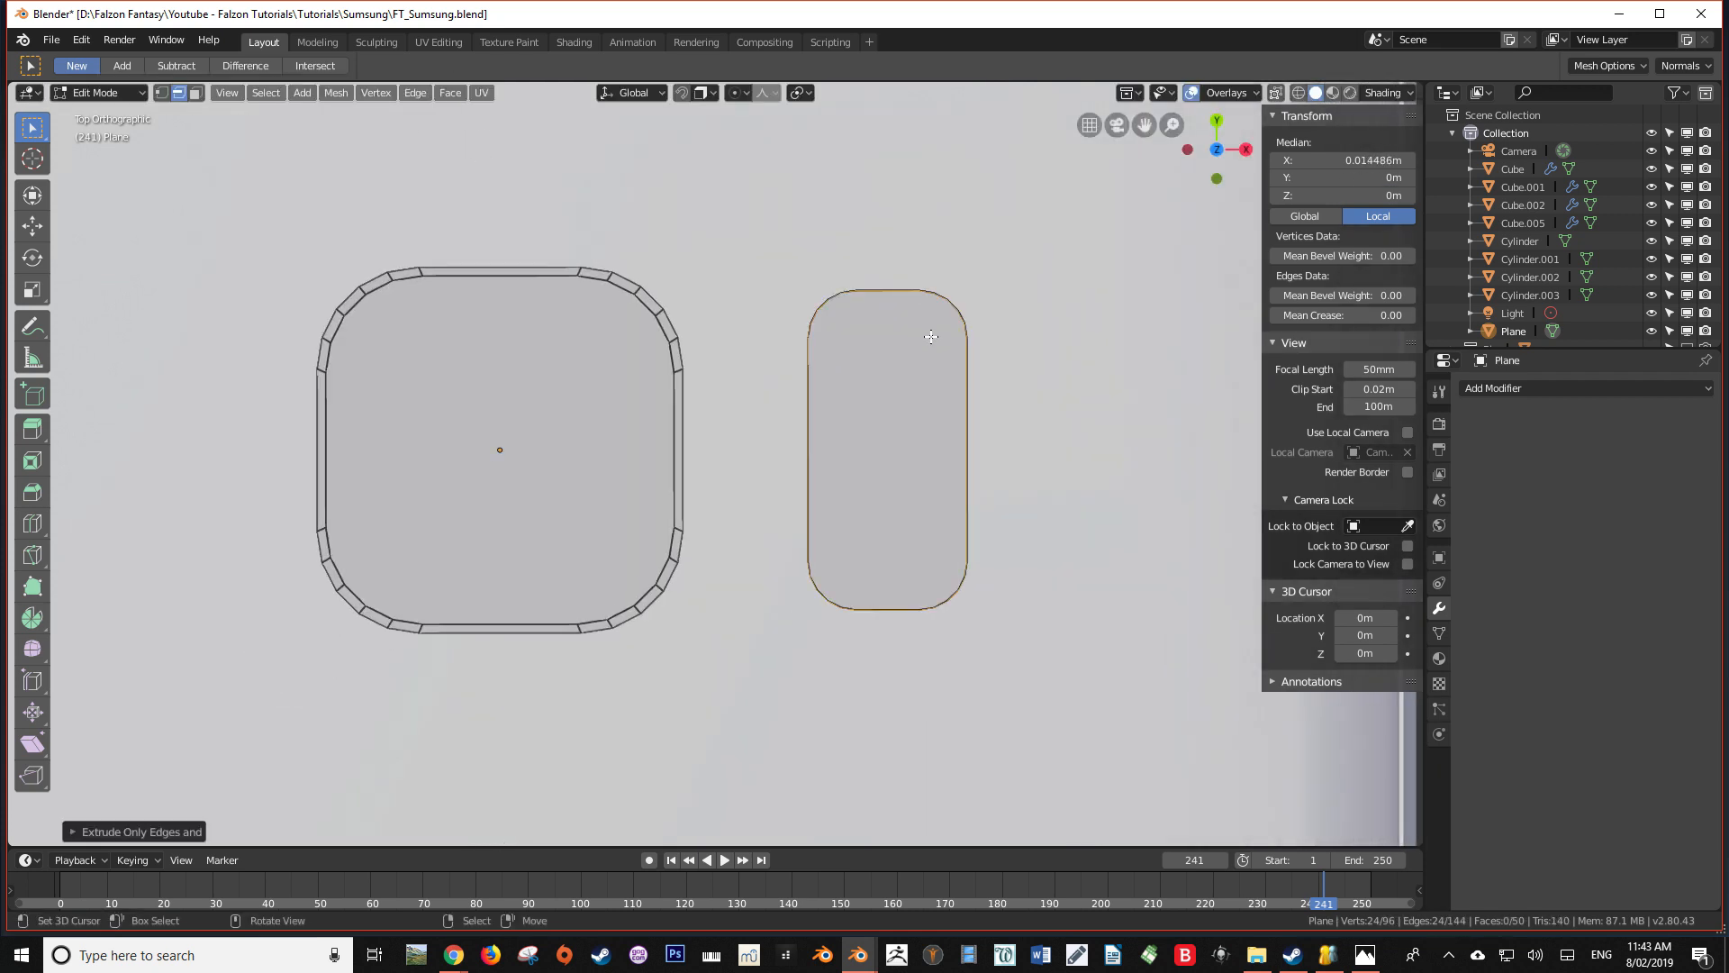
Scale the narrow rectangle's extruded outline by 1.05 in X and Y, excluding Z
key("s")
key("shift+z")
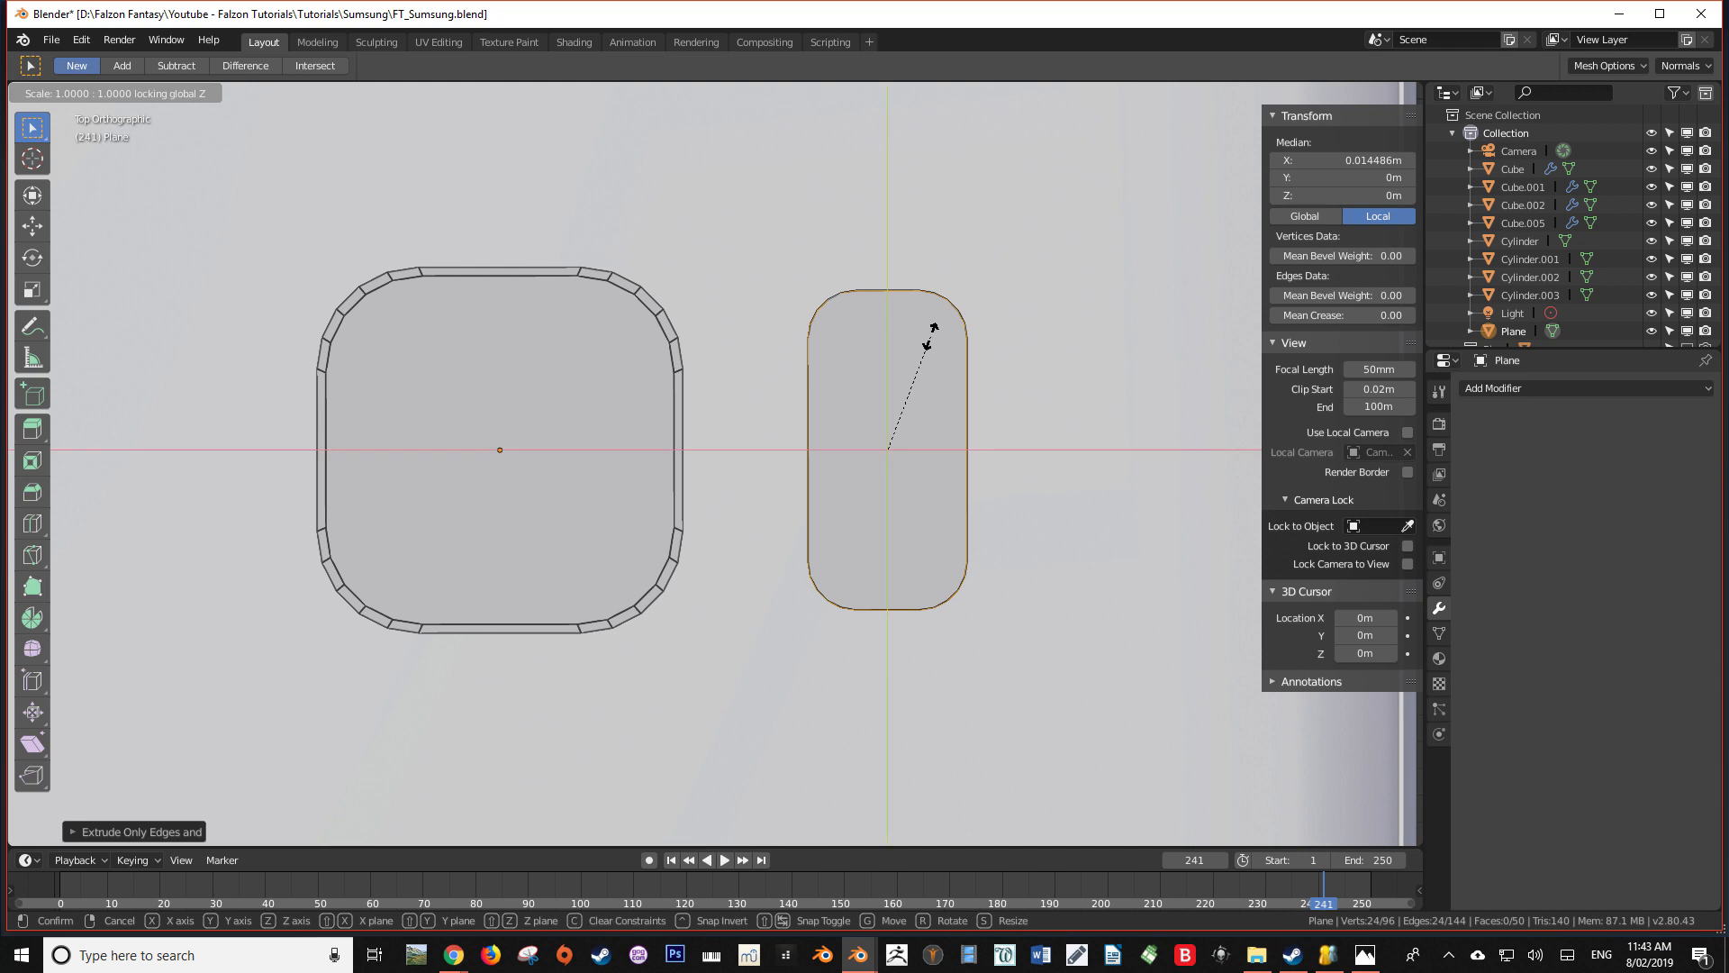
type("0")
key("BackSpace")
type("1.05")
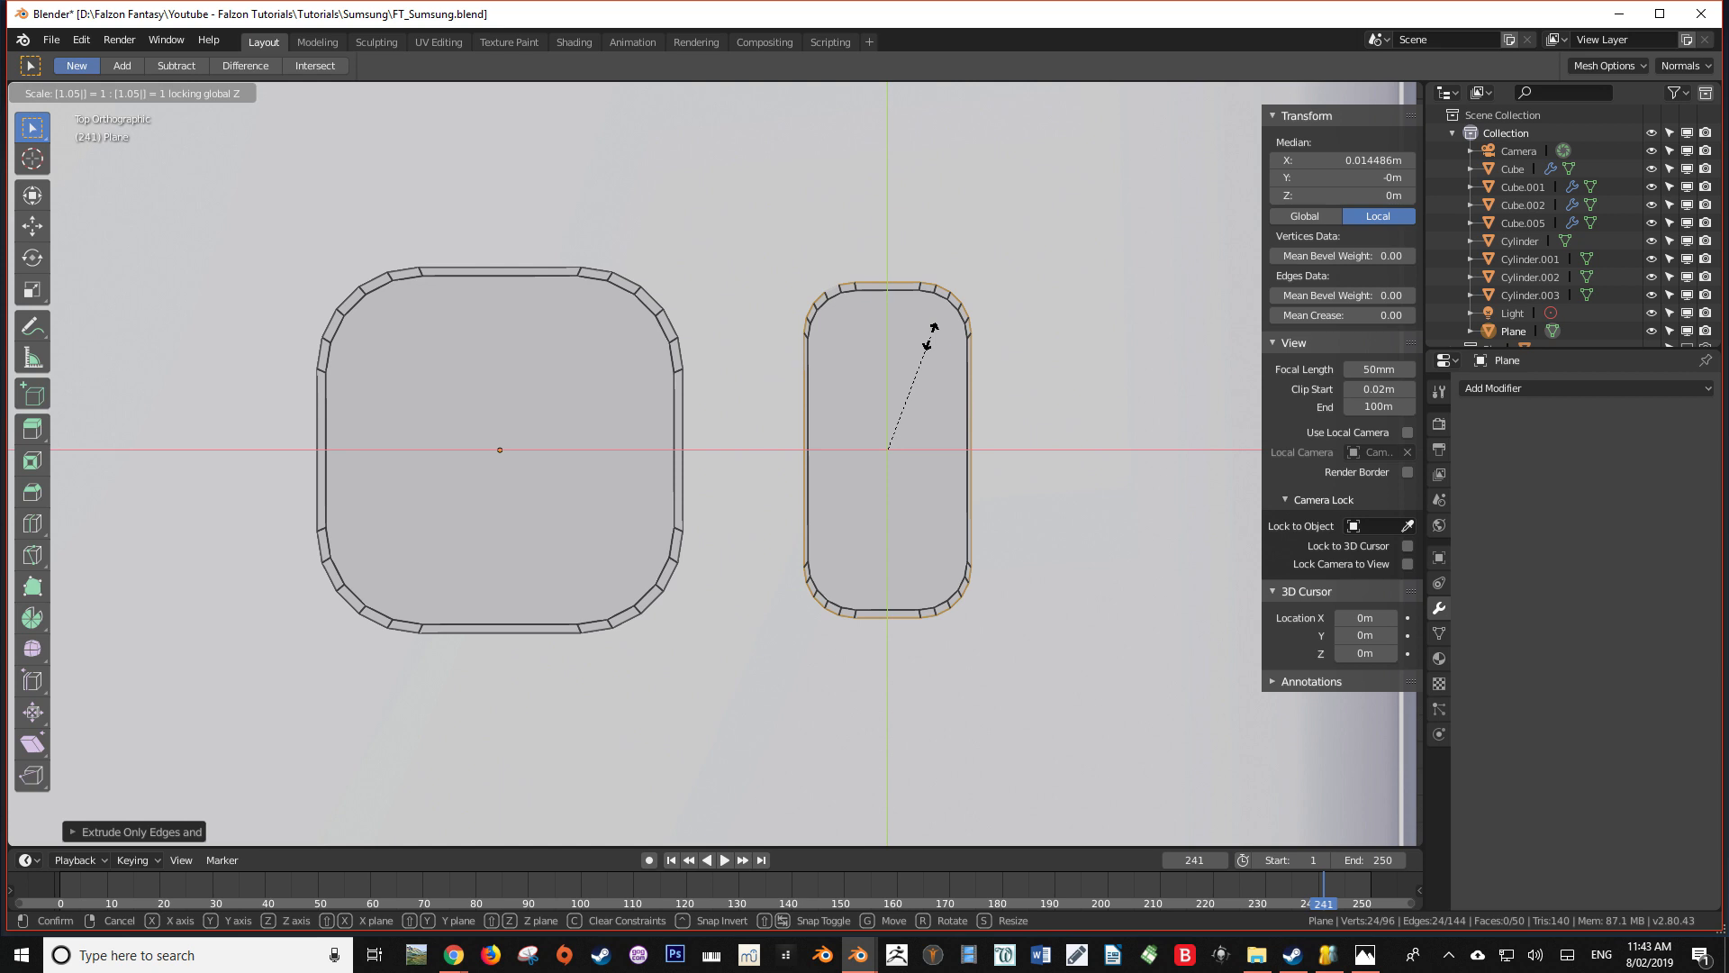
key("Return")
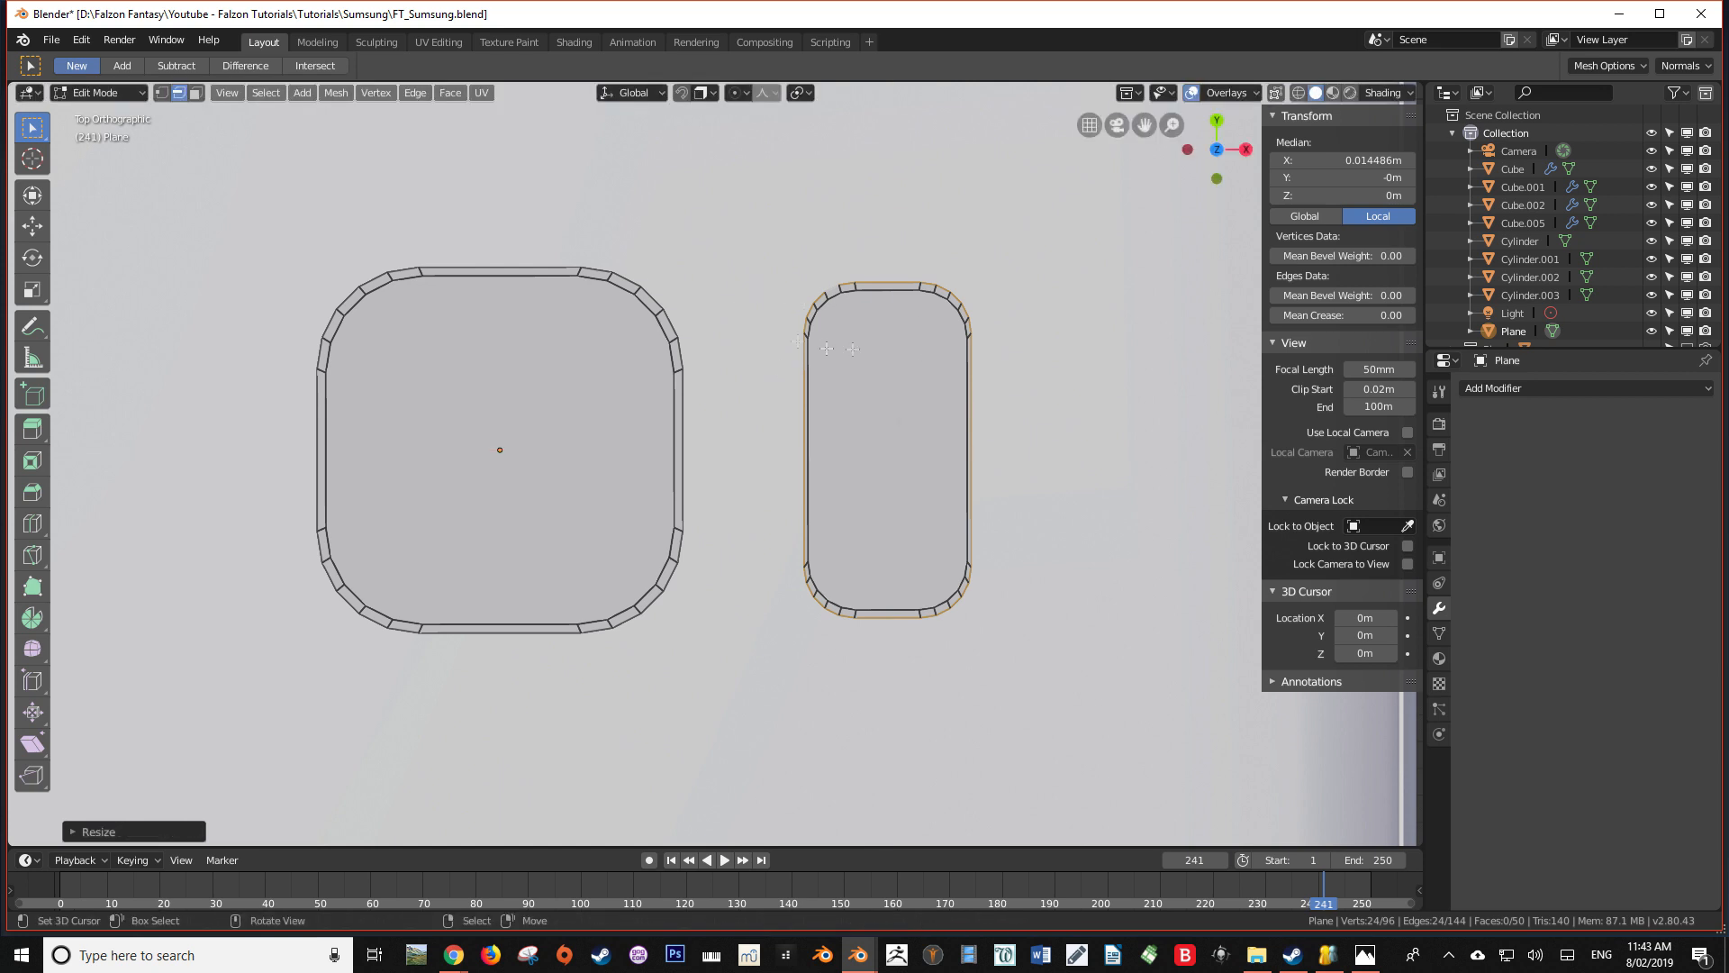
Widen the narrow rectangle's outer outline by a factor of about 1.07 along X
key("s")
key("x")
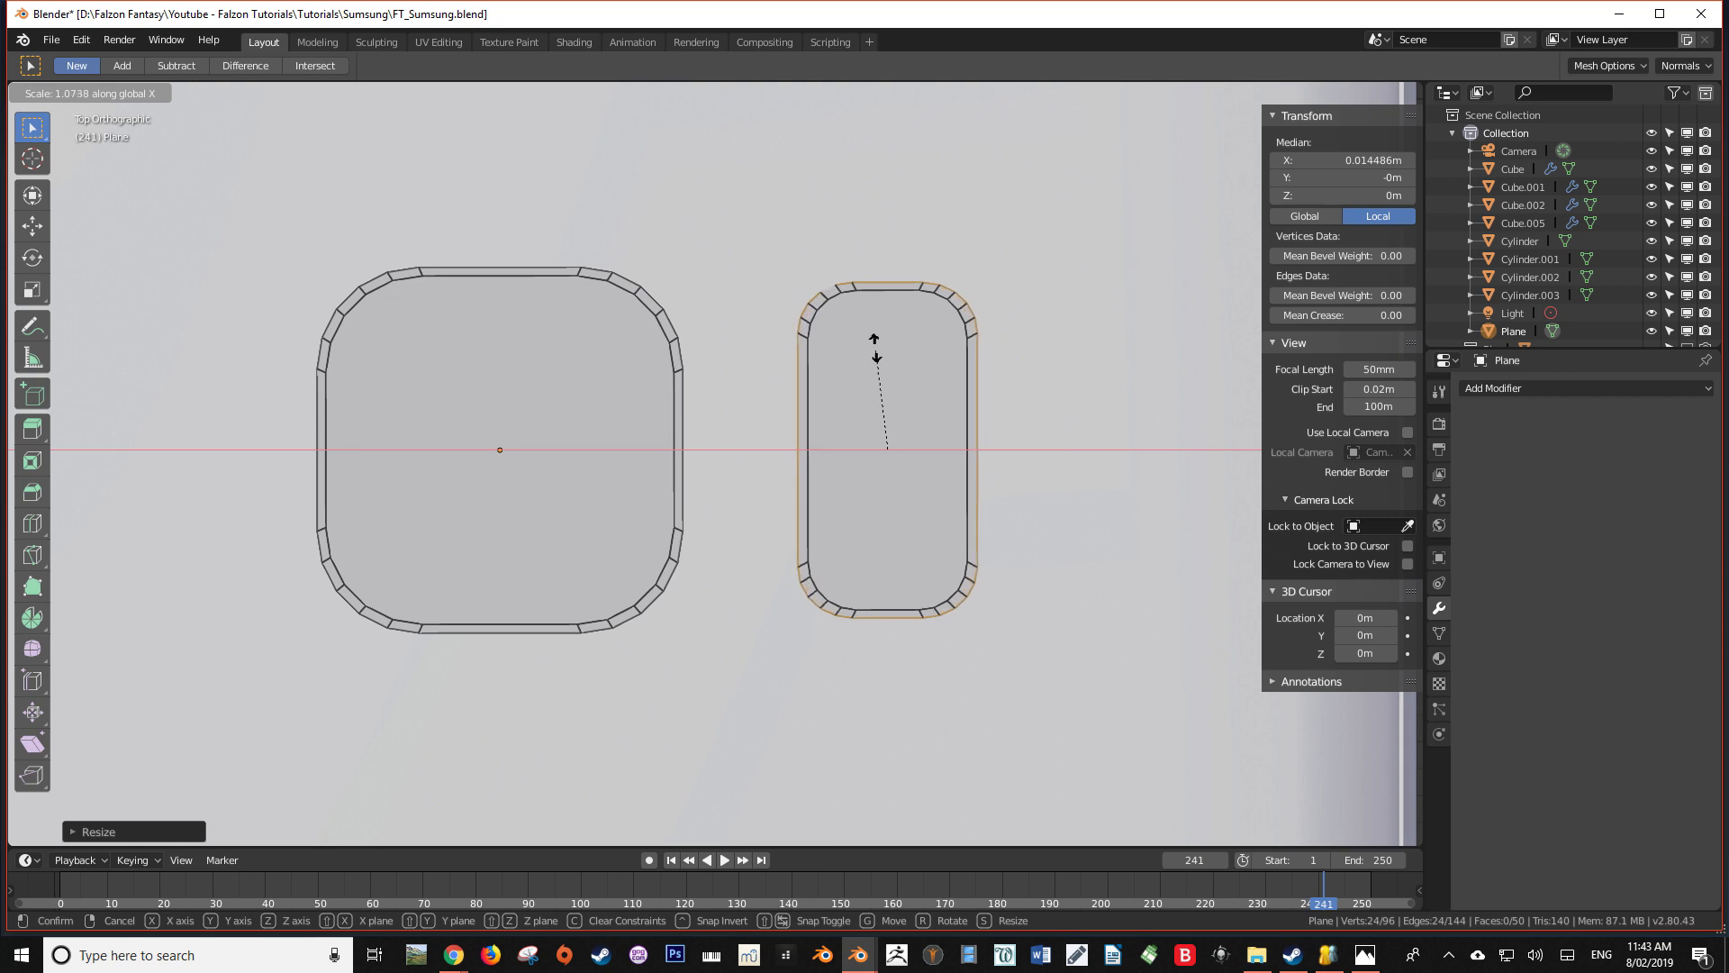
left_click(875, 348)
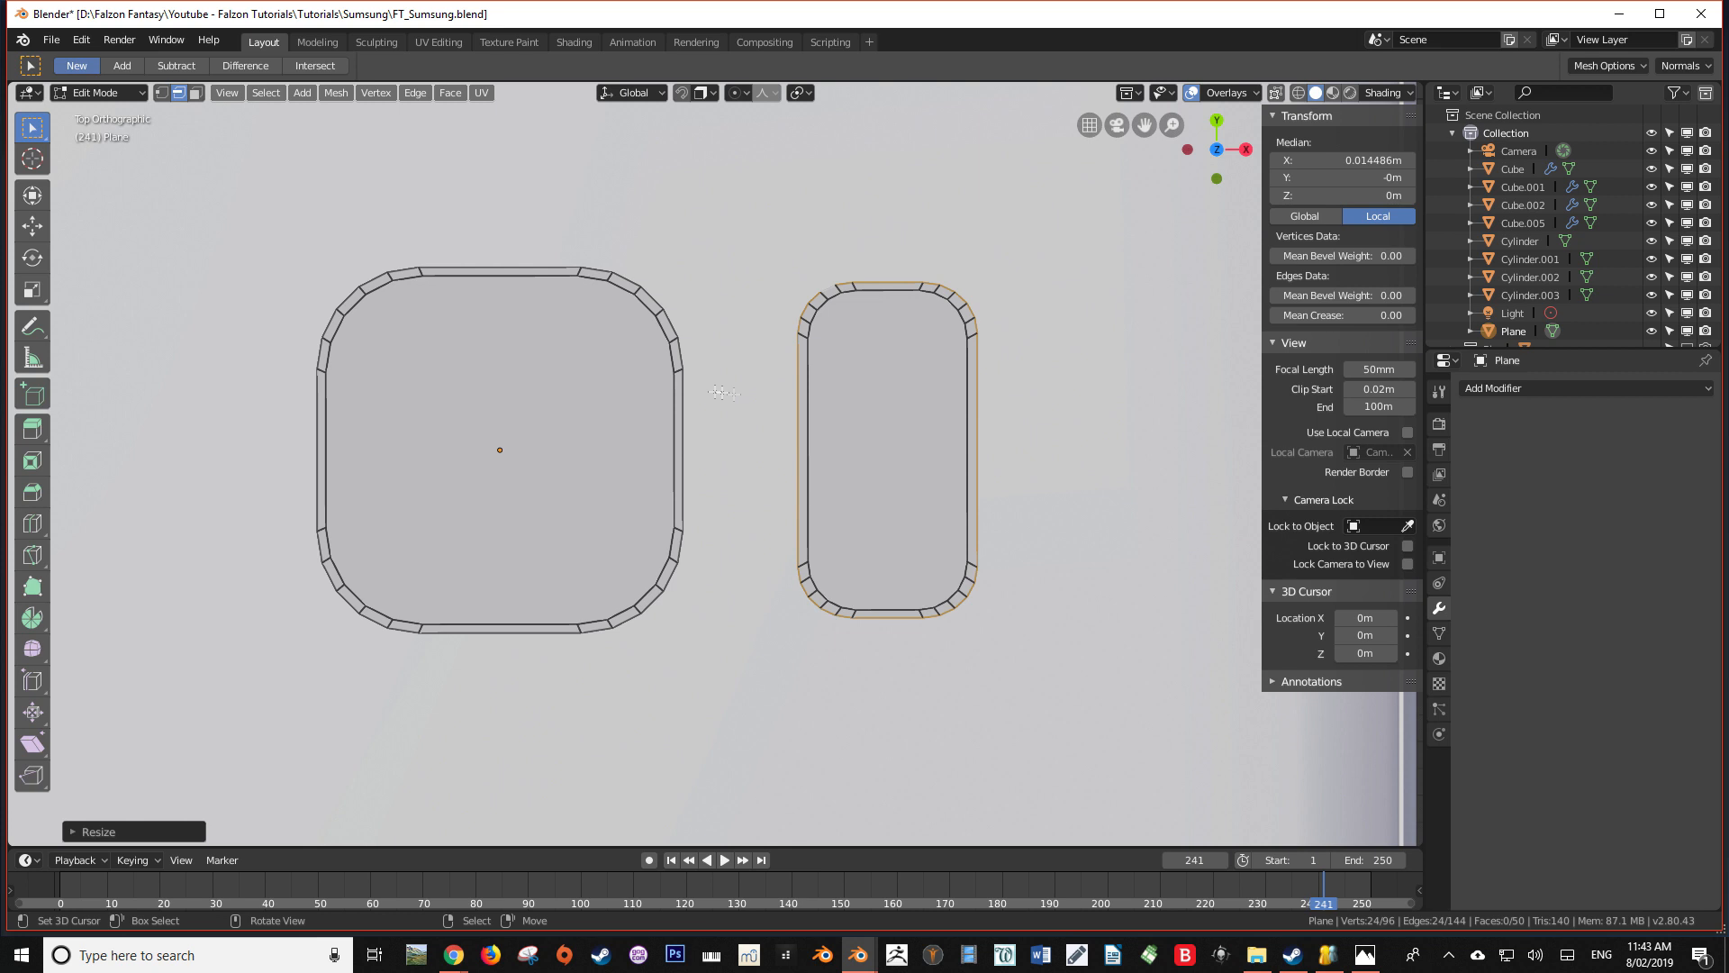
key("Tab")
key("Tab")
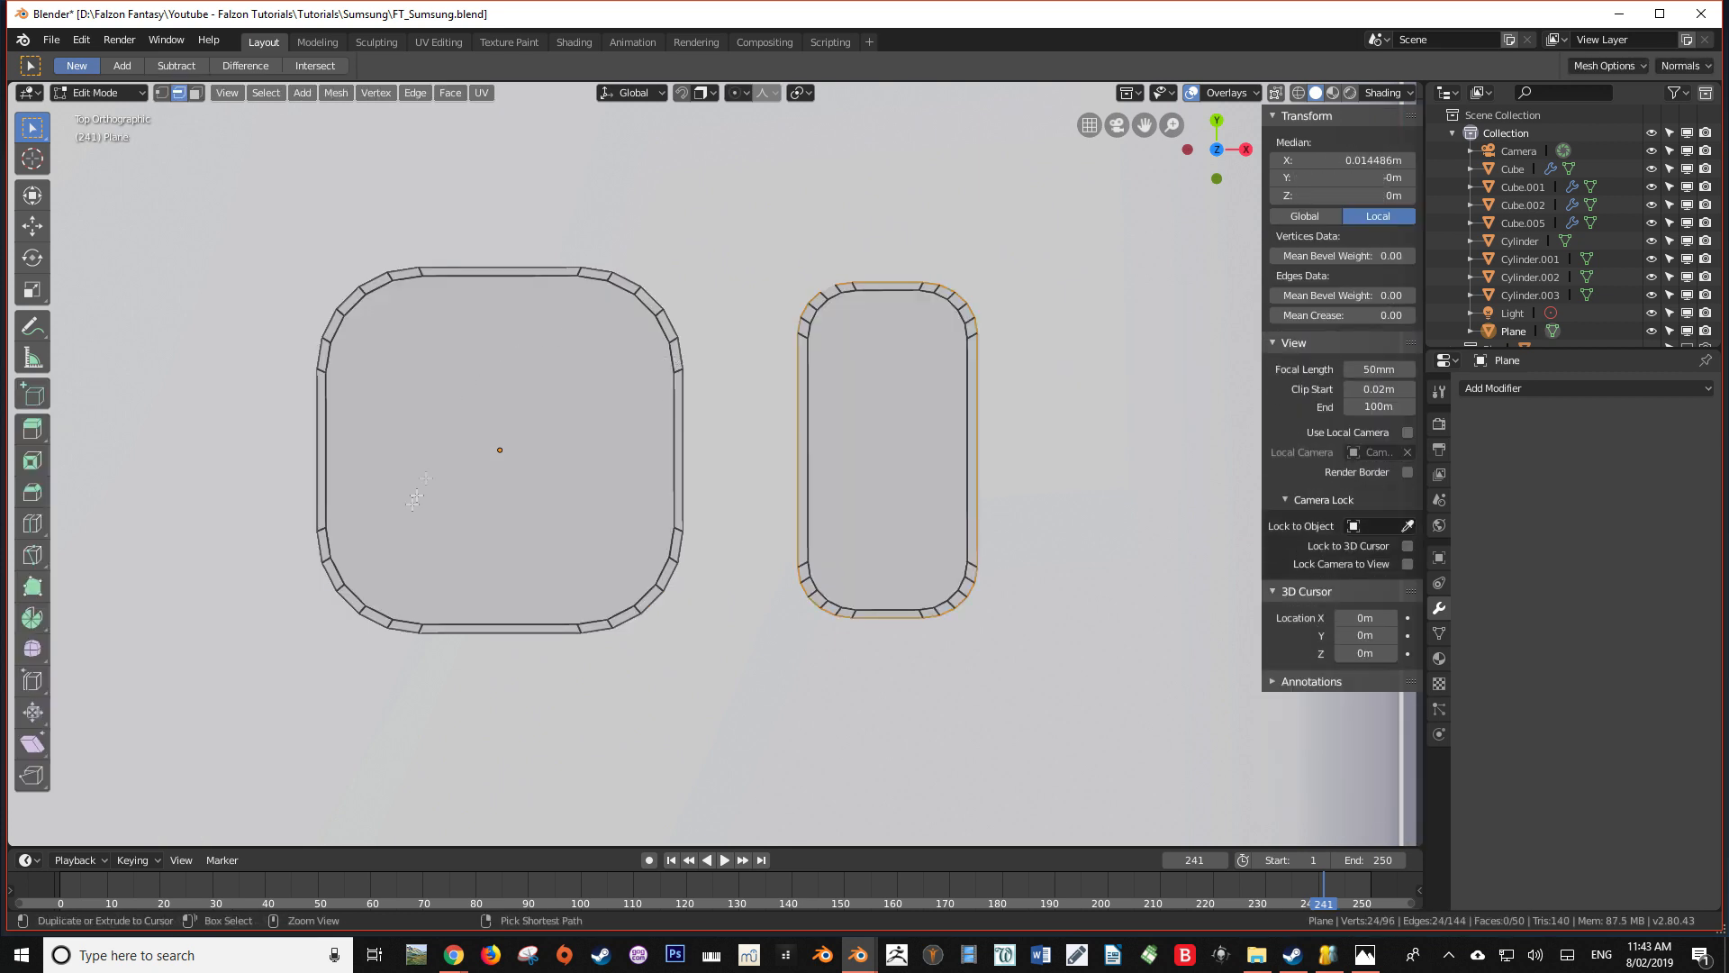
Add a centred loop cut around the rim of the rounded square and another around the narrow rectangle's rim
key("ctrl+r")
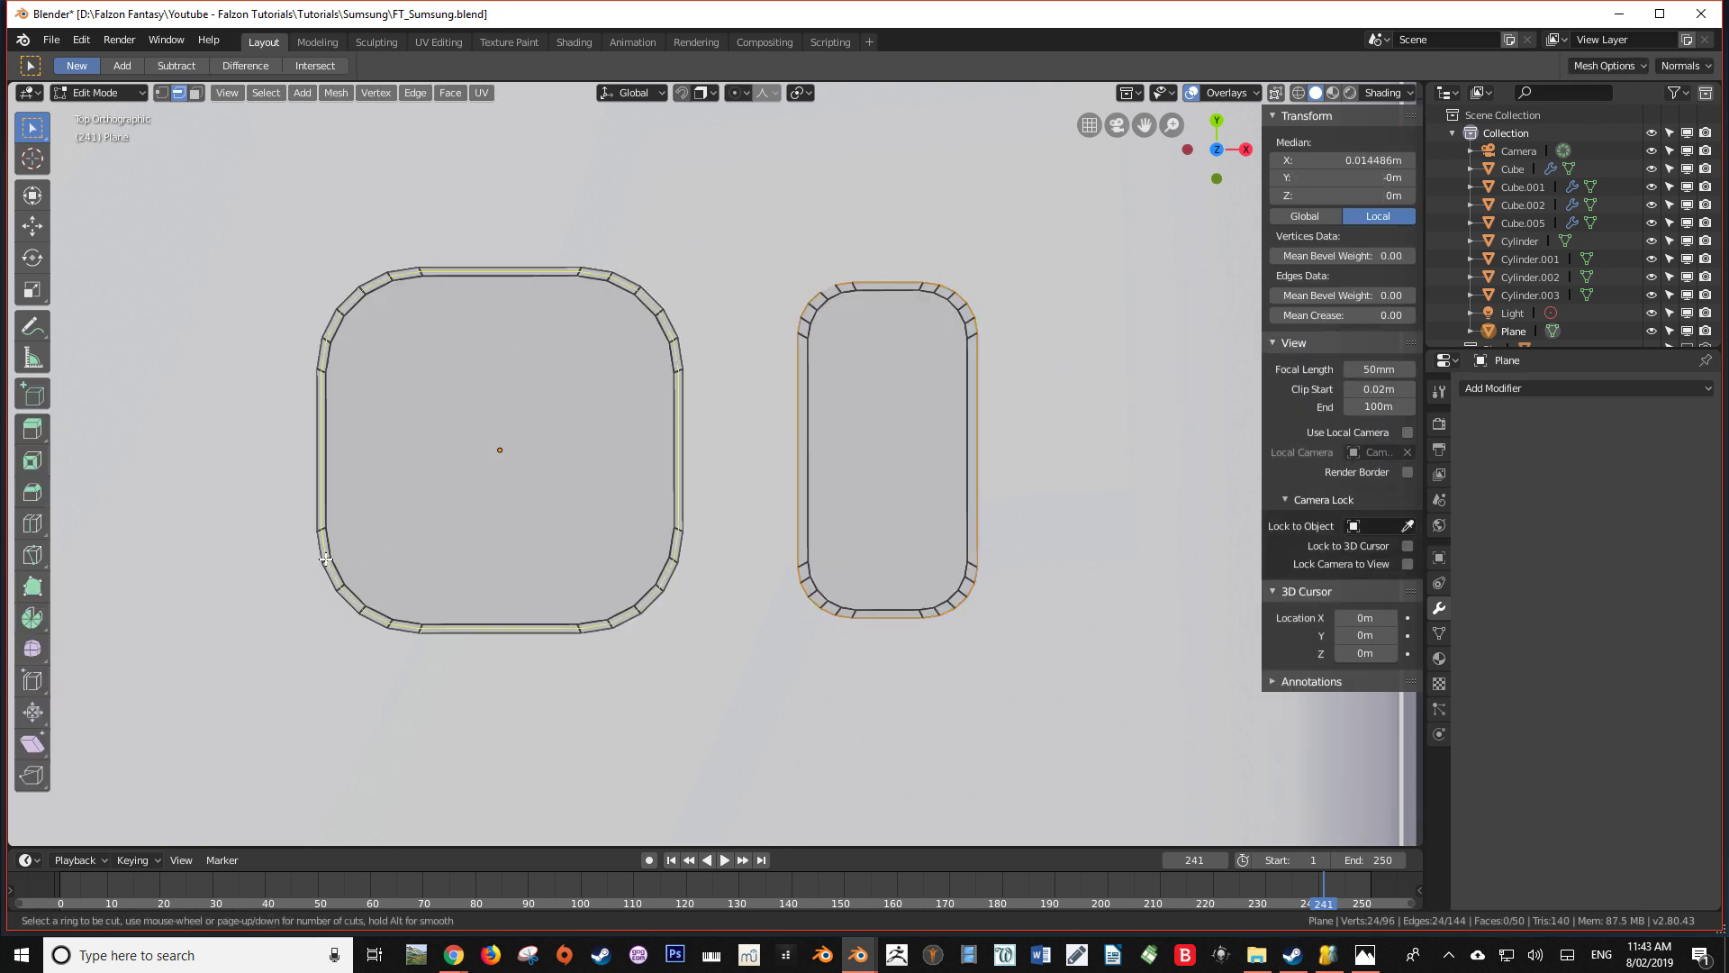
left_click(325, 559)
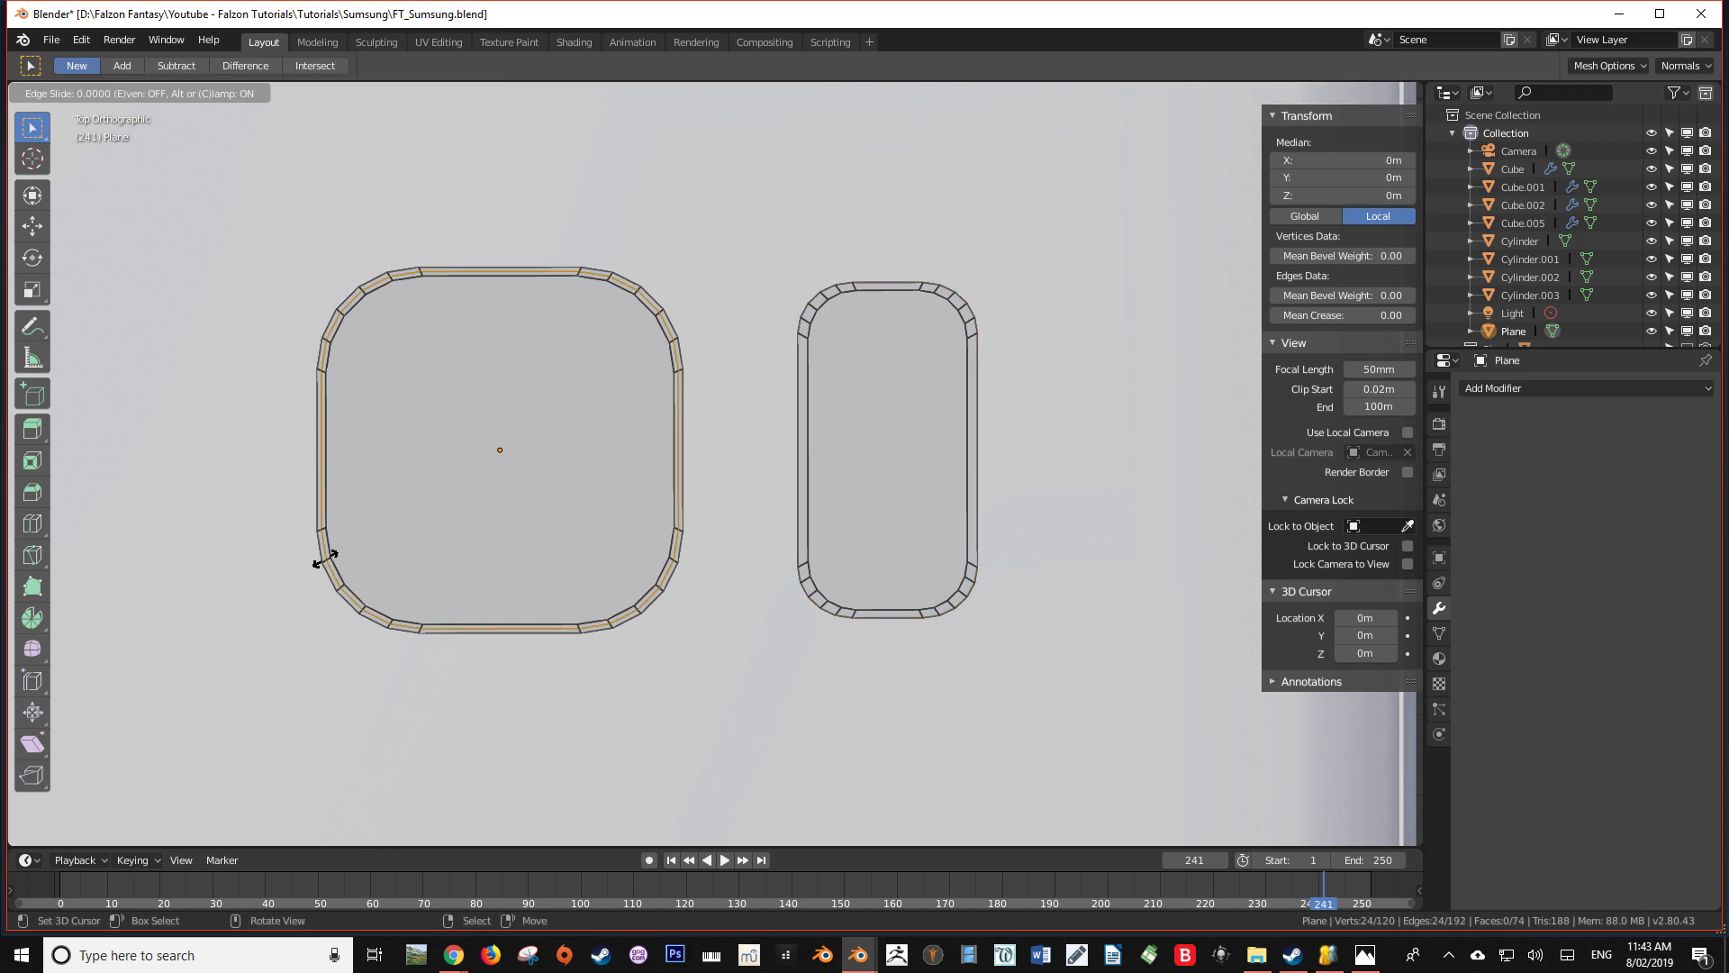
right_click(325, 560)
key("ctrl+r")
left_click(805, 561)
right_click(805, 561)
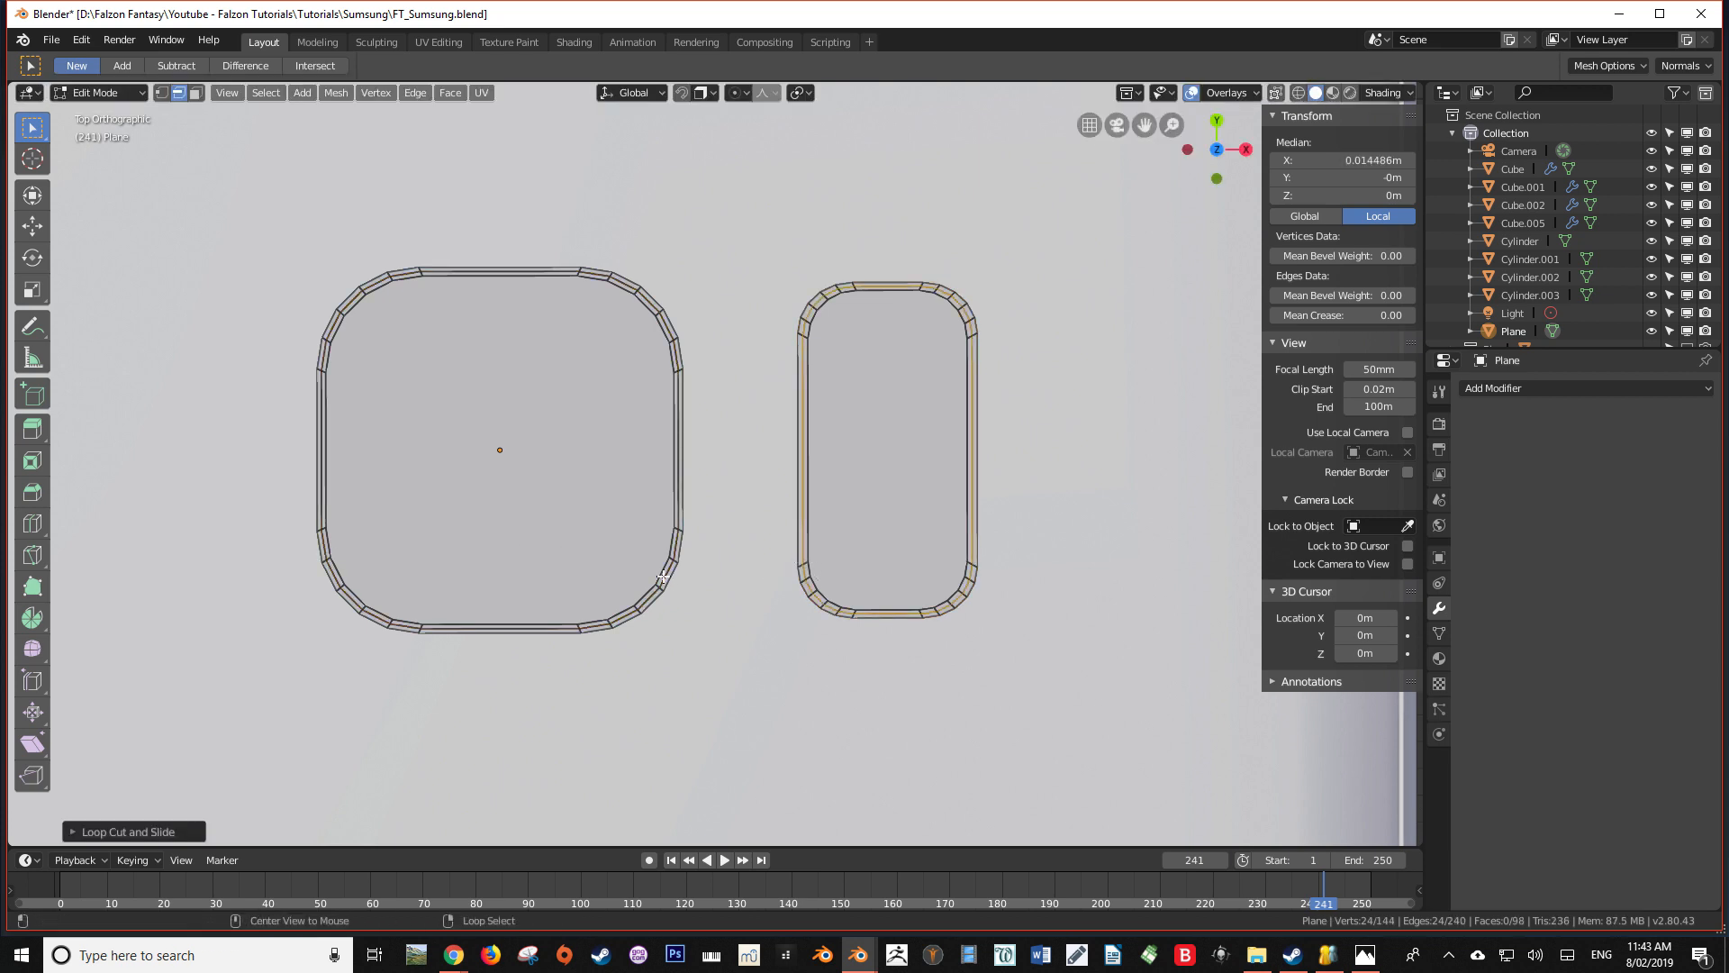
Select the middle edge loops of both rims and raise them about 0.00017 m along Z
left_click(664, 575, "alt")
left_click(810, 584, "alt+shift")
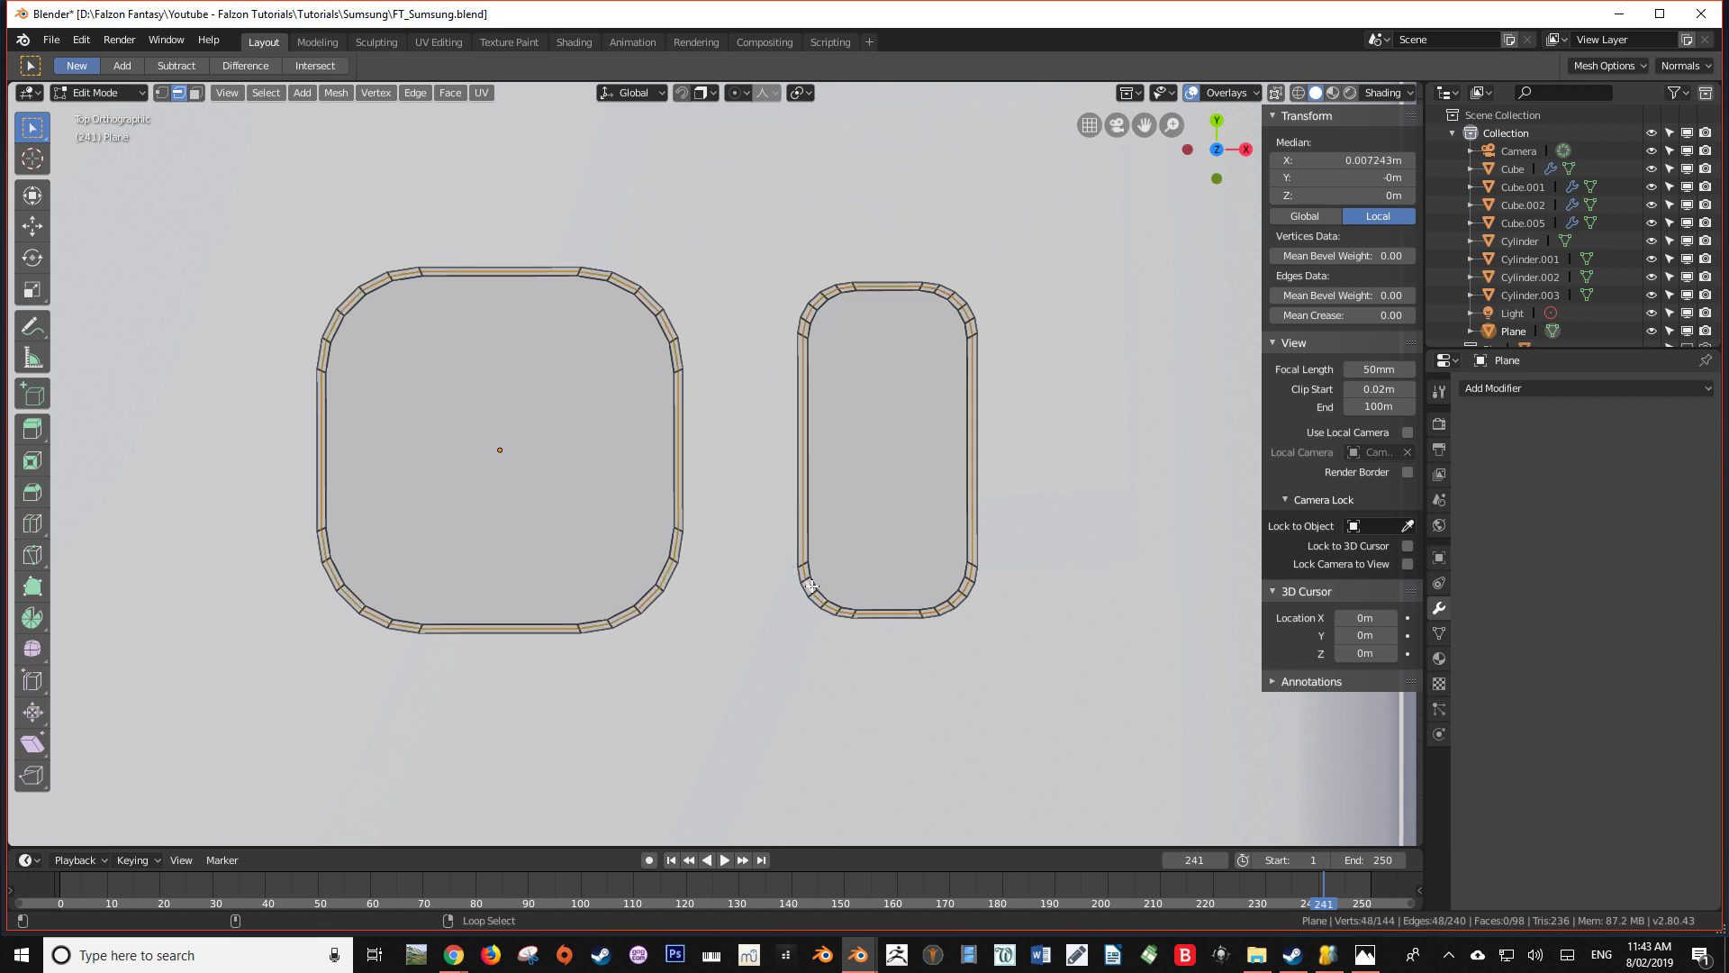
middle_click_drag(824, 608, 877, 444)
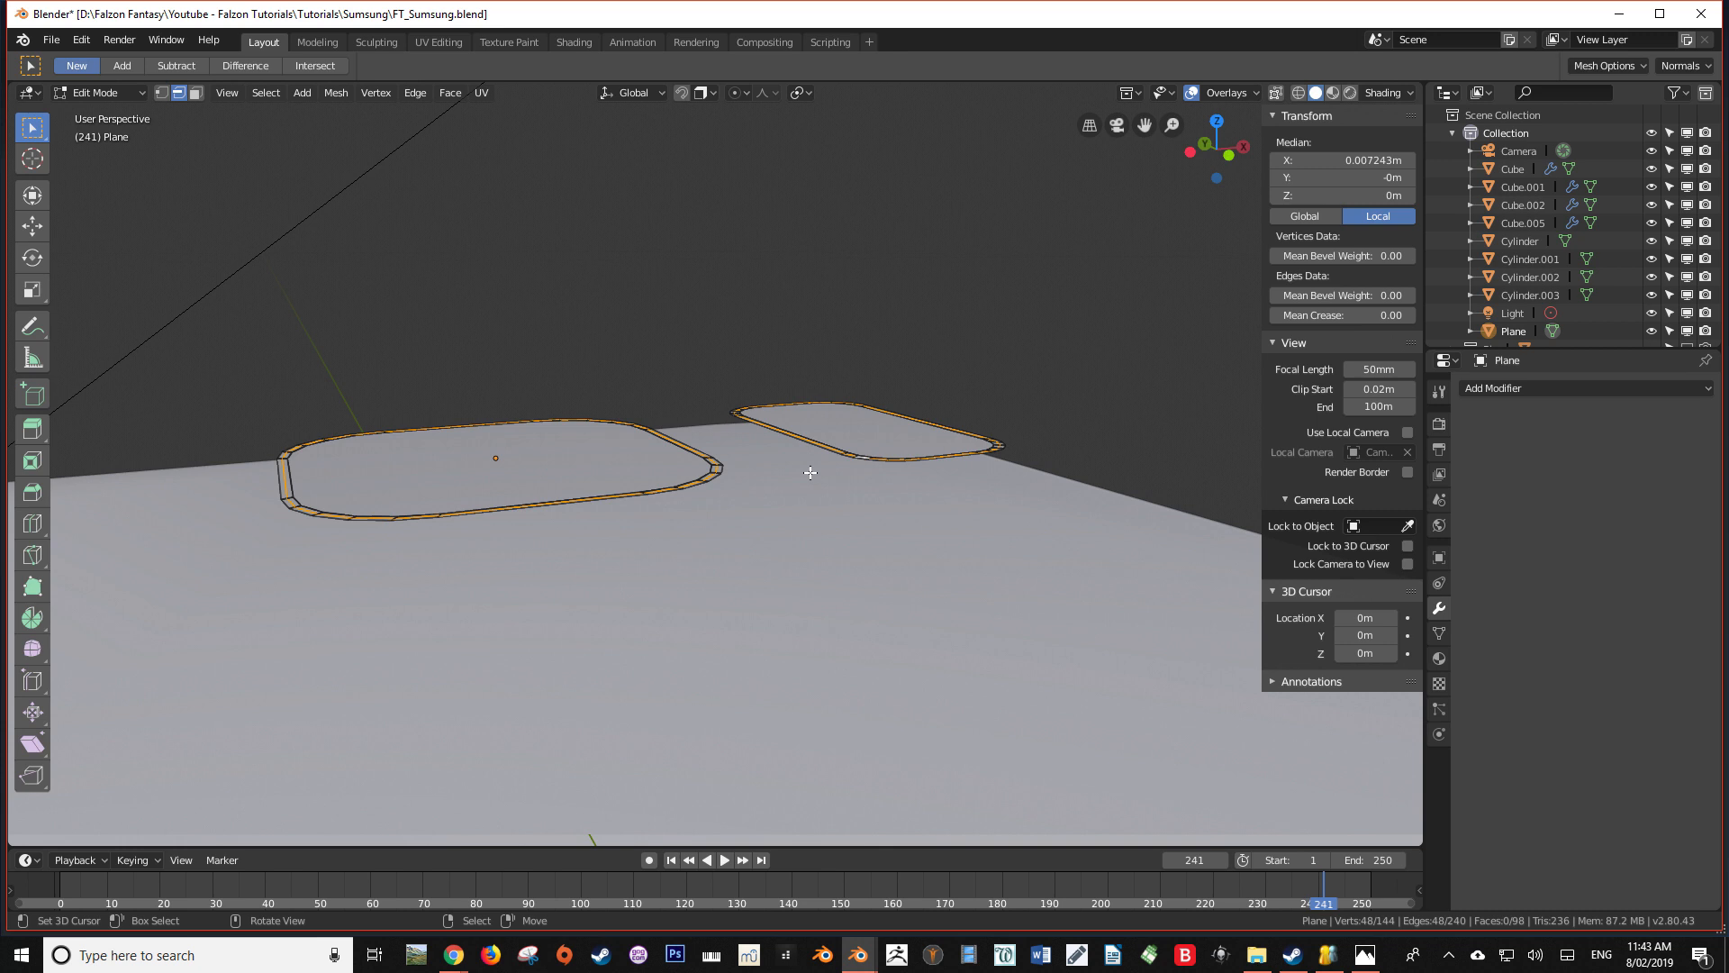
key("g")
key("z")
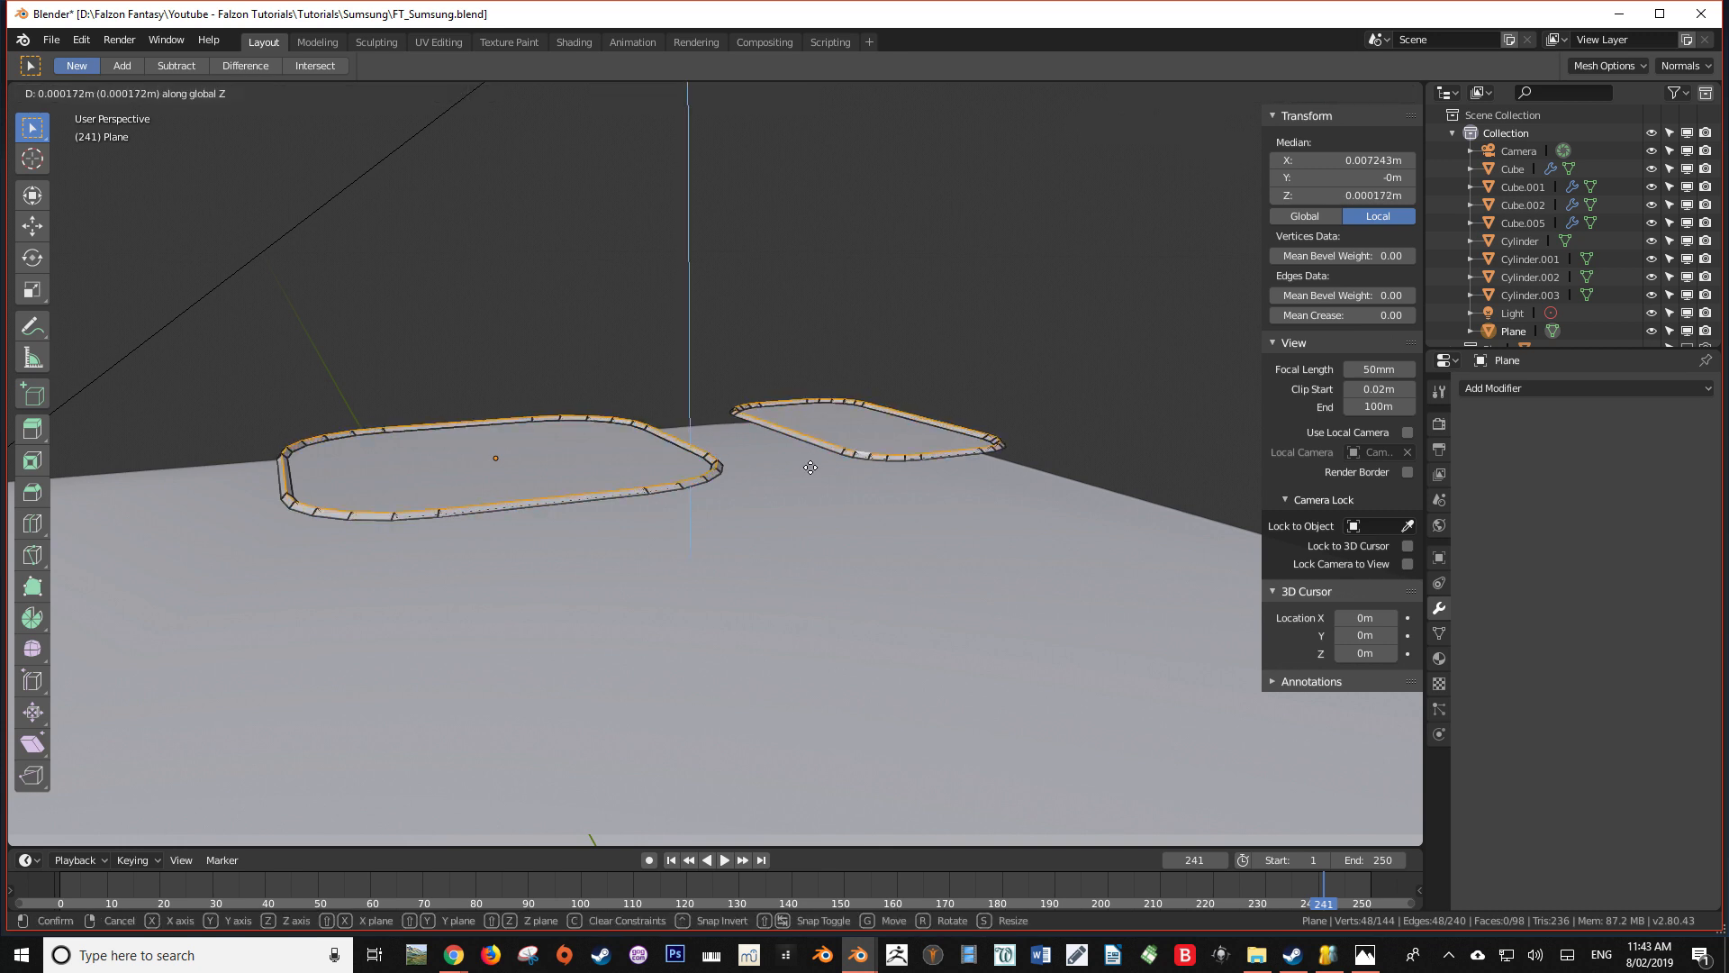
left_click(812, 468)
Finish mesh editing, shade the rimmed camera and sensor shapes smooth, and add an Edge Split modifier to them
middle_click_drag(810, 470, 629, 481)
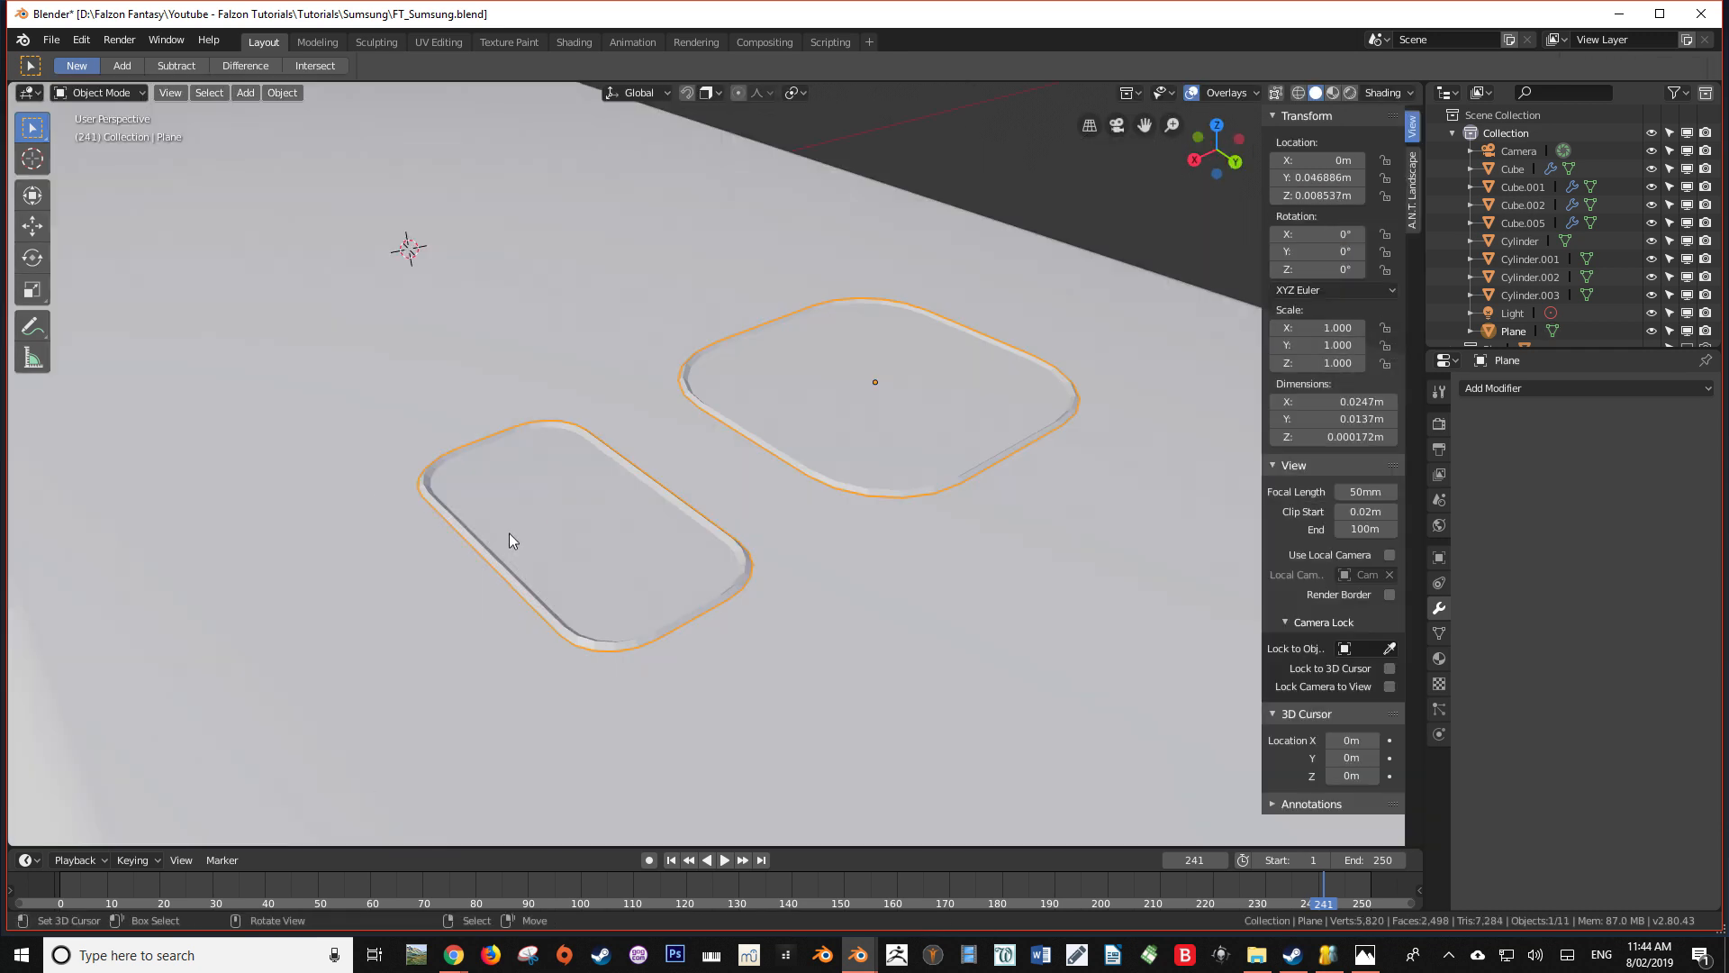
right_click(510, 532)
left_click(510, 532)
middle_click_drag(733, 537, 297, 518)
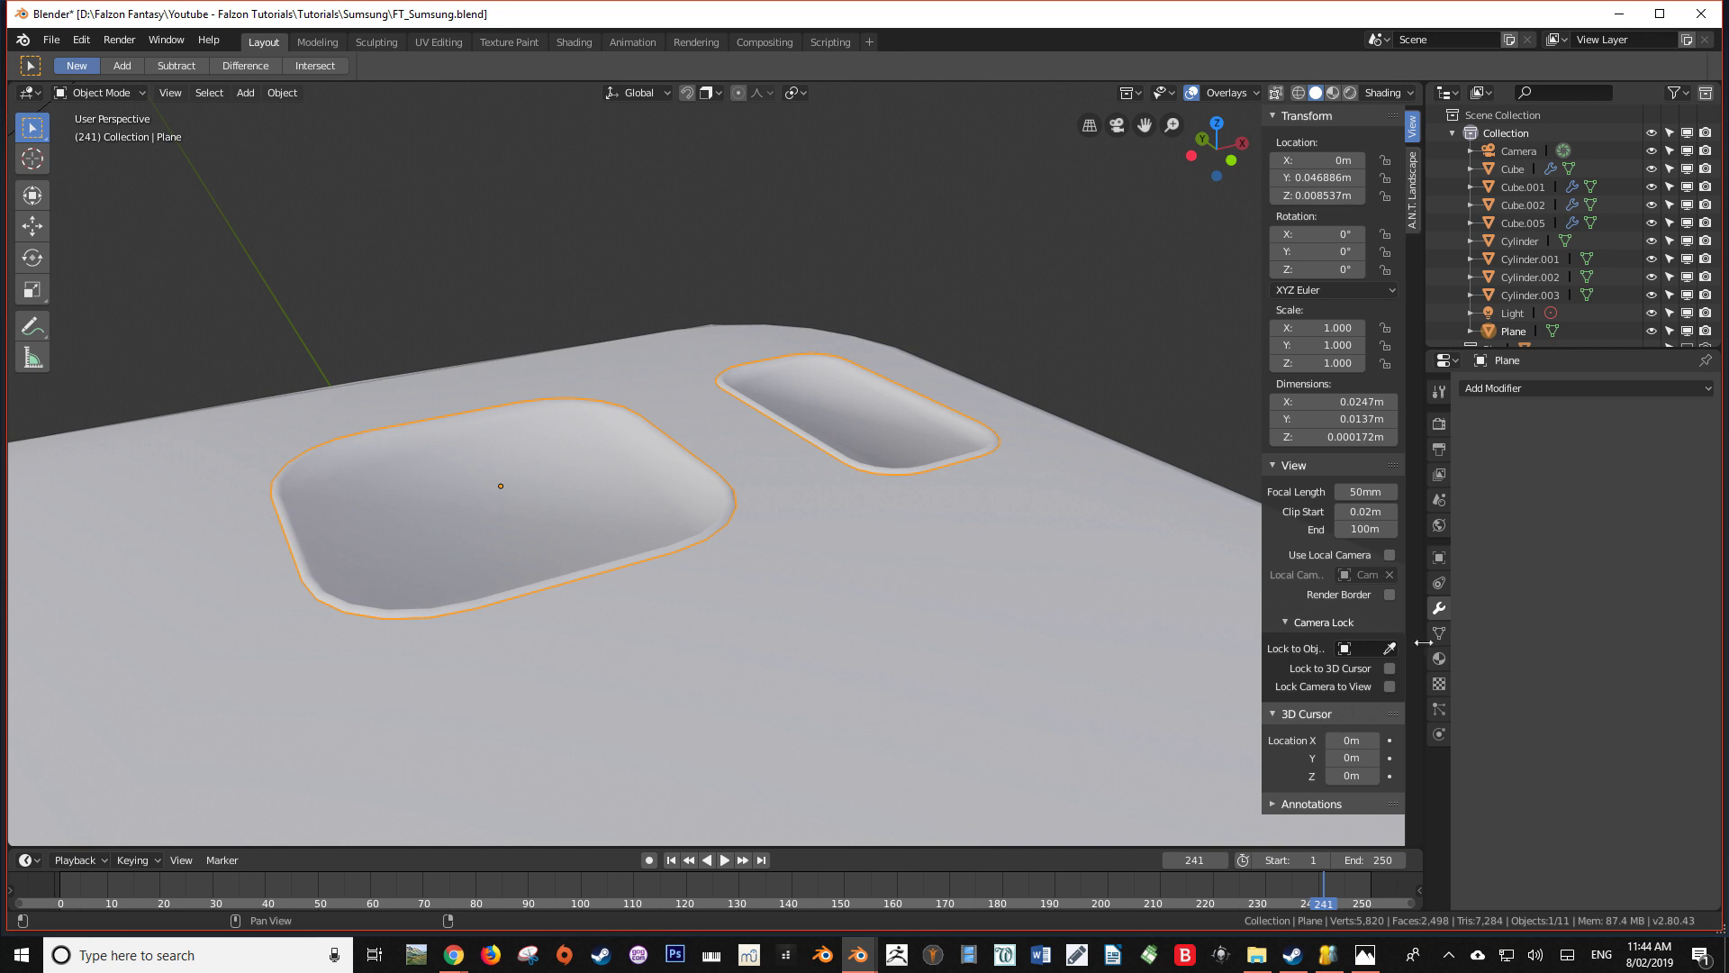
left_click(1516, 388)
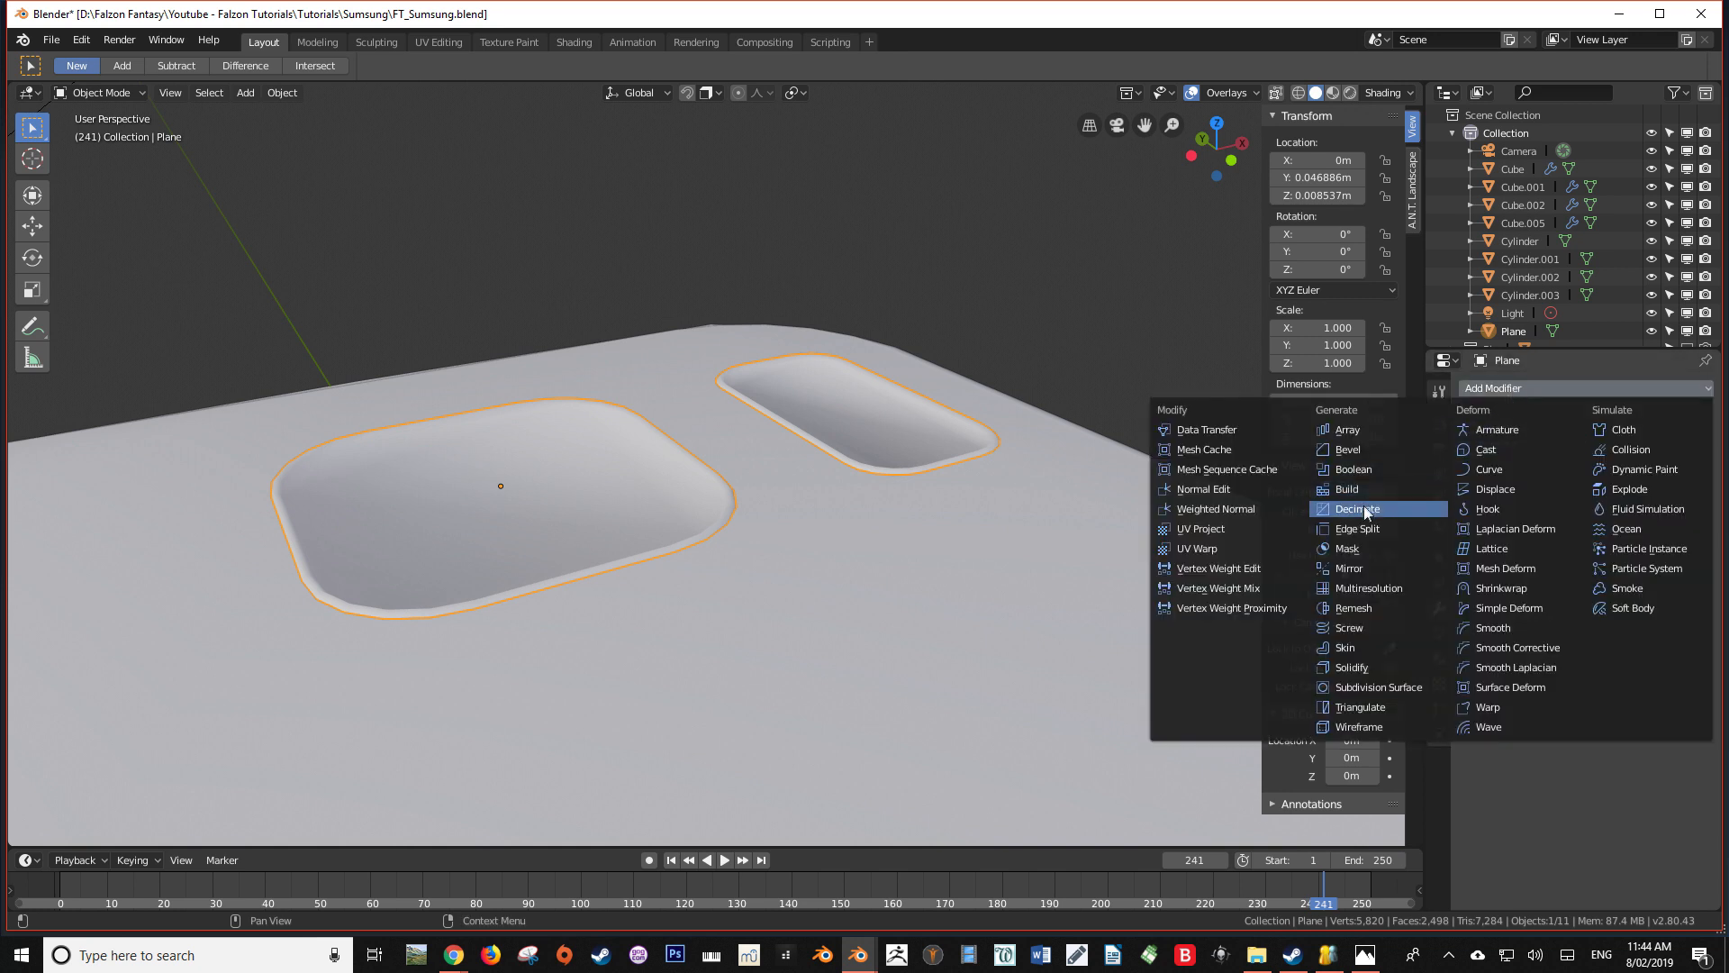
left_click(1356, 529)
middle_click_drag(1214, 532, 971, 523)
Lower the rimmed shapes about 0.0045 m along Z onto the phone's back
key("alt+a")
scroll(971, 523, "down", 9)
middle_click_drag(817, 441, 883, 562)
right_click(716, 511)
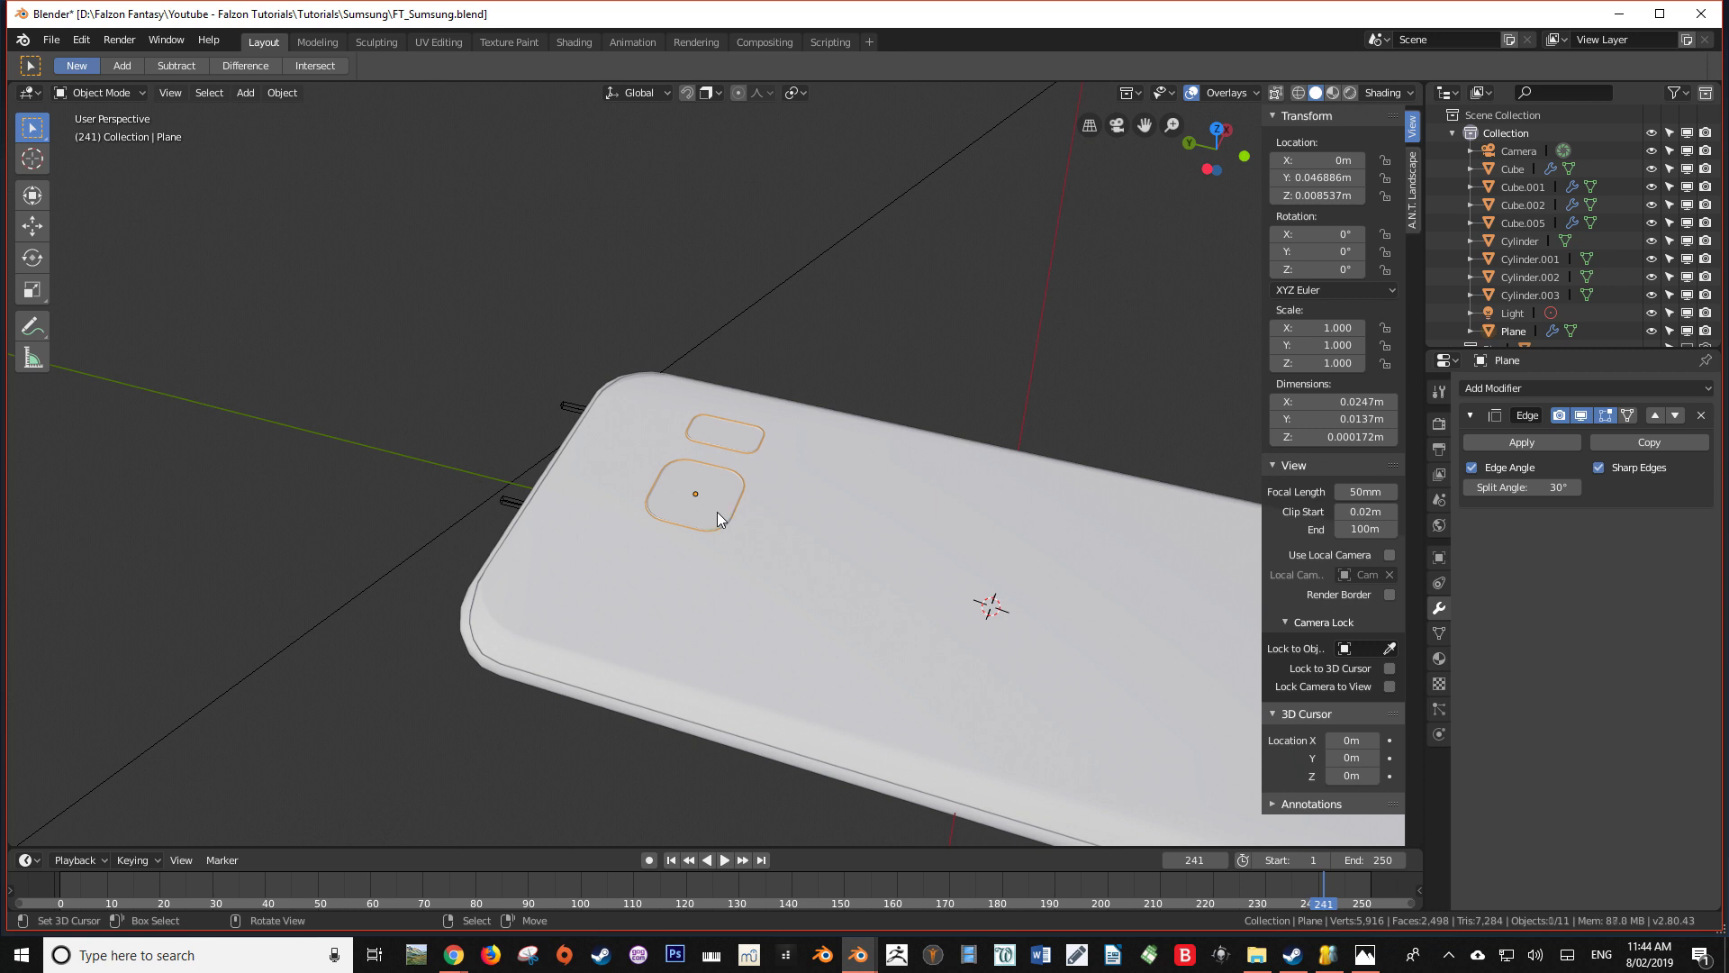
scroll(728, 516, "up", 6)
middle_click_drag(727, 516, 890, 452)
key("g")
key("z")
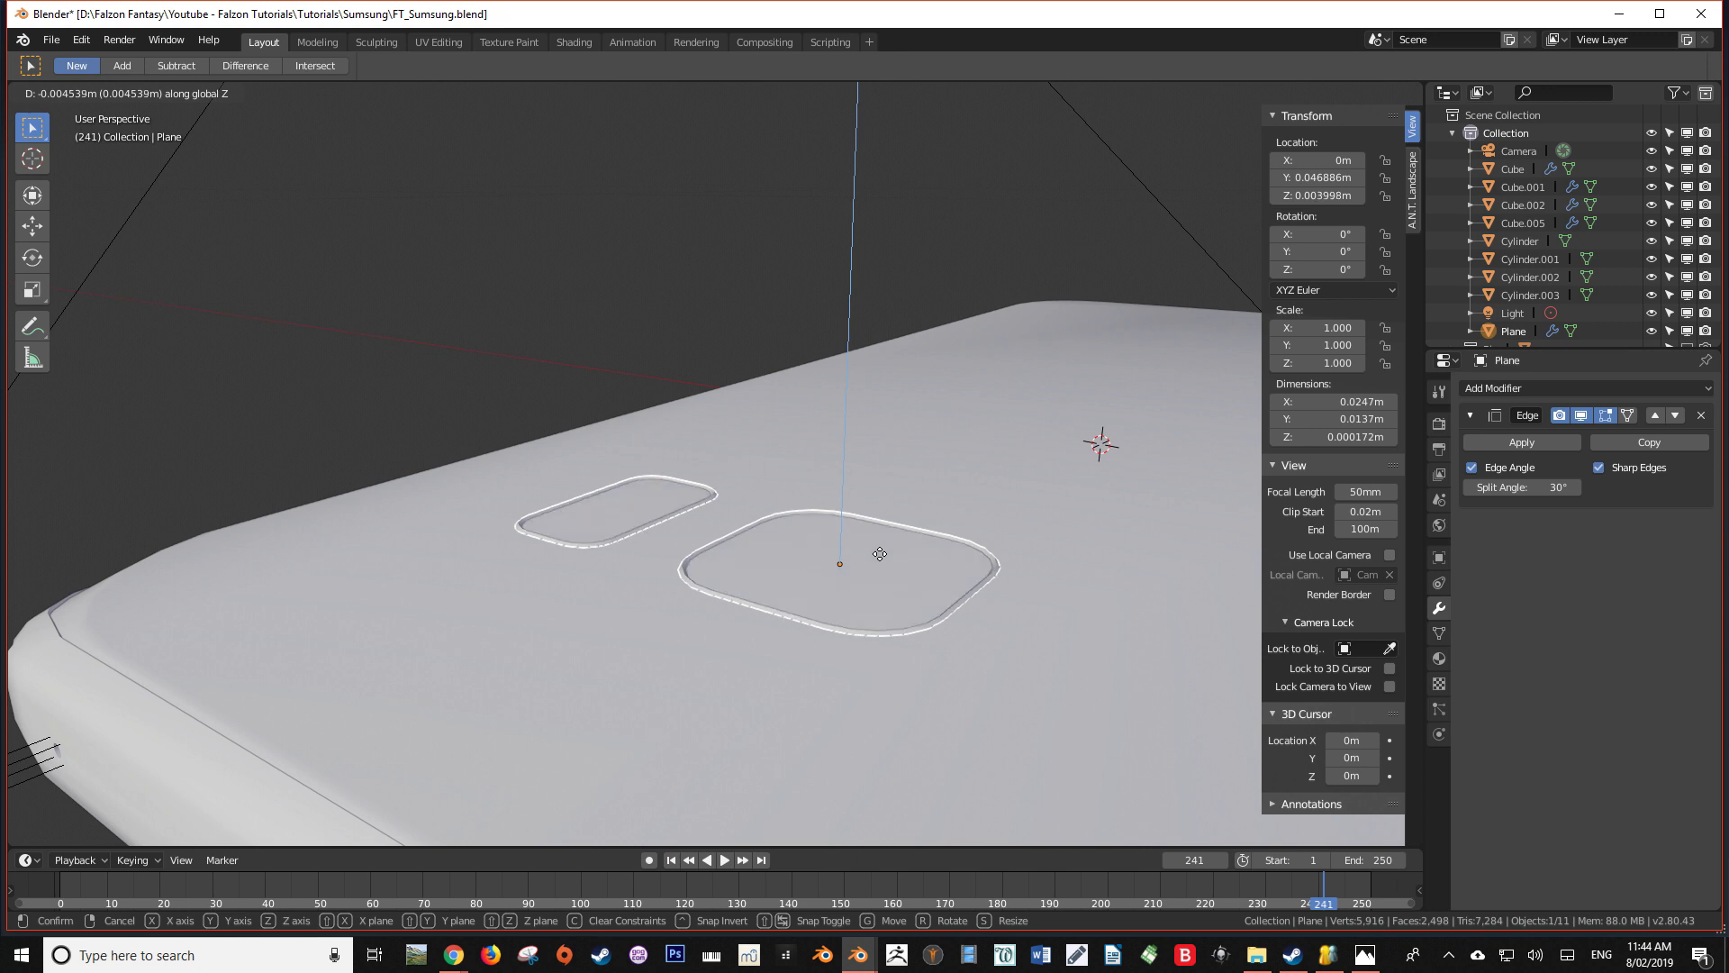
left_click(880, 554)
In front wireframe view, nudge the rimmed shapes up along Z to a height of 0.004003 m
middle_click_drag(877, 553, 570, 544)
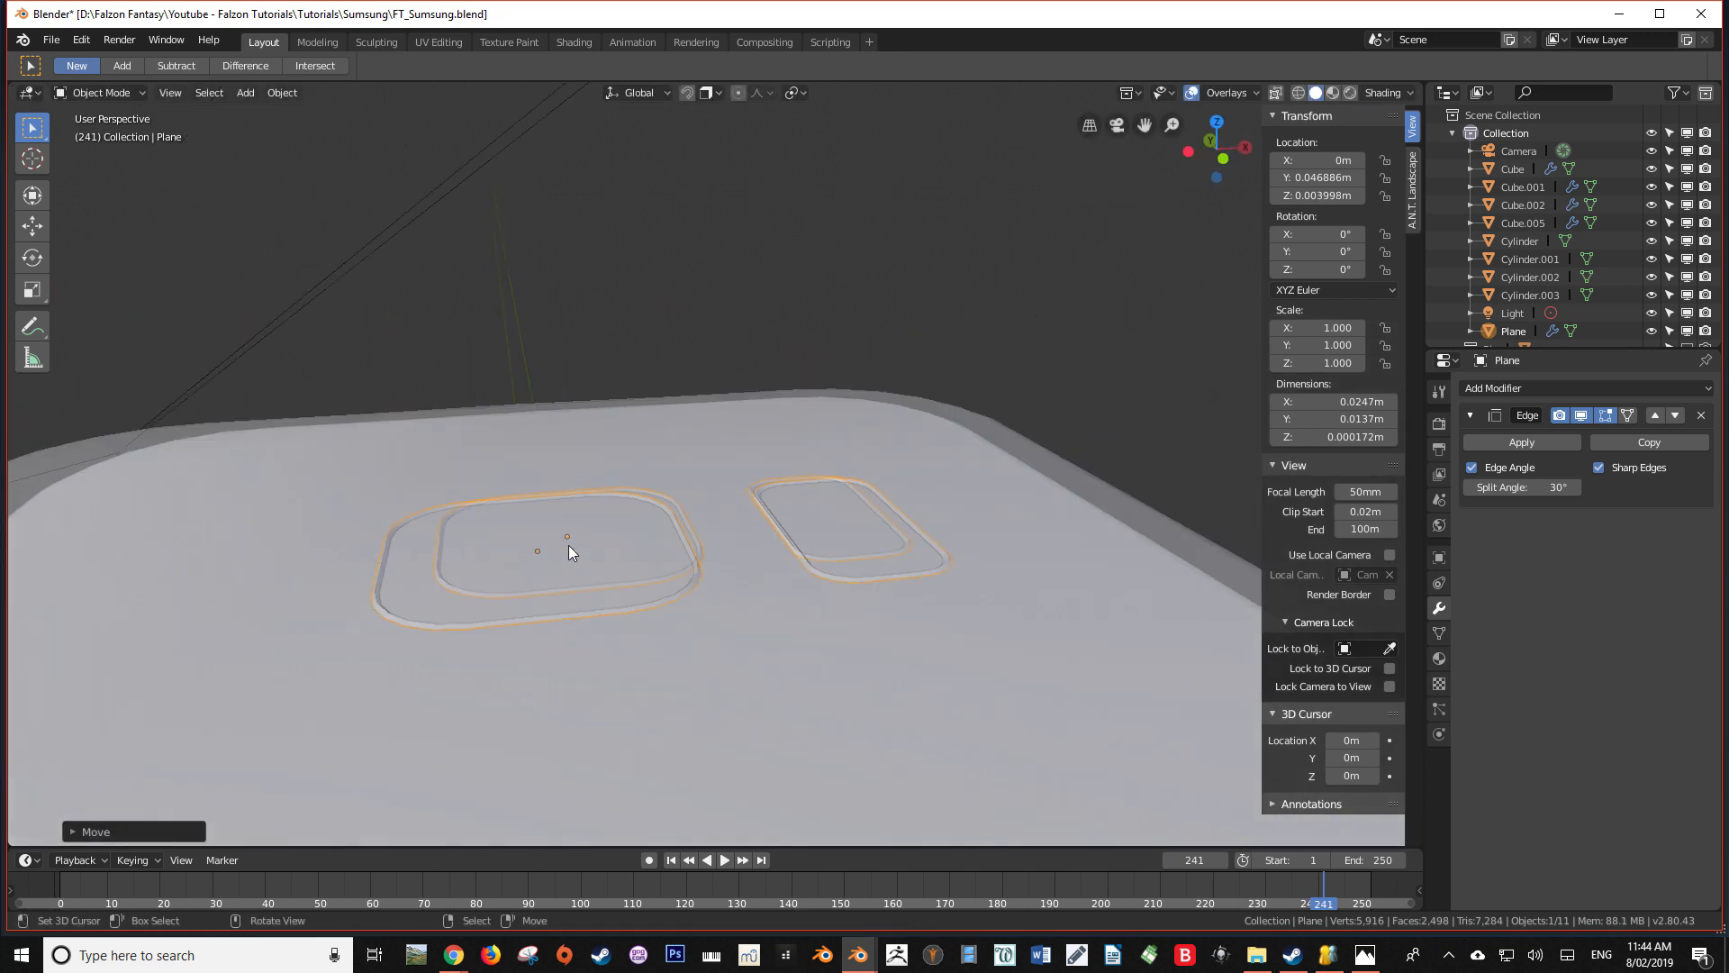
key("KP_1")
key("KP_5")
key("shift+z")
scroll(551, 534, "up", 5)
middle_click_drag(506, 702, 907, 151, "shift")
scroll(796, 486, "up", 3)
middle_click_drag(801, 515, 798, 298, "shift")
scroll(881, 441, "up", 2)
scroll(885, 450, "down", 1)
scroll(884, 450, "up", 2)
middle_click_drag(935, 521, 665, 380, "shift")
key("g")
key("z")
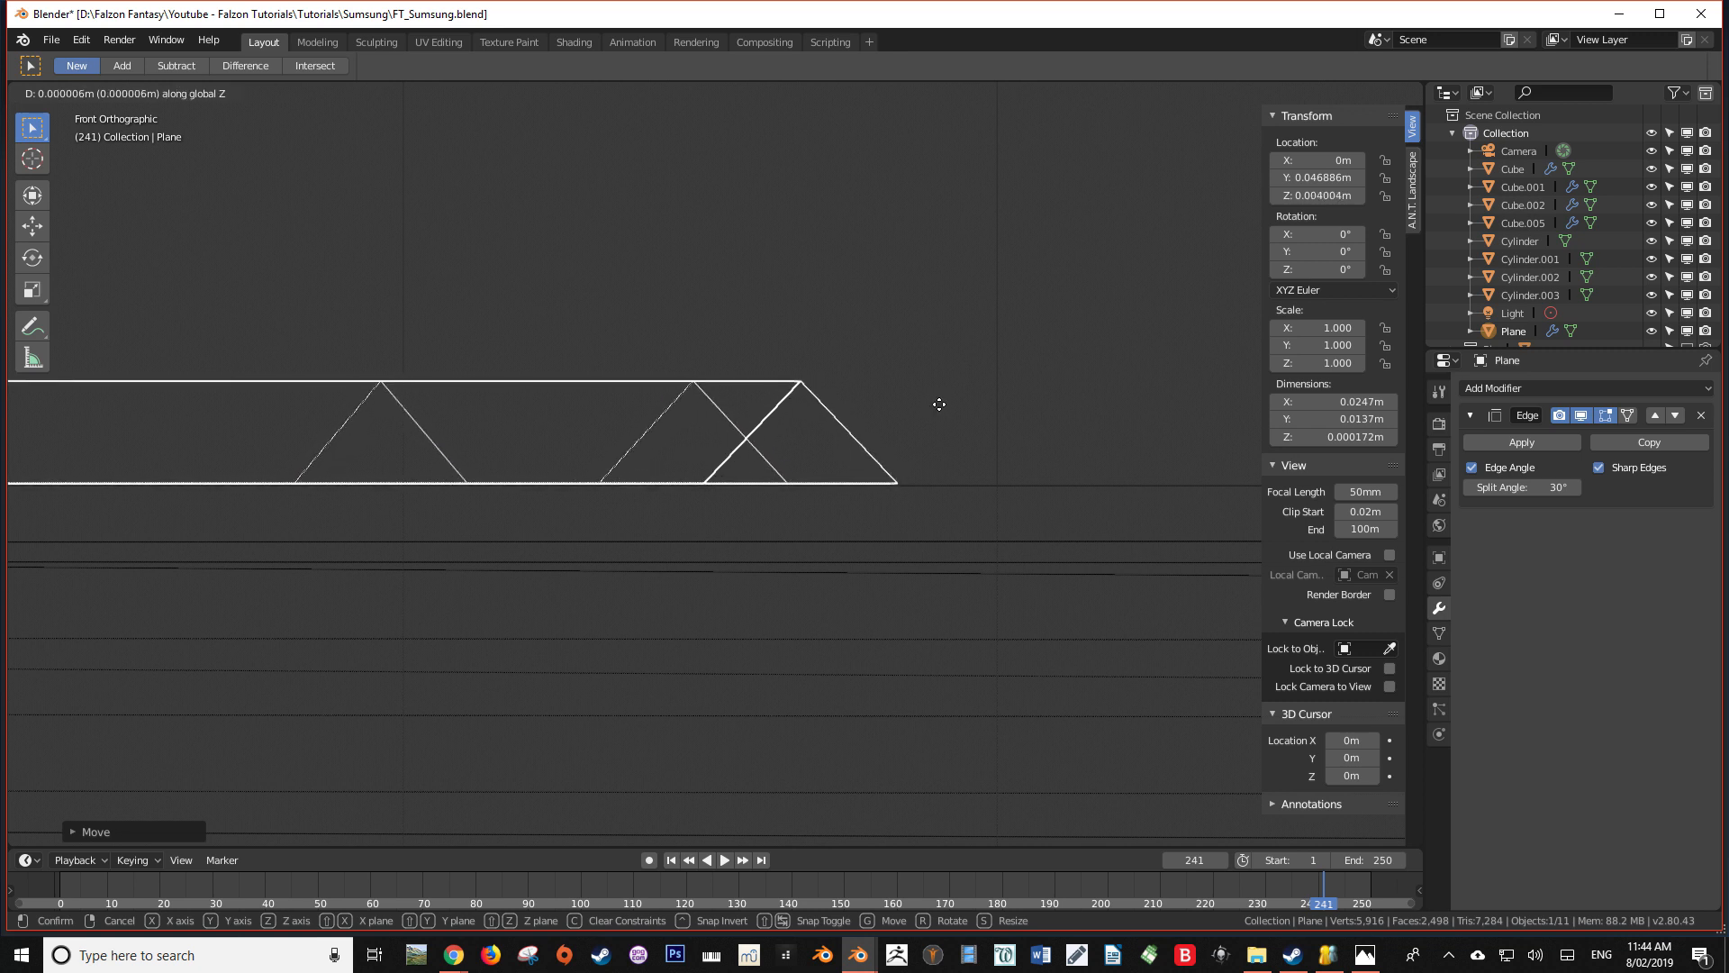
left_click(938, 405)
Examine how the rimmed shapes sit on the phone's back in wireframe, solid and rendered shading
scroll(954, 407, "down", 2)
middle_click_drag(960, 410, 844, 413)
key("Tab")
key("alt+a")
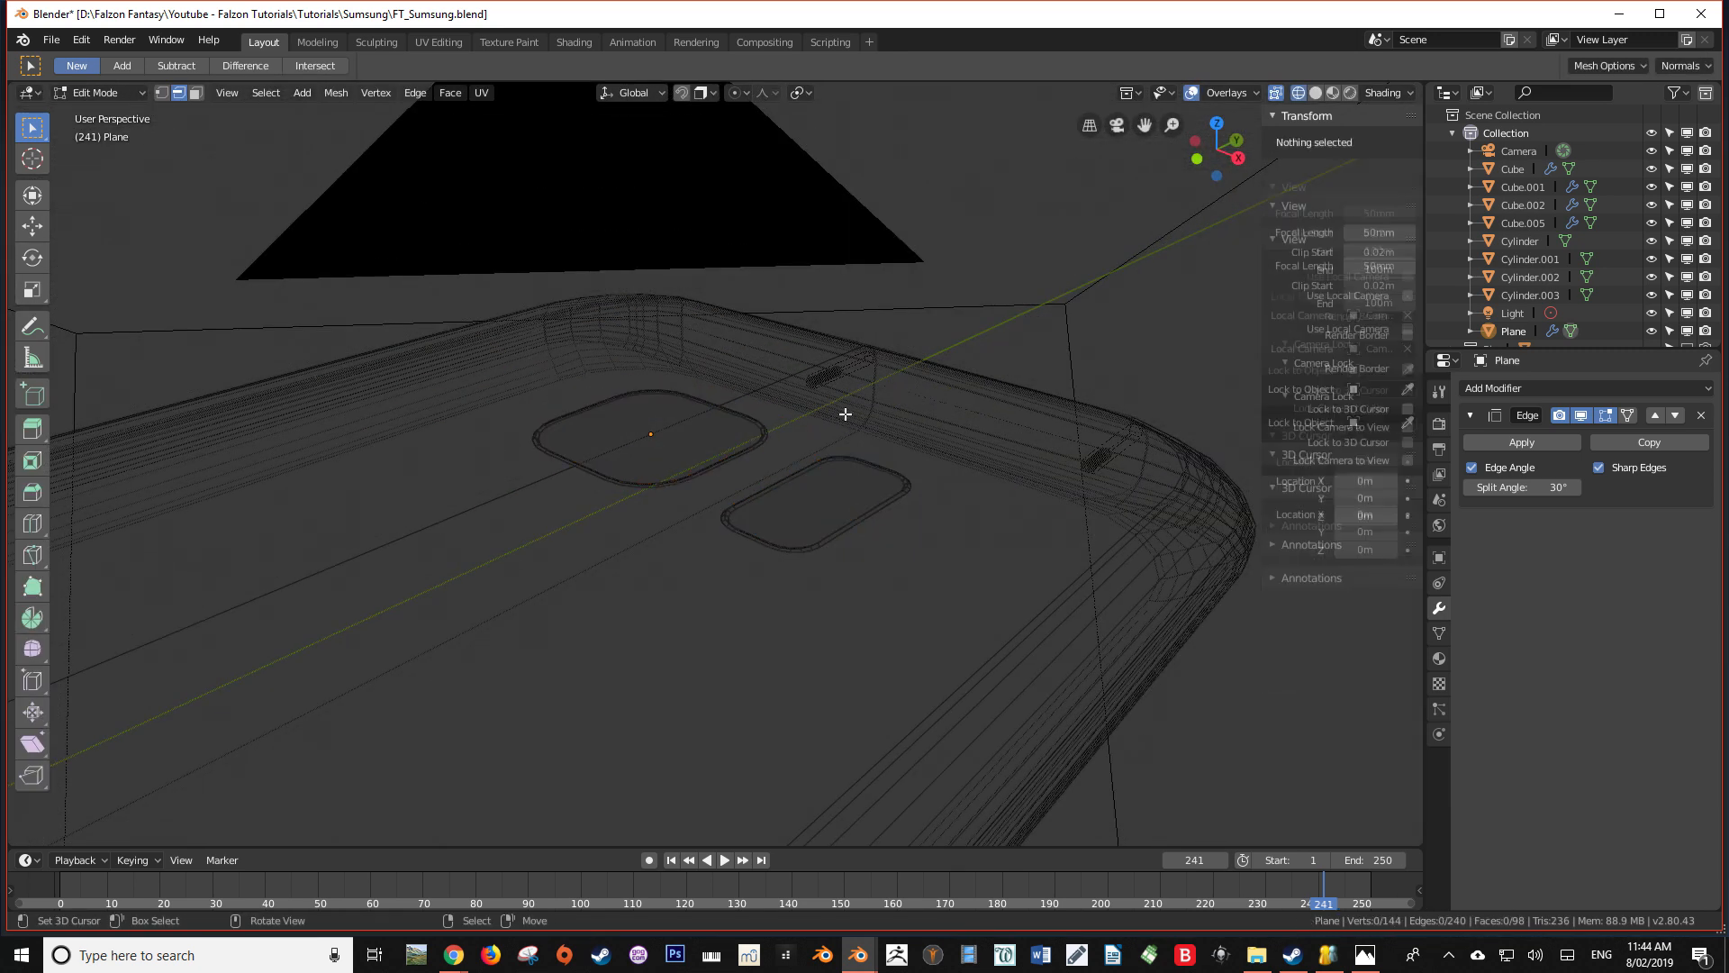
scroll(845, 414, "down", 2)
key("Tab")
key("alt+a")
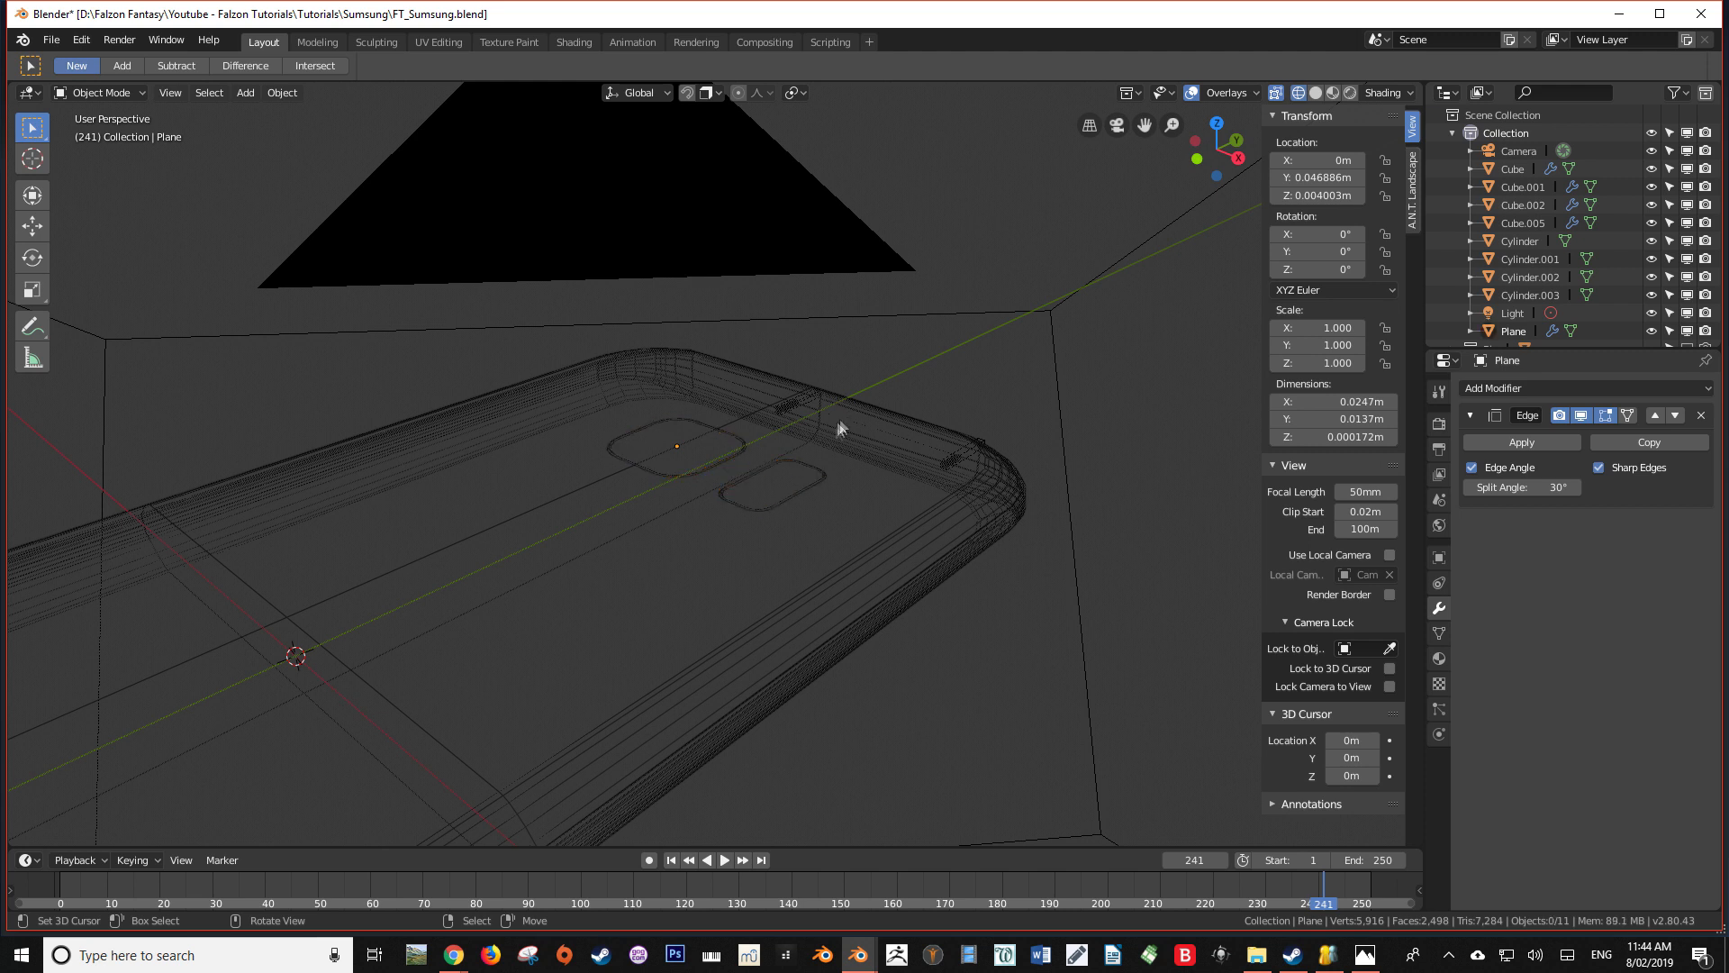
middle_click_drag(841, 424, 879, 522)
scroll(879, 522, "down", 5)
key("z")
middle_click_drag(764, 530, 846, 495)
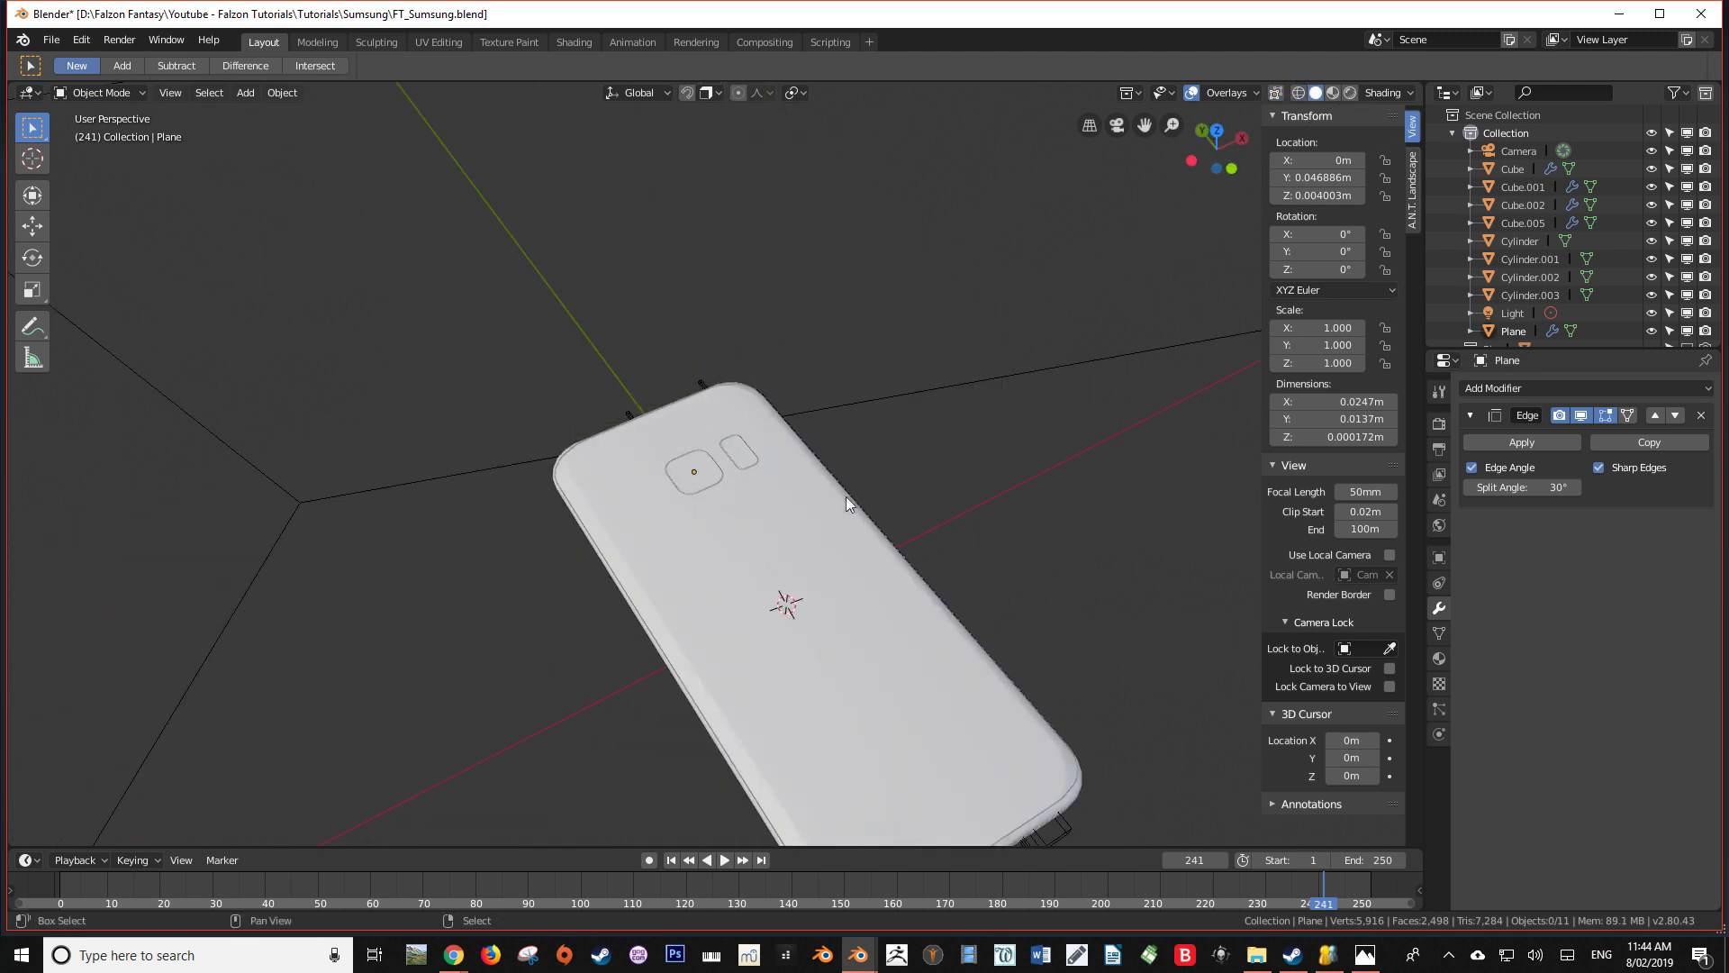
key("shift+z")
mouse_move(808, 567)
middle_mouse_down()
mouse_move(914, 498)
mouse_move(1420, 553)
mouse_move(201, 502)
mouse_move(645, 586)
mouse_move(301, 567)
mouse_move(351, 579)
mouse_move(386, 663)
mouse_move(673, 562)
mouse_move(737, 472)
mouse_move(662, 576)
mouse_move(722, 683)
mouse_move(1138, 594)
mouse_move(704, 586)
mouse_move(386, 745)
mouse_move(398, 656)
mouse_move(397, 703)
middle_mouse_up()
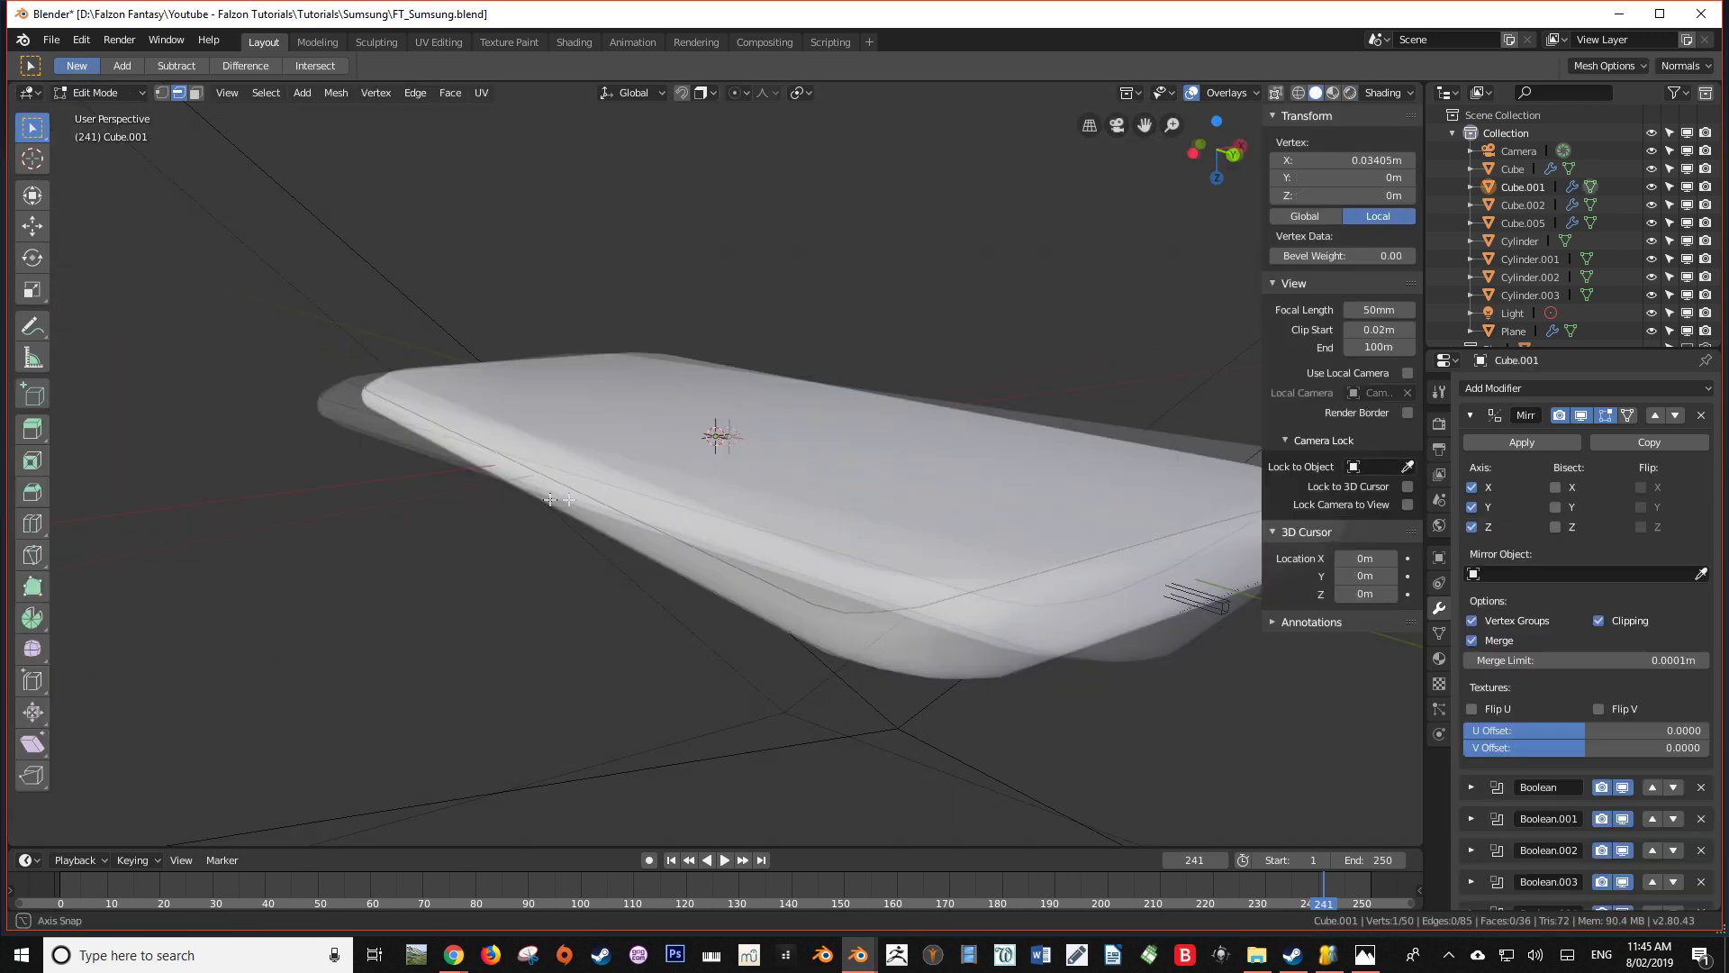
Add a loop cut across the phone body's short end beside the small hole and flatten it with zero scale along X
mouse_move(558, 507)
middle_mouse_down()
mouse_move(495, 491)
mouse_move(700, 563)
mouse_move(705, 528)
middle_mouse_up()
key("ctrl+r")
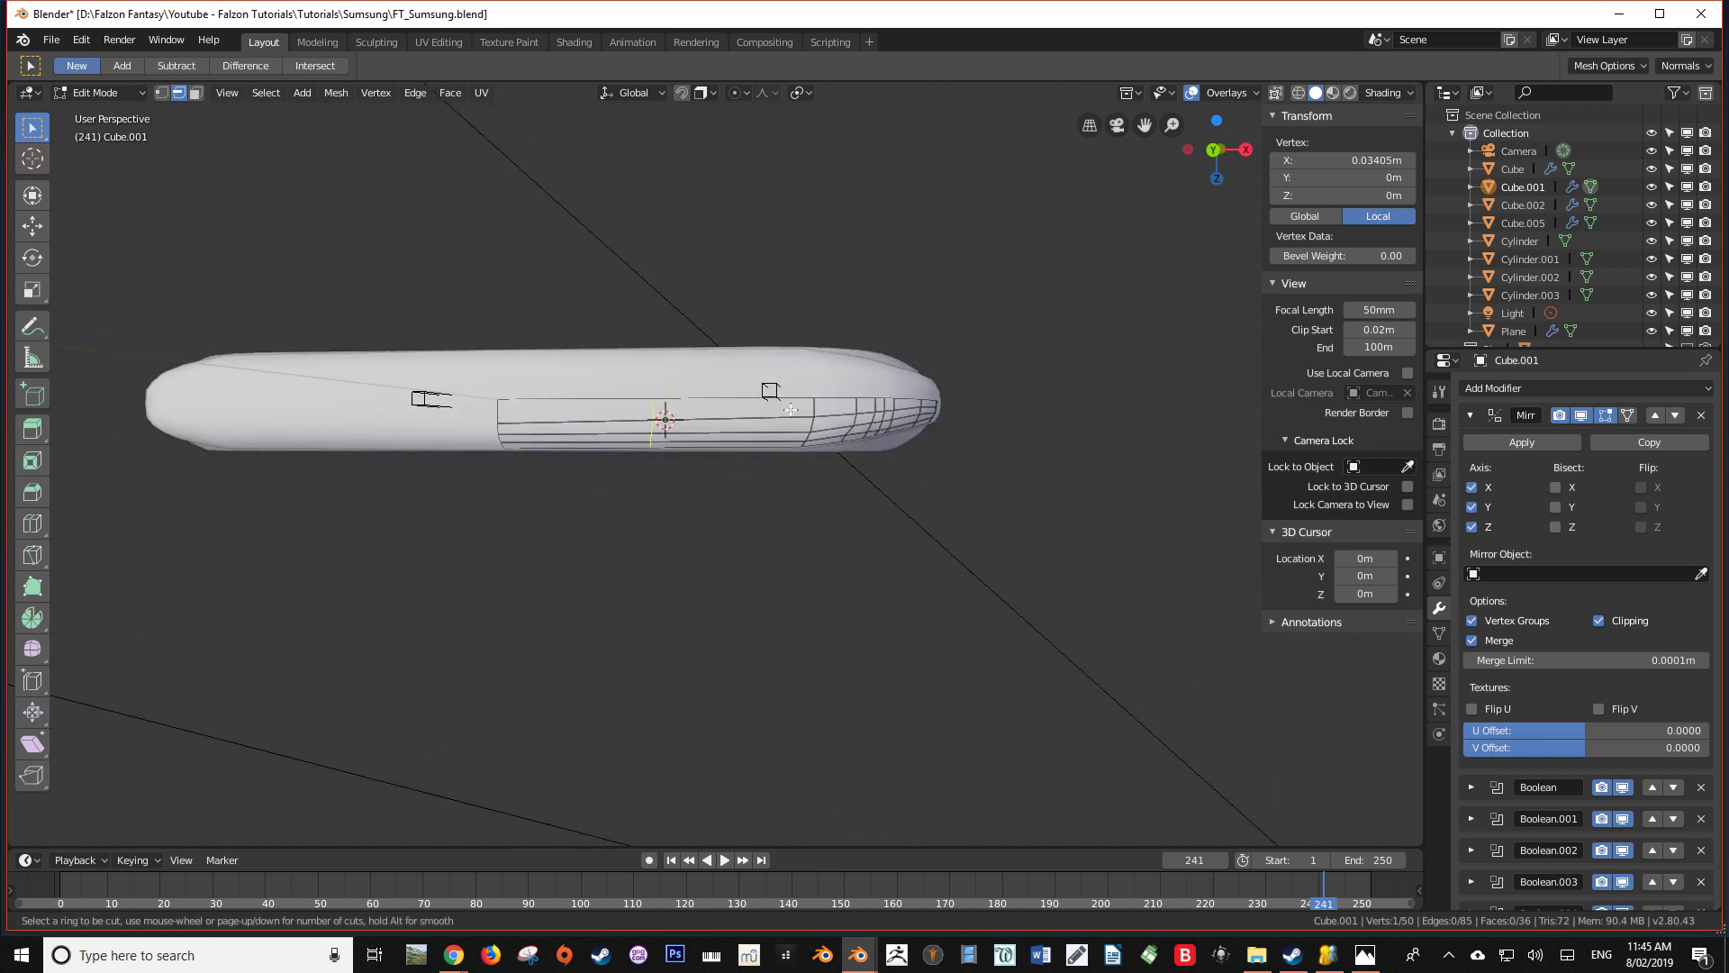
left_click(792, 408)
left_click(927, 401)
key("s")
key("x")
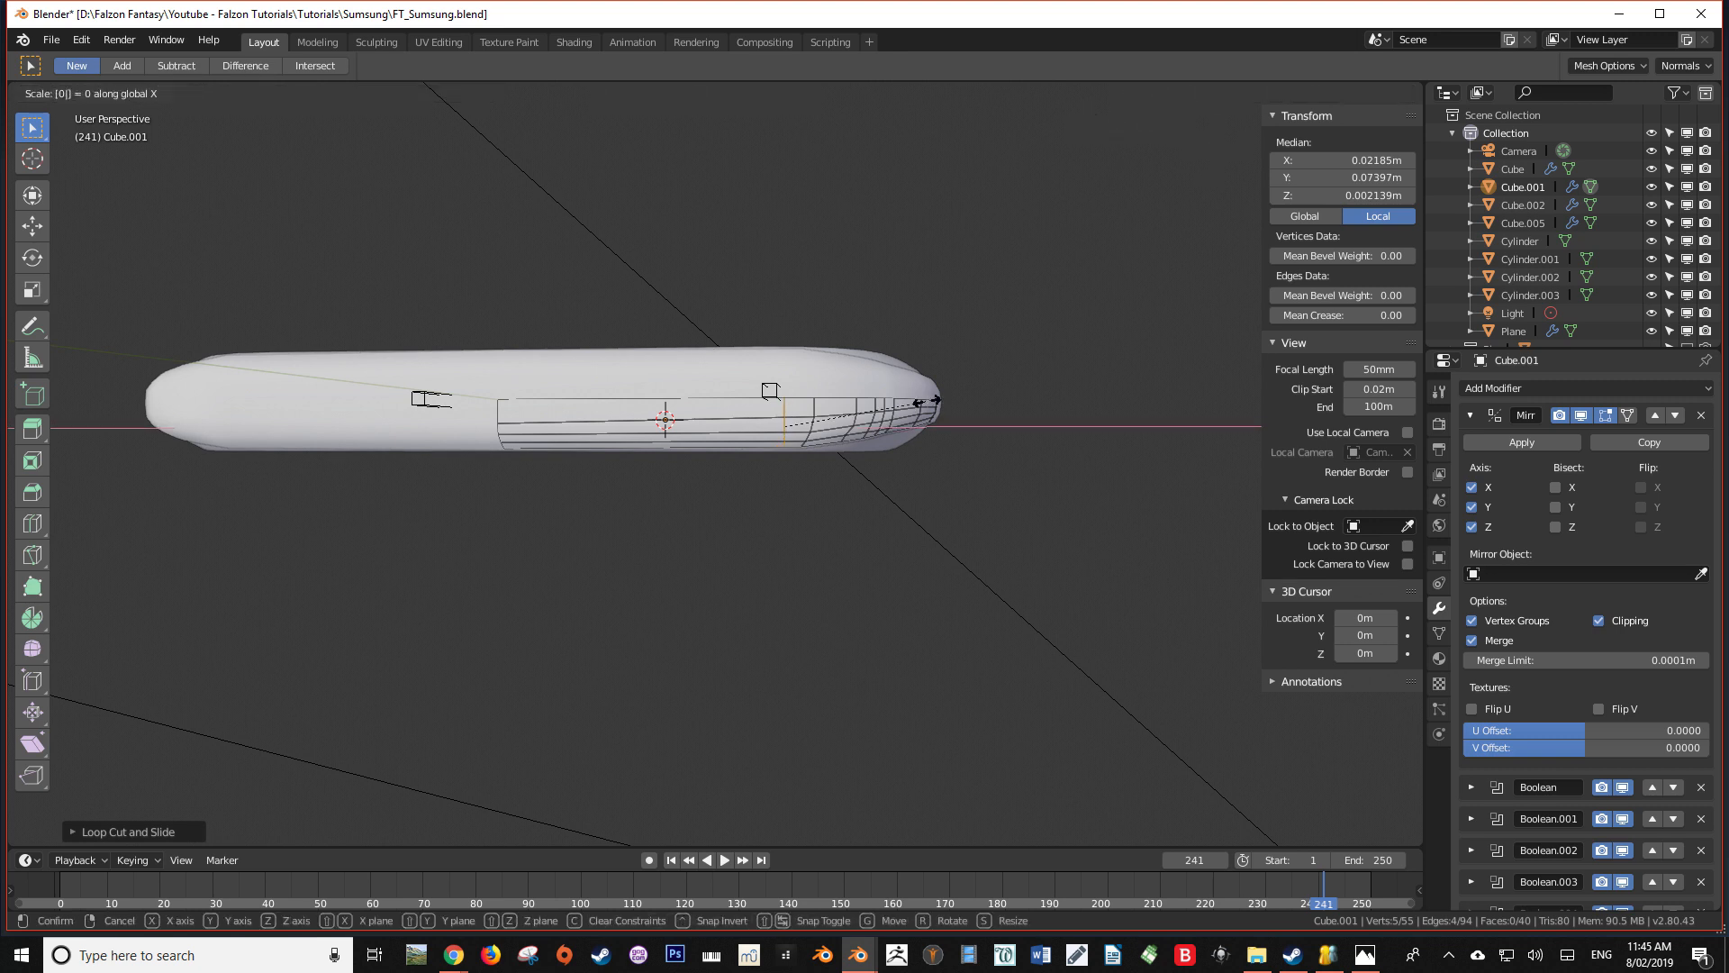
key("Return")
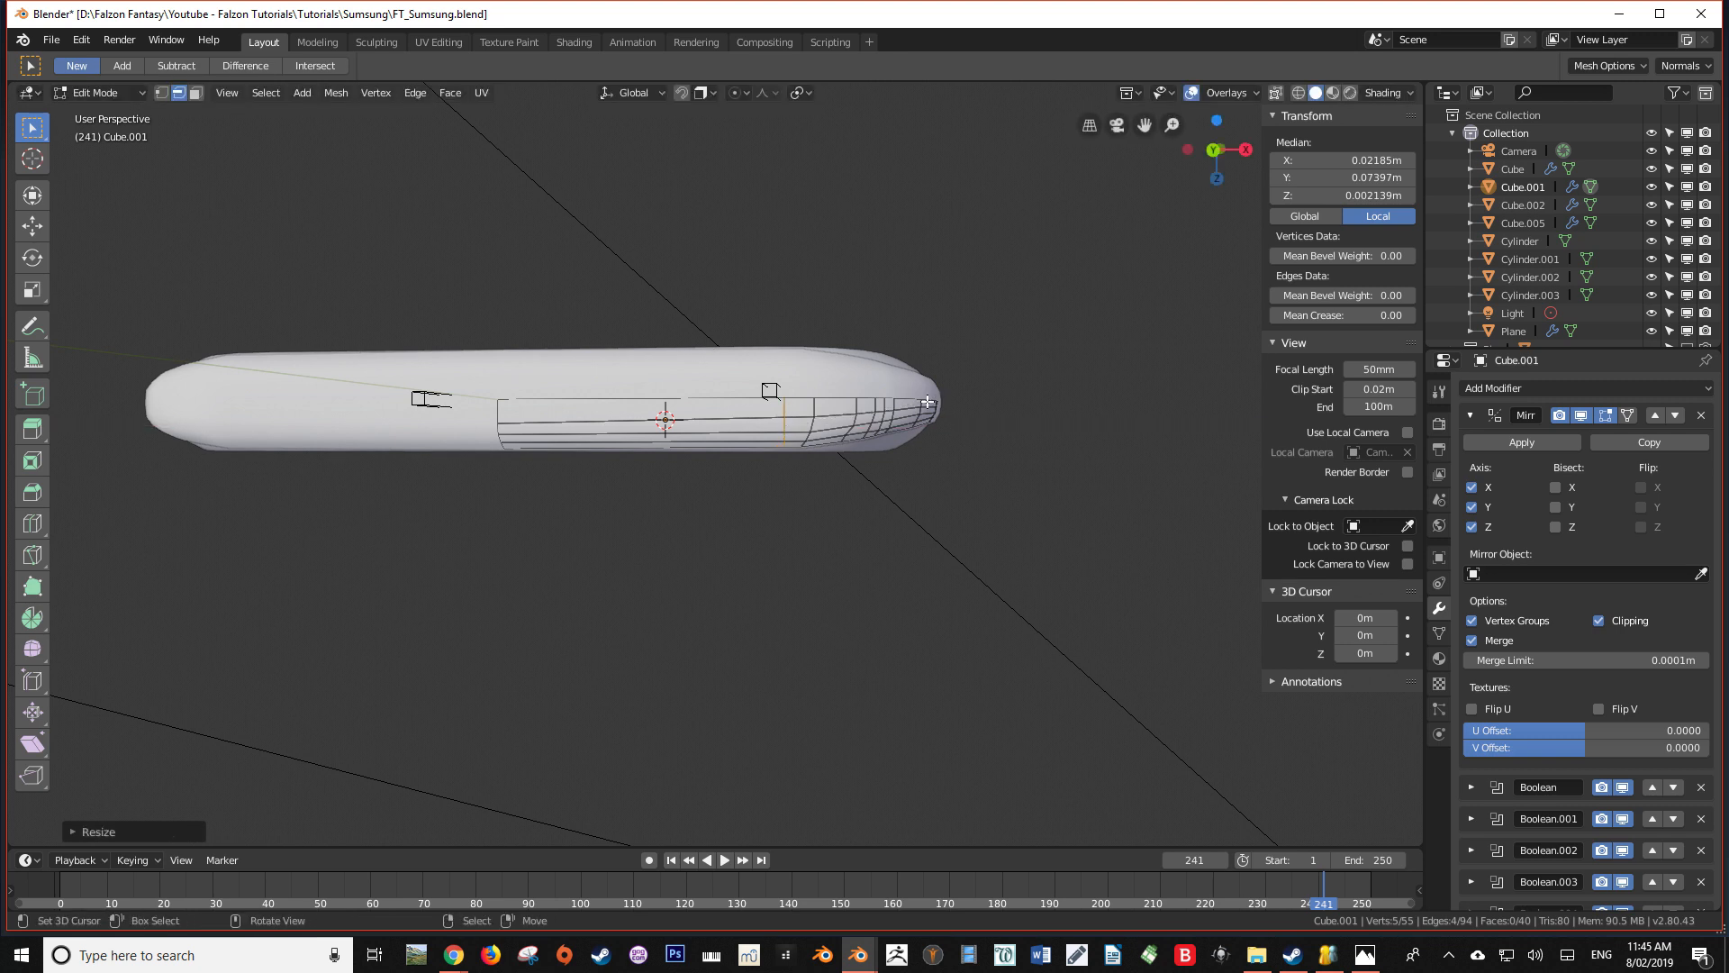
Add a loop cut between the previous loop and the rounded corner on the body's short end, flattened with zero scale along X
scroll(865, 435, "up", 2)
key("ctrl+r")
left_click(848, 379)
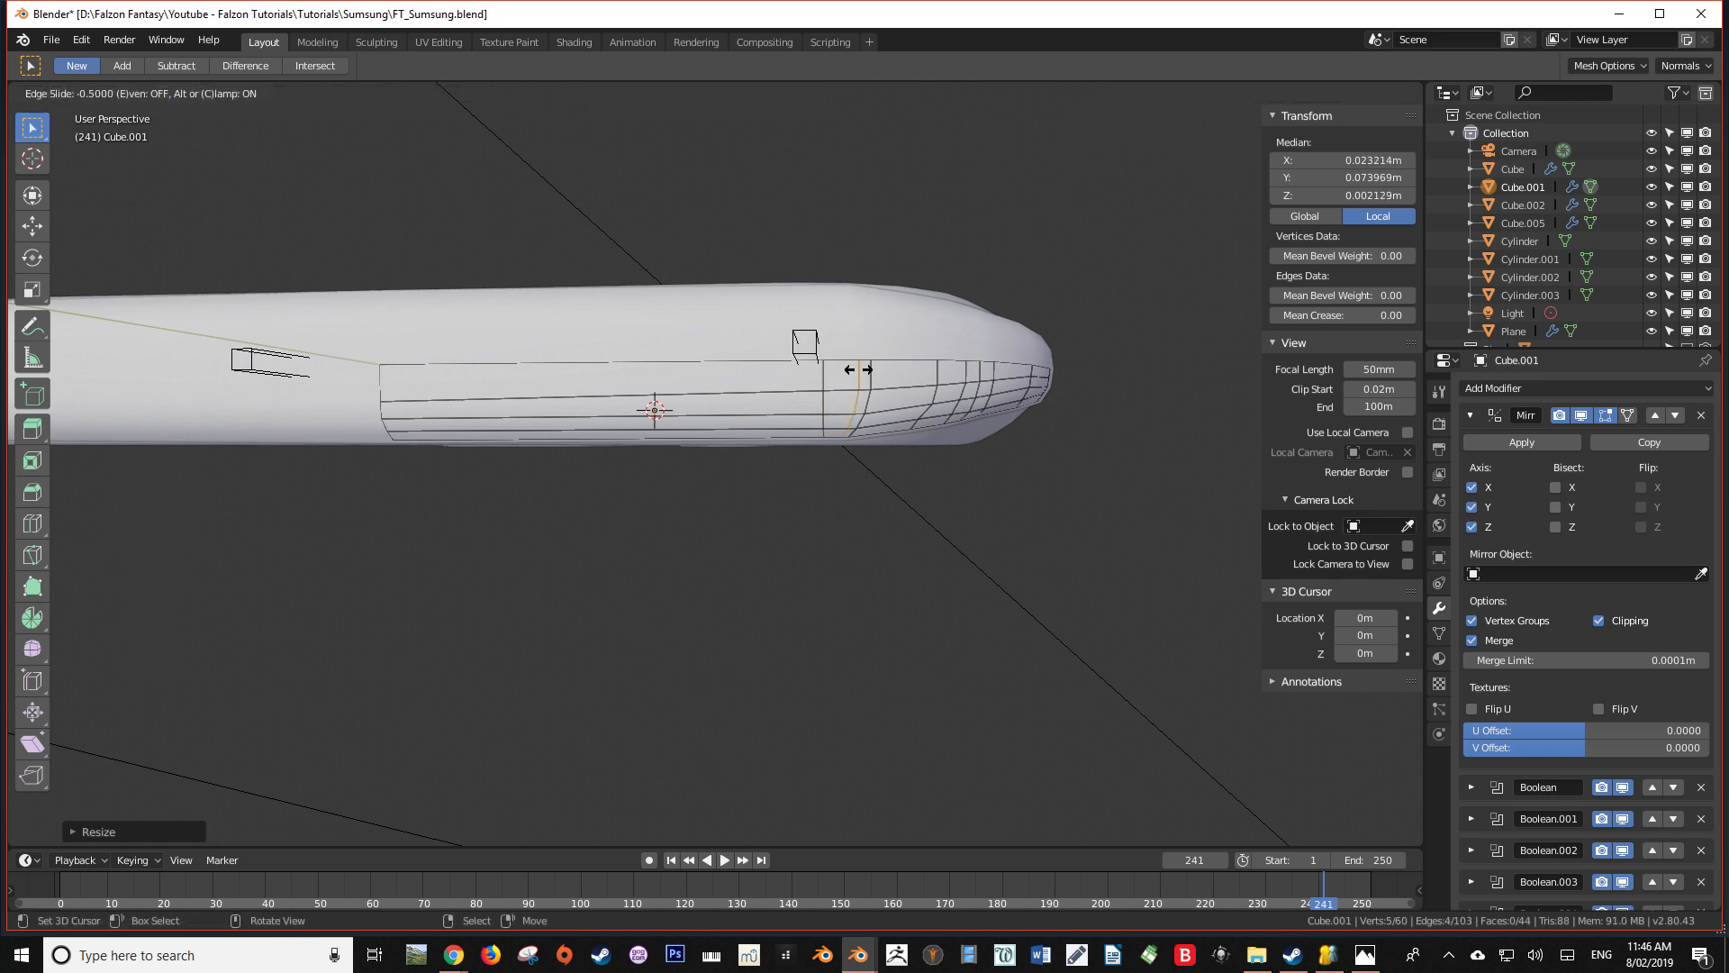
left_click(858, 369)
key("s")
key("x")
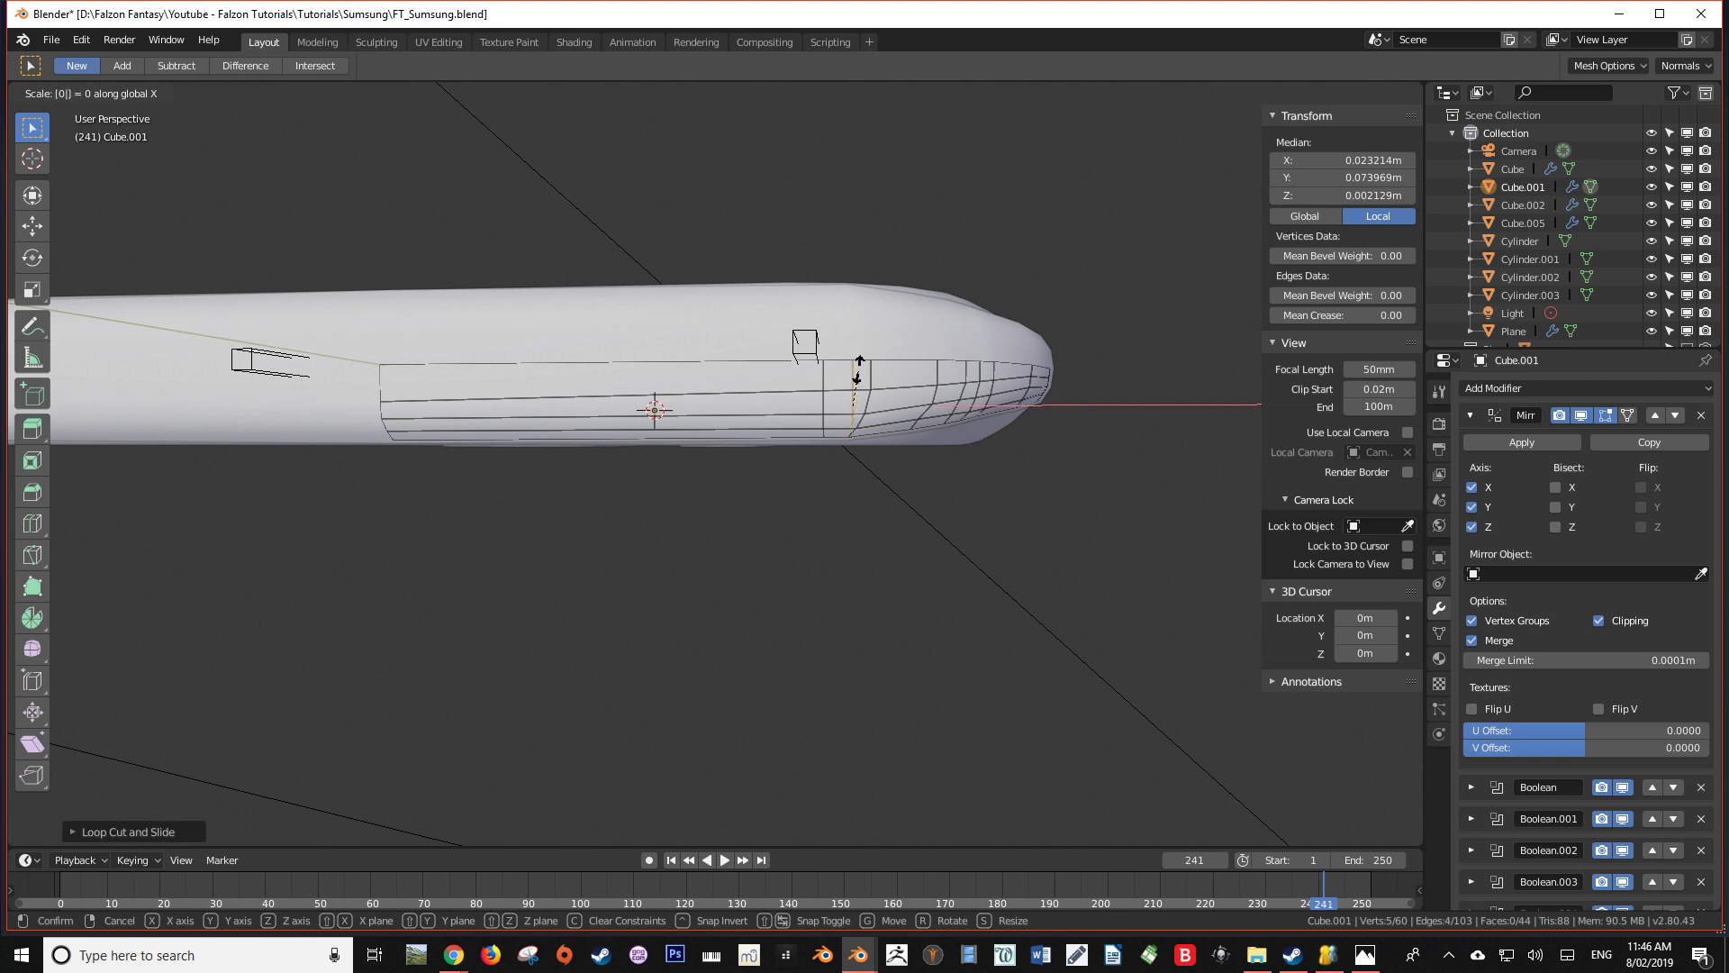
key("Return")
Shift the new loop along X to a median of 0.022743 m and the neighbouring inner loop to 0.02098 m
key("g")
key("x")
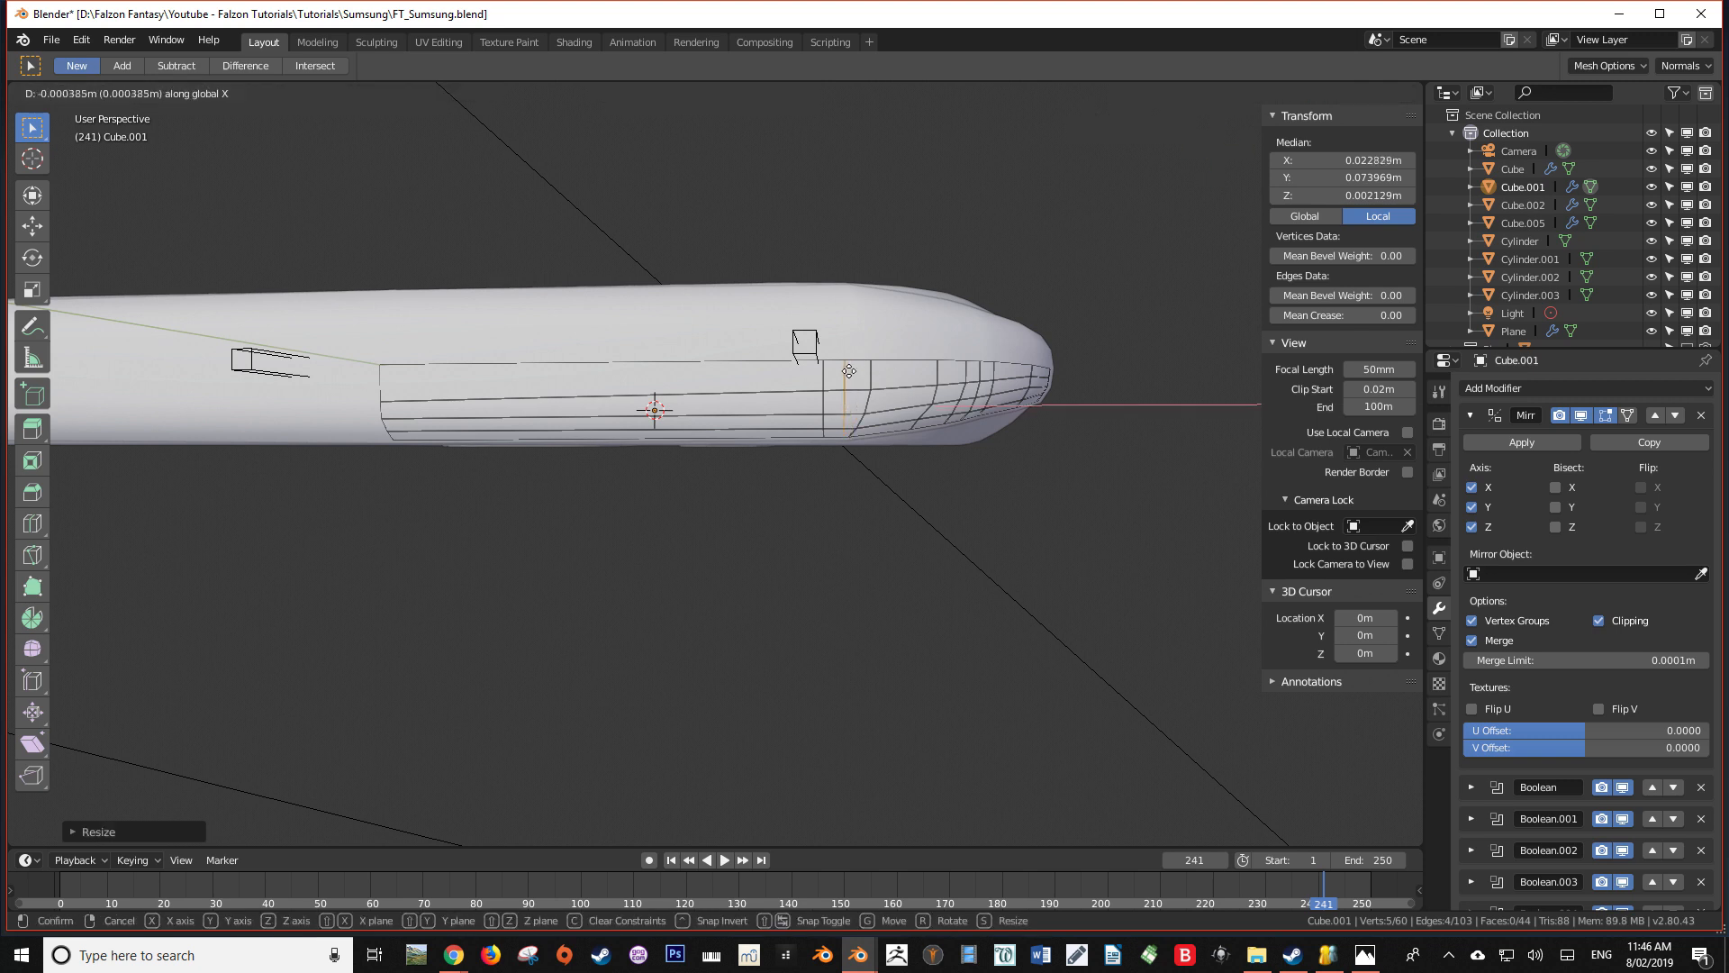
left_click(854, 371)
middle_click_drag(852, 371, 805, 775)
scroll(815, 468, "down", 4)
scroll(811, 388, "up", 3)
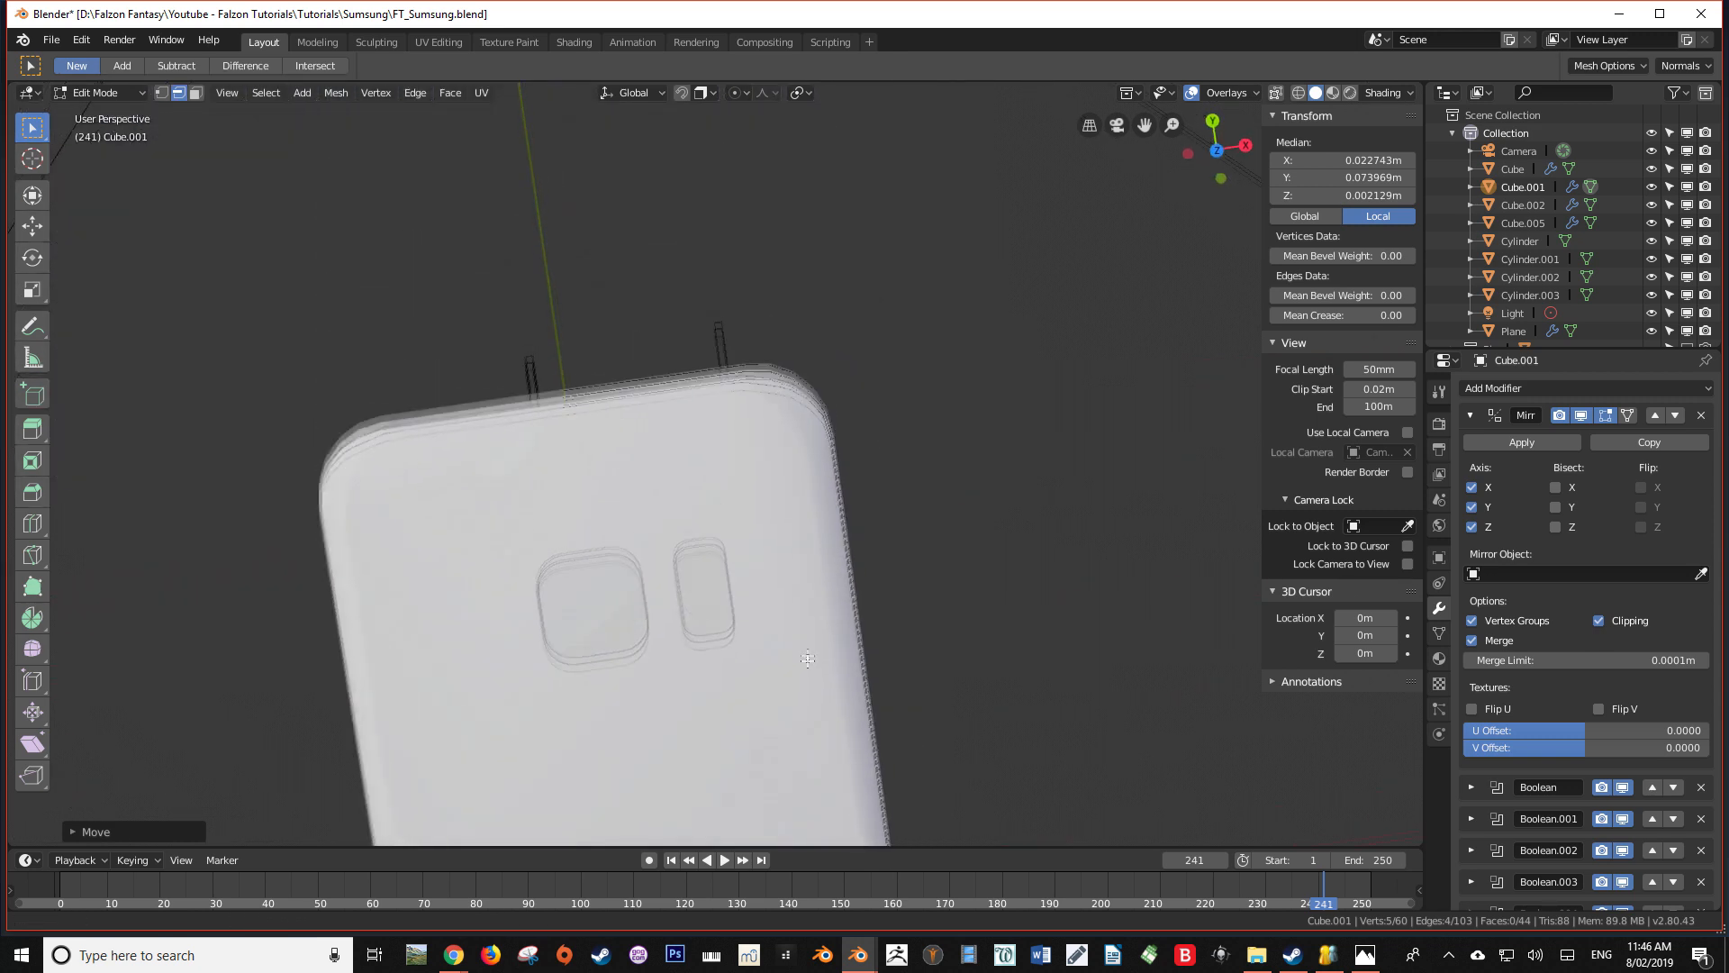
scroll(806, 451, "up", 6)
middle_click_drag(807, 172, 819, 494, "shift")
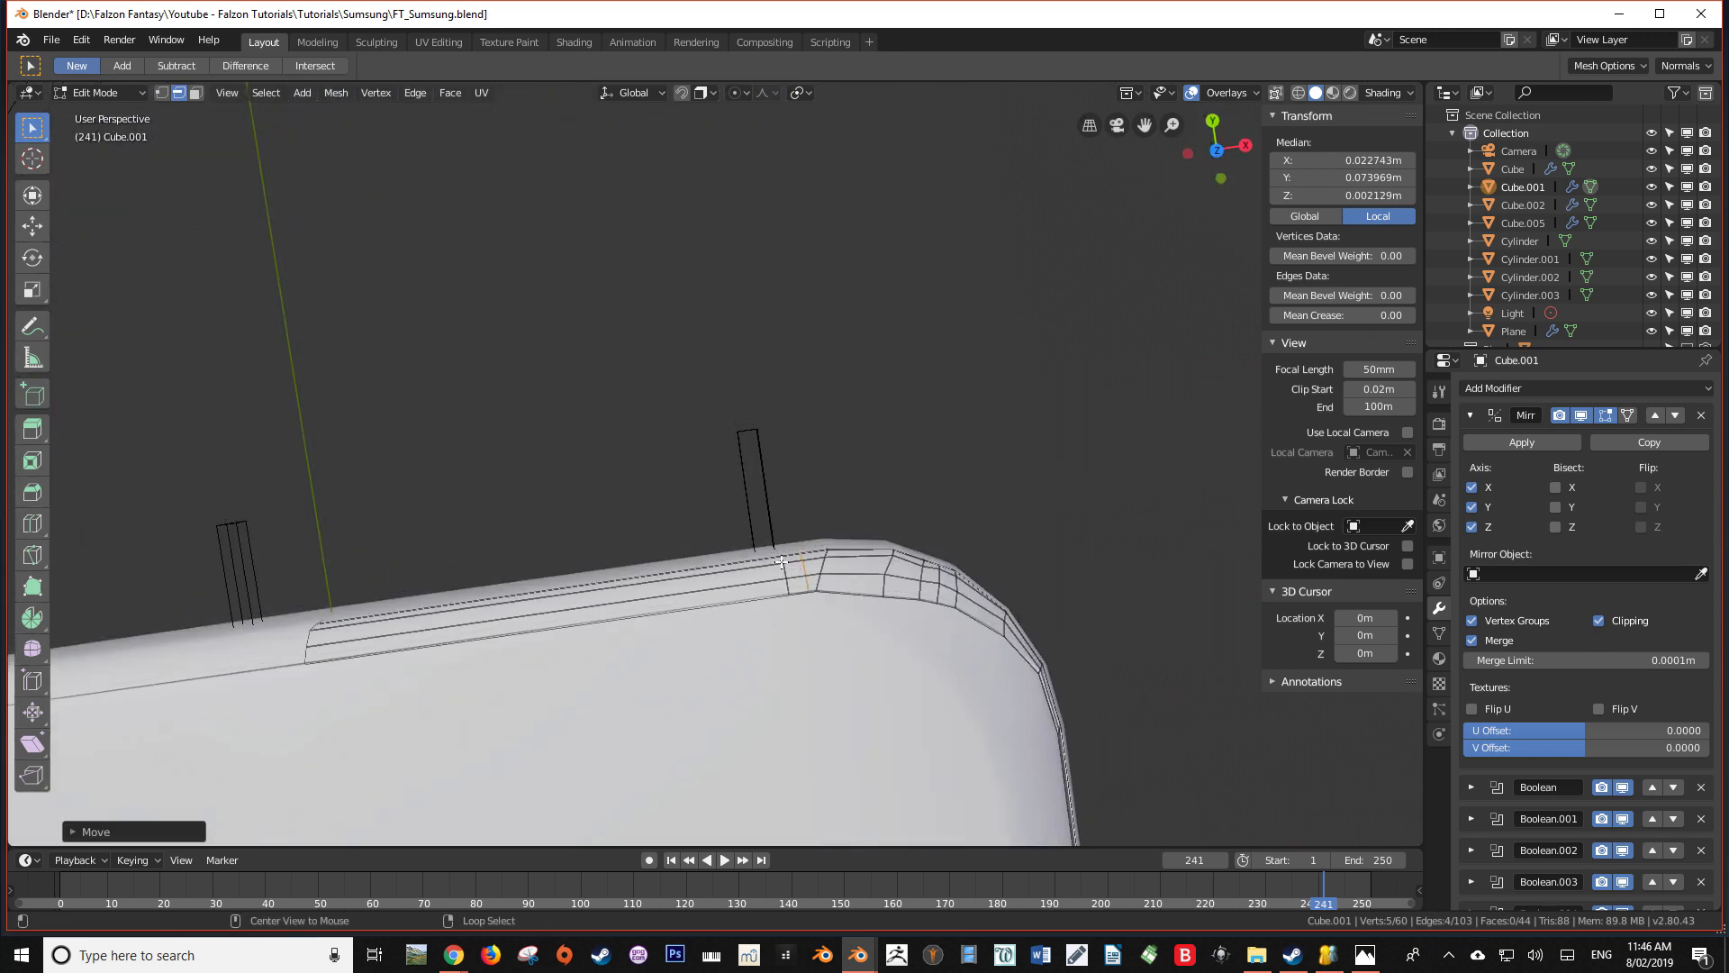
left_click(786, 567, "alt")
key("g")
key("x")
left_click(764, 560)
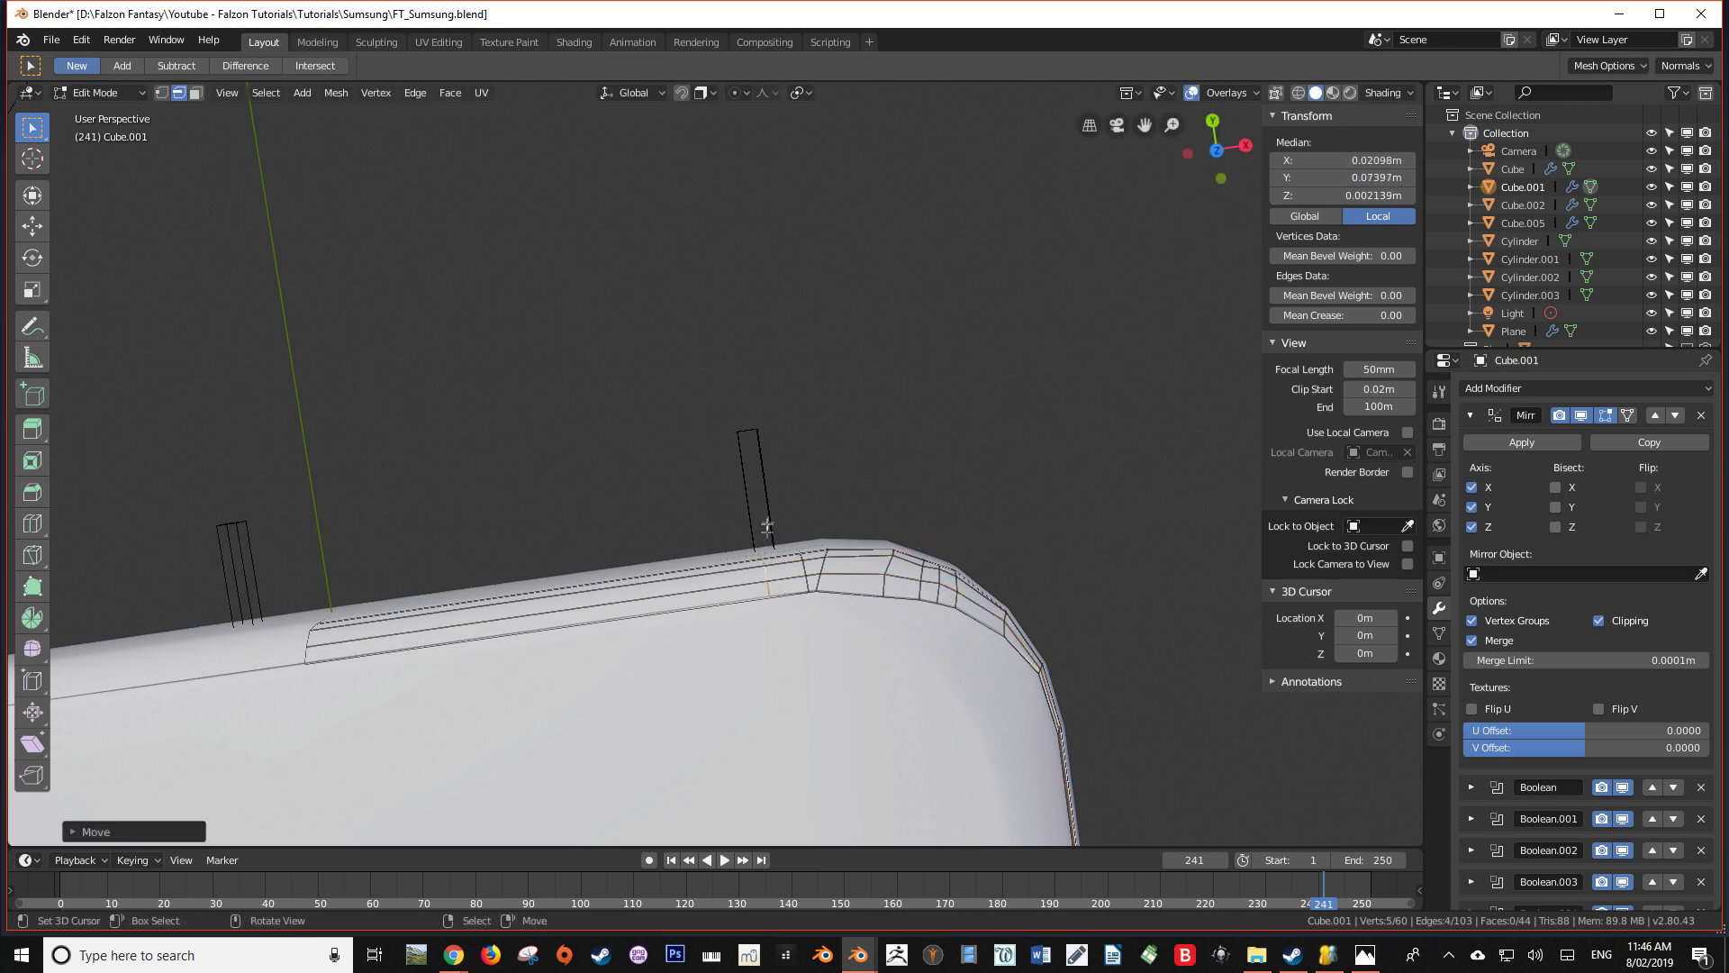
In Object Mode, move the small cylinder cutter beside those loops along X to 0.019148 m
key("Tab")
left_click(770, 518)
key("g")
key("x")
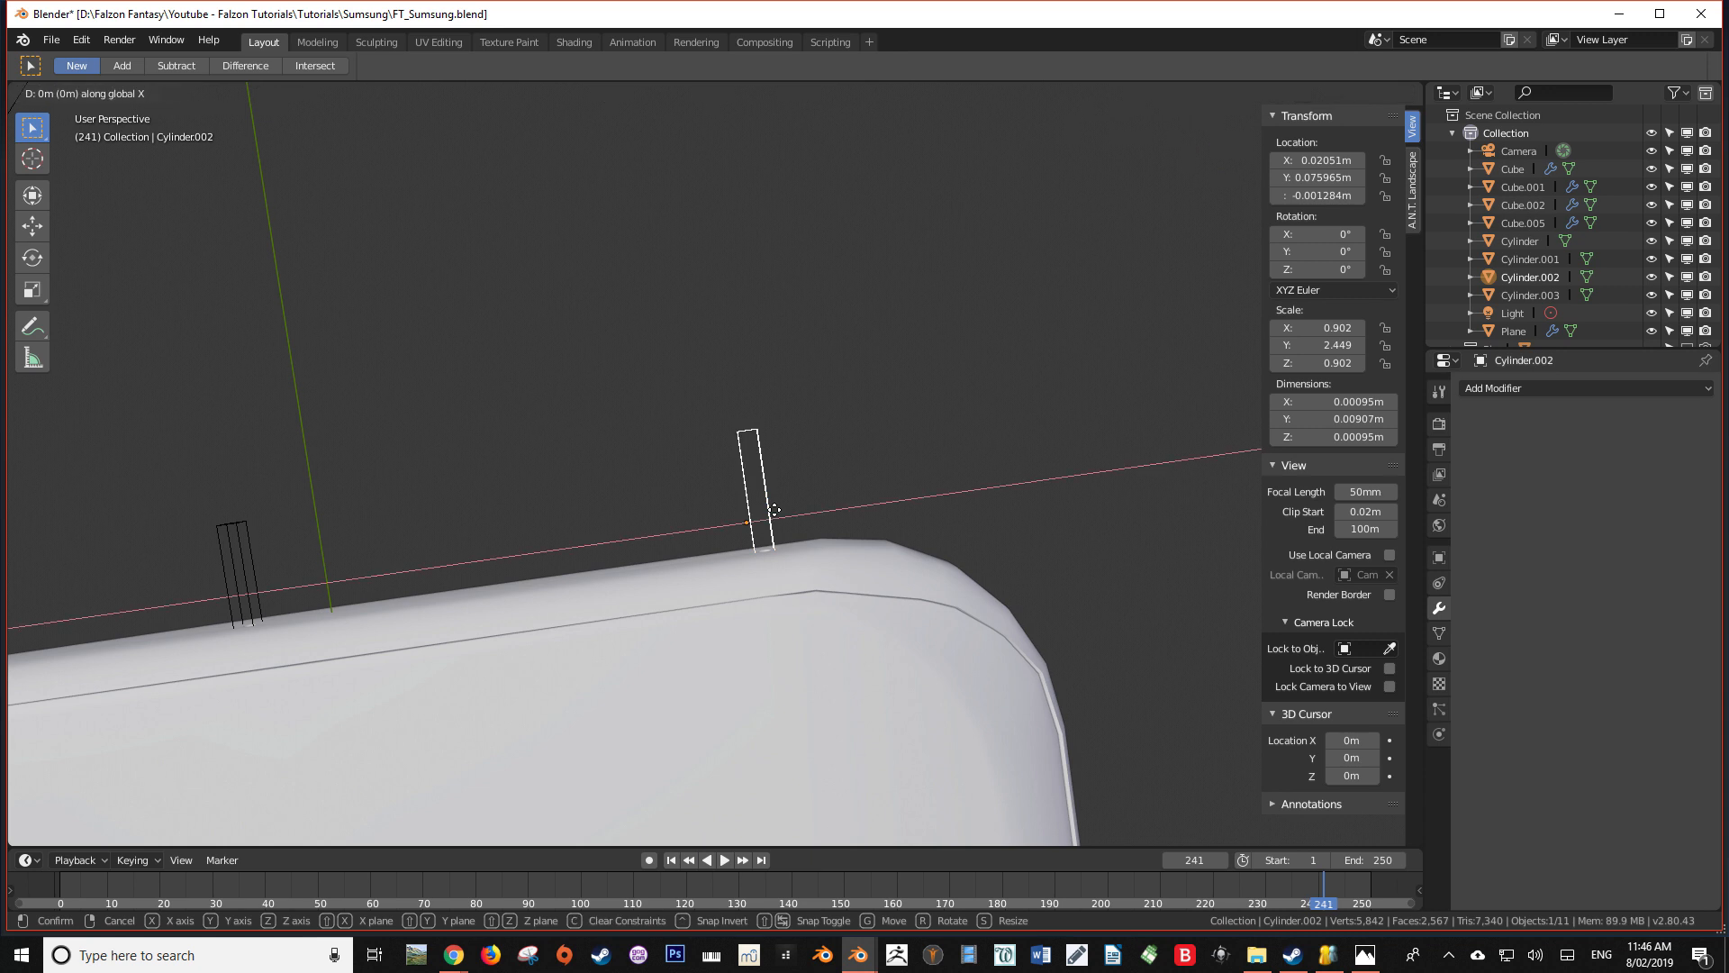
left_click(748, 510)
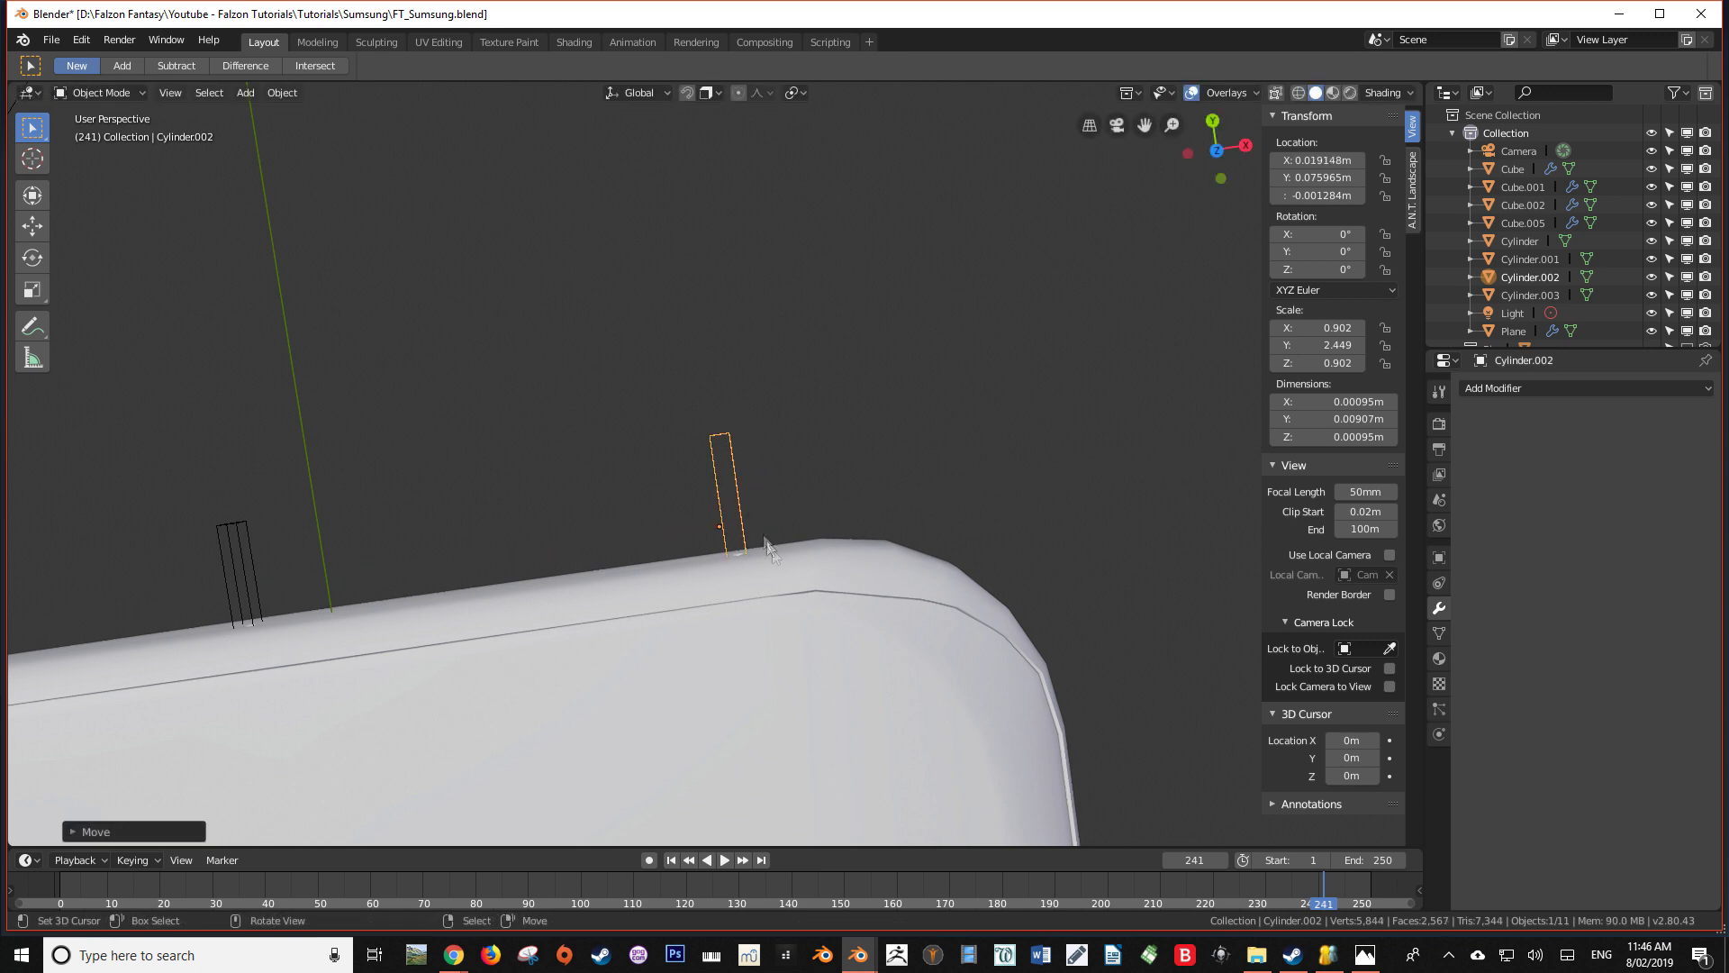
Edit the phone body's mesh and turn on the Mirror modifier's on-cage display to show its loops around the opposite short end
left_click(780, 576)
key("Tab")
middle_click_drag(780, 574, 833, 337)
key("Tab")
key("Tab")
middle_click_drag(486, 591, 725, 562)
left_click(1632, 414)
scroll(890, 619, "up", 5)
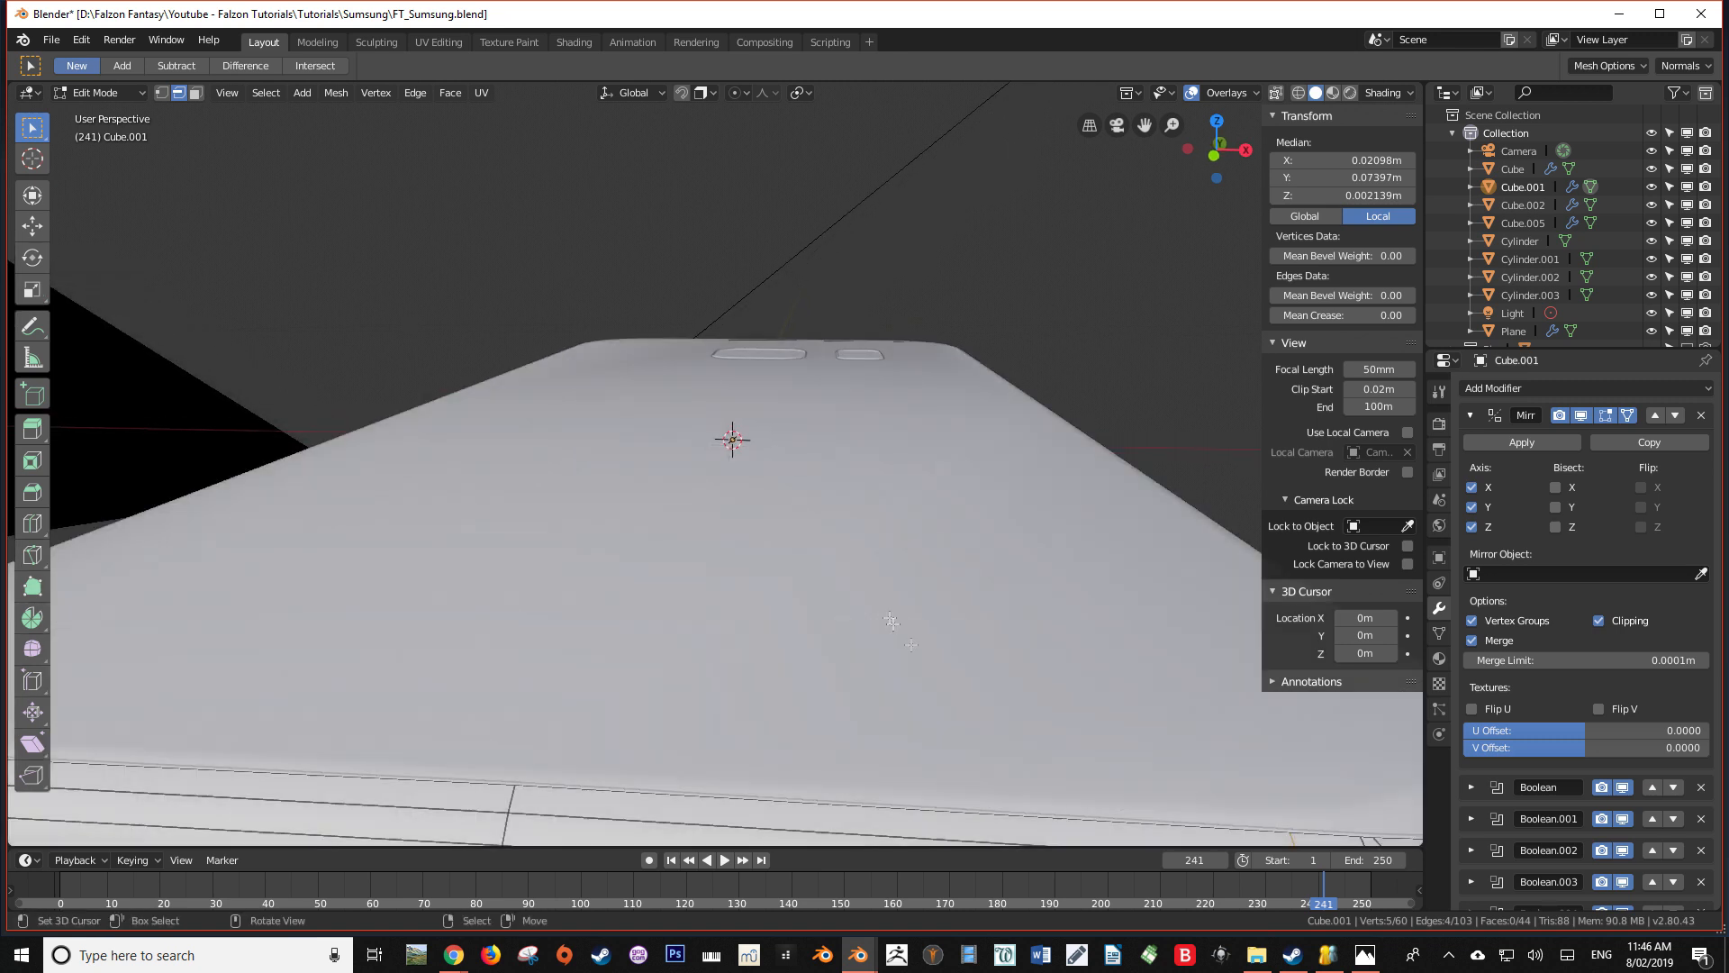
scroll(892, 559, "down", 3)
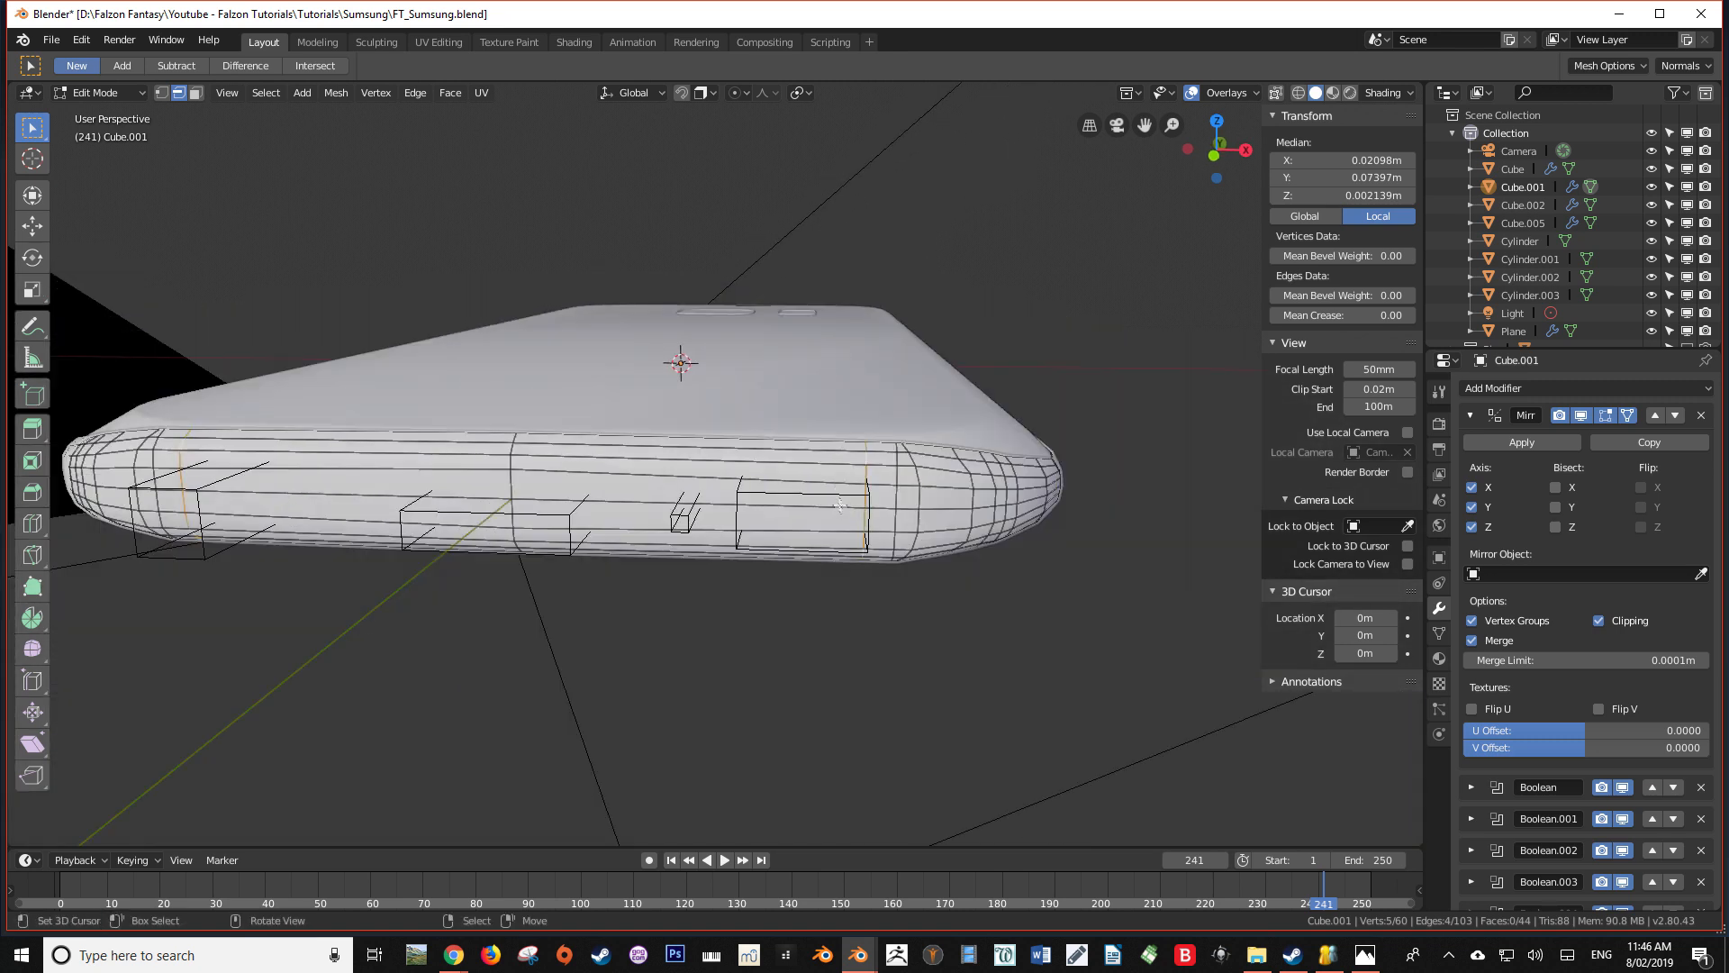
In Object Mode, move the speaker slot cutter along X to 0.013257 m, away from the rounded corner
key("Tab")
left_click(837, 503)
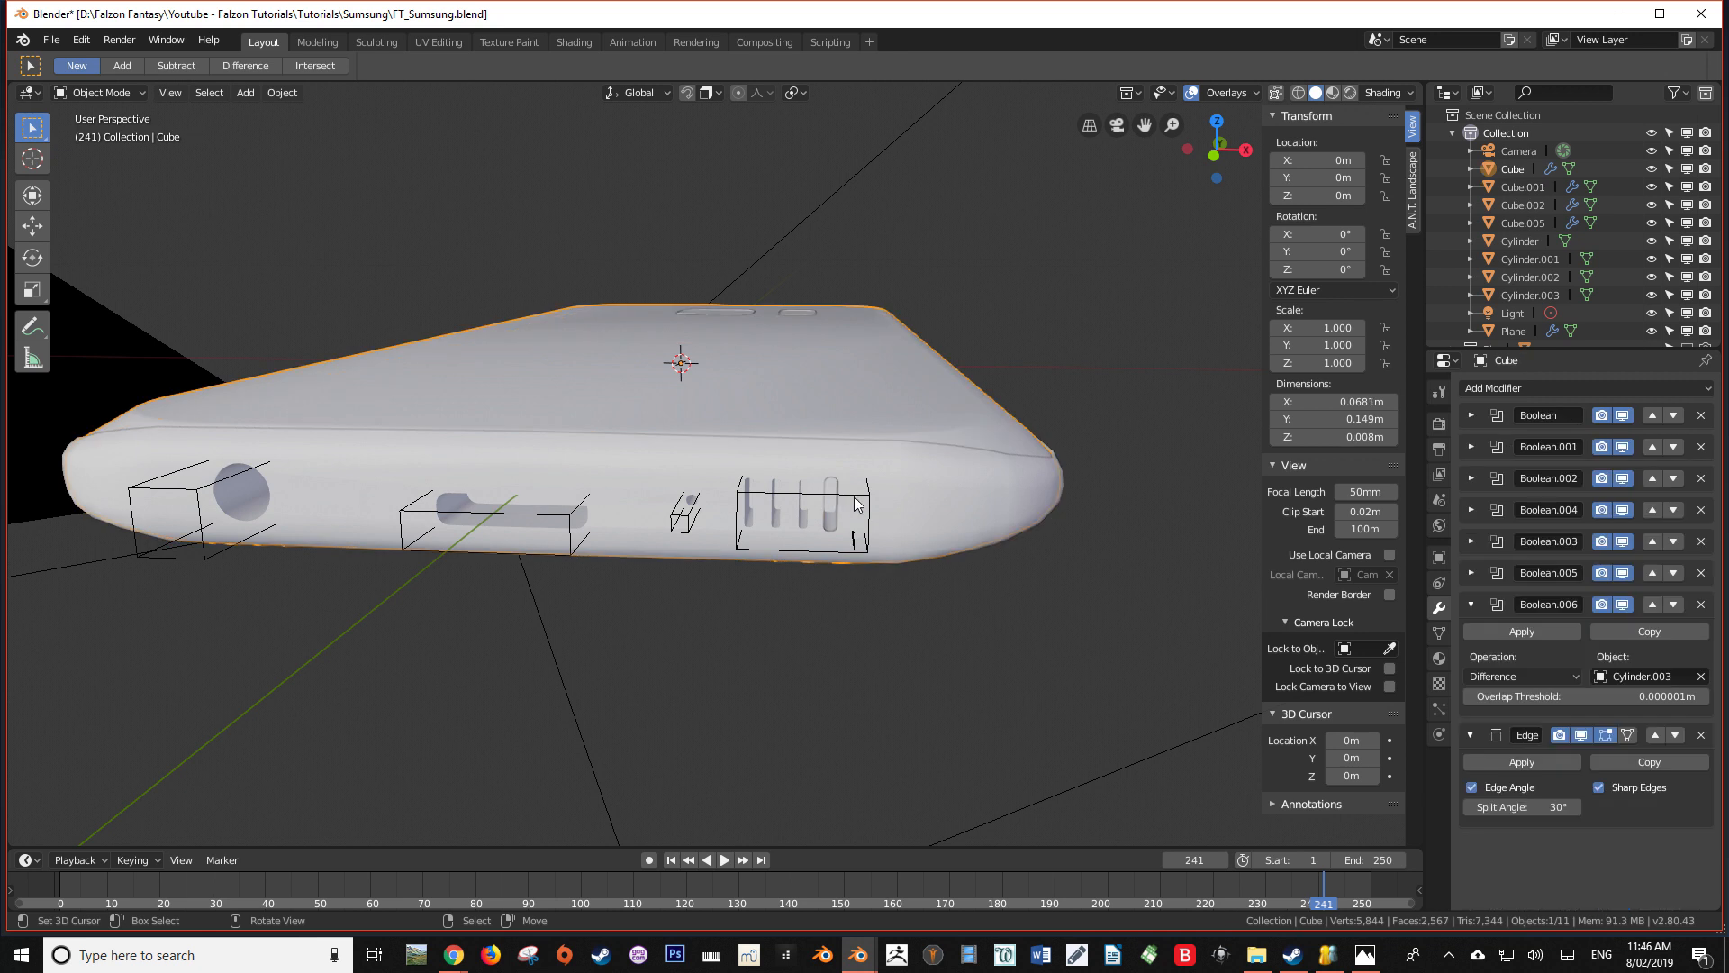
left_click(853, 496)
key("g")
key("x")
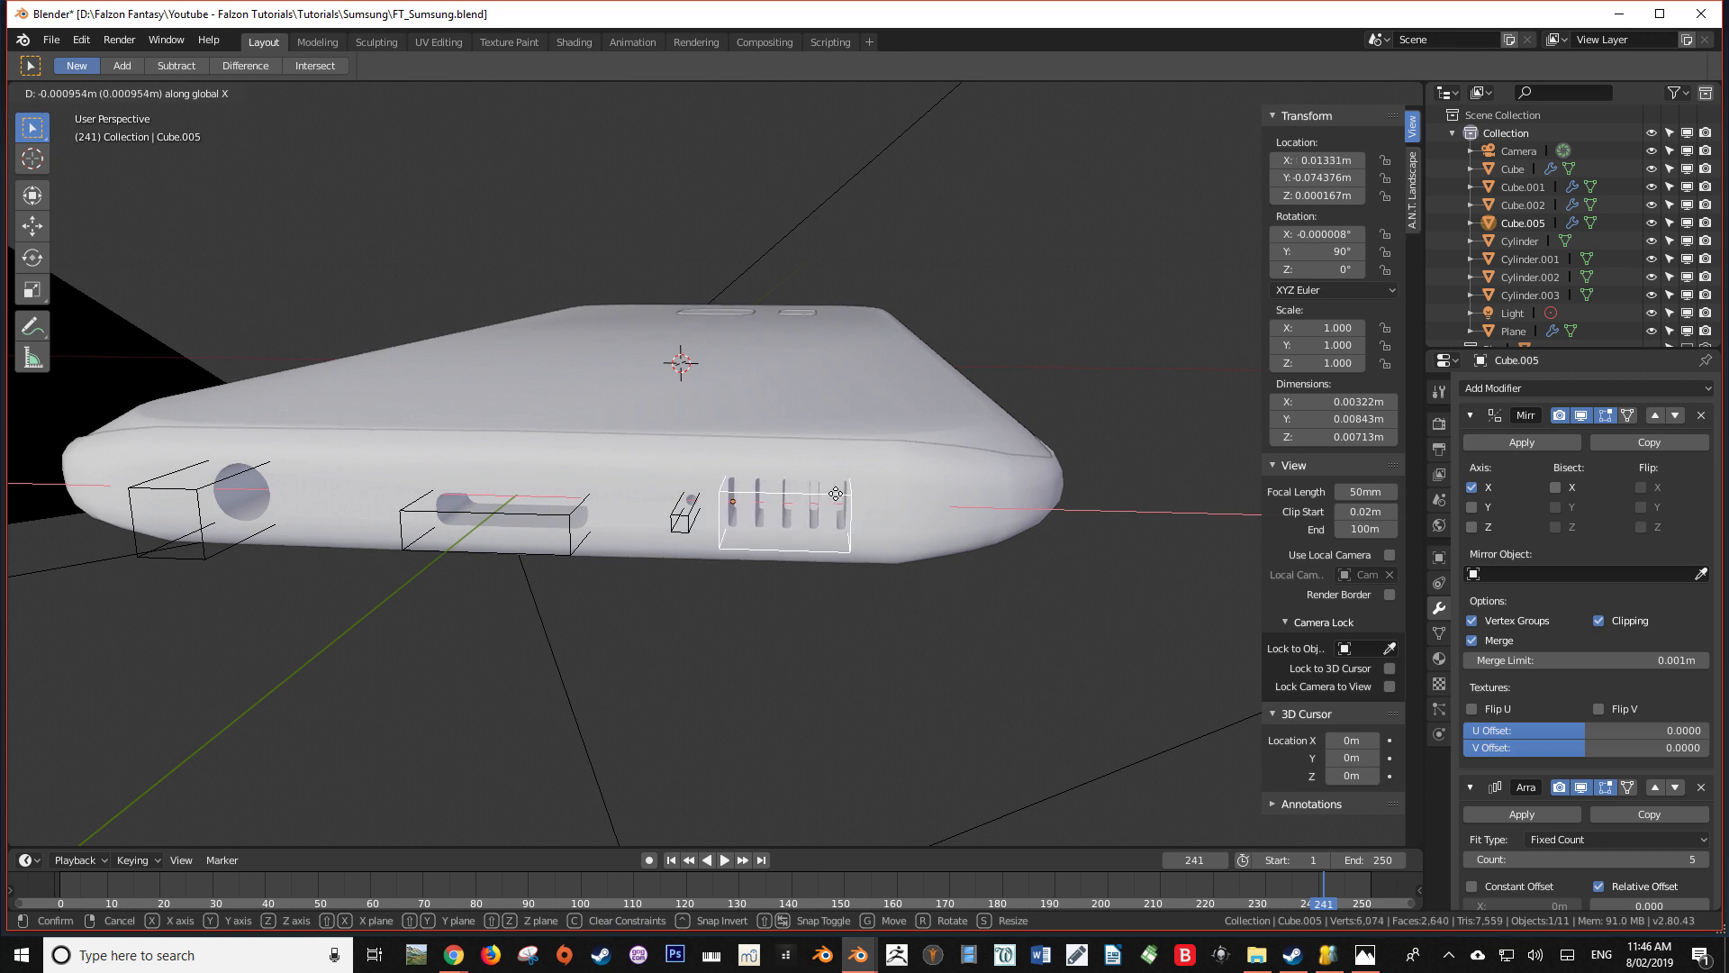
left_click(841, 501)
middle_click_drag(873, 614, 851, 575)
key("Tab")
key("Tab")
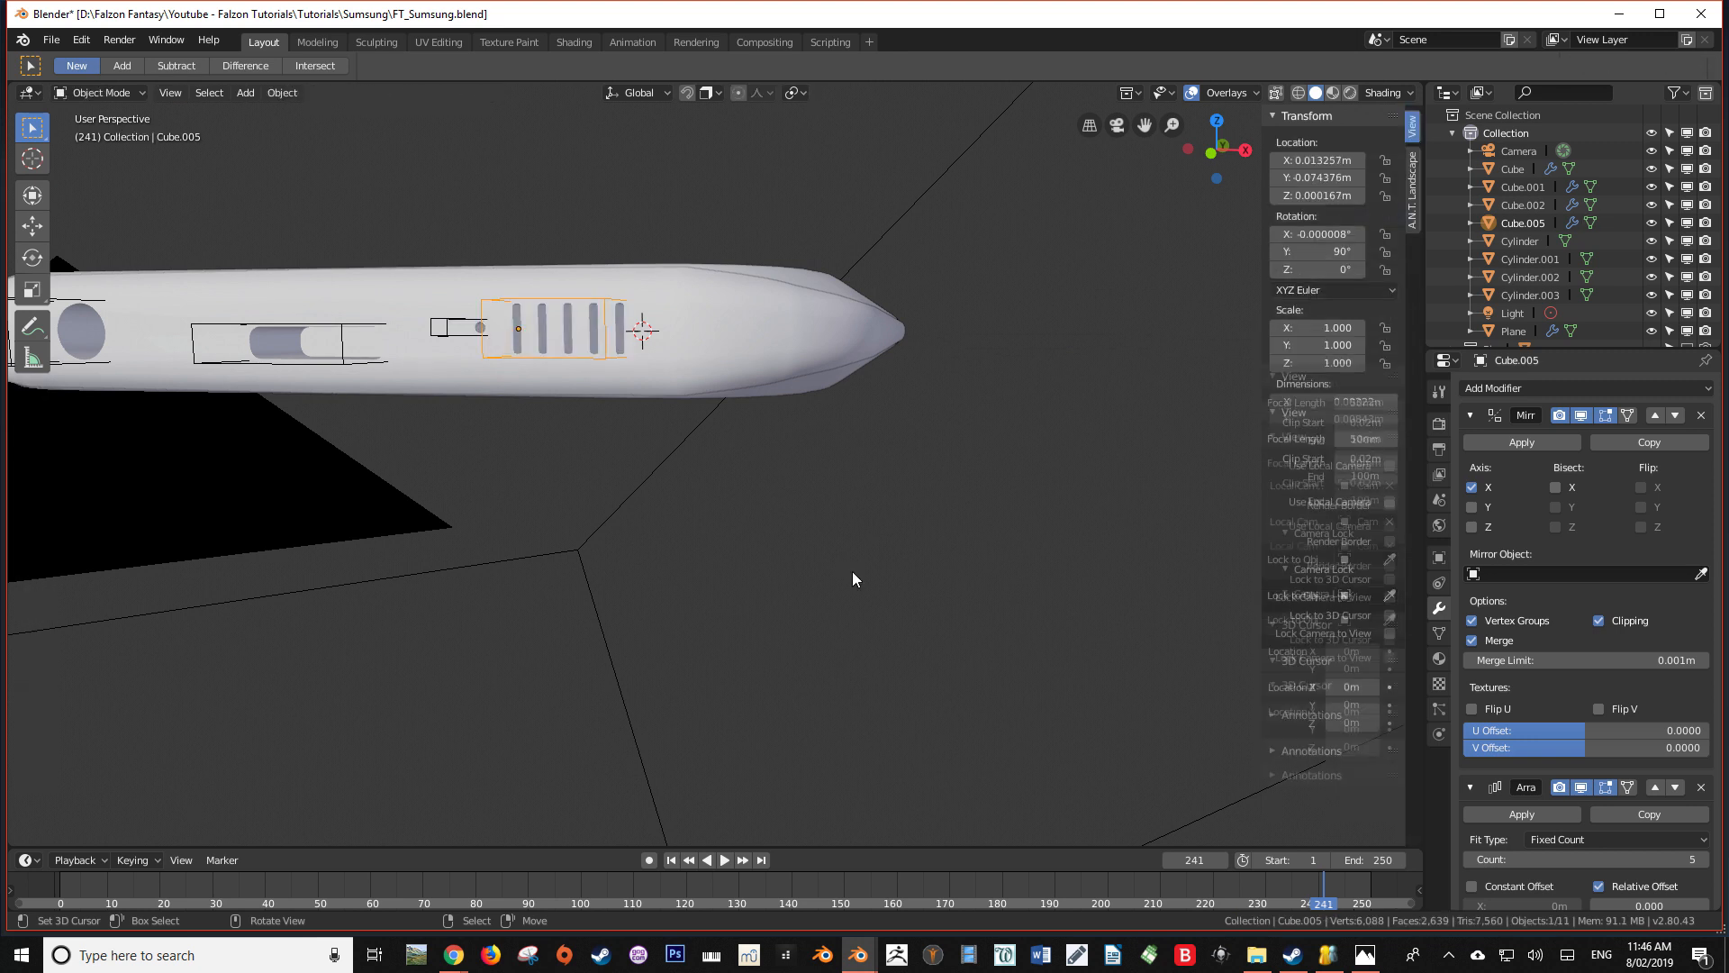
Examine the port and speaker cutouts and the body's mesh from the short end and the flat face
key("alt+a")
scroll(776, 522, "down", 7)
middle_click_drag(707, 506, 710, 587, "shift")
scroll(721, 577, "up", 4)
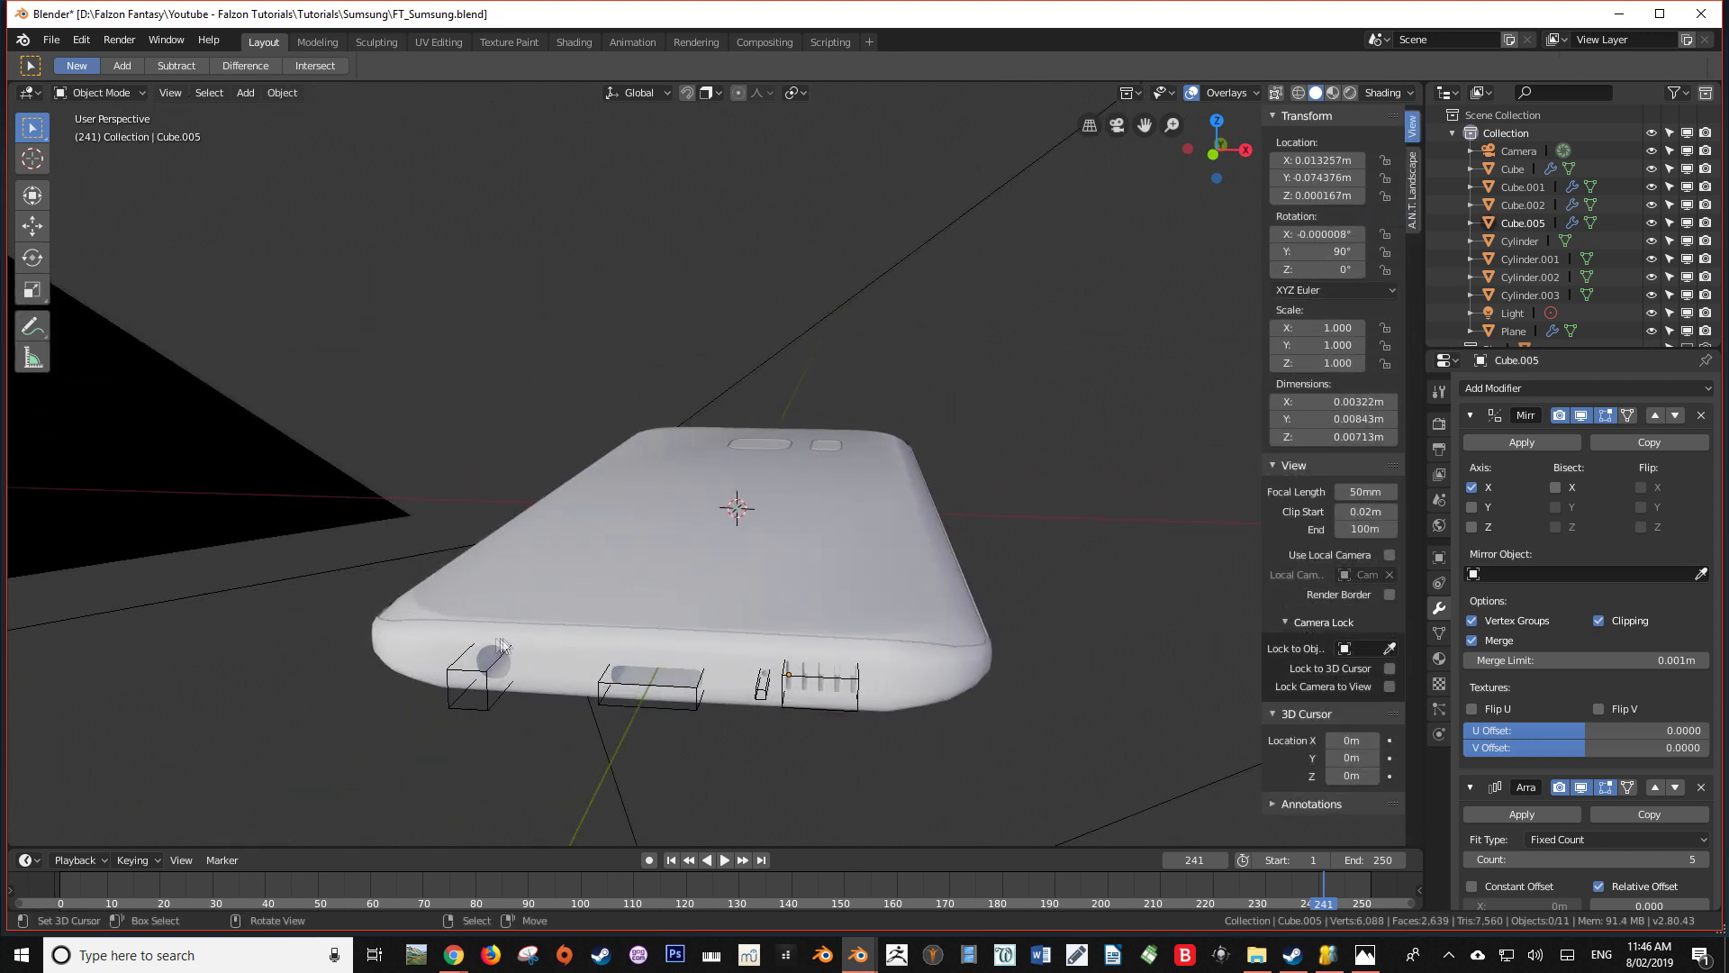
right_click(482, 636)
key("Tab")
middle_click_drag(476, 630, 702, 464)
key("Tab")
Save the phone file after checking the whole model
key("ctrl+s")
scroll(730, 601, "up", 3)
scroll(704, 469, "down", 2)
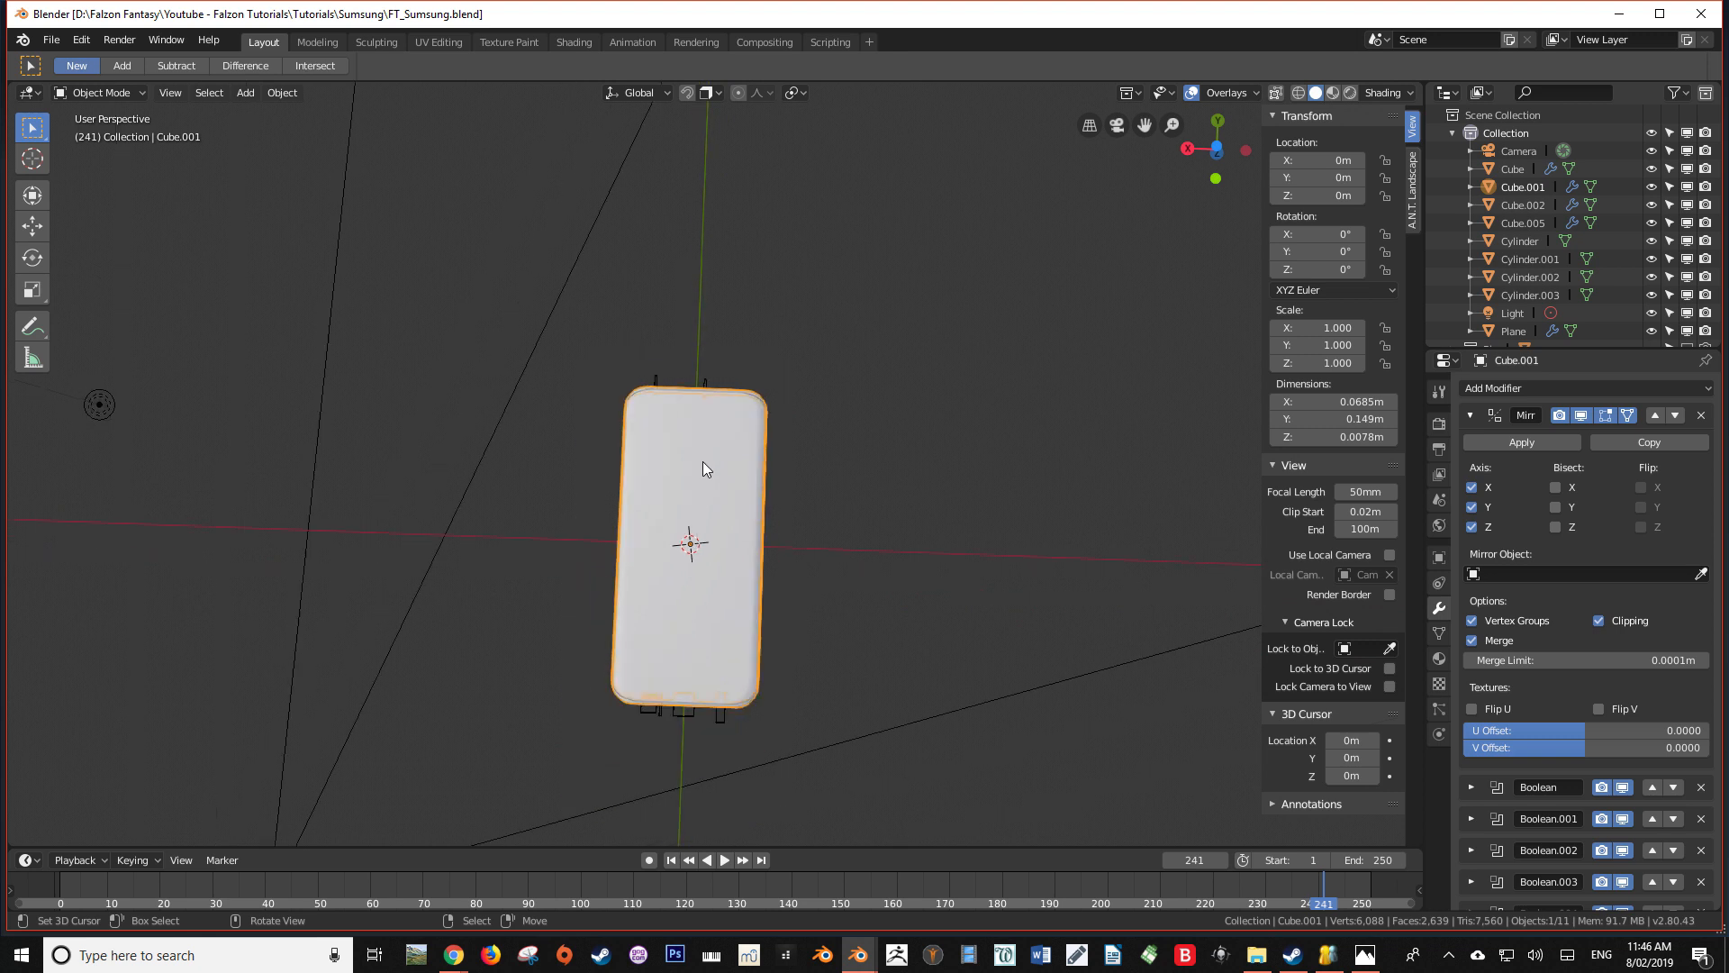
scroll(712, 477, "up", 4)
scroll(721, 511, "down", 2)
key("ctrl+s")
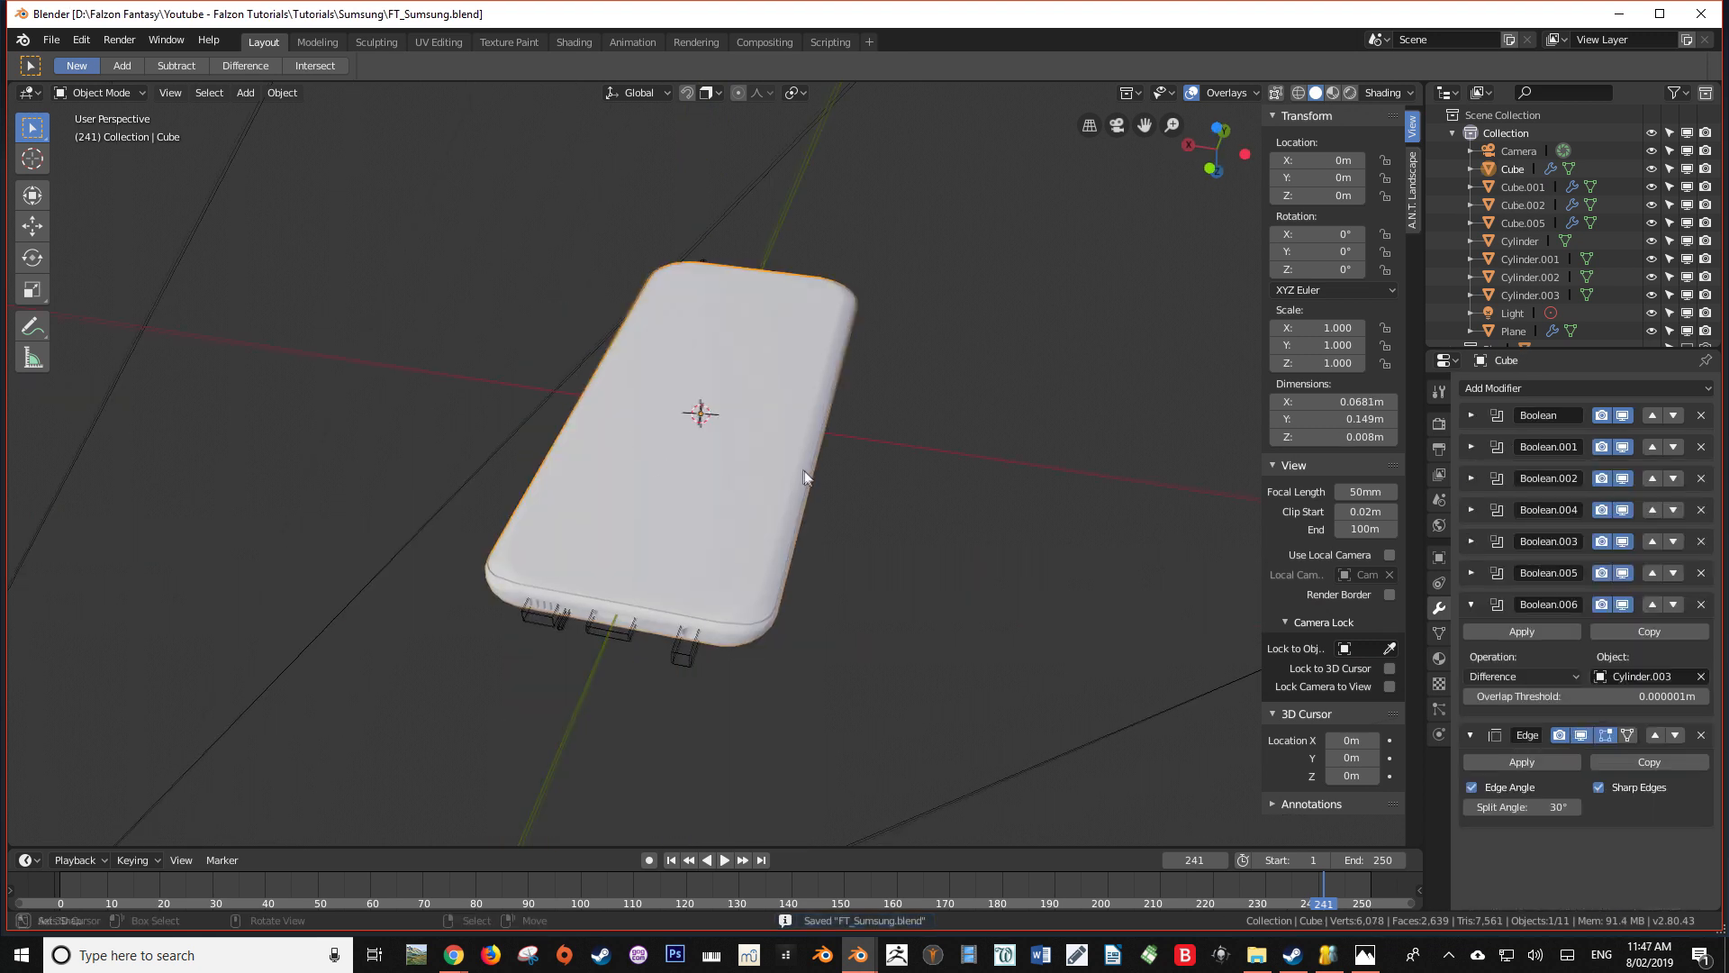
Switch to the Shading workspace and look at the phone through the camera
middle_click_drag(802, 472, 805, 506)
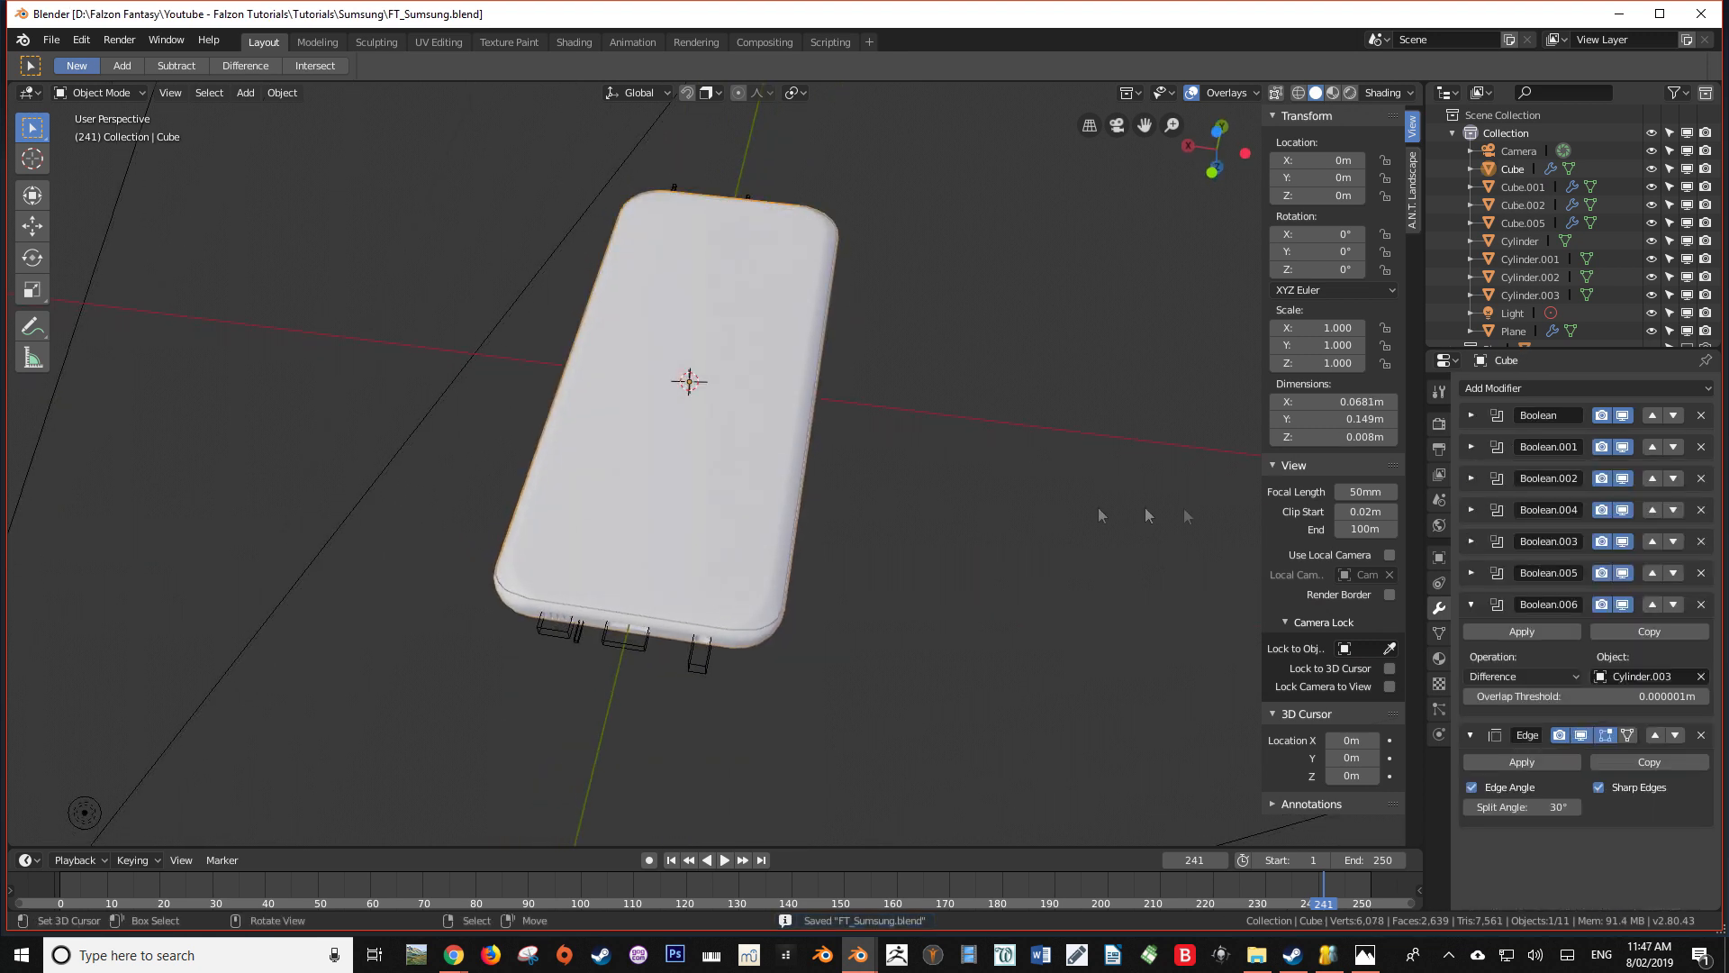
left_click(1439, 657)
middle_click_drag(1108, 620, 1075, 595)
left_click(574, 43)
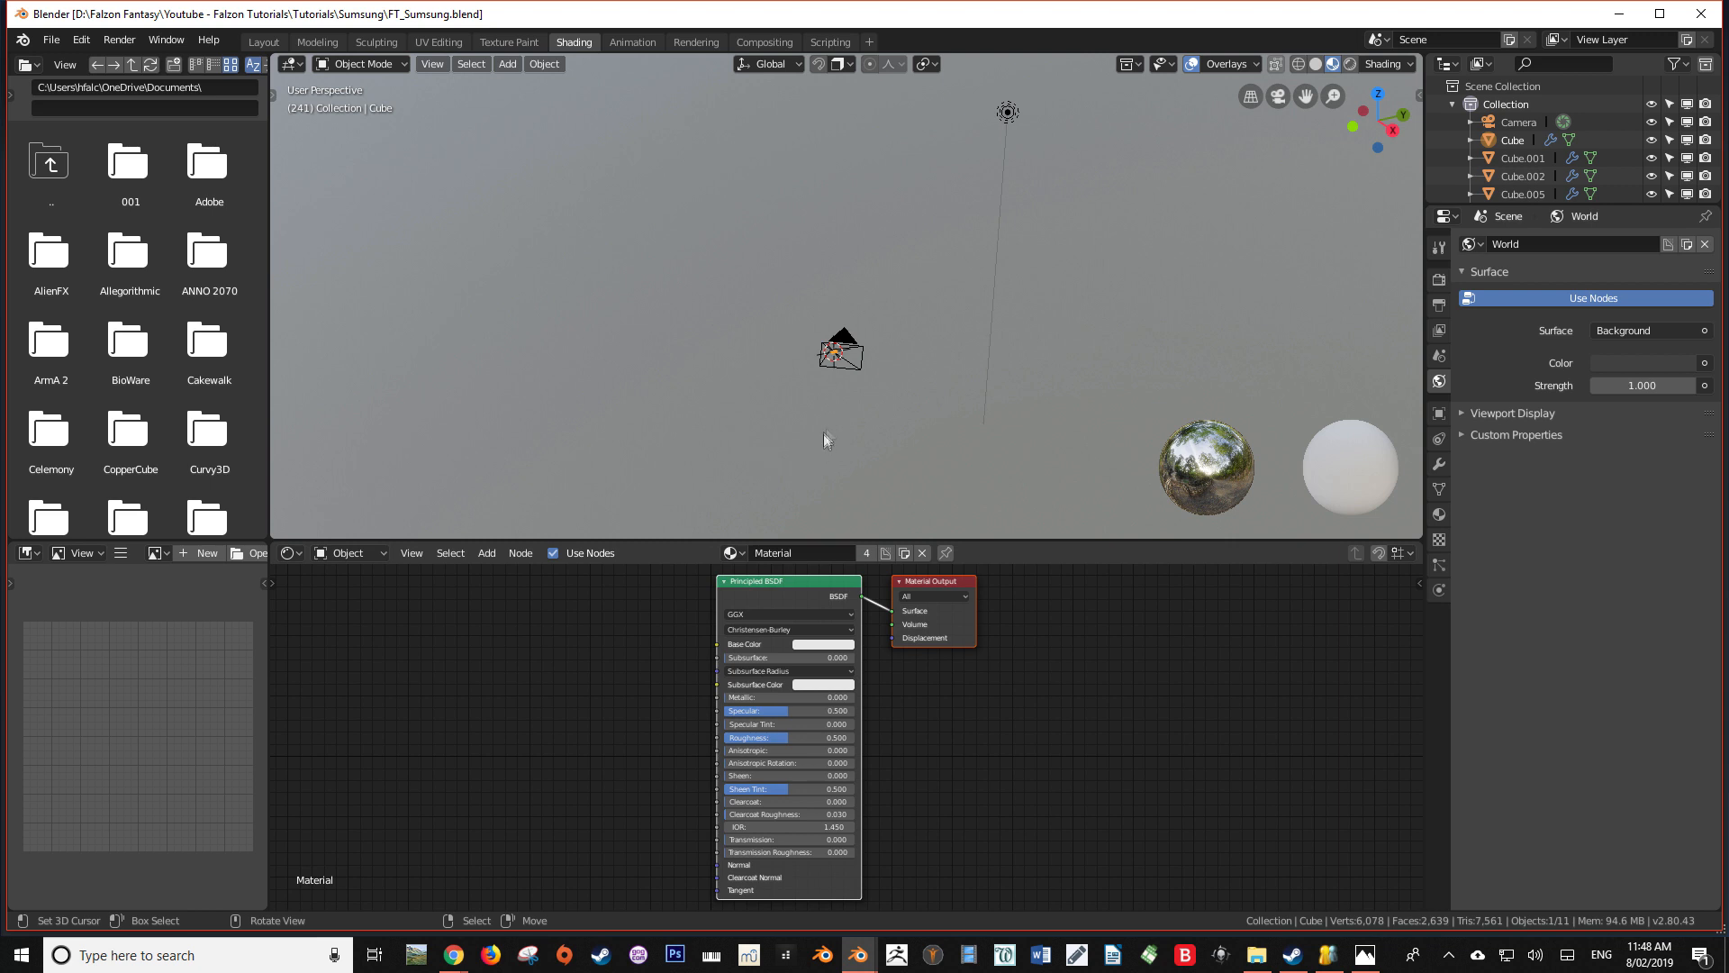
key("KP_0")
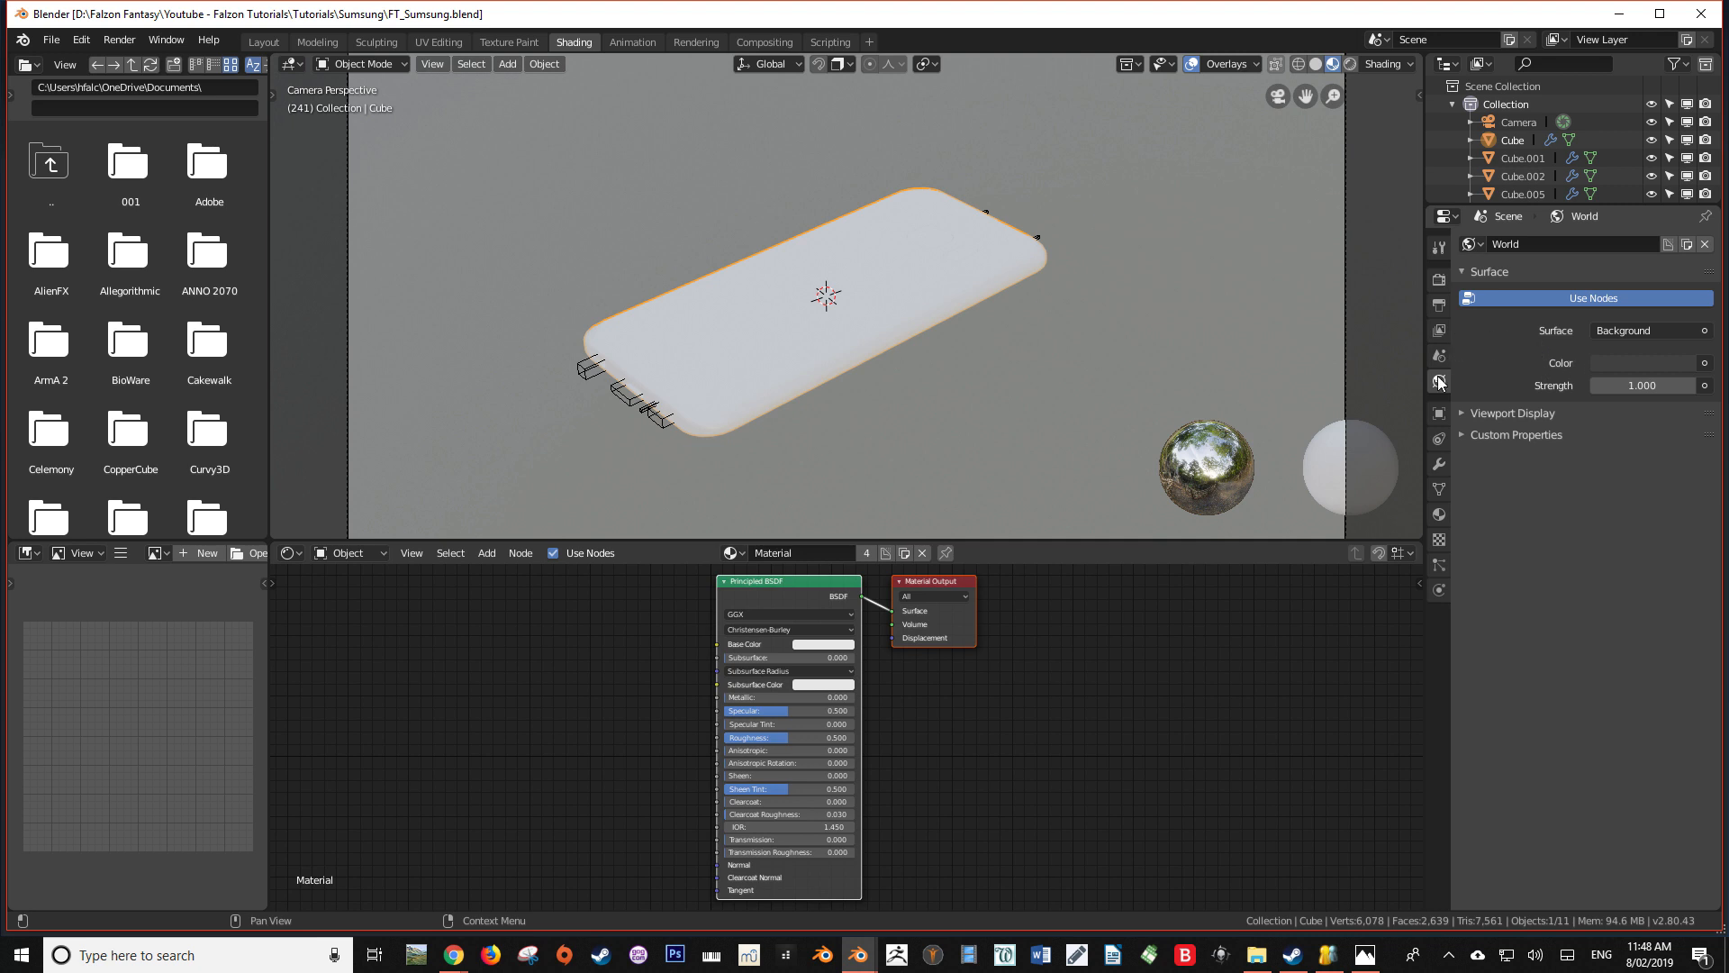
Rename the phone's material as BaseMetal
left_click(1439, 515)
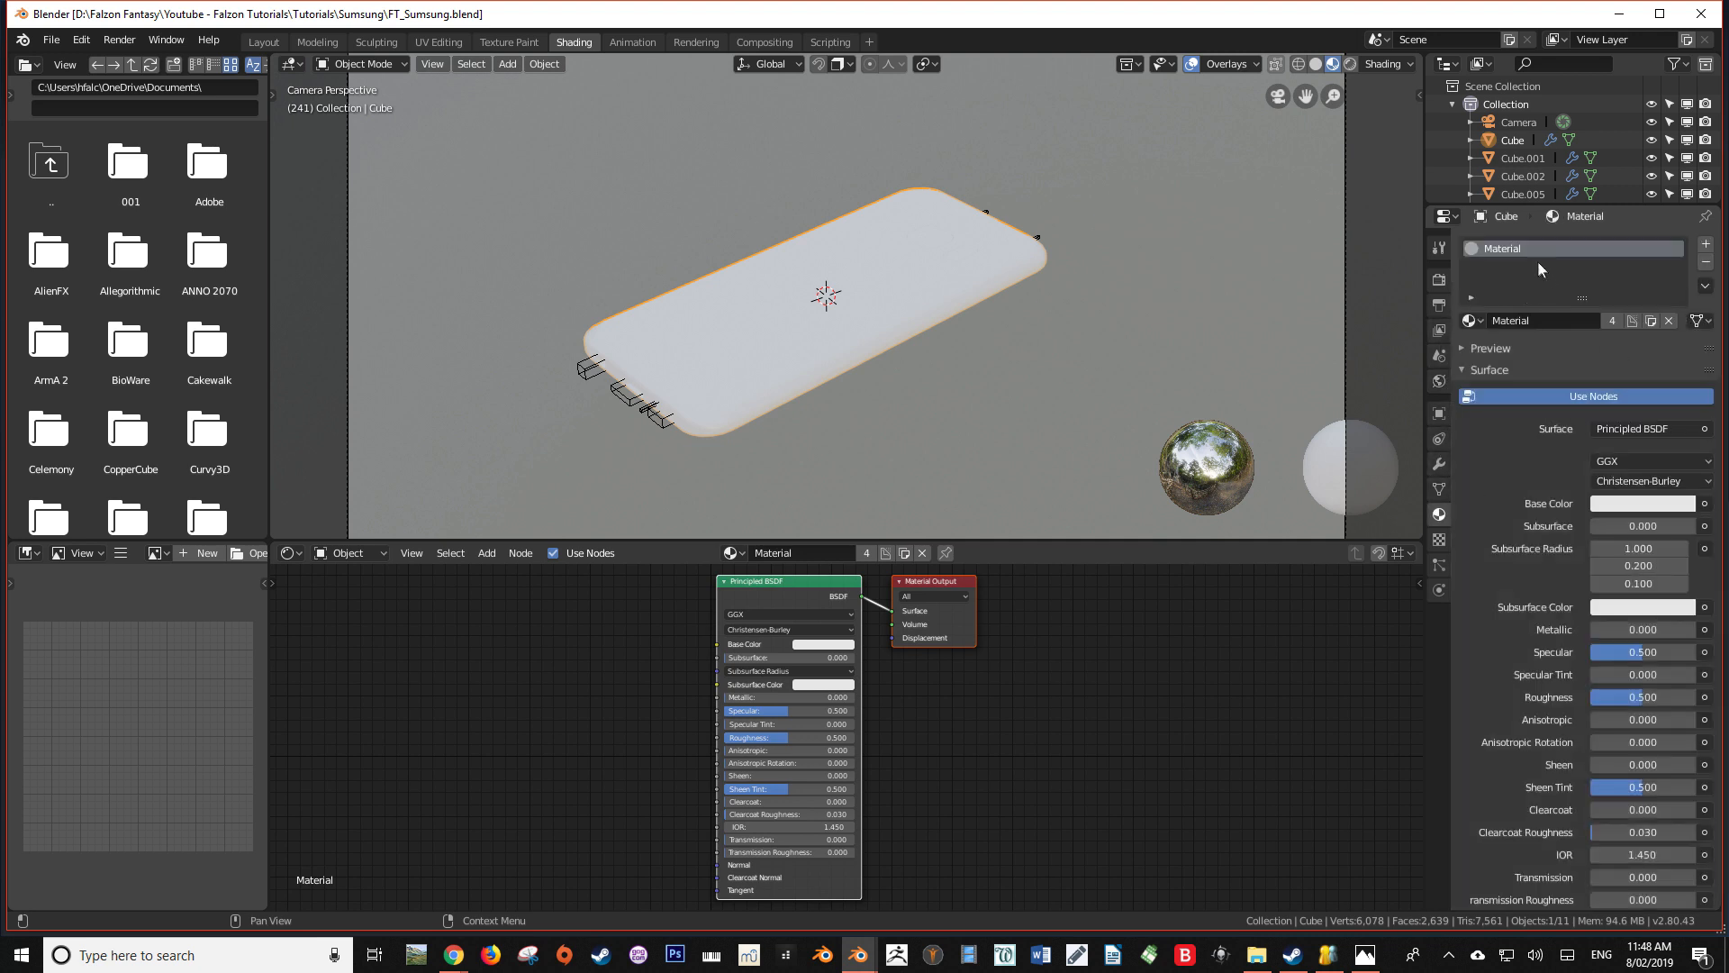
double_click(1536, 319)
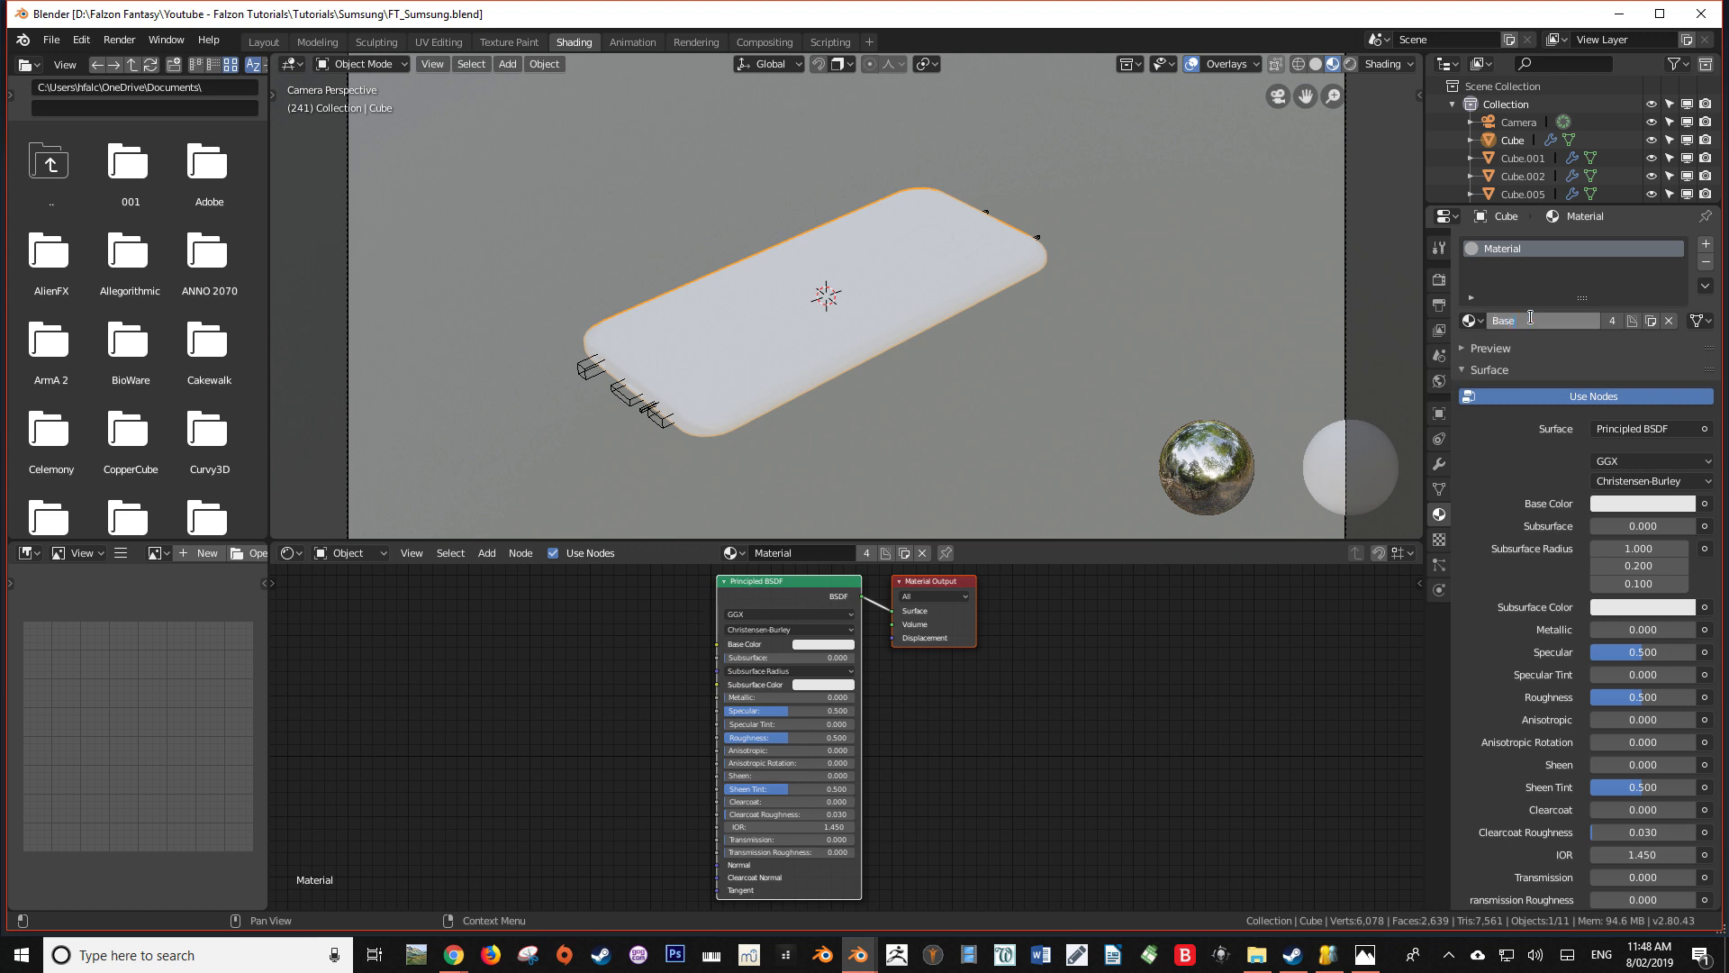
type("BaseMetal")
key("Return")
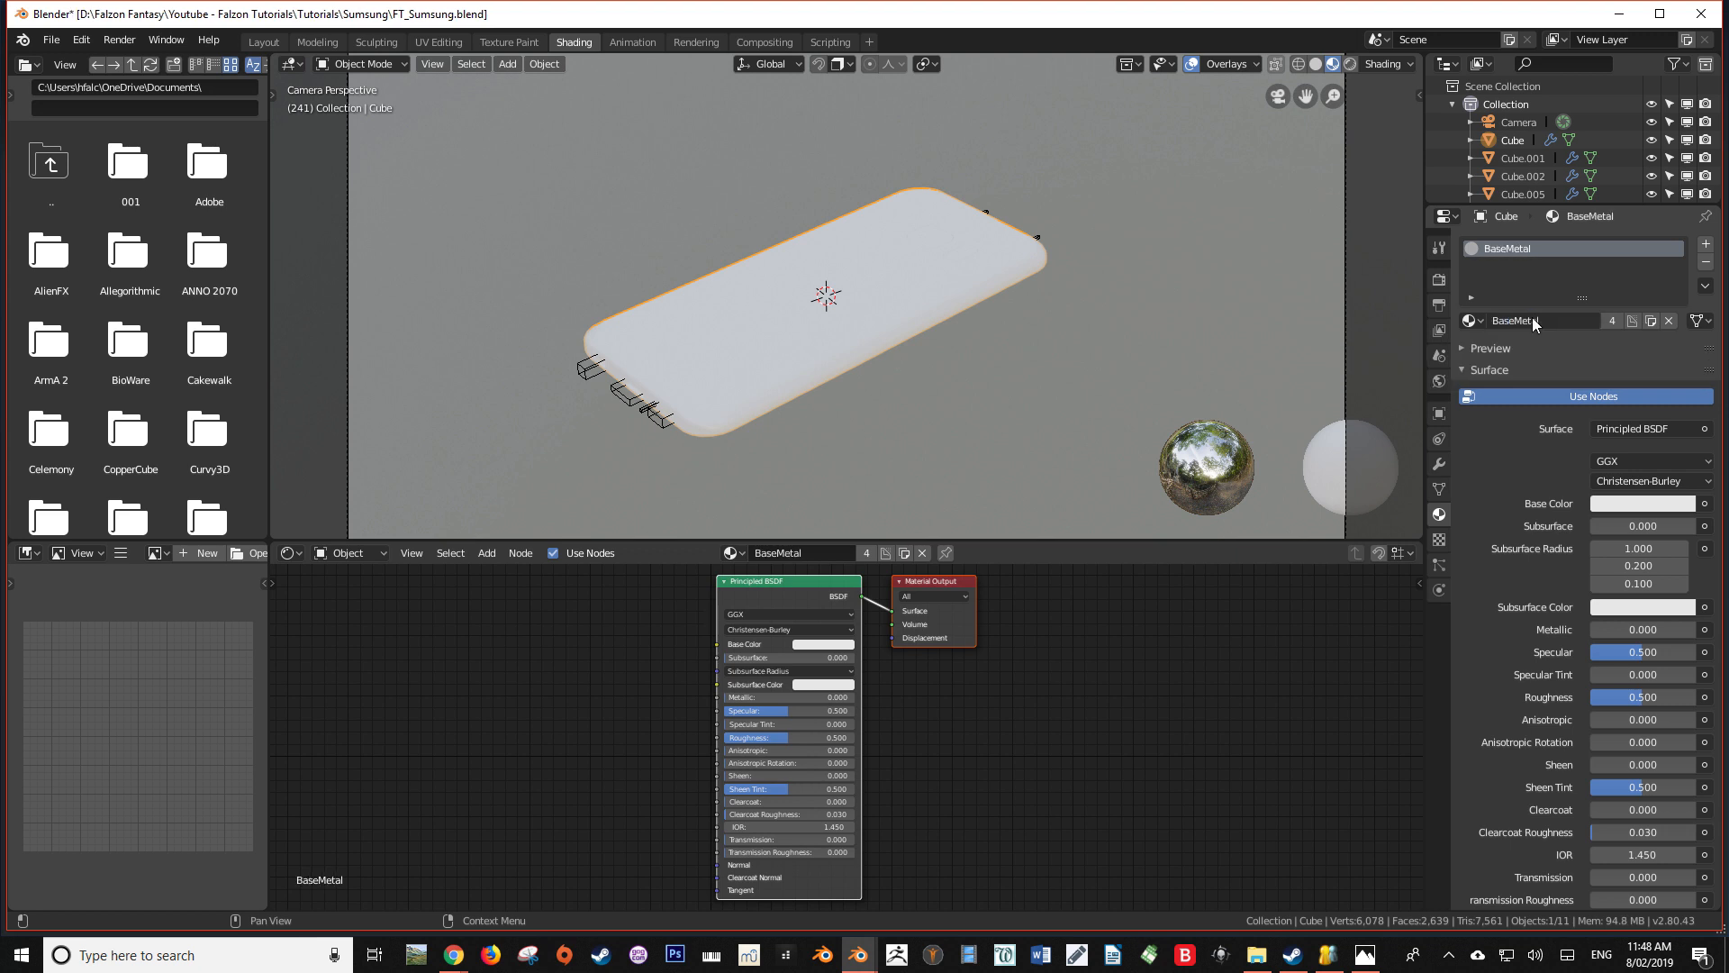
Set the Metallic value of BaseMetal's Principled BSDF to 0.567
scroll(744, 290, "up", 6)
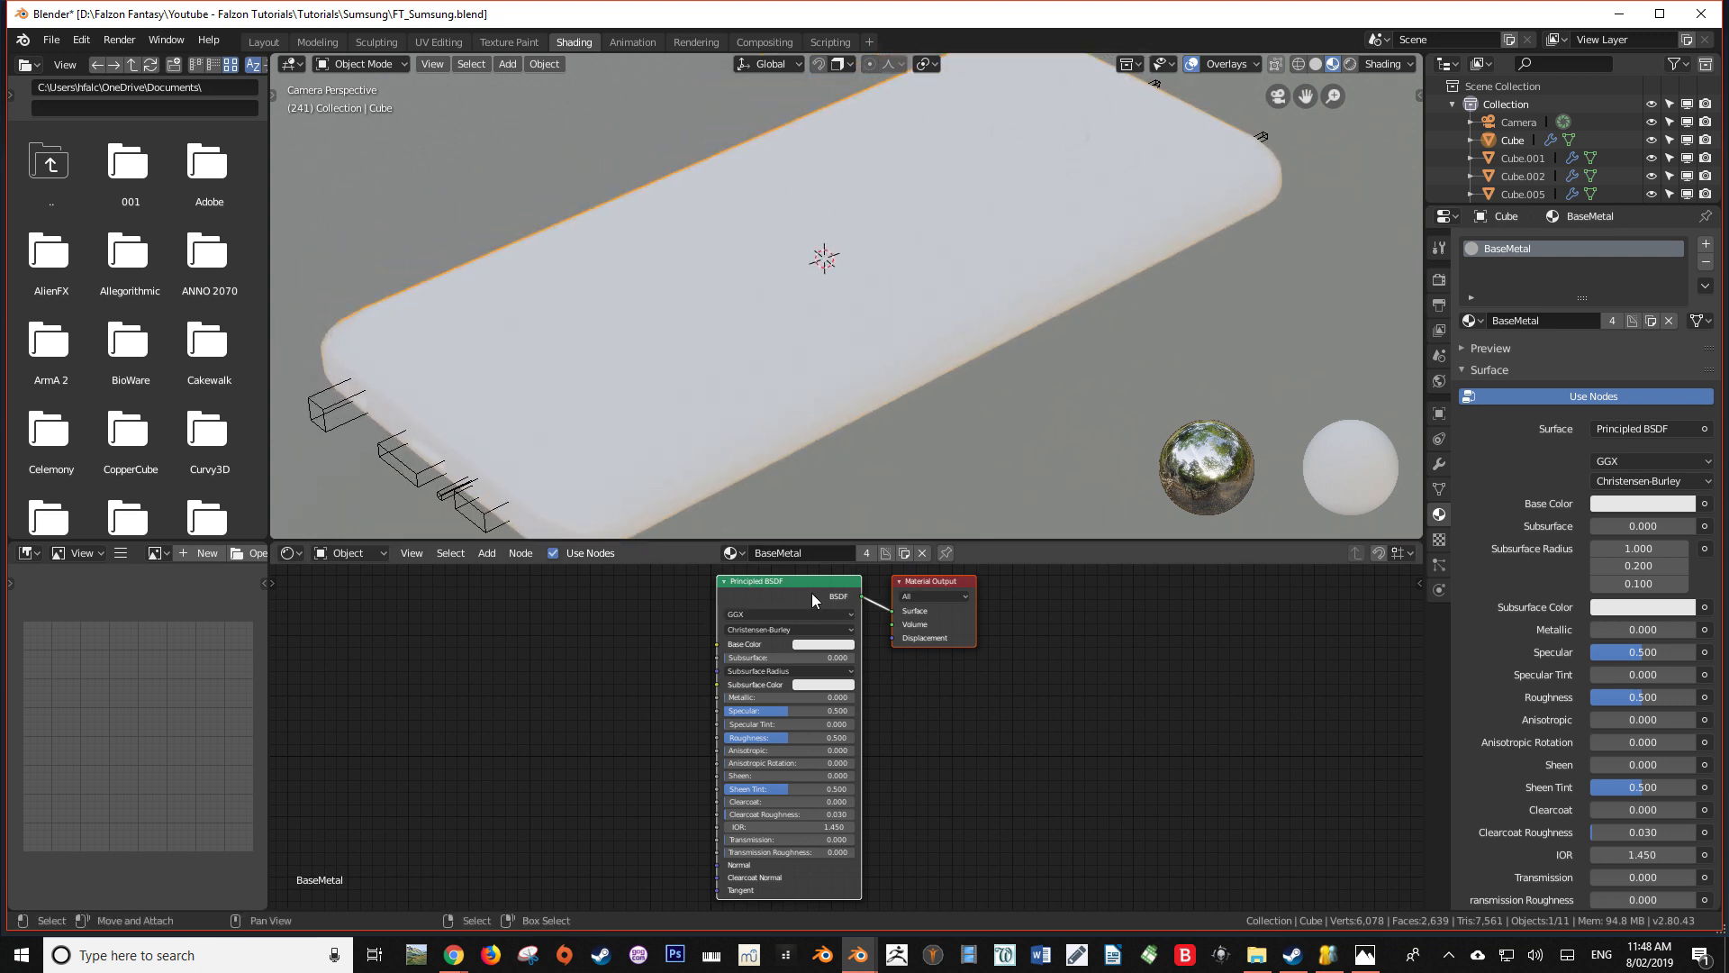
left_click_drag(812, 593, 697, 594)
scroll(776, 712, "up", 5)
middle_click_drag(778, 713, 804, 744)
left_click_drag(625, 724, 632, 724)
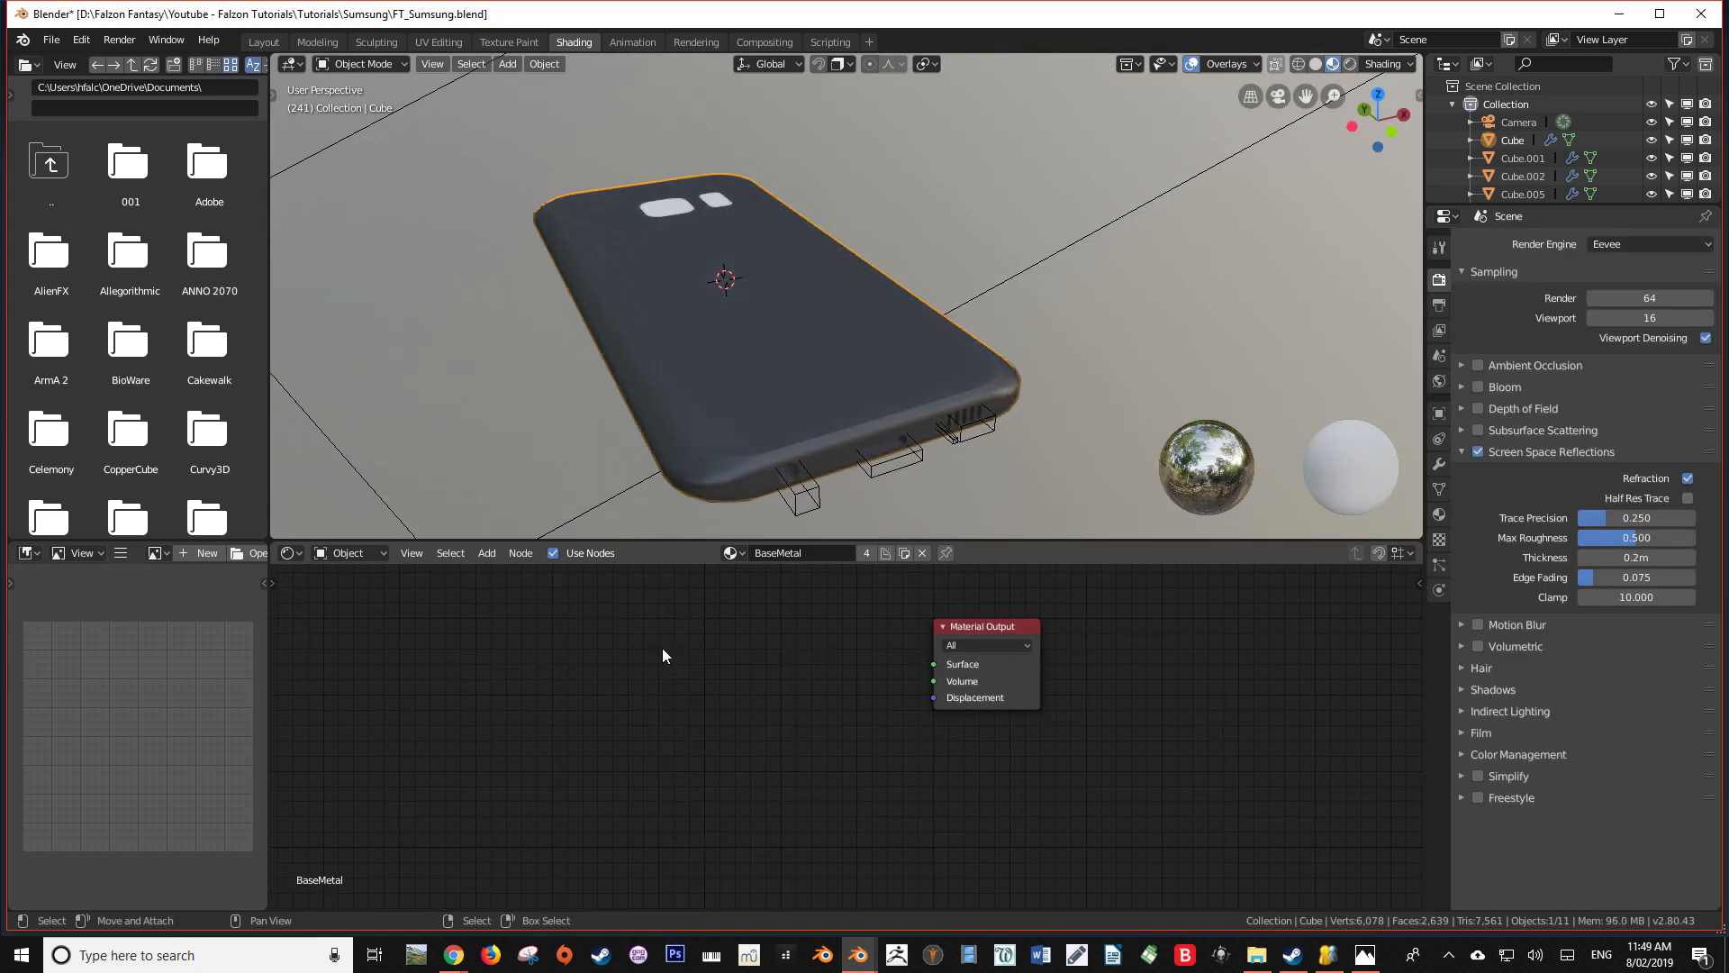
Add a Glossy BSDF node to the BaseMetal material, beside the Material Output
key("shift+a")
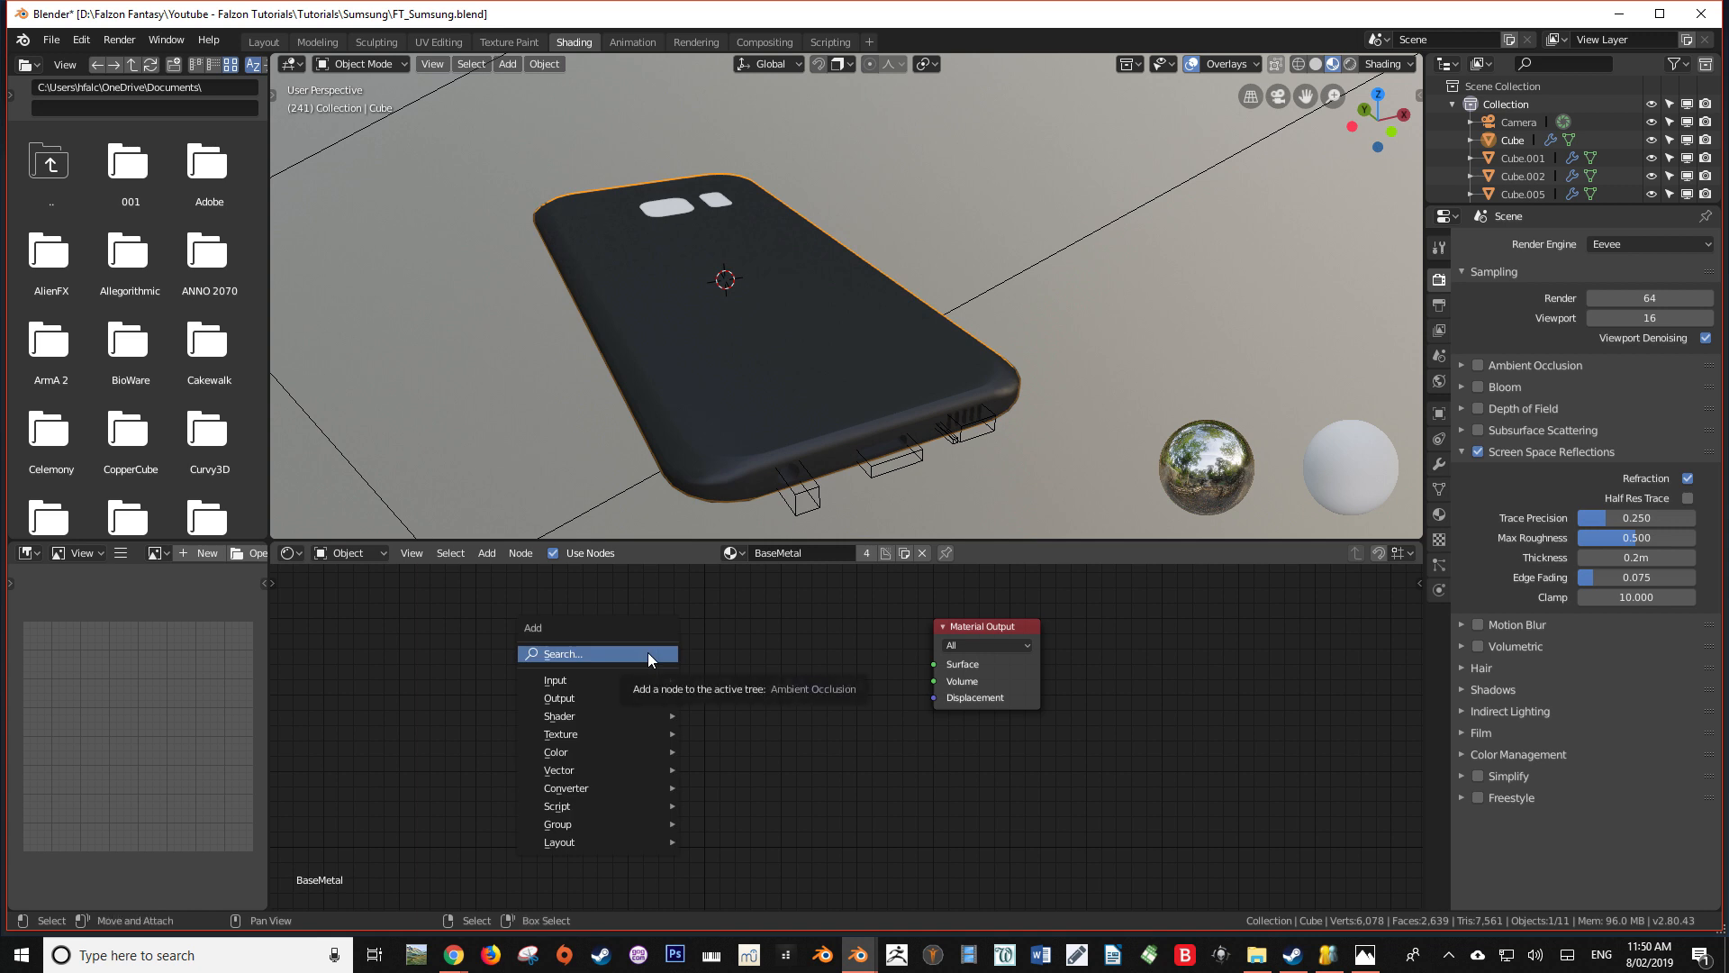
left_click(647, 652)
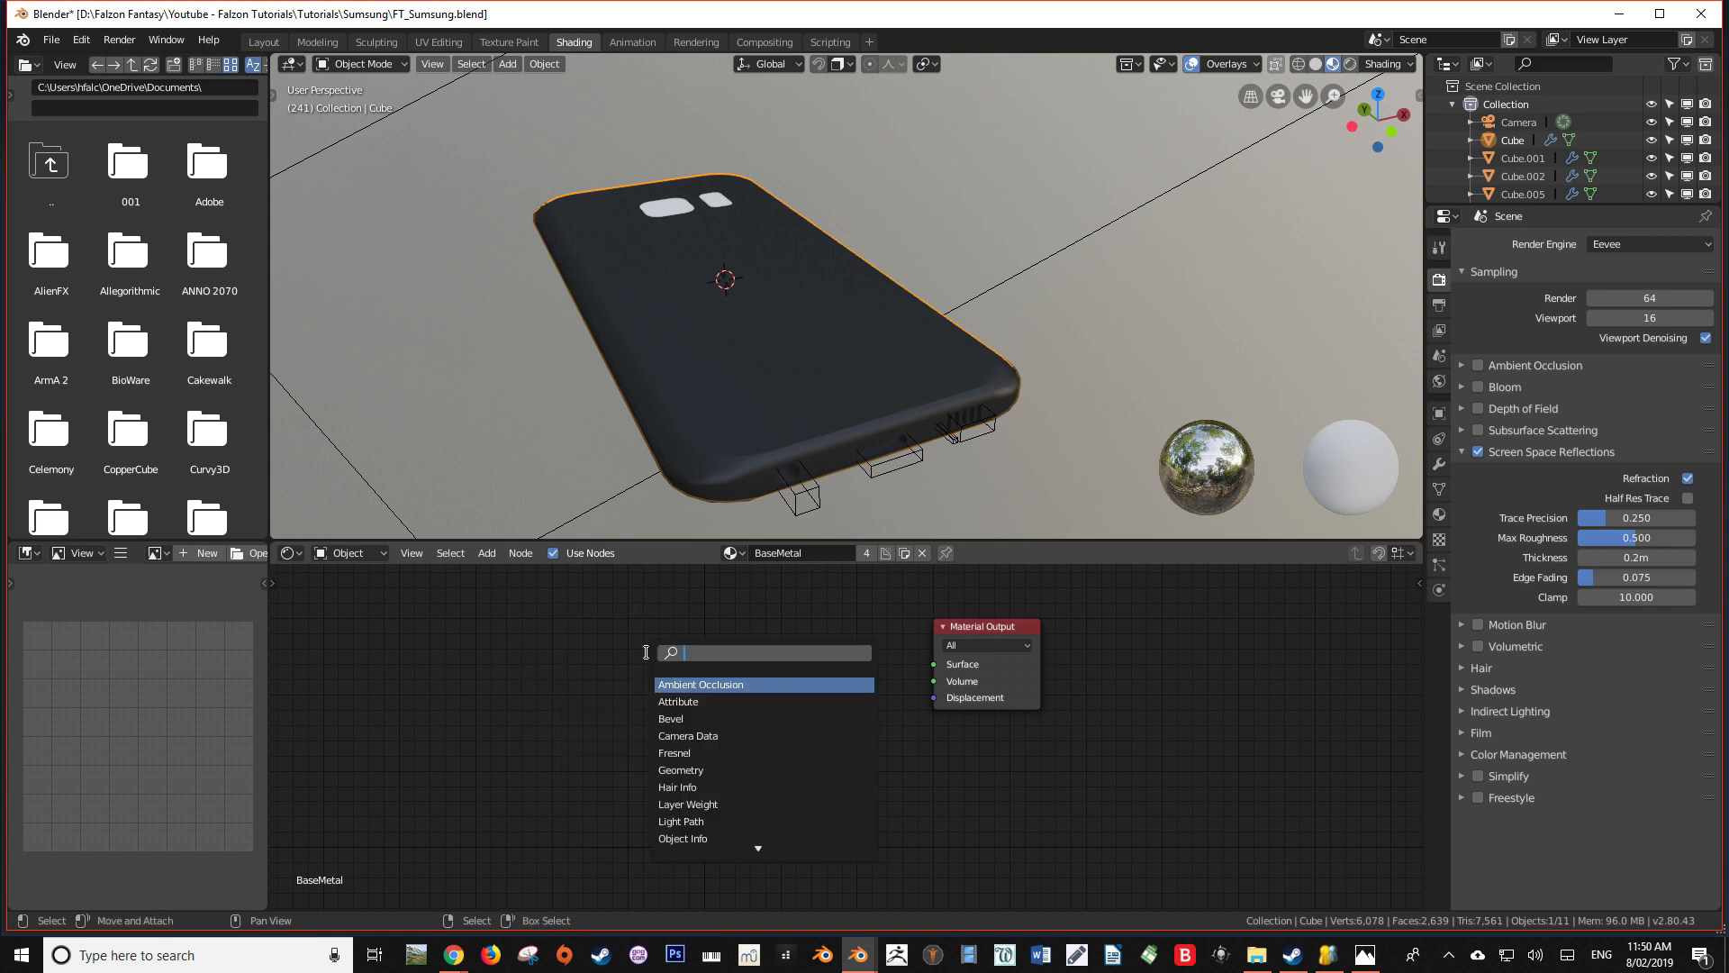
type("gl")
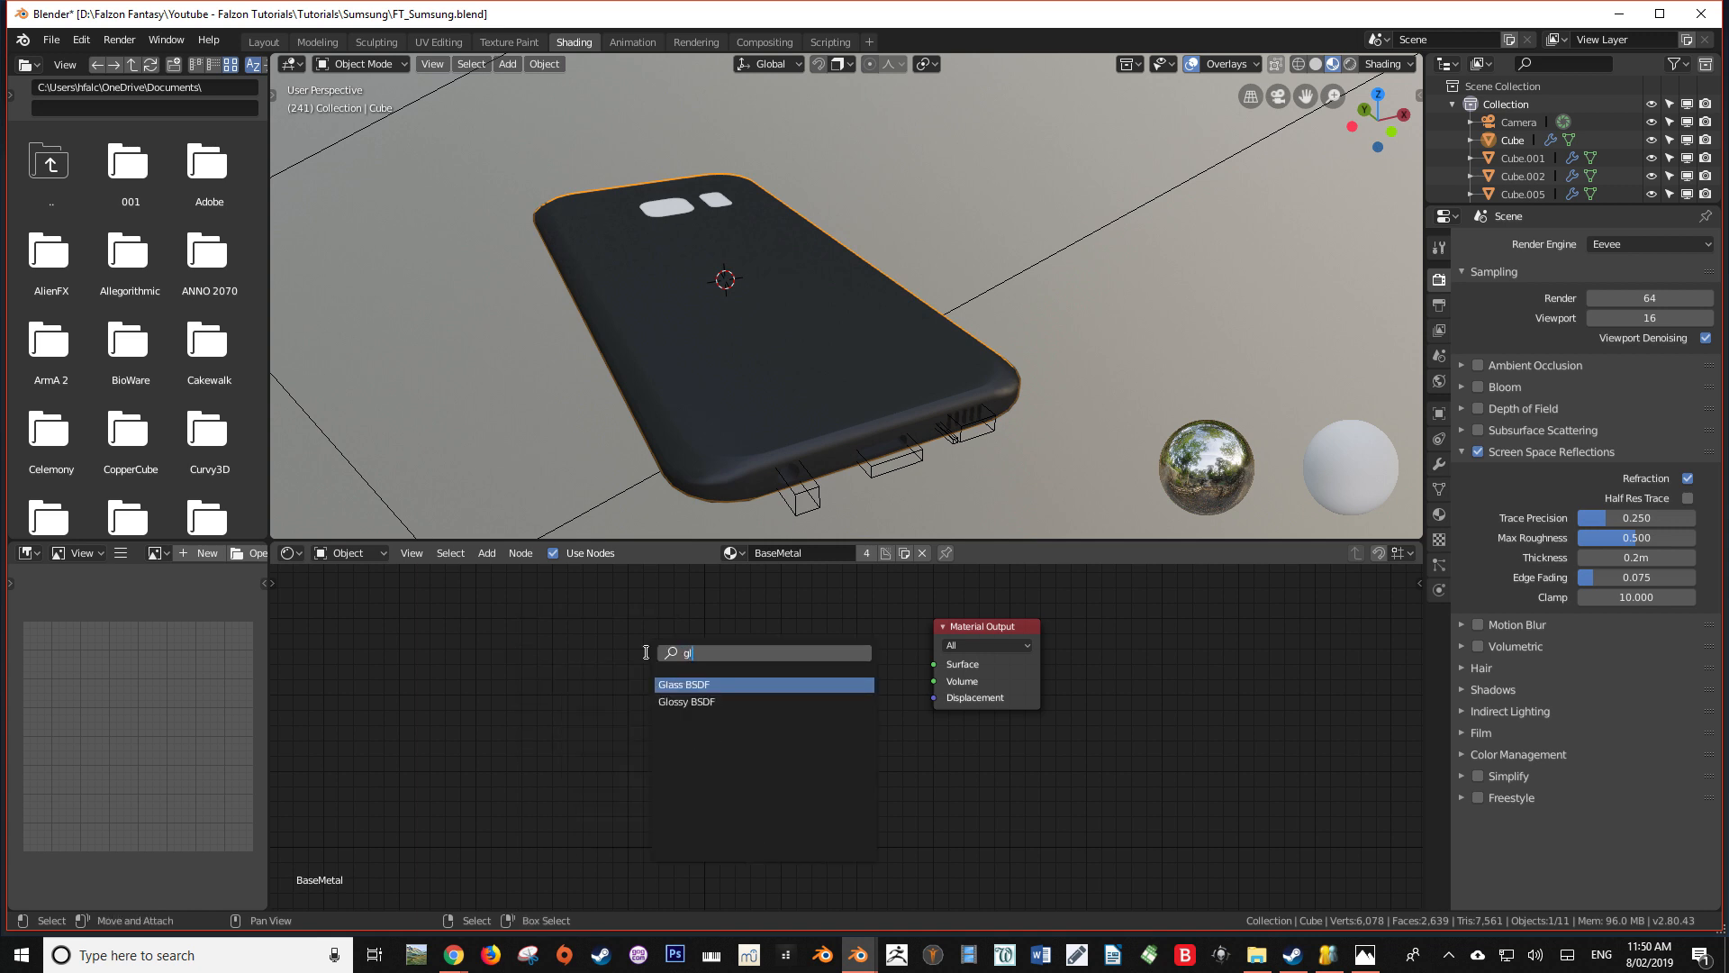
key("Down")
key("Return")
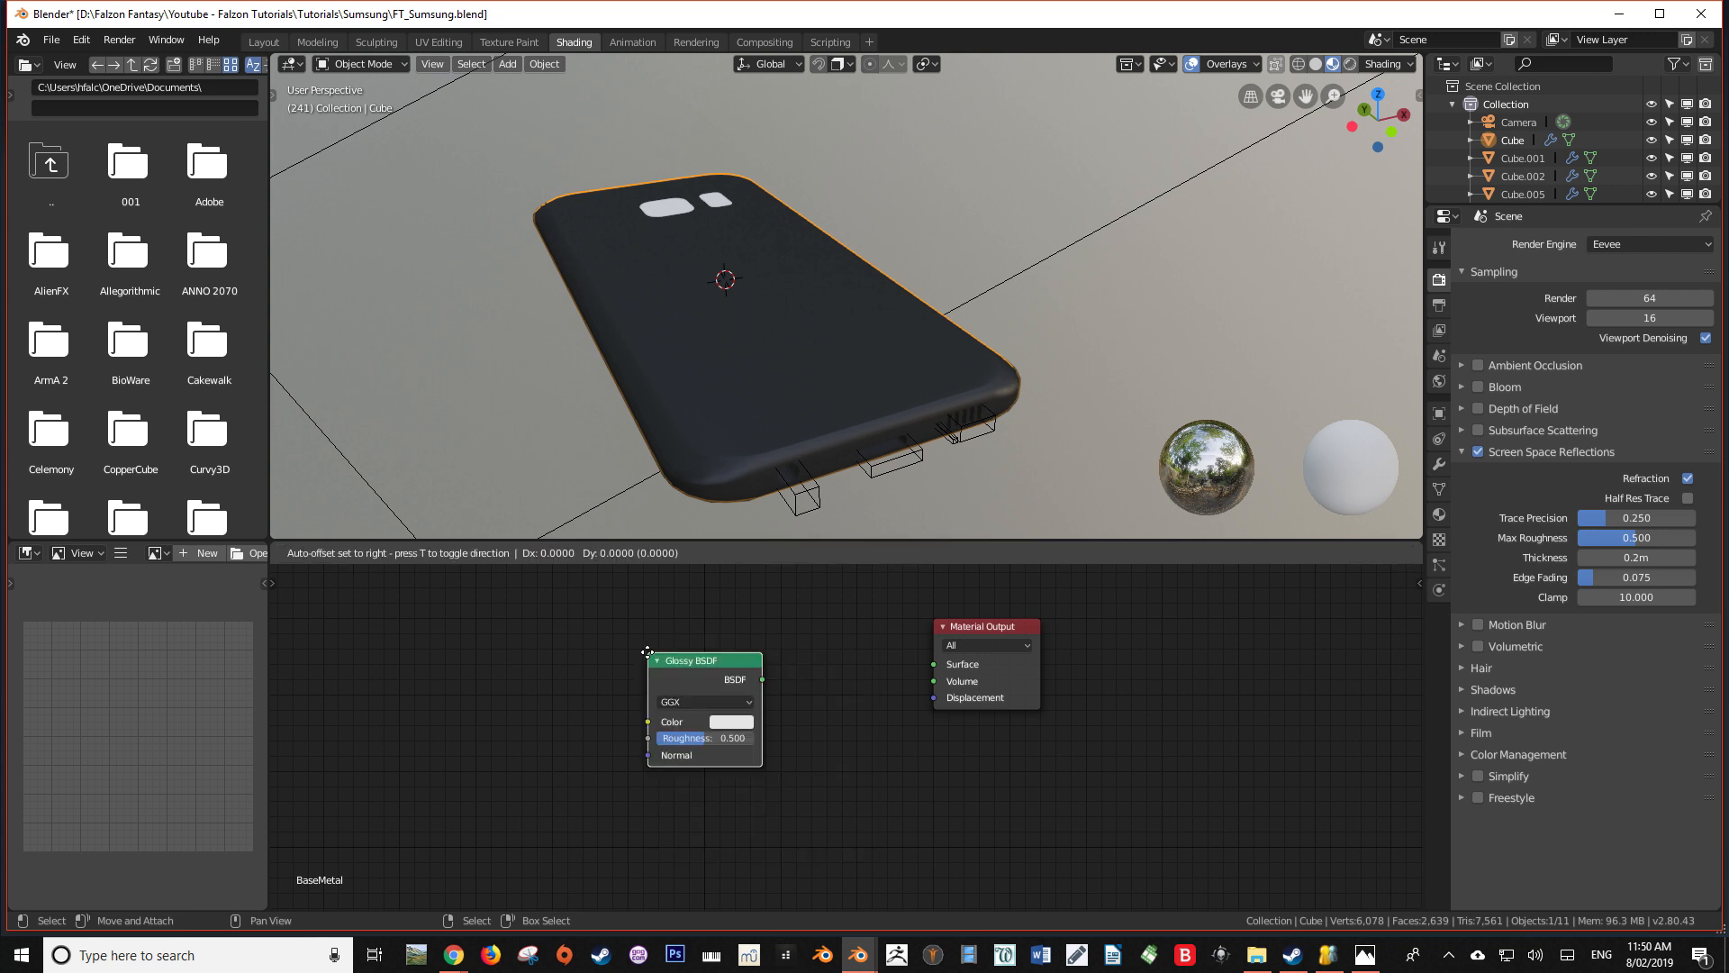
left_click(647, 652)
Connect the Glossy BSDF to the Material Output's Surface and set its roughness to 0.192
left_click_drag(763, 679, 791, 684)
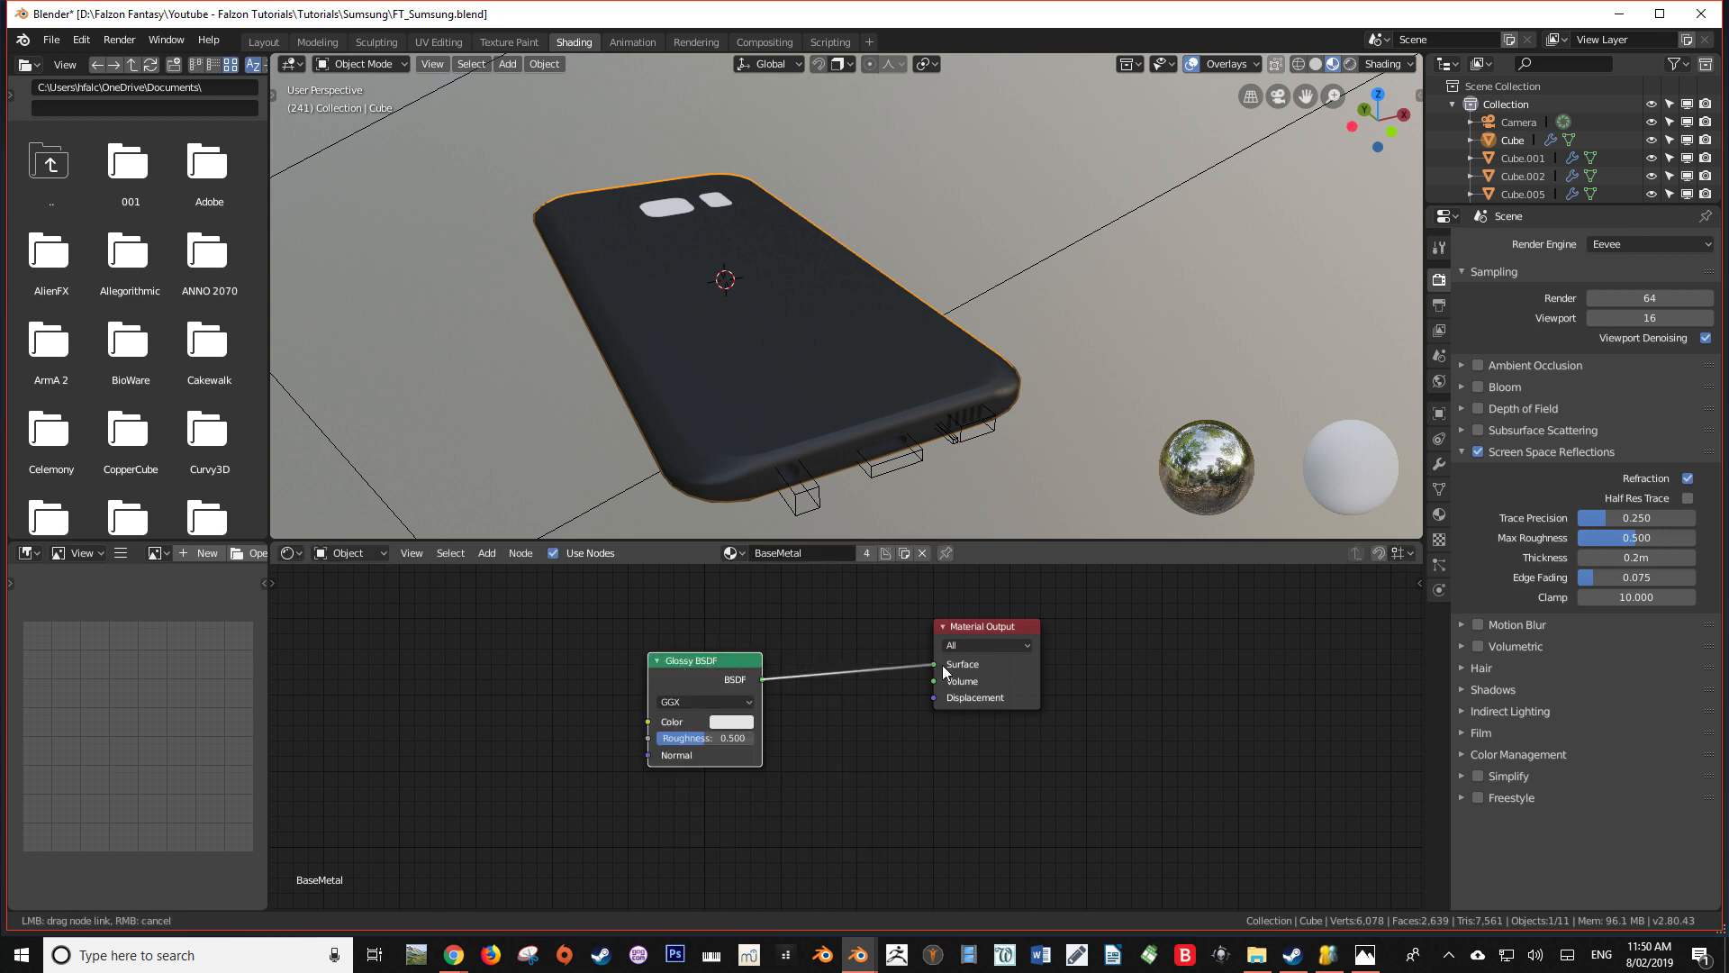
left_click_drag(943, 671, 939, 669)
left_click_drag(705, 737, 666, 737)
middle_click_drag(658, 396, 846, 398)
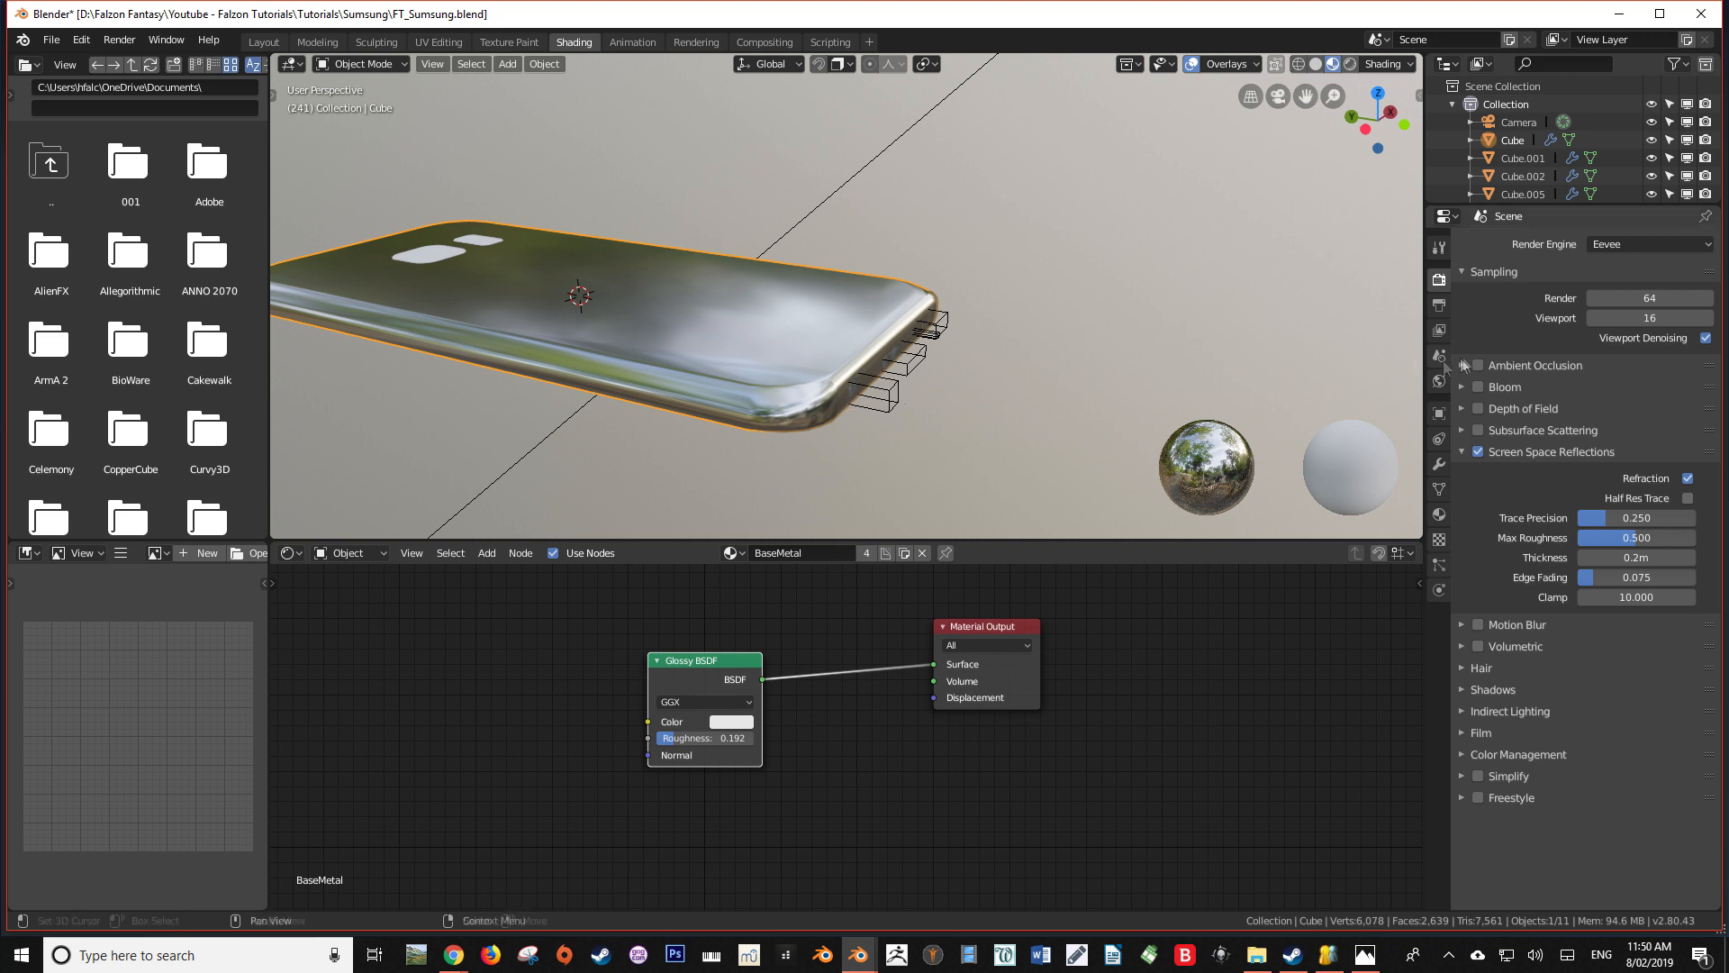
Add a second material slot to the phone with a new material named BaseColor
left_click(1437, 515)
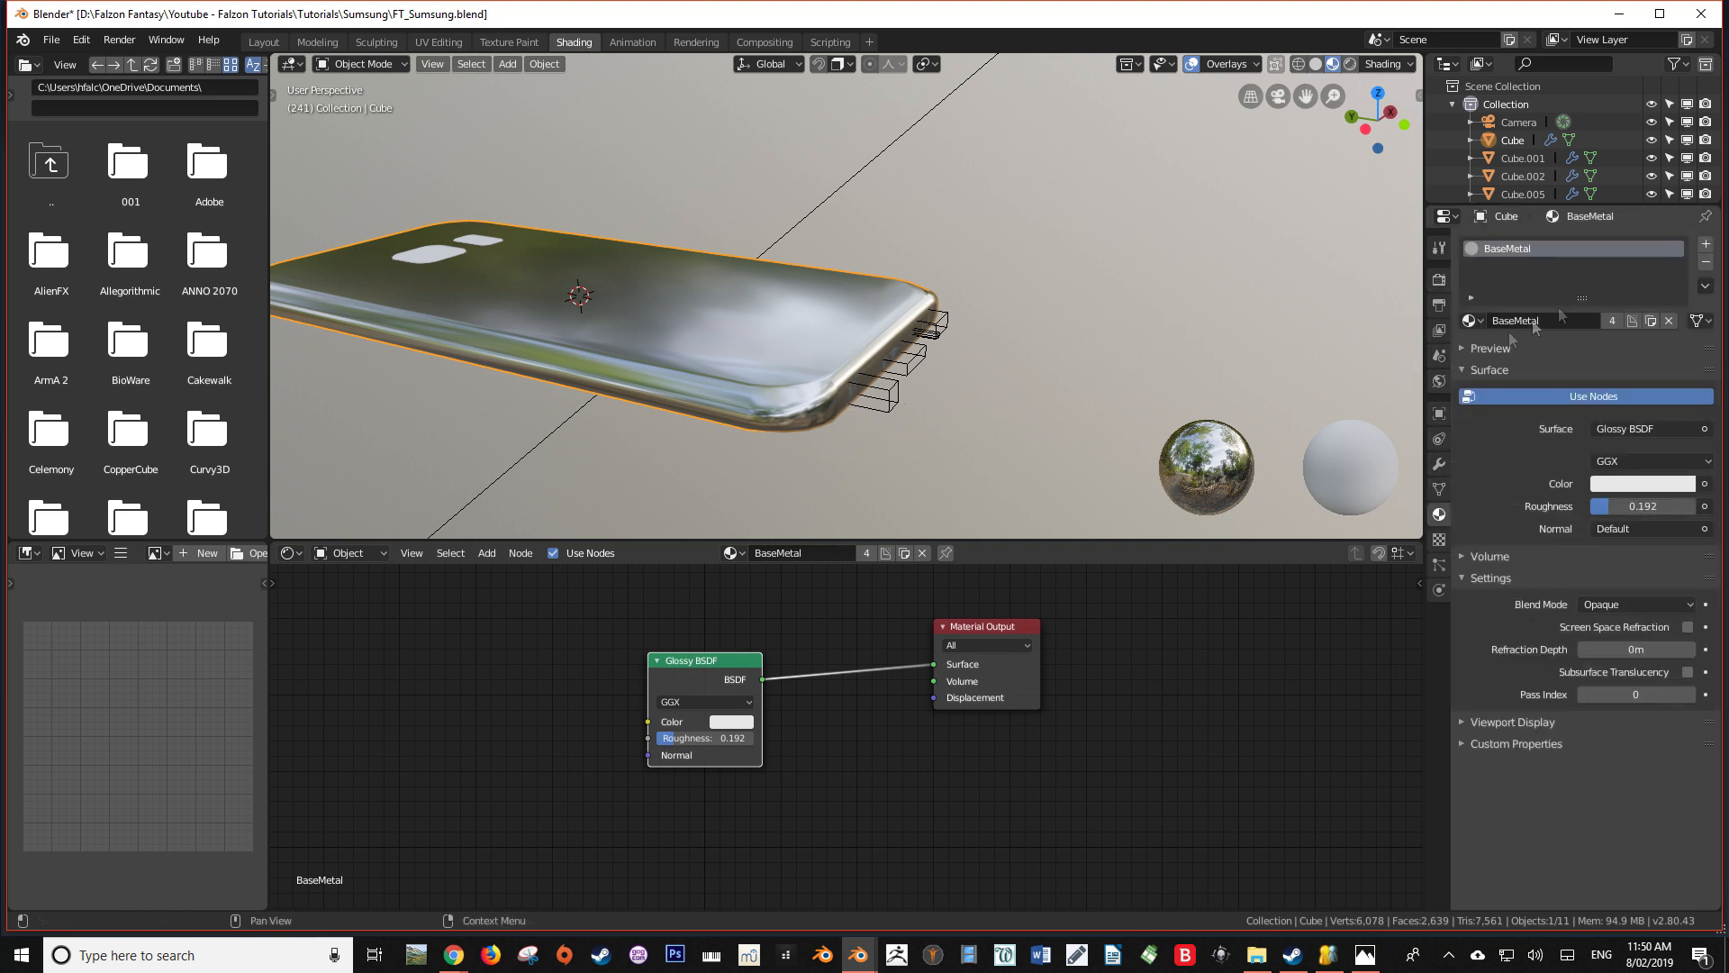
left_click(1705, 243)
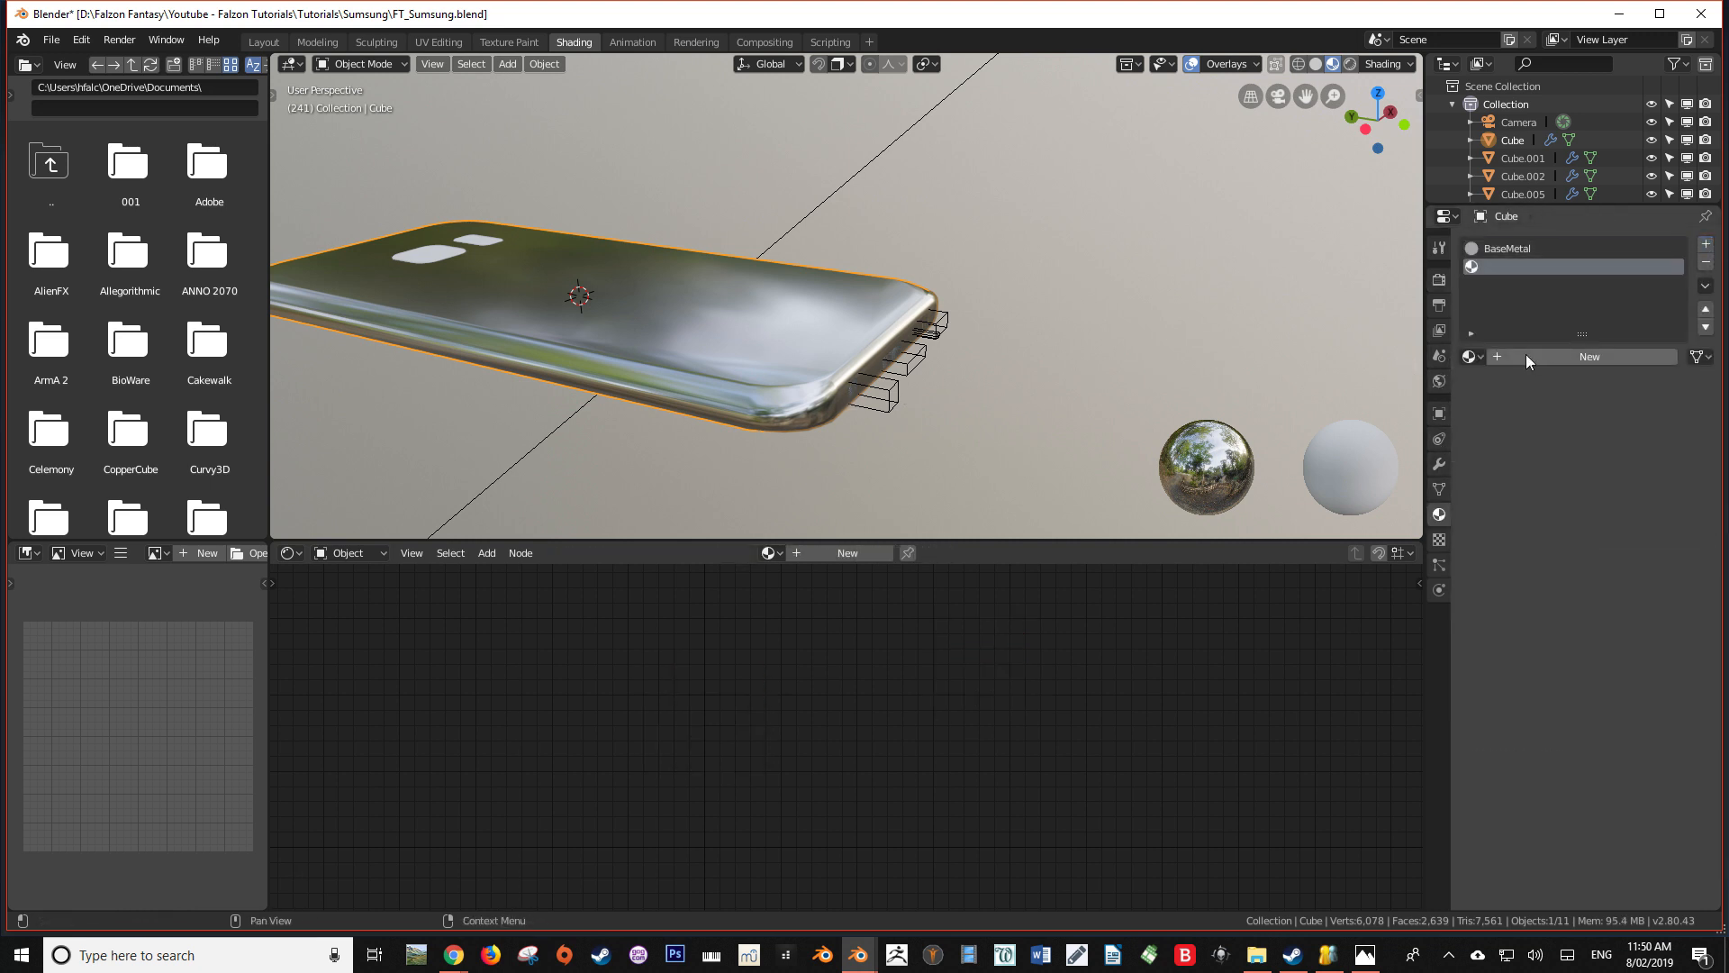
left_click(1526, 356)
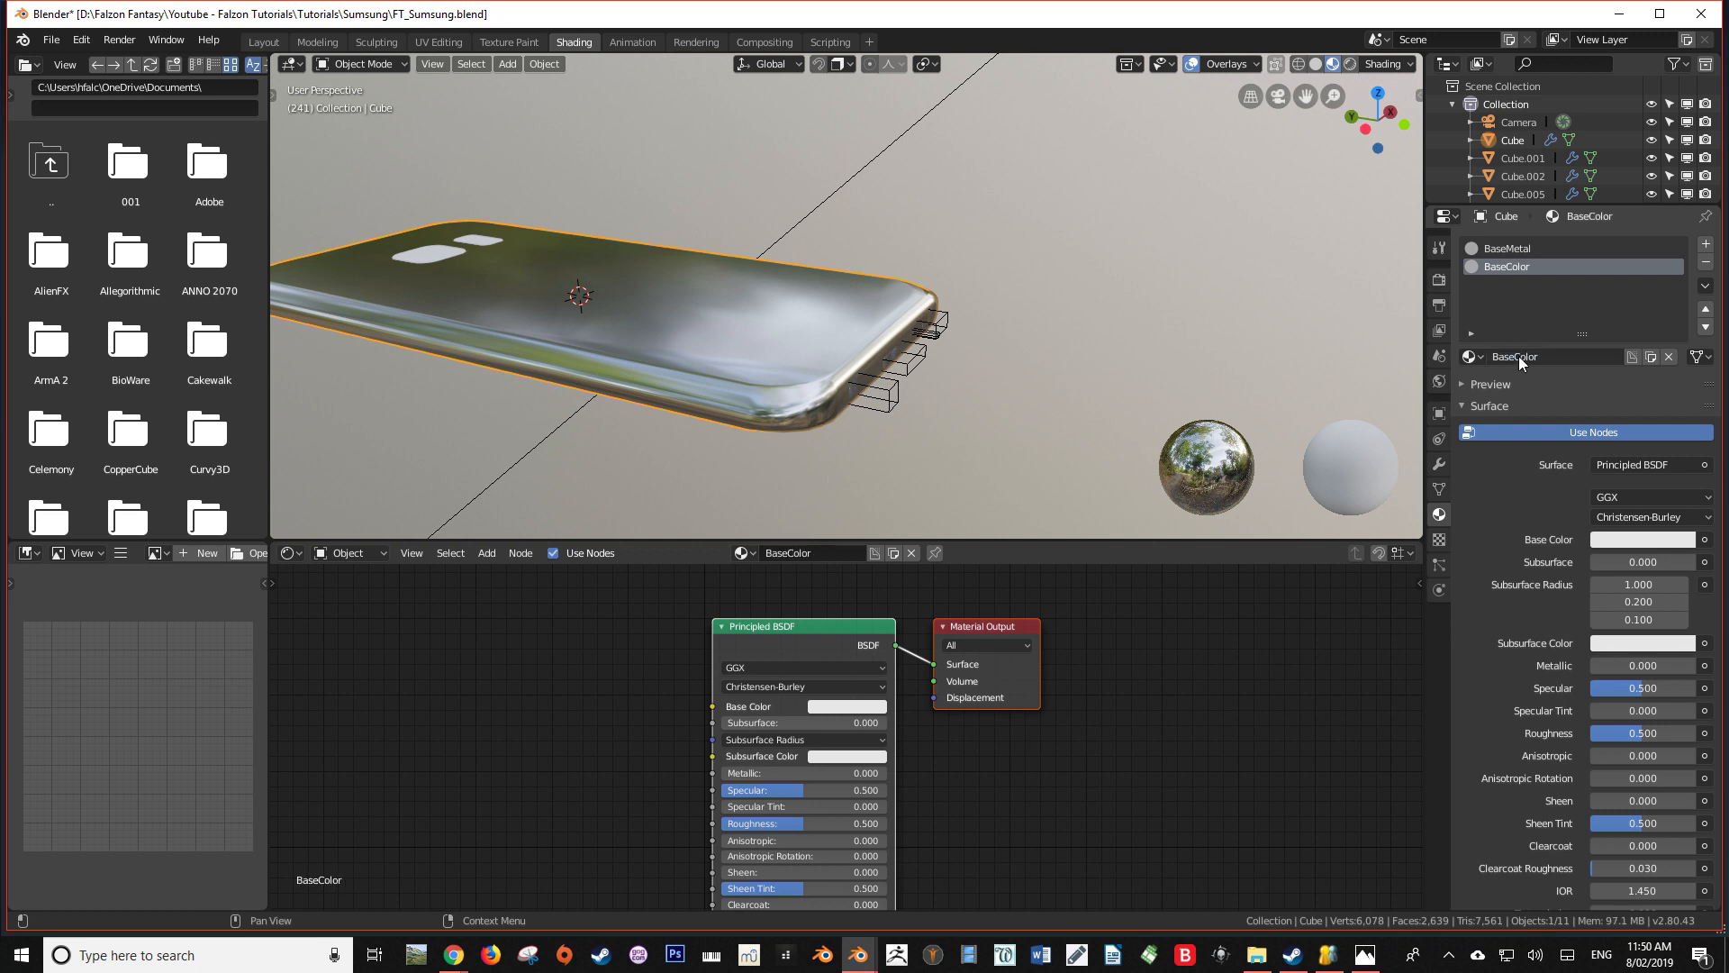
Move BaseColor above BaseMetal in the slot order, select it and enter Edit Mode on the phone mesh
left_click(1705, 308)
left_click(1505, 261)
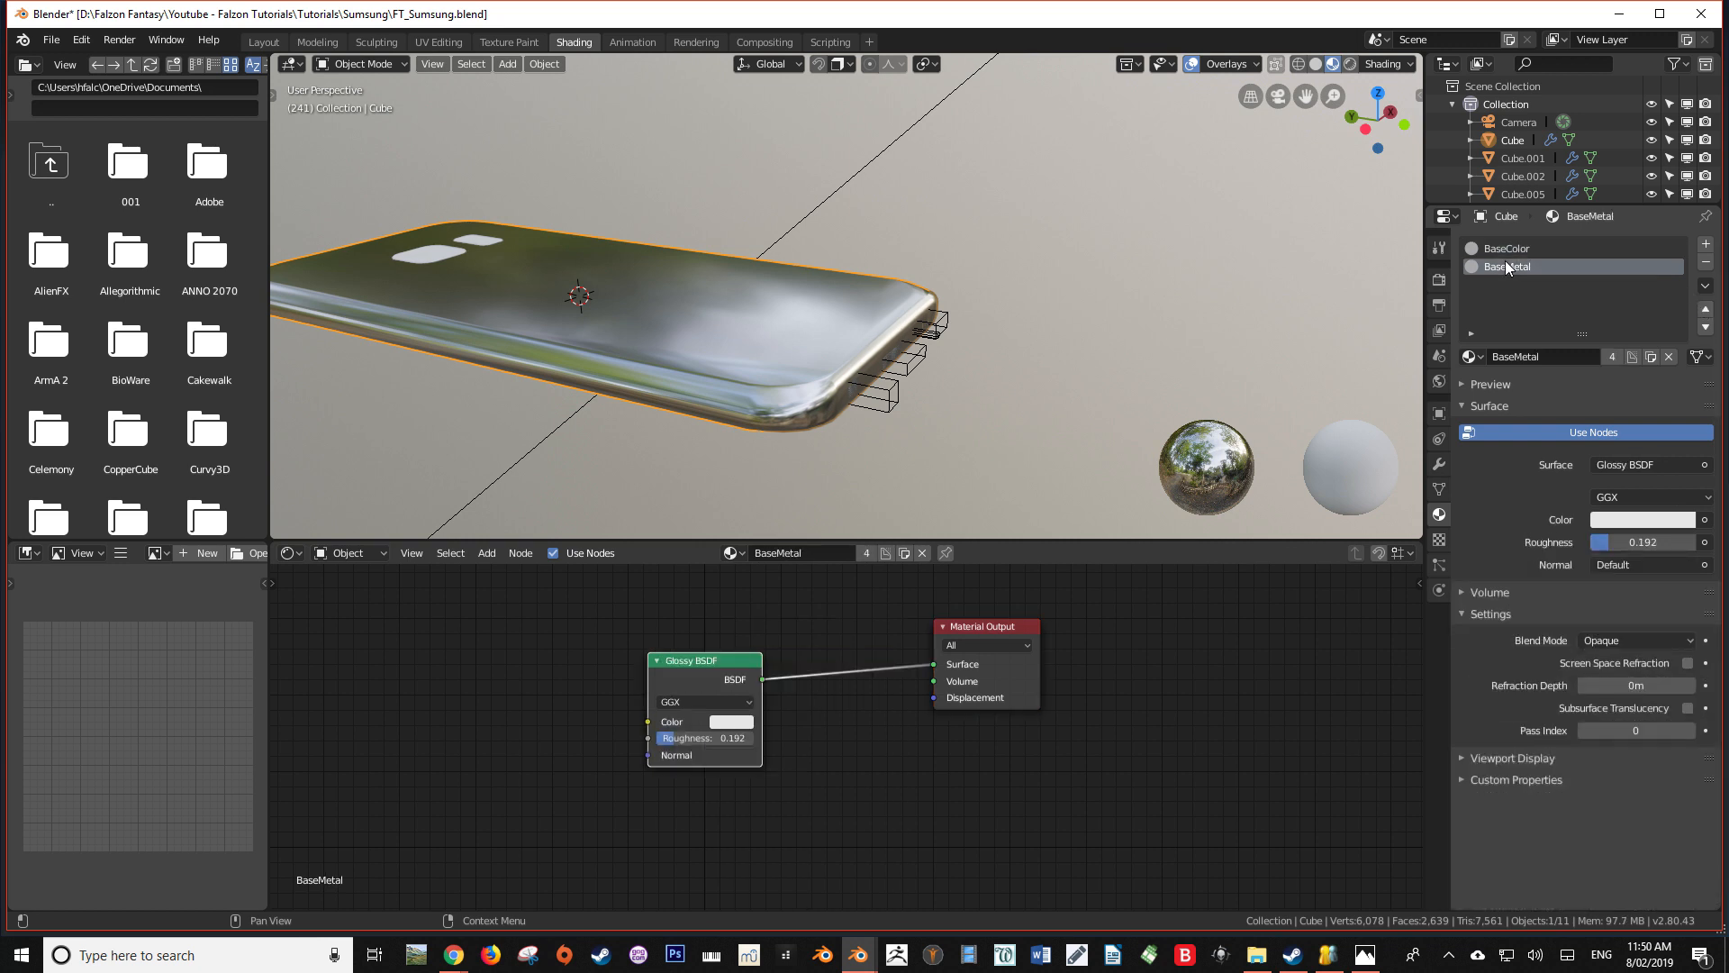
left_click(1506, 248)
key("Tab")
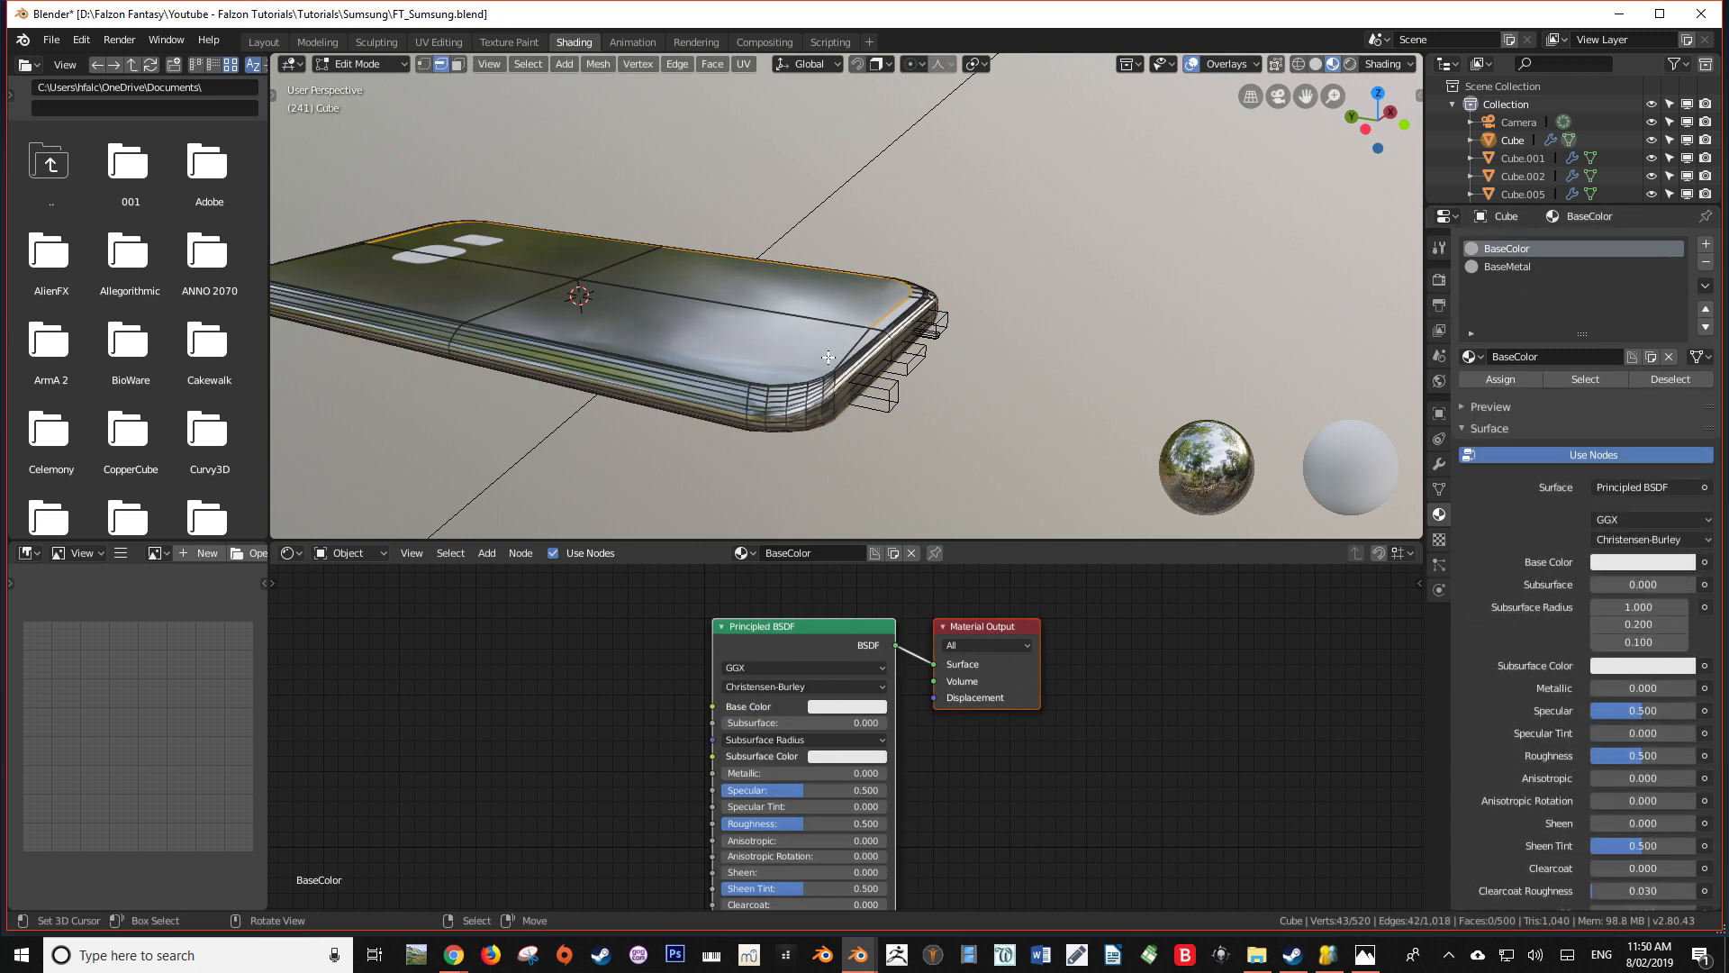
Assign the BaseColor material to all faces of the phone mesh and leave Edit Mode
key("a")
middle_click_drag(707, 358, 911, 373, "shift")
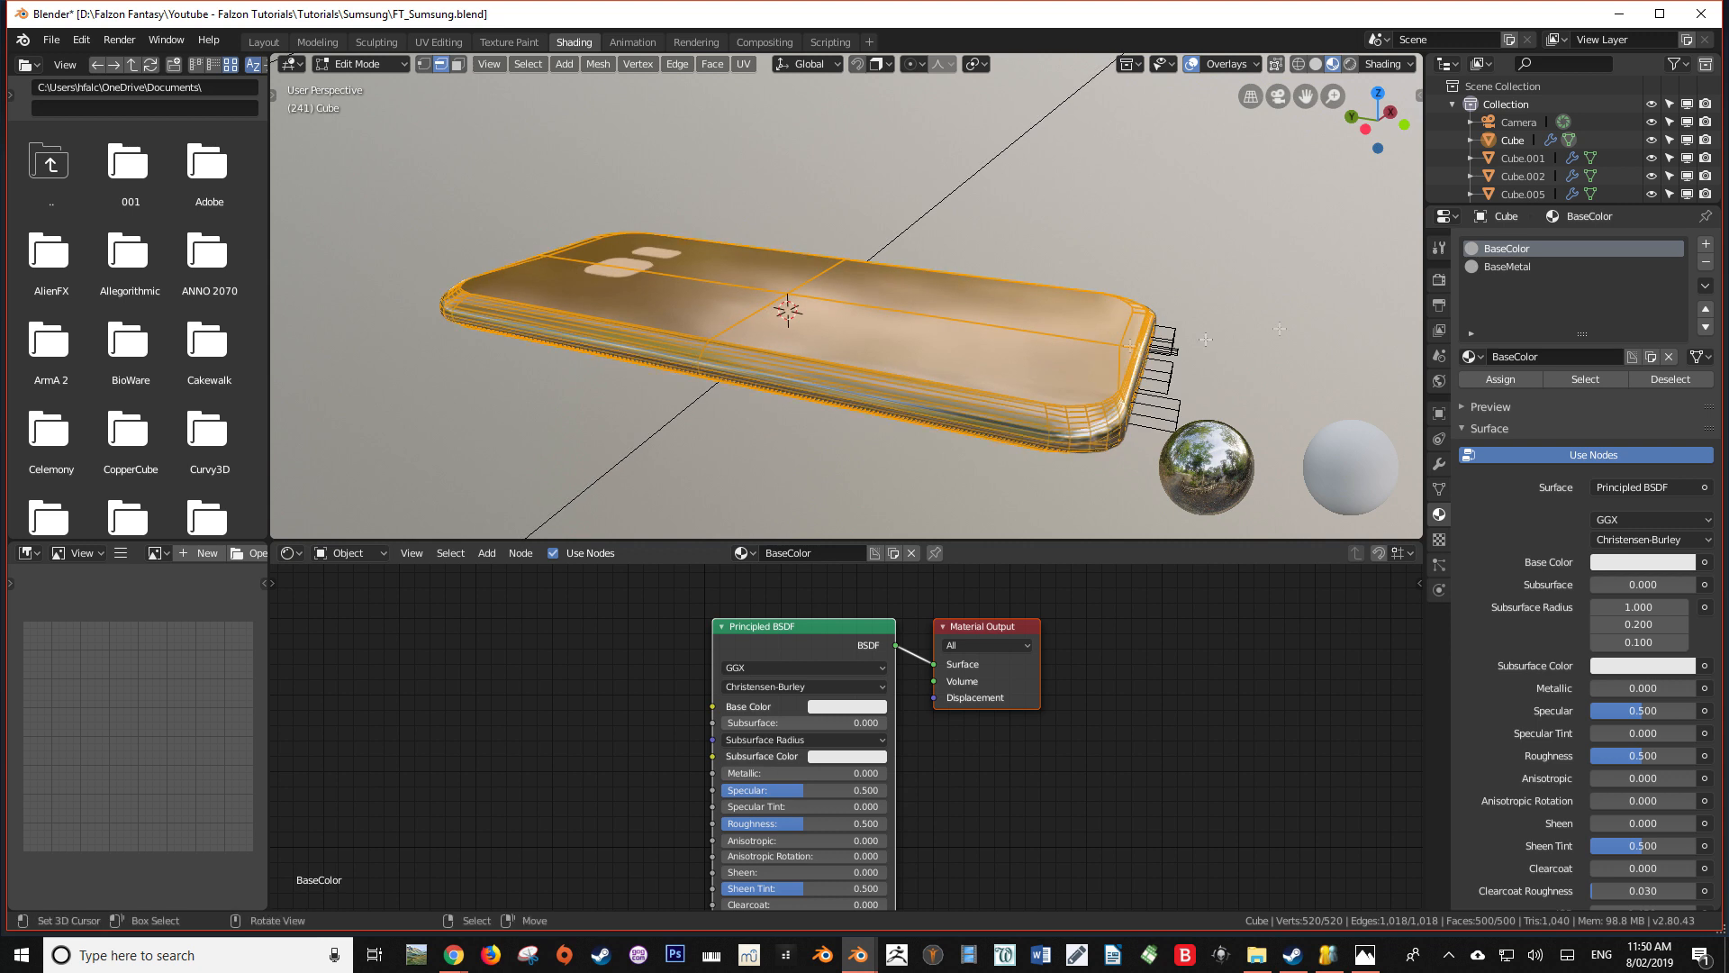
left_click(1495, 378)
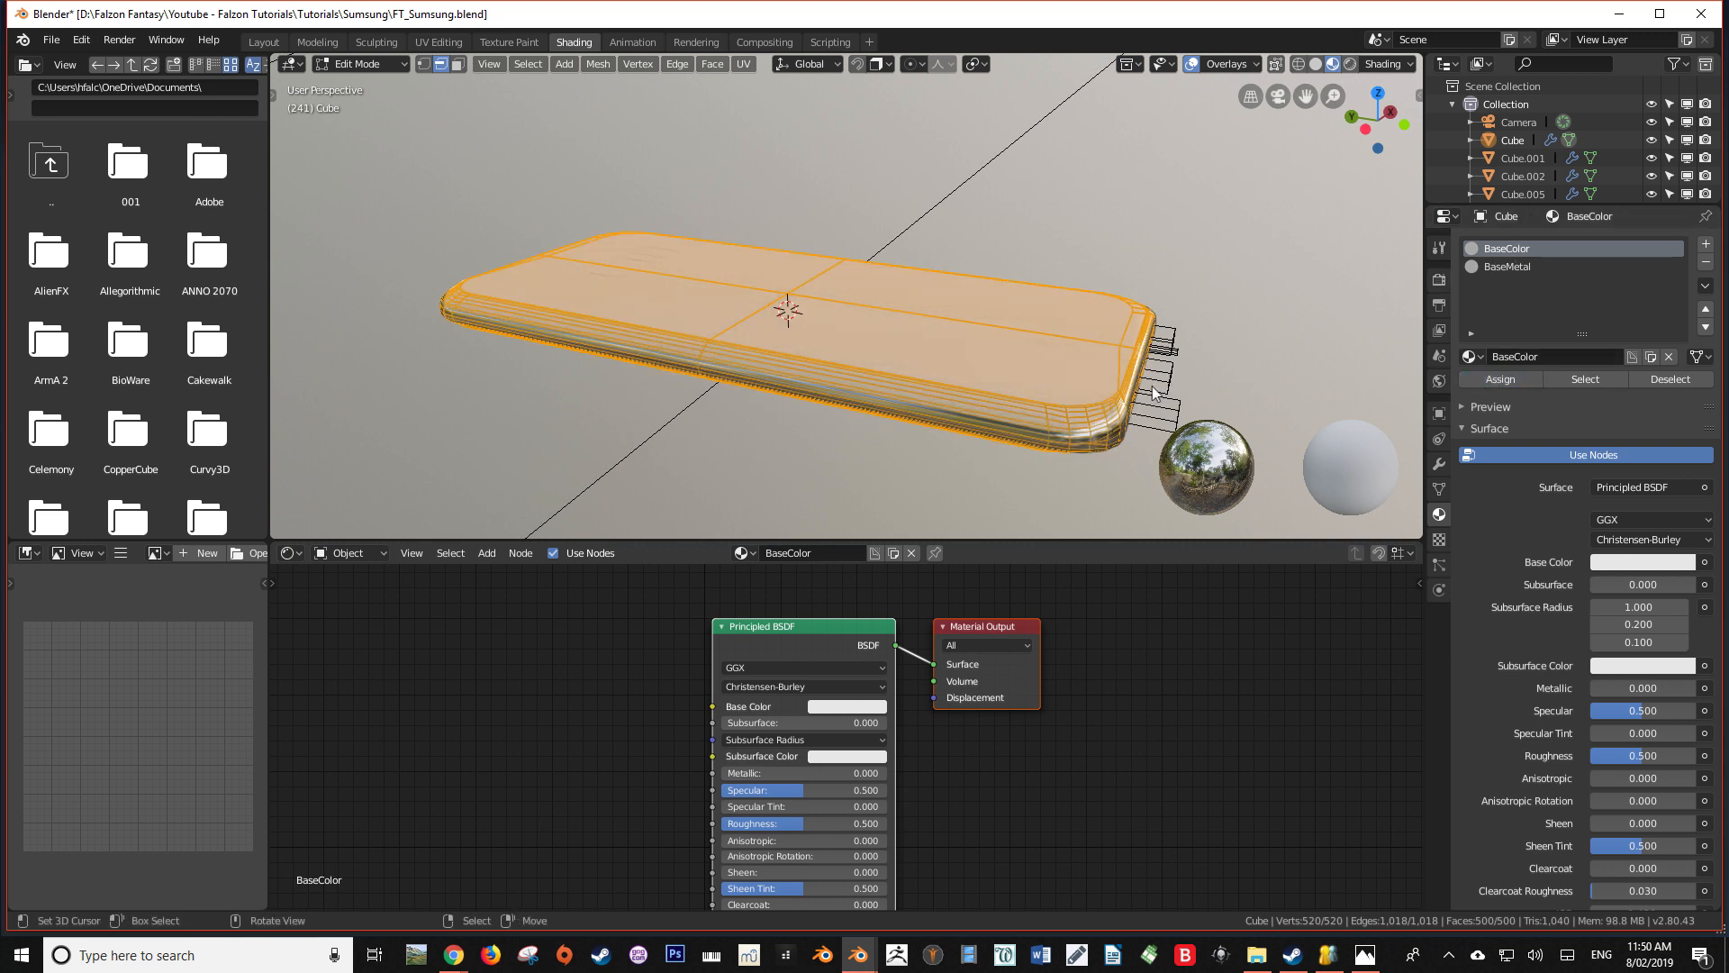
key("Tab")
Examine the phone body's base colour and metal edge from several sides
middle_click_drag(1151, 401, 1055, 338)
left_click(996, 450)
left_click(942, 381)
middle_click_drag(942, 381, 1024, 167)
middle_click_drag(849, 266, 549, 242)
key("z")
mouse_move(754, 274)
middle_mouse_down()
mouse_move(867, 413)
mouse_move(855, 404)
middle_mouse_up()
scroll(867, 413, "down", 4)
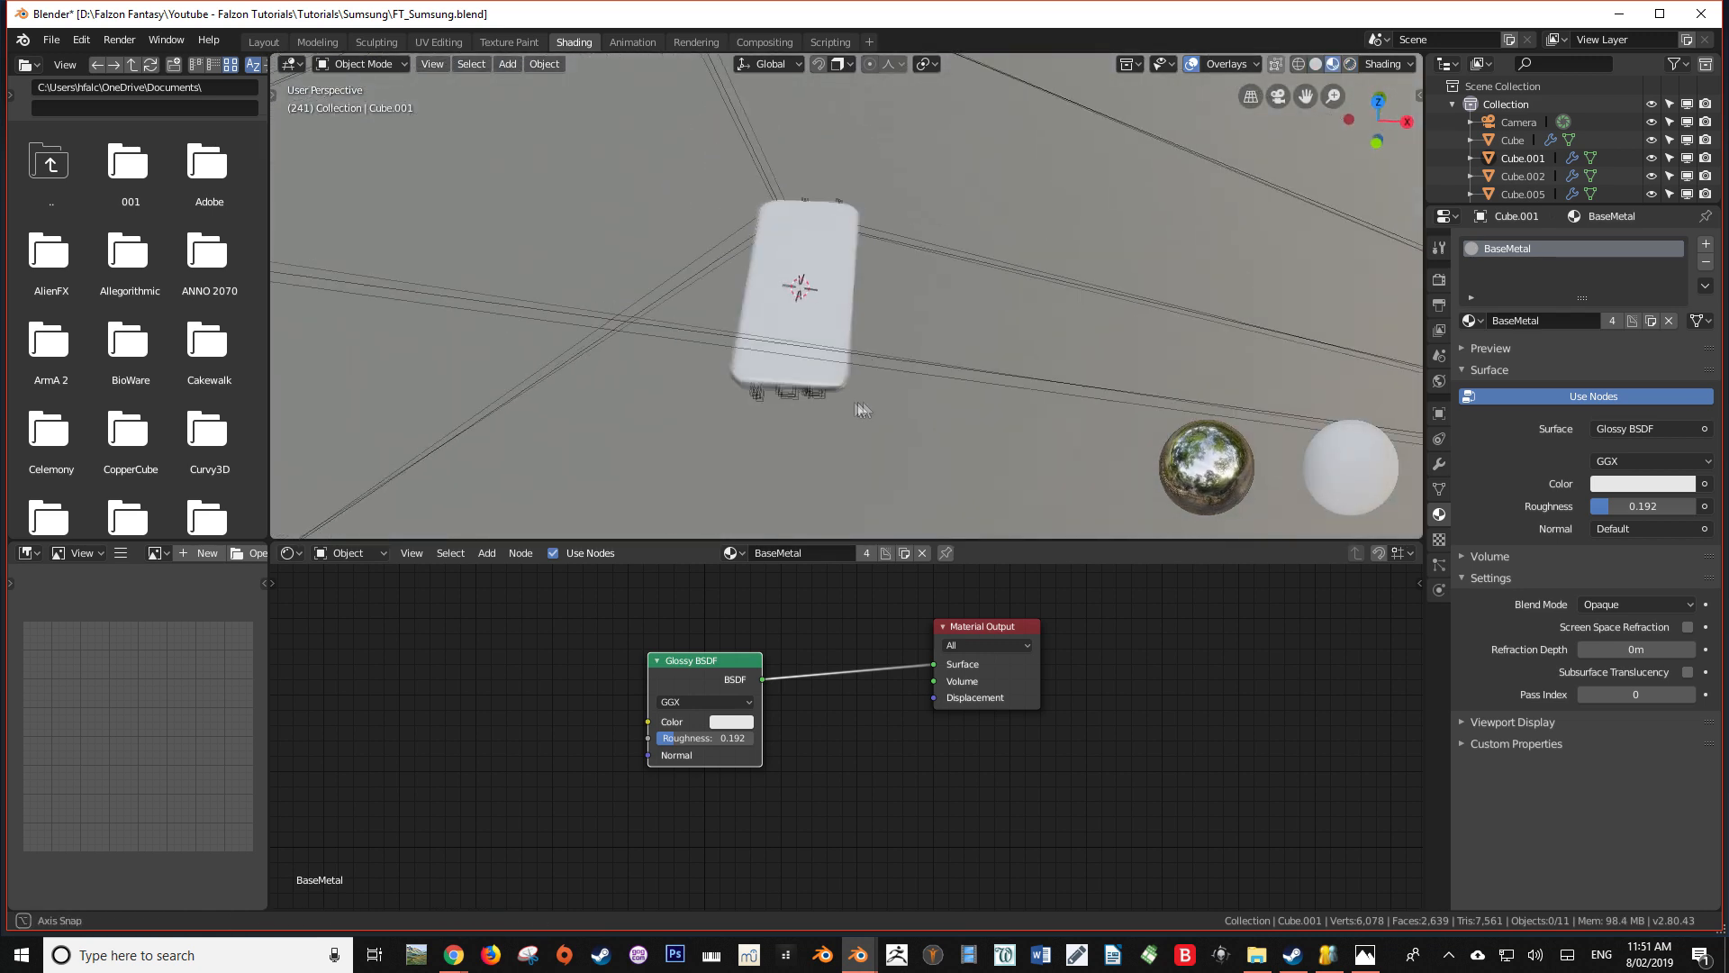
Edit the mesh of the rimmed back shapes in top view and select the edge rings around both rims
scroll(791, 321, "up", 5)
left_click(802, 351)
scroll(803, 352, "down", 2)
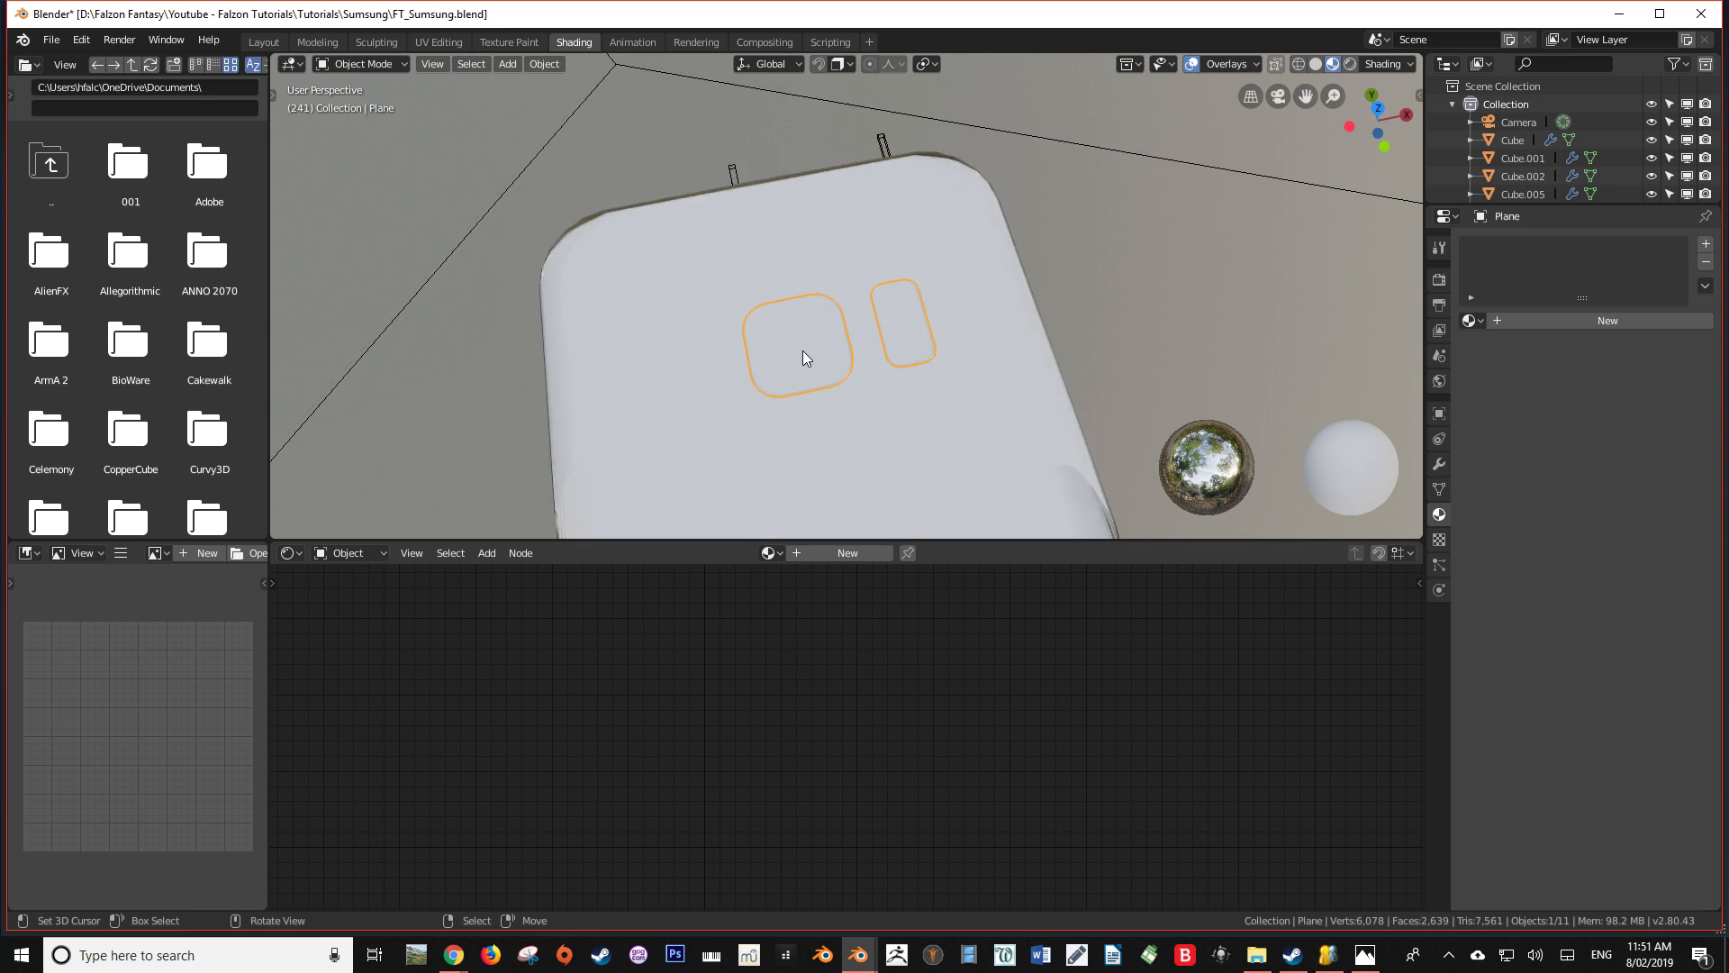
key("KP_7")
key("Tab")
scroll(804, 350, "up", 3)
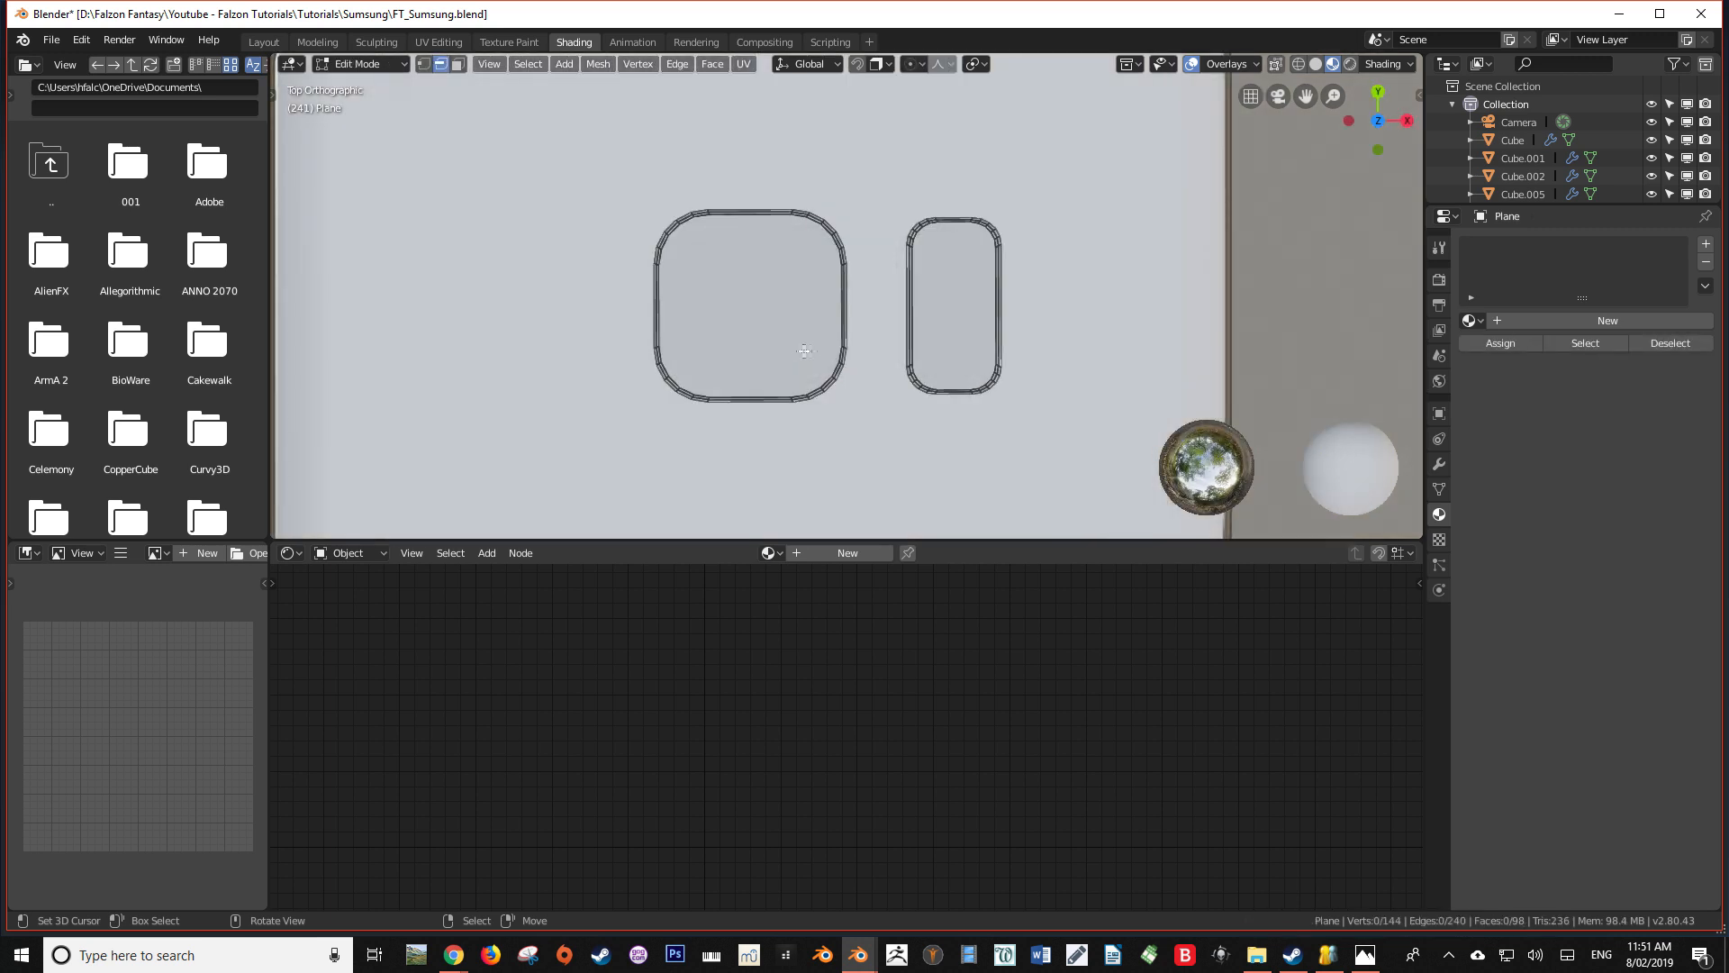
scroll(847, 356, "up", 4)
left_click(844, 390, "alt")
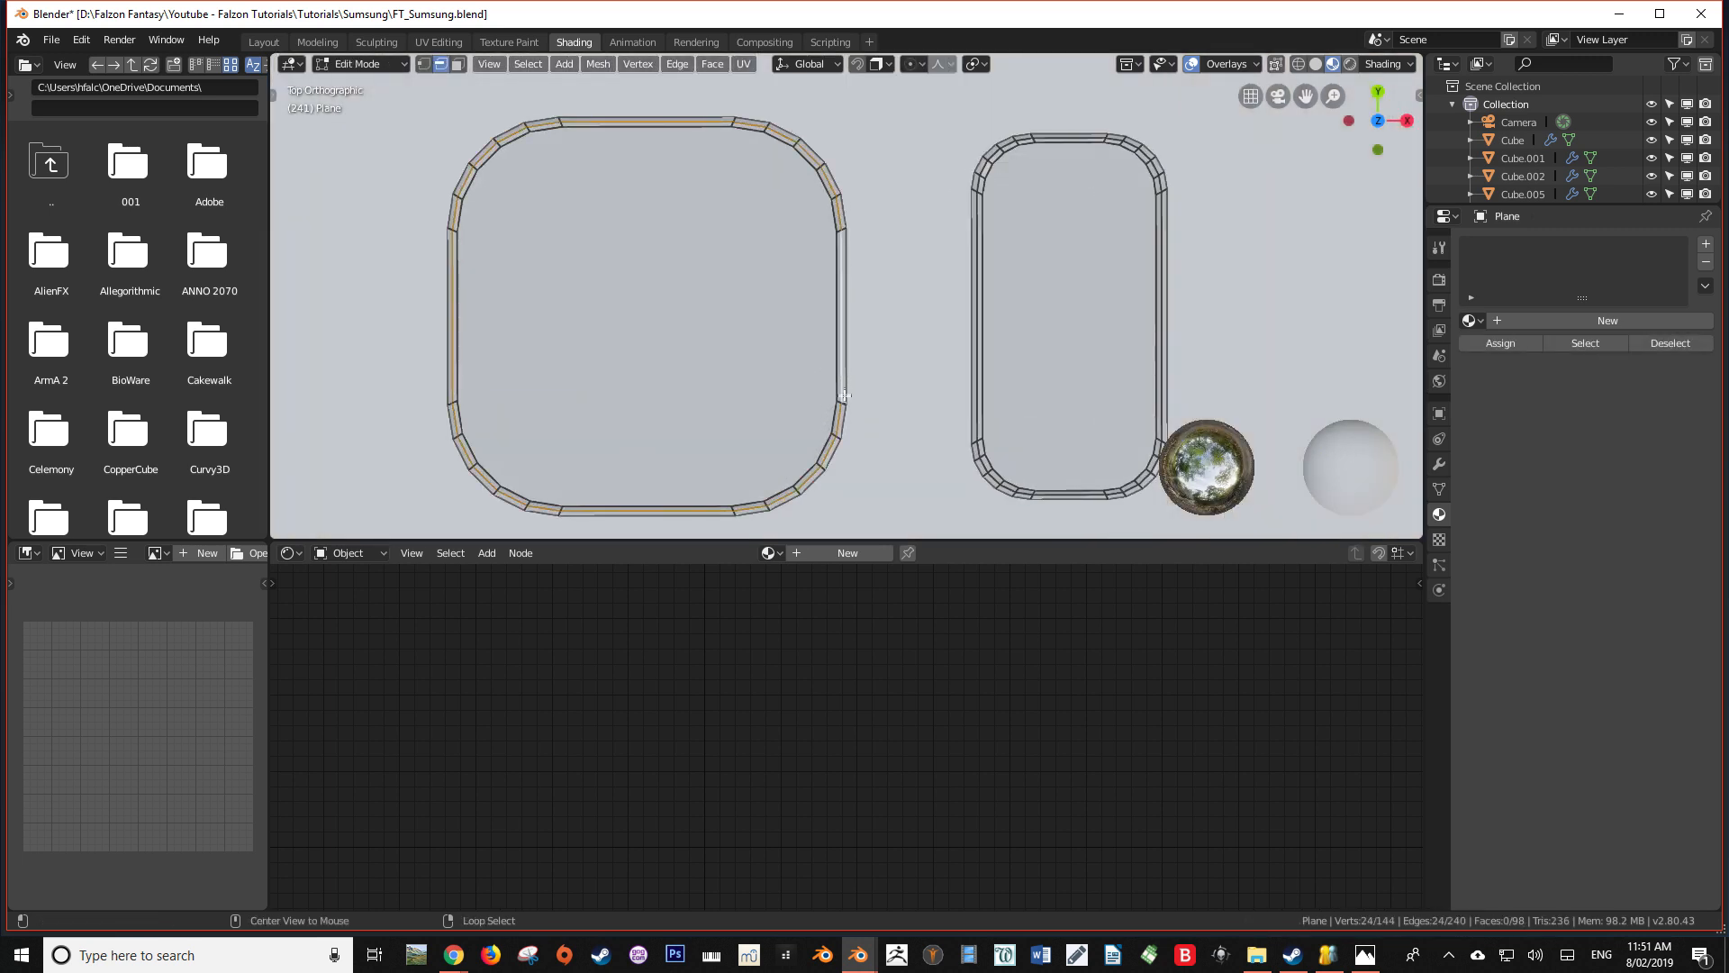
left_click(977, 371, "alt+shift")
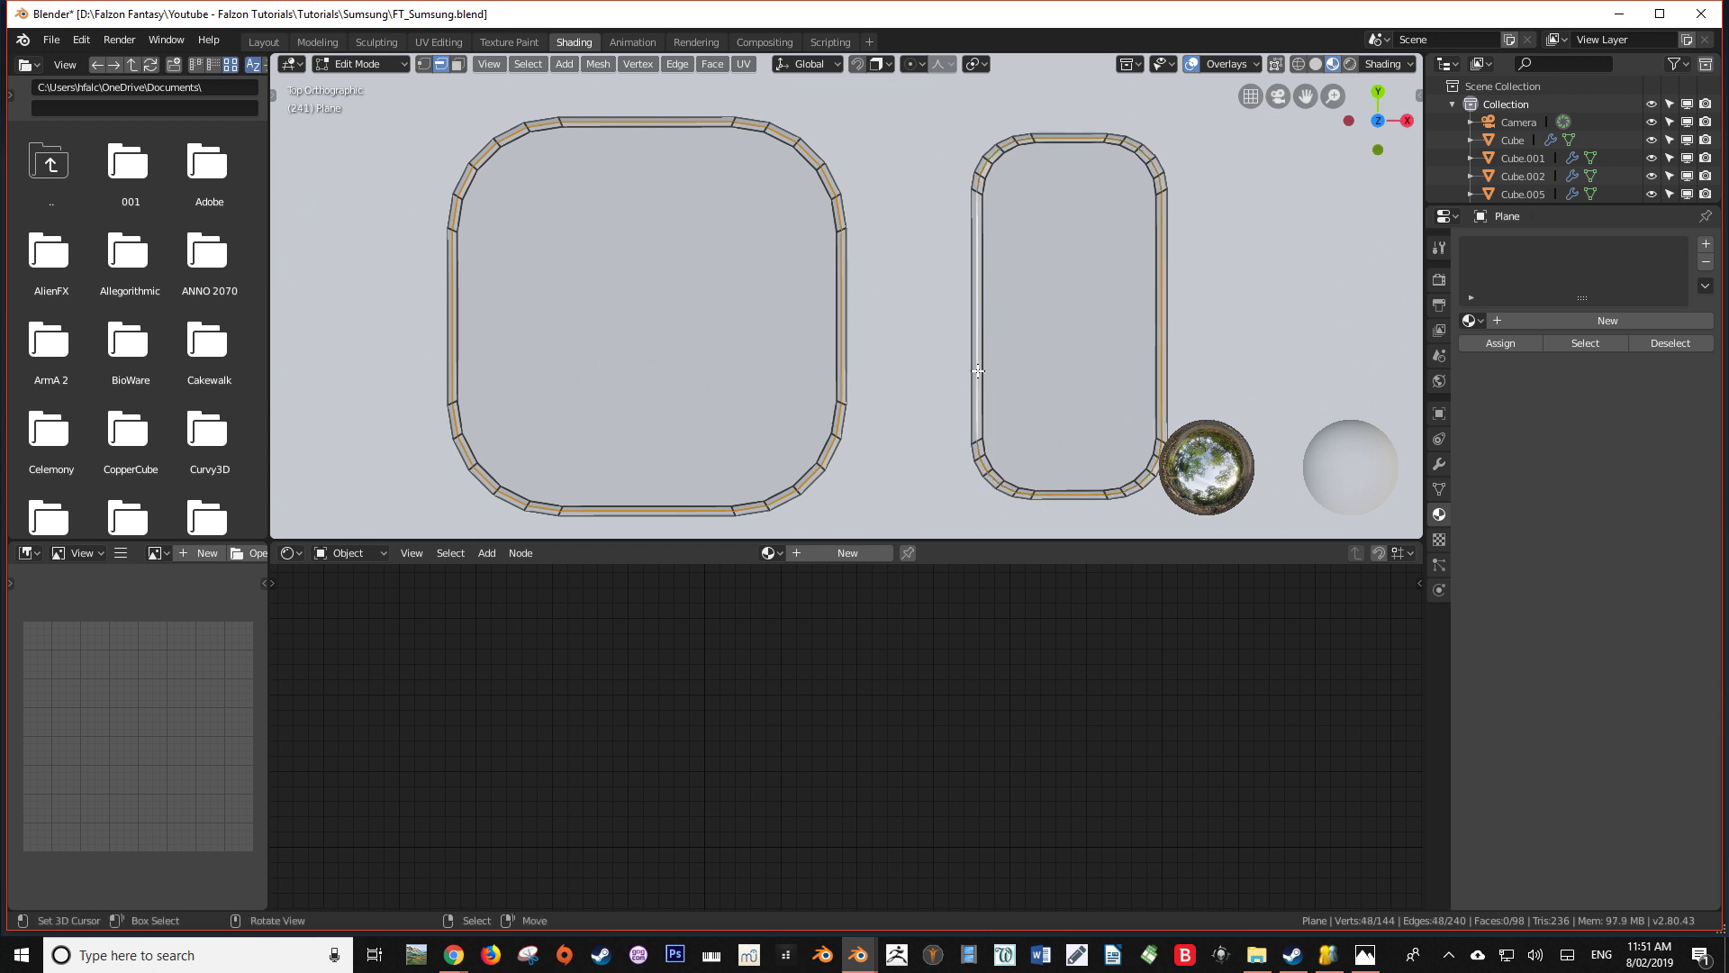
Switch to face selection and select all the rim faces around both back shapes
key("3")
left_click(843, 230, "alt")
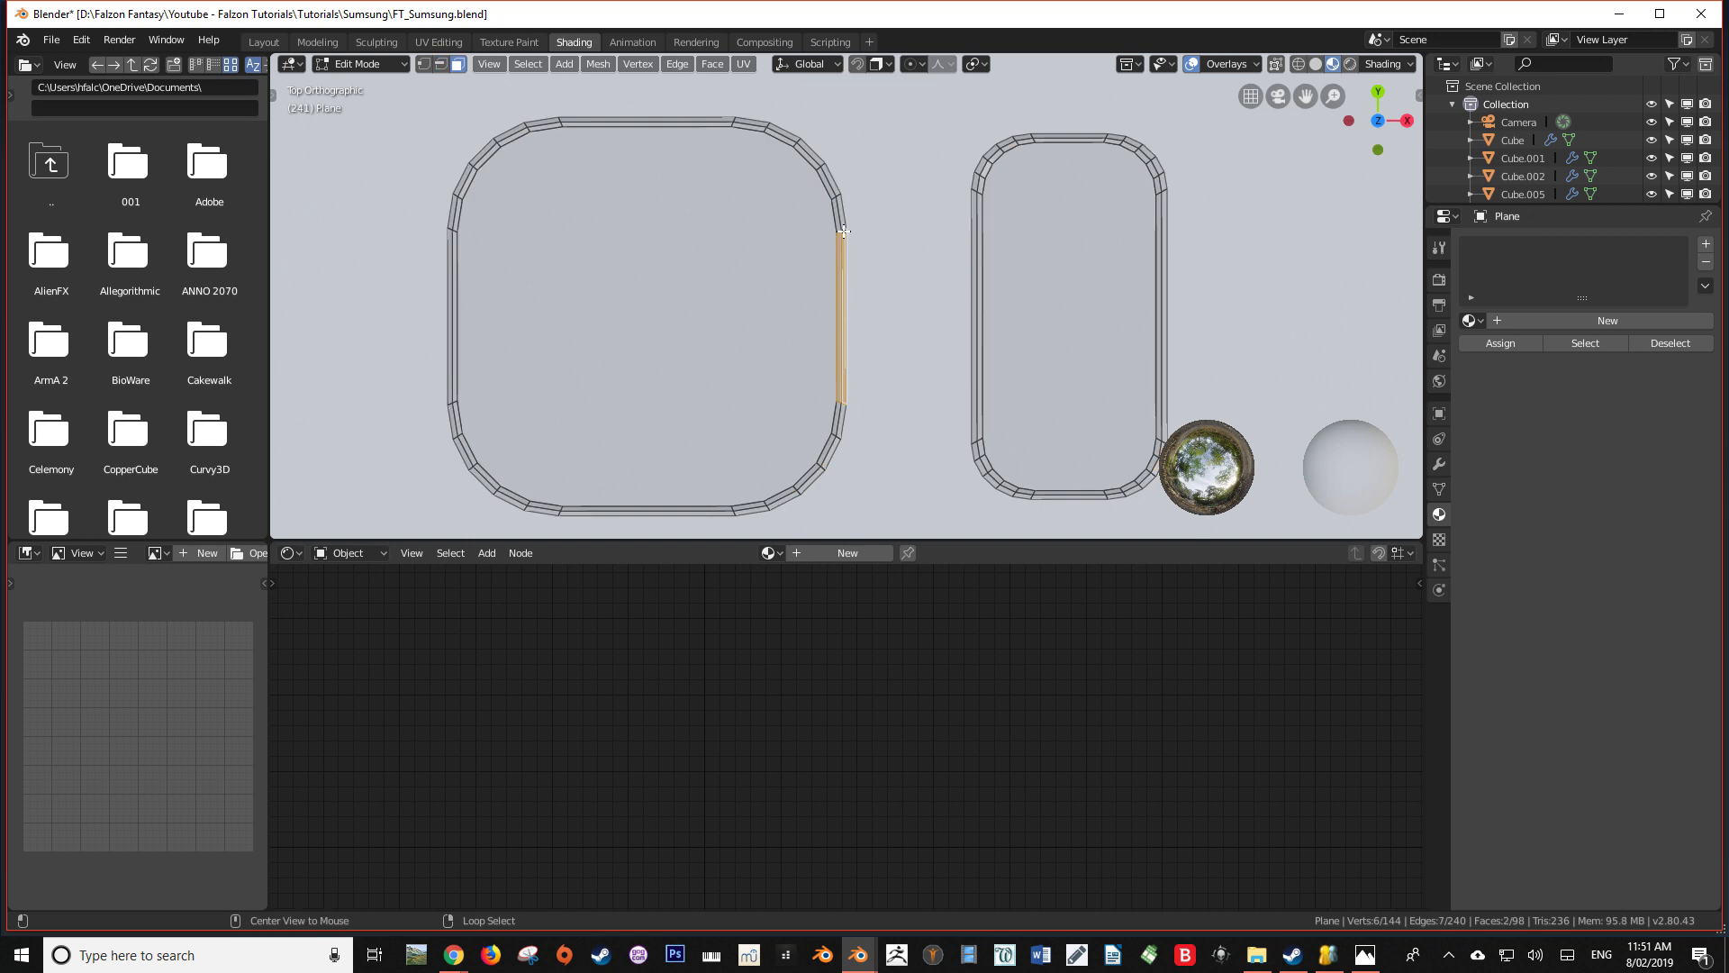
scroll(843, 230, "up", 5)
left_click(823, 139, "alt")
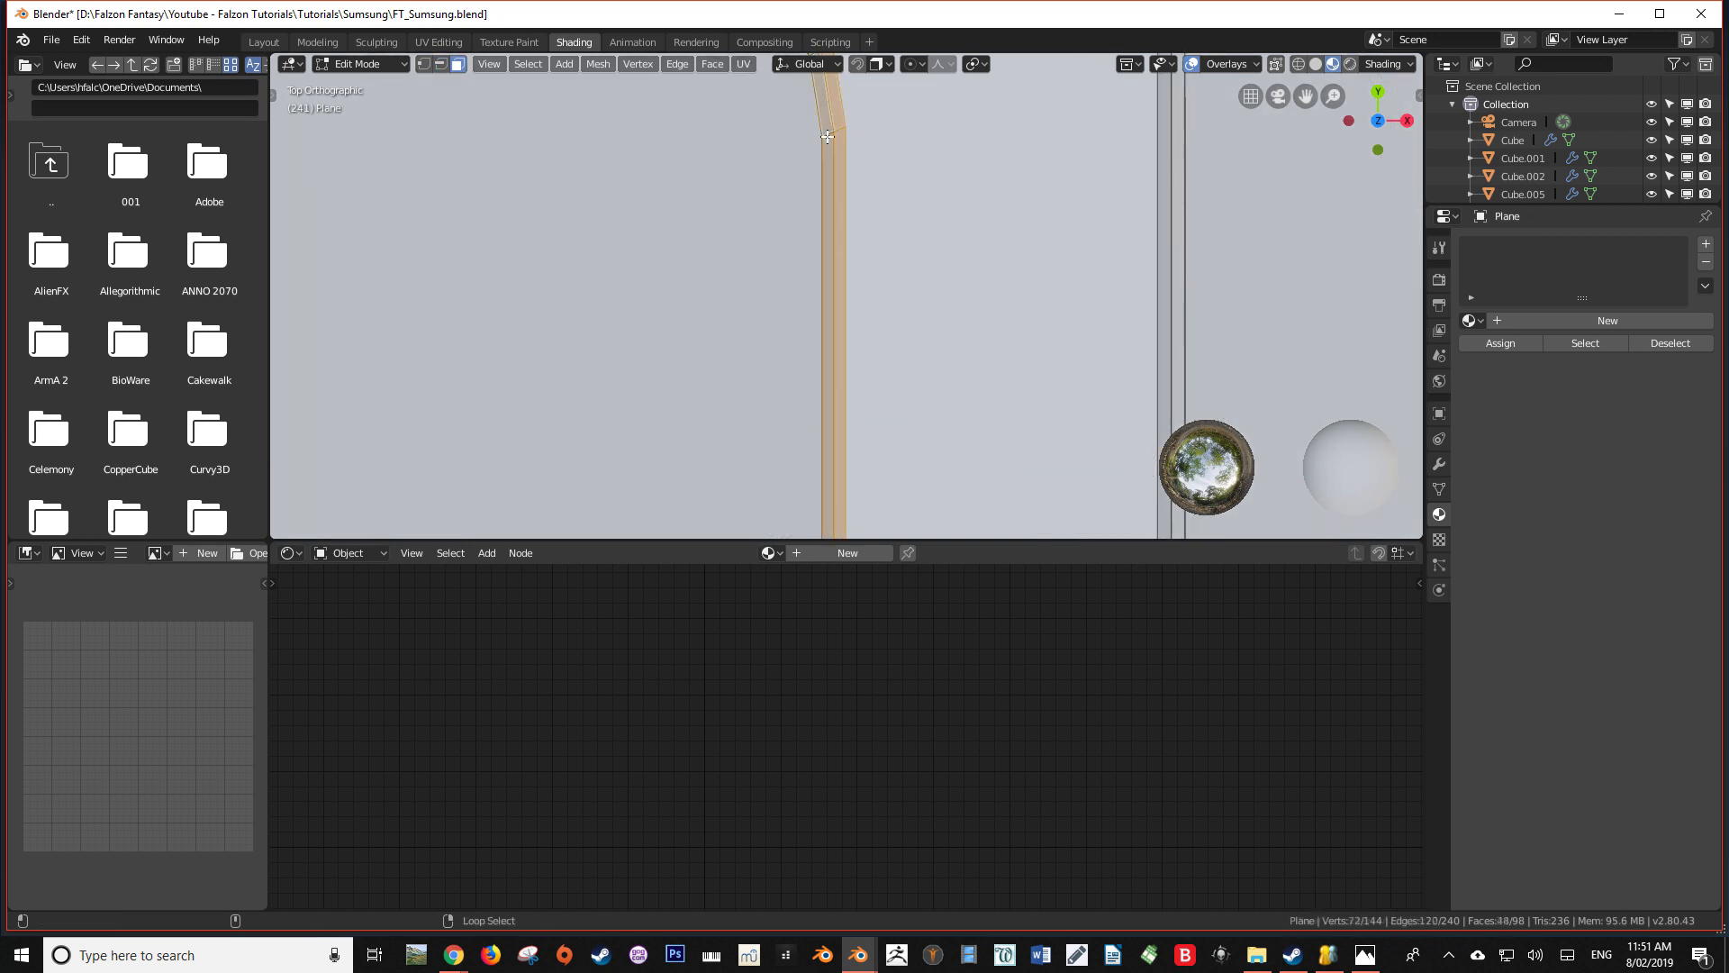
scroll(1031, 347, "down", 3)
scroll(791, 214, "up", 5)
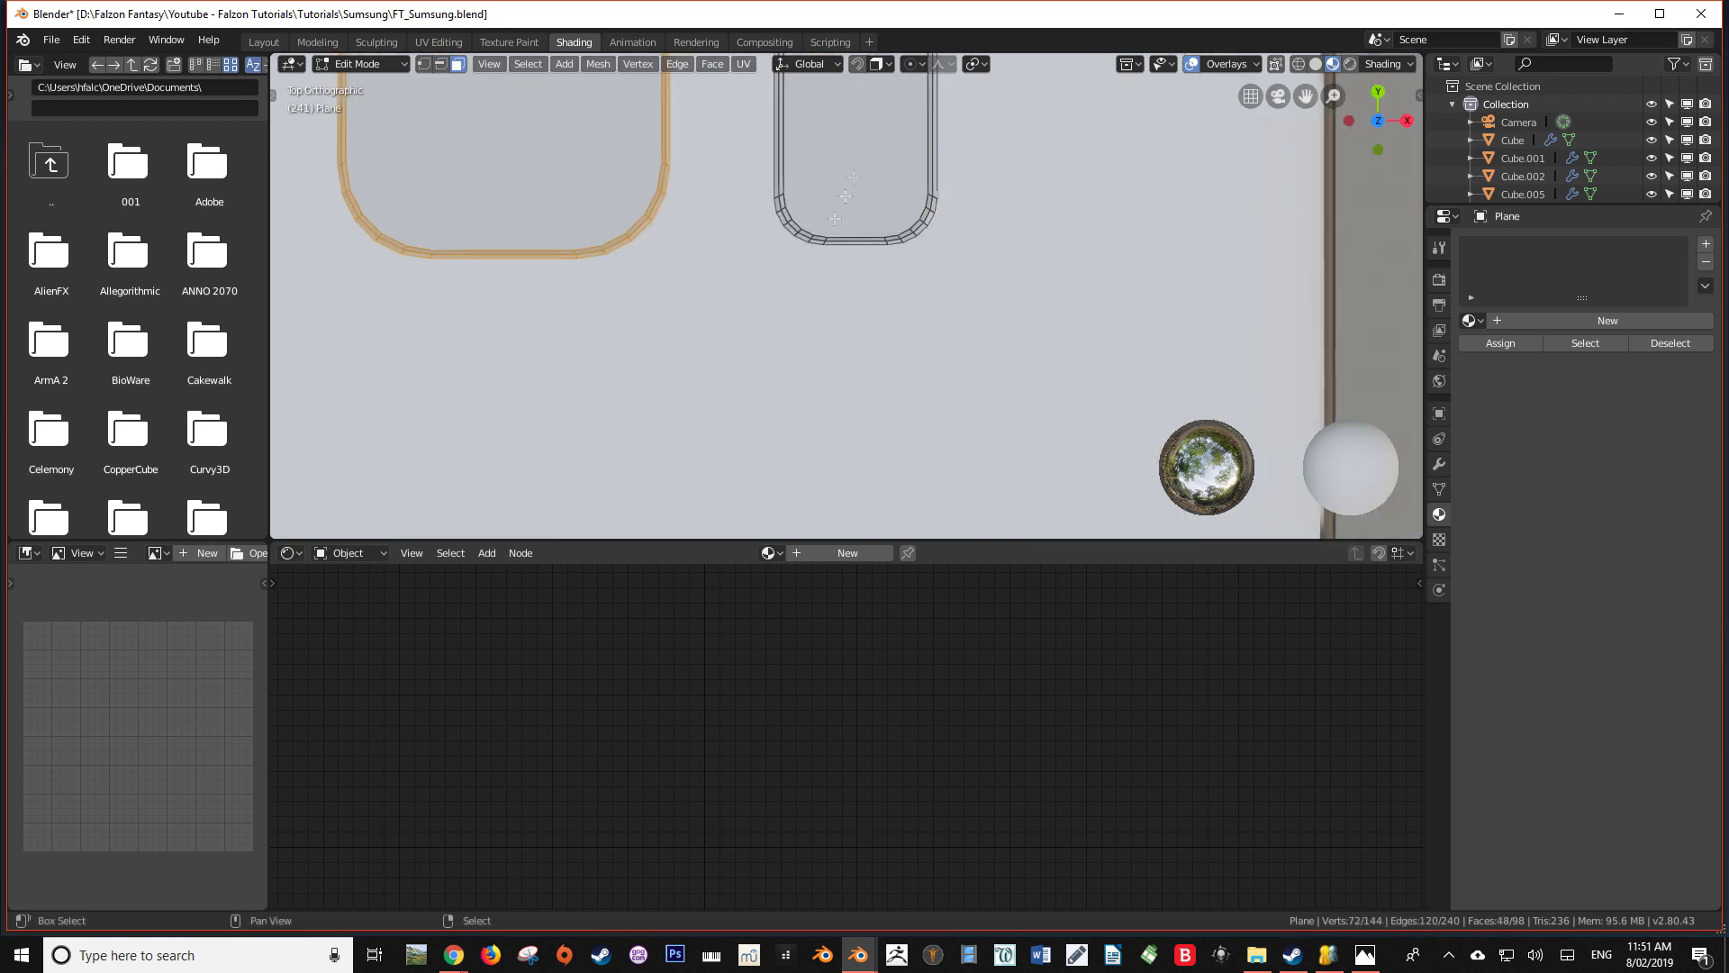
left_click(795, 213, "alt+shift")
left_click(792, 216, "alt+shift")
scroll(739, 252, "down", 4)
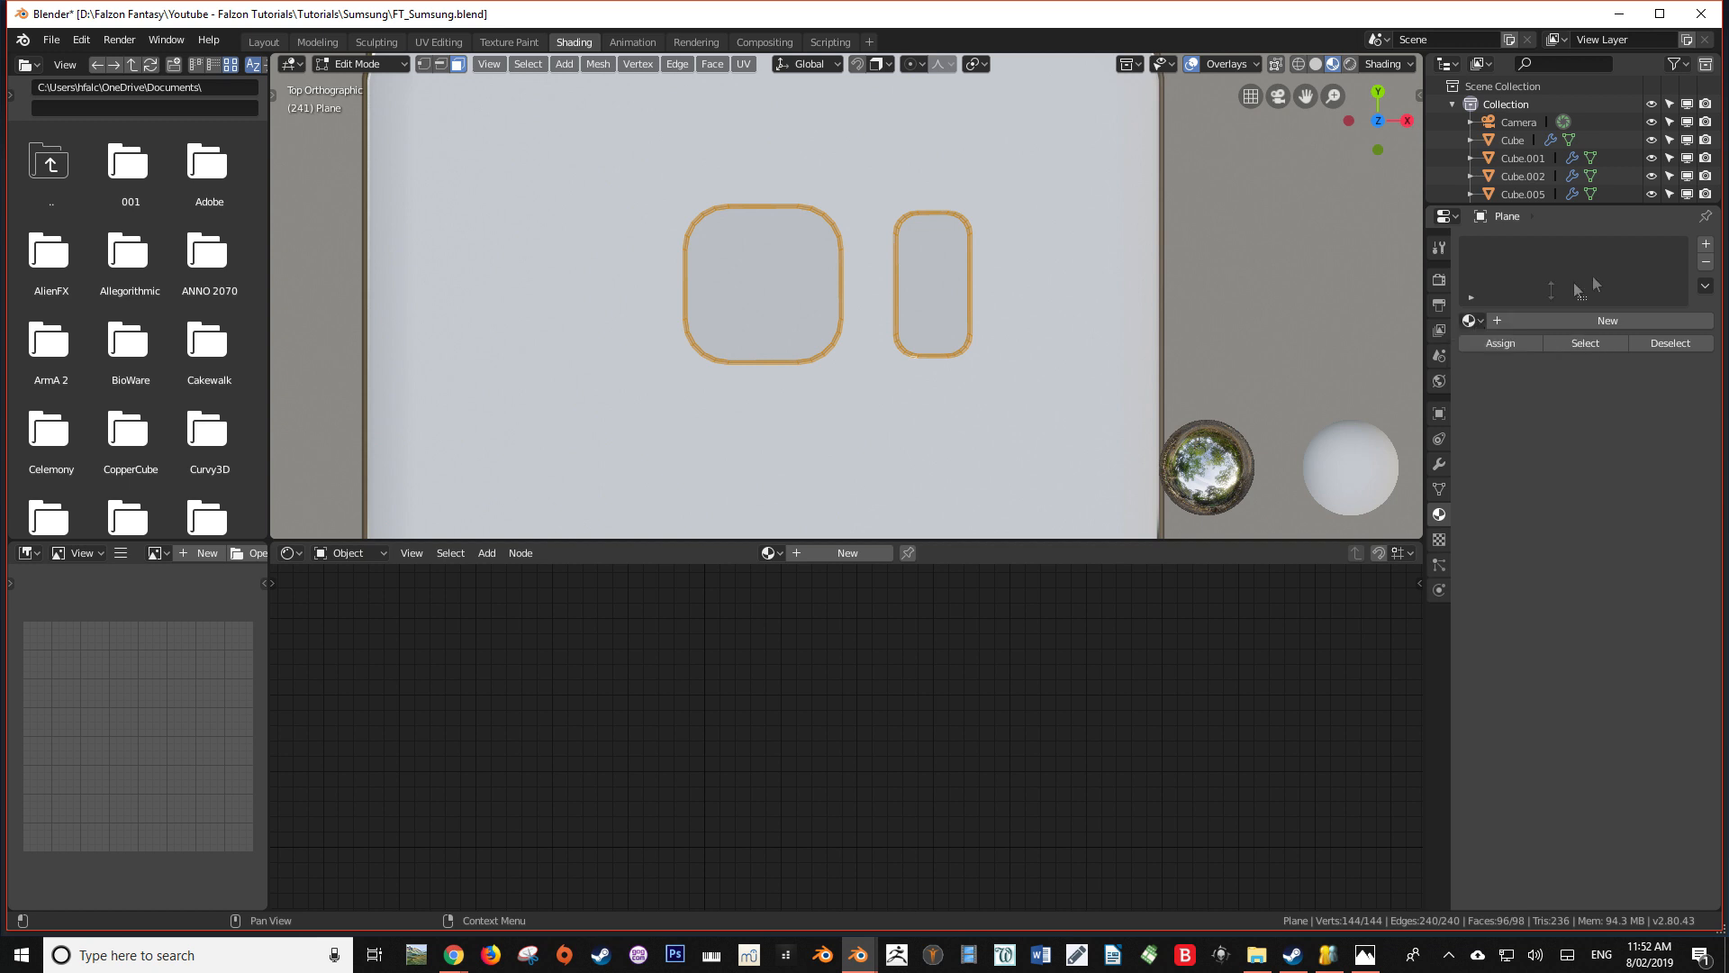
Give the back shapes the BaseColor material and add a second slot holding BaseMetal
left_click(1481, 321)
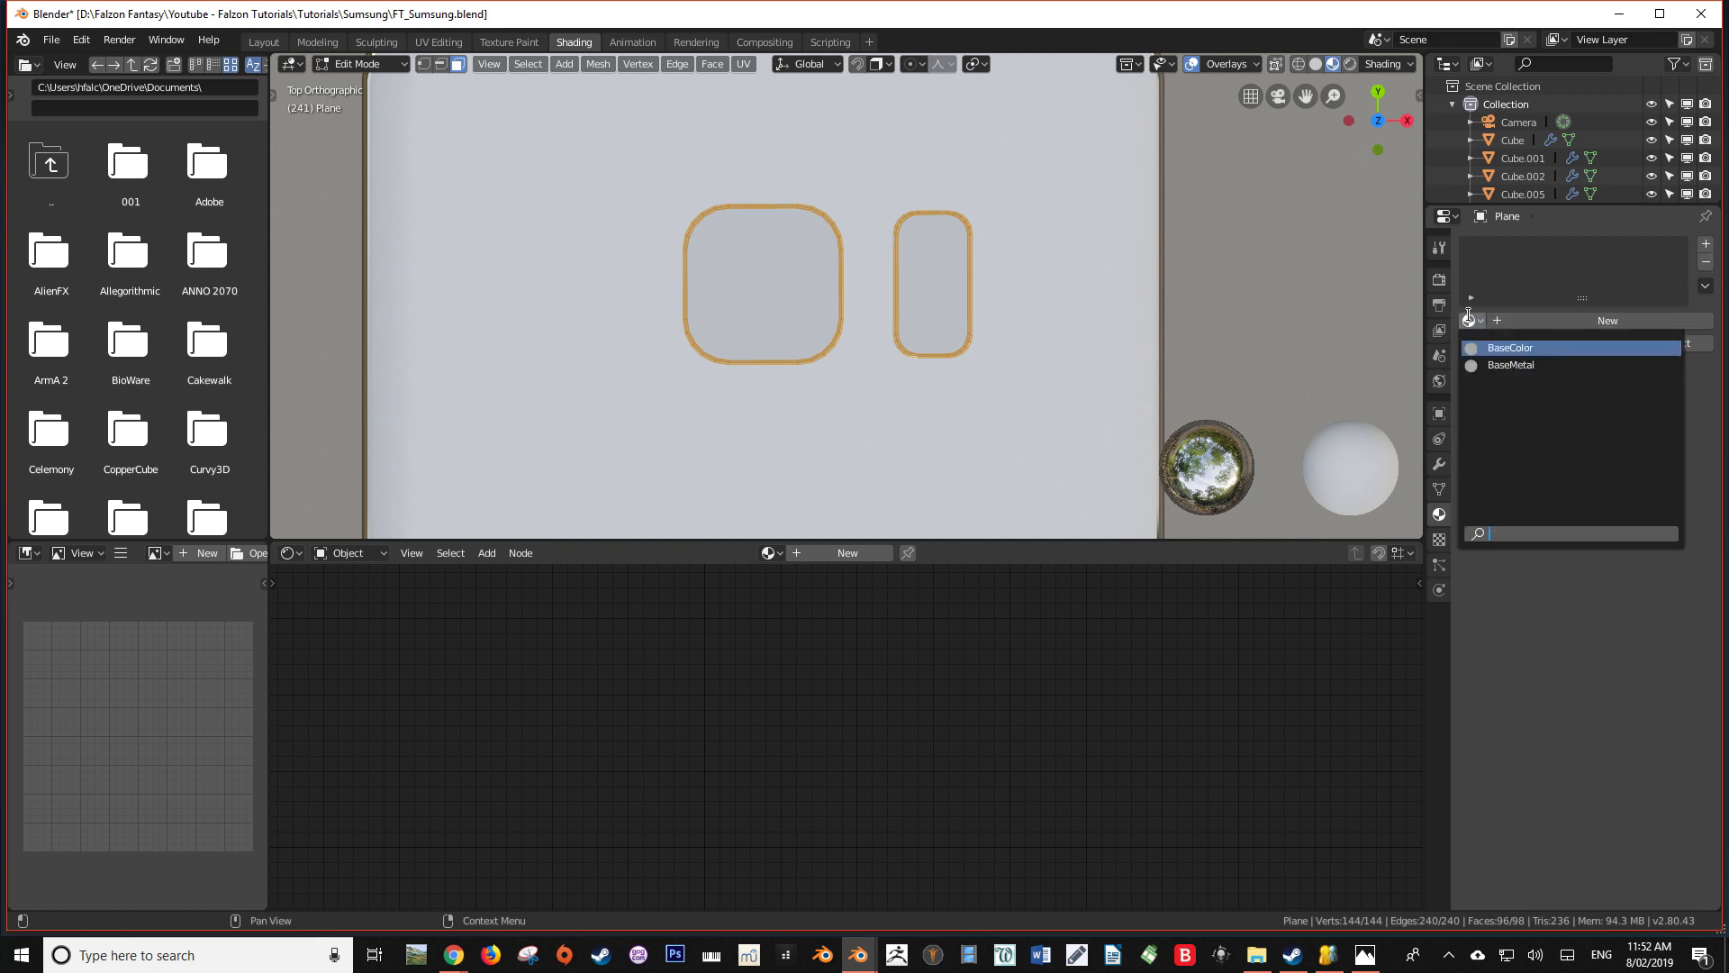
left_click(1488, 348)
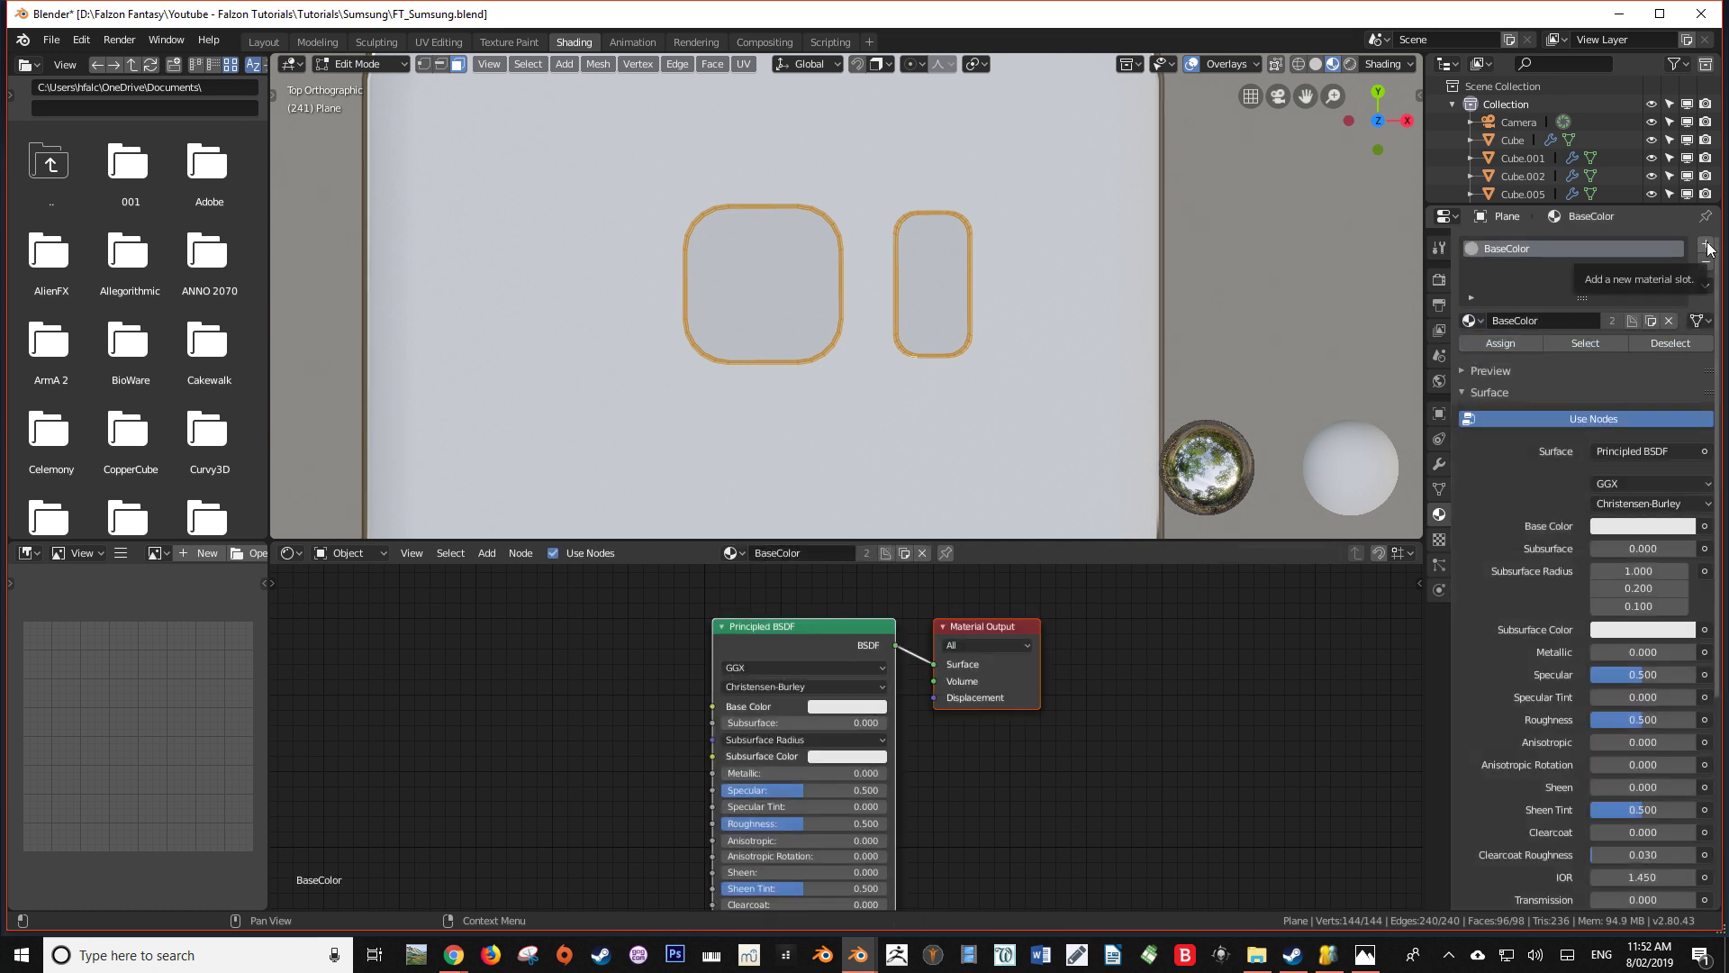
left_click(1706, 245)
left_click(1469, 357)
left_click(1508, 399)
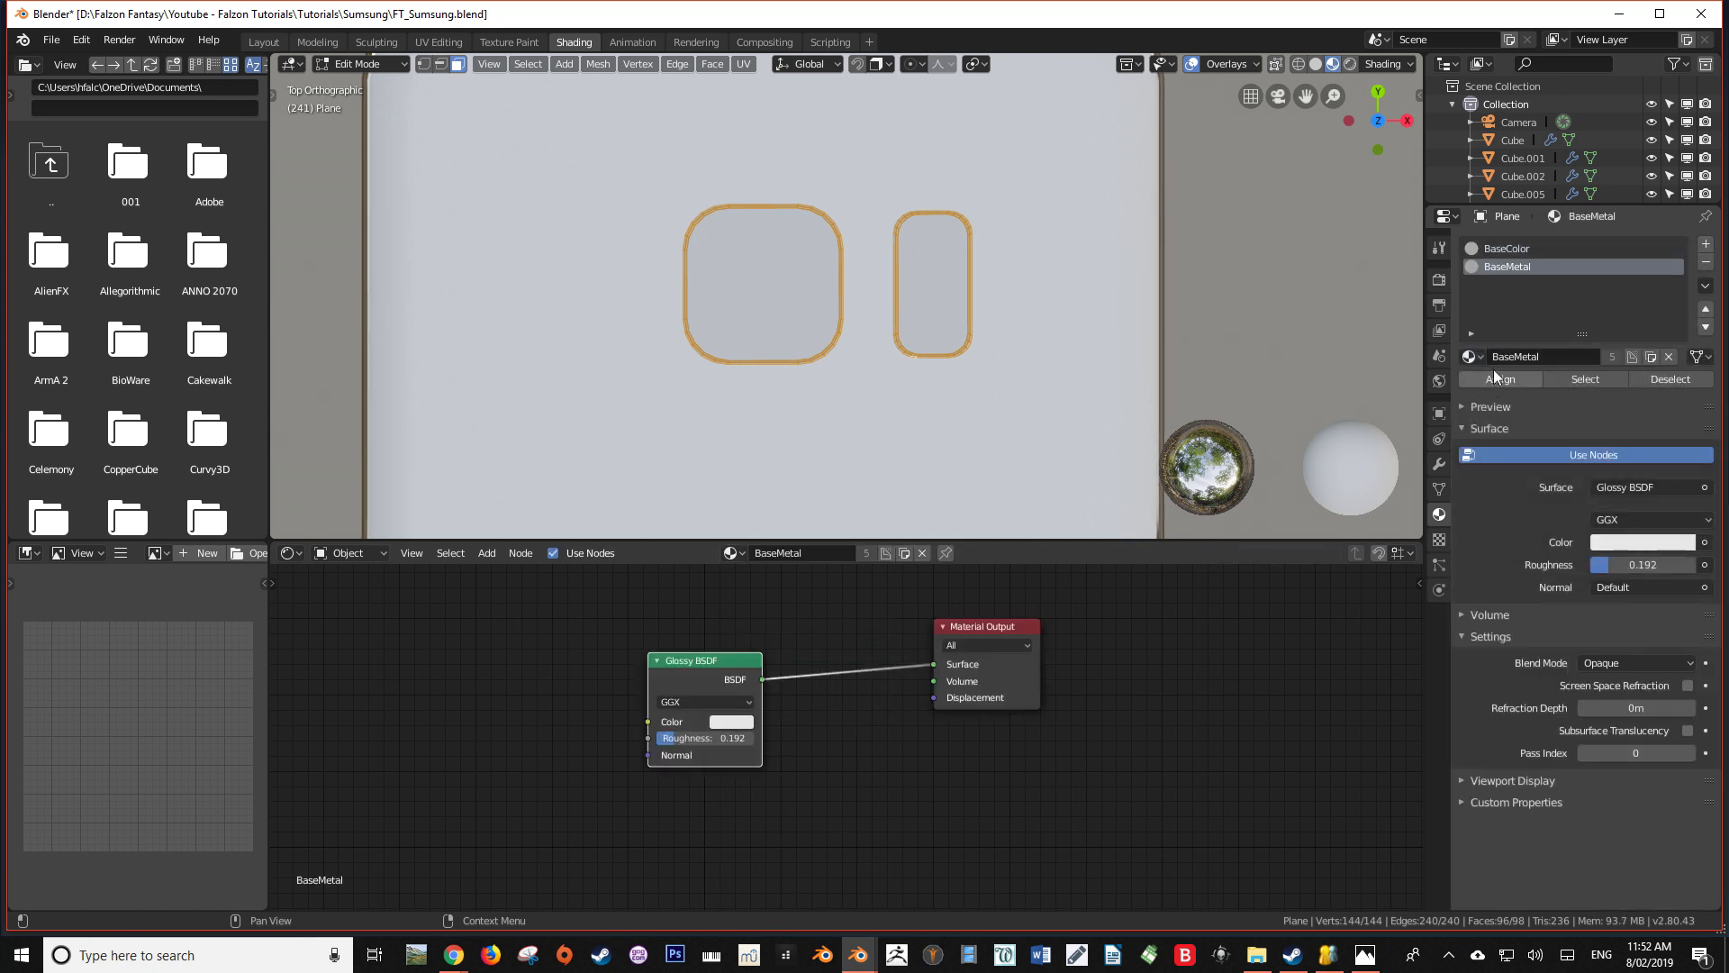
Assign BaseMetal to the selected rim faces and return to Object Mode
left_click(1483, 378)
key("Tab")
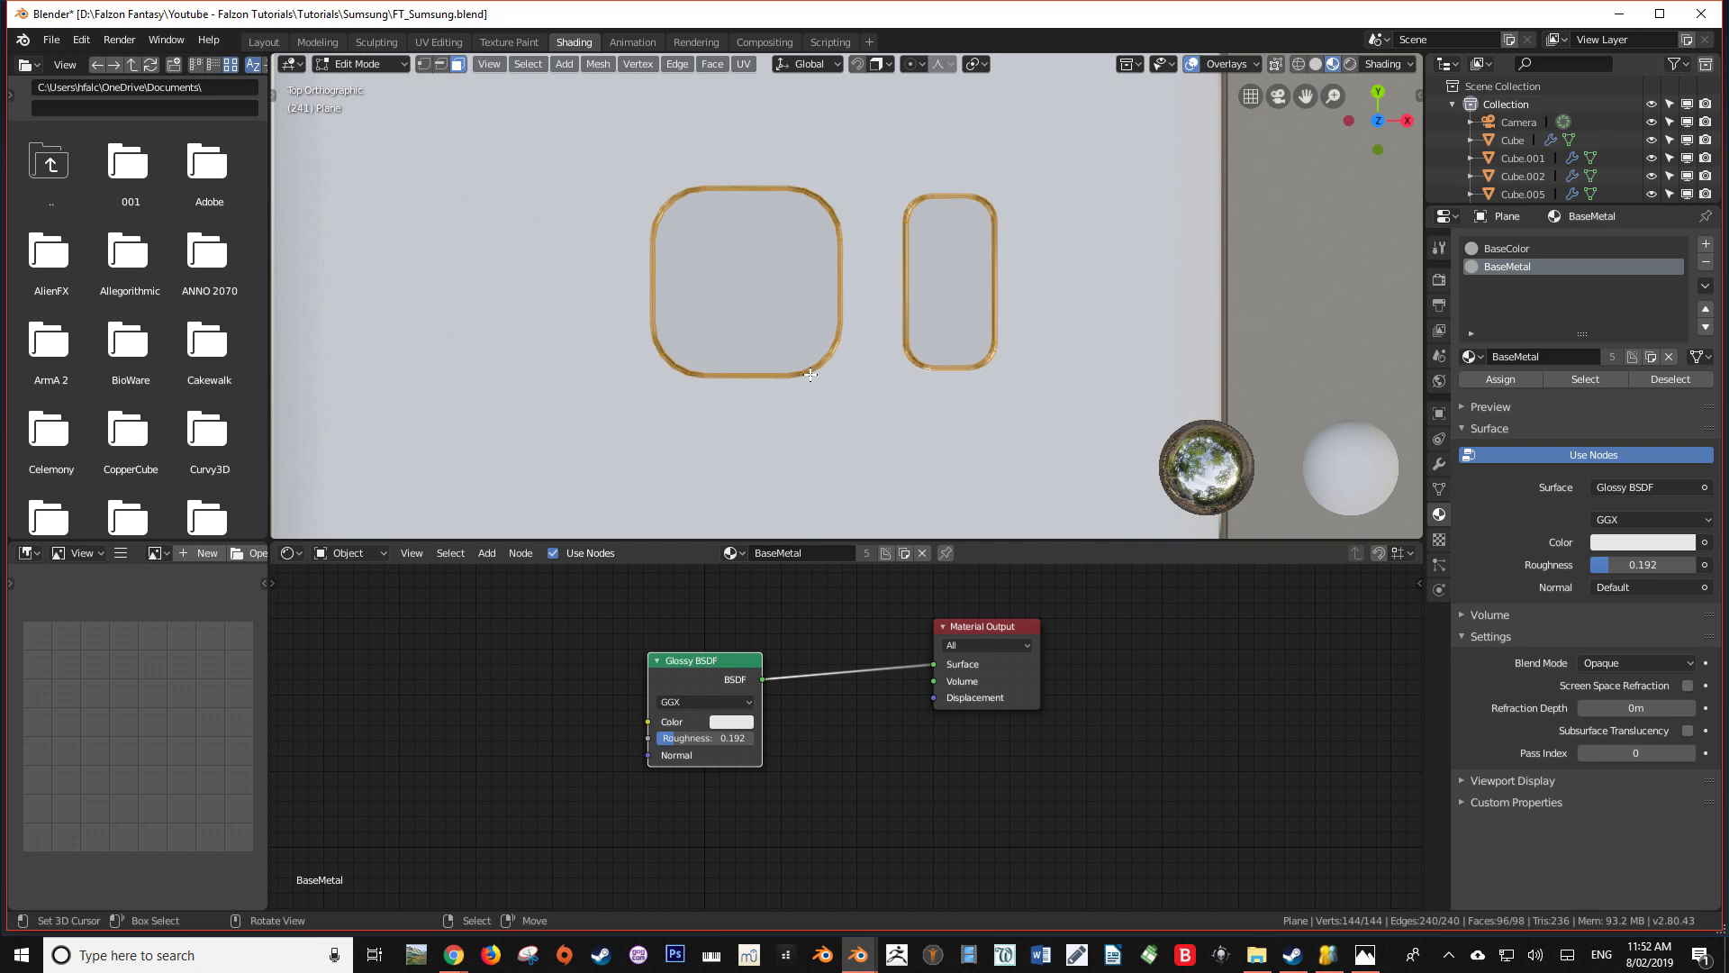
scroll(809, 375, "down", 3)
middle_click_drag(811, 382, 872, 360)
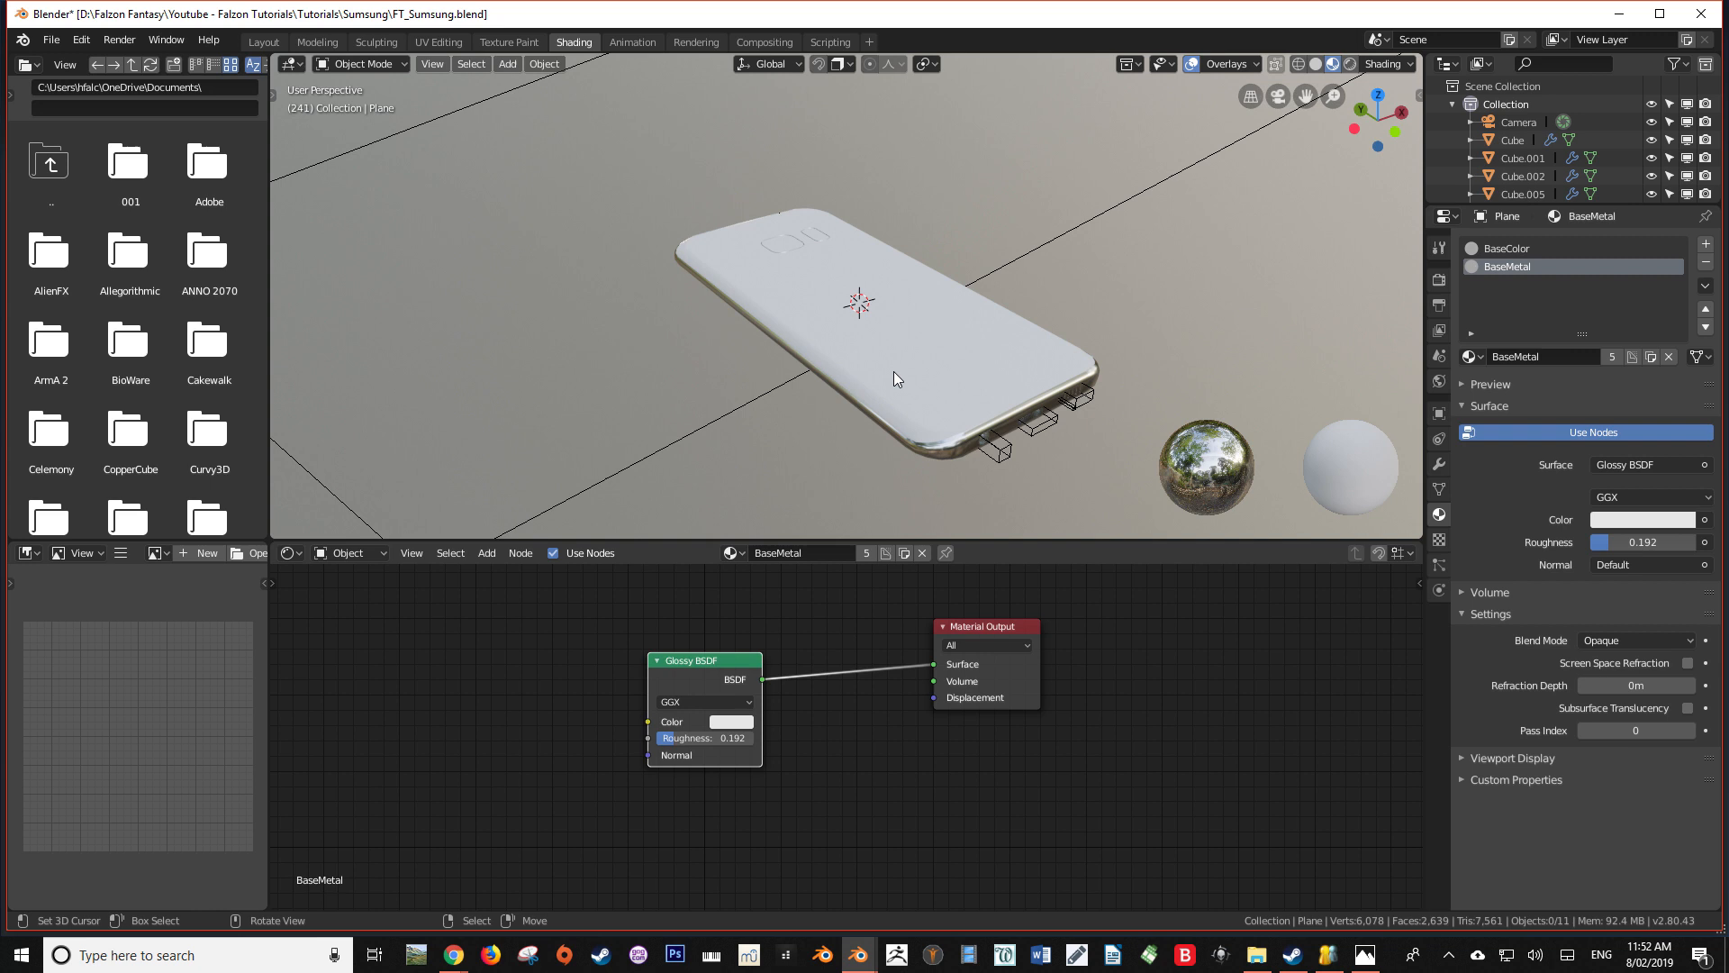
middle_click_drag(893, 373, 896, 420)
scroll(920, 365, "up", 3)
Set the Metallic value of the BaseColor material to 0.75
left_click(1502, 249)
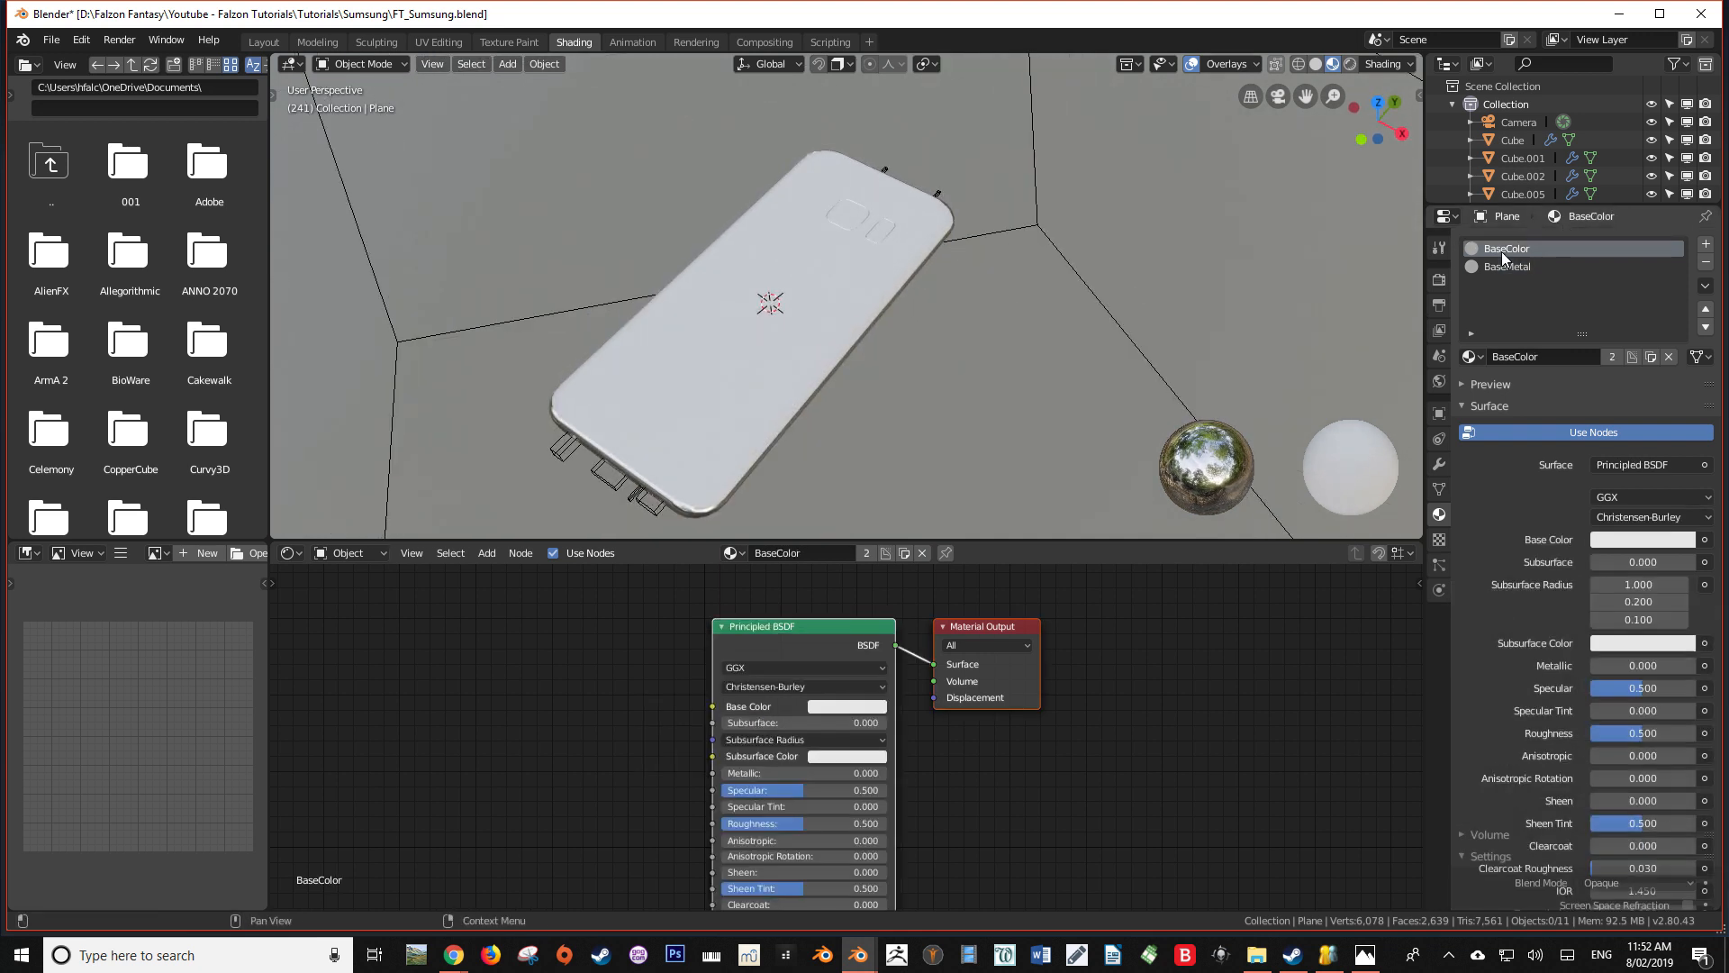
middle_click_drag(863, 724, 849, 644)
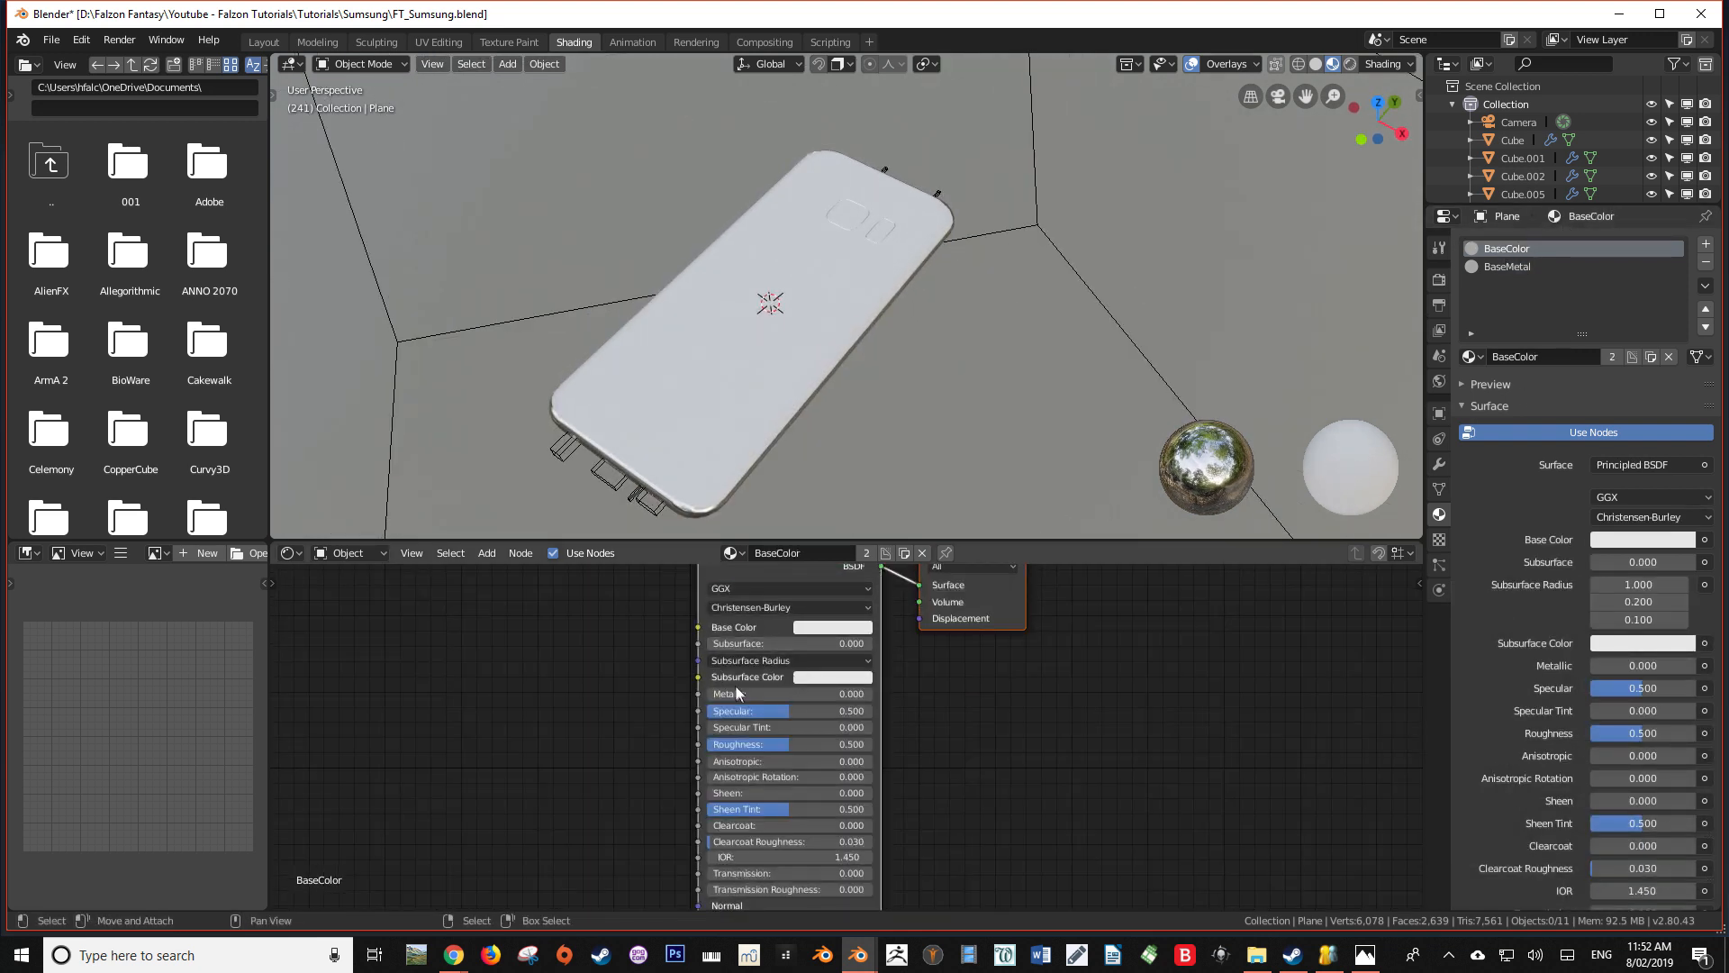
left_click_drag(753, 700, 877, 699)
left_click(819, 698)
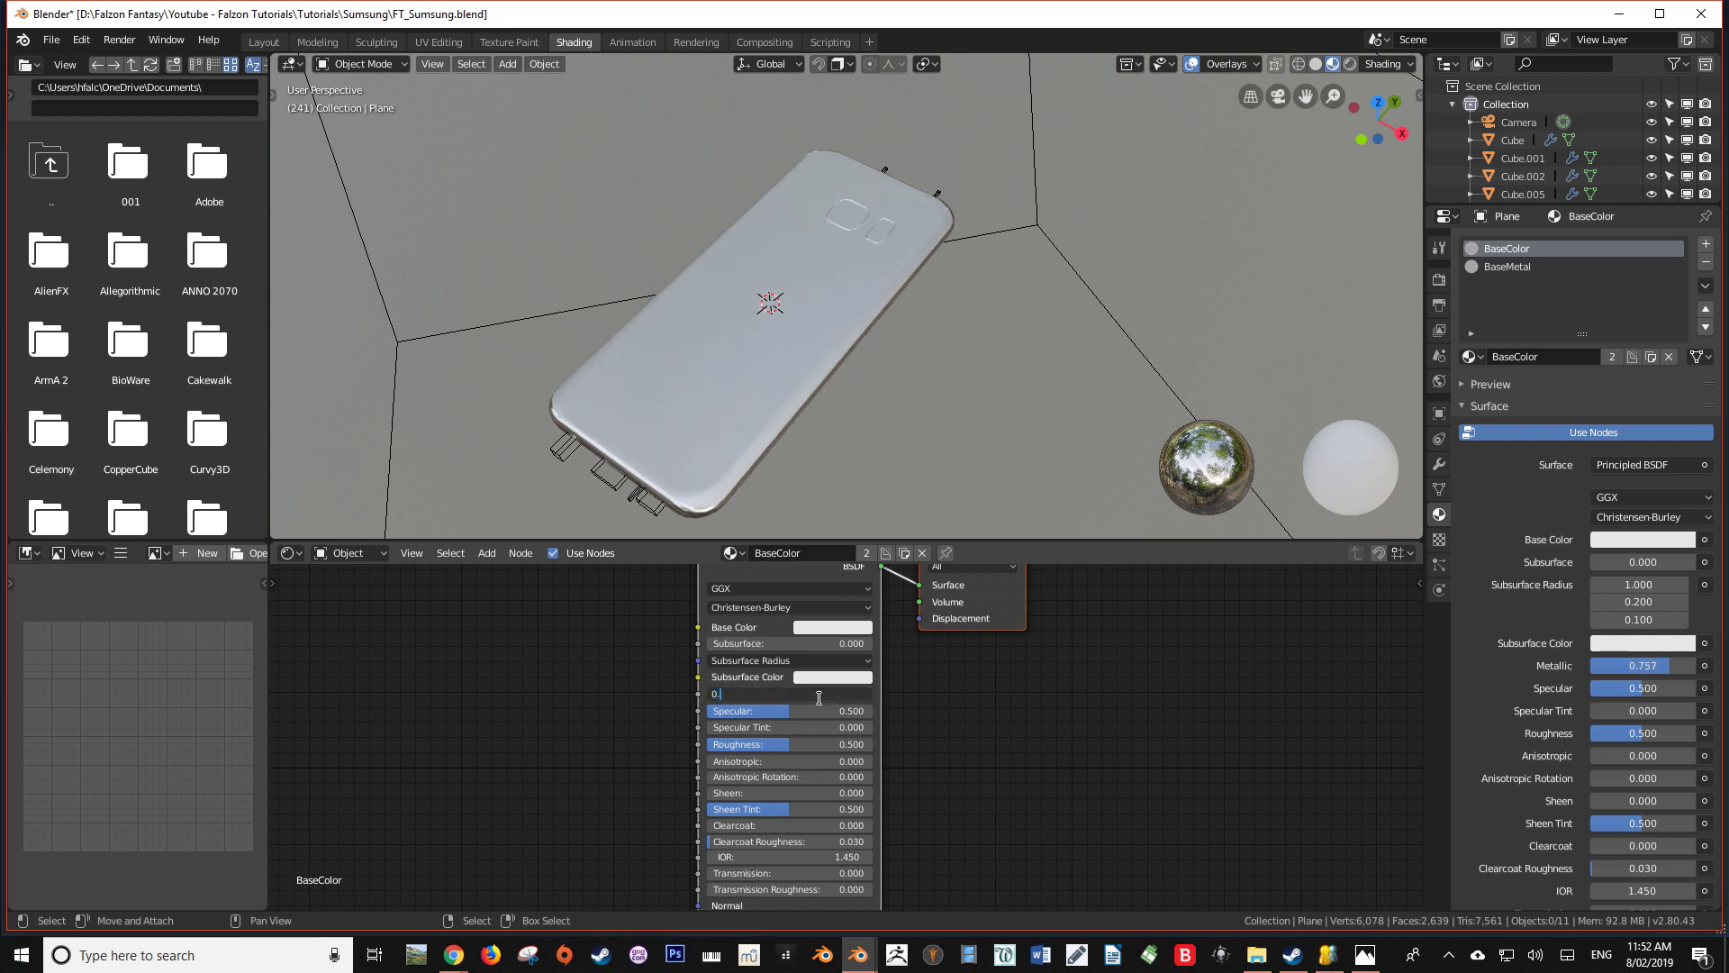
type("0.75")
key("Return")
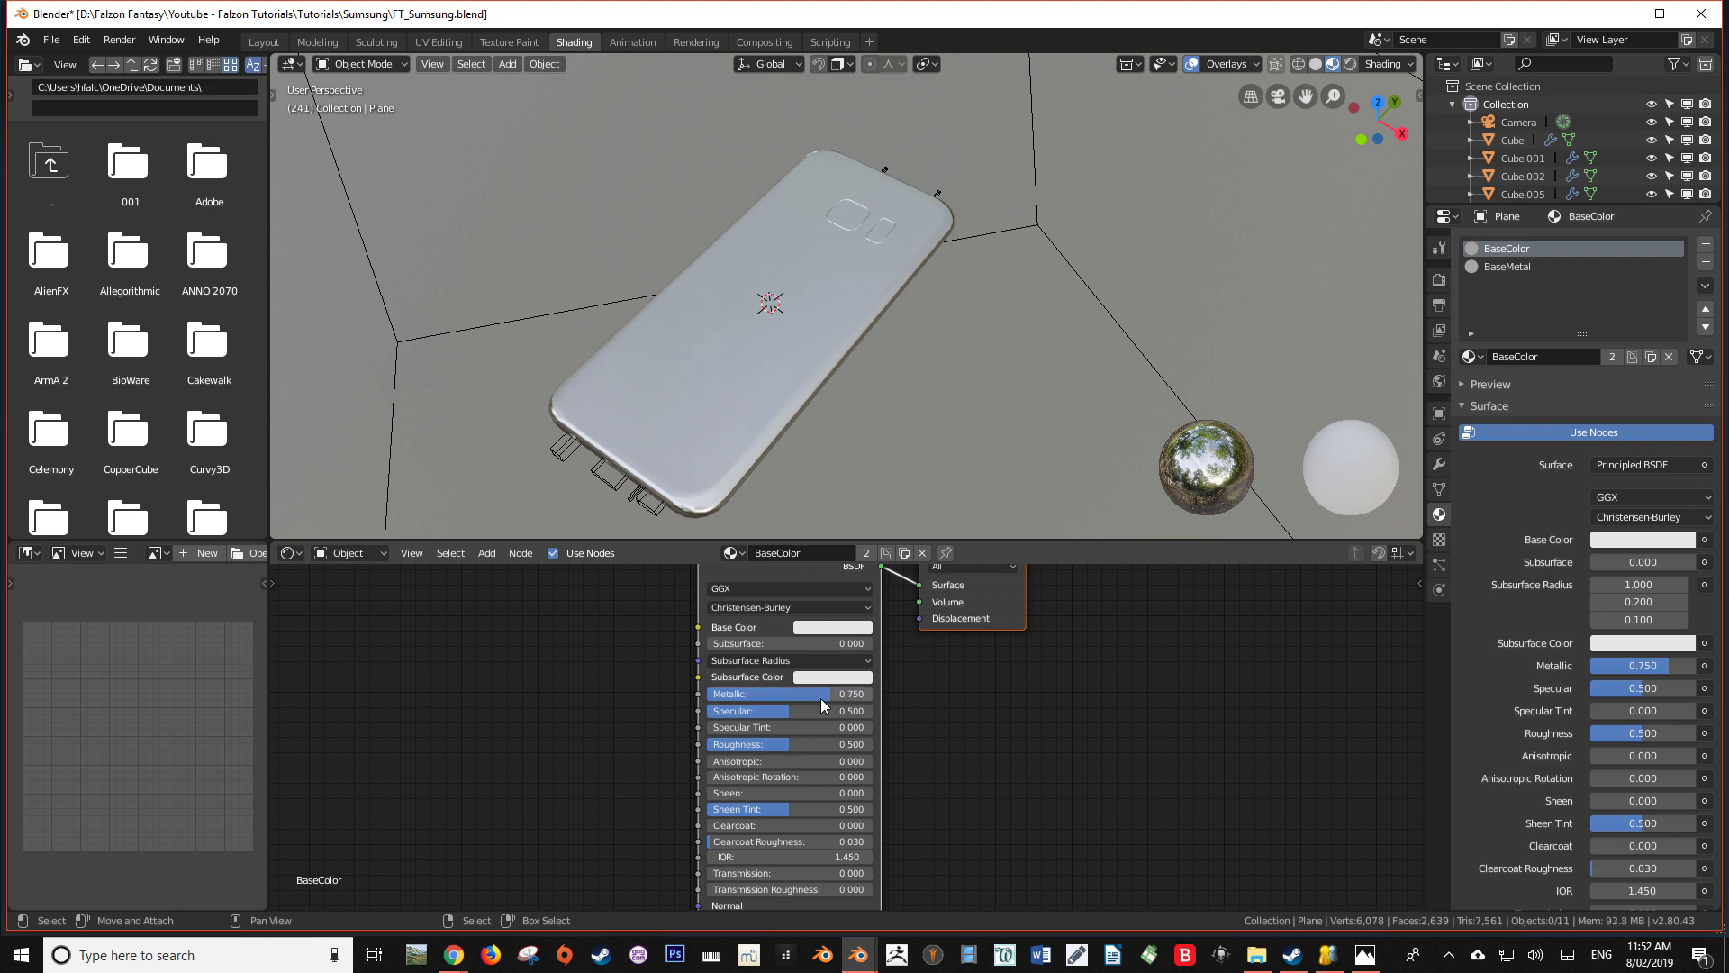
scroll(911, 332, "up", 3)
Add a third material slot to the back shapes with a new material named BaseScreen
middle_click_drag(911, 332, 878, 261)
left_click(1706, 253)
left_click(1523, 364)
double_click(1525, 363)
type("Screen")
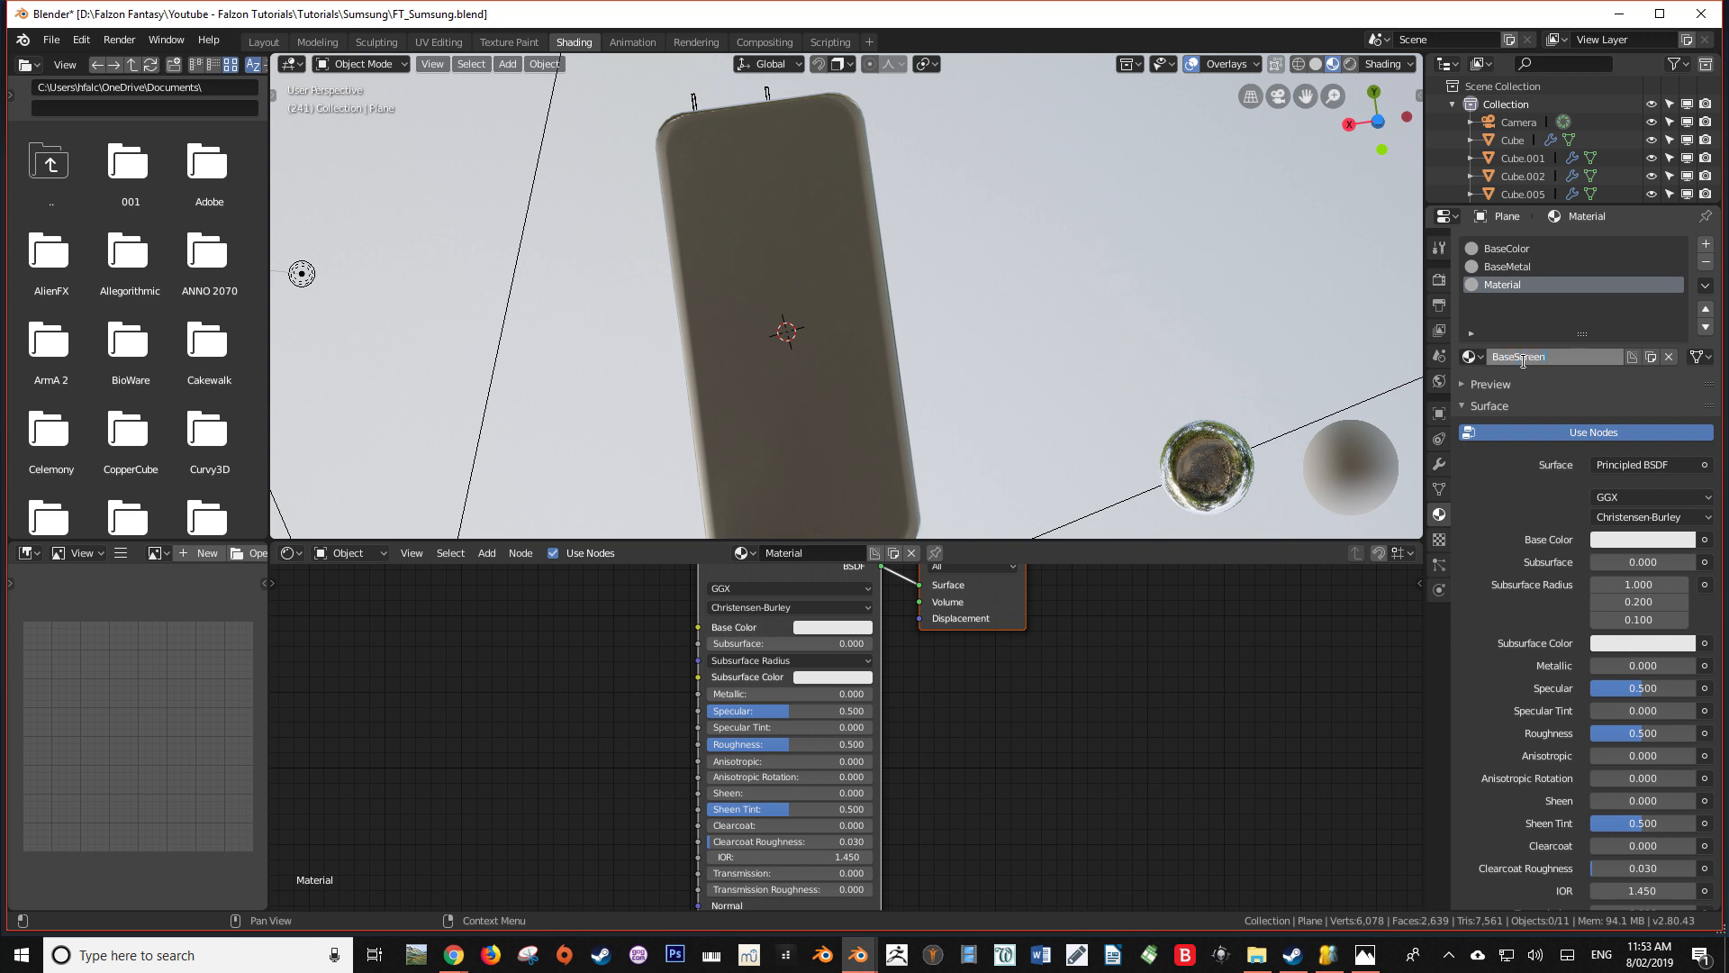
key("Return")
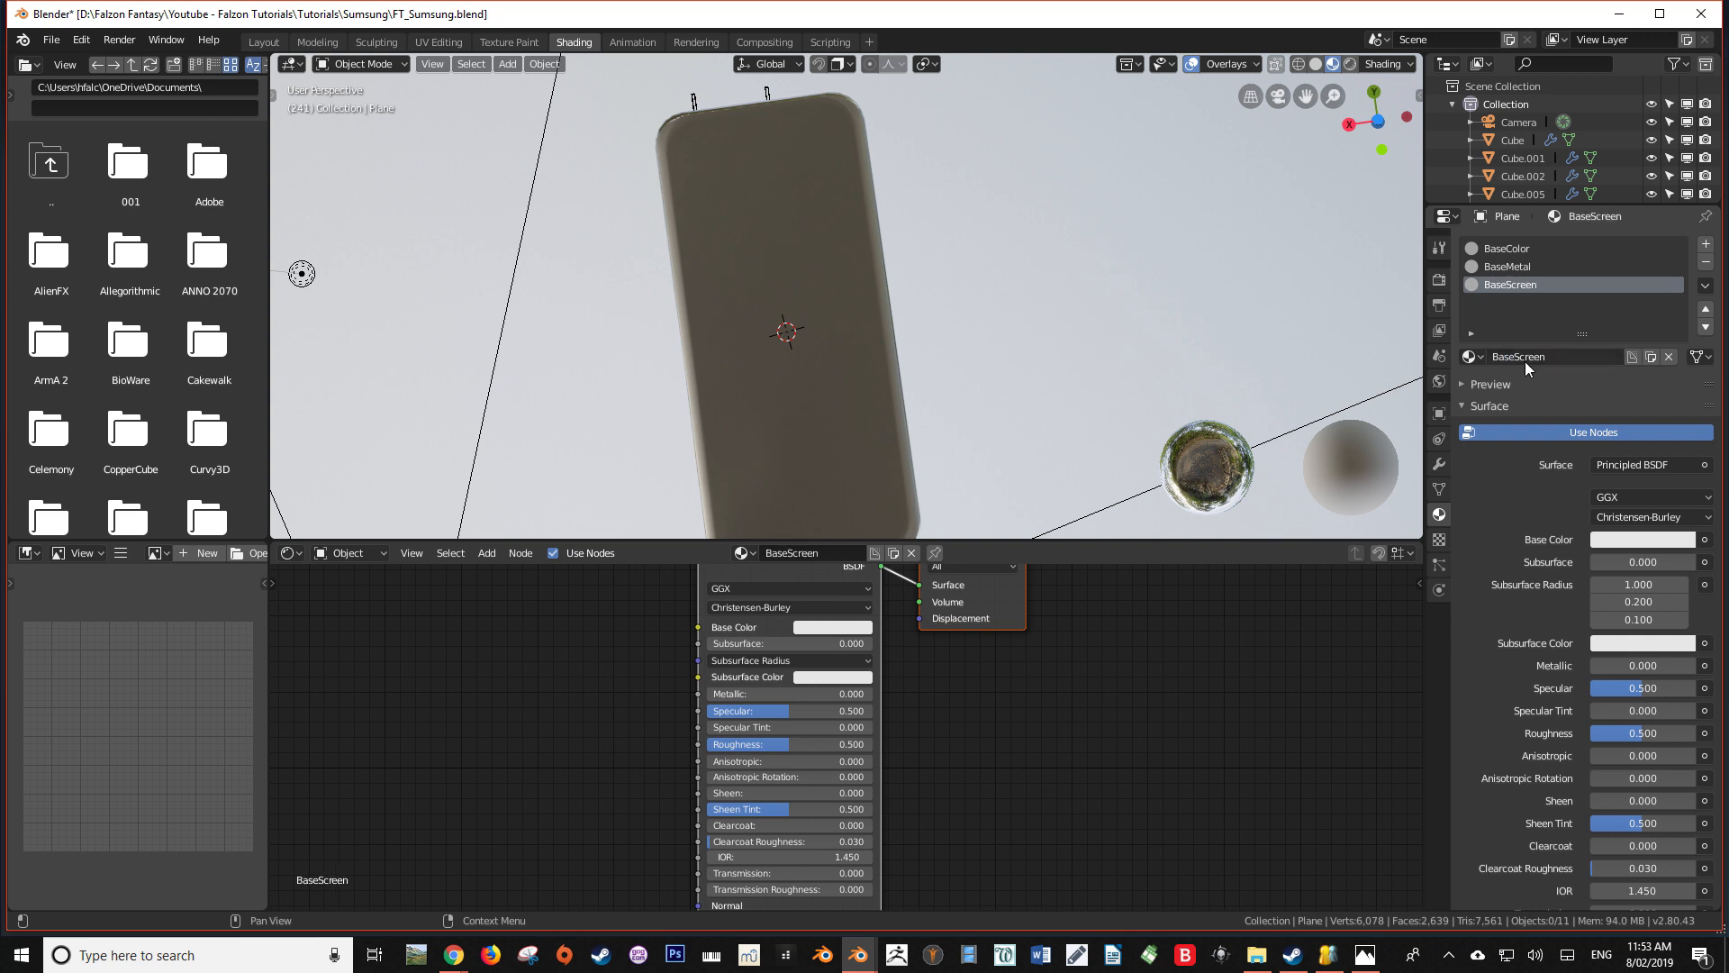
Enter Edit Mode on the phone body and assign BaseScreen to its four front screen faces
key("Tab")
key("Tab")
left_click(840, 274)
key("Tab")
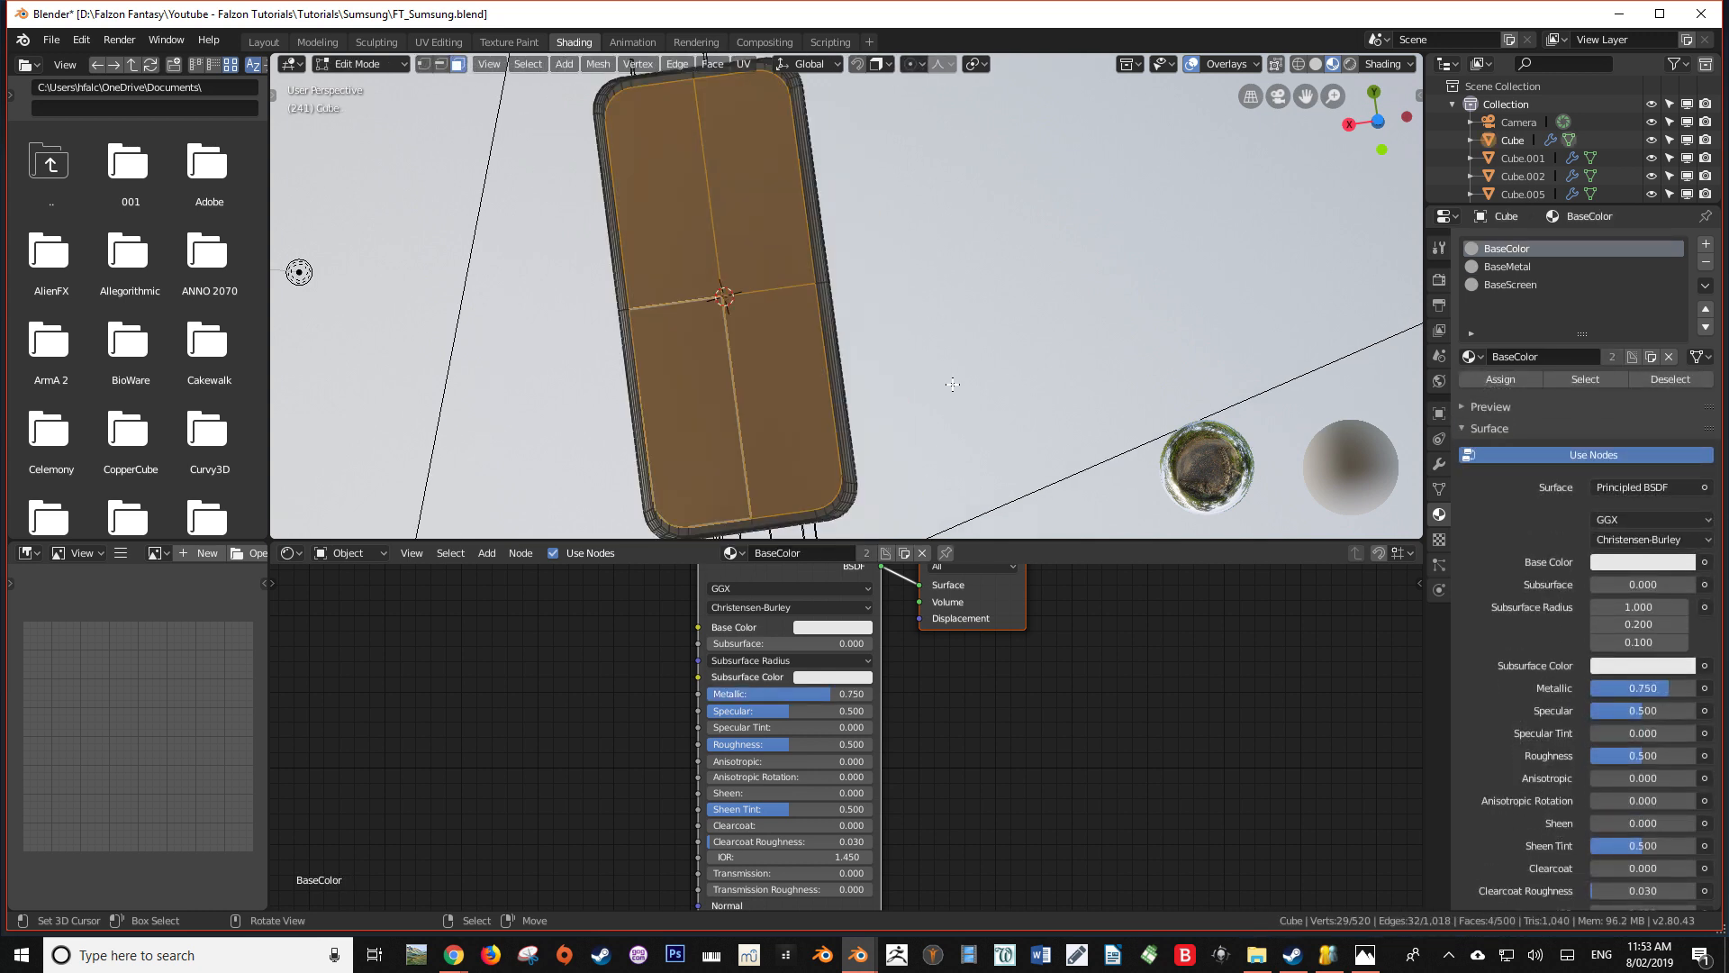
left_click(1510, 285)
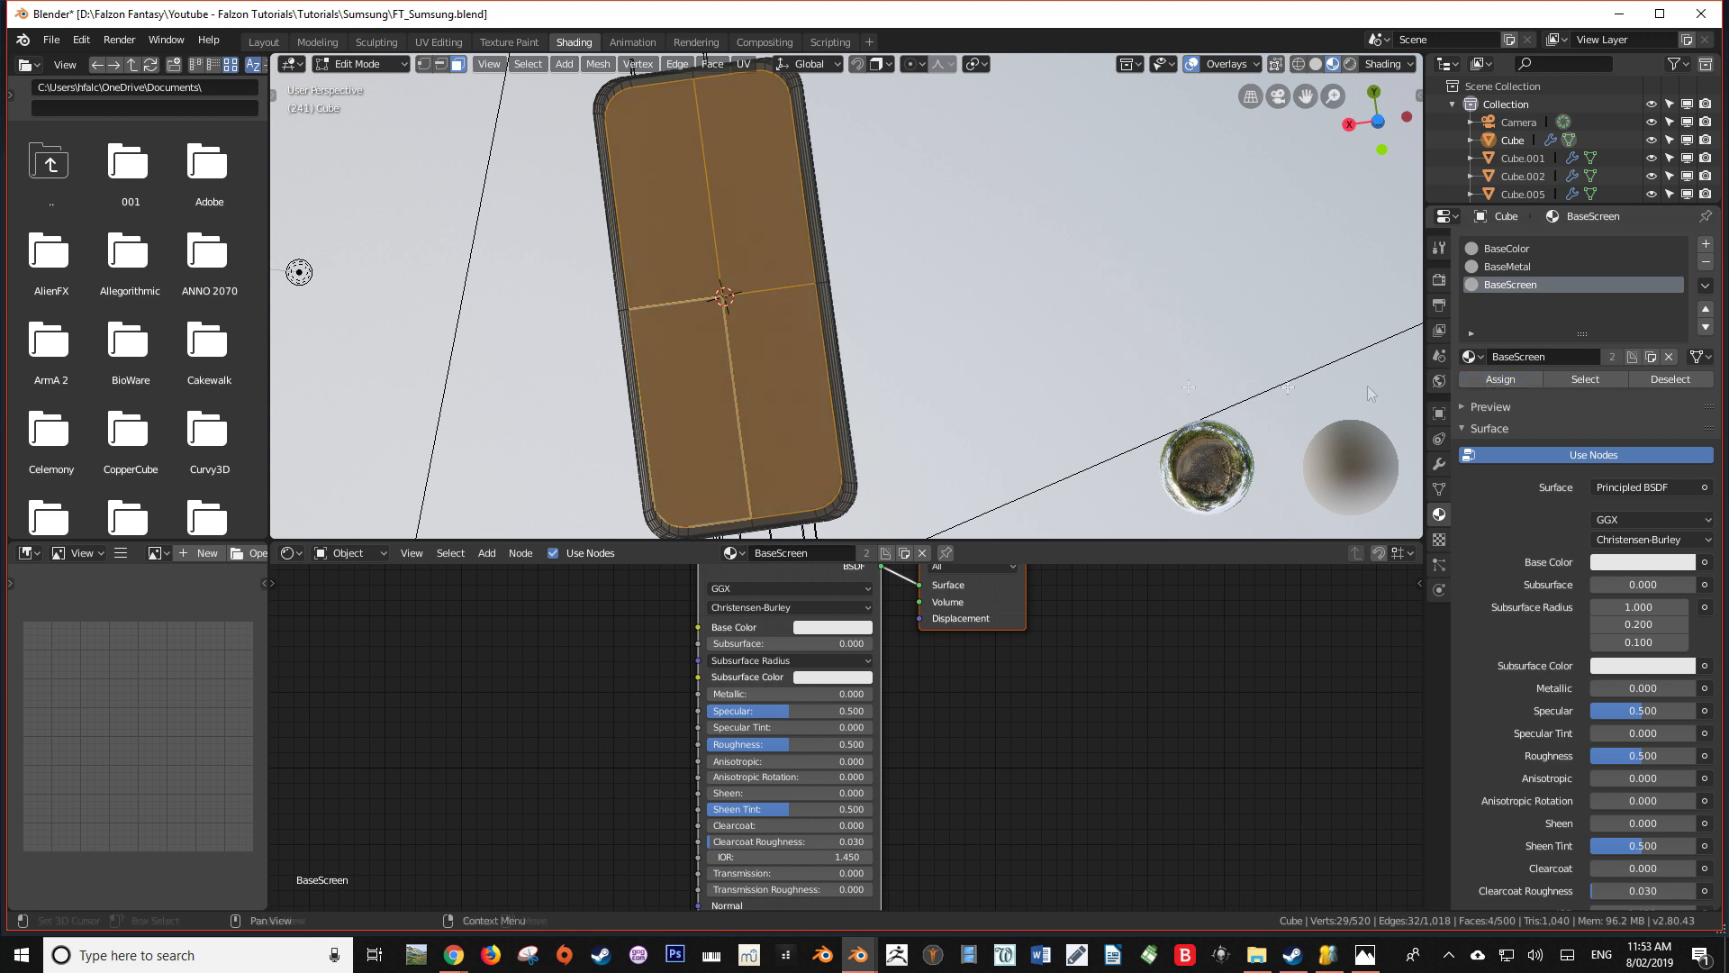
Set the BaseScreen material's base color to black and return to Object Mode
left_click(829, 627)
left_click_drag(923, 470, 923, 518)
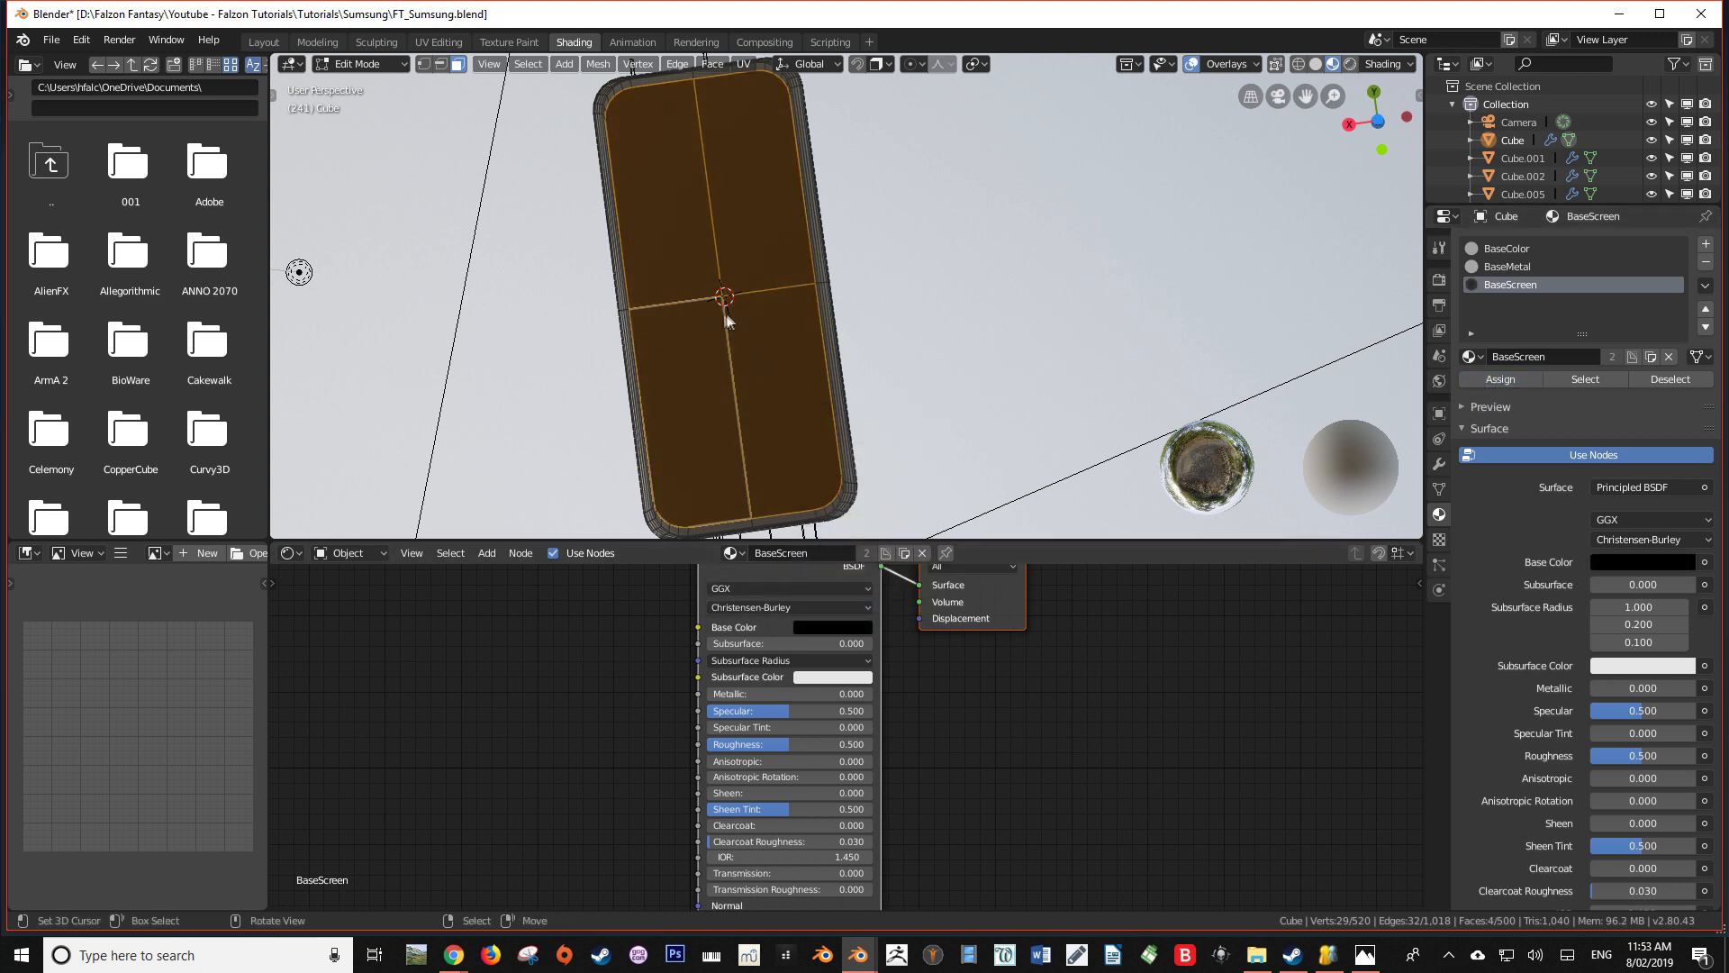
key("Tab")
middle_click_drag(817, 342, 813, 245)
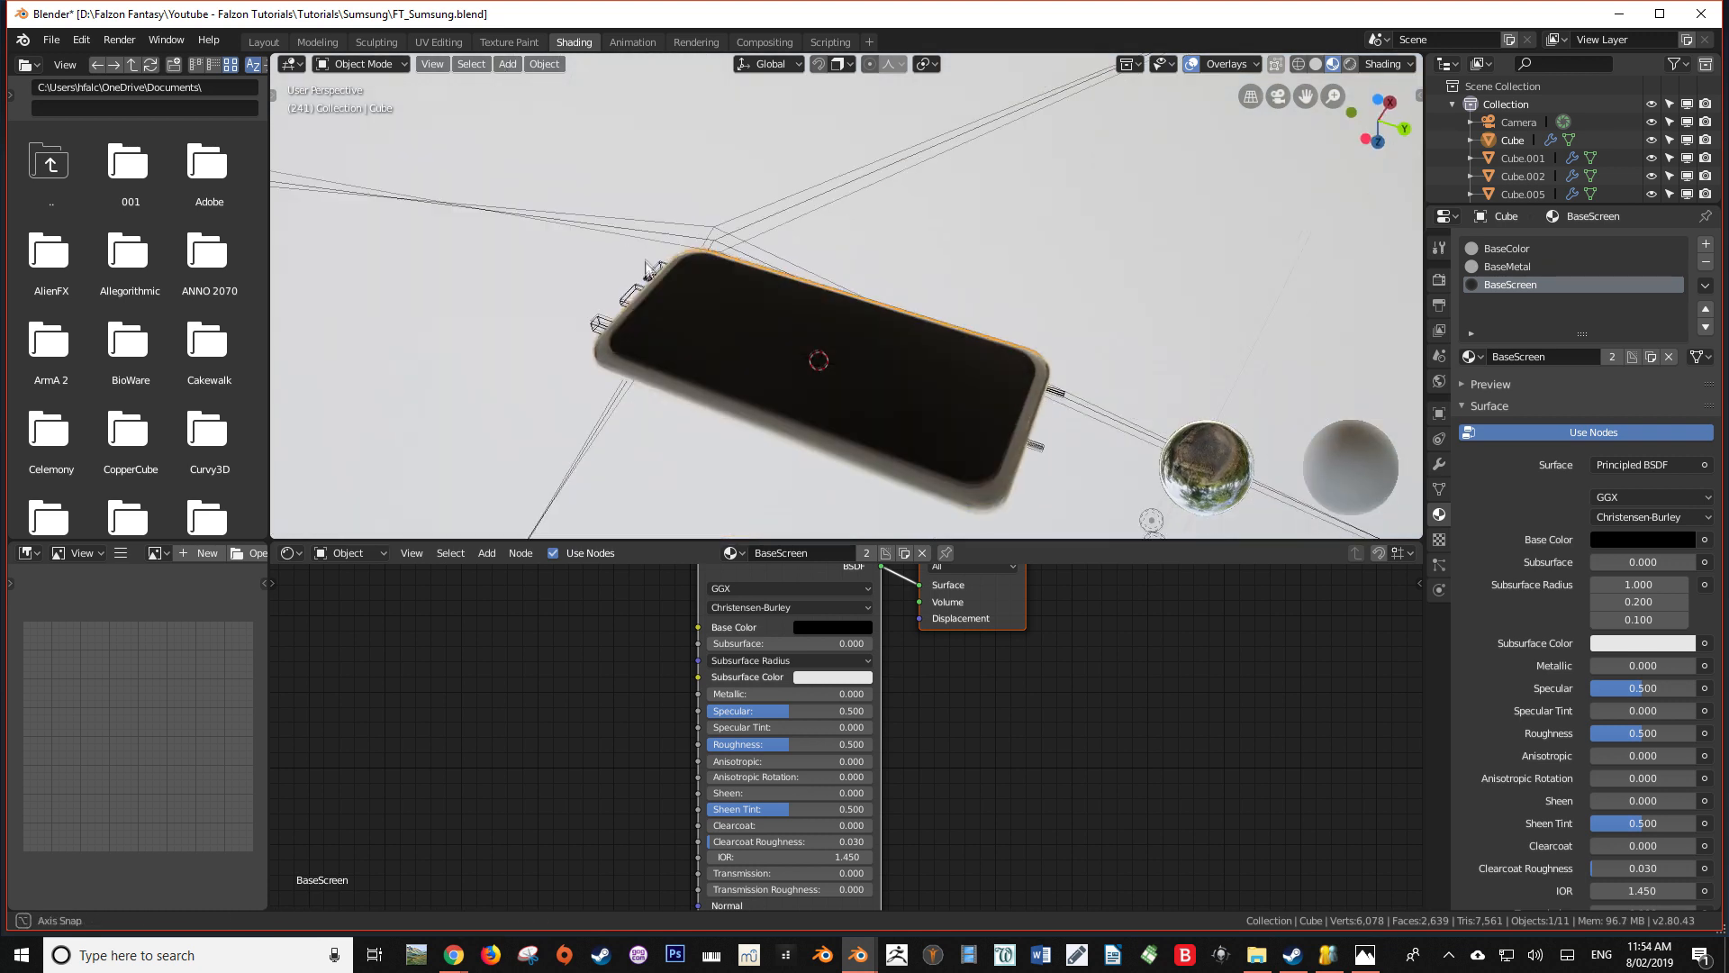
Raise the BaseScreen material's Metallic value to 0.929
middle_click_drag(813, 342, 851, 335)
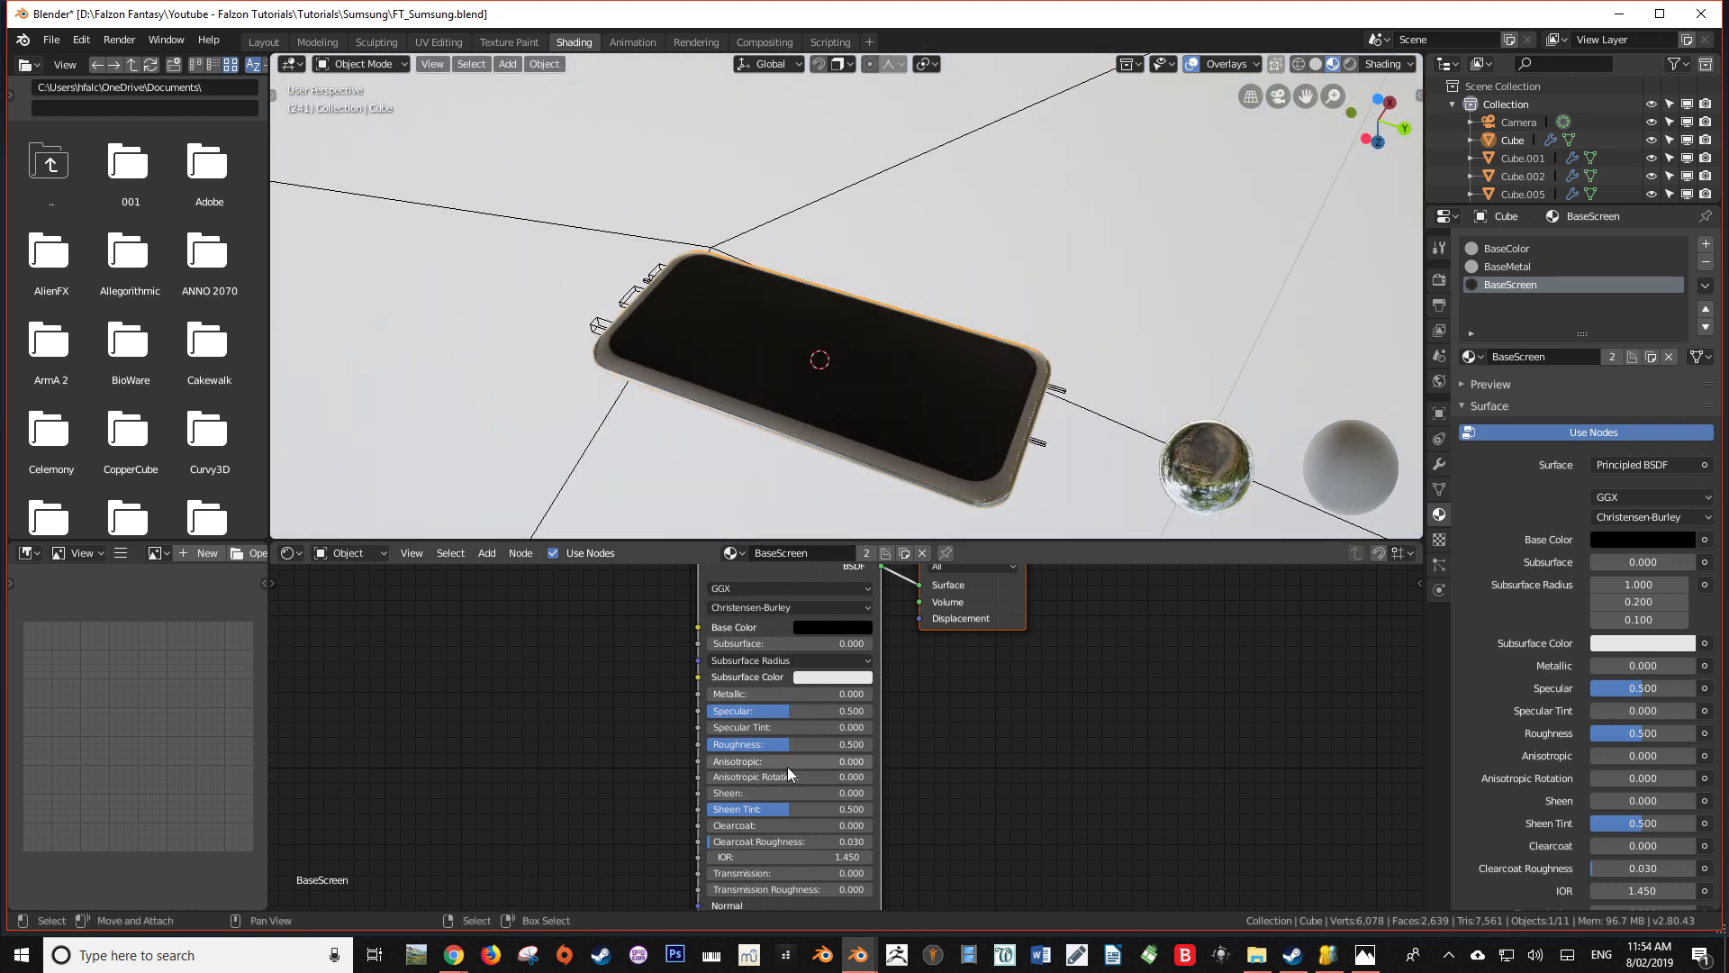
mouse_move(780, 689)
left_mouse_down()
mouse_move(872, 688)
mouse_move(855, 694)
left_mouse_up()
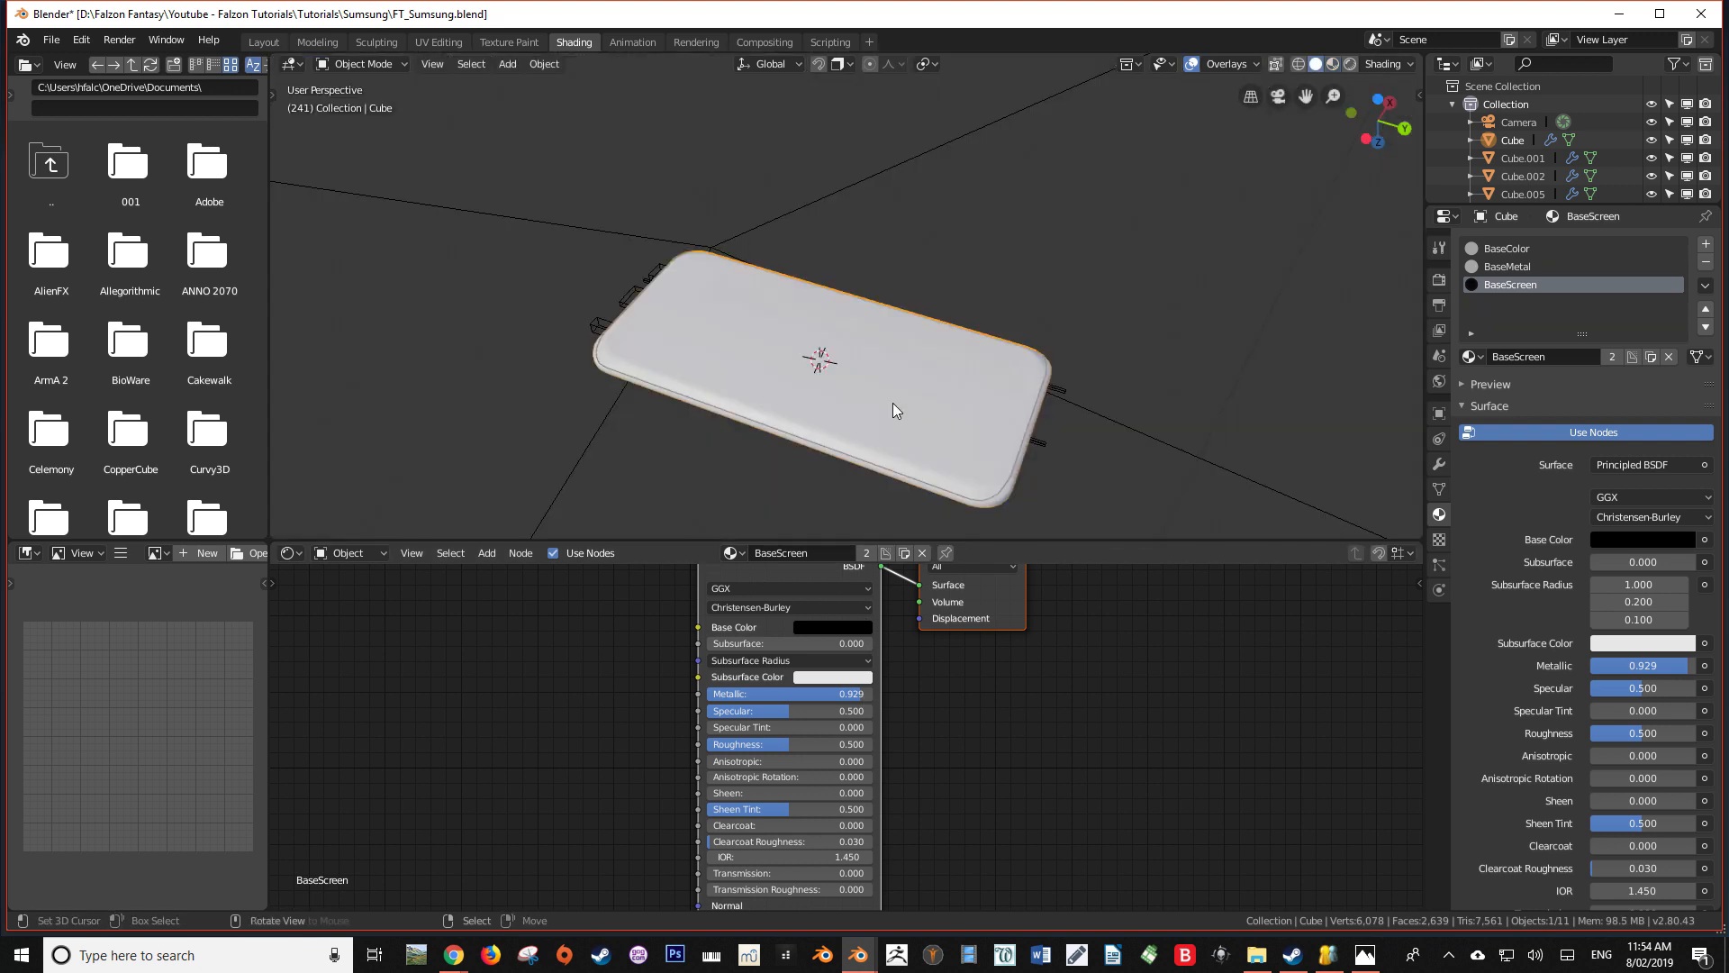
middle_click_drag(893, 402, 780, 420)
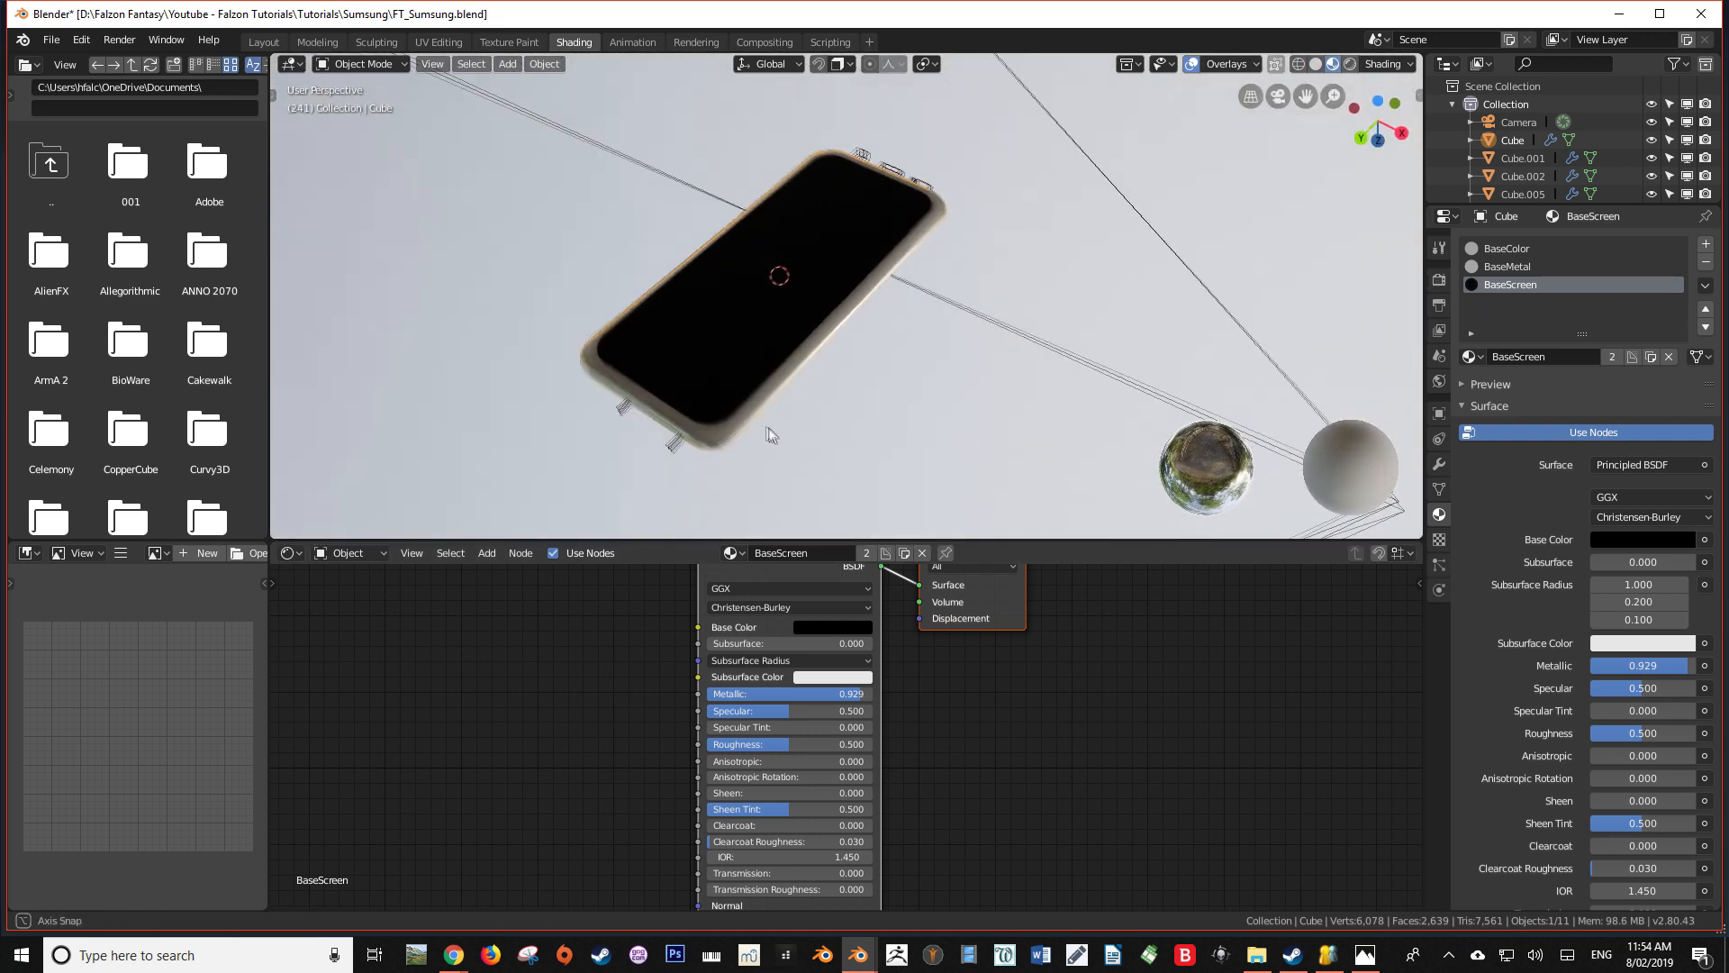
scroll(780, 420, "up", 3)
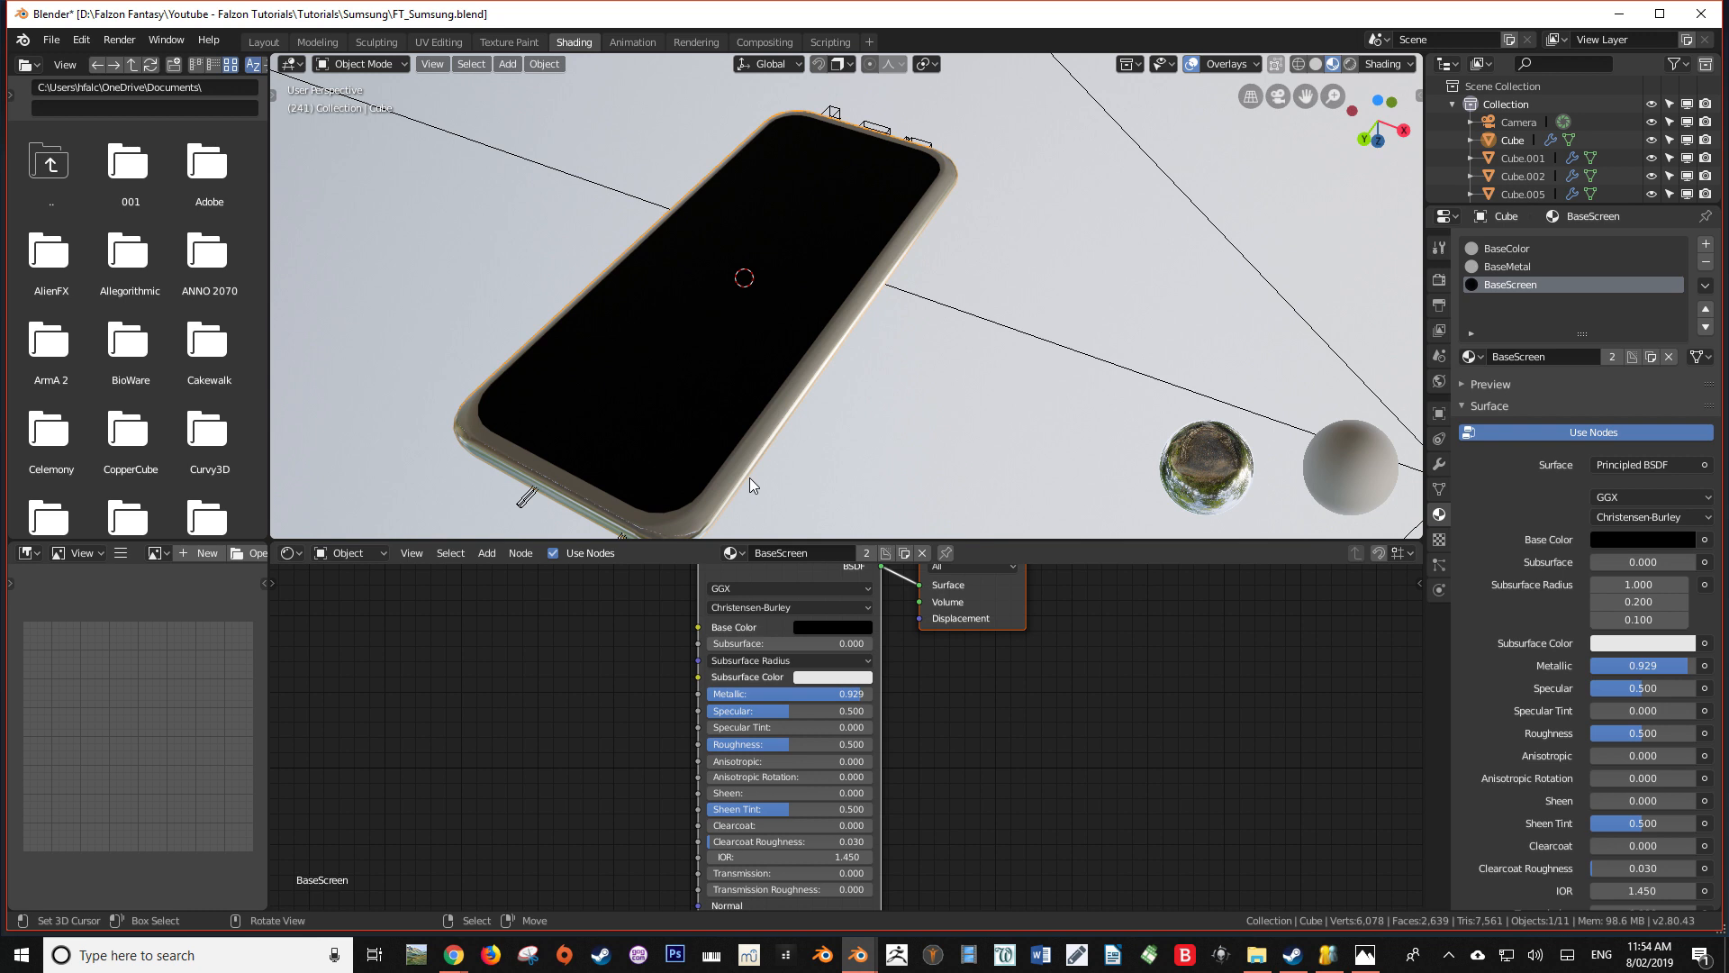
In Edit Mode, add a fourth material slot to the phone body with a new material named ScreenBoarder
key("Tab")
key("Tab")
key("Tab")
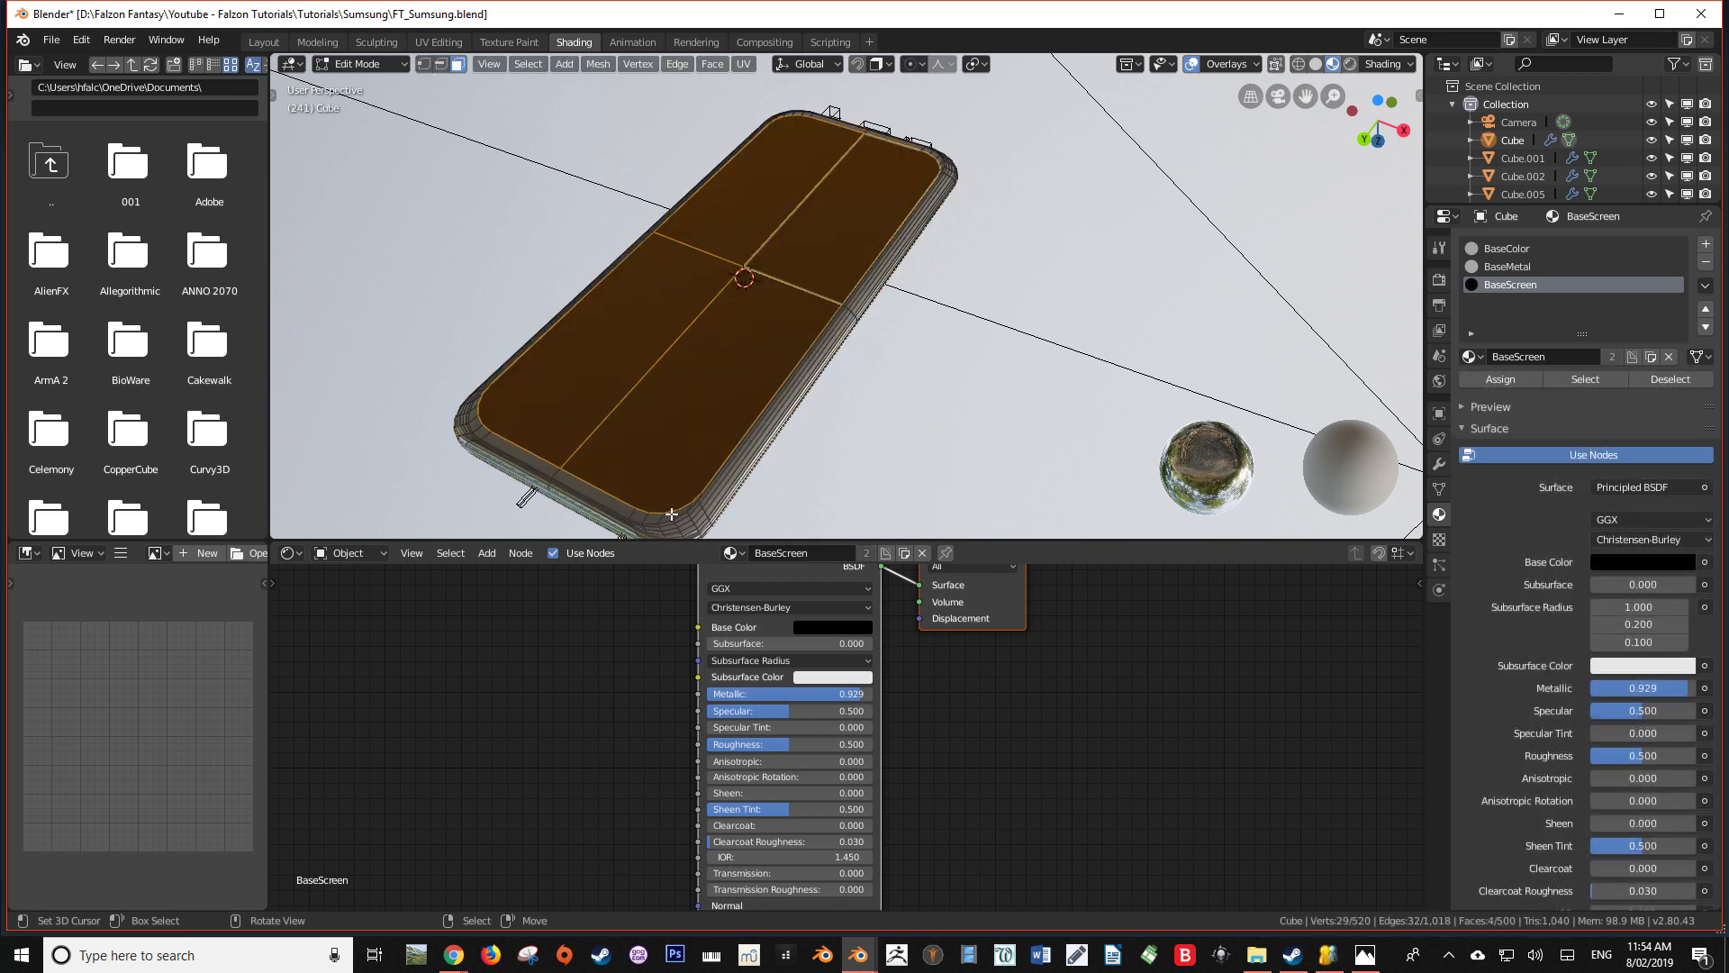
middle_click_drag(671, 514, 641, 413)
scroll(633, 422, "up", 2)
scroll(636, 429, "down", 2)
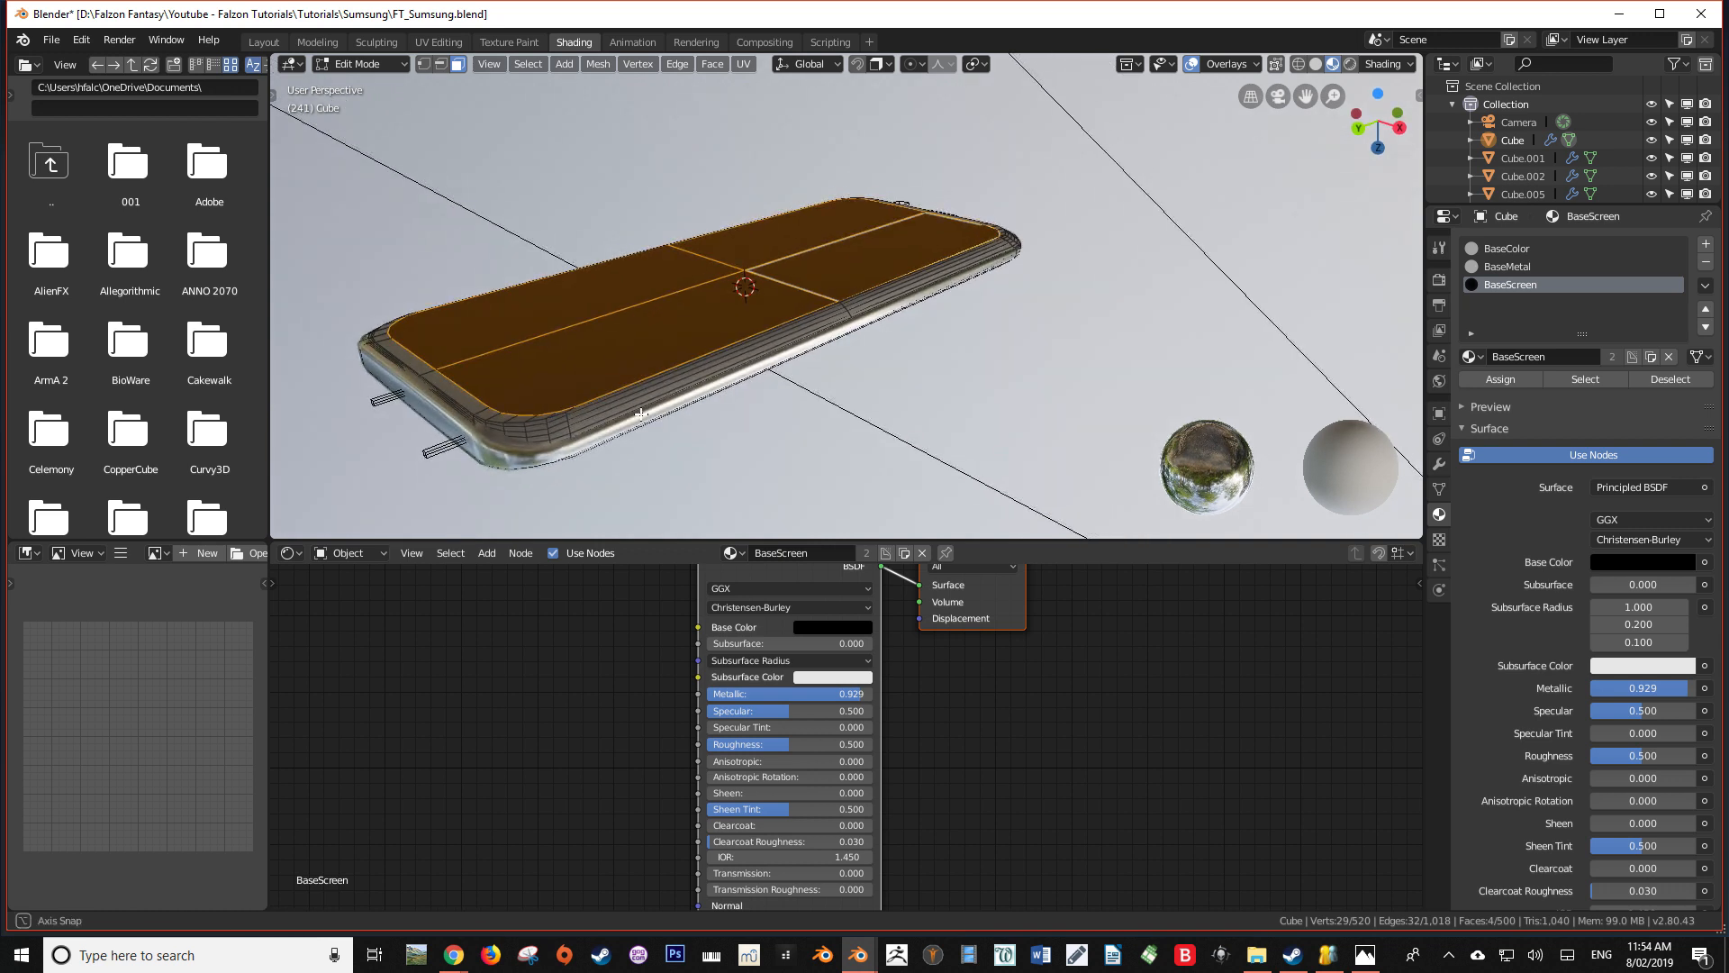
middle_click_drag(641, 413, 716, 453)
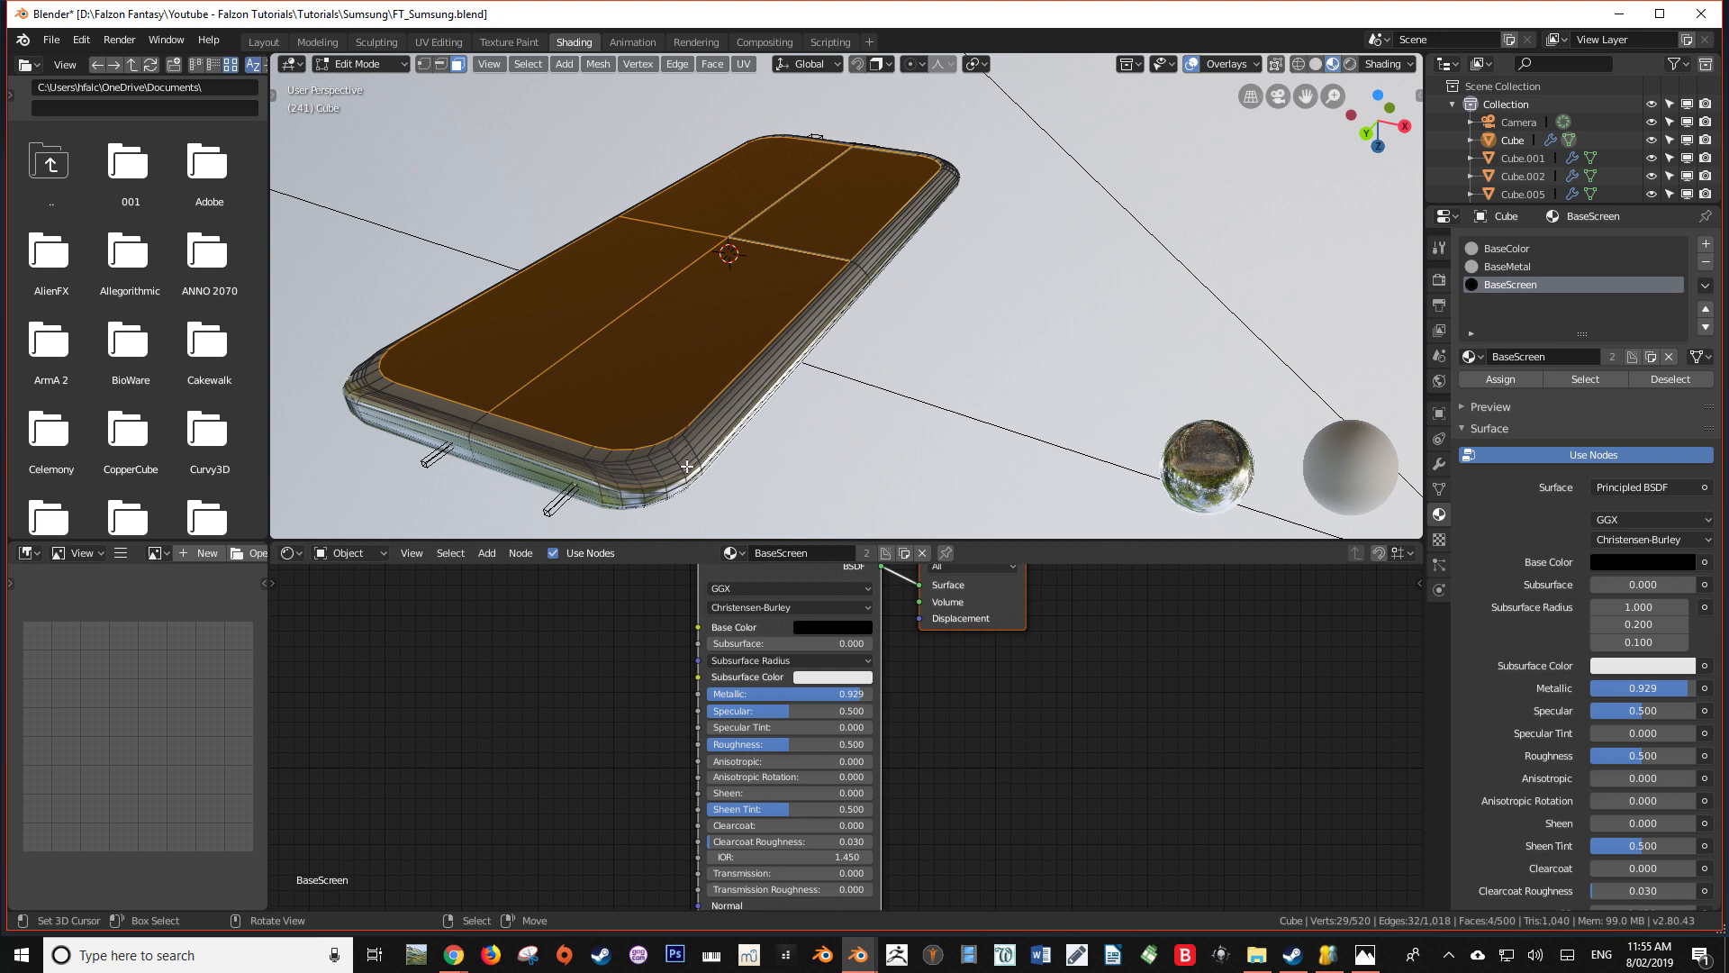
left_click(1705, 244)
left_click(1522, 358)
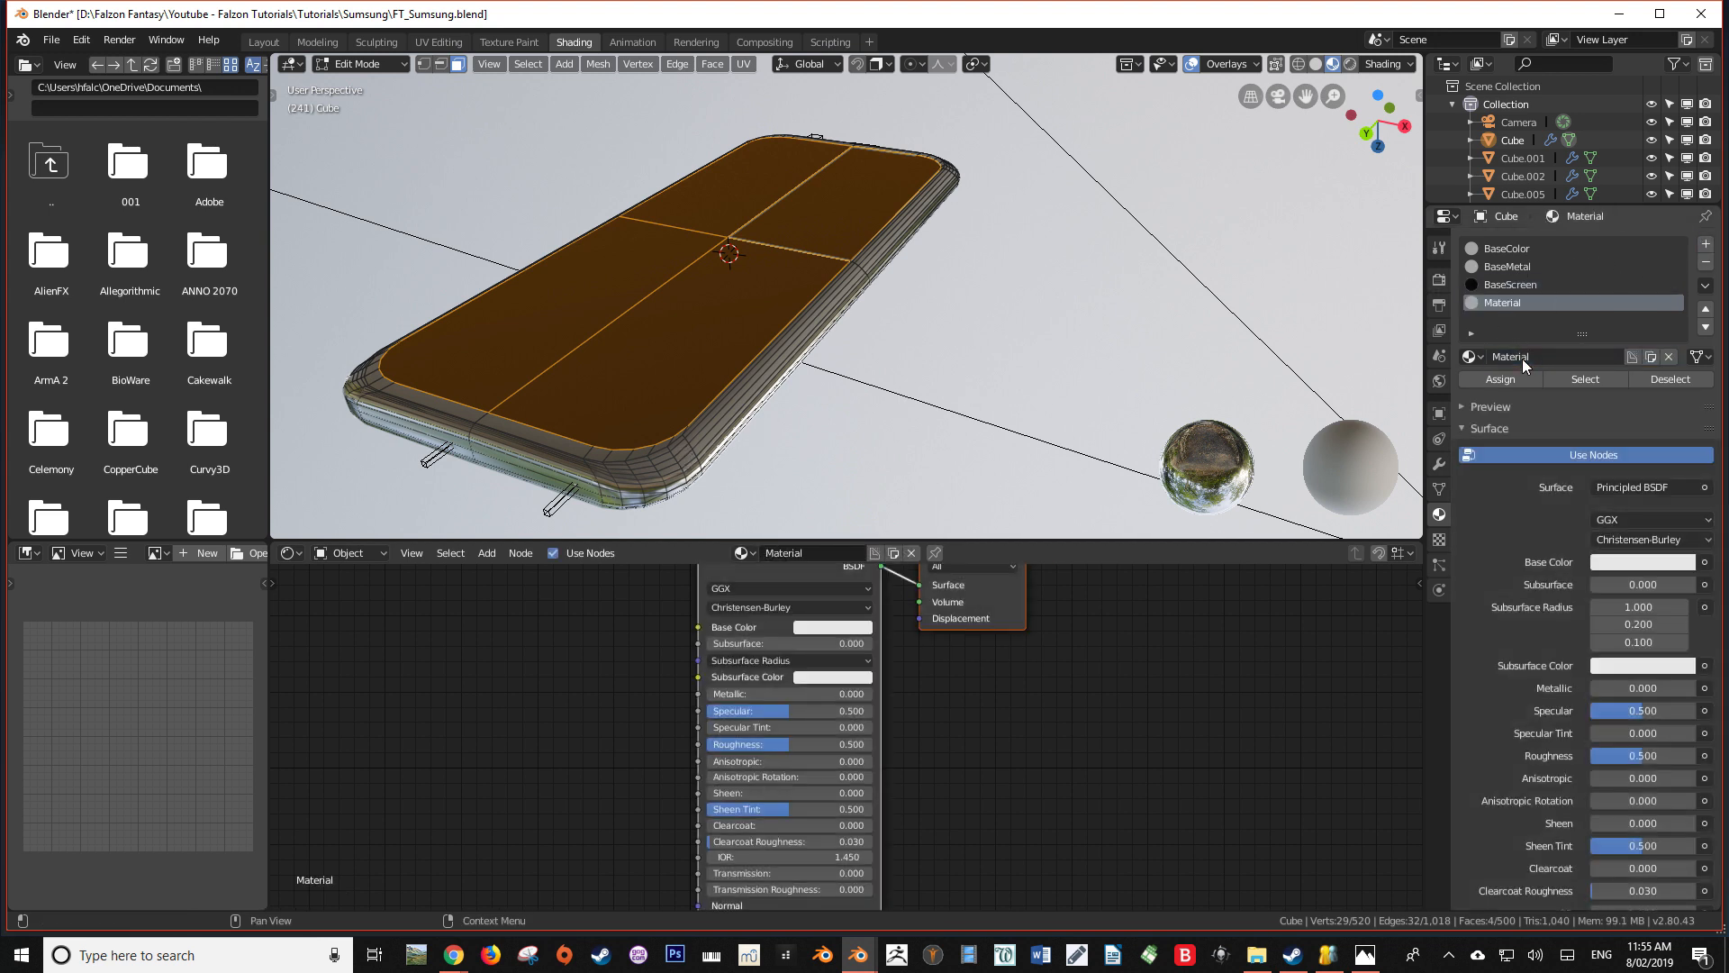
left_click(1522, 358)
type("ScreenBoarder")
key("Return")
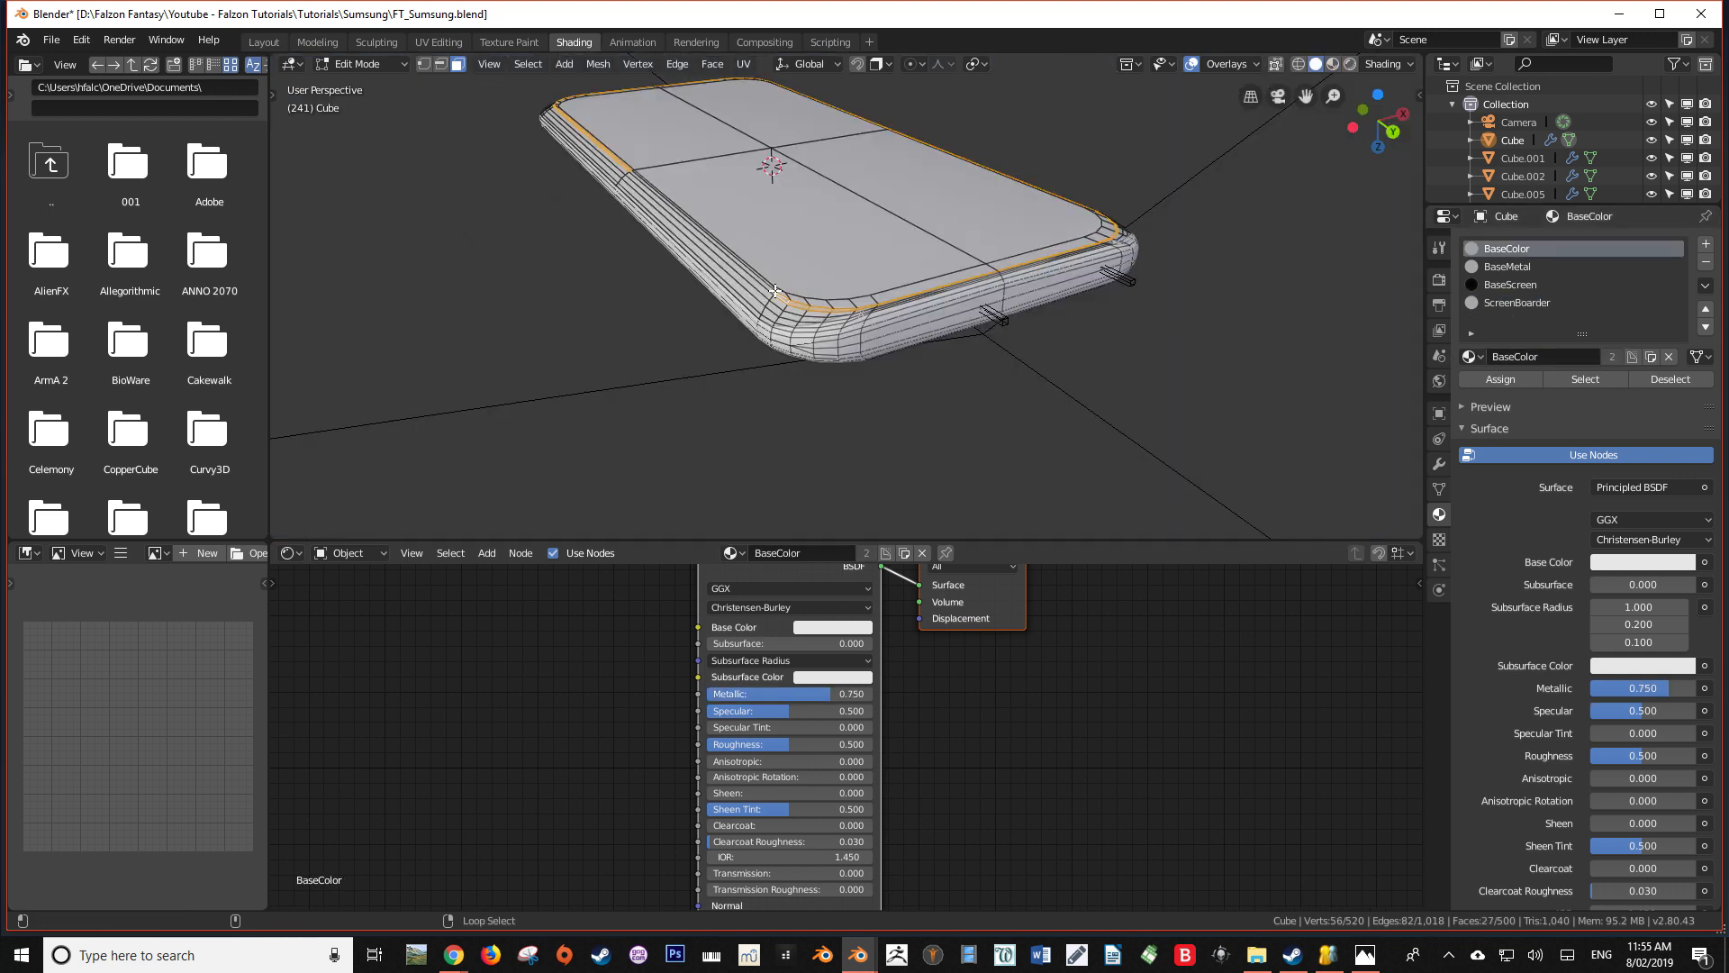
Grow the selected border faces outward over the phone's rounded front edge, and deselect the four flat screen faces
key("ctrl+KP_Add")
key("ctrl+KP_Add")
key("ctrl+KP_Add")
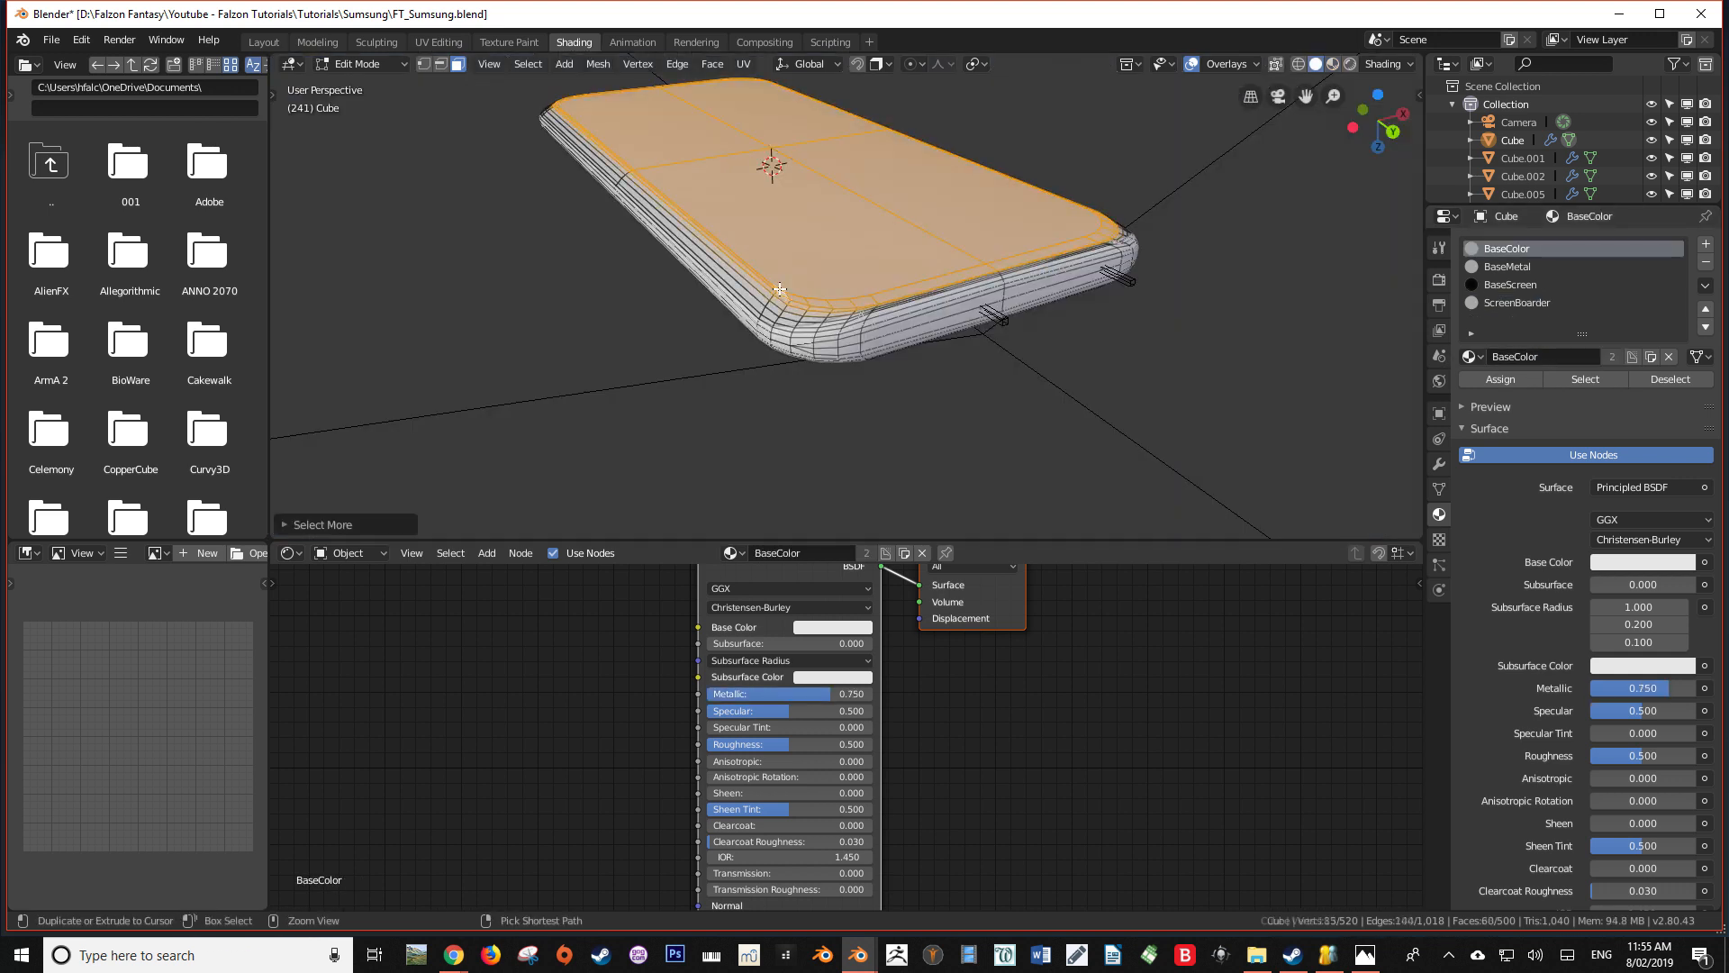
key("ctrl+KP_Add")
key("ctrl+KP_Add")
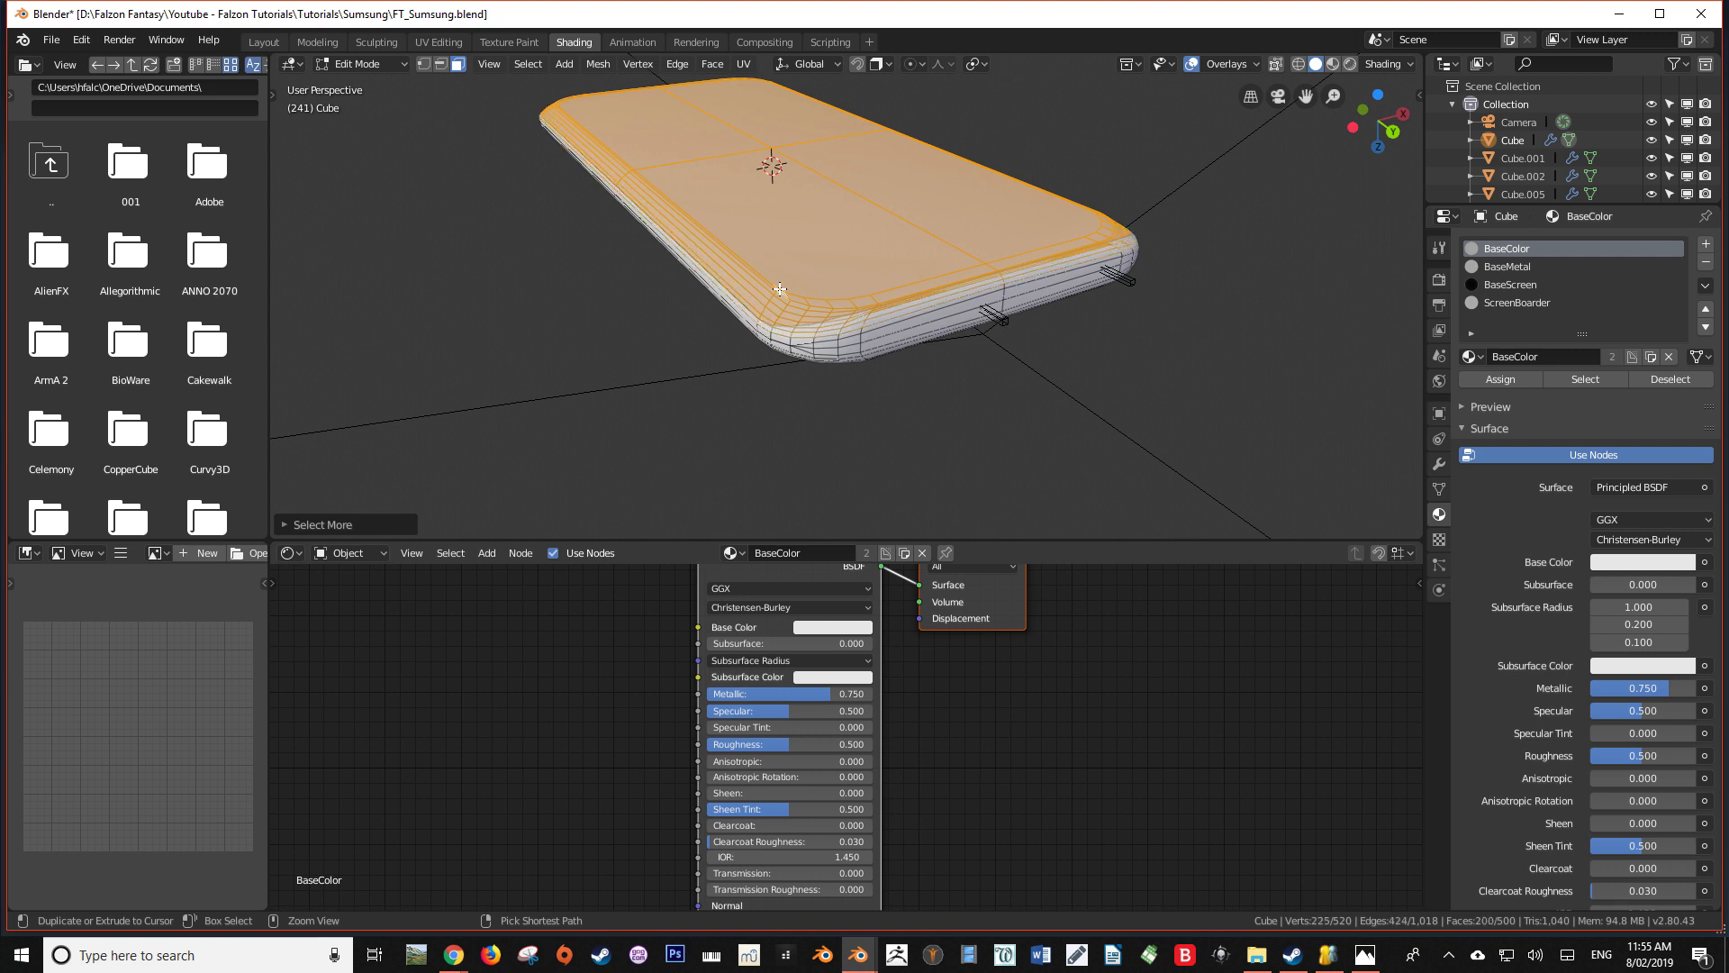
middle_click_drag(780, 289, 571, 330)
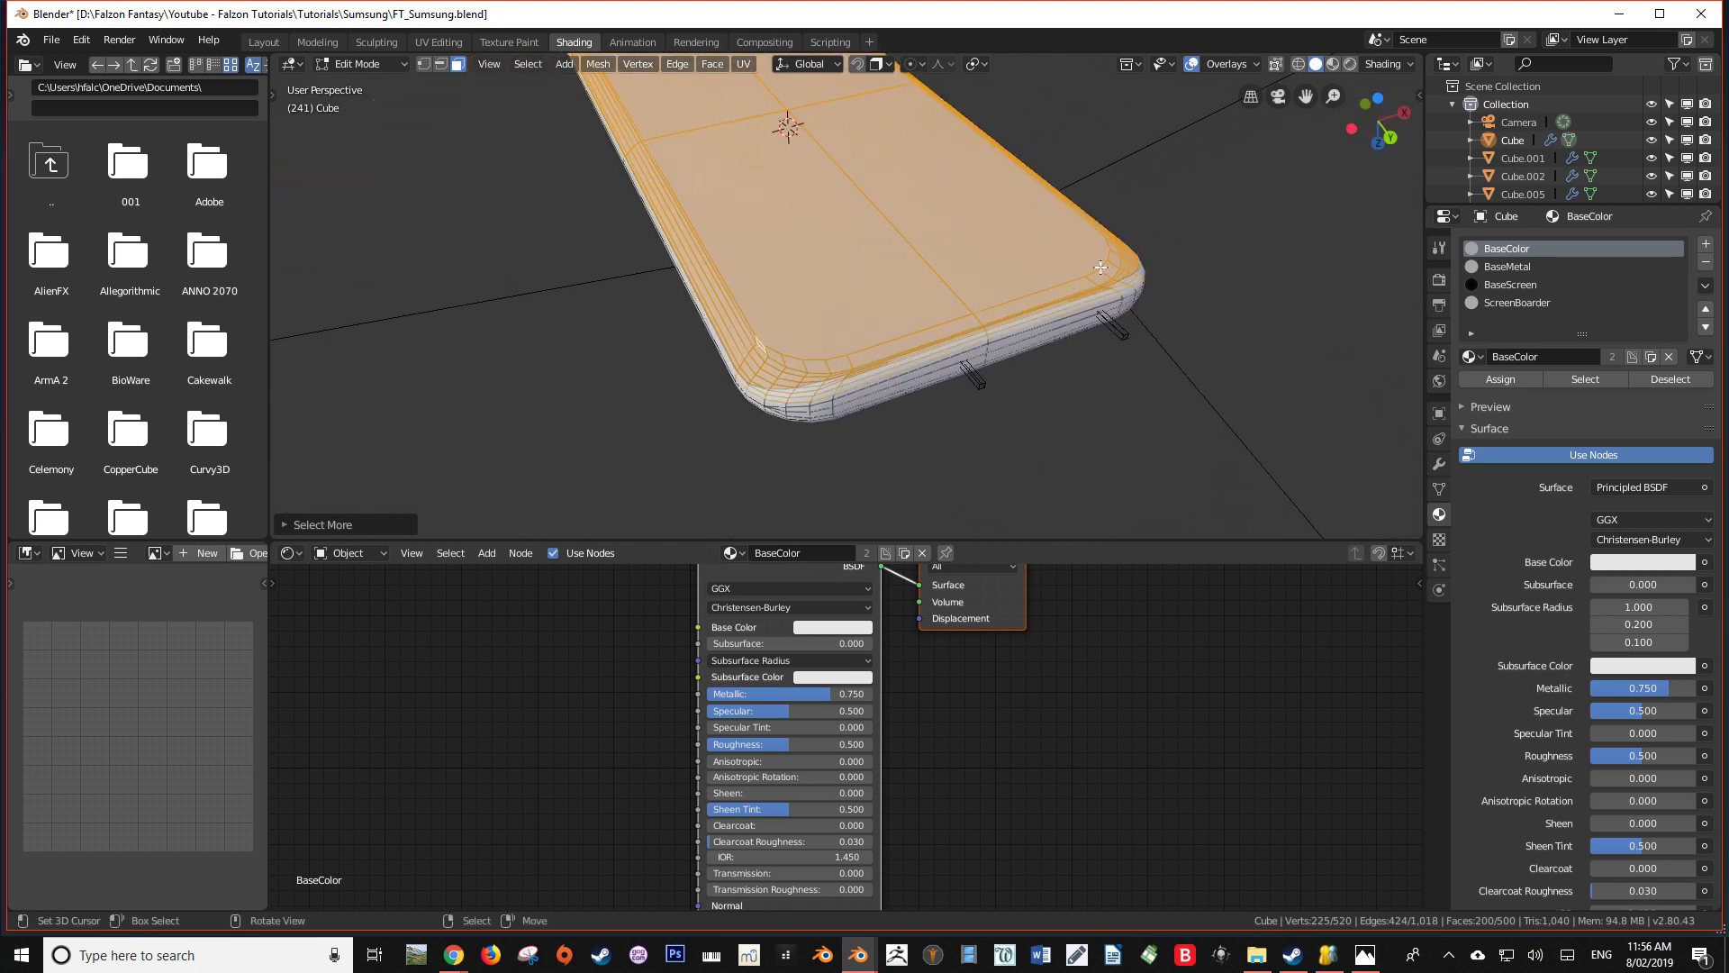
left_click(1017, 264, "shift")
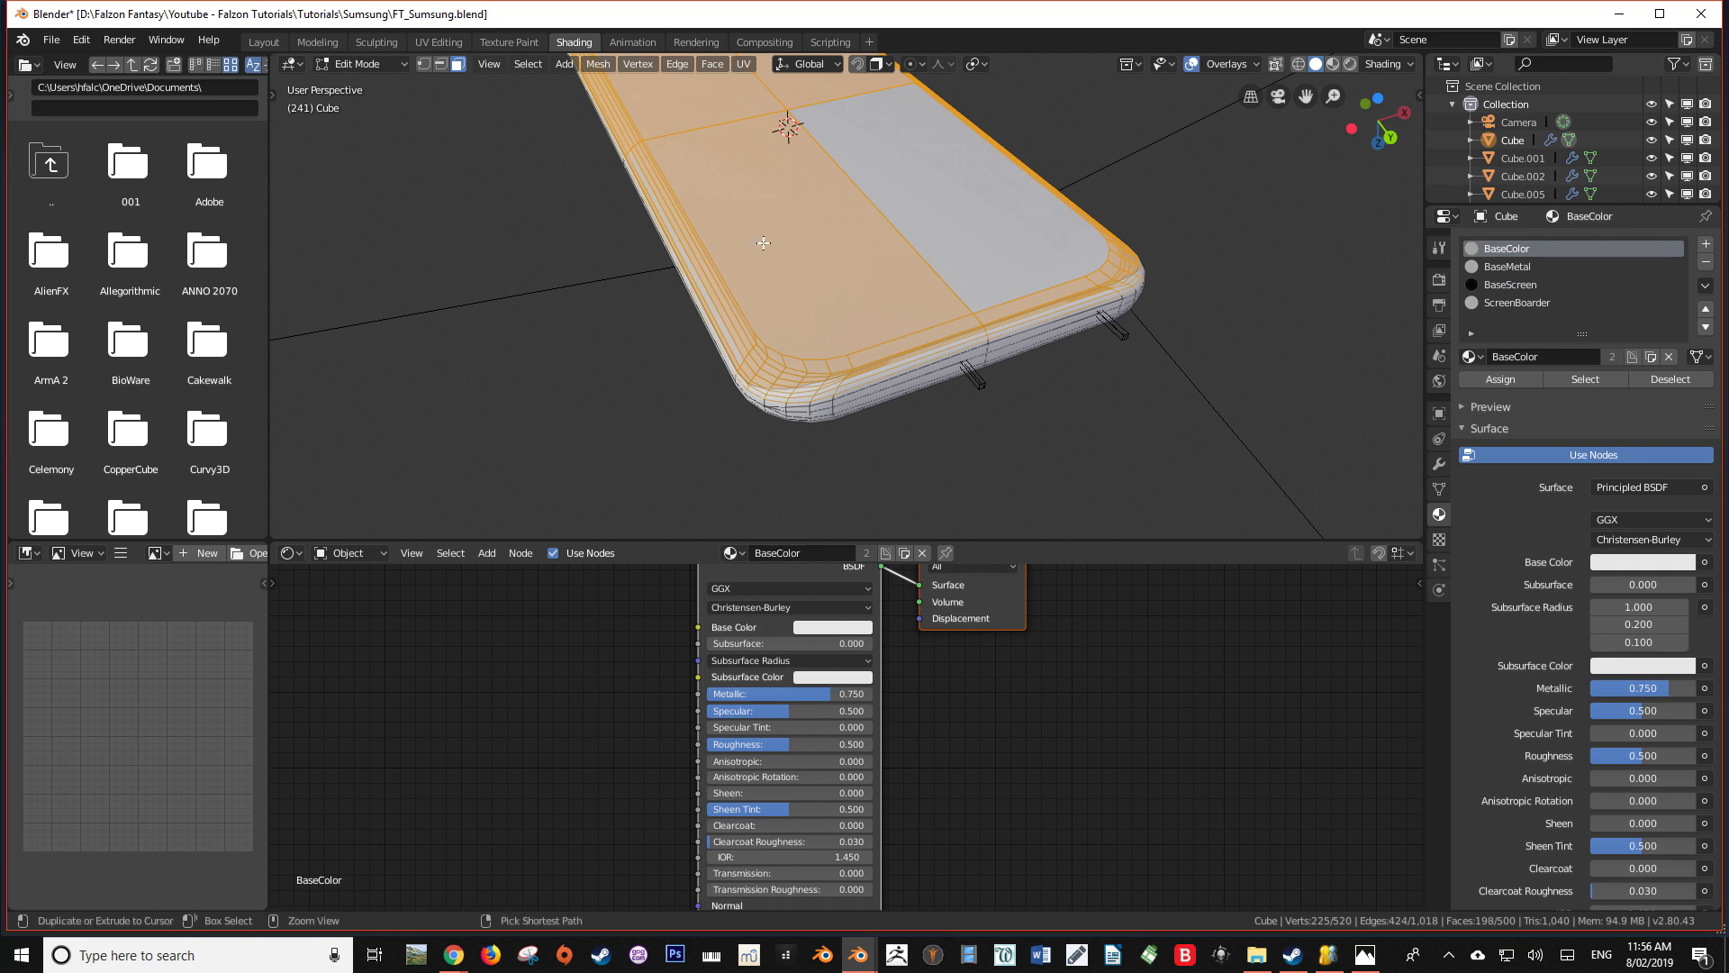
left_click(694, 199, "shift")
left_click(674, 127, "shift")
left_click(824, 88, "shift")
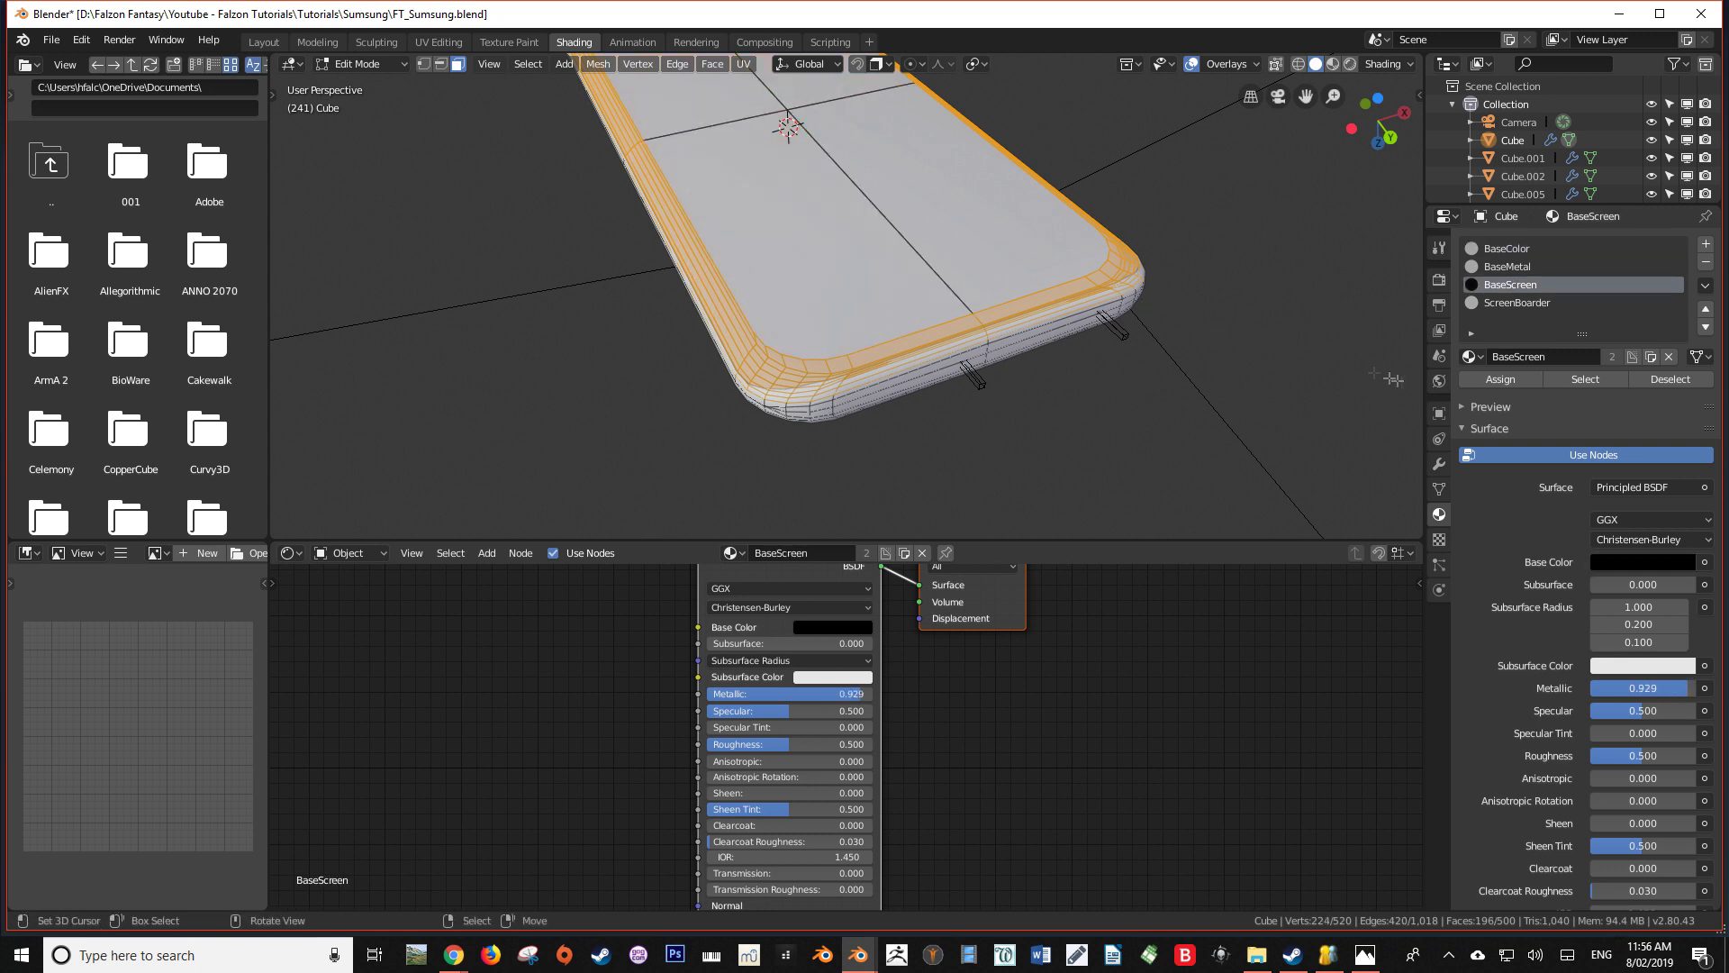
Give the selected border faces the ScreenBoarder material with a near-black base color, and preview it in Object Mode
left_click(1533, 299)
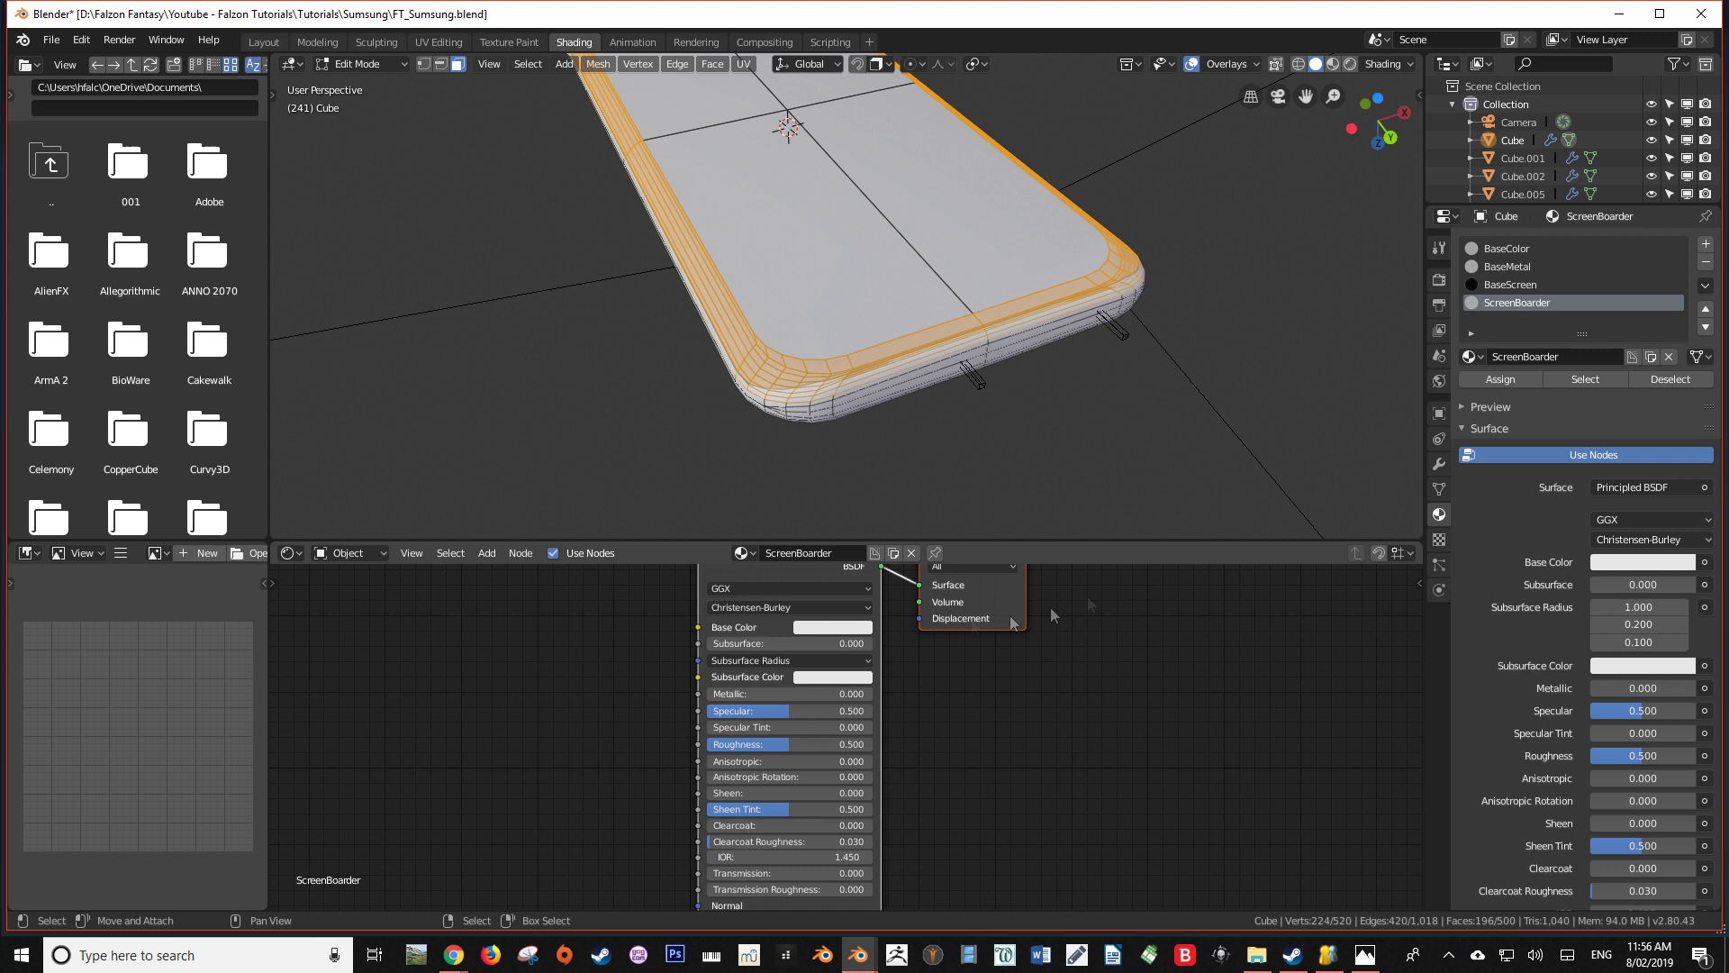
left_click(863, 626)
left_click_drag(926, 470, 924, 519)
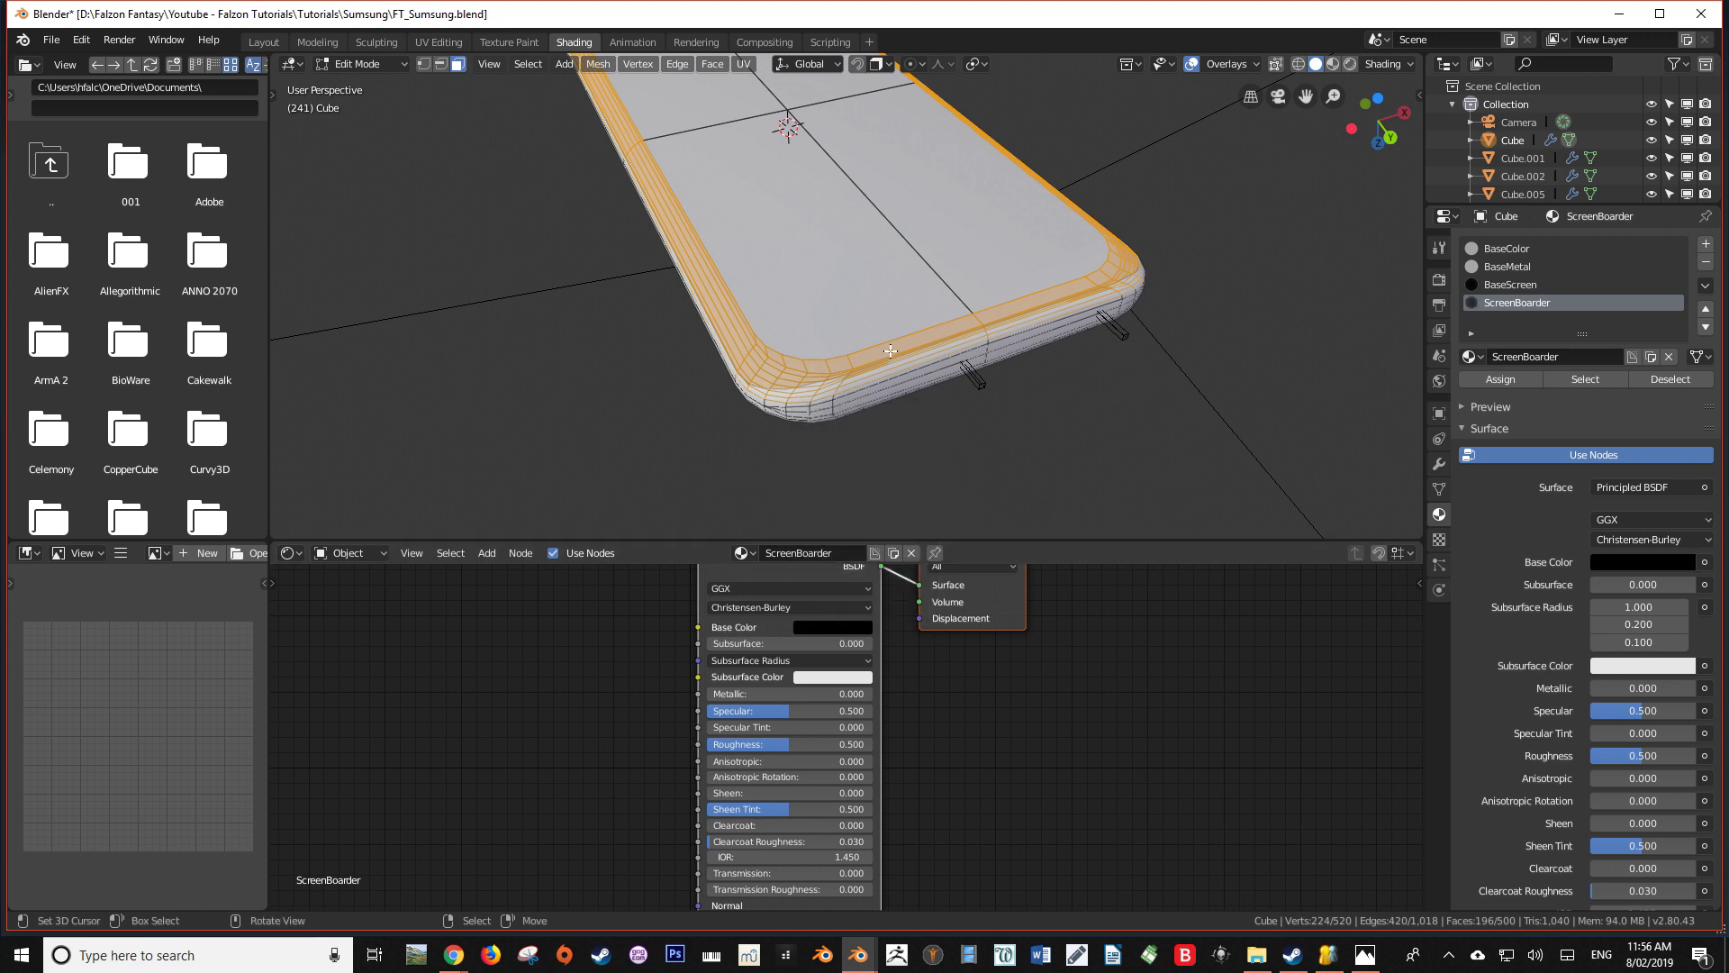
key("Tab")
key("z")
mouse_move(890, 350)
middle_mouse_down("shift")
mouse_move(890, 404)
mouse_move(1135, 420)
mouse_move(1030, 384)
mouse_move(1088, 321)
middle_mouse_up("shift")
scroll(890, 403, "down", 3)
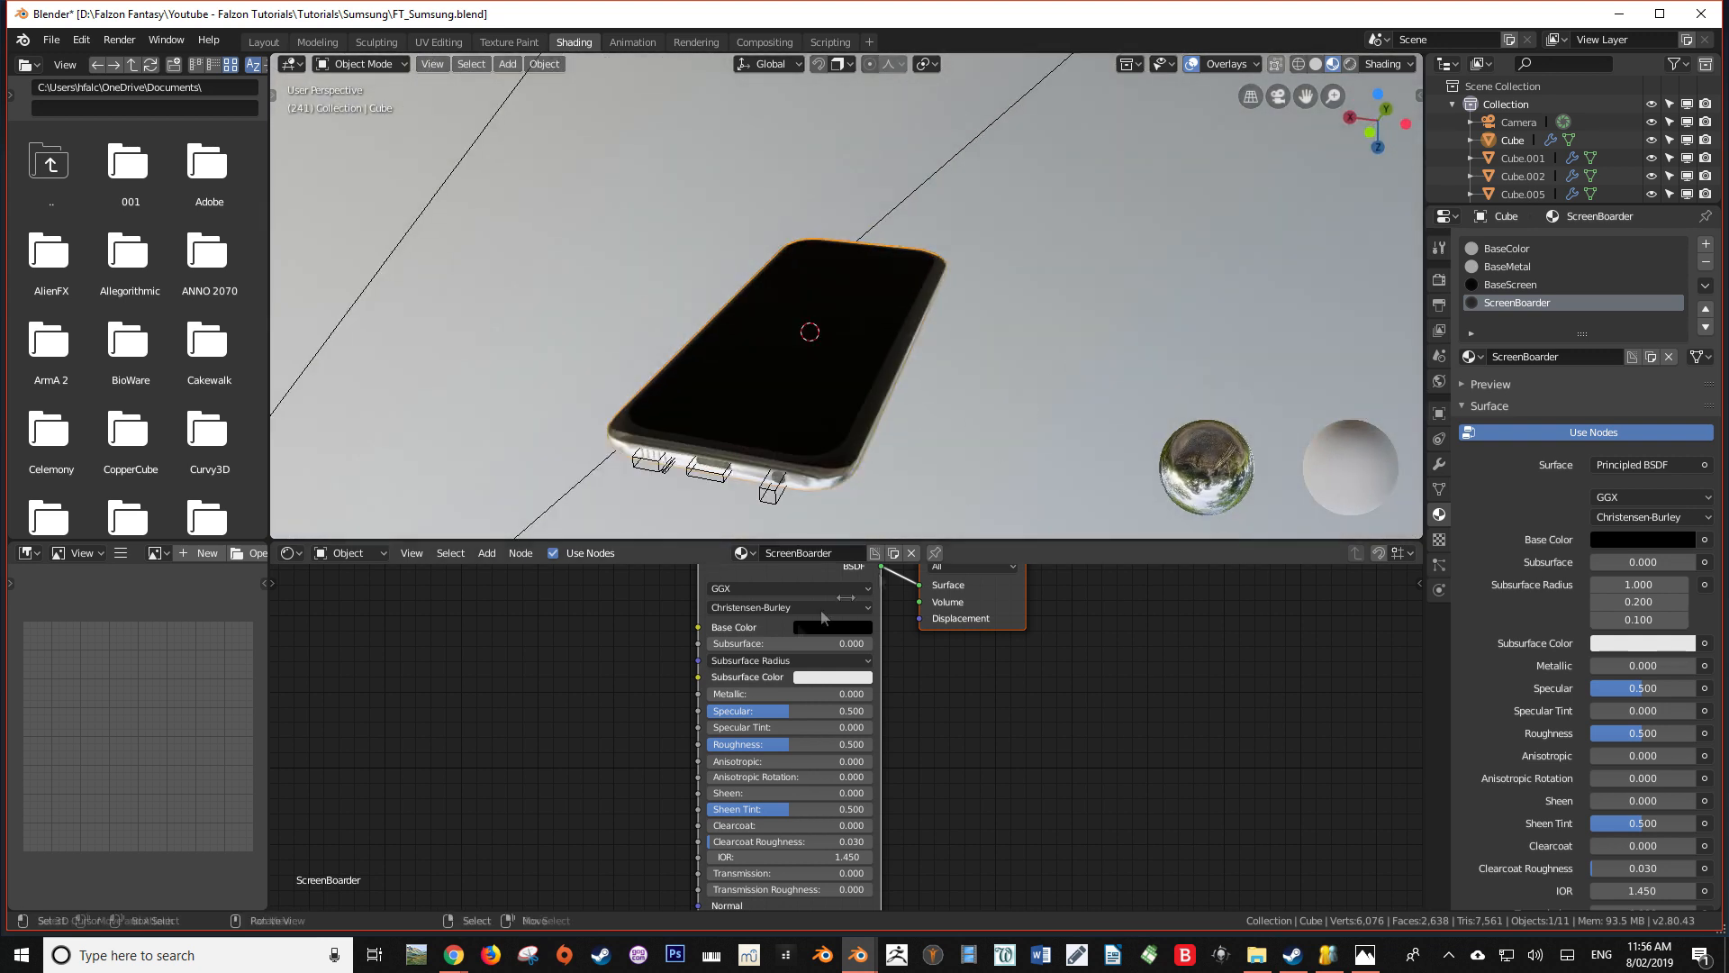
Raise the ScreenBoarder material's Metallic value while viewing the front of the phone
left_click_drag(713, 694, 842, 693)
middle_click_drag(928, 447, 921, 473)
left_click_drag(863, 694, 880, 694)
Set the BaseScreen material's Metallic value to 0.833 and its base color to 0.002 in R, G and B
left_click(1515, 285)
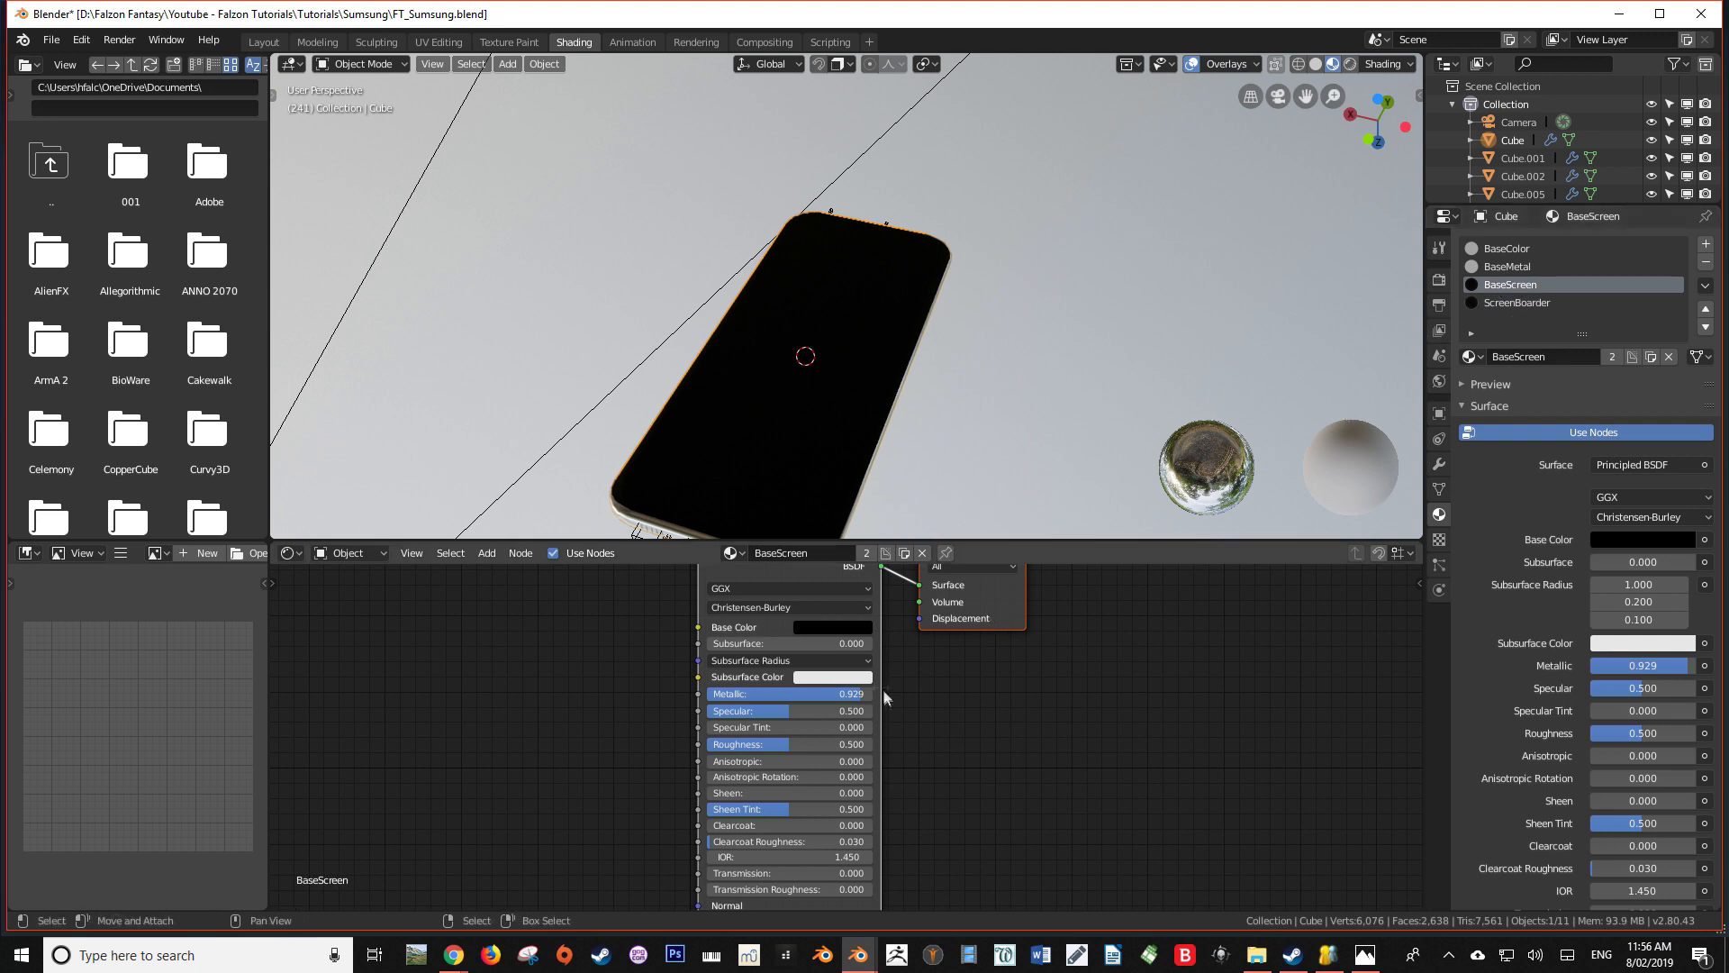
left_click_drag(844, 690, 827, 690)
left_click(845, 627)
left_click_drag(922, 517, 924, 513)
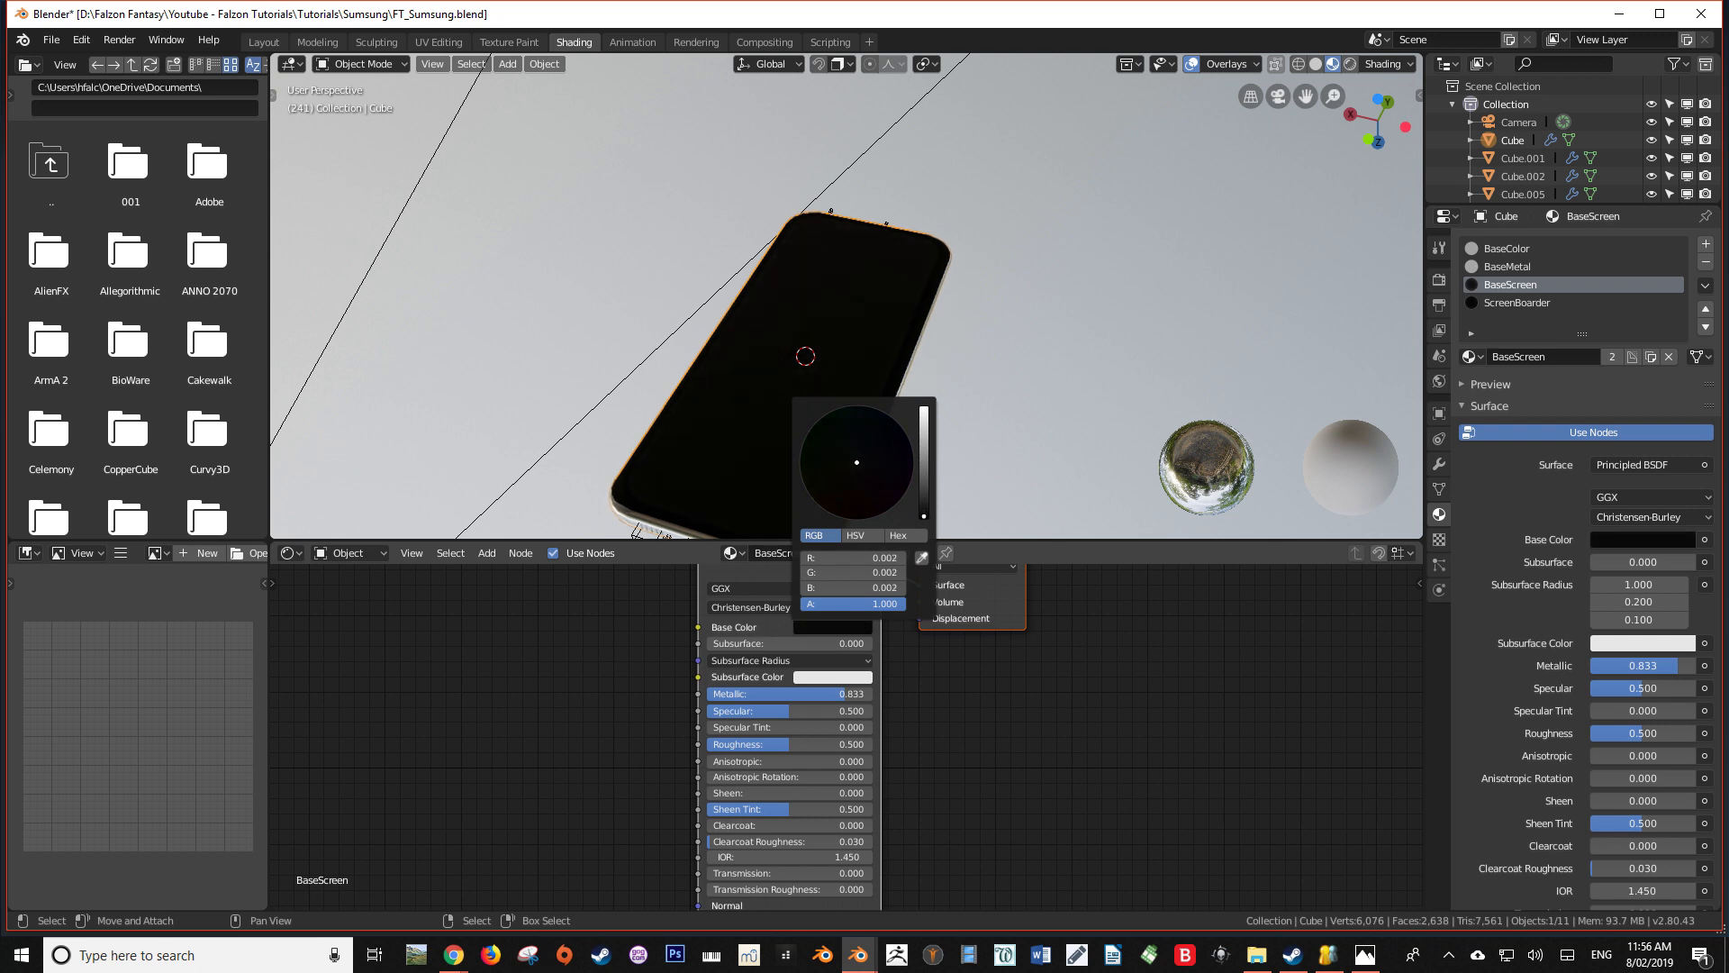
Save the file and render the phone from the camera
middle_click_drag(1073, 452, 873, 355)
left_click(1025, 346)
key("ctrl+s")
key("KP_0")
key("F12")
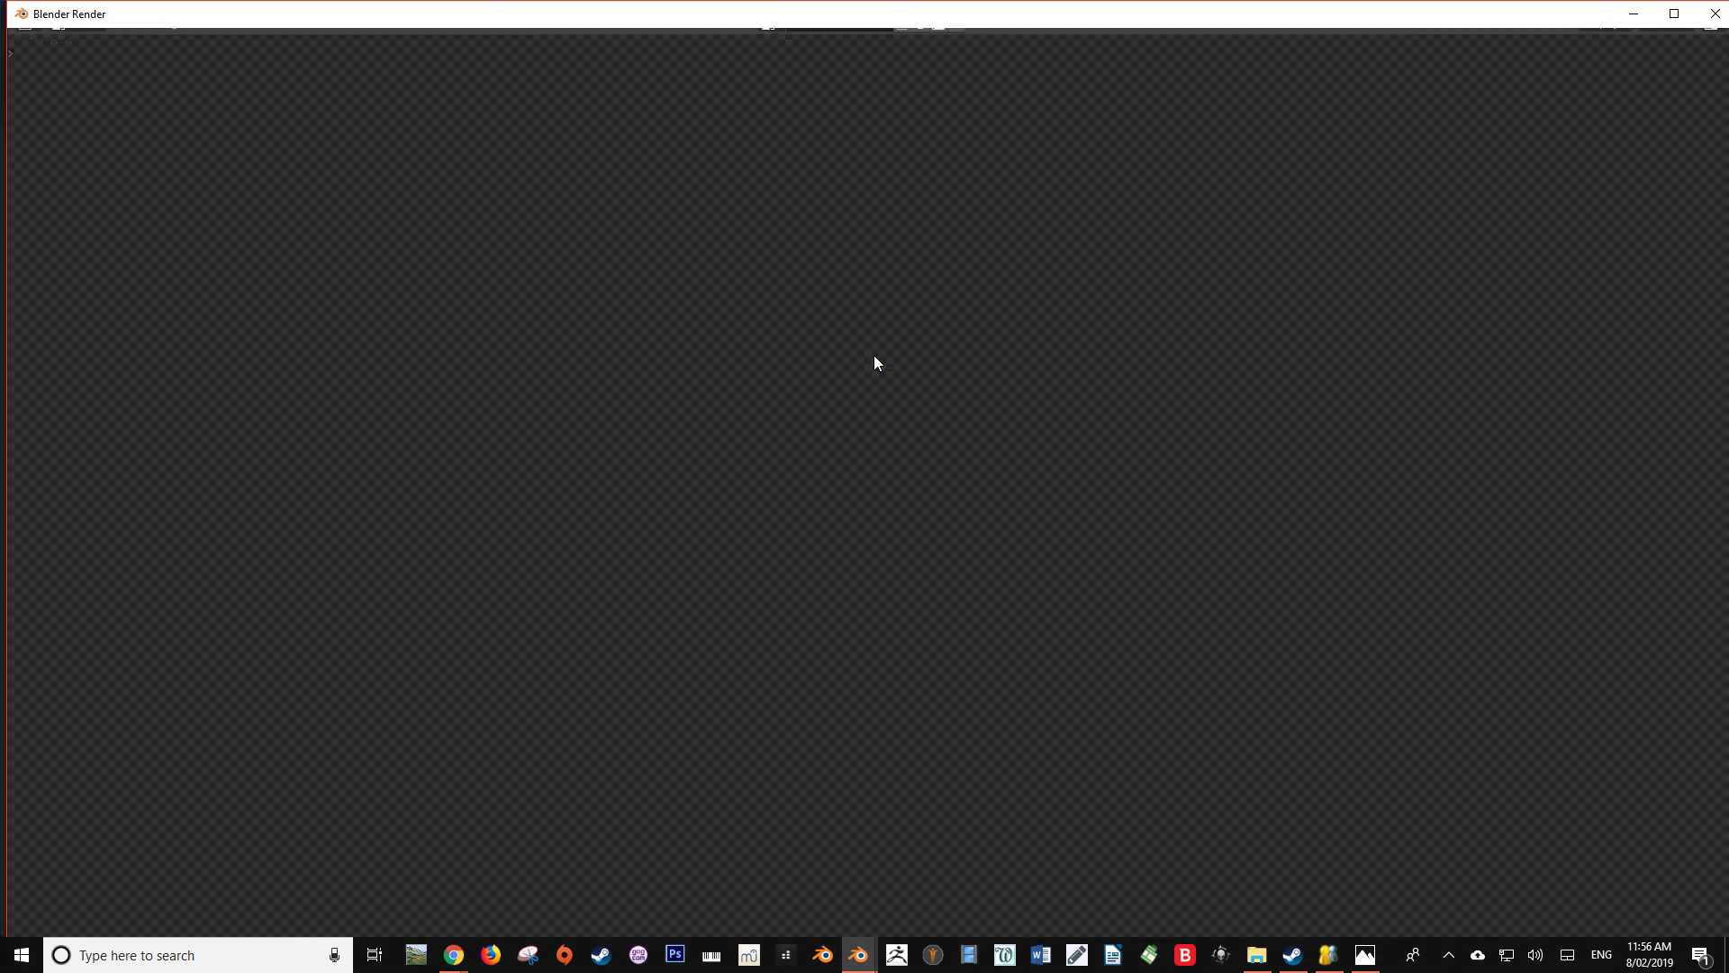
scroll(962, 405, "up", 3)
scroll(962, 405, "down", 2)
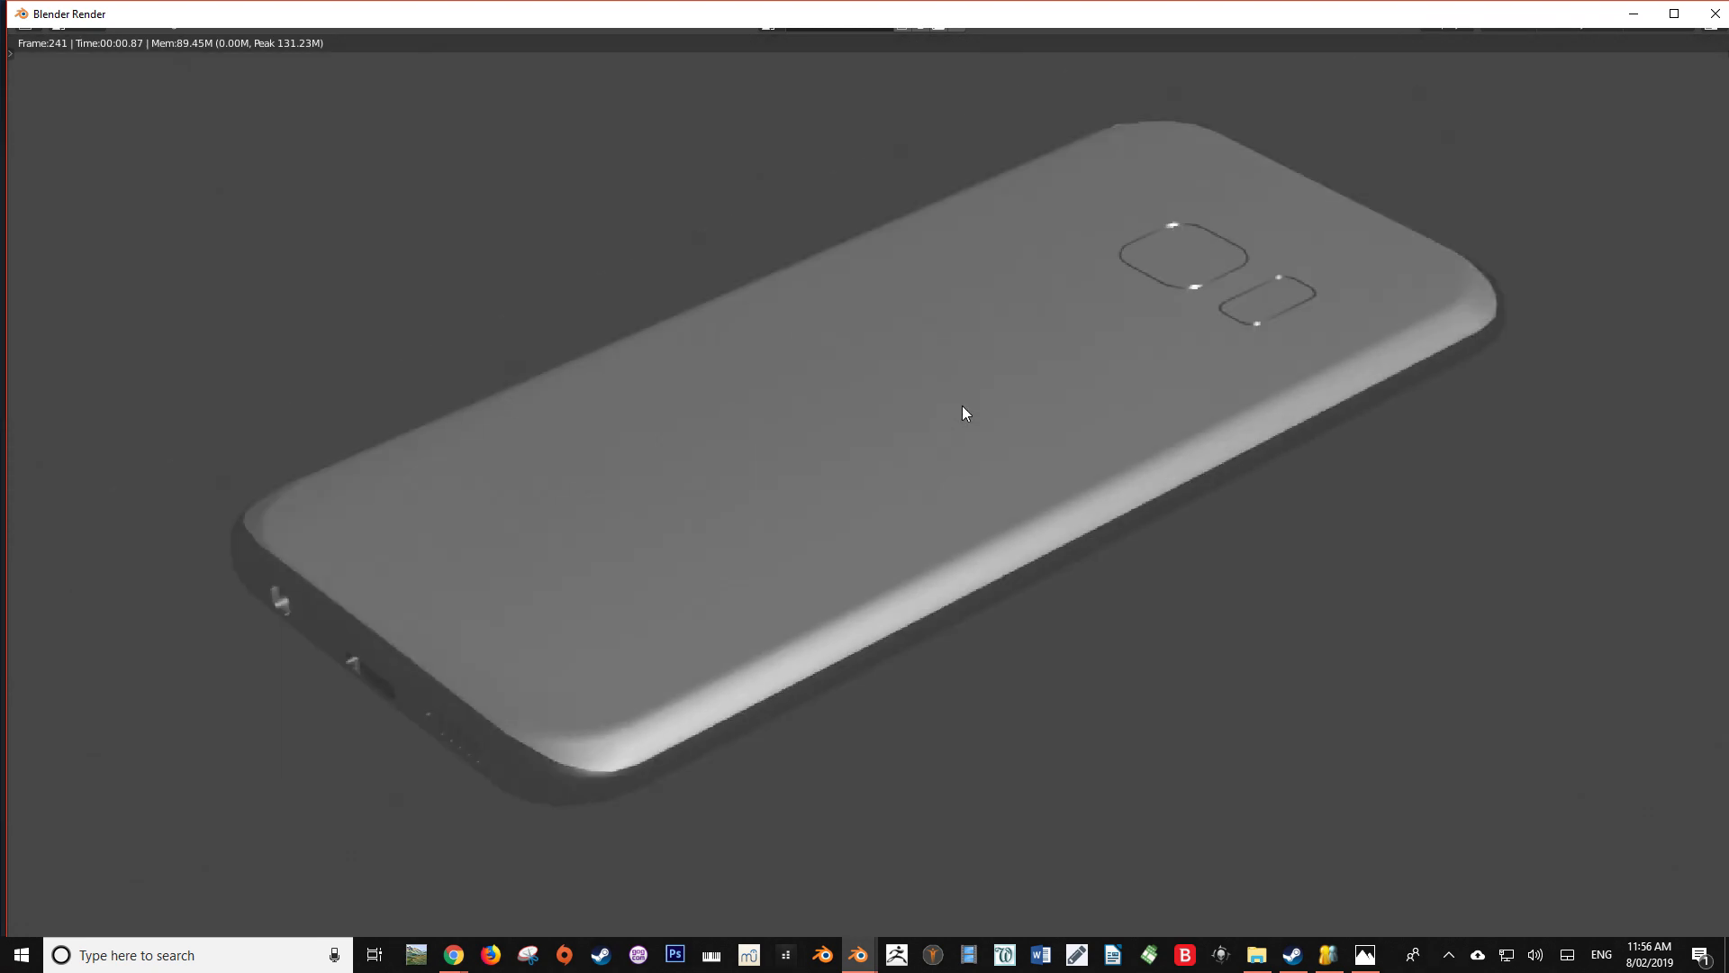
Close the render, align the camera to a low view of the phone's screen side, and render again
key("Escape")
middle_click_drag(1007, 526, 976, 430)
key("KP_0")
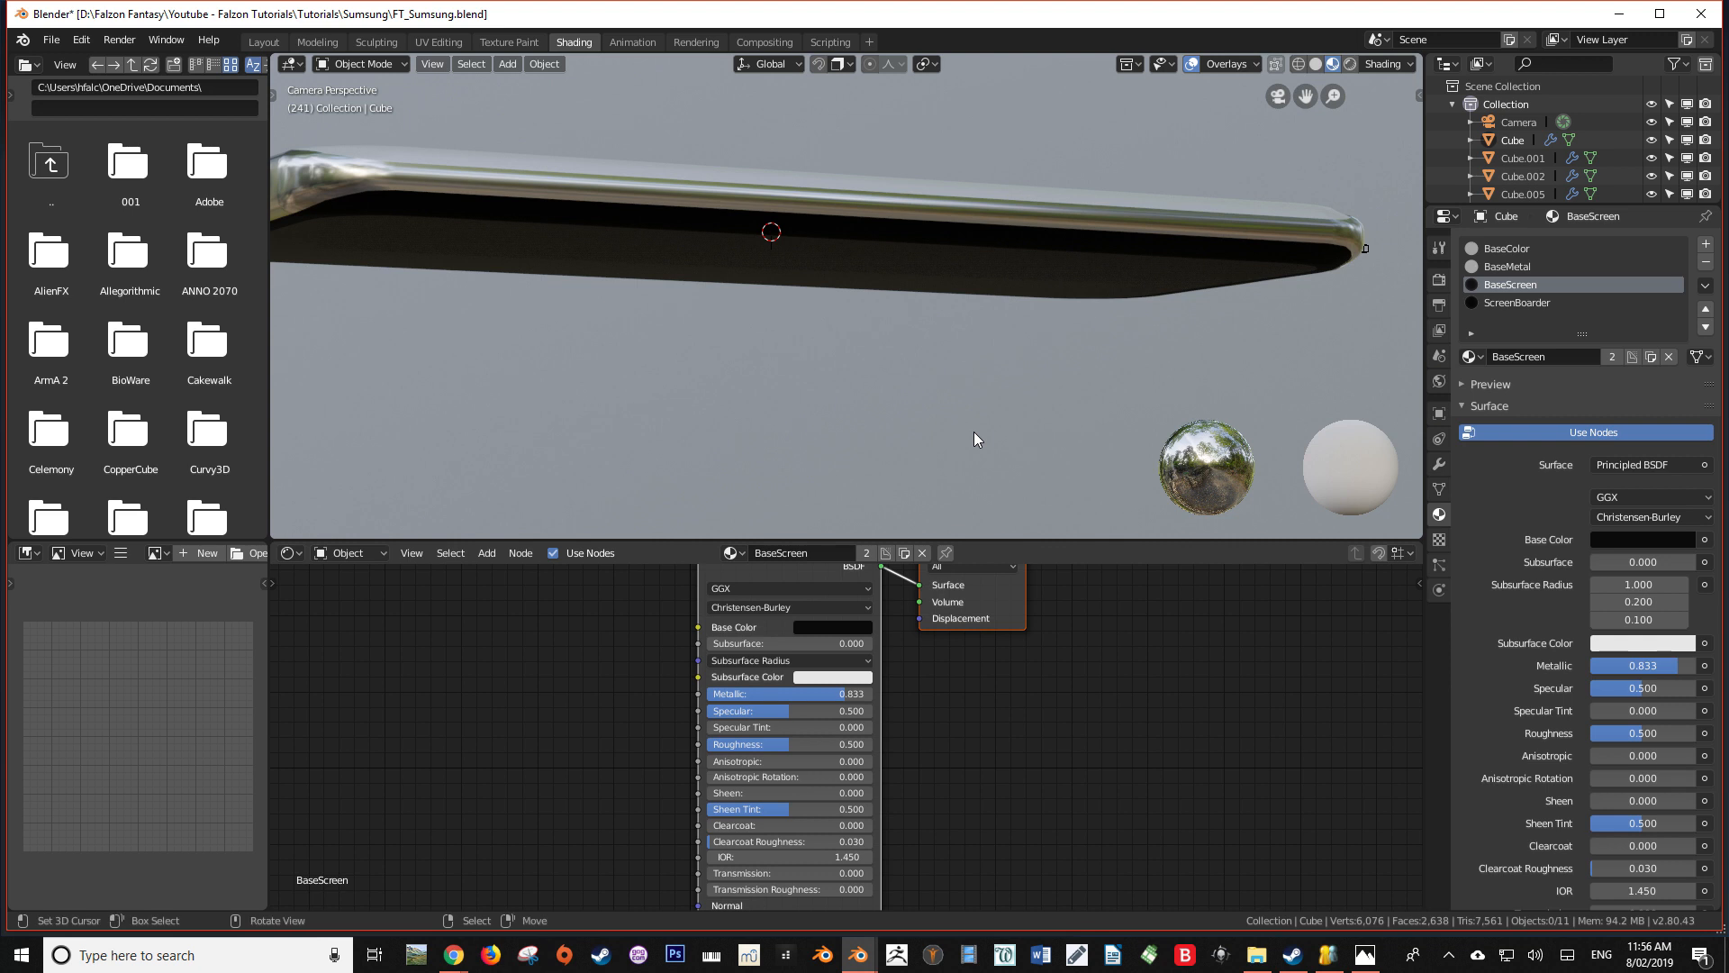
key("F12")
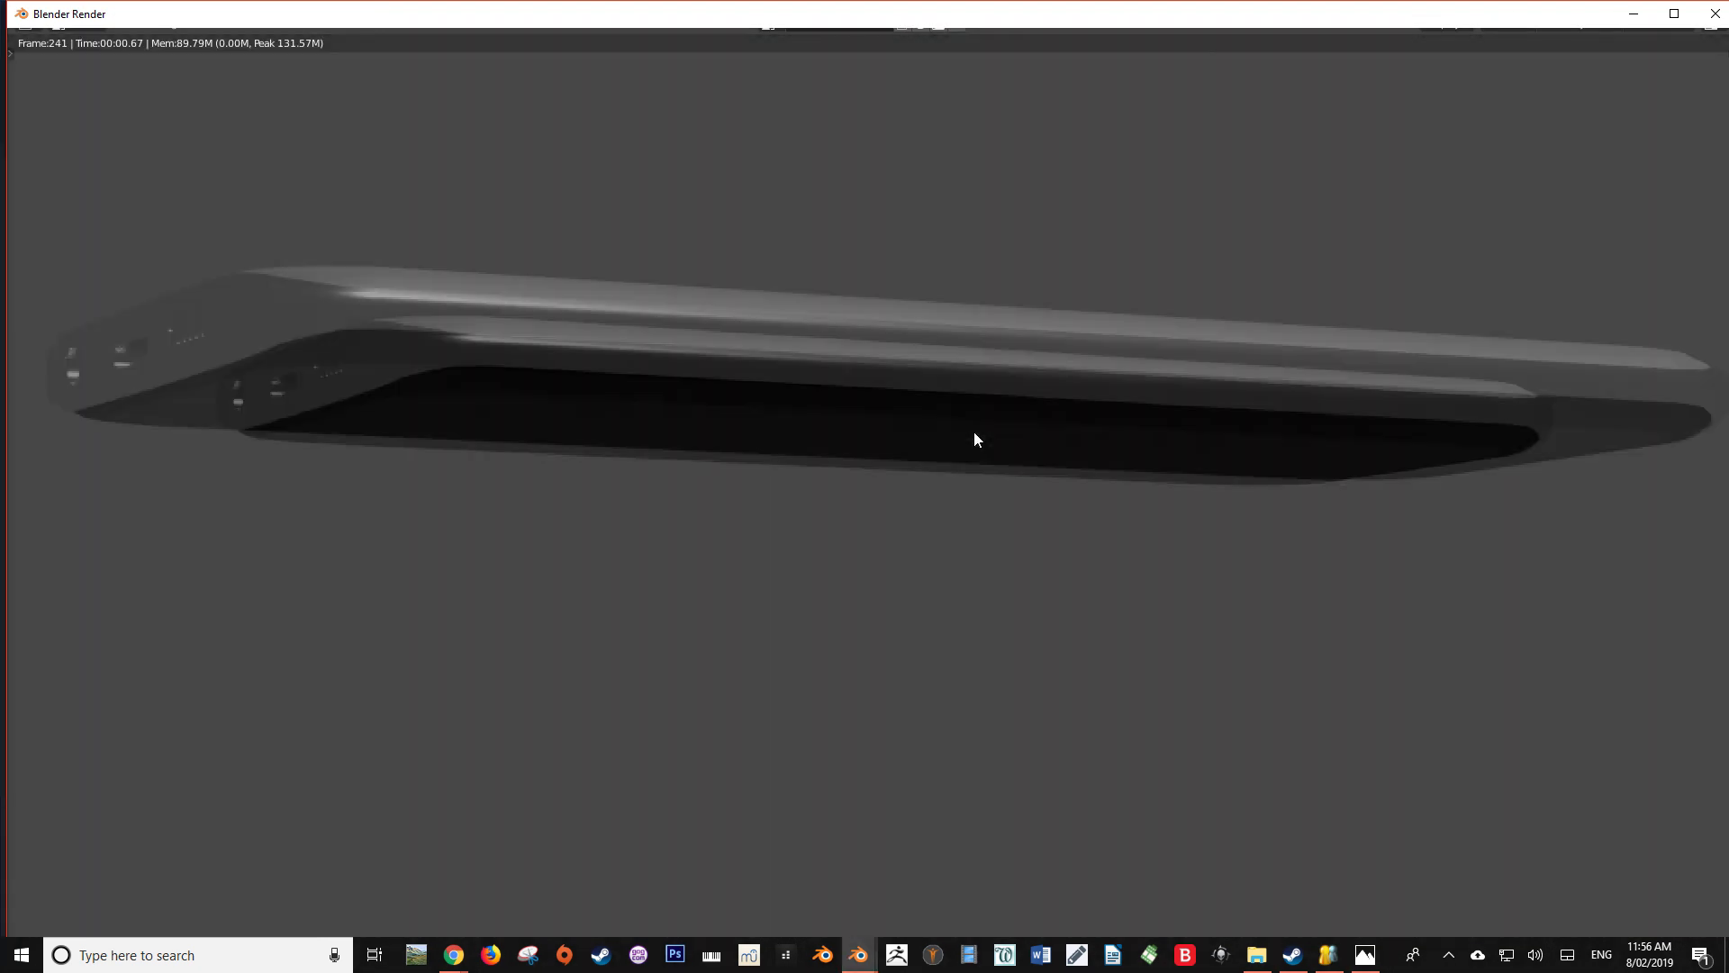
scroll(991, 451, "down", 3)
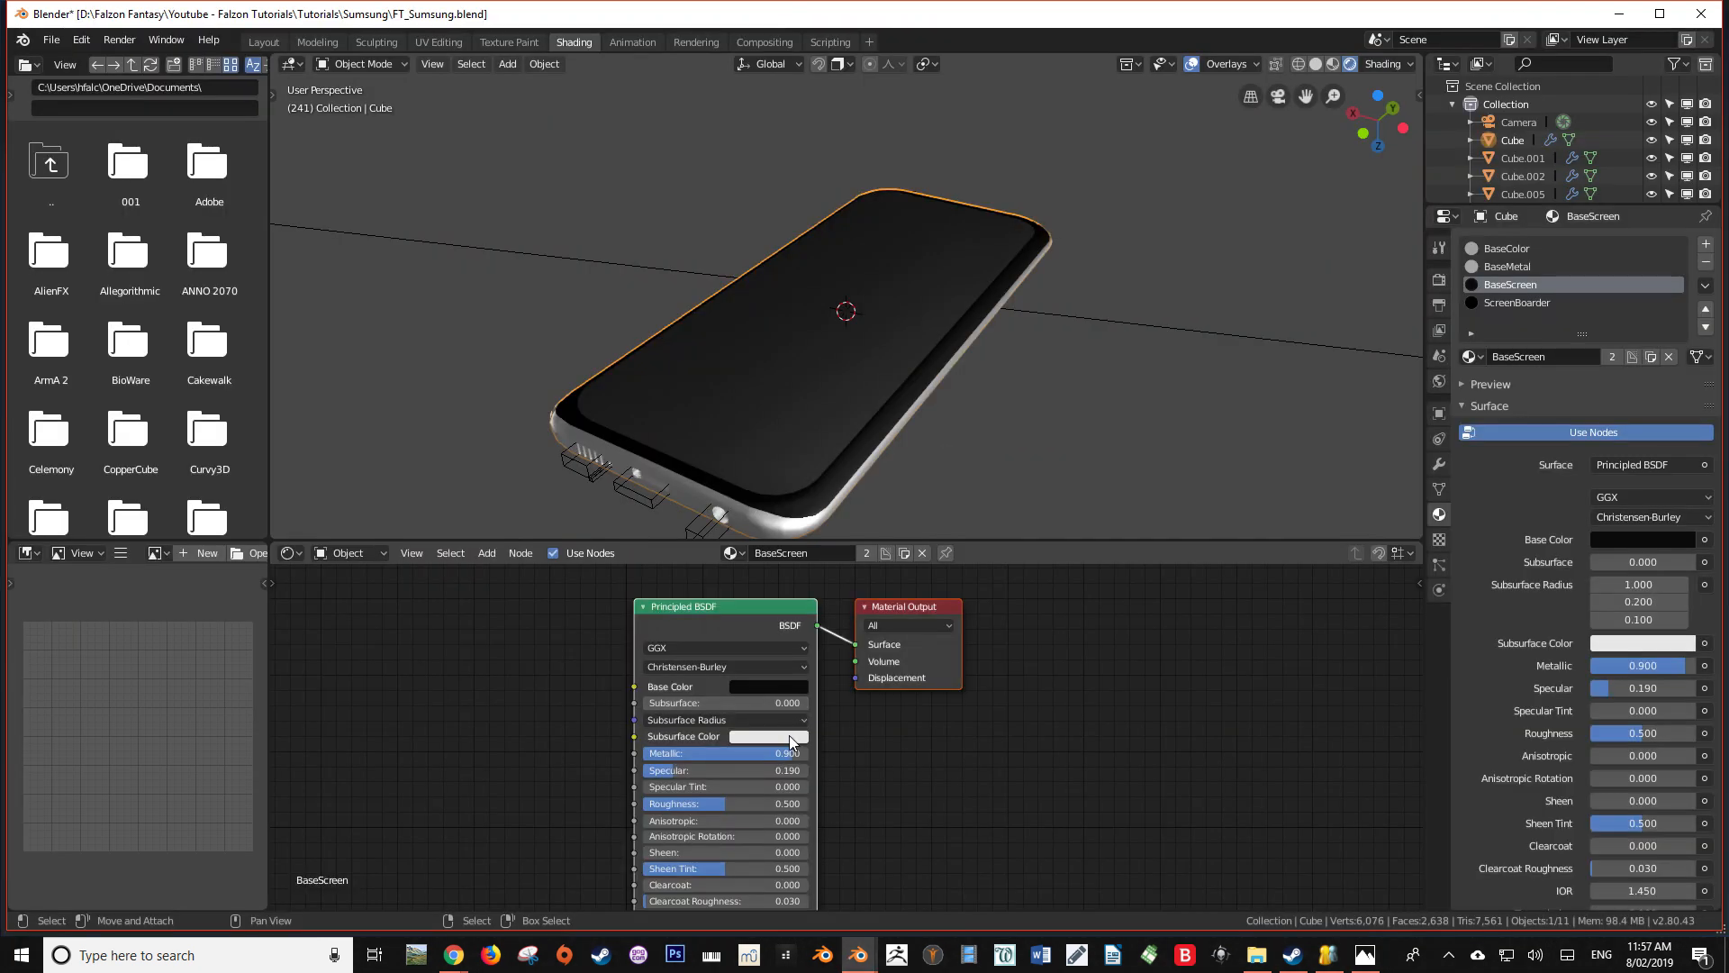
Darken the BaseScreen material's subsurface color to dark grey and set its Metallic value to 1.000
left_click(789, 735)
left_click_drag(862, 565, 862, 593)
left_click_drag(801, 758, 820, 758)
middle_click_drag(887, 511, 1073, 484)
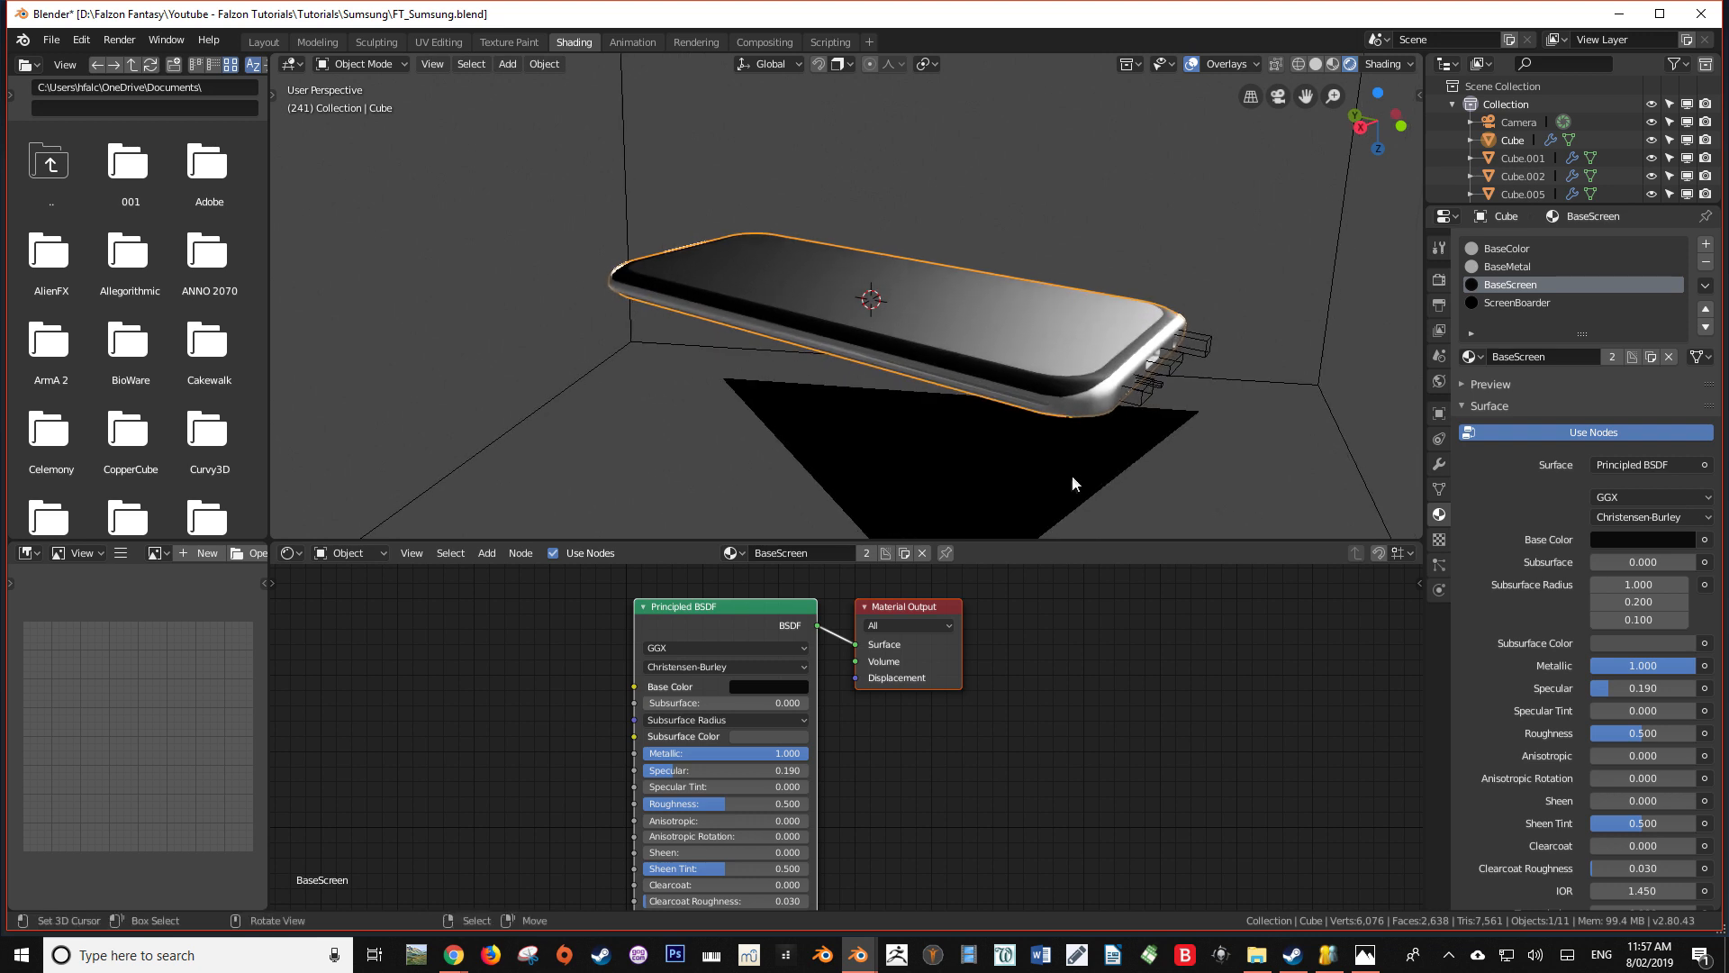
Darken the ScreenBoarder material's subsurface color to dark grey and check the phone in rendered shading
left_click(1494, 302)
left_click(792, 738)
left_click_drag(857, 576, 859, 629)
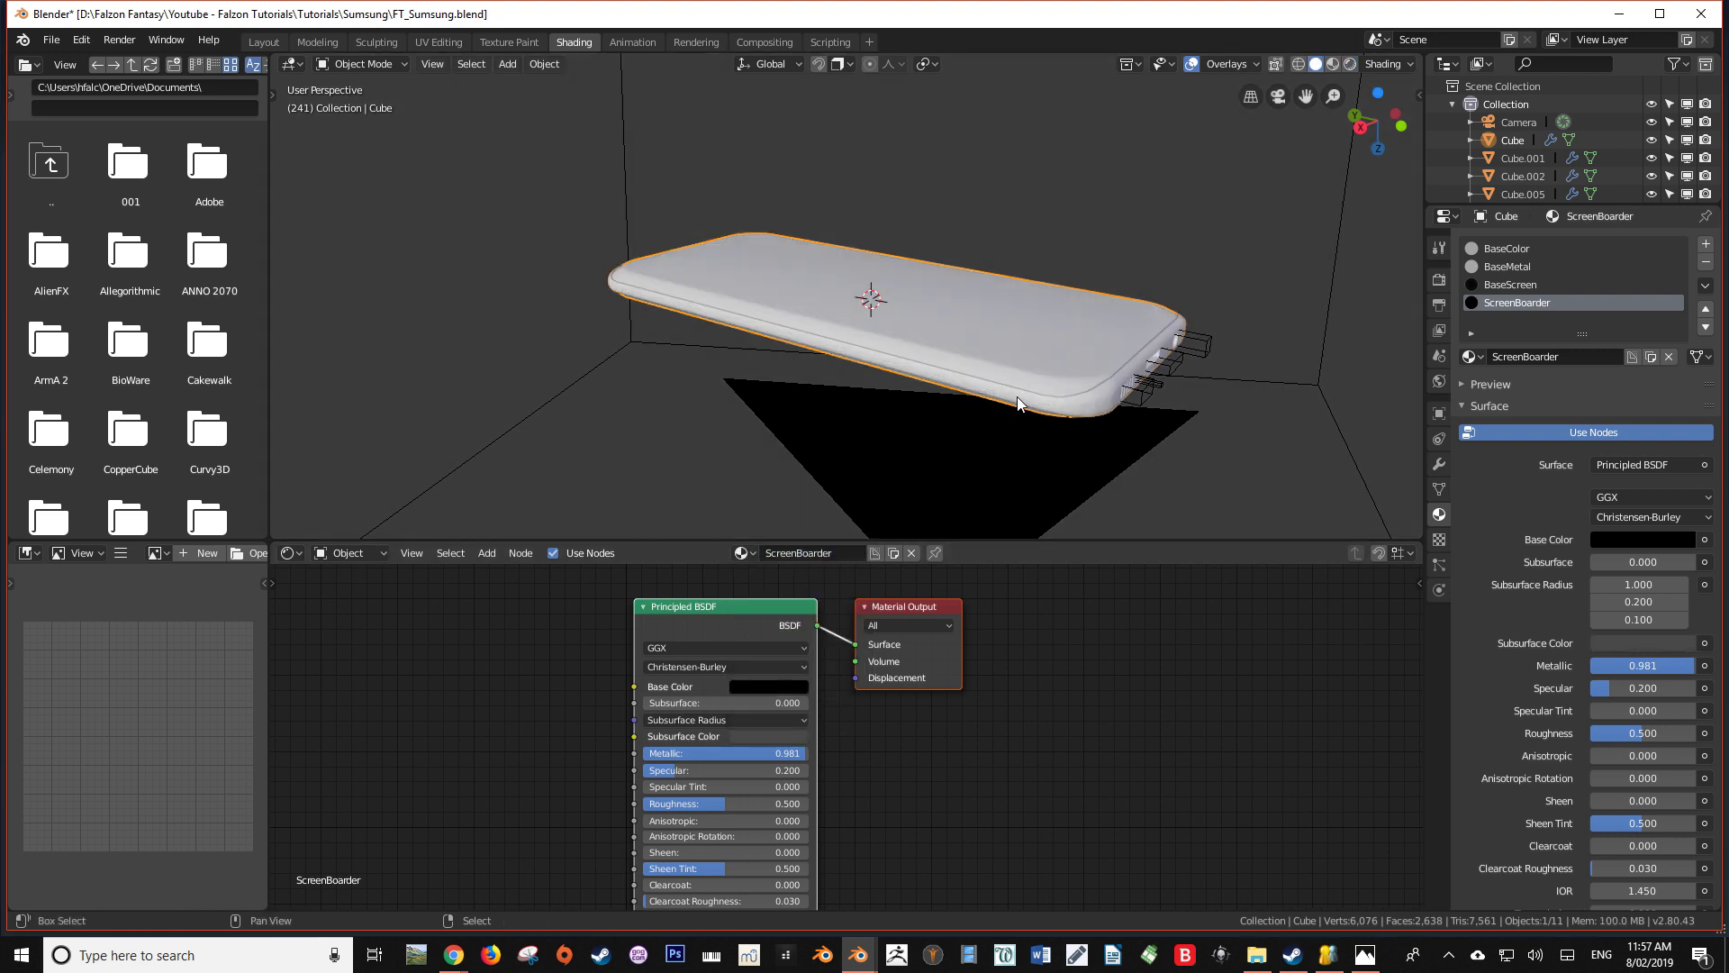
mouse_move(1025, 410)
middle_mouse_down()
mouse_move(947, 462)
mouse_move(1034, 408)
mouse_move(1174, 370)
mouse_move(919, 486)
mouse_move(988, 460)
mouse_move(1042, 467)
middle_mouse_up()
key("shift+z")
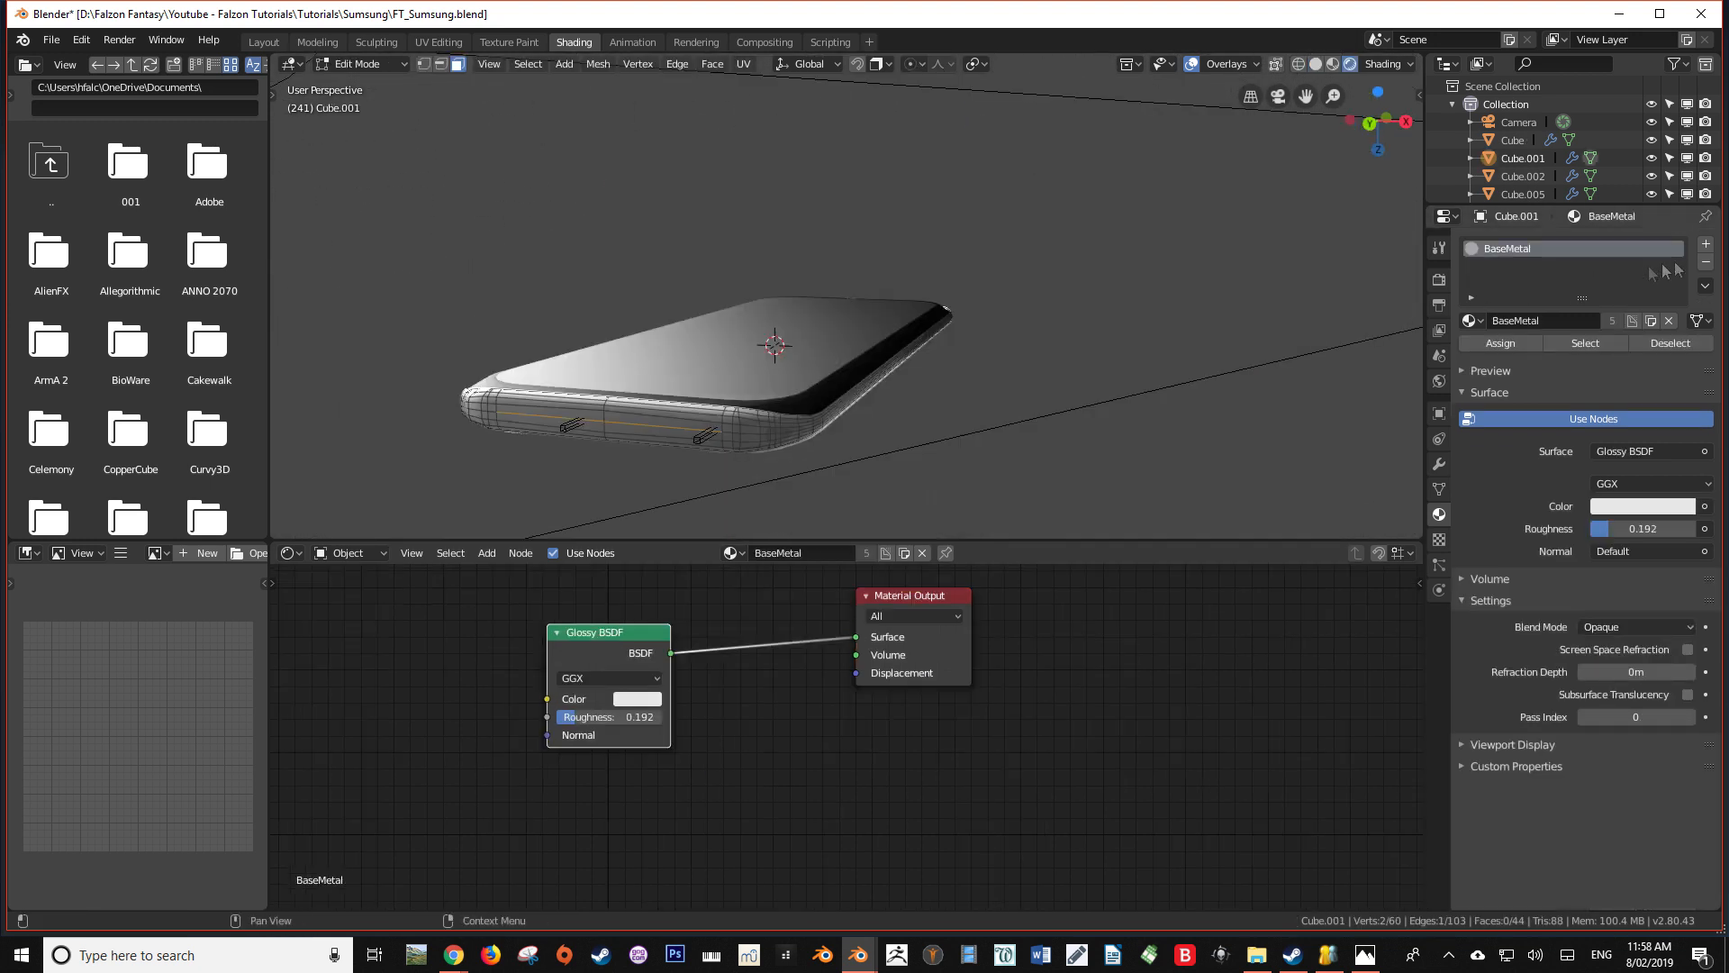
Add a second material slot to the phone's metal frame with a new material named Lights
left_click(1706, 245)
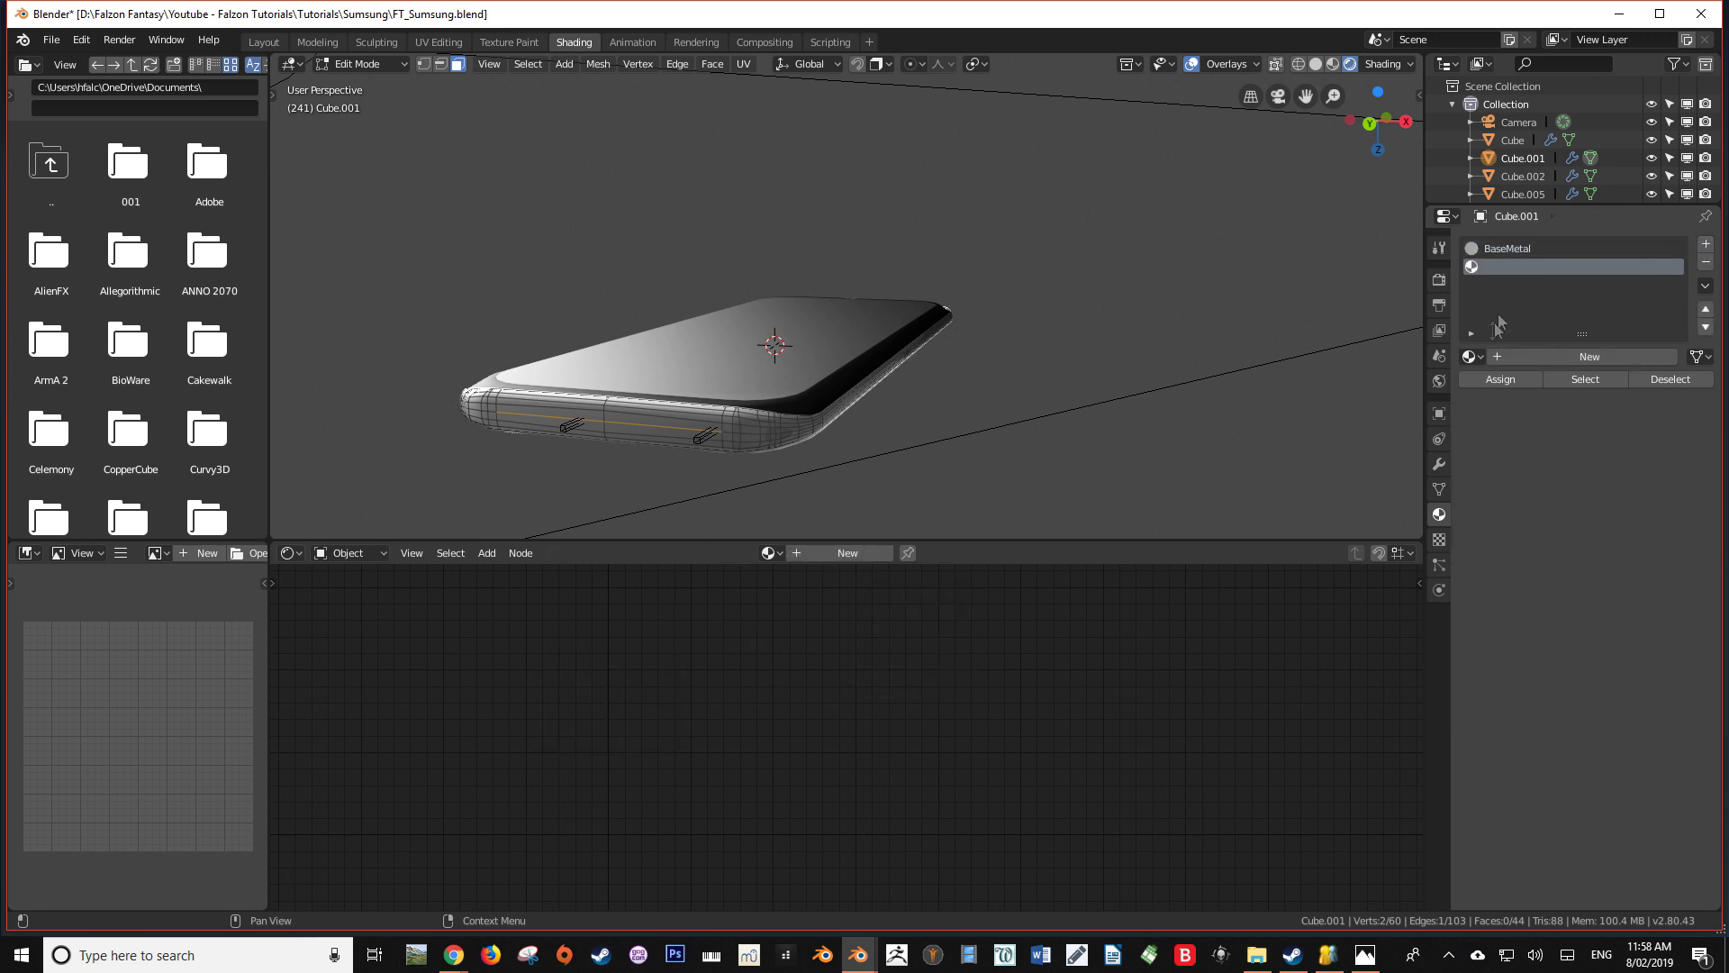
left_click(1527, 353)
left_click(1528, 355)
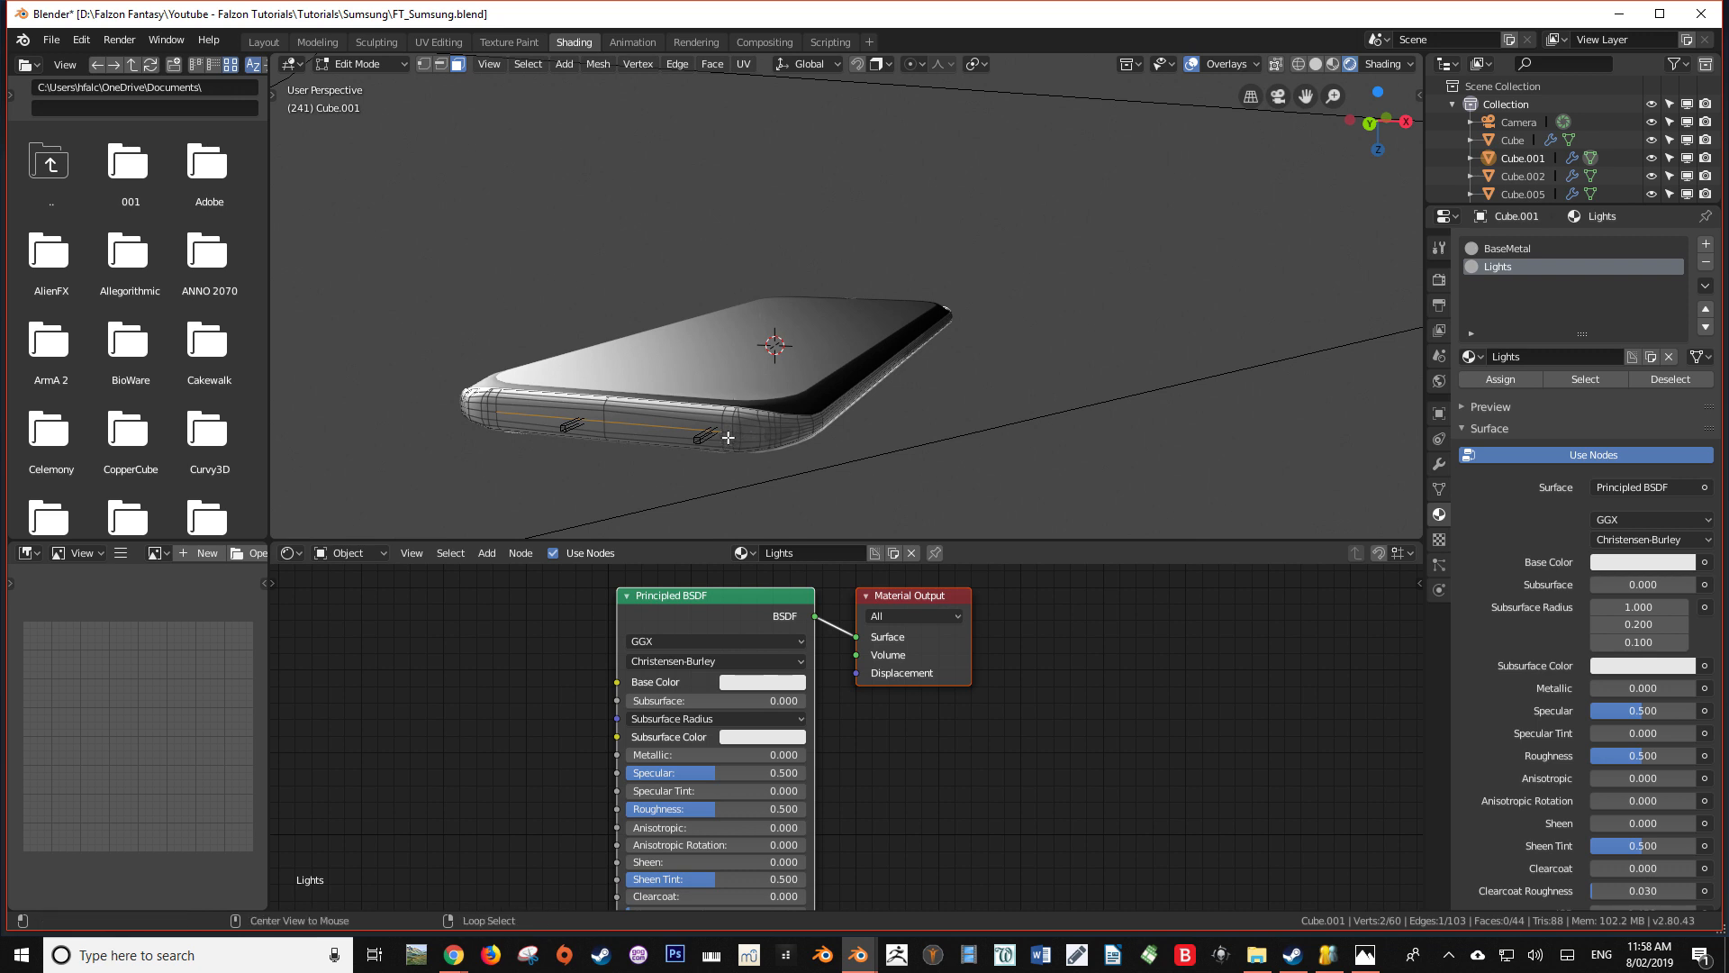
Assign the Lights material to the thin strip faces across the frame's end, and return to Object Mode
middle_click_drag(605, 410, 547, 394)
left_click(1506, 385)
middle_click_drag(529, 466, 786, 491)
key("Tab")
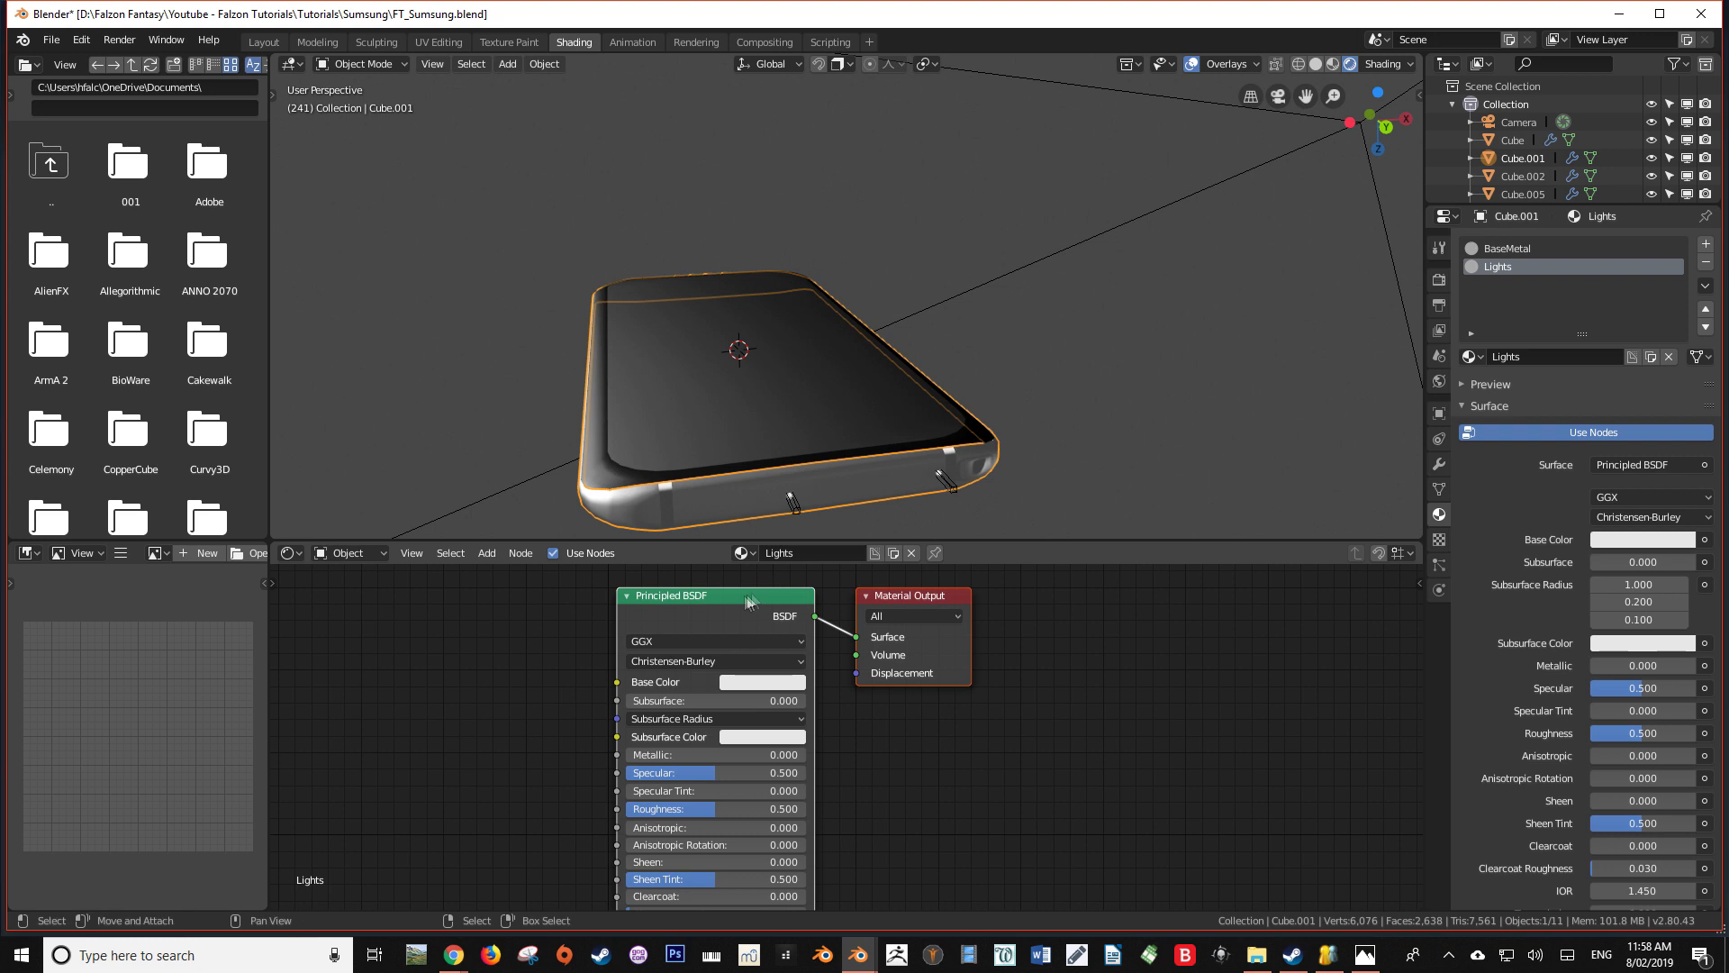
Replace the Lights material's Principled BSDF with an Emission node connected to the Material Output's Surface
key("x")
key("shift+a")
left_click(700, 619)
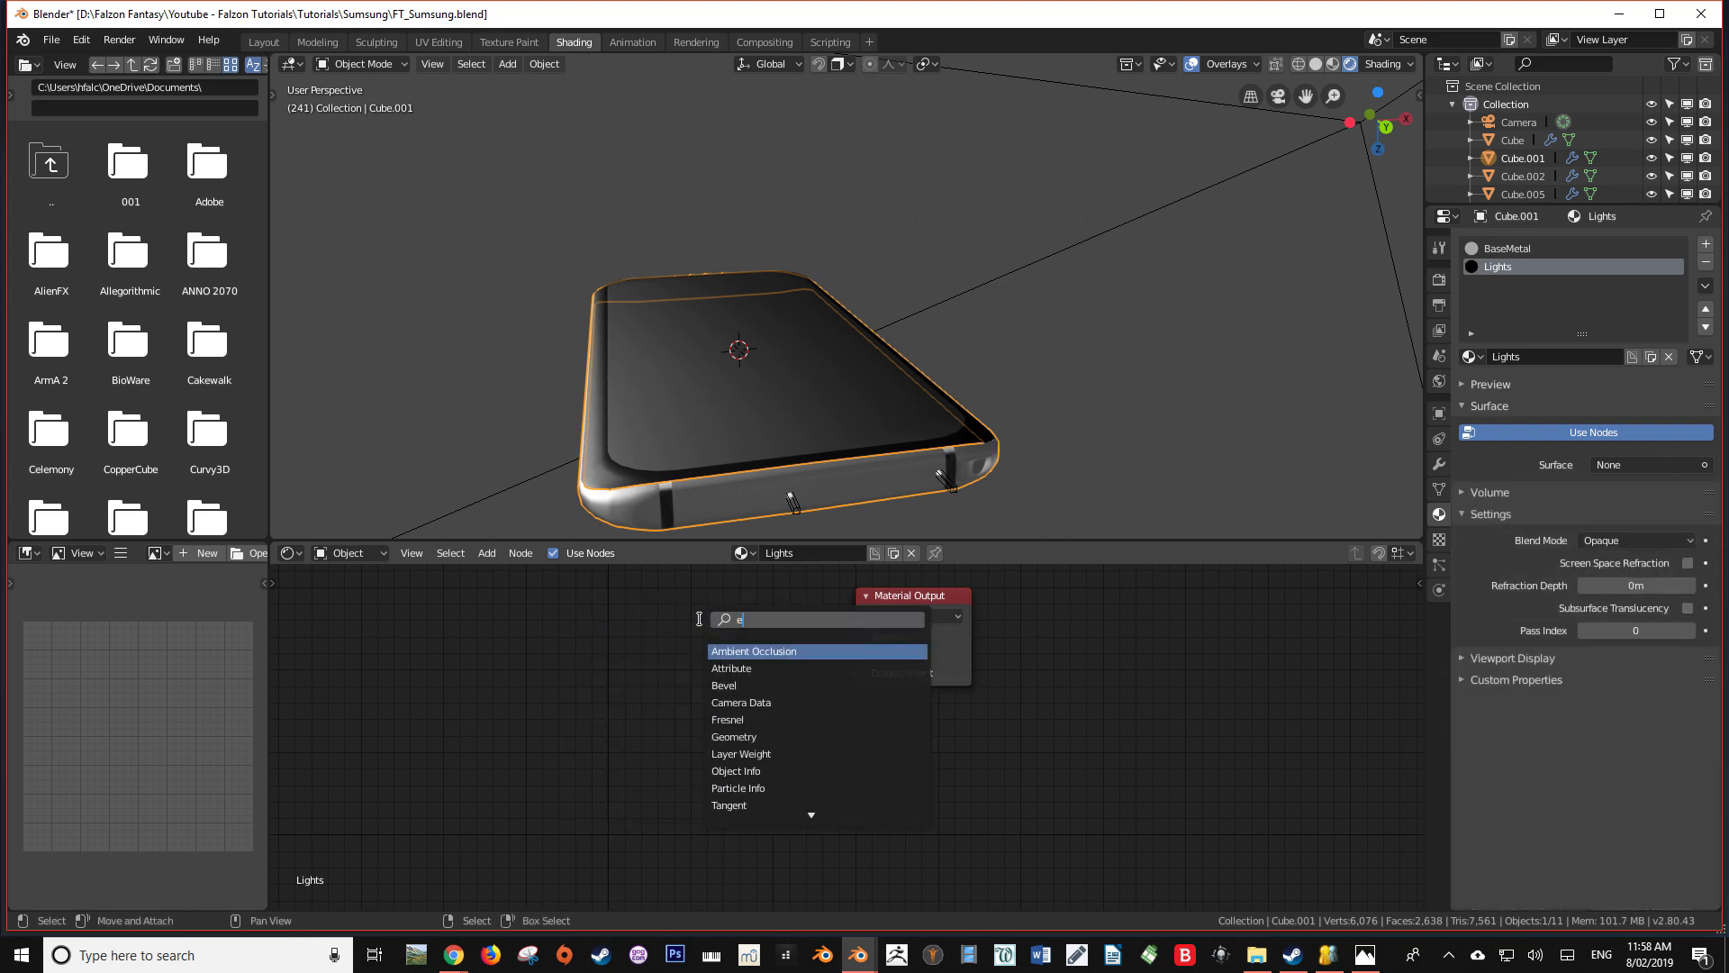
key("Return")
left_click(696, 626)
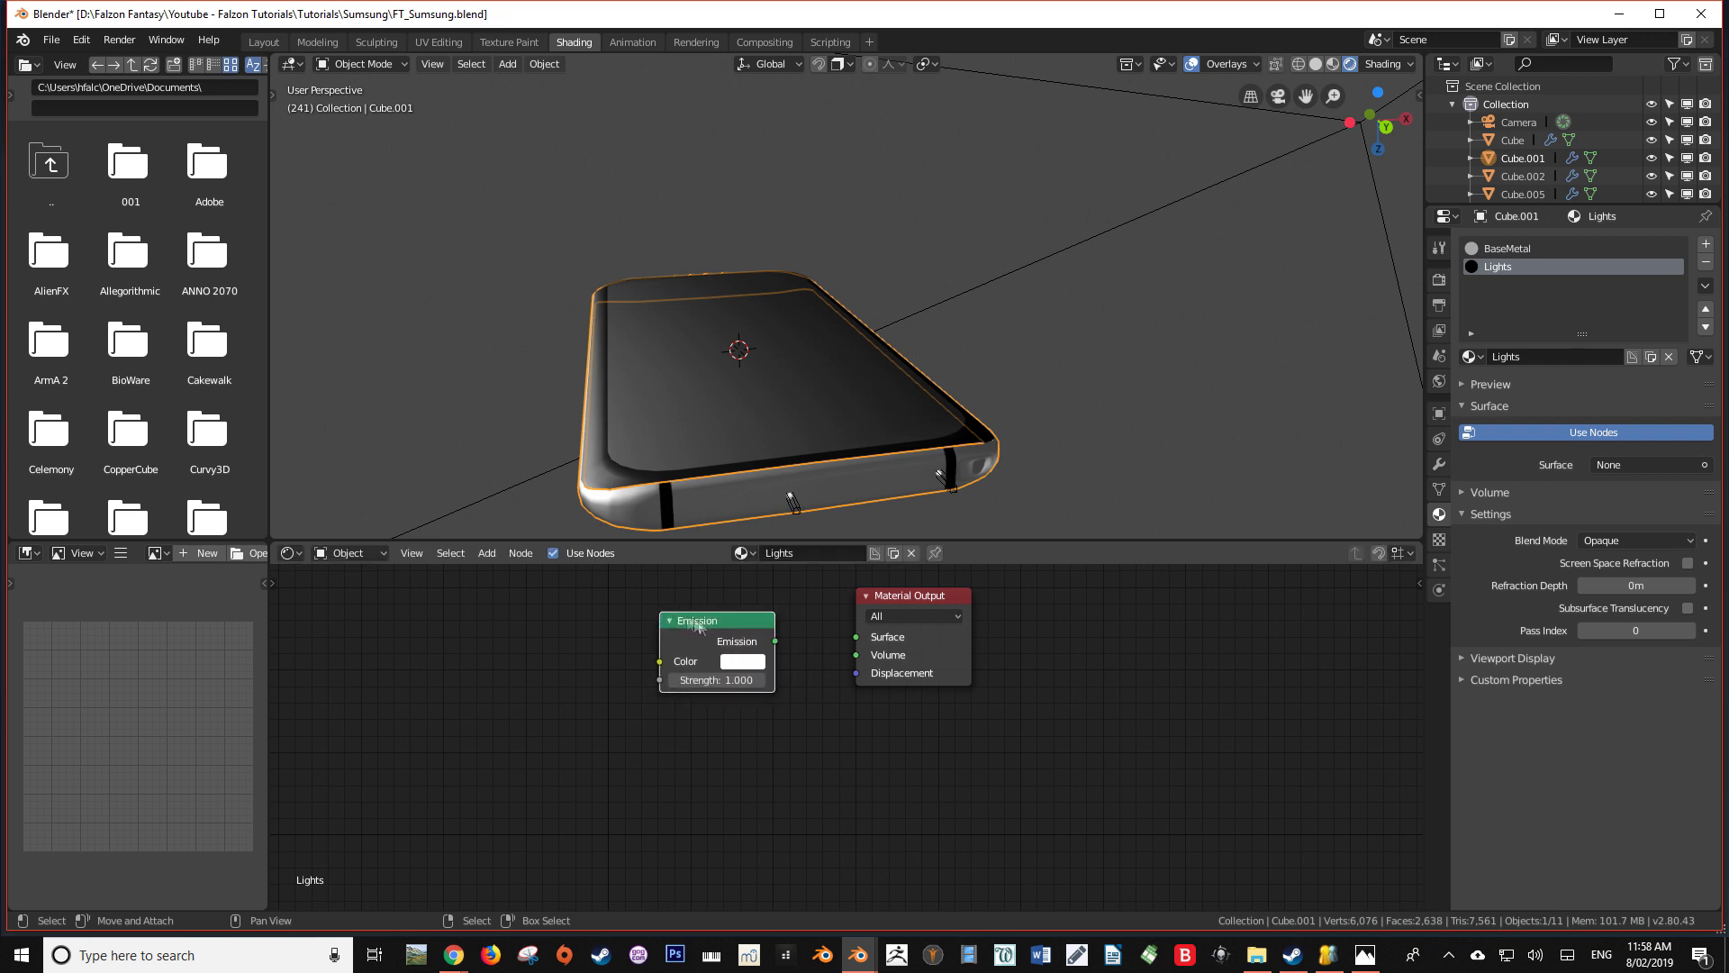
left_click_drag(878, 641, 878, 641)
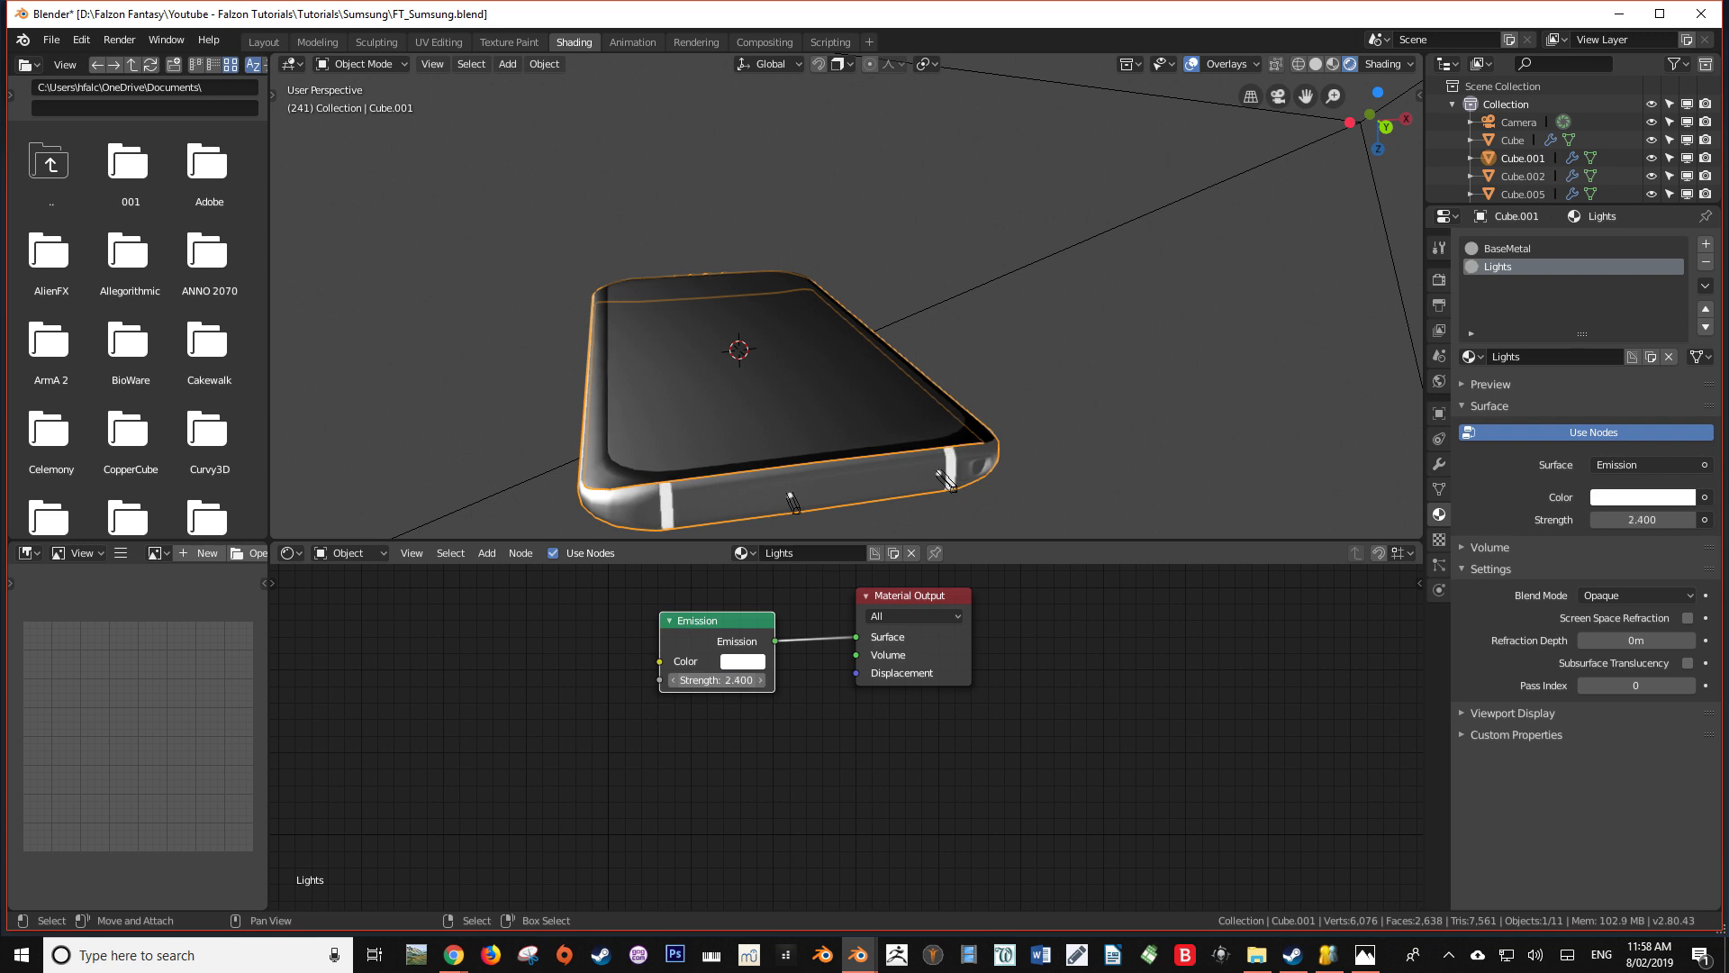
Move the Emission node away from the Material Output and insert a Mix Shader on the link between them
left_click_drag(724, 627, 487, 707)
scroll(549, 631, "down", 1)
middle_click_drag(810, 468, 841, 445)
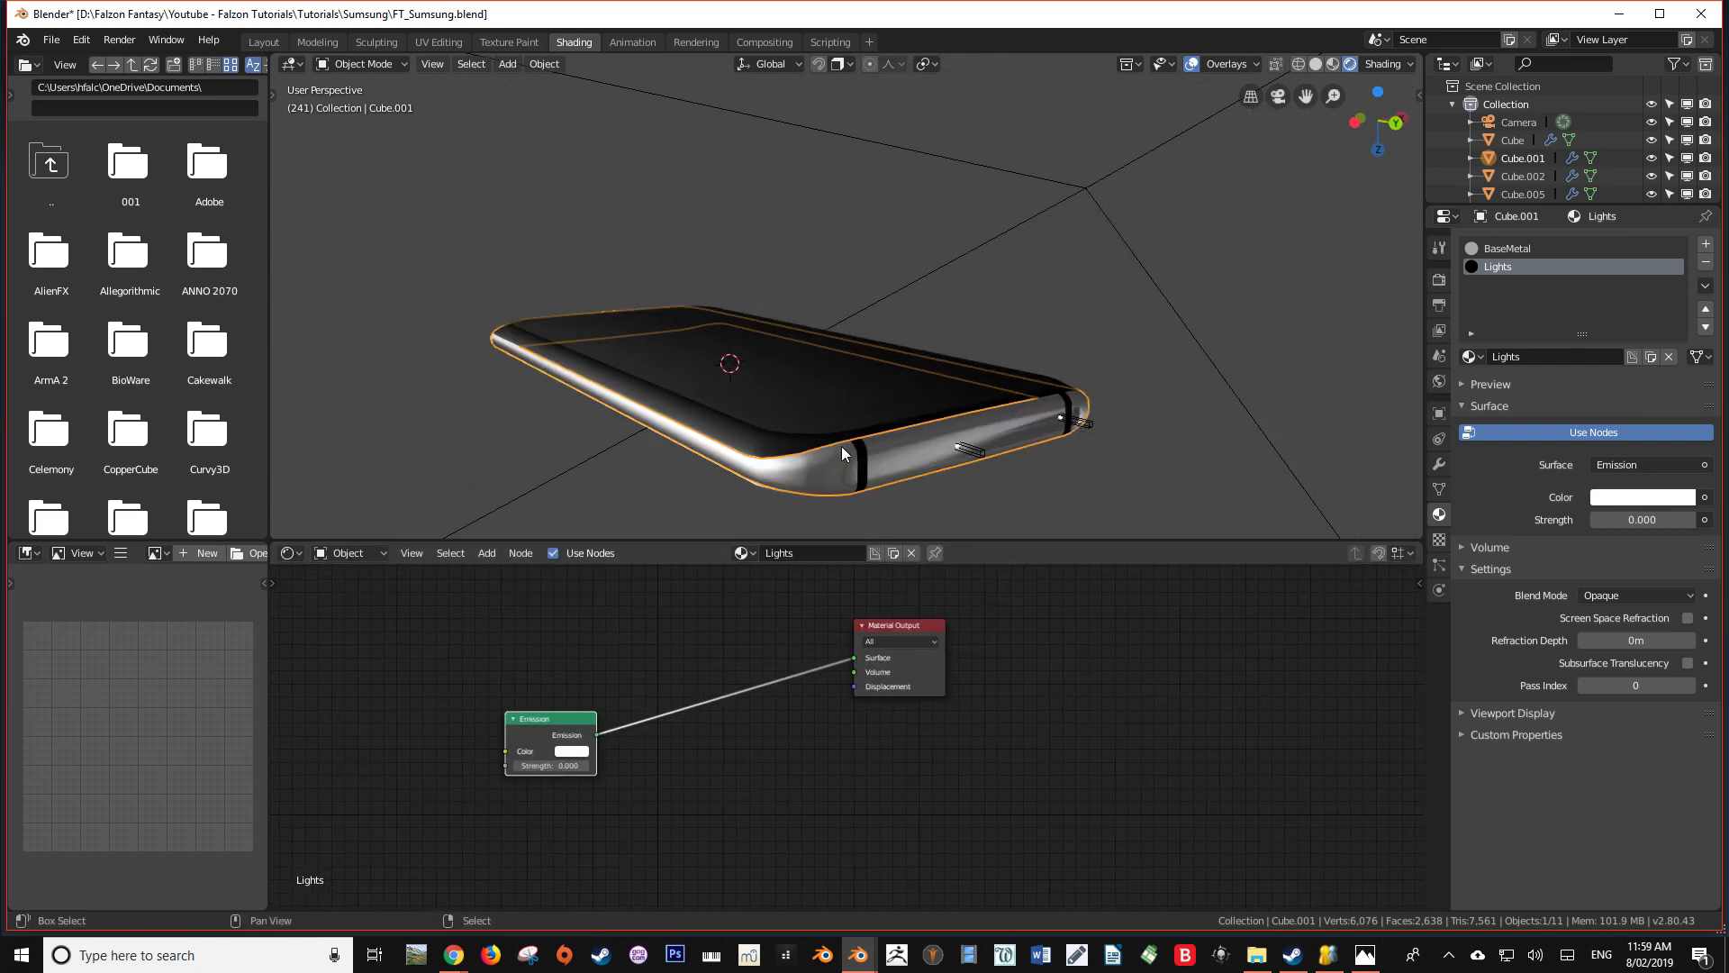
key("shift+a")
left_click(565, 651)
type("mi")
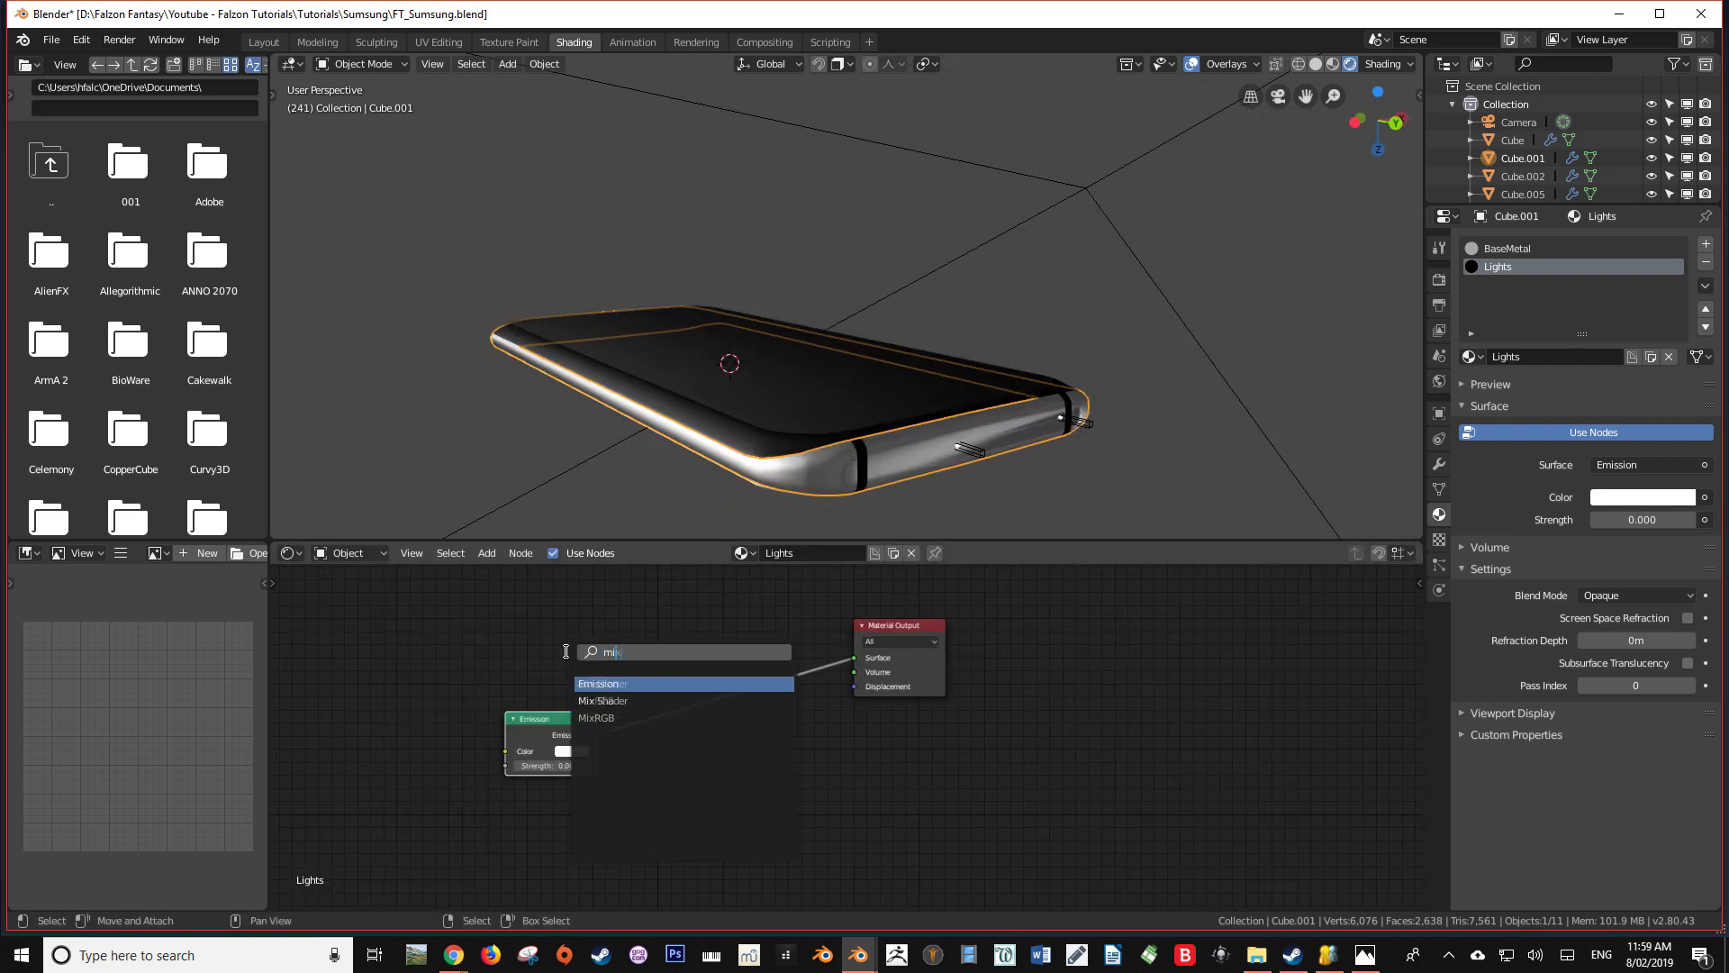
type("x")
key("Return")
left_click(693, 634)
Add a Diffuse BSDF above the Emission node, and feed Diffuse and Emission into the Mix Shader's first and second shader inputs
key("shift+a")
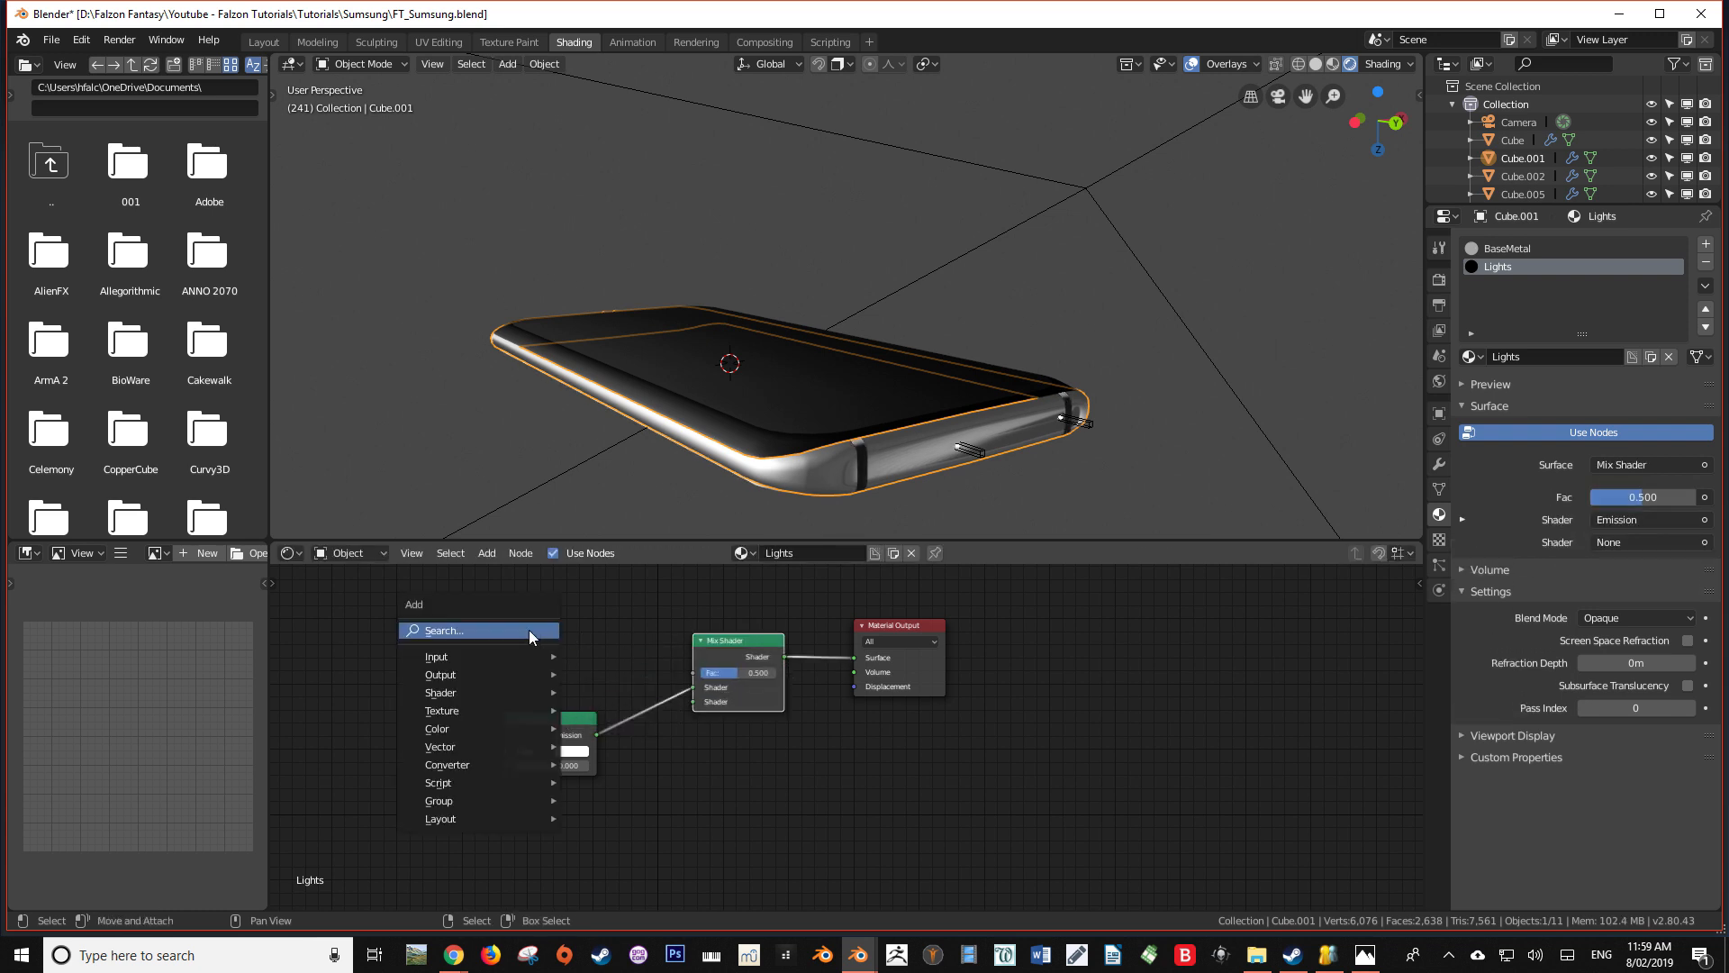
left_click(527, 630)
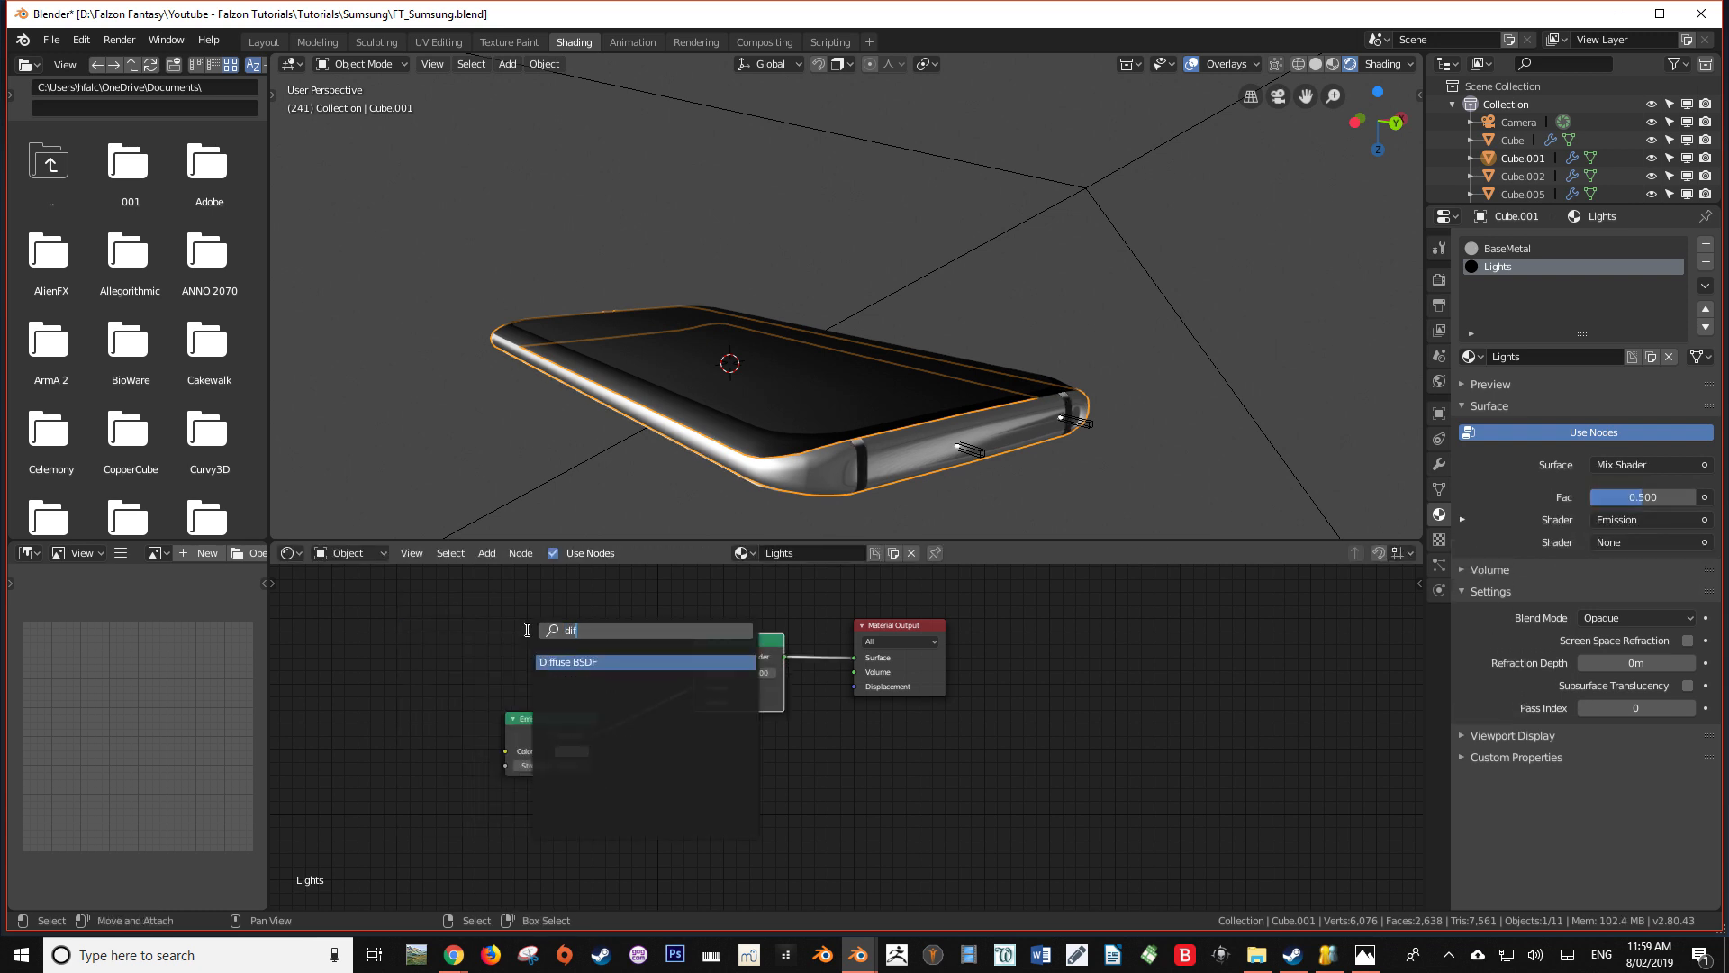
key("Return")
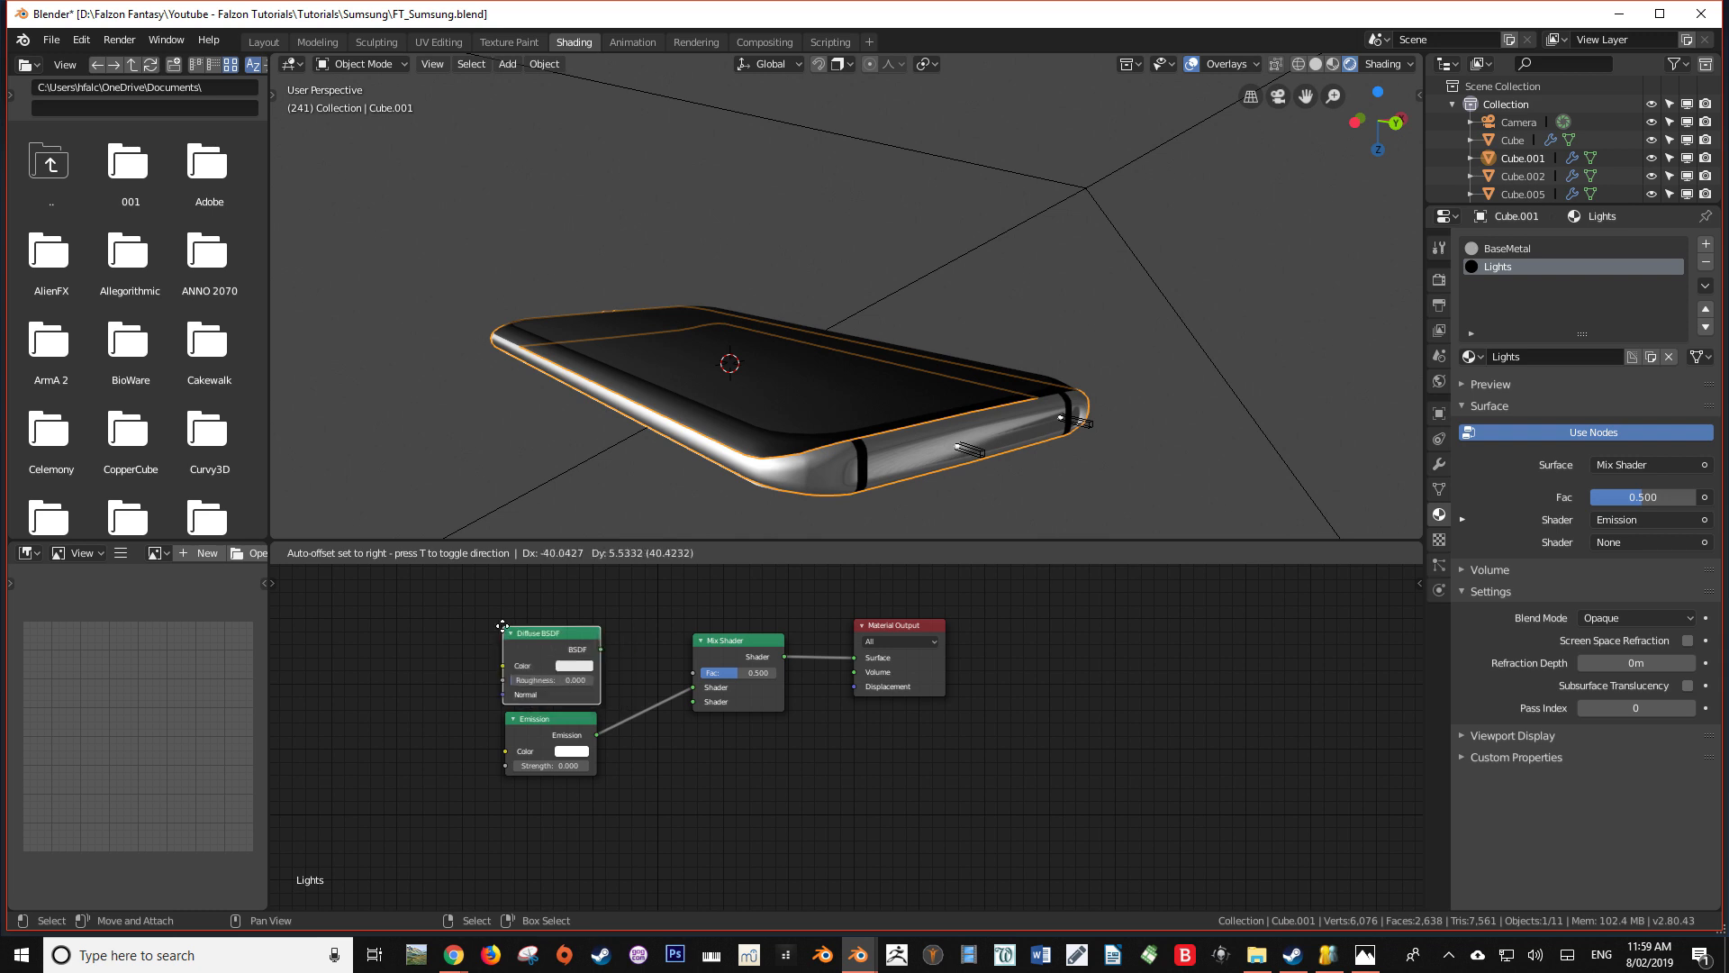
left_click(502, 627)
left_click_drag(696, 690, 695, 691)
Inspect the frame's light strips from several angles in both material preview and rendered shading
mouse_move(837, 468)
middle_mouse_down()
mouse_move(861, 494)
mouse_move(819, 471)
middle_mouse_up()
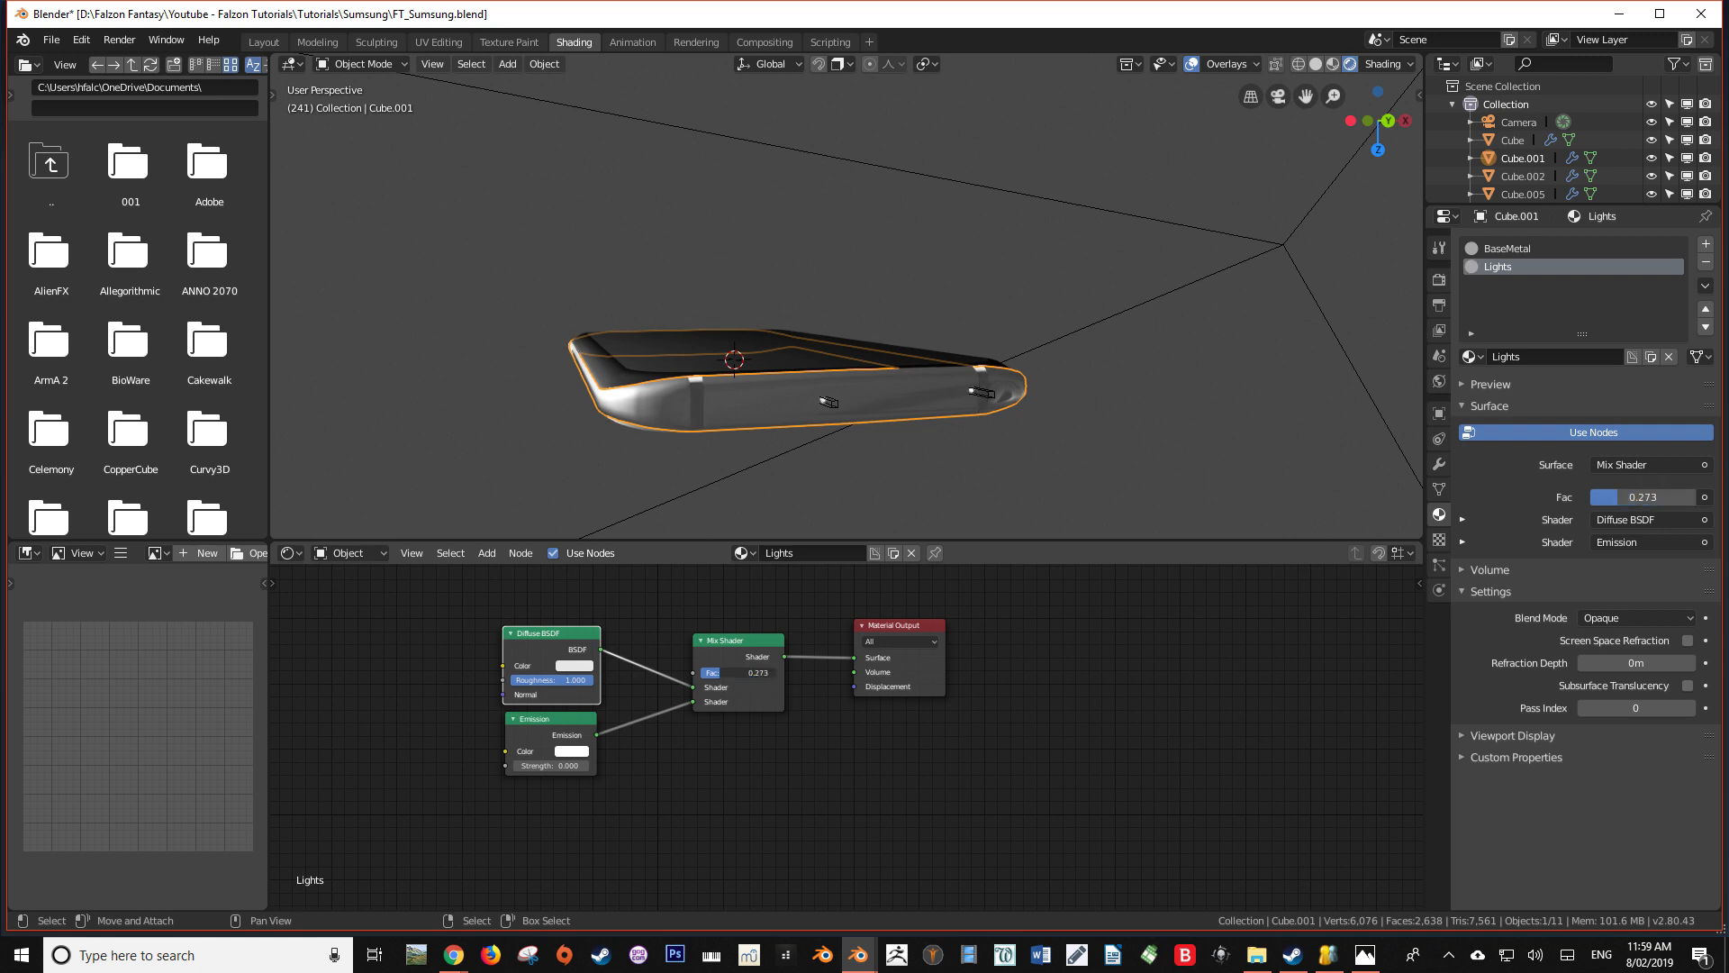
mouse_move(699, 475)
middle_mouse_down()
mouse_move(699, 428)
mouse_move(612, 414)
mouse_move(567, 471)
mouse_move(671, 424)
mouse_move(740, 427)
middle_mouse_up()
key("alt+z")
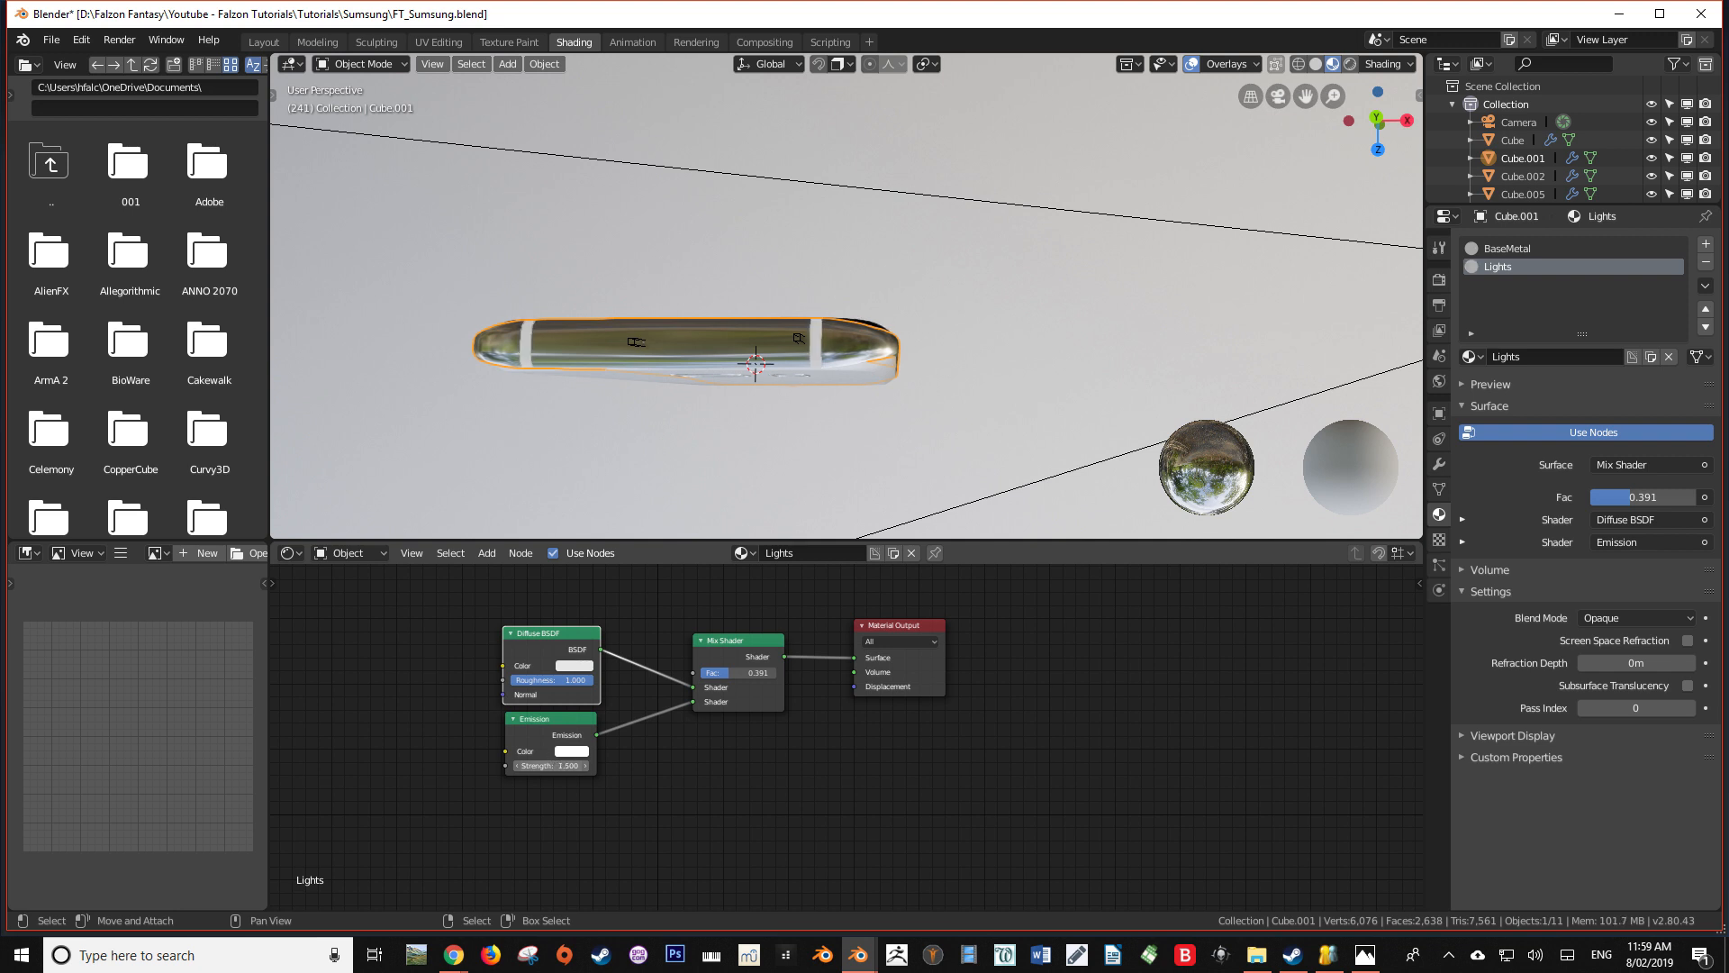
mouse_move(700, 515)
middle_mouse_down()
mouse_move(625, 511)
mouse_move(760, 449)
mouse_move(992, 297)
mouse_move(1196, 335)
mouse_move(1238, 422)
mouse_move(1238, 471)
mouse_move(1001, 518)
mouse_move(857, 486)
mouse_move(829, 397)
mouse_move(862, 474)
mouse_move(954, 369)
middle_mouse_up()
key("z")
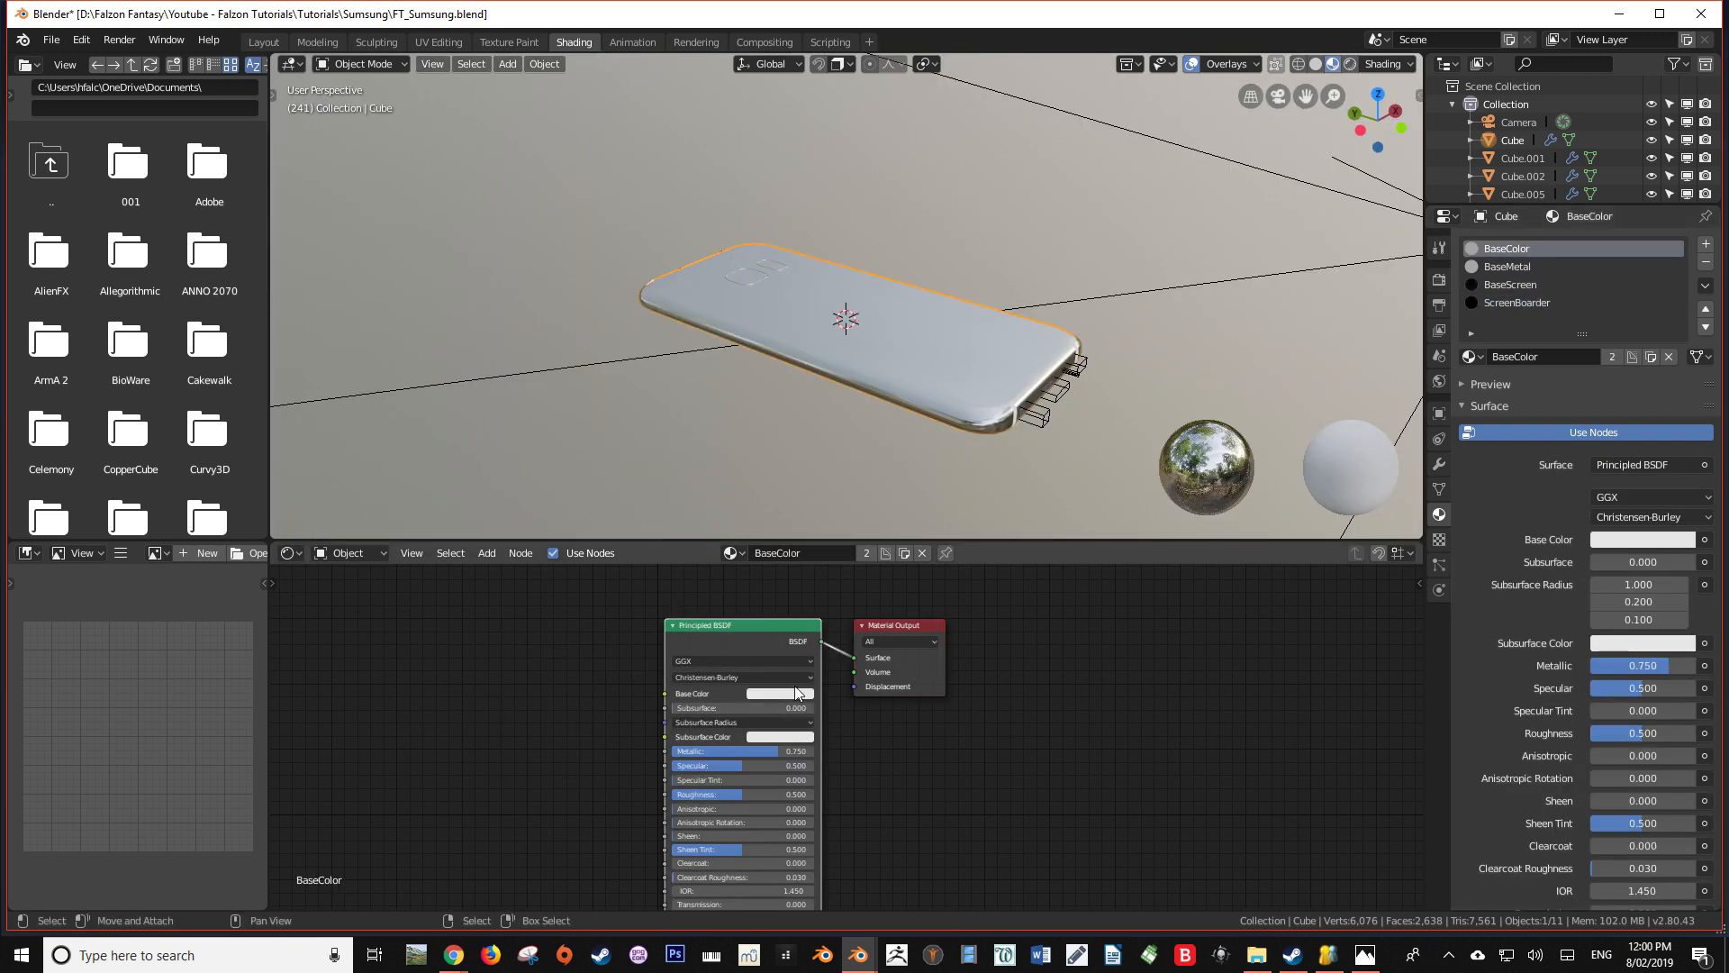
Set the phone body's BaseColor material to a dark purple base color
left_click(796, 693)
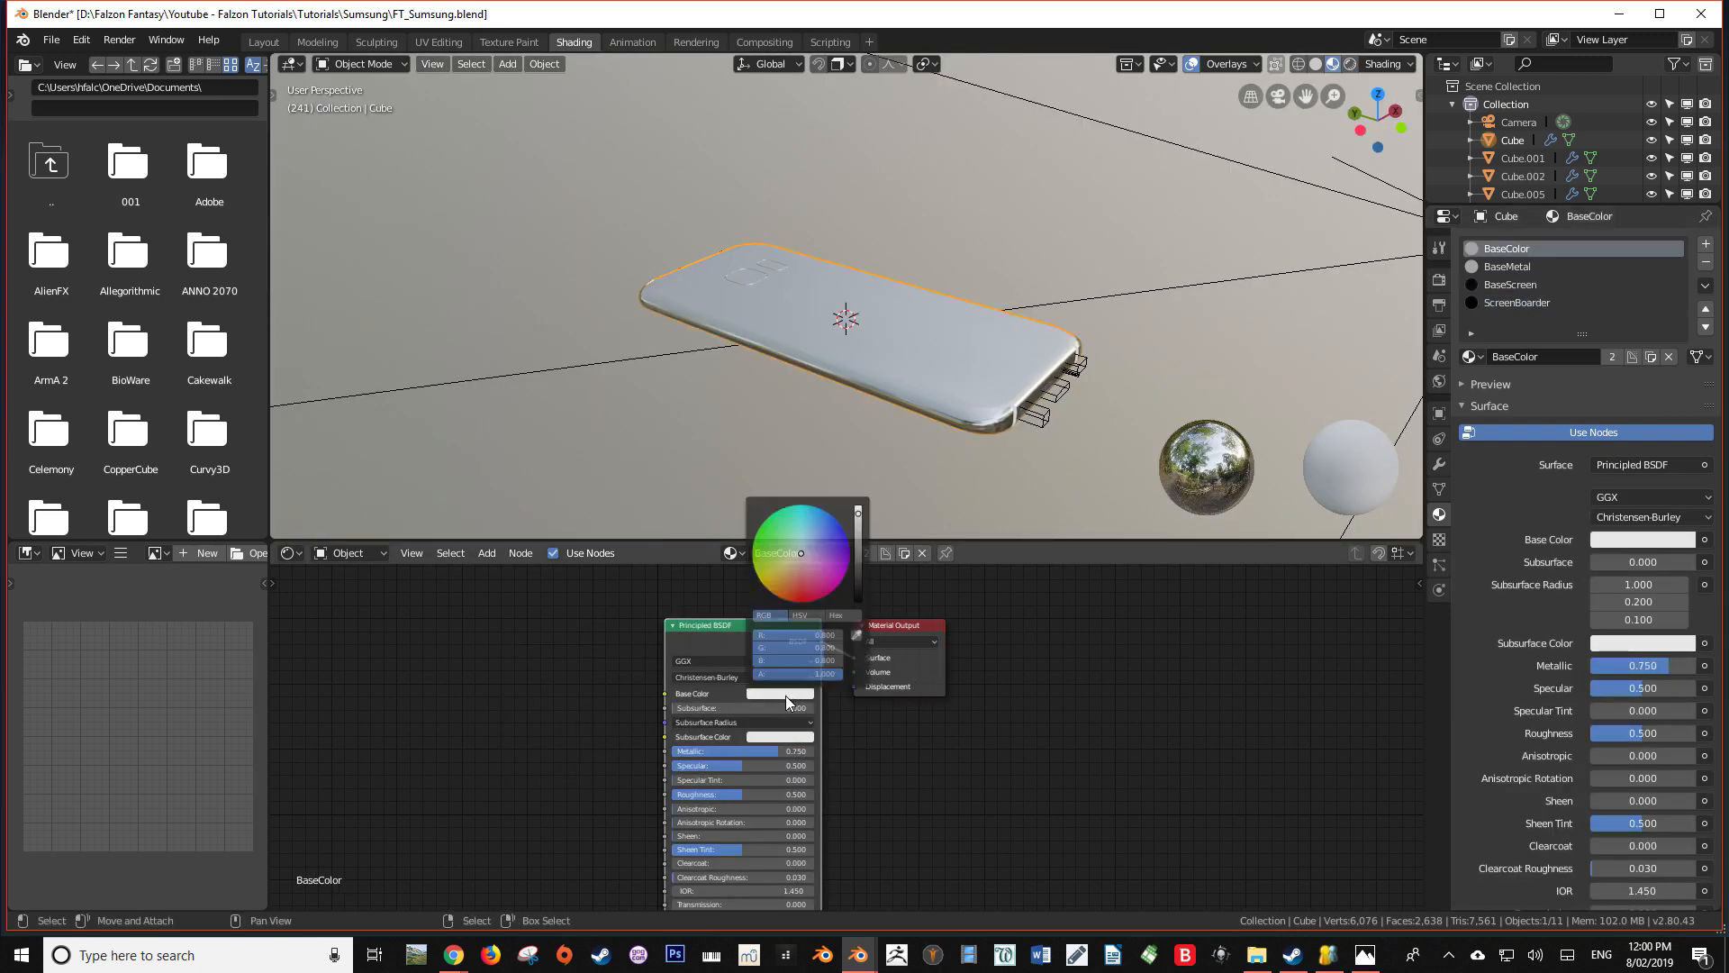
mouse_move(827, 578)
left_mouse_down()
mouse_move(770, 584)
mouse_move(757, 566)
mouse_move(800, 592)
mouse_move(845, 550)
left_mouse_up()
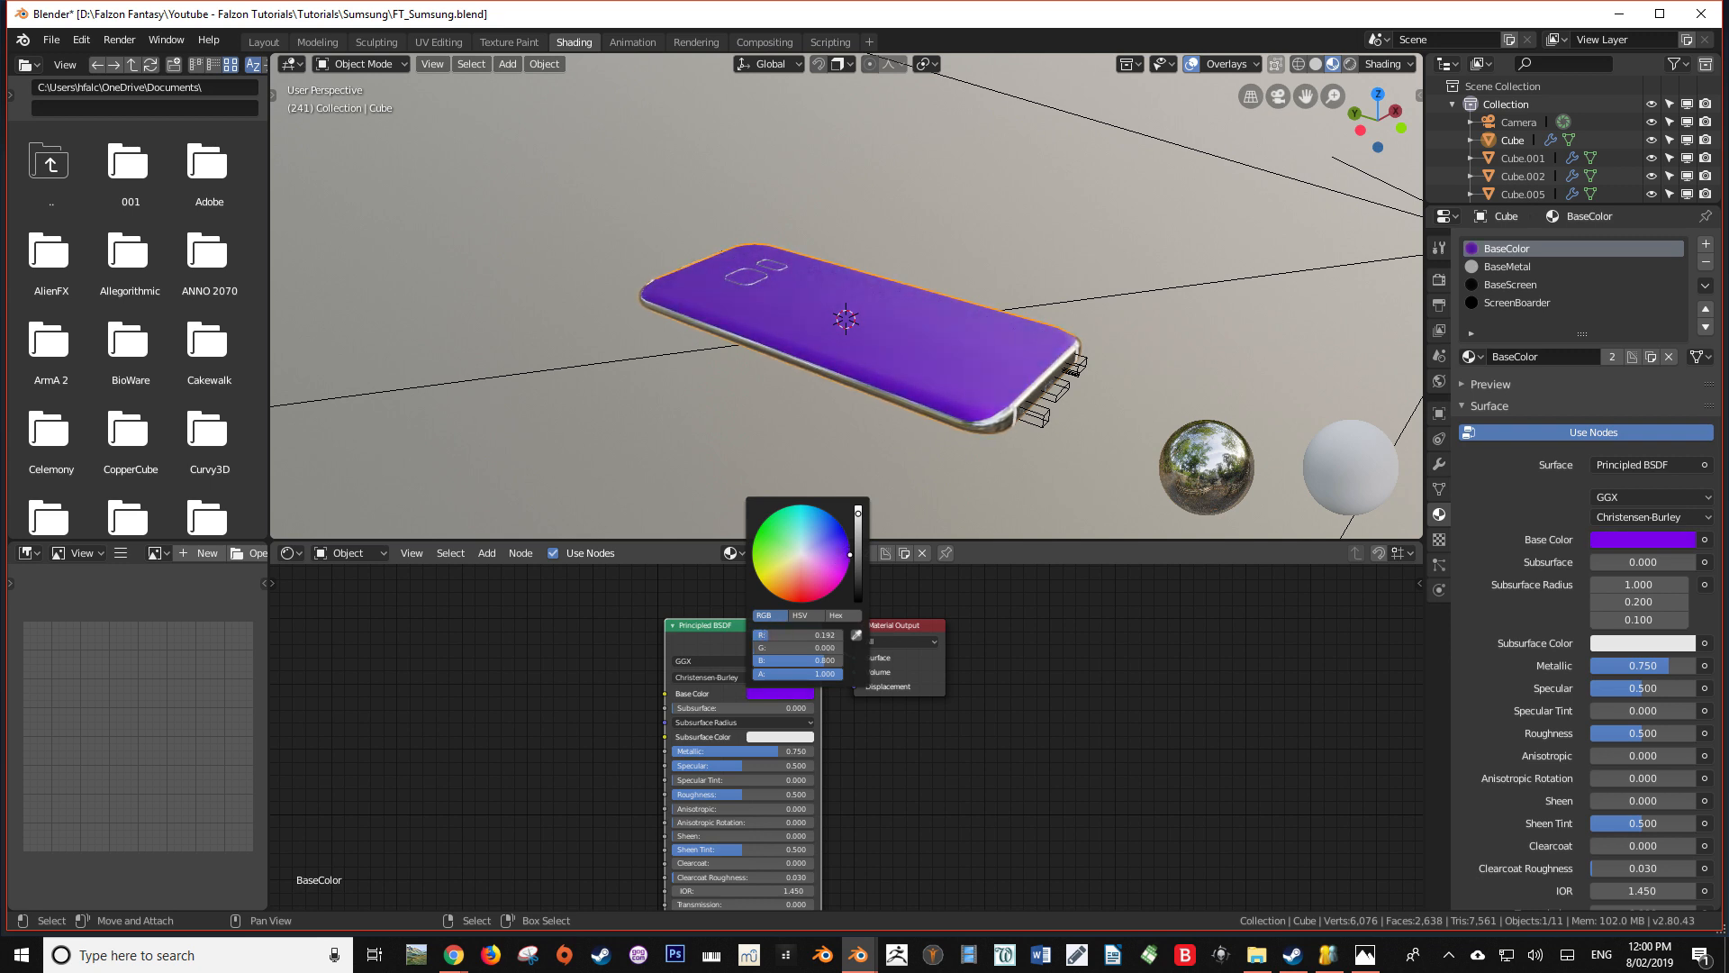
left_click_drag(859, 551, 857, 570)
Examine the phone's back and edges from several angles in rendered shading with nothing selected
middle_click_drag(986, 405, 847, 90)
scroll(858, 326, "down", 3)
mouse_move(857, 326)
middle_mouse_down()
mouse_move(939, 193)
mouse_move(834, 456)
mouse_move(701, 252)
mouse_move(807, 375)
mouse_move(884, 403)
mouse_move(834, 327)
mouse_move(839, 291)
mouse_move(992, 324)
mouse_move(830, 335)
middle_mouse_up()
scroll(938, 193, "up", 3)
key("z")
scroll(860, 295, "up", 4)
key("alt+a")
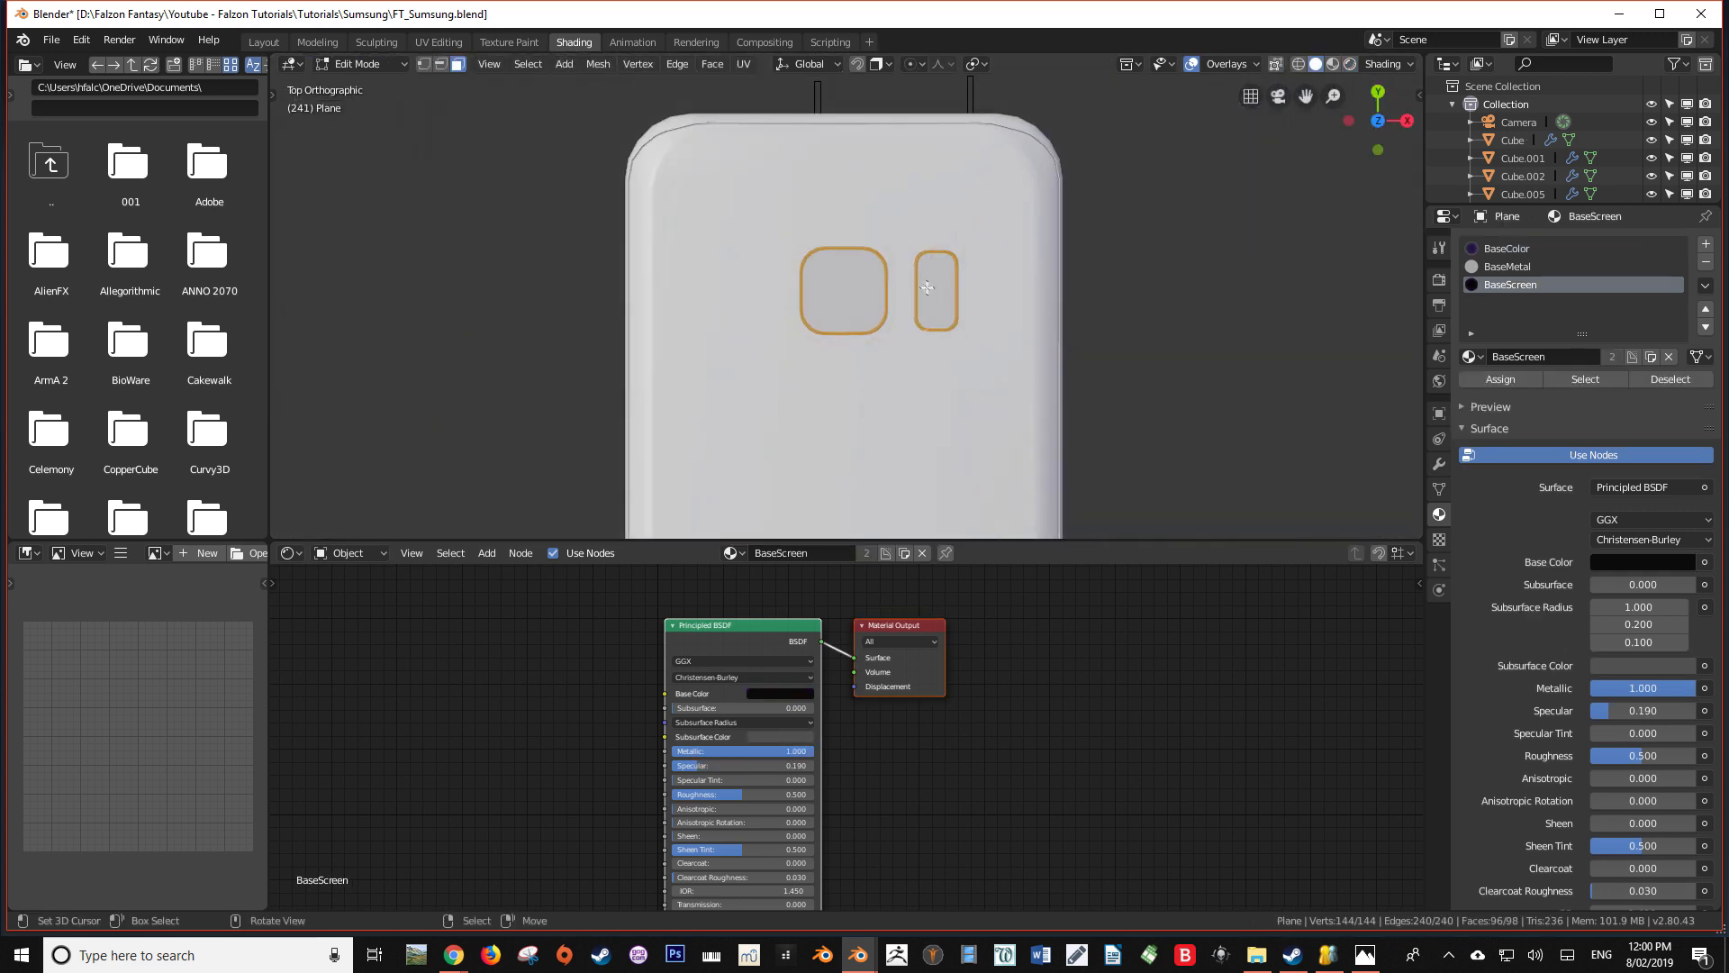
Move the BaseScreen slot above BaseMetal in the back shapes' material list and assign BaseScreen to the square camera face
key("Tab")
scroll(909, 283, "up", 5)
key("z")
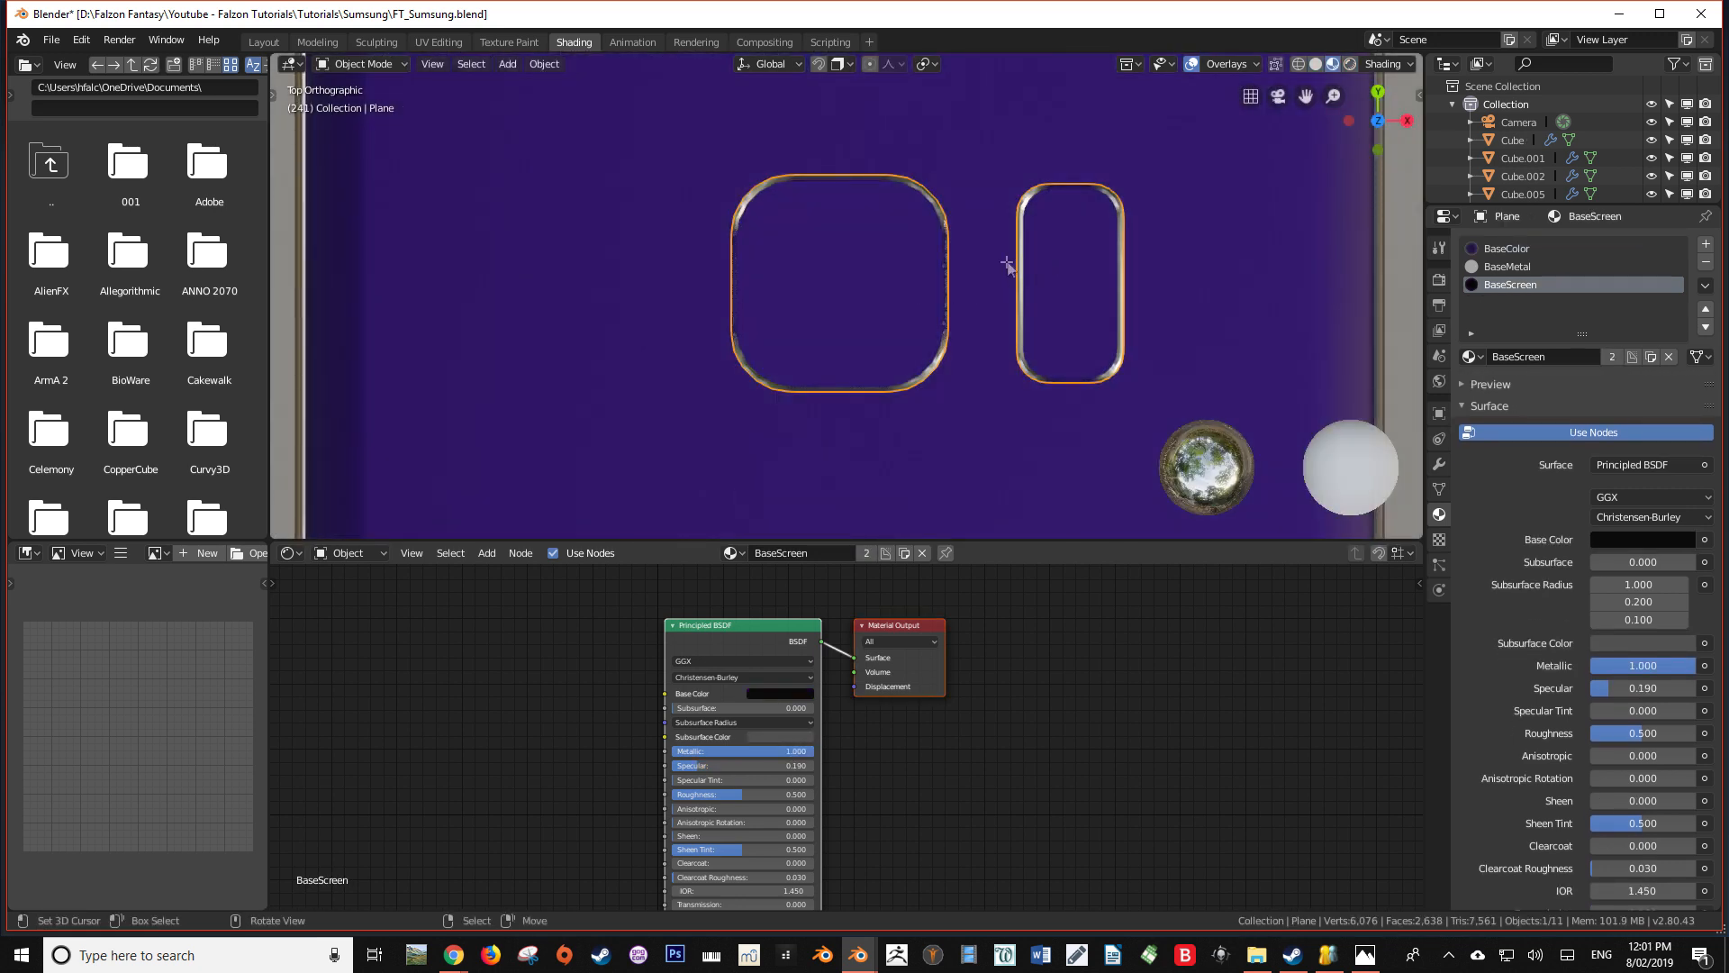
key("Tab")
left_click(929, 266)
left_click(1068, 251)
left_click(841, 267)
left_click(1069, 255)
left_click(883, 266)
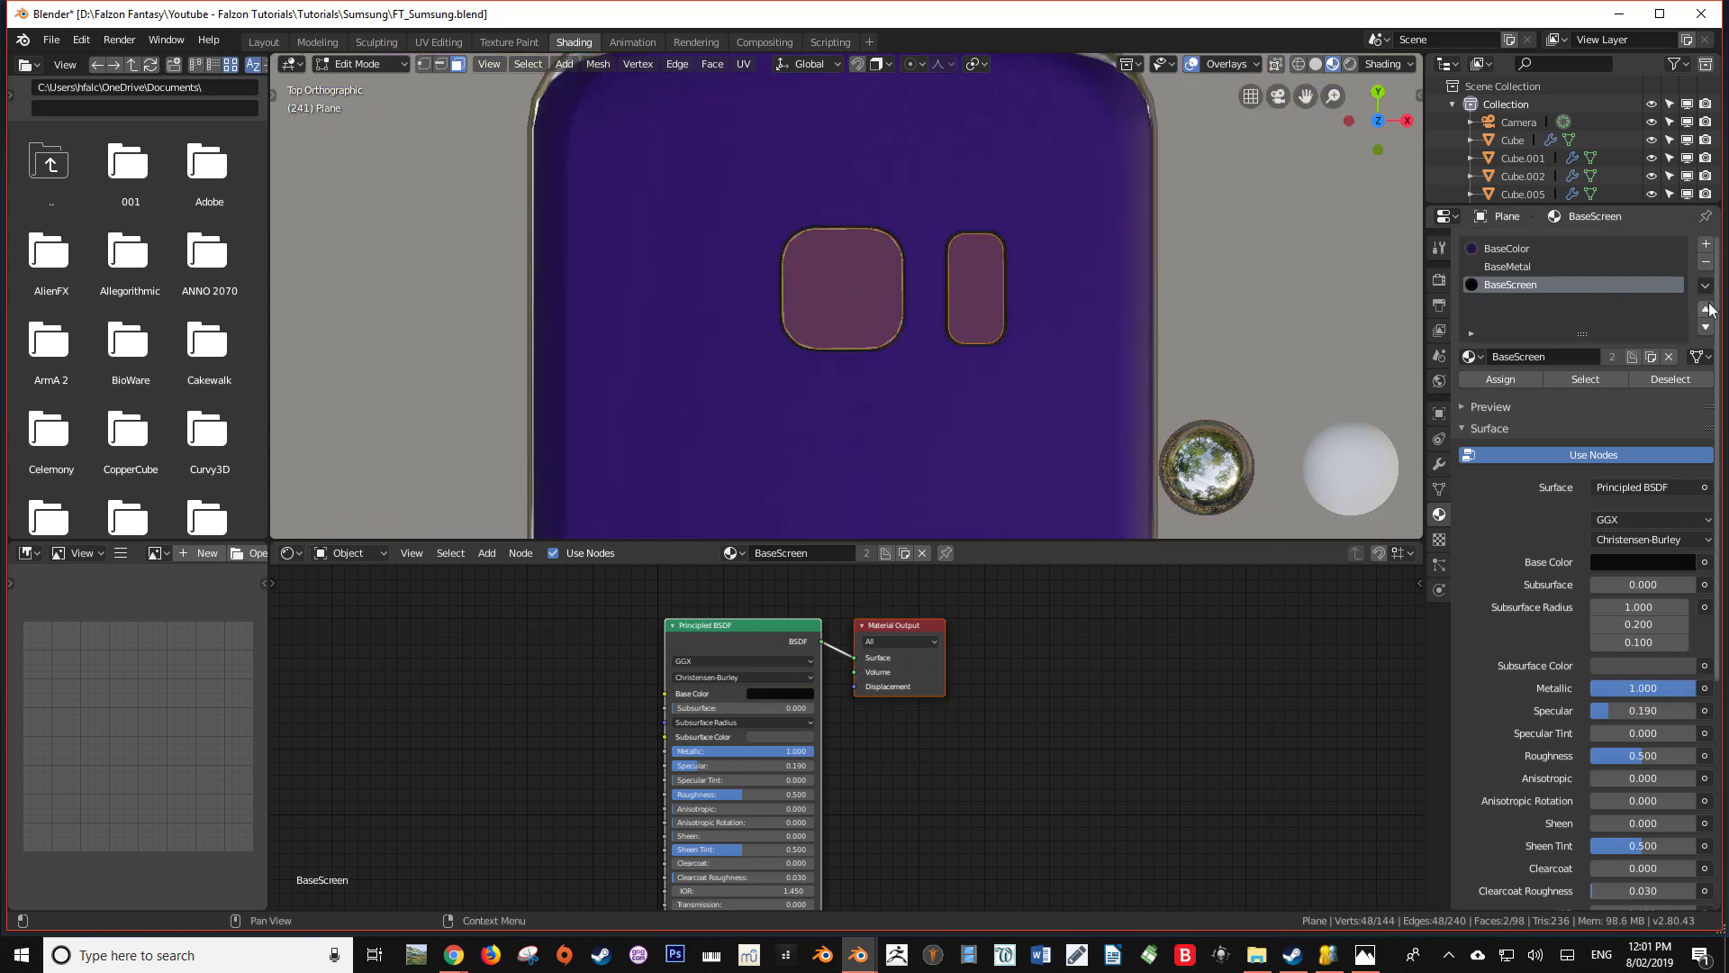
left_click(1705, 308)
left_click(857, 270)
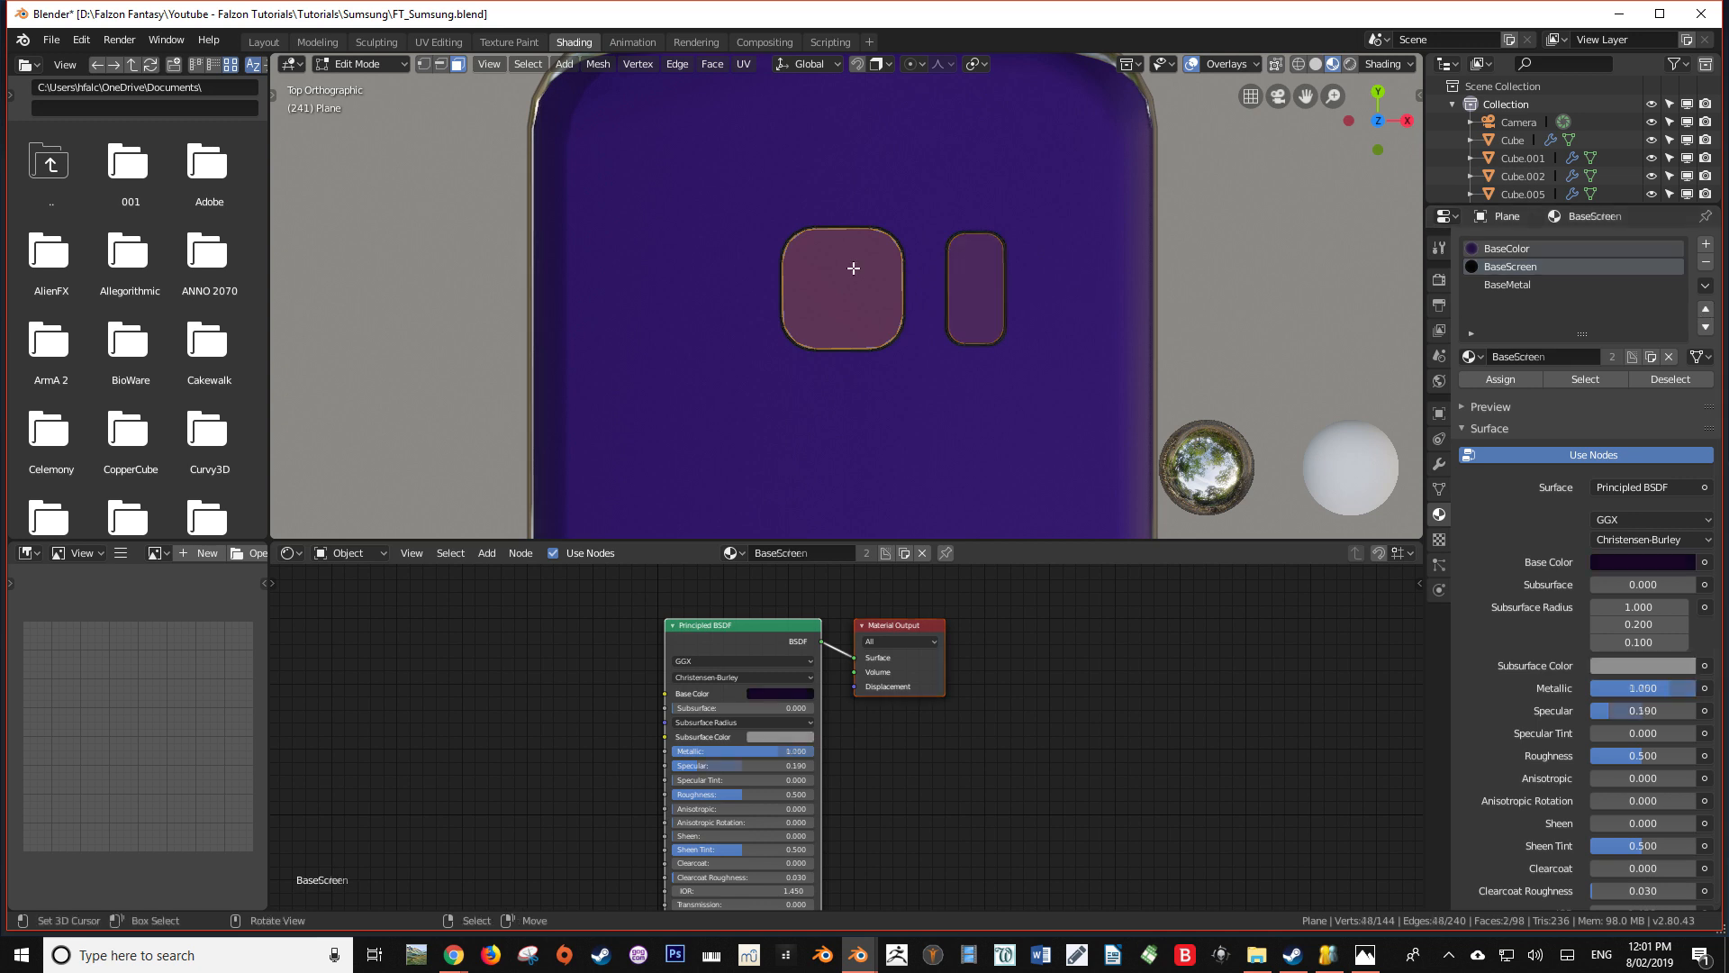
left_click(1513, 381)
key("Tab")
middle_click_drag(1008, 326, 992, 274)
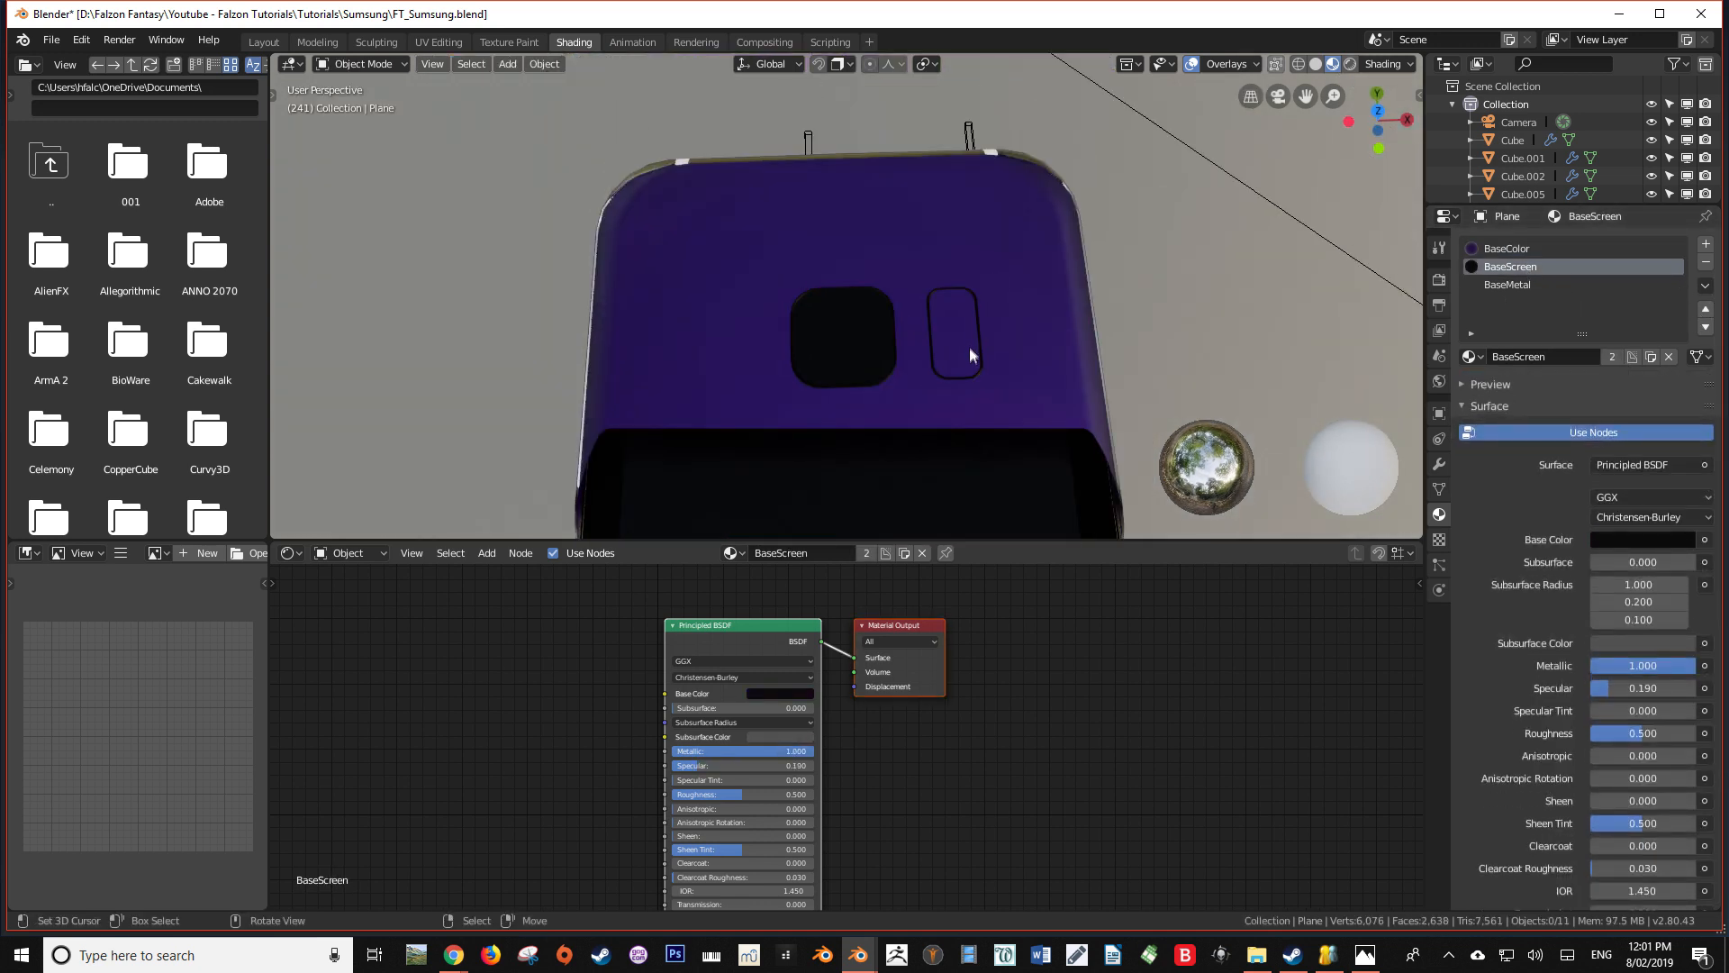
Move the new cube beside the phone and scale it down to start a side button
scroll(969, 350, "down", 6)
middle_click_drag(953, 420, 903, 418)
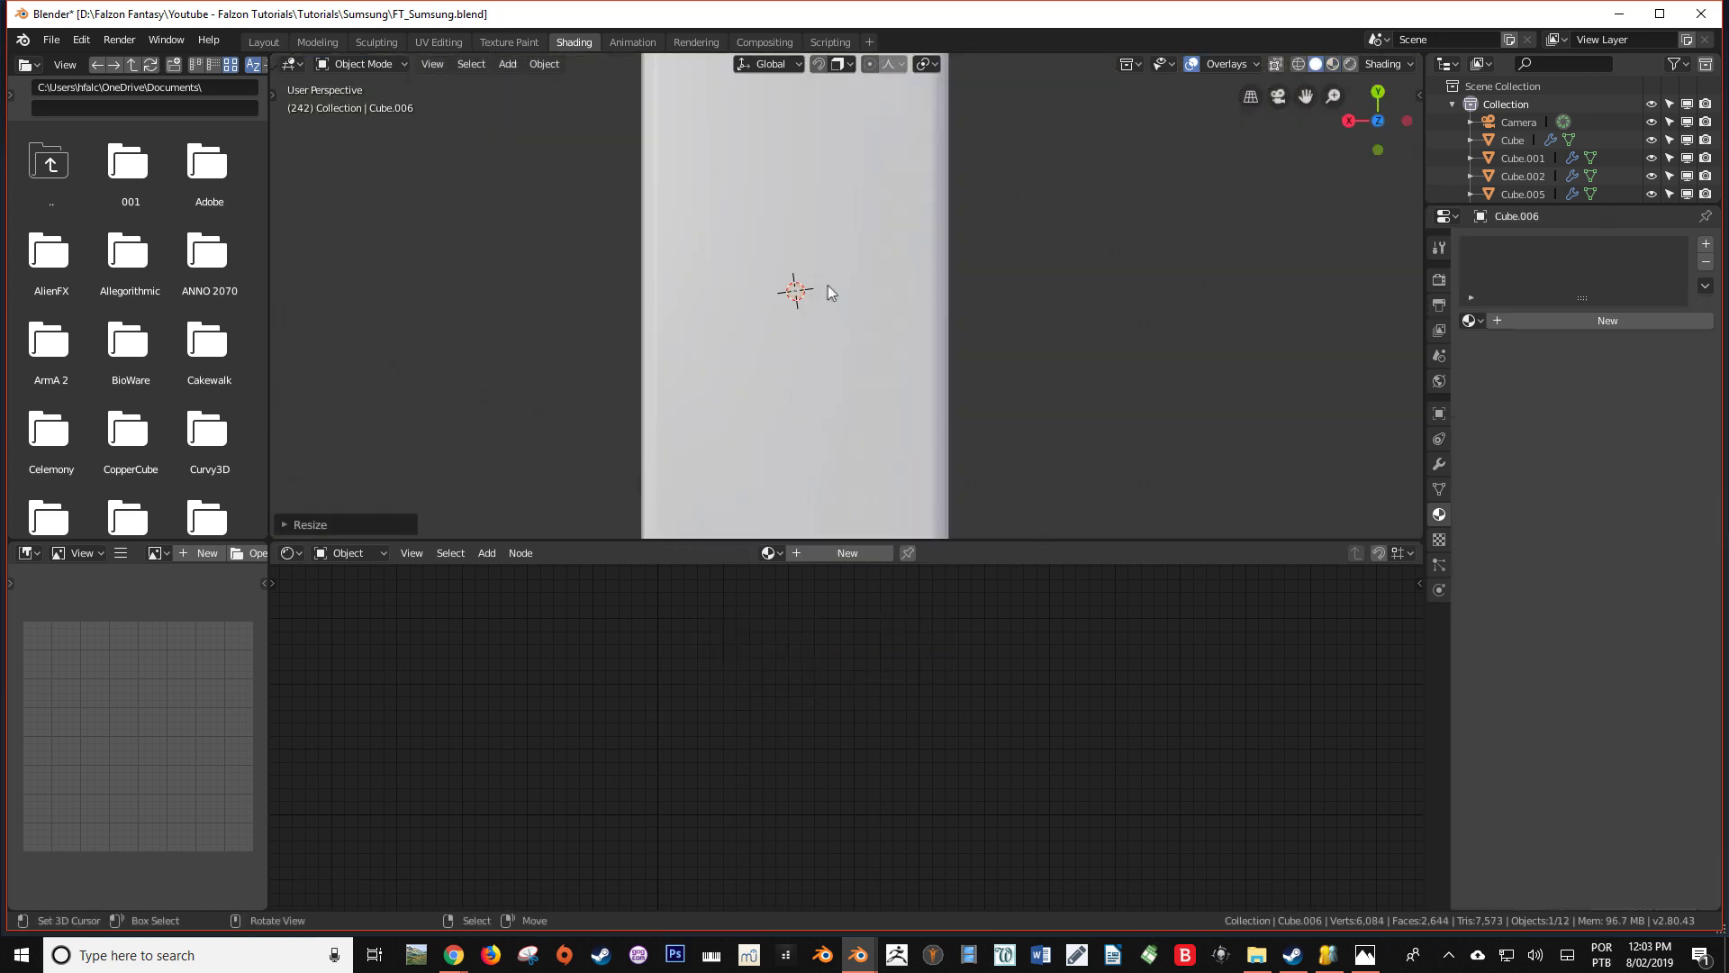
key("g")
left_click(864, 279)
middle_click_drag(864, 279, 1044, 297)
scroll(973, 324, "down", 5)
key("s")
left_click(1009, 333)
Set the view's Clip Start to 0.06 m and scale the button cube further, including along Y
key("n")
left_click_drag(1378, 360, 1351, 360)
key("s")
middle_click_drag(1008, 360, 691, 421)
left_click(1046, 294)
key("s")
key("y")
Align the button cube with the phone's upper half from the top view by moving it along Y
key("KP_7")
scroll(845, 258, "down", 5)
scroll(844, 259, "up", 5)
key("g")
key("x")
key("y")
left_click(881, 135)
key("g")
key("y")
left_click(714, 384)
Resize the button and move it along X until it protrudes slightly from the phone's negative X edge
scroll(739, 365, "down", 2)
key("s")
left_click(797, 324)
scroll(774, 322, "up", 4)
key("g")
key("x")
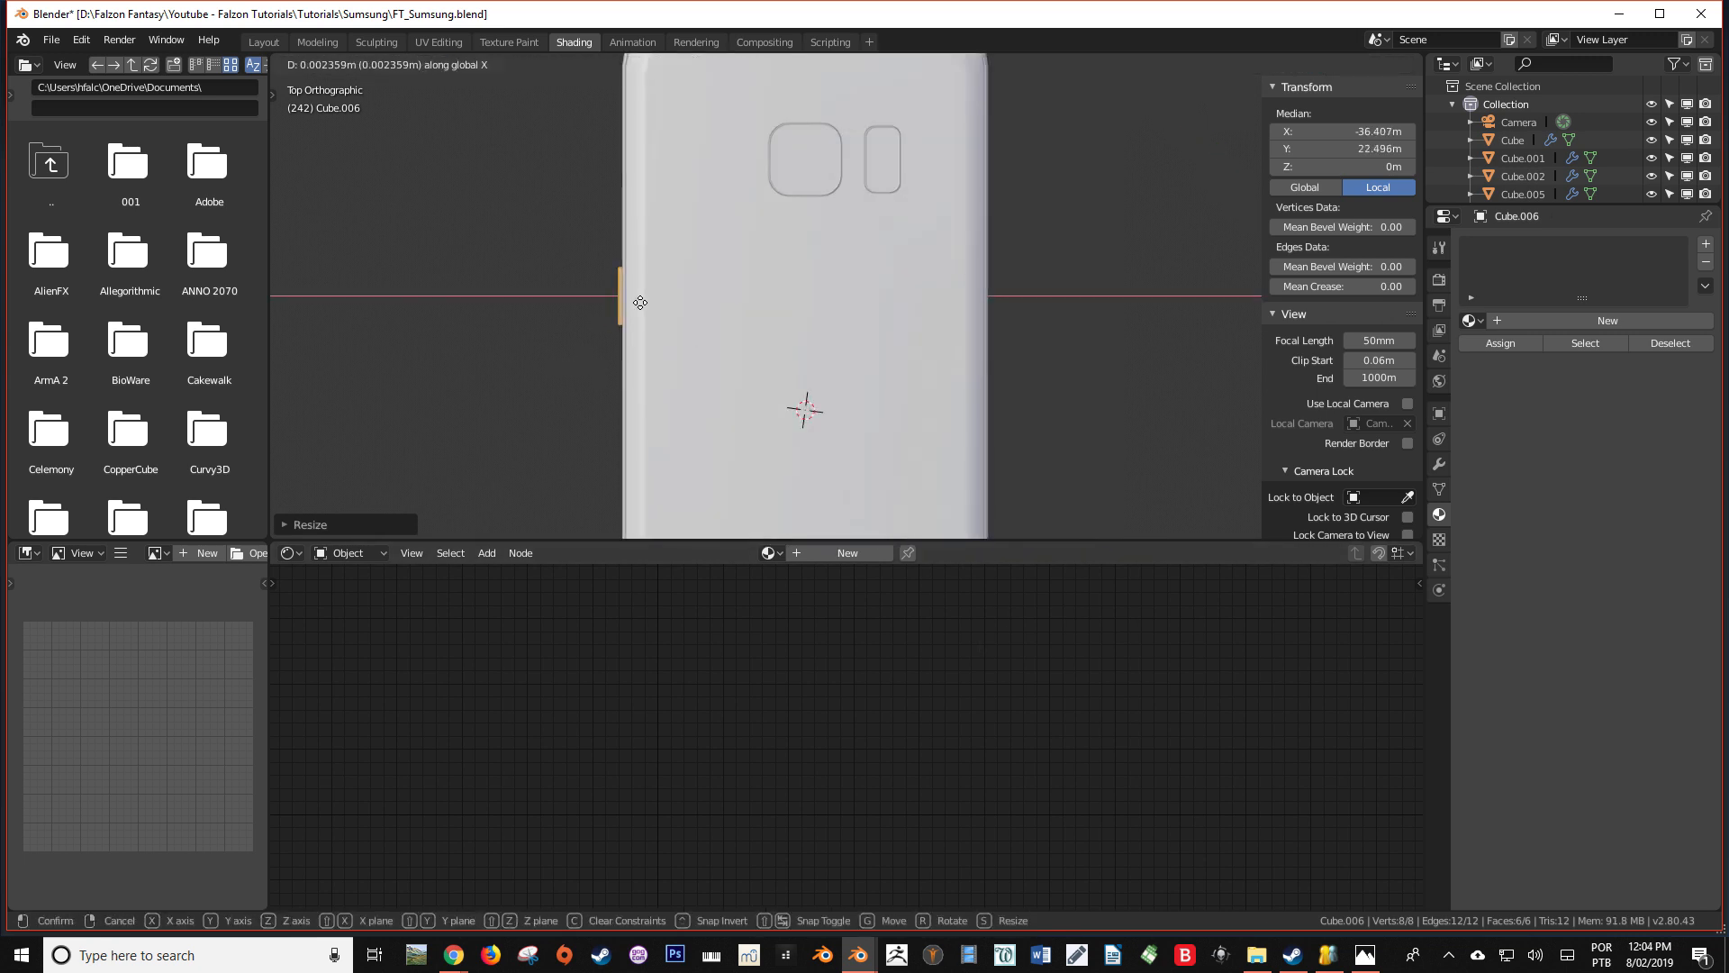
left_click(641, 303)
Duplicate the side button and move the copy along X to the phone's opposite long edge
scroll(598, 332, "down", 1)
middle_click_drag(598, 333, 552, 355, "shift")
key("shift+d")
right_click(666, 333)
key("g")
key("x")
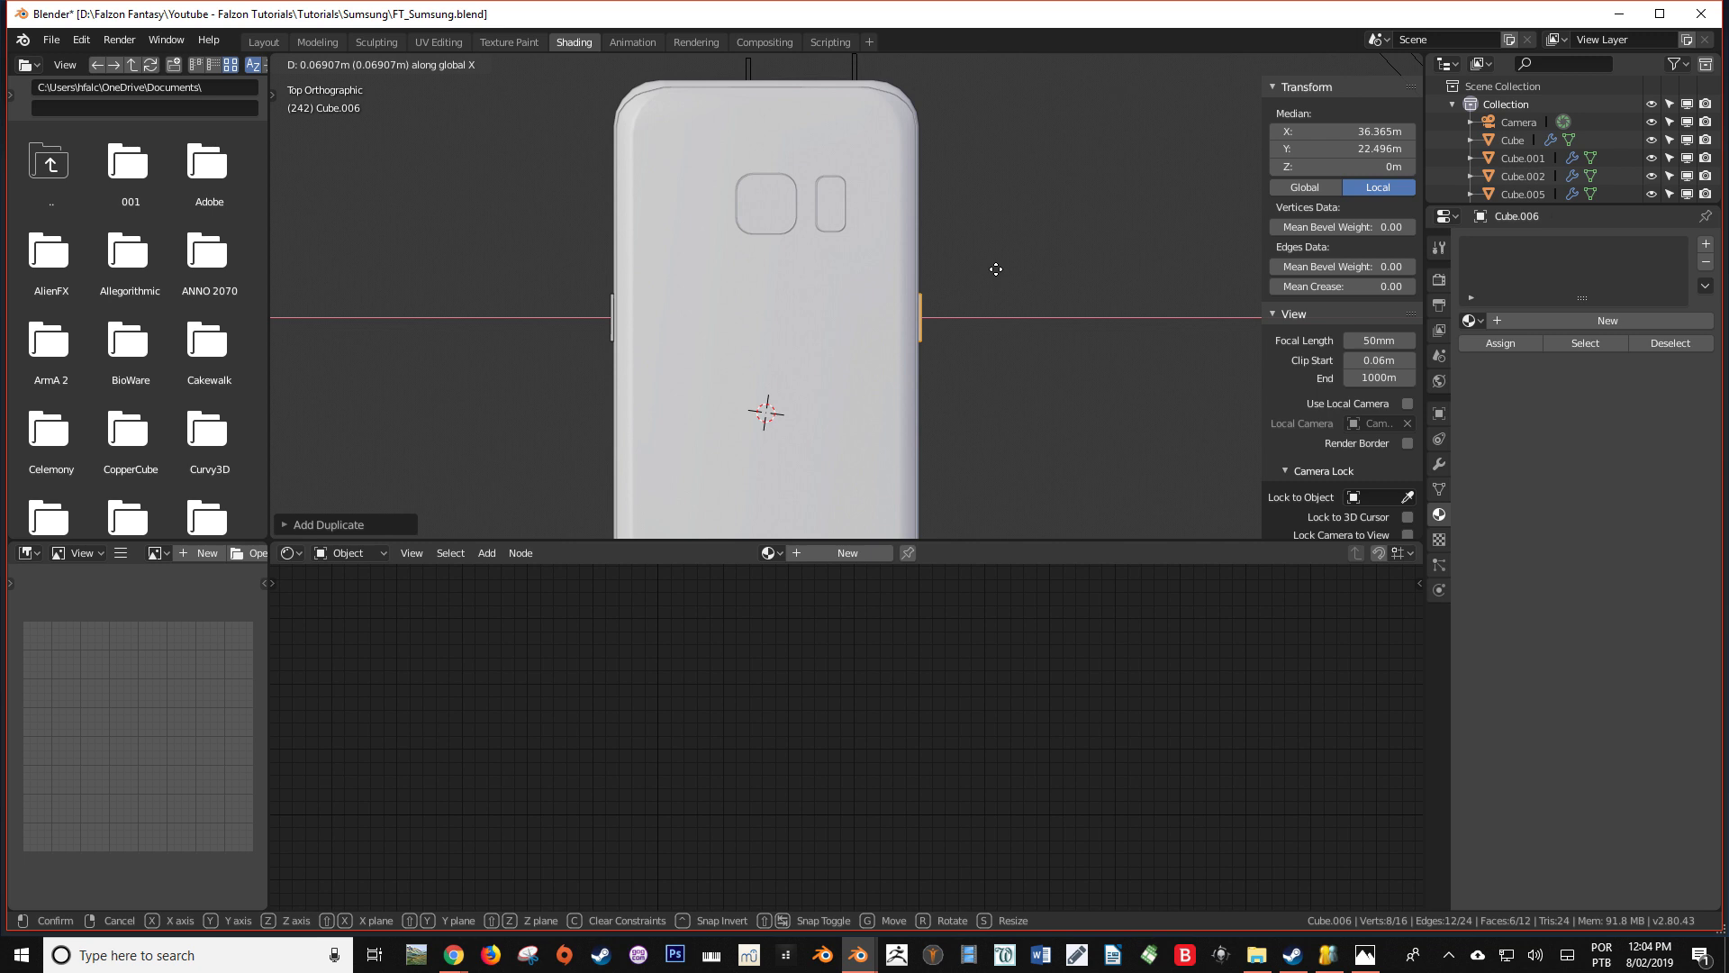
left_click(997, 269)
Nudge the copied button along Z and duplicate it along Y to form a spaced pair on that edge
middle_click_drag(973, 333, 883, 342, "shift")
key("g")
key("z")
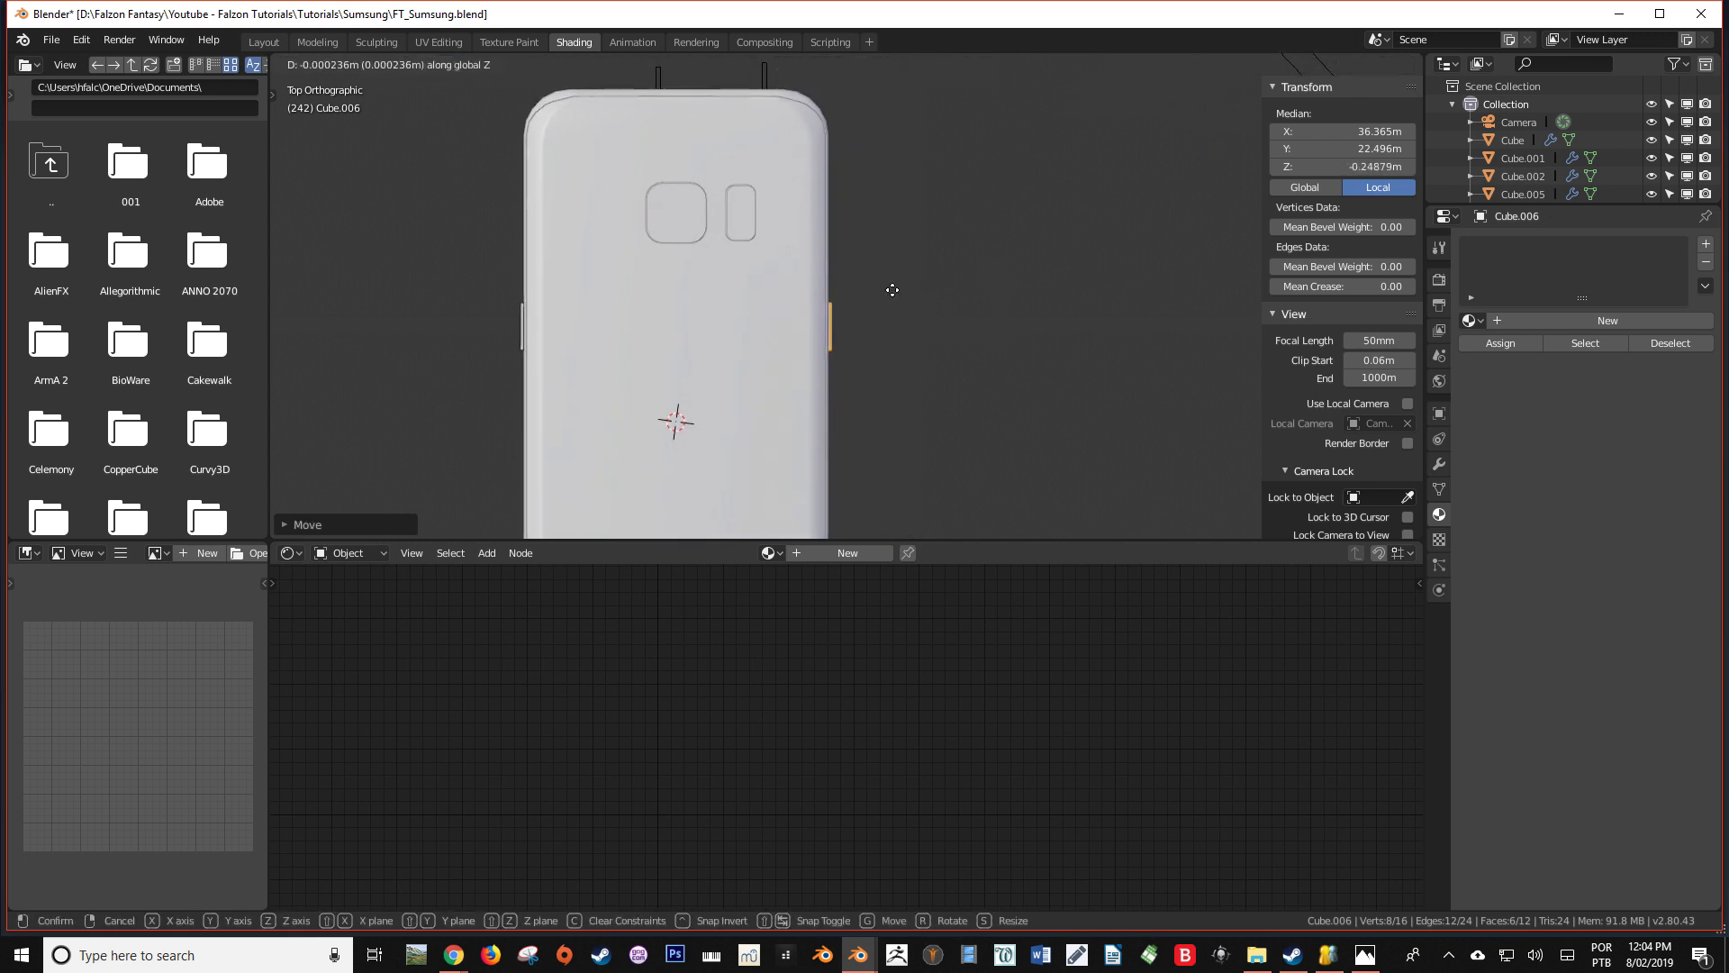
left_click(898, 276)
key("shift+d")
key("y")
left_click(848, 366)
key("g")
key("y")
left_click(835, 352)
key("alt+a")
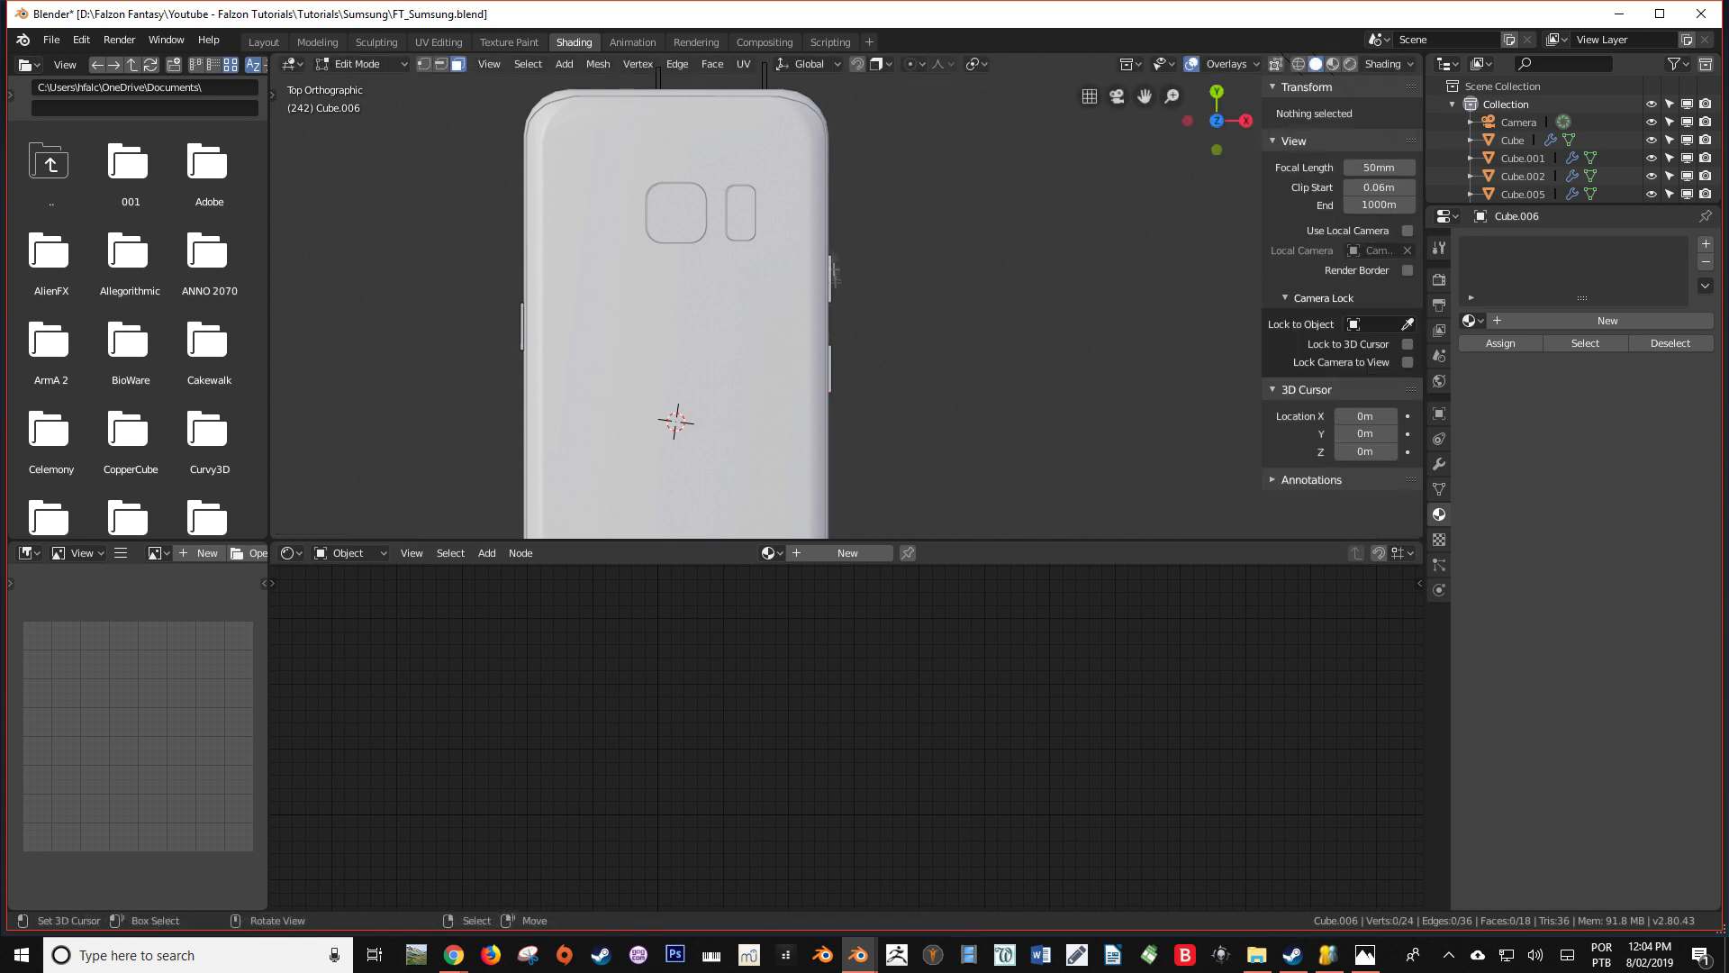
Select the upper button of the pair with see-through selection and adjust its position along Y
scroll(842, 252, "up", 6)
key("shift+z")
left_click_drag(766, 220, 841, 293)
key("g")
key("y")
left_click(839, 252)
key("Tab")
key("shift+z")
mouse_move(846, 307)
middle_mouse_down()
mouse_move(705, 209)
mouse_move(853, 289)
middle_mouse_up()
Apply the object's transform and bevel the four short corner edges of each side button with 5 segments
key("Tab")
key("alt+a")
scroll(722, 401, "up", 2)
right_click(618, 449)
middle_click_drag(720, 403, 712, 334)
right_click(734, 298, "ctrl+alt+shift")
right_click(632, 278, "ctrl+alt")
right_click(793, 294, "ctrl+alt+shift")
middle_click_drag(793, 293, 982, 315)
right_click(495, 202, "ctrl+alt+shift")
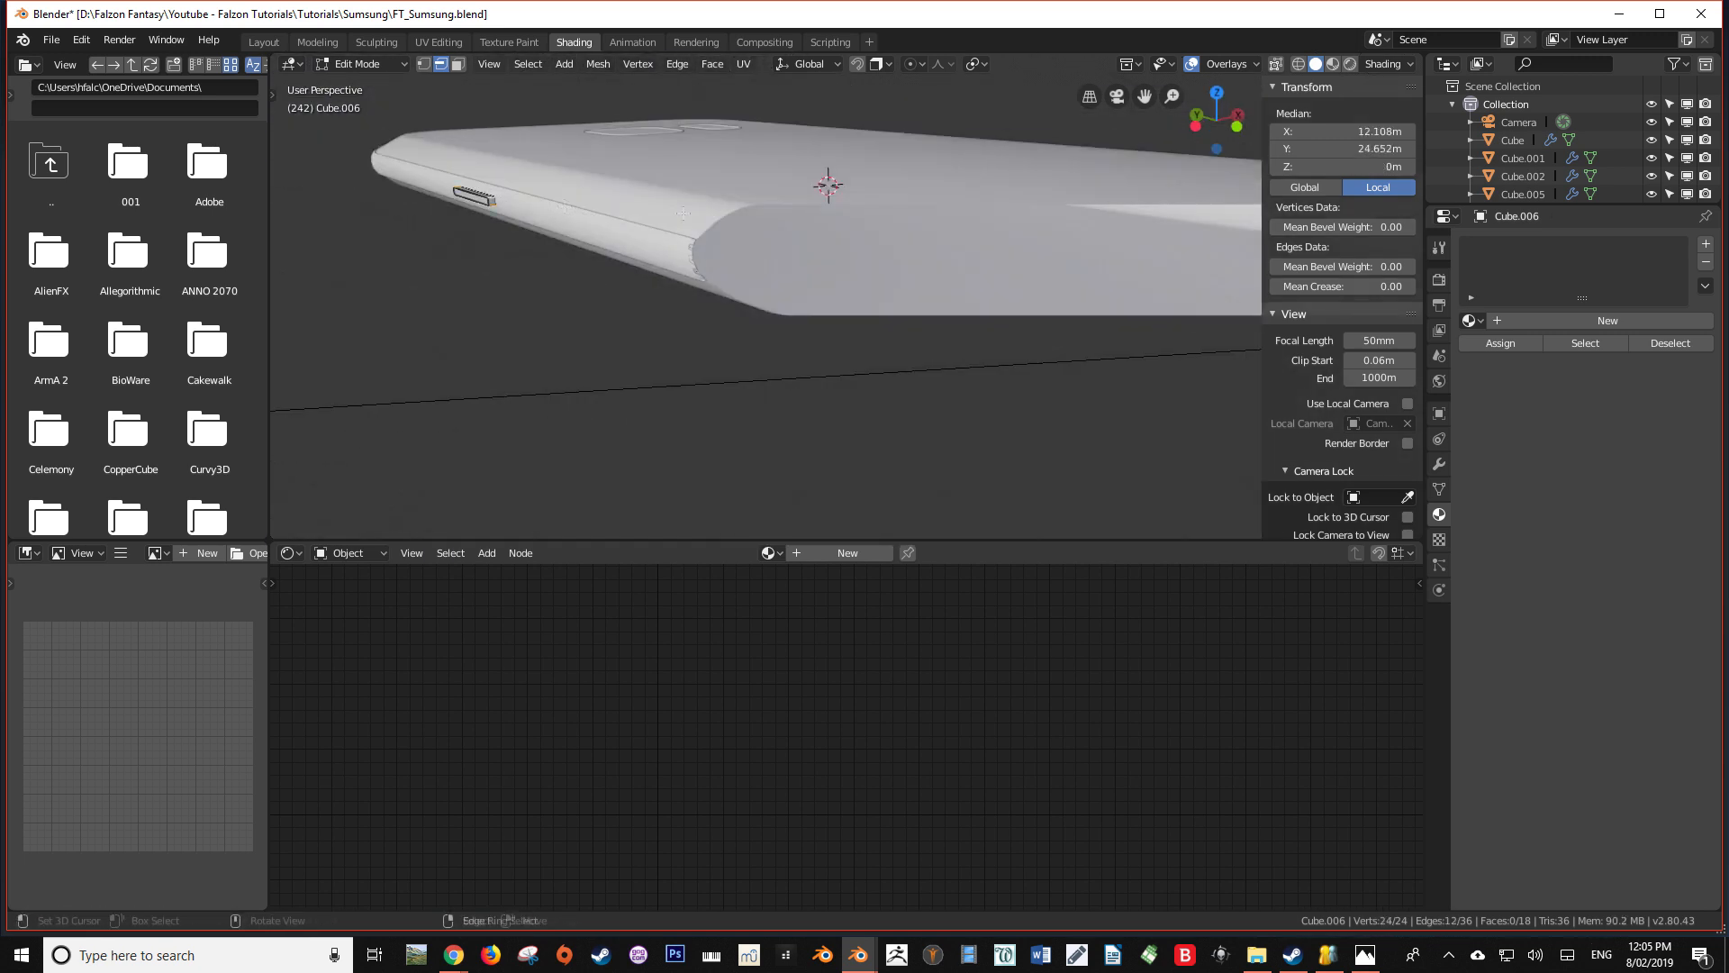
middle_click_drag(683, 213, 889, 274)
key("Tab")
key("ctrl+a")
left_click(861, 276)
key("Tab")
key("ctrl+b")
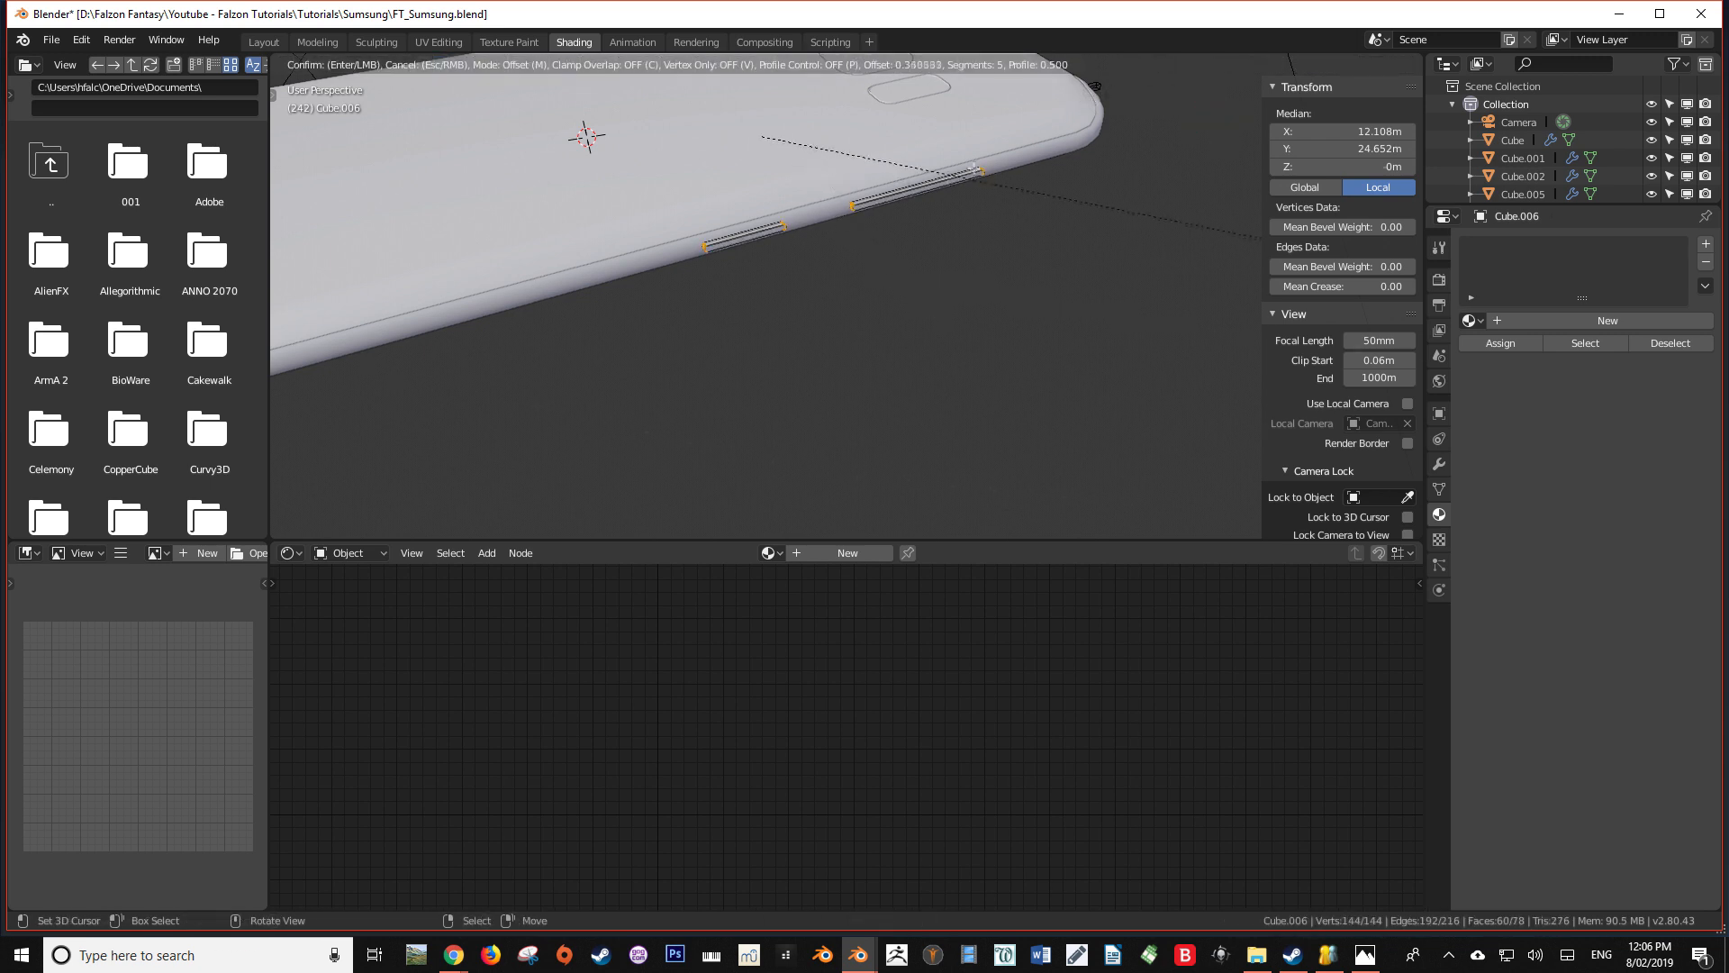
left_click(1006, 177)
scroll(901, 172, "up", 6)
mouse_move(769, 159)
middle_mouse_down()
mouse_move(814, 282)
mouse_move(1019, 366)
mouse_move(834, 300)
mouse_move(811, 270)
mouse_move(774, 316)
middle_mouse_up()
key("Tab")
Save the file and give the side buttons the existing BaseMetal material in material preview
scroll(814, 282, "down", 7)
key("ctrl+s")
left_click(1333, 63)
scroll(865, 306, "up", 3)
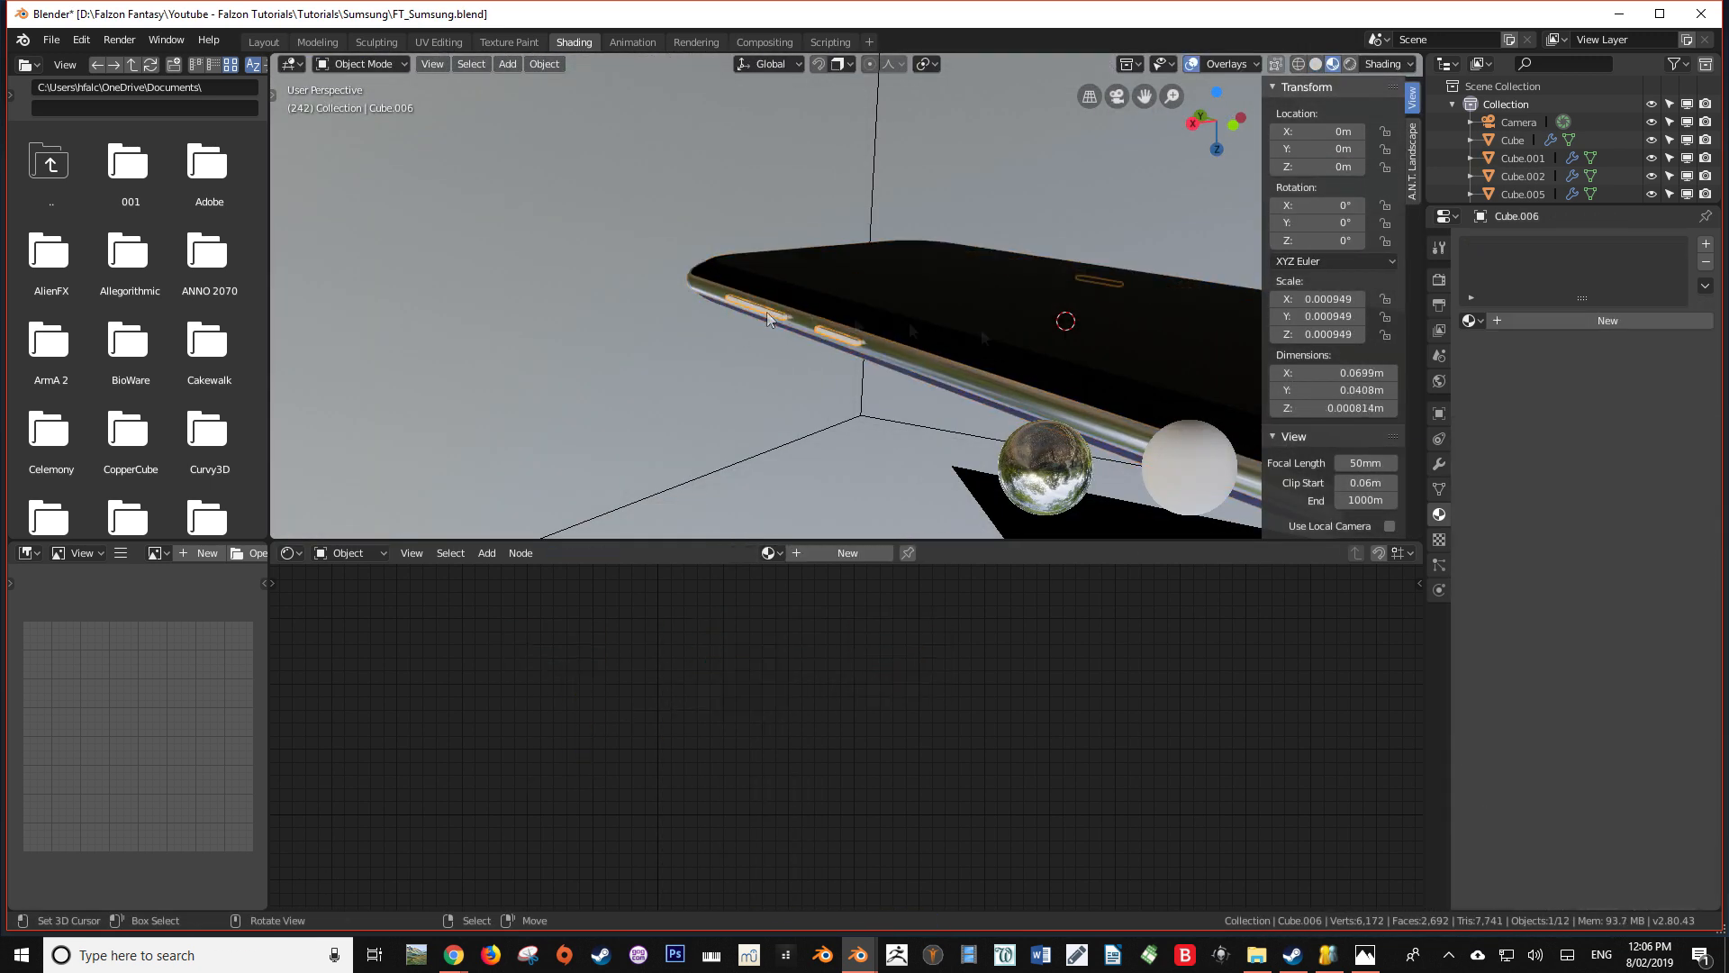
left_click(1473, 320)
left_click(1522, 347)
mouse_move(987, 375)
middle_mouse_down()
mouse_move(873, 463)
mouse_move(818, 313)
mouse_move(738, 348)
middle_mouse_up()
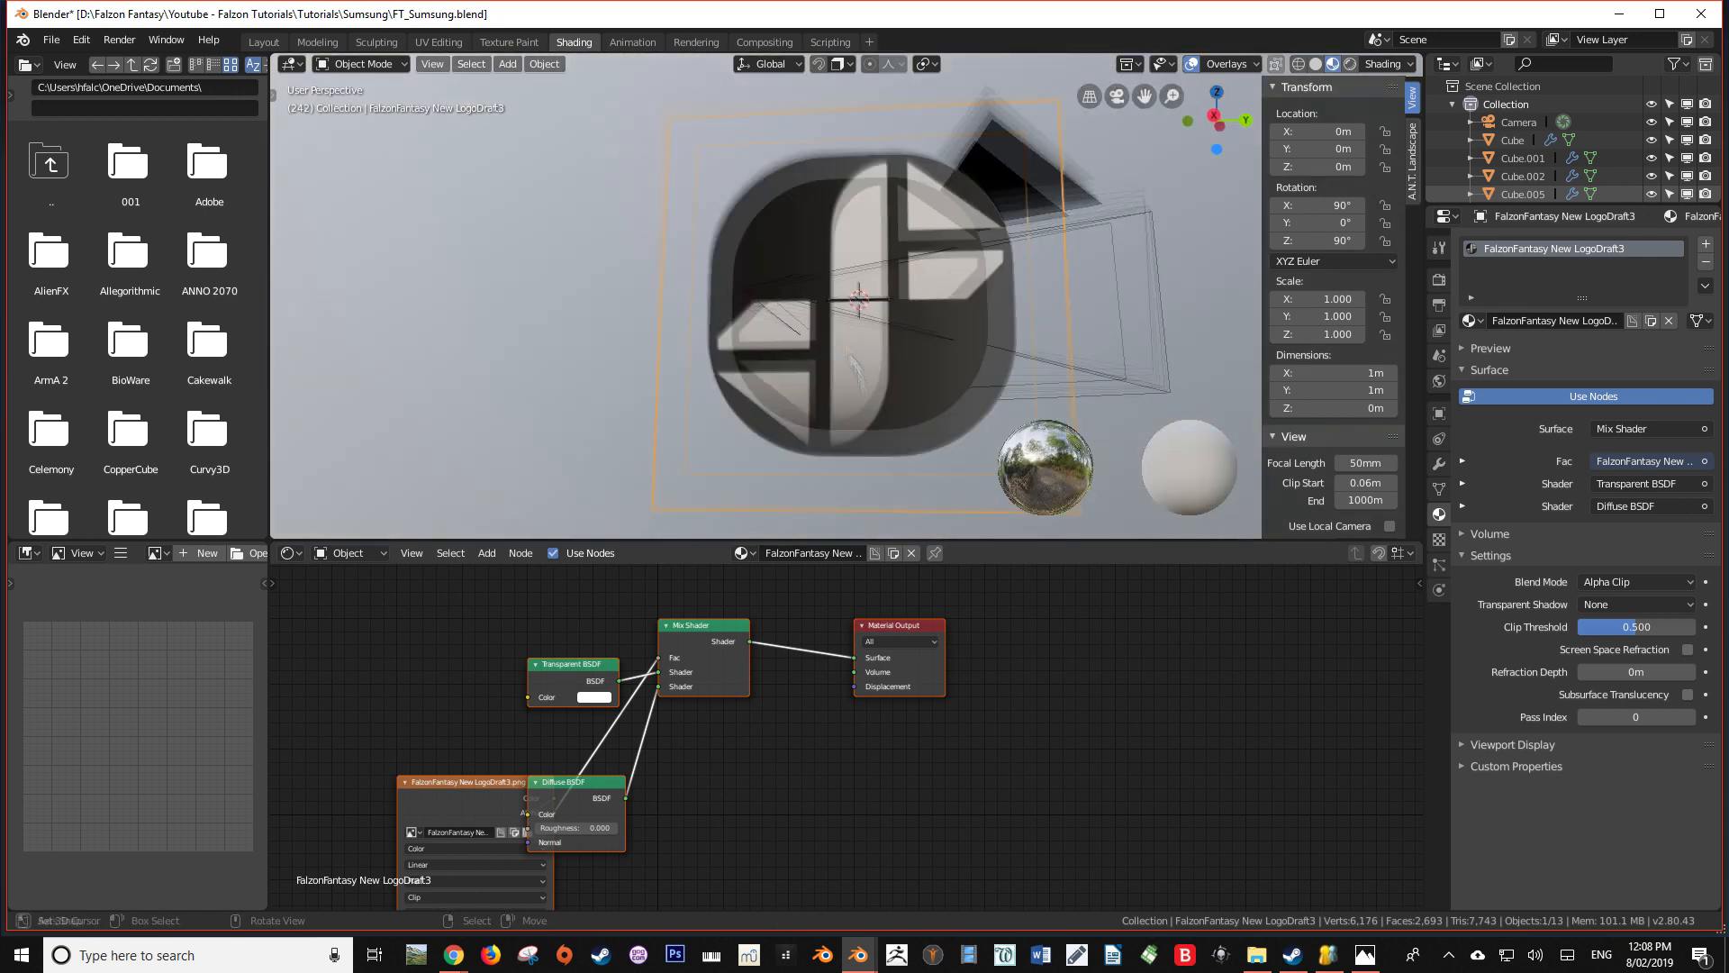
Rotate the logo image plane 90° about Z and 90° about X so it lies flat over the phone's back
key("Tab")
middle_click_drag(858, 371, 855, 242)
key("r")
key("z")
key("9")
key("0")
key("Return")
key("r")
key("x")
key("9")
key("0")
key("Return")
Scale down the logo plane and move it along Z close to the phone's back
key("s")
key("g")
key("z")
left_click(877, 205)
scroll(877, 216, "up", 5)
key("s")
left_click(887, 293)
key("g")
key("z")
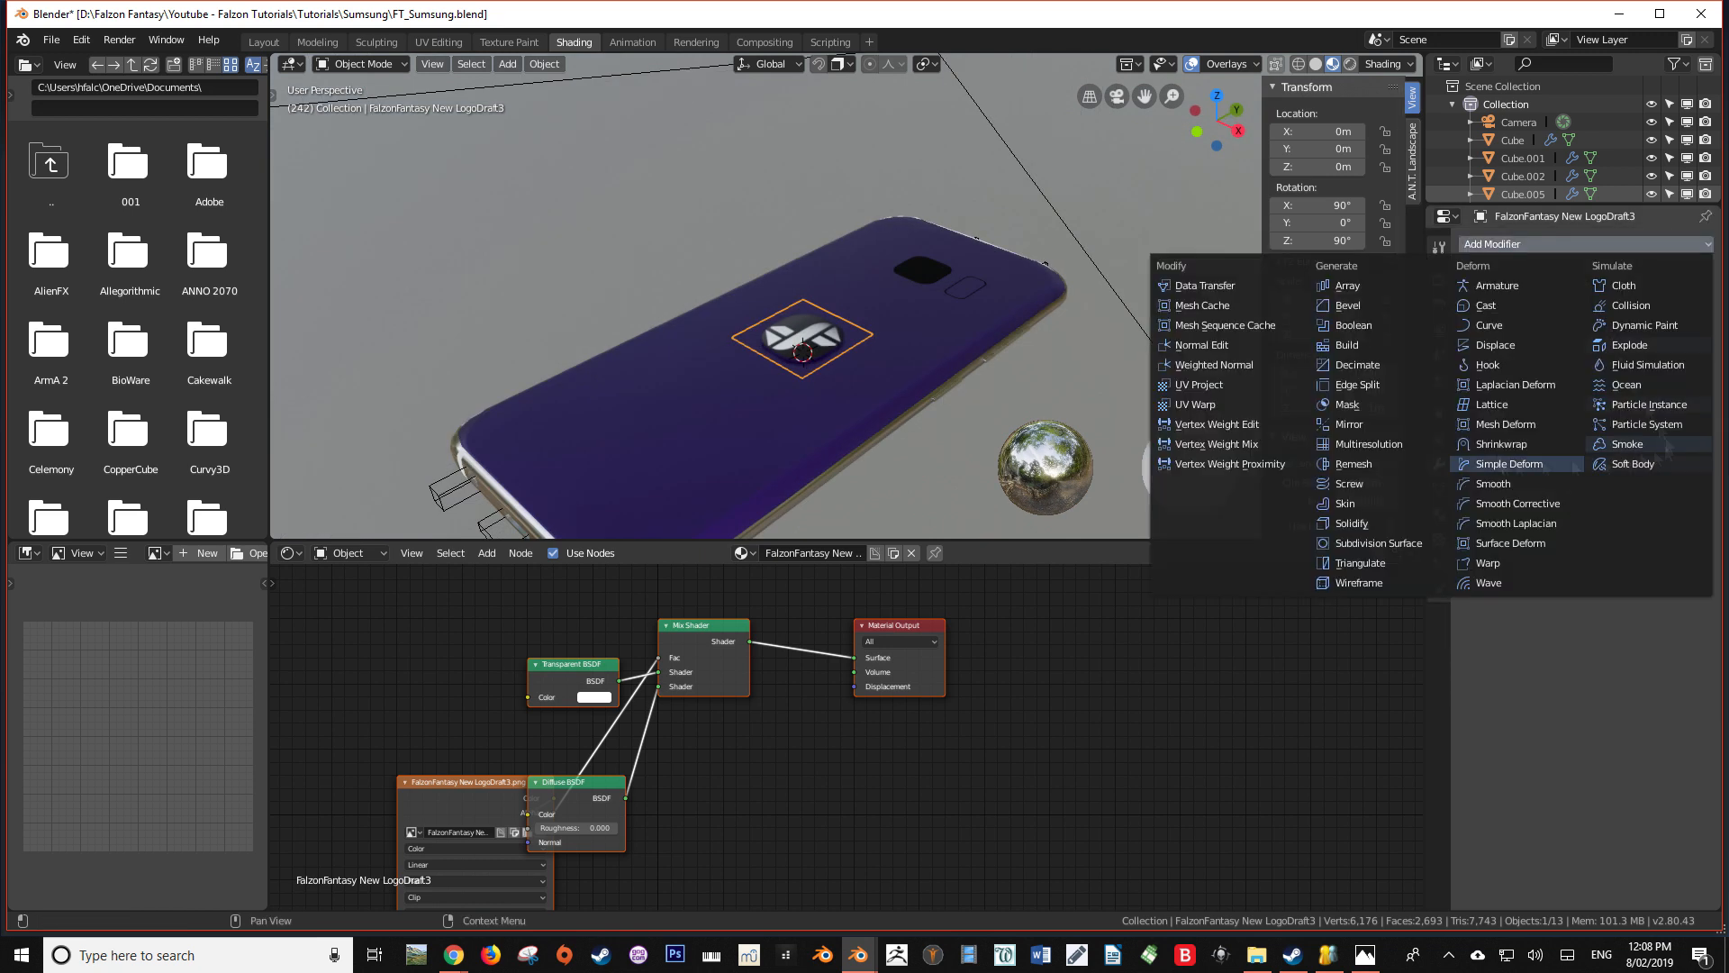
Shrinkwrap the logo plane onto Cube with an offset of 0.00001 m
left_click(1487, 379)
left_click(1577, 363)
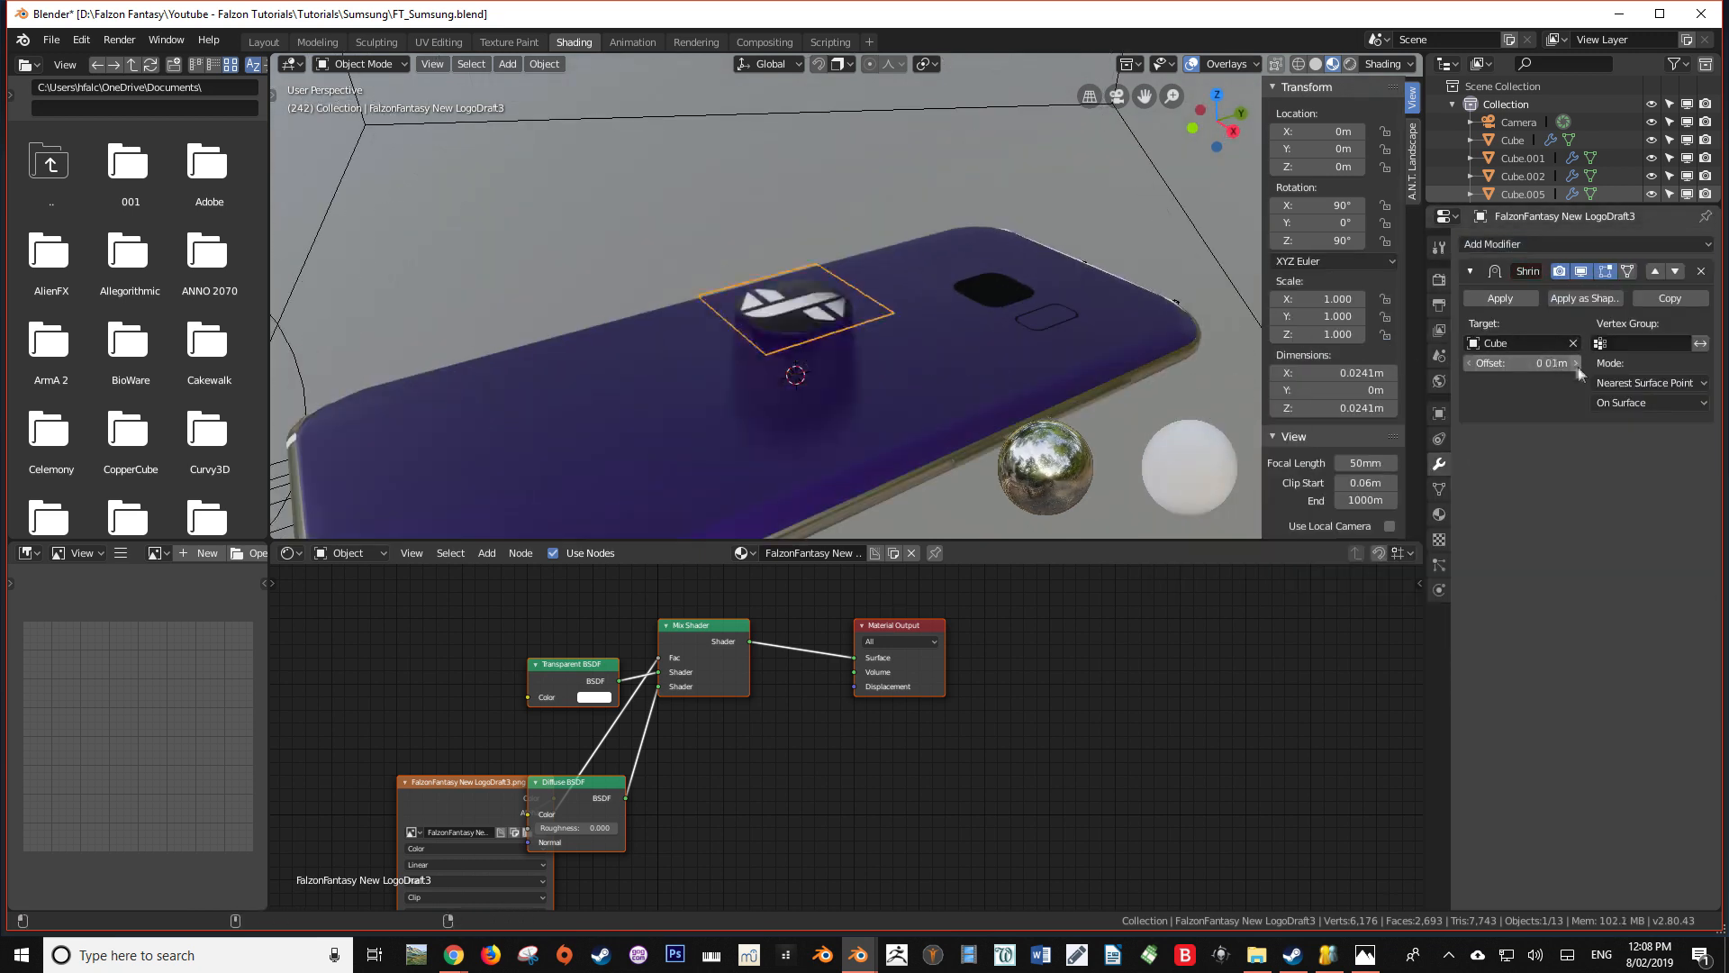
type("01")
key("Return")
middle_click_drag(865, 378, 1071, 342)
Spread out the logo material's image texture, Transparent BSDF, Mix Shader and Material Output nodes
left_click_drag(464, 804, 360, 584)
left_click_drag(576, 665, 568, 662)
left_click_drag(715, 629, 906, 621)
left_click_drag(900, 625, 1206, 594)
Replace the logo material's Diffuse BSDF with a Principled BSDF feeding the Mix Shader, and adjust its surface settings
left_click(596, 781)
key("x")
middle_click_drag(597, 774, 666, 757)
key("shift+a")
left_click(588, 718)
scroll(883, 613, "down", 4)
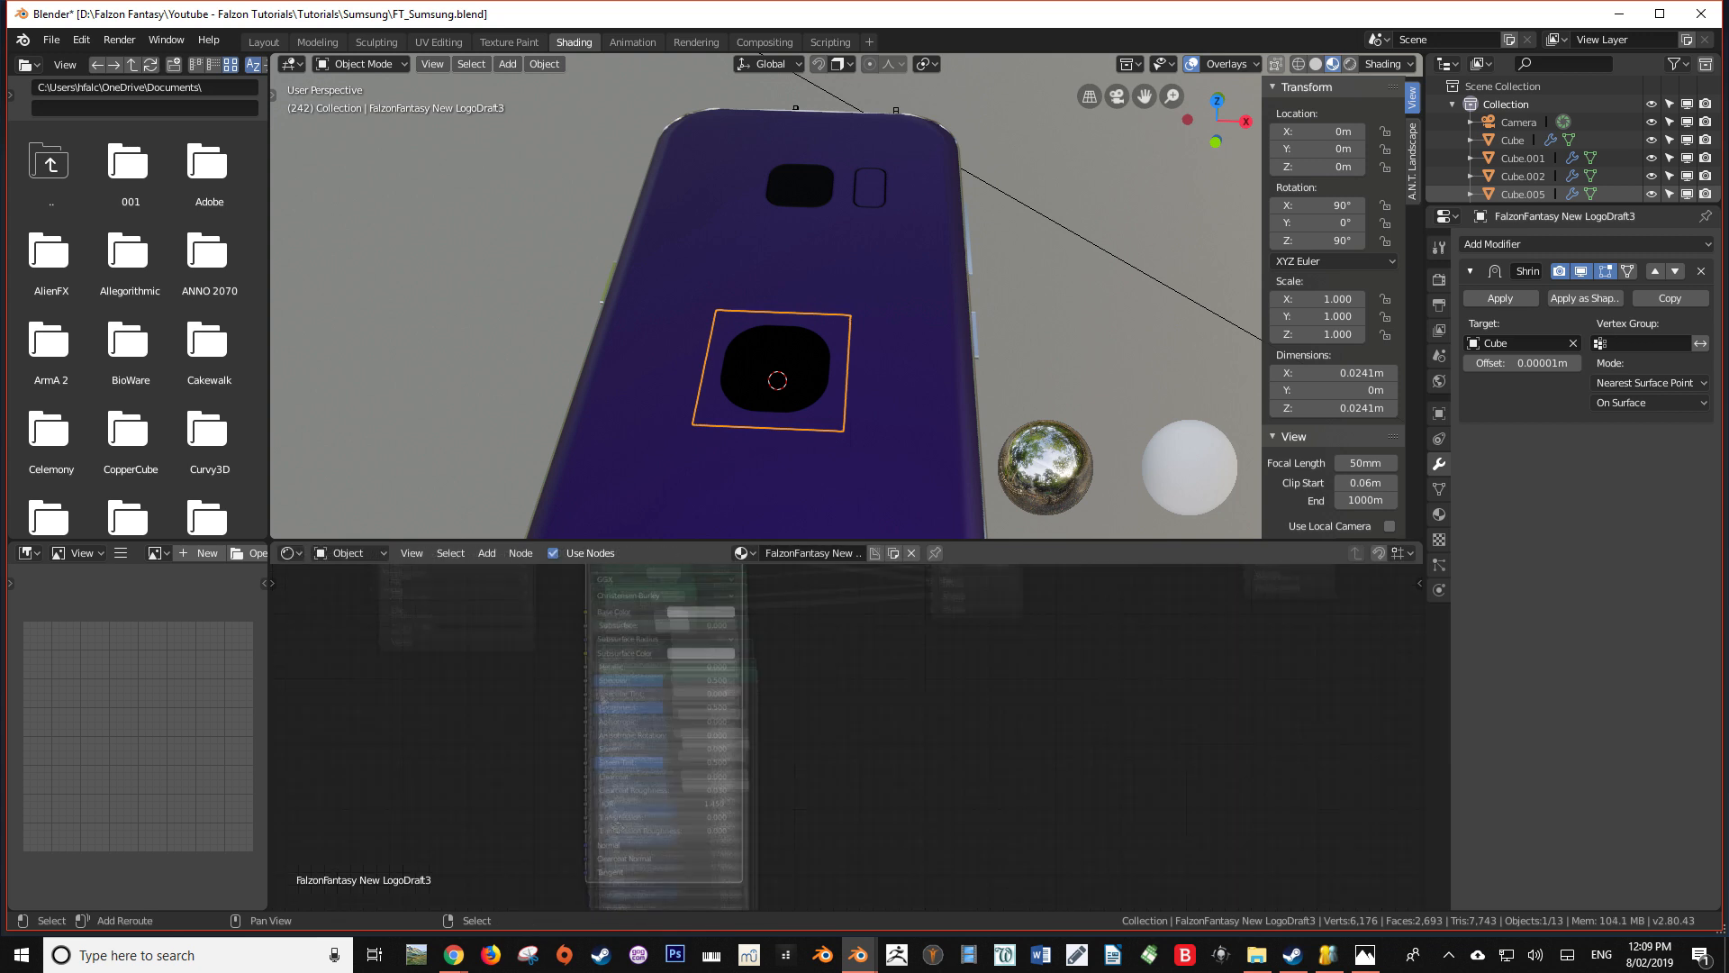
left_click_drag(622, 572, 669, 743)
left_click_drag(783, 705, 910, 645)
left_click_drag(725, 693, 750, 663)
middle_click_drag(811, 432, 743, 380)
left_click_drag(717, 756, 798, 756)
scroll(838, 396, "down", 5)
Examine the logo and phone from several angles in rendered shading, with everything deselected
middle_click_drag(838, 396, 900, 324)
left_click(1350, 64)
mouse_move(1036, 297)
middle_mouse_down()
mouse_move(955, 397)
mouse_move(973, 429)
mouse_move(917, 385)
mouse_move(685, 288)
mouse_move(738, 405)
middle_mouse_up()
key("a")
key("a")
scroll(1521, 111, "down", 5)
Enlarge the Outliner and add a new collection named Phone inside Collection
left_click_drag(1532, 205, 1531, 404)
left_click(1452, 104)
right_click(1510, 104)
left_click(1512, 105)
left_click(1452, 105)
double_click(1511, 123)
type("Phone")
key("Return")
Select the Camera and Plane entries among the objects listed under Collection
left_click(1519, 141)
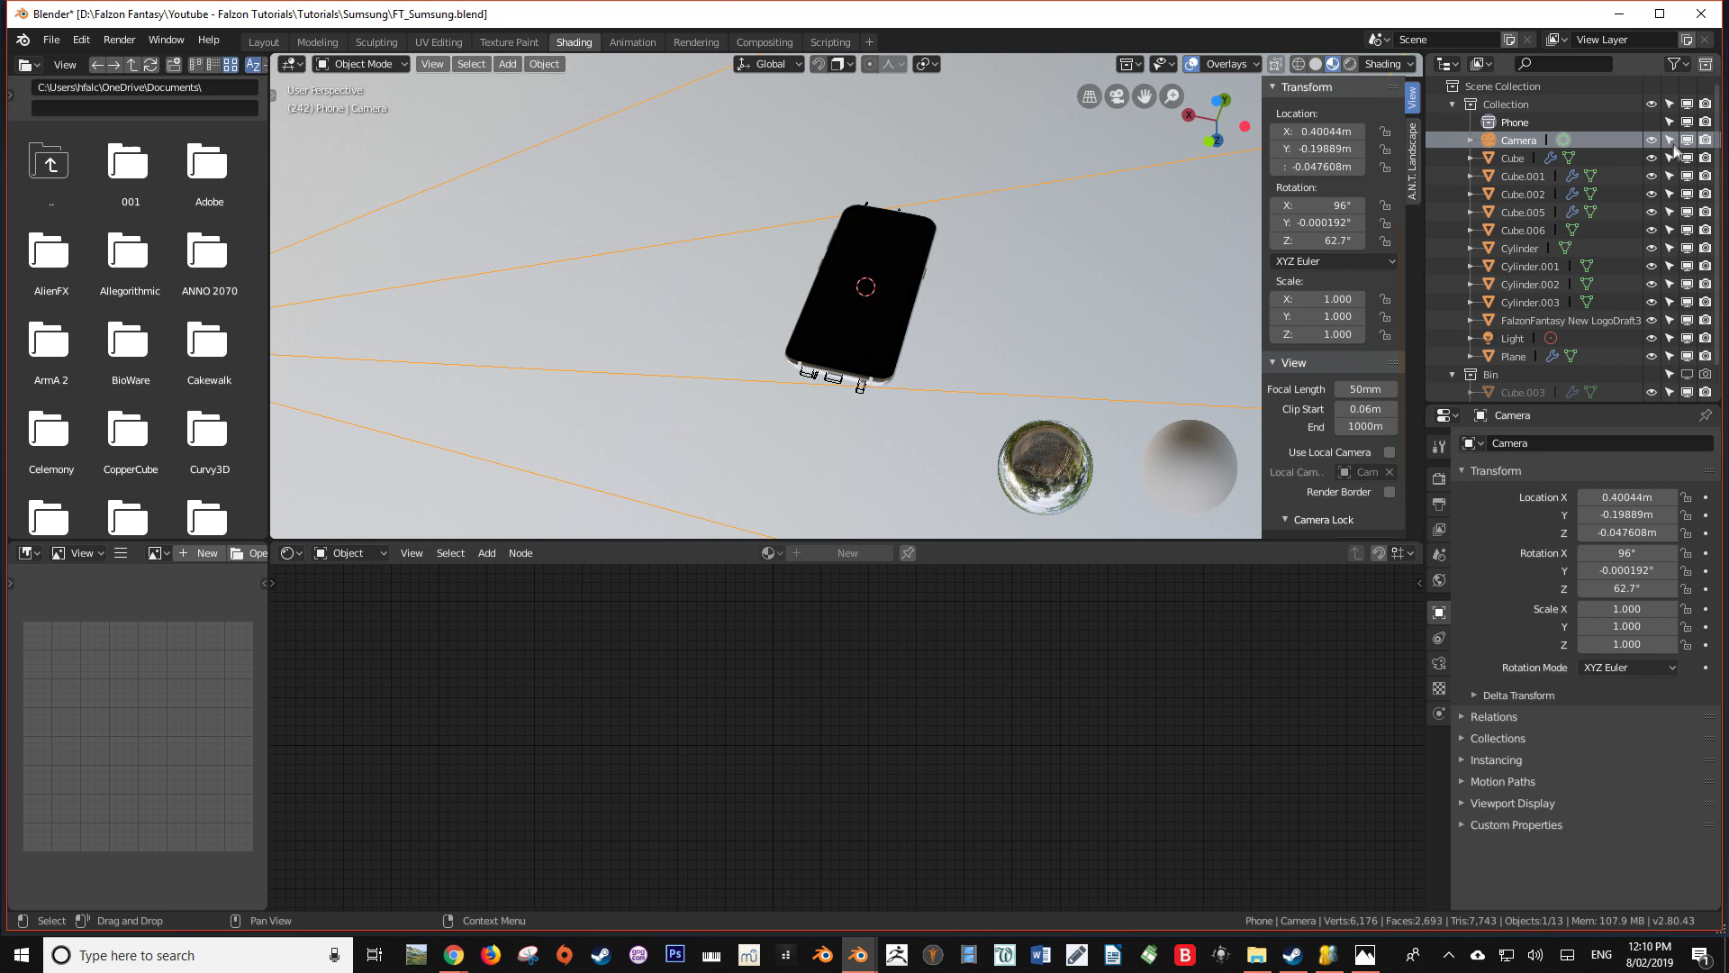
left_click(1515, 356)
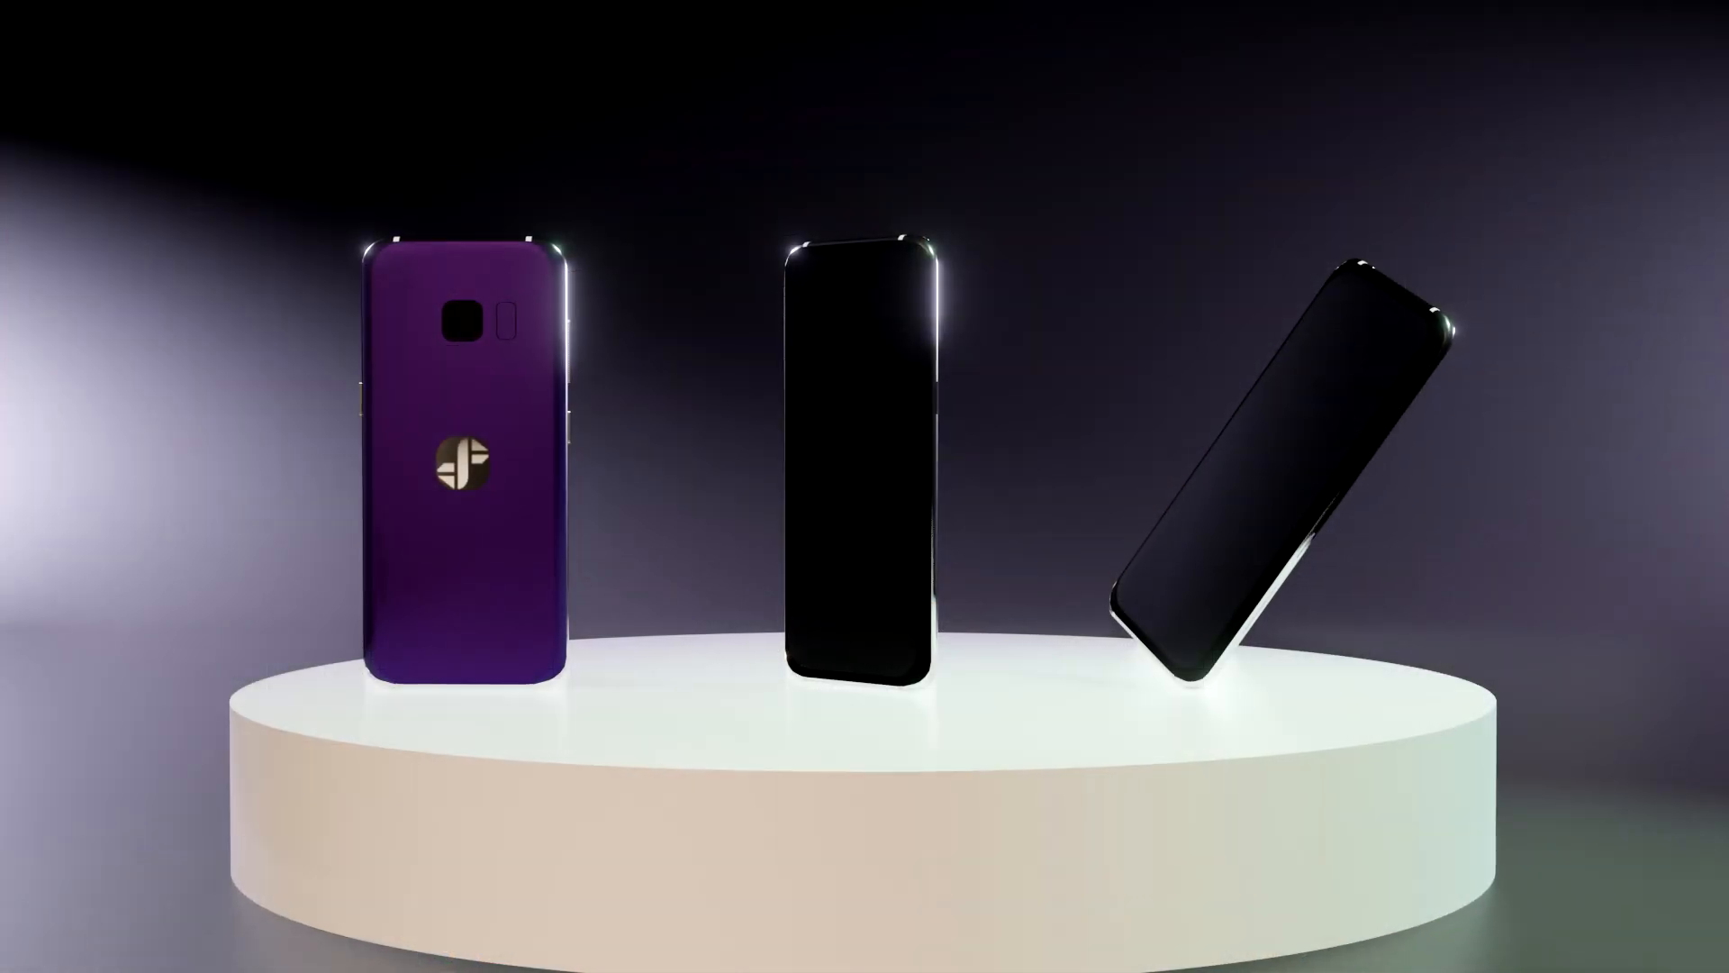